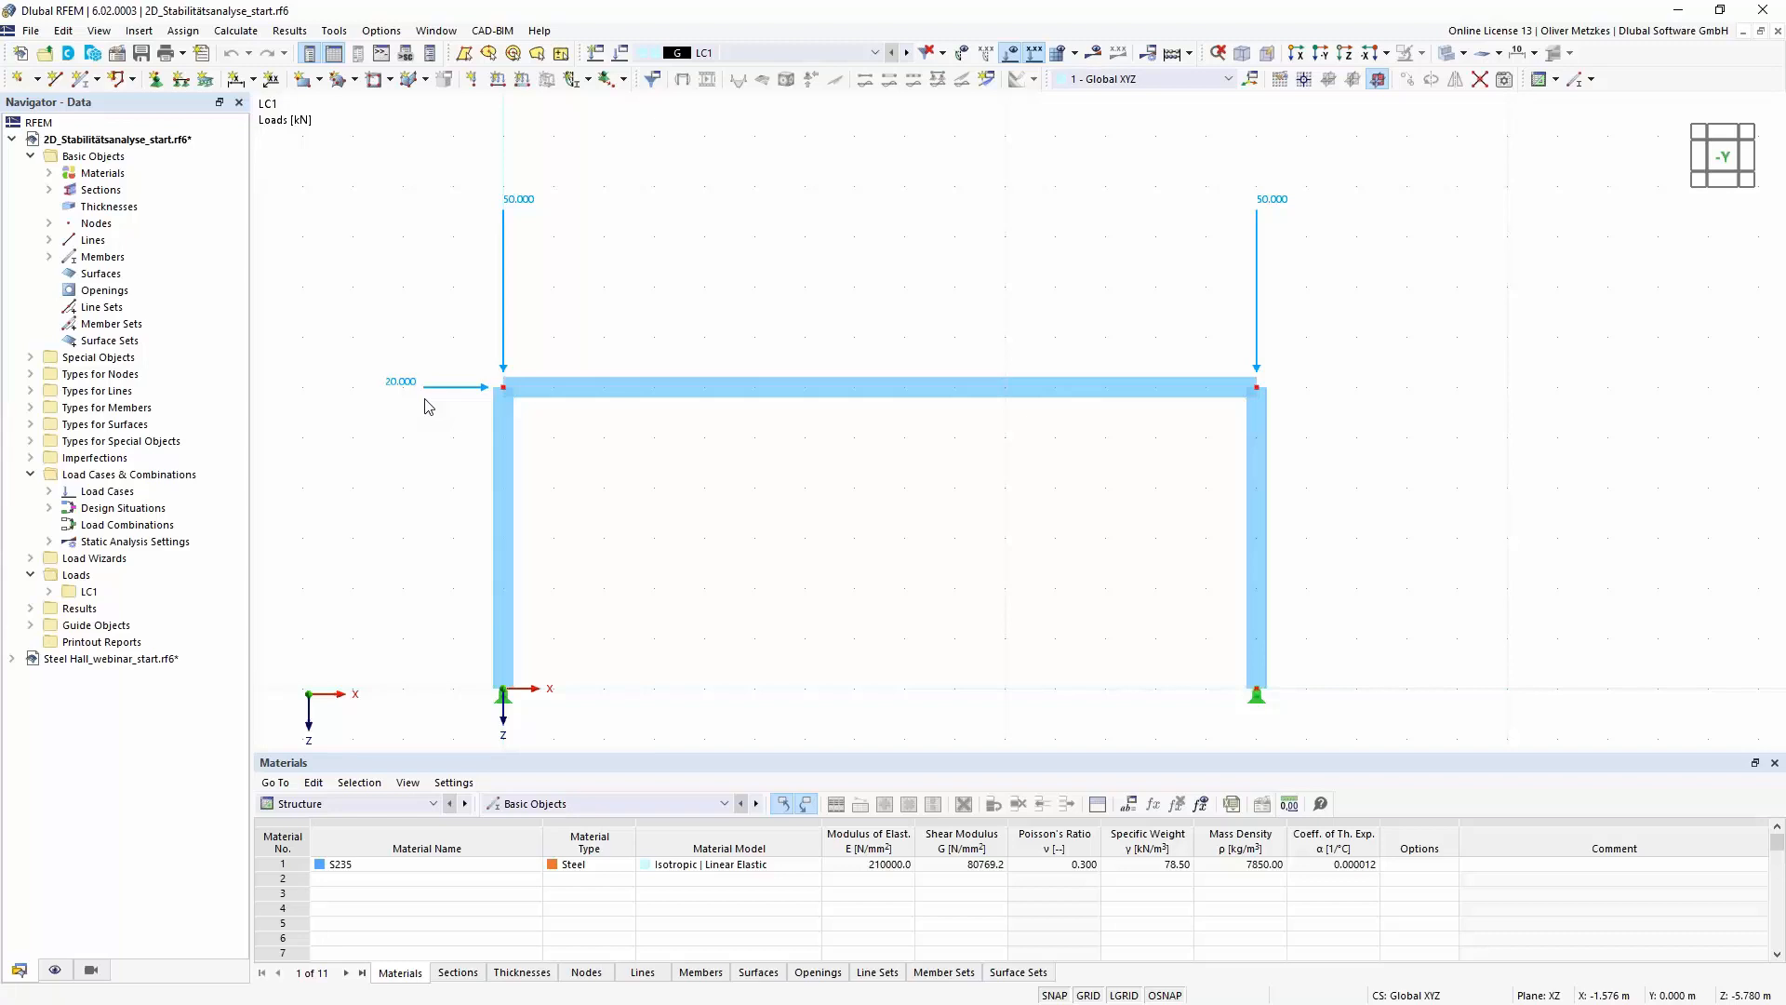
# - Activate the Structure Stability add-on in the model's base data, keeping the 2D | XZ | Plane Stress model type
pyautogui.click(117, 54)
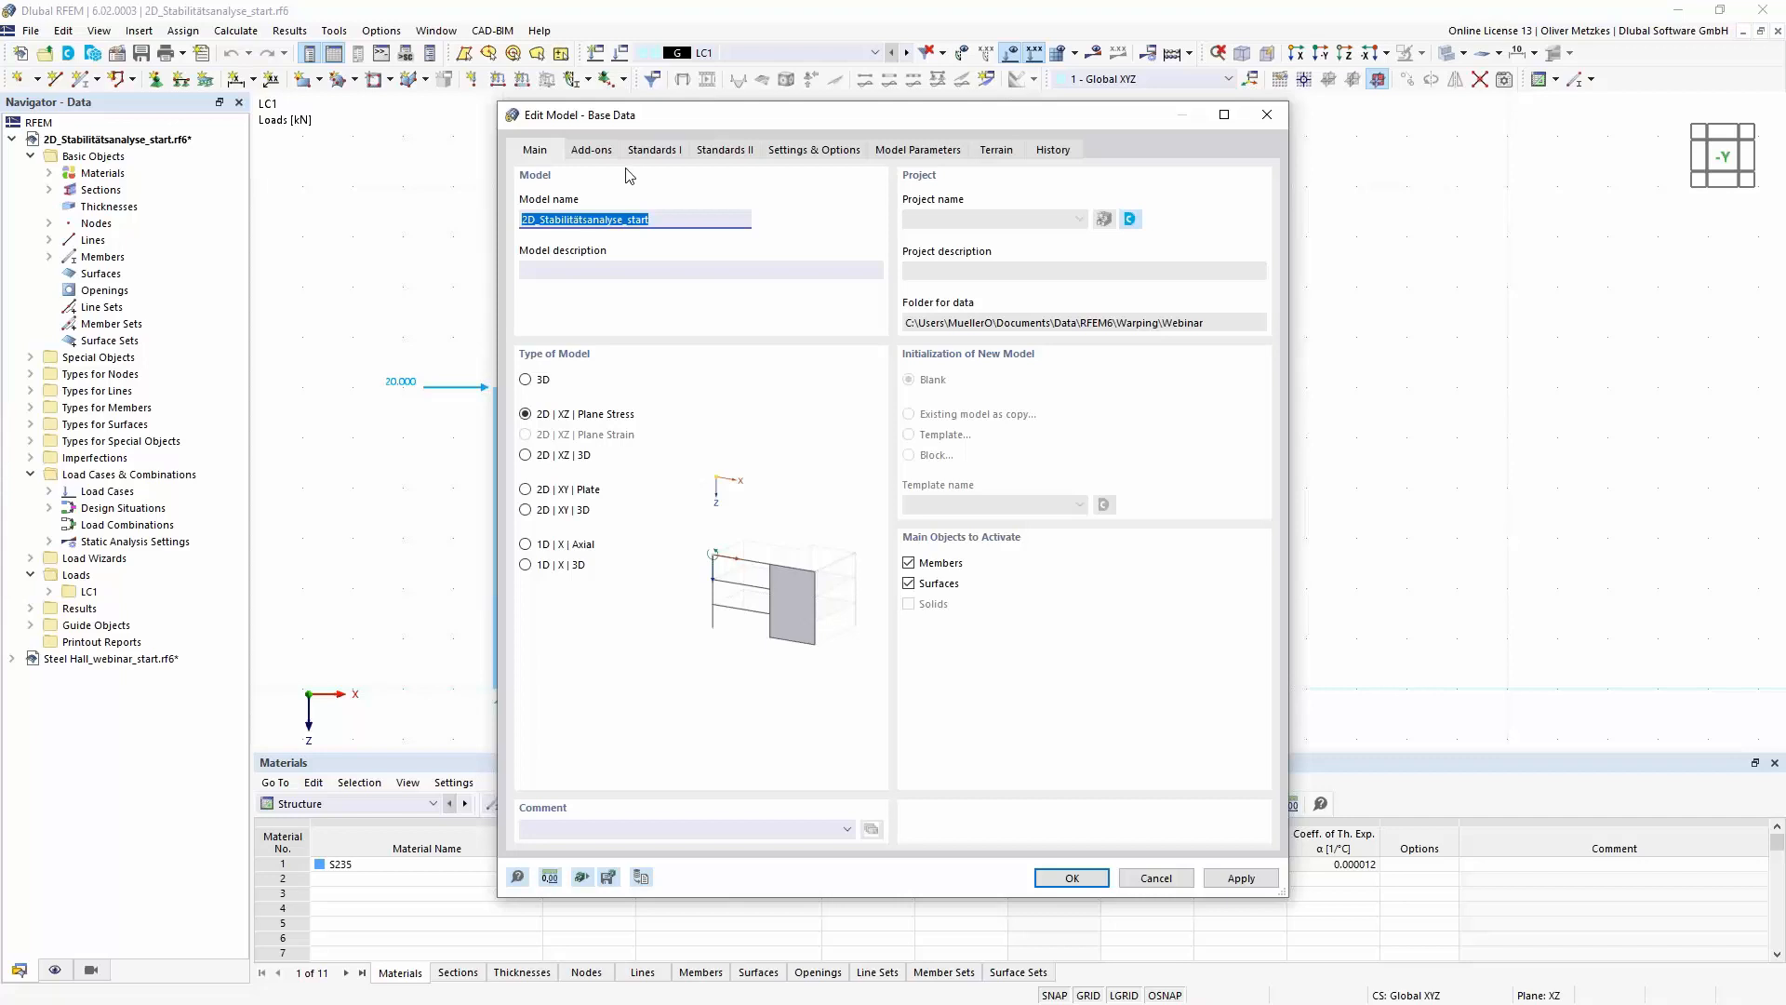
pyautogui.click(603, 157)
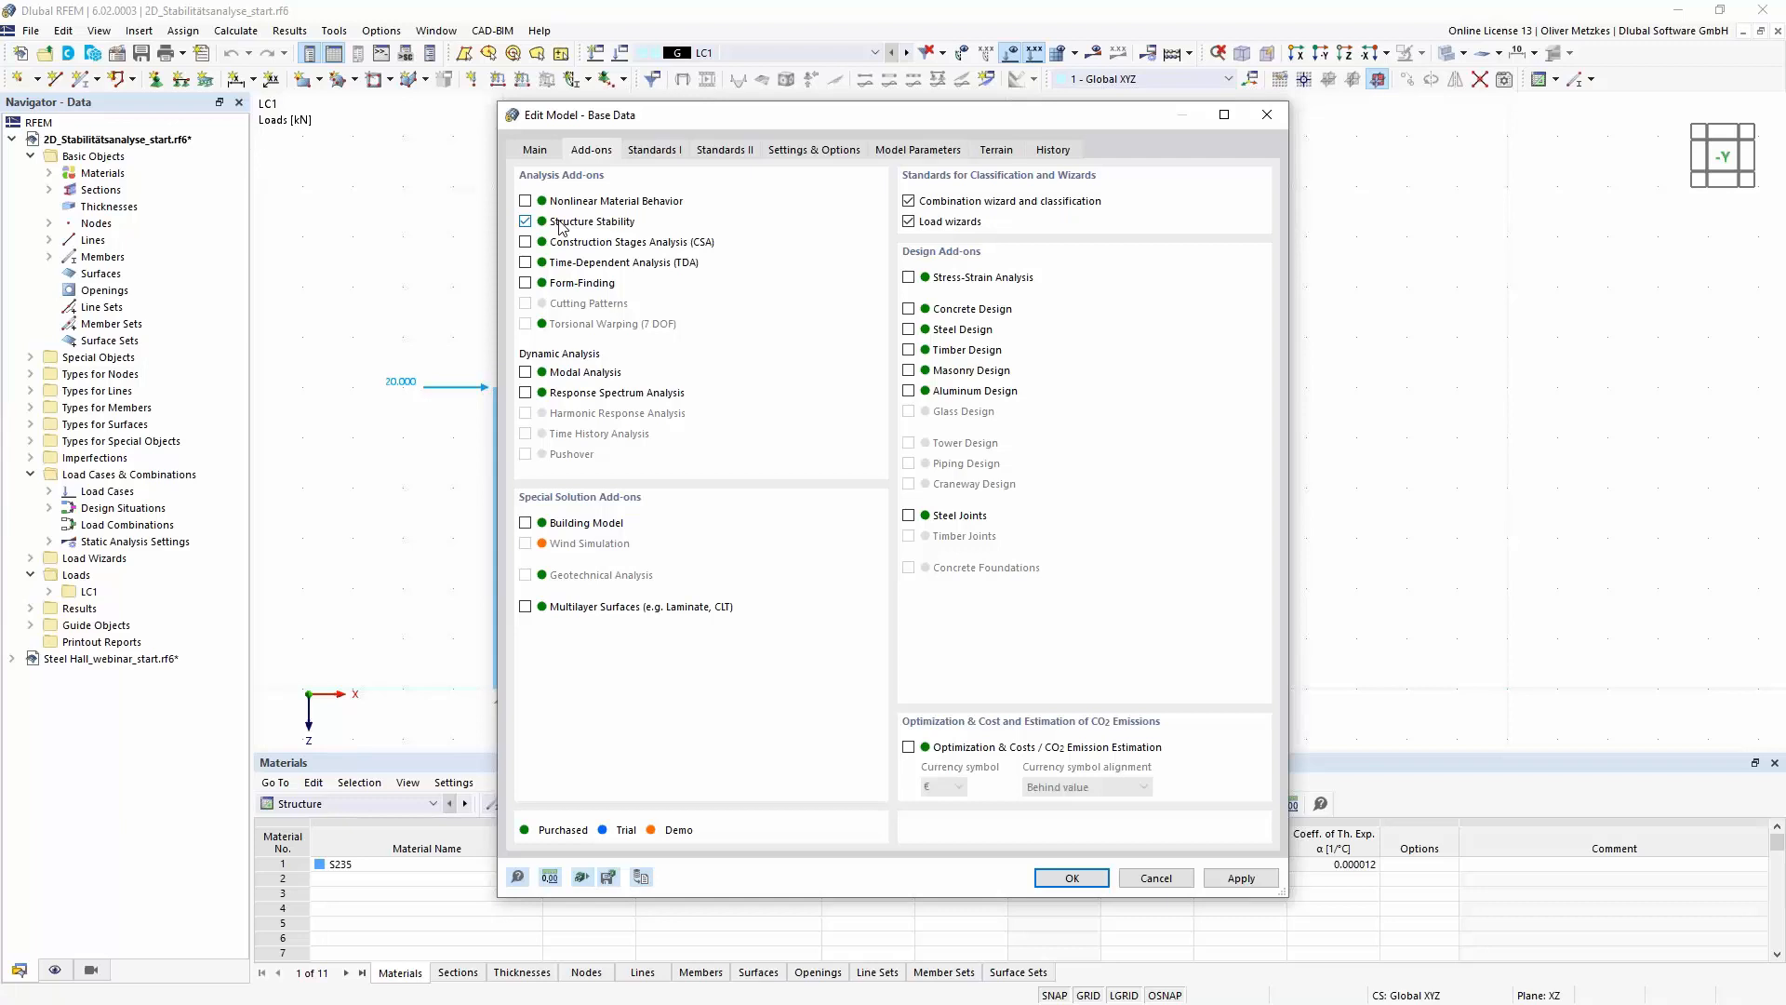
pyautogui.click(535, 149)
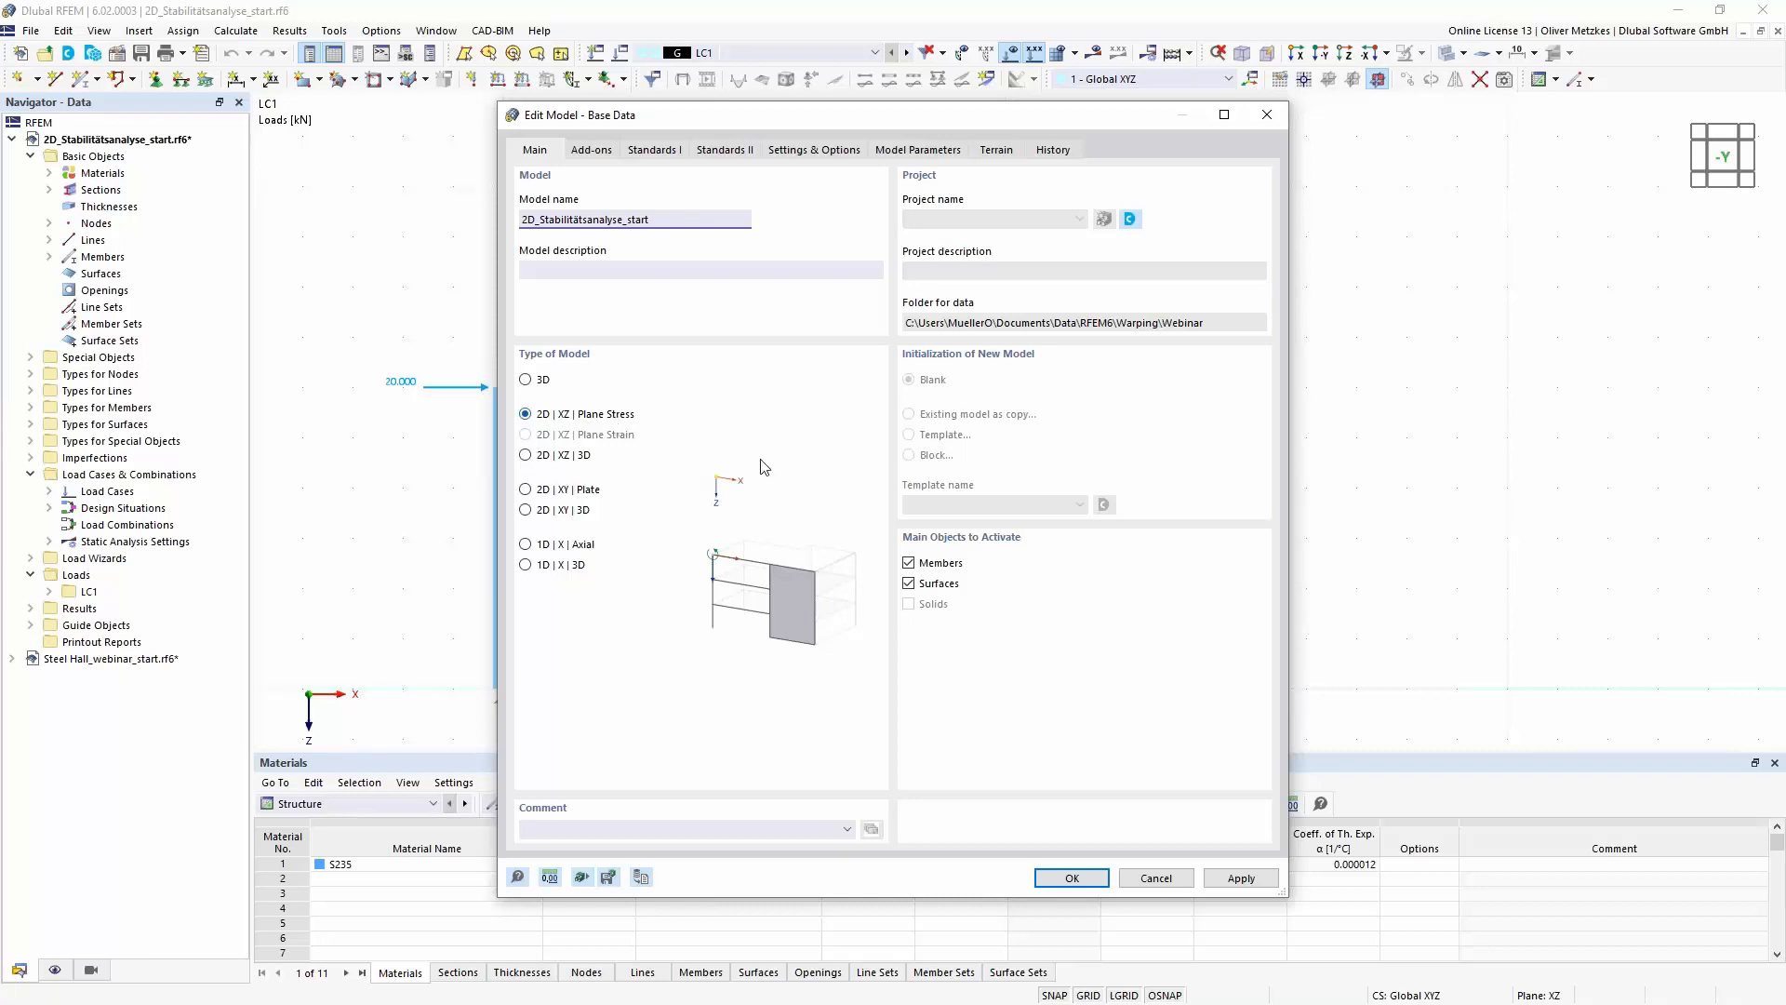
pyautogui.click(1071, 878)
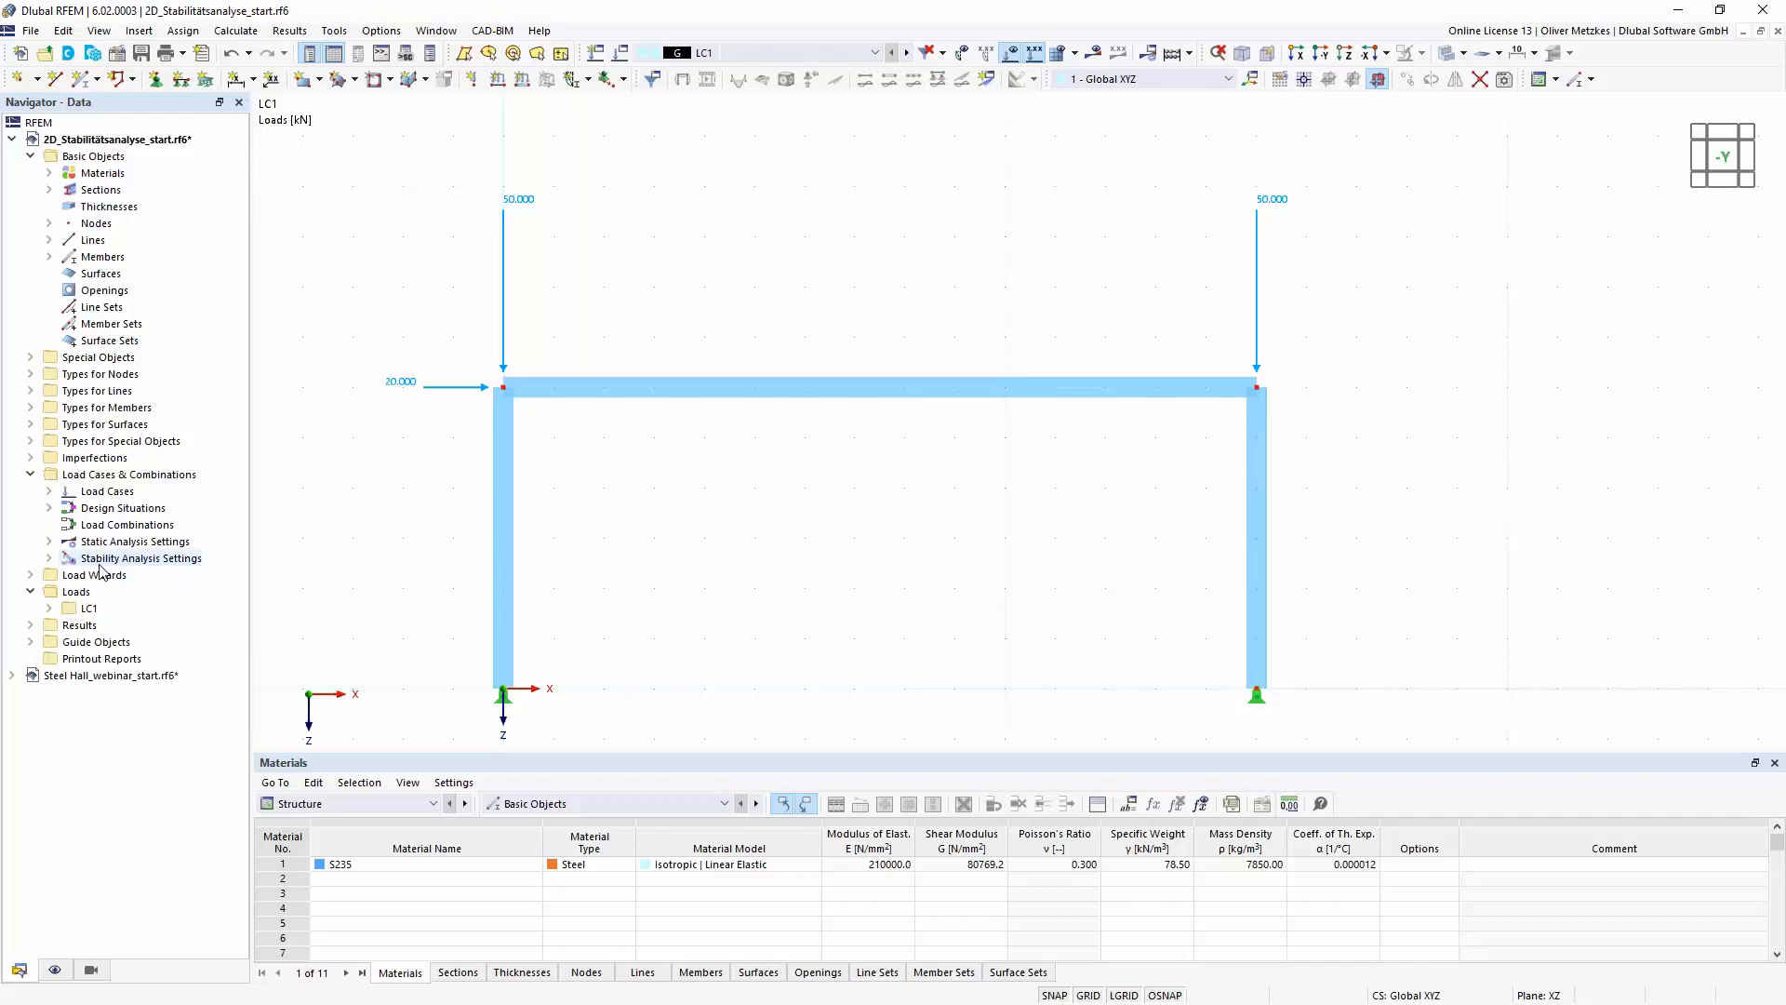
# - Set the stability analysis type of stability analysis settings ST1 to Eigenvalue method (linear)
pyautogui.click(48, 557)
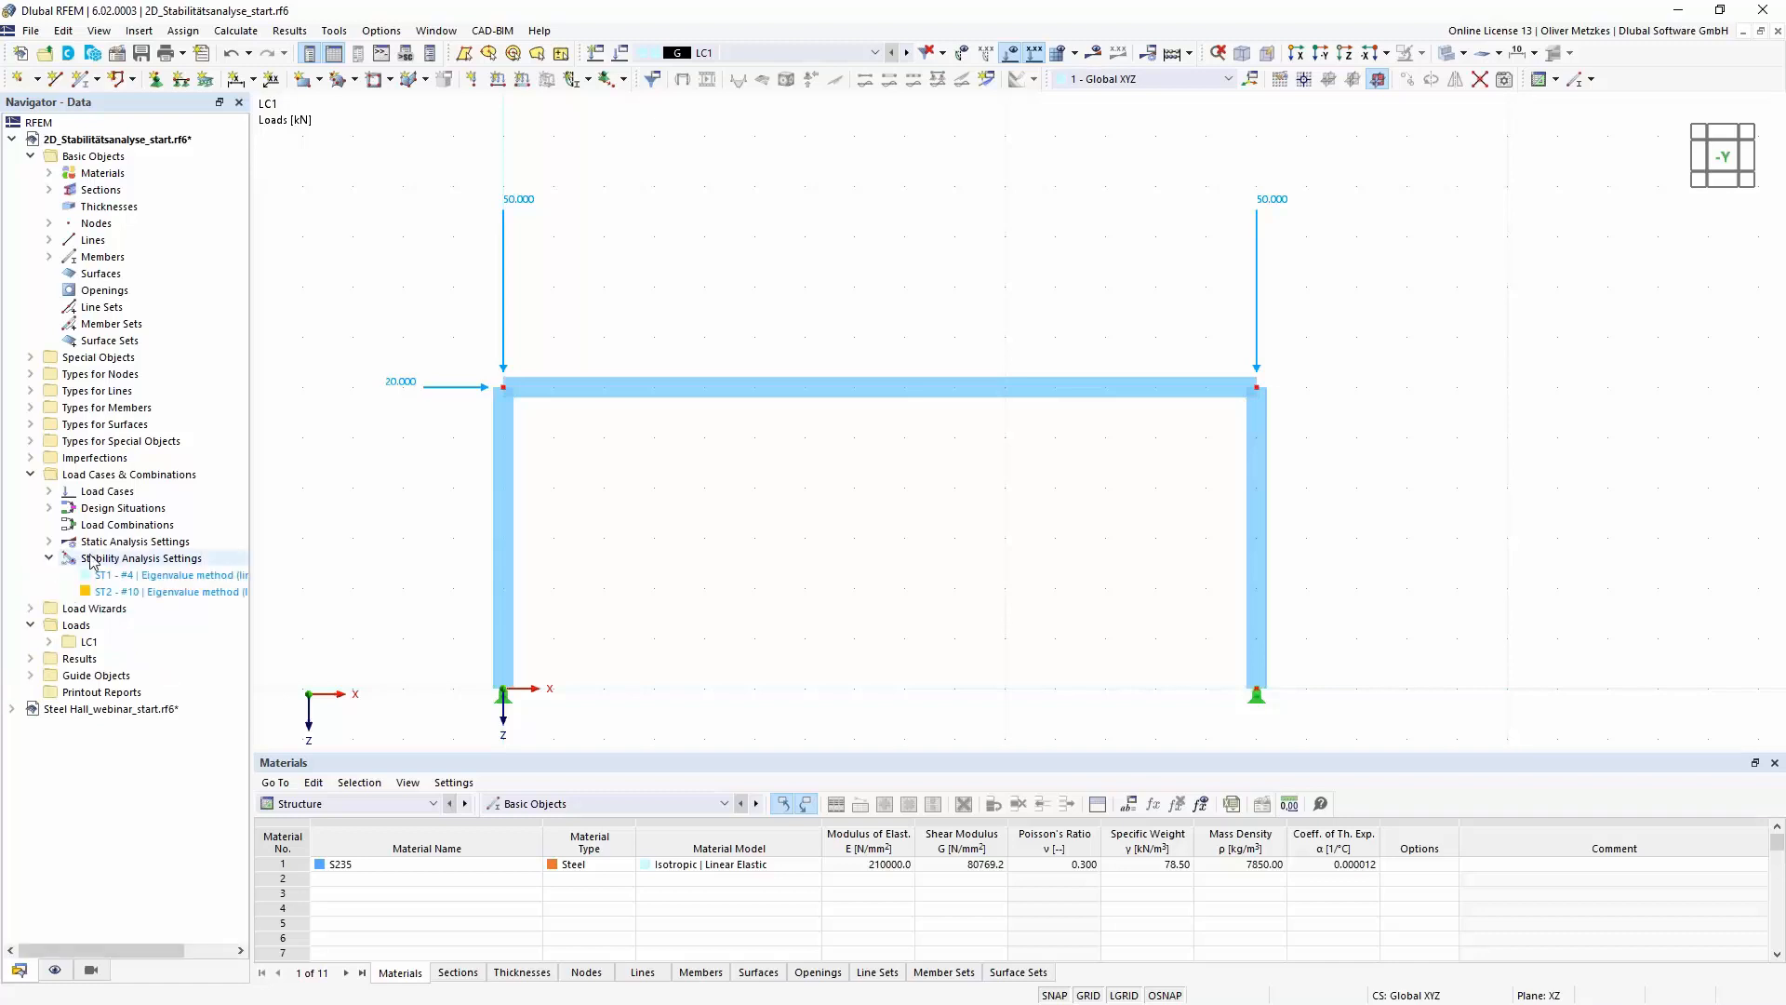
pyautogui.doubleClick(157, 576)
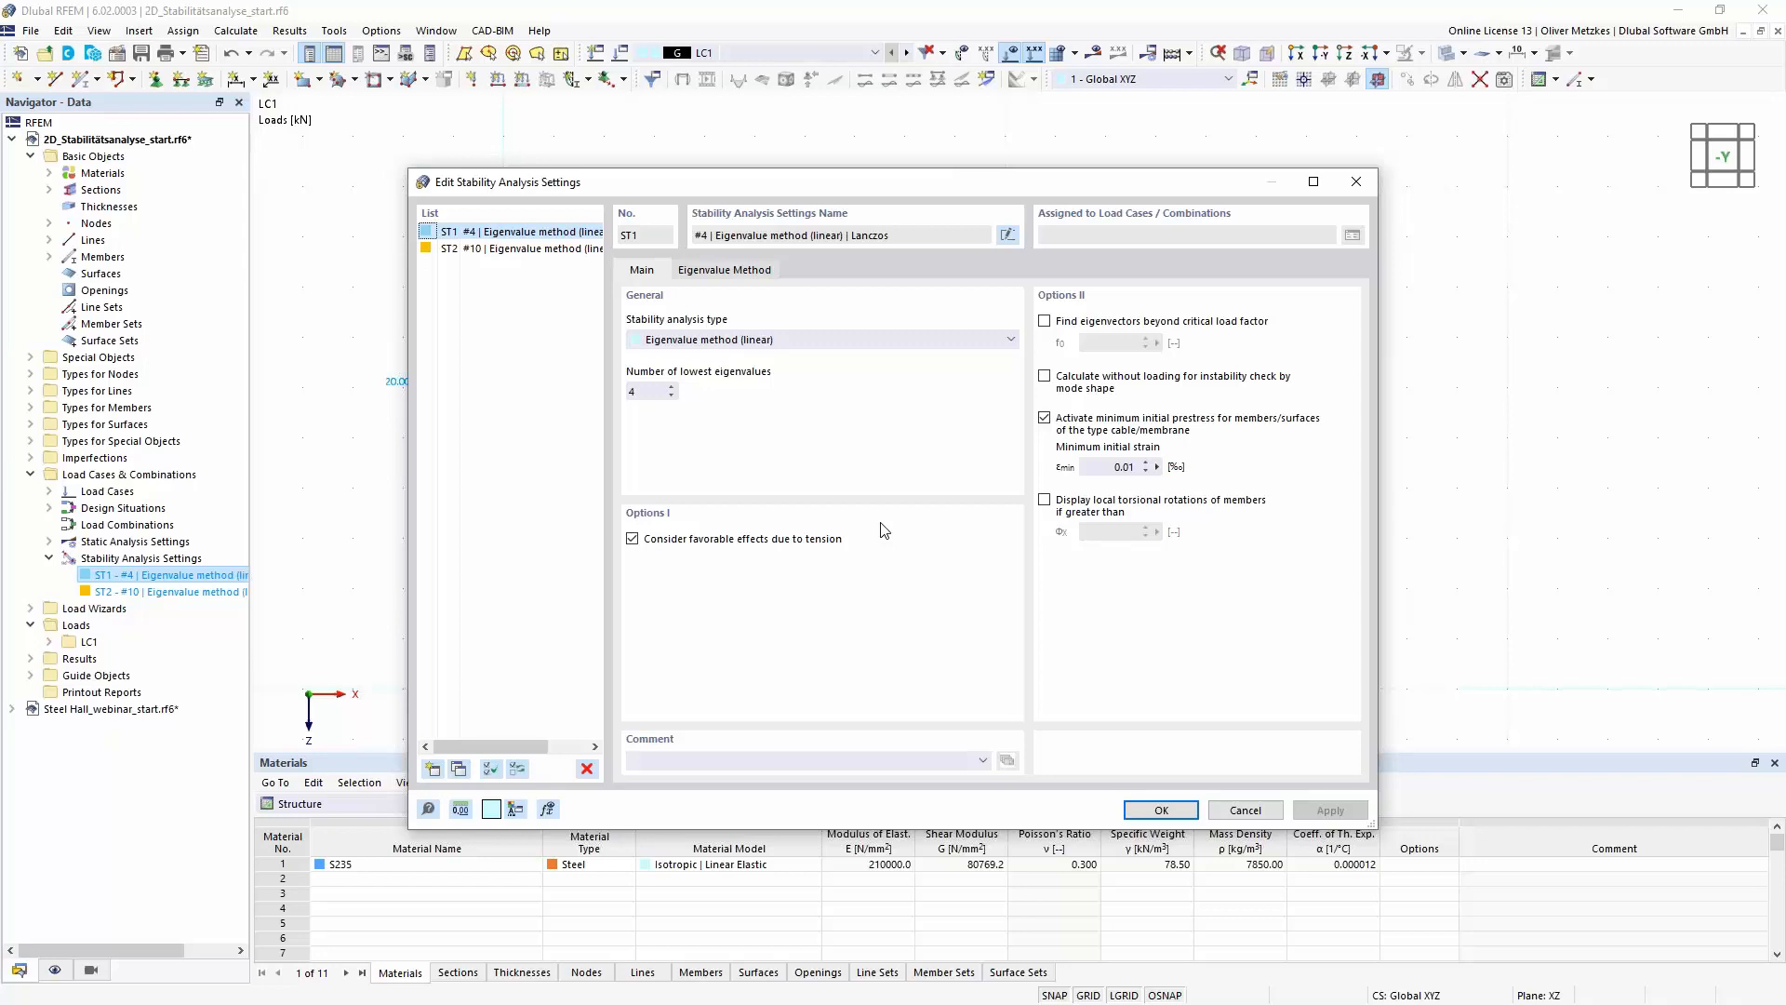
pyautogui.click(815, 340)
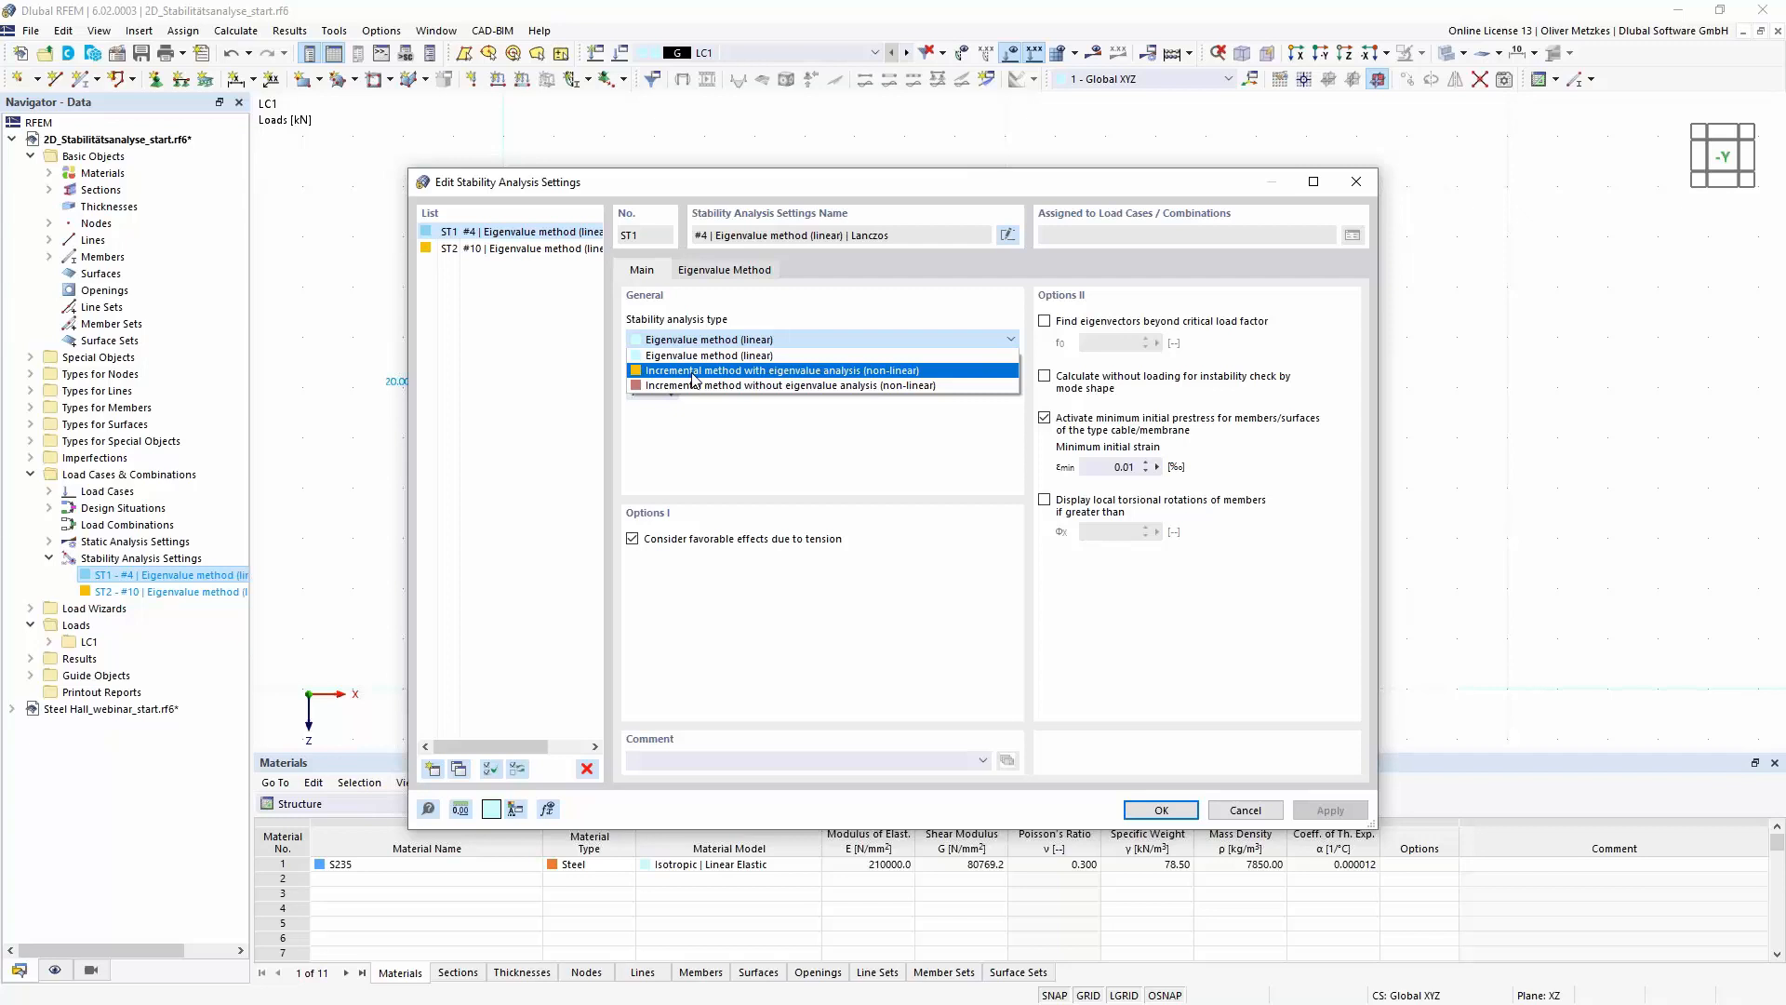
pyautogui.click(844, 356)
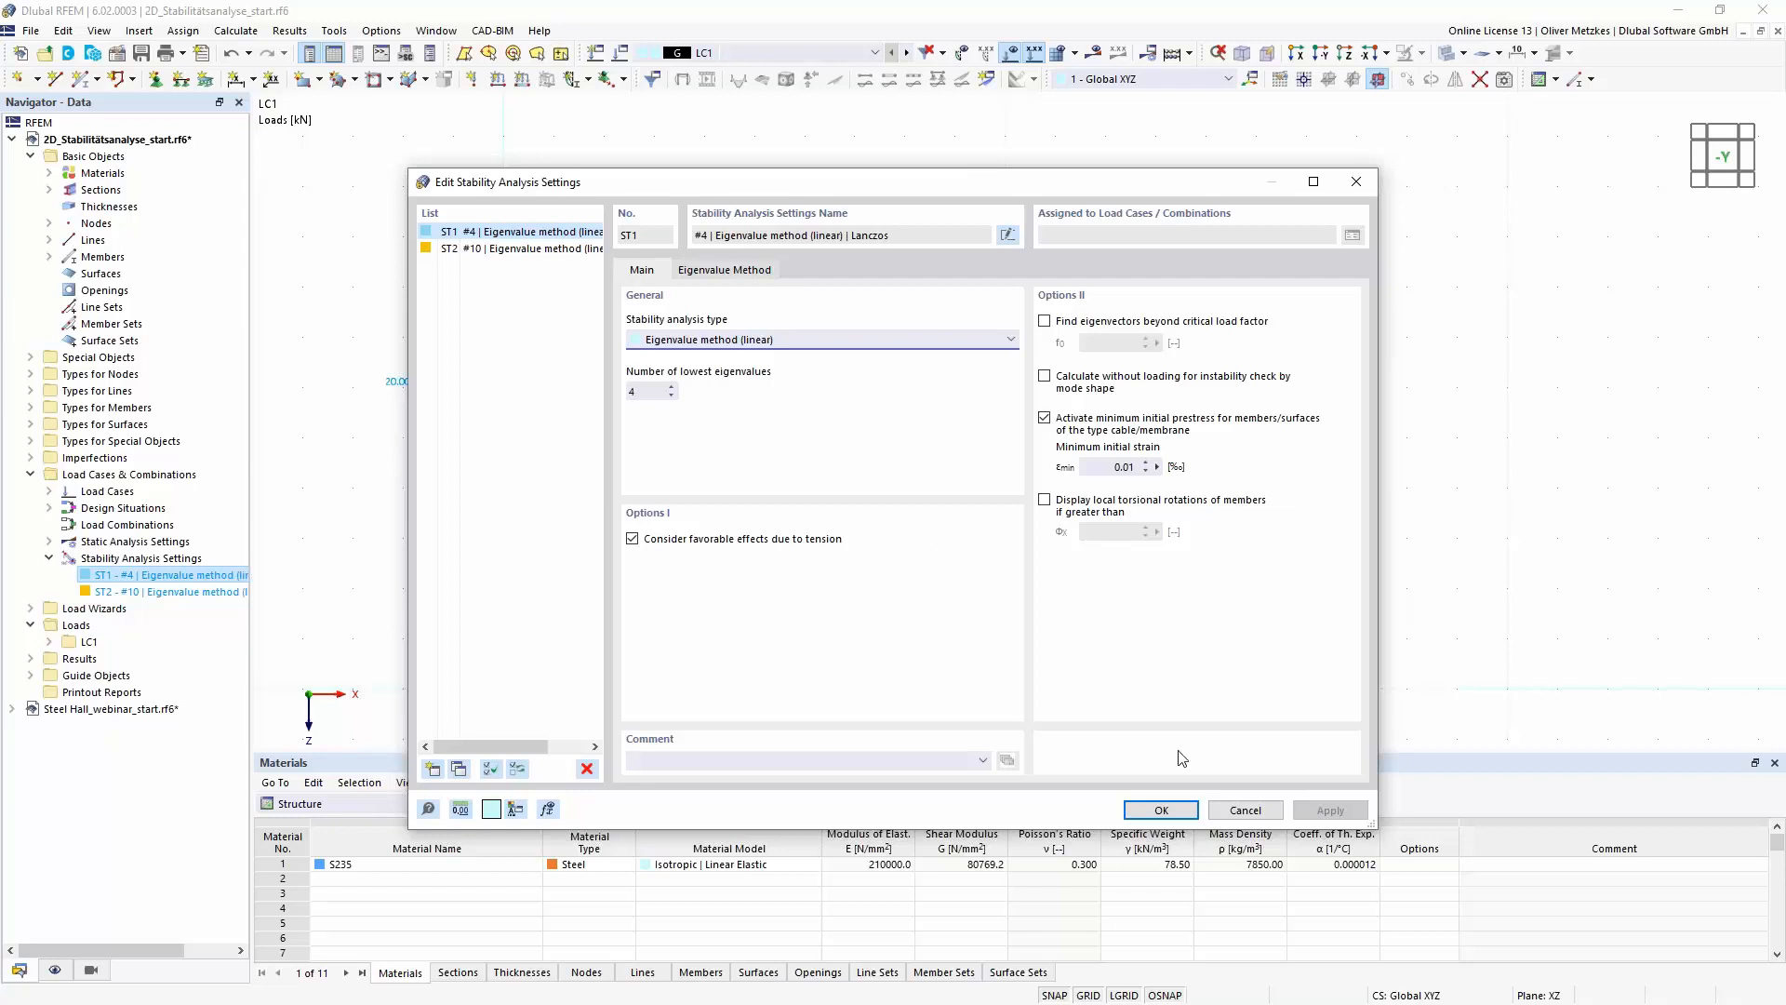
pyautogui.click(1174, 814)
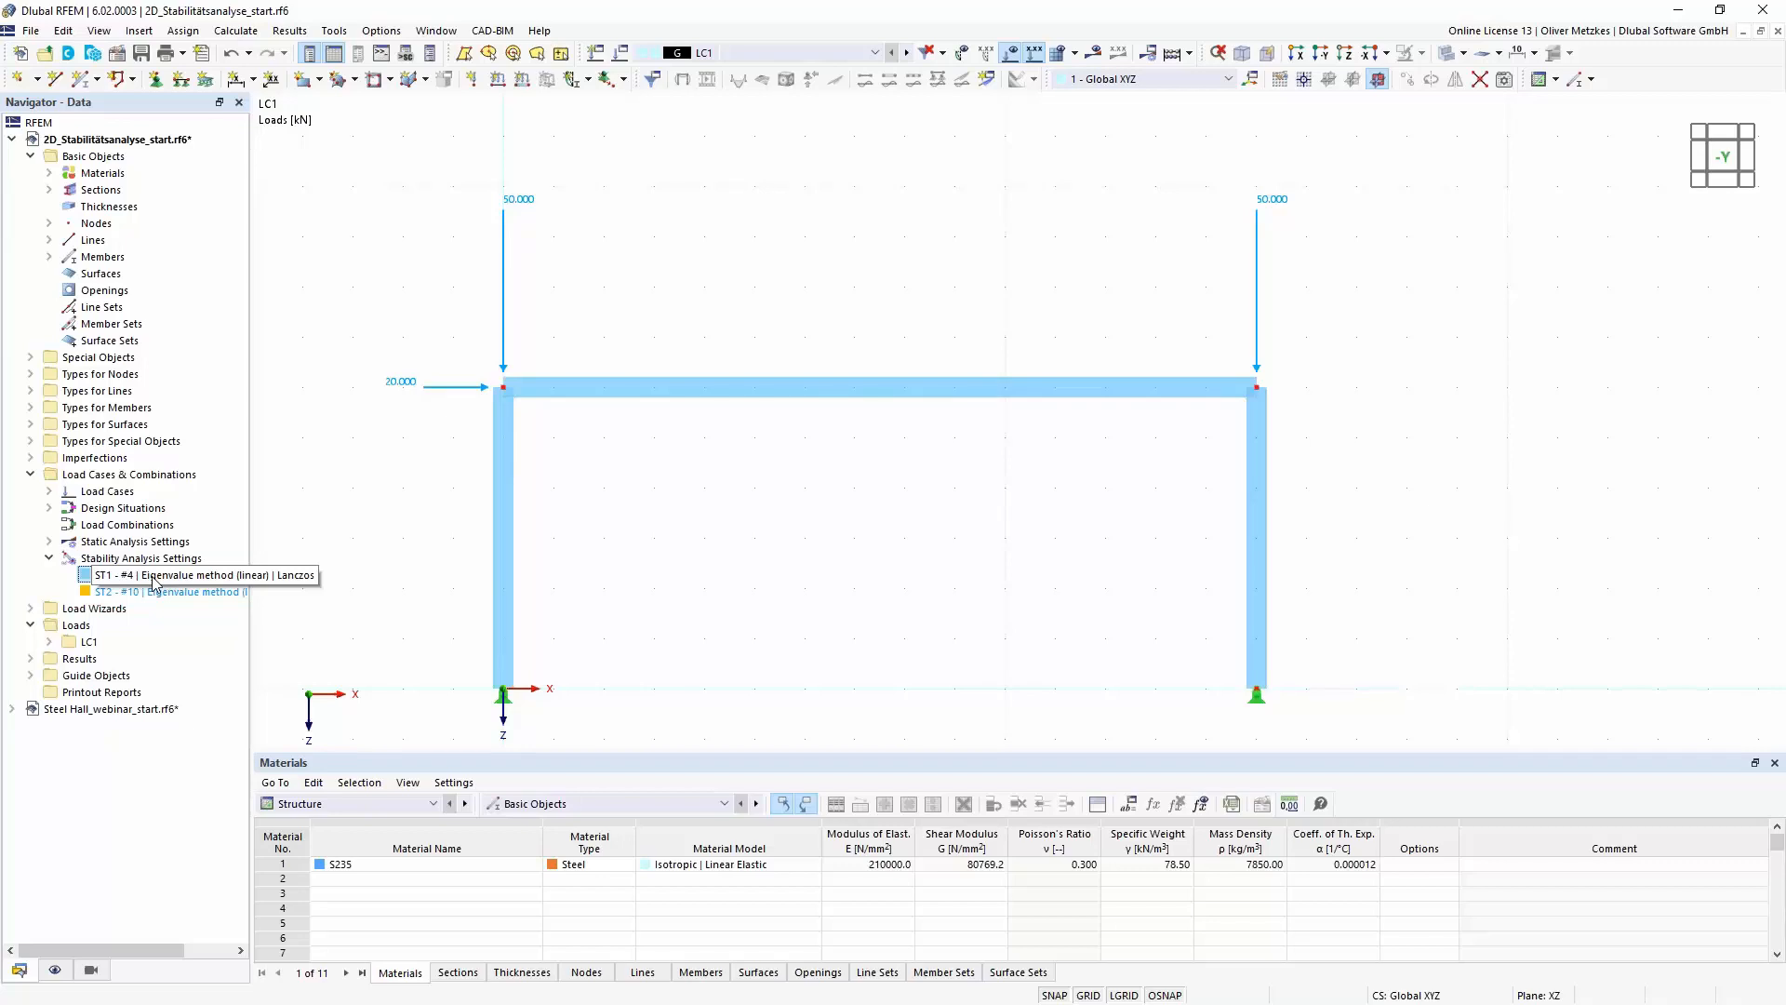
# - Enable the critical load calculation for load case LC1 with stability analysis settings ST1 and calculate it
pyautogui.click(622, 54)
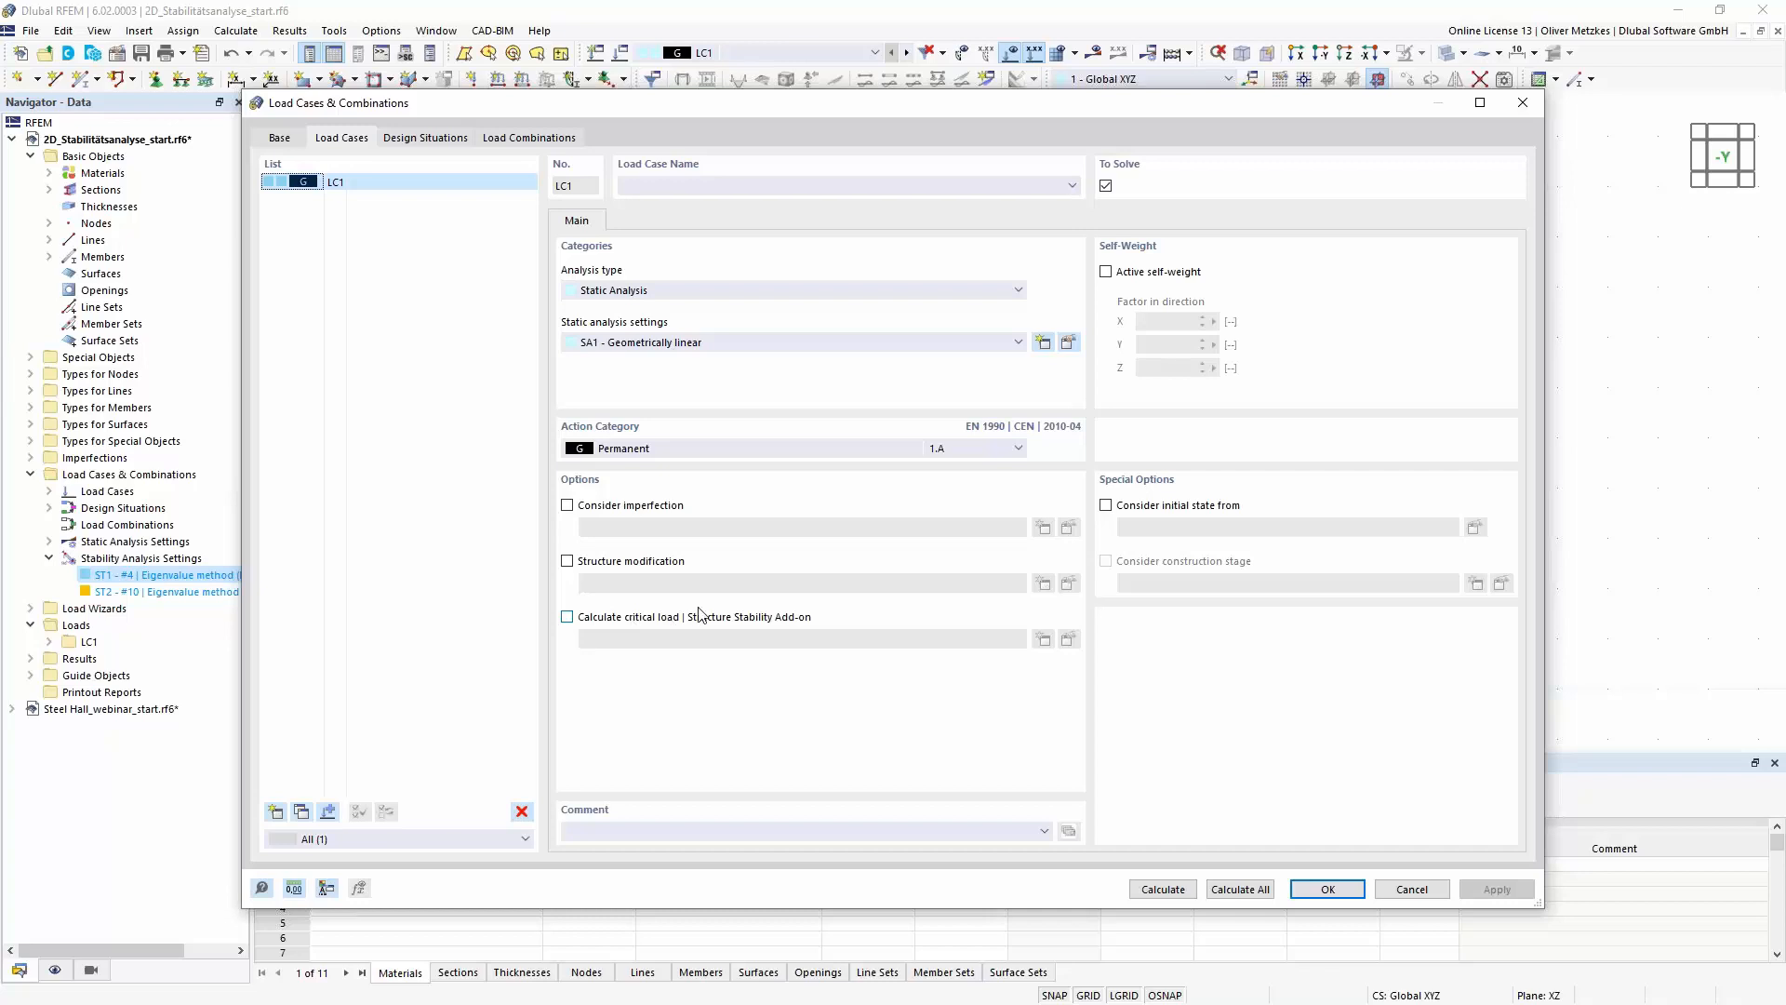
pyautogui.click(567, 617)
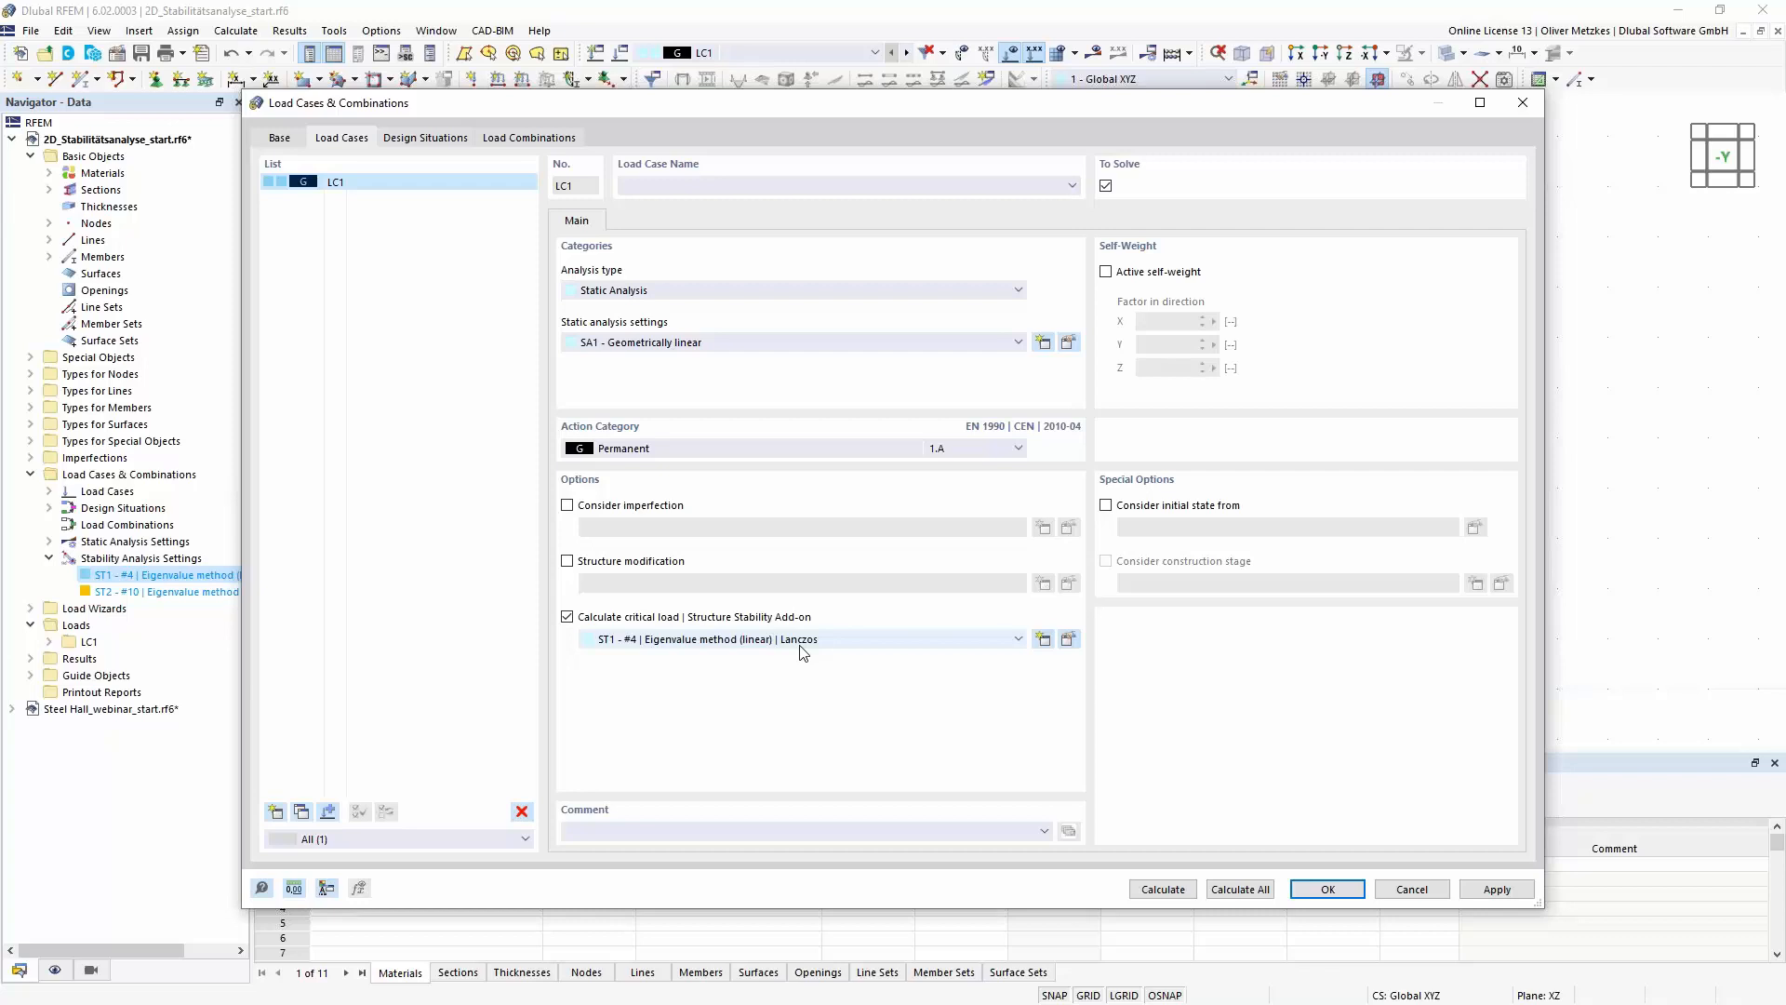
pyautogui.click(800, 646)
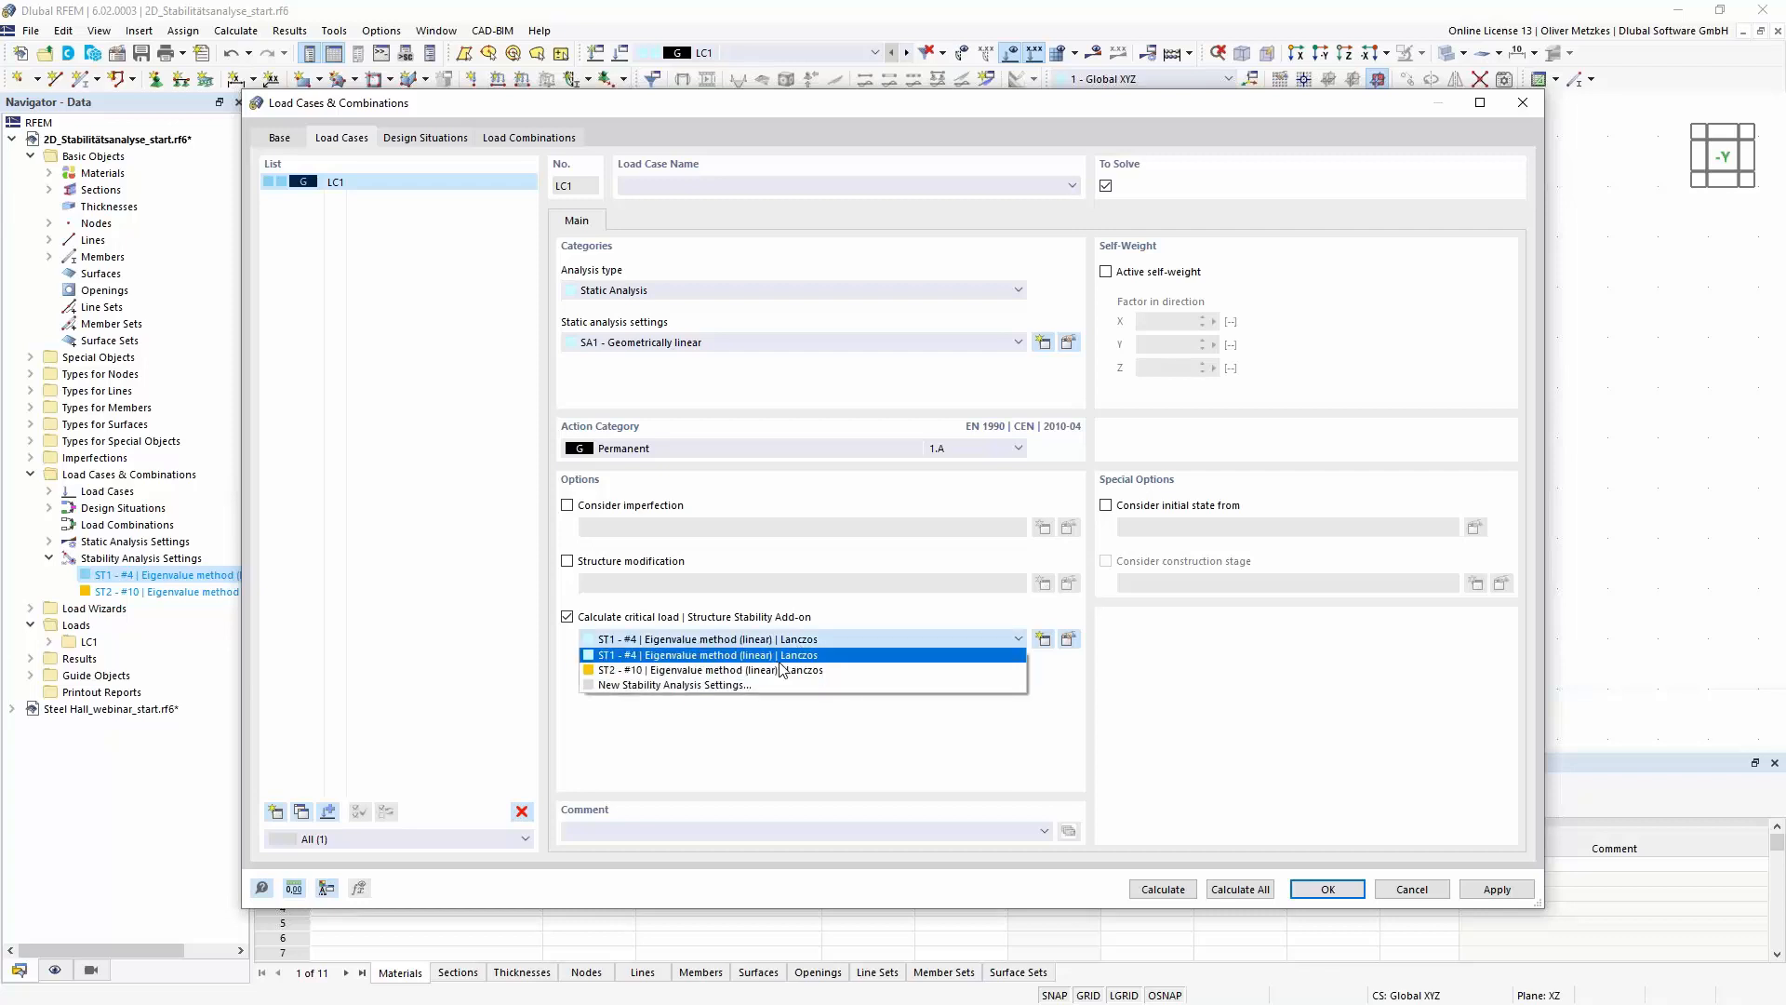
pyautogui.click(782, 661)
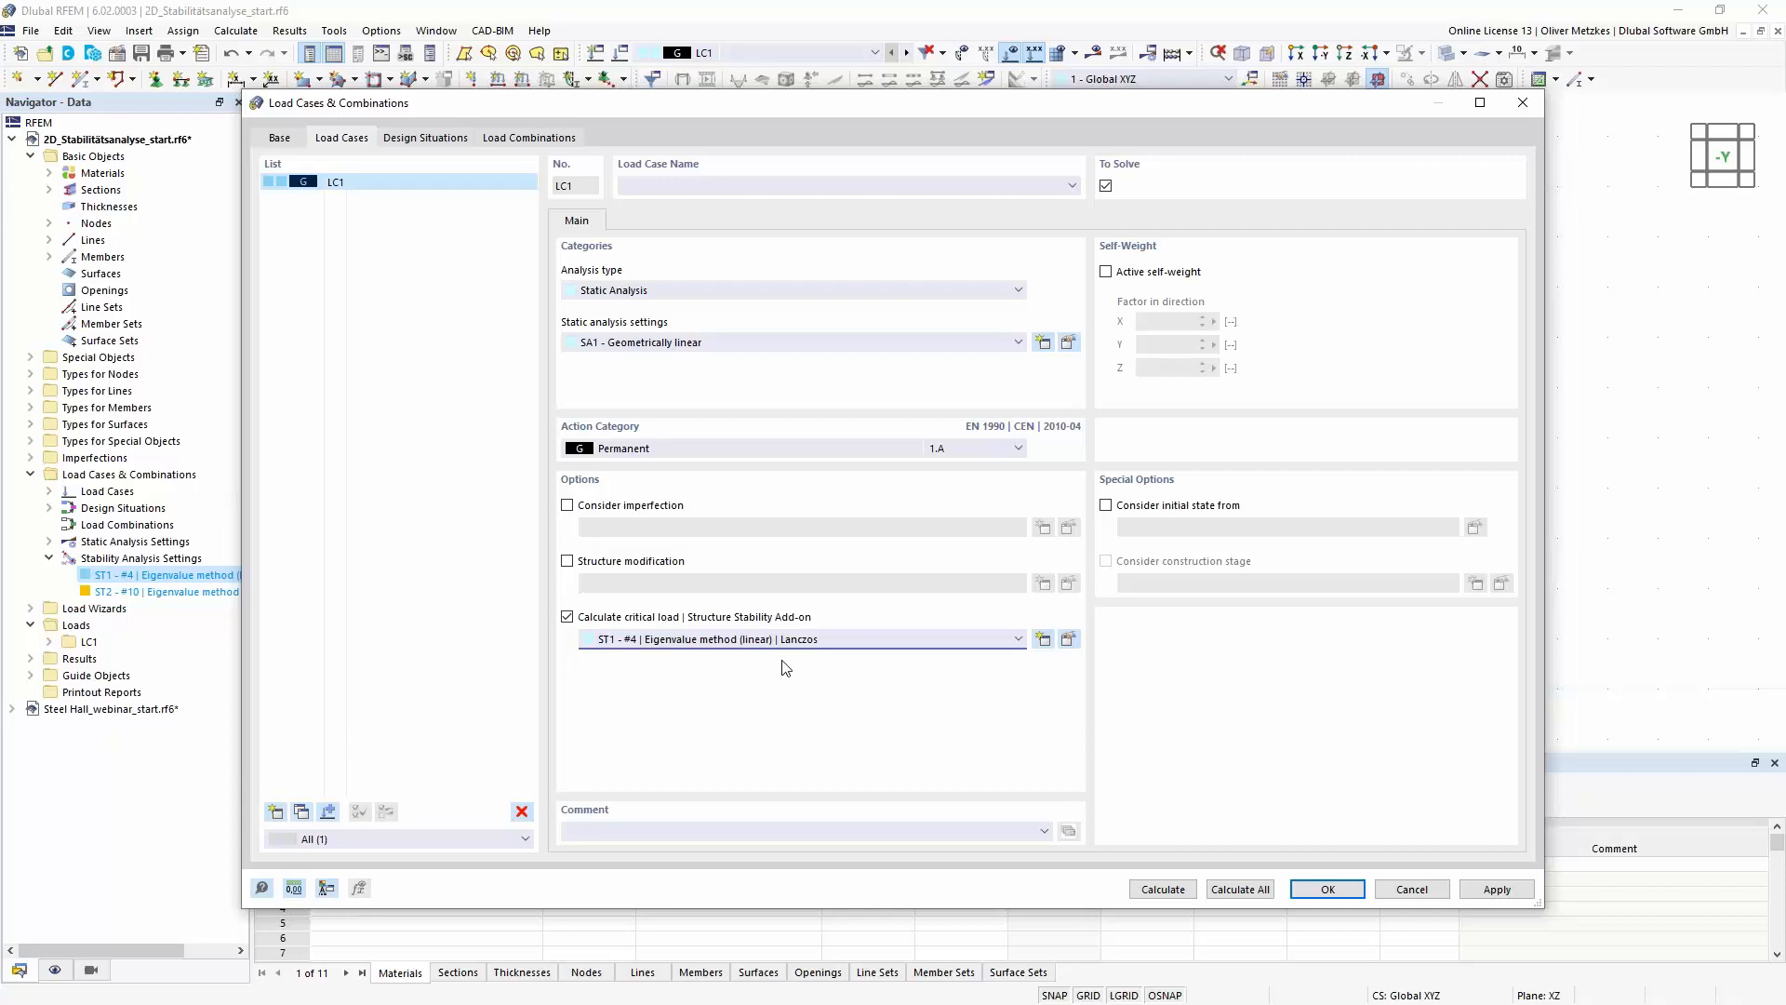
pyautogui.click(1170, 887)
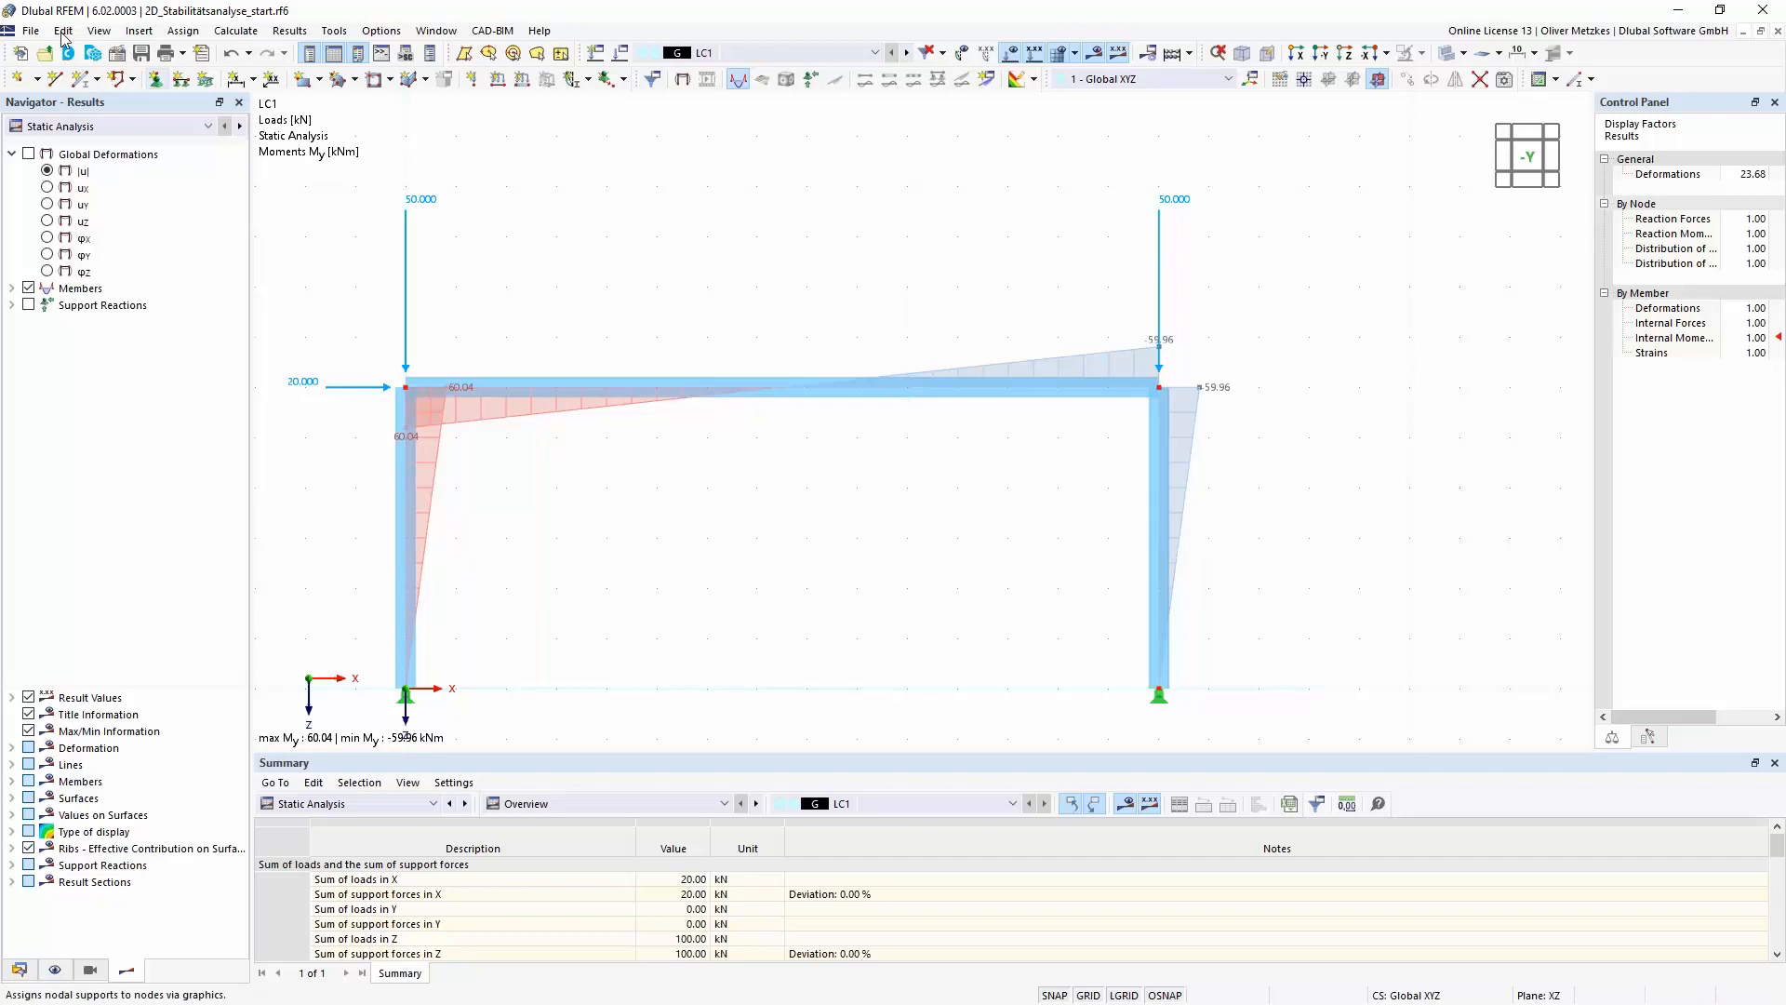
# - Show the Stability Analysis results of LC1 and display the member deformations as Section Colored
pyautogui.click(168, 127)
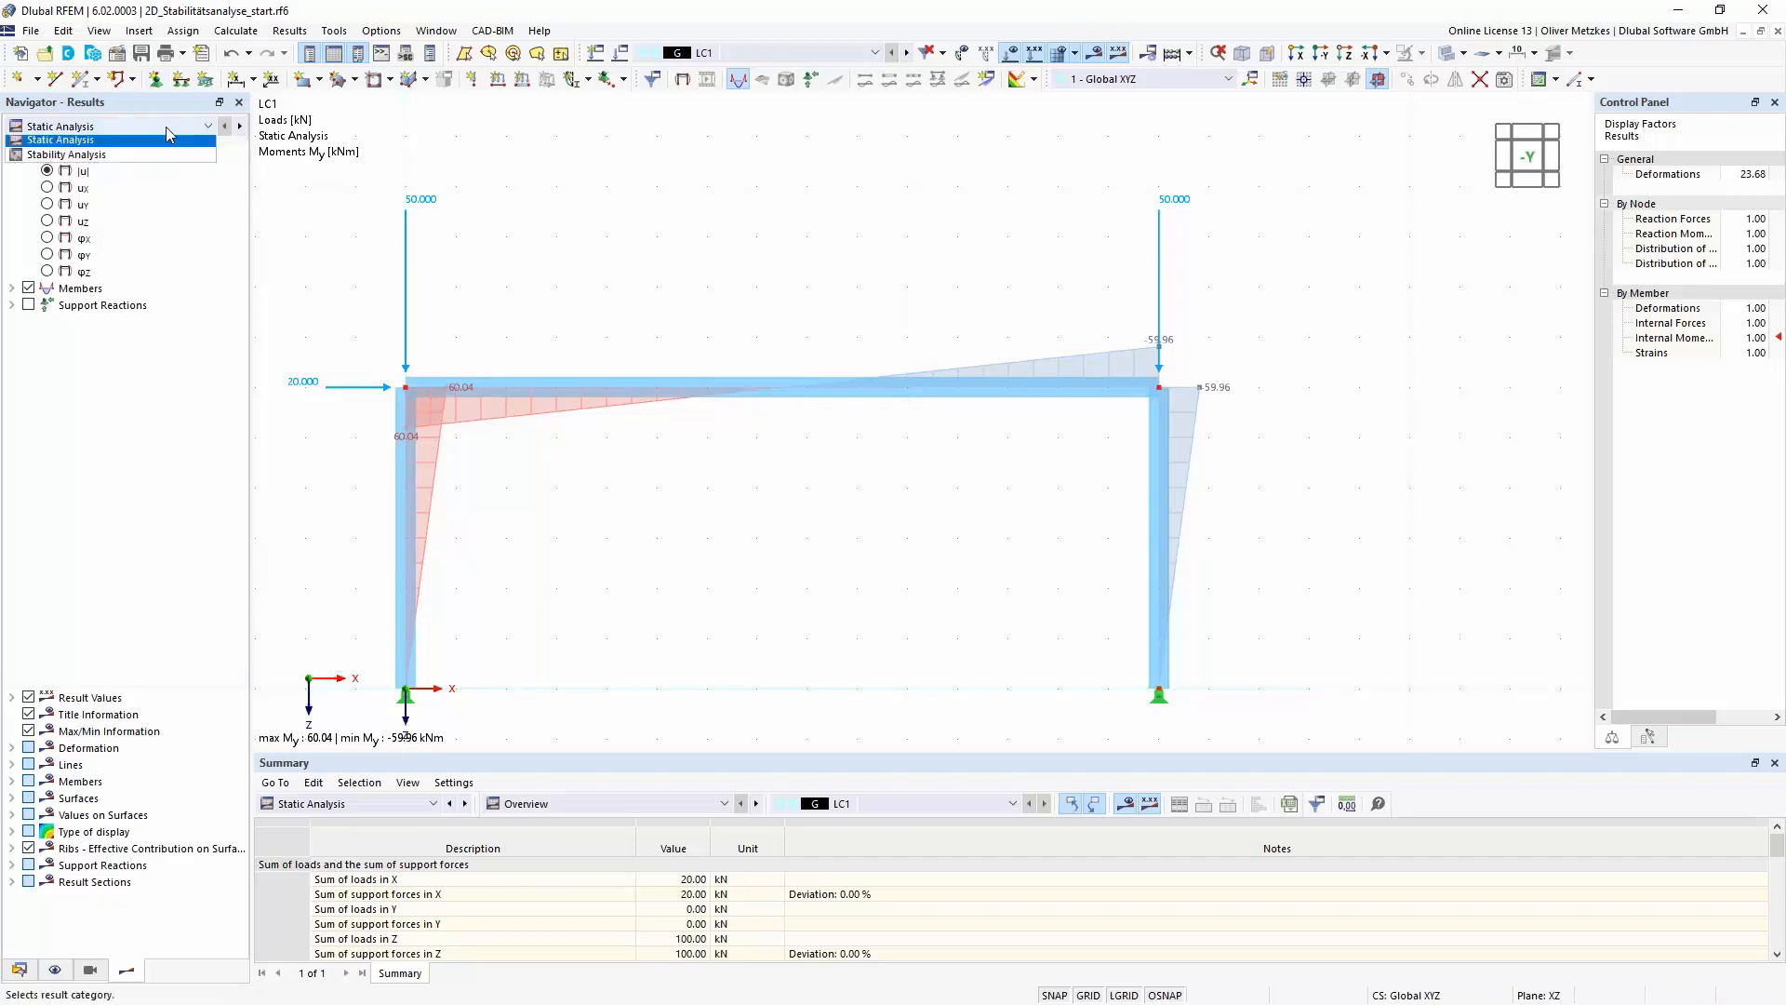
pyautogui.click(123, 158)
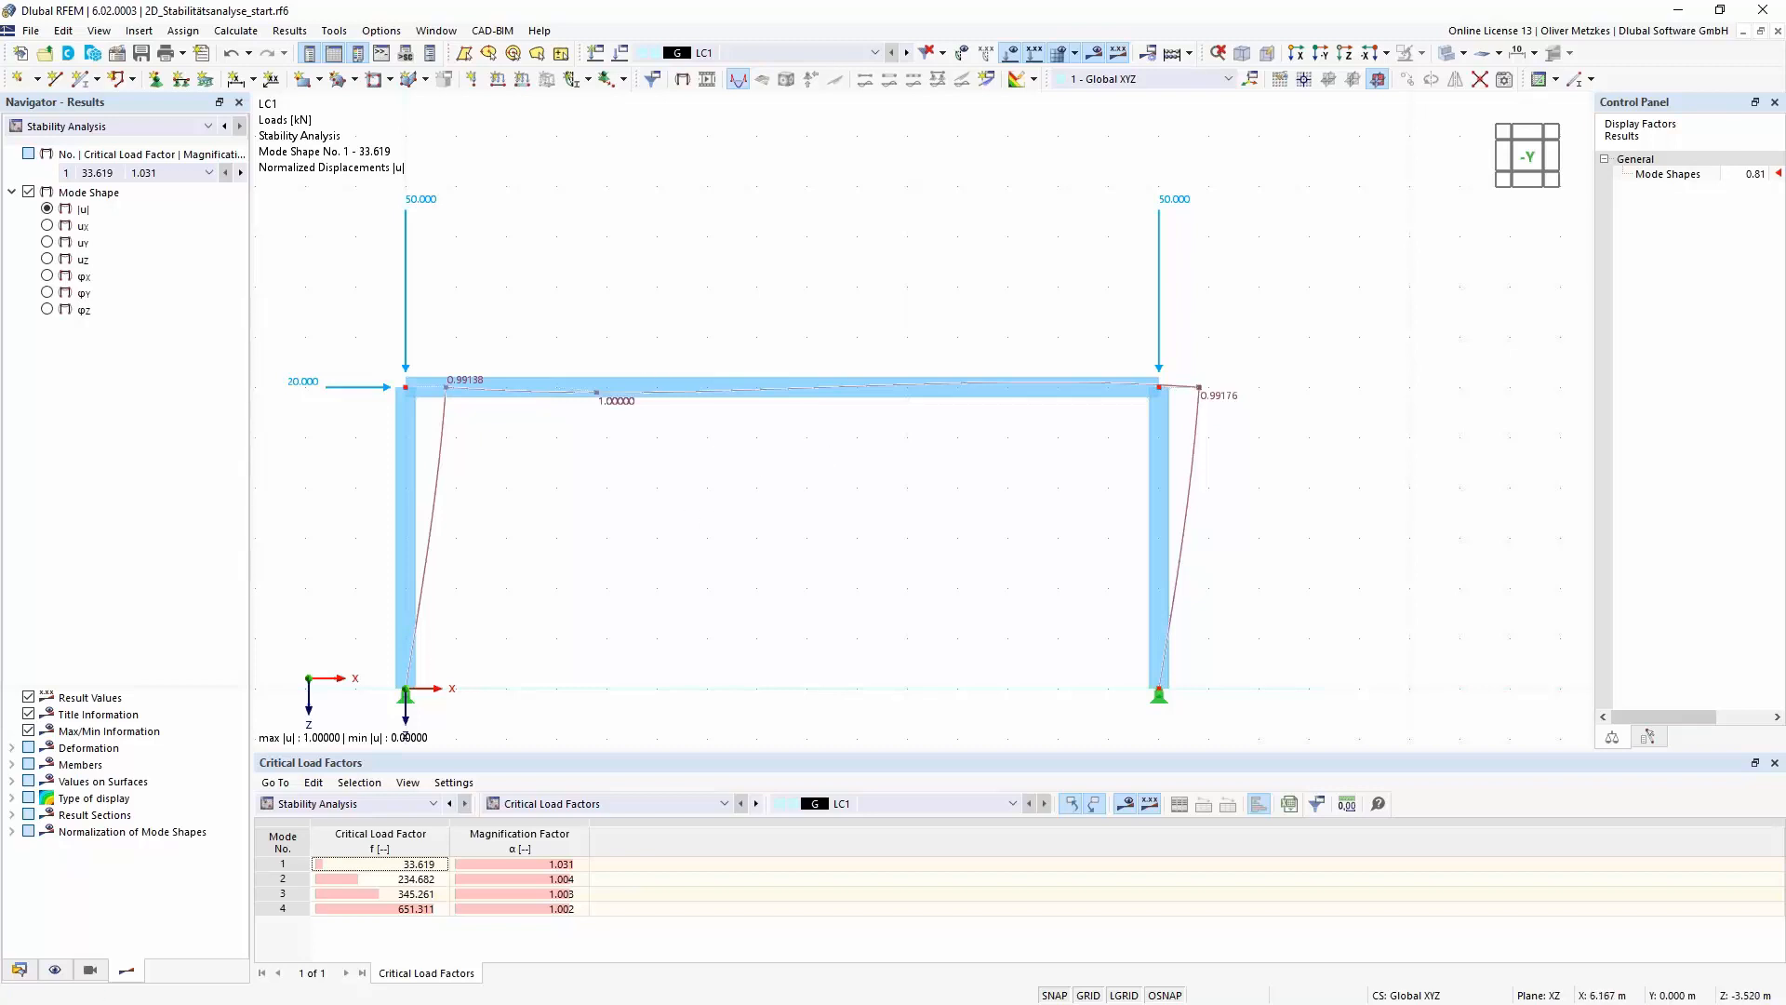
pyautogui.moveTo(717, 512); pyautogui.dragTo(824, 446, button='middle')
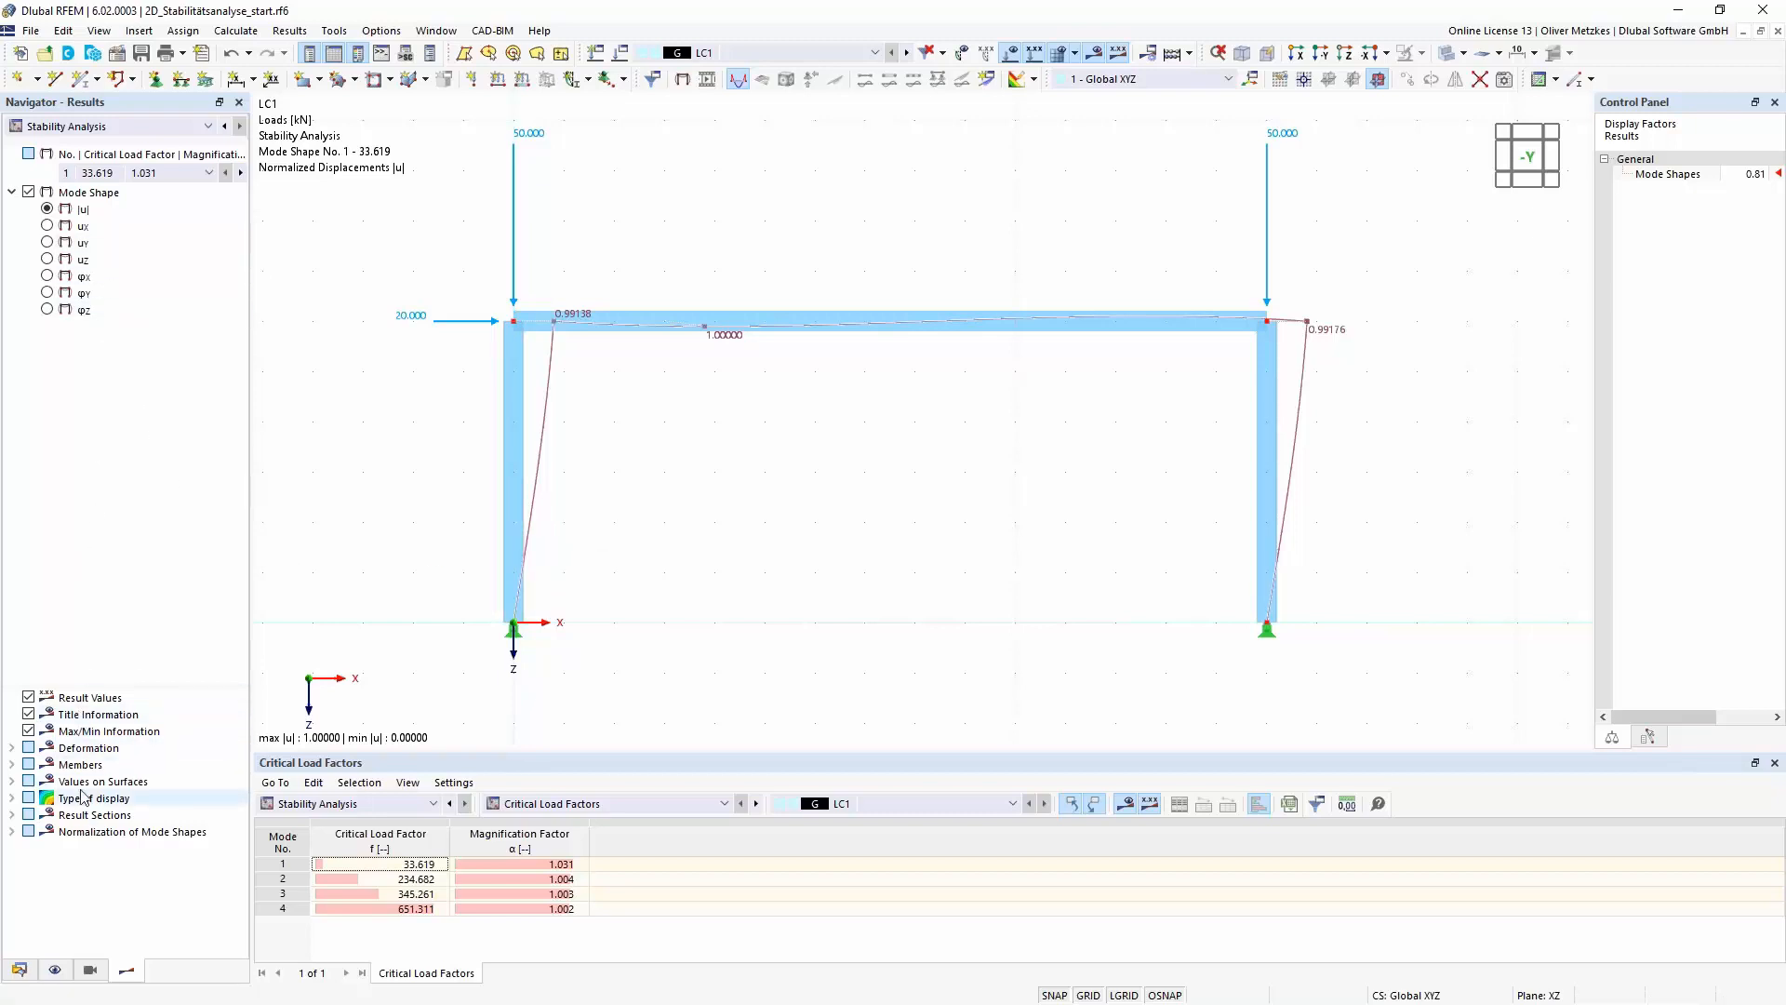
pyautogui.click(12, 748)
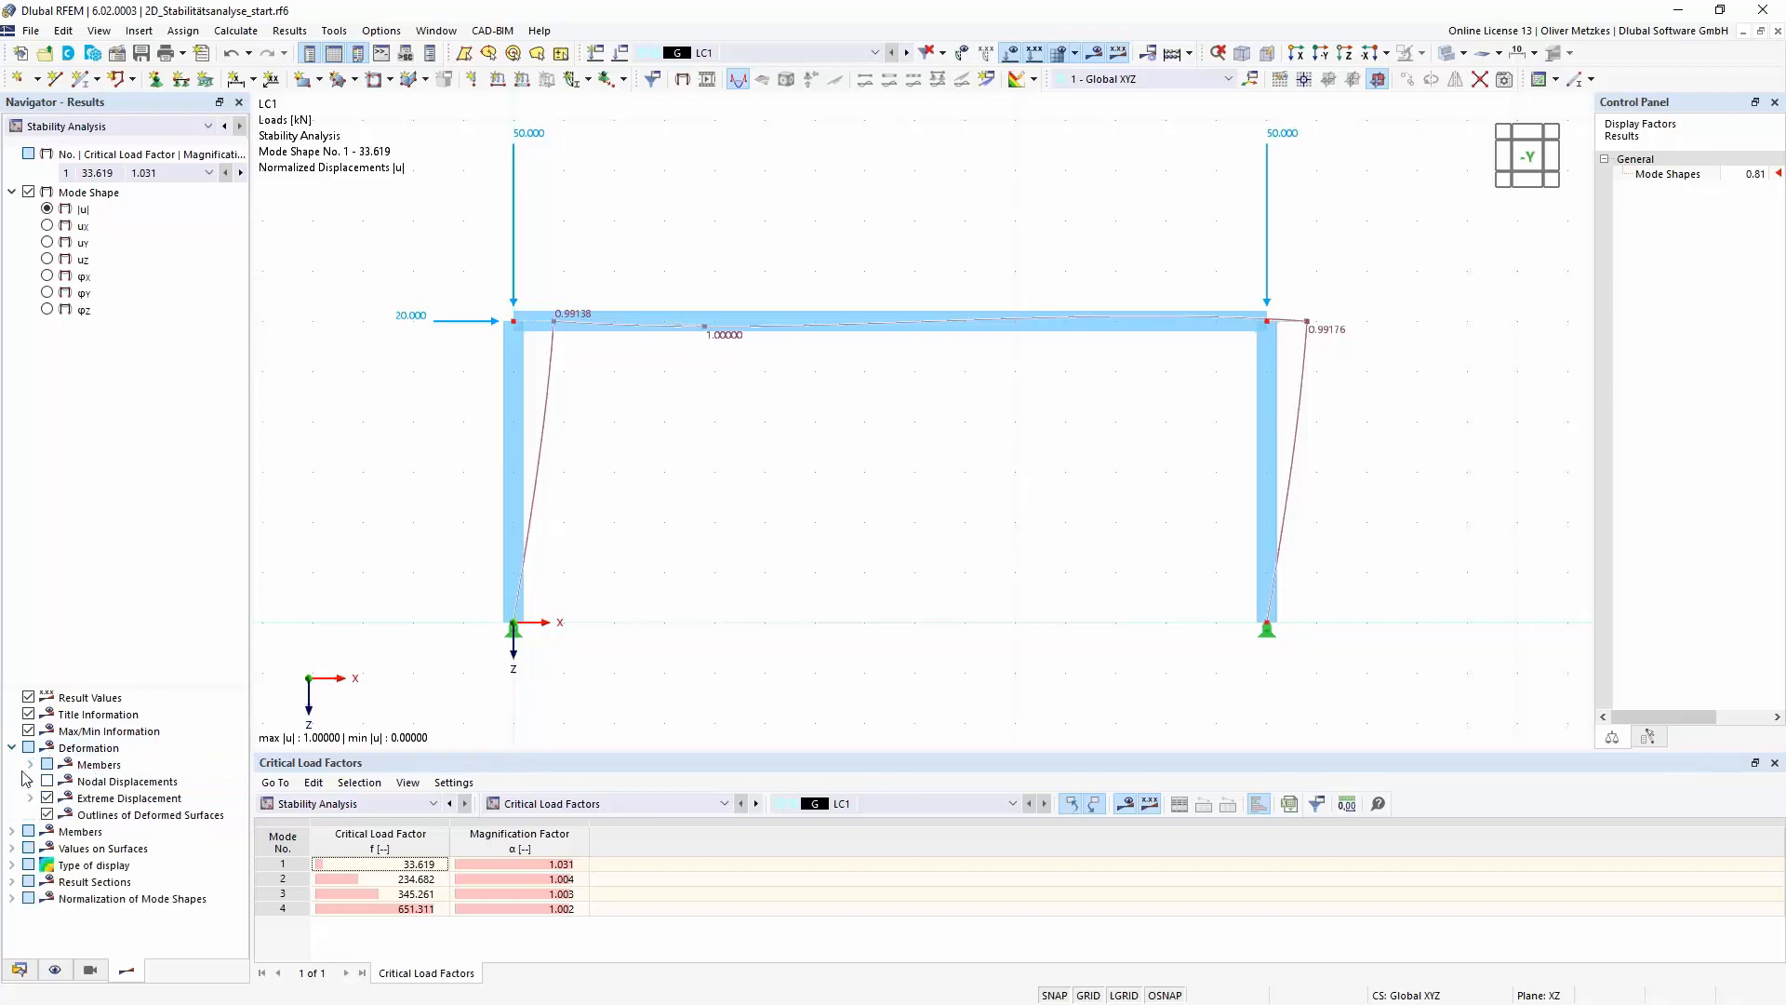
pyautogui.click(30, 764)
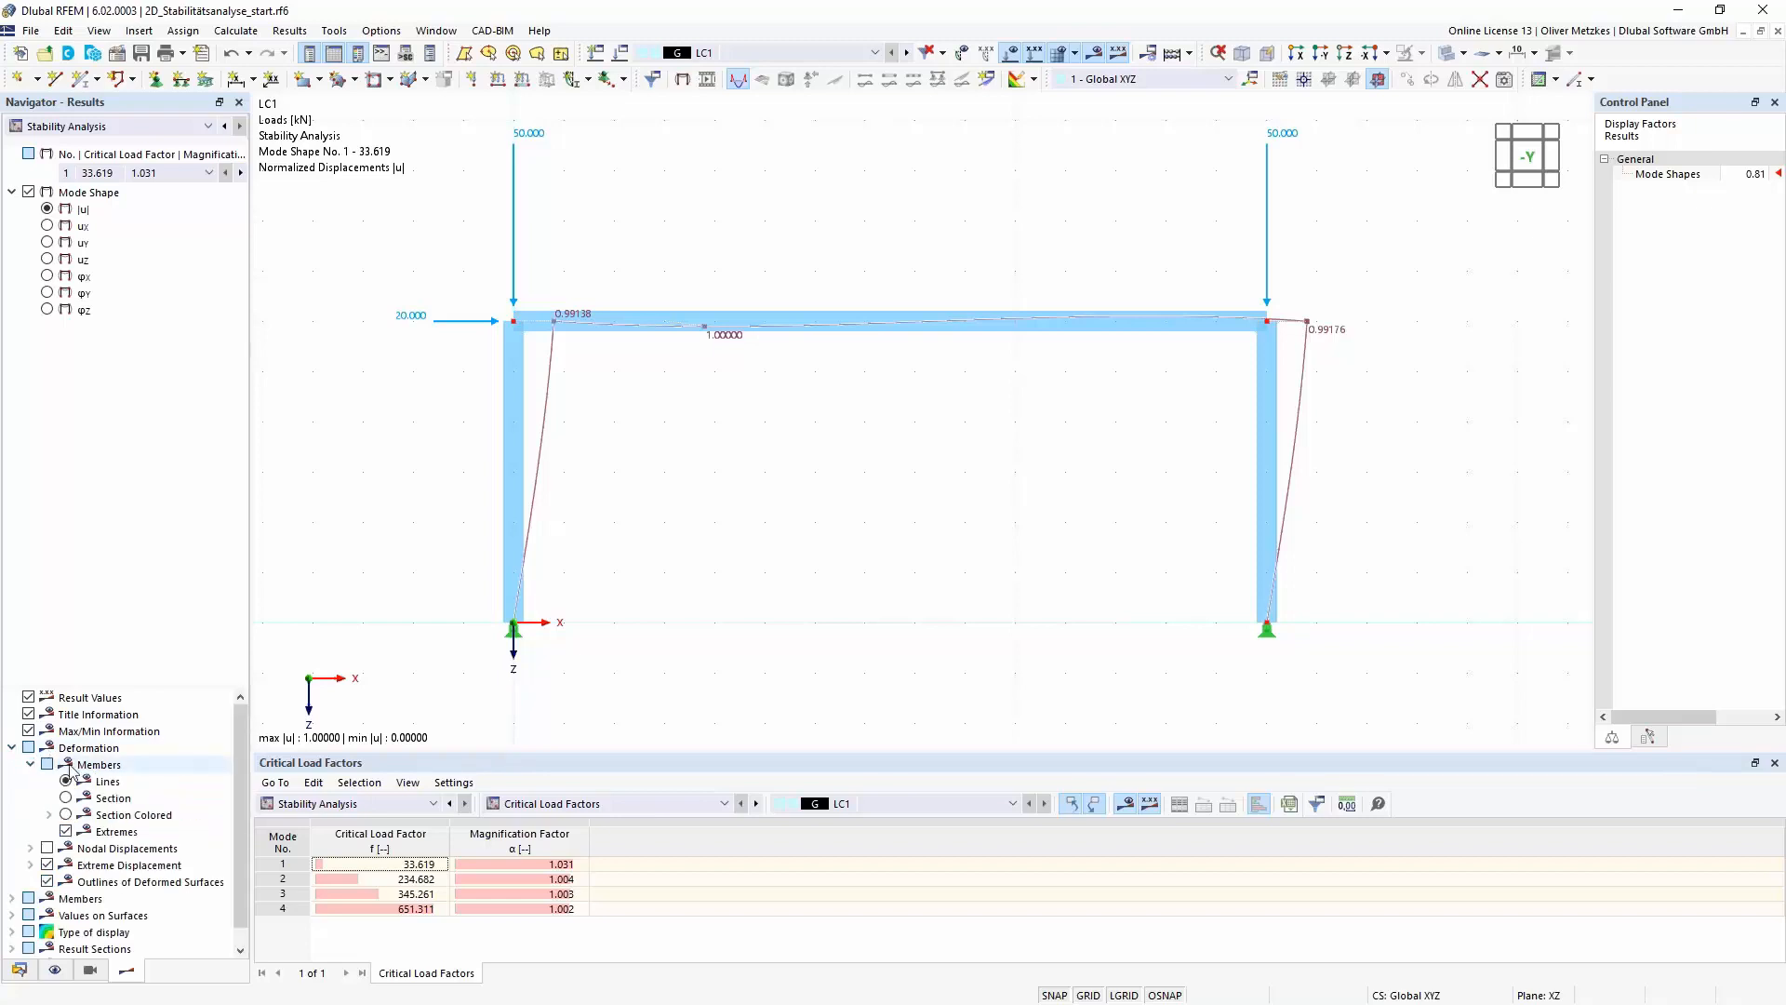
pyautogui.click(67, 816)
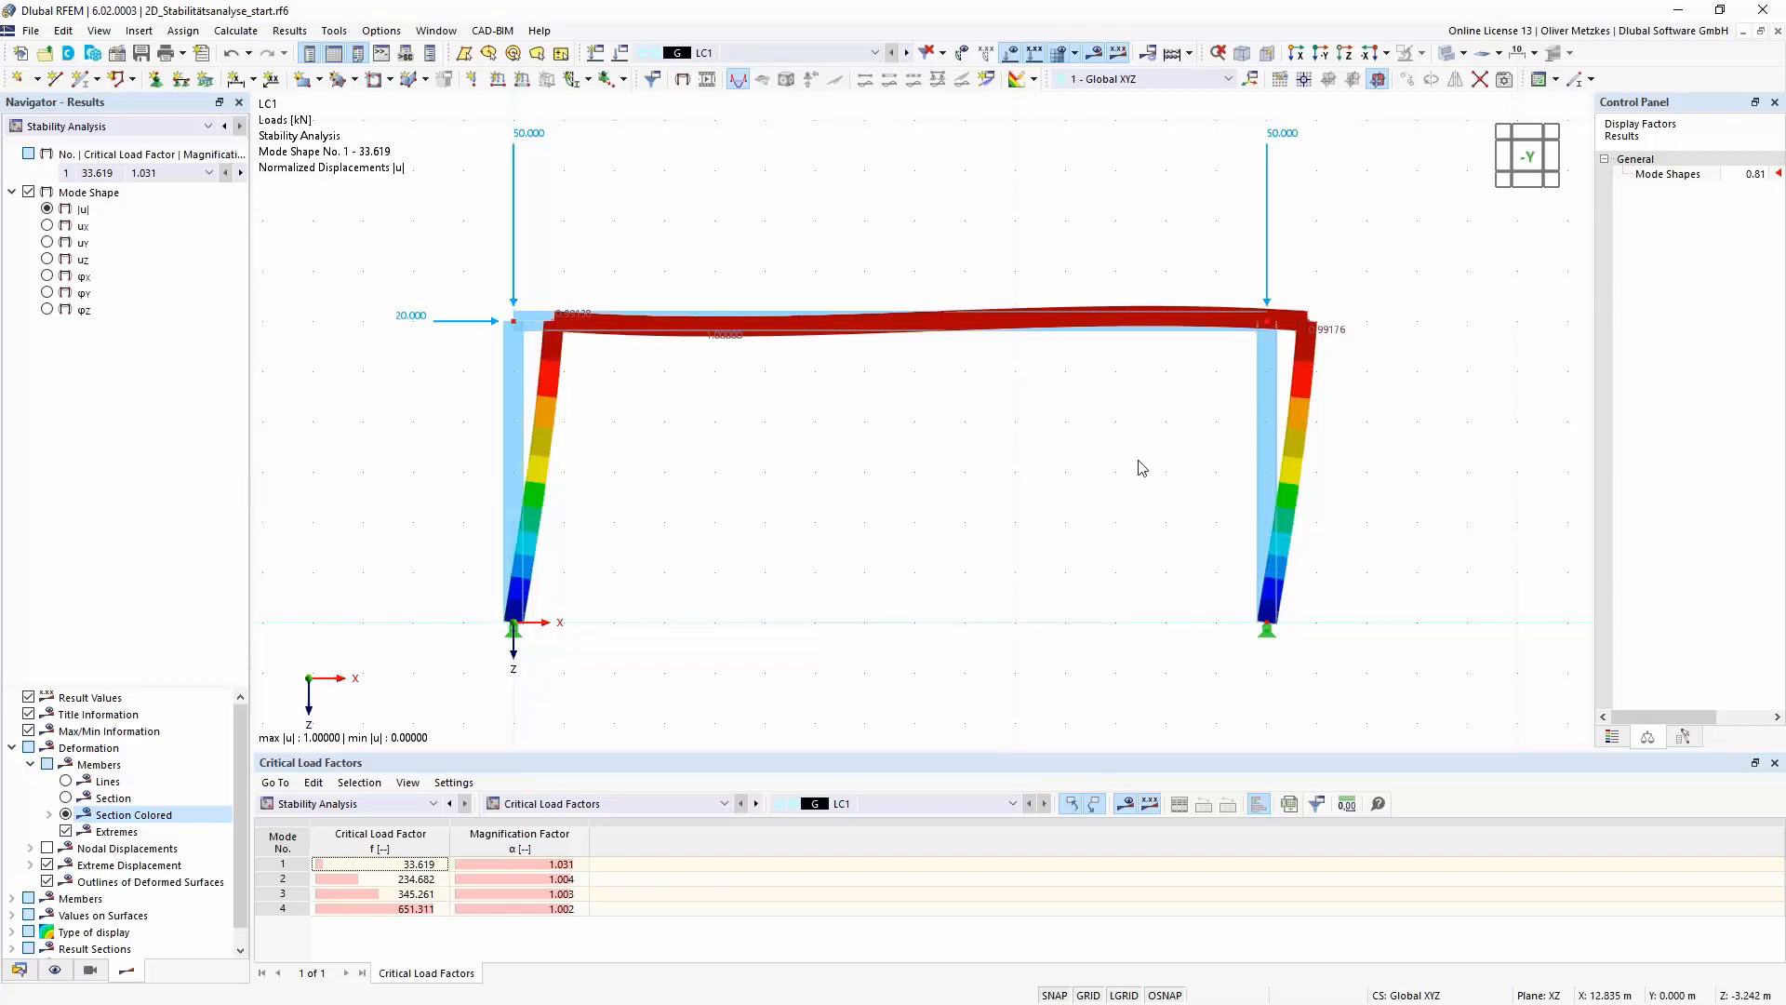
# - Examine the first mode shape of the frame and its critical load factor from an oblique view
pyautogui.keyDown('ctrl'); pyautogui.moveTo(1022, 483); pyautogui.dragTo(722, 463, button='middle'); pyautogui.keyUp('ctrl')
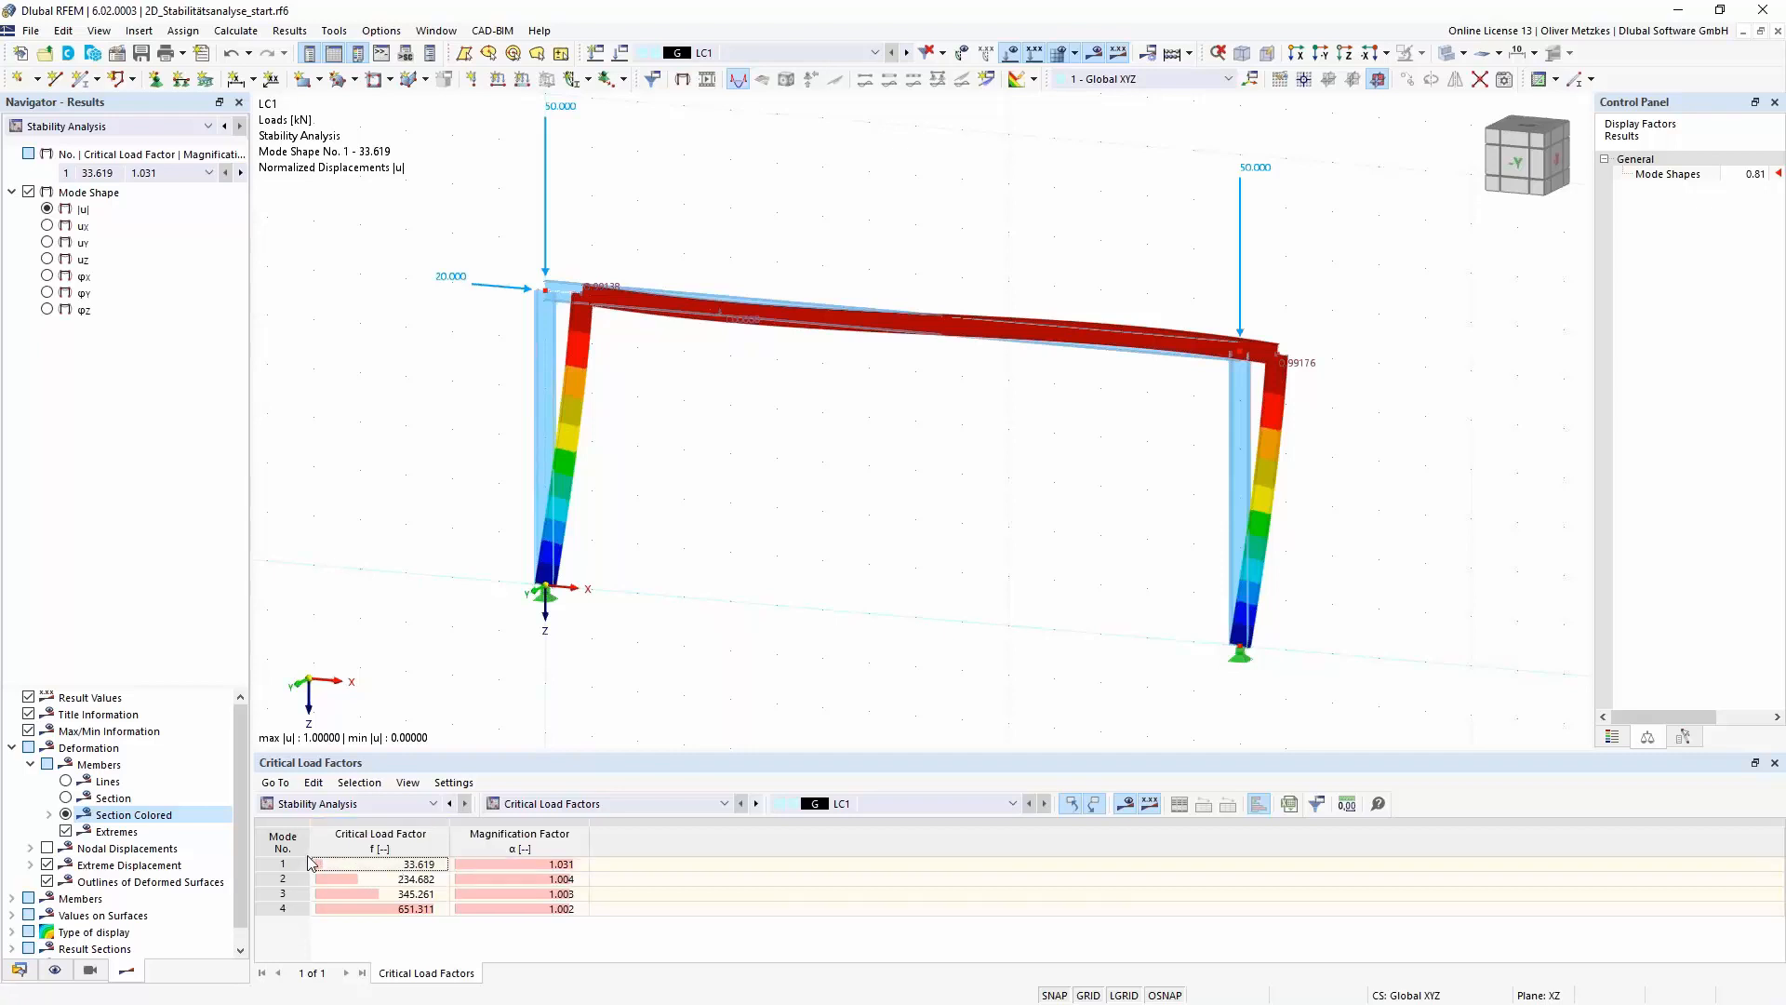
pyautogui.click(364, 864)
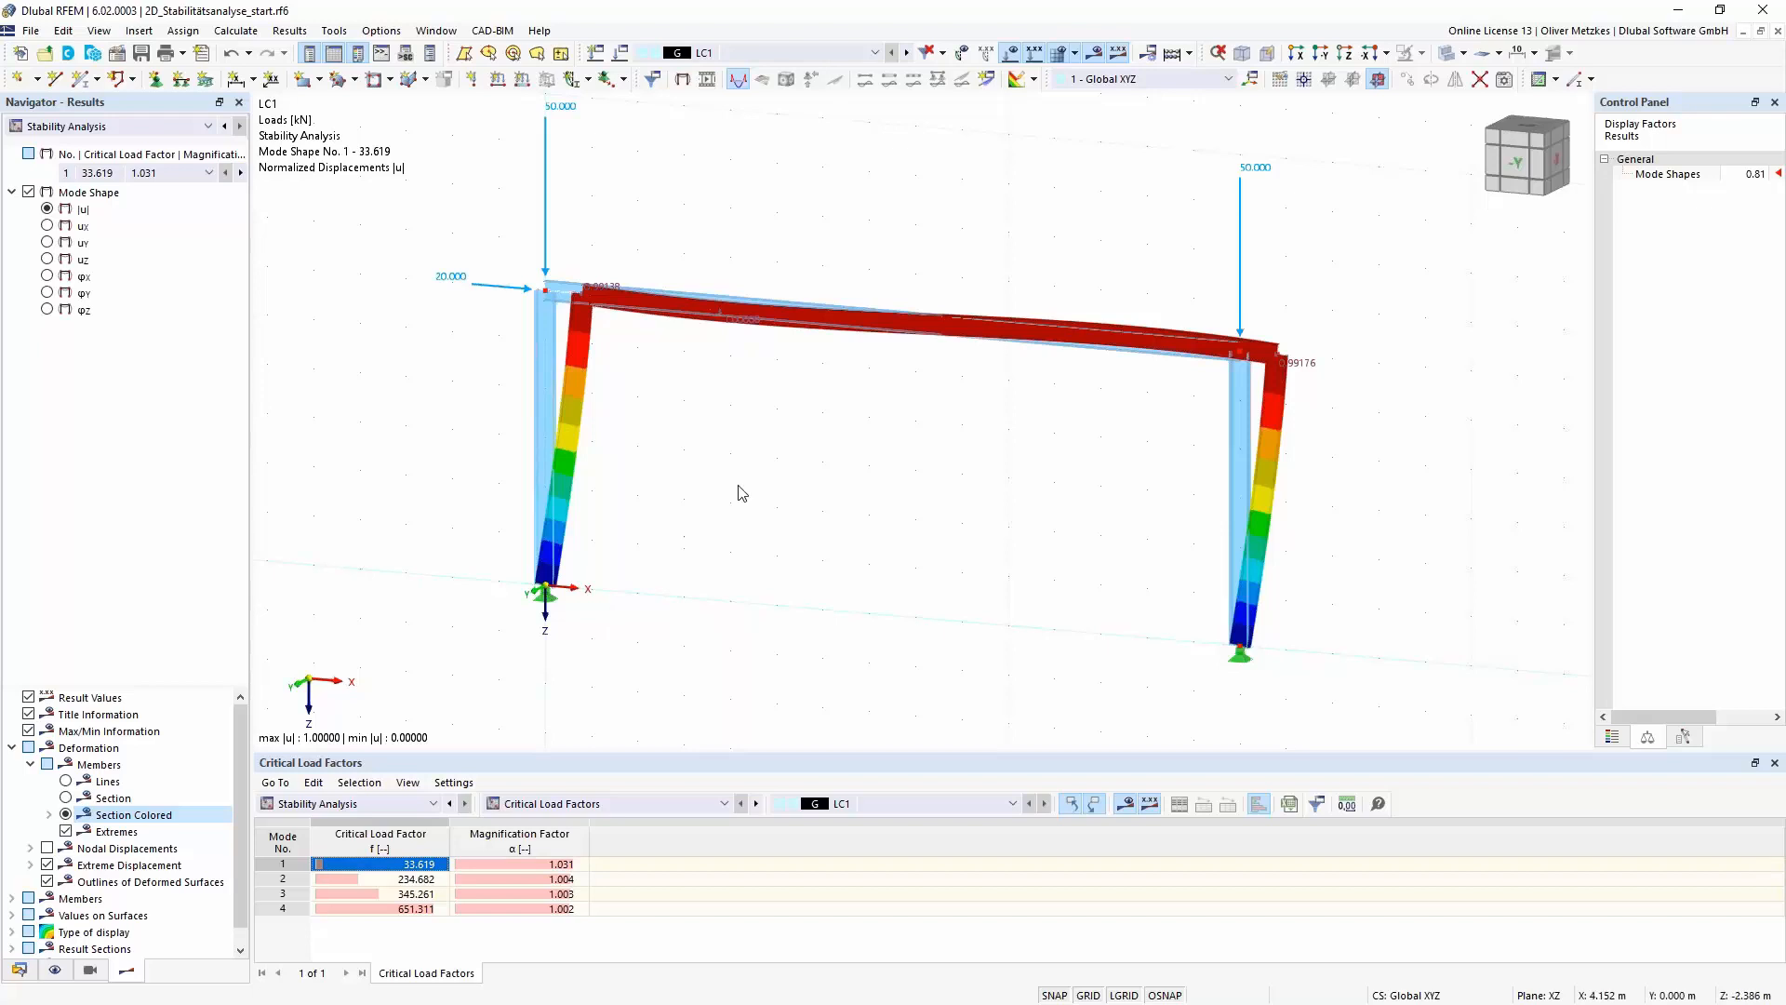
pyautogui.moveTo(712, 476); pyautogui.dragTo(667, 518, button='middle')
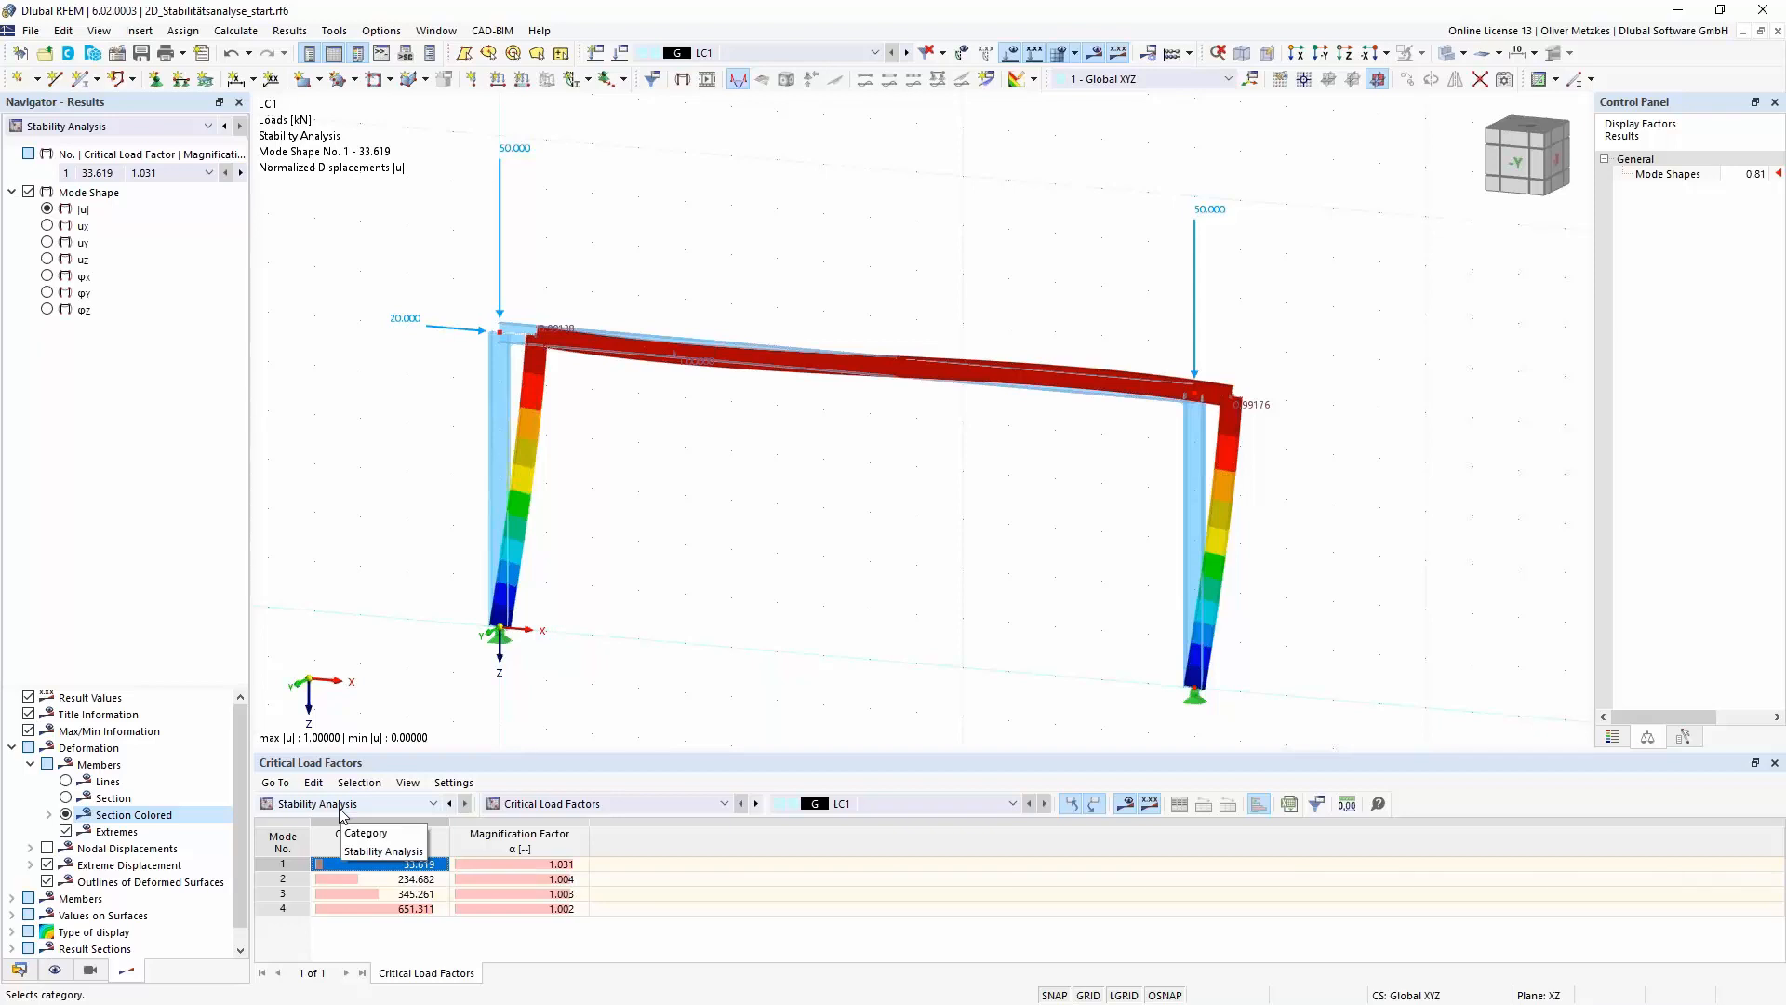
pyautogui.scroll(-1, 816, 644)
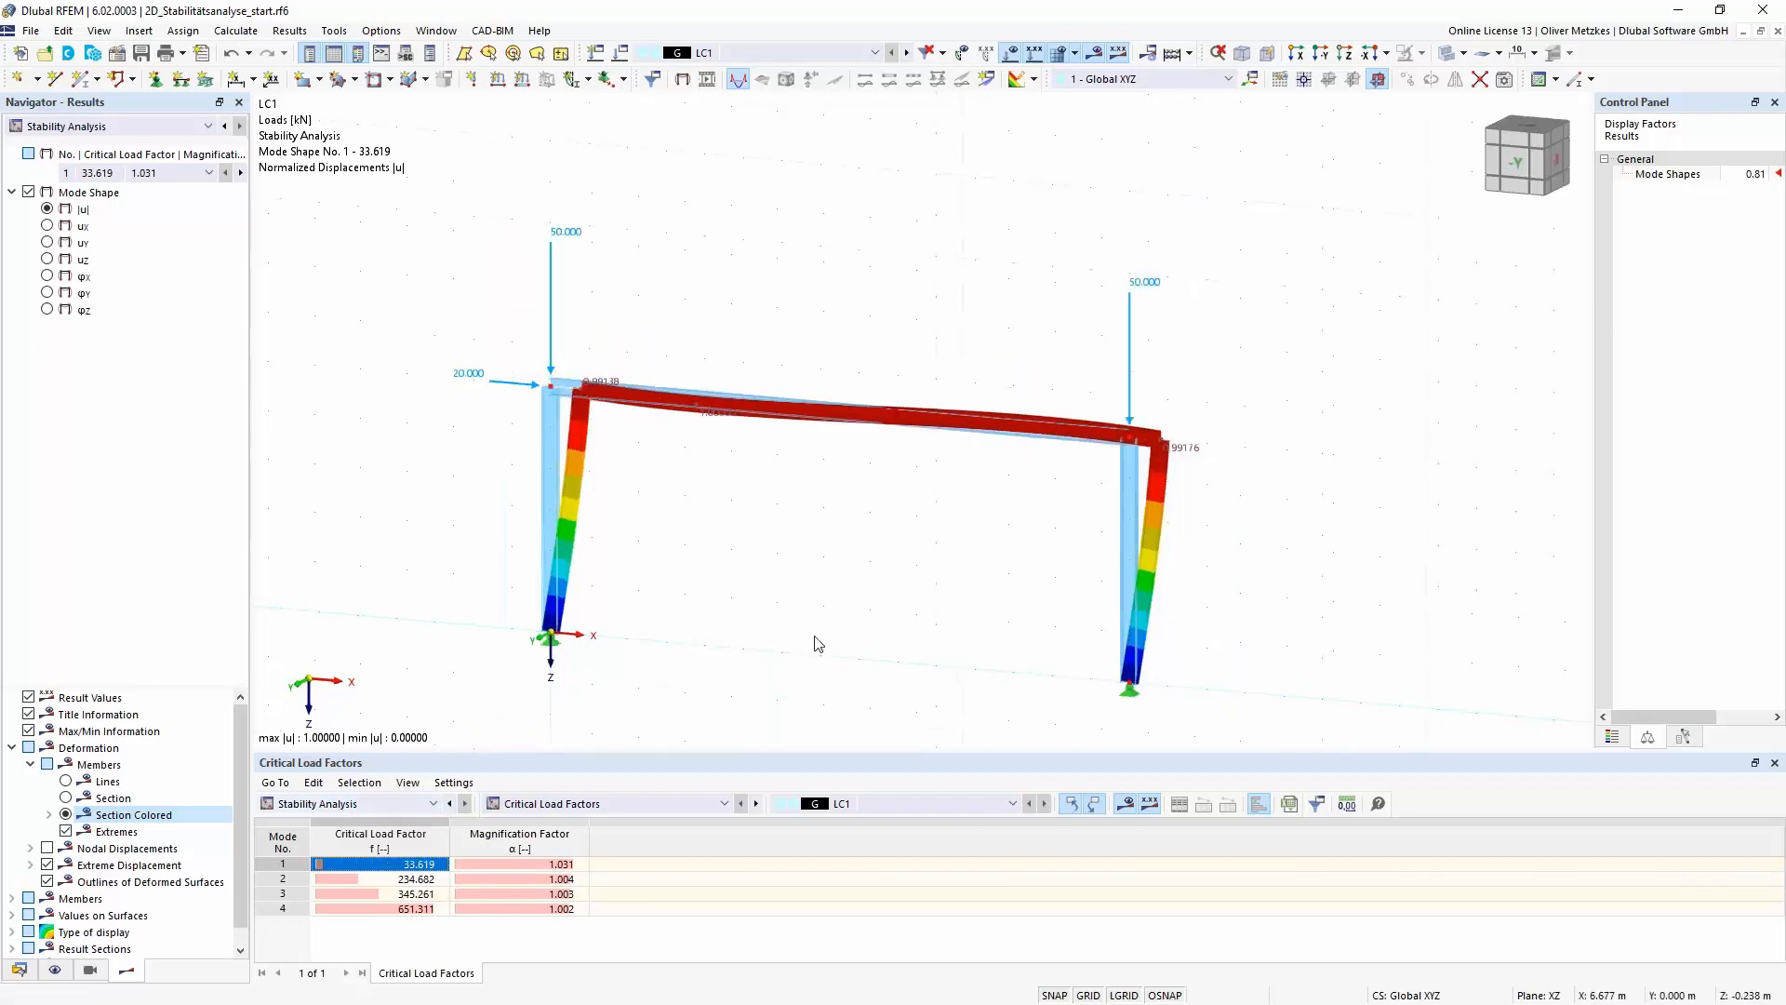
pyautogui.moveTo(809, 570); pyautogui.dragTo(722, 394, button='middle')
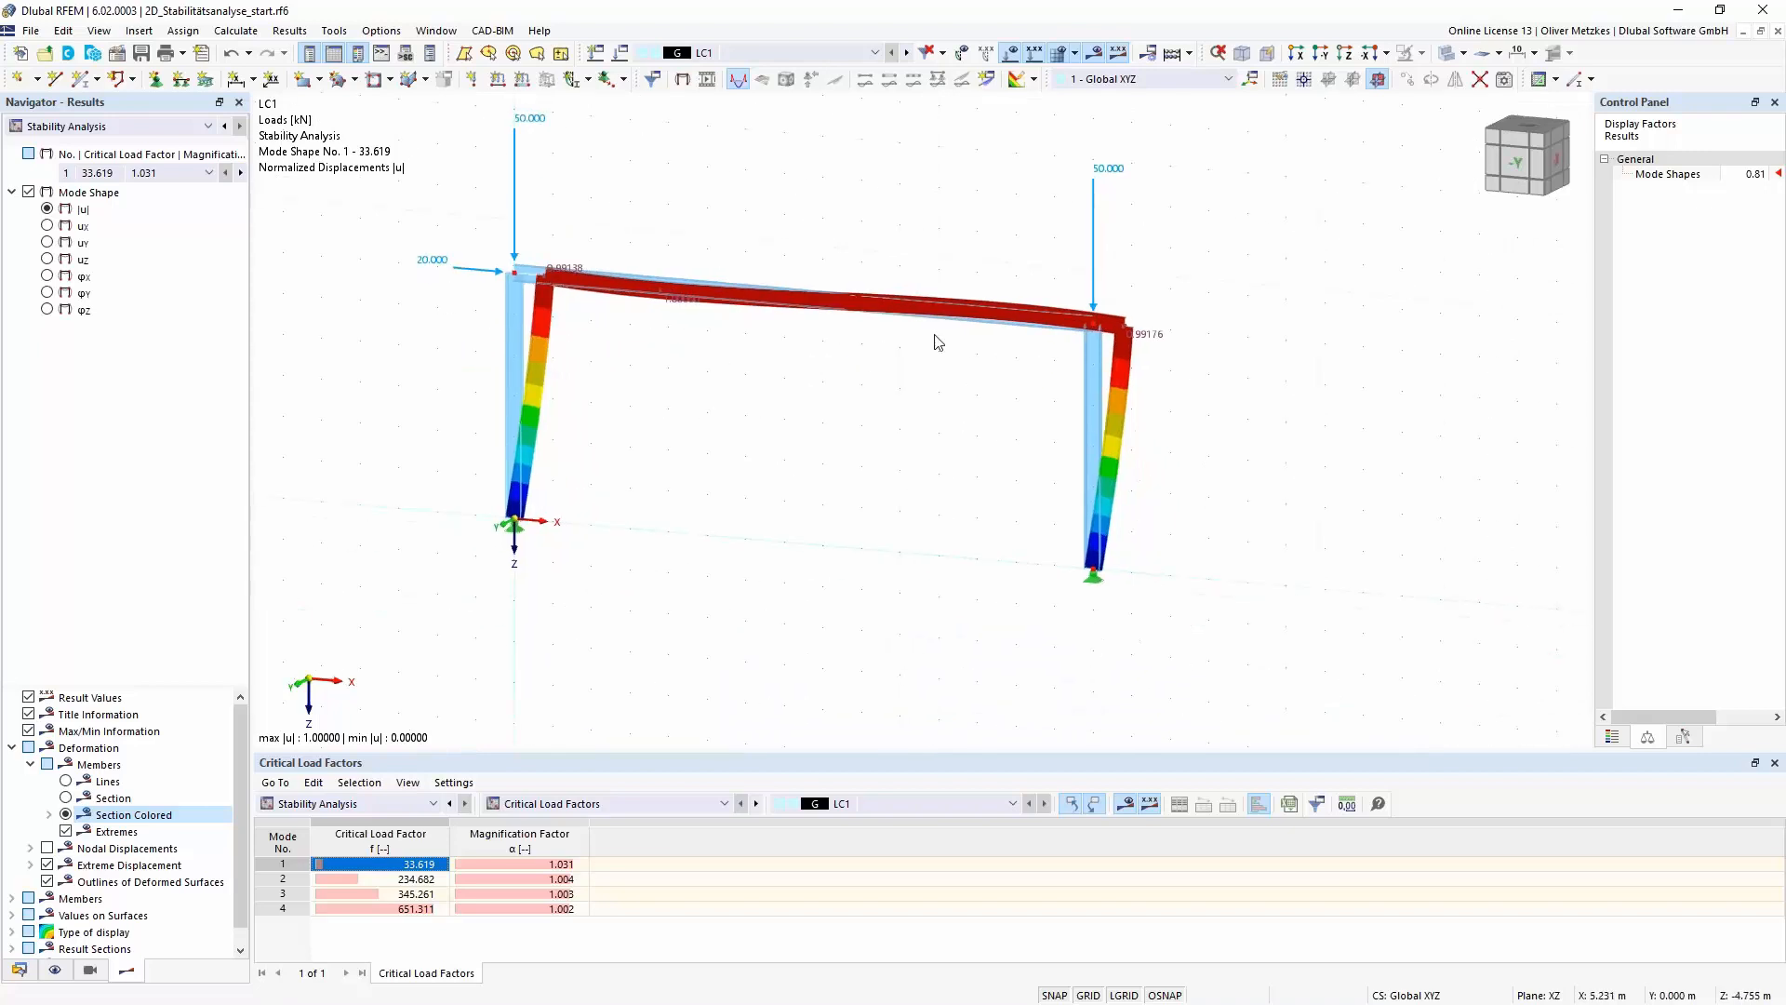
pyautogui.keyDown('ctrl'); pyautogui.moveTo(957, 407); pyautogui.dragTo(731, 481, button='middle'); pyautogui.keyUp('ctrl')
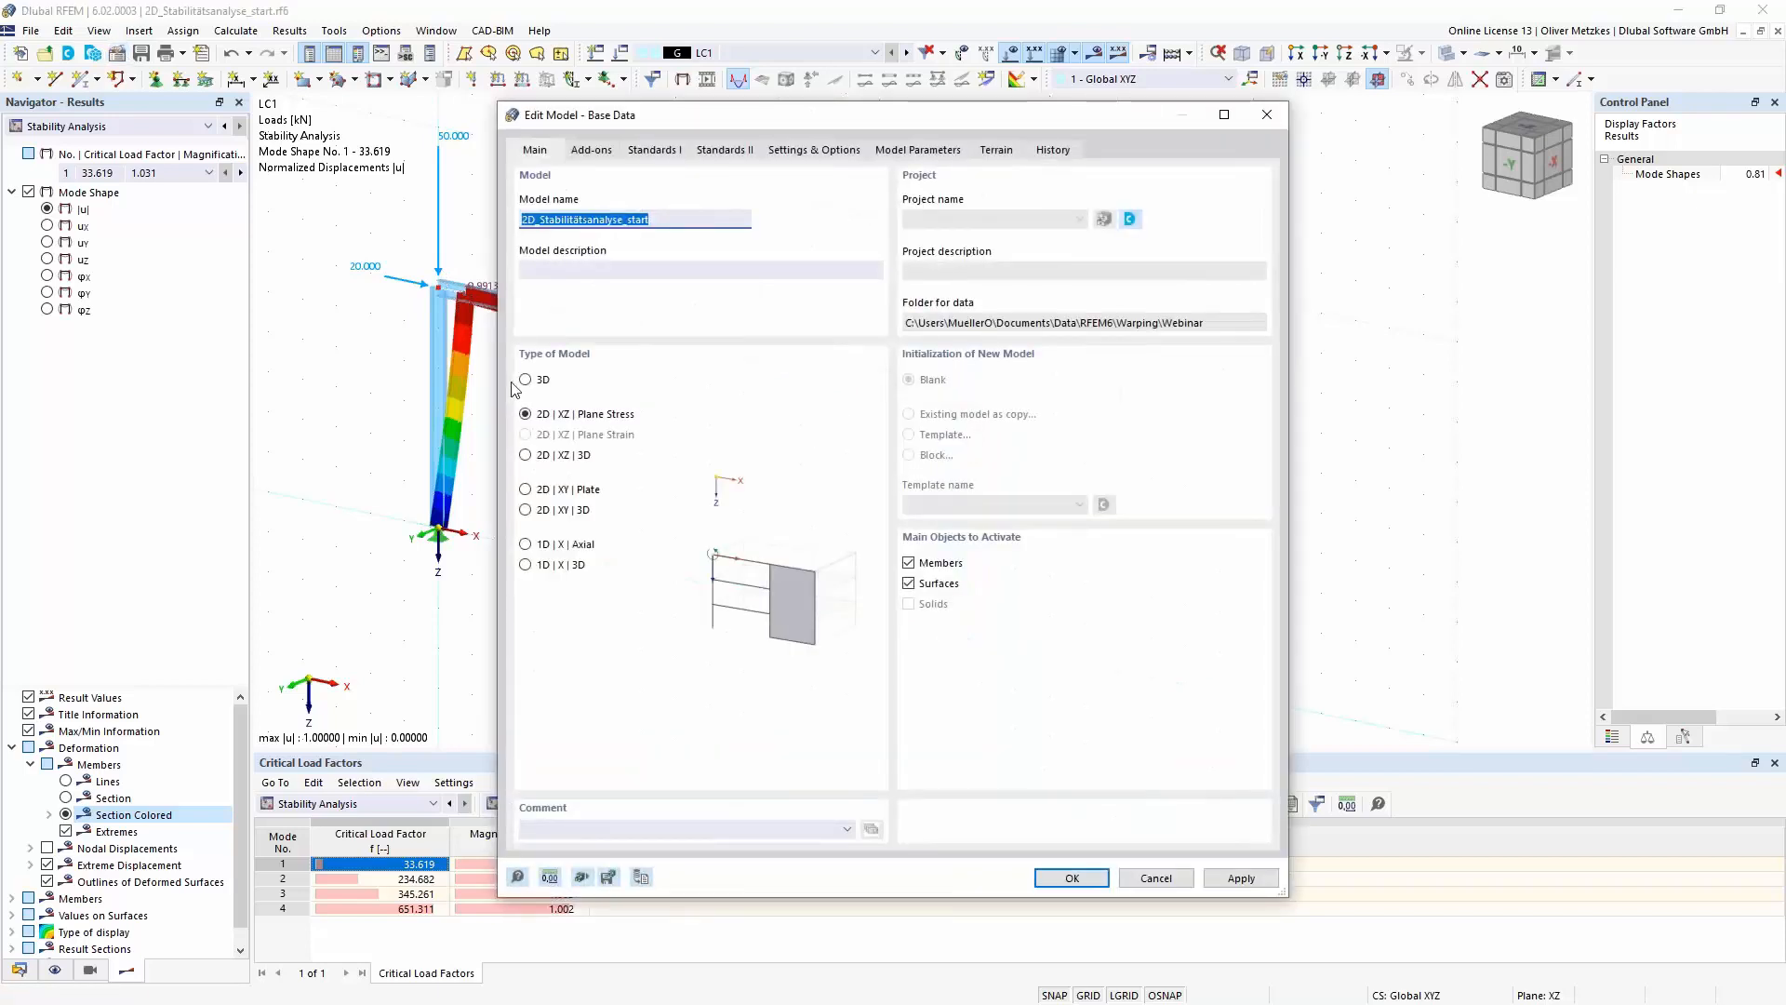
# - Change the model type to 3D in the base data and run the calculation of load case LC1
pyautogui.click(530, 381)
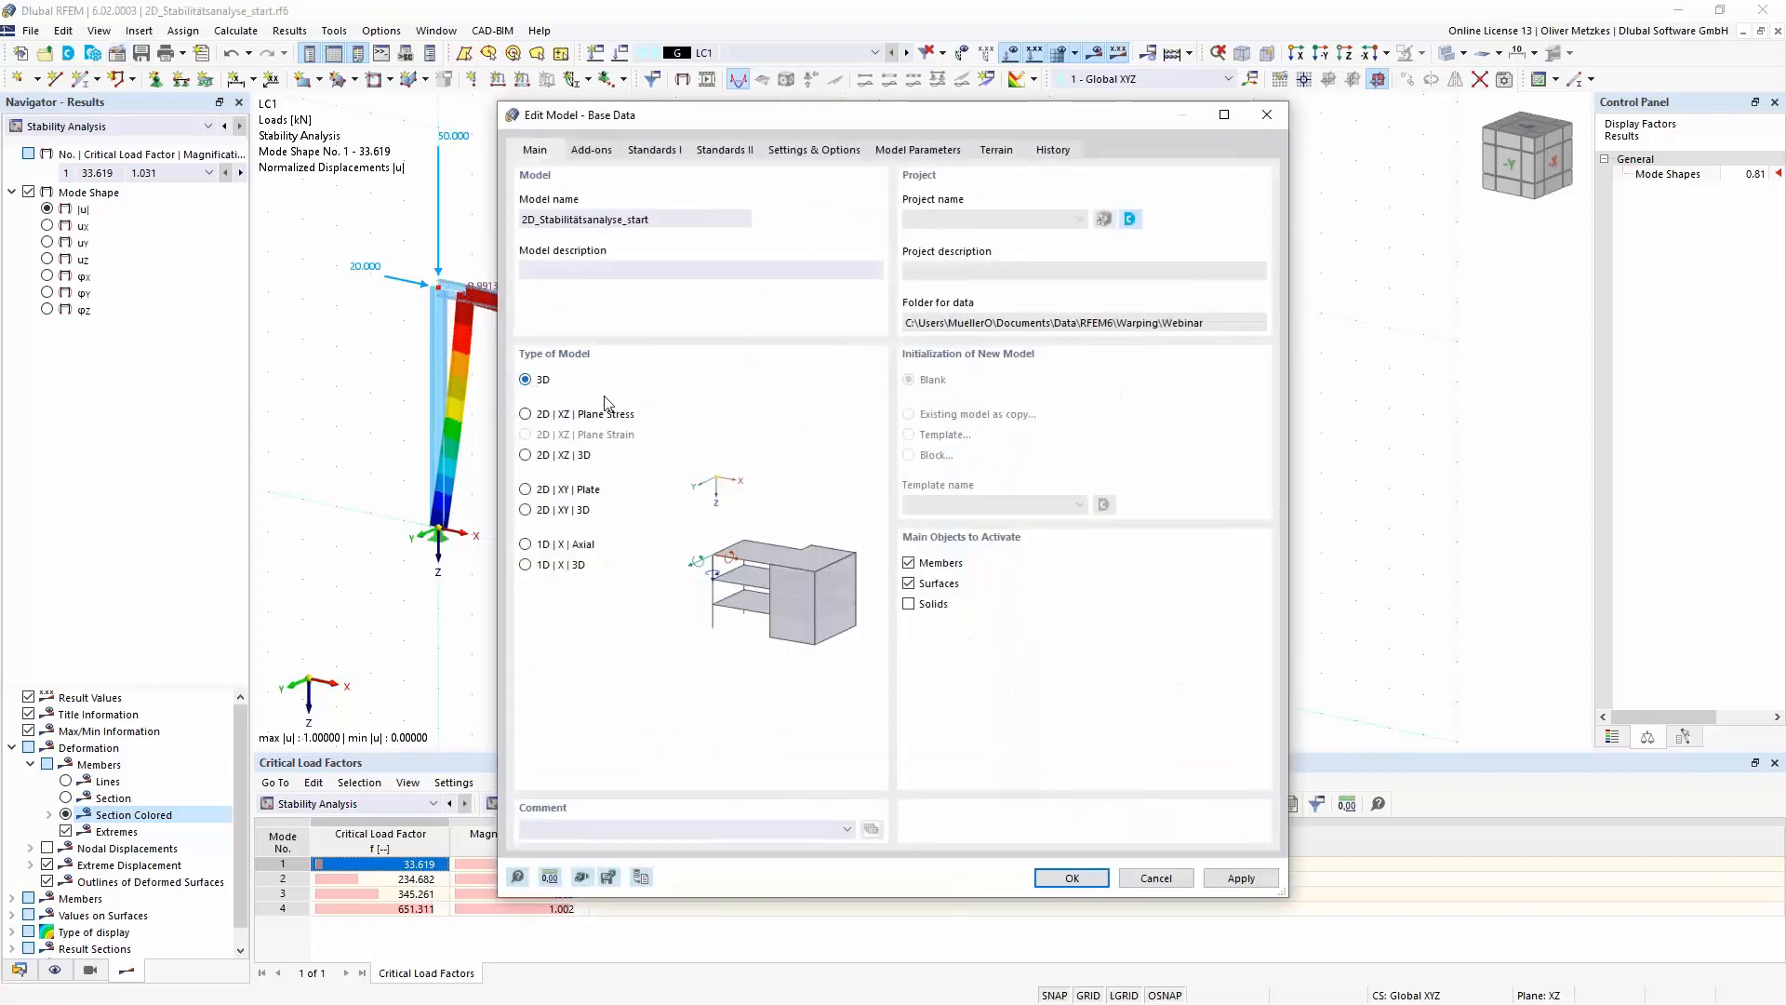
pyautogui.click(1068, 878)
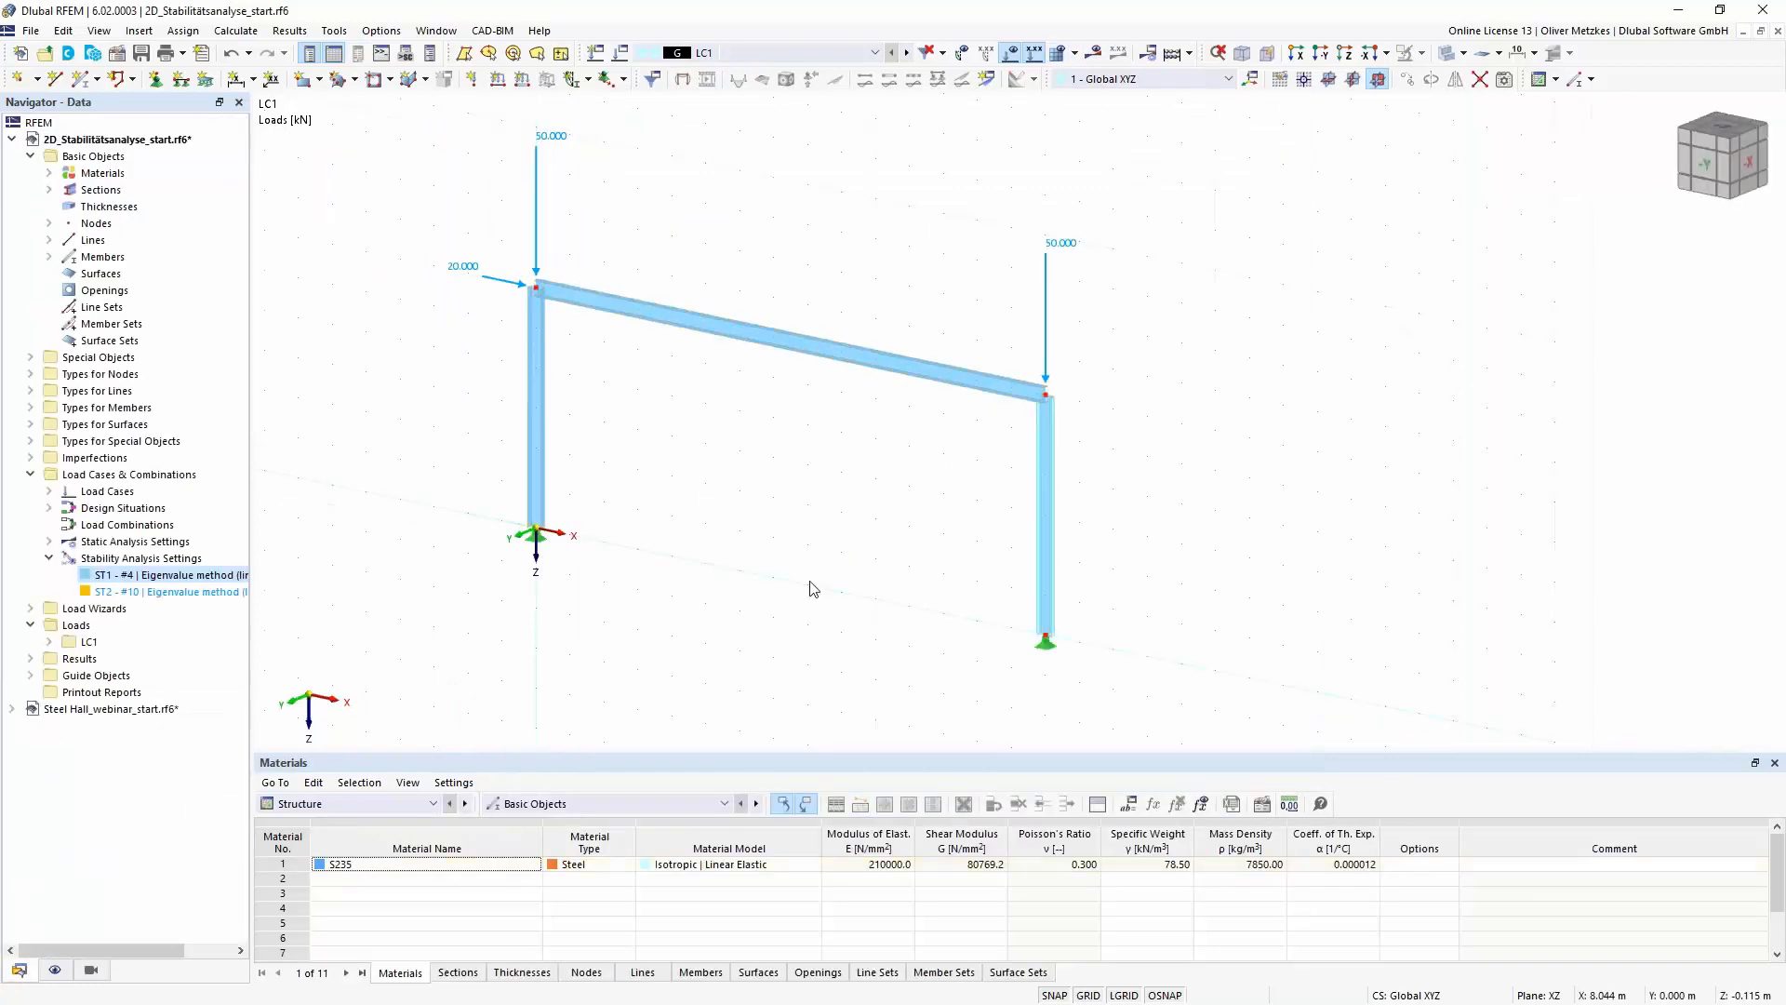
pyautogui.click(1094, 53)
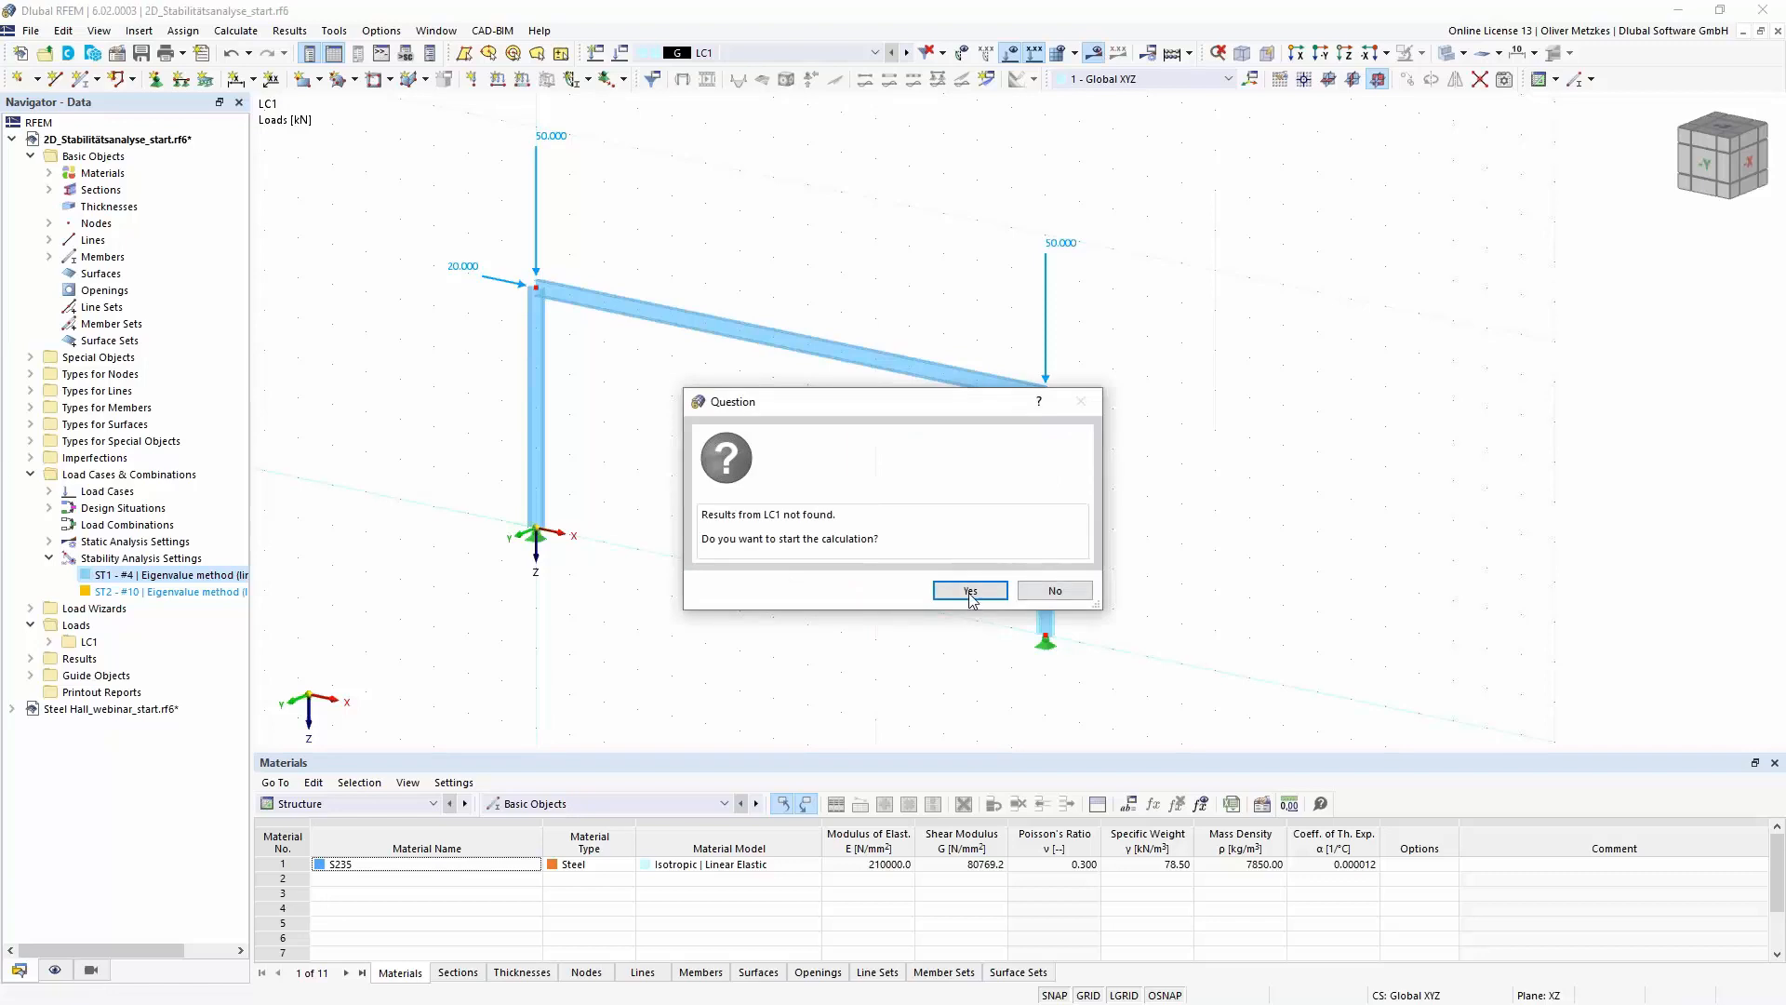
pyautogui.click(970, 592)
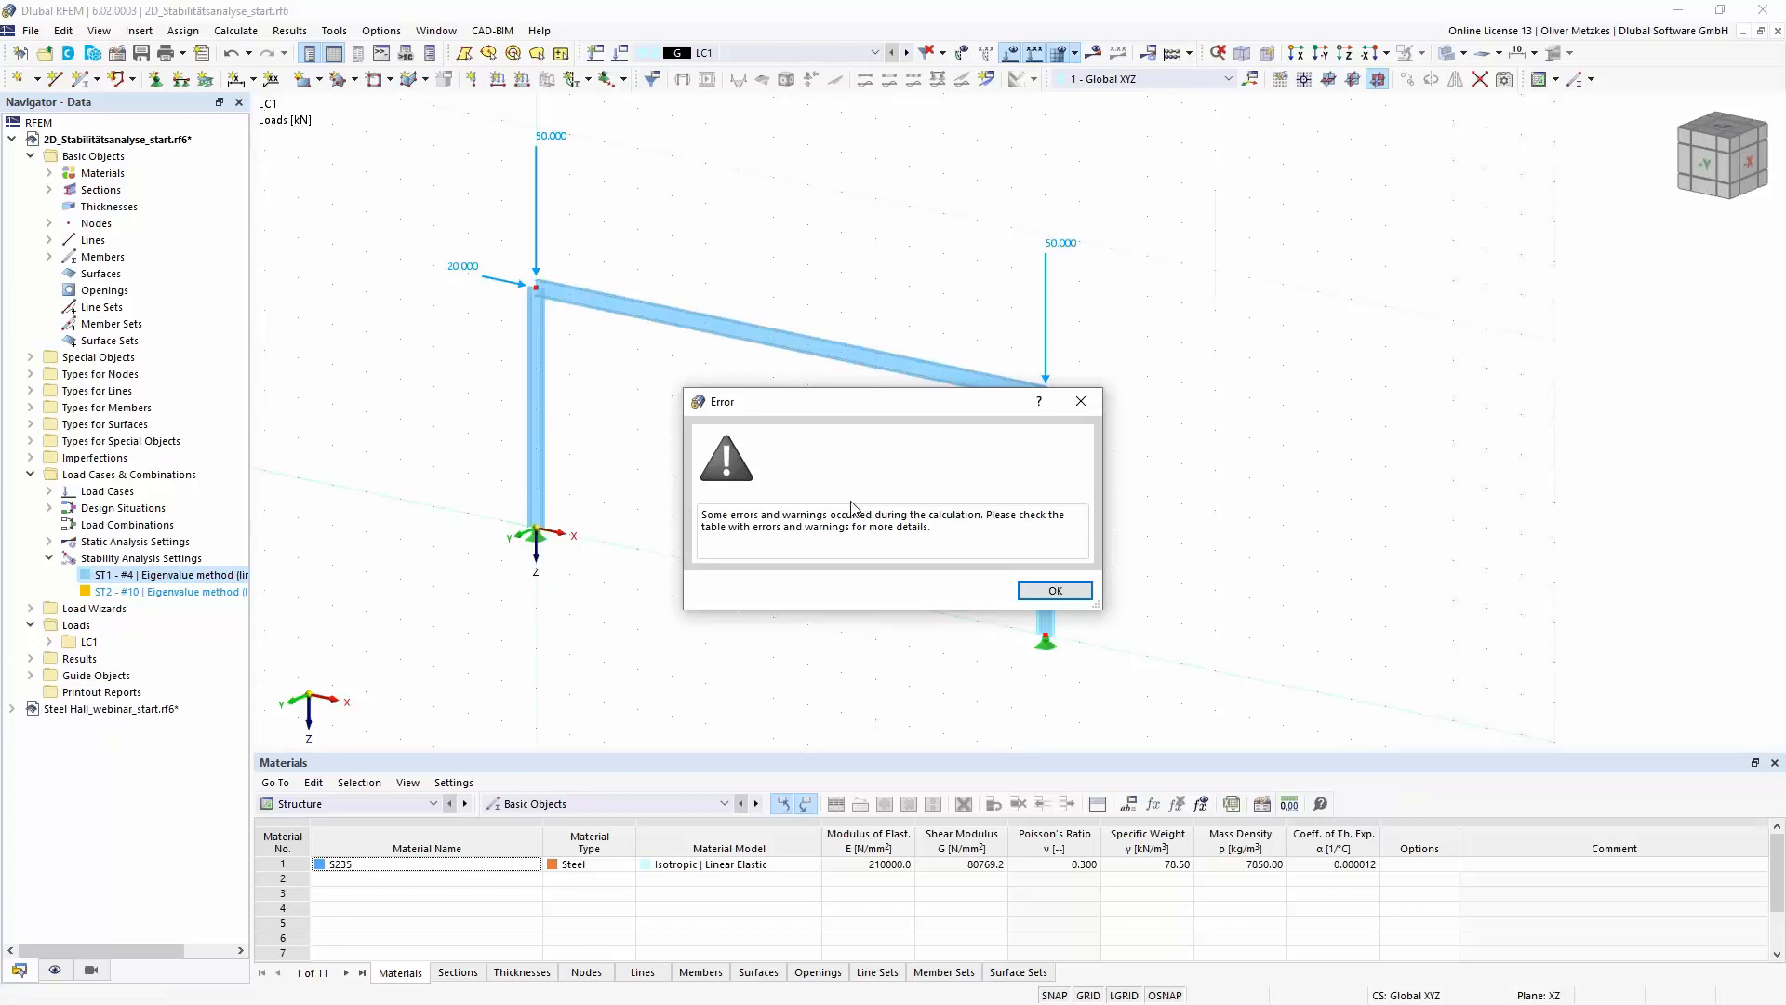
pyautogui.click(1047, 592)
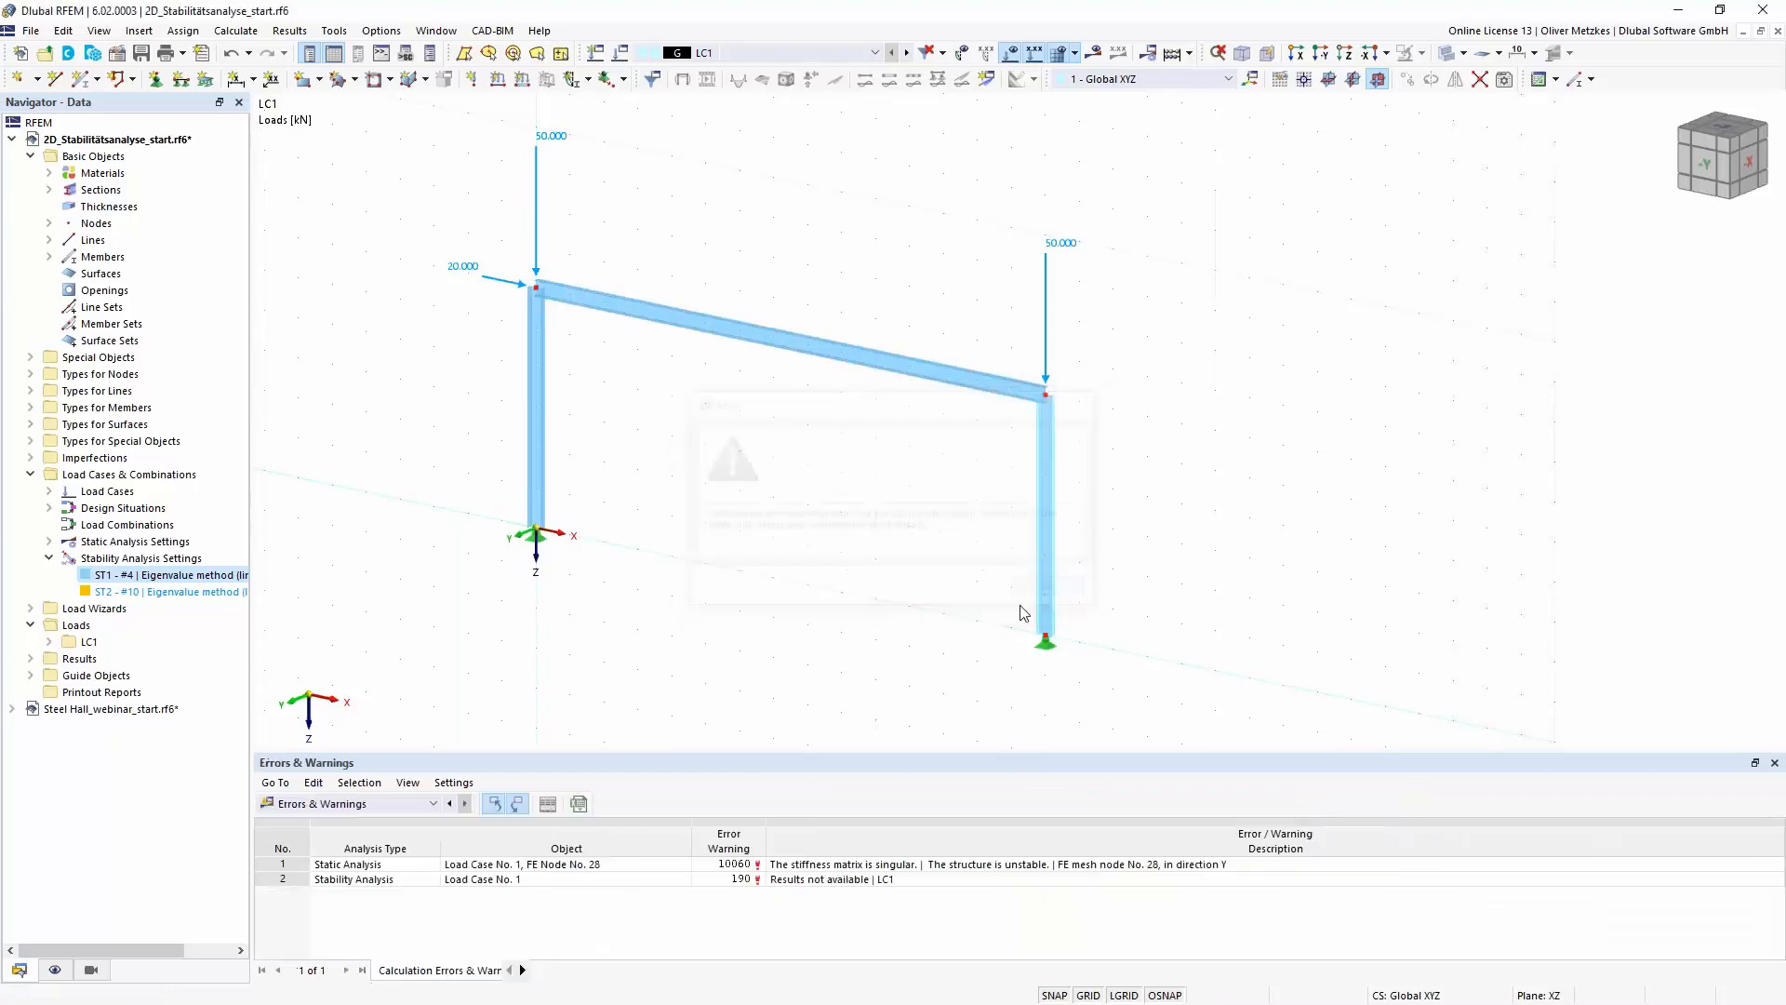
# - Examine the static analysis error for load case 1 and inspect the frame's column base supports in 3D
pyautogui.click(955, 865)
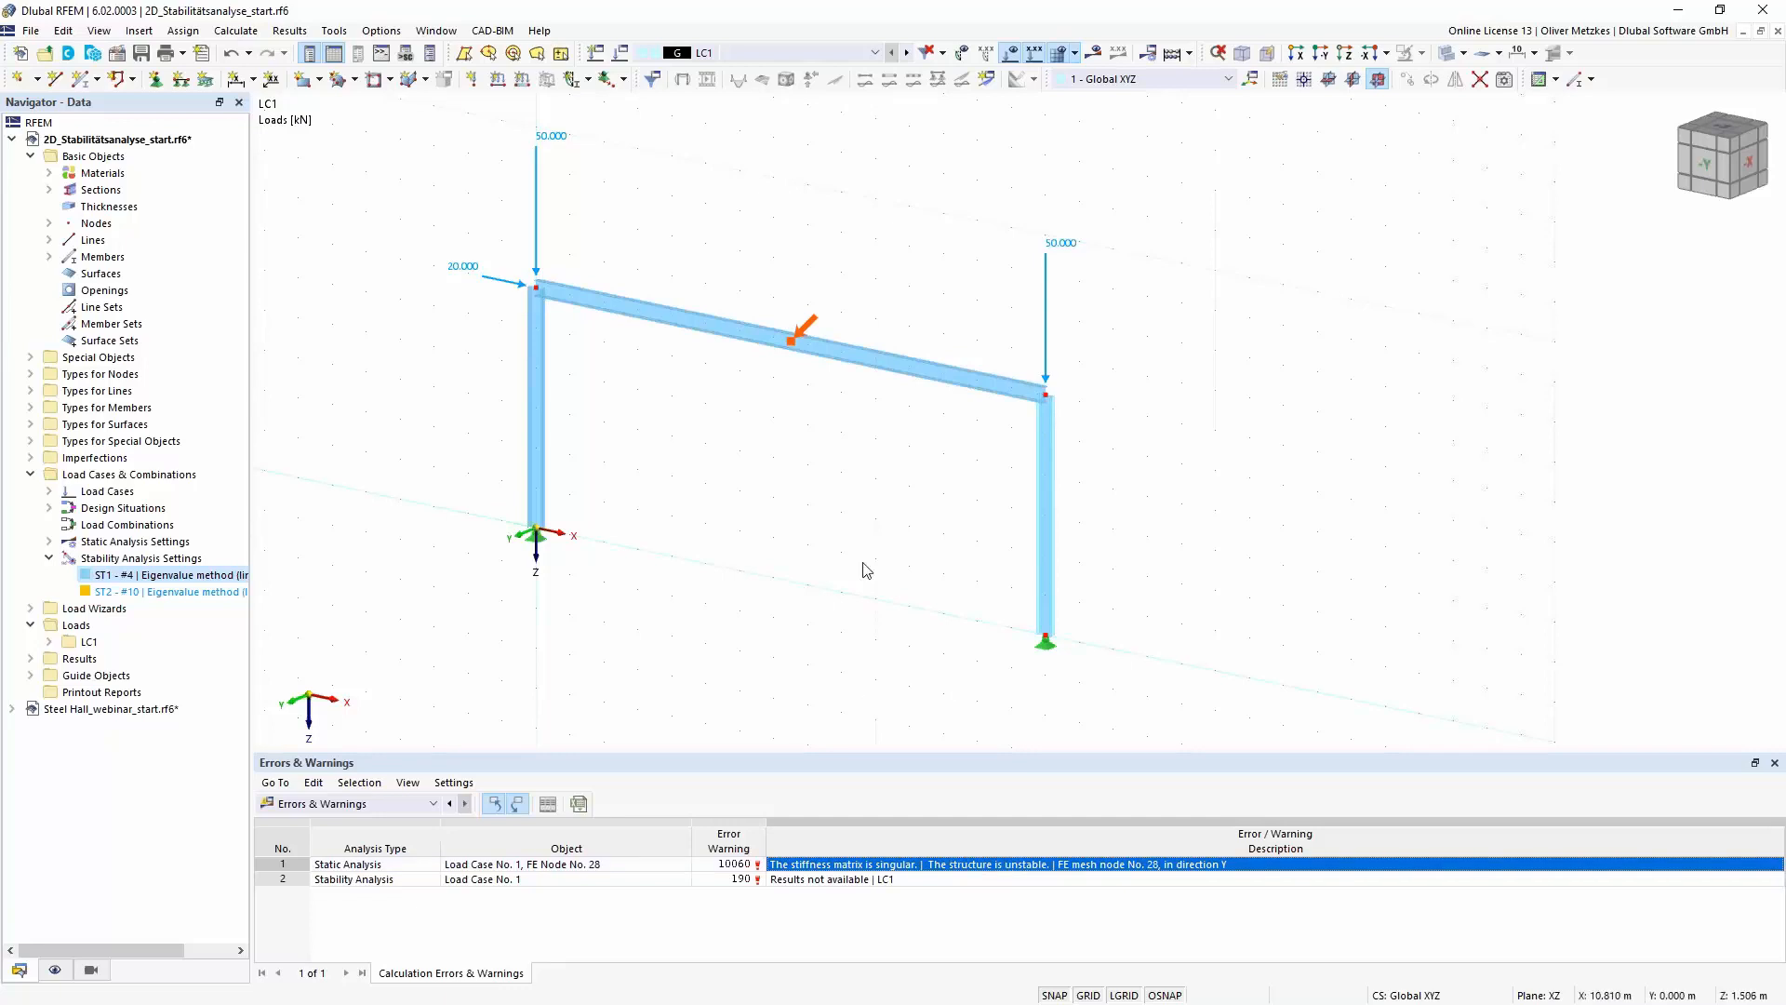
pyautogui.moveTo(840, 528); pyautogui.dragTo(795, 453, button='middle')
pyautogui.scroll(1, 934, 521)
pyautogui.scroll(1, 956, 537)
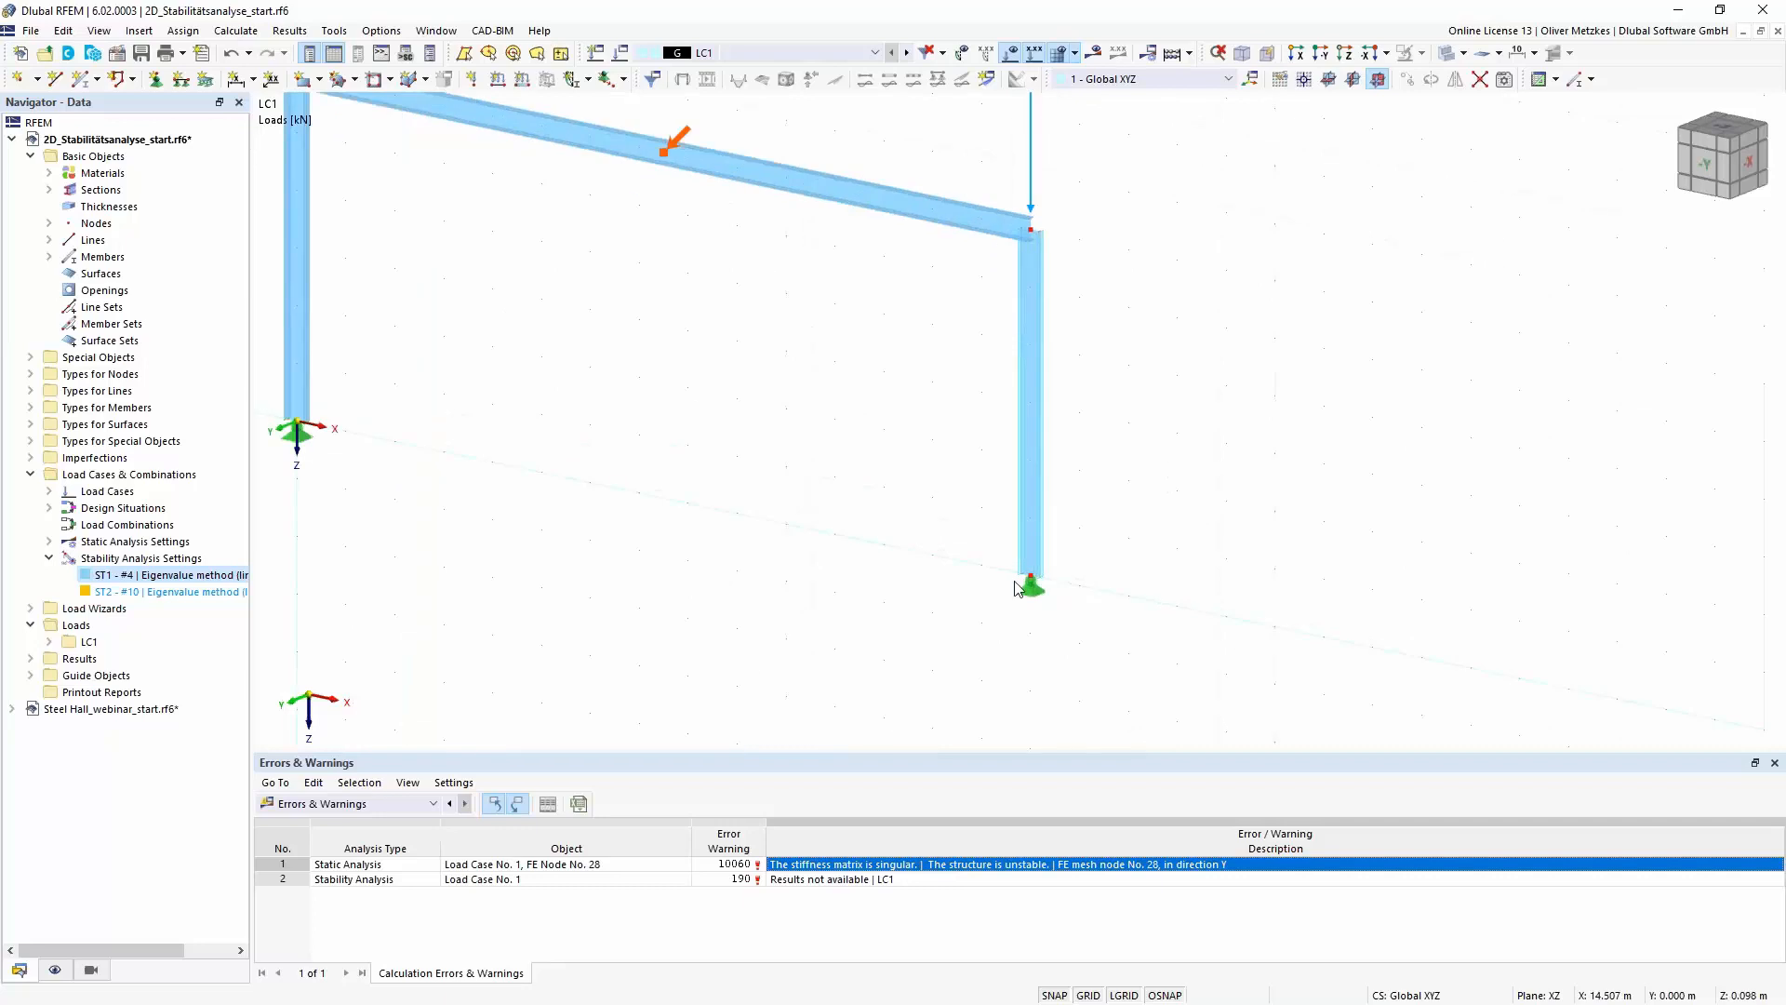
pyautogui.keyDown('ctrl'); pyautogui.moveTo(1092, 609); pyautogui.dragTo(975, 600, button='middle'); pyautogui.keyUp('ctrl')
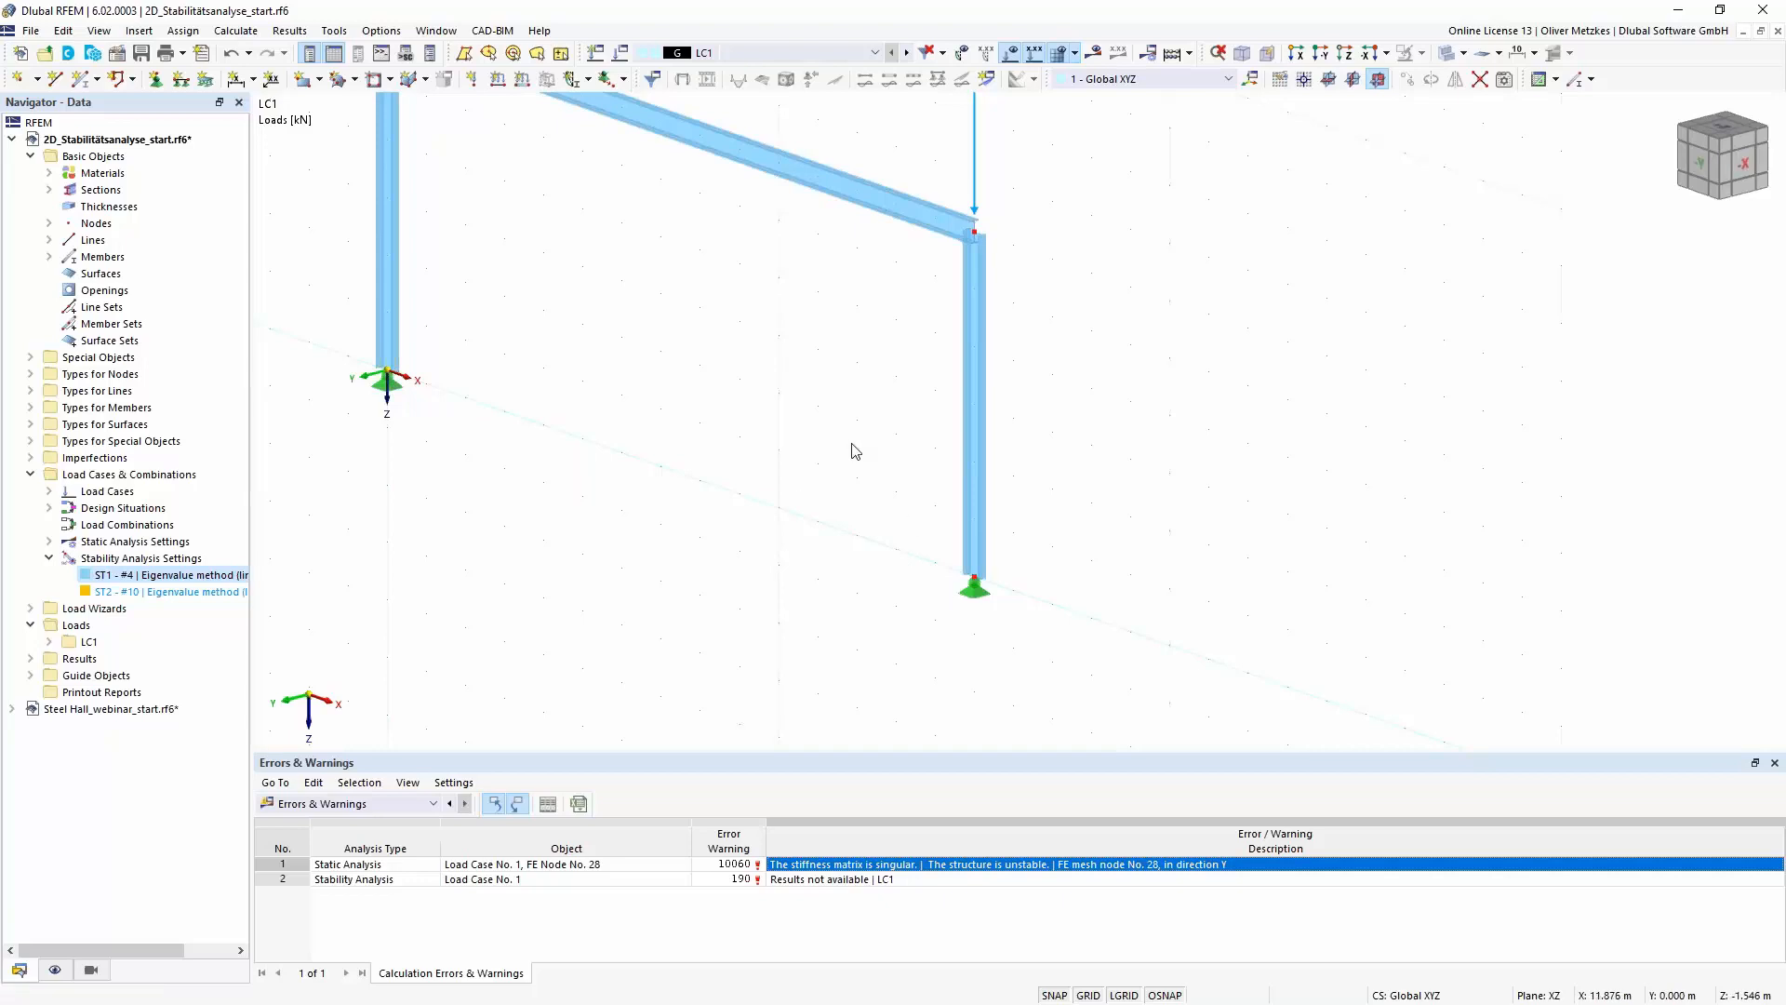
pyautogui.scroll(-2, 850, 451)
pyautogui.keyDown('ctrl'); pyautogui.moveTo(837, 353); pyautogui.dragTo(893, 348, button='middle'); pyautogui.keyUp('ctrl')
pyautogui.moveTo(714, 387); pyautogui.dragTo(752, 518, button='middle')
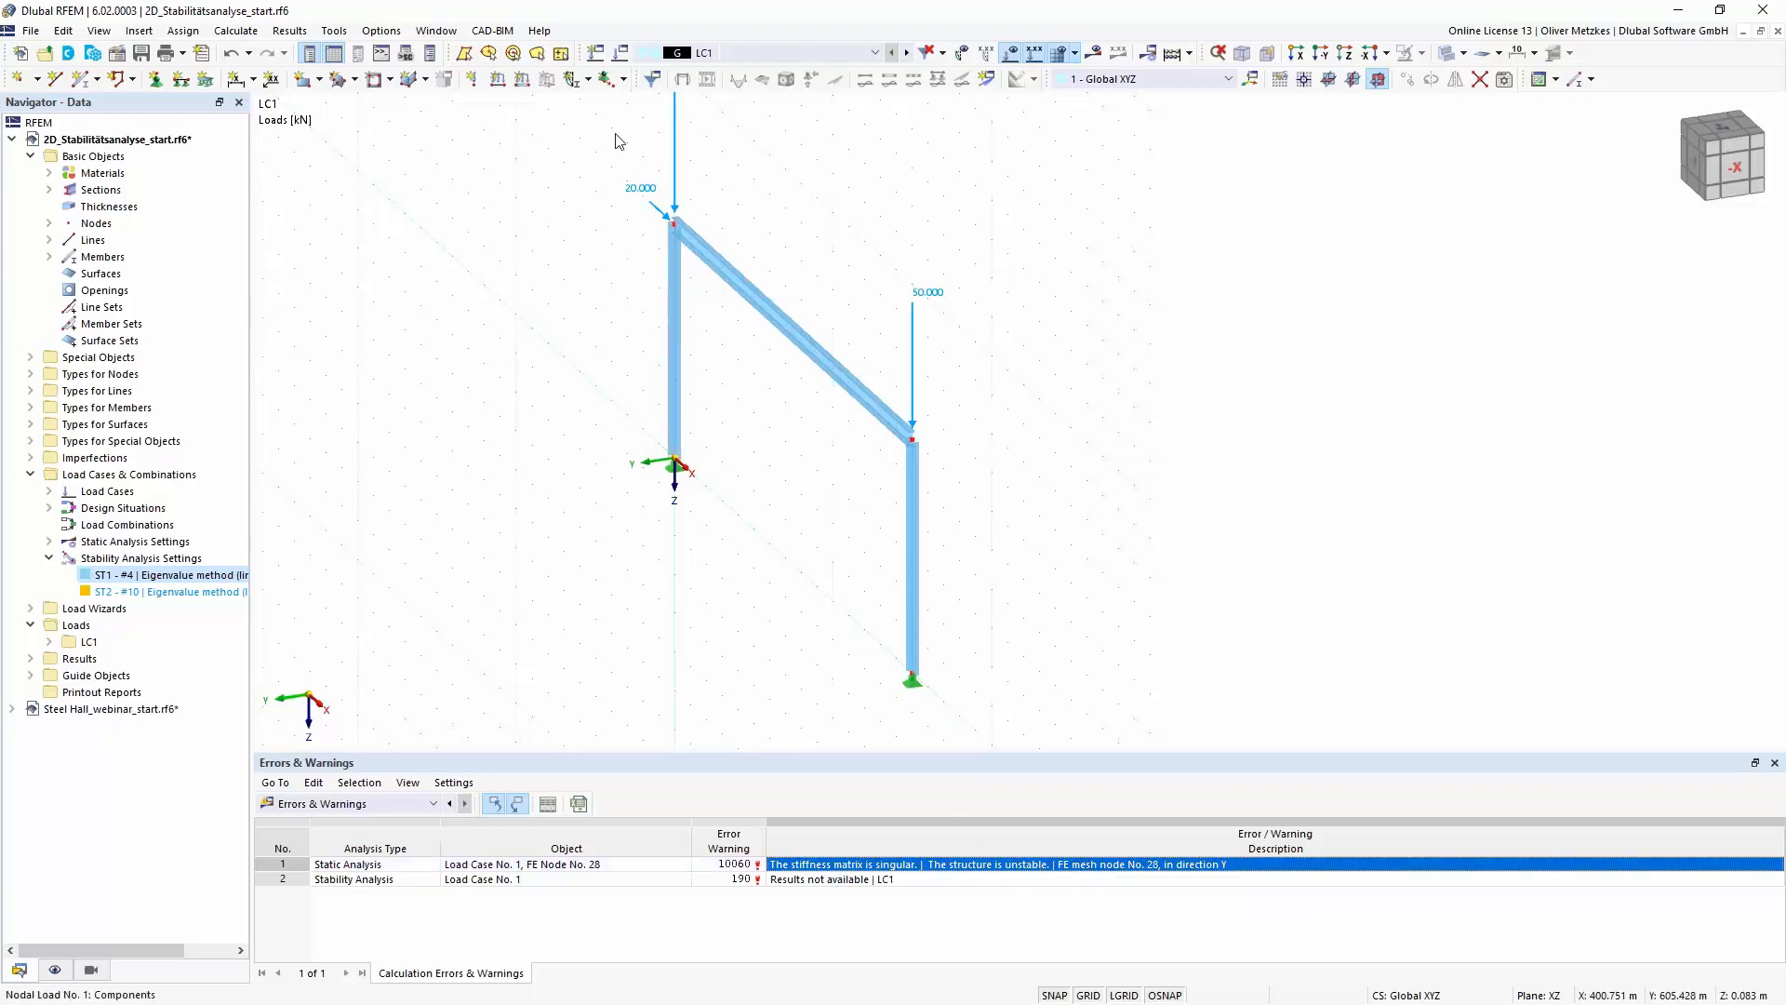
# - Activate the calculation without loading for instability check by mode shape in stability analysis settings ST1 and calculate load case LC1
pyautogui.click(621, 53)
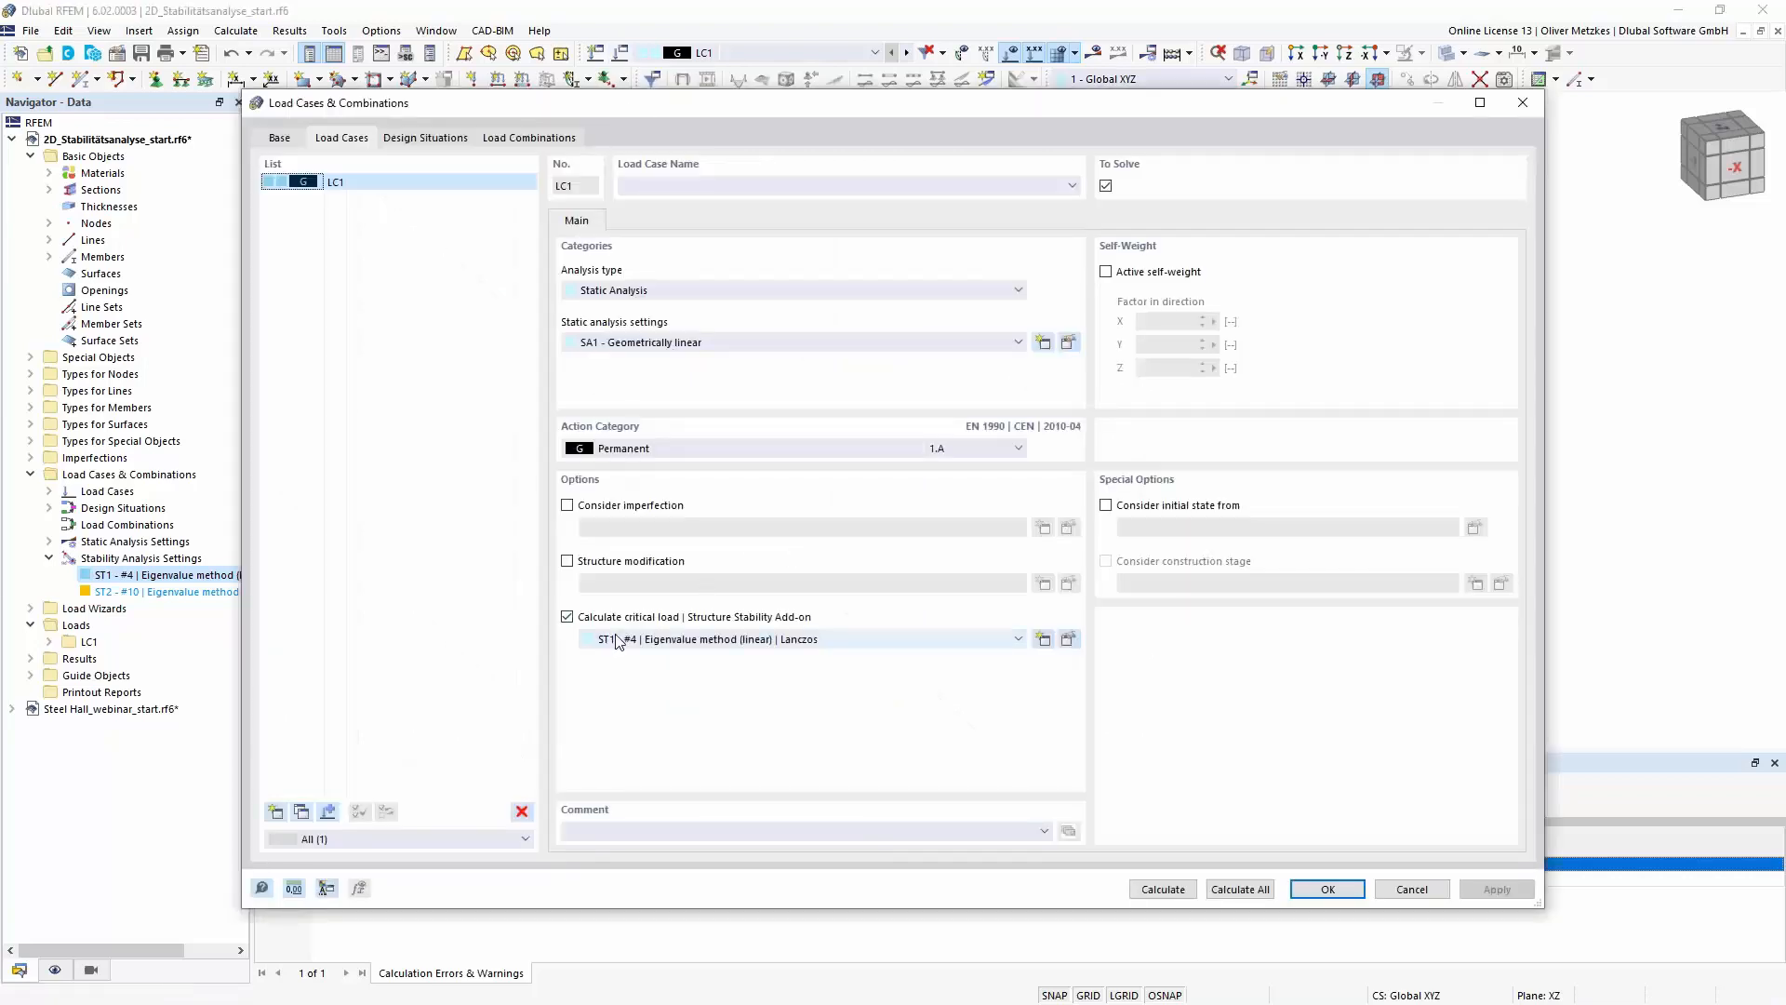
pyautogui.click(1068, 640)
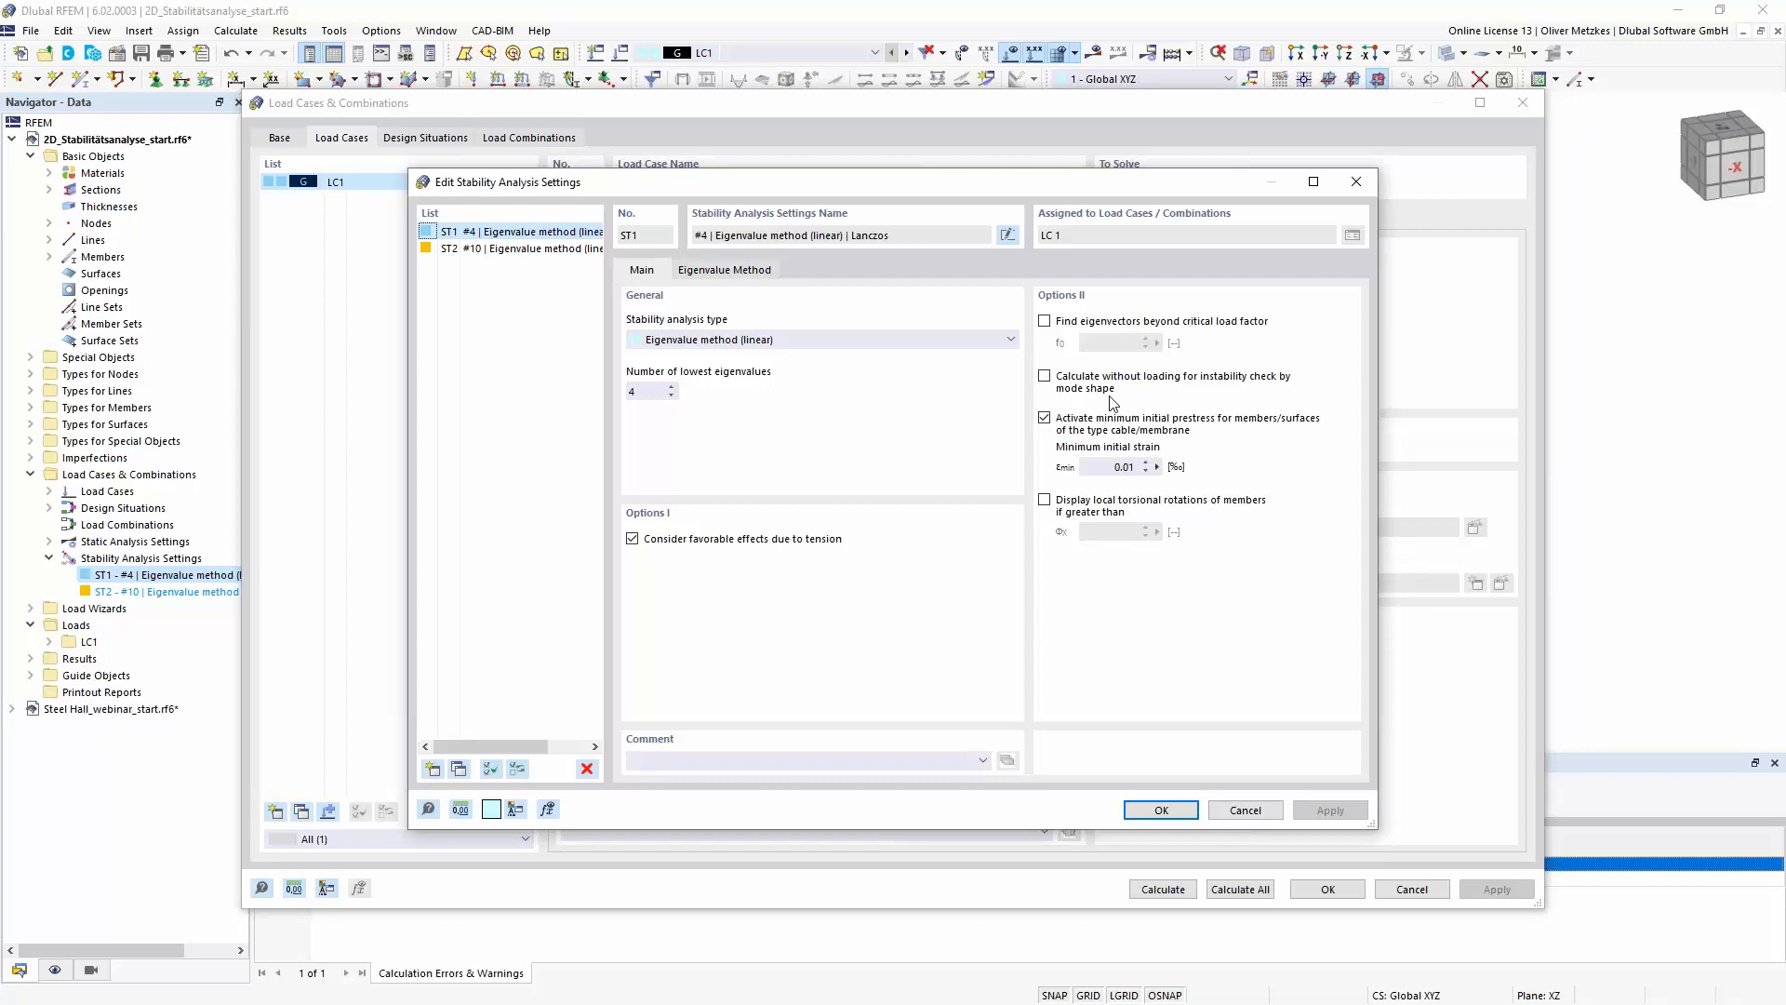
pyautogui.click(1081, 386)
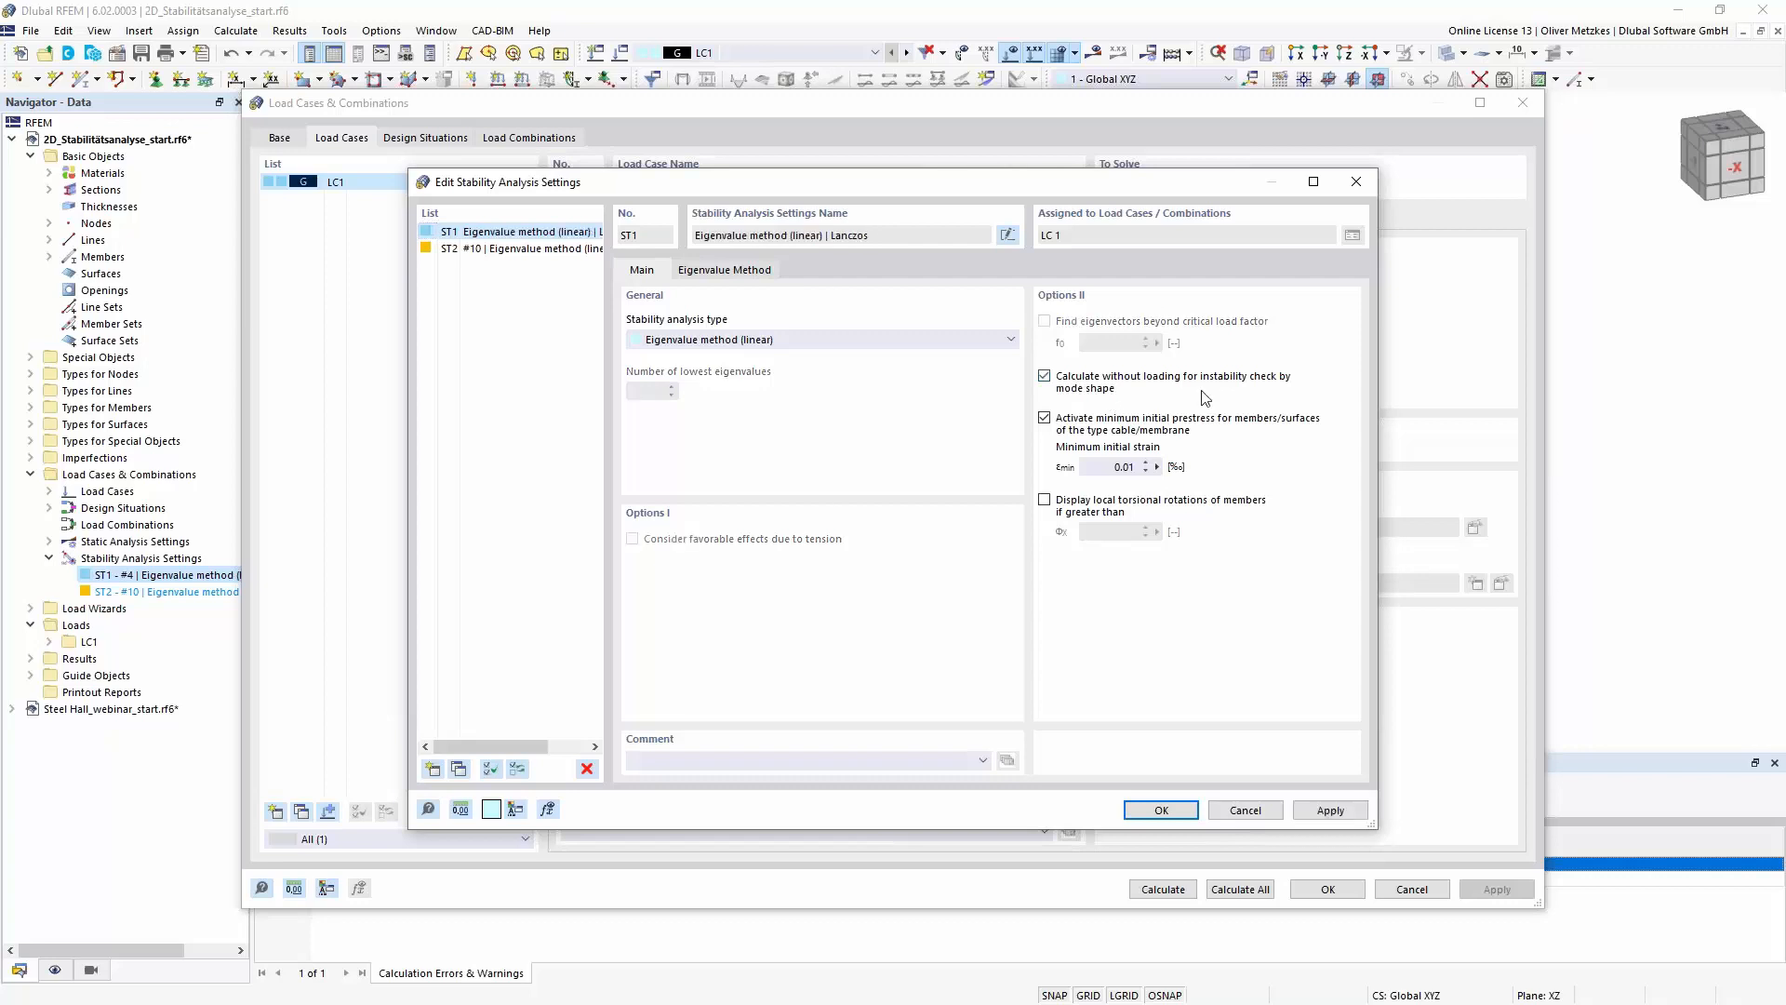
pyautogui.click(1162, 810)
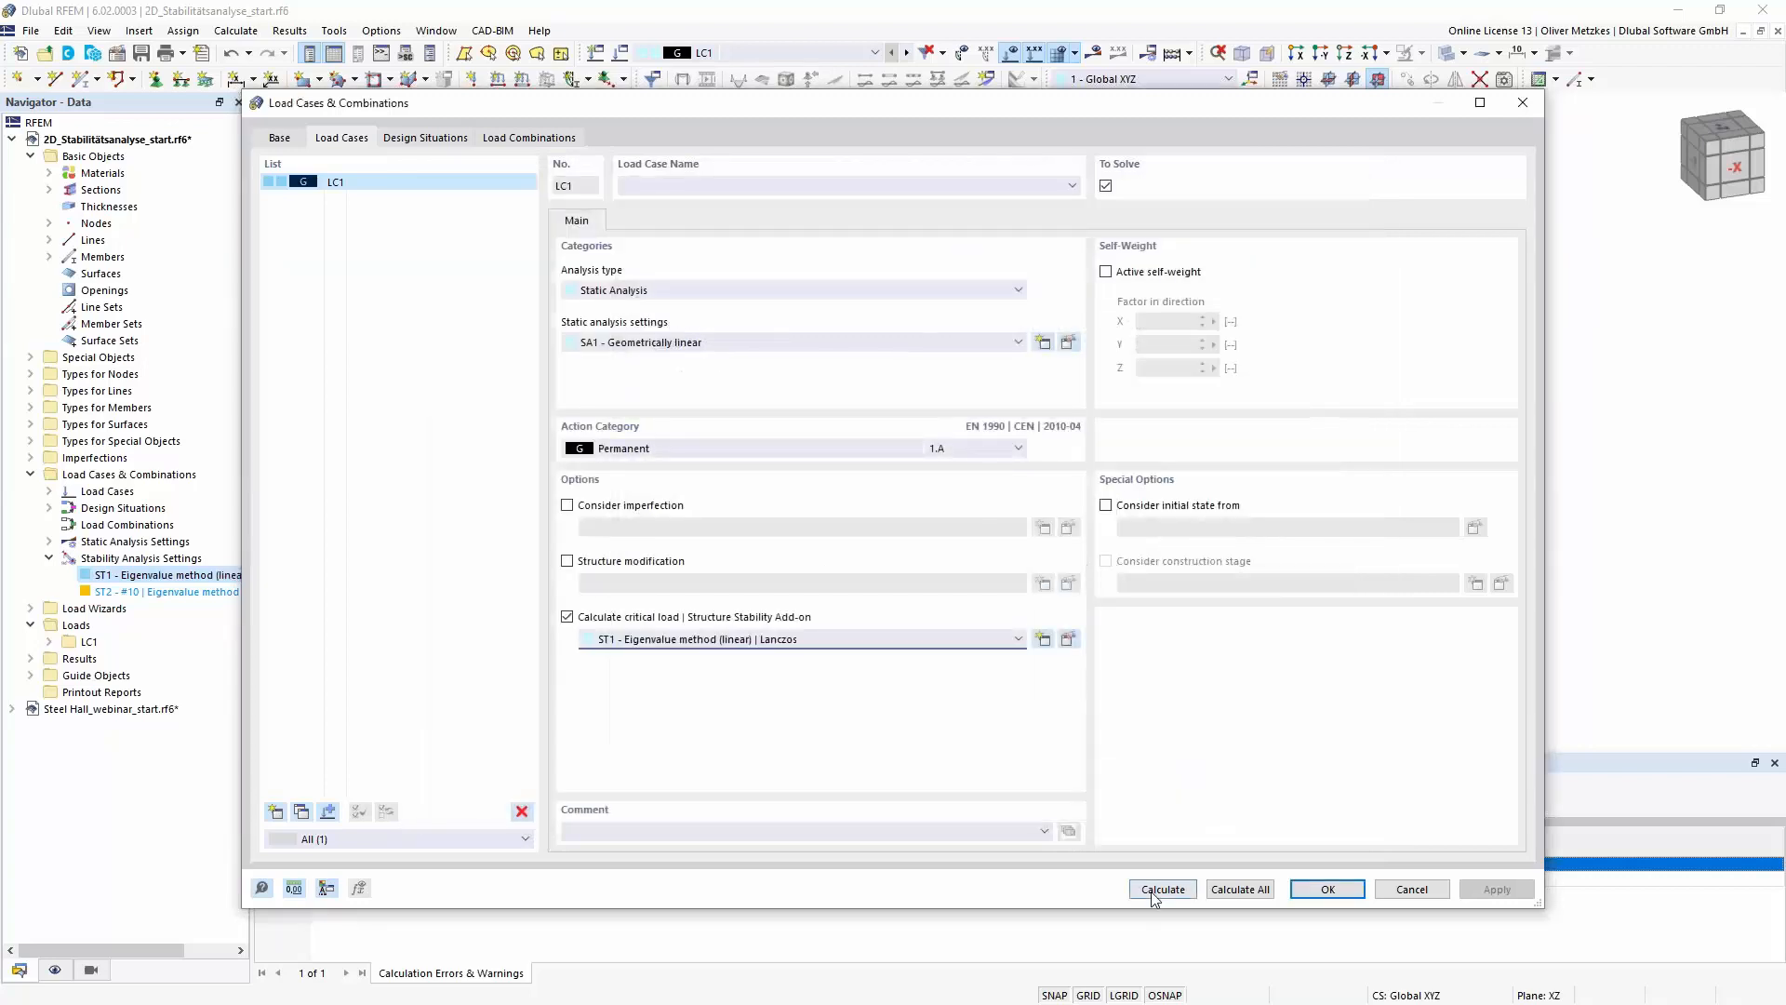
pyautogui.click(1163, 889)
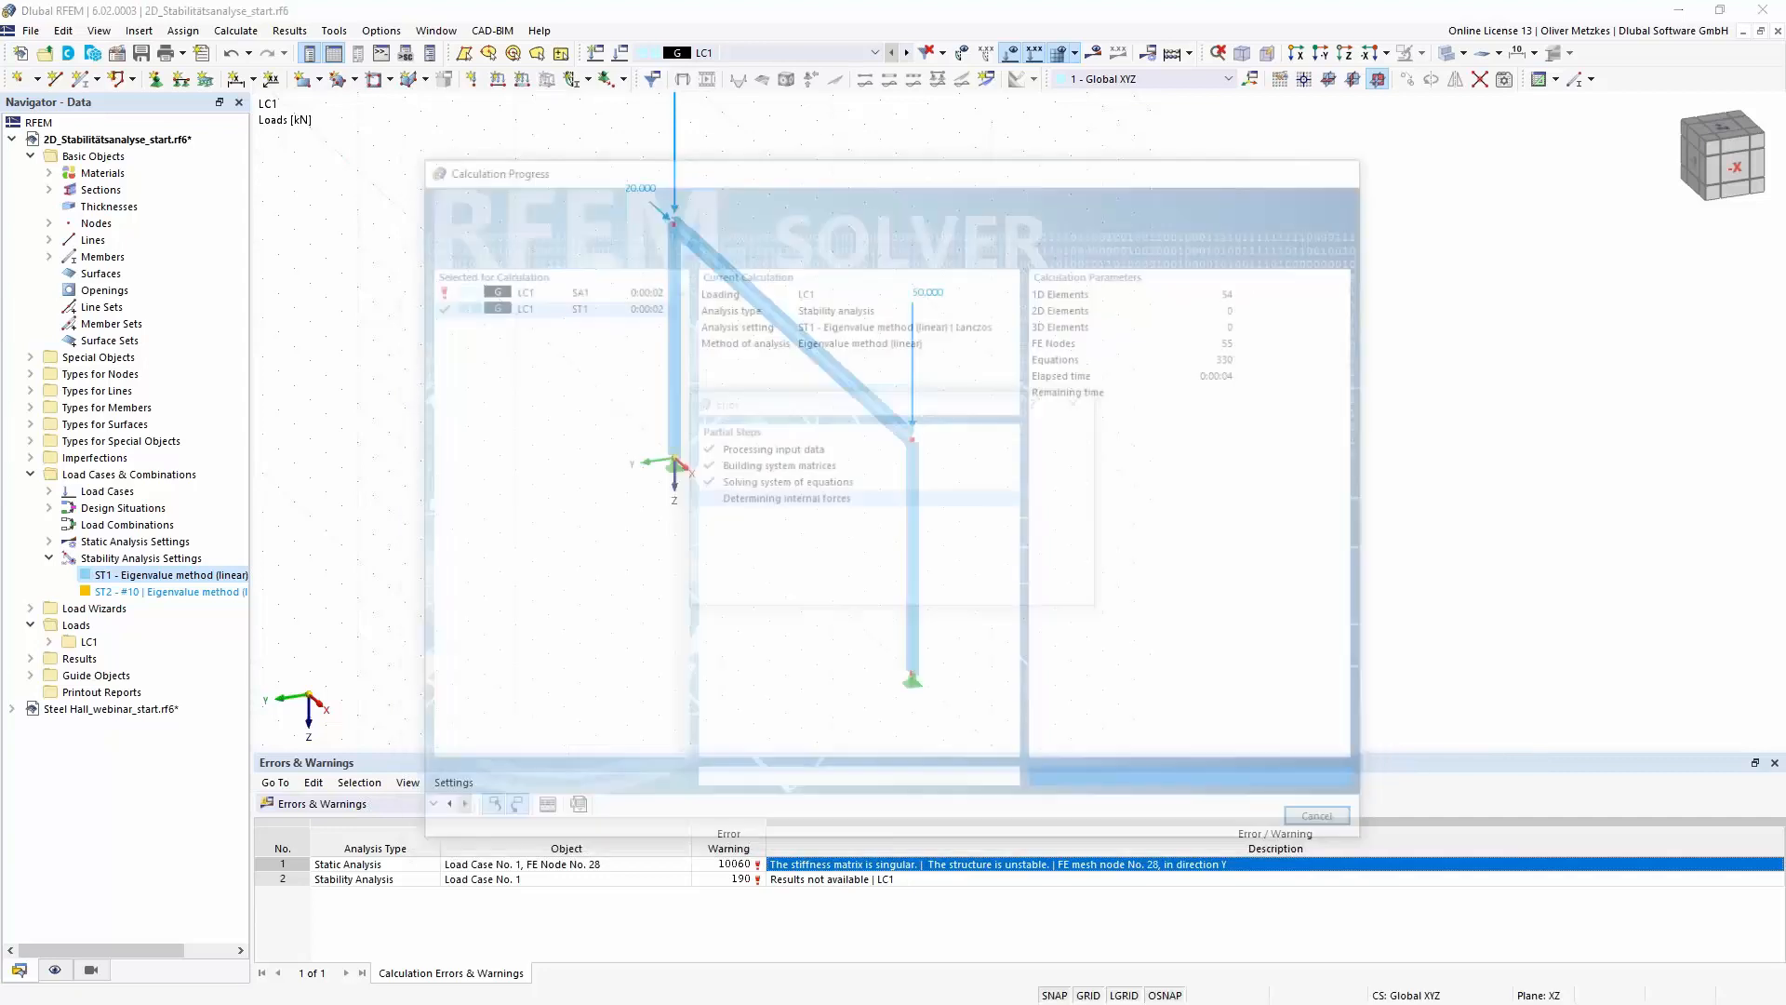
pyautogui.click(1055, 592)
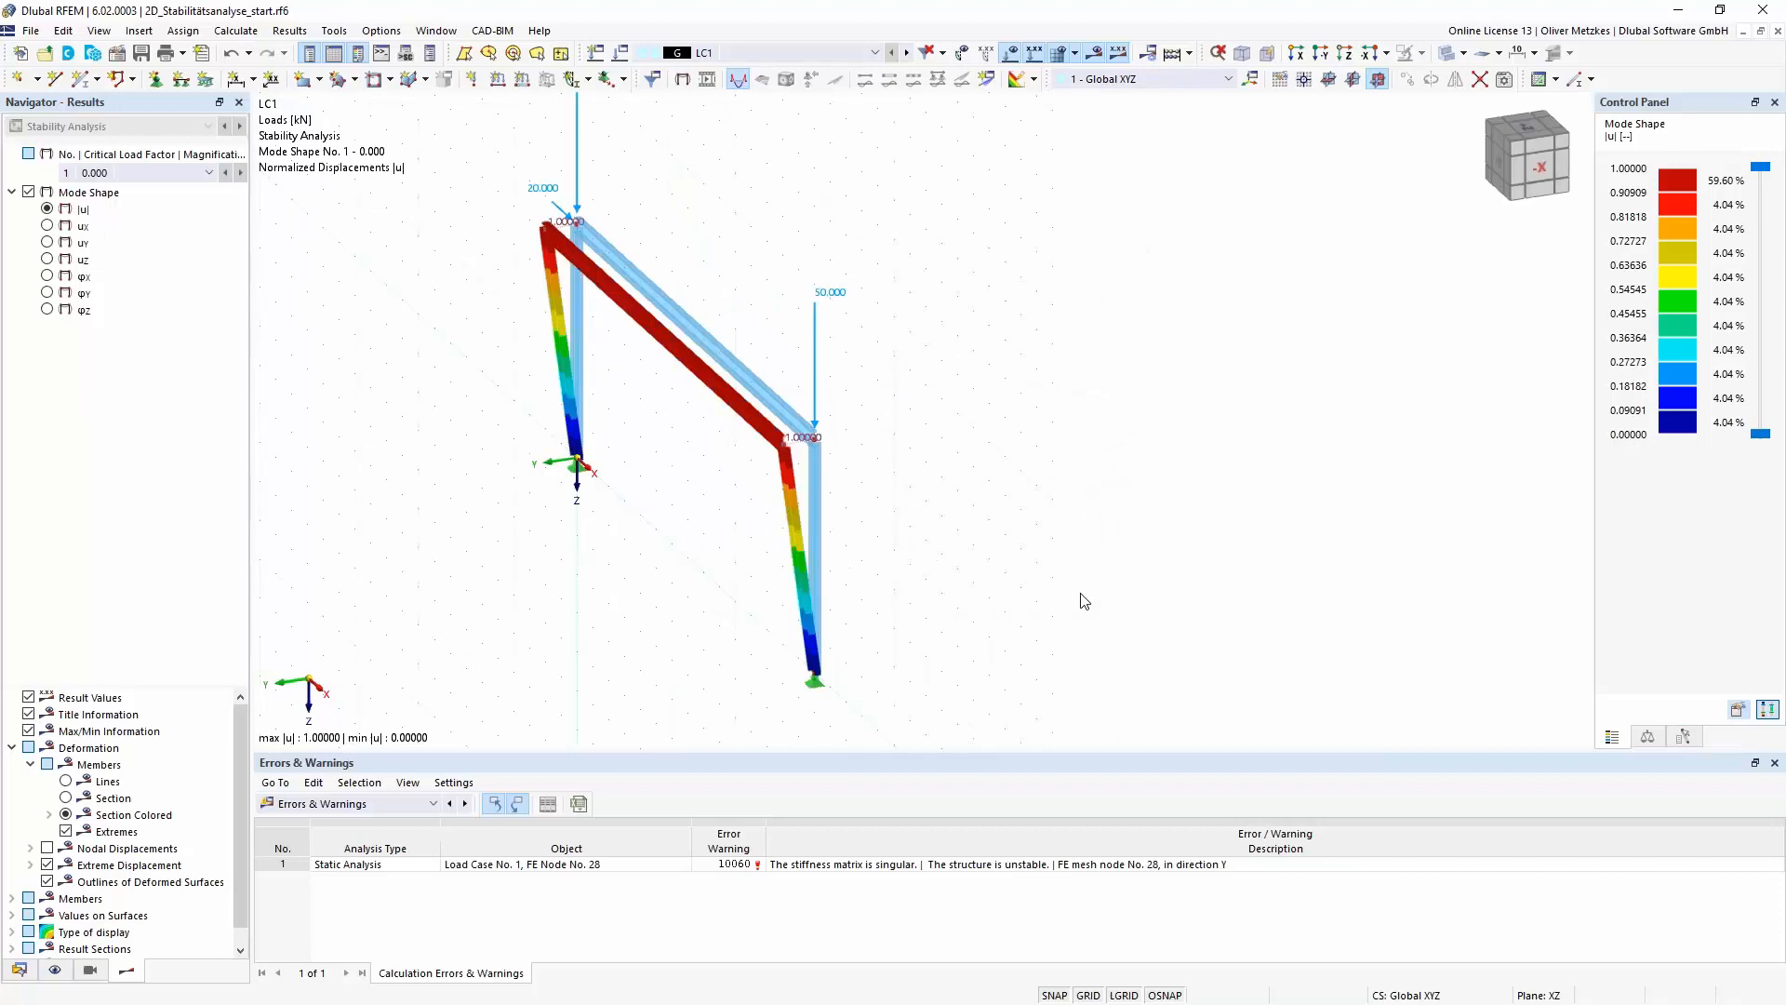
# - Set the display factor of the mode shapes to 1.81 to exaggerate the instability shape of the frame
pyautogui.scroll(2, 760, 445)
pyautogui.moveTo(709, 440); pyautogui.dragTo(808, 449, button='middle')
pyautogui.keyDown('ctrl'); pyautogui.moveTo(1042, 540); pyautogui.dragTo(989, 490, button='middle'); pyautogui.keyUp('ctrl')
pyautogui.rightClick(992, 489)
pyautogui.click(752, 456)
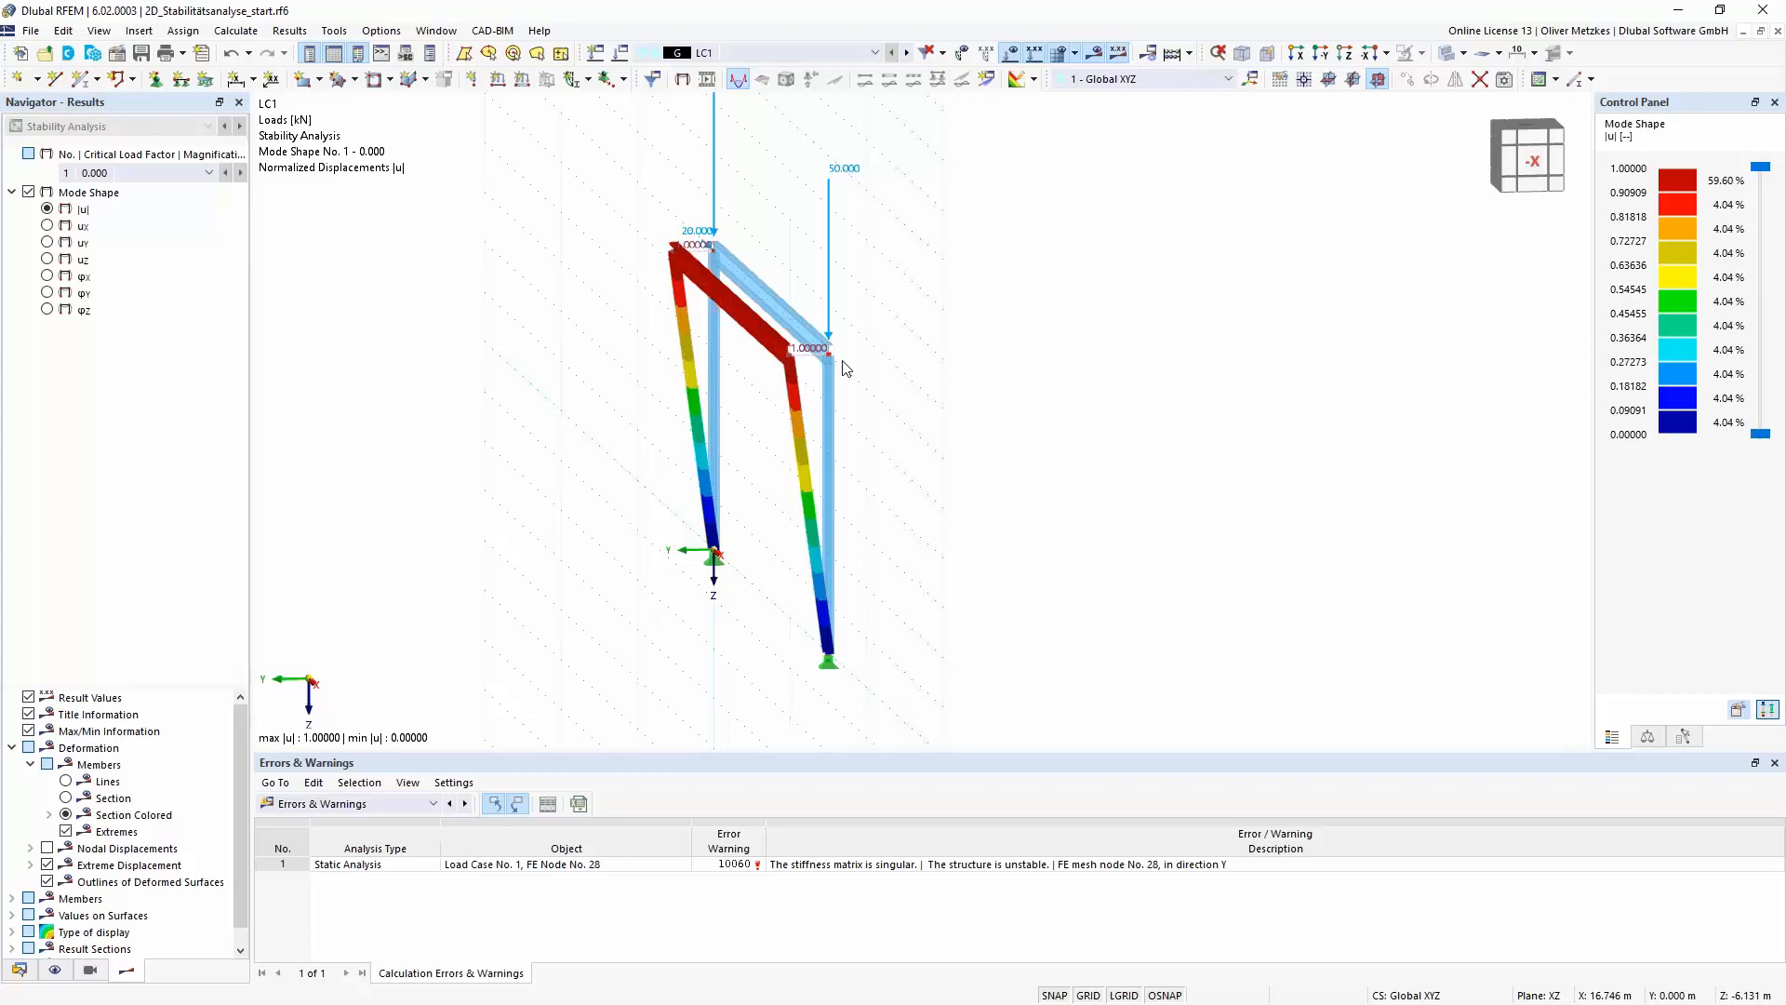
pyautogui.click(1685, 736)
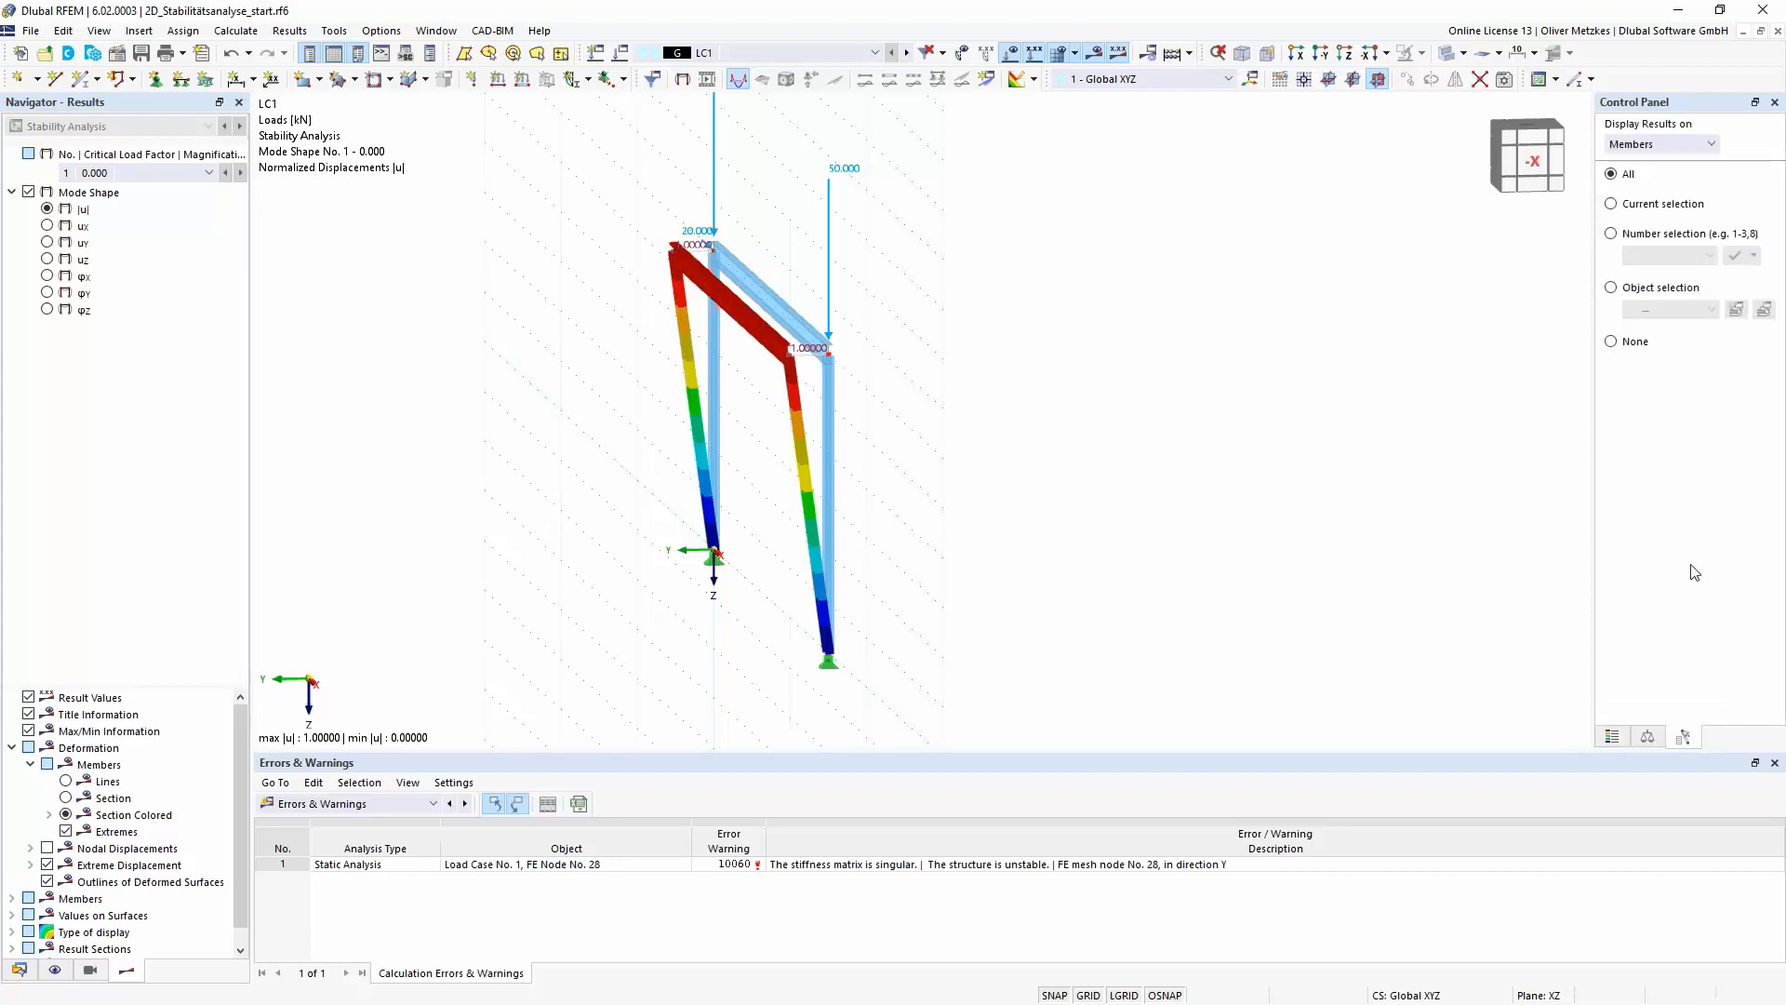
pyautogui.click(1648, 737)
pyautogui.click(1738, 173)
pyautogui.click(1738, 173)
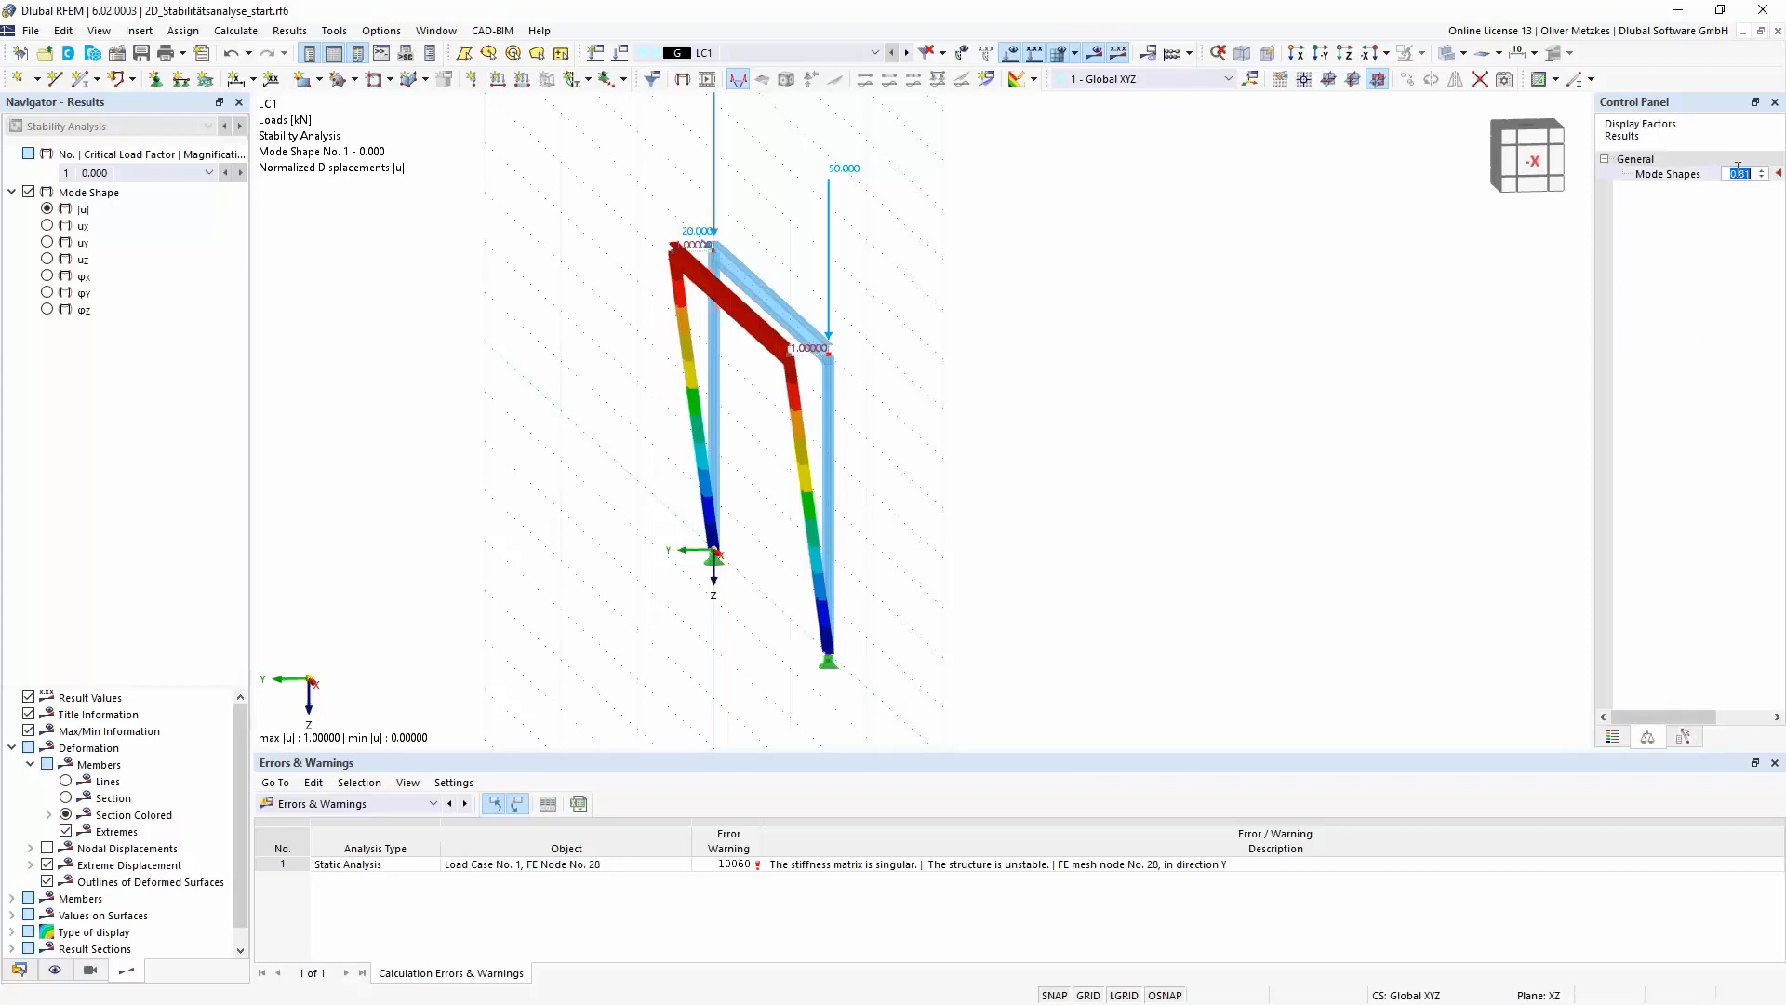
pyautogui.moveTo(1689, 104); pyautogui.dragTo(1543, 111)
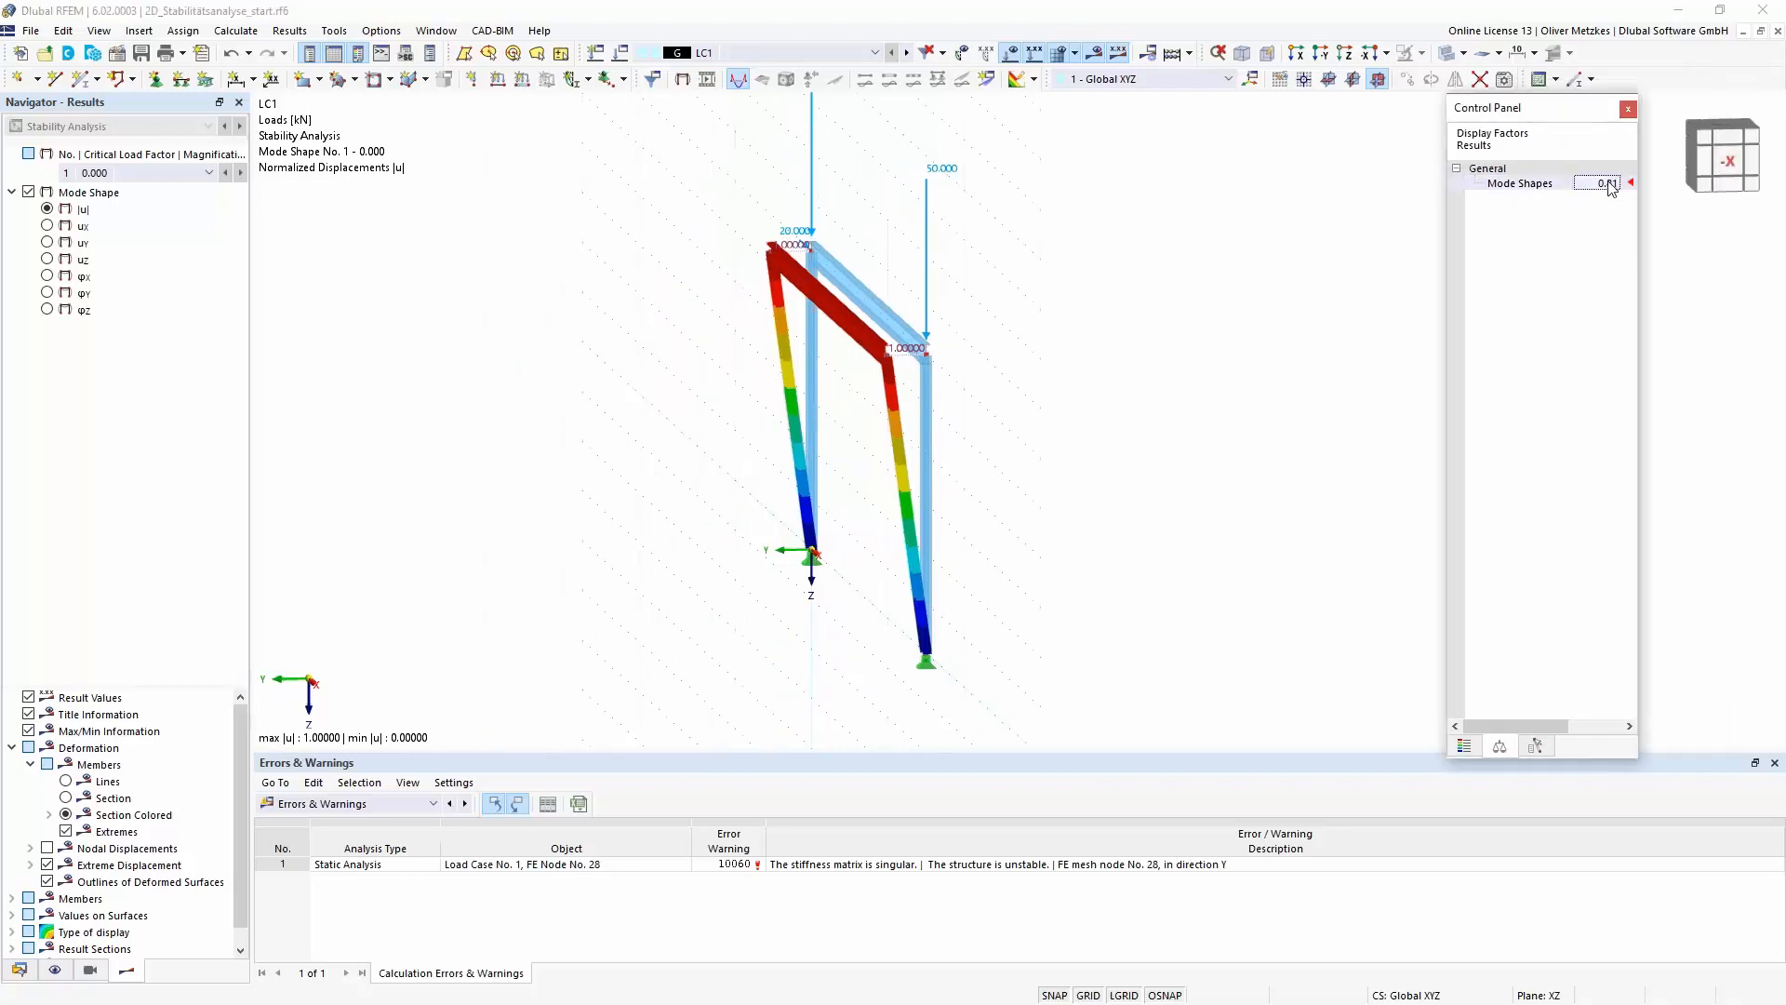
pyautogui.click(1608, 182)
pyautogui.click(1616, 179)
pyautogui.click(1616, 180)
pyautogui.click(1616, 180)
pyautogui.click(1616, 179)
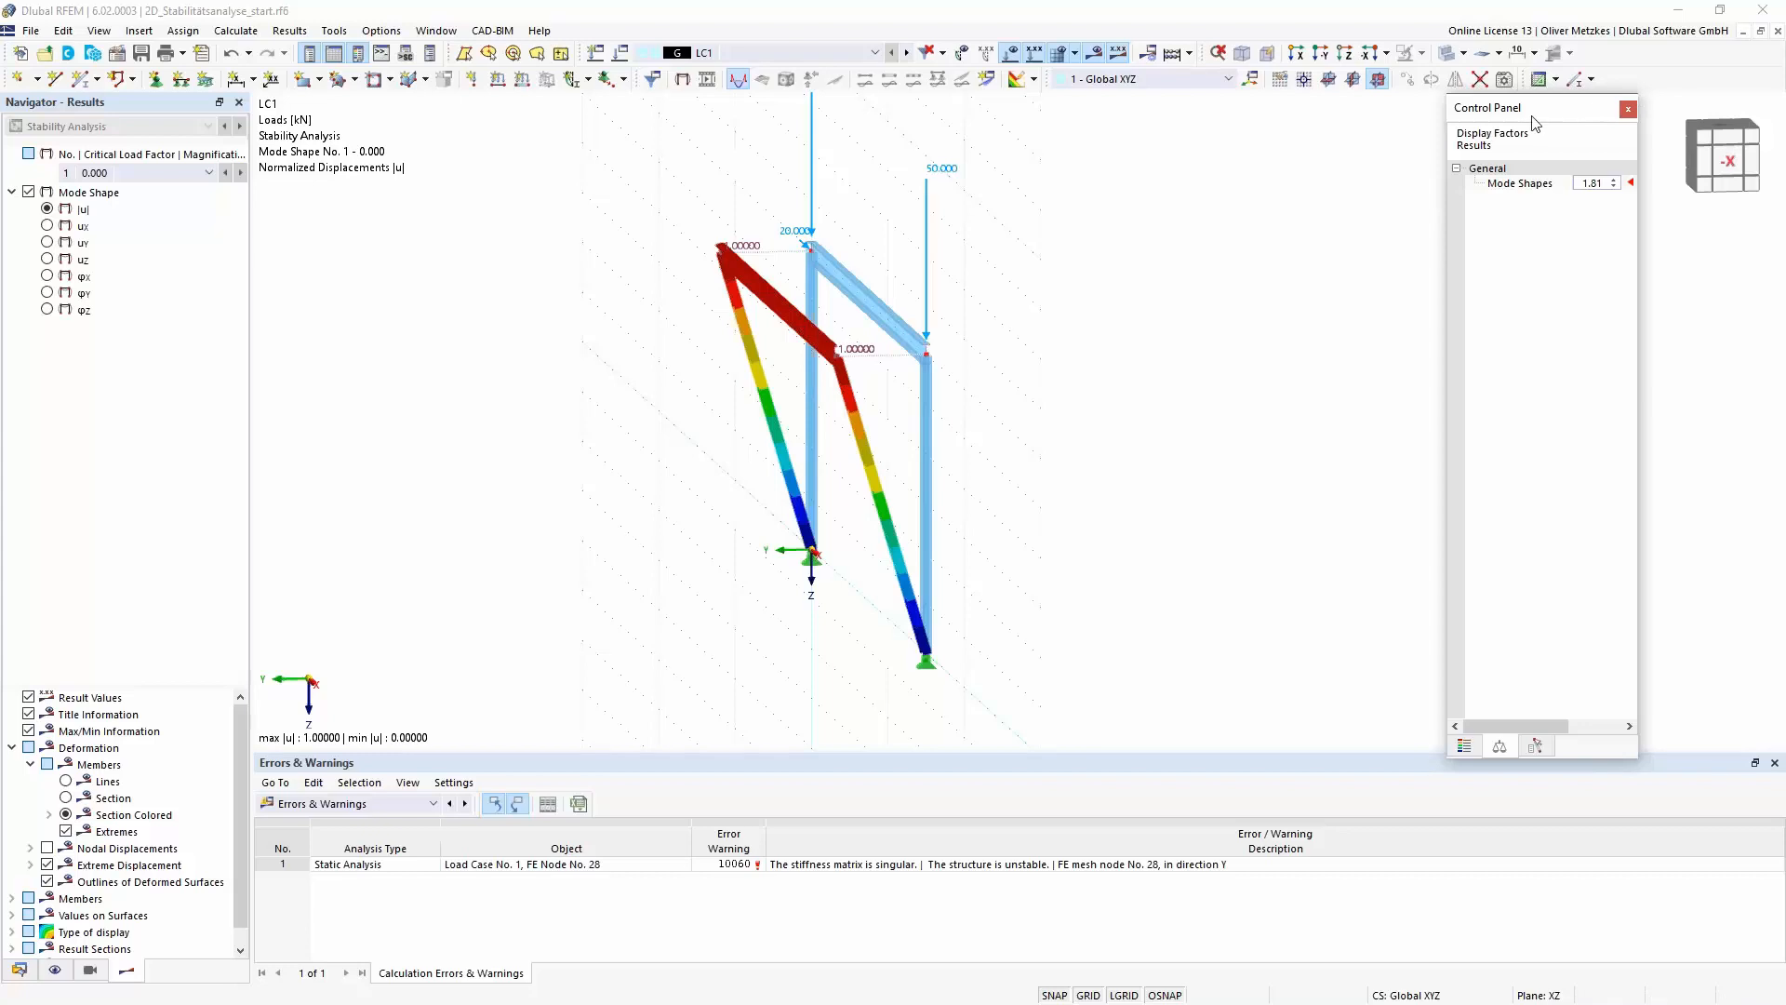
pyautogui.doubleClick(1566, 115)
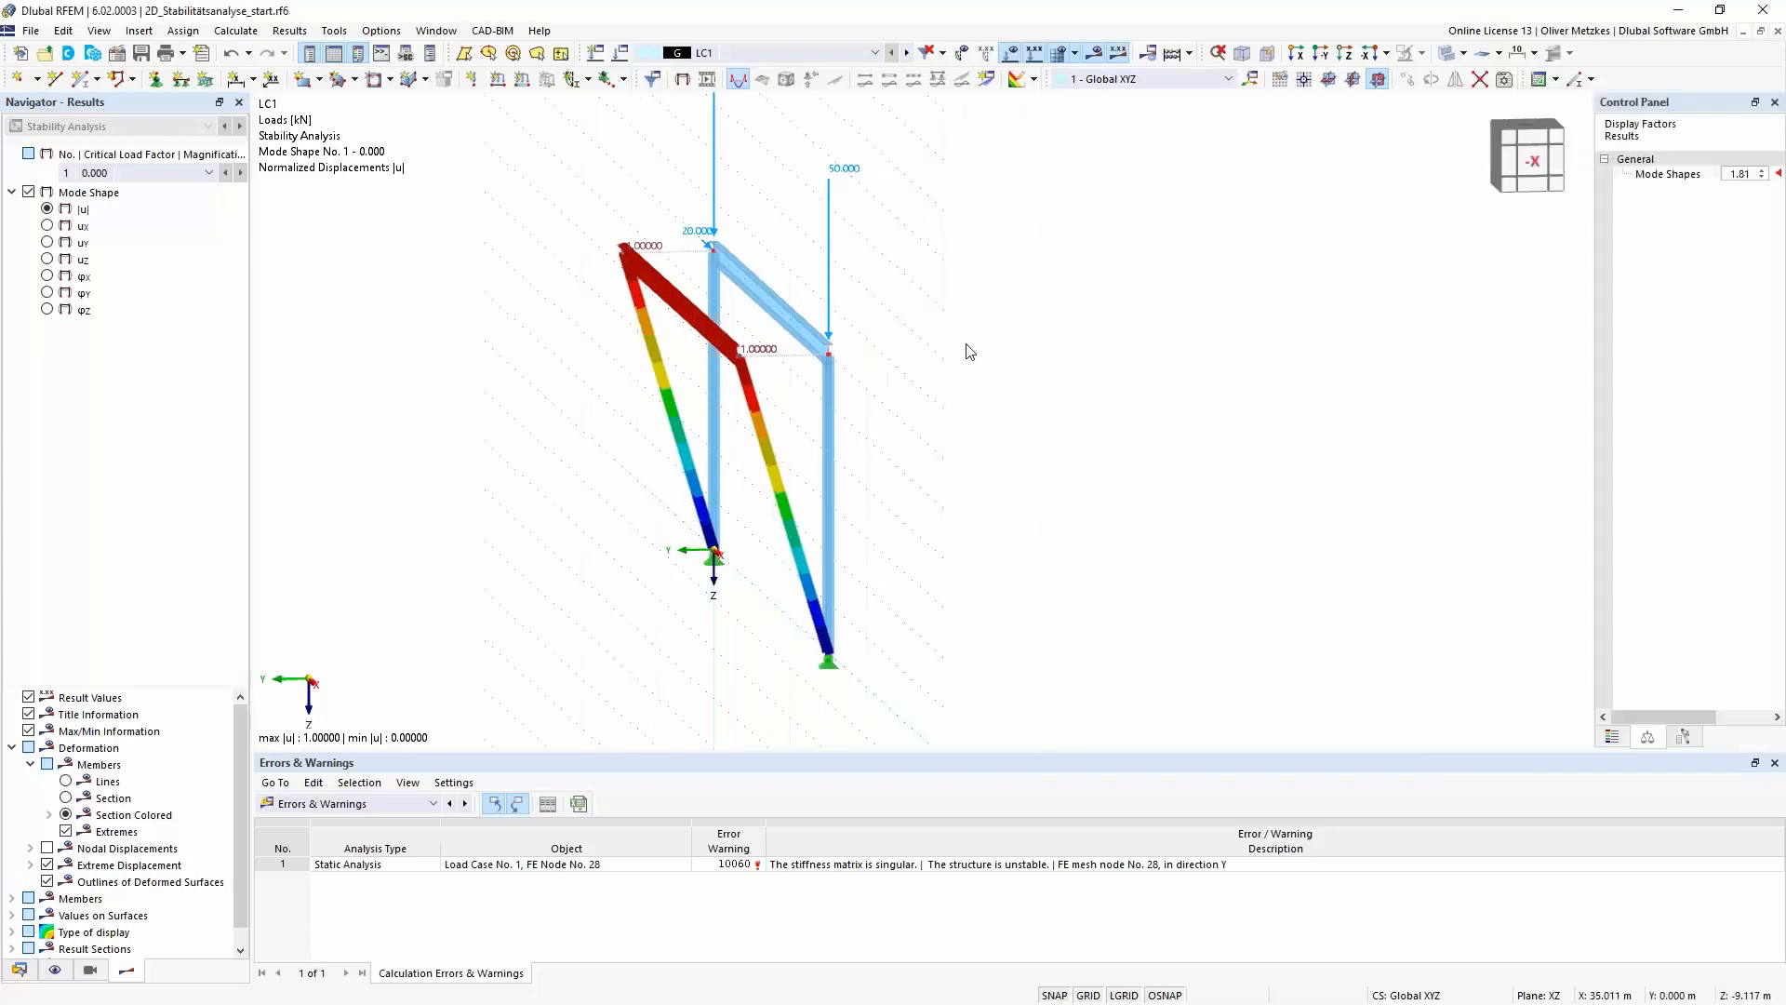
# - Create a nodal support restrained only in uY and assign it to both upper corner nodes of the frame
pyautogui.moveTo(778, 598)
pyautogui.mouseDown(button='right')
pyautogui.moveTo(818, 605)
pyautogui.moveTo(810, 592)
pyautogui.mouseUp(button='right')
pyautogui.click(777, 555)
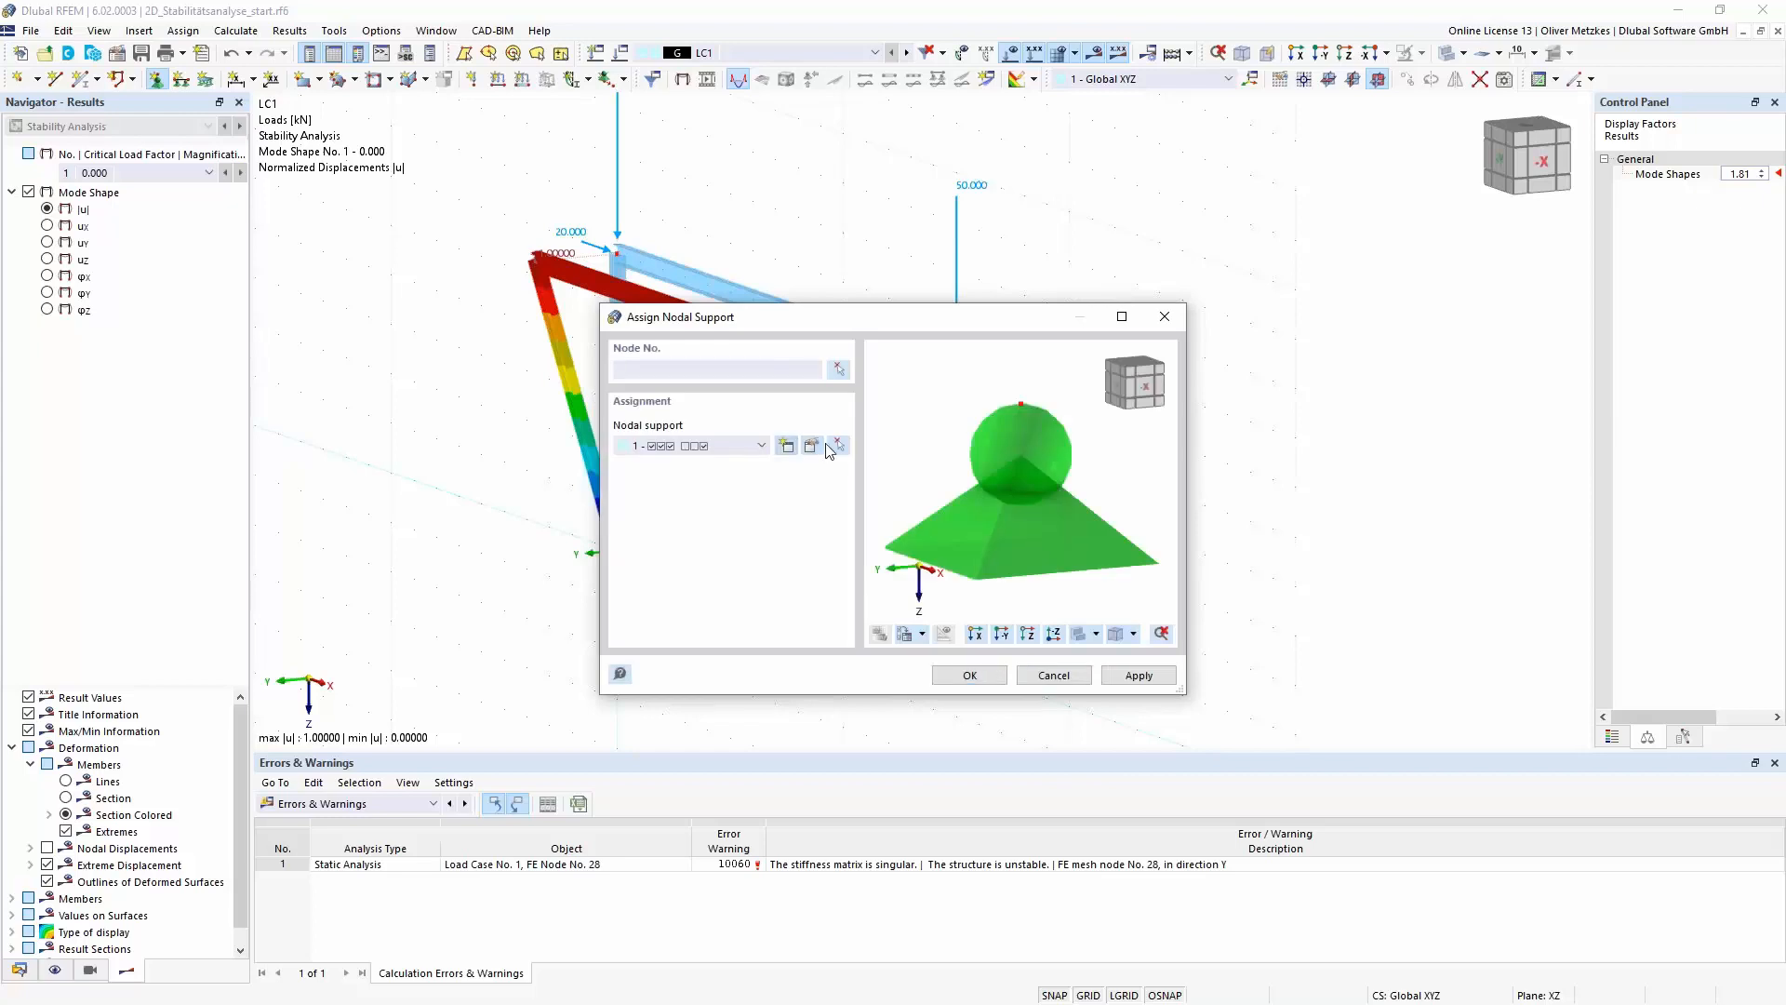
pyautogui.click(787, 446)
pyautogui.click(606, 393)
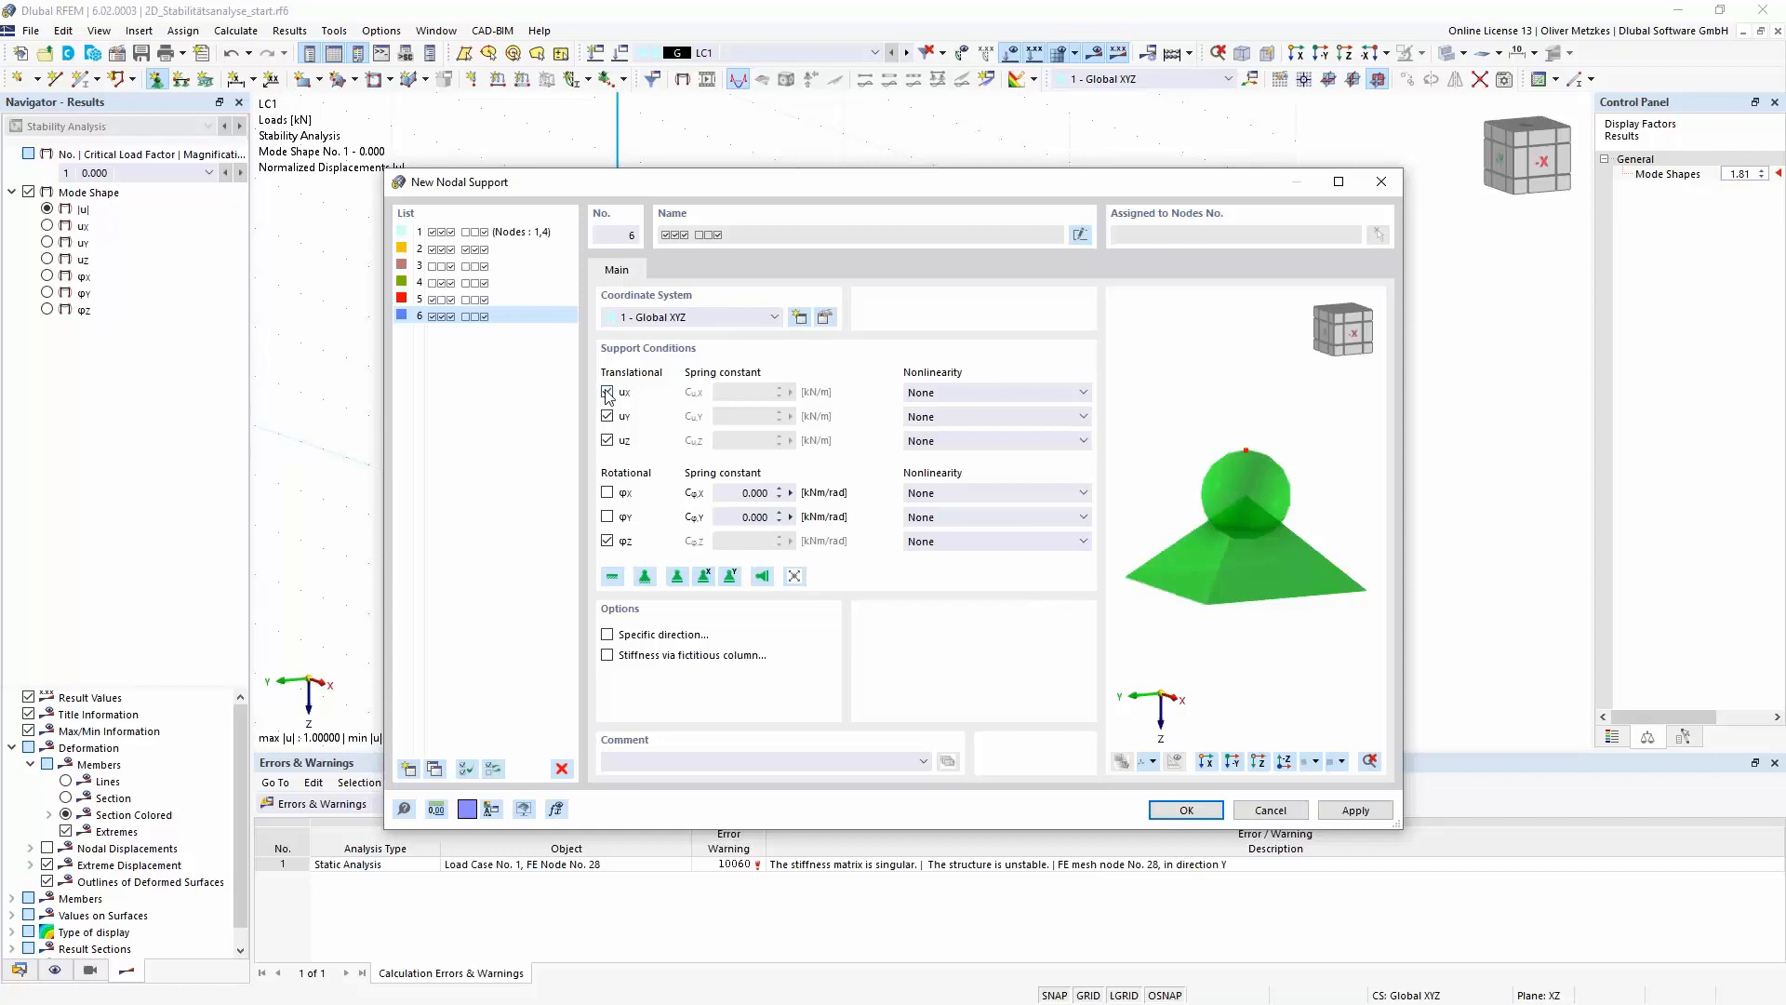
pyautogui.click(606, 440)
pyautogui.click(608, 541)
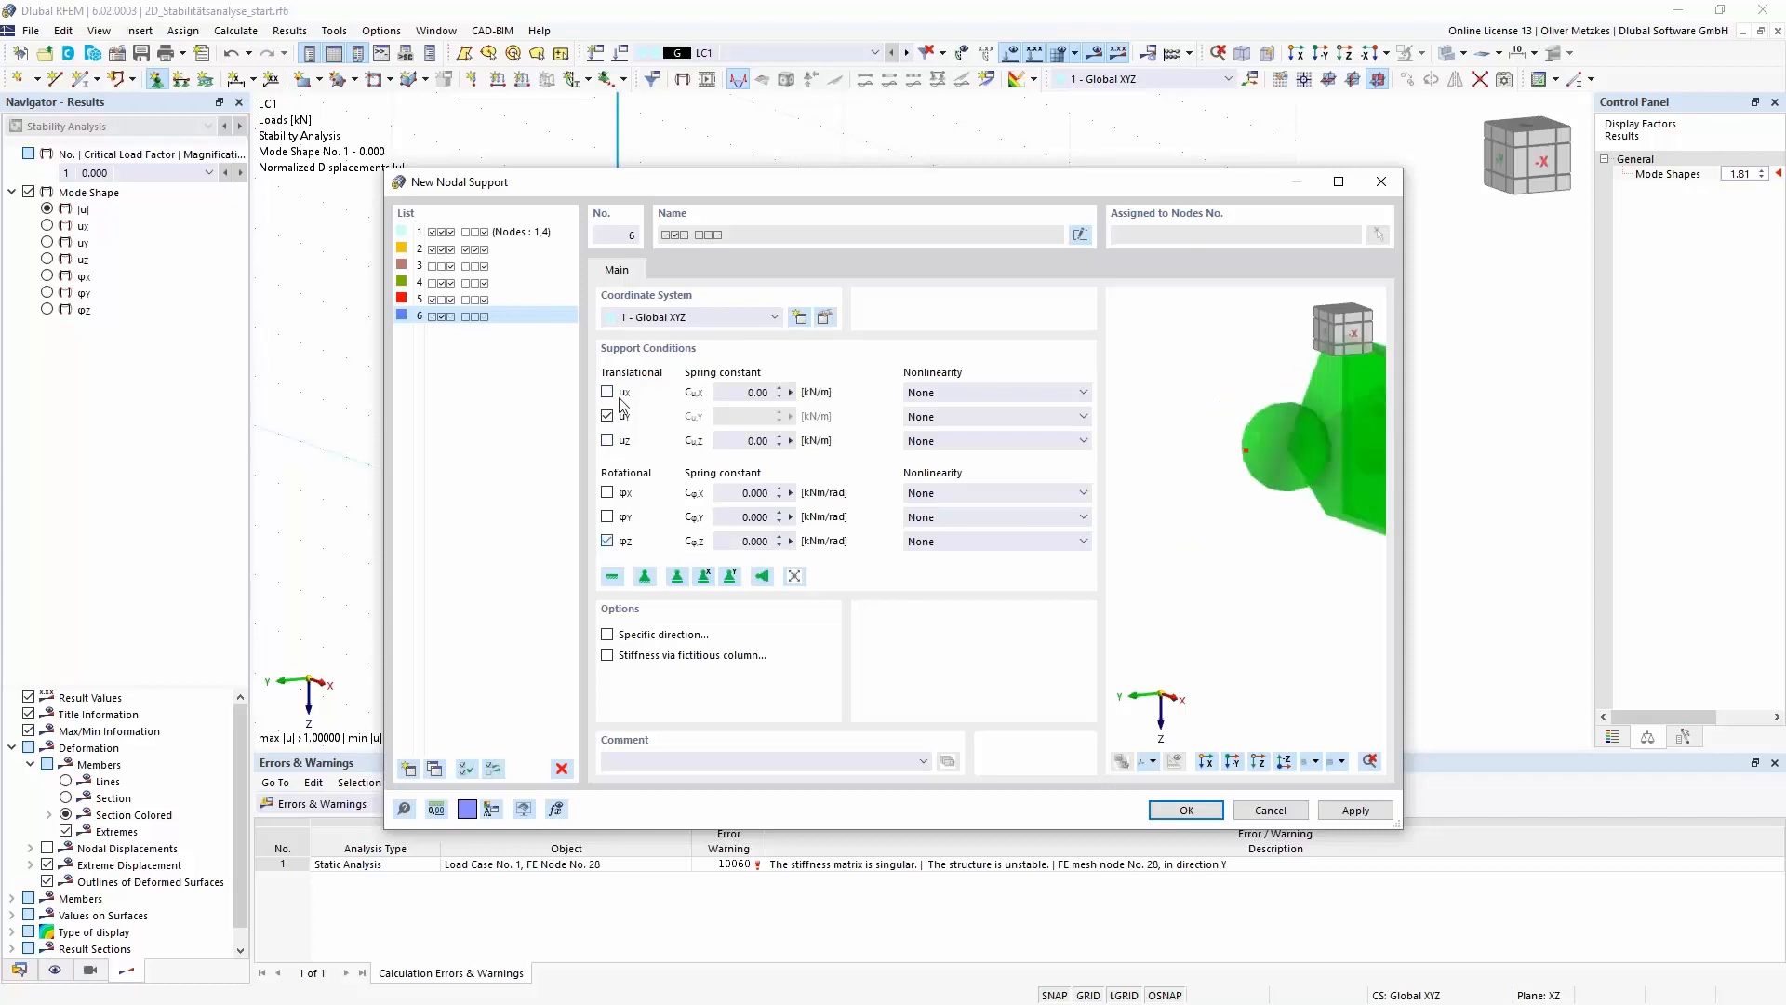
pyautogui.click(1186, 809)
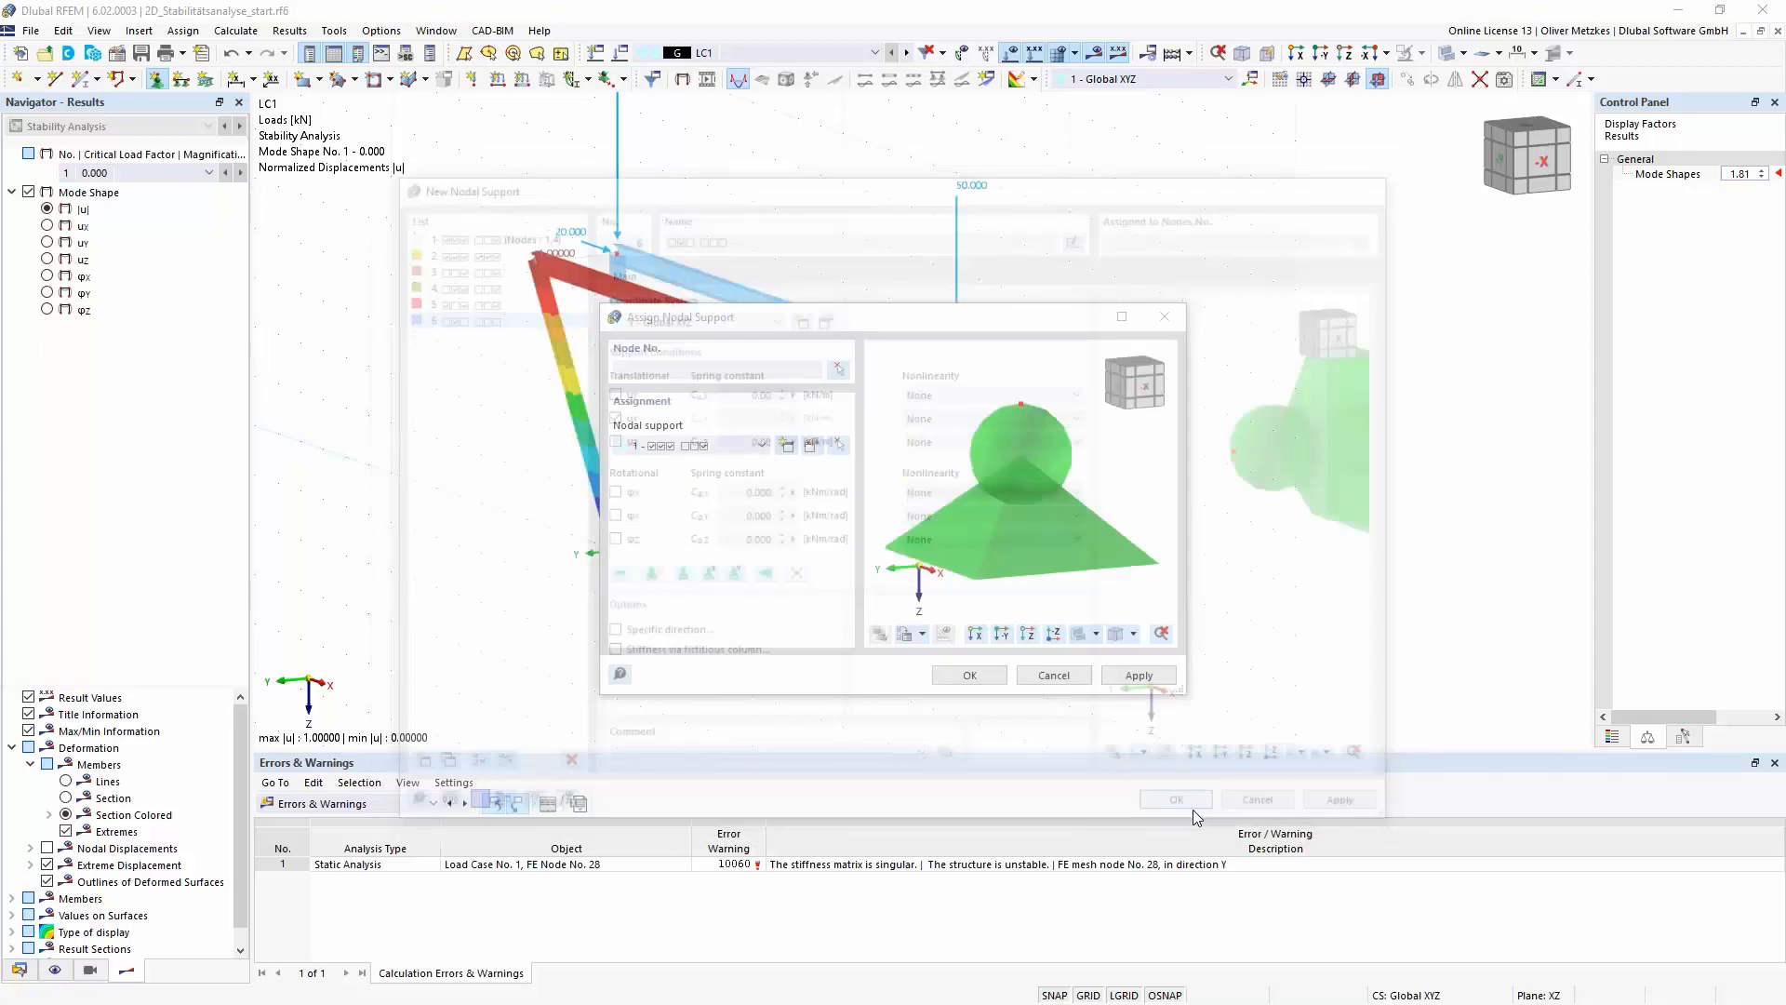
pyautogui.click(971, 675)
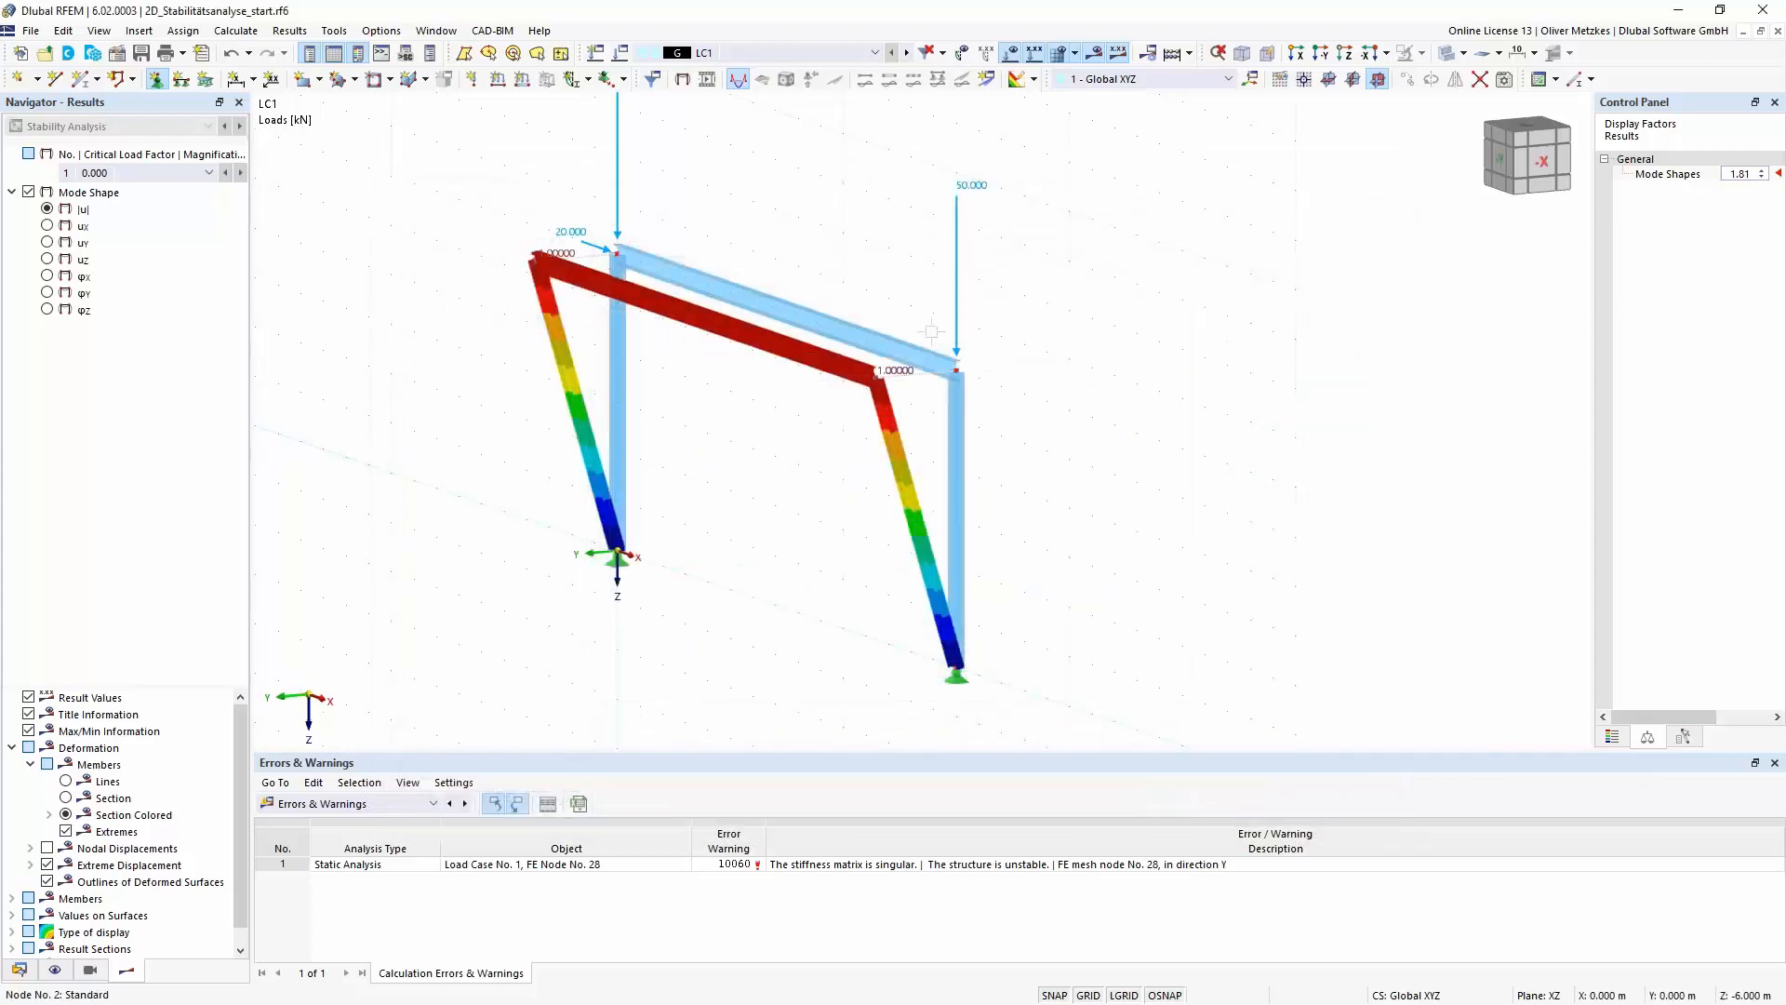
pyautogui.click(1052, 370)
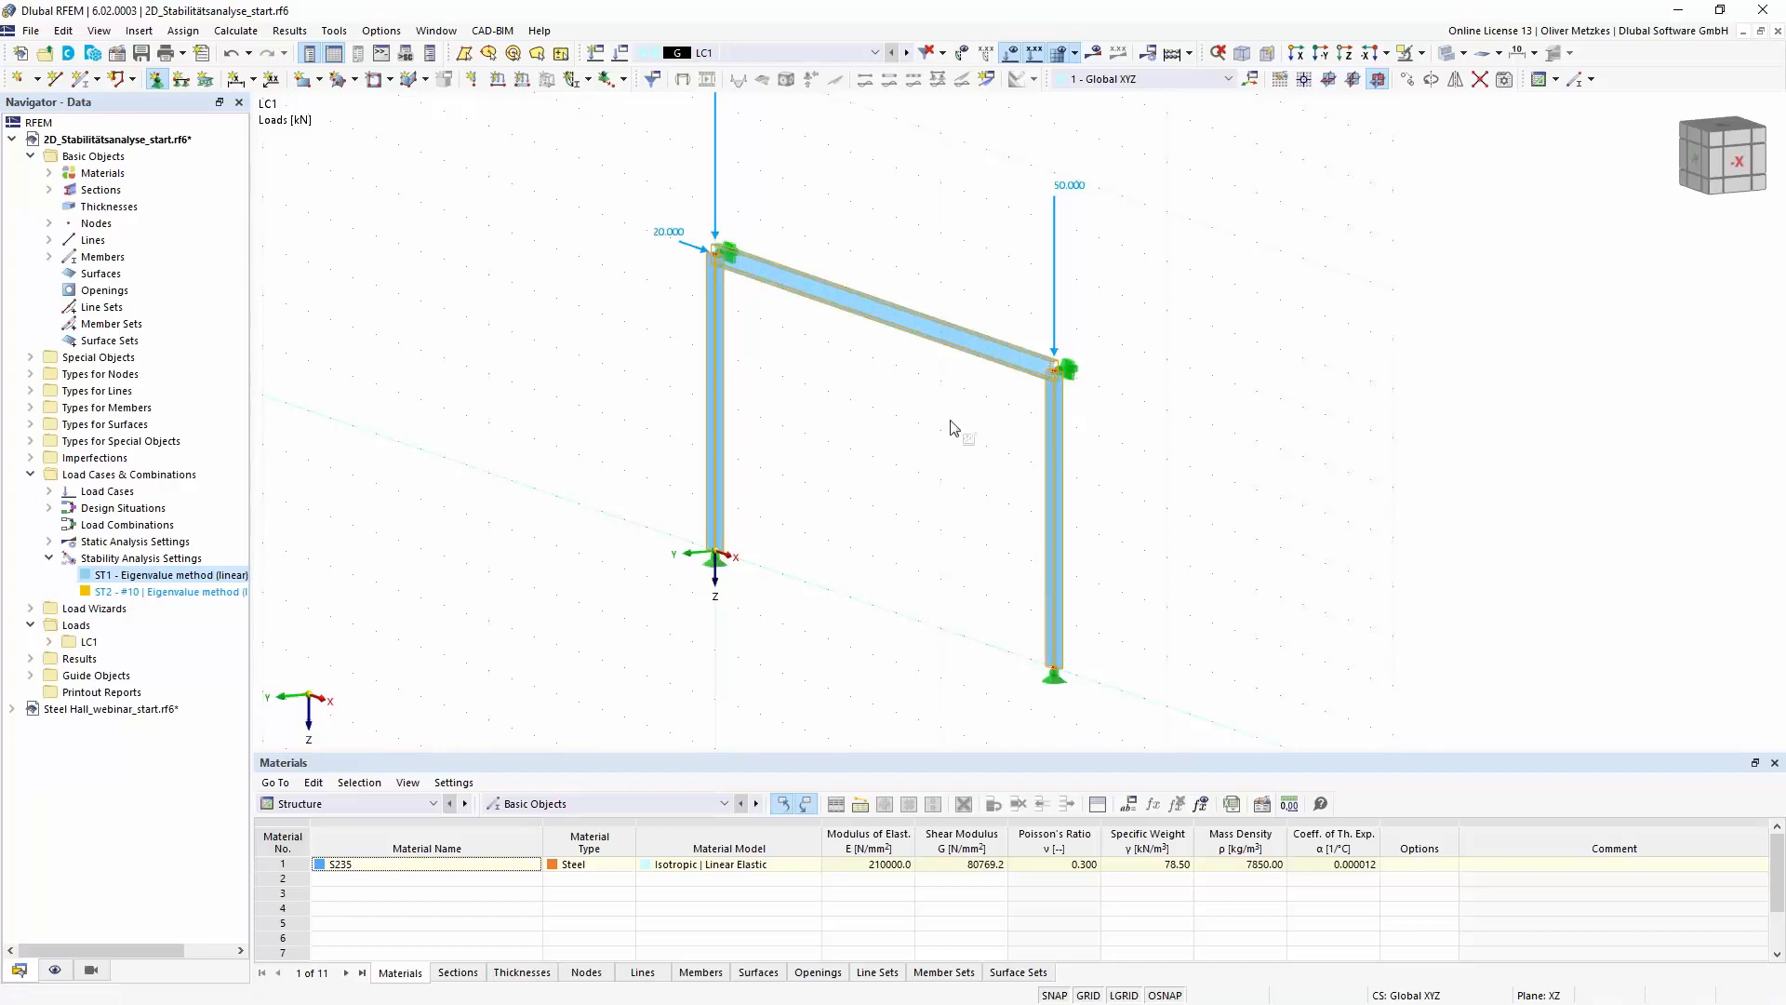
# - Deactivate the calculation without loading for instability check by mode shape in stability analysis settings ST1
pyautogui.keyDown('ctrl'); pyautogui.moveTo(755, 476); pyautogui.dragTo(755, 407, button='middle'); pyautogui.keyUp('ctrl')
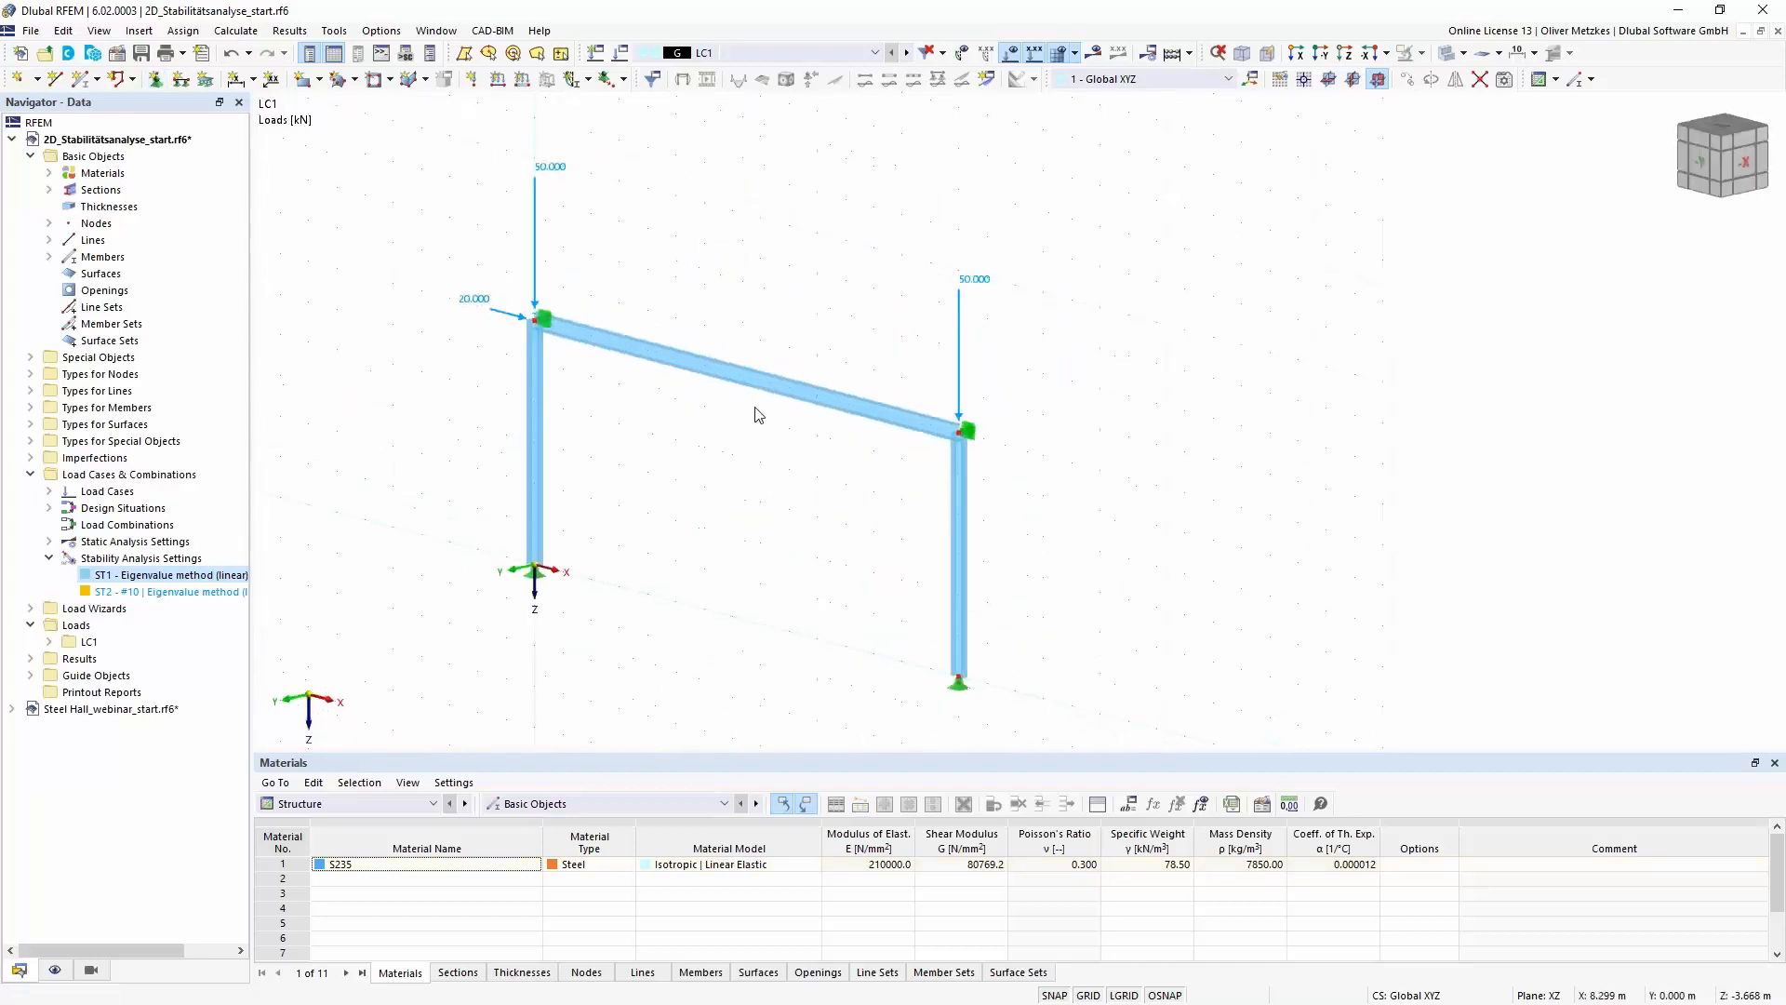
pyautogui.doubleClick(168, 575)
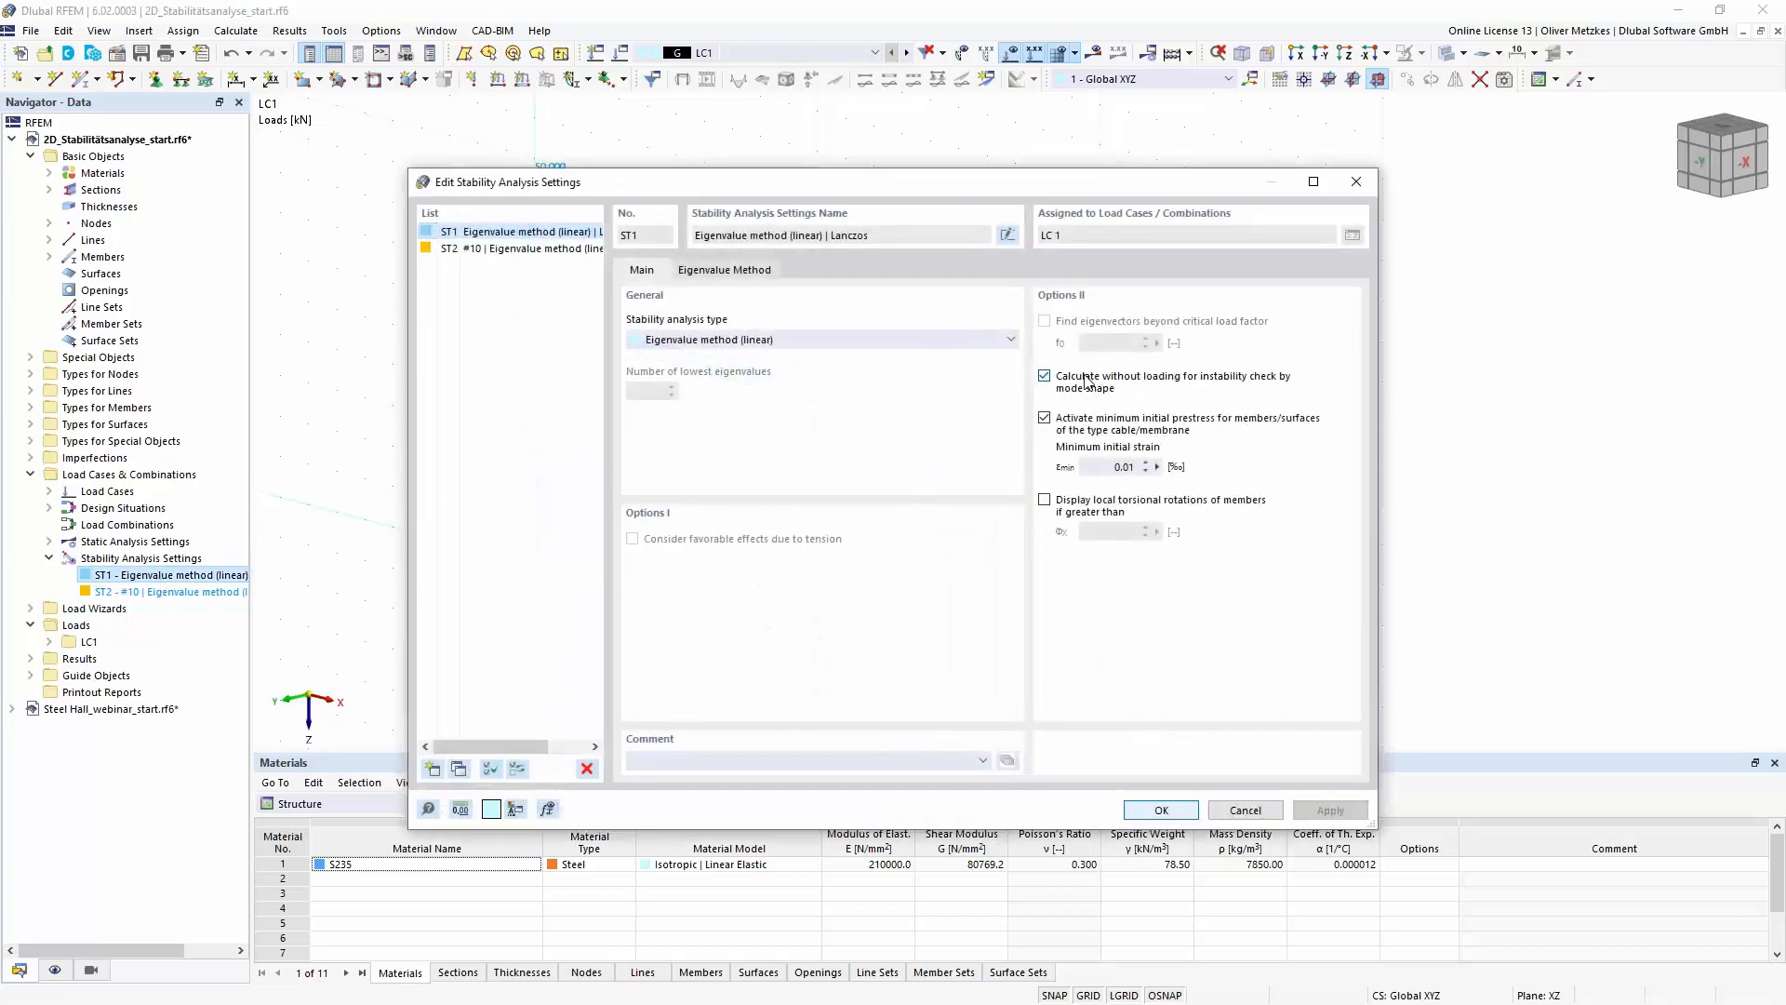
pyautogui.click(1090, 382)
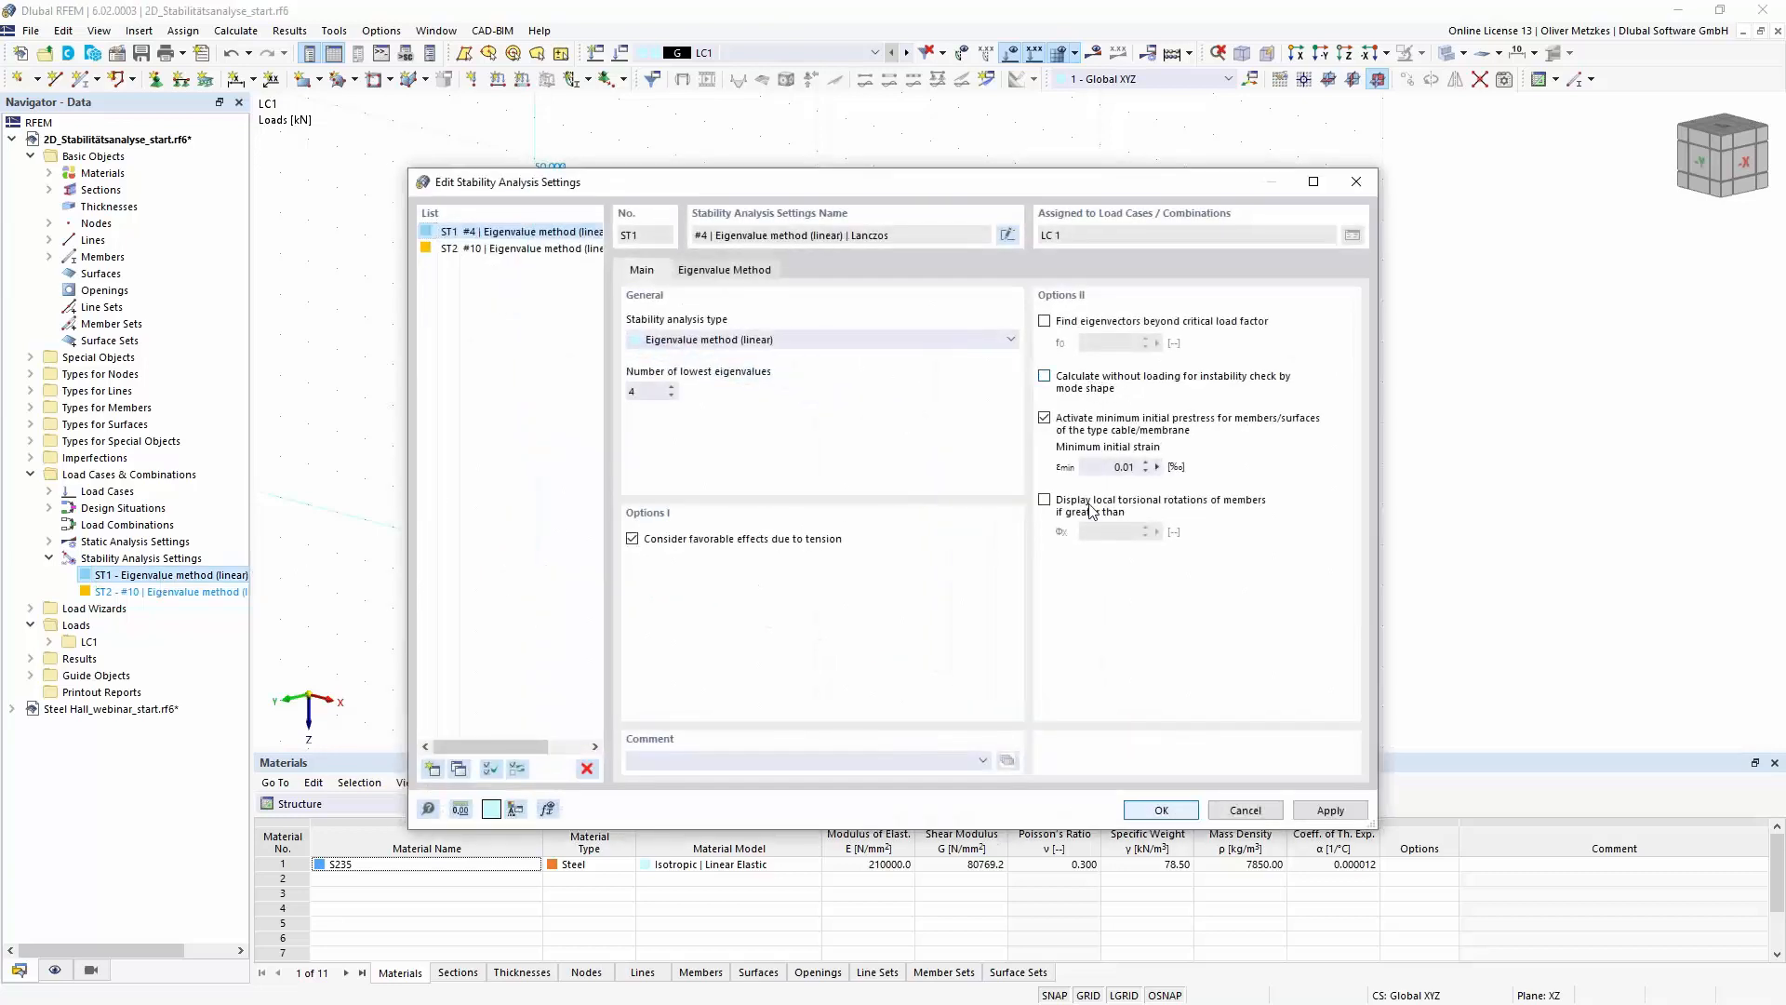
pyautogui.click(1157, 811)
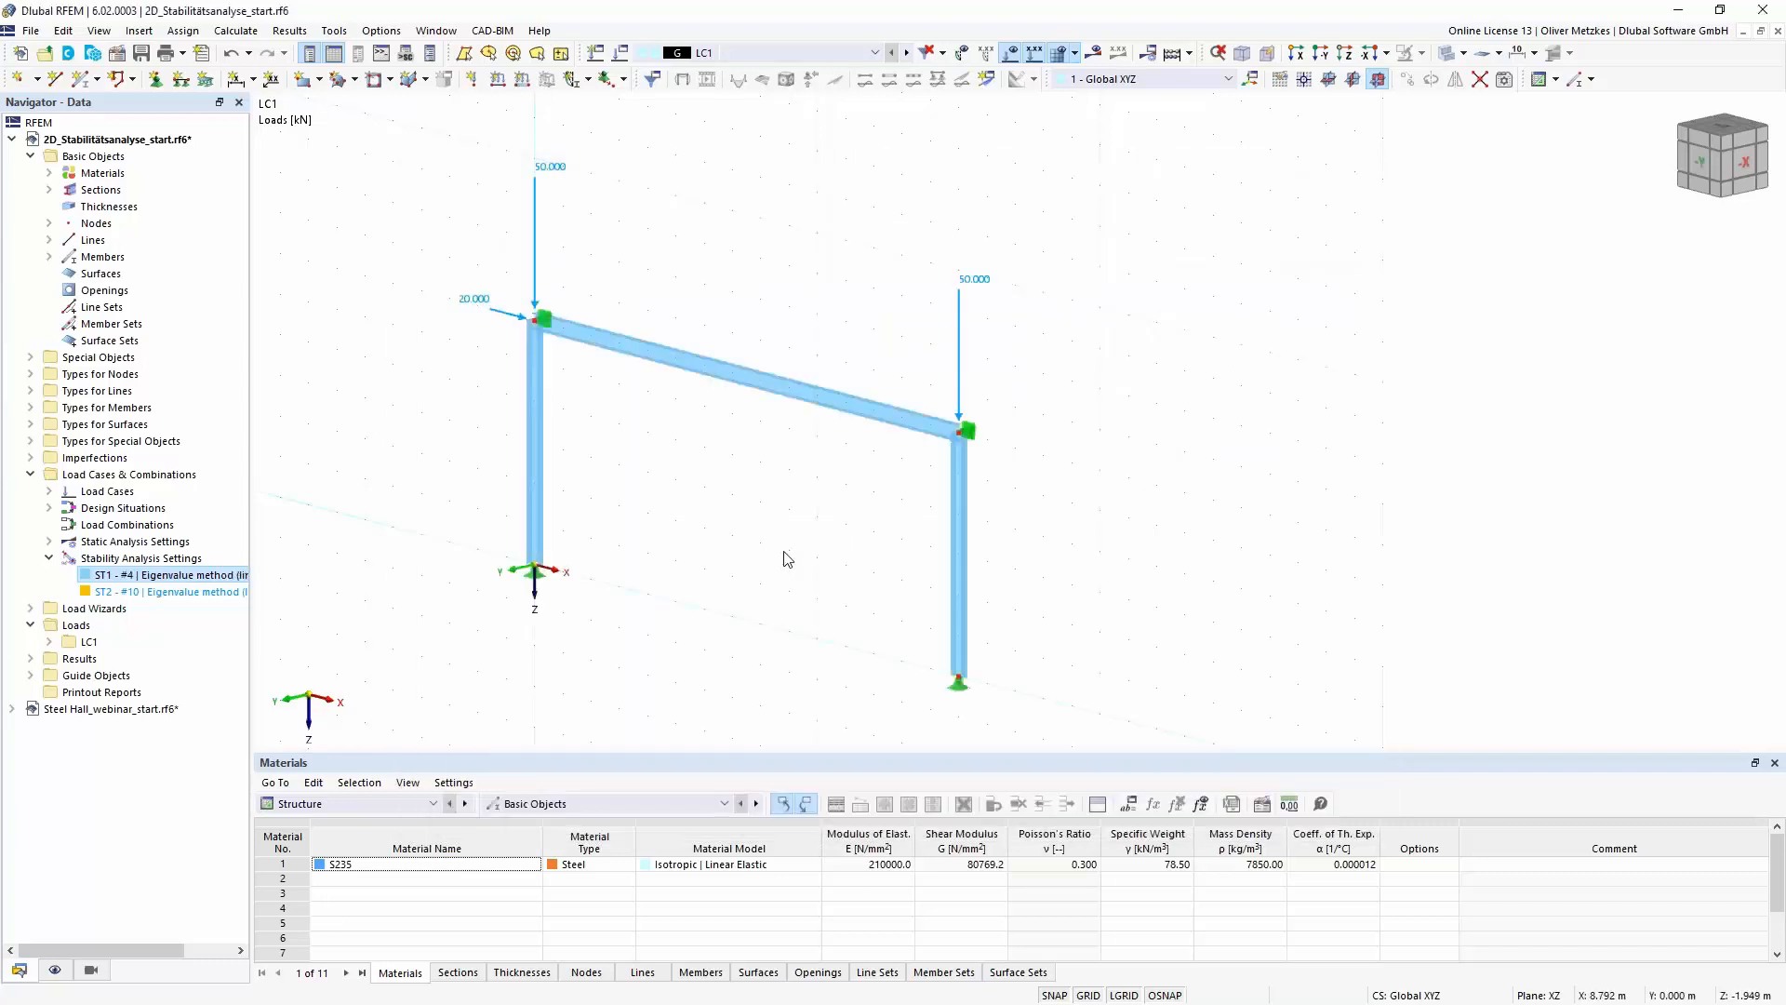
# - Run the calculation of load case LC1 and show its Stability Analysis results
pyautogui.click(1094, 53)
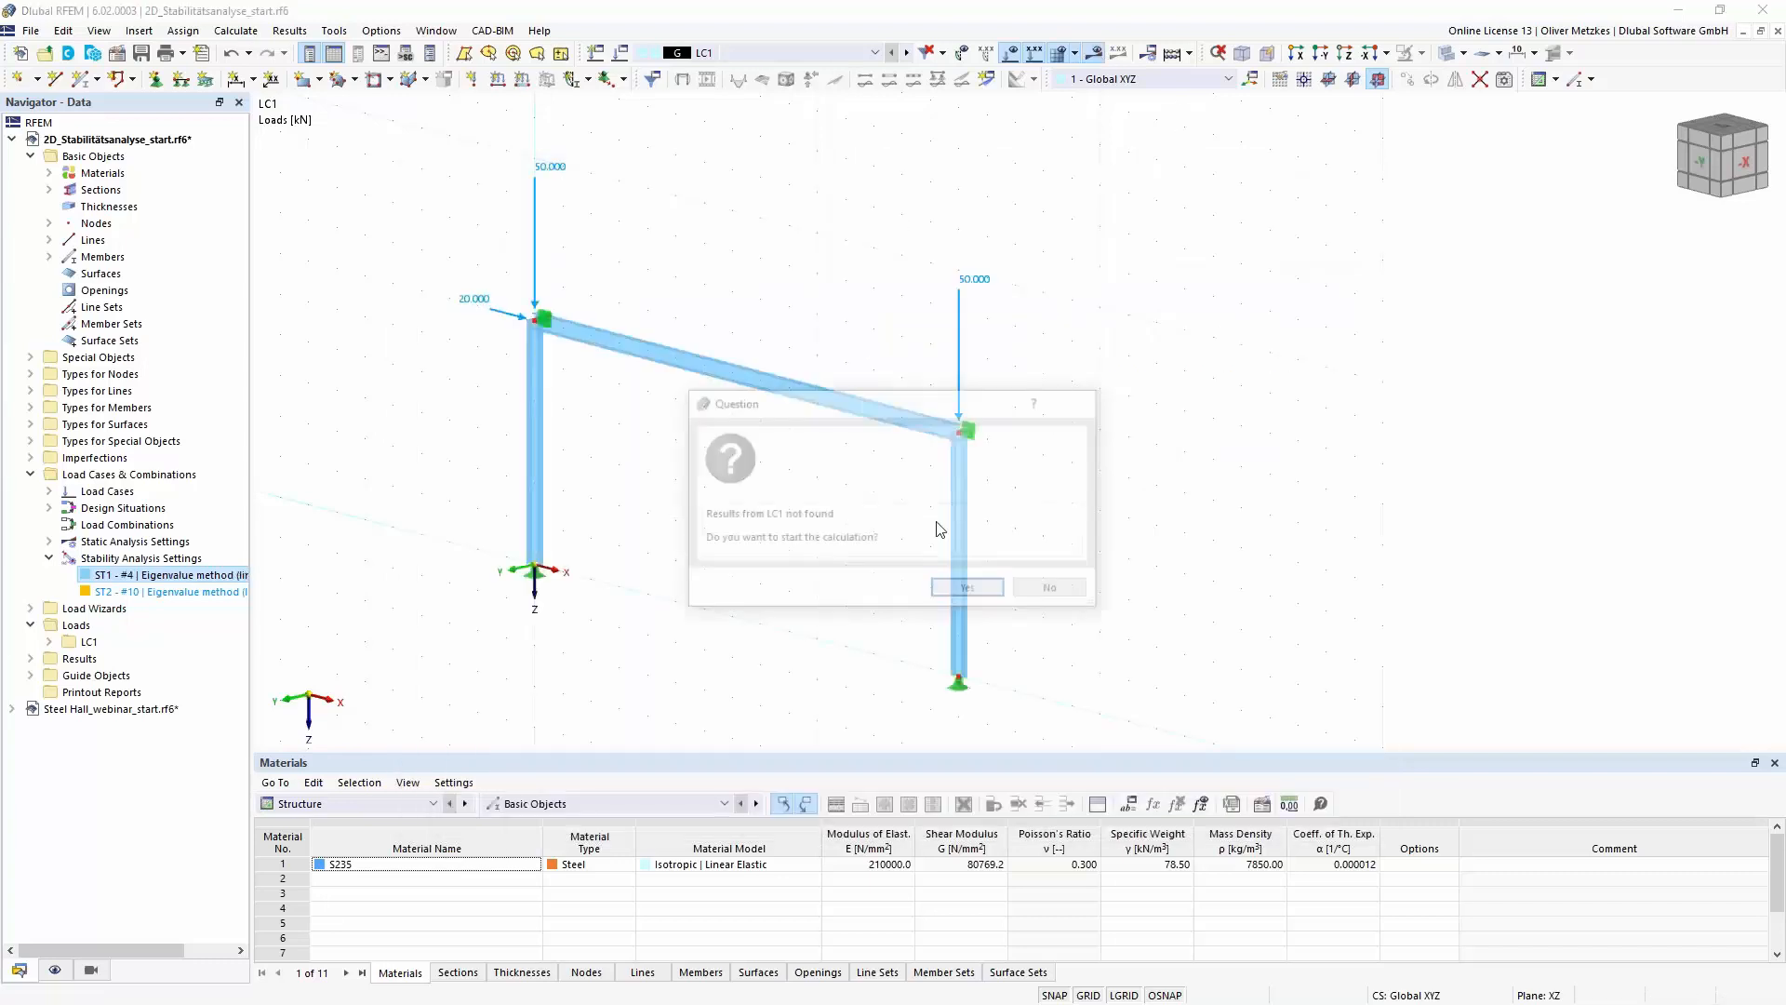
pyautogui.click(968, 592)
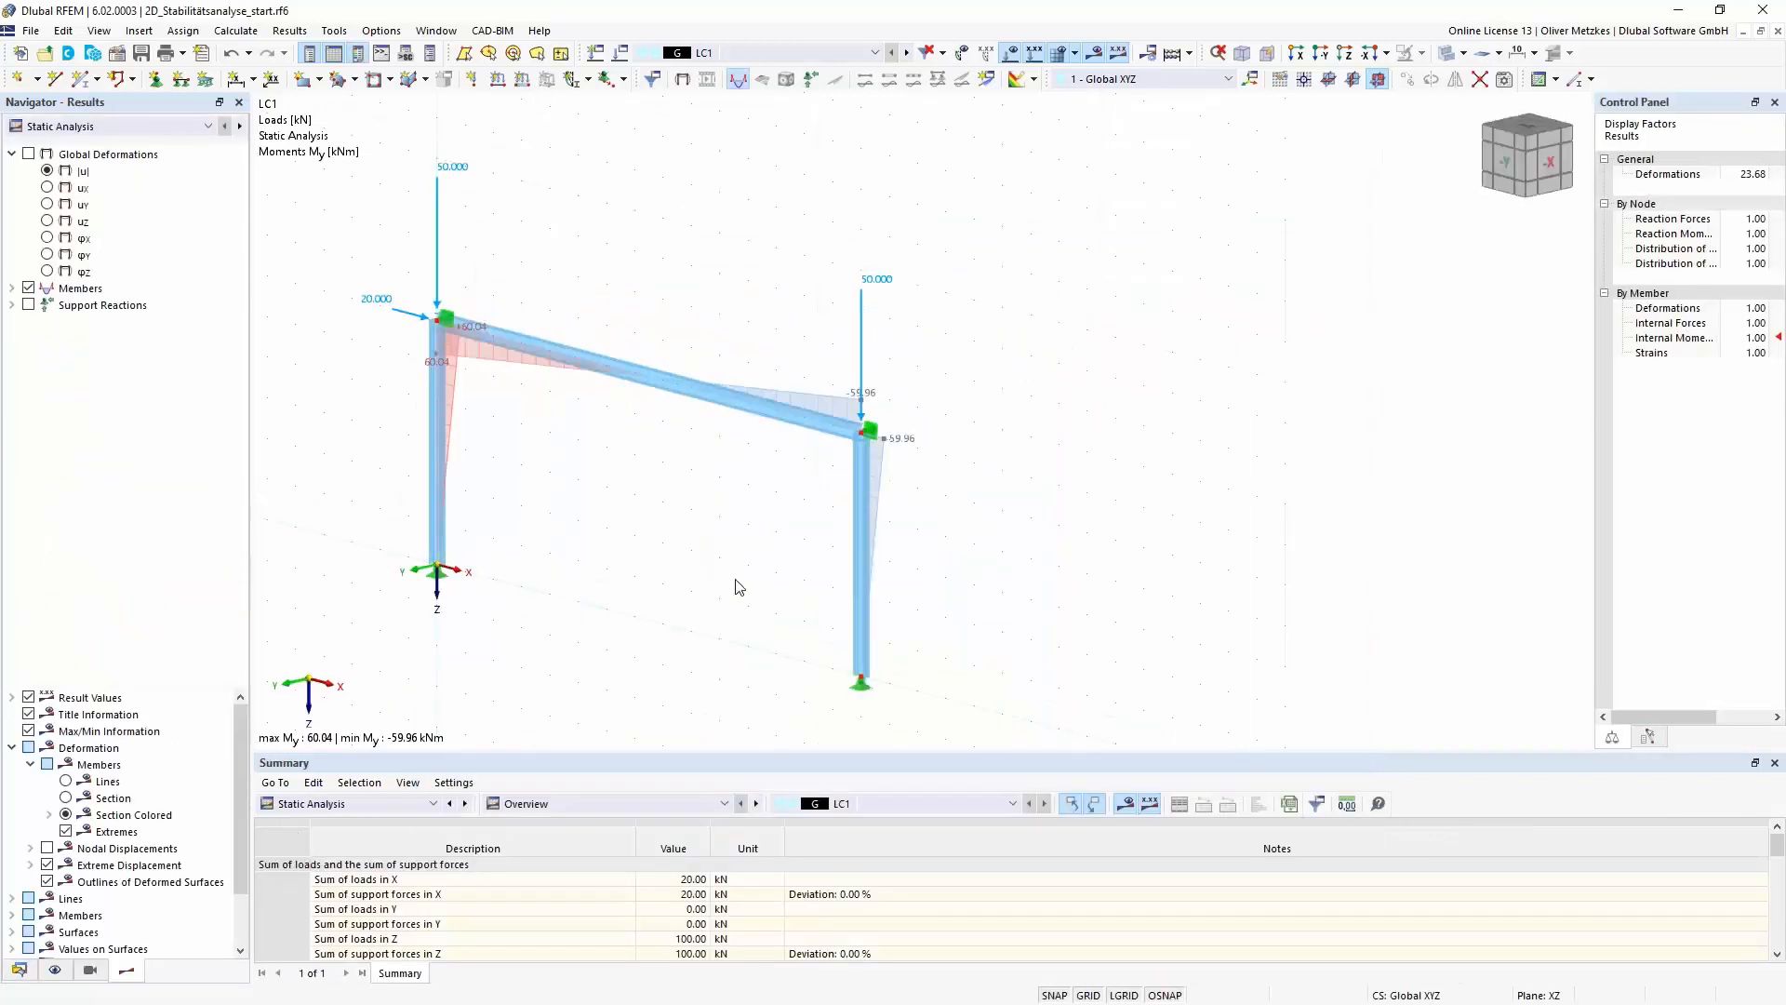
pyautogui.click(93, 125)
pyautogui.click(93, 160)
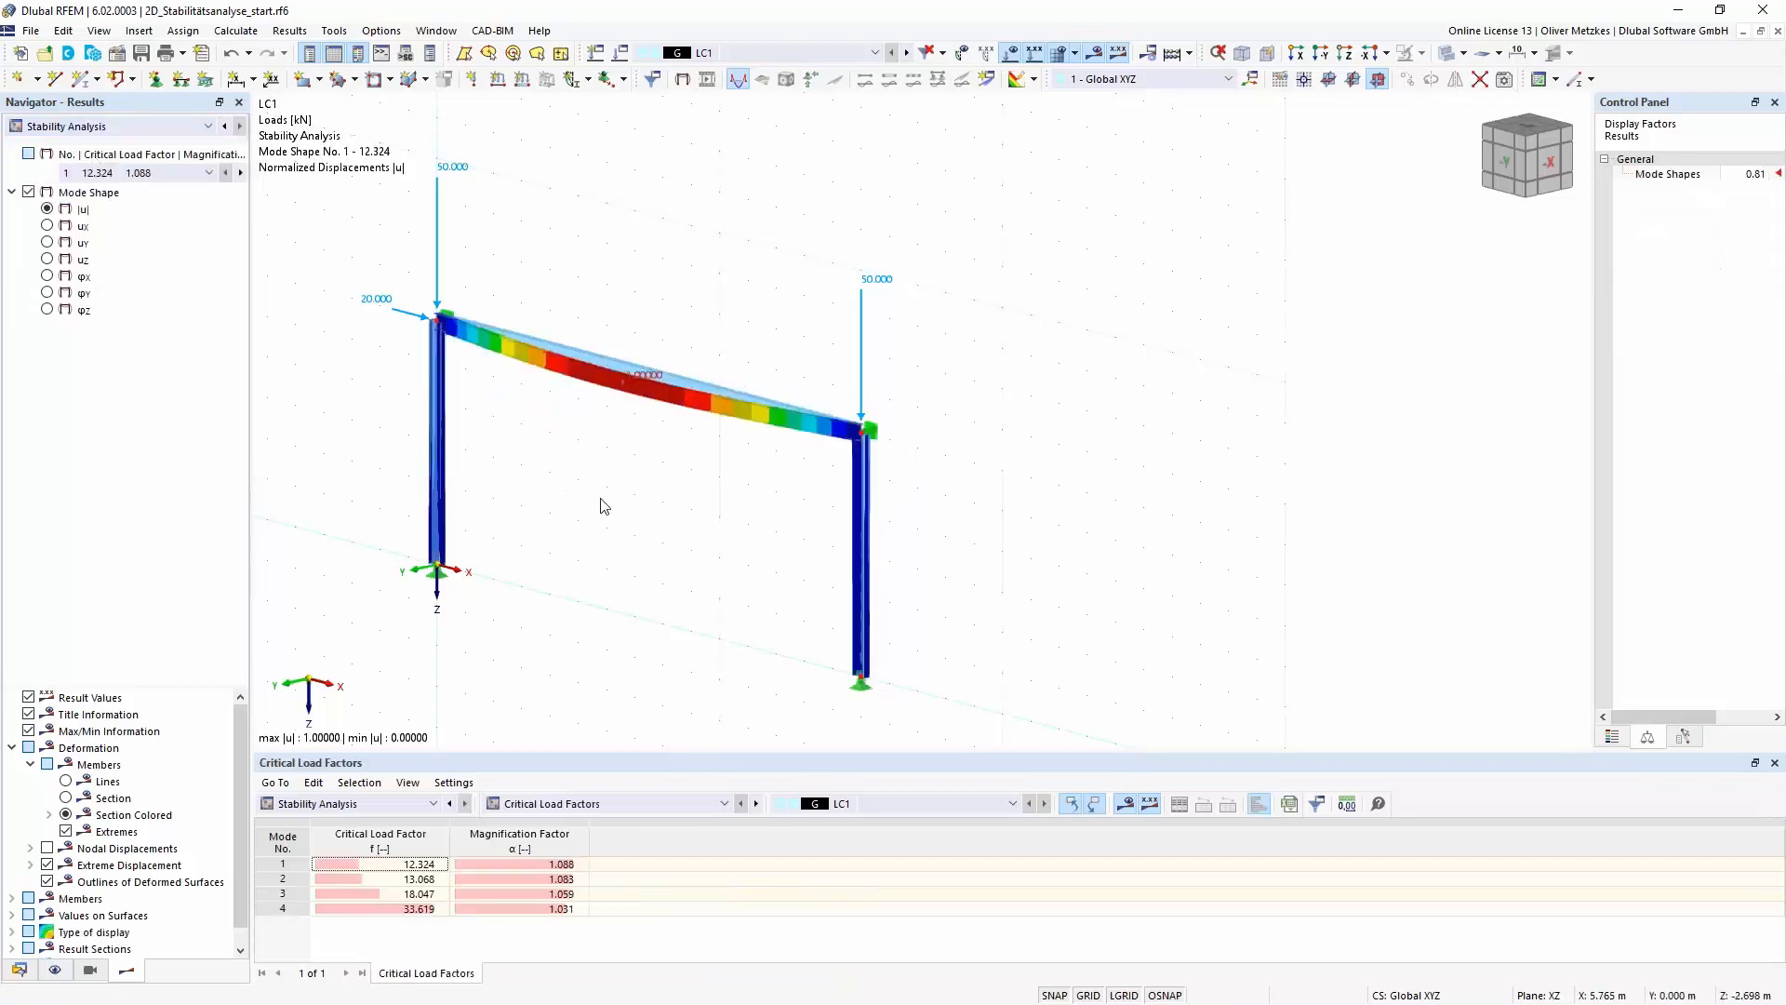
# - Examine the first two mode shapes of the laterally supported frame and their critical load factors
pyautogui.moveTo(614, 536); pyautogui.dragTo(714, 527, button='right')
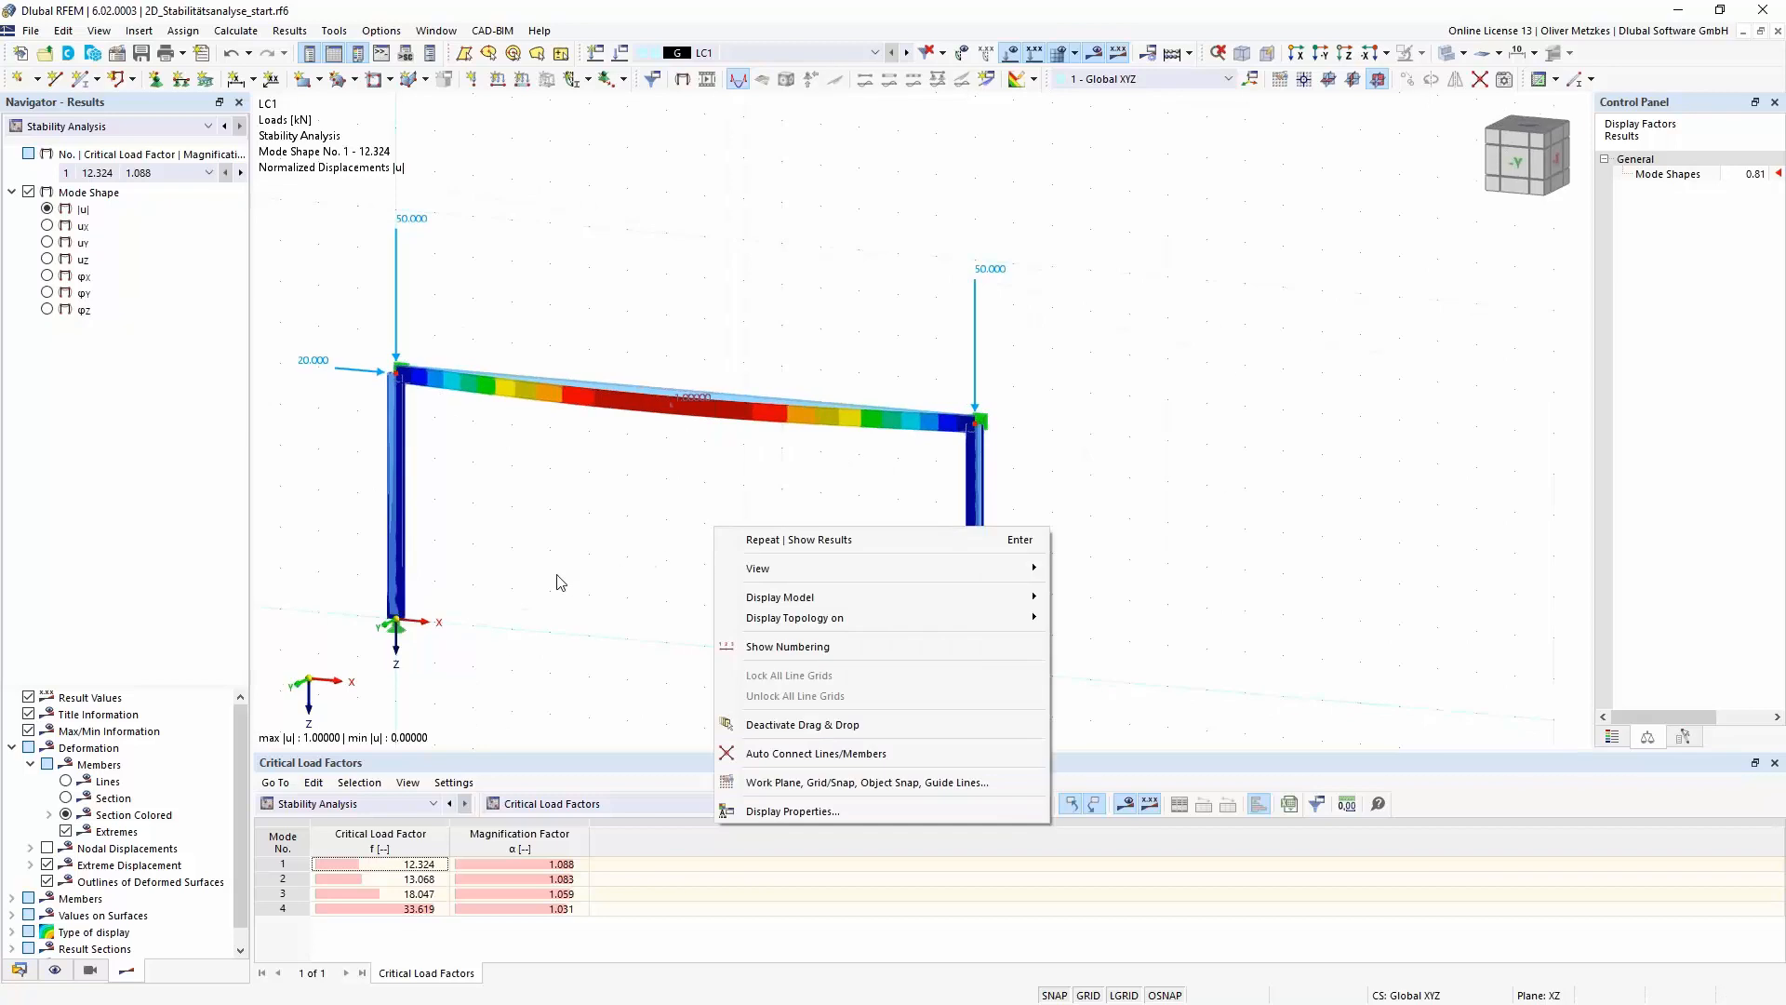
pyautogui.click(561, 582)
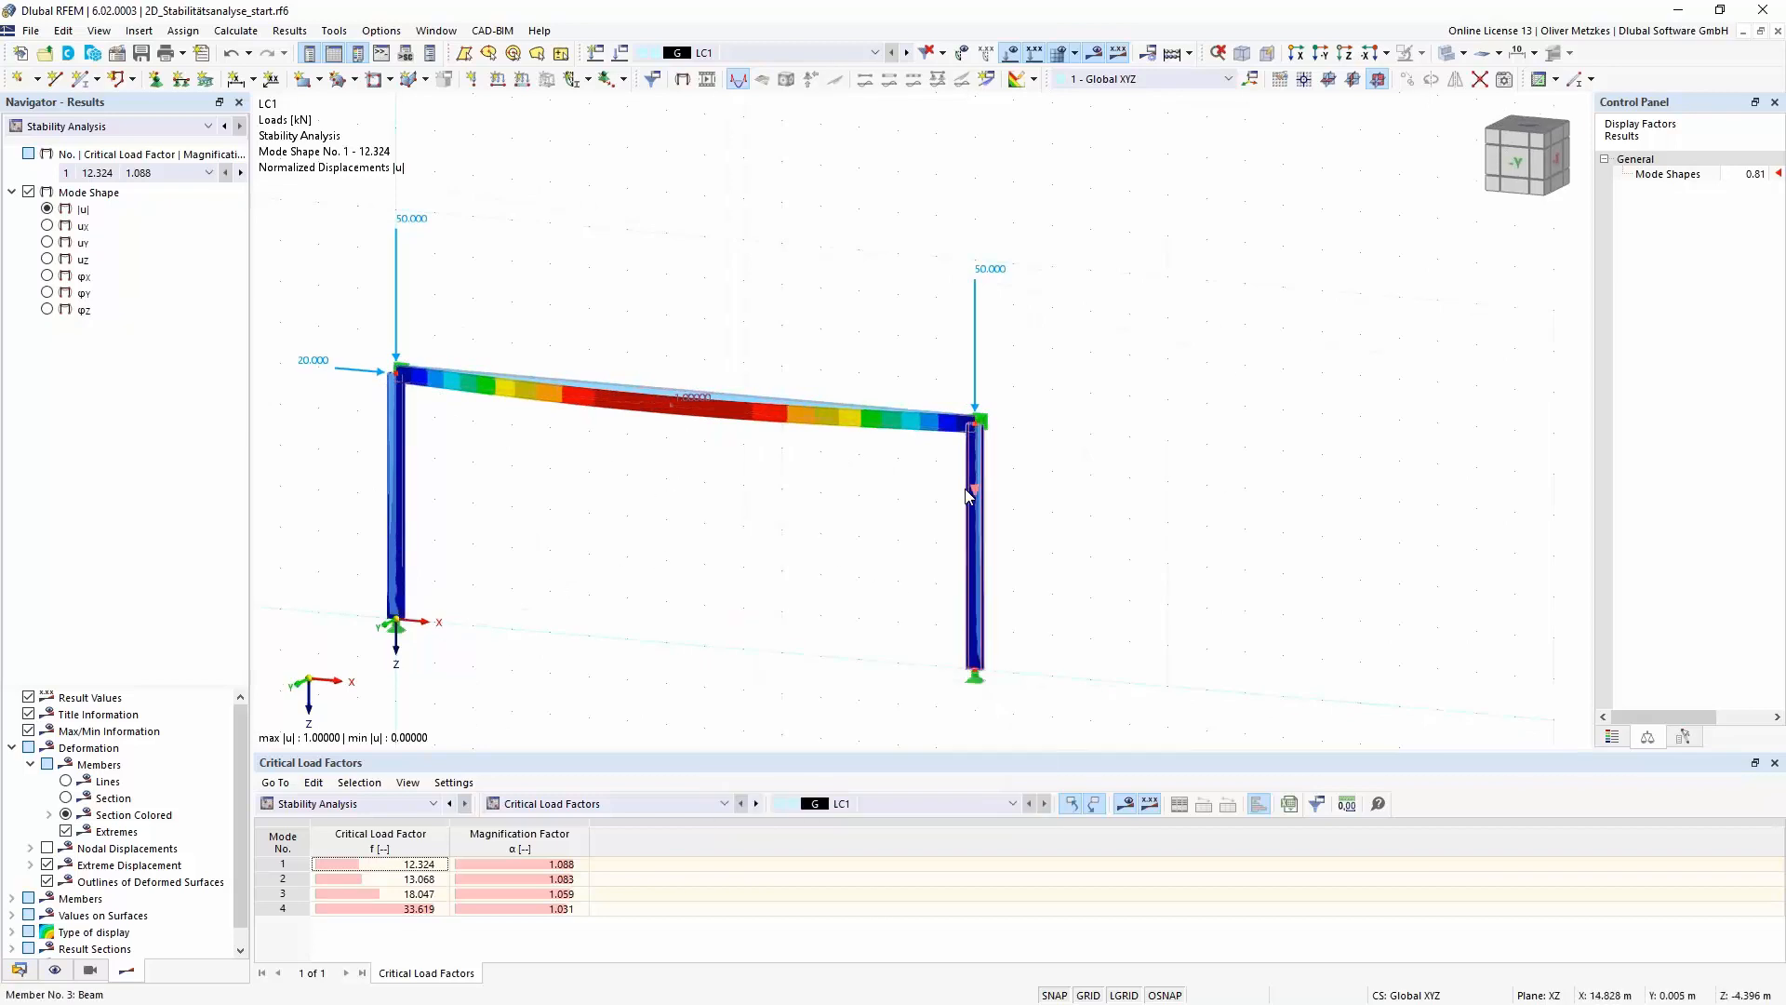
pyautogui.click(417, 879)
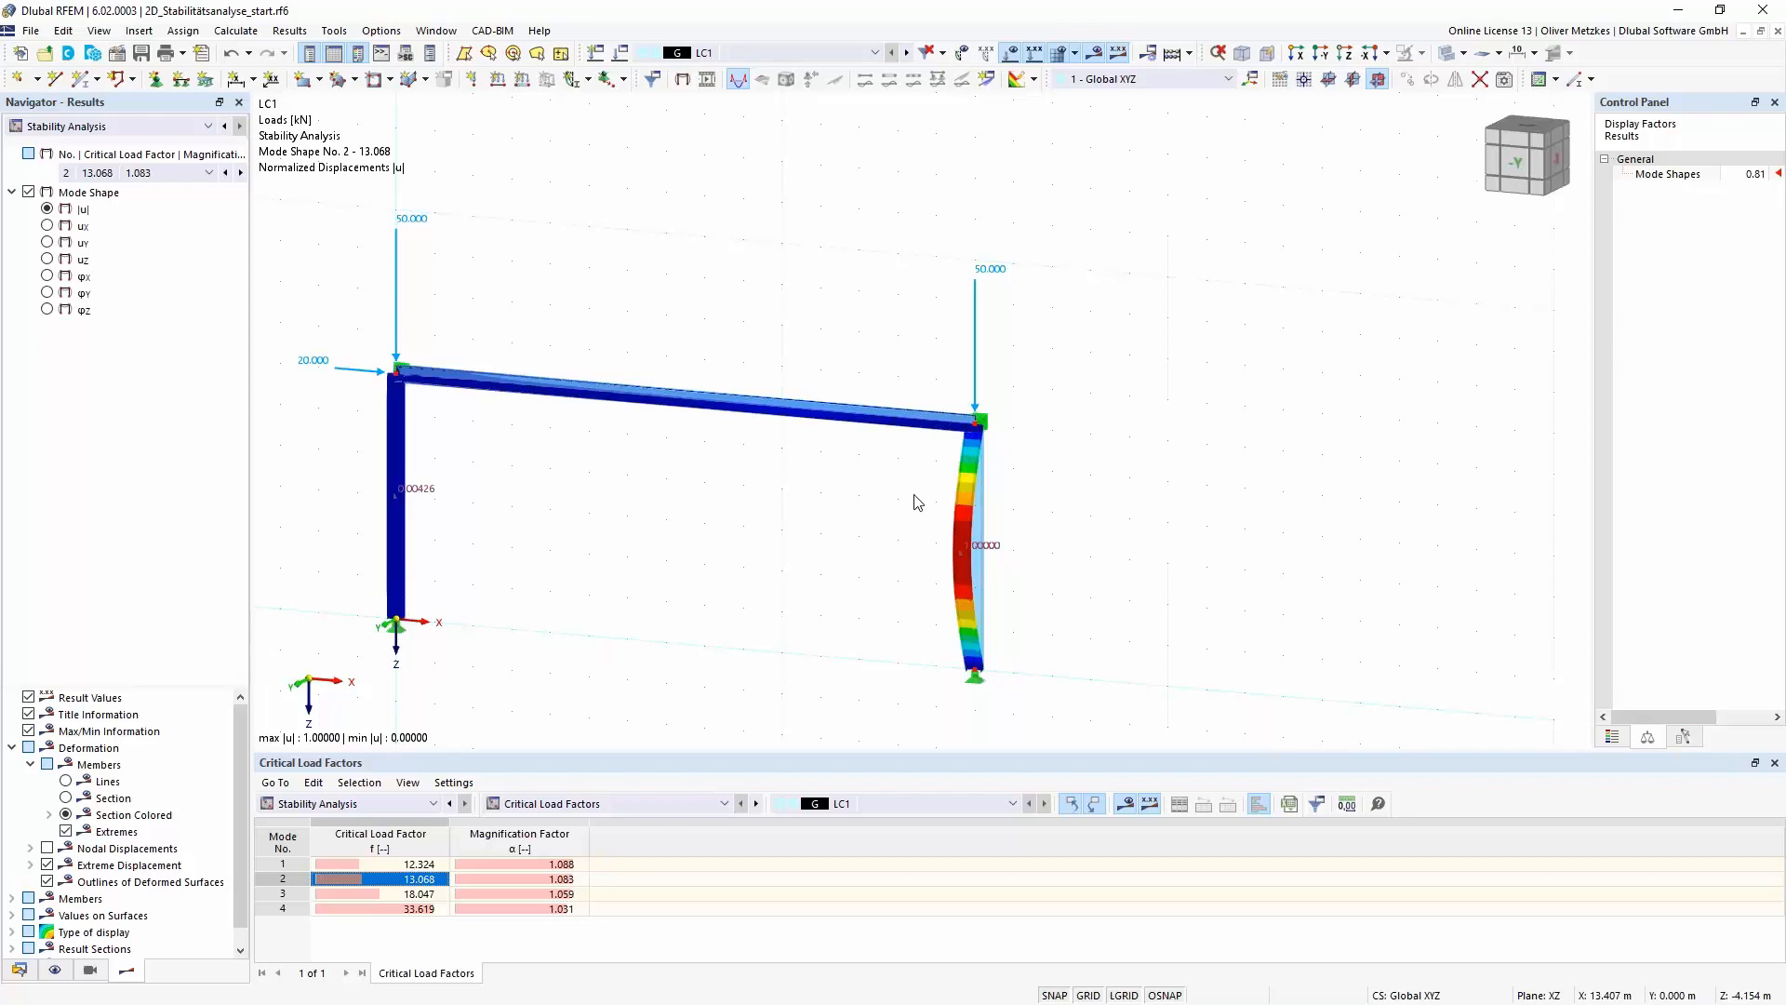
pyautogui.moveTo(854, 489); pyautogui.dragTo(848, 451, button='middle')
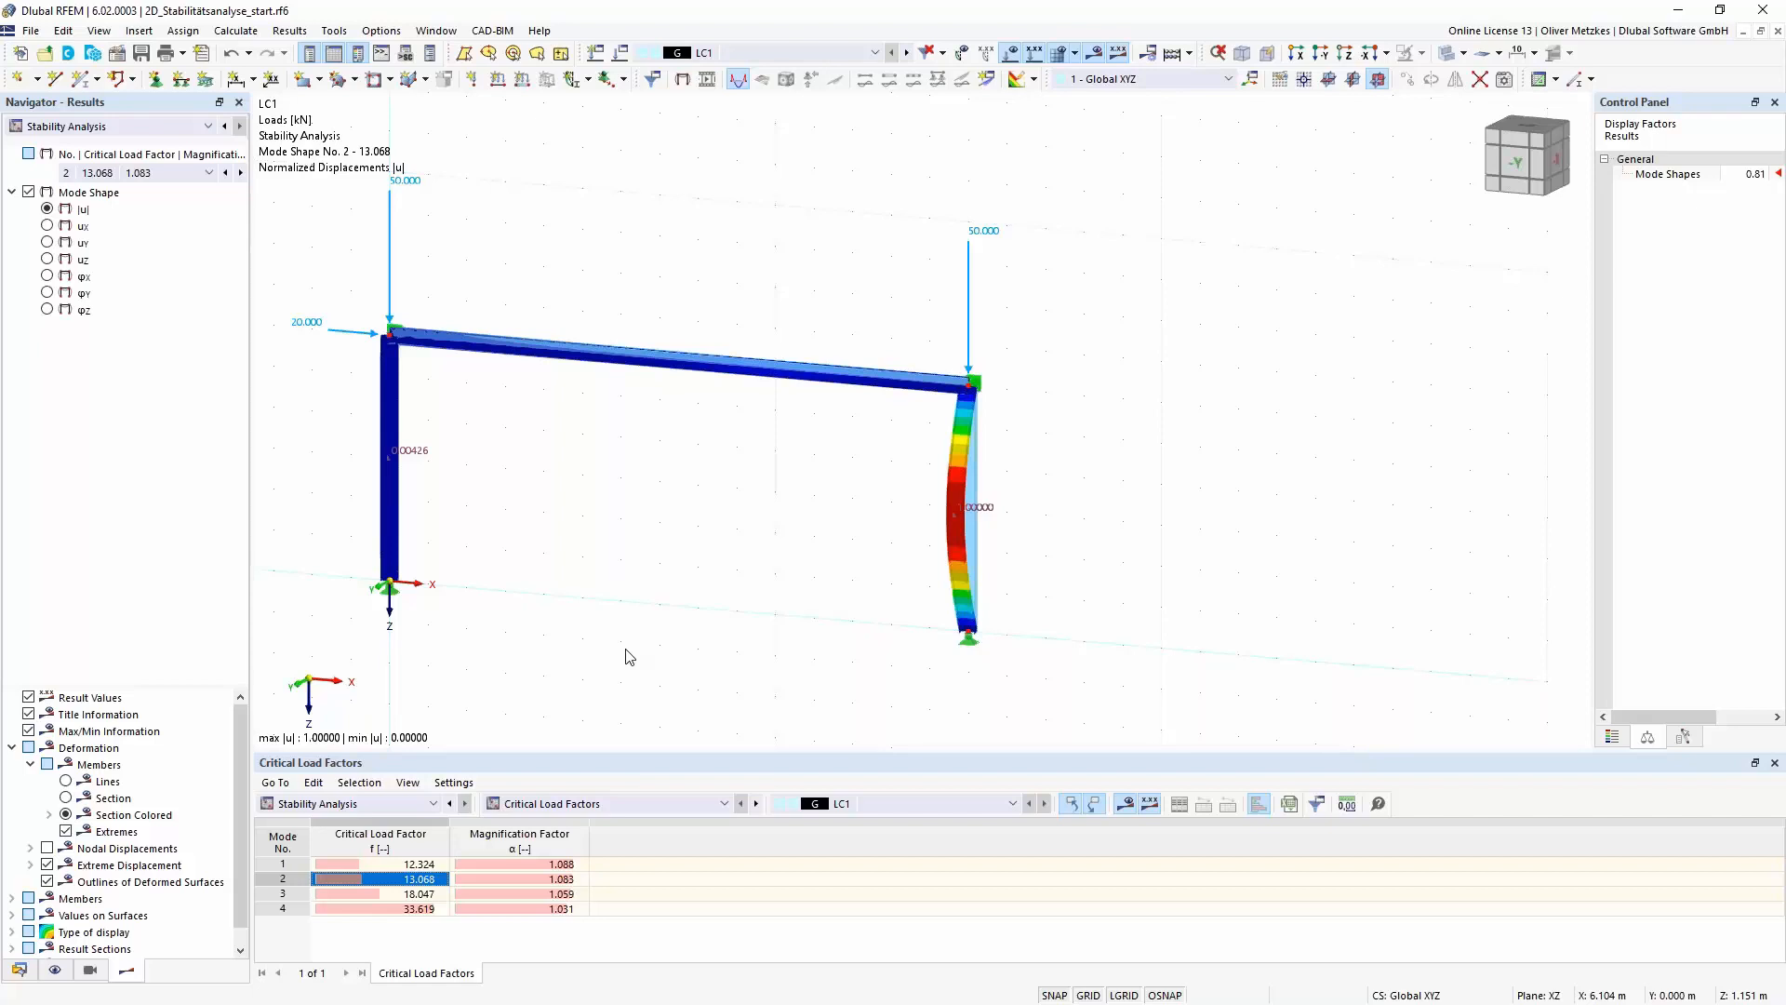
# - Show the stability results by member with the table Effective Lengths and Critical Loads by Member
pyautogui.click(648, 804)
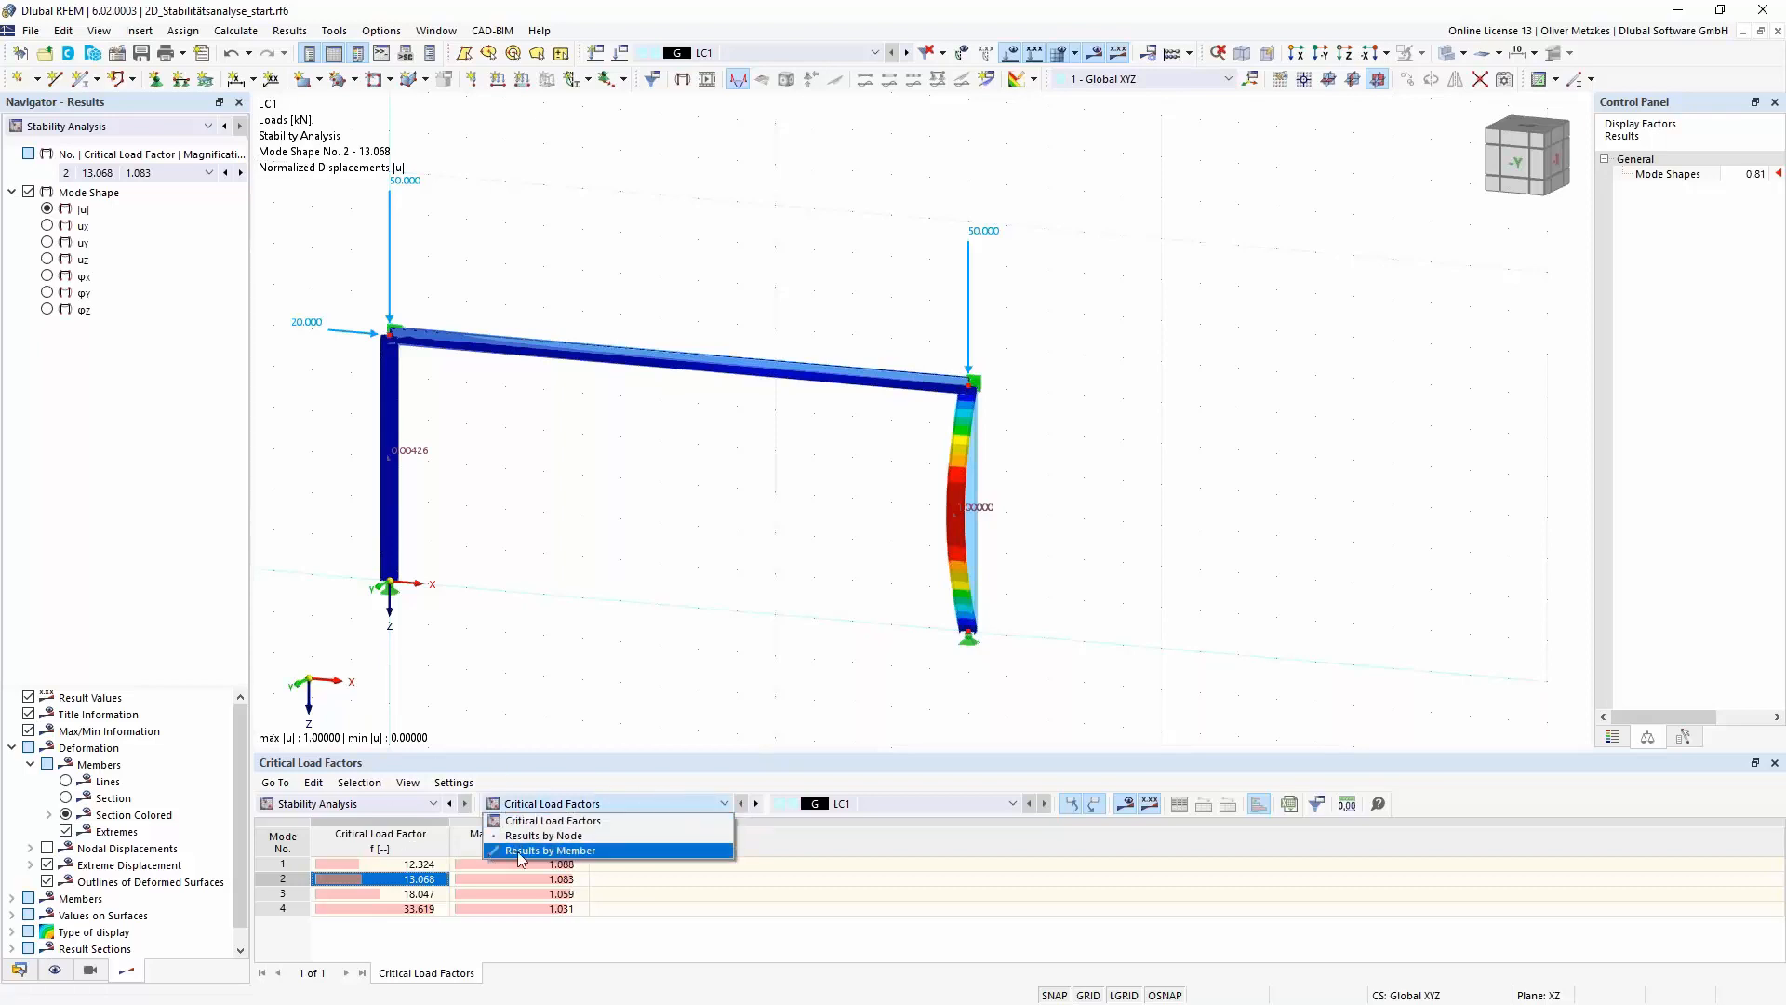
pyautogui.click(633, 850)
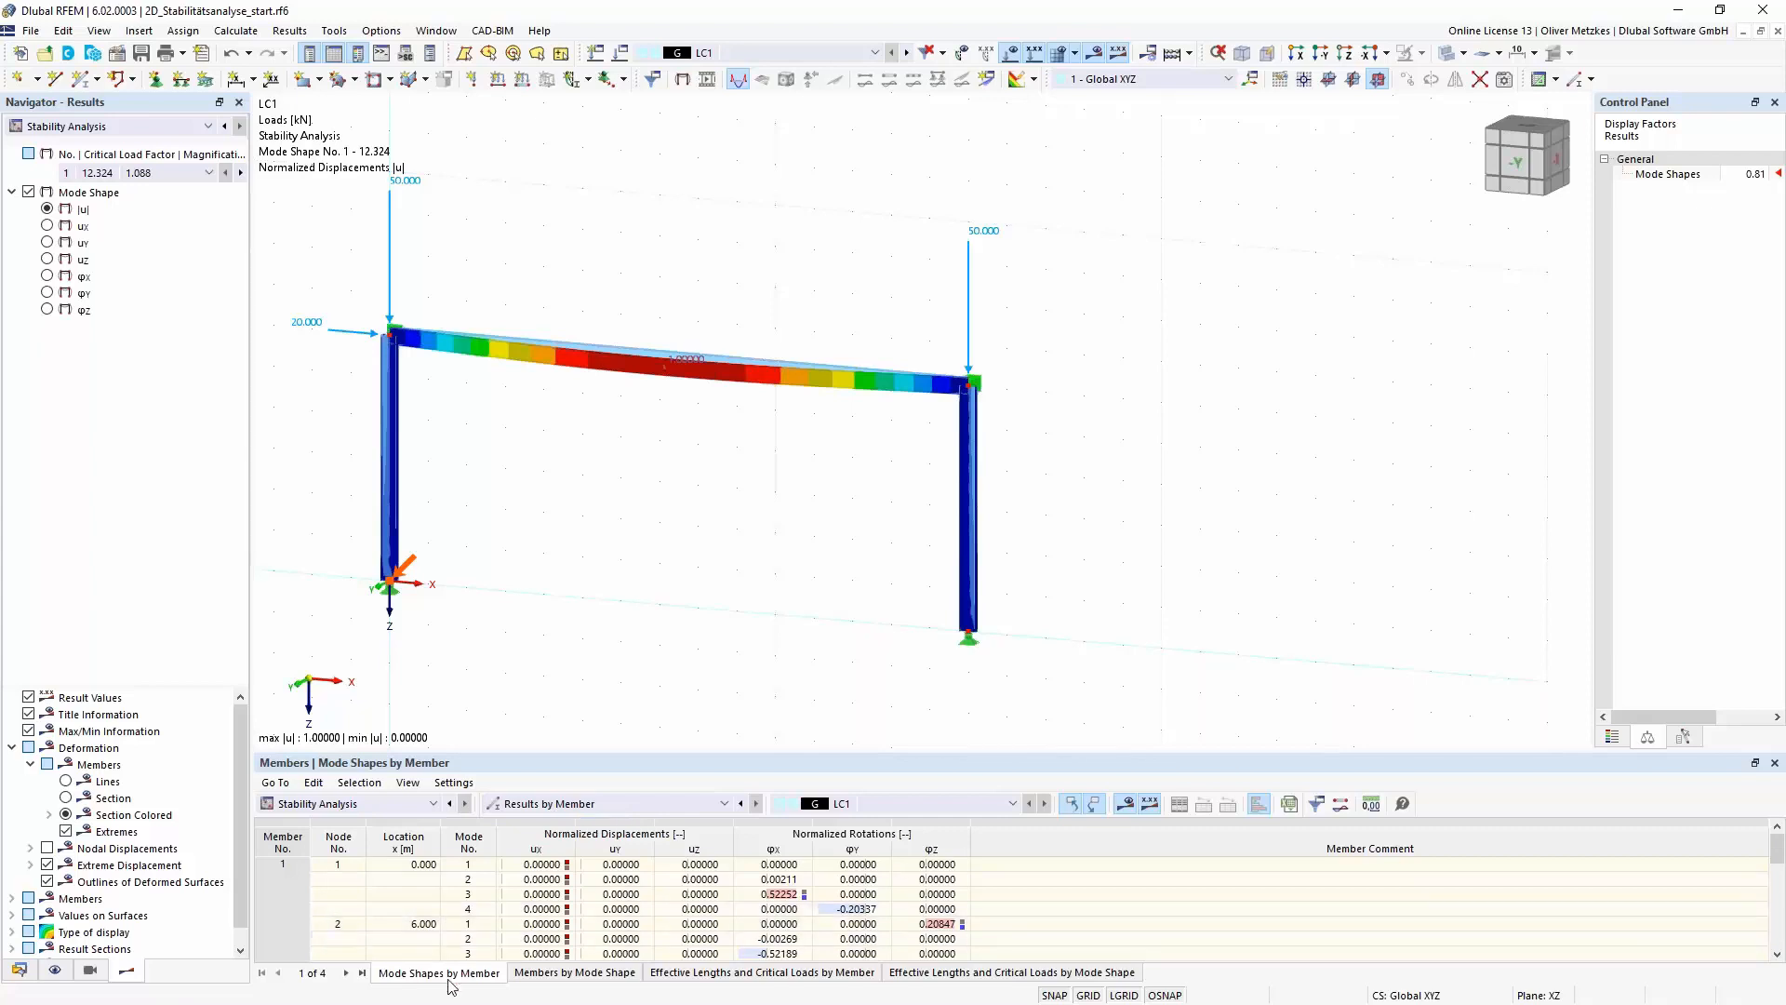
pyautogui.click(698, 977)
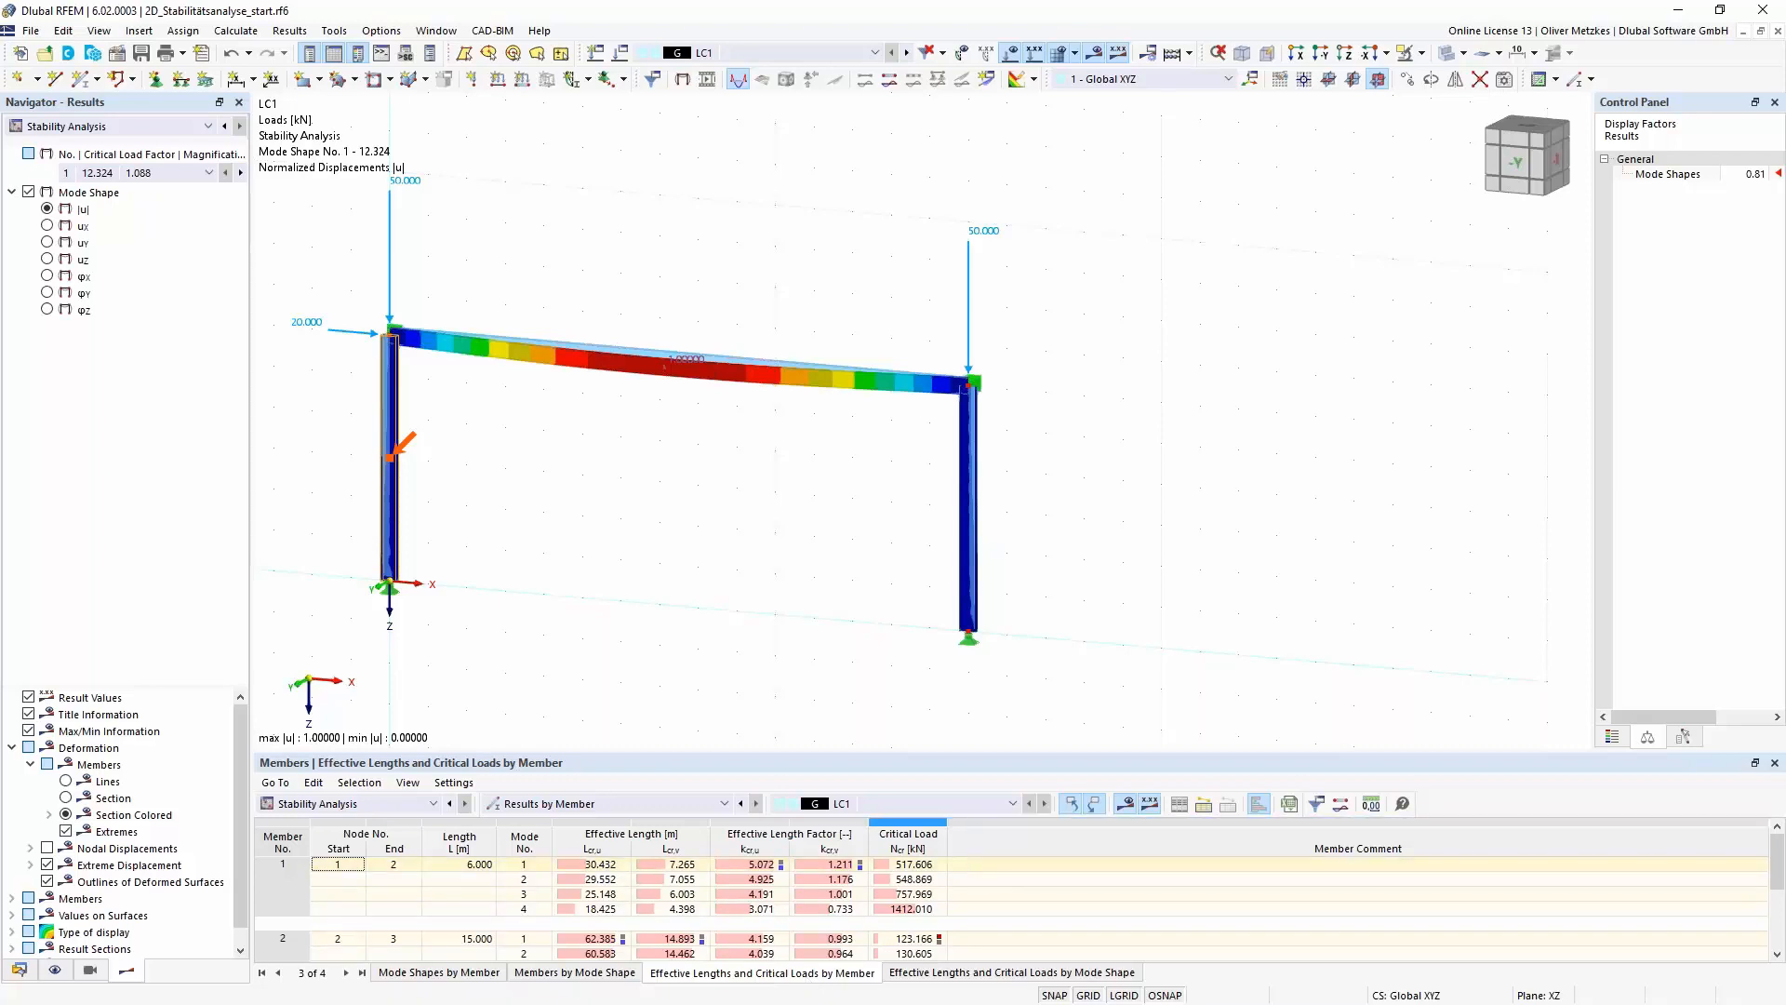
# - Examine the effective lengths and critical load of column member 3 for mode shape 2 and its buckled shape
pyautogui.click(975, 525)
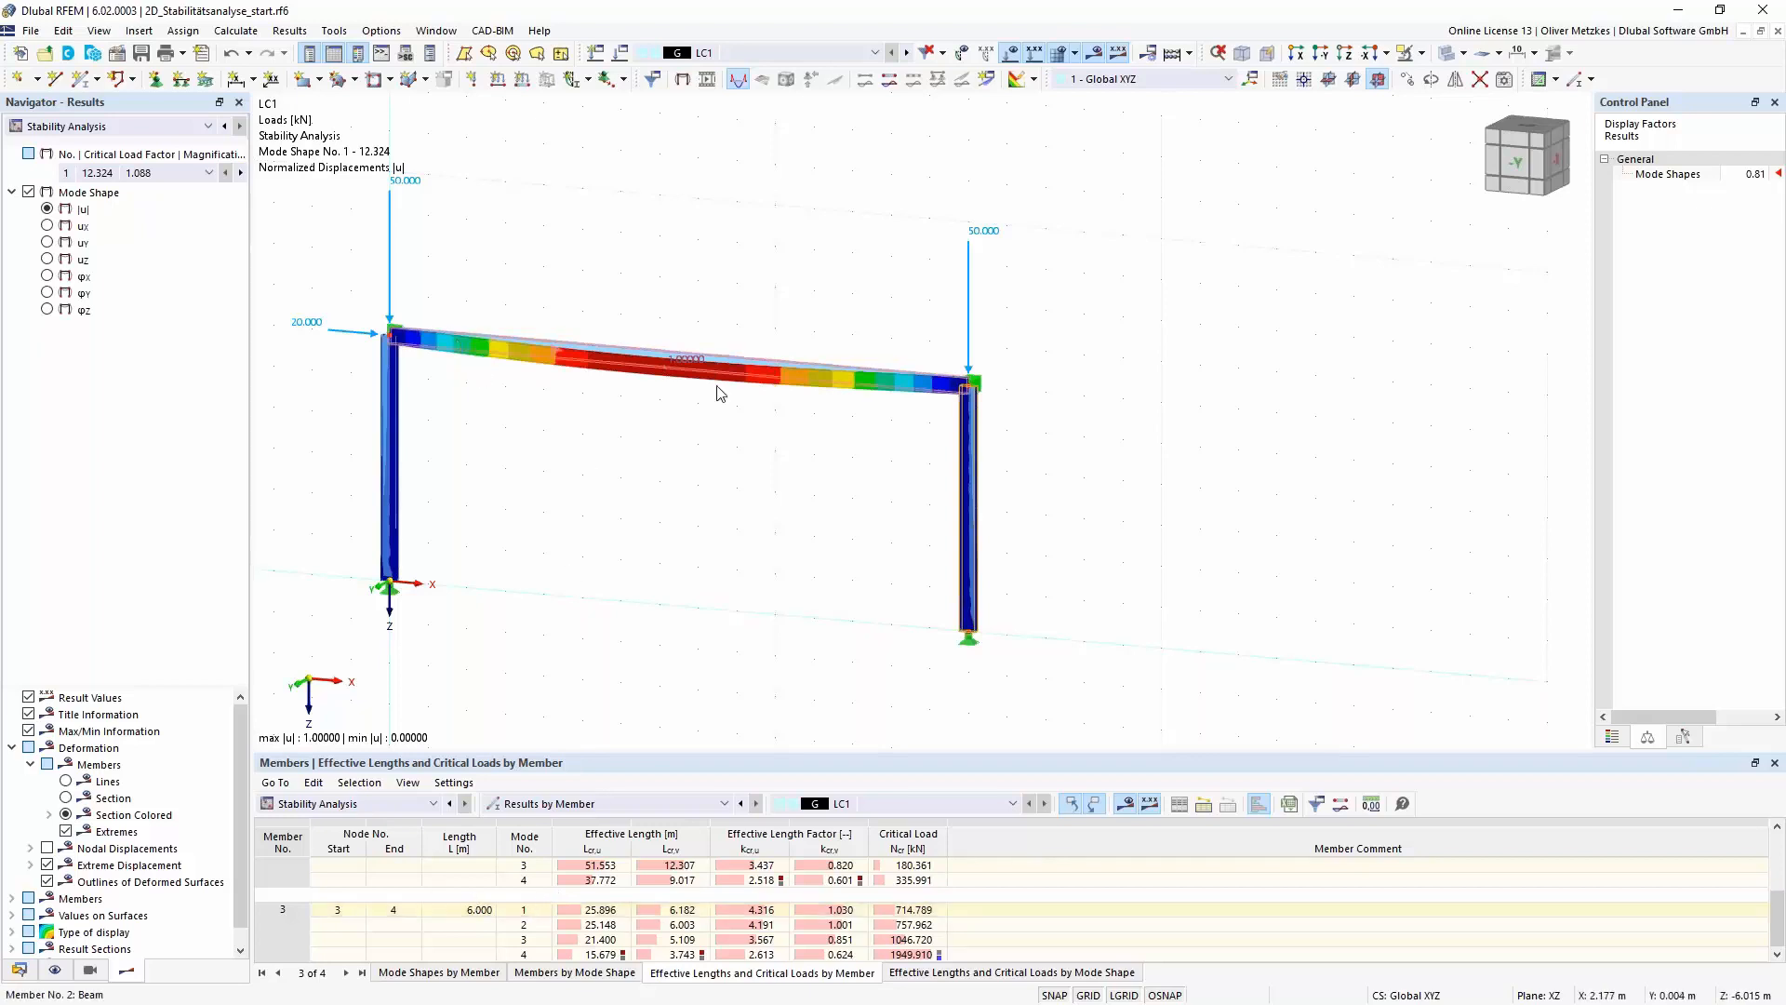
pyautogui.click(524, 927)
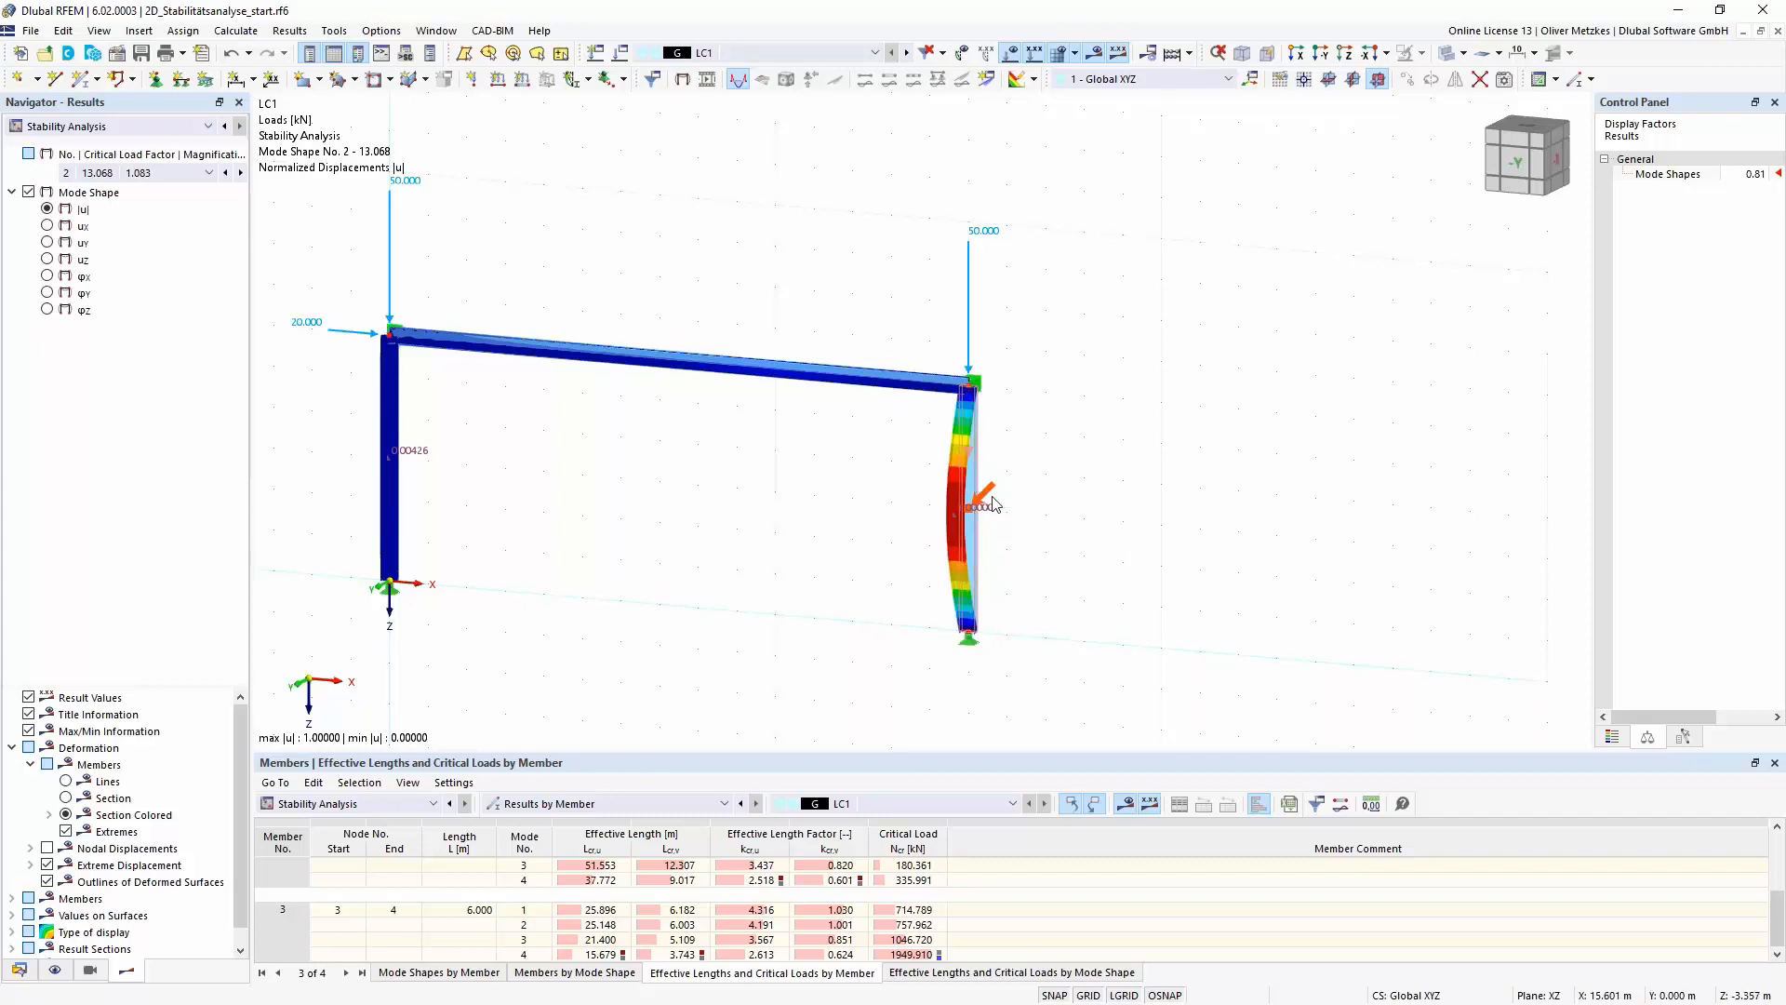
pyautogui.scroll(4, 996, 502)
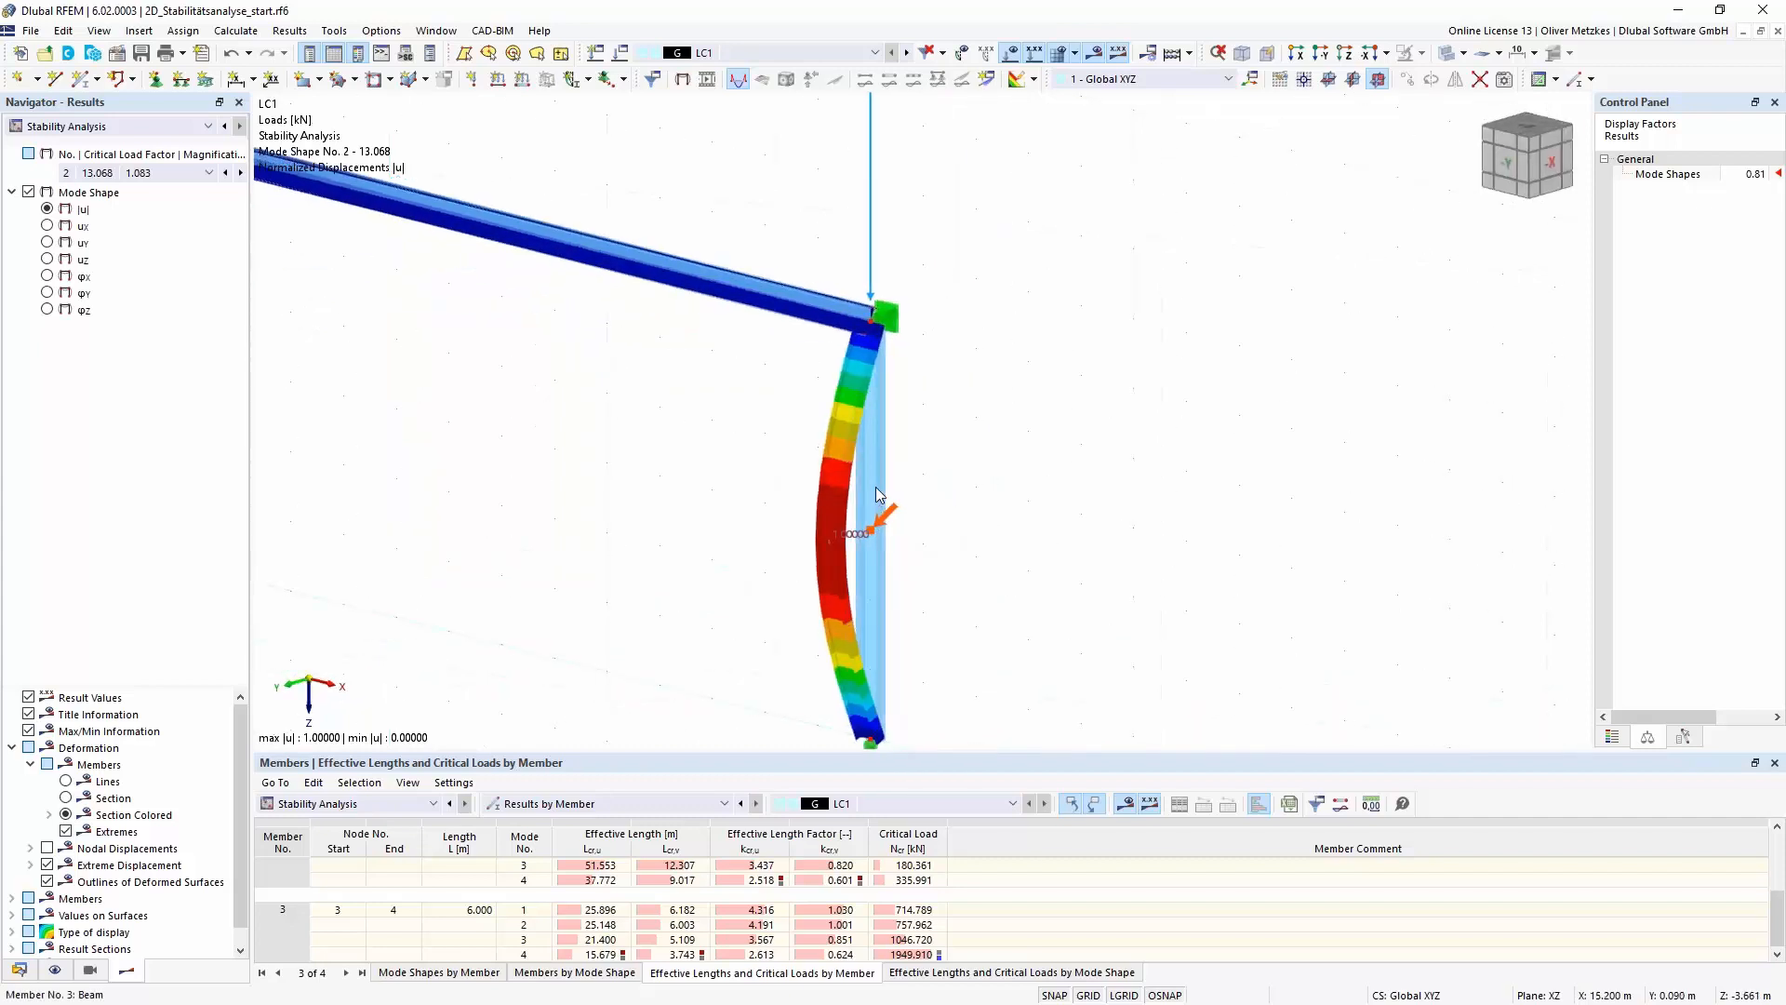
# - Display the local axis systems of the members and look closely at the axes of the buckled column
pyautogui.rightClick(876, 490)
pyautogui.moveTo(966, 551)
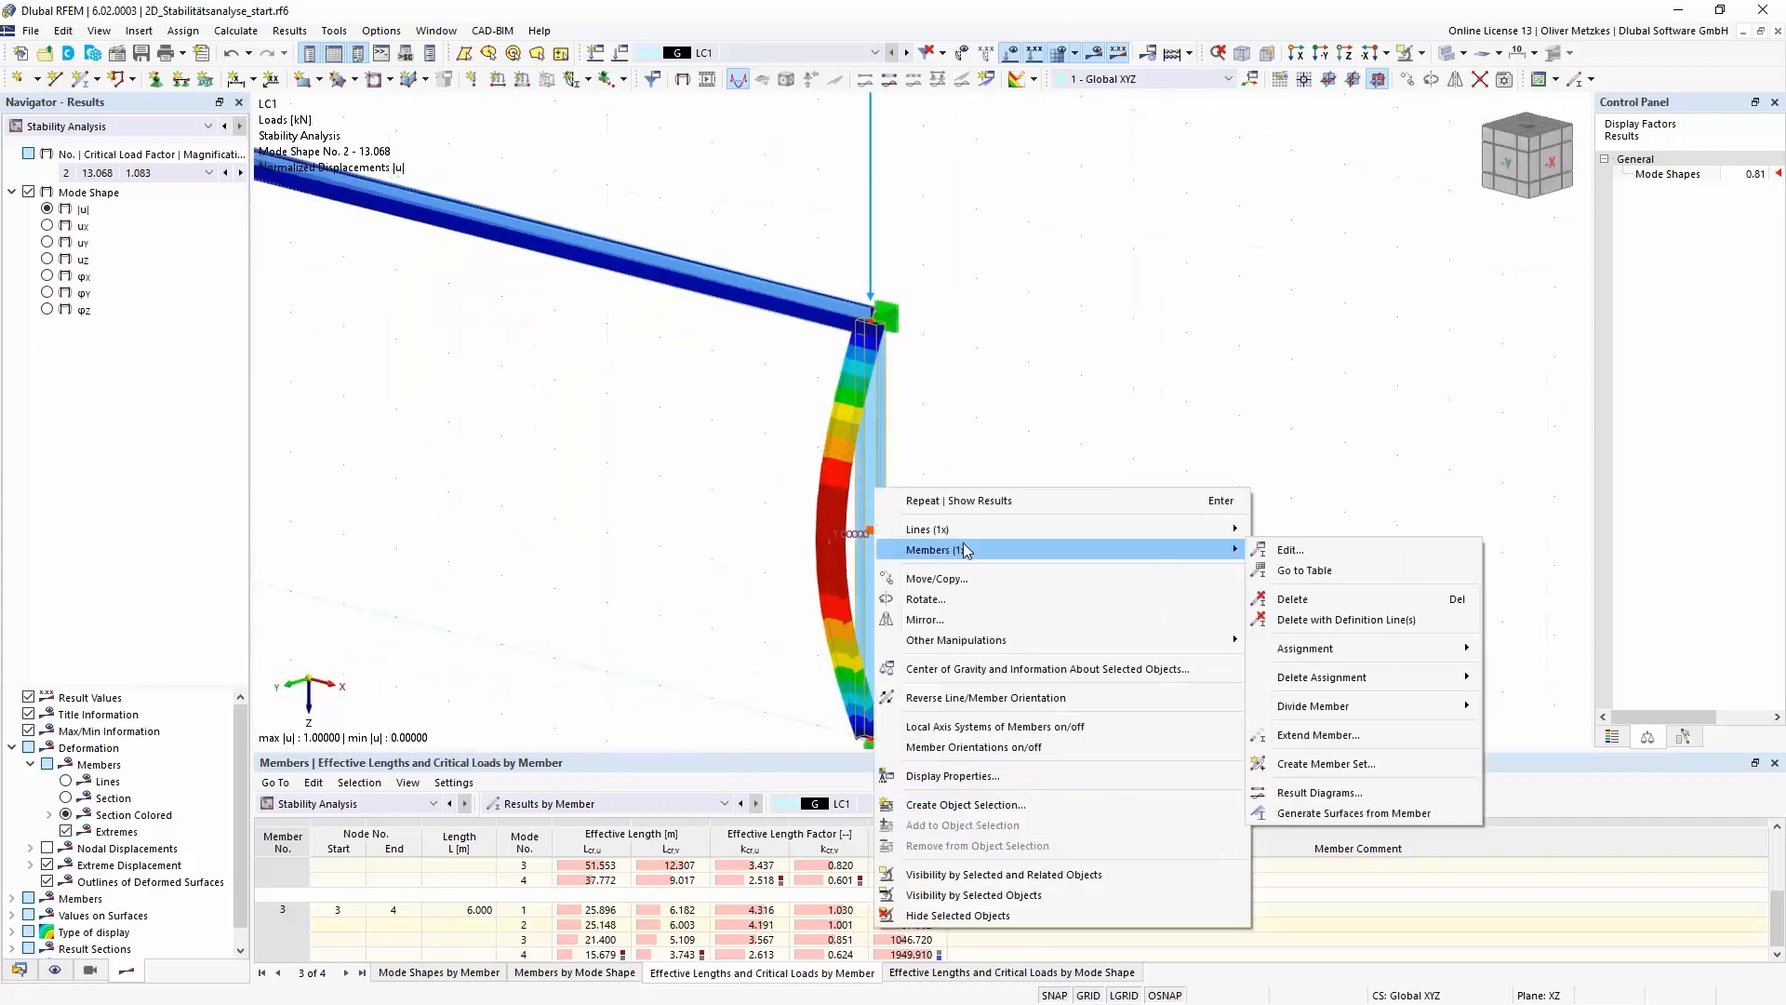
pyautogui.click(1058, 727)
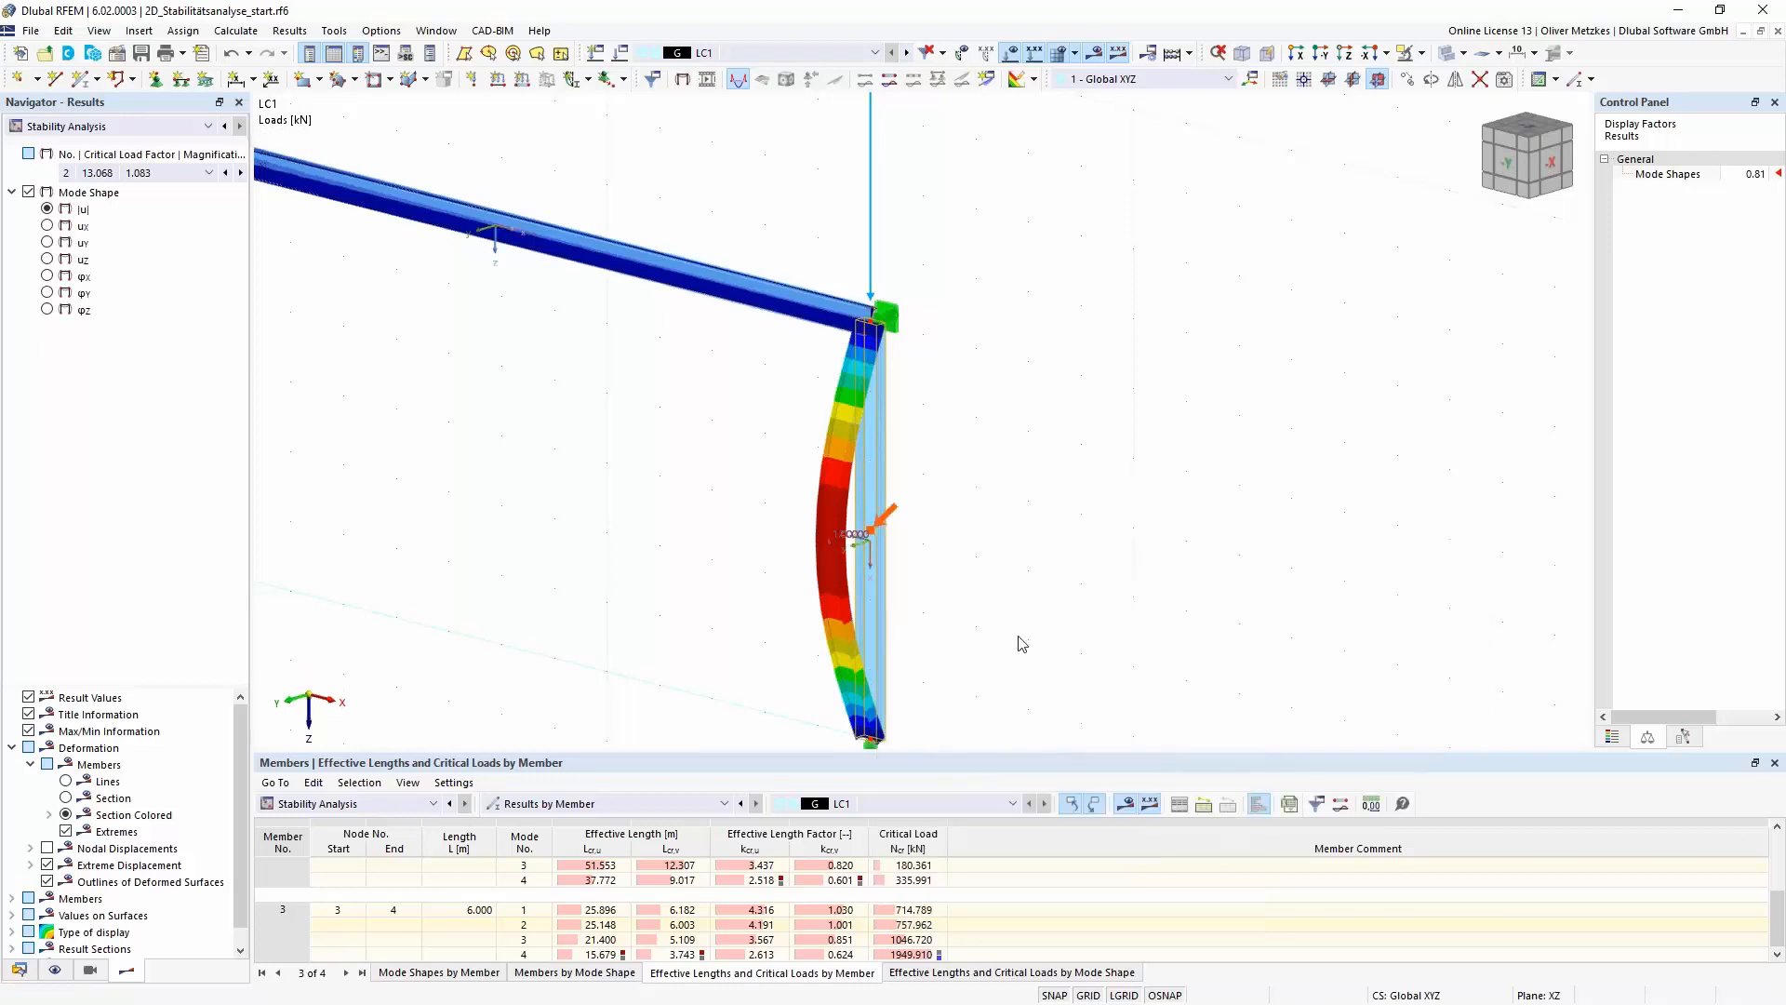
pyautogui.scroll(3, 930, 579)
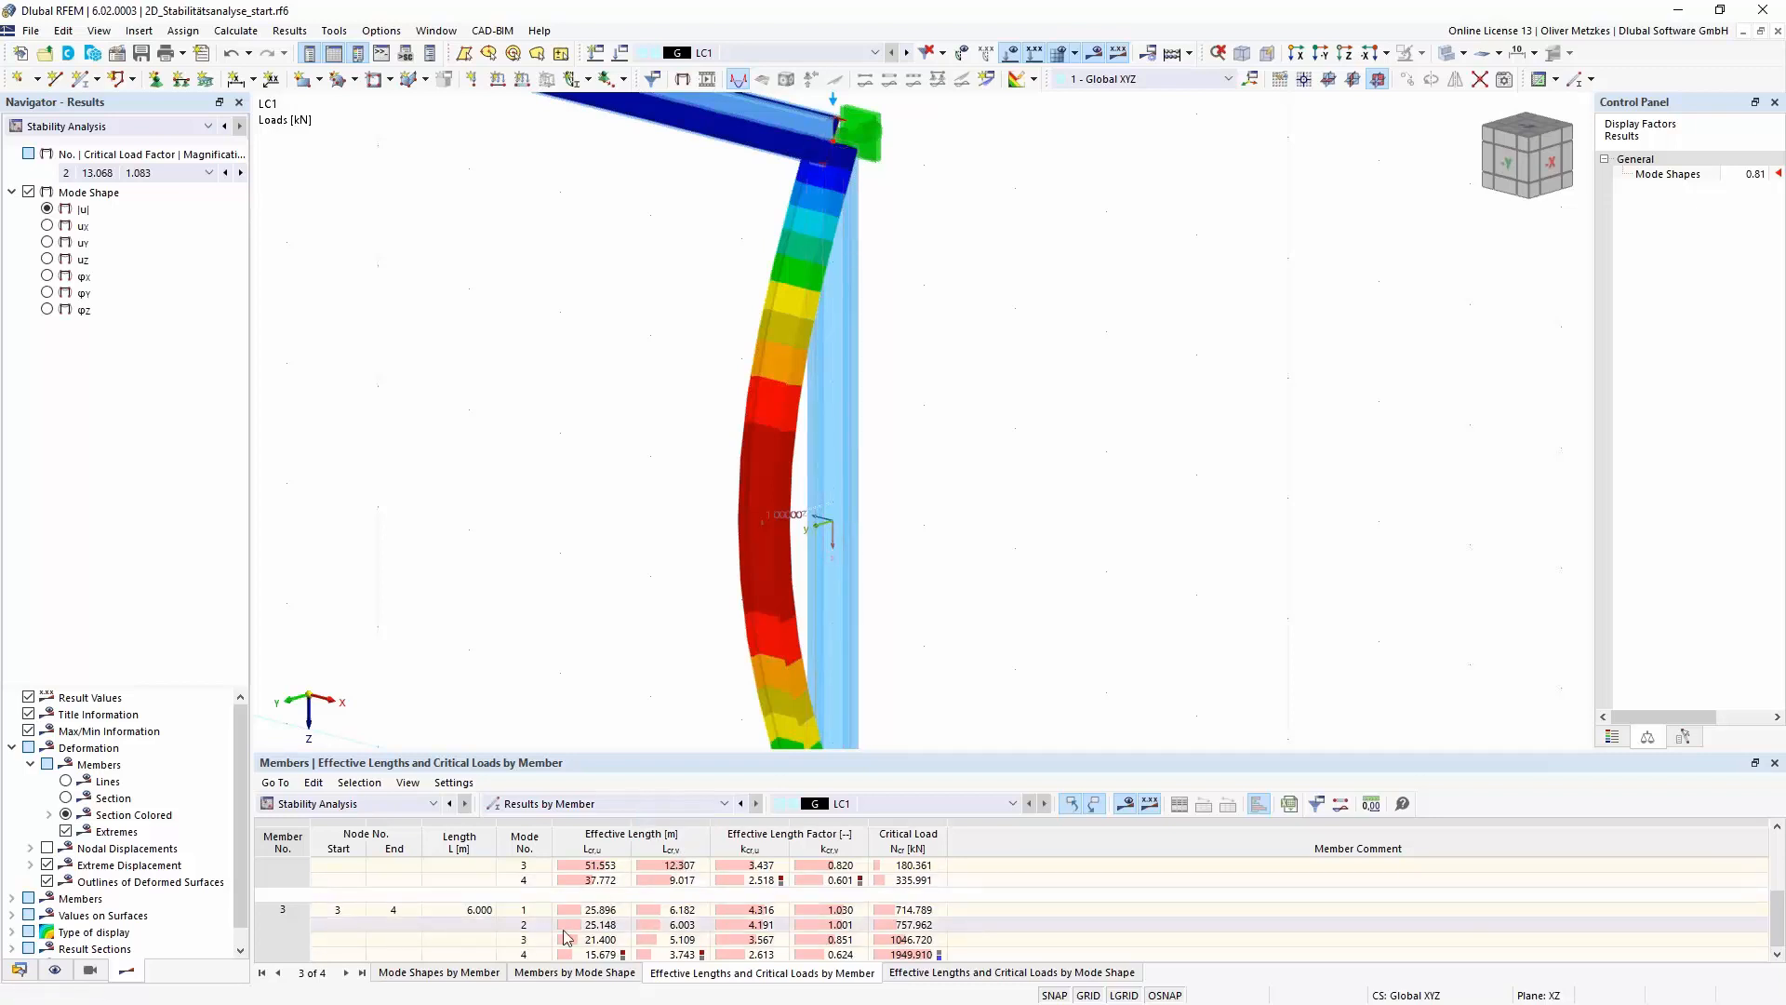
# - Check member 3's minor-axis effective length and effective length factor for mode 2 against its buckled shape
pyautogui.click(674, 925)
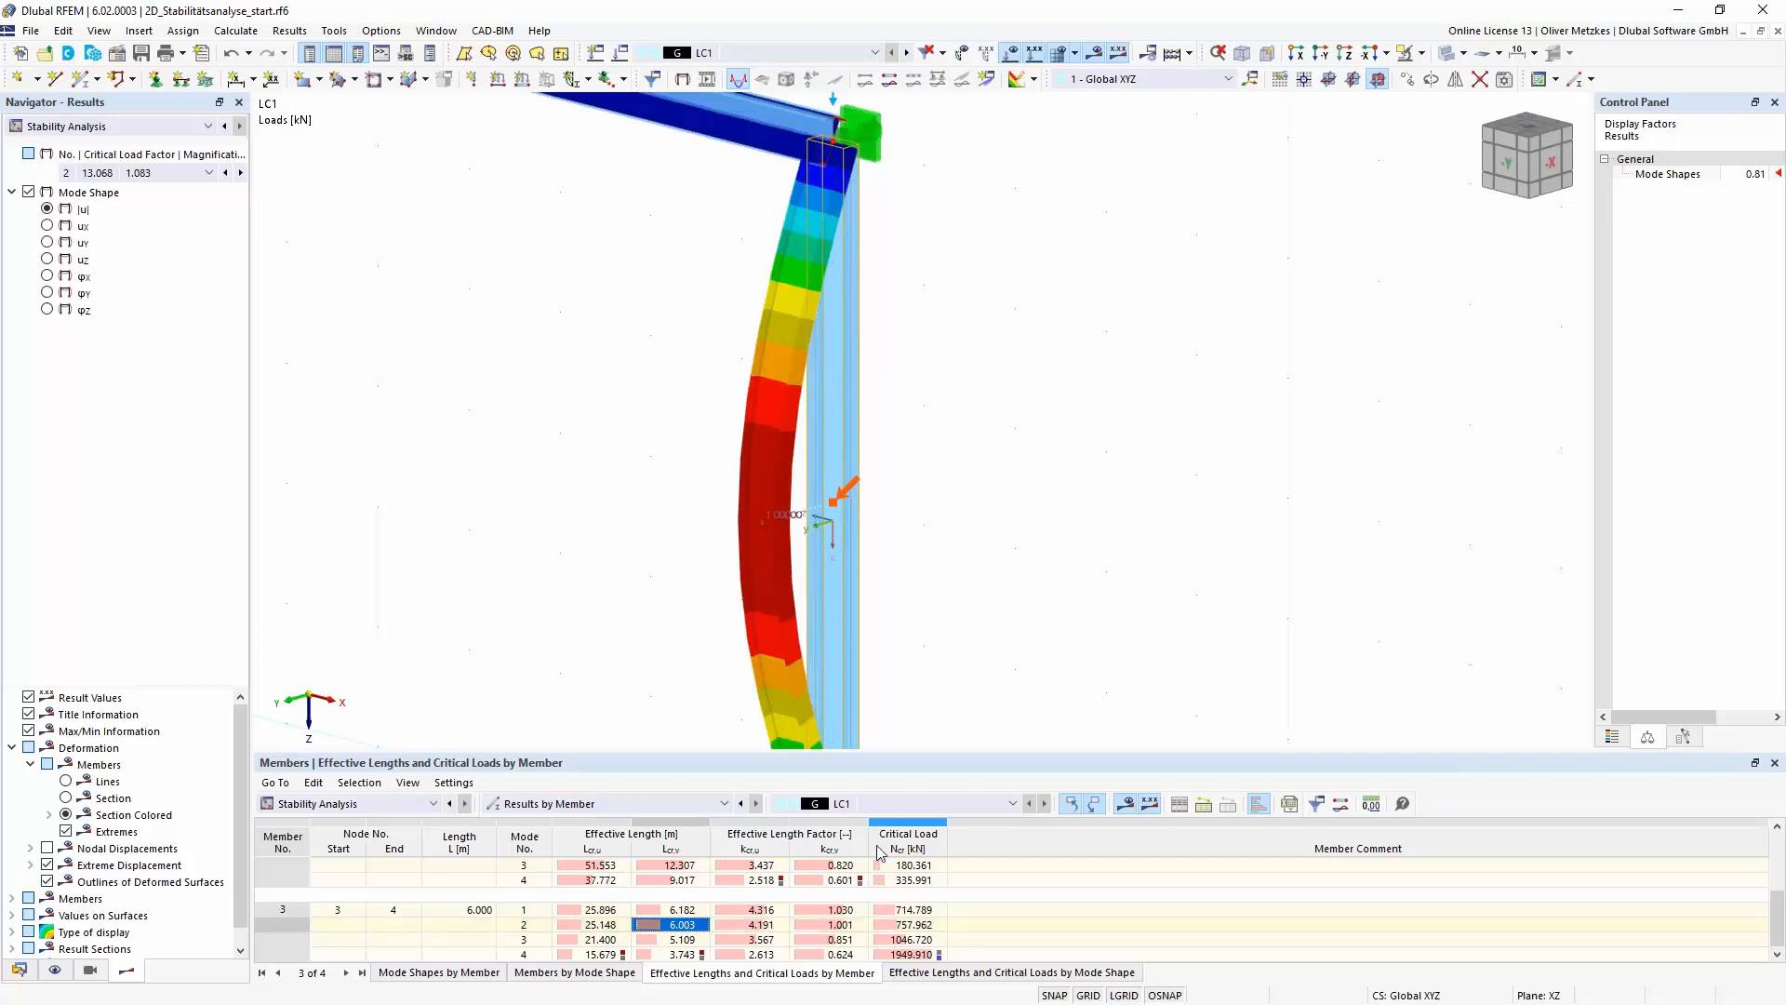
pyautogui.click(835, 925)
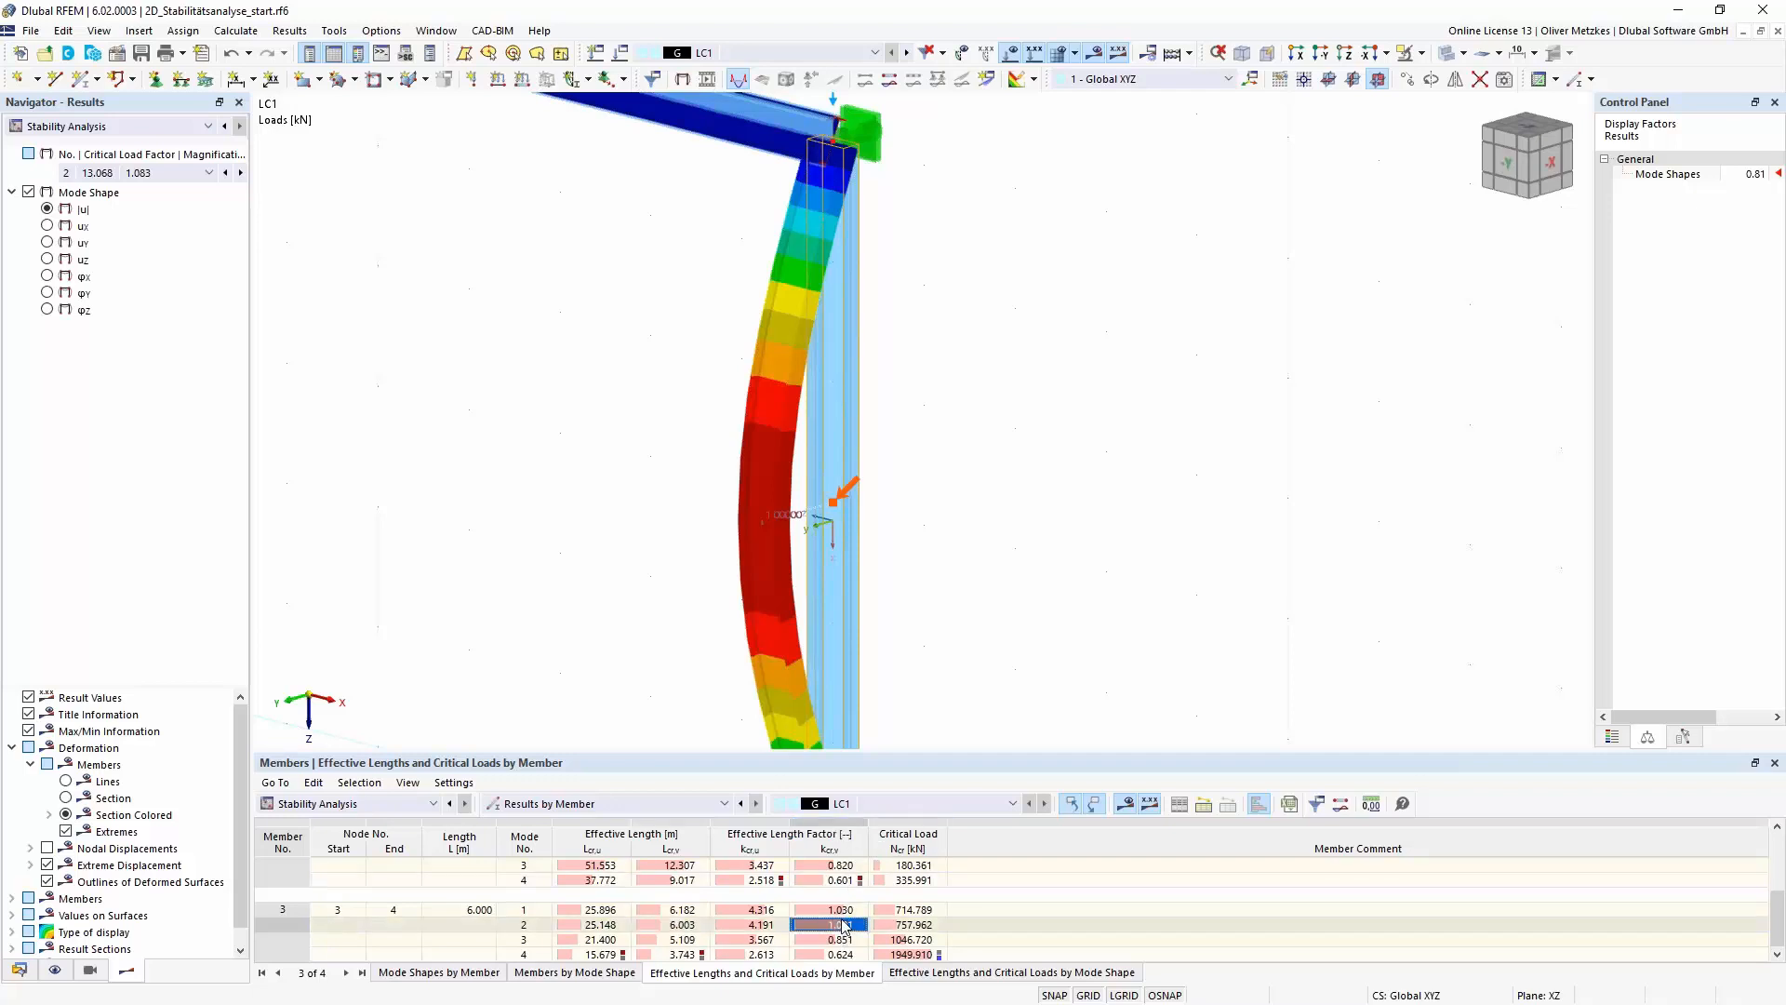
pyautogui.scroll(-5, 1023, 503)
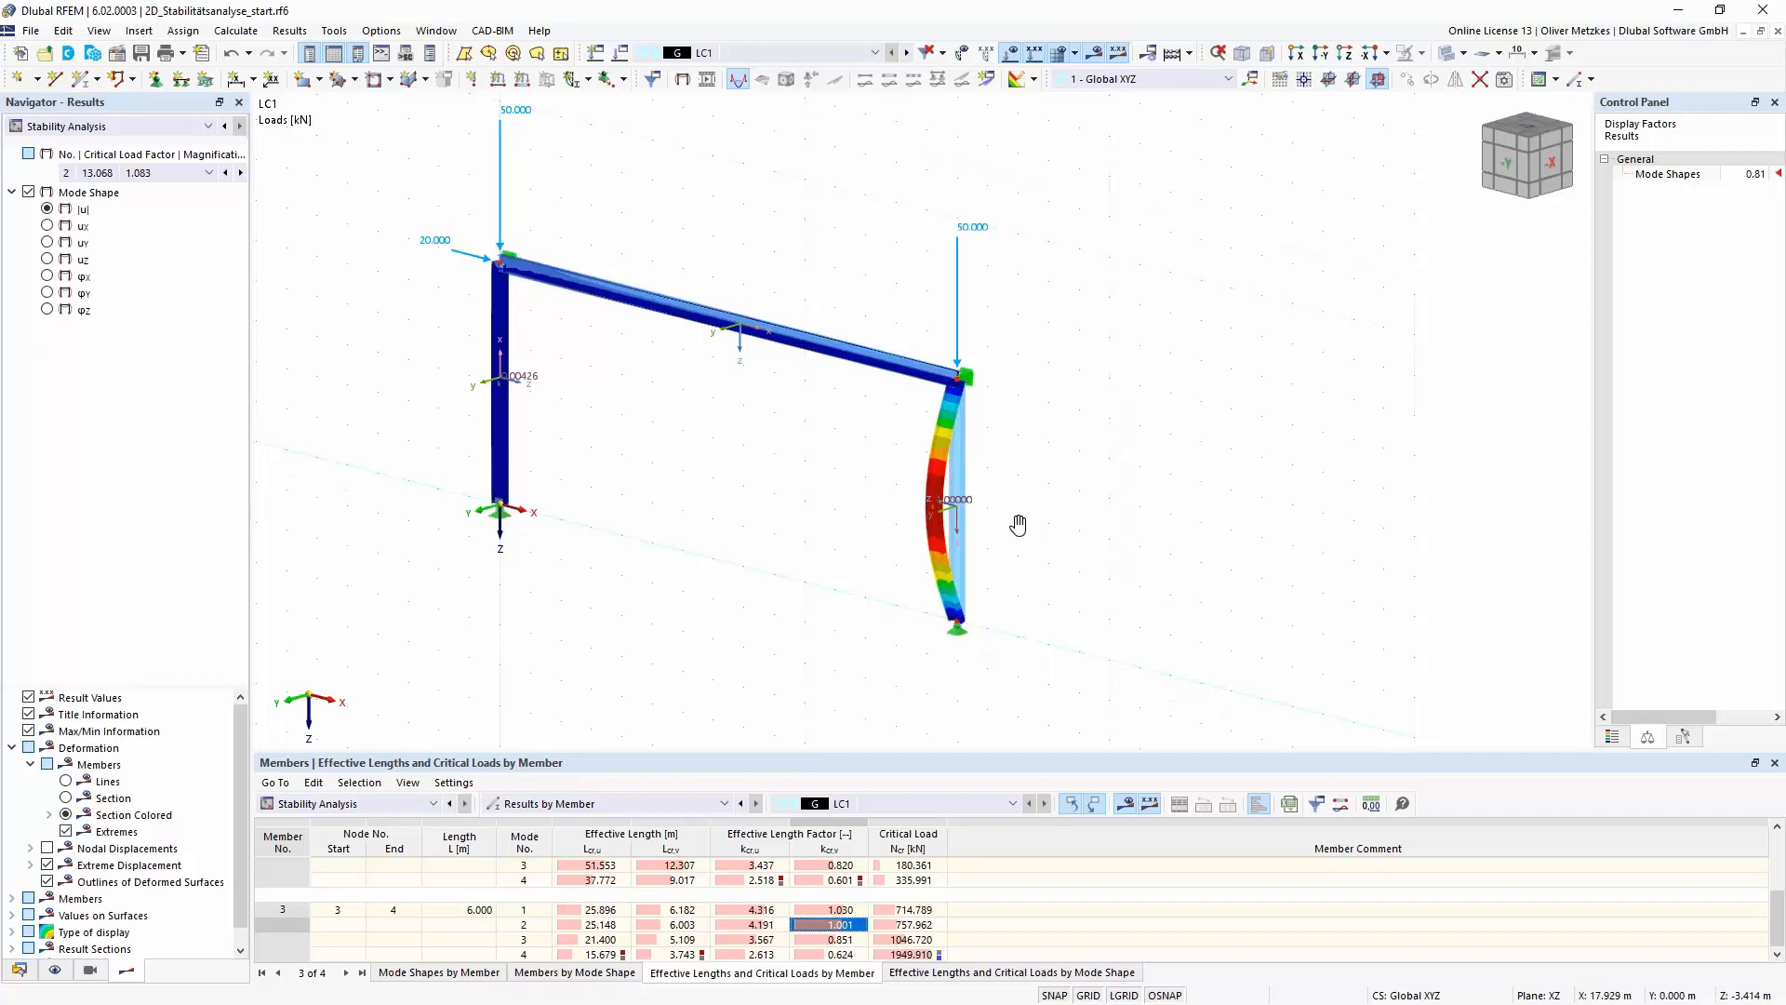
pyautogui.keyDown('ctrl'); pyautogui.moveTo(1019, 524); pyautogui.dragTo(995, 523, button='middle'); pyautogui.keyUp('ctrl')
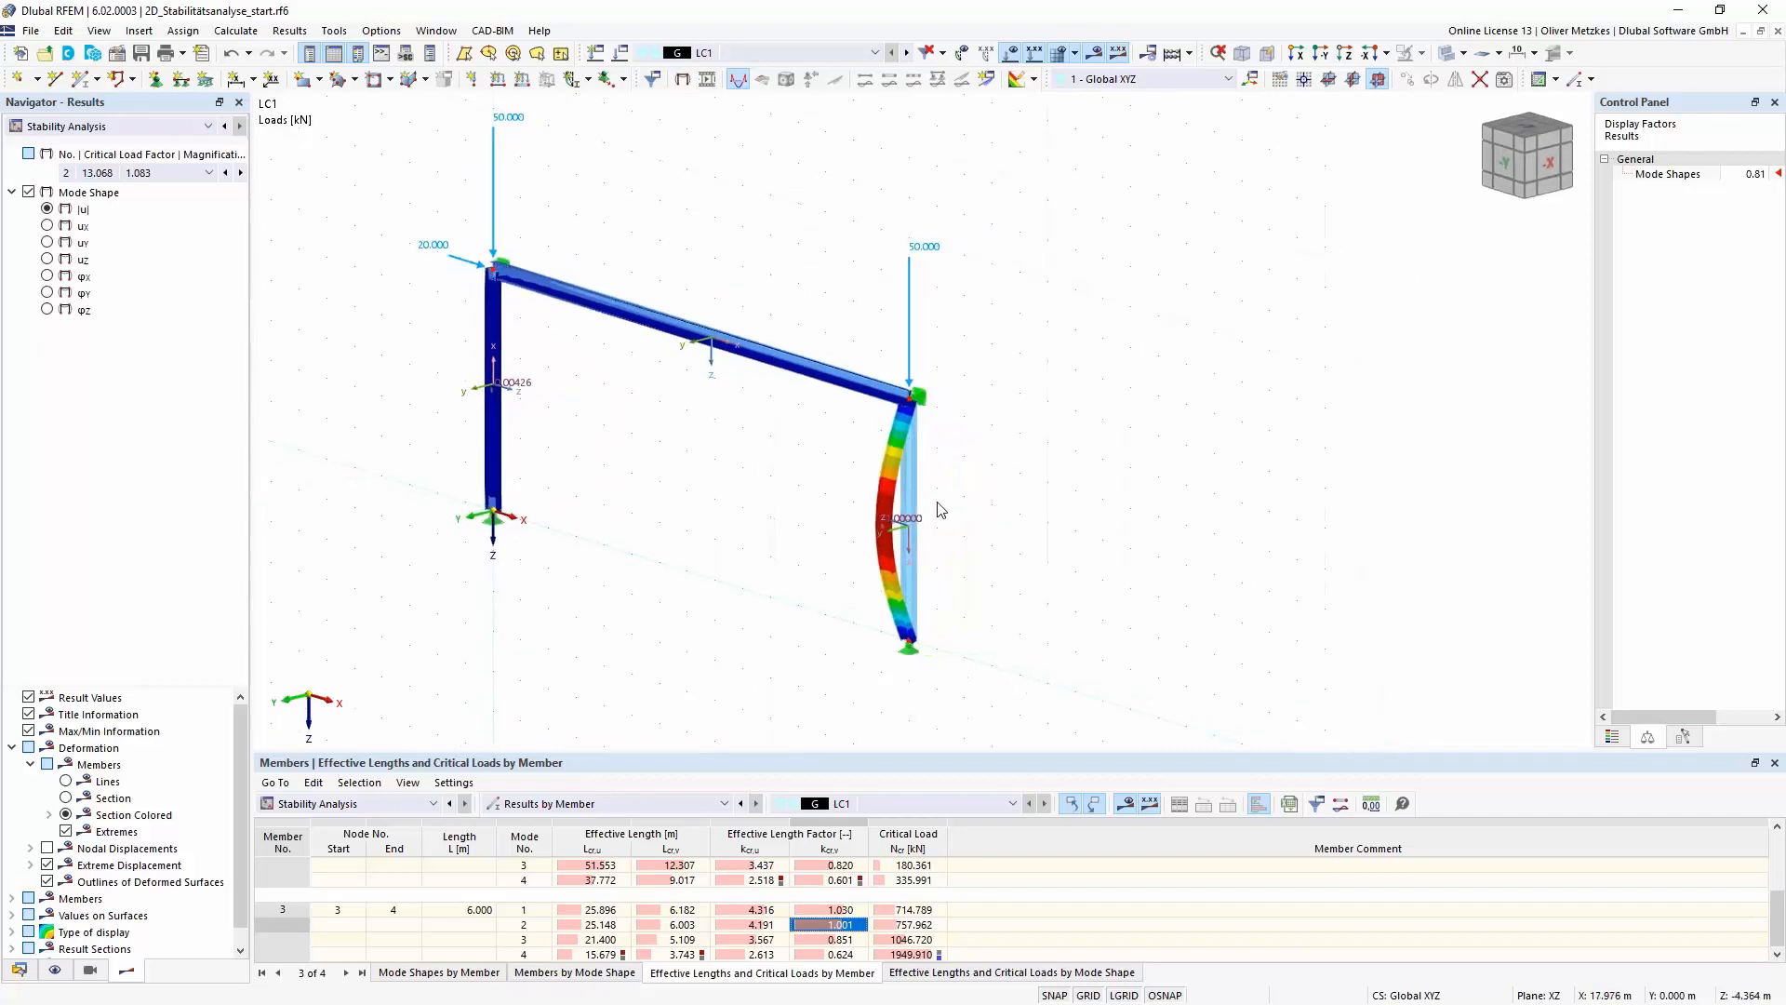
pyautogui.scroll(5, 937, 510)
pyautogui.scroll(-3, 907, 367)
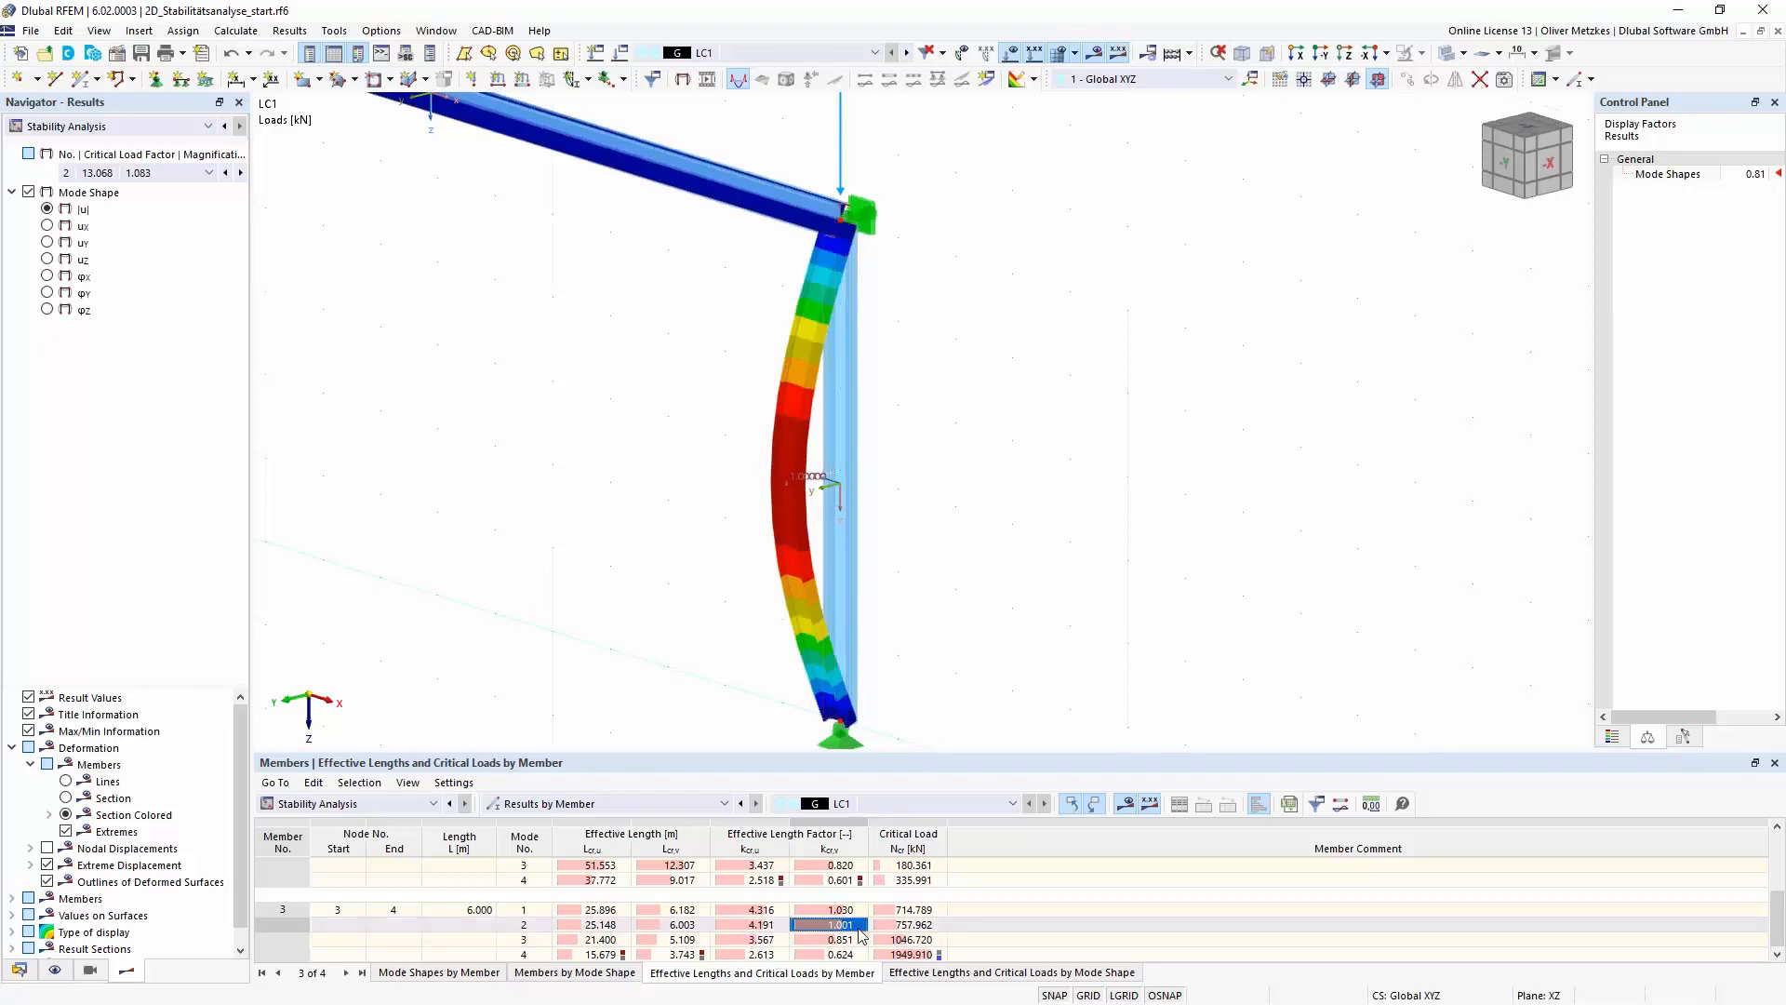
# - Show mode shape 4 of the frame and examine member 3's major-axis effective length and effective length factor for it
pyautogui.click(527, 955)
pyautogui.scroll(-3, 588, 620)
pyautogui.moveTo(587, 626); pyautogui.dragTo(816, 591, button='middle')
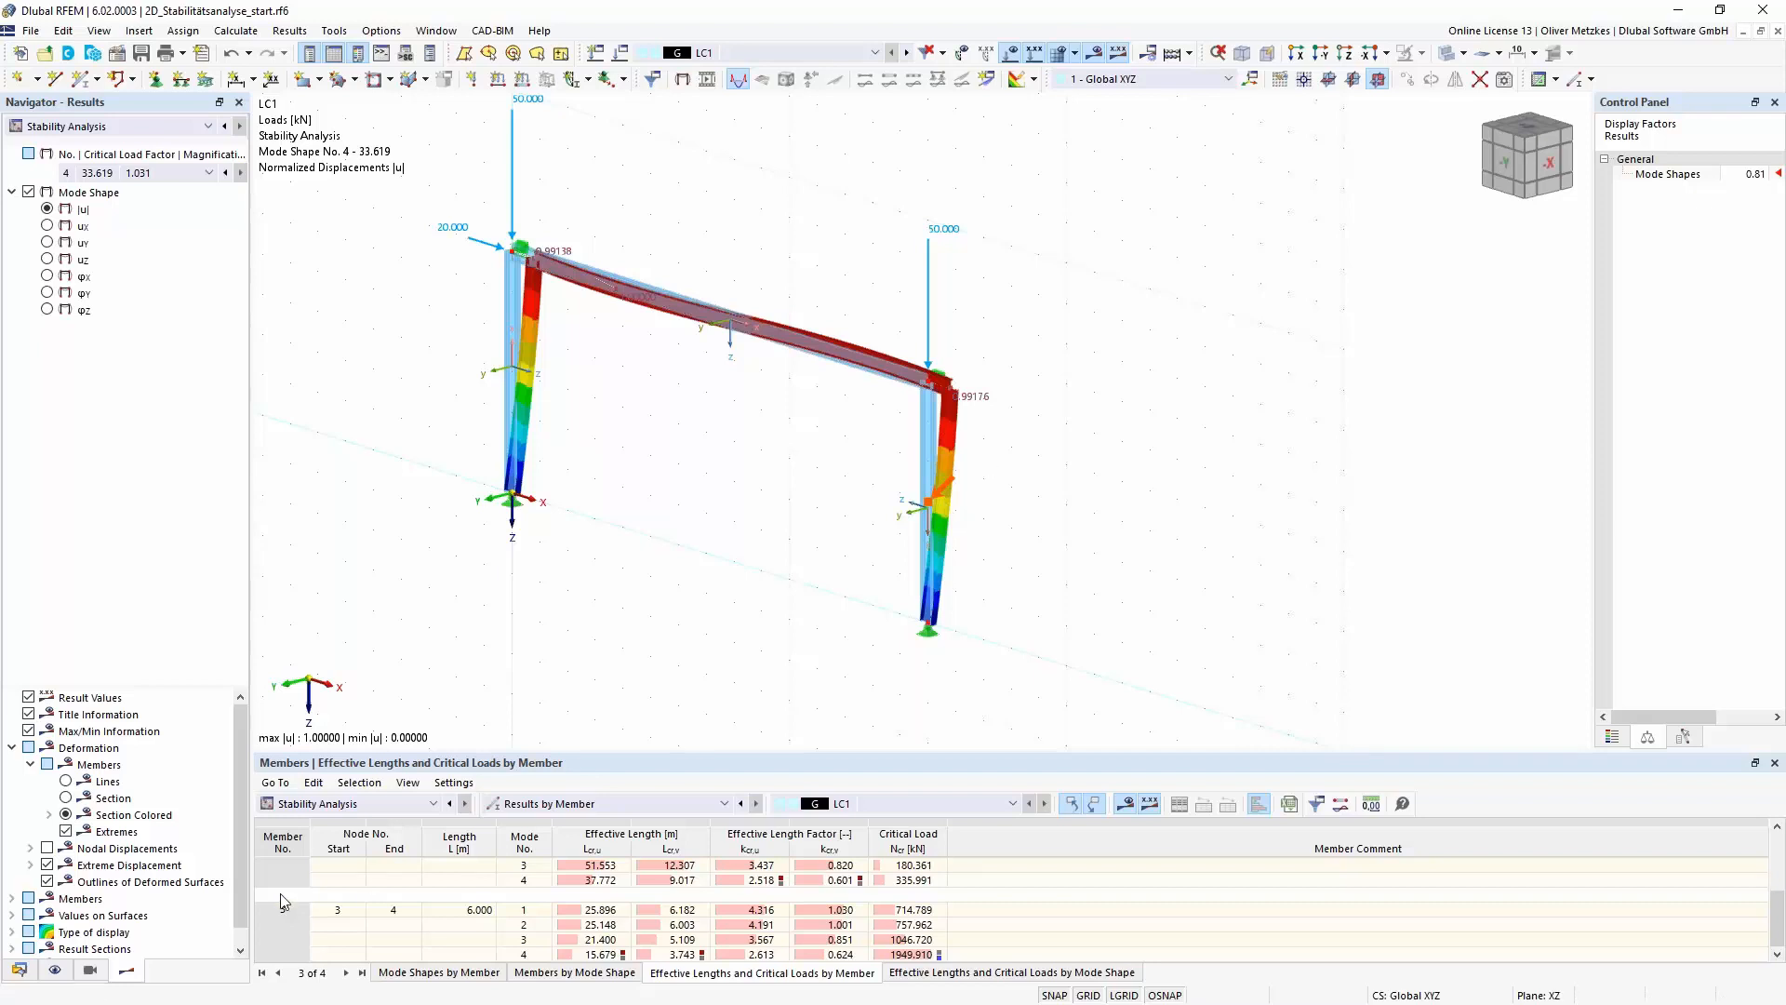
pyautogui.click(524, 953)
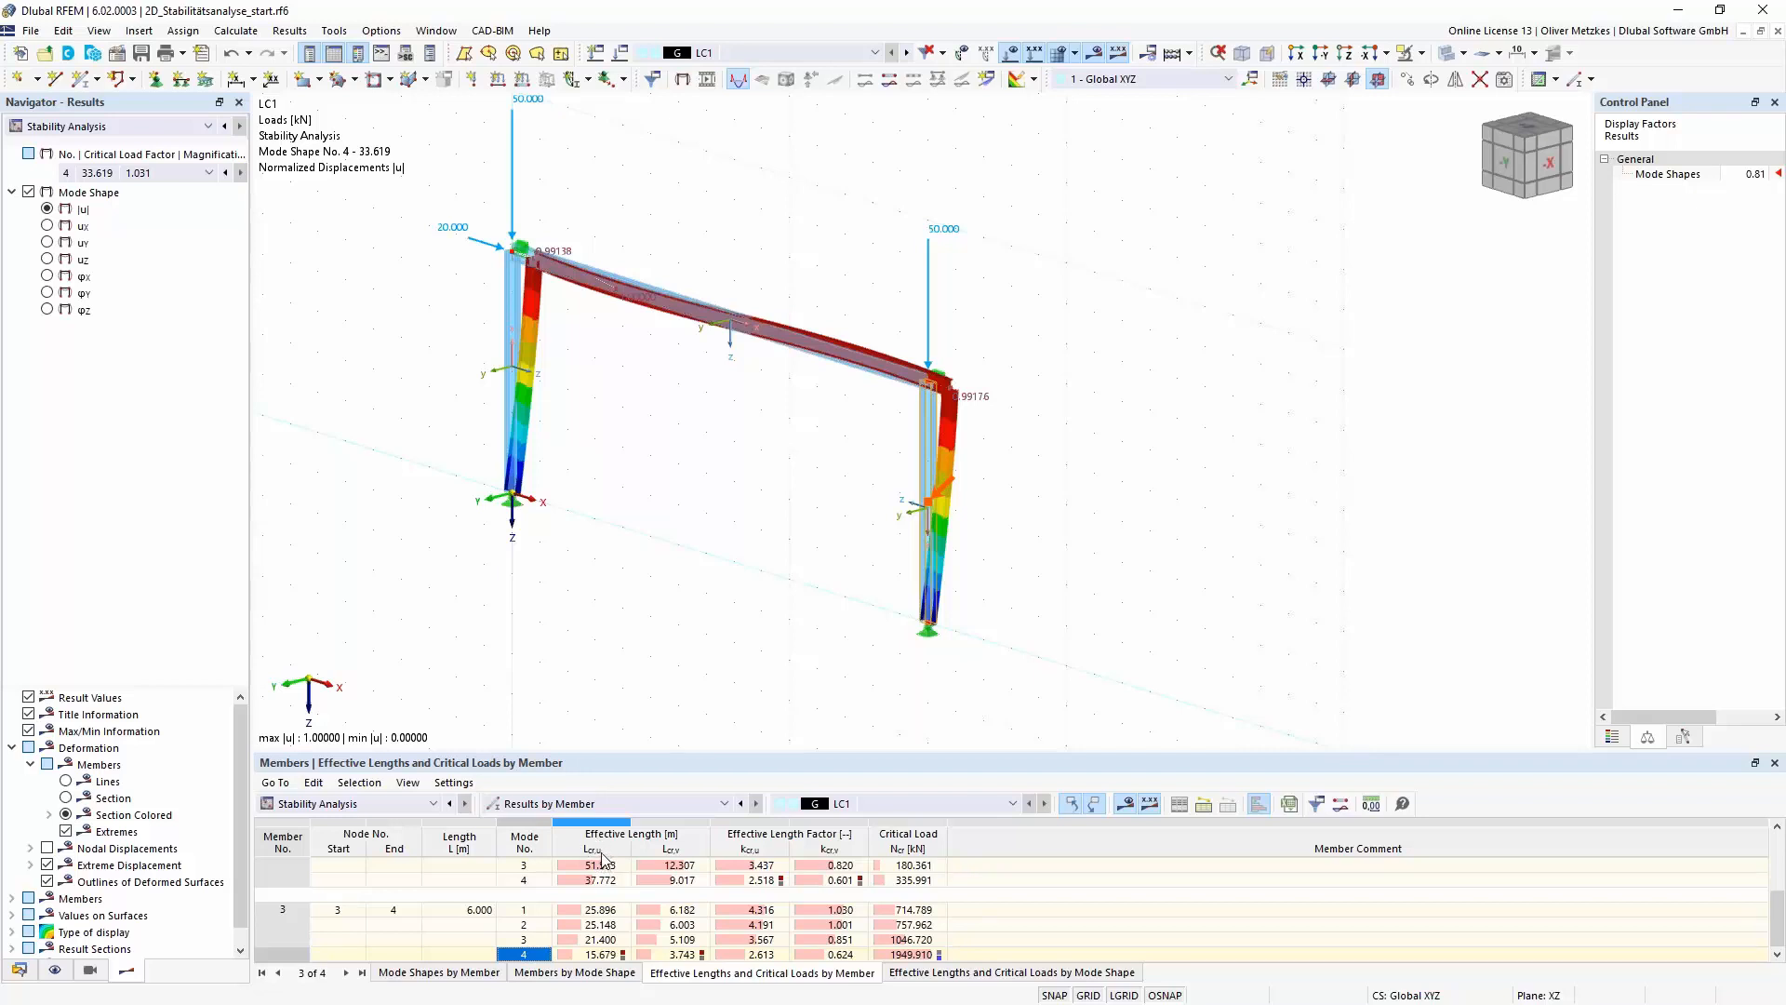
pyautogui.click(604, 954)
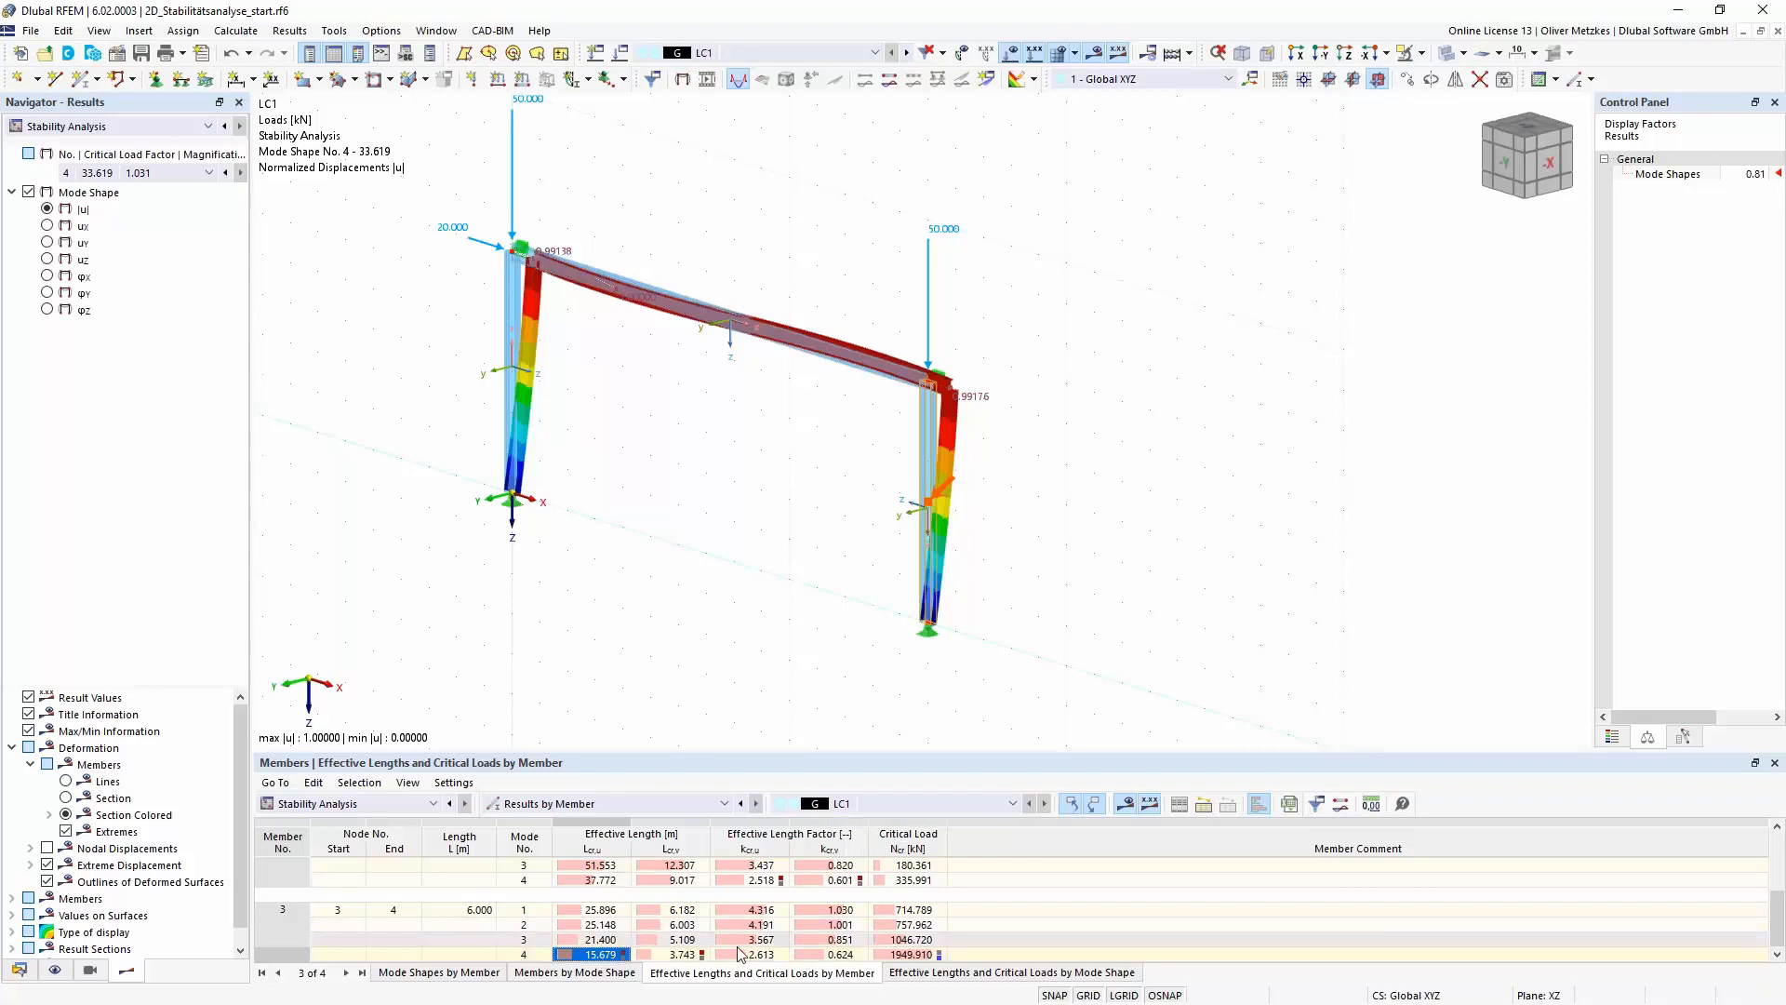
pyautogui.click(774, 955)
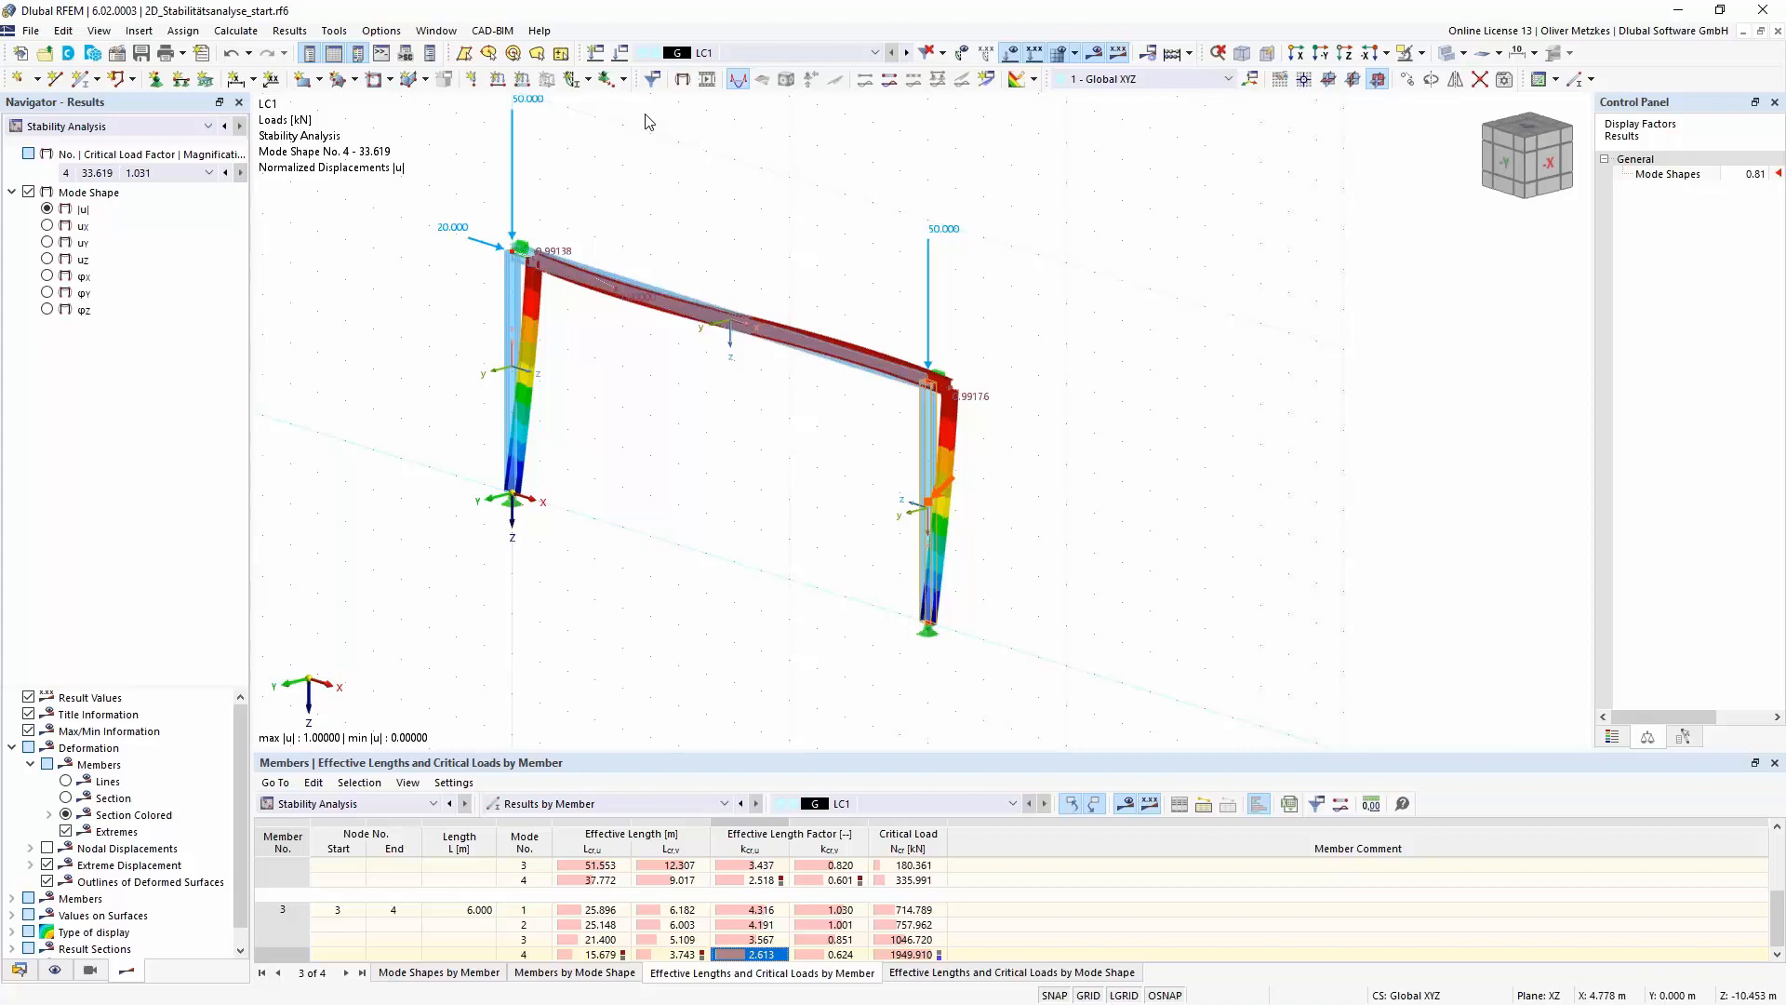
# - Switch to the open model Steel Hall_webinar_start.rf6 with the whole 3D hall in view
pyautogui.click(451, 36)
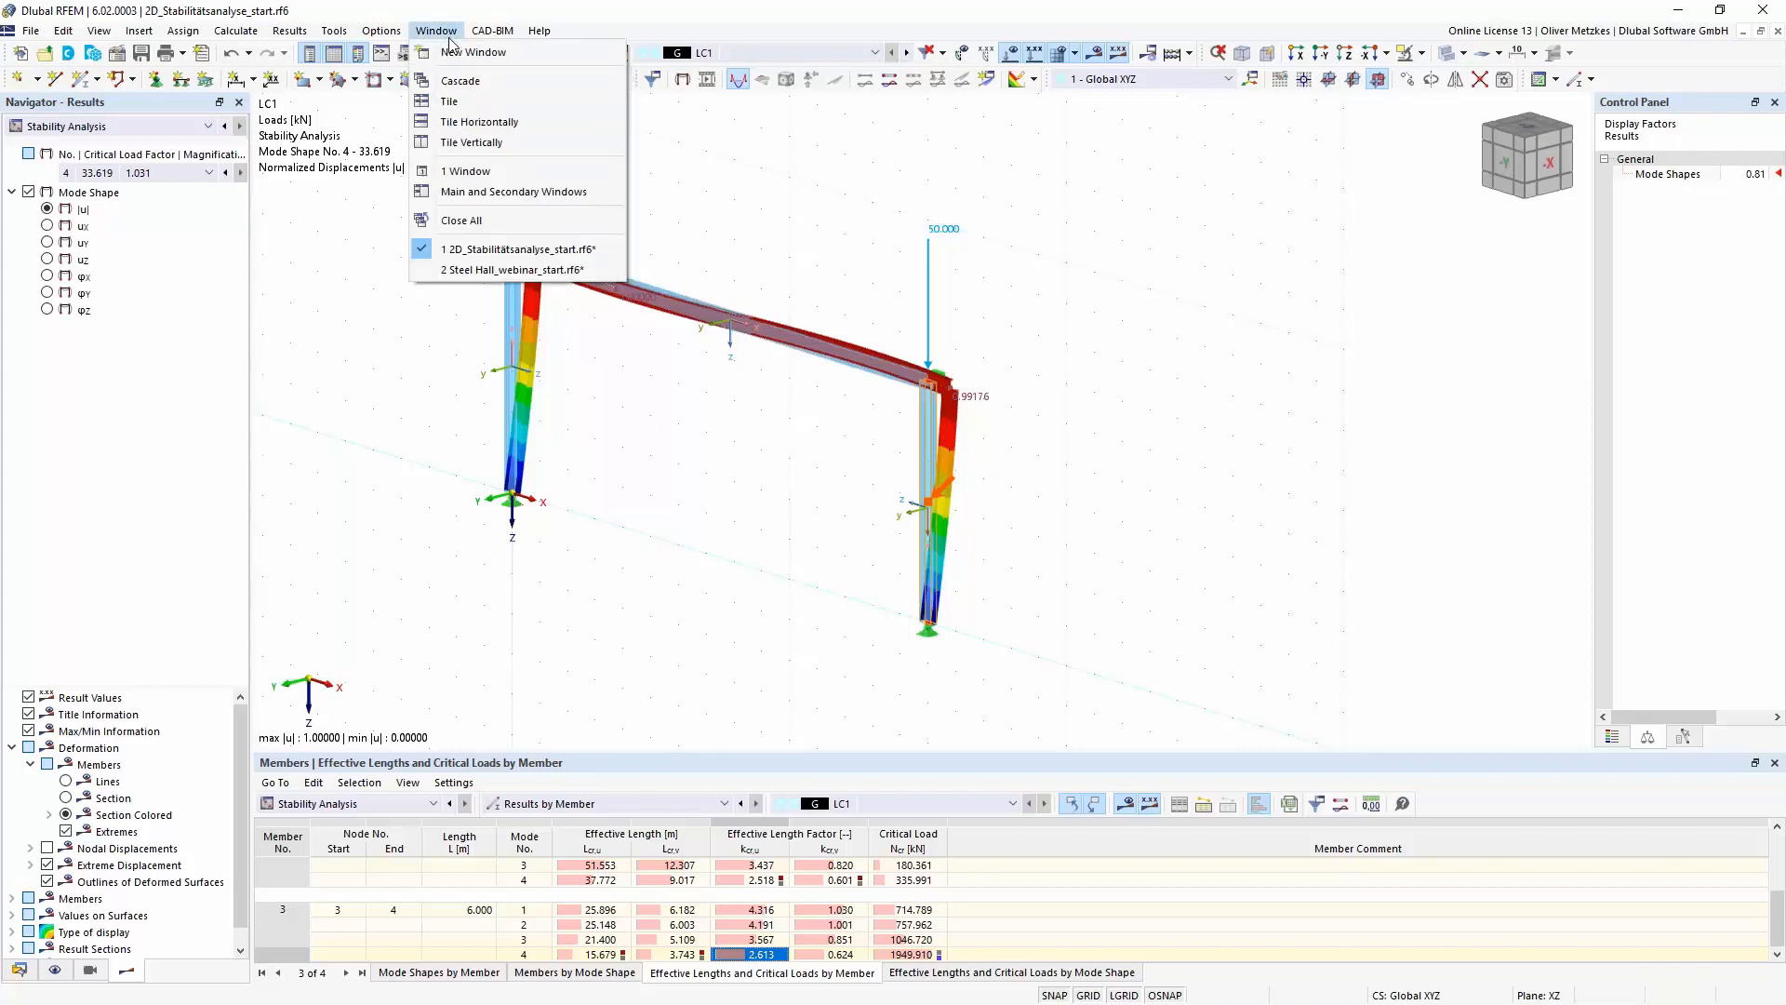
pyautogui.click(443, 270)
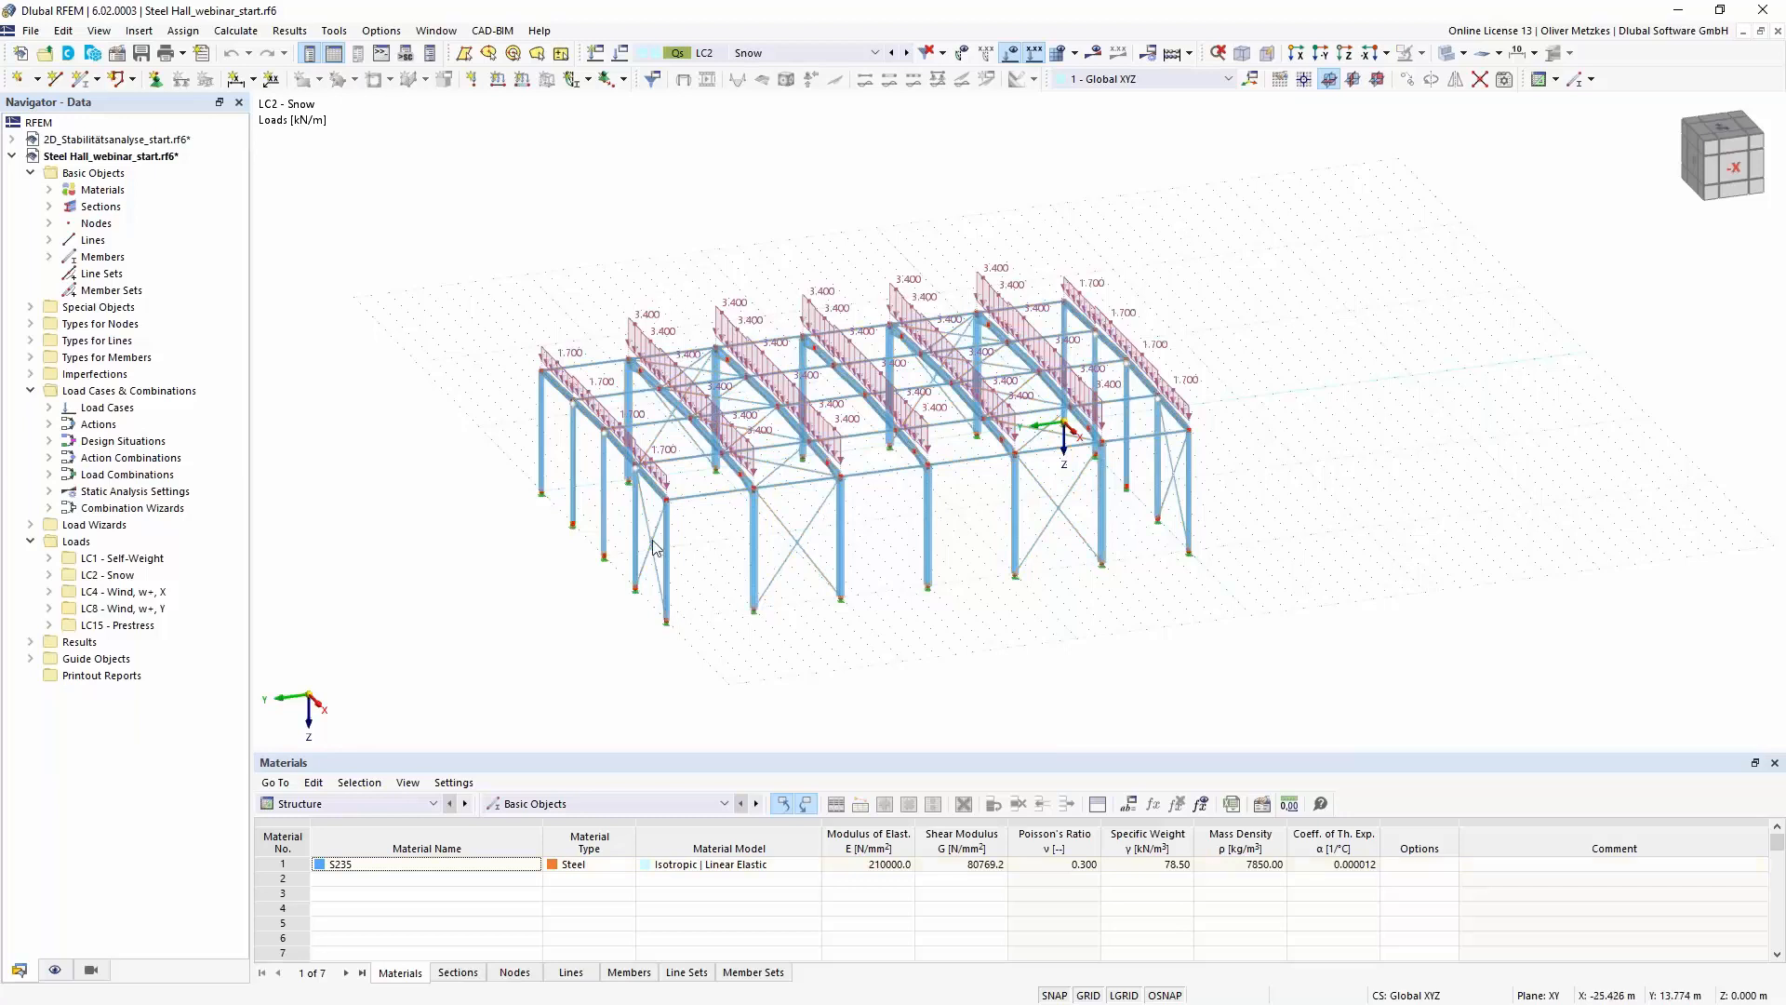
pyautogui.scroll(1, 779, 496)
pyautogui.scroll(1, 780, 496)
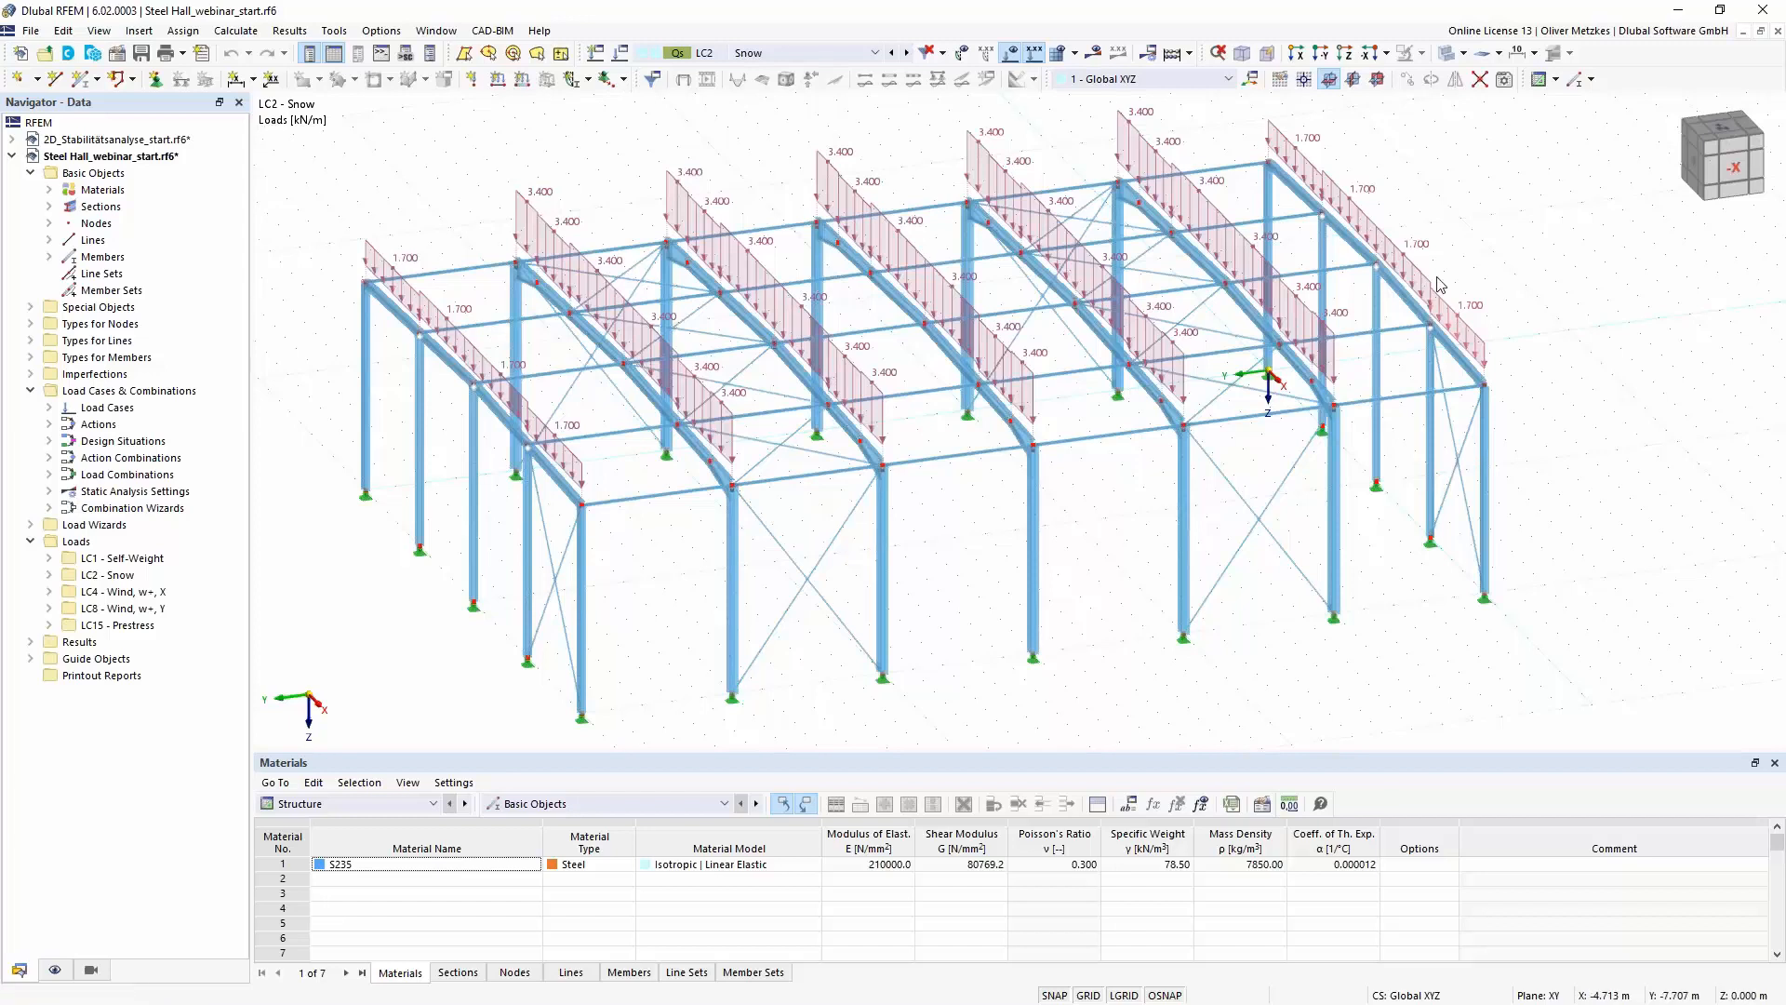
# - Review the steel hall's load cases, imperfection cases and load combinations, and inspect its frame structure
pyautogui.click(806, 56)
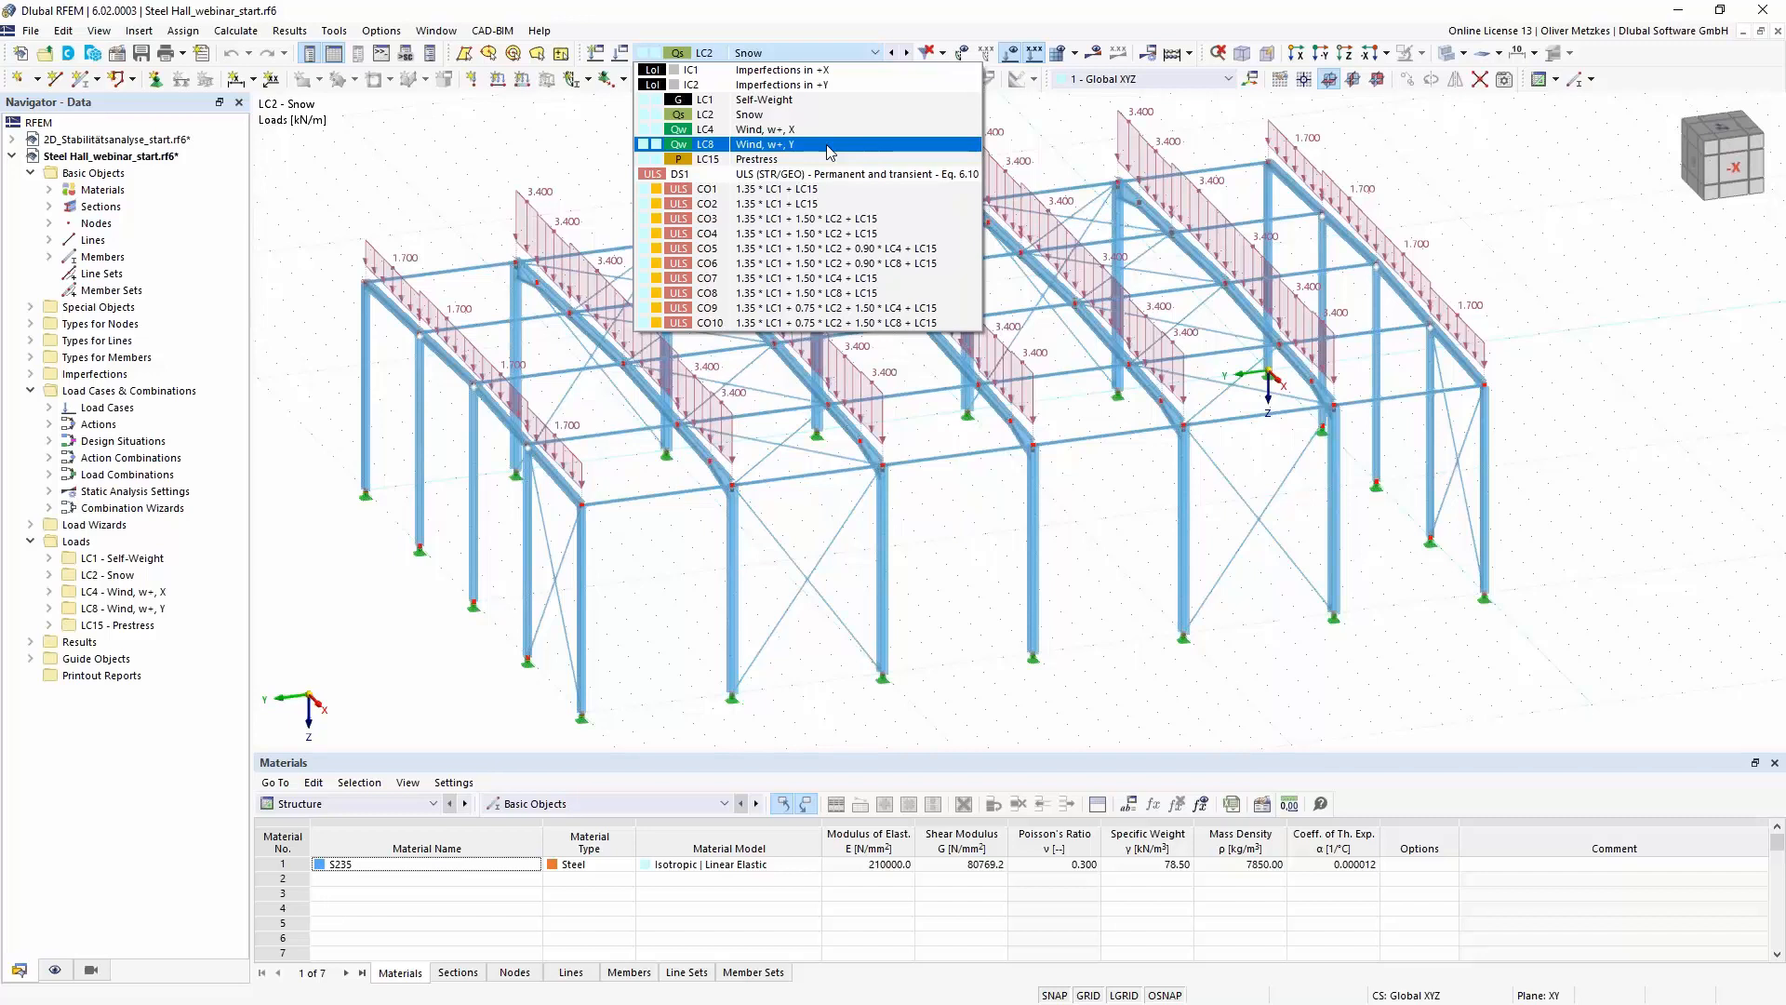
pyautogui.click(586, 141)
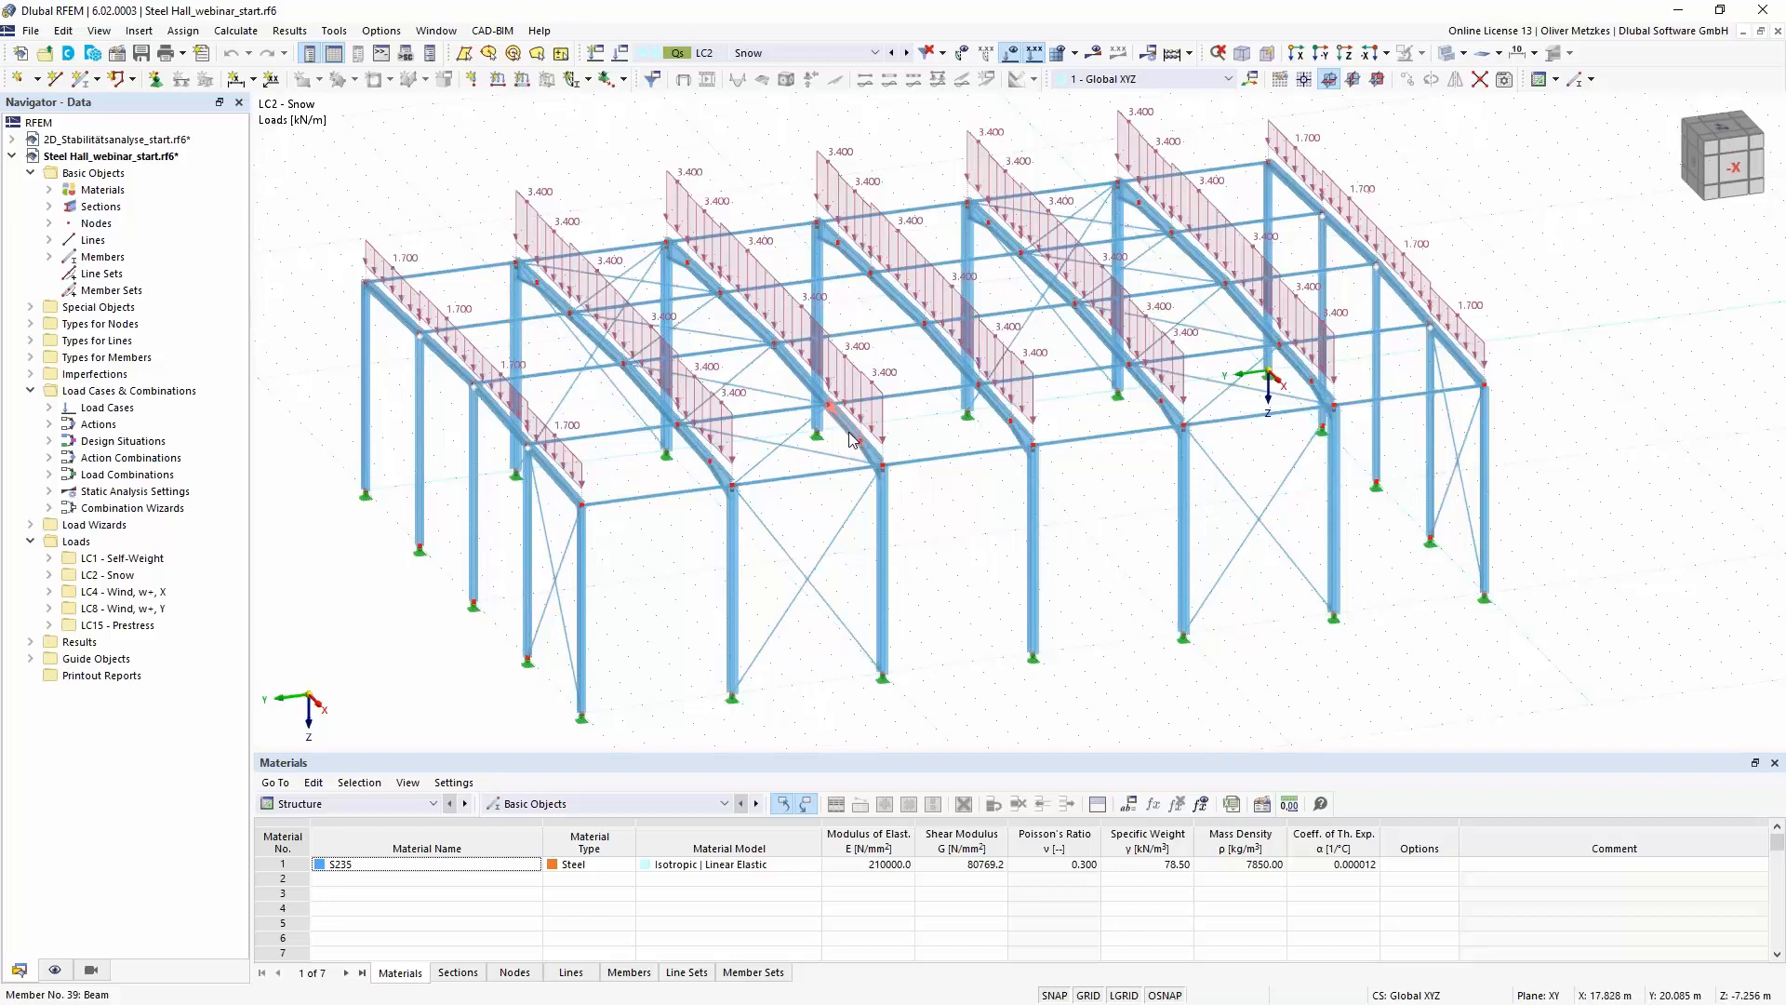
pyautogui.scroll(2, 761, 406)
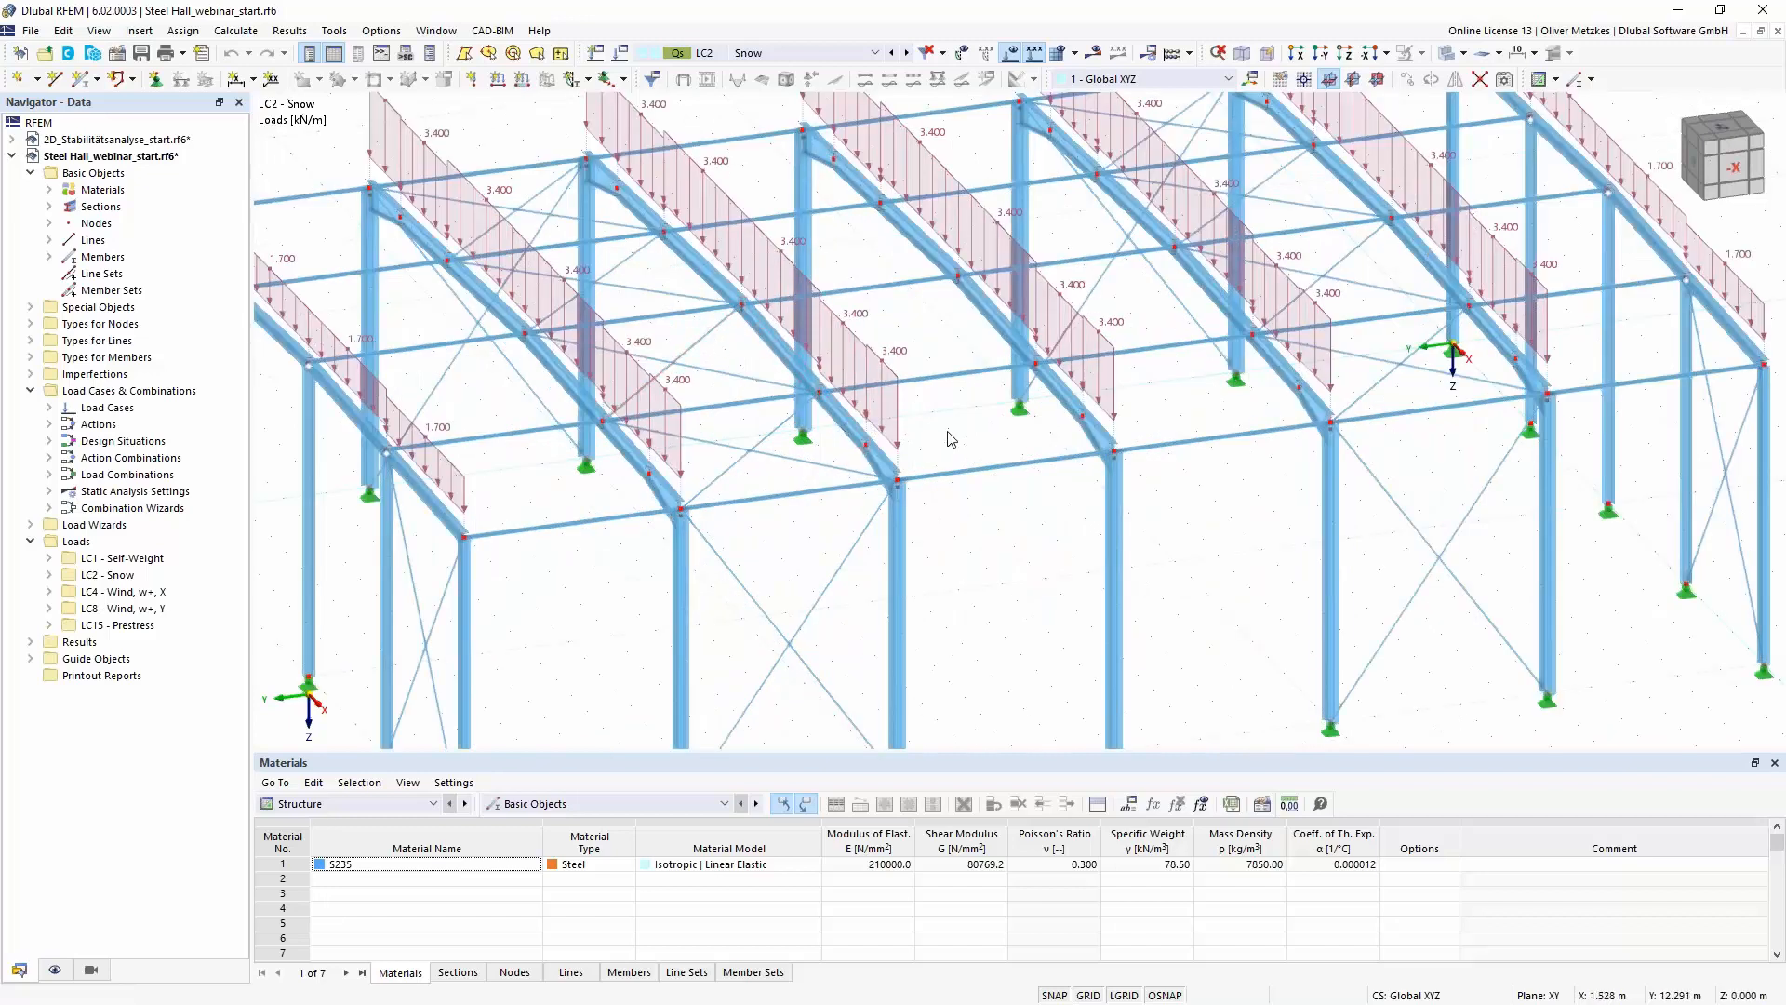
pyautogui.scroll(-1, 954, 438)
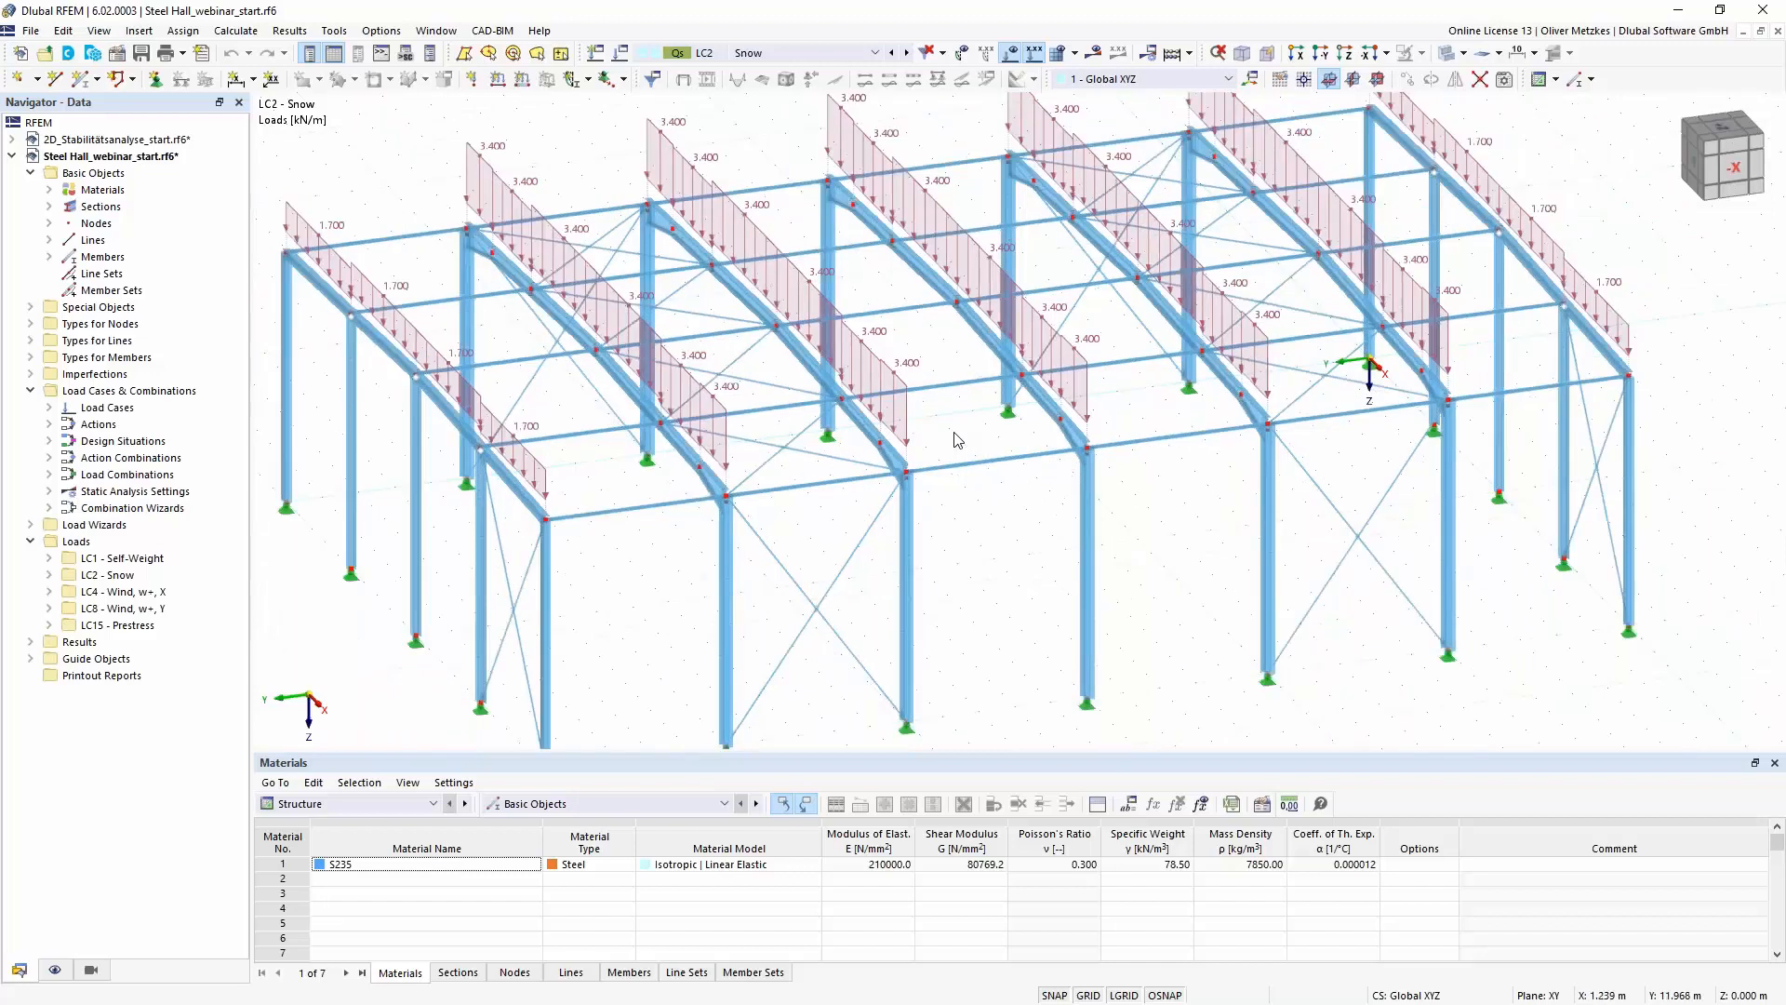
pyautogui.scroll(-1, 958, 439)
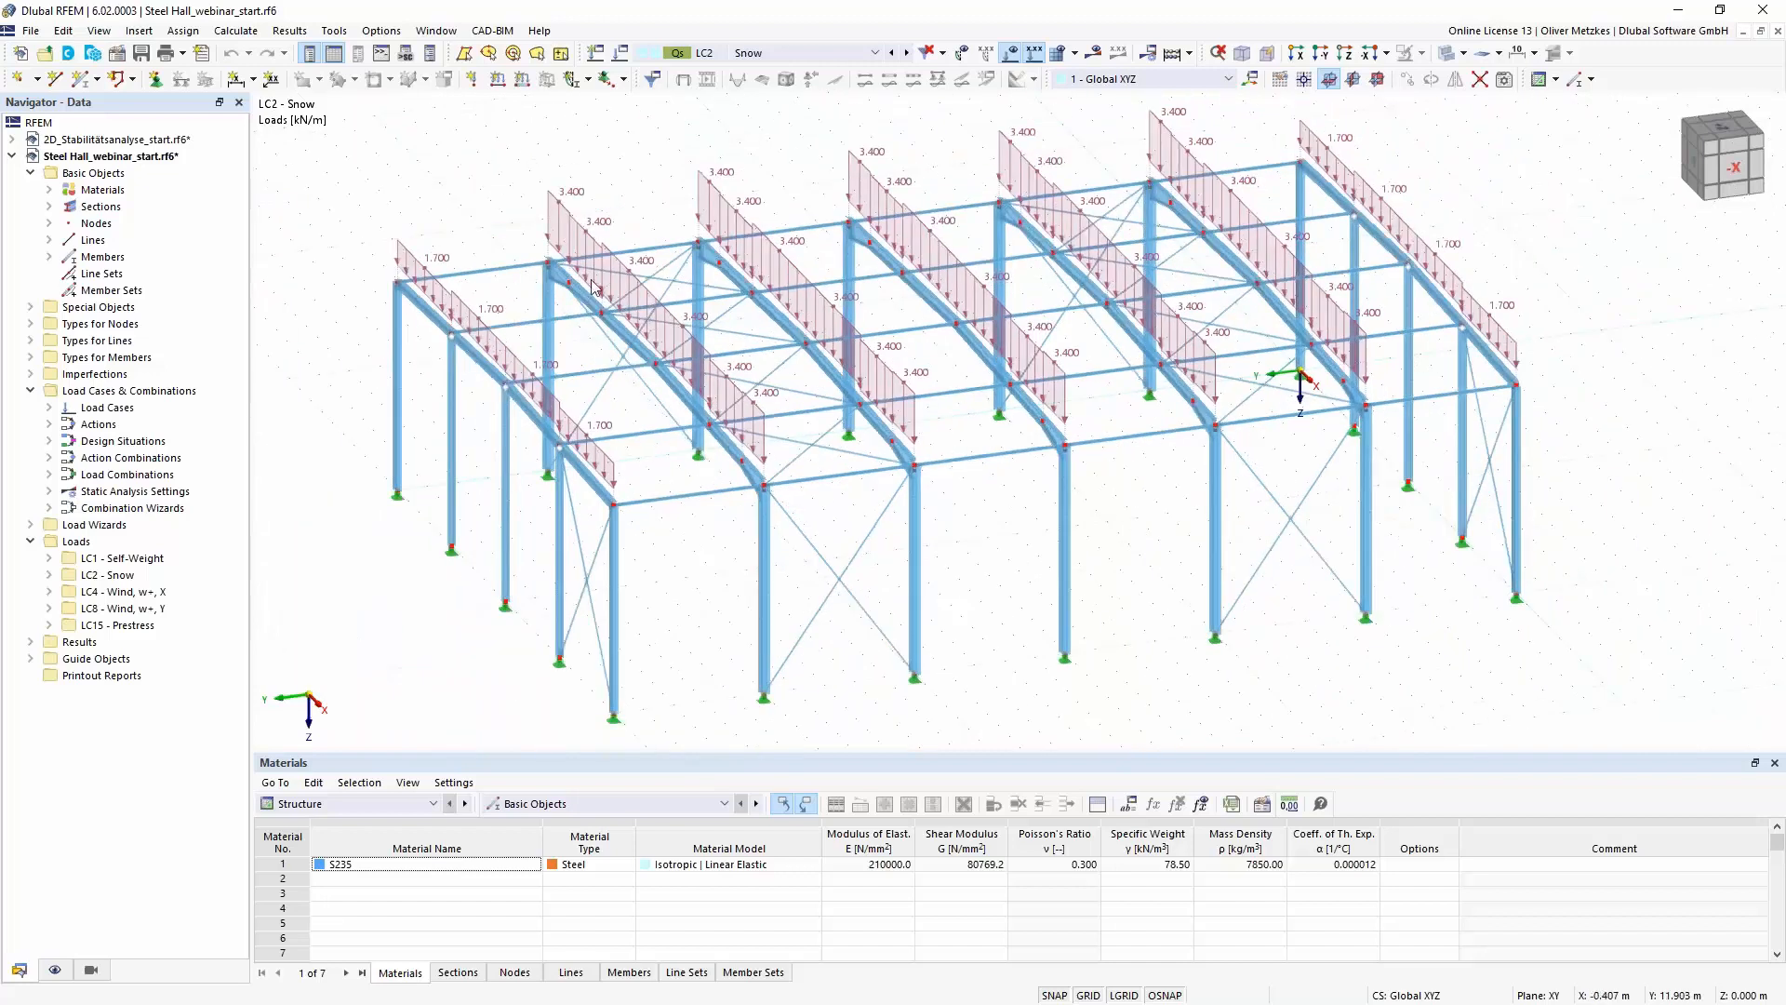
# - Activate the Structure Stability add-on in the base data of the steel hall model
pyautogui.click(124, 61)
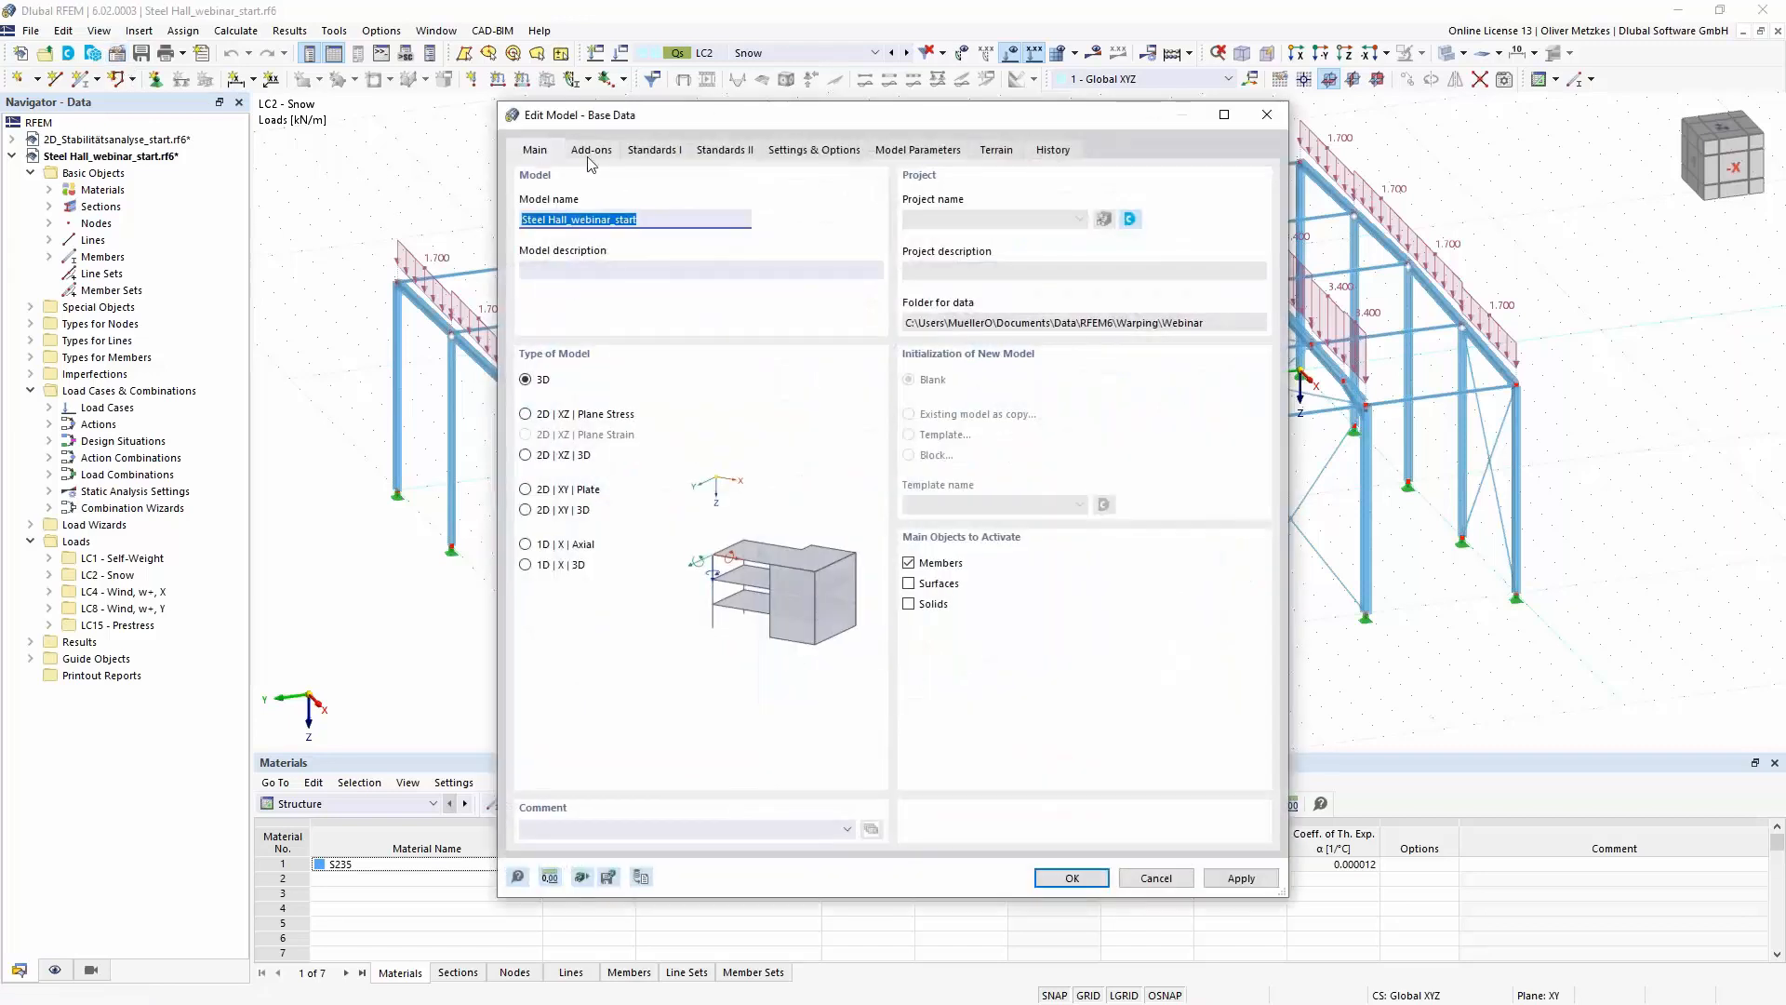
pyautogui.click(596, 152)
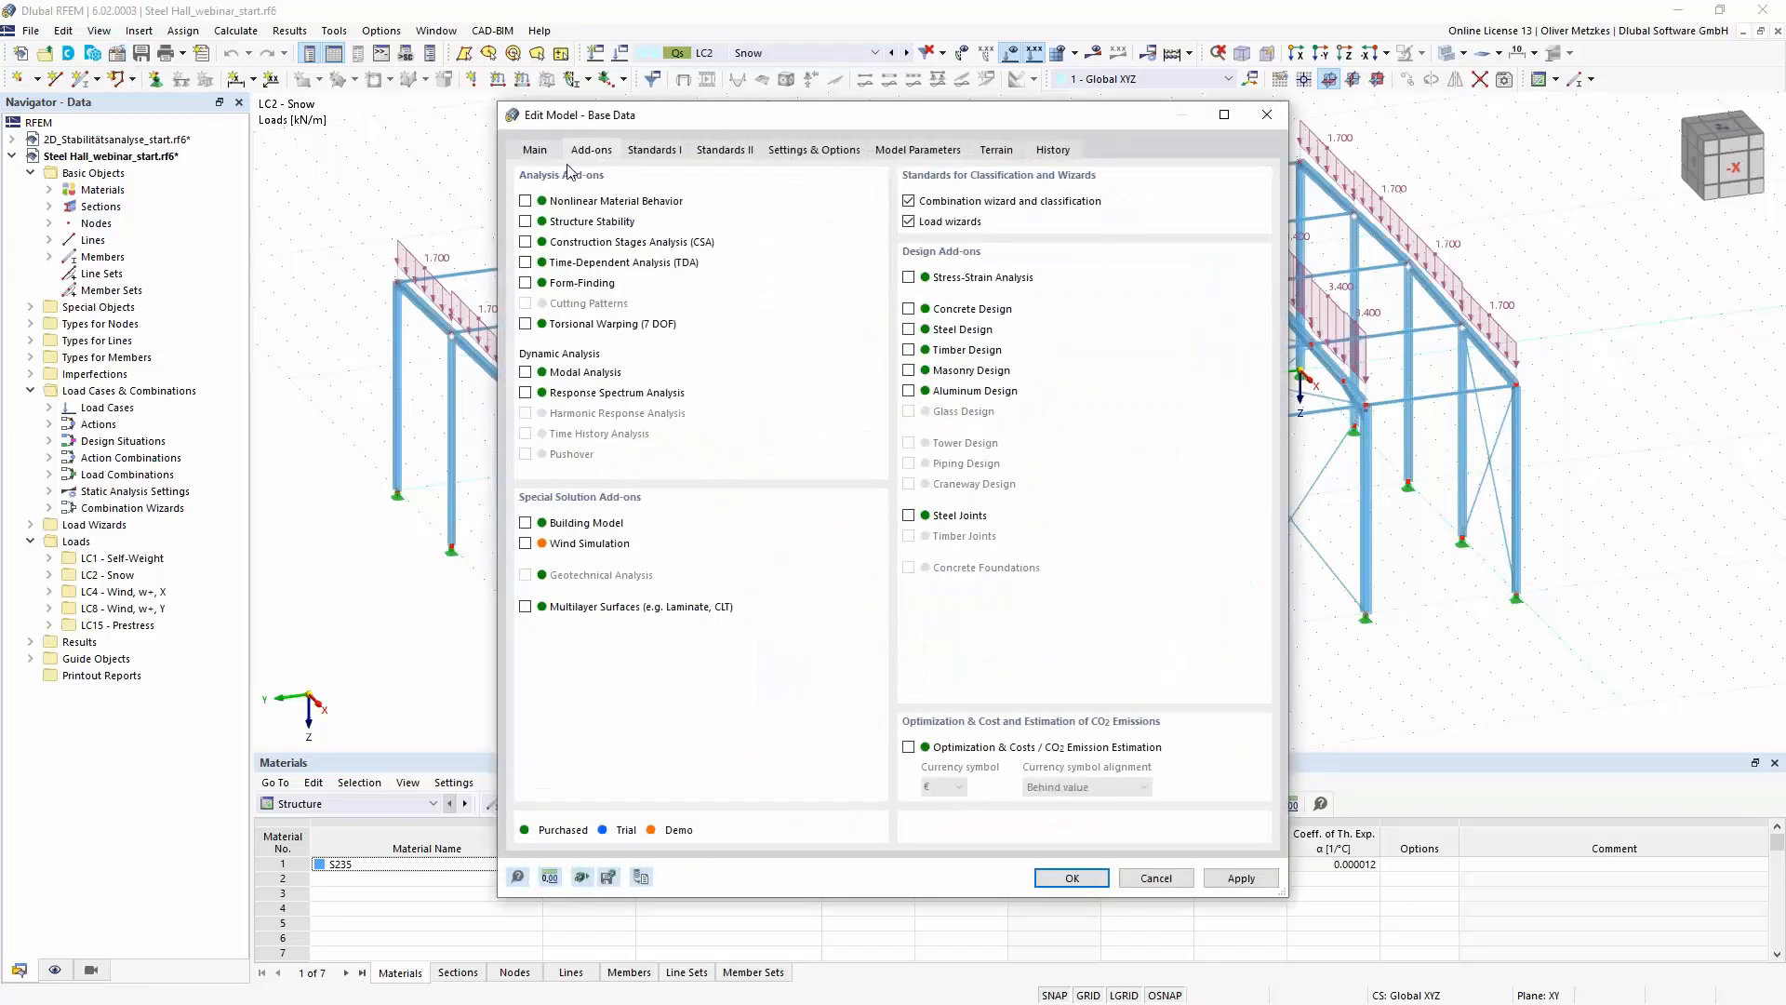
pyautogui.click(526, 222)
pyautogui.click(1067, 880)
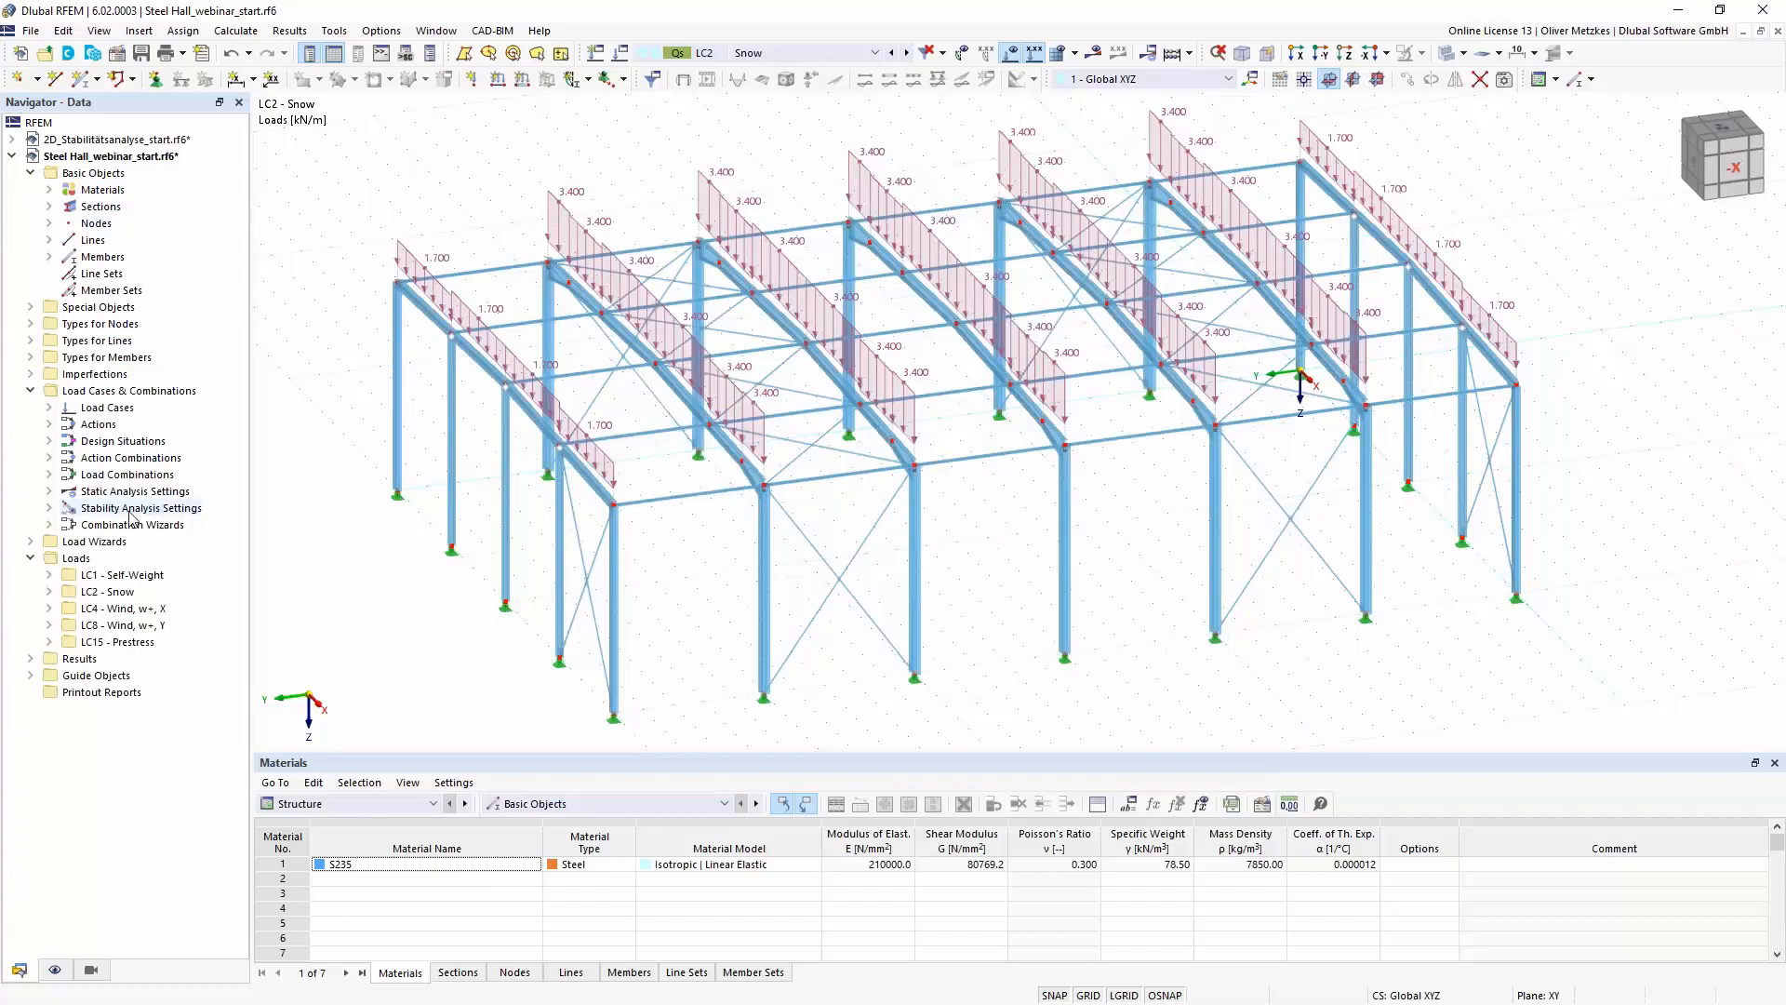
# - Enable the critical load calculation with stability settings ST1 for load combination CO5 and calculate it
pyautogui.click(700, 56)
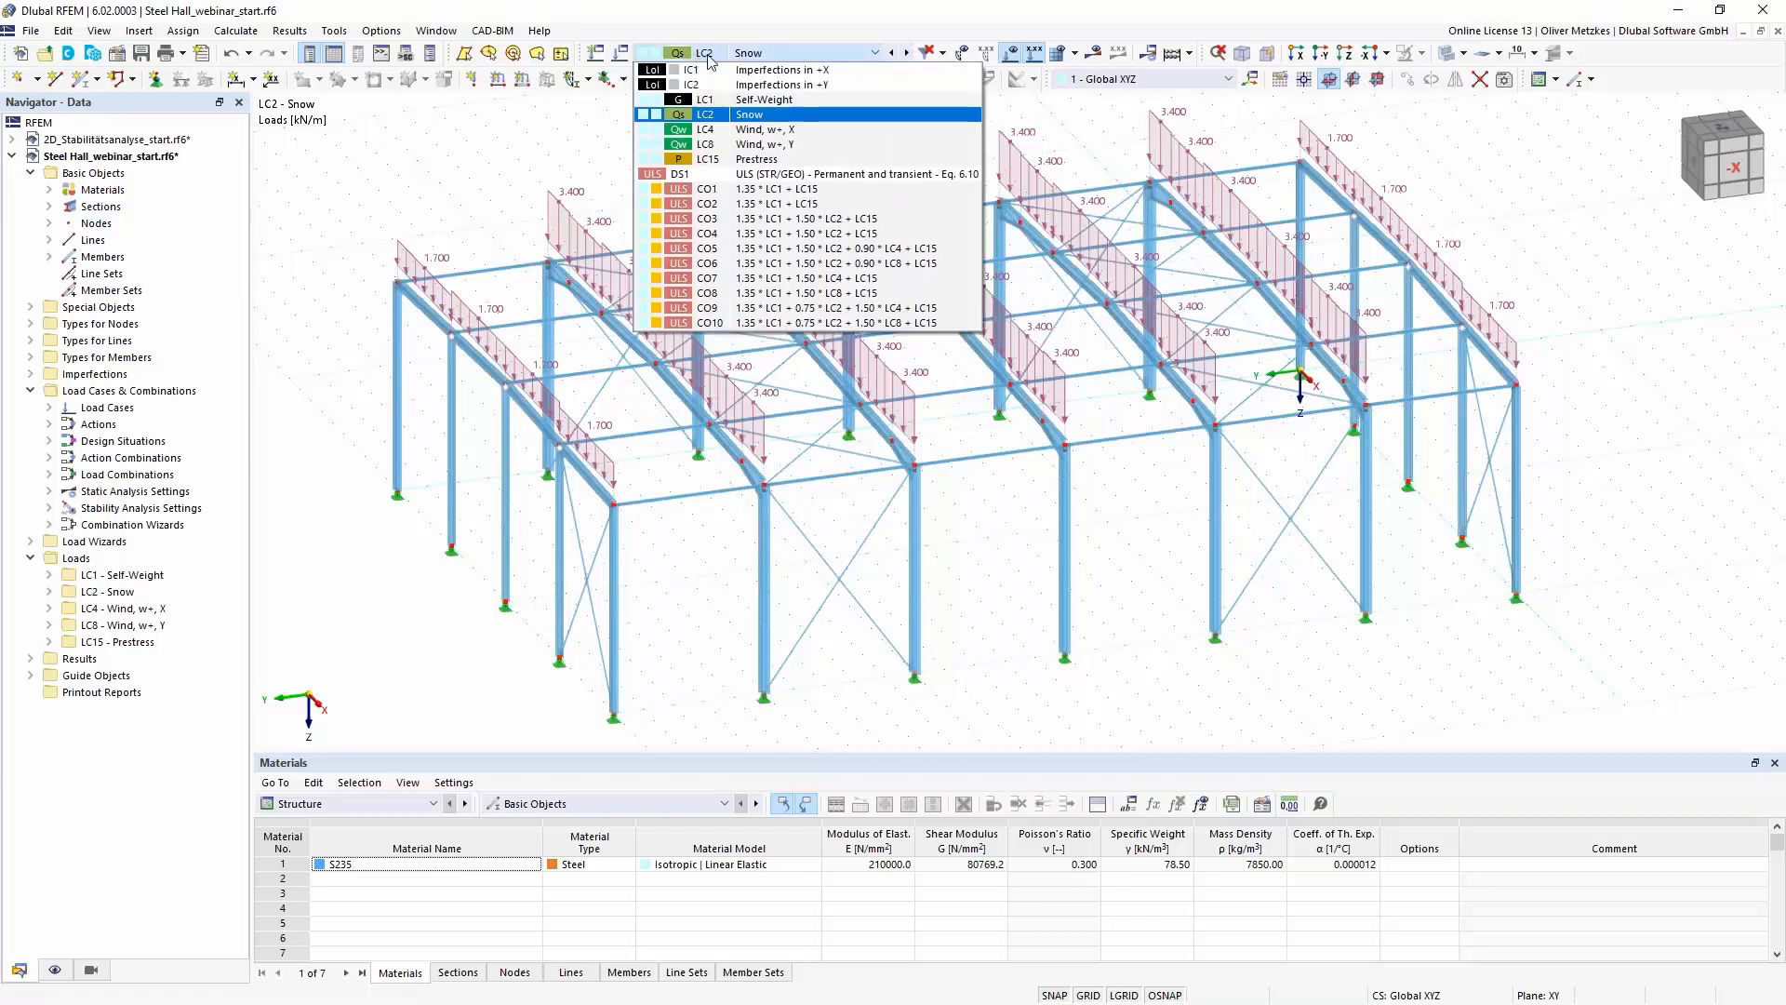
pyautogui.click(814, 221)
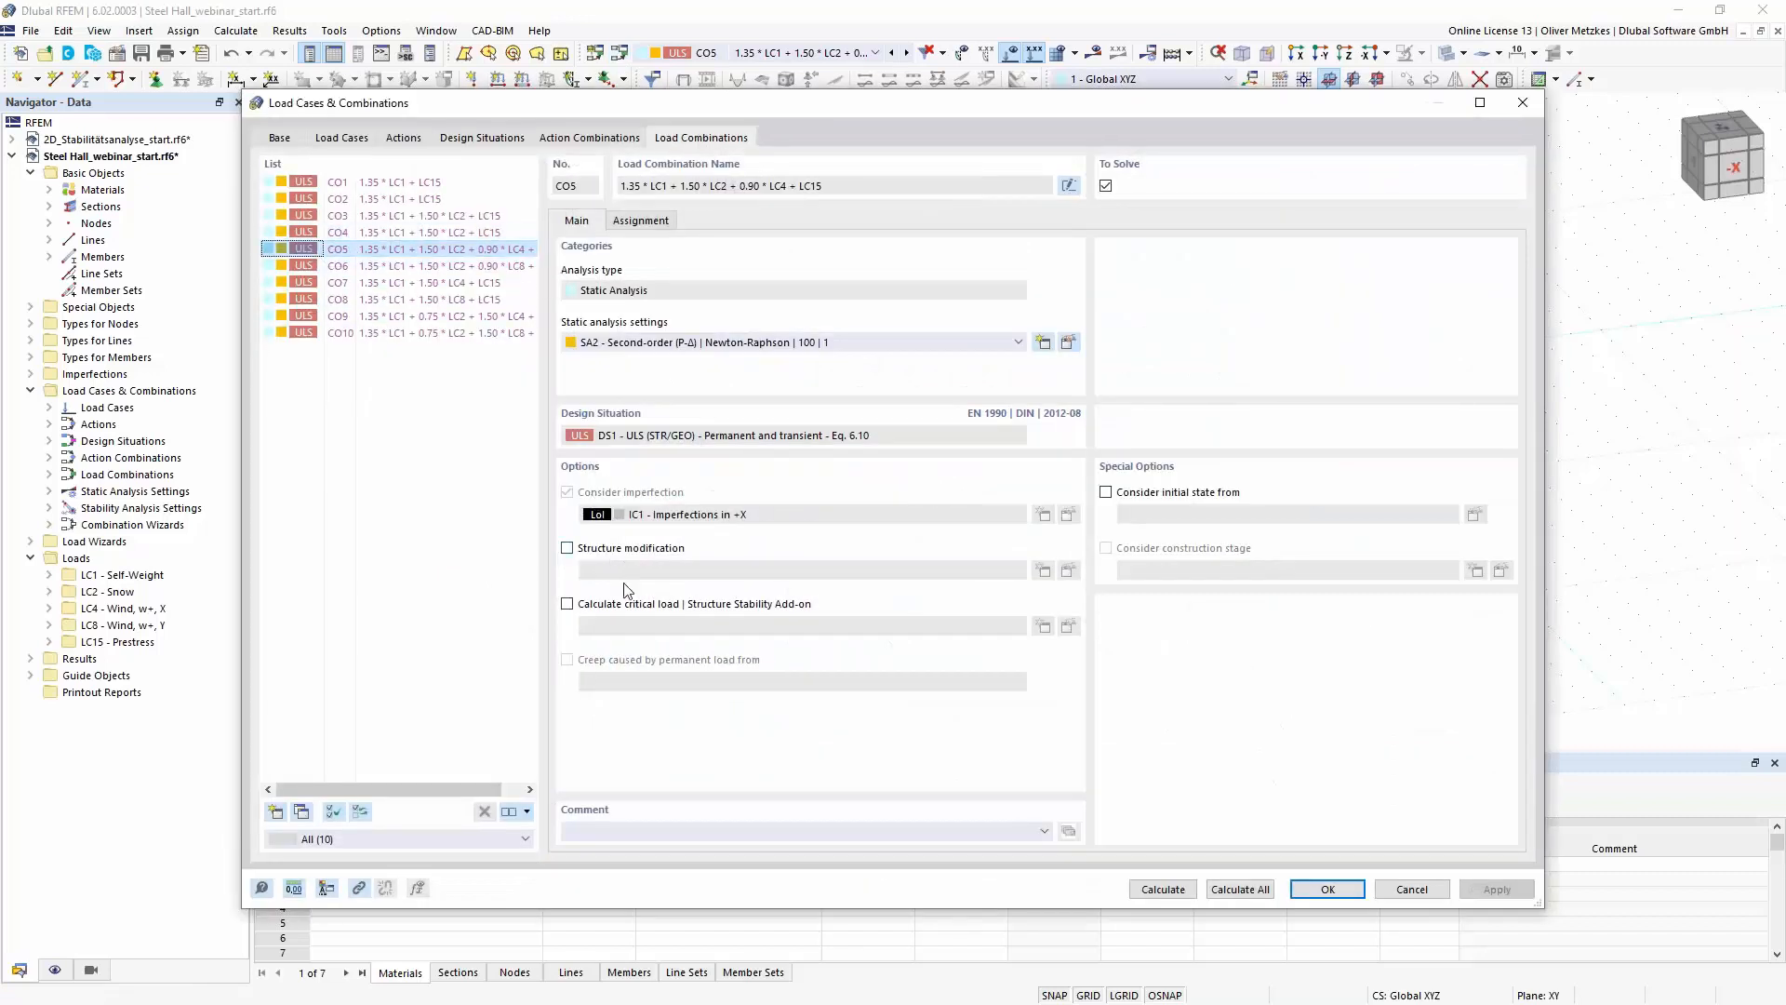
pyautogui.click(590, 606)
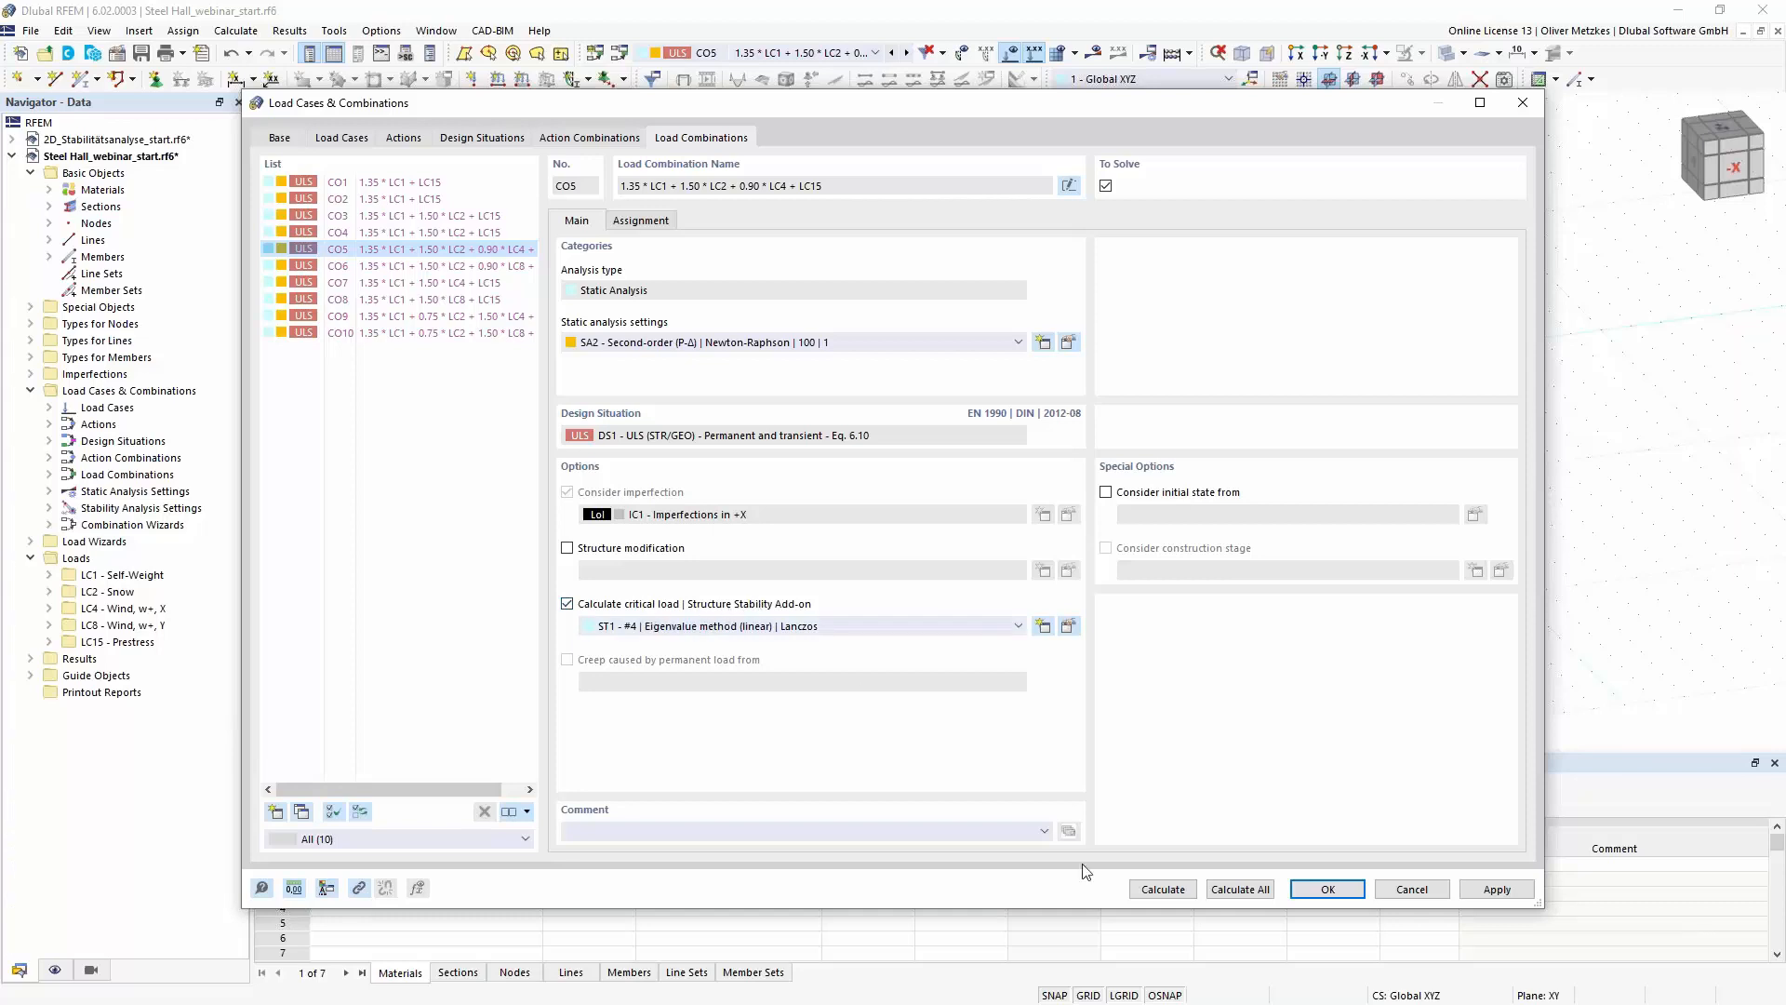
pyautogui.click(1162, 888)
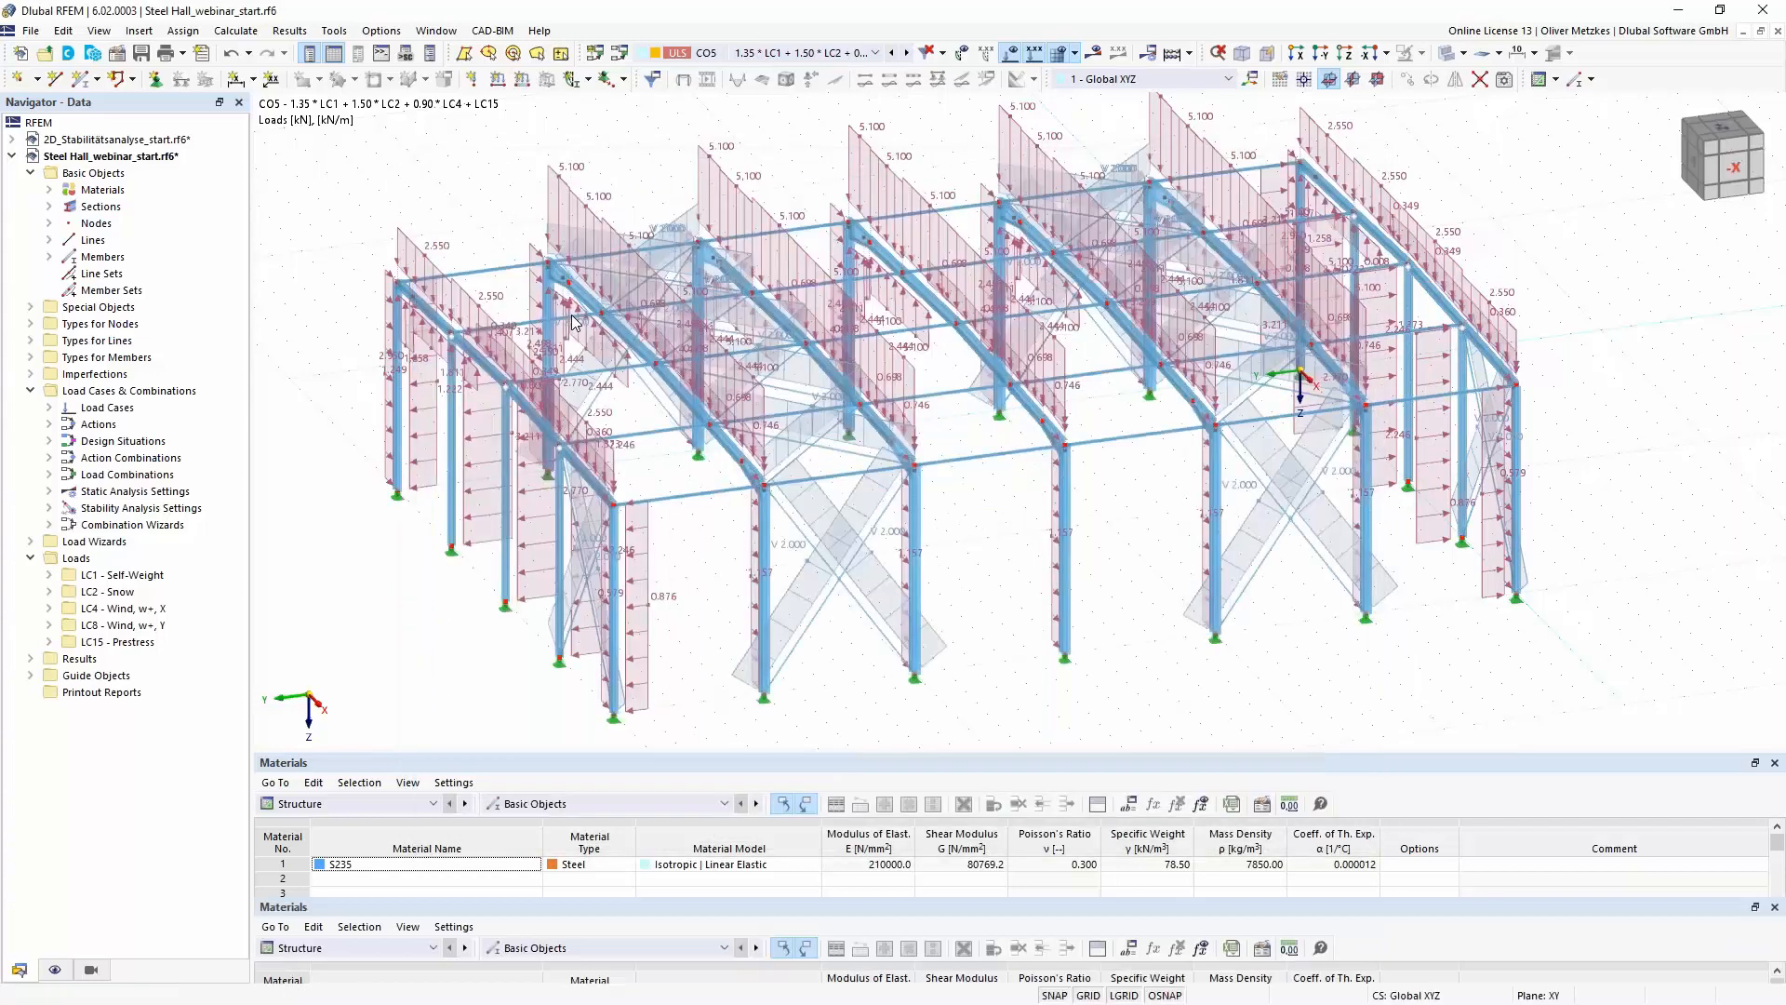
# - Show the Stability Analysis results of CO5, hide the loads and inspect the hall's first mode shape
pyautogui.click(125, 128)
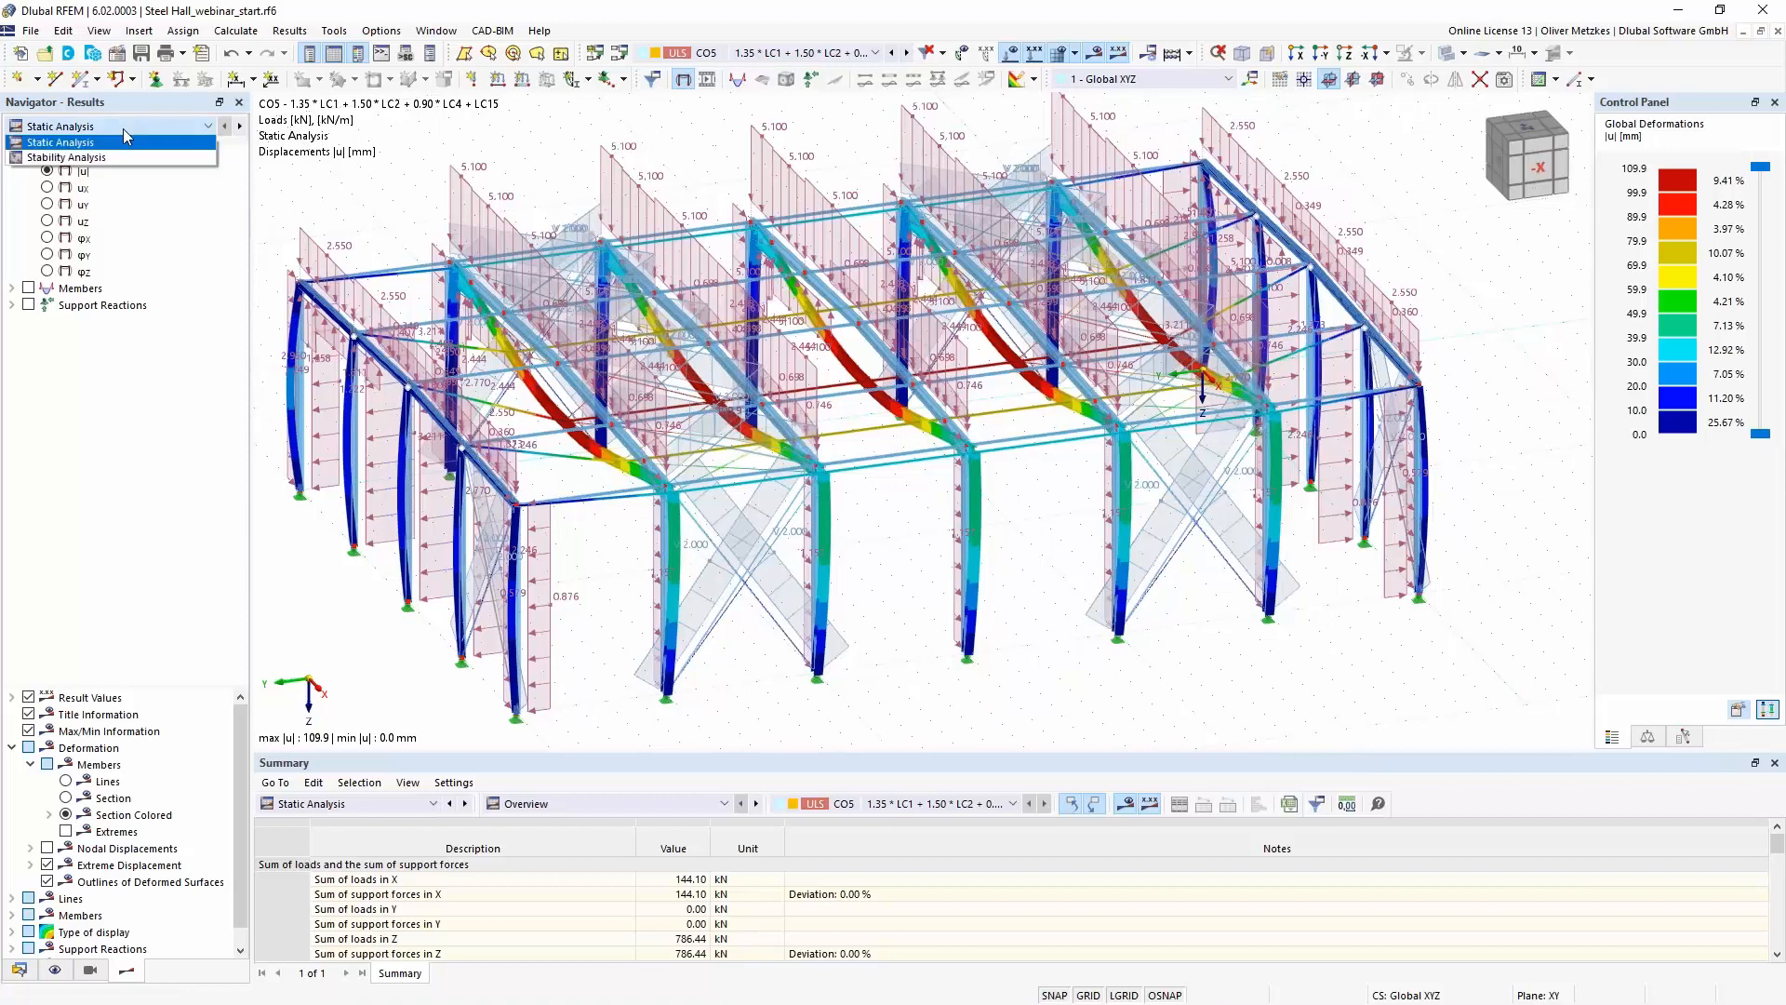
pyautogui.click(122, 157)
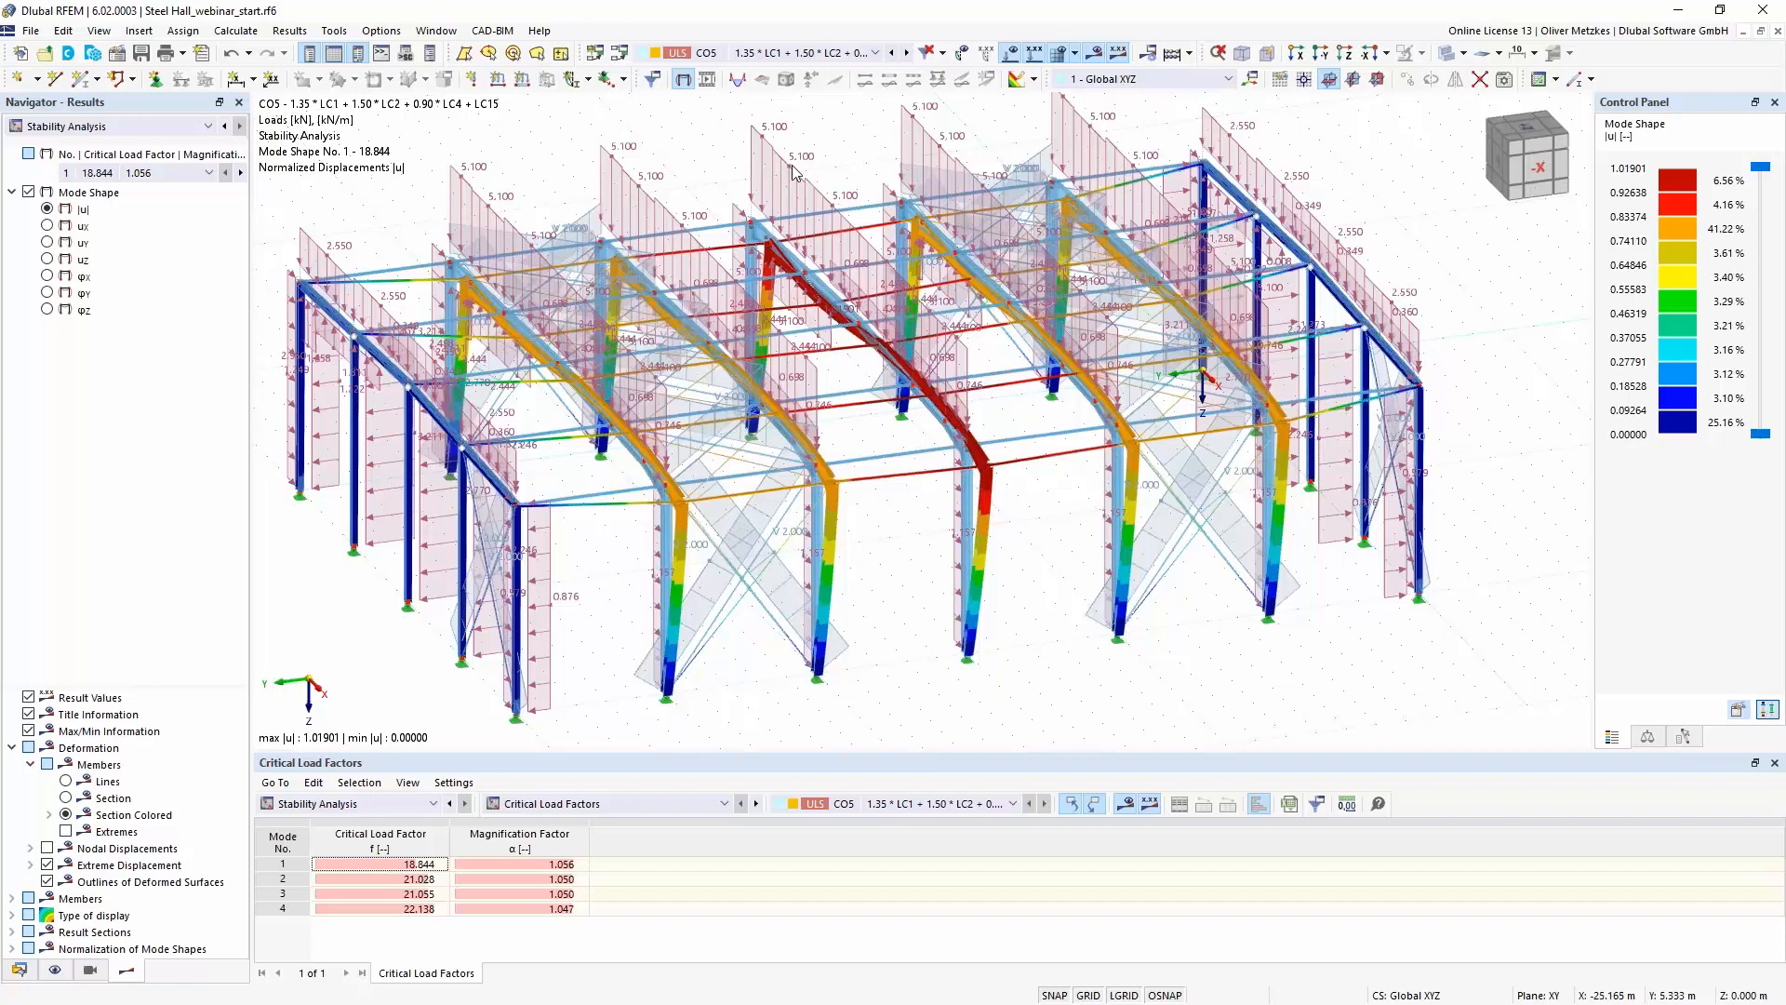
pyautogui.keyDown('ctrl'); pyautogui.moveTo(1001, 664); pyautogui.dragTo(1038, 646, button='middle'); pyautogui.keyUp('ctrl')
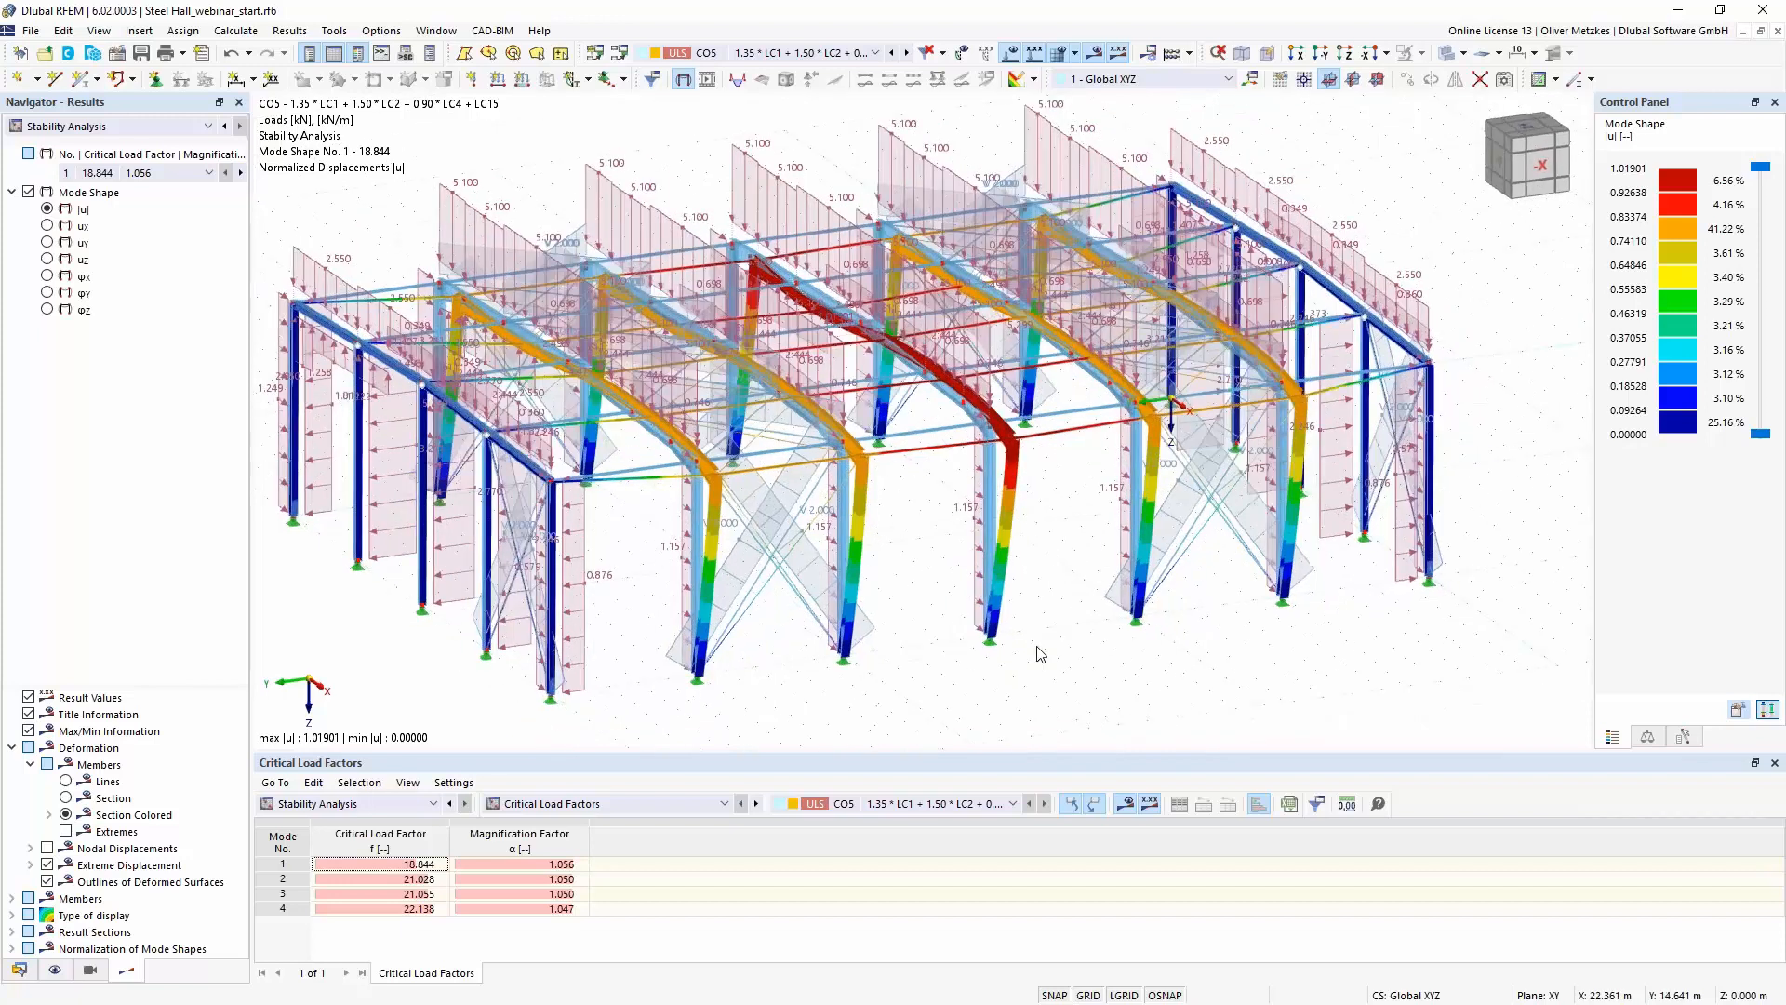
pyautogui.click(1028, 82)
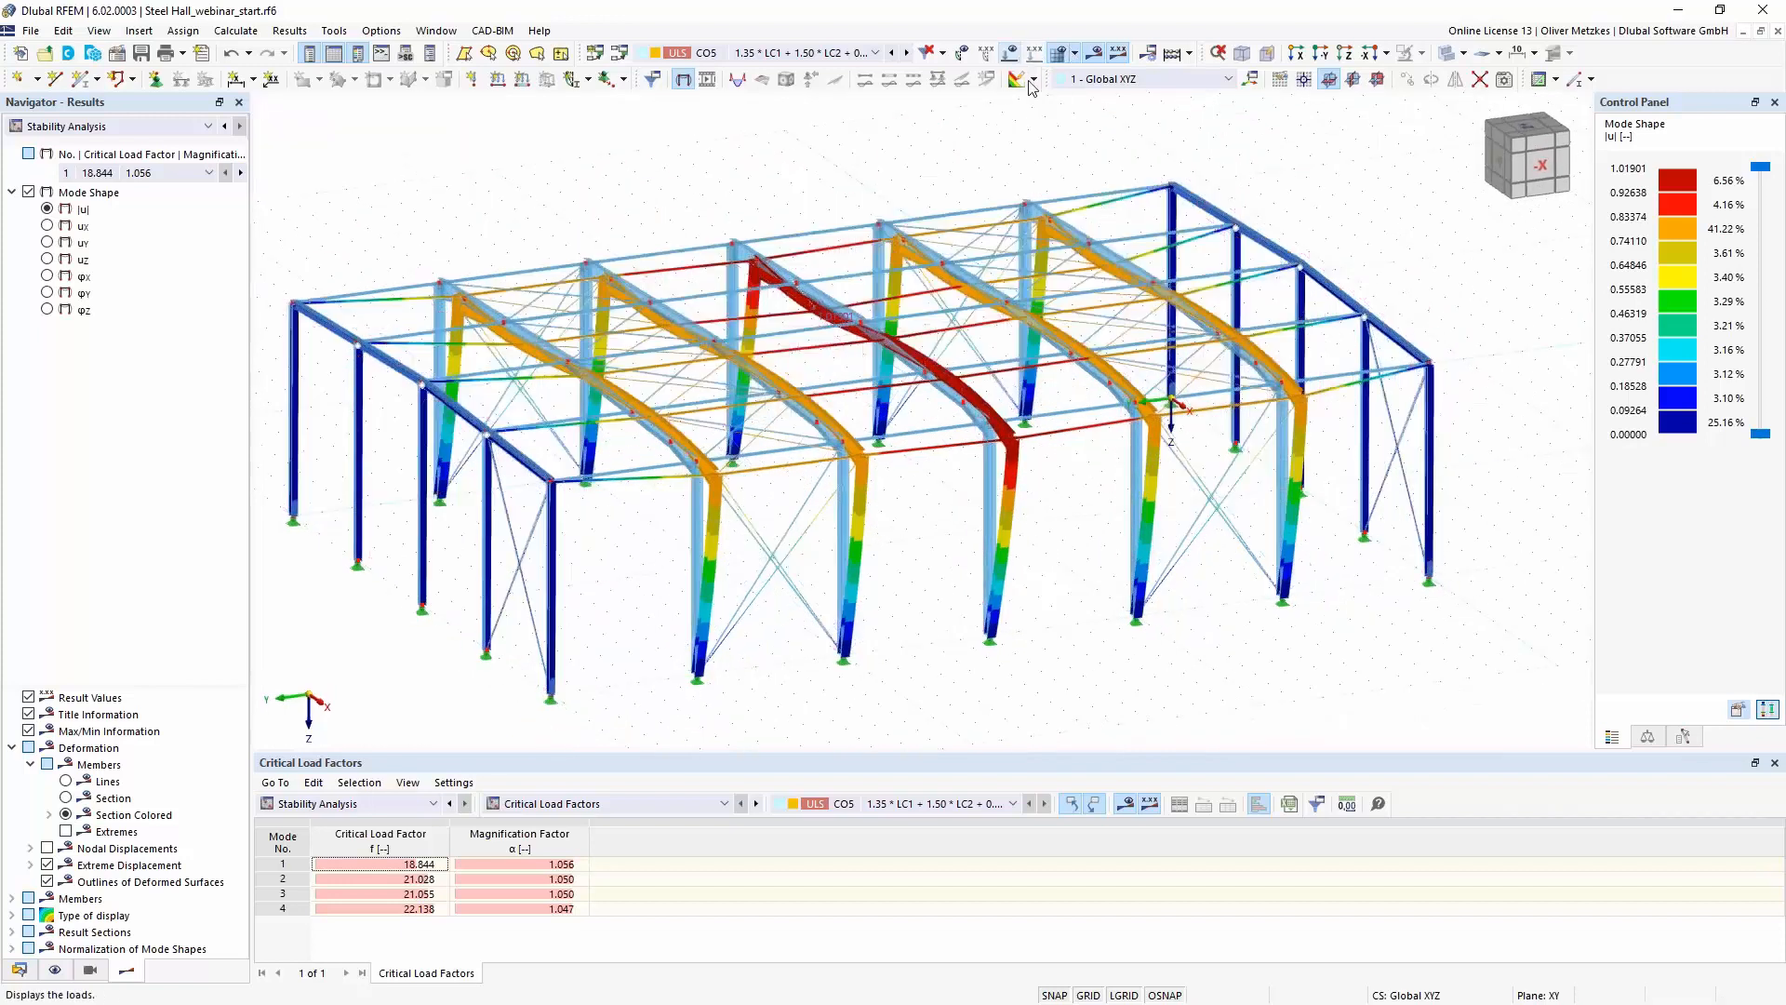
pyautogui.scroll(-1, 1051, 532)
pyautogui.keyDown('ctrl'); pyautogui.moveTo(1056, 535); pyautogui.dragTo(1076, 548, button='middle'); pyautogui.keyUp('ctrl')
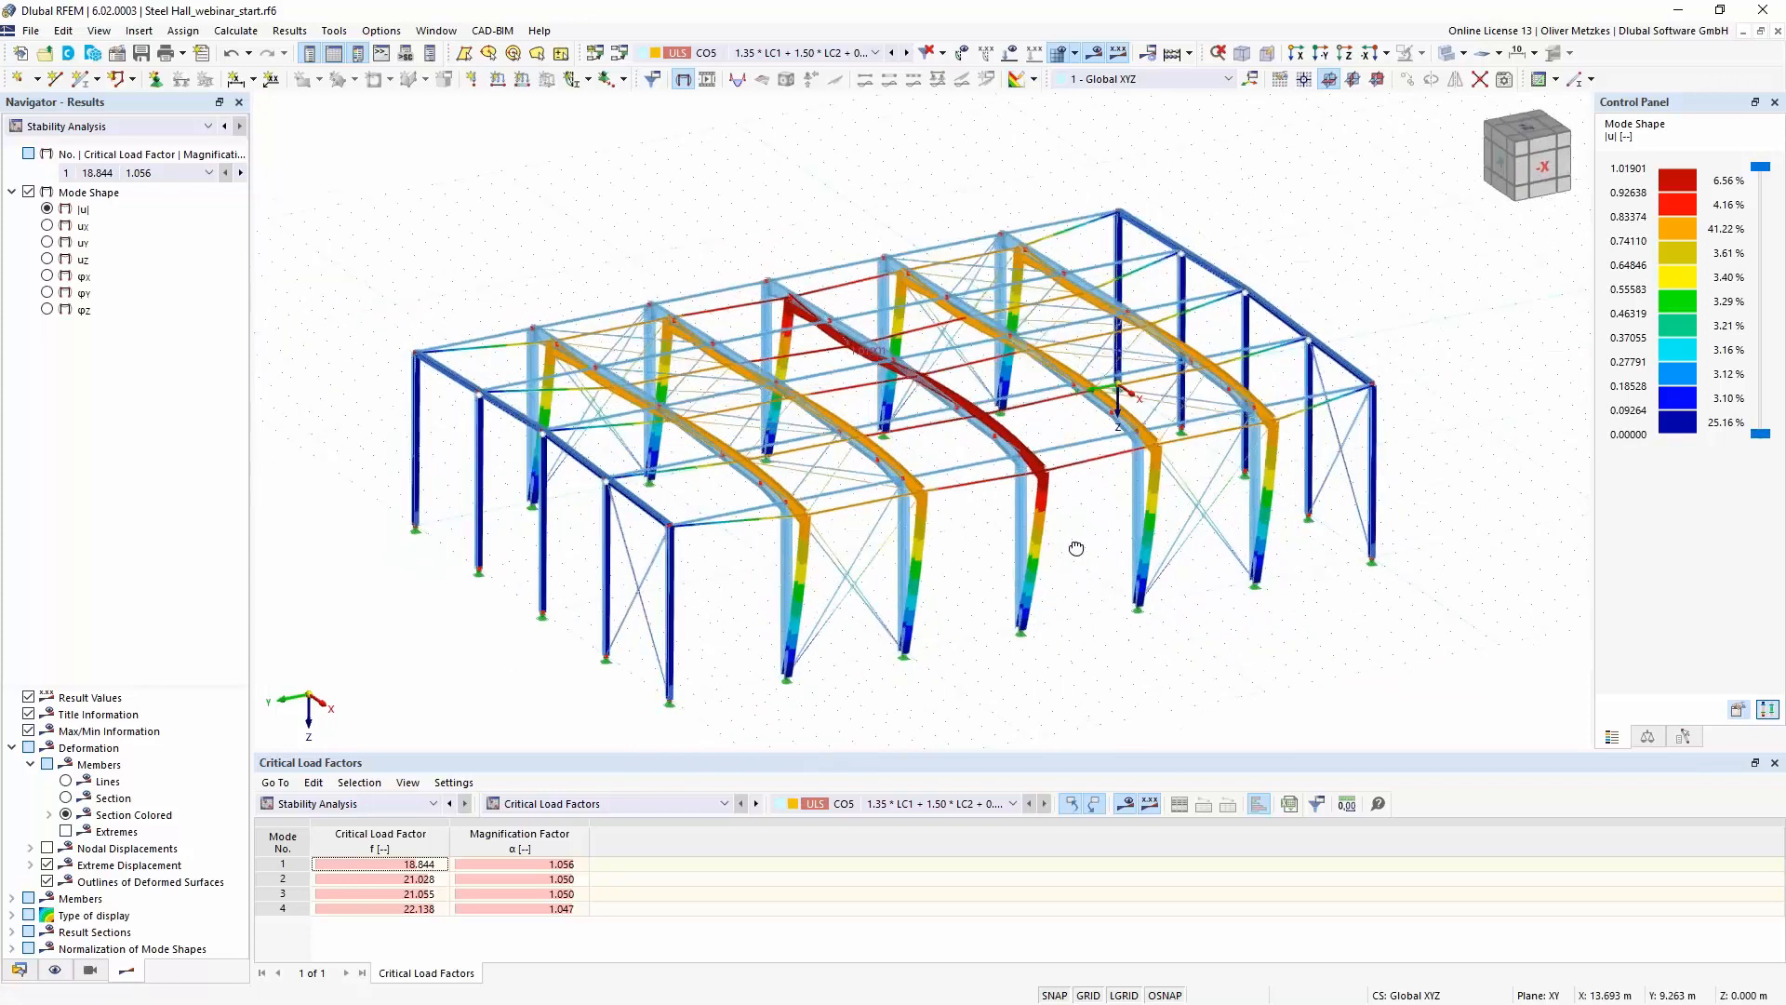
pyautogui.moveTo(1076, 548); pyautogui.dragTo(1077, 547, button='right')
pyautogui.click(977, 677)
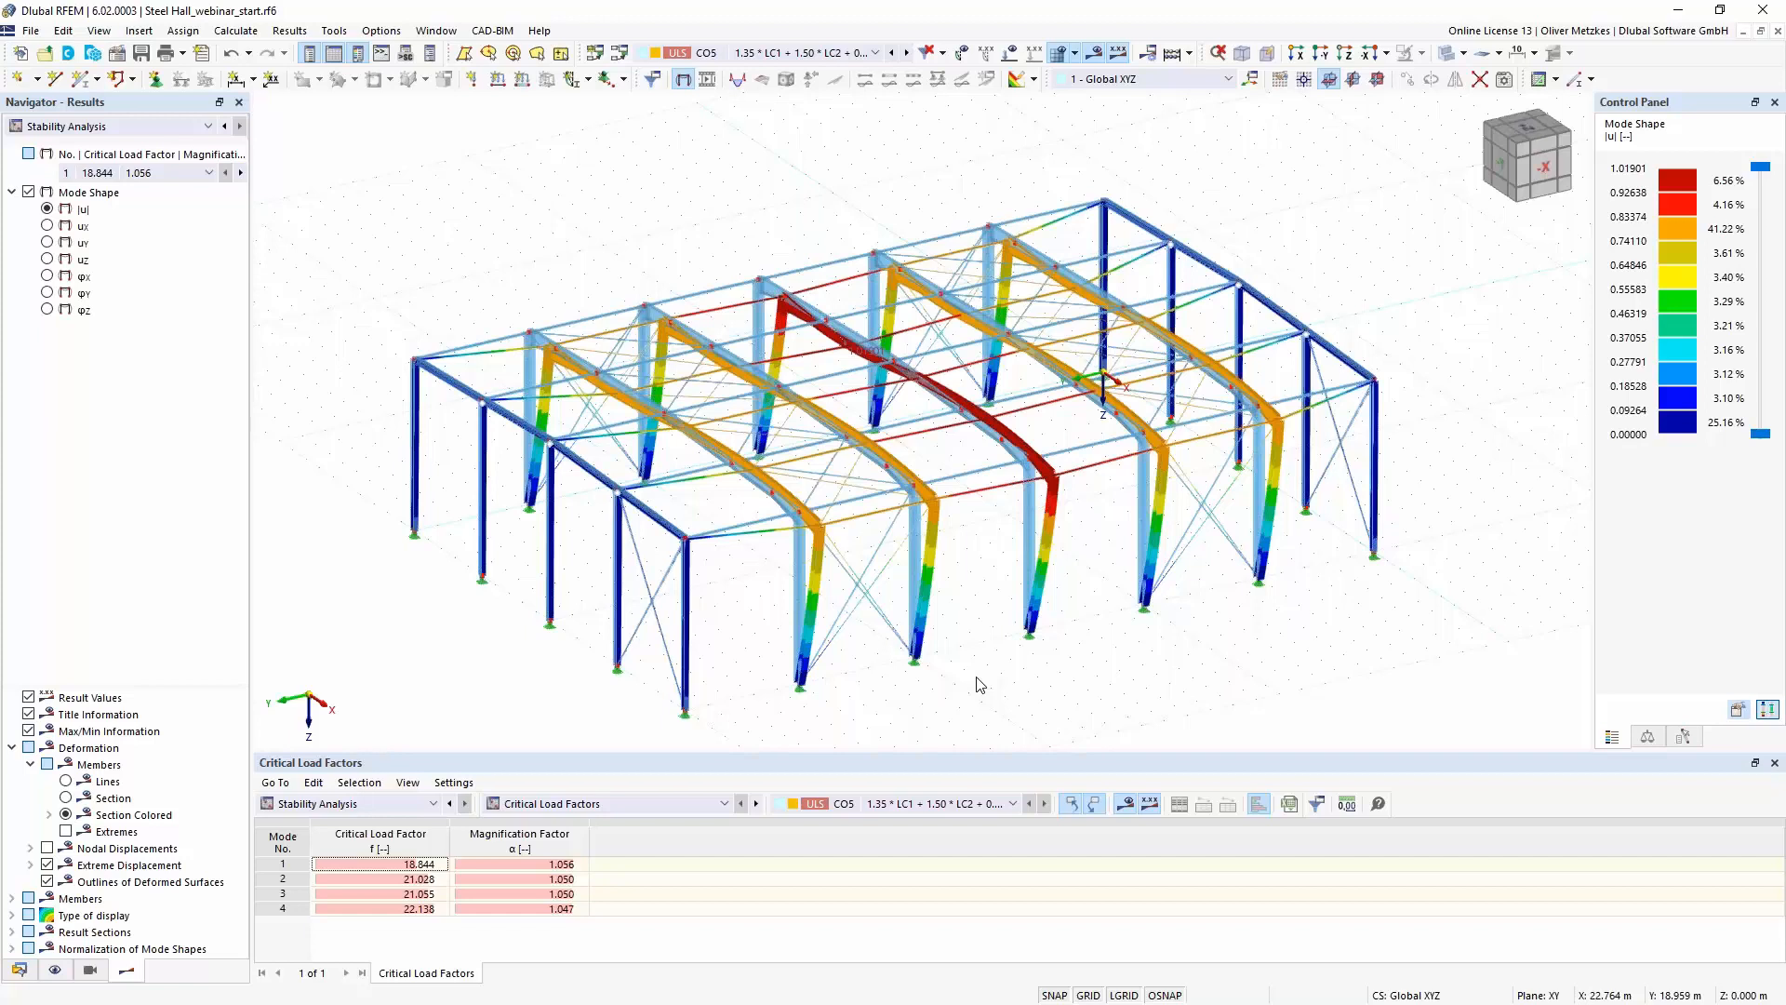
# - Enable stability analysis with settings ST1 in combination wizard 1 of design situation DS1
pyautogui.click(619, 56)
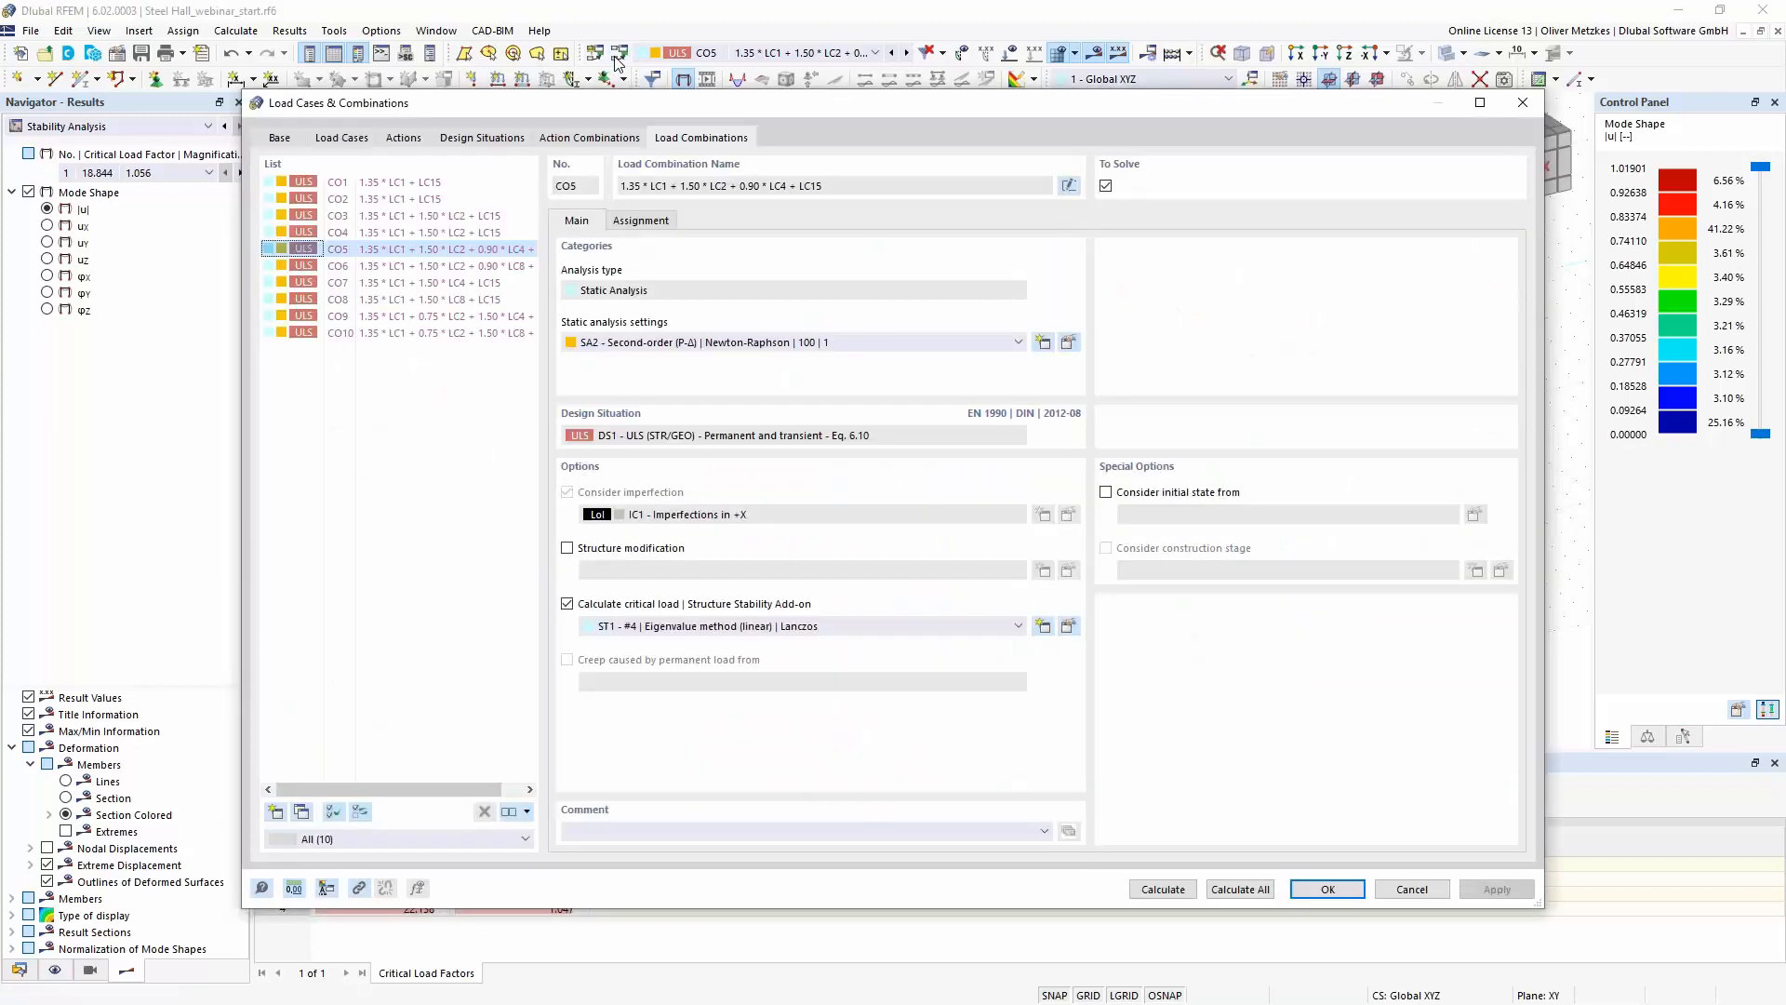
pyautogui.click(480, 138)
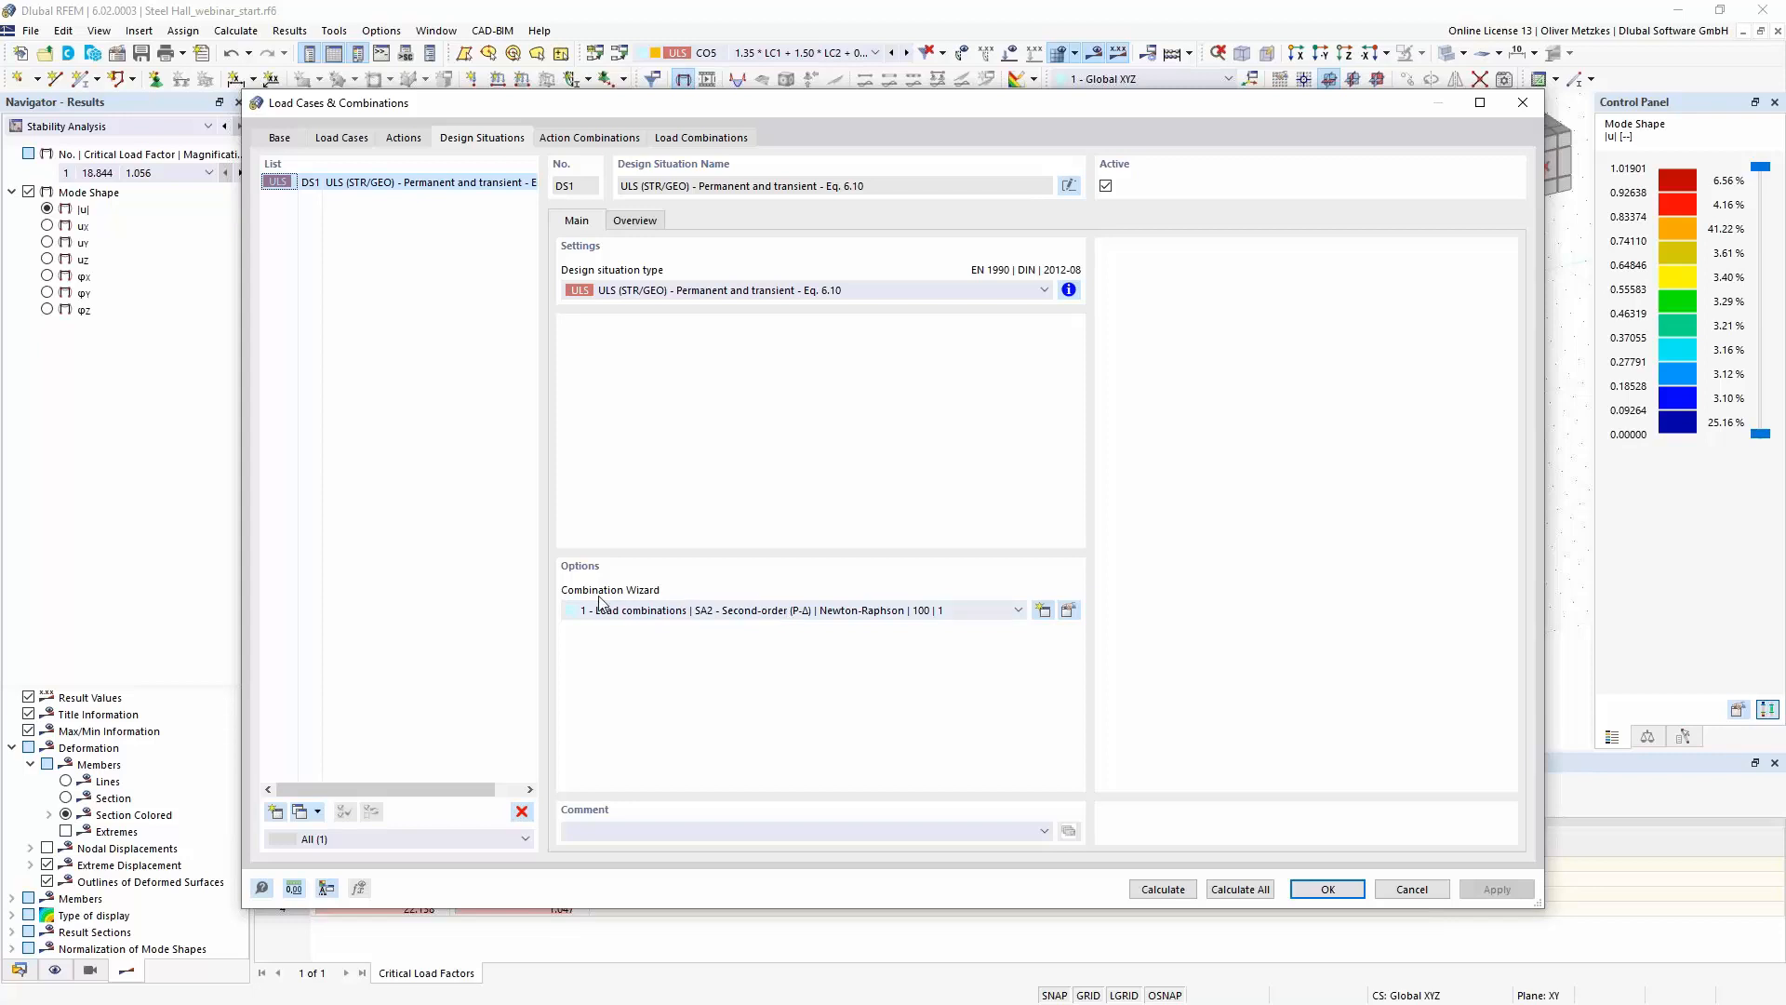
pyautogui.click(1068, 609)
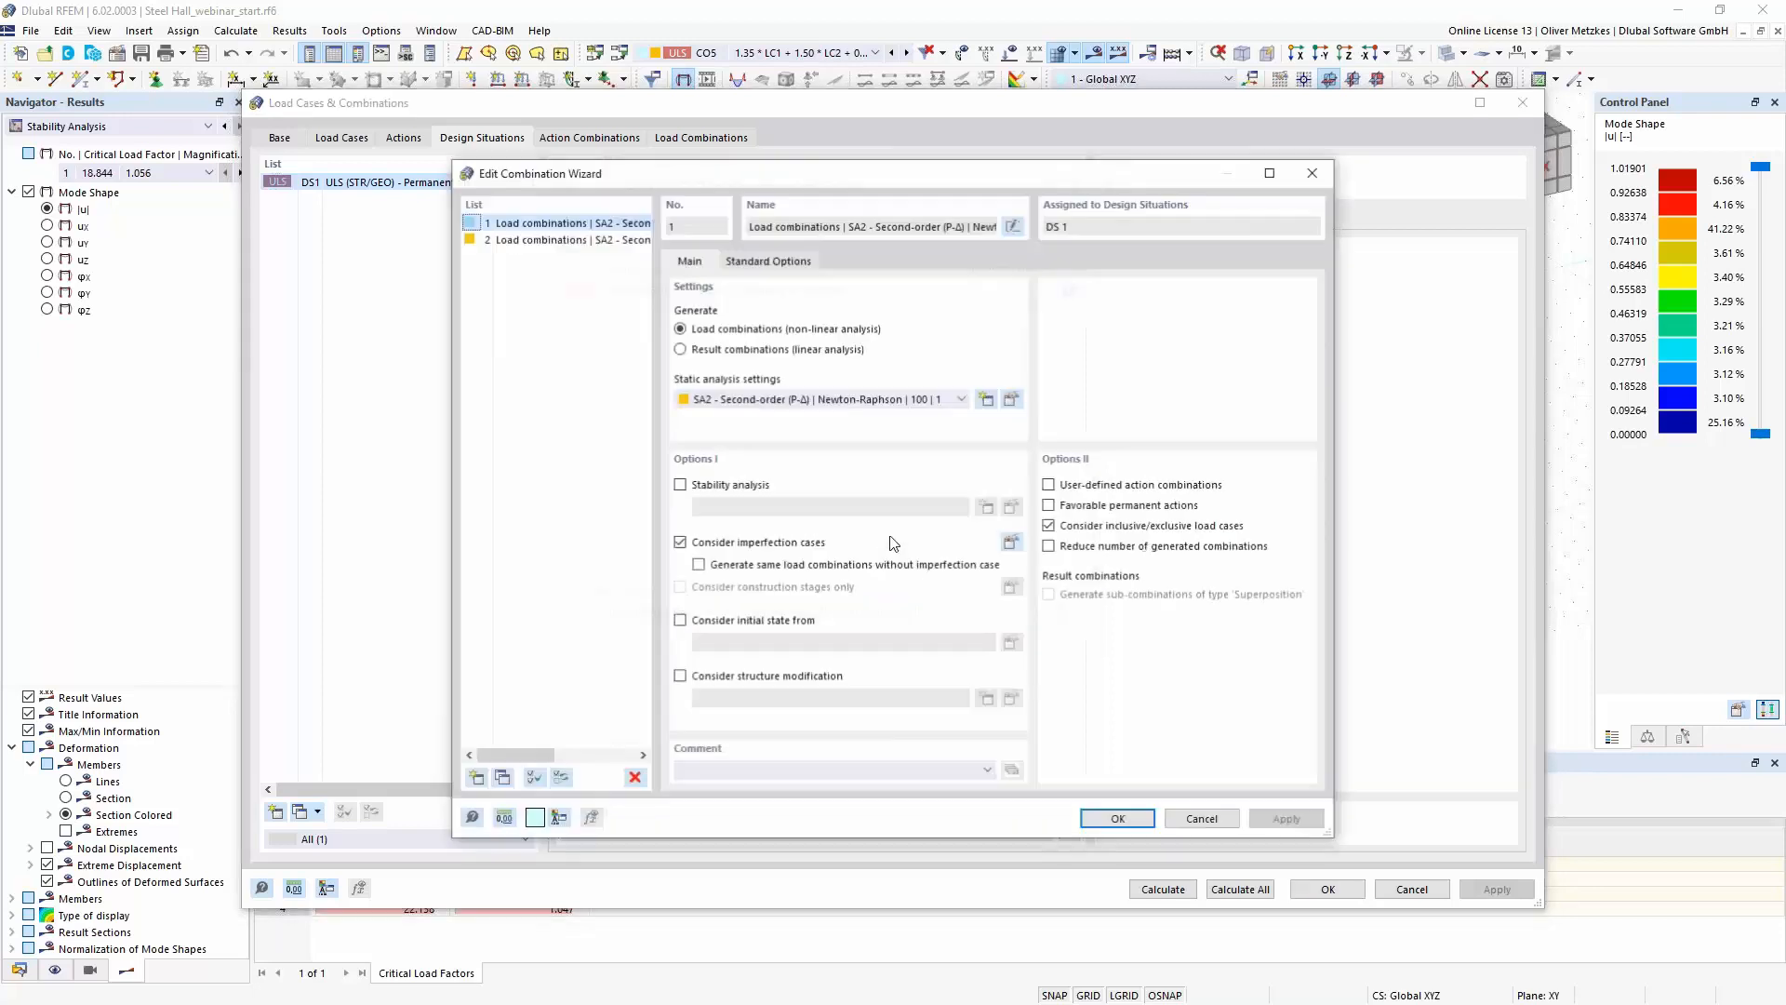
pyautogui.click(721, 485)
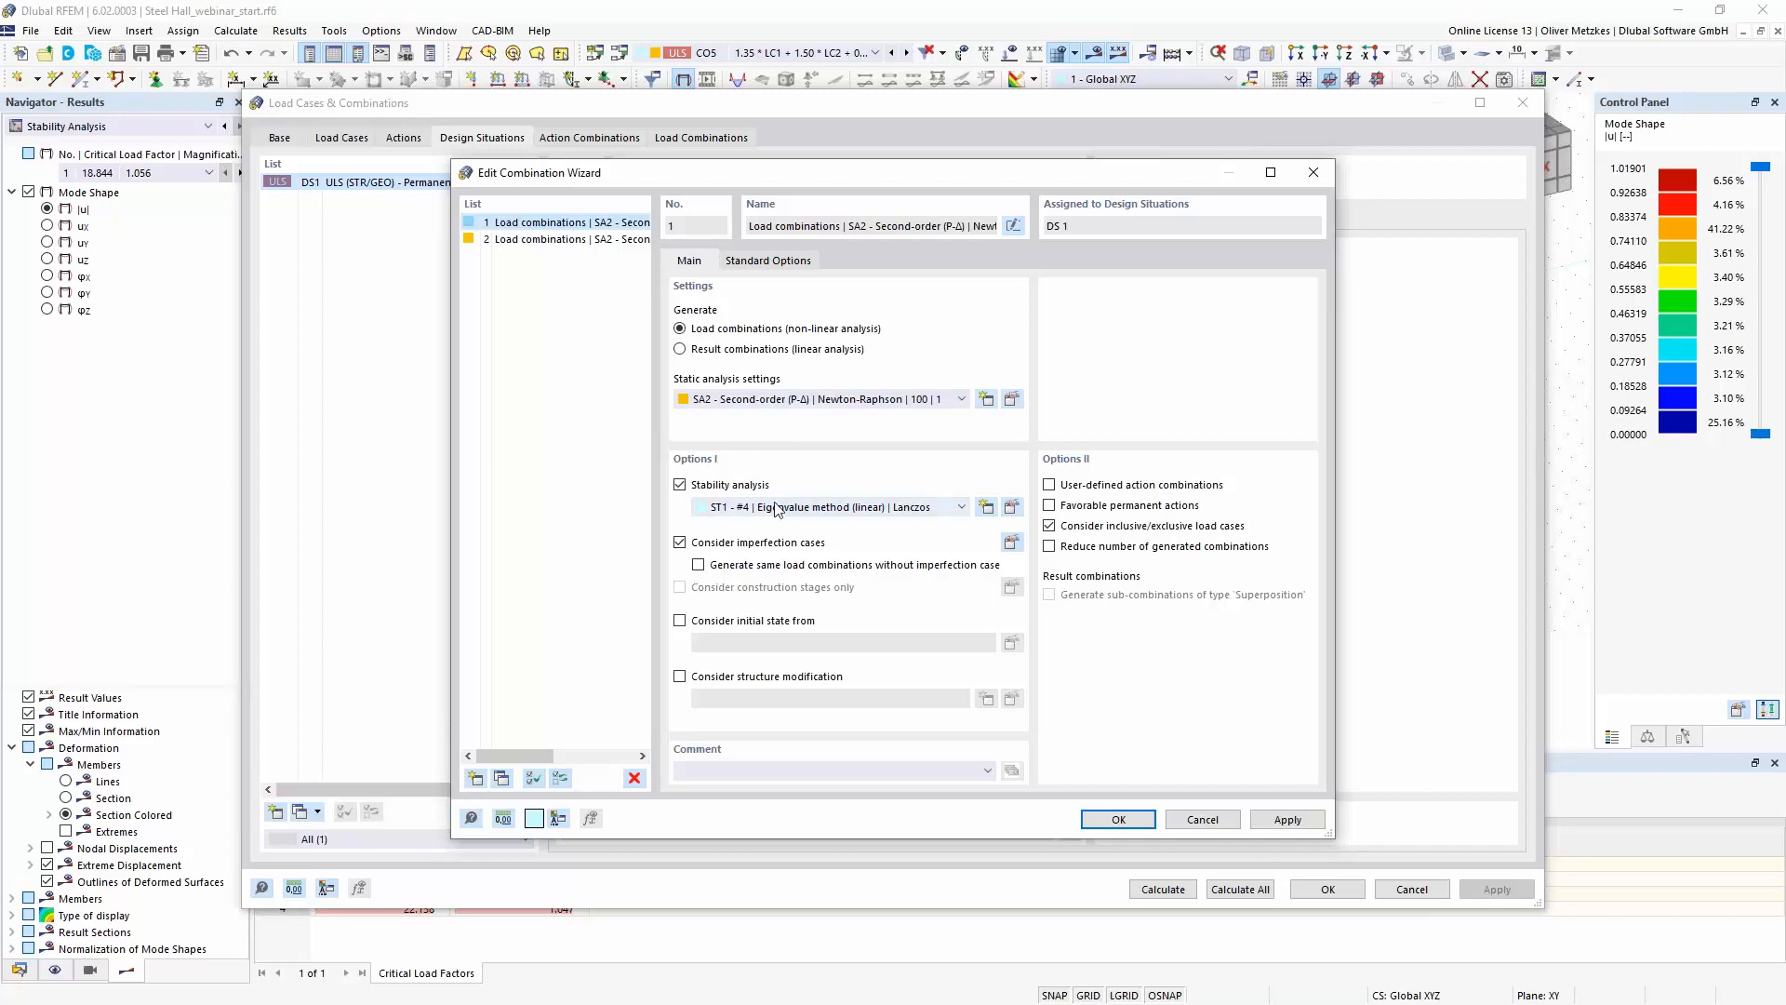
pyautogui.click(1117, 819)
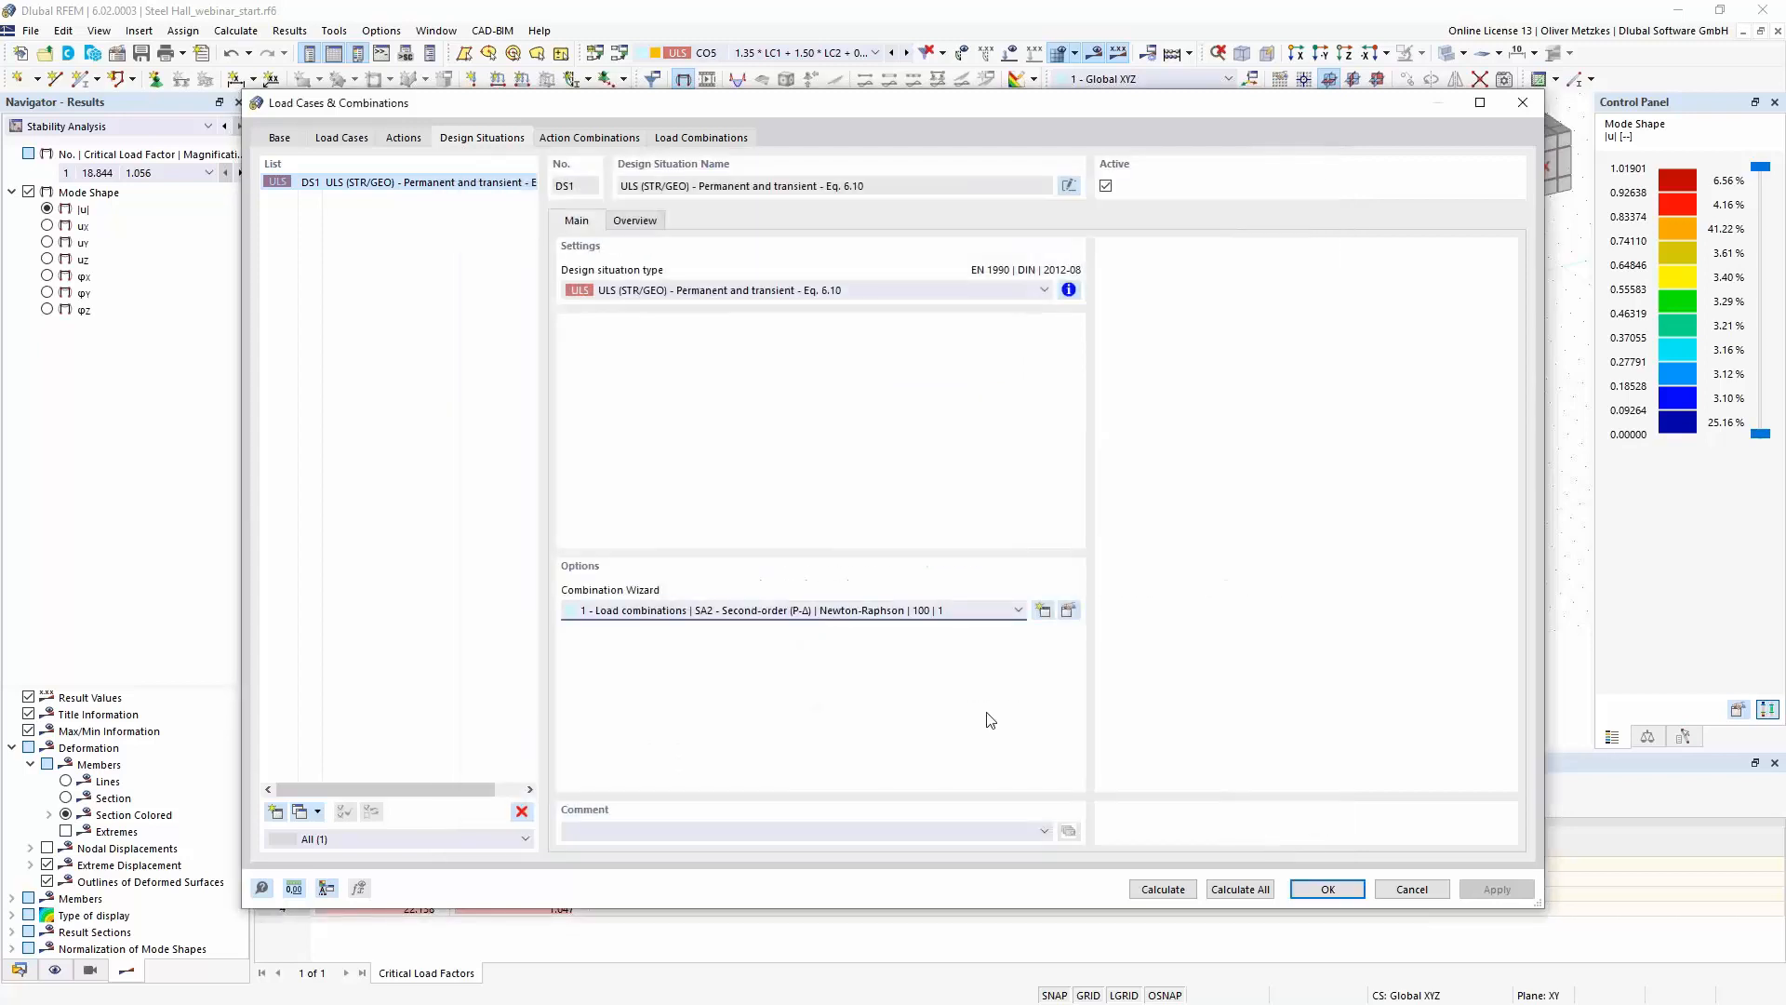
# - Clear the combination wizard of design situation DS1 and reassign wizard 1, Load combinations with SA2 second-order analysis
pyautogui.click(834, 616)
pyautogui.click(826, 624)
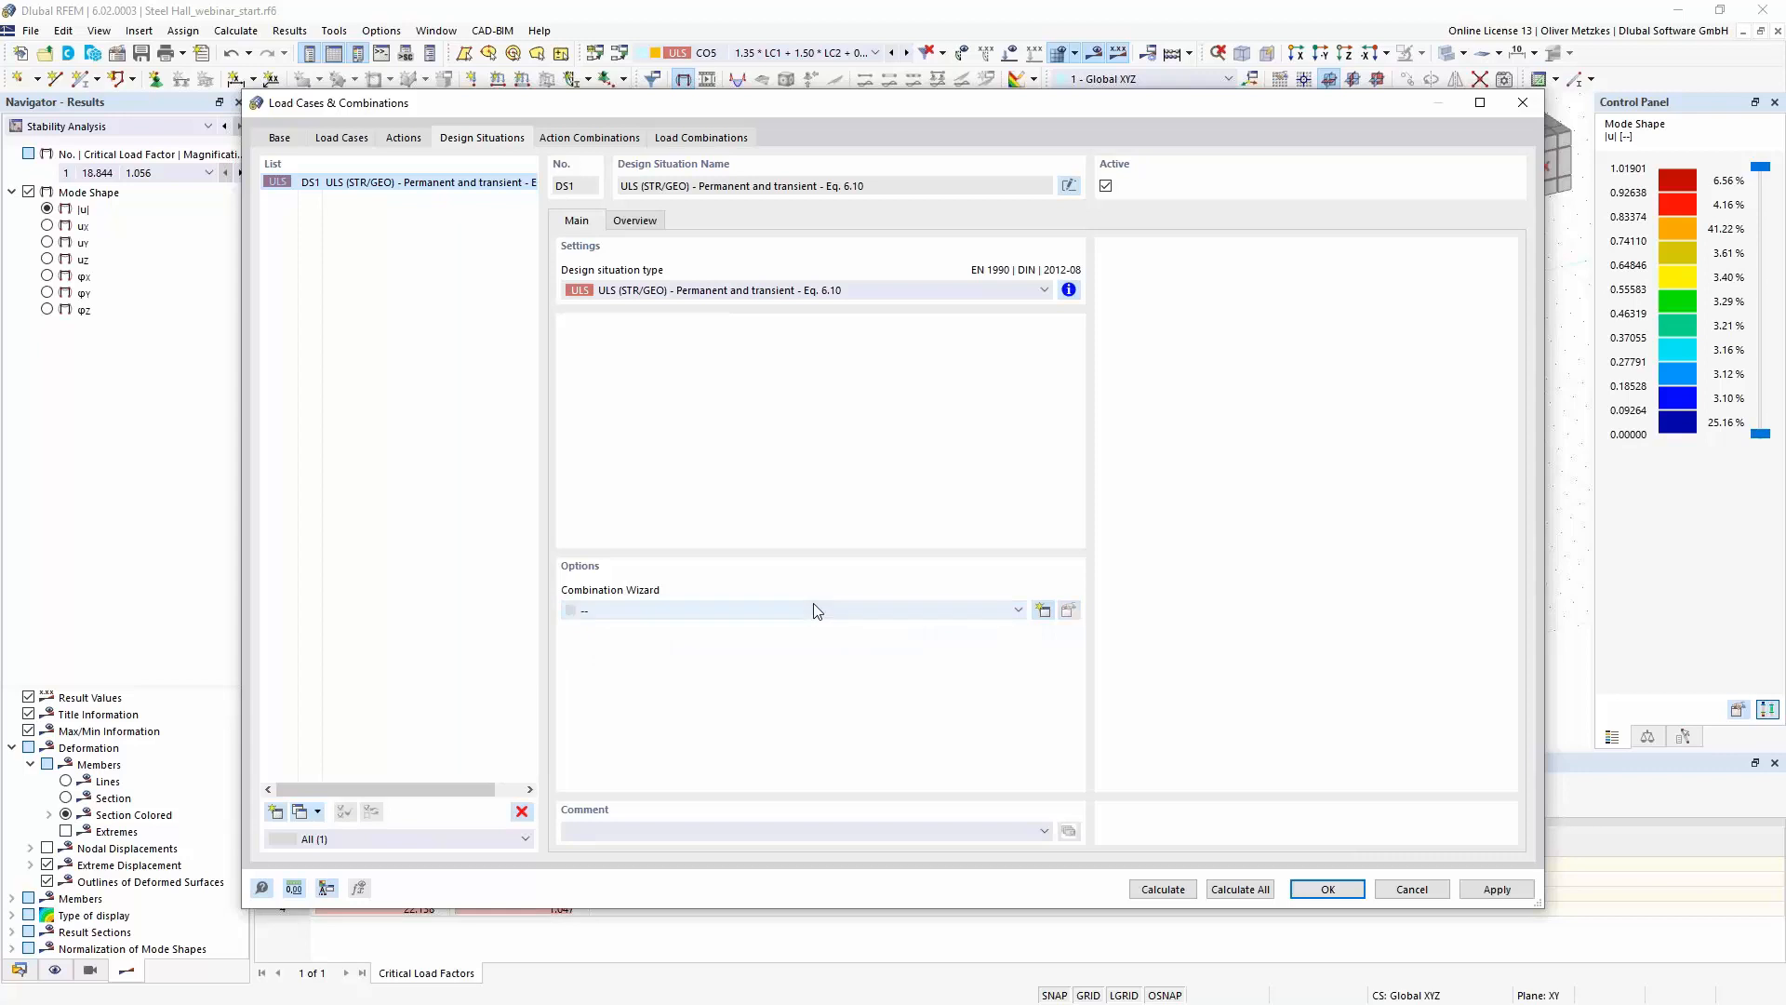
pyautogui.click(813, 607)
pyautogui.click(806, 639)
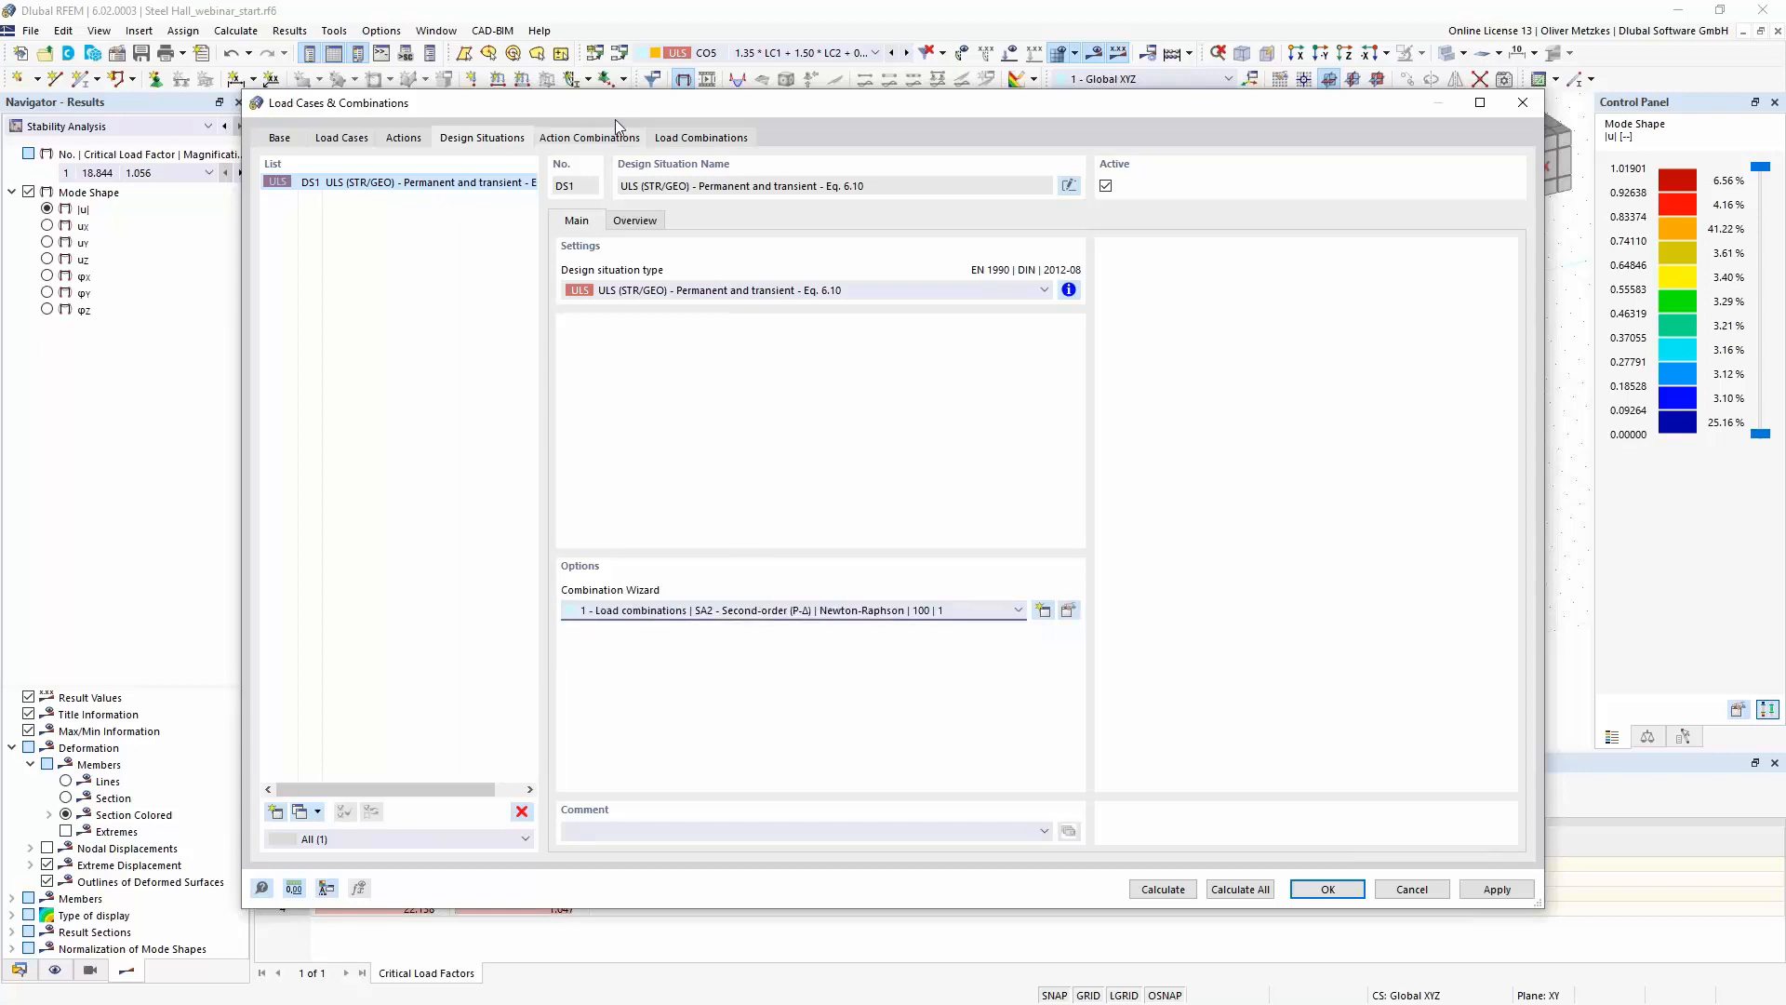
# - Regenerate the action and load combinations and check the critical load settings of CO2 and CO4
pyautogui.click(591, 140)
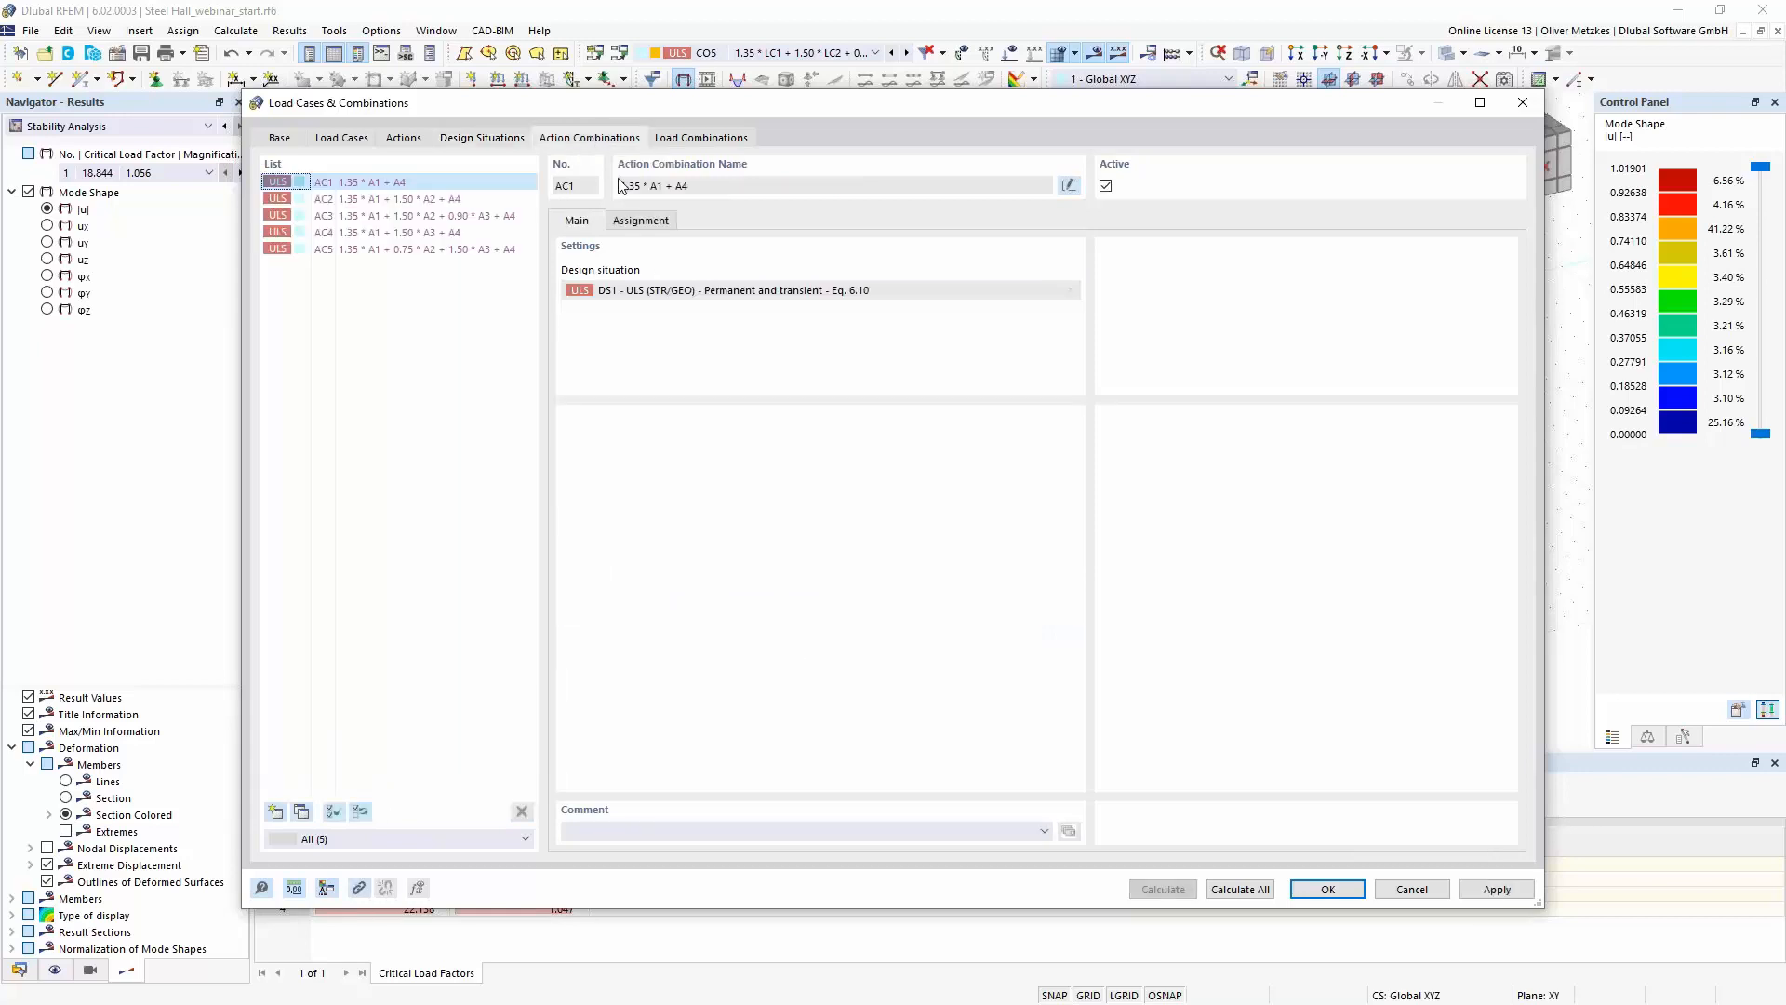
pyautogui.click(701, 138)
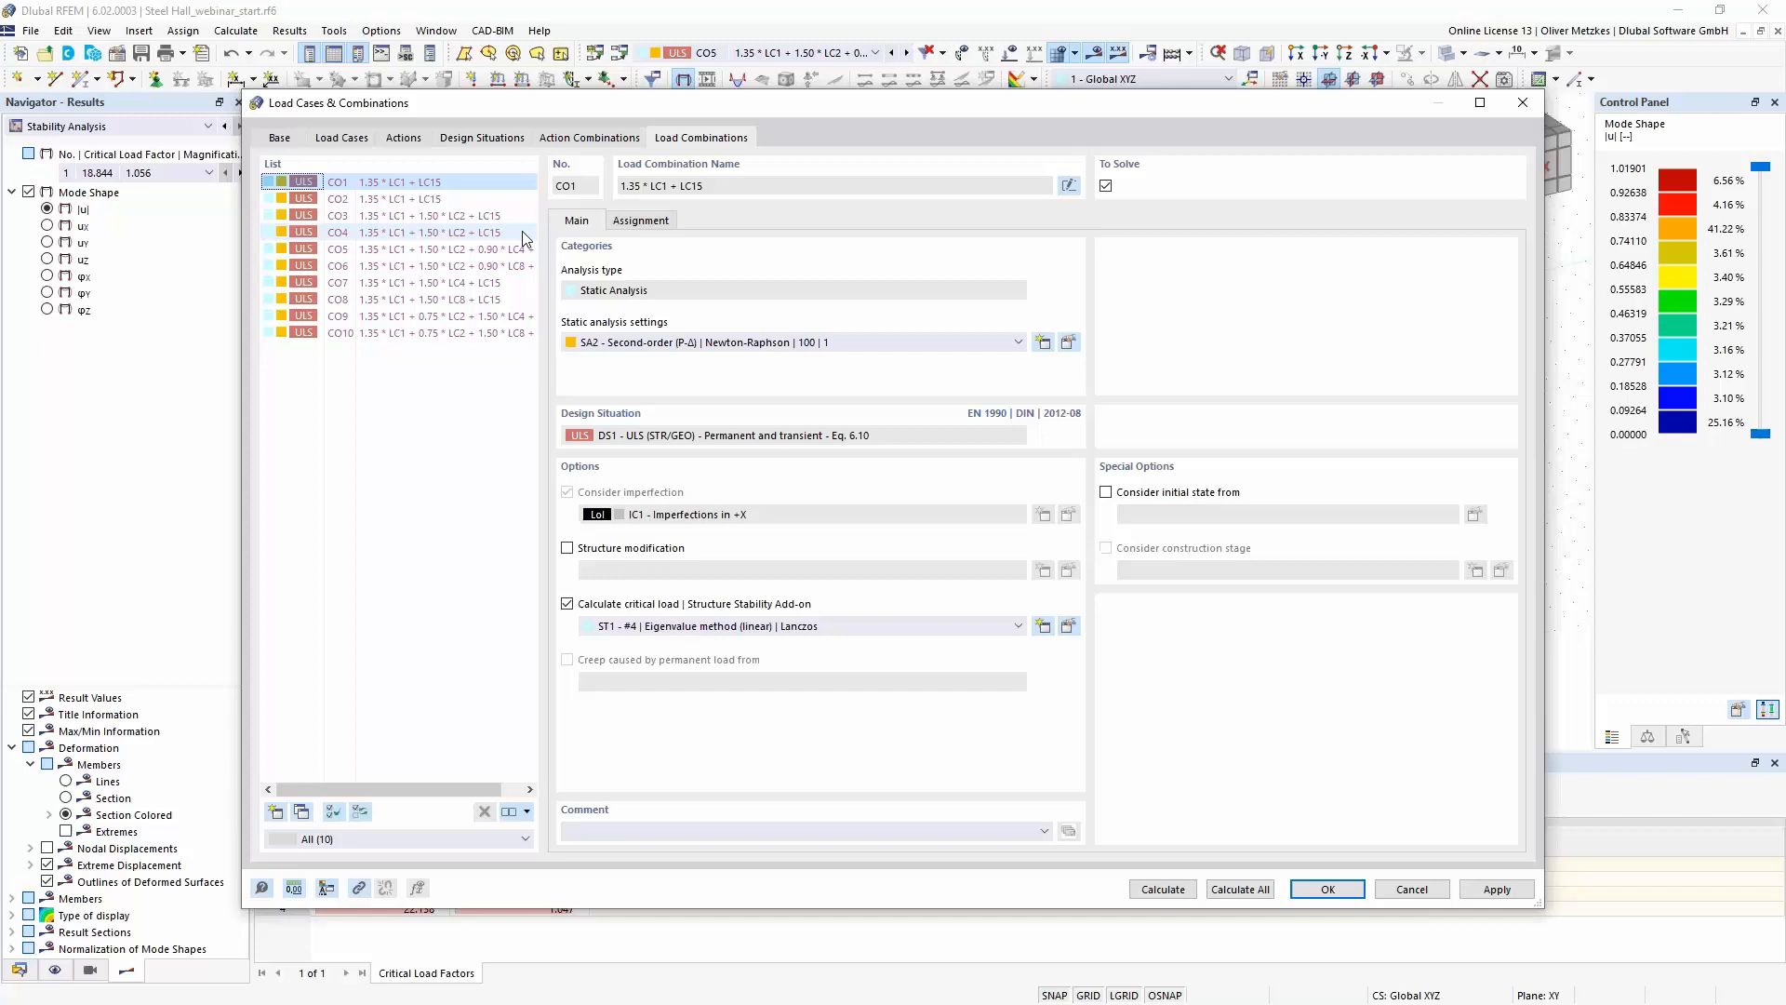
pyautogui.click(439, 199)
pyautogui.click(475, 234)
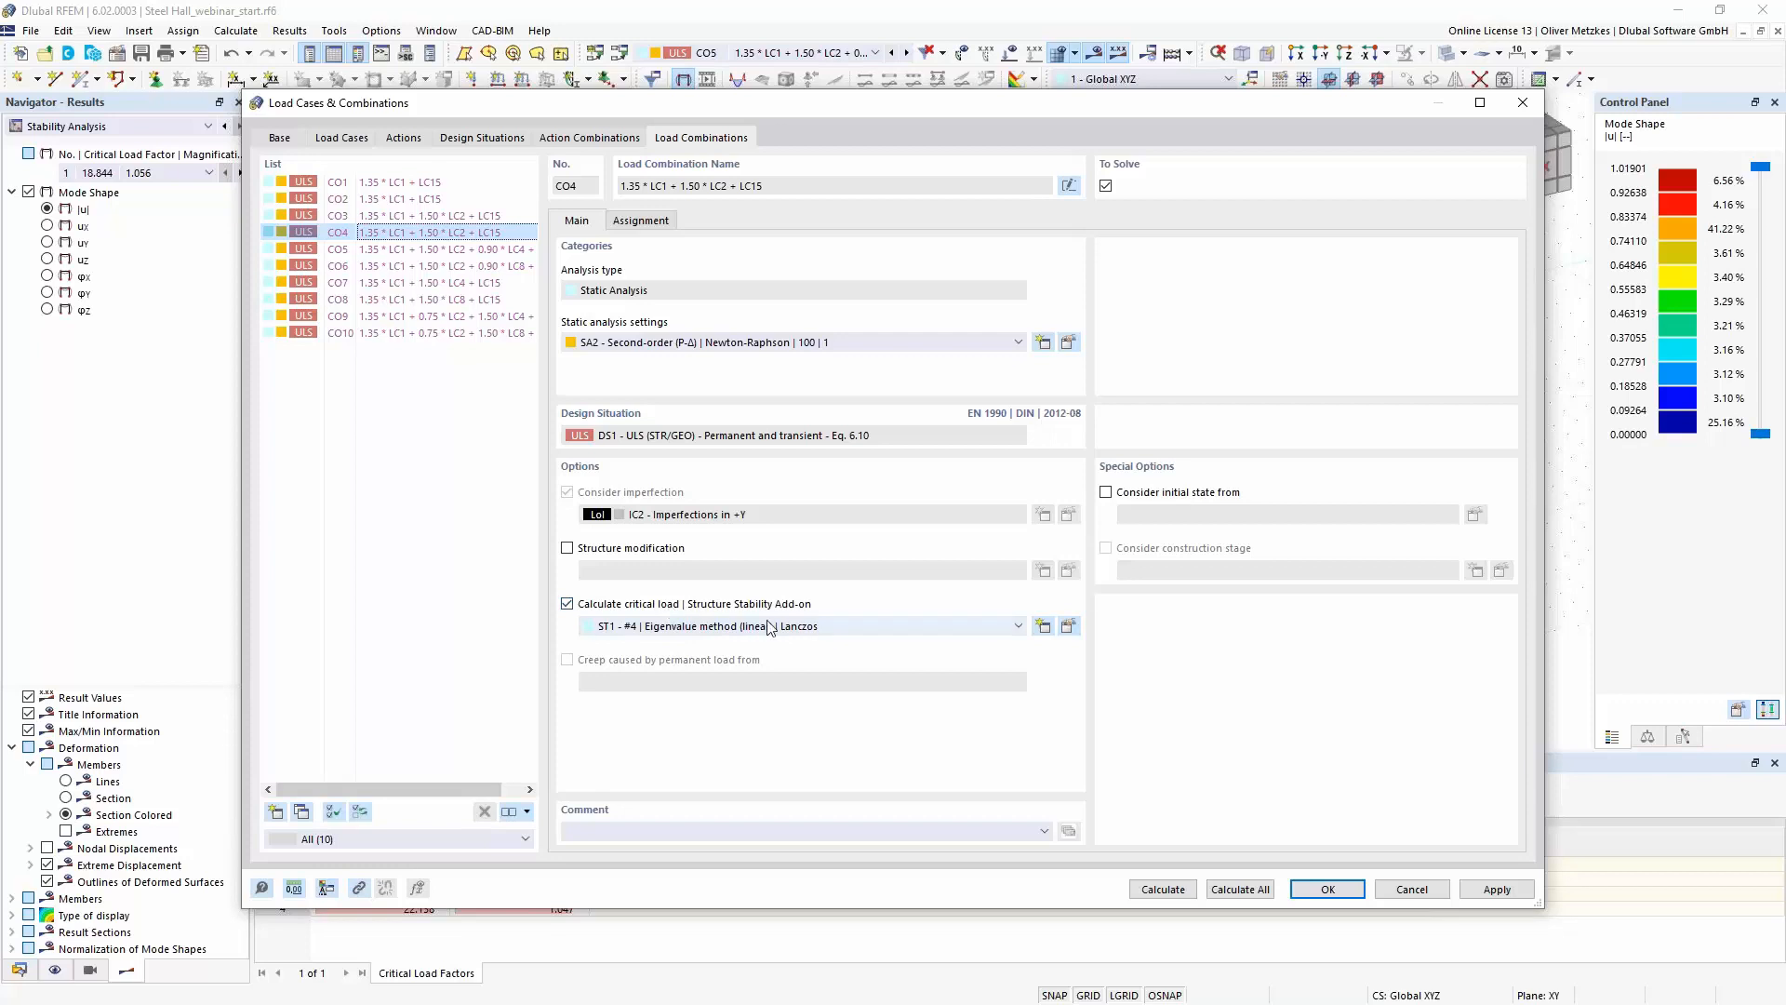
# - Calculate design situation DS1 and enlarge the results summary table to show the Stability Analysis entry
pyautogui.click(482, 137)
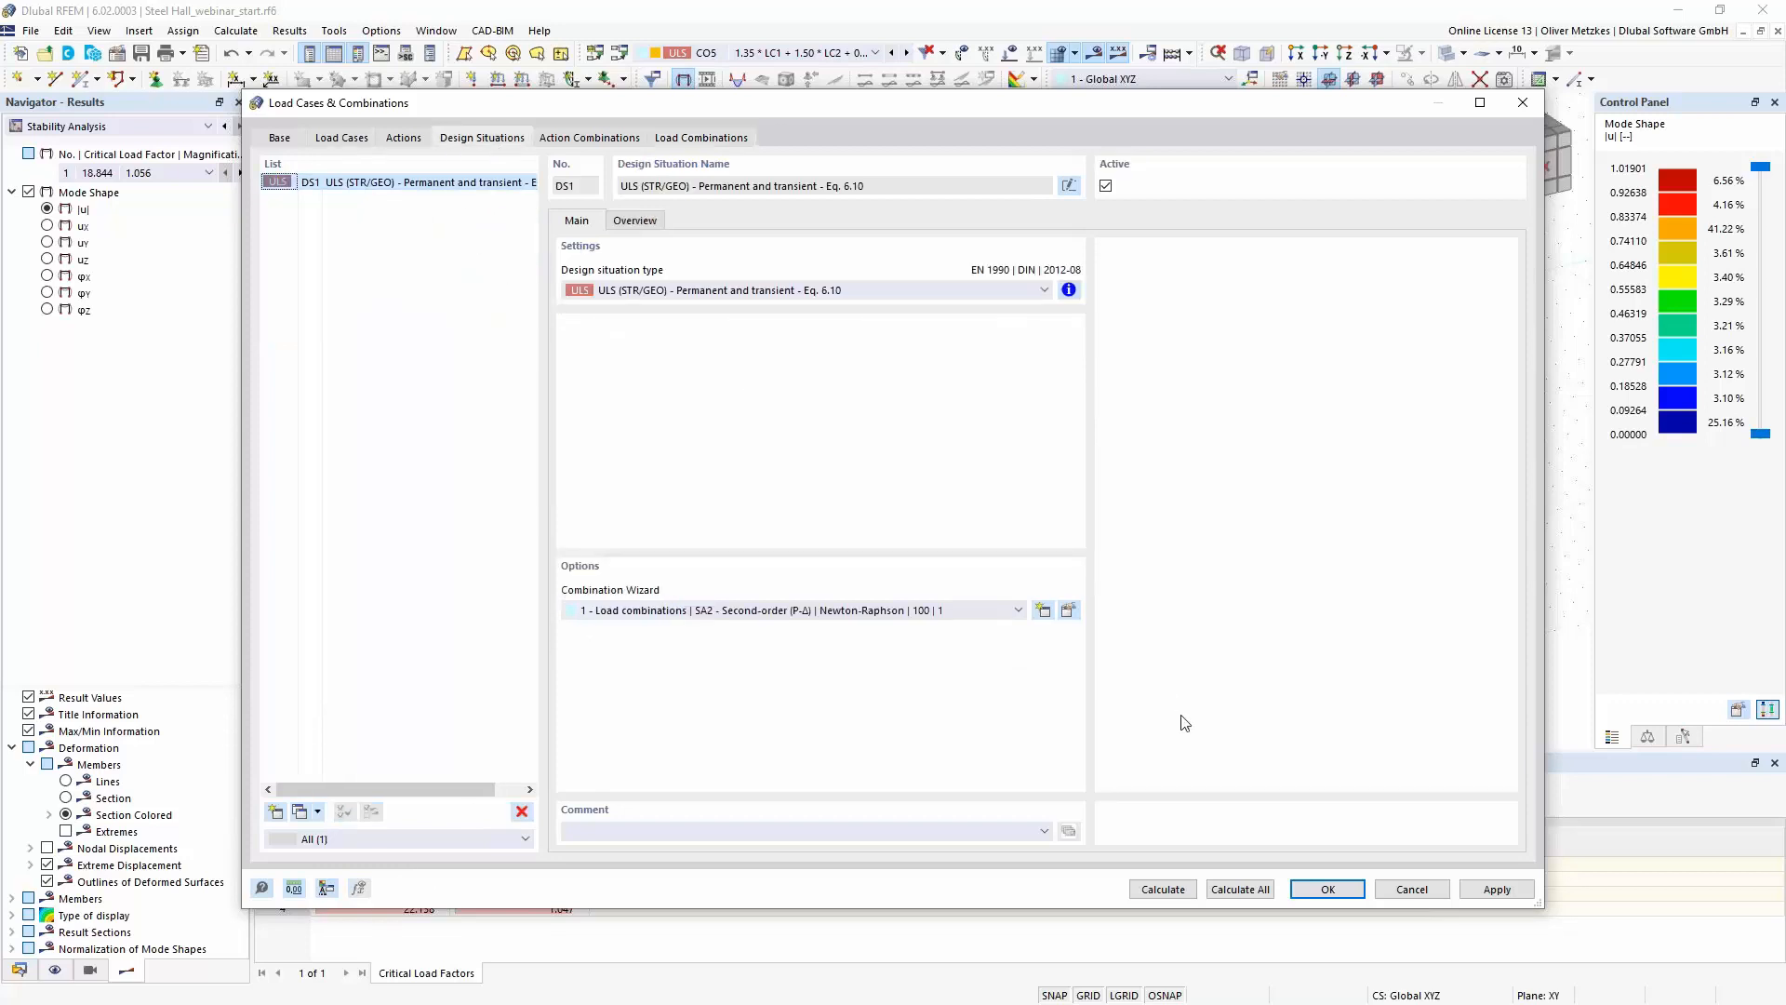
pyautogui.click(1163, 889)
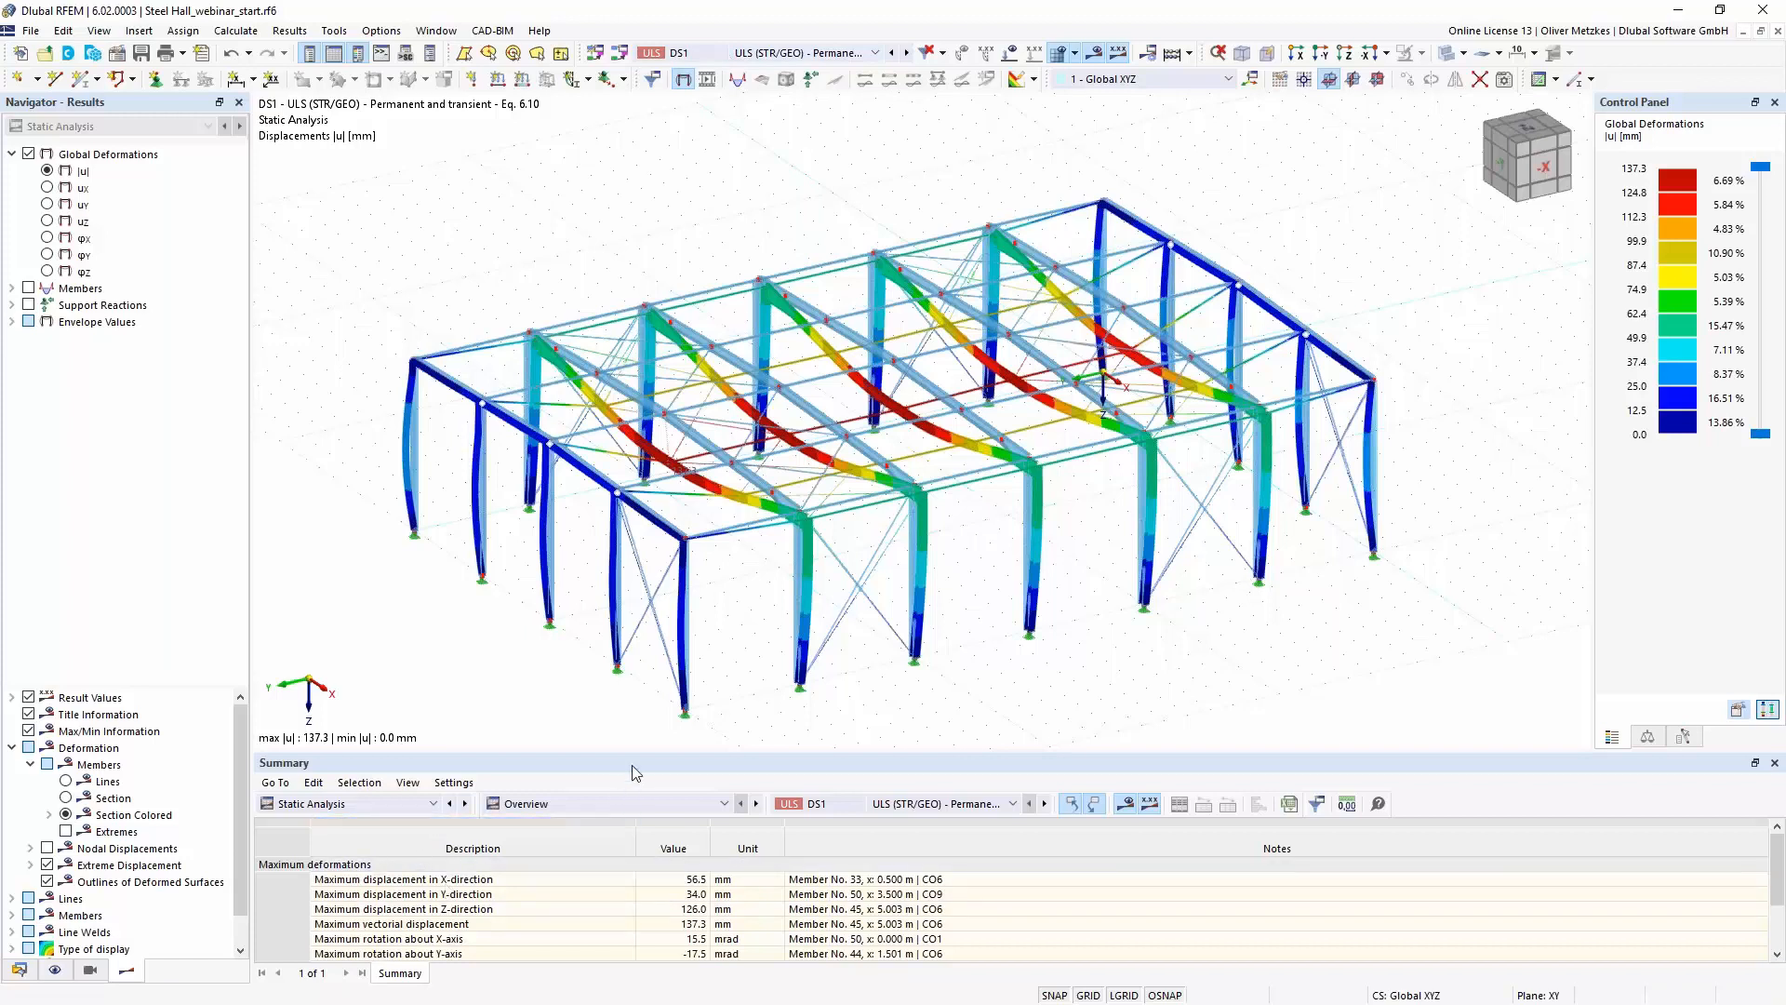
pyautogui.moveTo(636, 756); pyautogui.dragTo(626, 655)
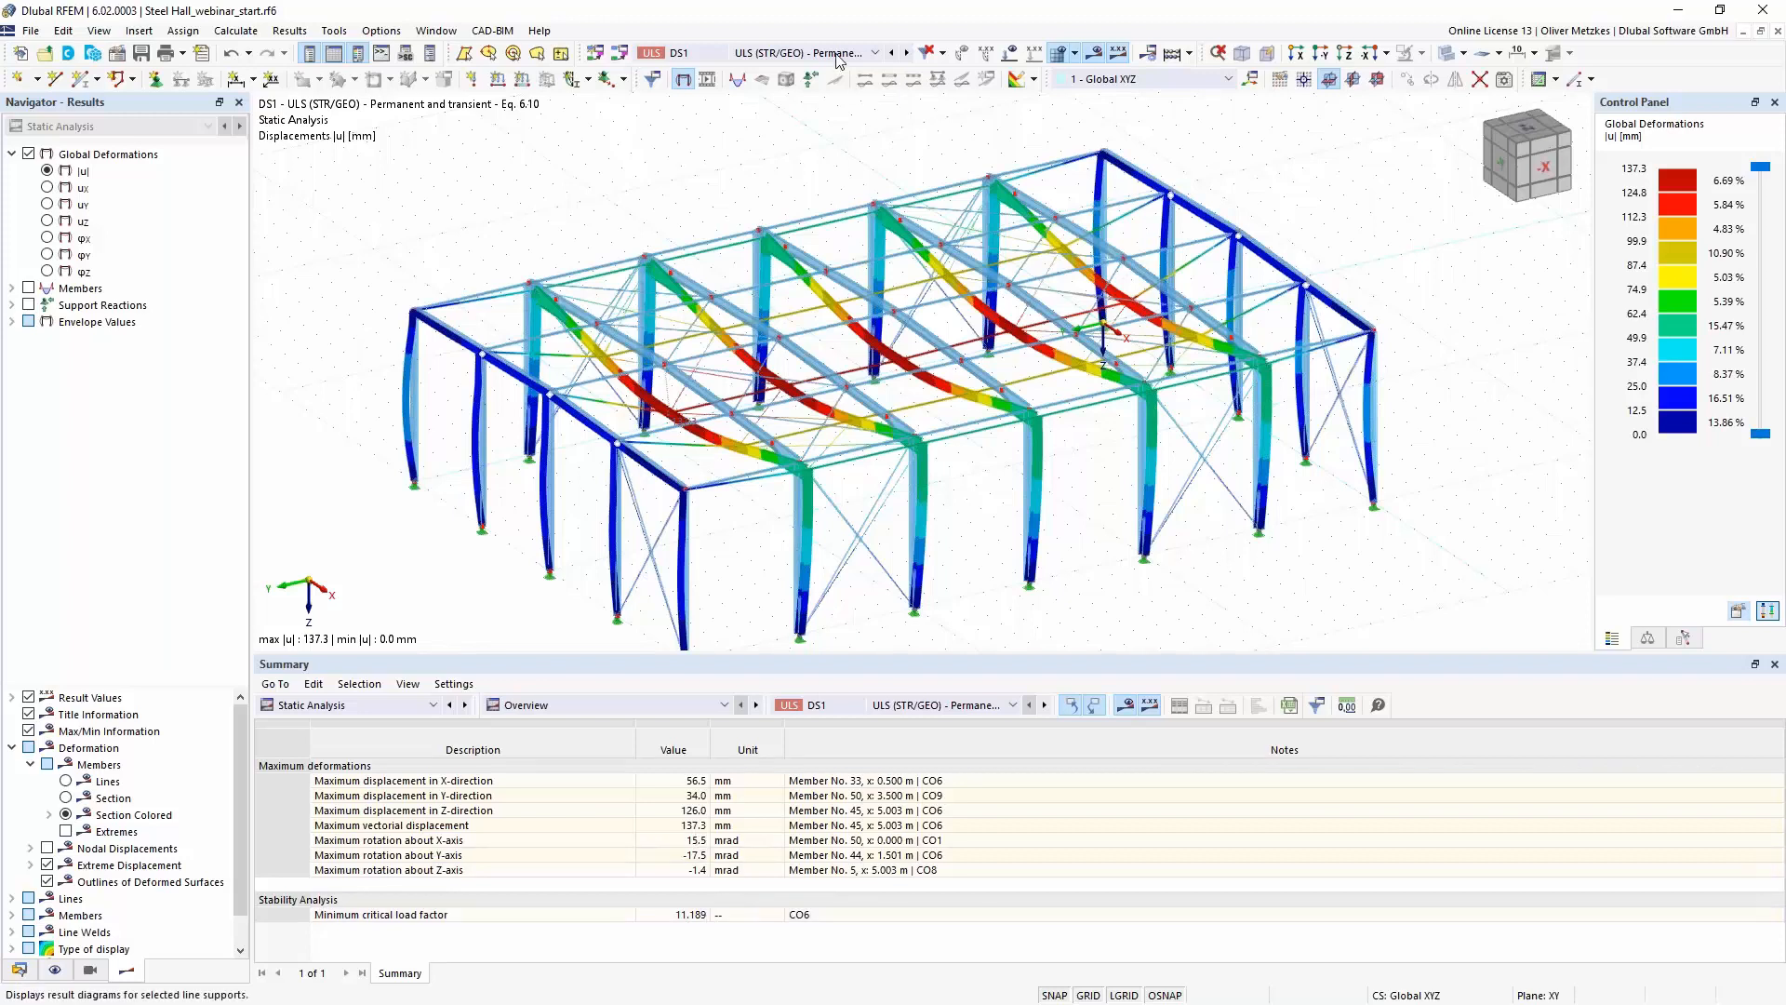
# - Show the Stability Analysis results of load combination CO6 and inspect its first mode shape around the middle frame
pyautogui.click(744, 53)
pyautogui.press('Escape')
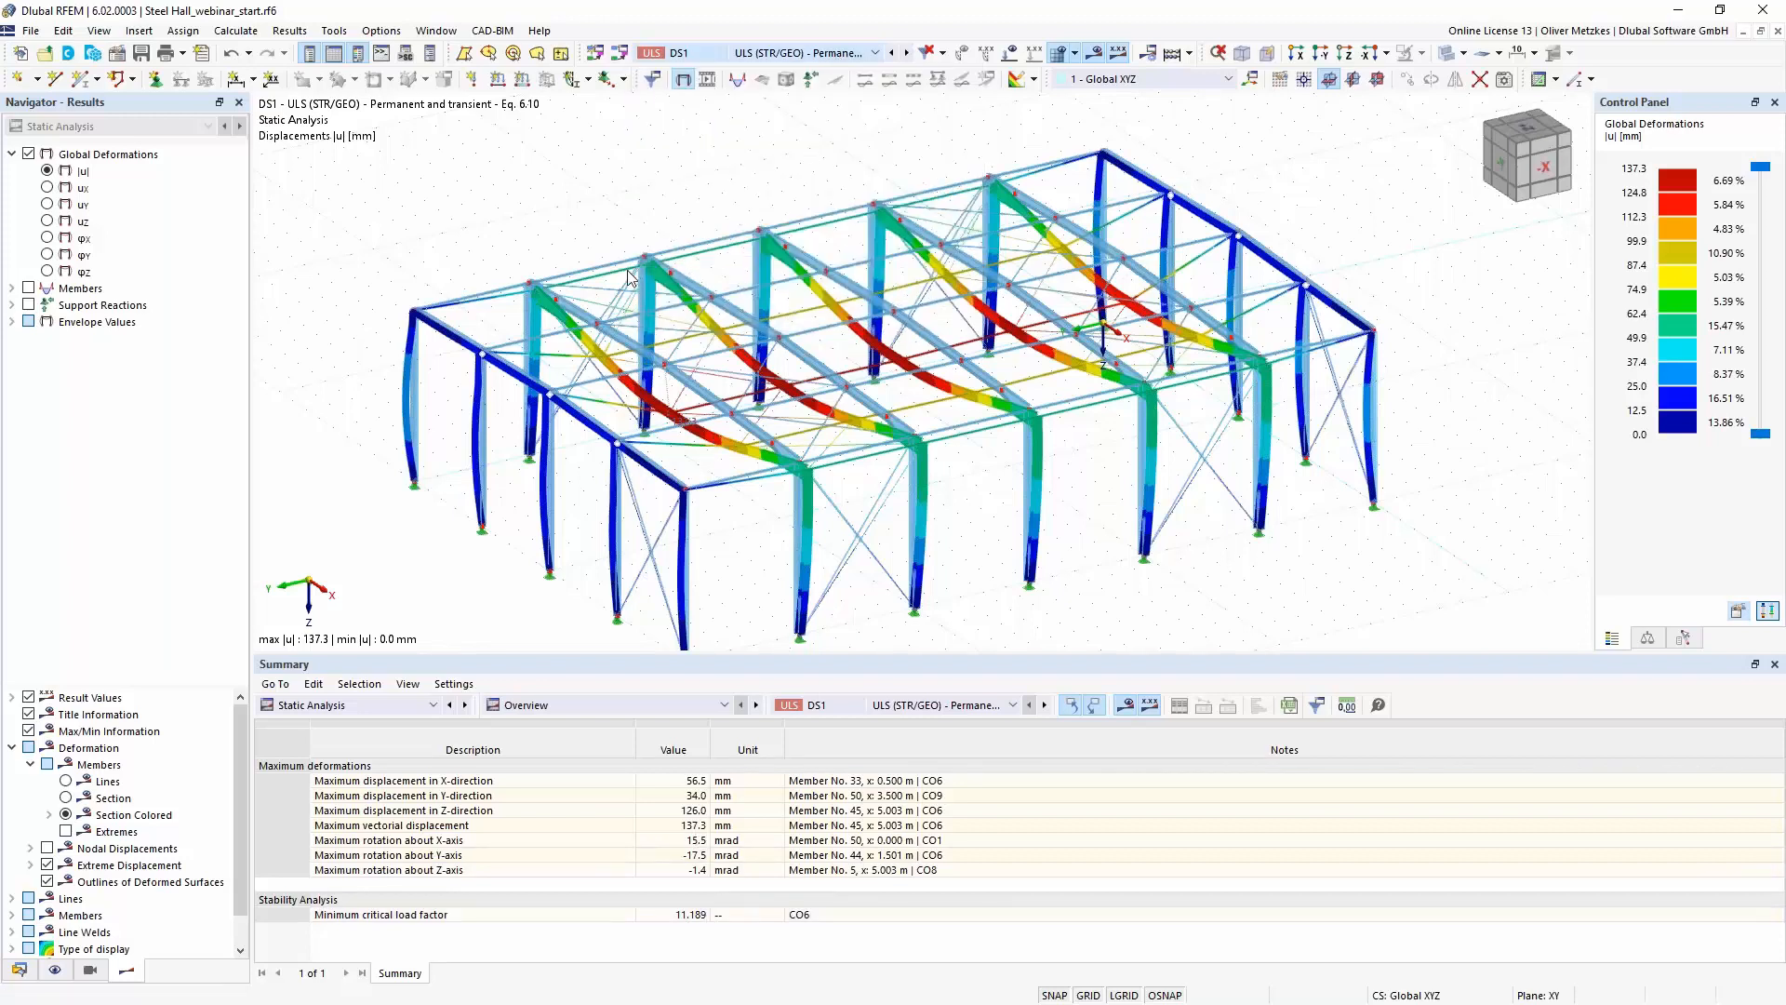
pyautogui.click(168, 126)
pyautogui.click(135, 159)
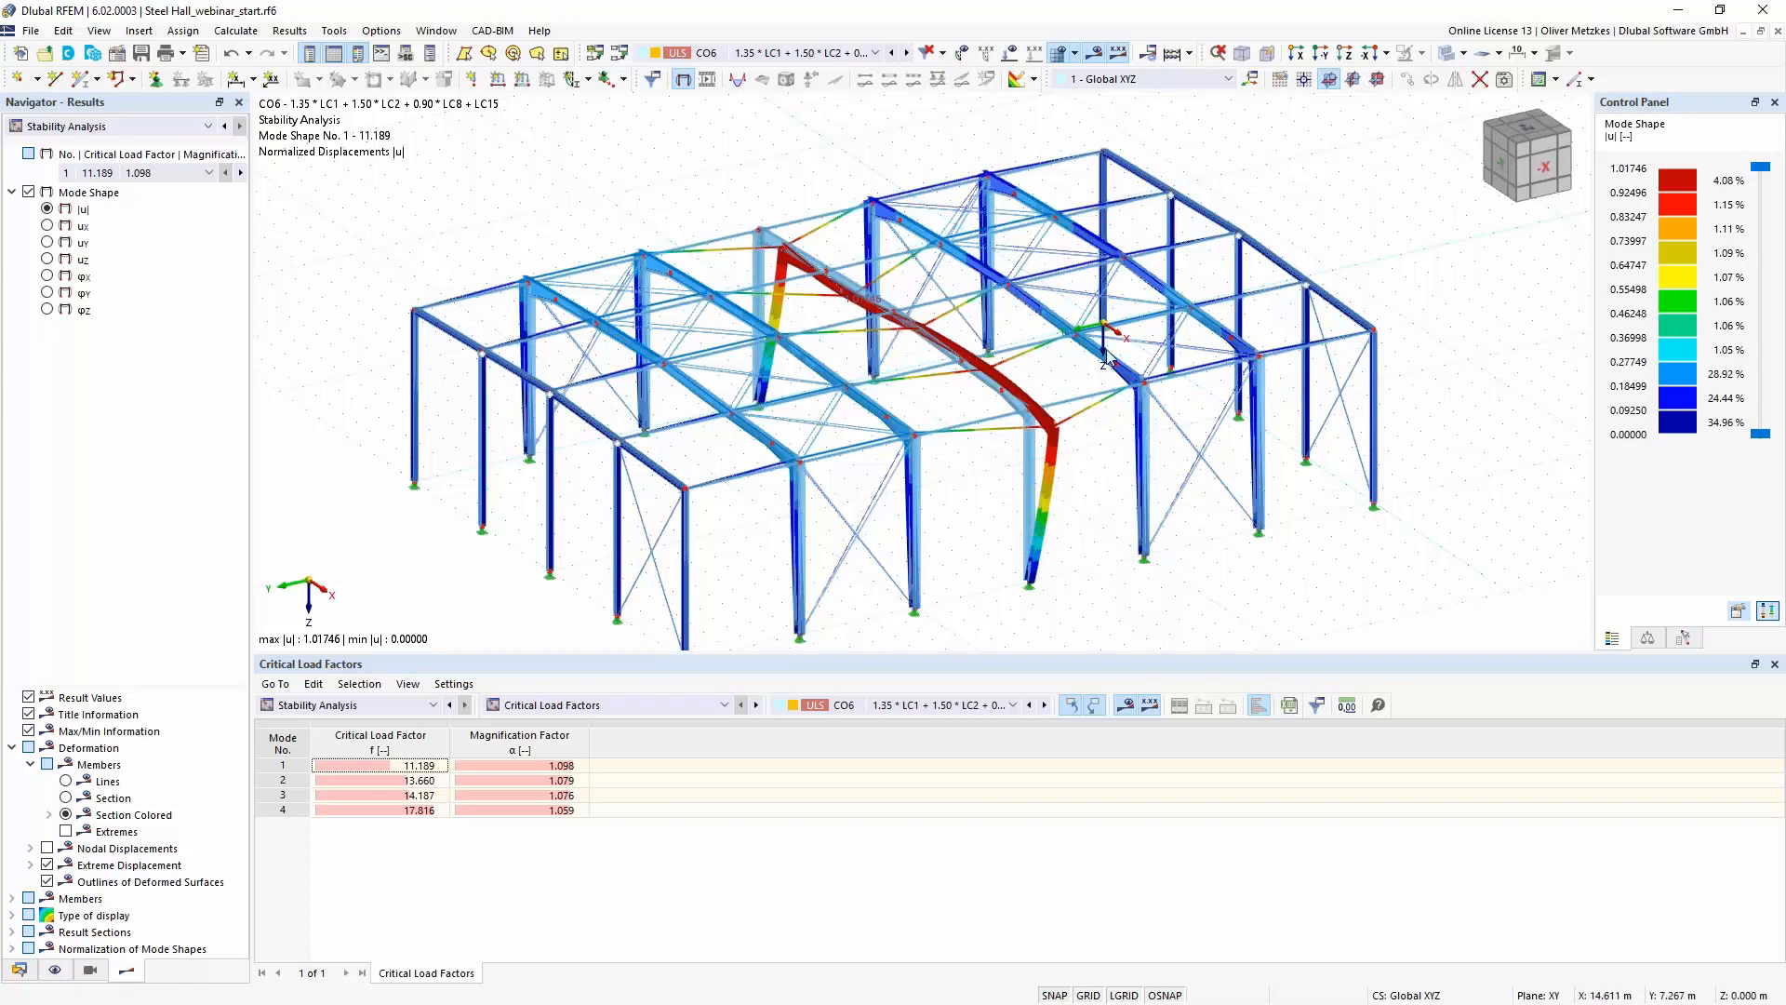
pyautogui.scroll(3, 1023, 465)
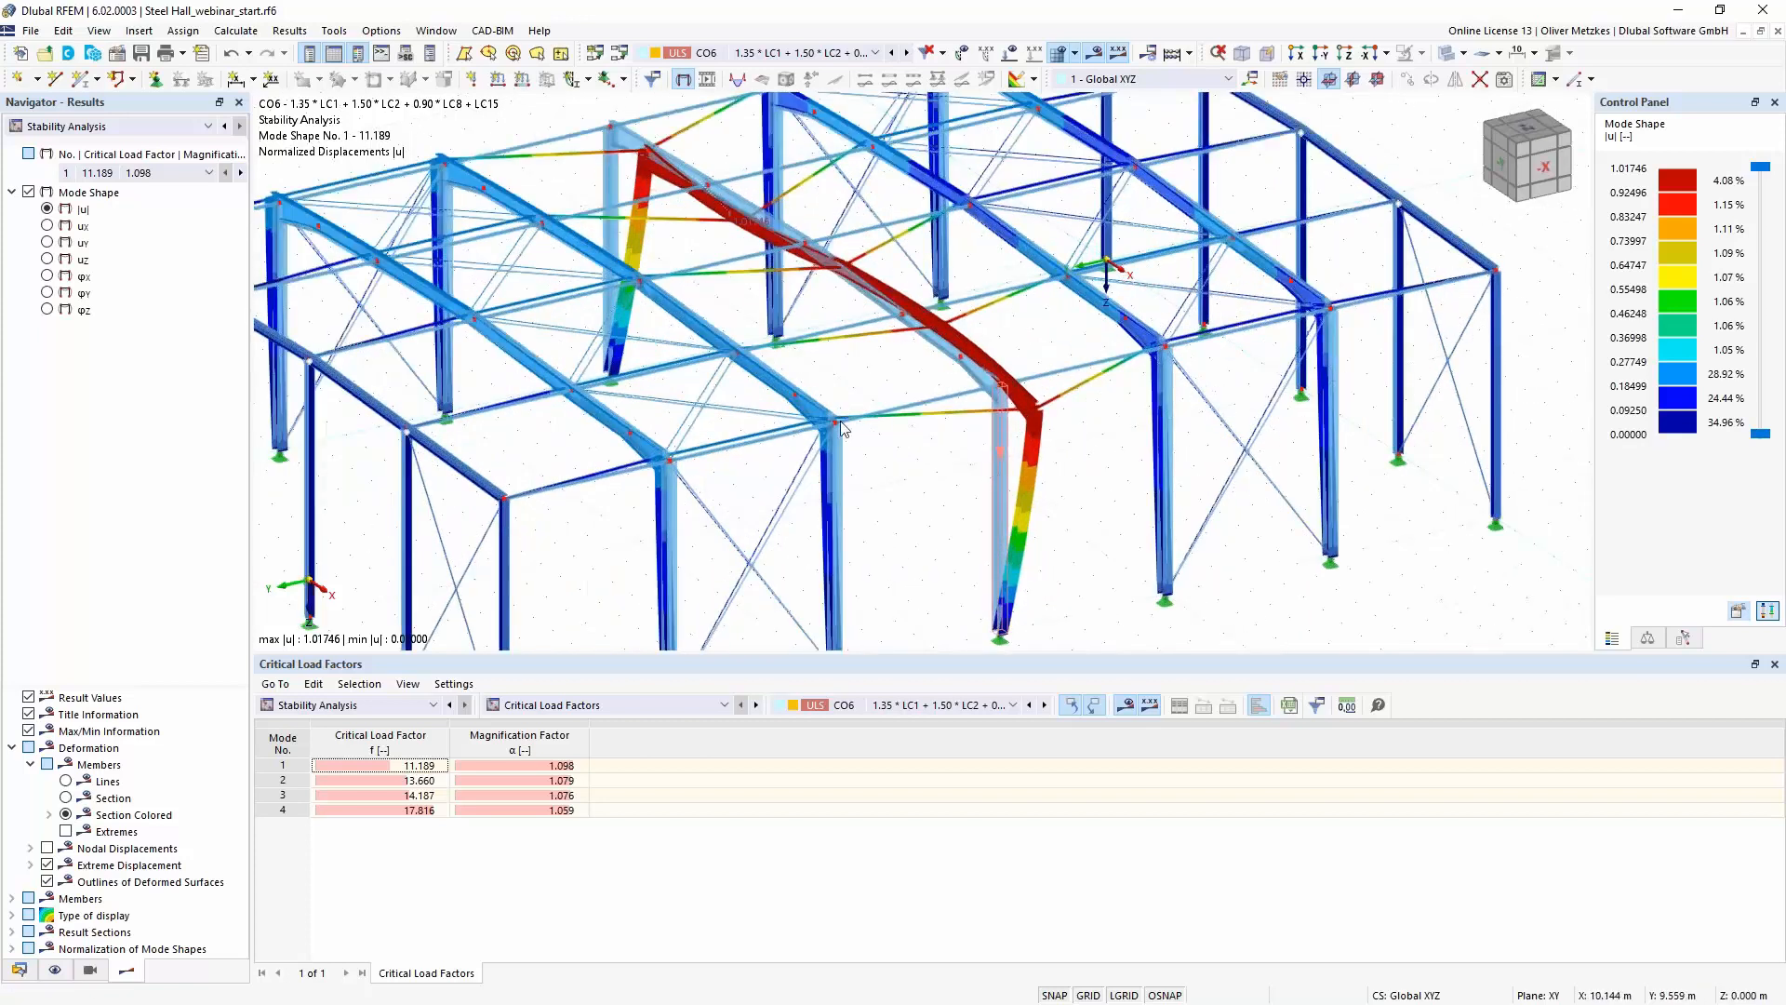
# - Display the member bending moments My from the Static Analysis of CO6 and examine them on the hall frames
pyautogui.click(146, 130)
pyautogui.click(131, 151)
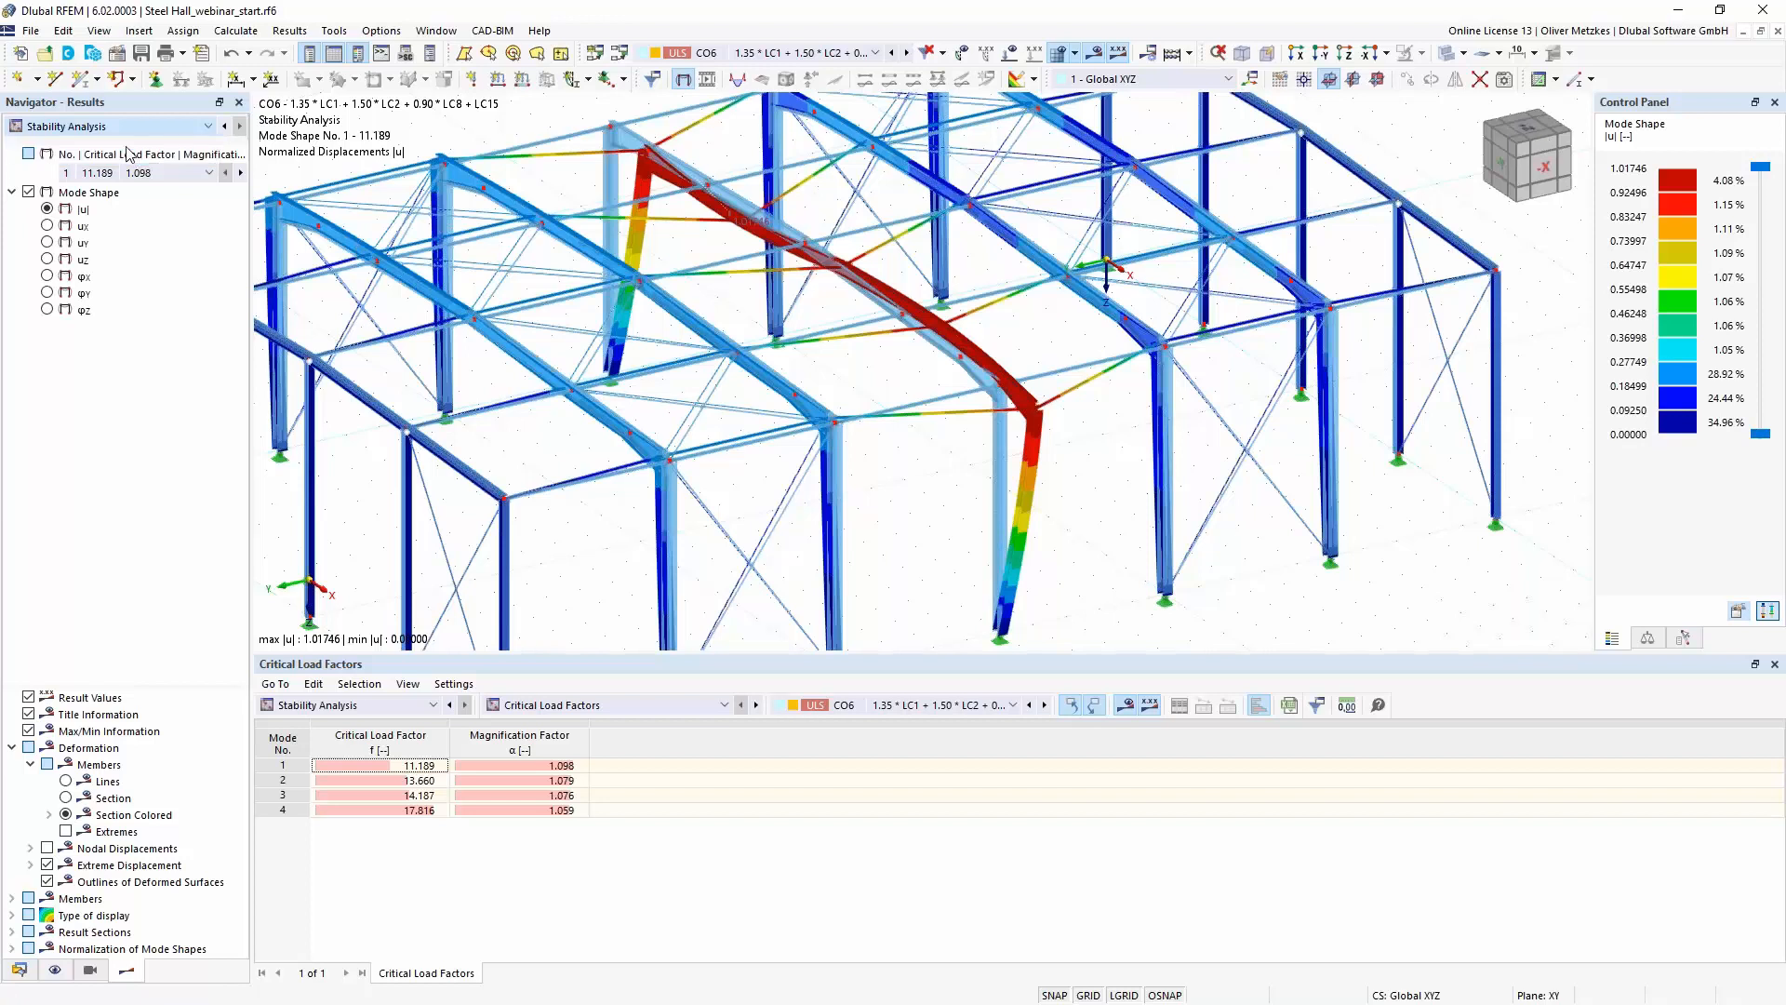
pyautogui.click(12, 289)
pyautogui.click(29, 322)
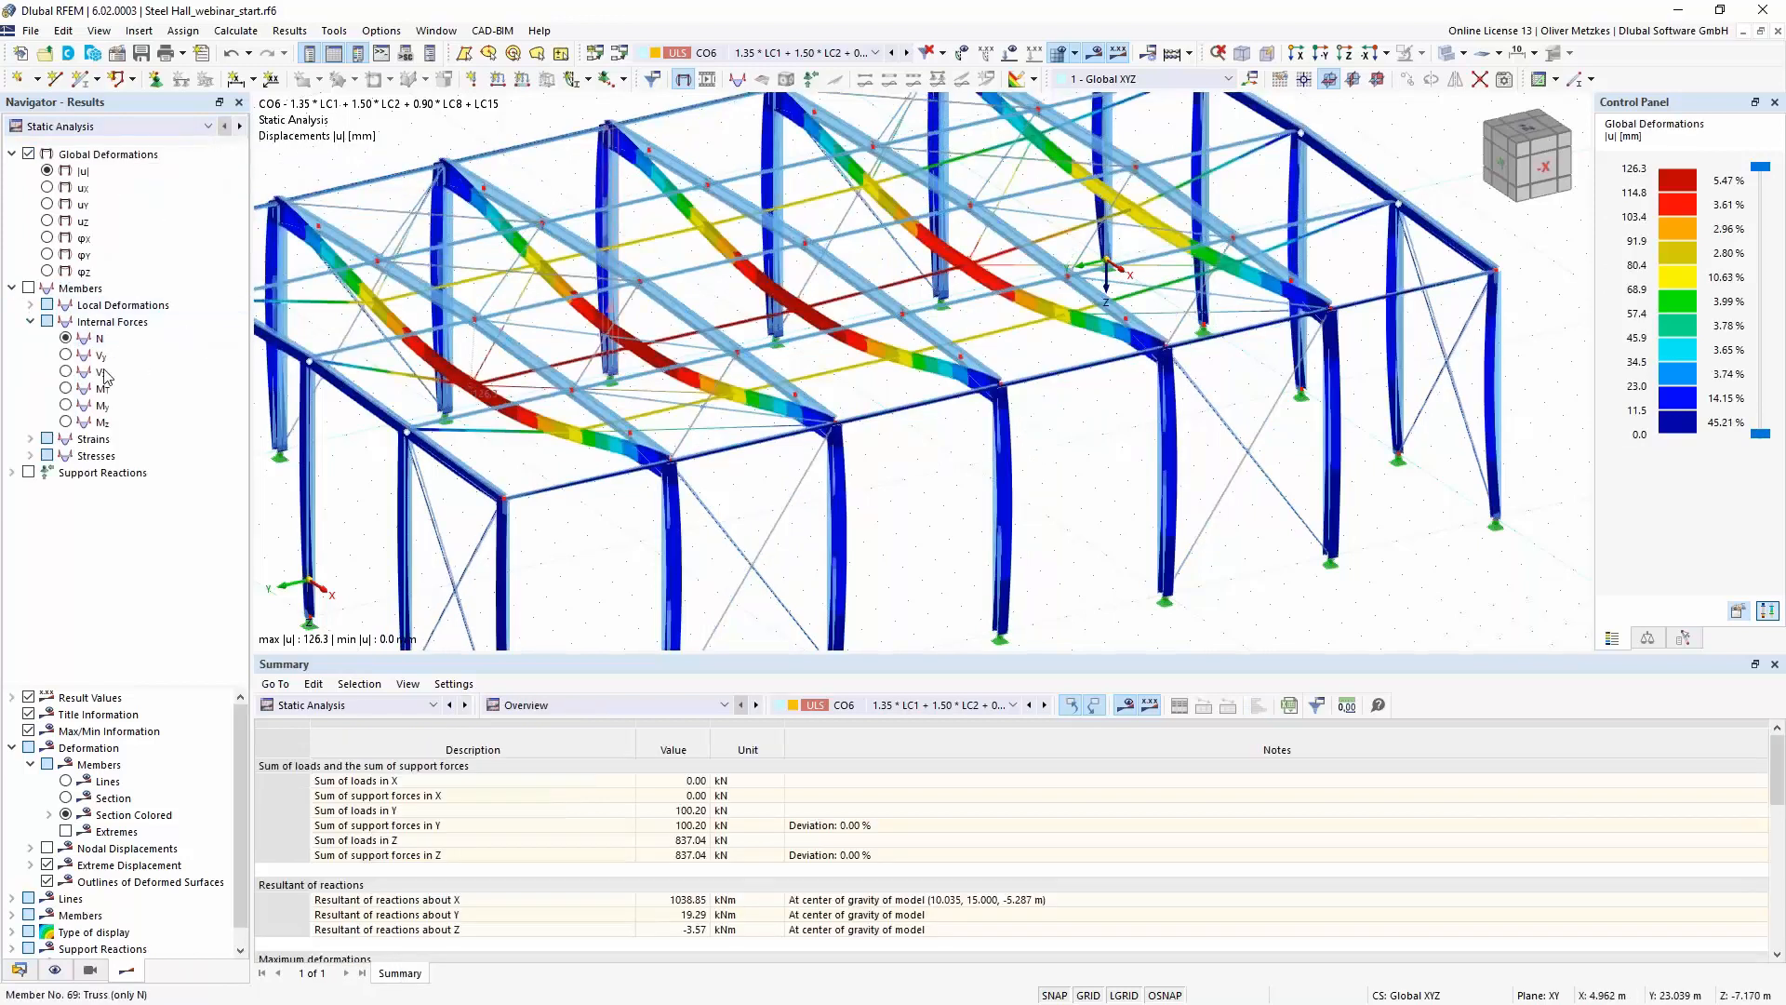
pyautogui.click(72, 409)
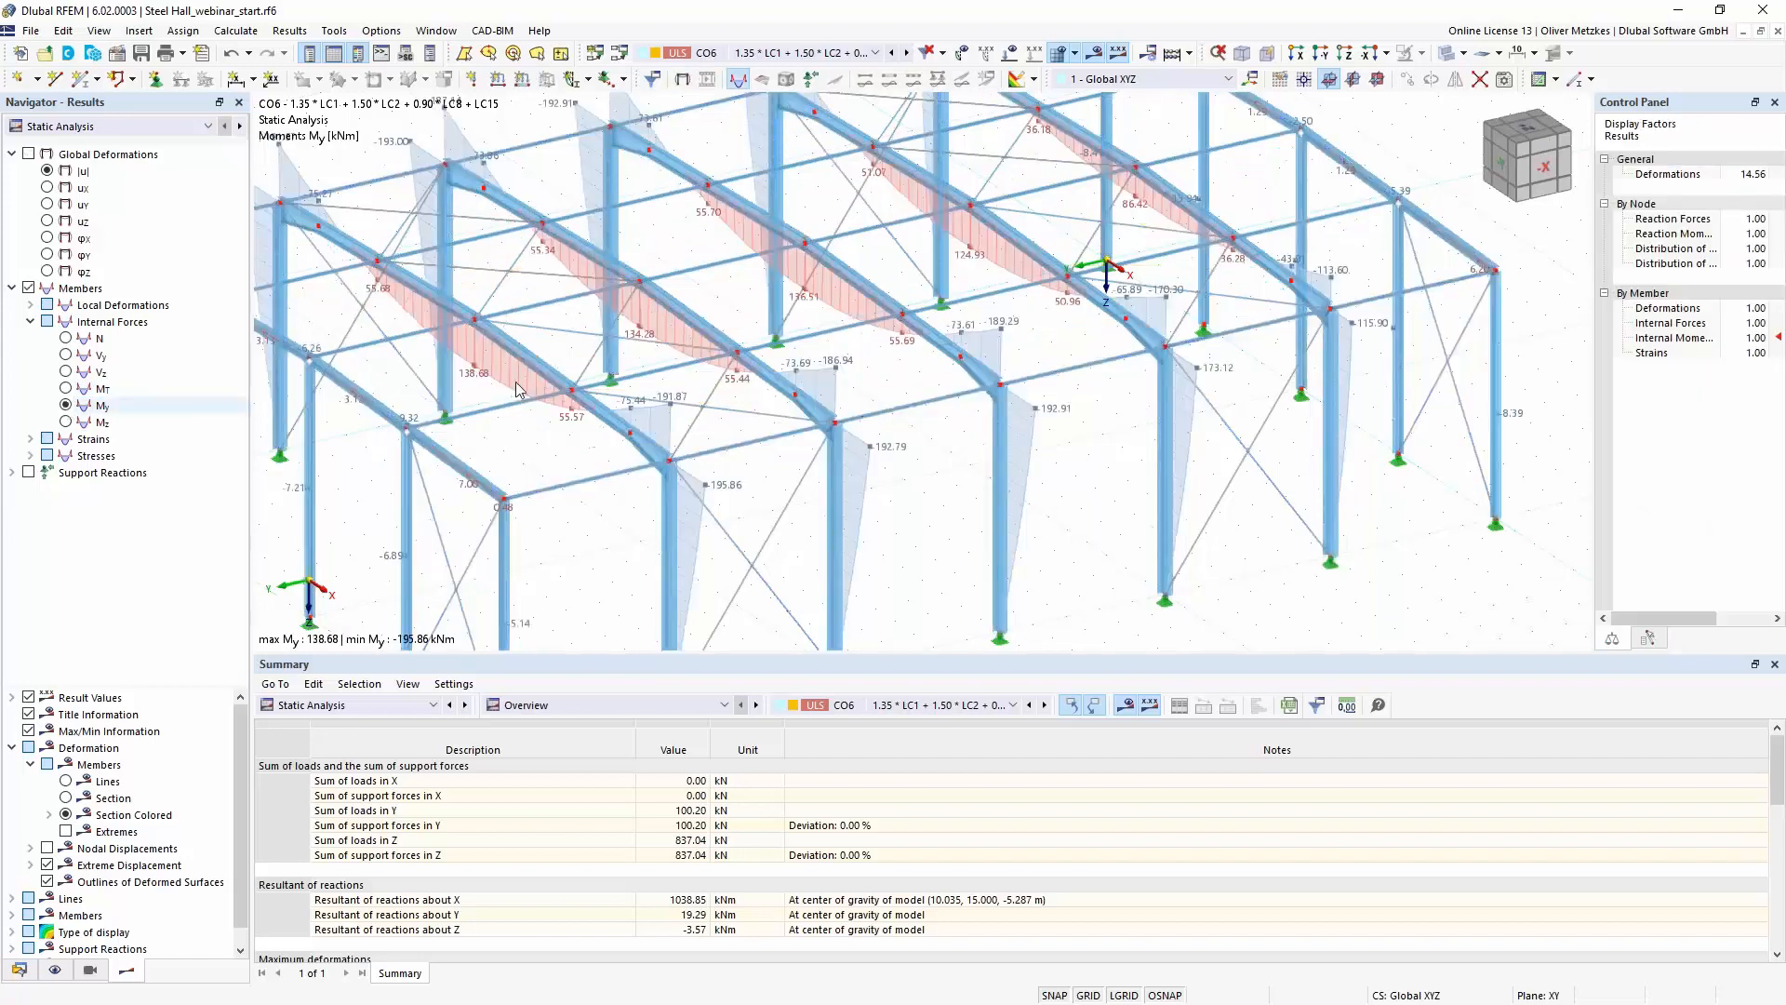
pyautogui.moveTo(701, 277); pyautogui.dragTo(614, 374, button='middle')
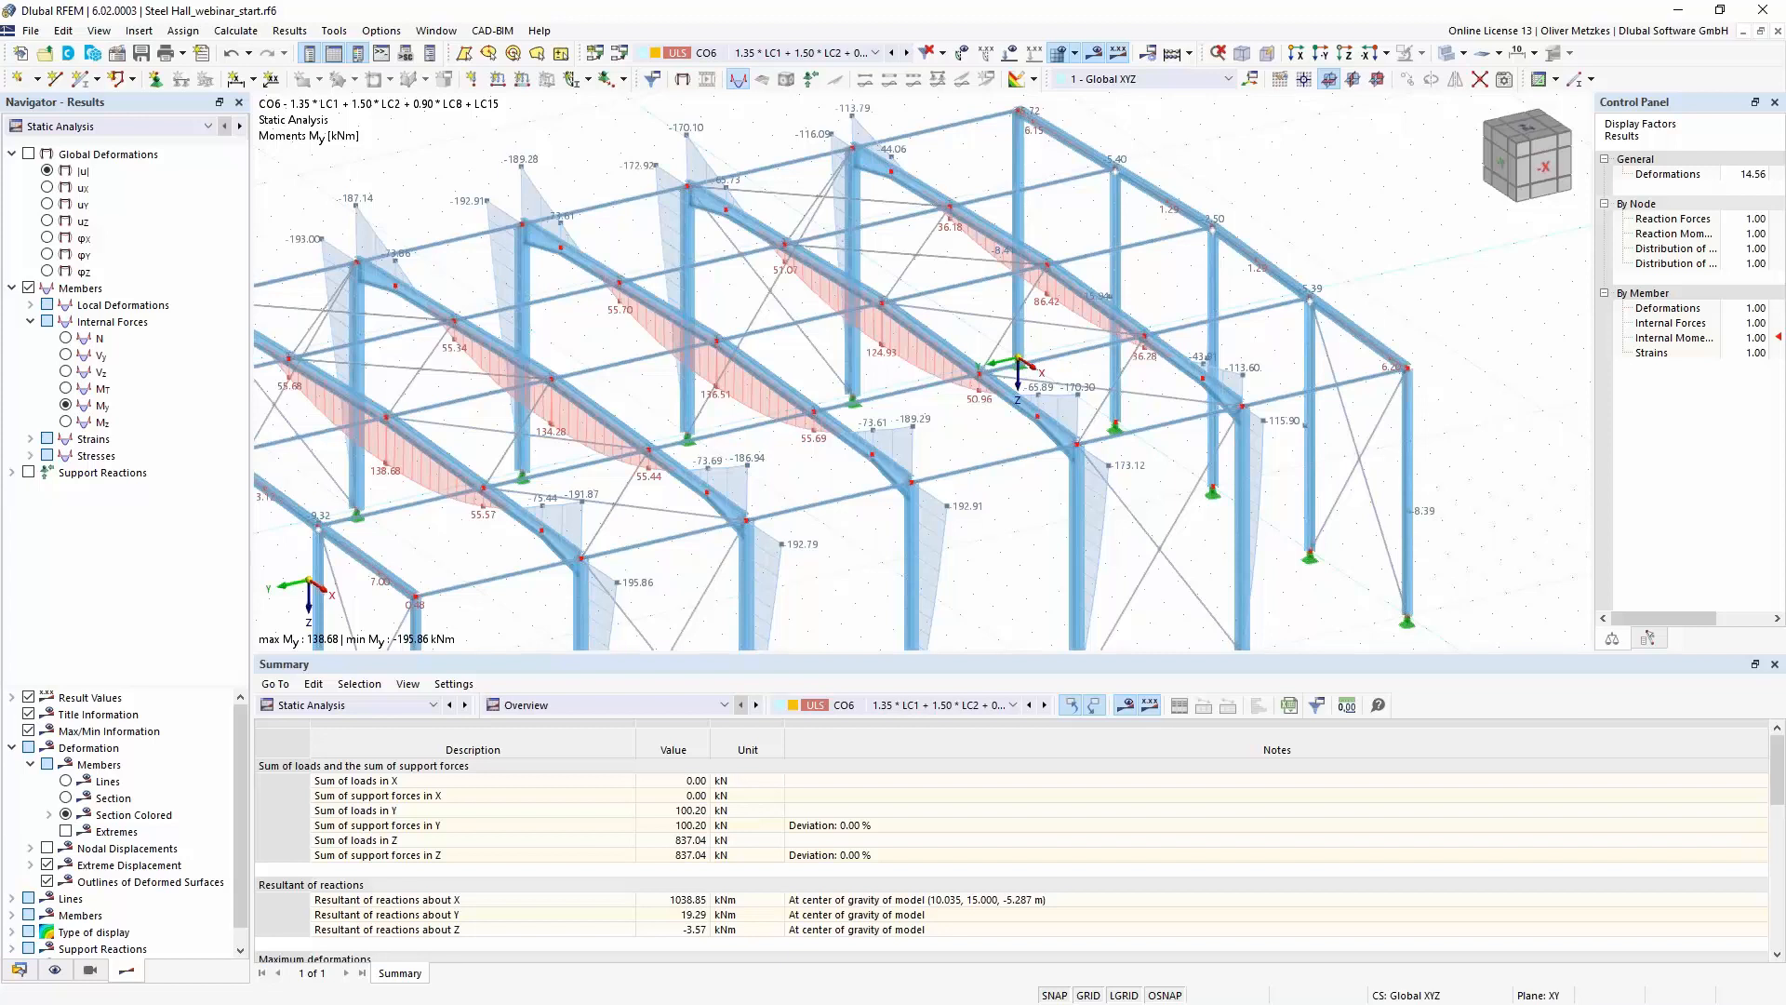
# - Switch to the presentation in PDF-XChange Editor and show slide 6, Stability Failure of Member Structures, in full screen
pyautogui.hotkey('alt', 'Tab')
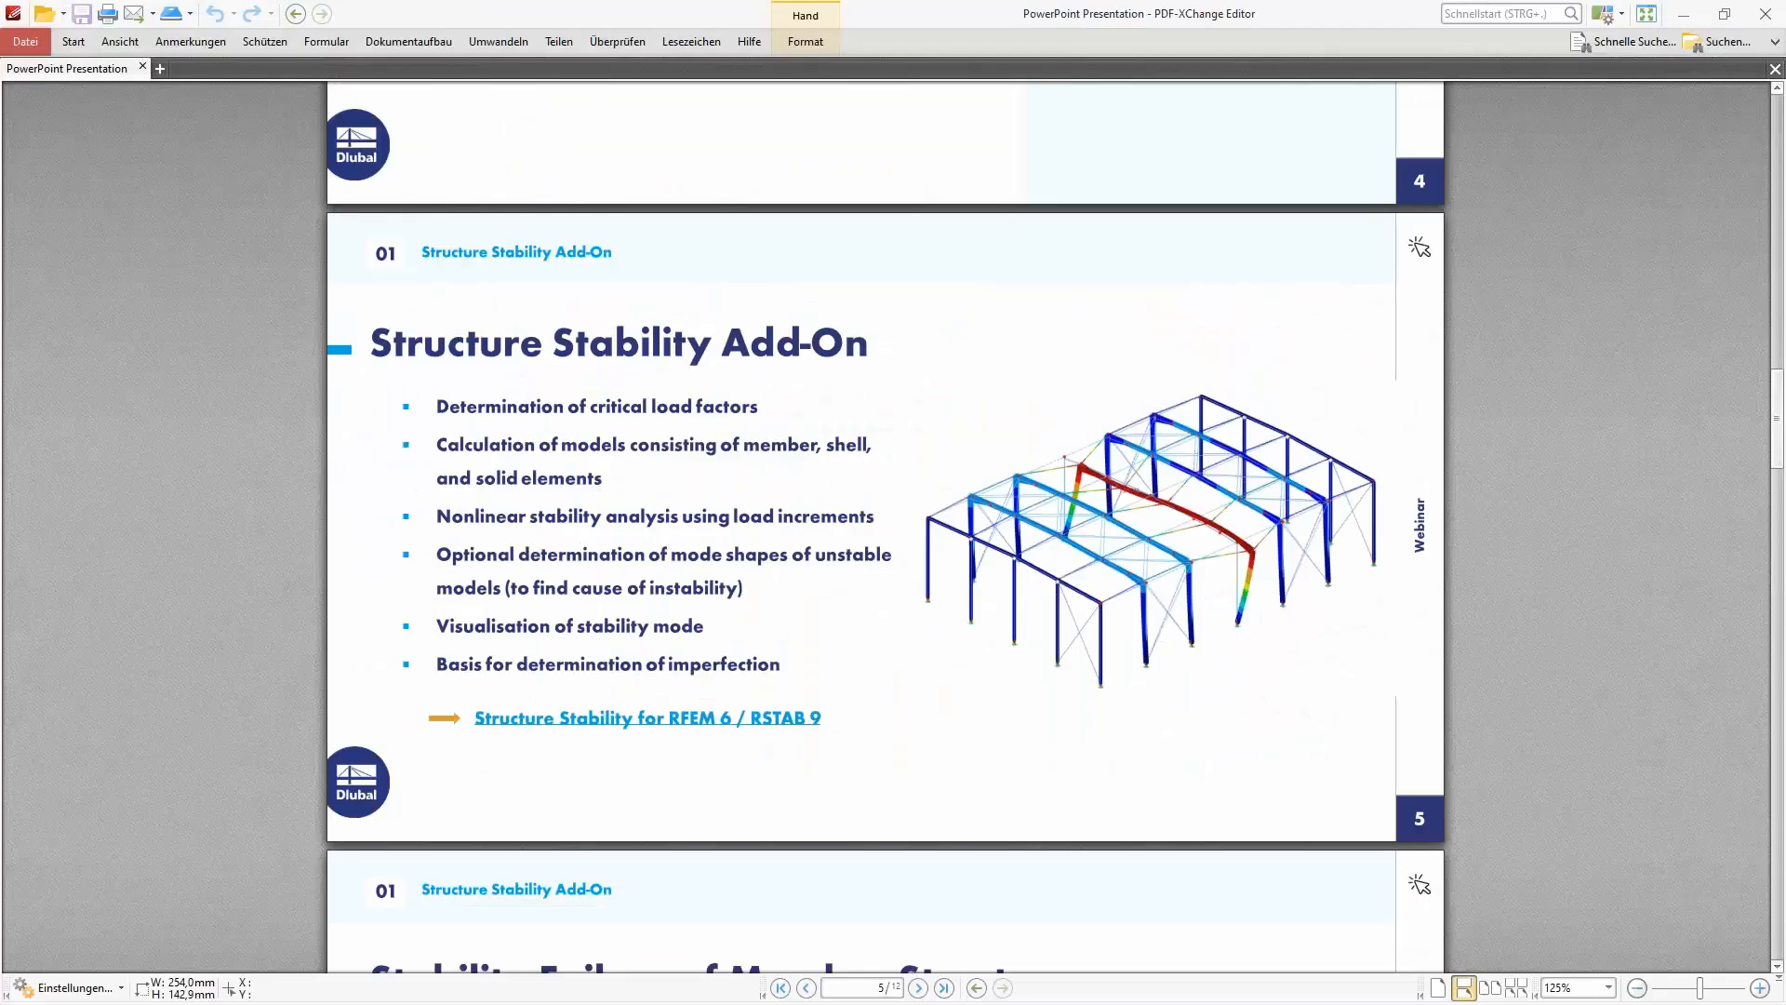
pyautogui.scroll(-6, 670, 458)
pyautogui.click(1647, 13)
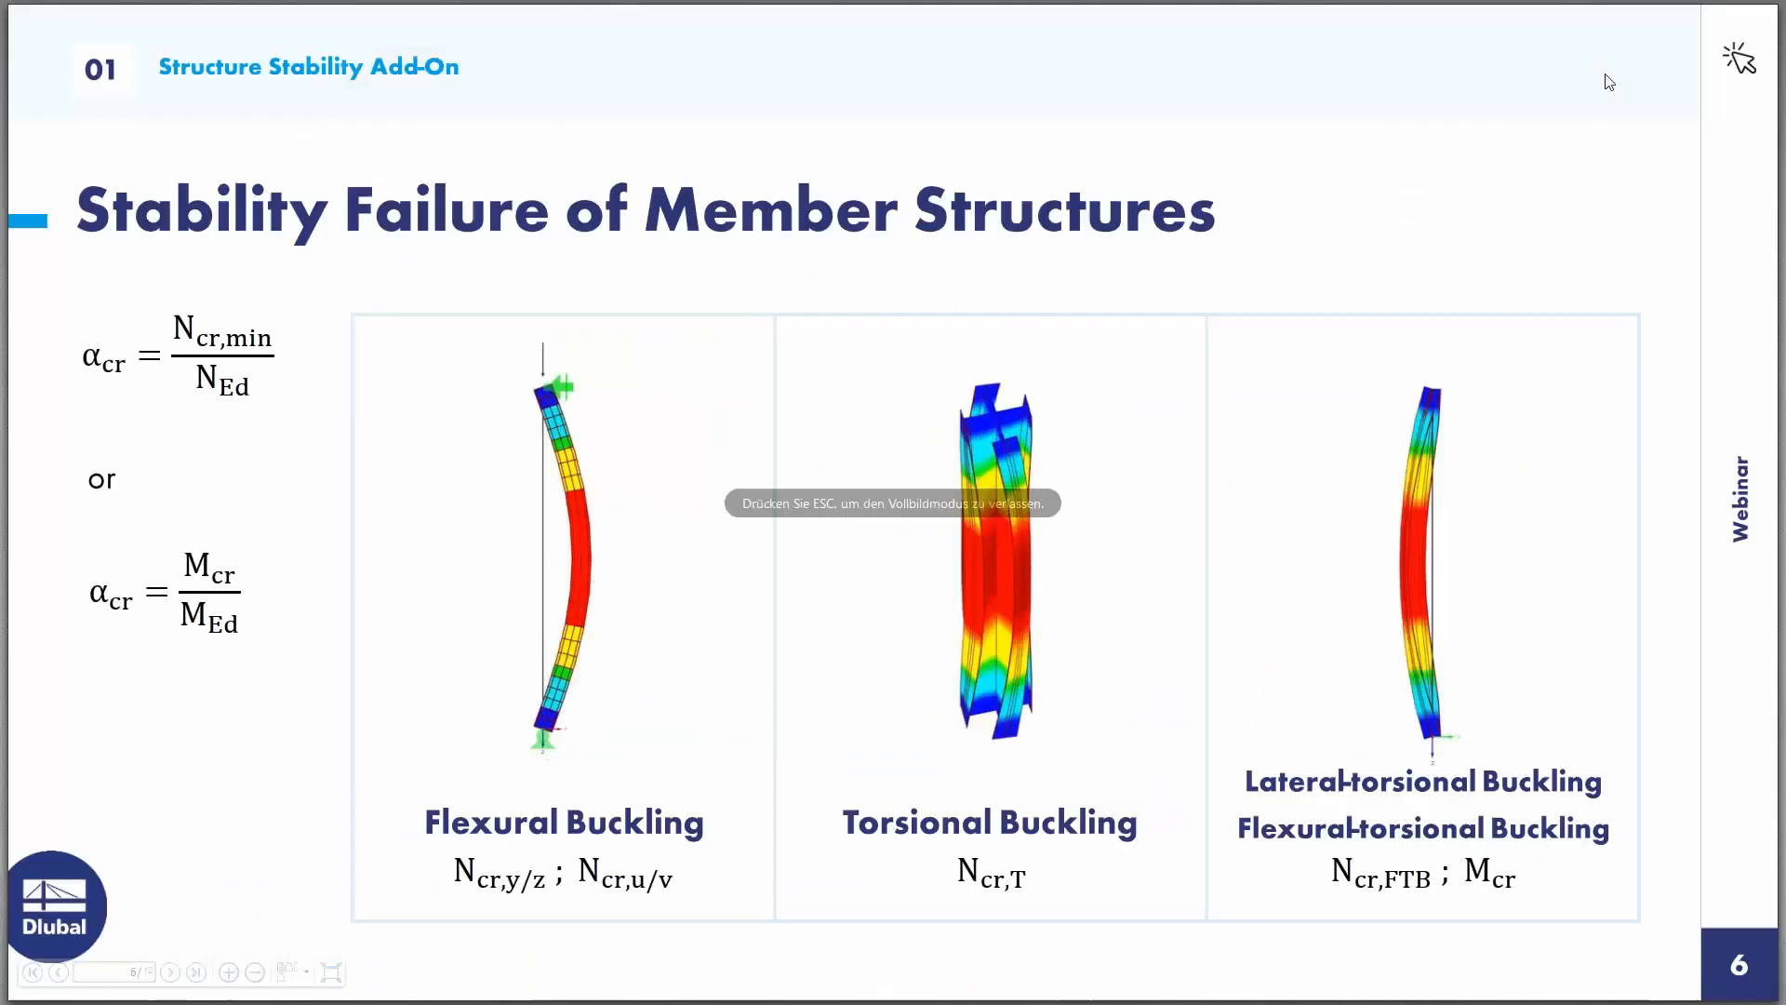
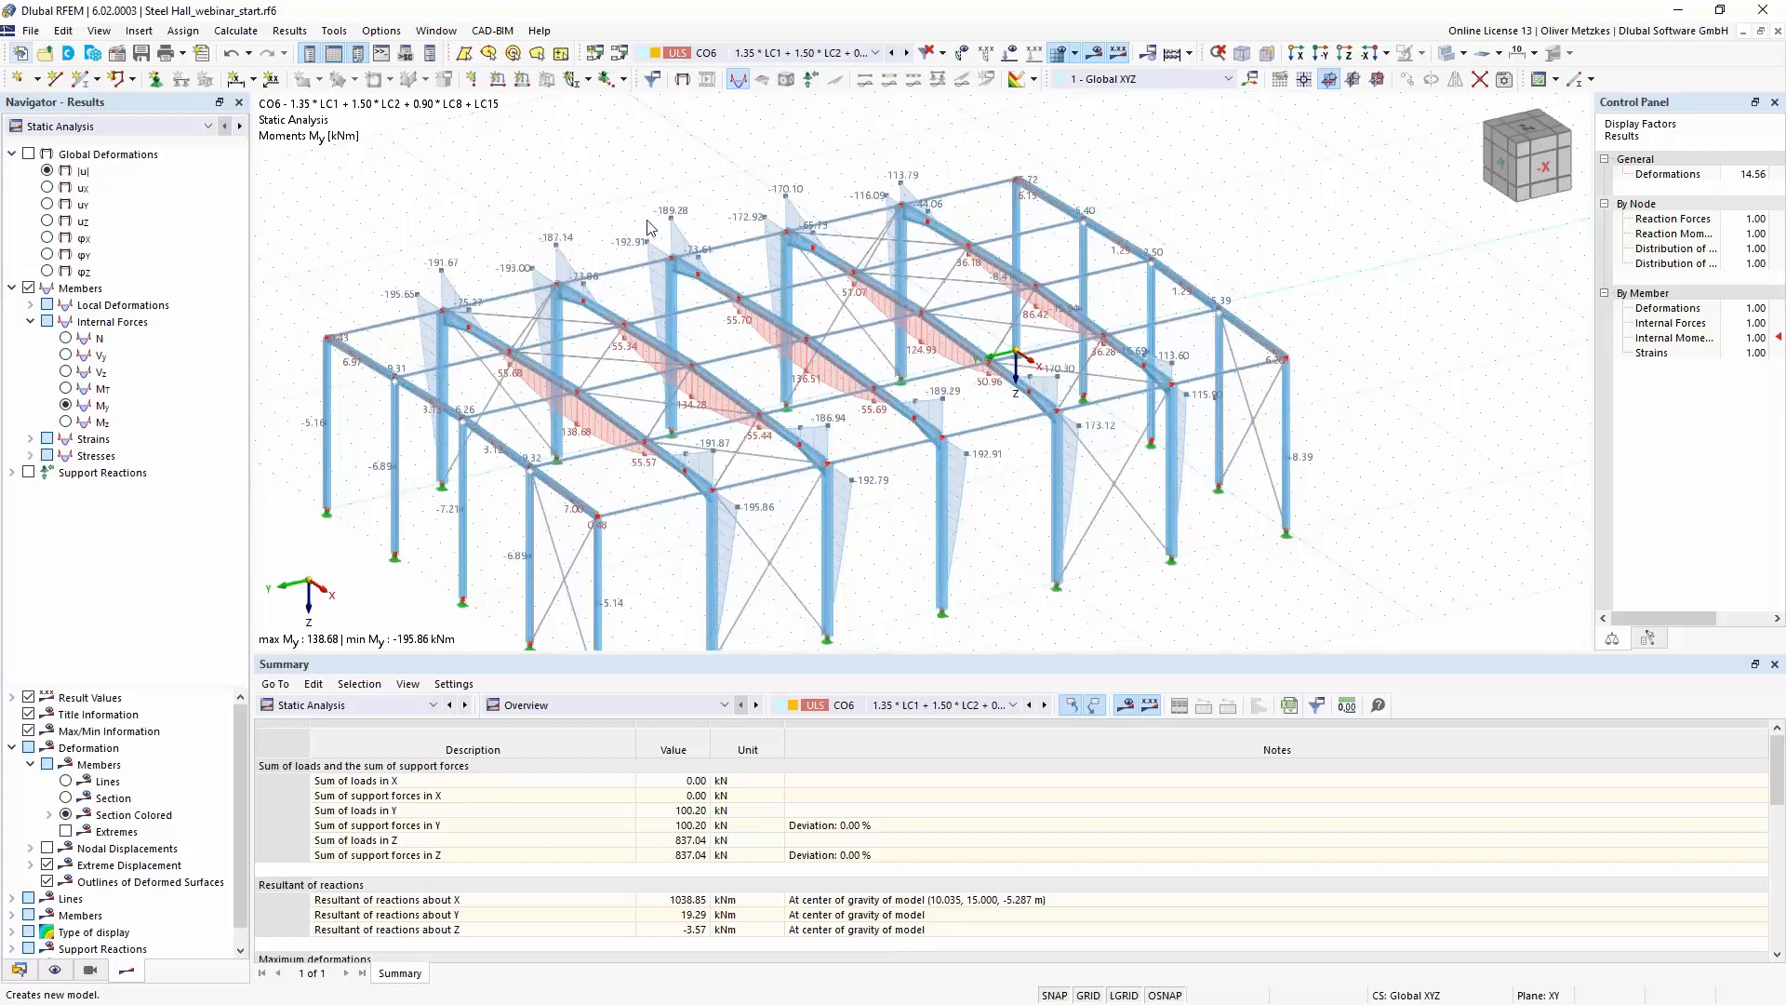
# - Start a new model named craneway and review the add-ons offered for it
pyautogui.hotkey('ctrl', 'n')
pyautogui.write('cra')
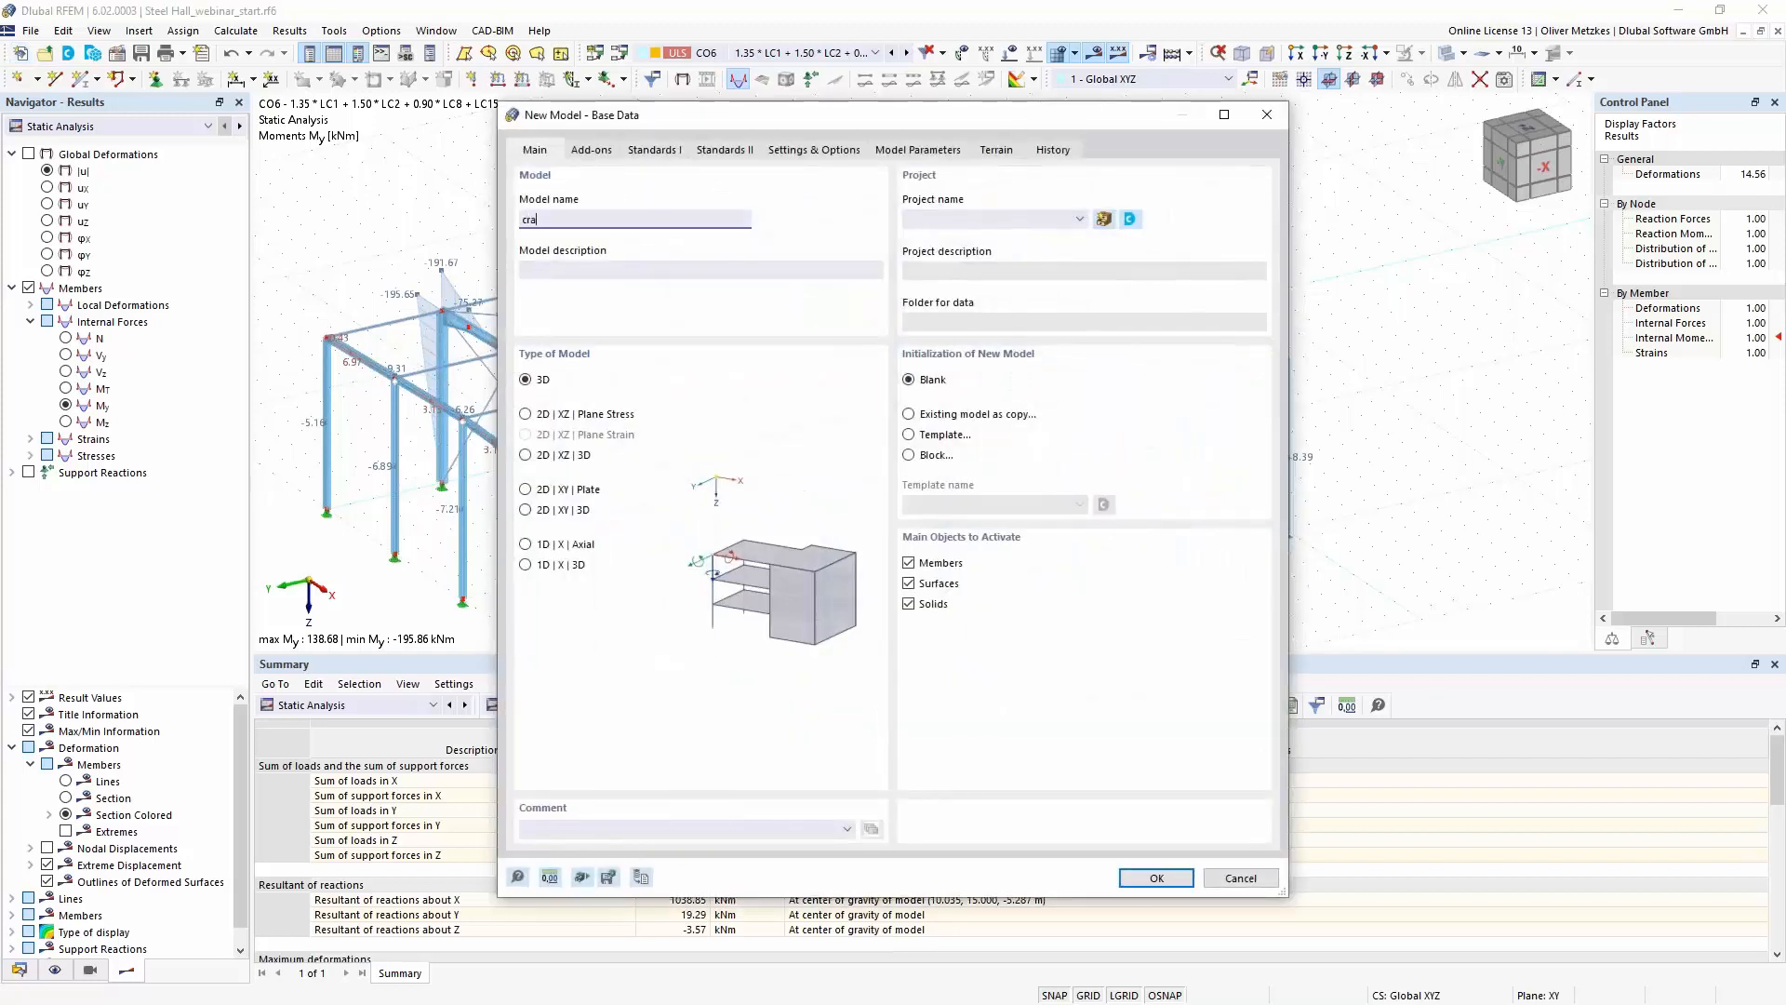
pyautogui.write('neway')
pyautogui.click(592, 150)
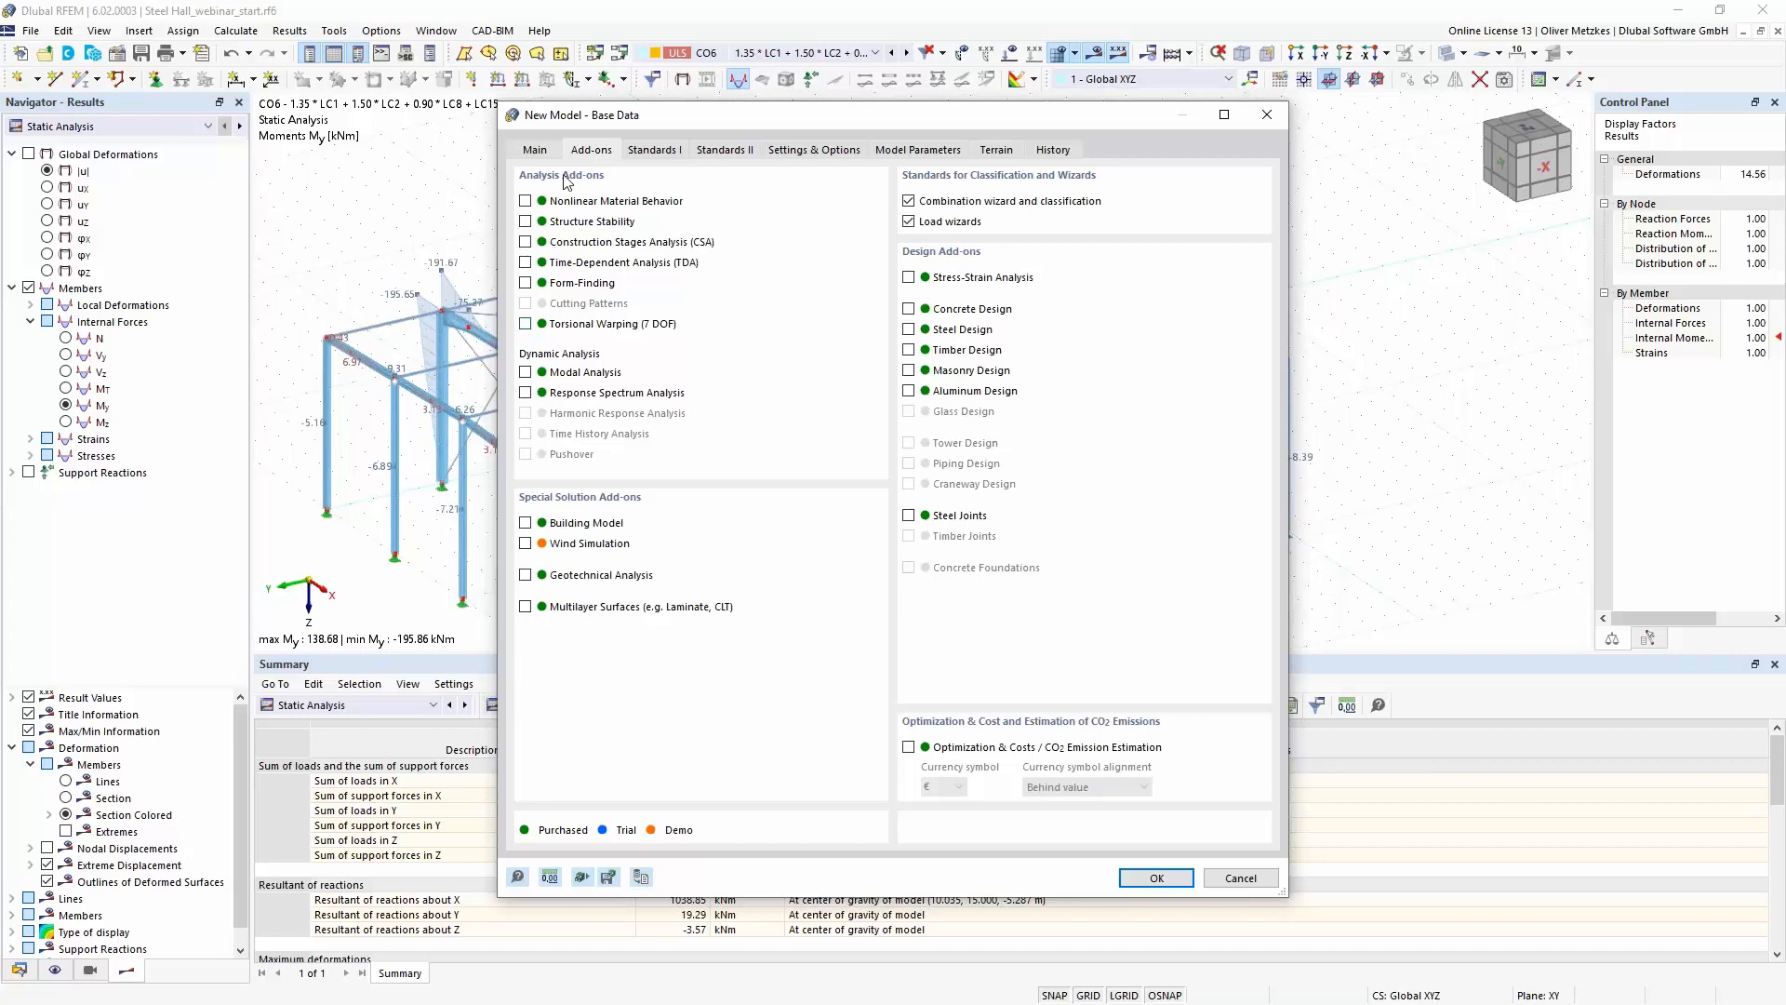
pyautogui.click(537, 152)
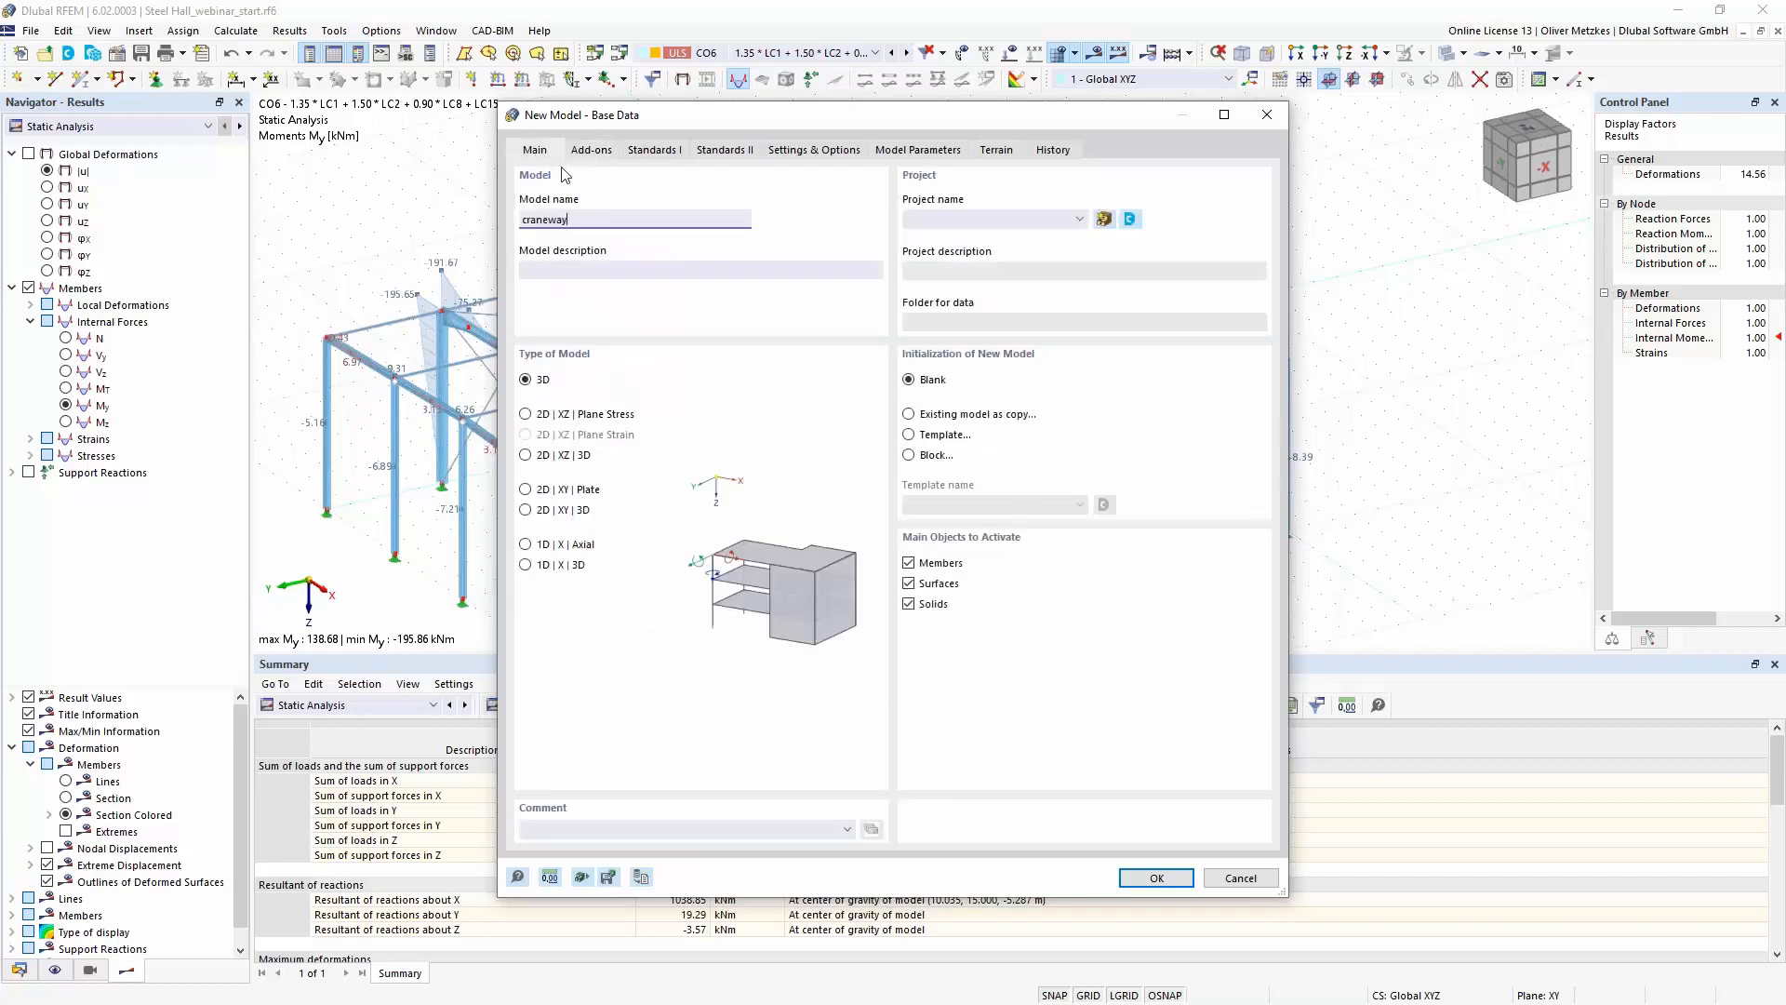
# - Compare the add-ons available for the 2D | XZ | Plane Stress model type with 3D, returning the model type to 3D
pyautogui.click(556, 415)
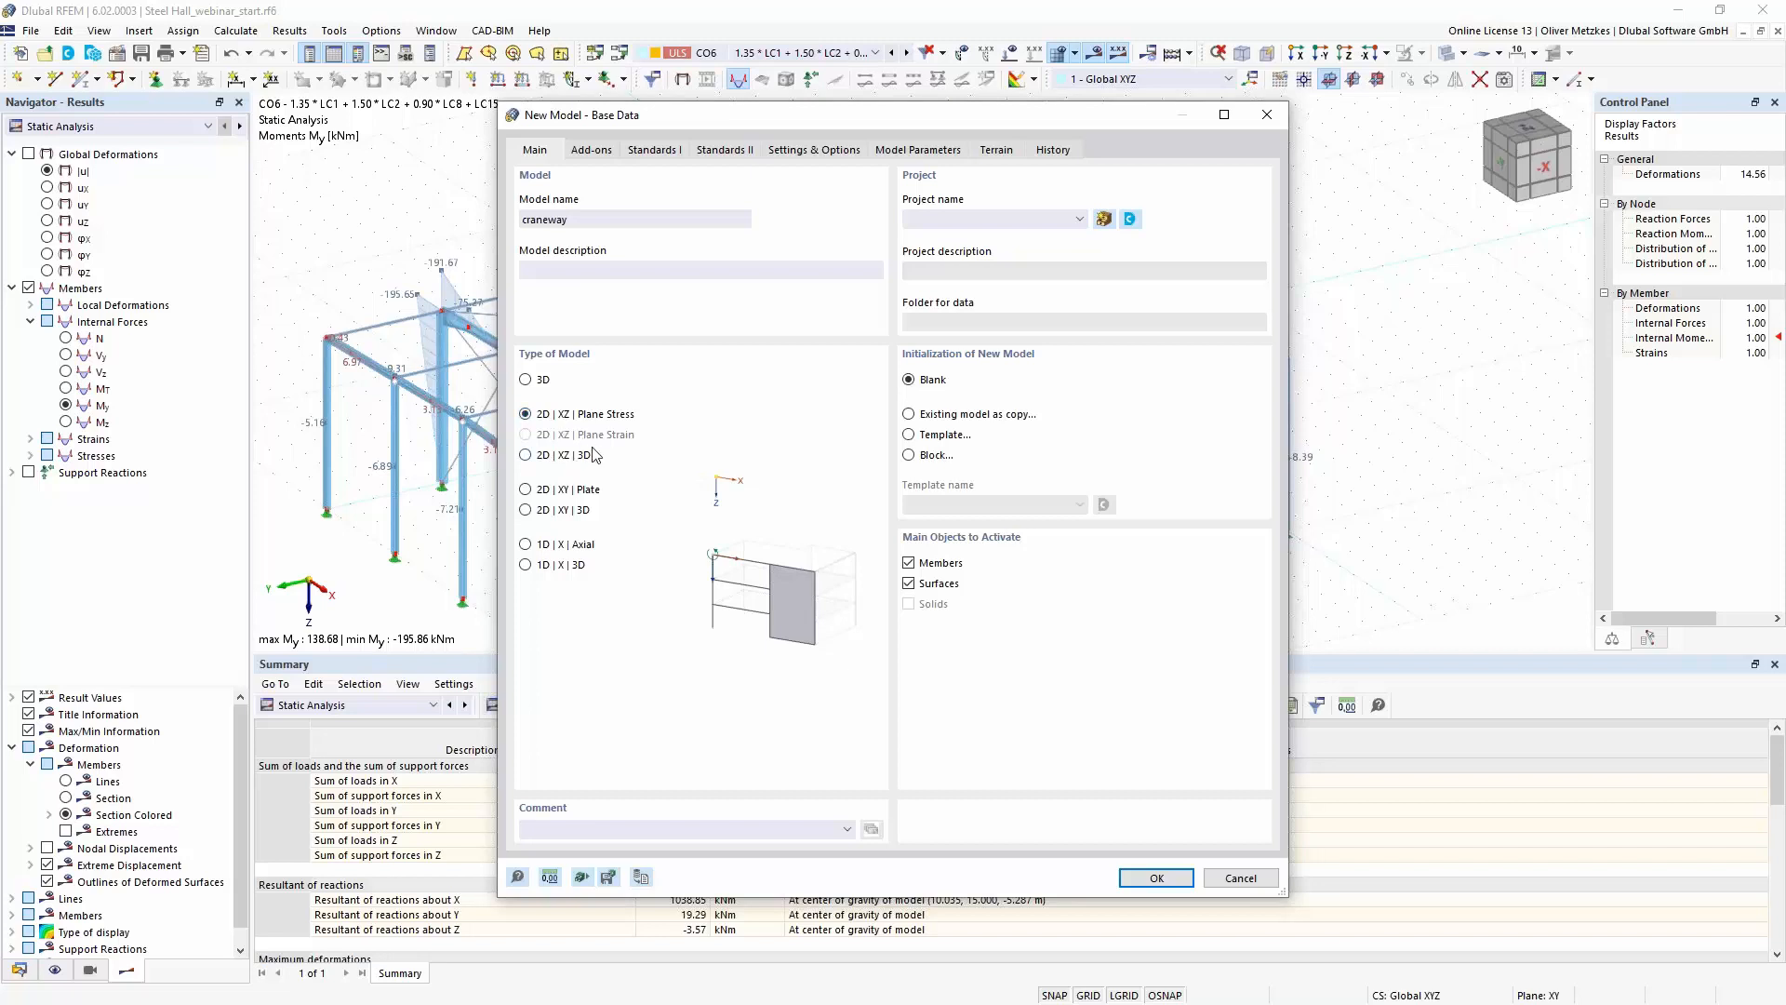
pyautogui.click(548, 381)
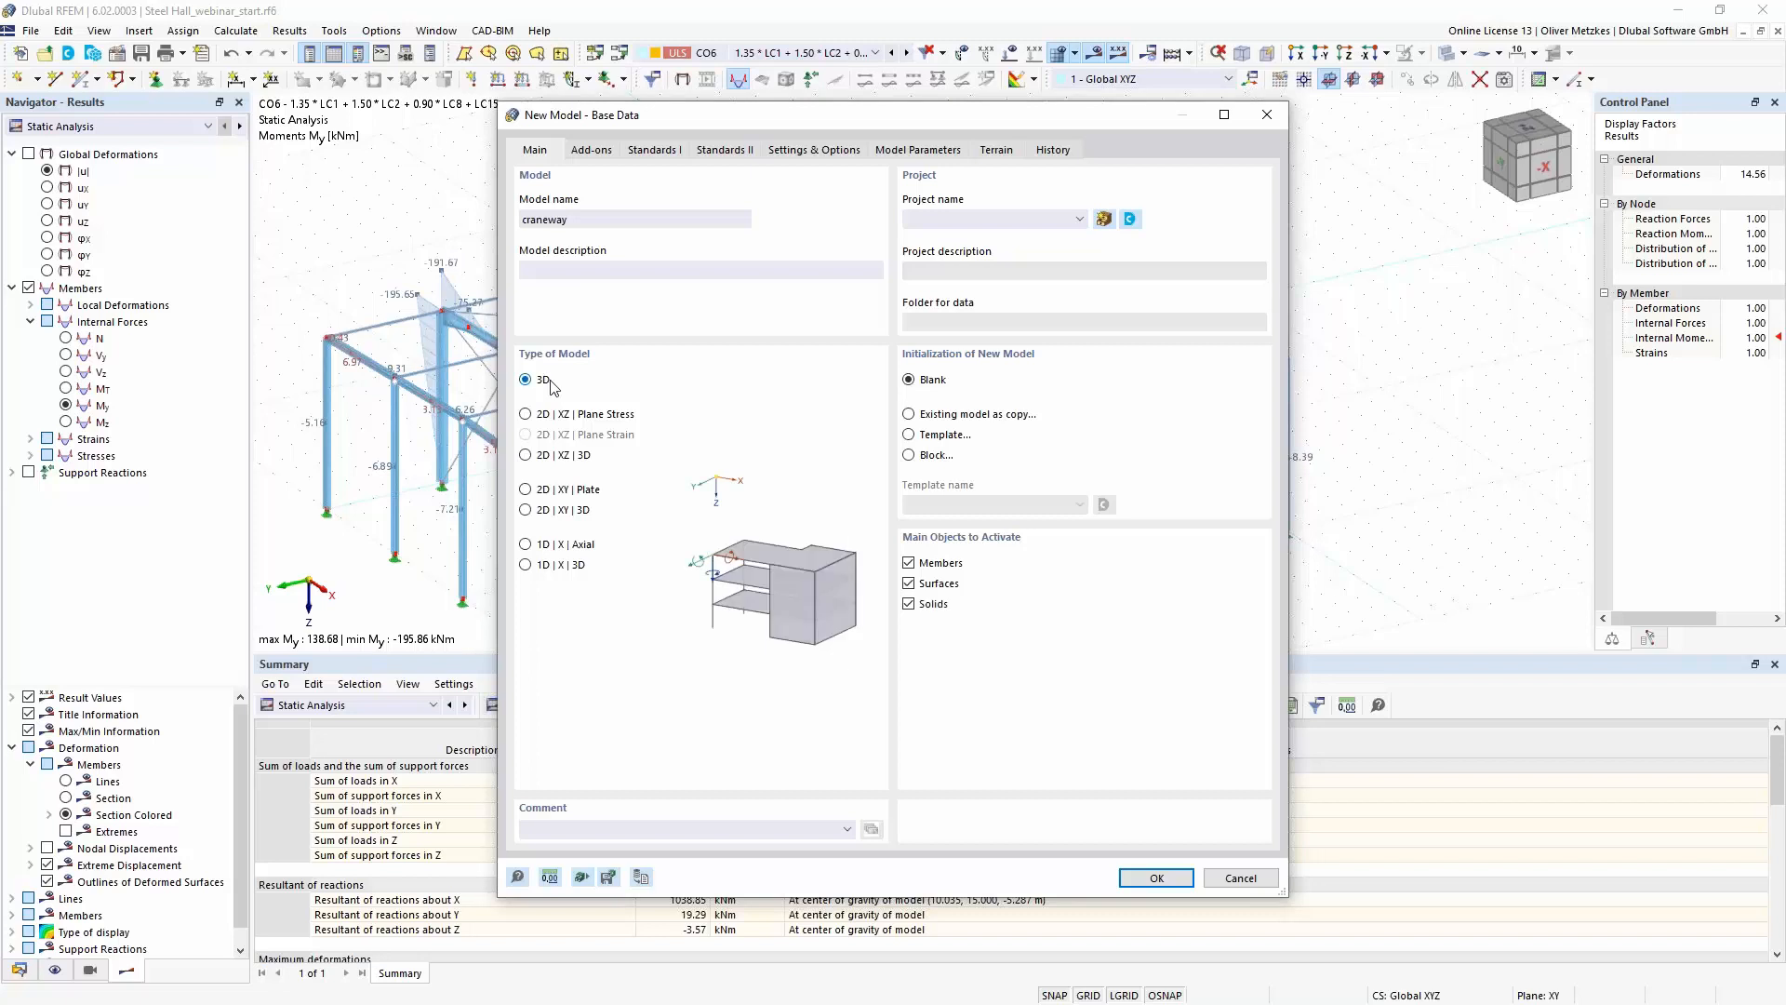
pyautogui.click(553, 416)
pyautogui.click(591, 150)
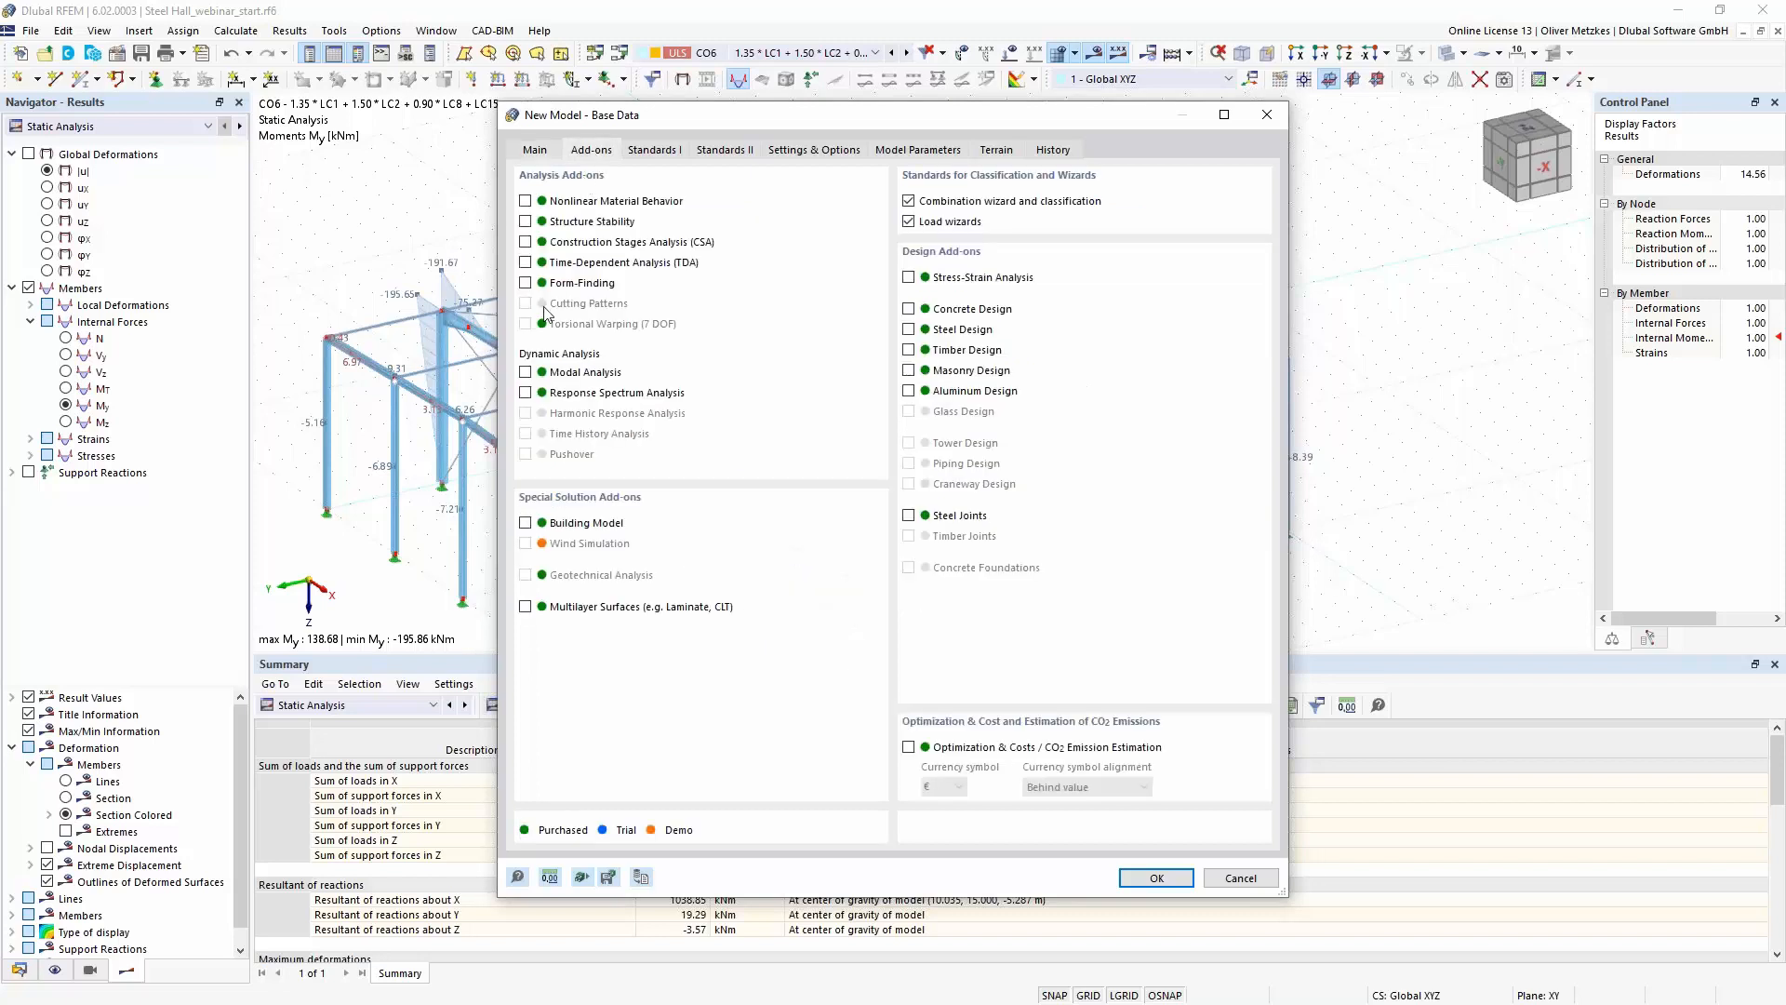
pyautogui.click(549, 151)
pyautogui.click(548, 380)
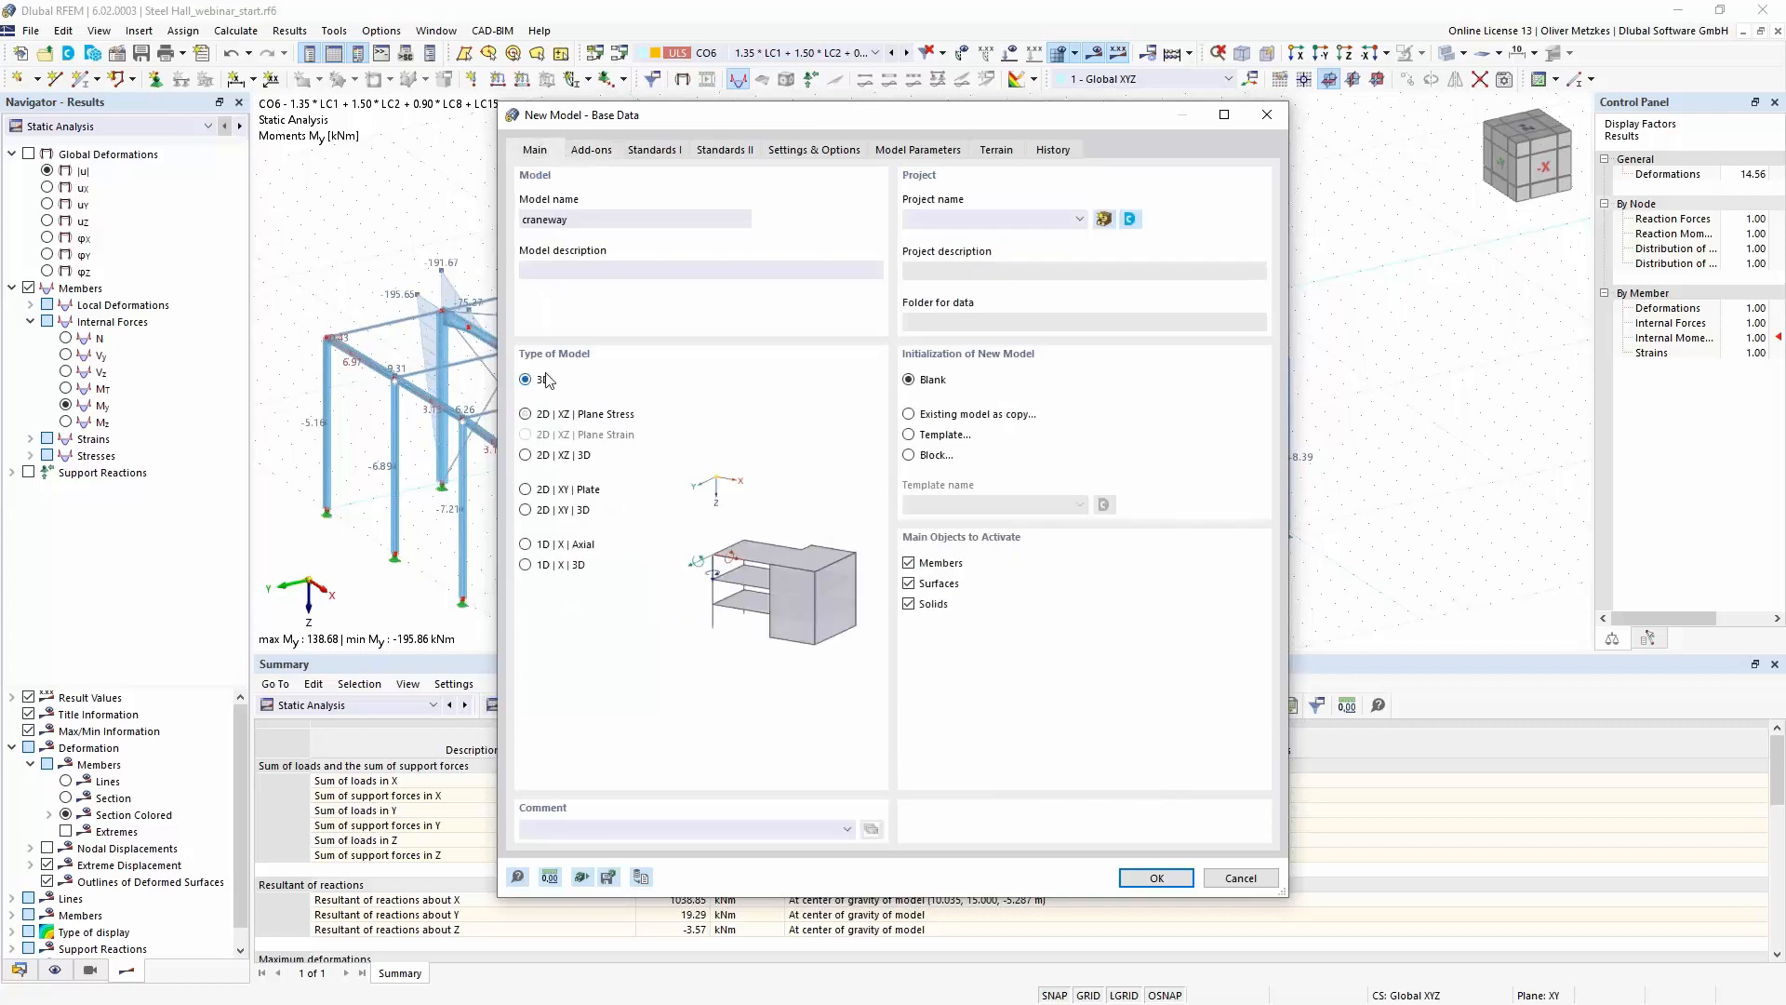
# - Activate the Torsional Warping (7 DOF) add-on and create the model with EN 1990 | Cranes as combination standard group
pyautogui.click(591, 151)
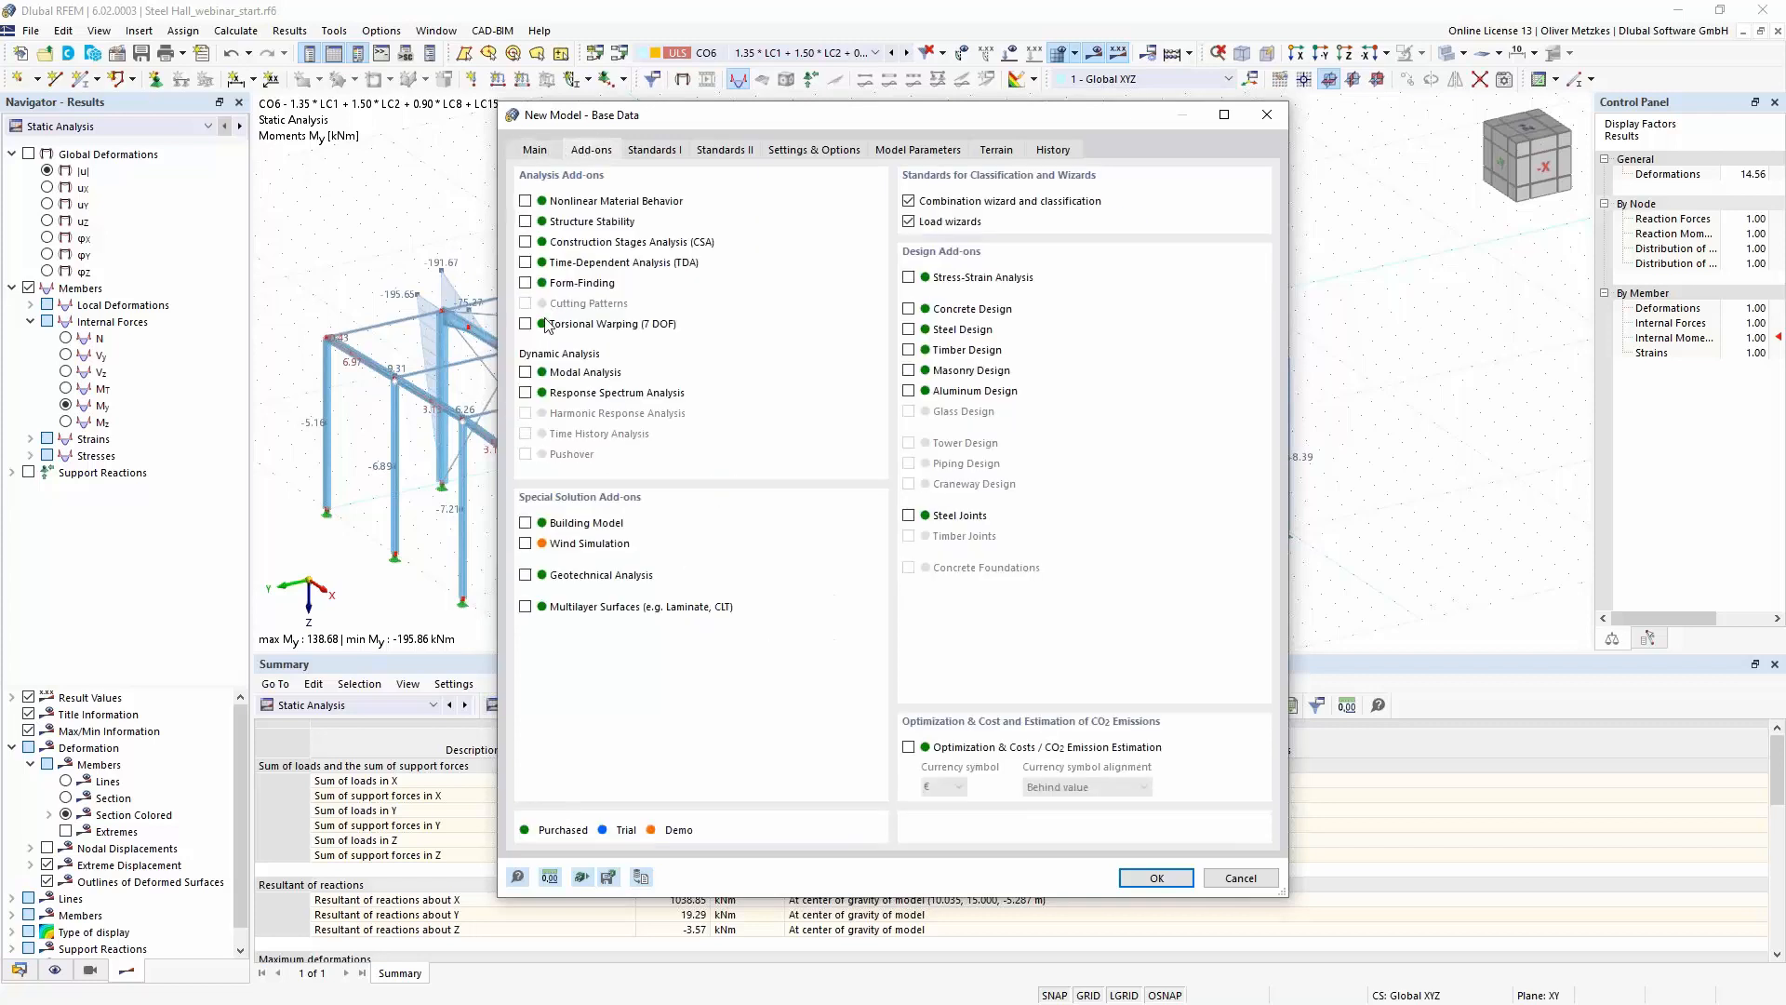
pyautogui.click(530, 325)
pyautogui.click(654, 150)
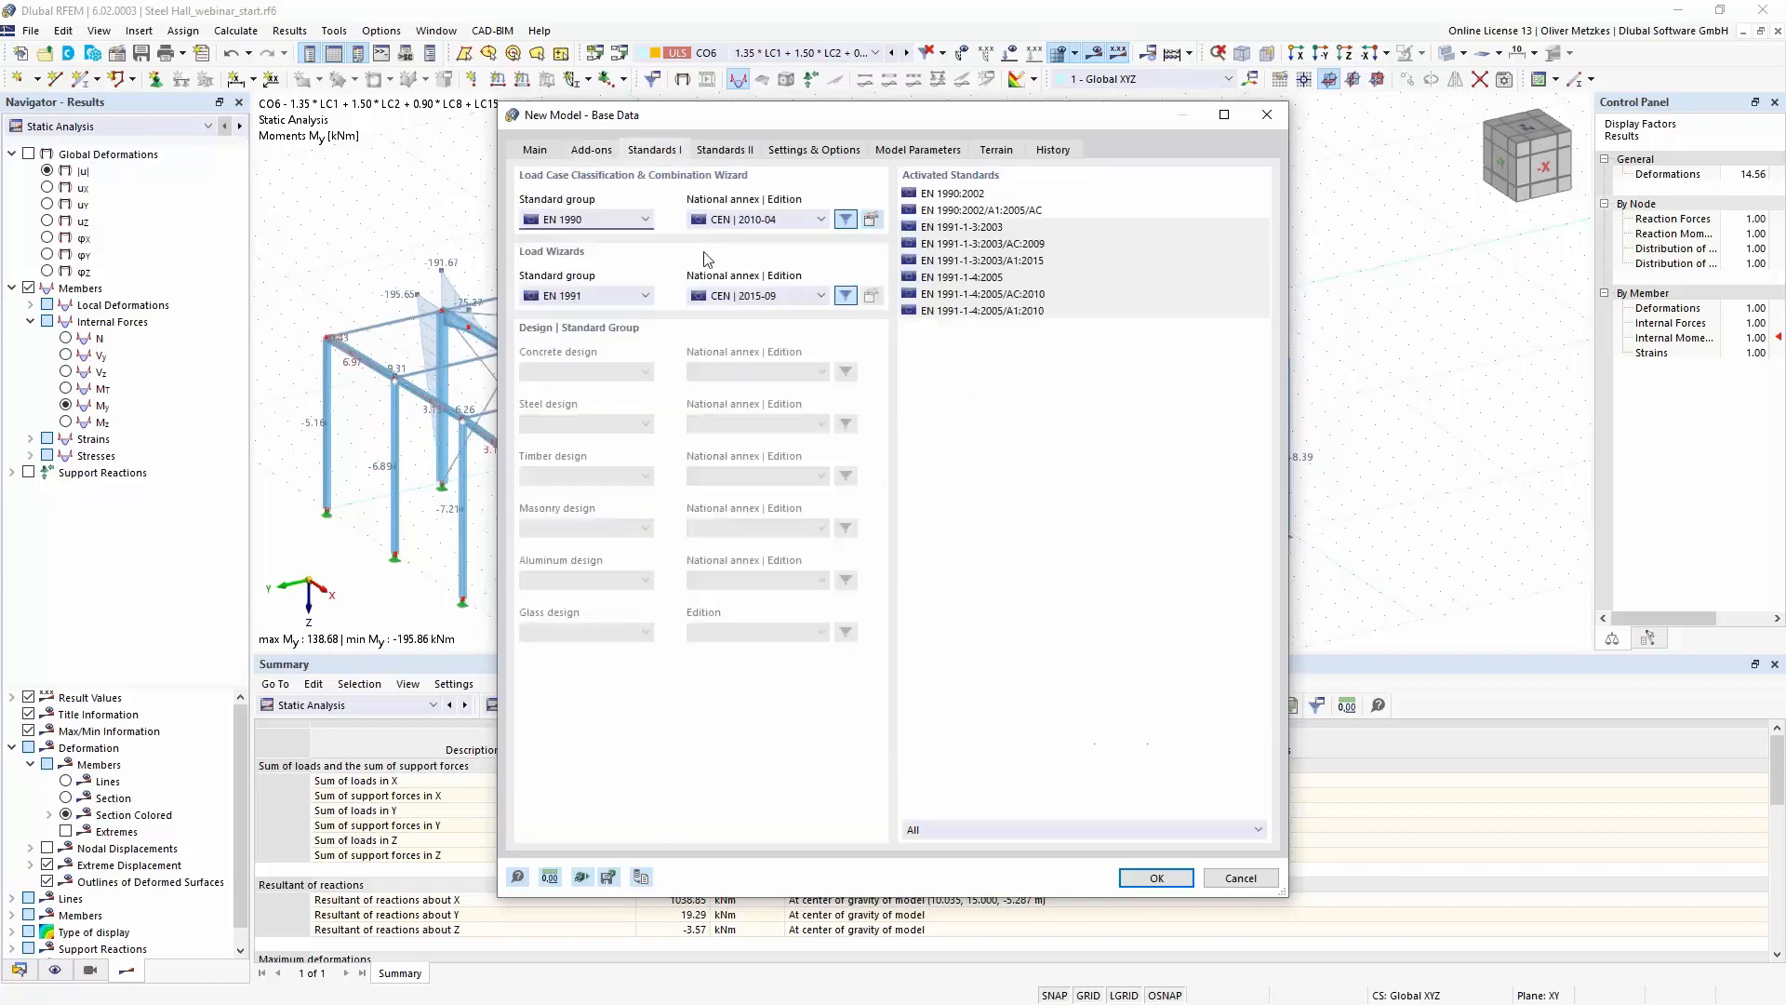
pyautogui.click(624, 219)
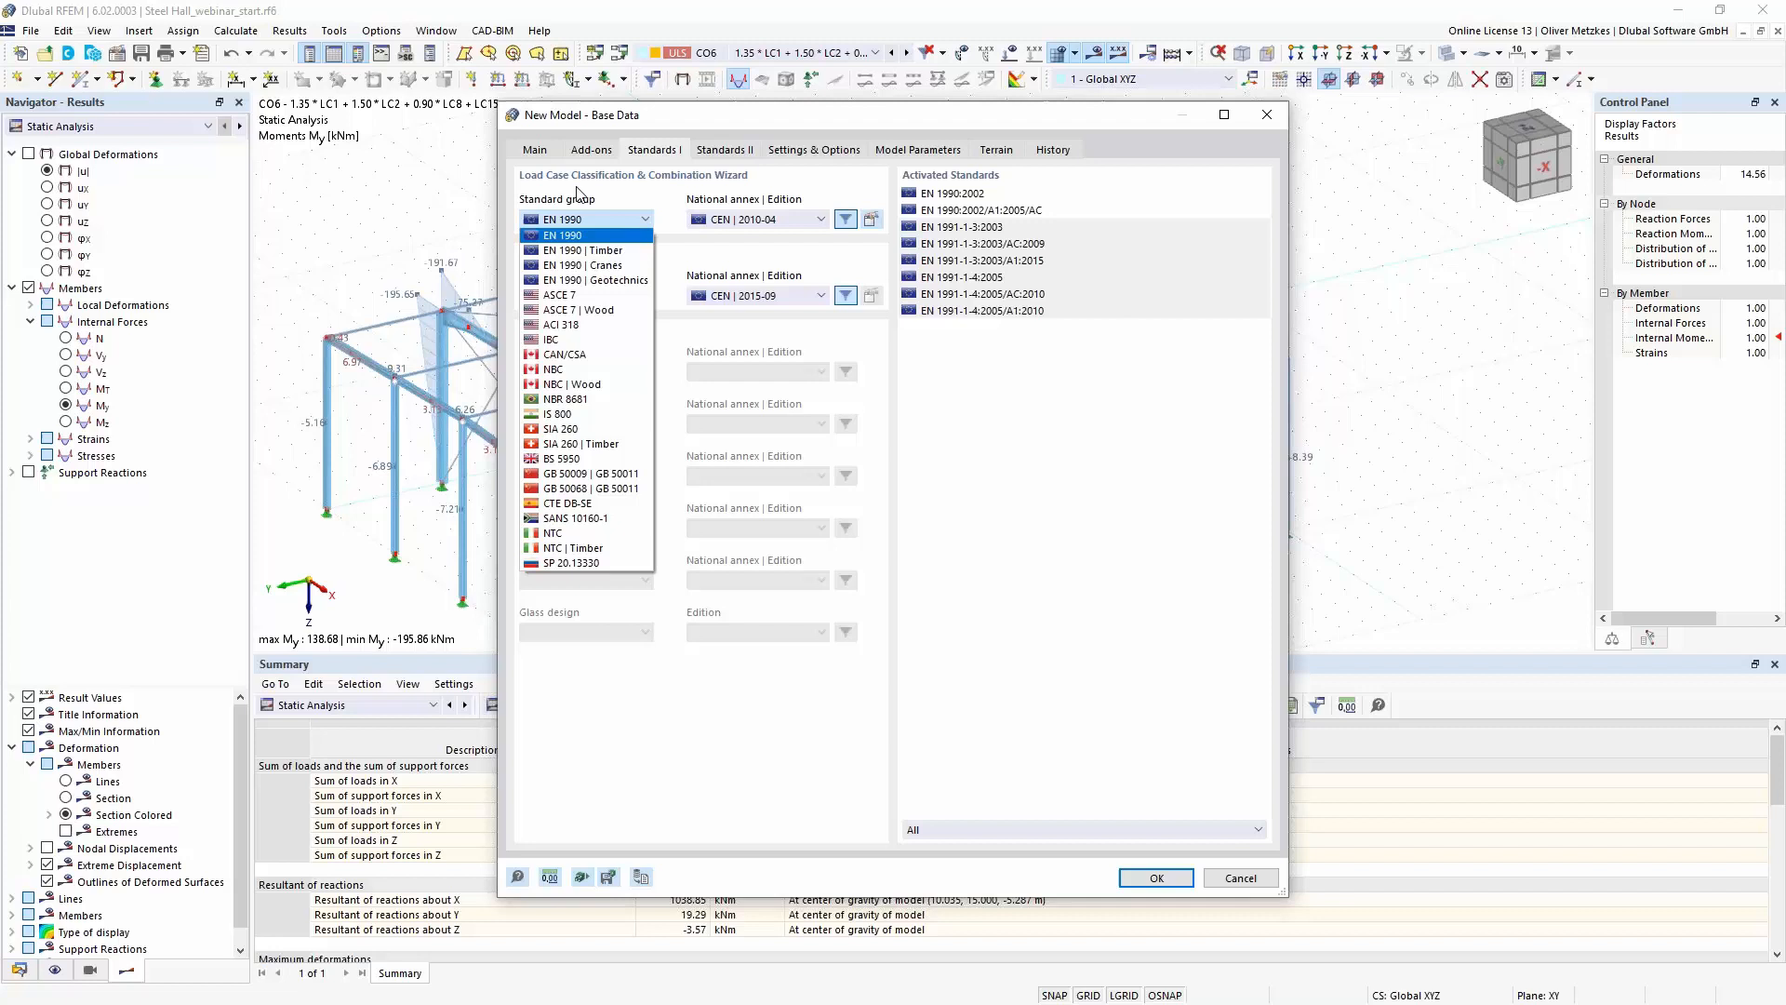
pyautogui.click(596, 265)
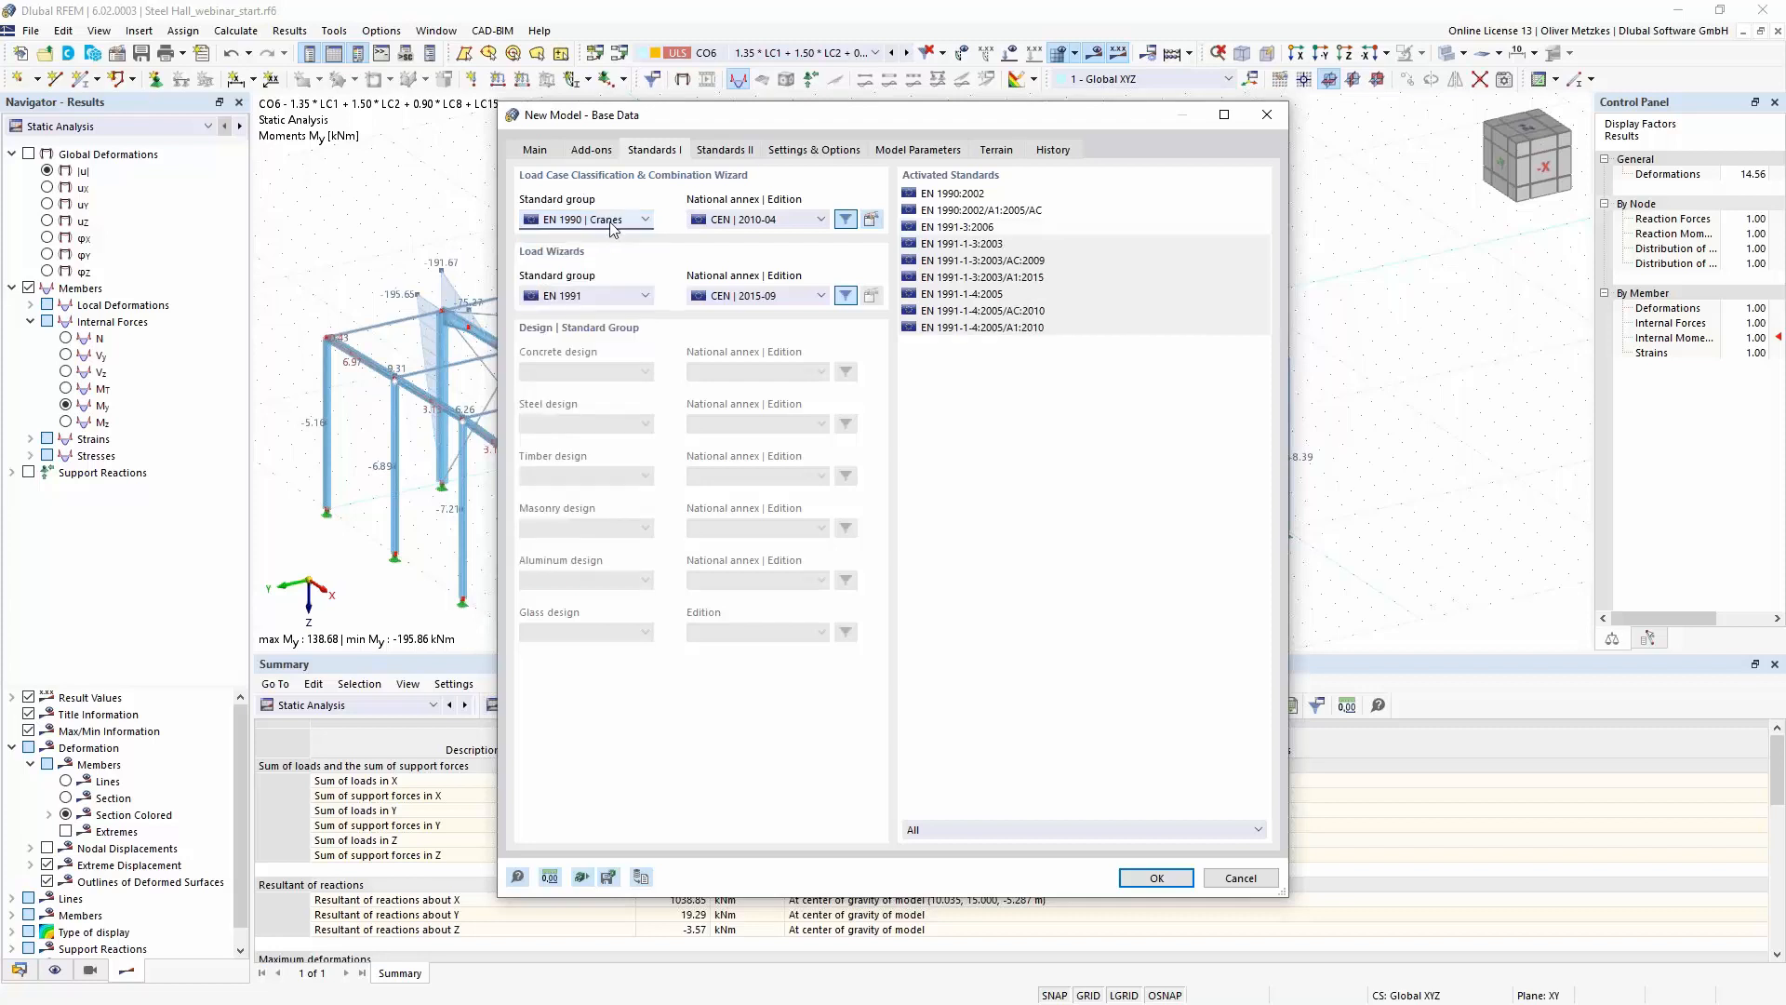
pyautogui.click(536, 150)
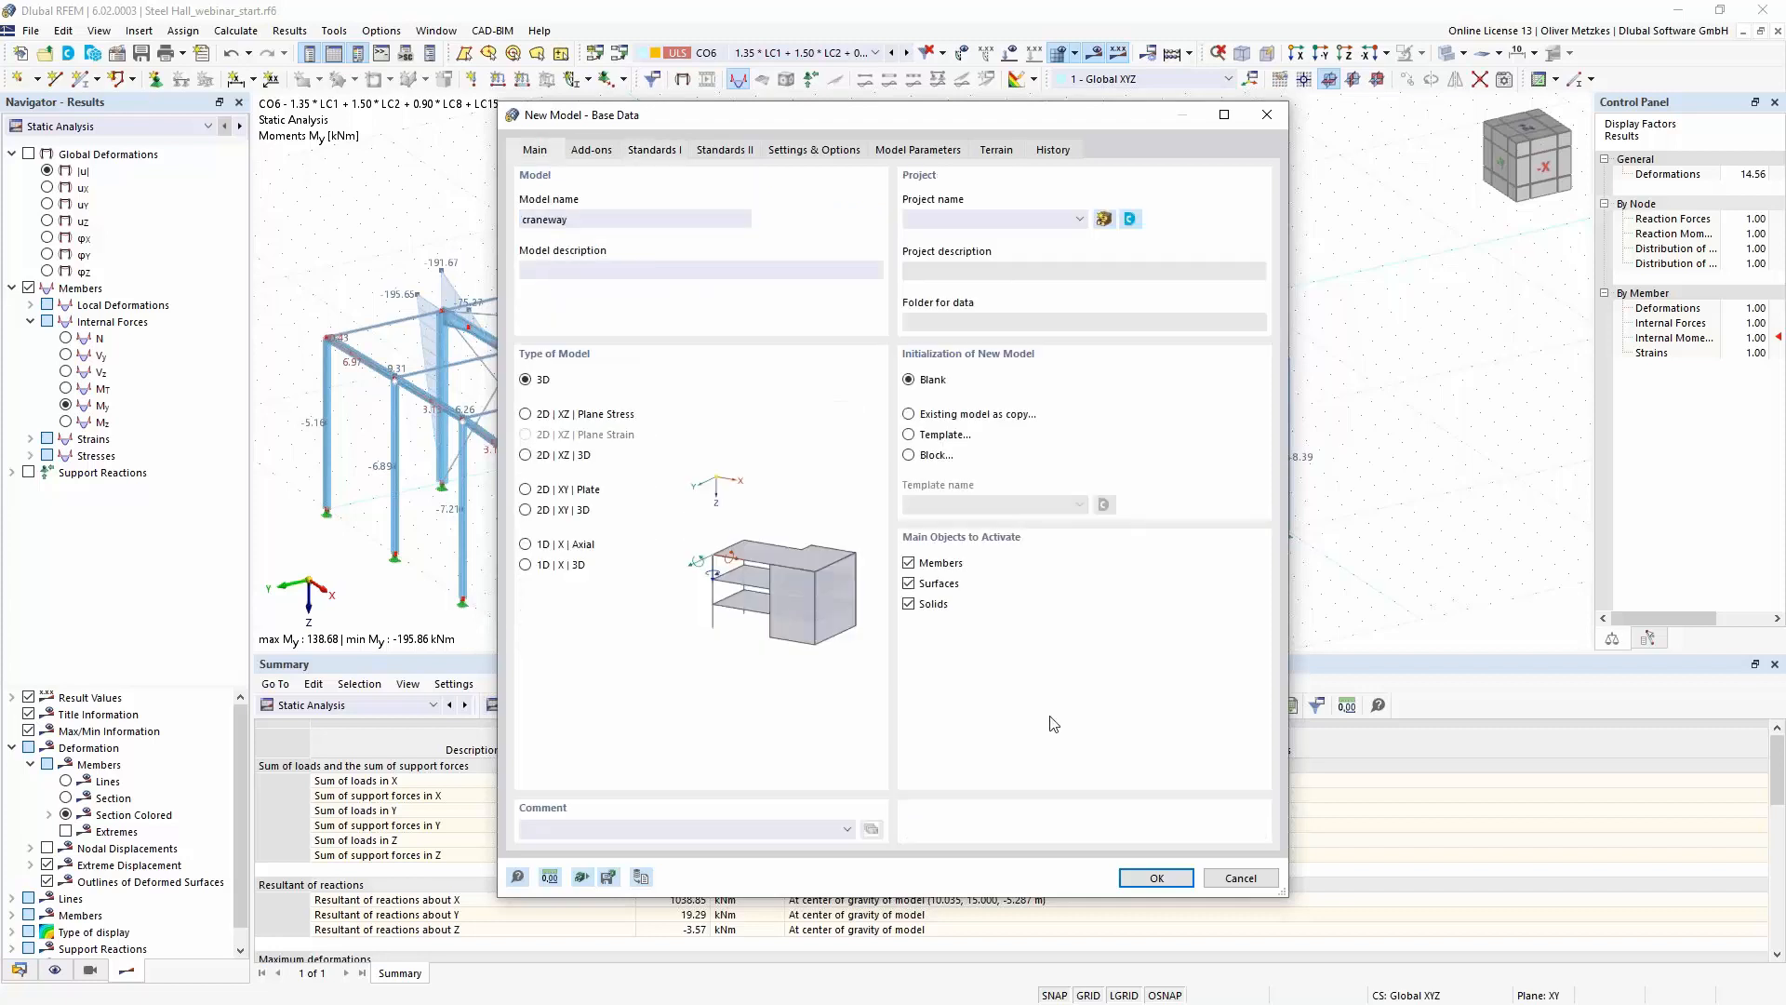
pyautogui.click(1146, 874)
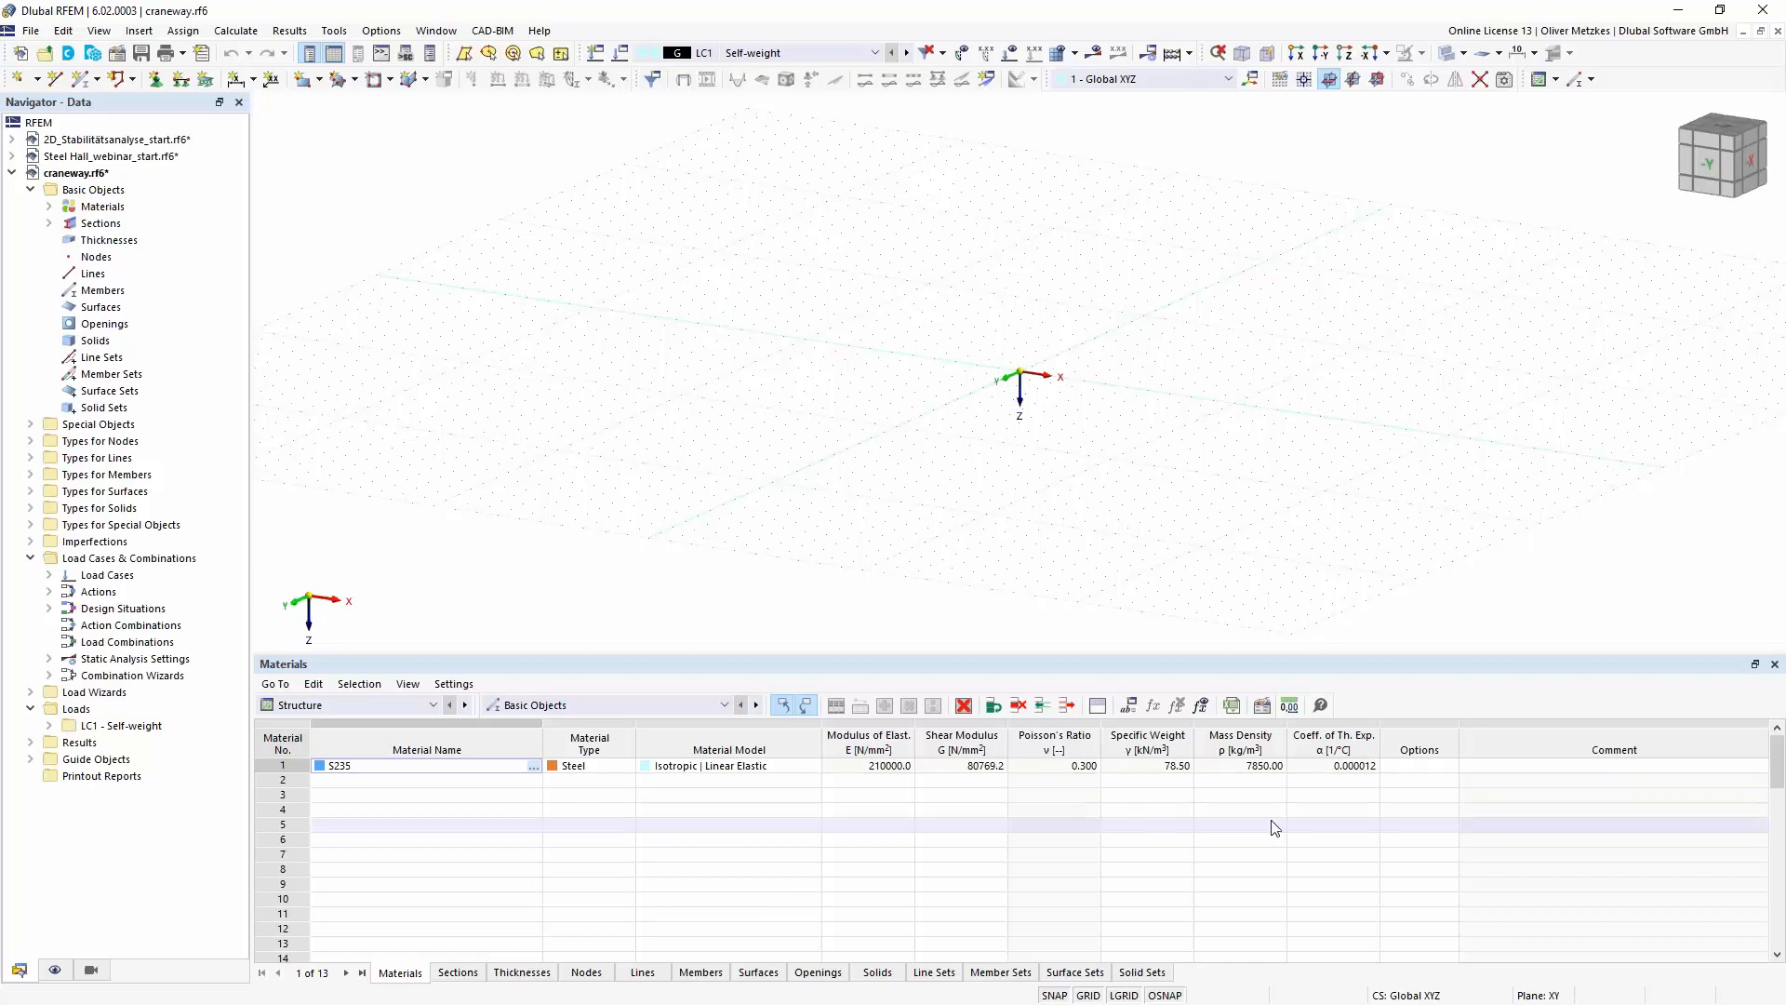
# - Set up a new single beam member with the standardized steel section HEB 300 from the library
pyautogui.moveTo(1023, 409); pyautogui.dragTo(957, 416, button='middle')
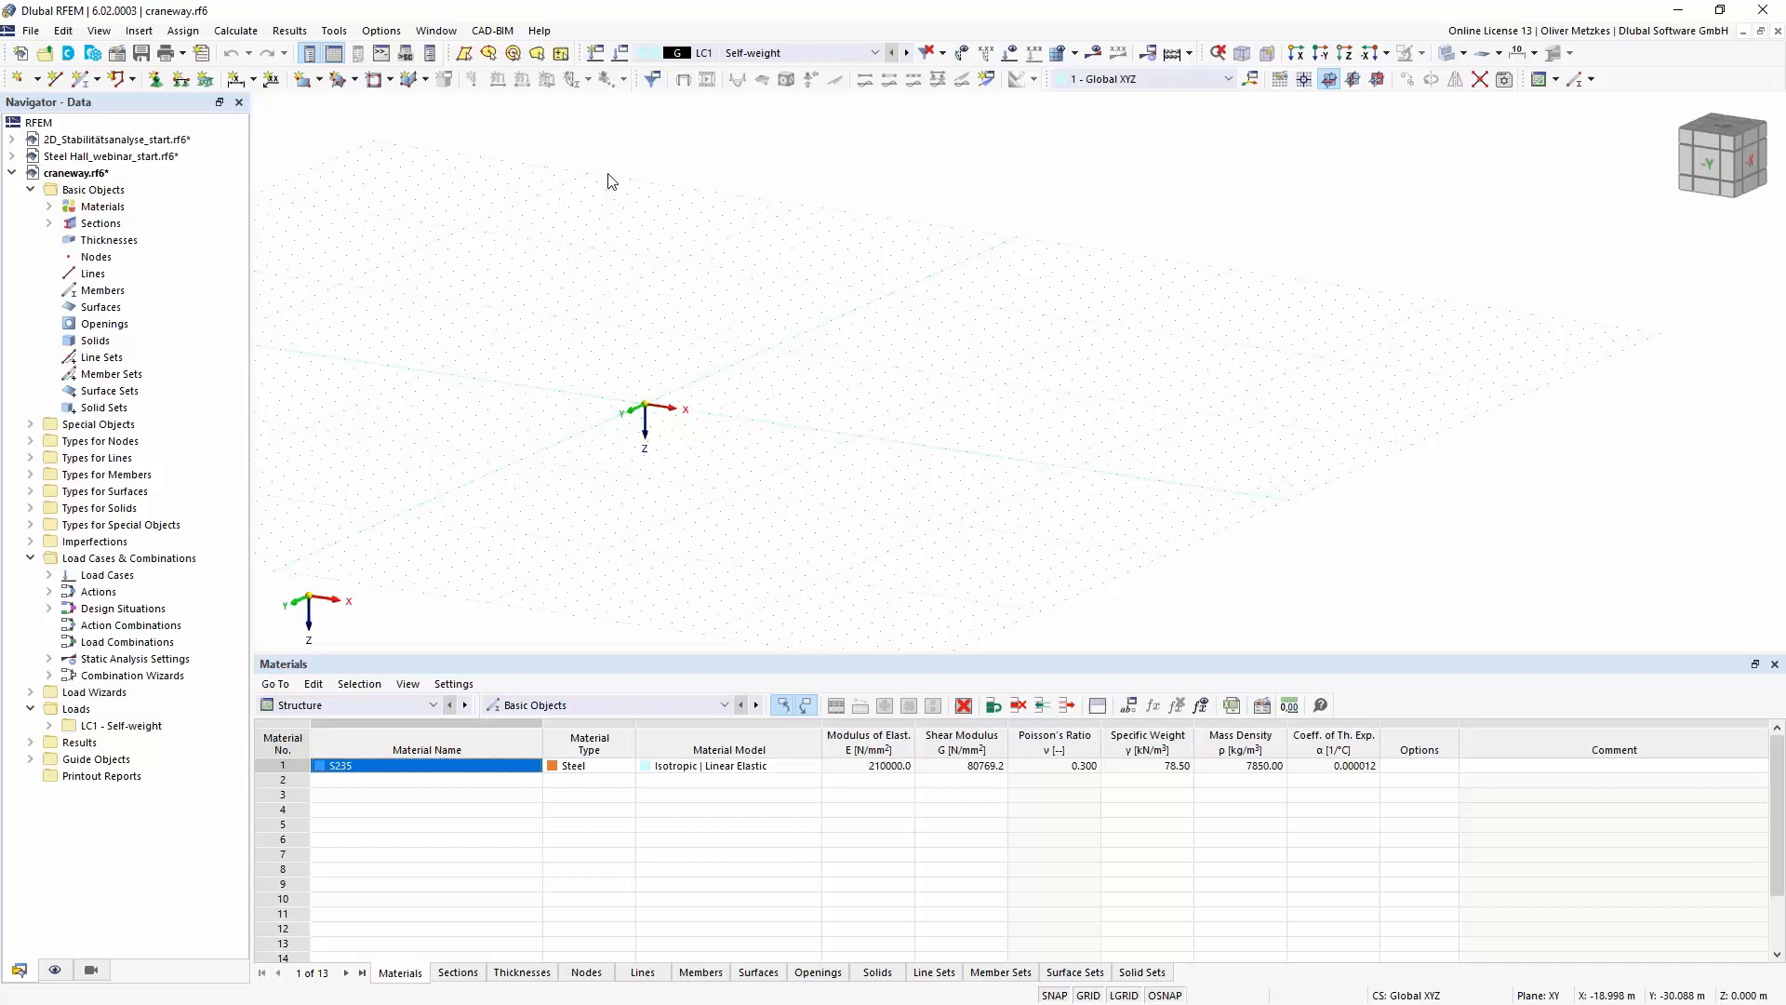
pyautogui.click(81, 84)
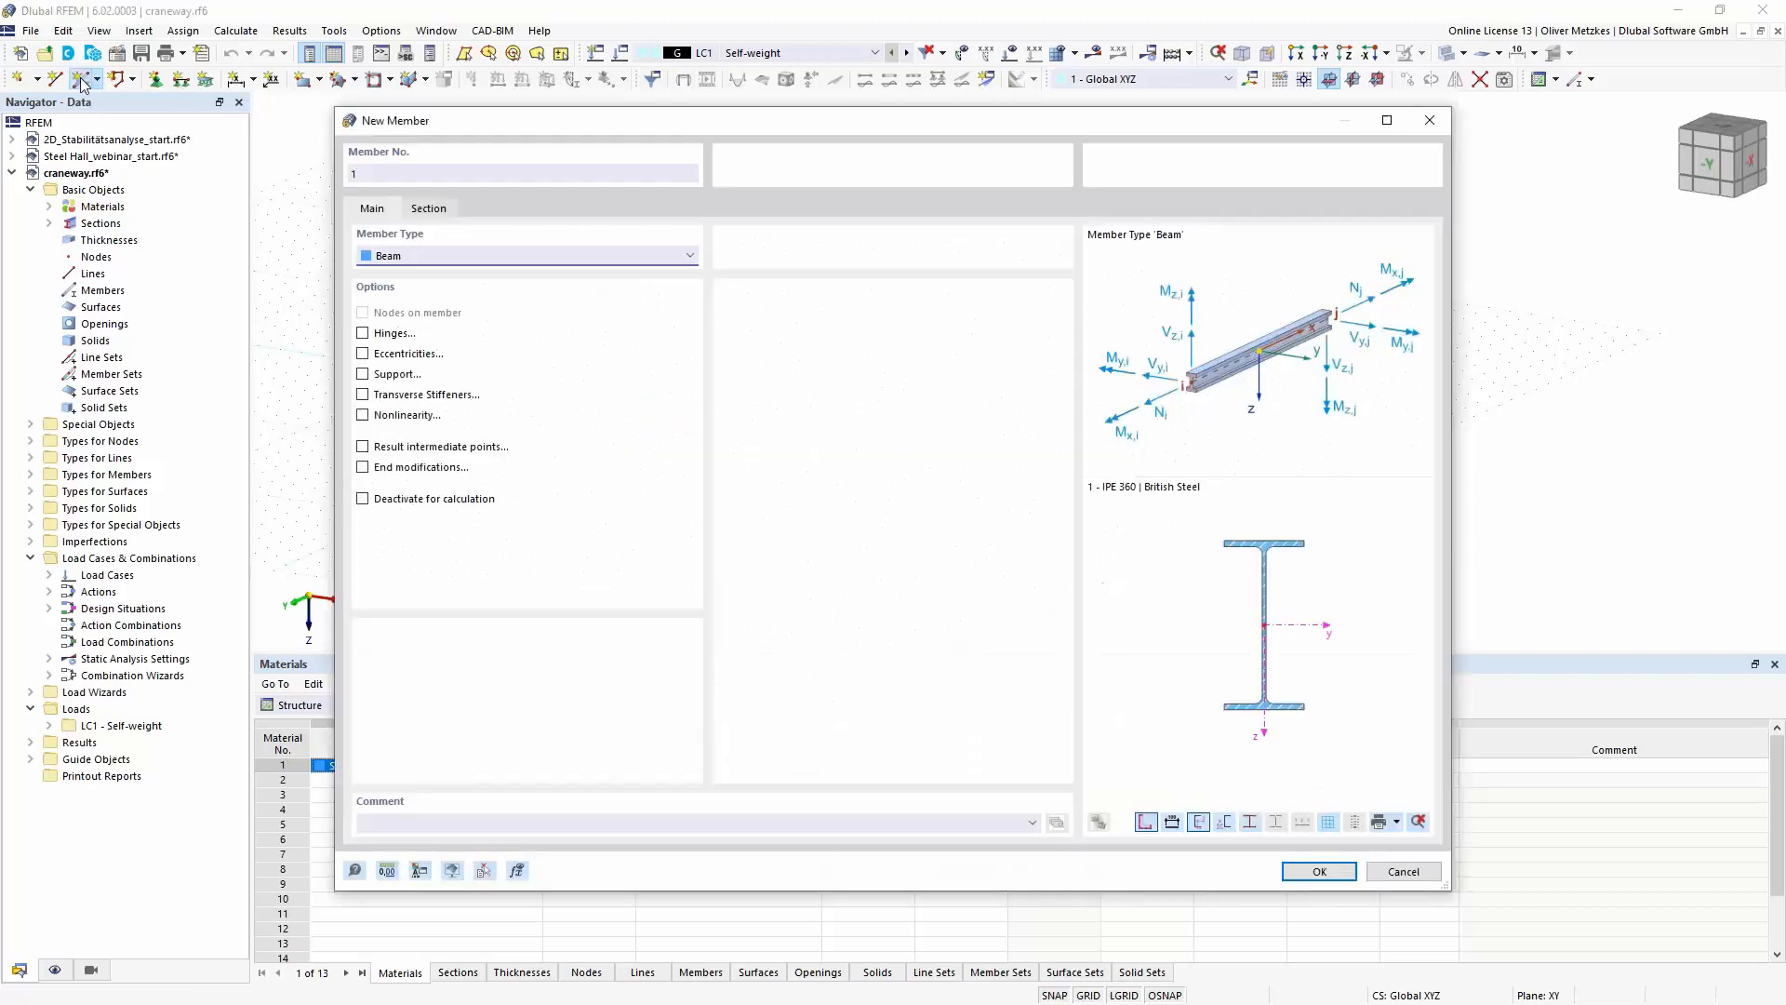
pyautogui.click(429, 208)
pyautogui.click(950, 664)
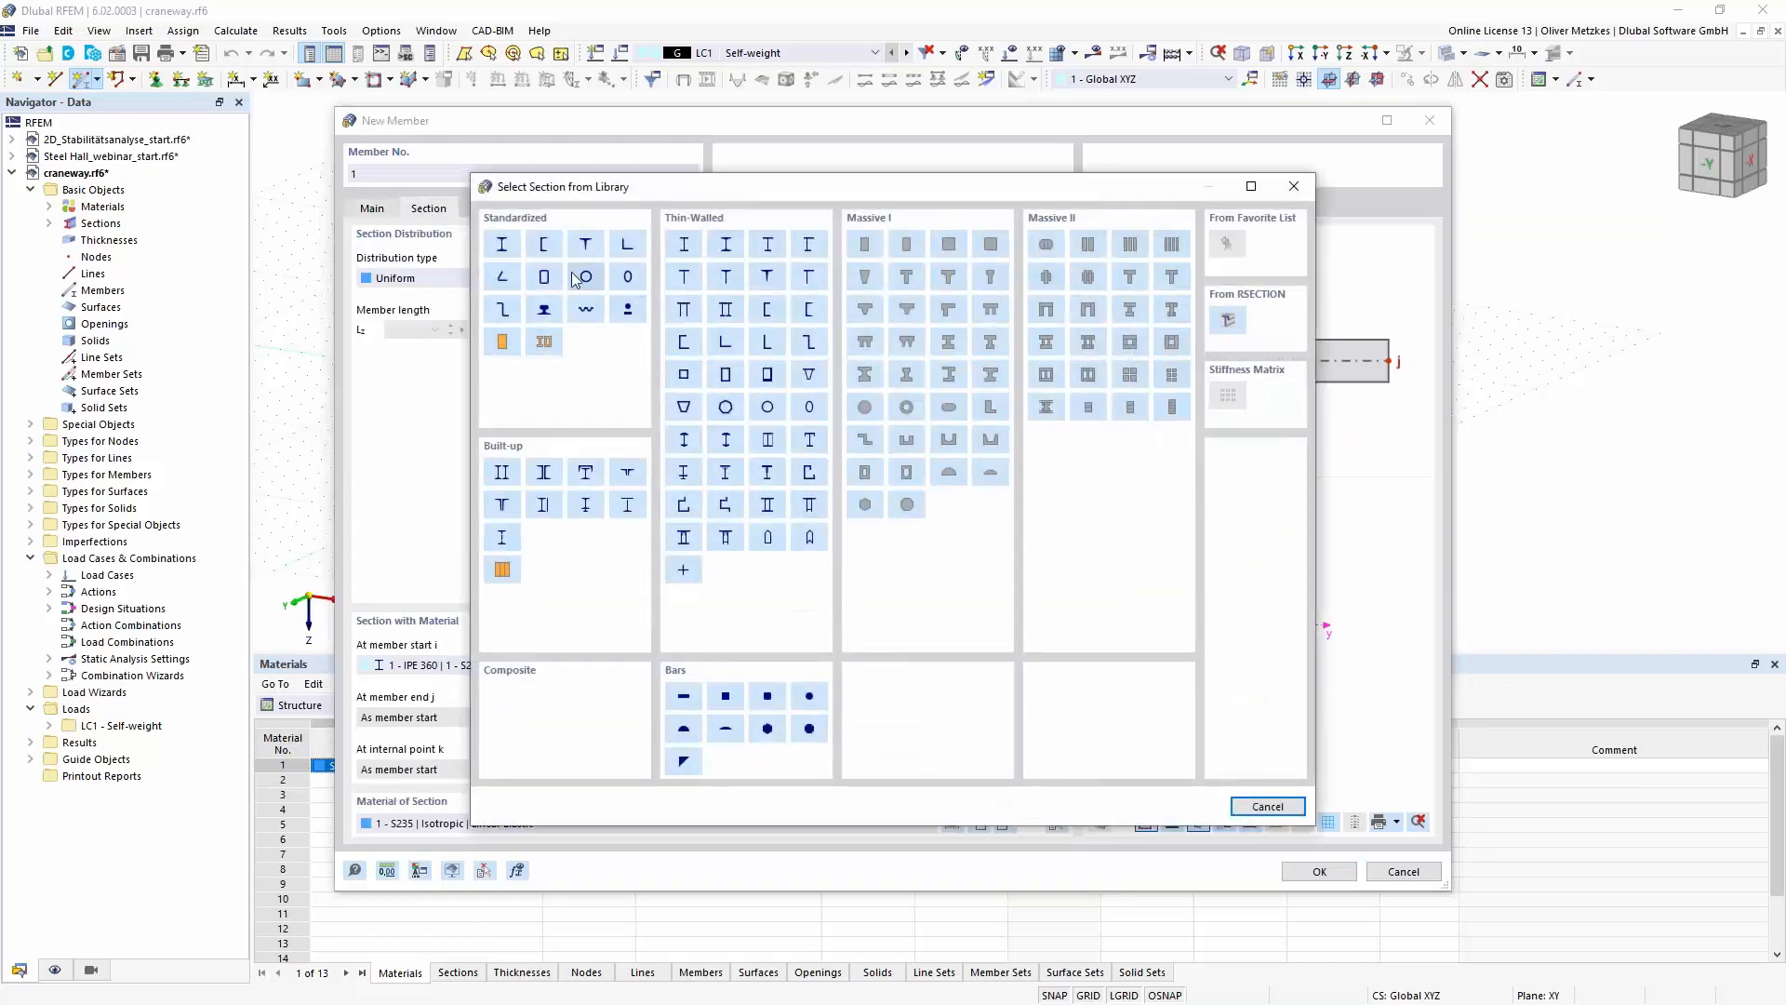
pyautogui.click(507, 244)
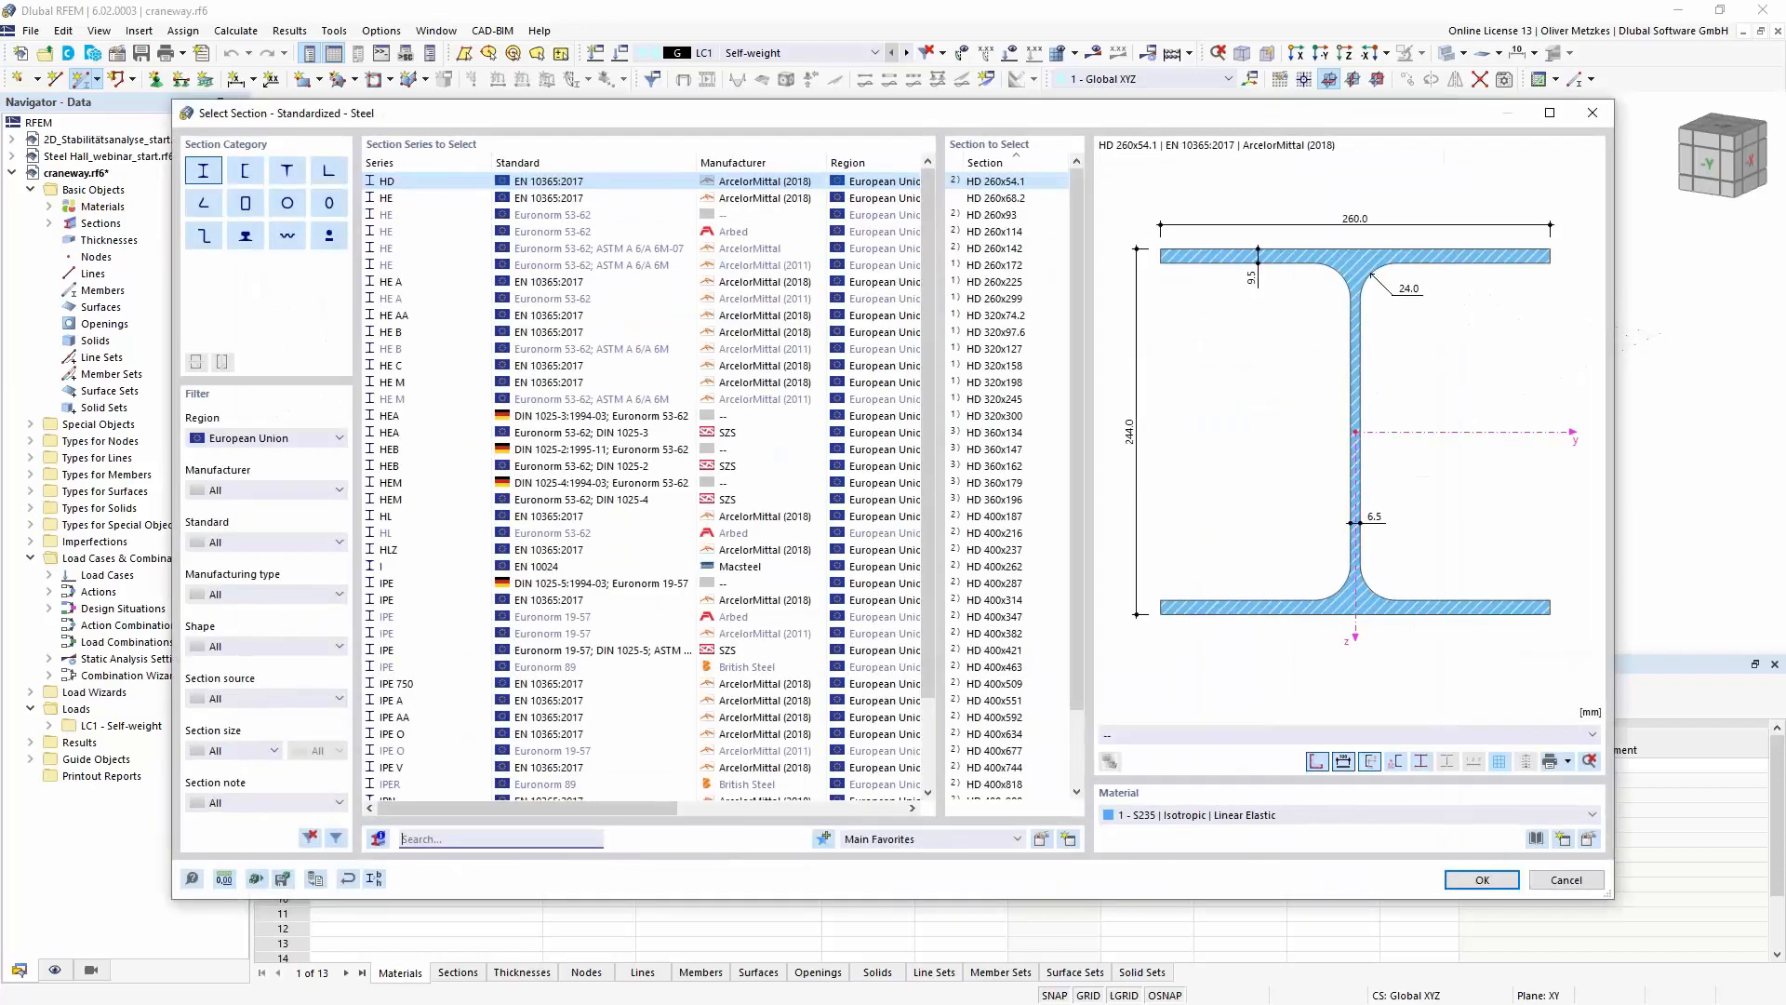
pyautogui.write('heb')
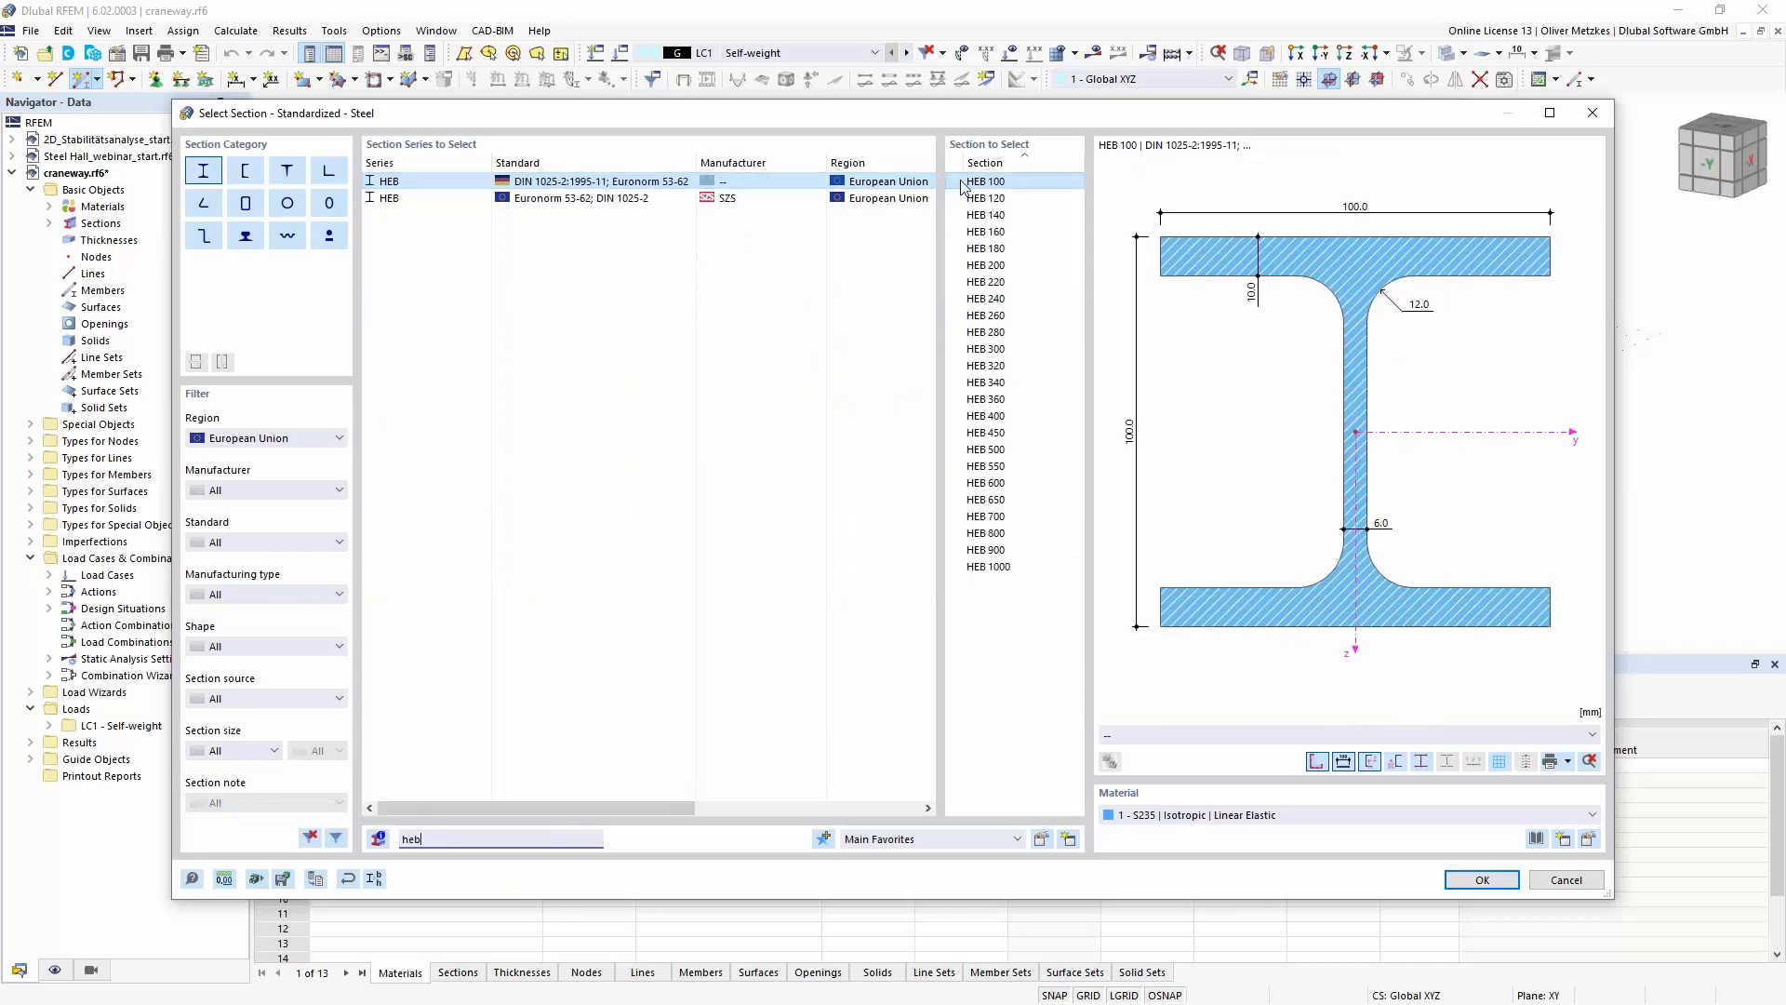
pyautogui.click(985, 349)
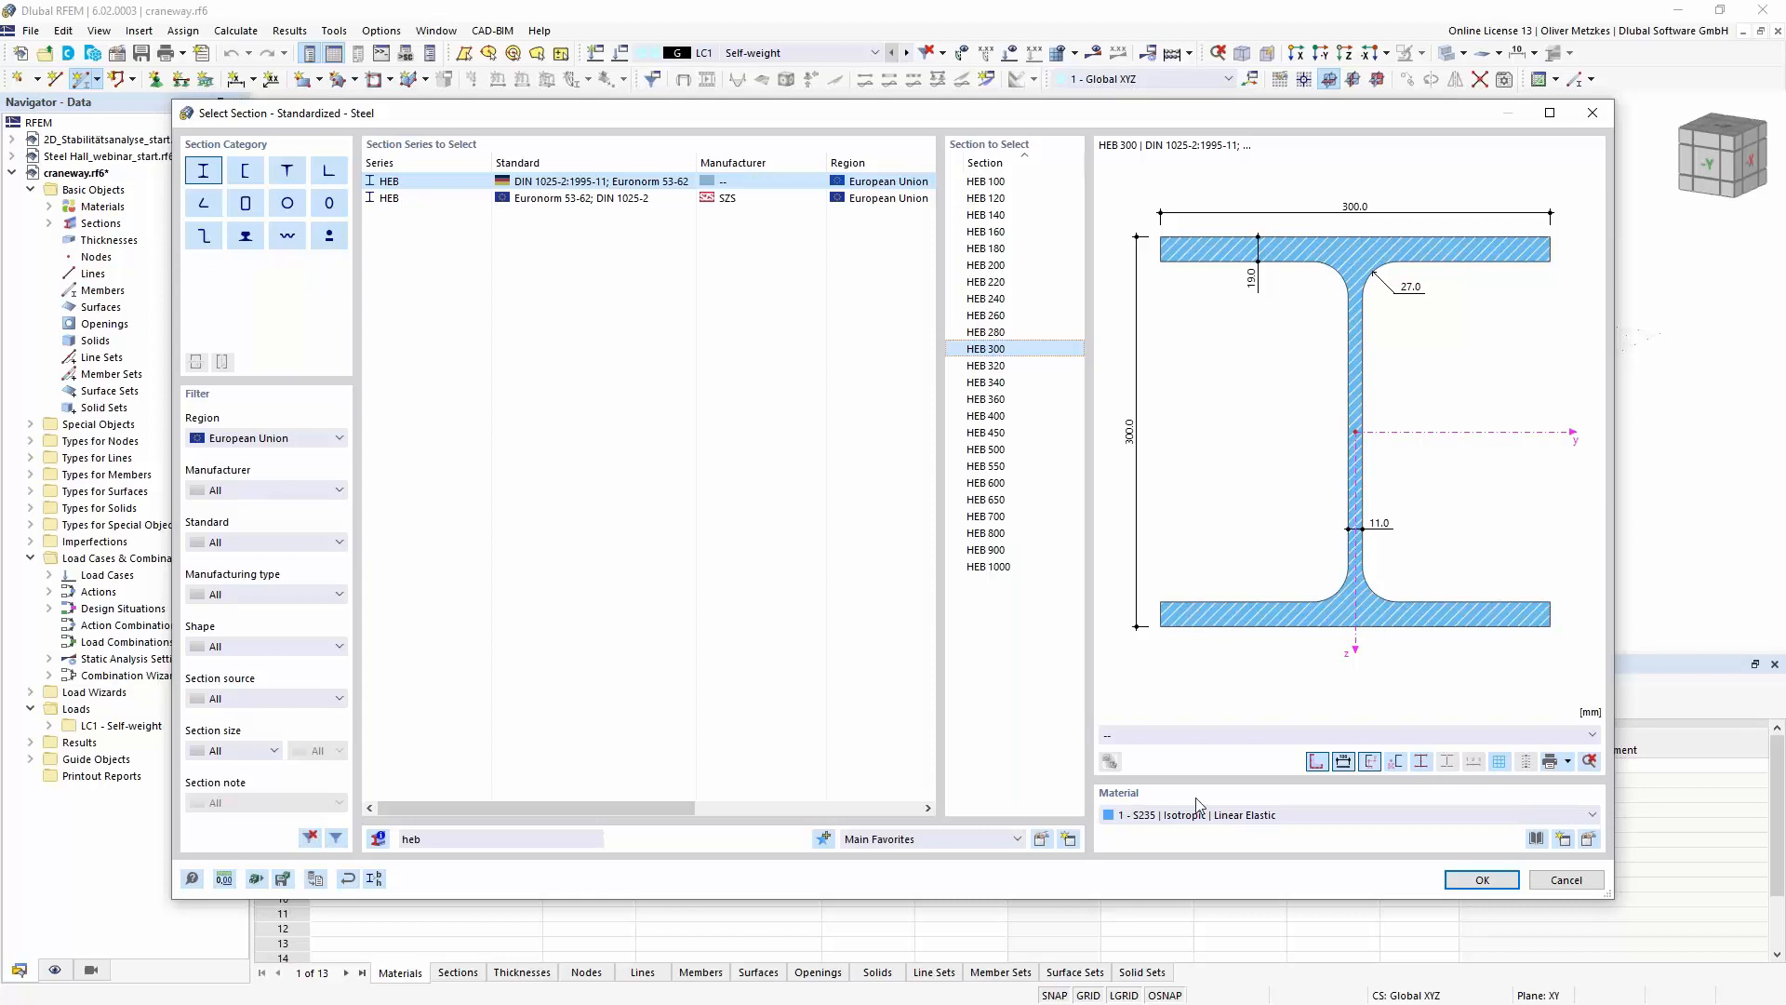
pyautogui.click(1475, 881)
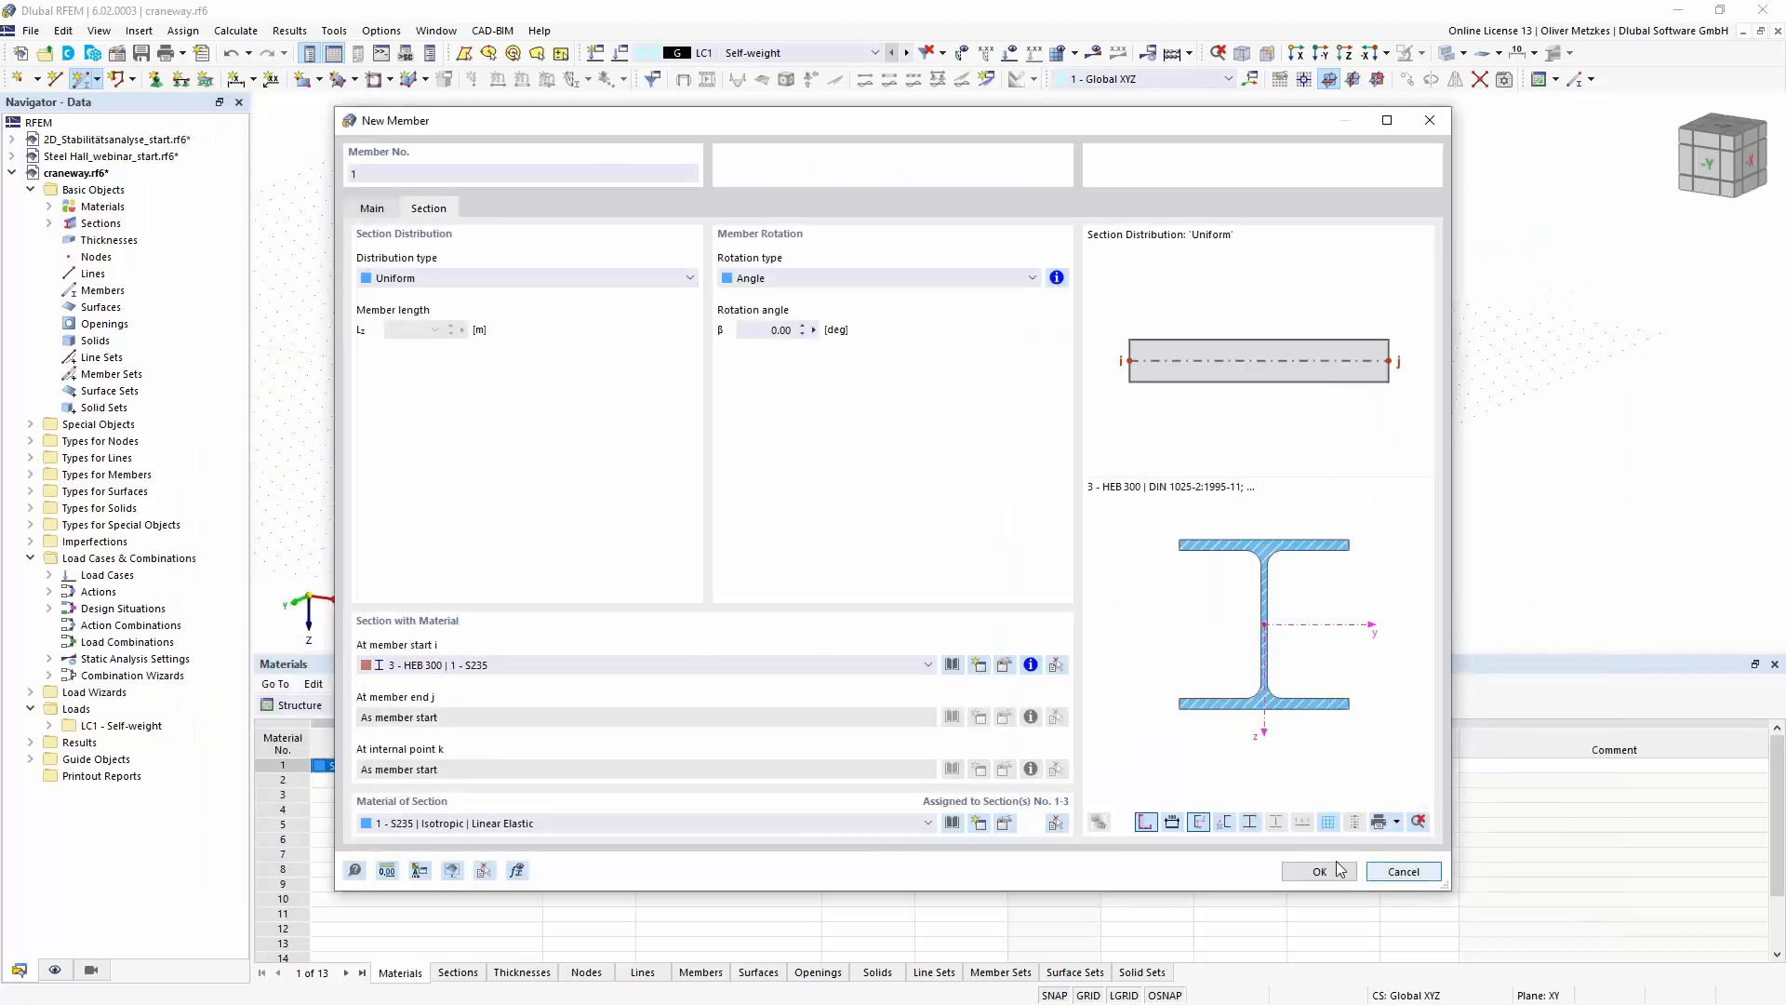
# - Place the HEB 300 beam from the origin along the X-axis, about 12 m long
pyautogui.click(1321, 872)
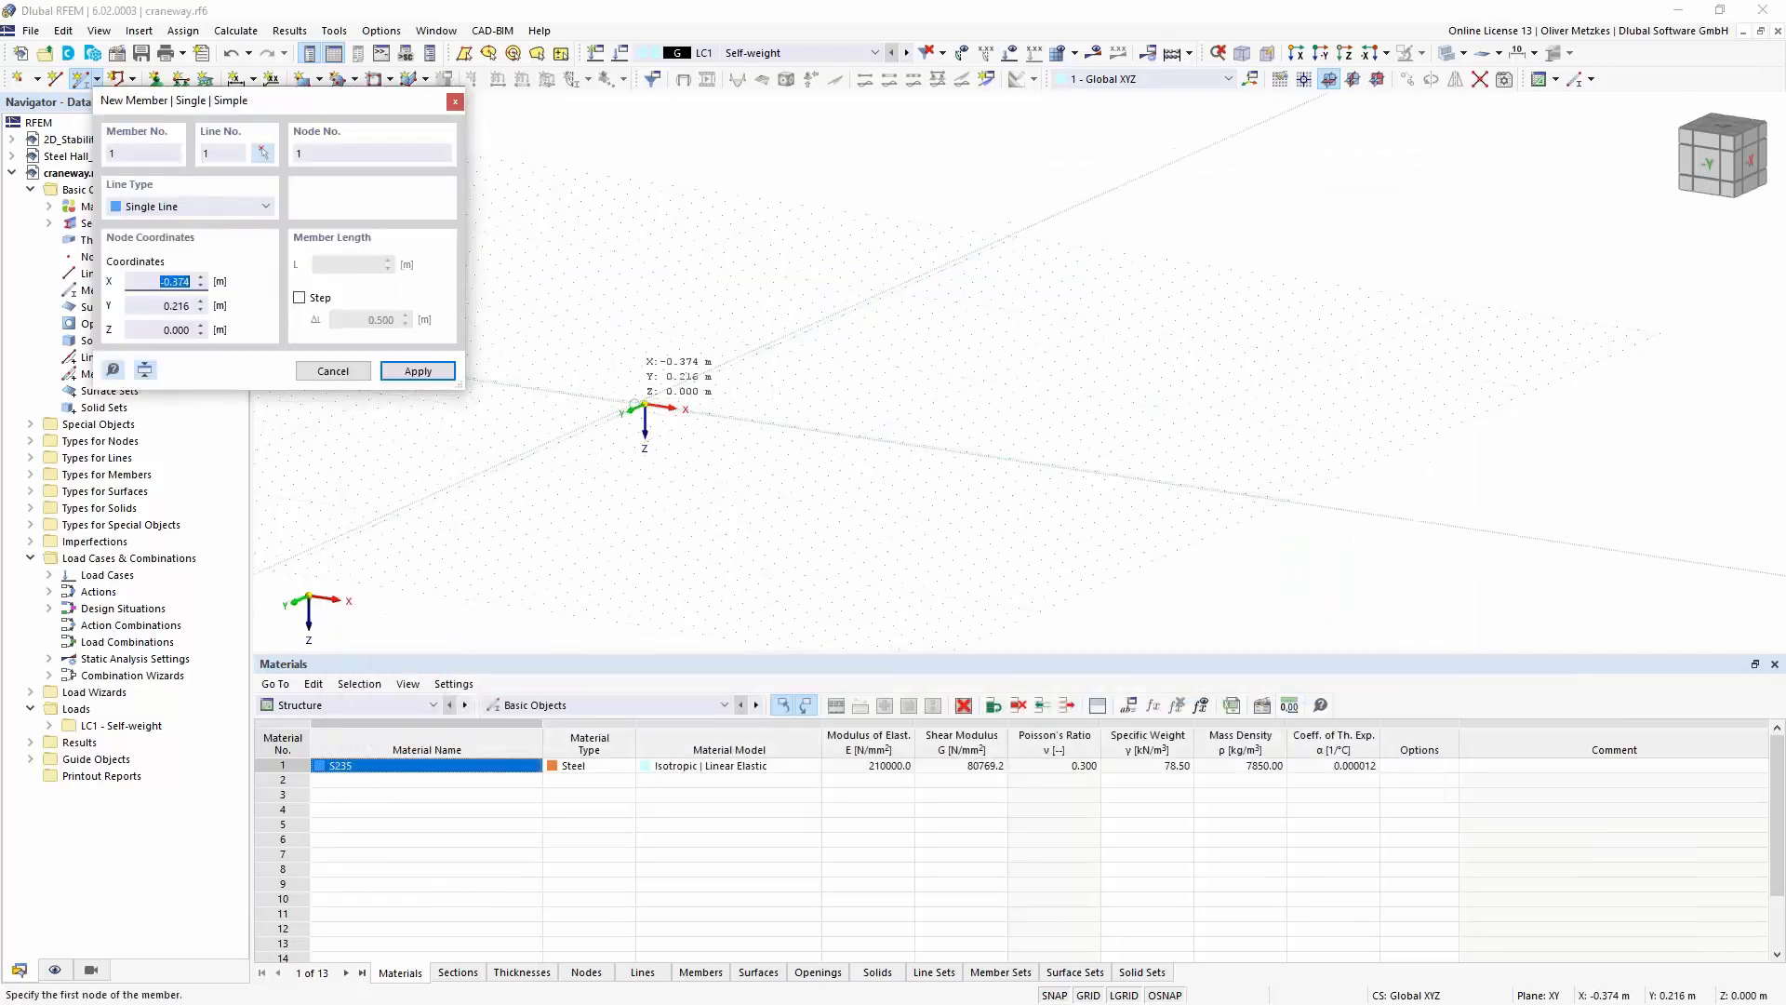
pyautogui.click(645, 407)
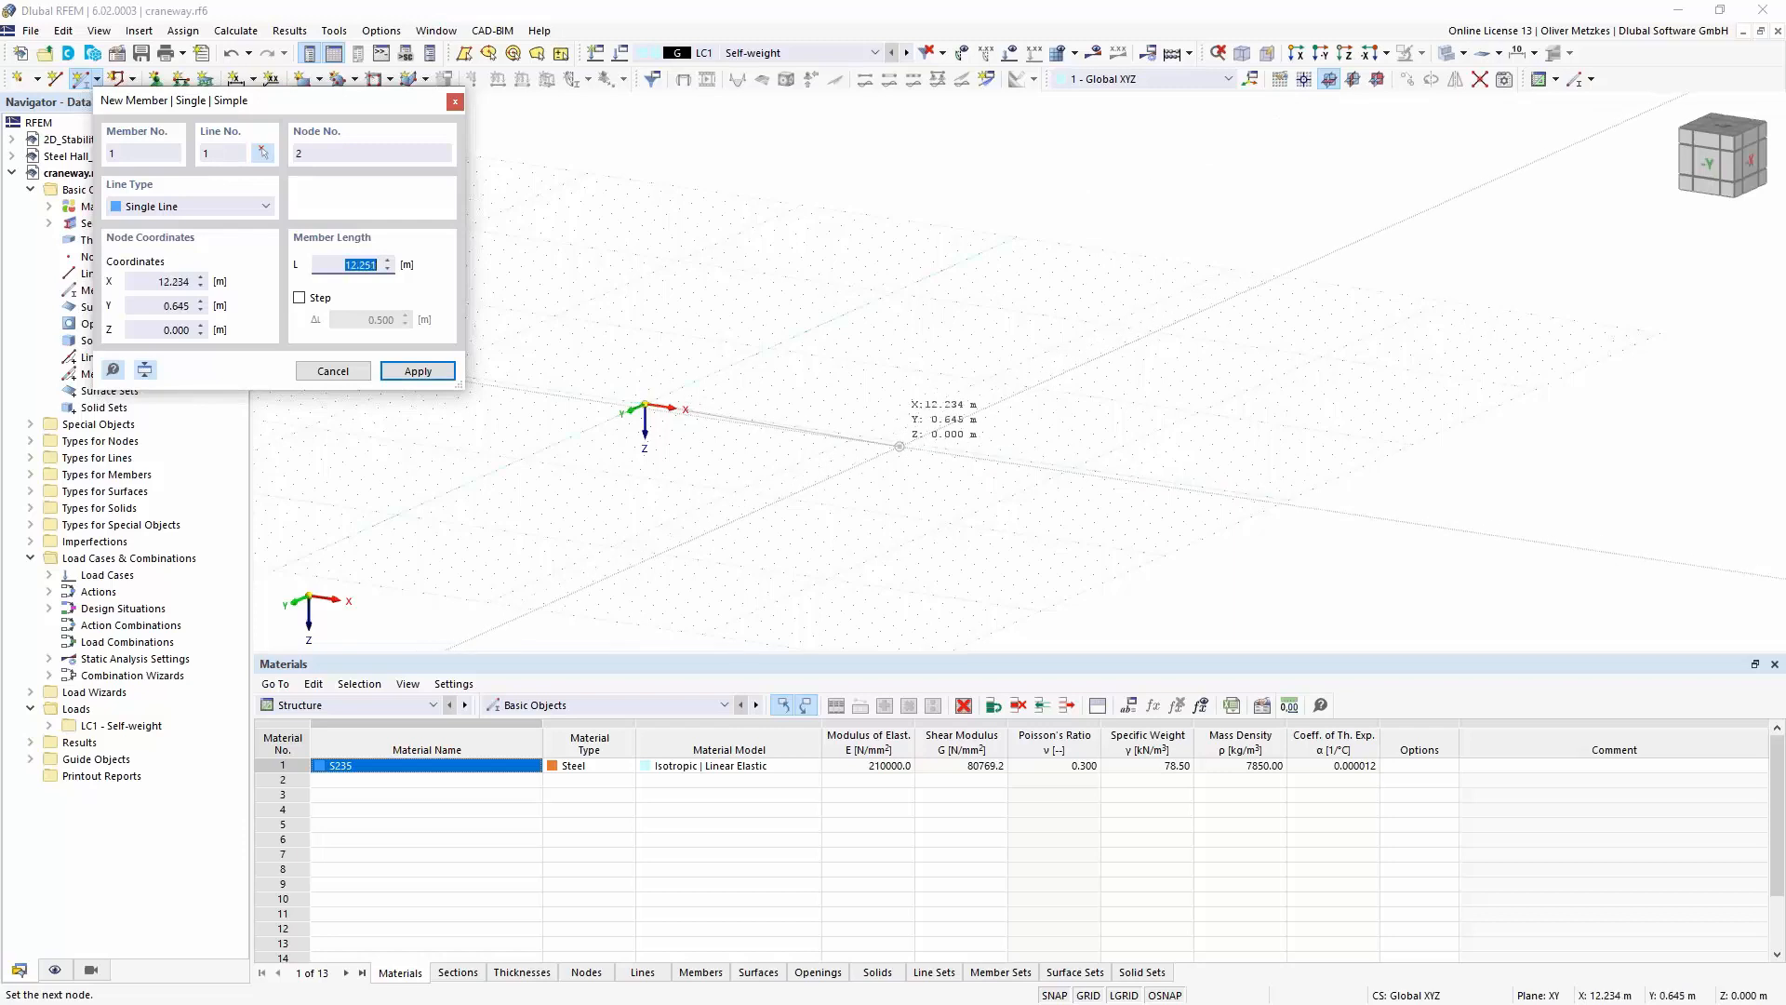
pyautogui.click(902, 442)
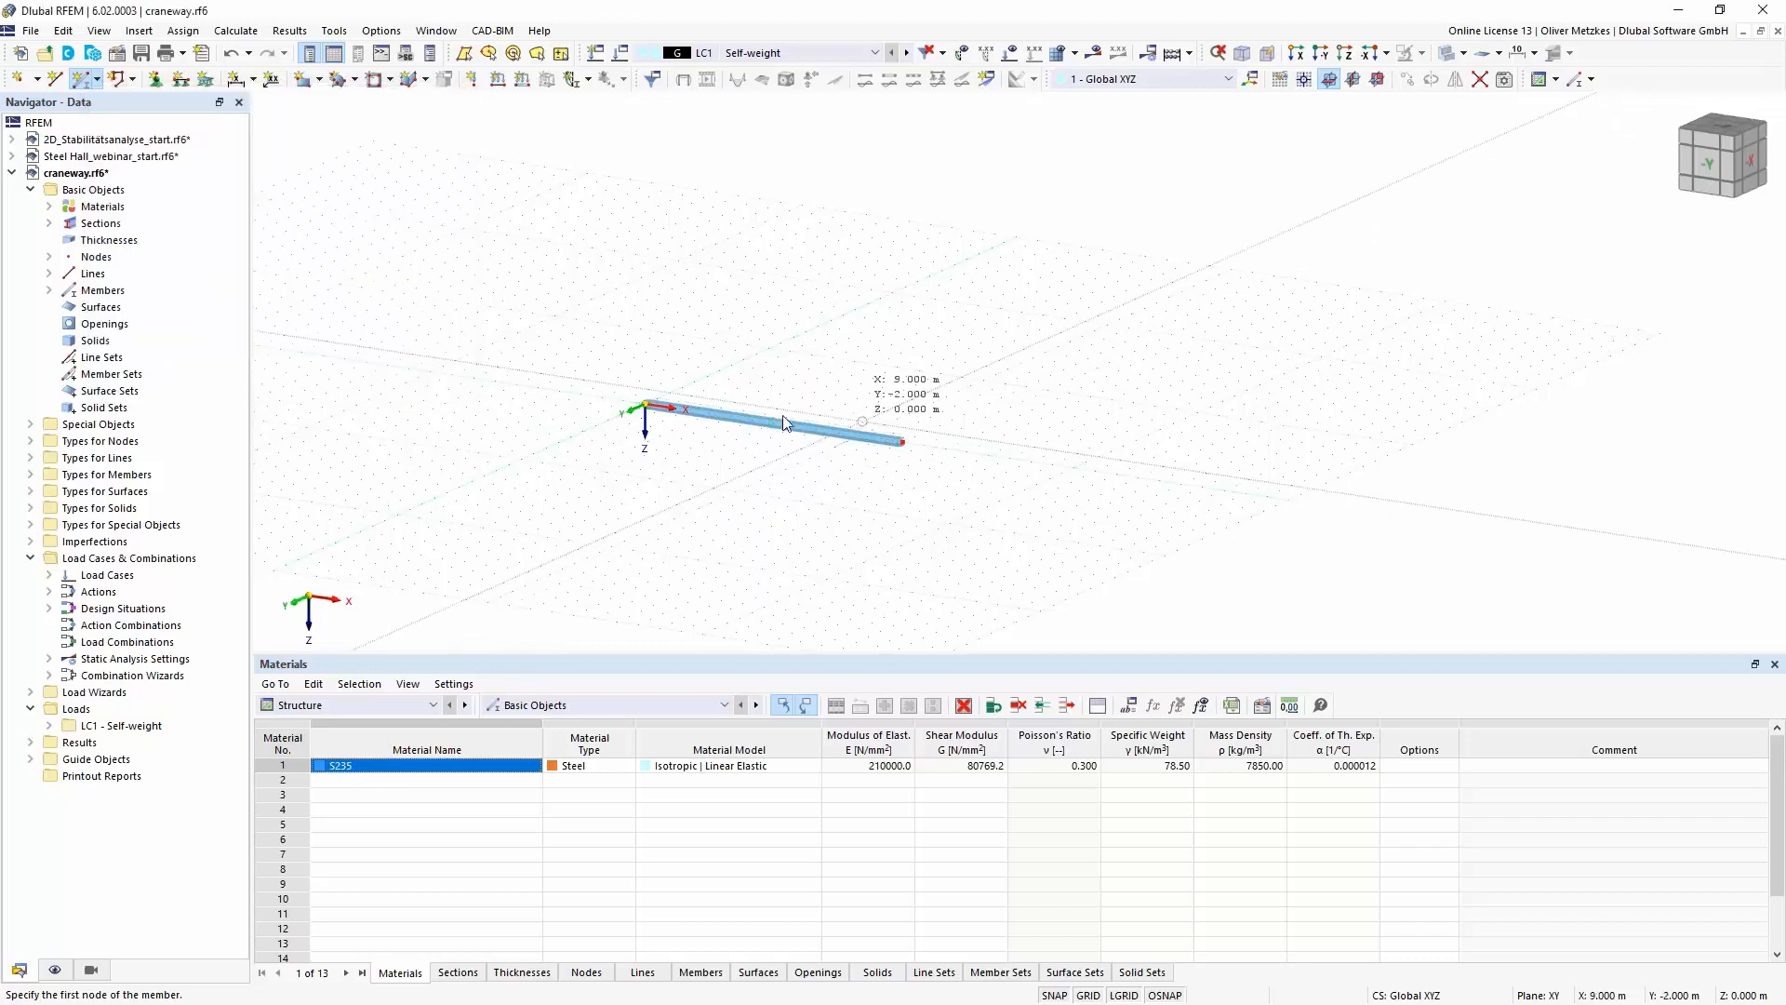
# - Define a nodal support restraining uX, uY, uZ and φX with φY and φZ free, and assign it to the beam's start node
pyautogui.scroll(2, 785, 423)
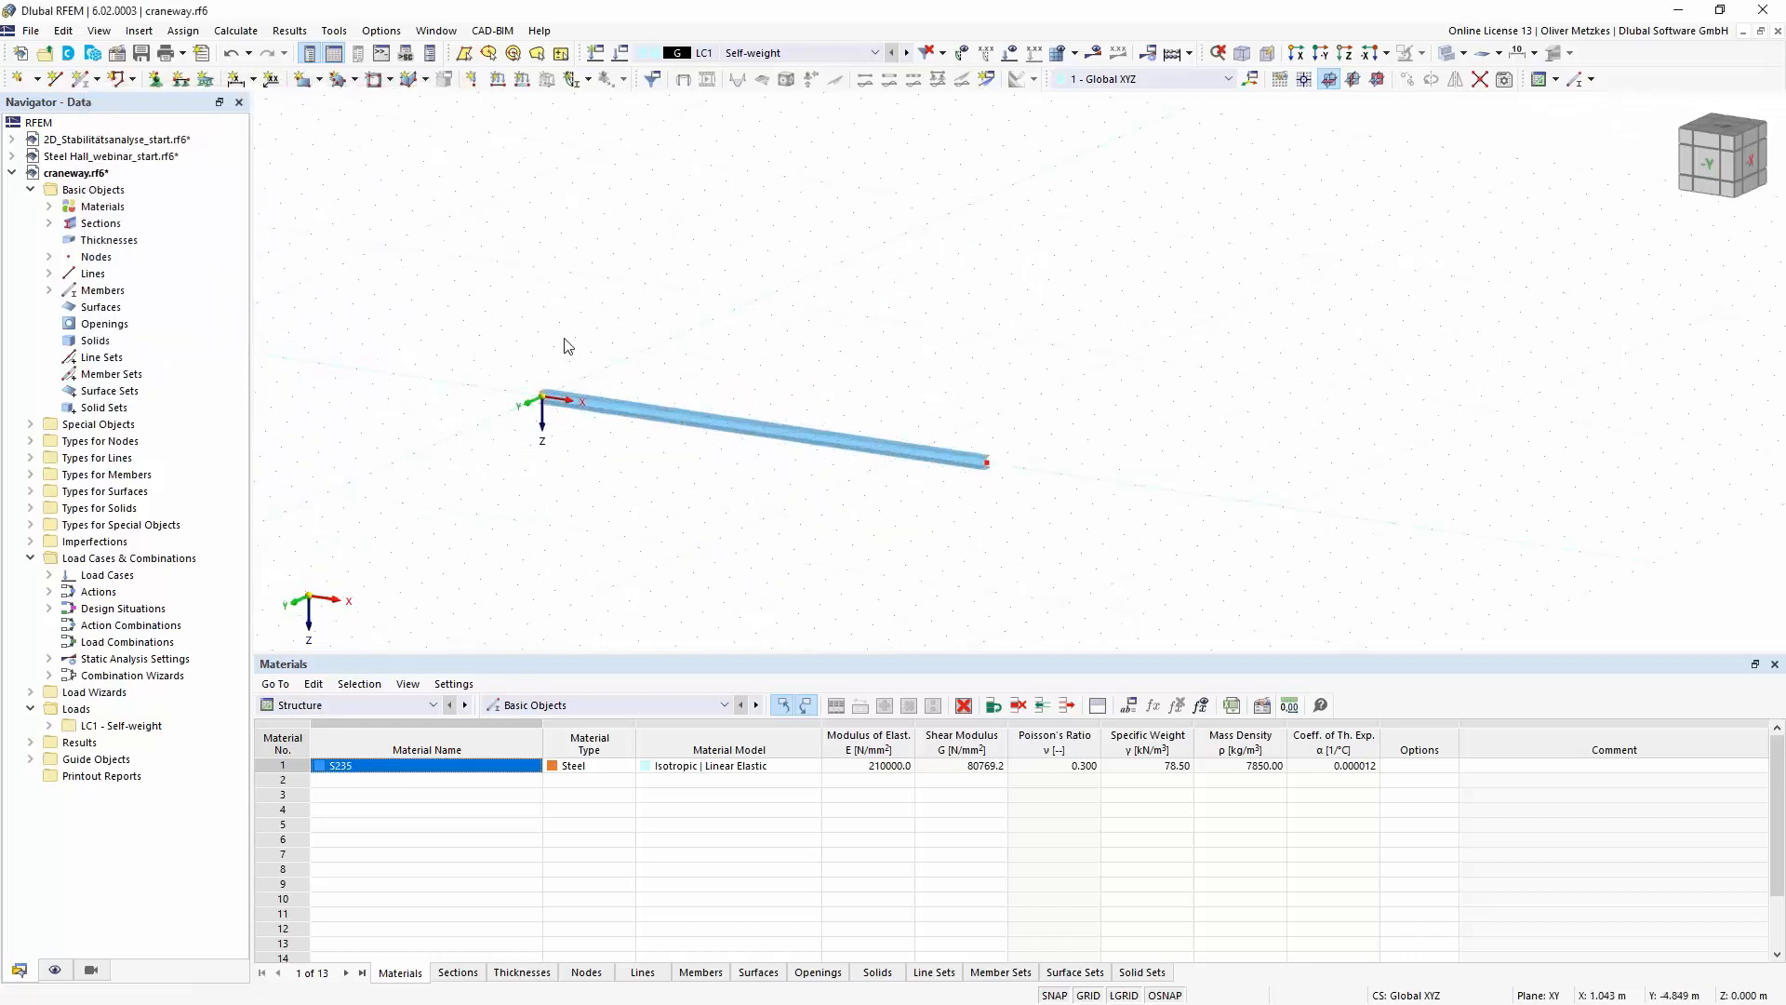
pyautogui.click(154, 84)
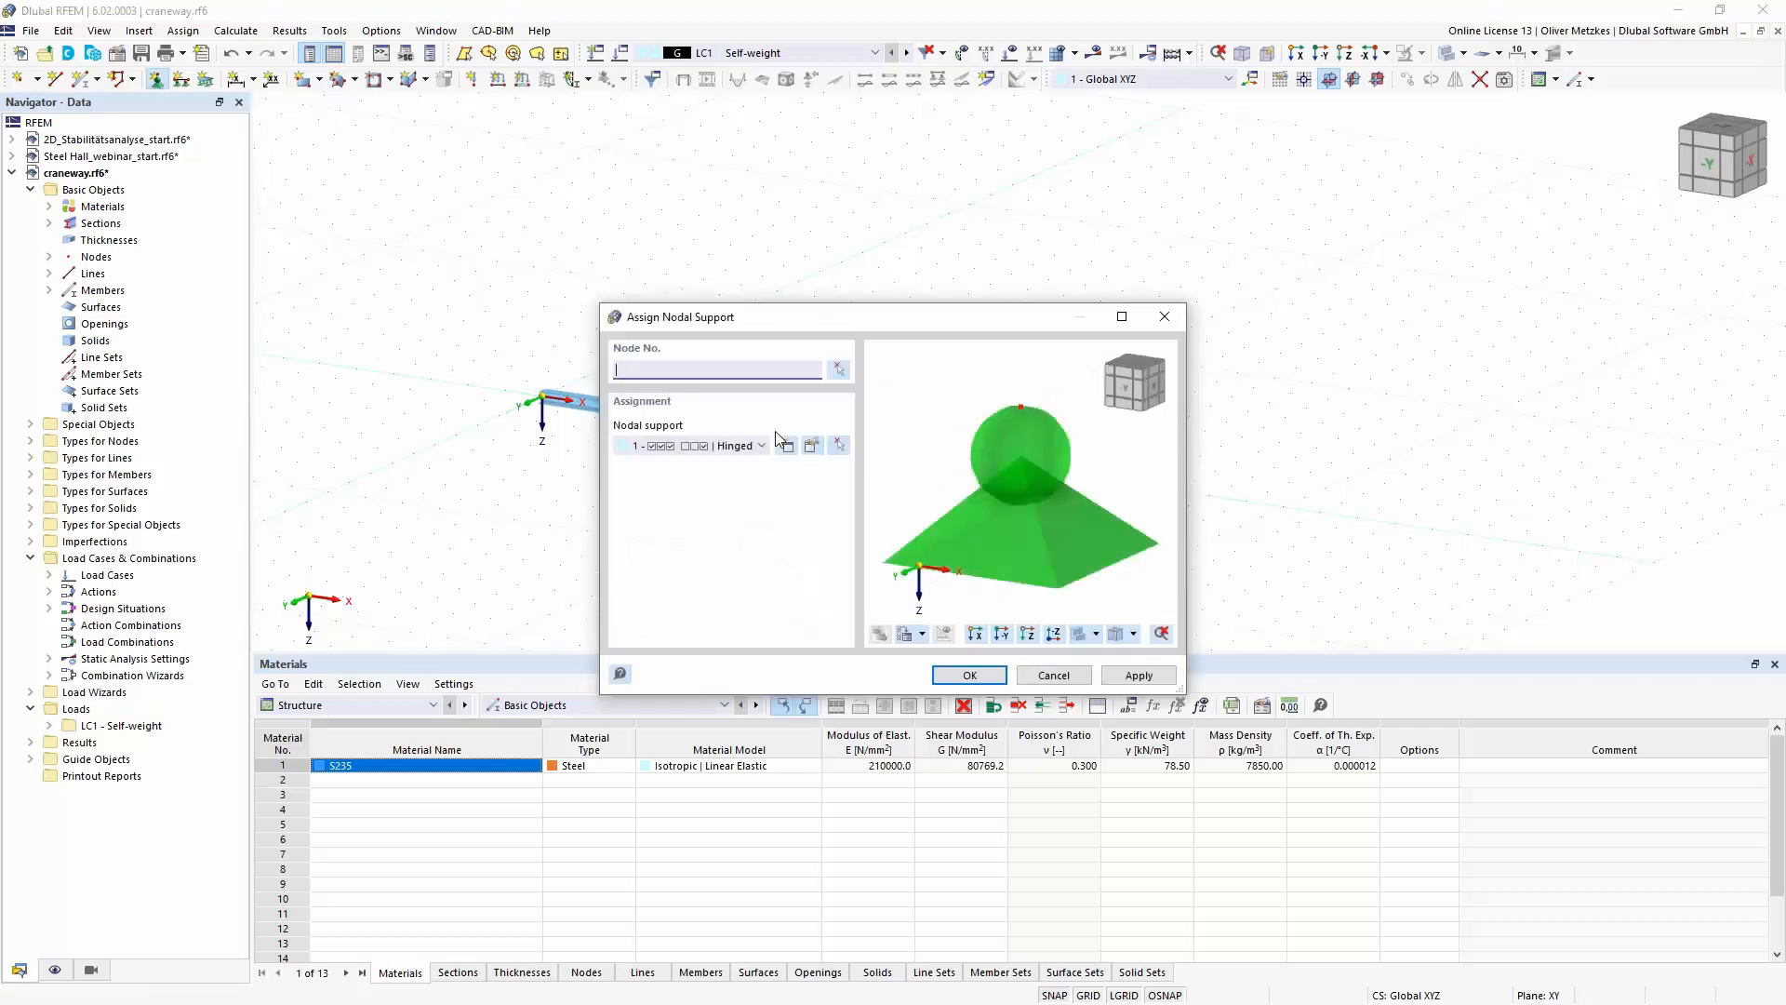
pyautogui.click(788, 448)
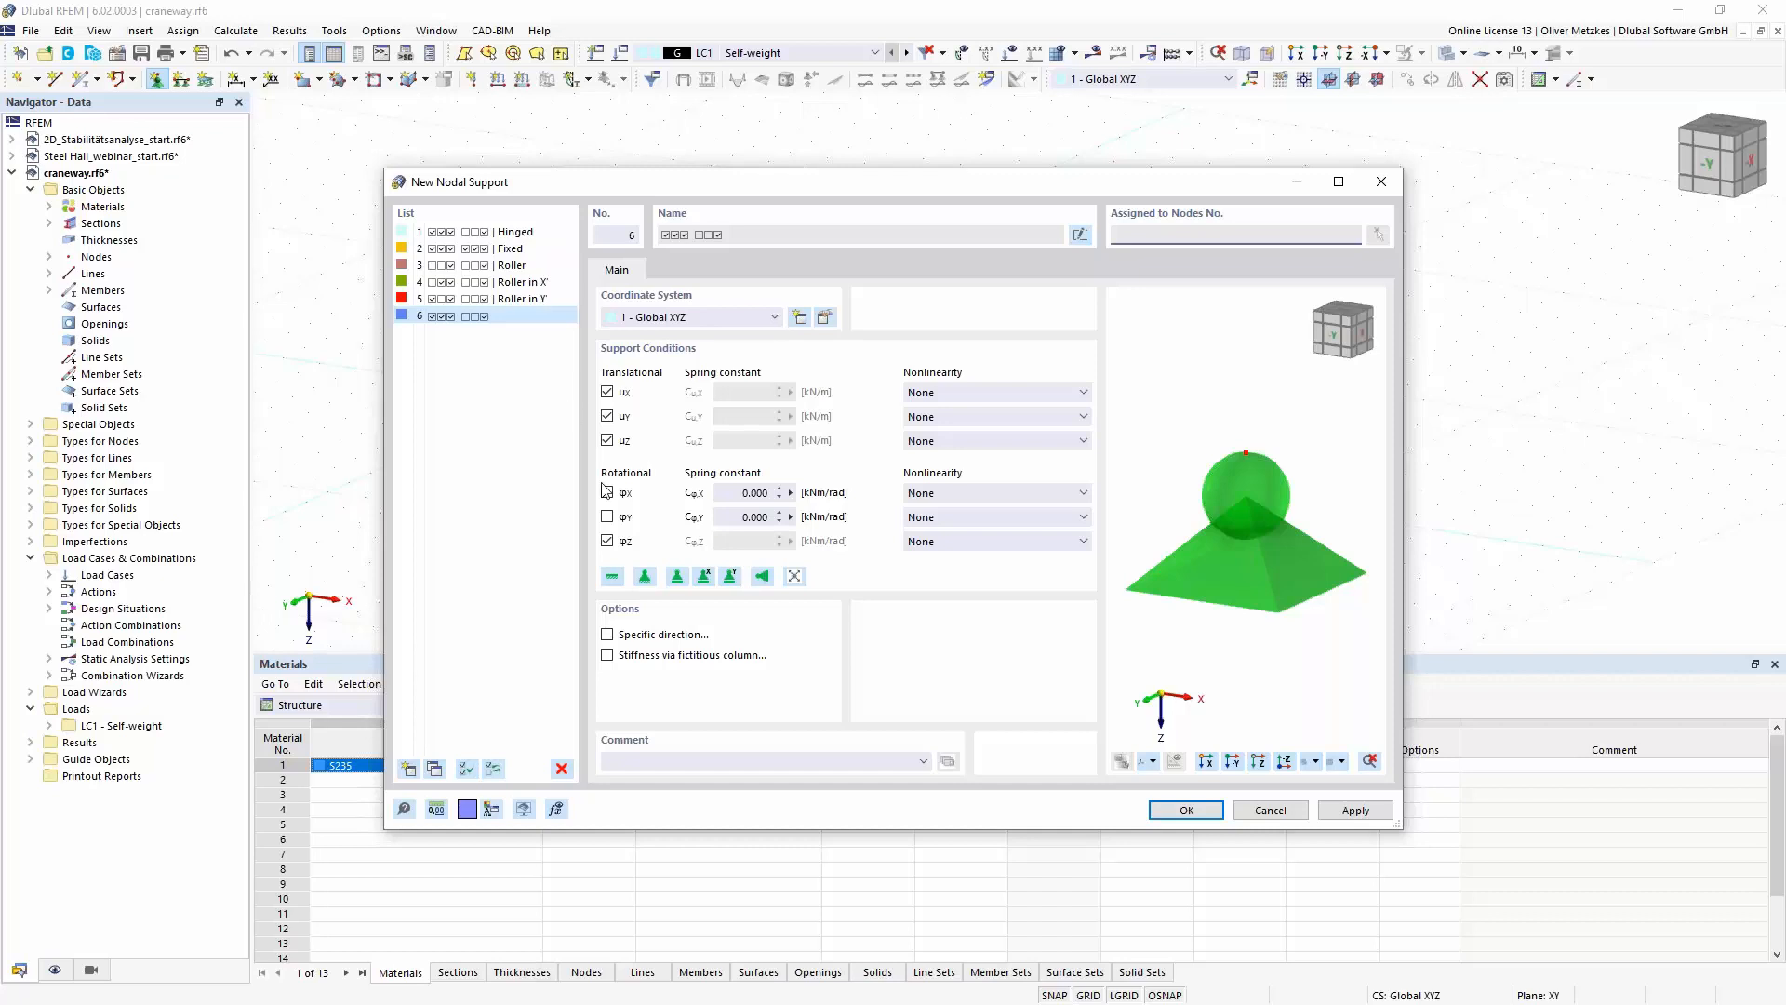
pyautogui.click(607, 492)
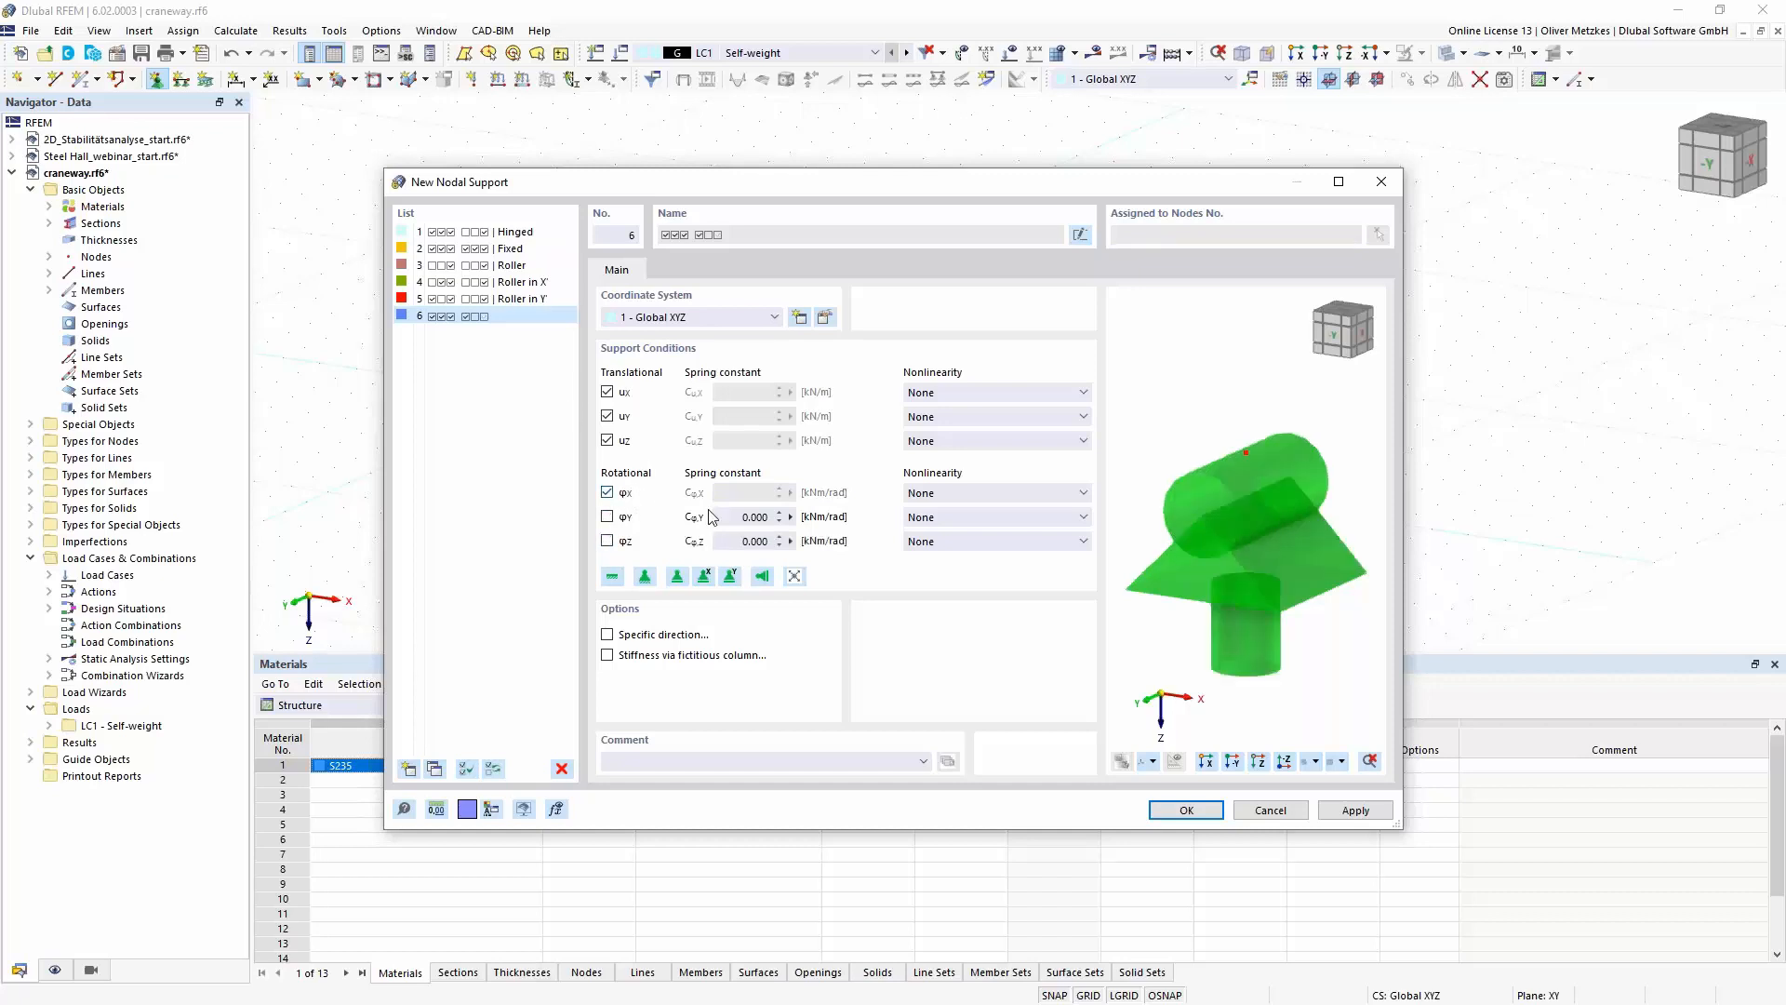
pyautogui.click(1188, 810)
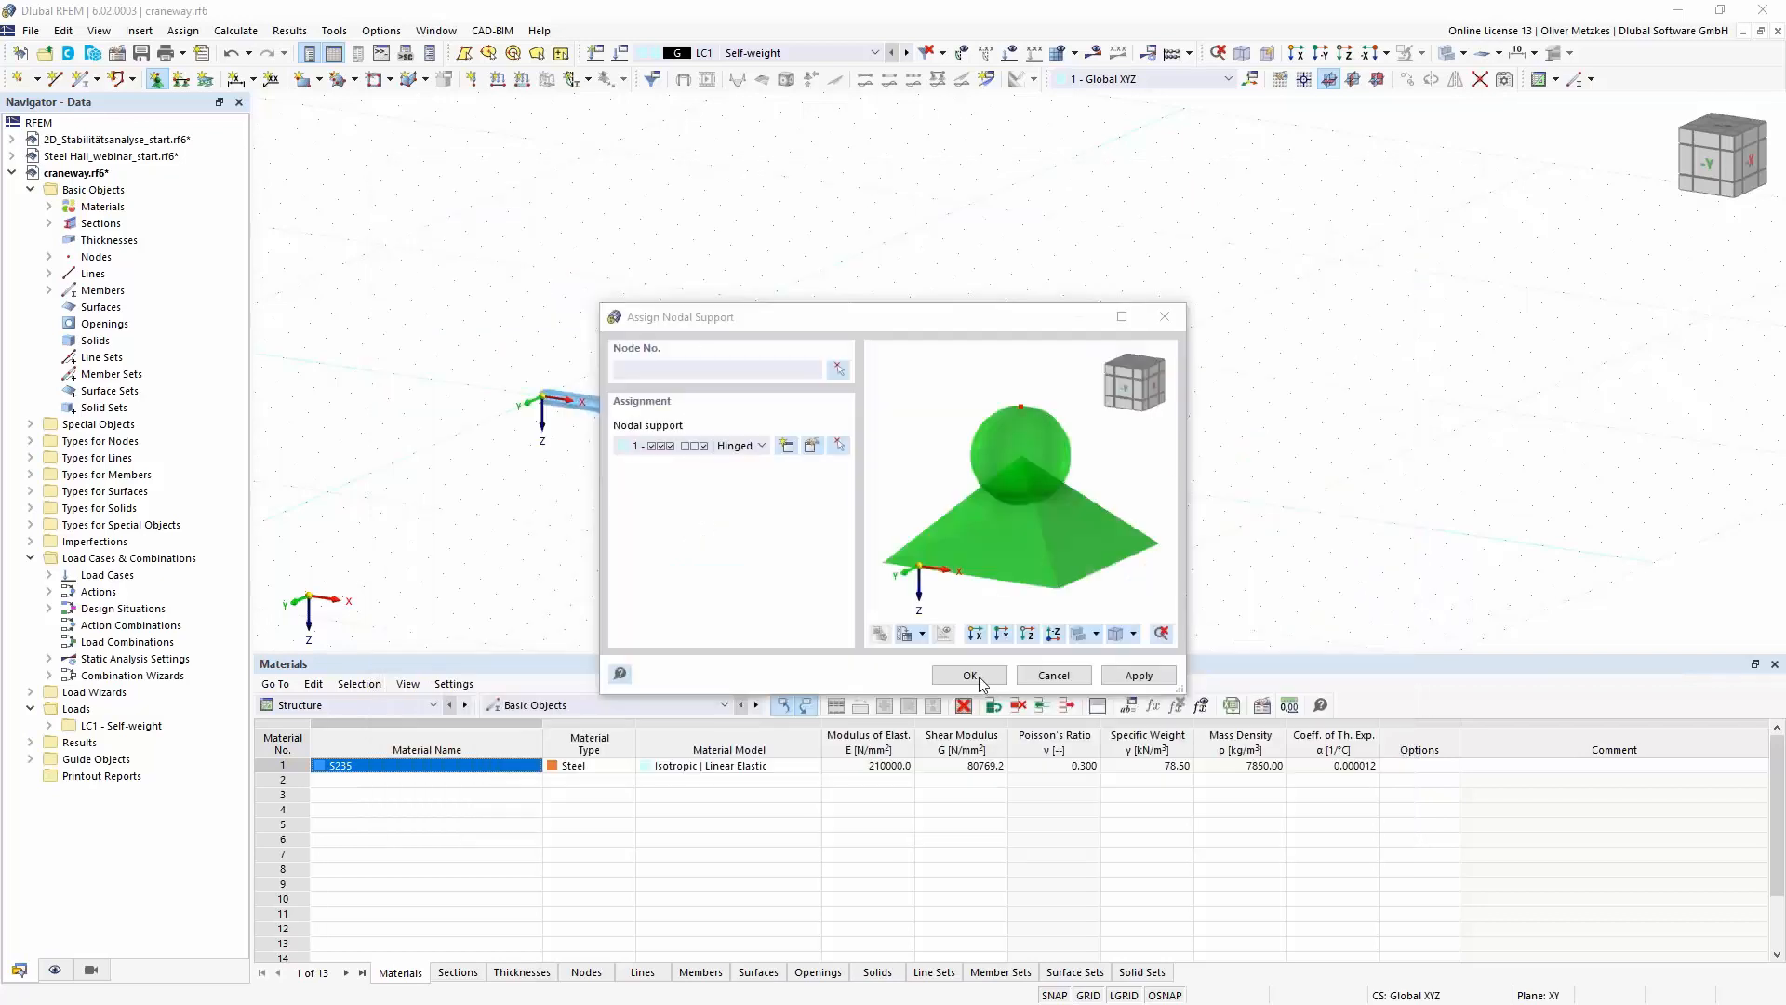
pyautogui.click(979, 679)
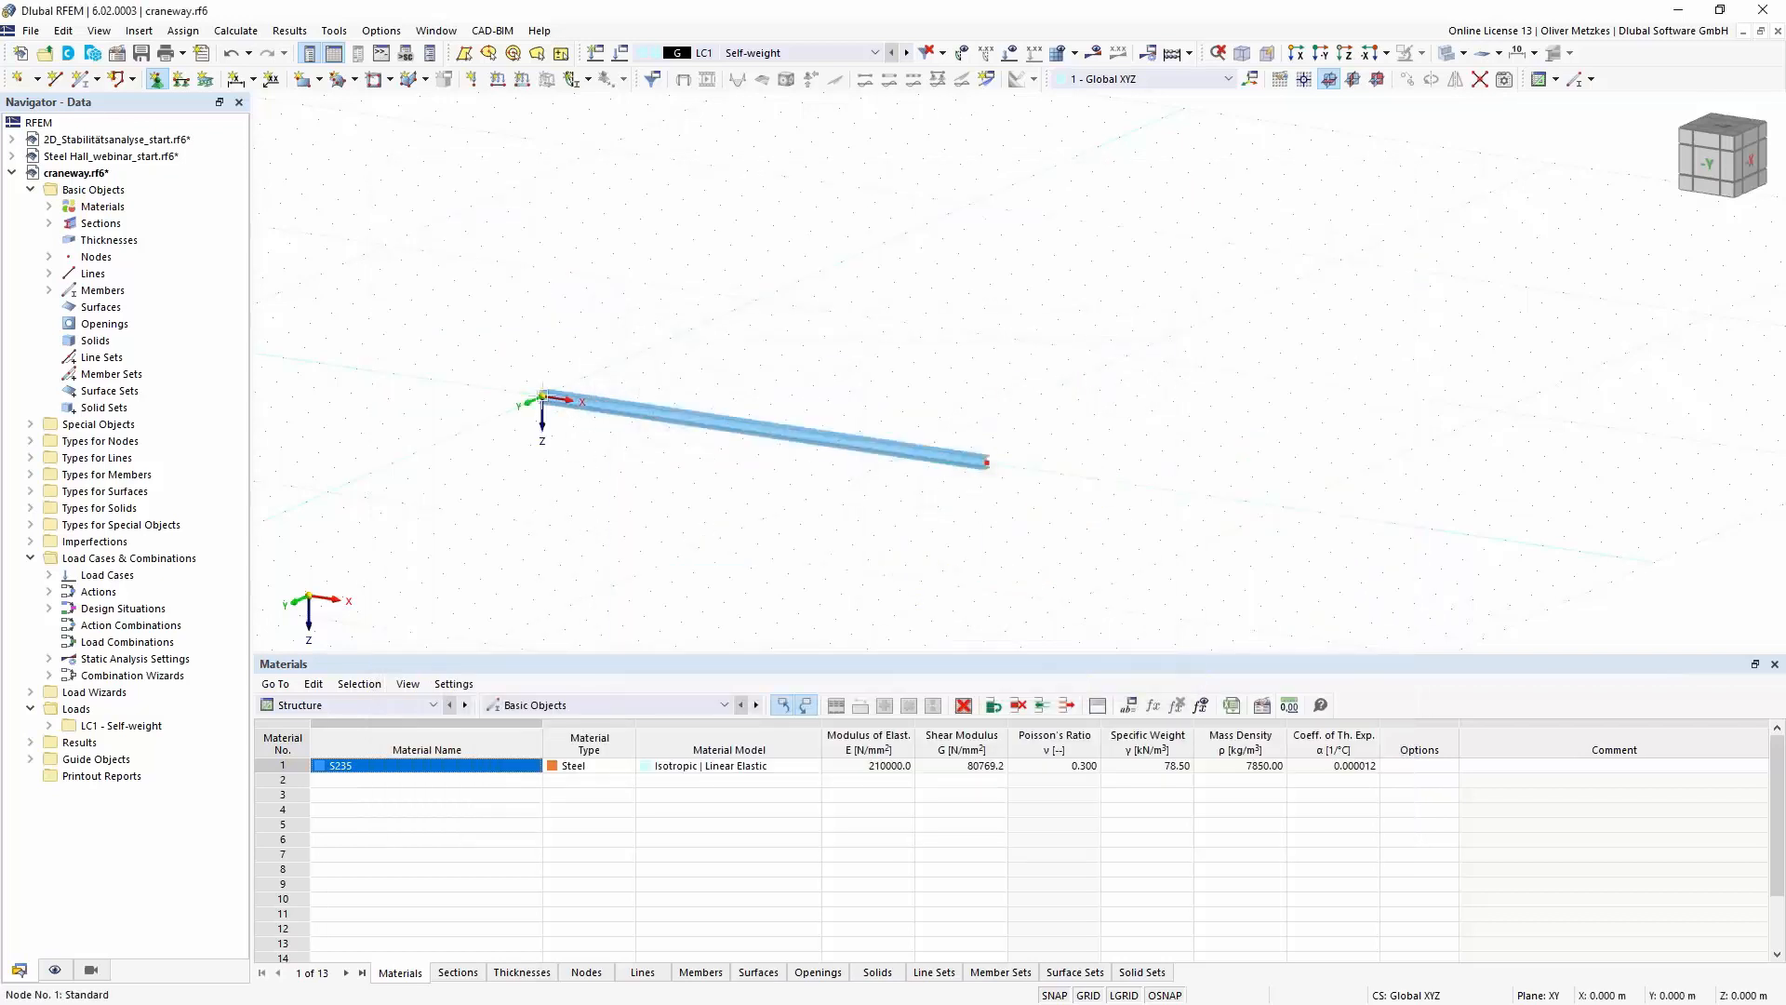
# - Define a second nodal support restraining only uY, uZ and φX, and assign it to the beam's end node
pyautogui.click(155, 80)
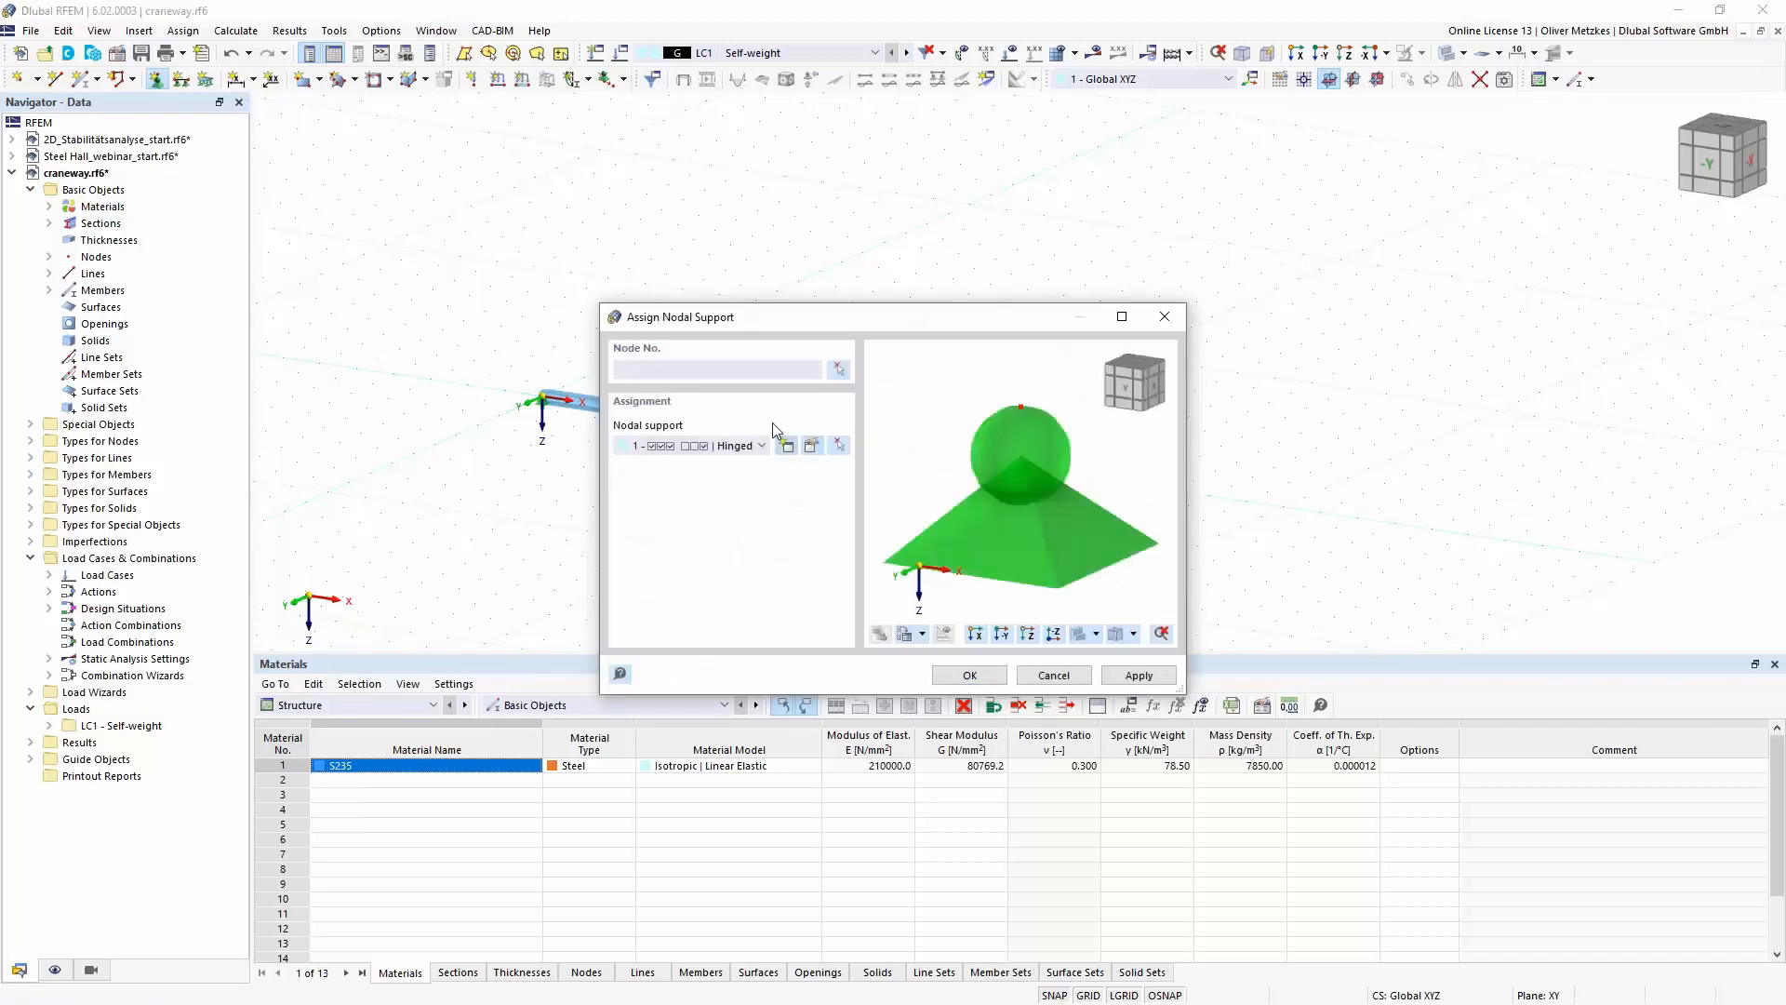
pyautogui.click(786, 446)
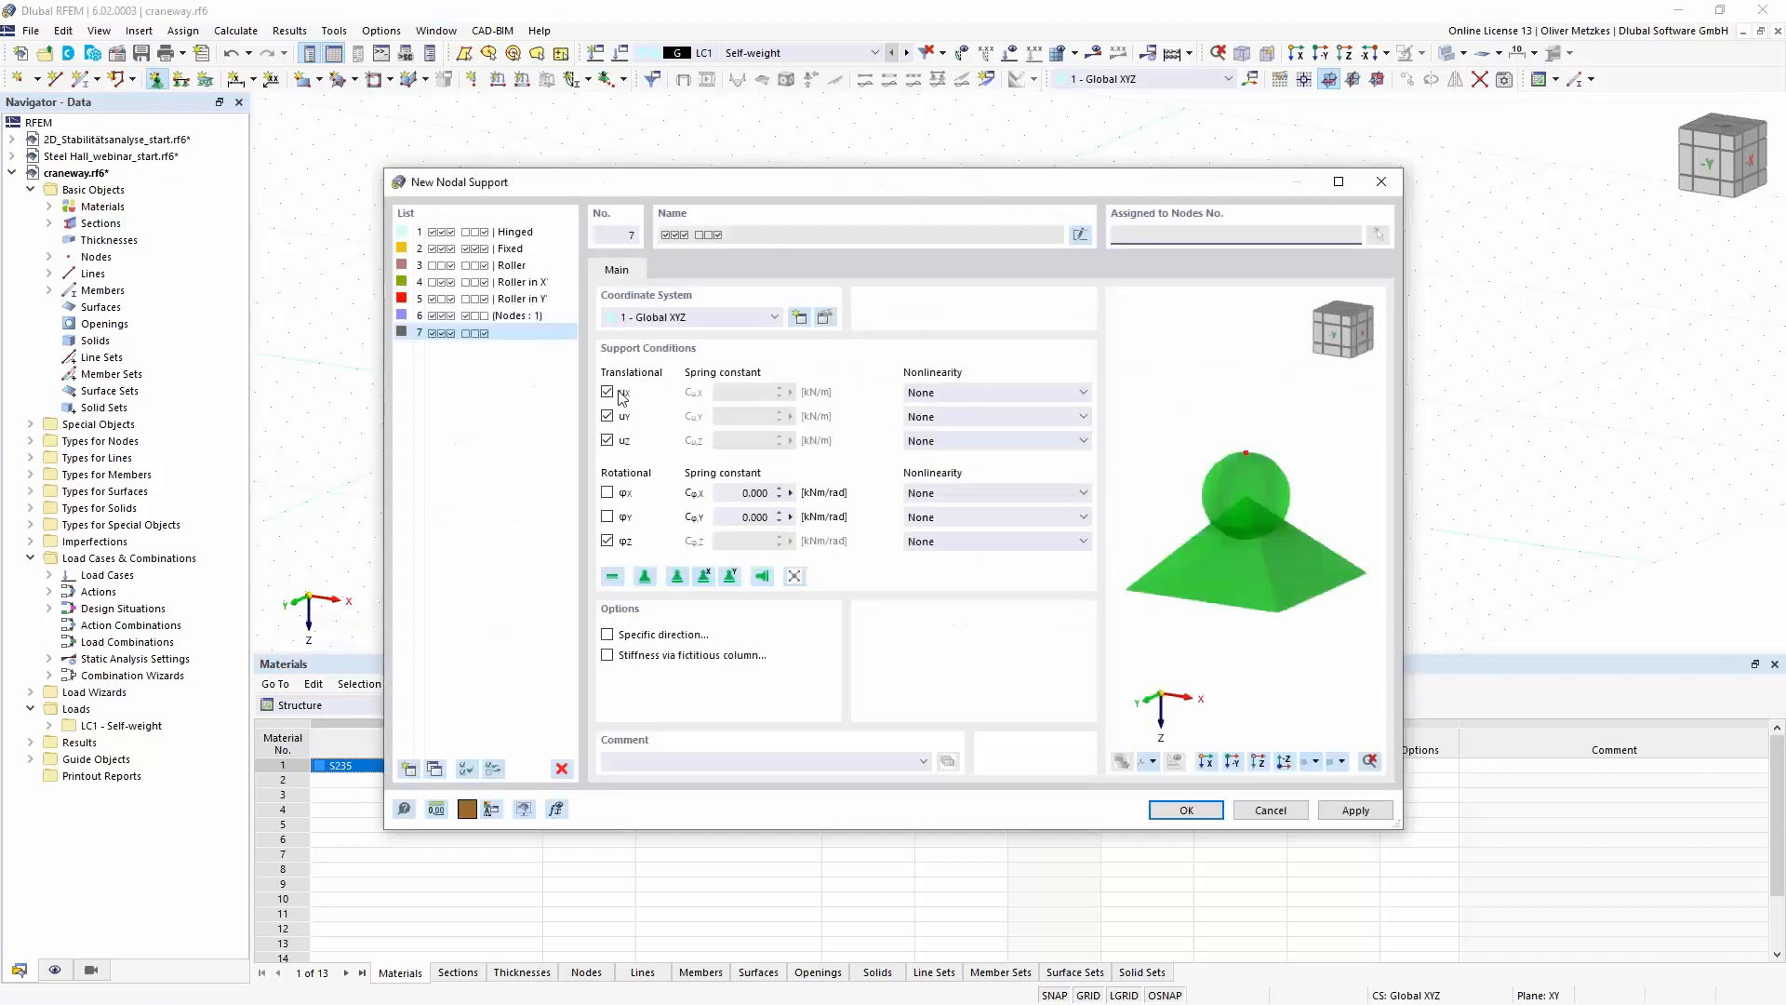
pyautogui.click(608, 392)
pyautogui.click(607, 493)
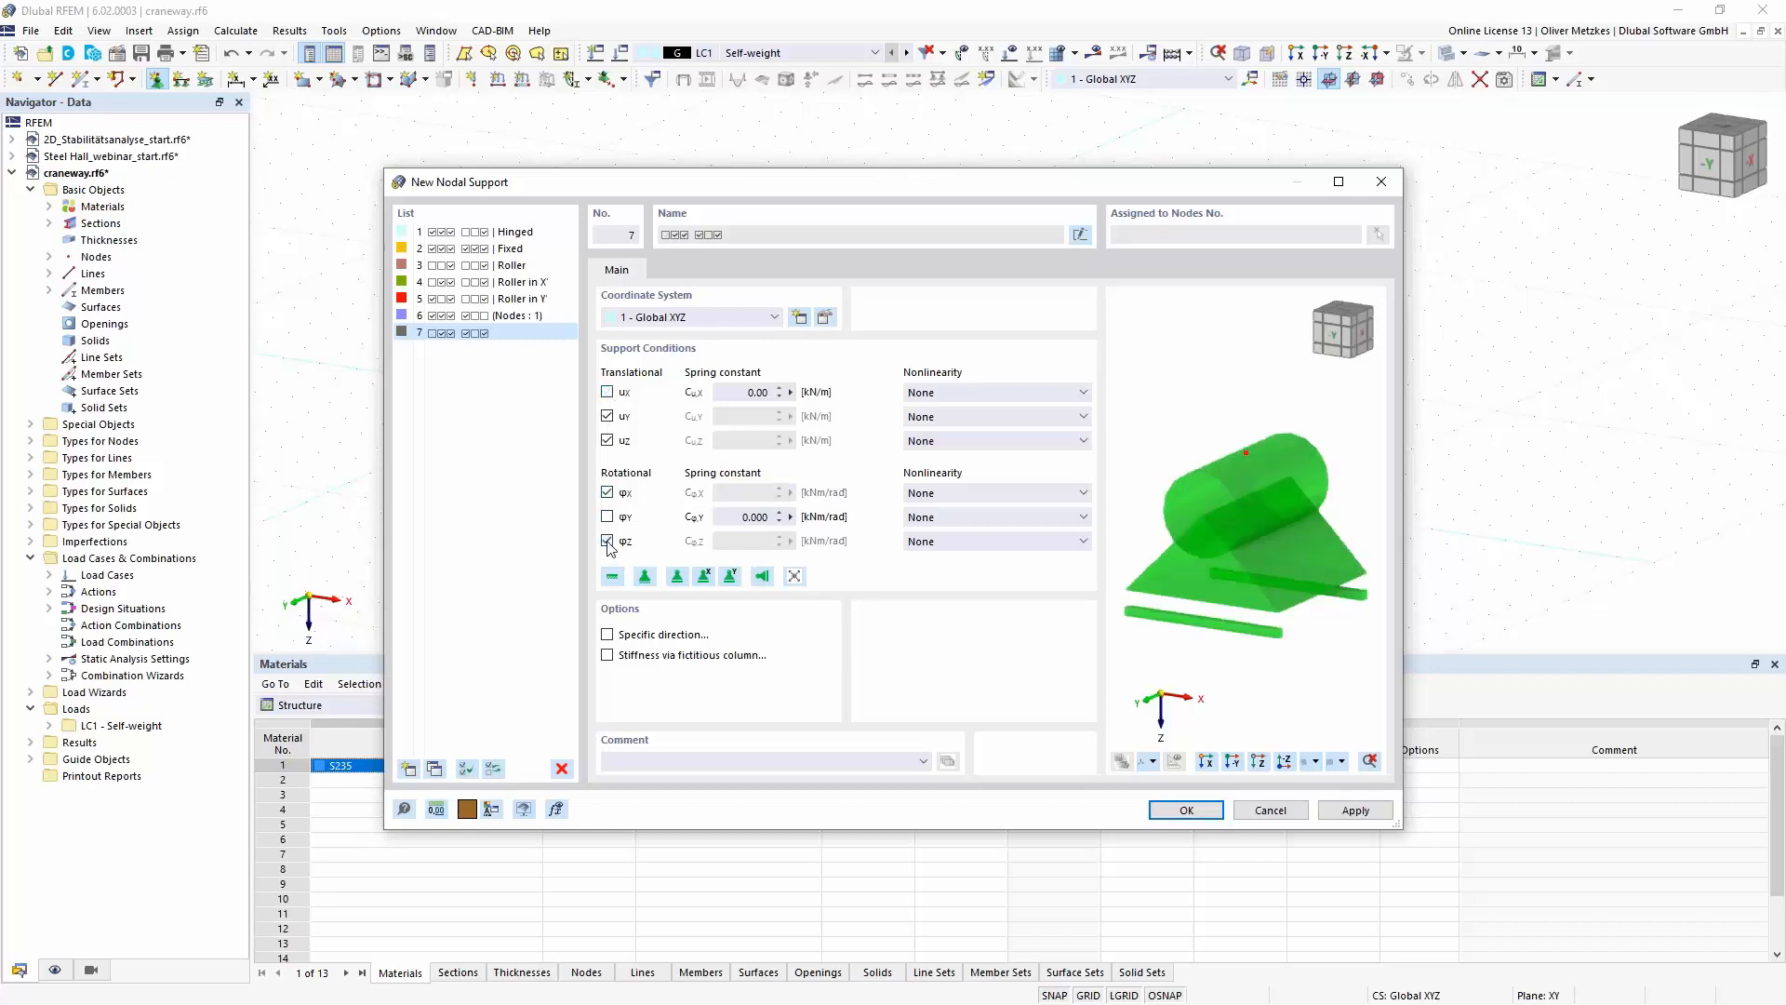
pyautogui.click(608, 541)
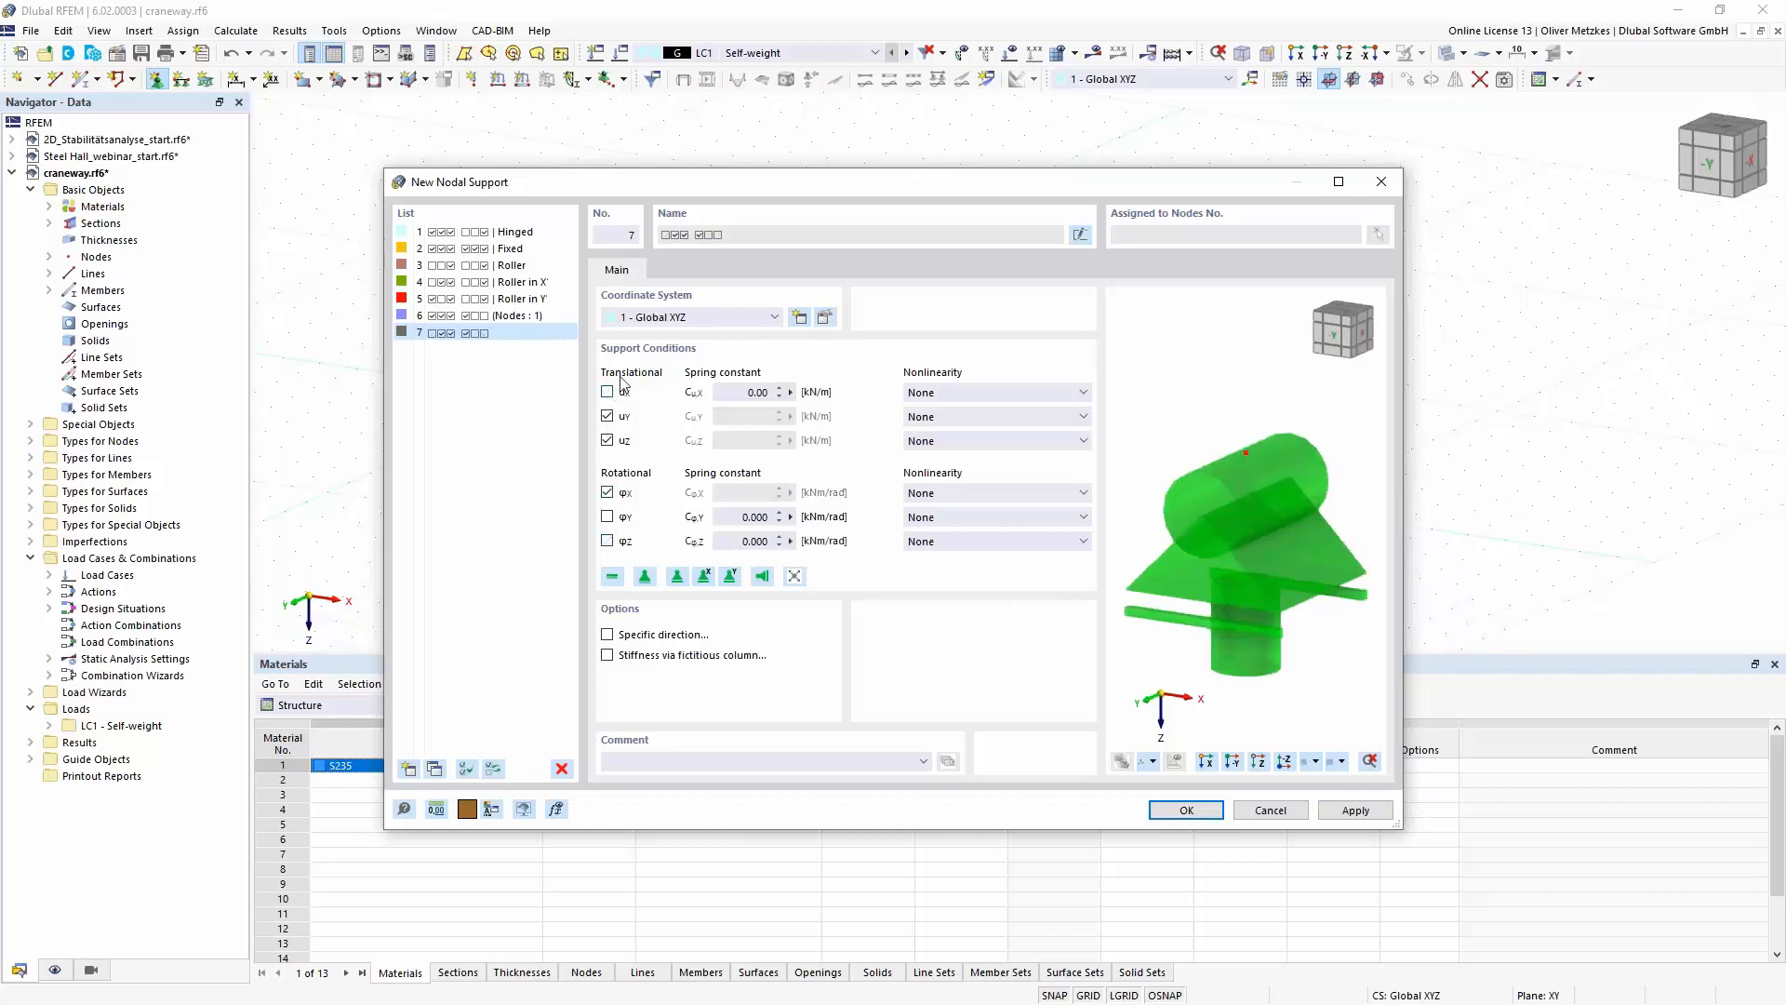
pyautogui.click(1201, 816)
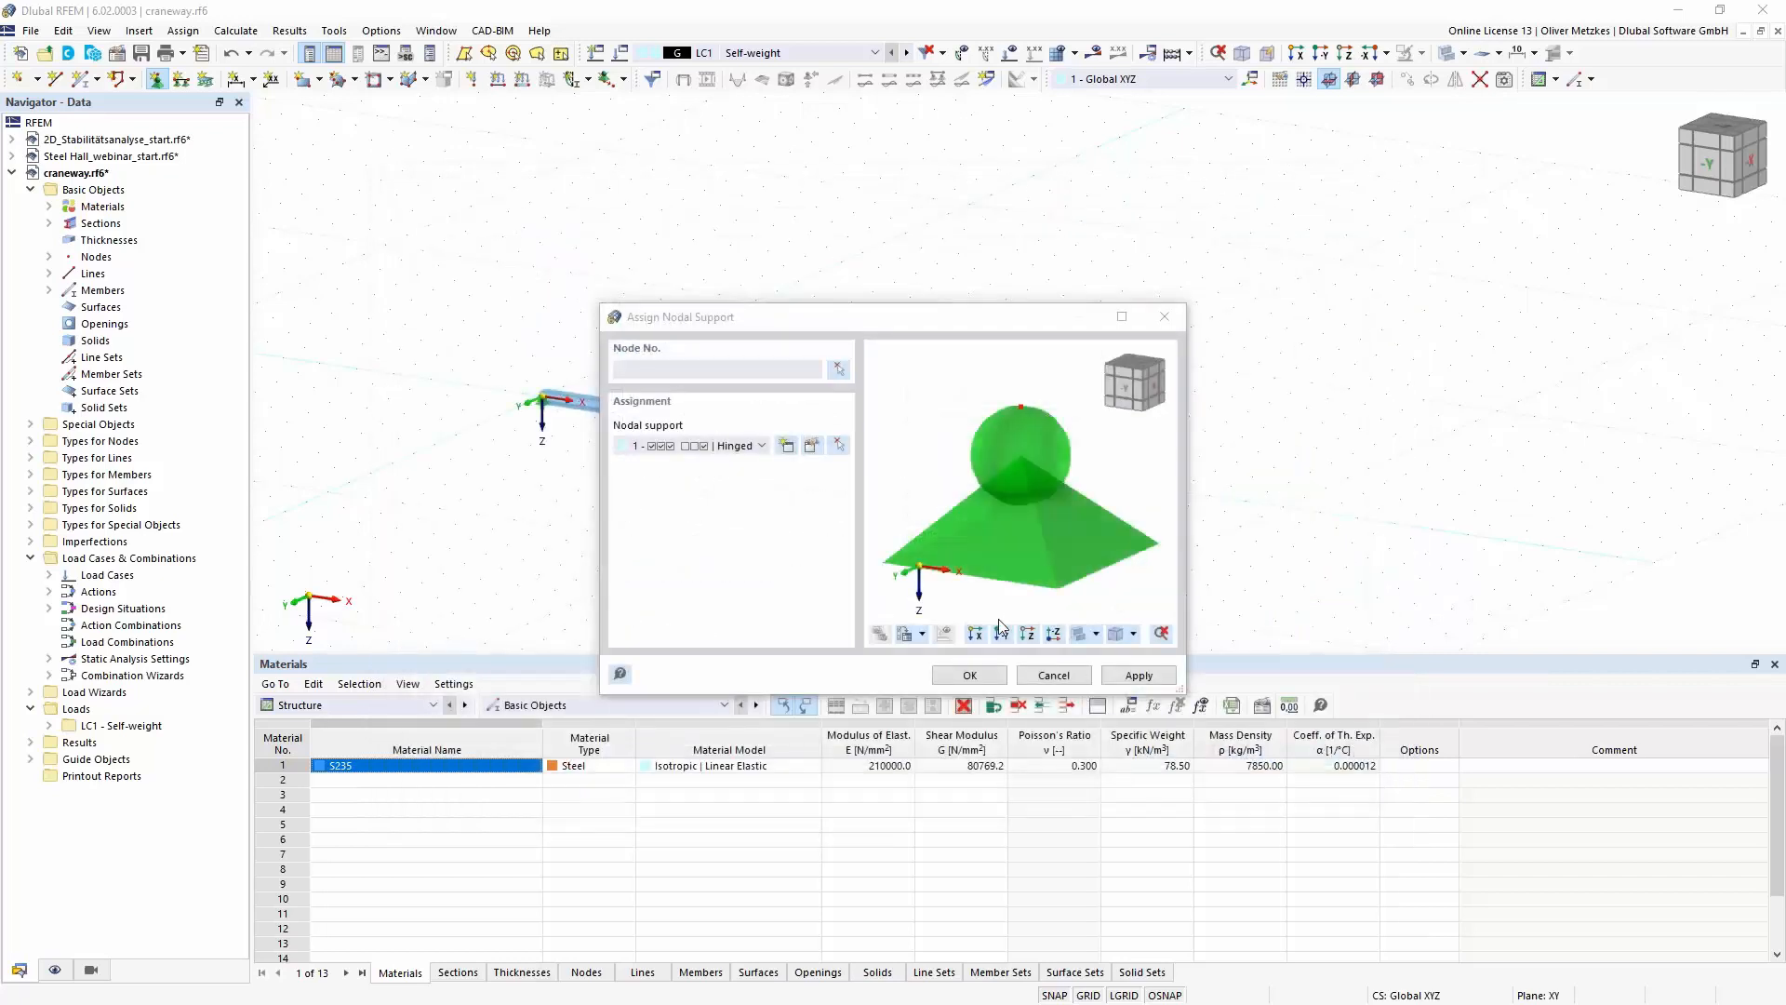
pyautogui.click(969, 675)
pyautogui.click(987, 467)
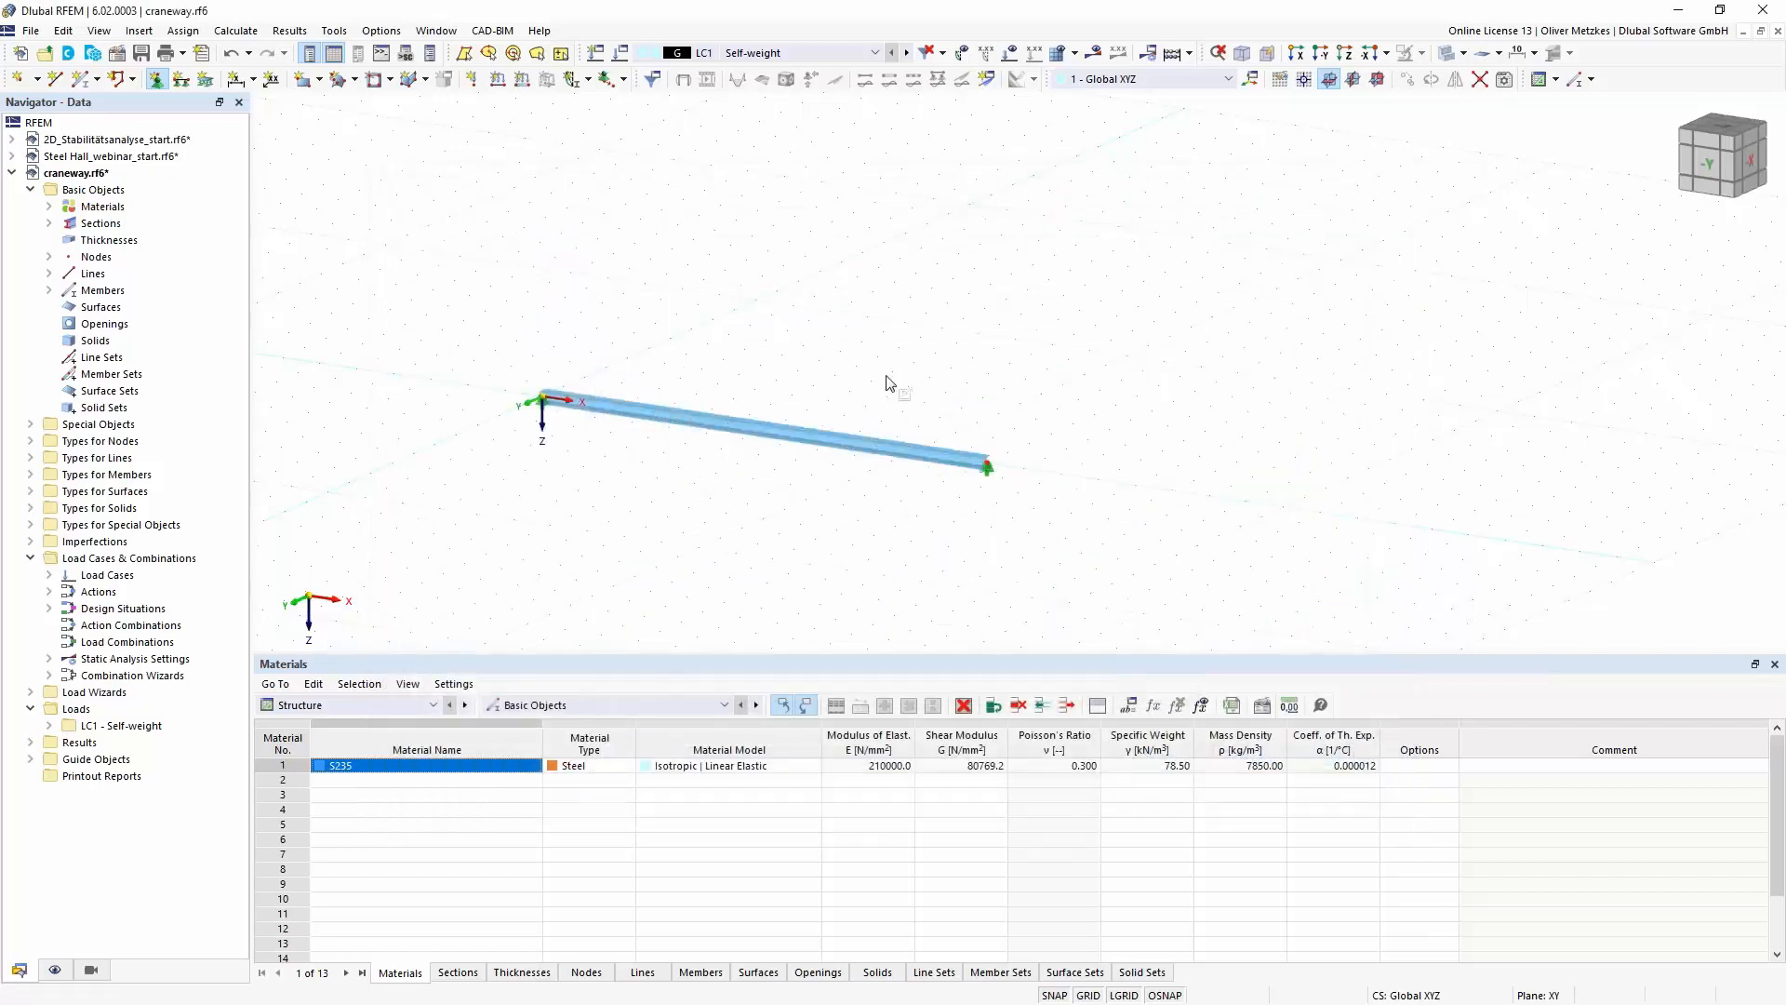
# - Add one intermediate node at the middle of the beam, created as an On Member node without dividing the member
pyautogui.press('Escape')
pyautogui.scroll(2, 833, 400)
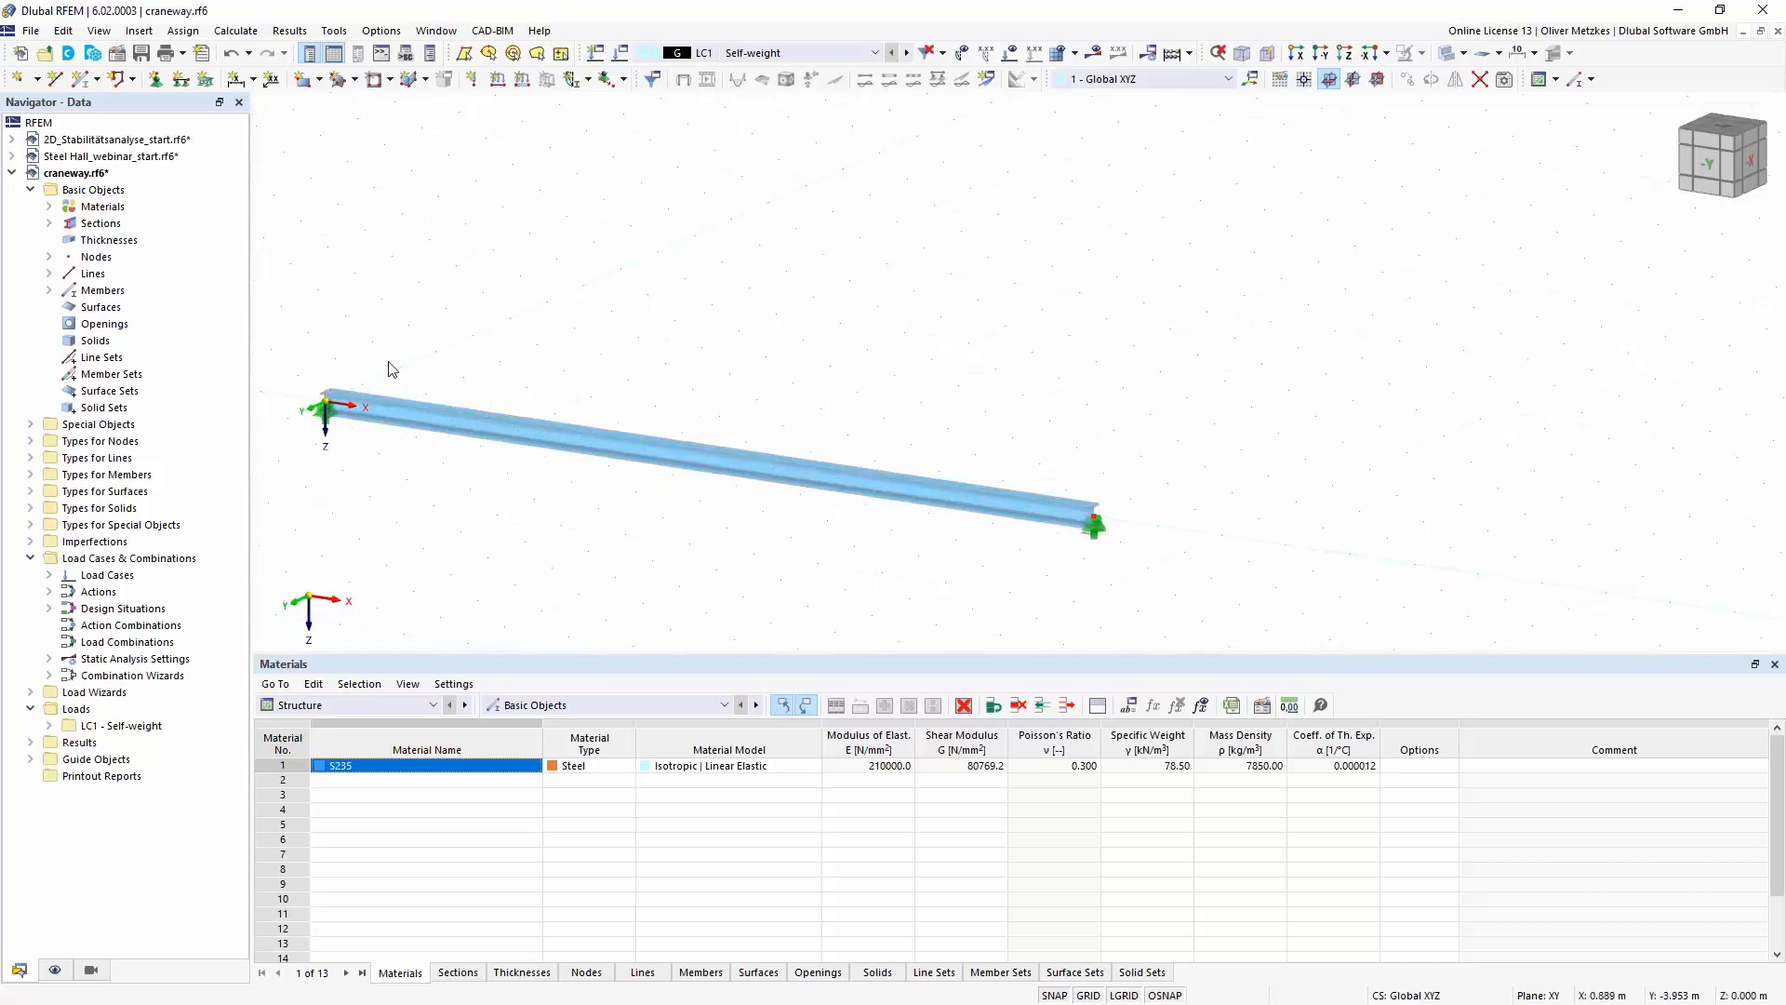
pyautogui.rightClick(769, 465)
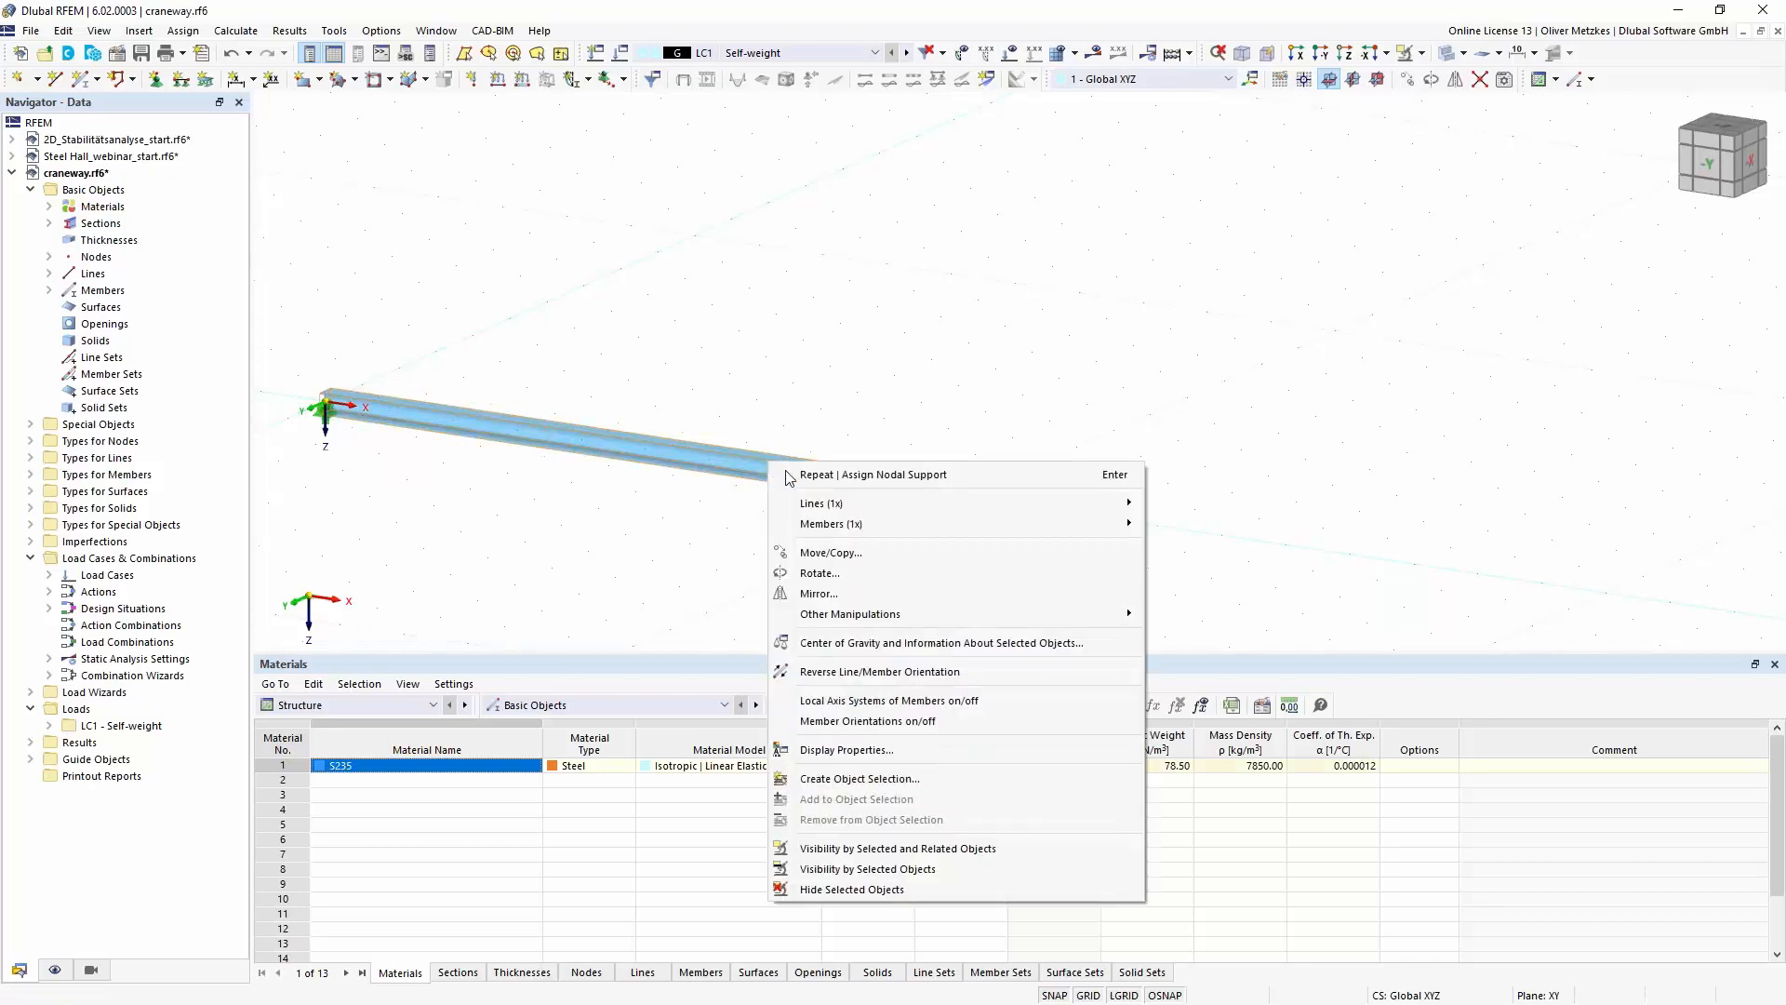
pyautogui.moveTo(900, 514)
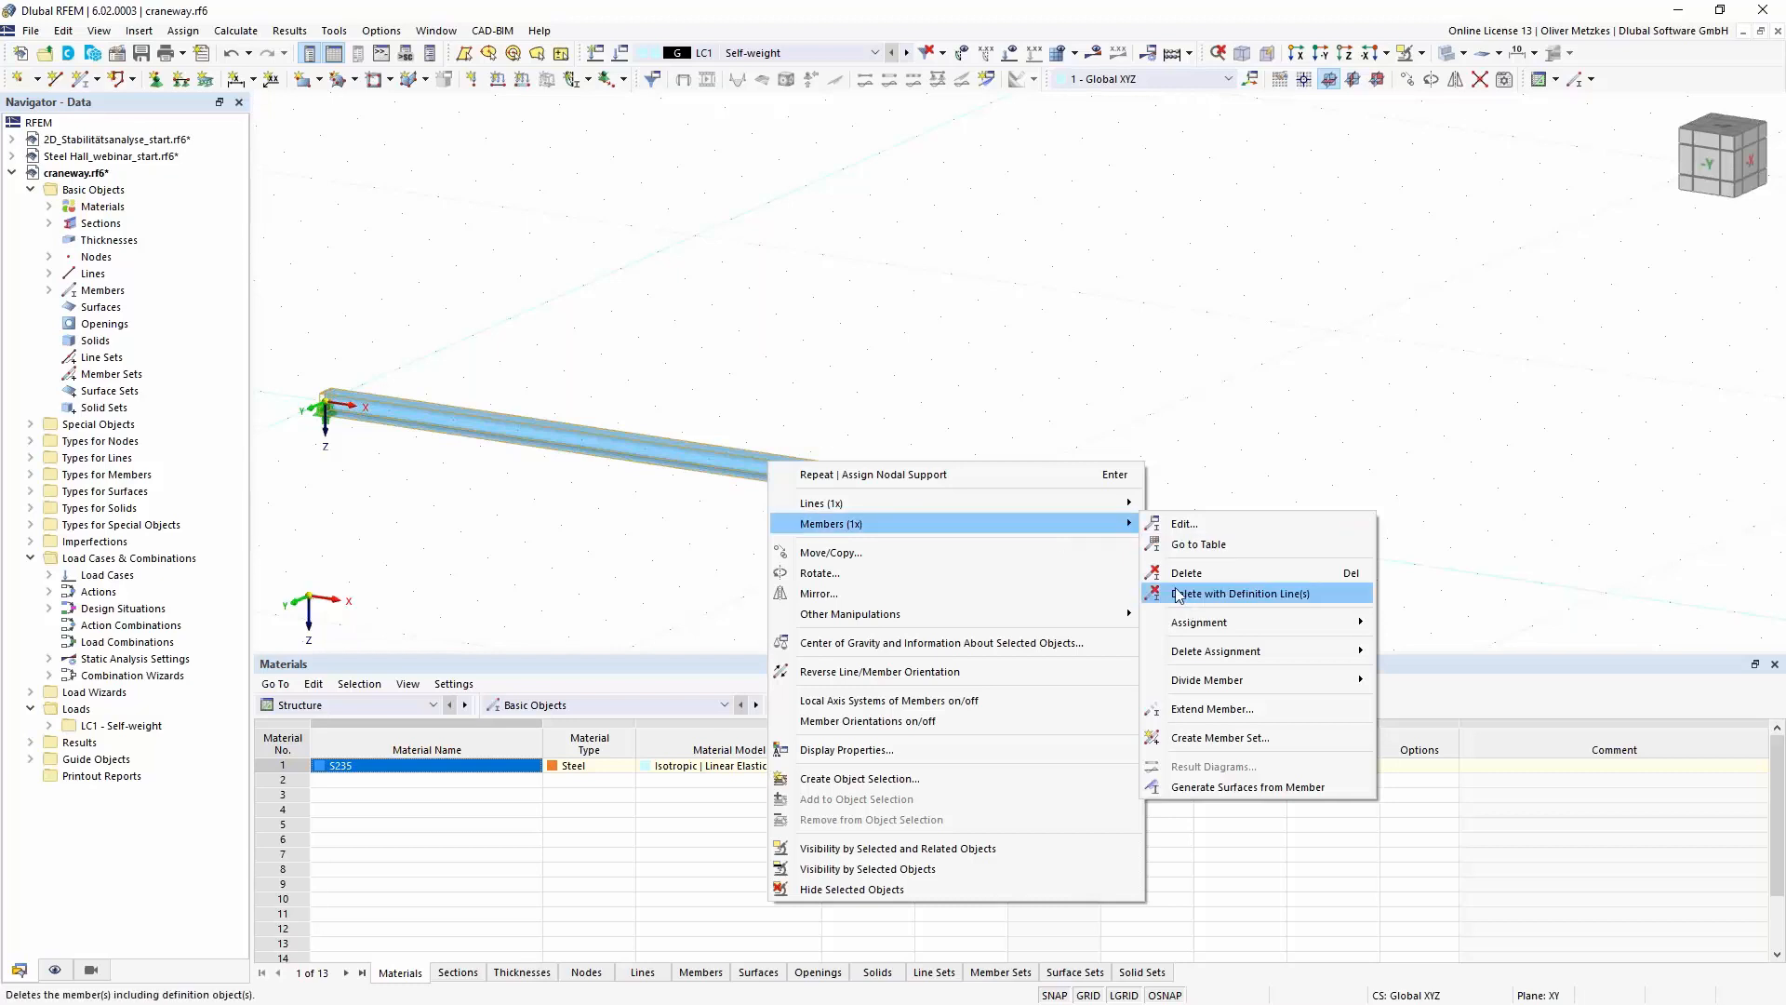
pyautogui.moveTo(1249, 680)
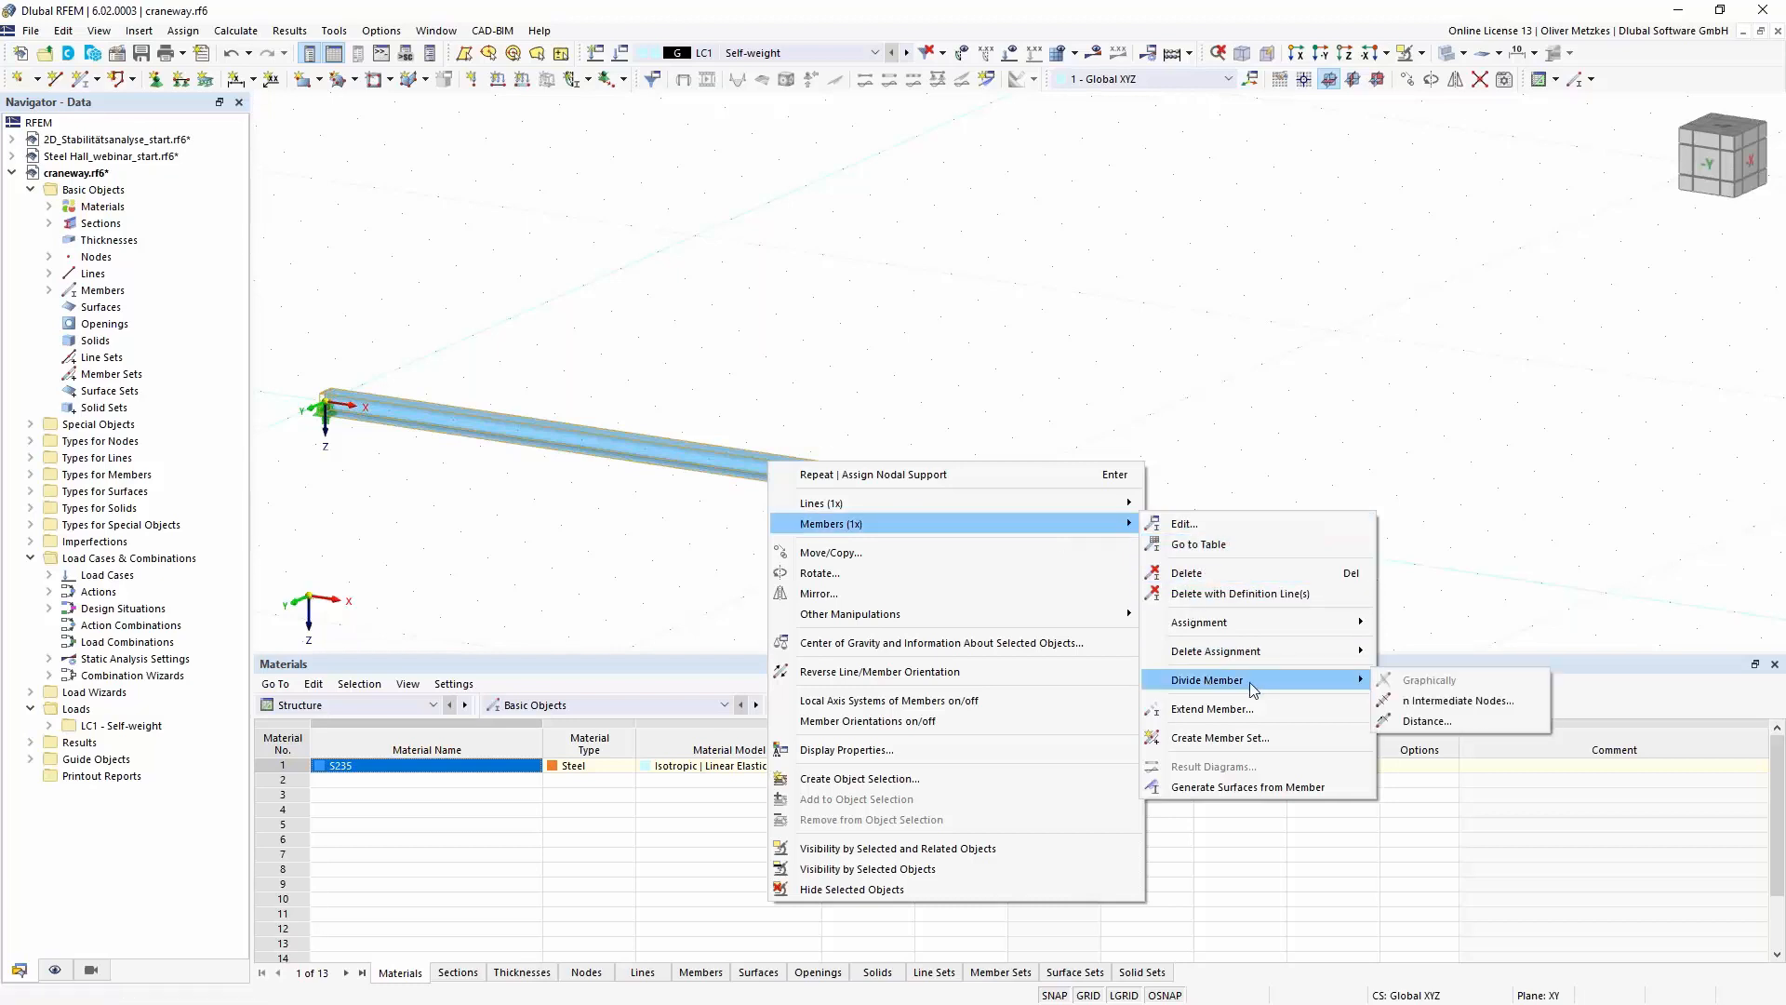
pyautogui.click(1456, 701)
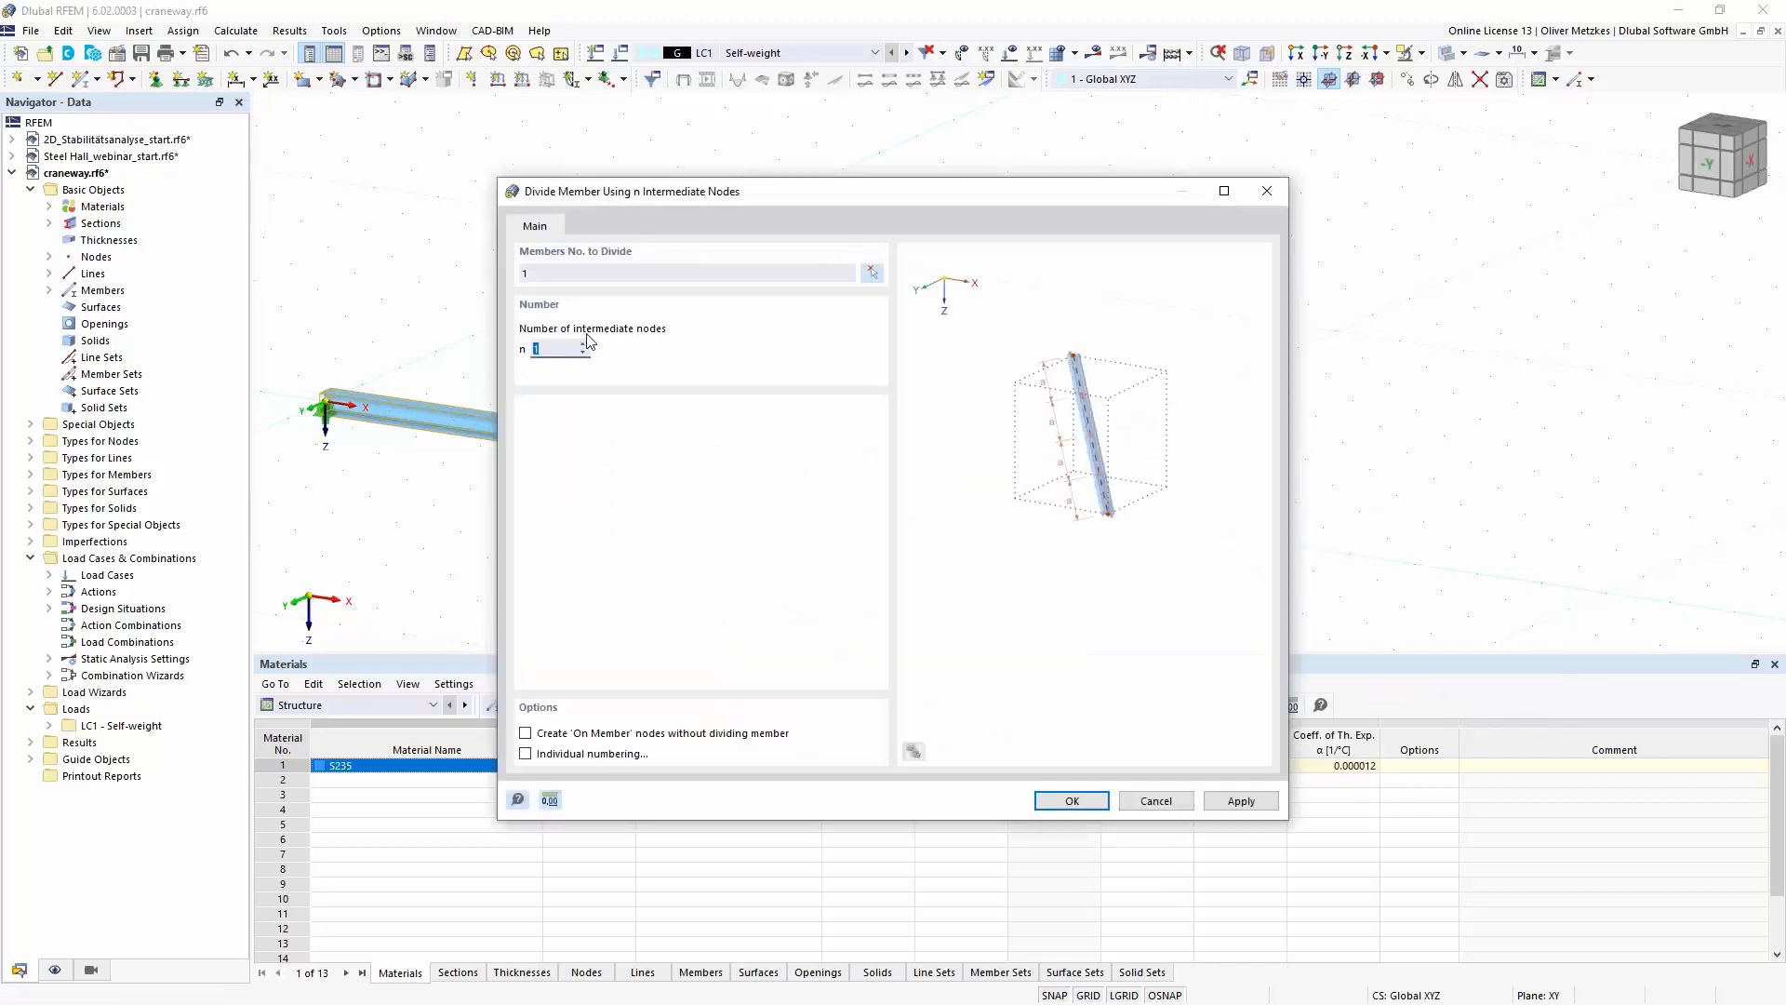
pyautogui.write('1')
pyautogui.click(527, 733)
pyautogui.click(1065, 798)
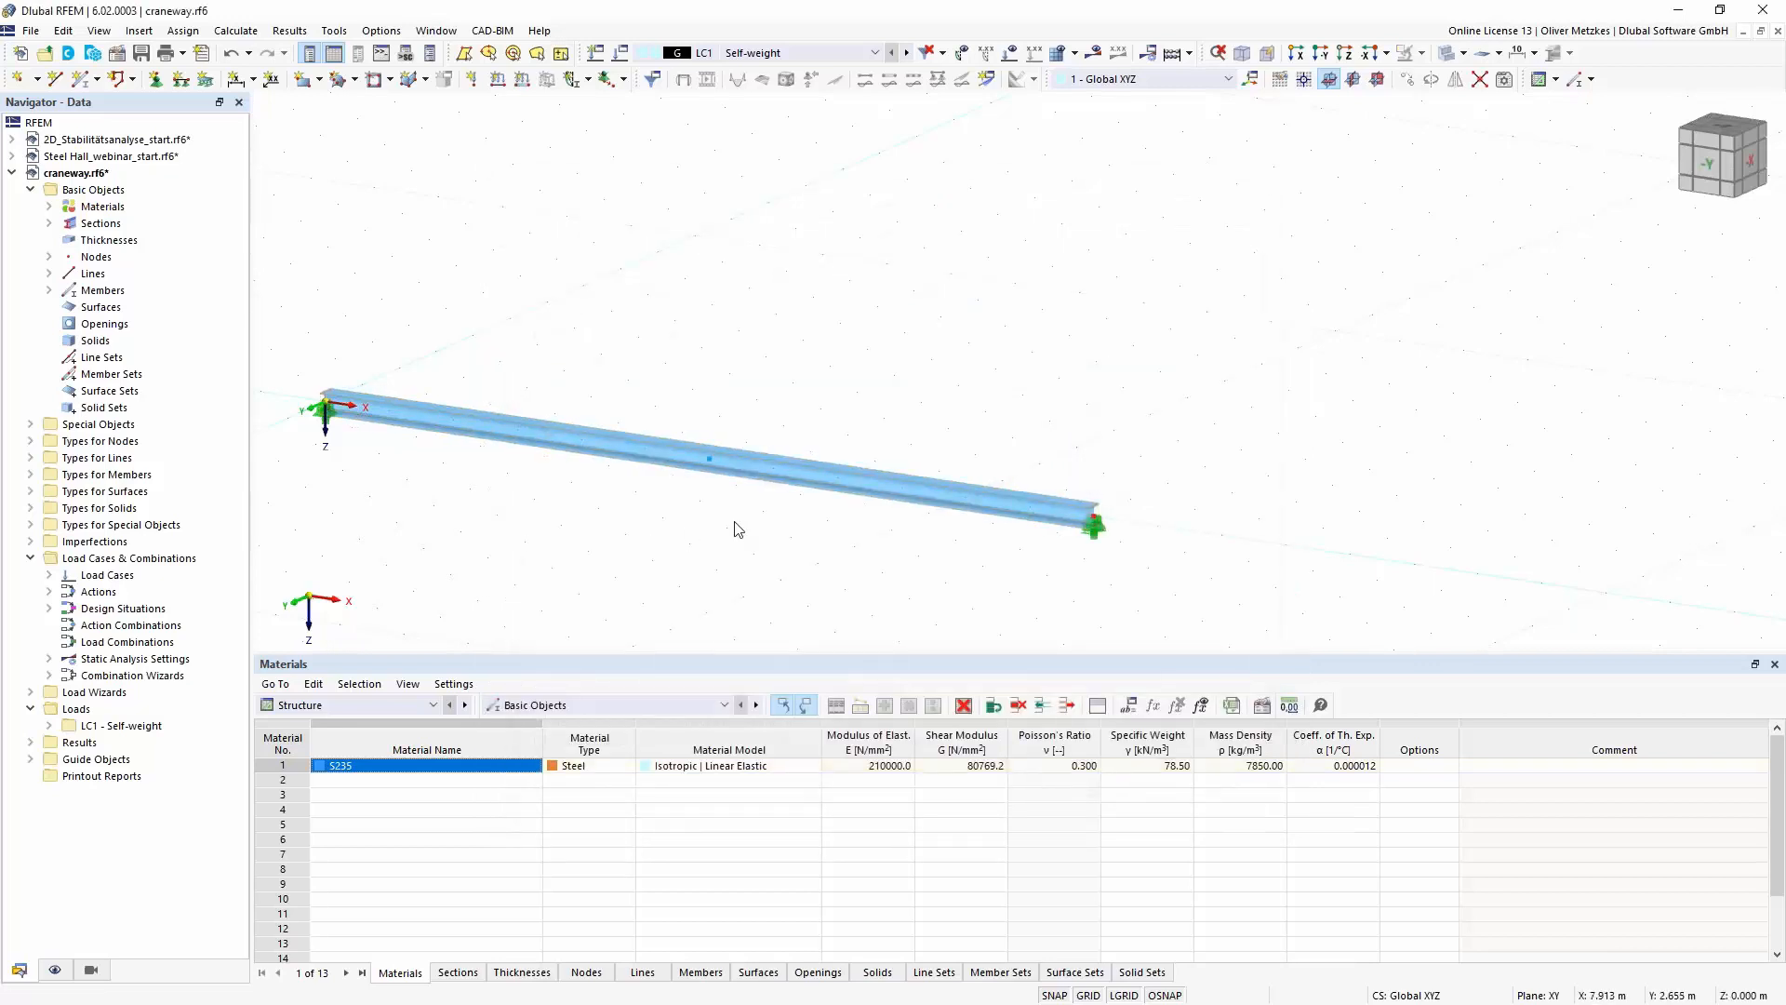
# - Assign the nodal support restraining uY, uZ and φX to the beam's new middle node
pyautogui.click(1095, 527)
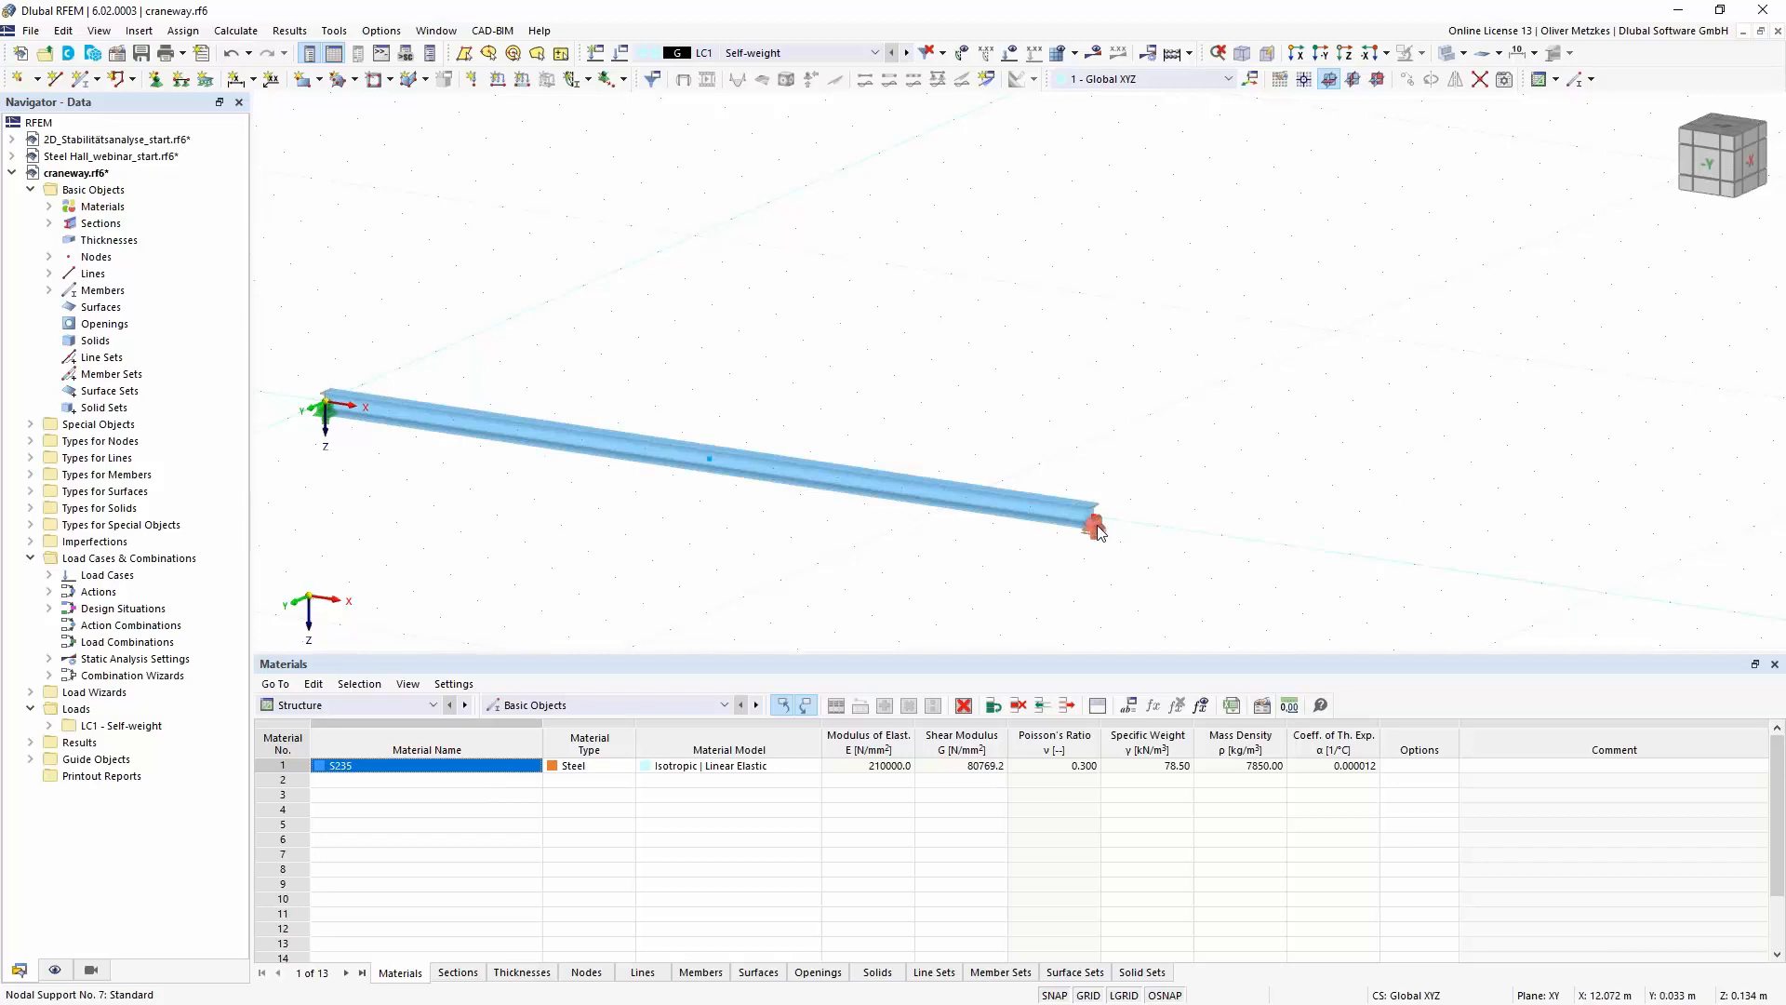
pyautogui.click(709, 470)
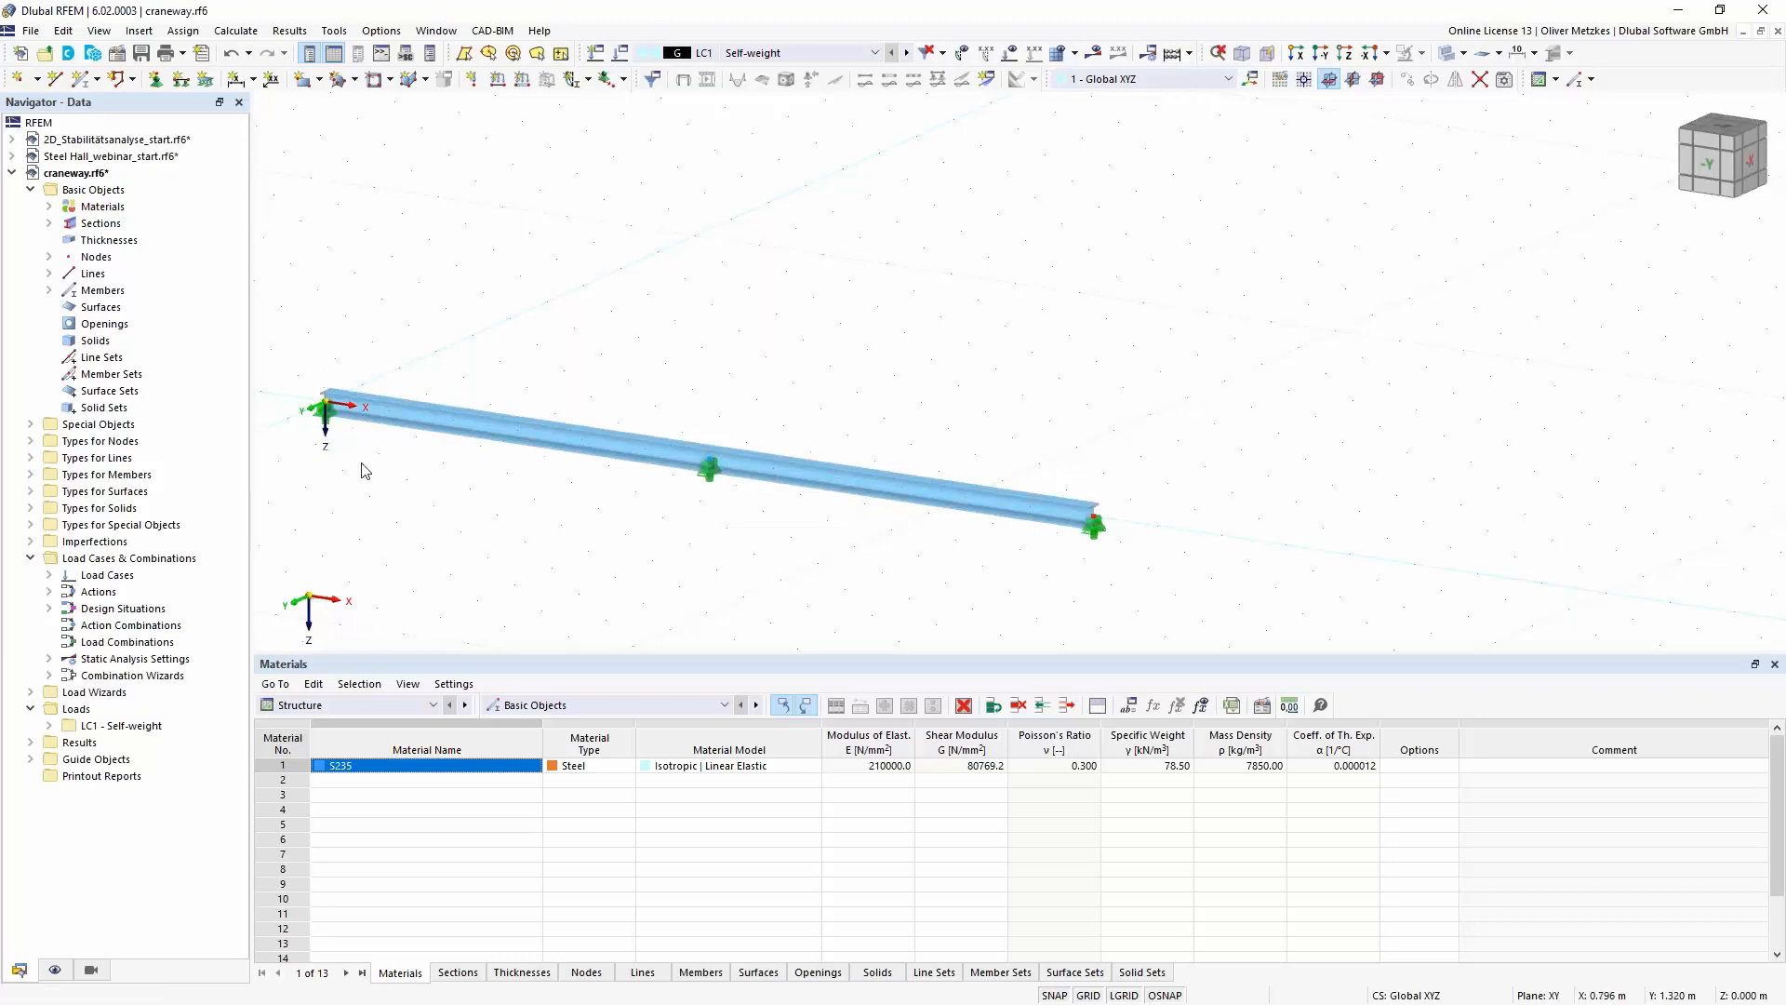
pyautogui.moveTo(487, 479); pyautogui.dragTo(495, 484, button='middle')
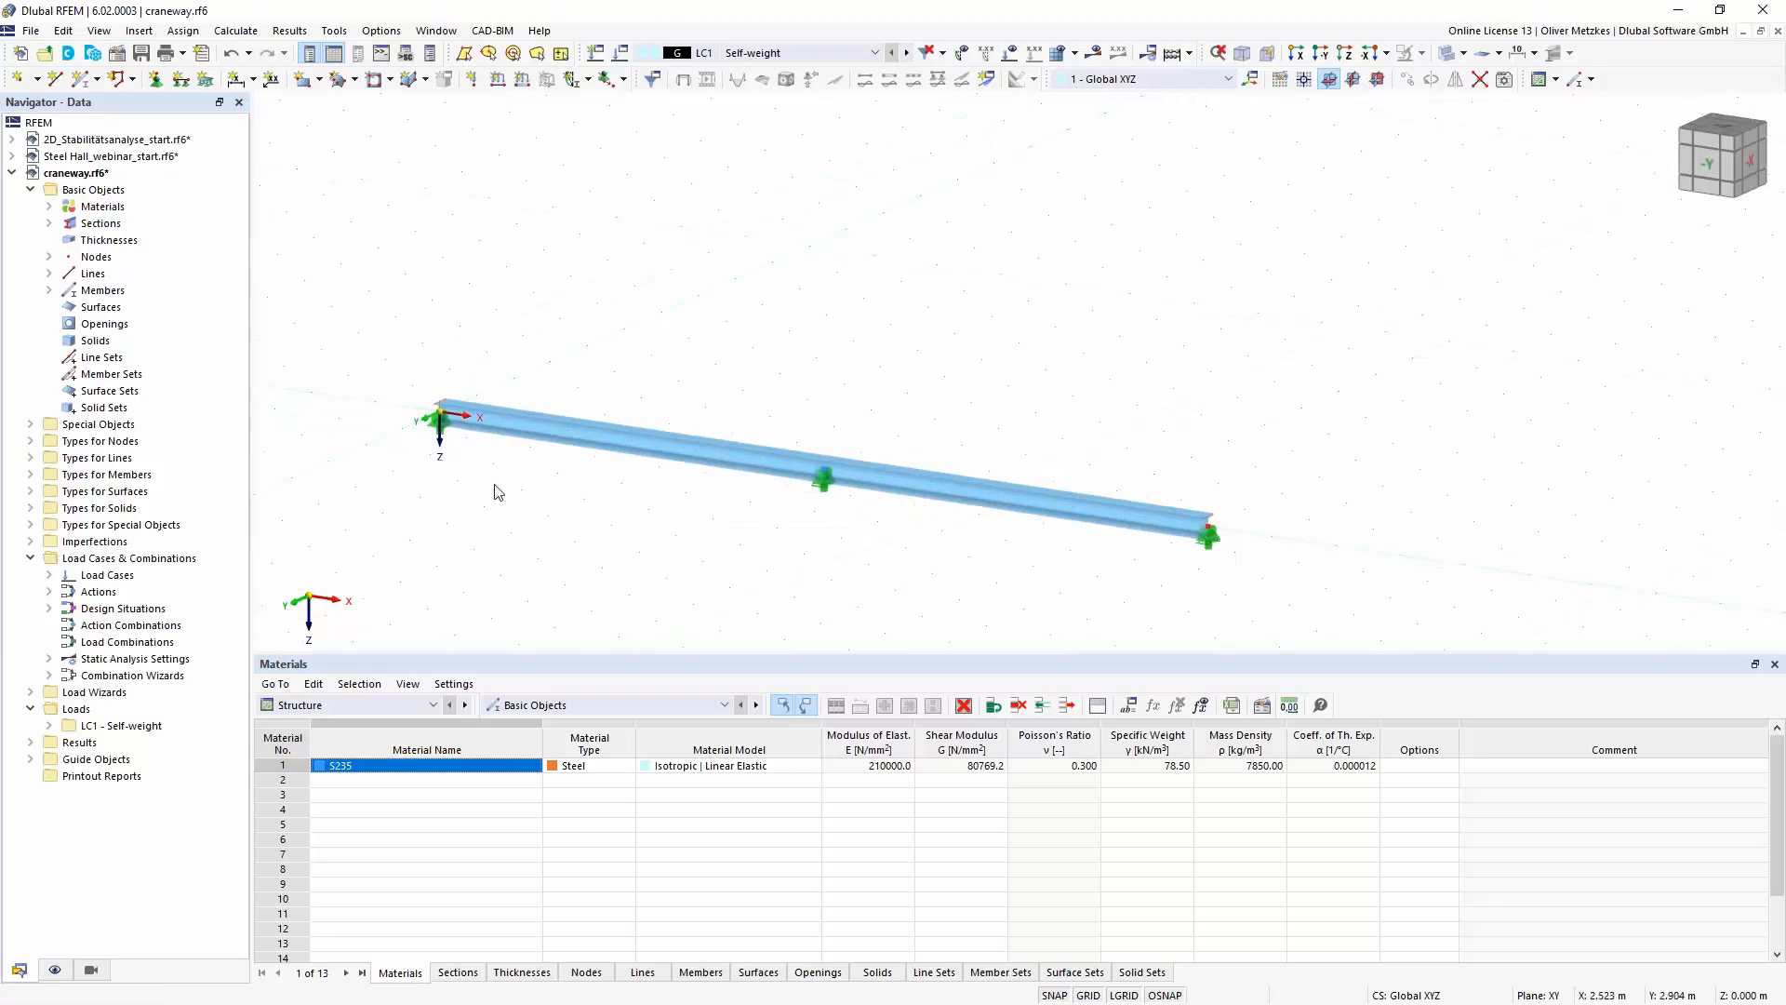
# - Check the support conditions of the nodal support at the beam's start node without changing them
pyautogui.doubleClick(443, 430)
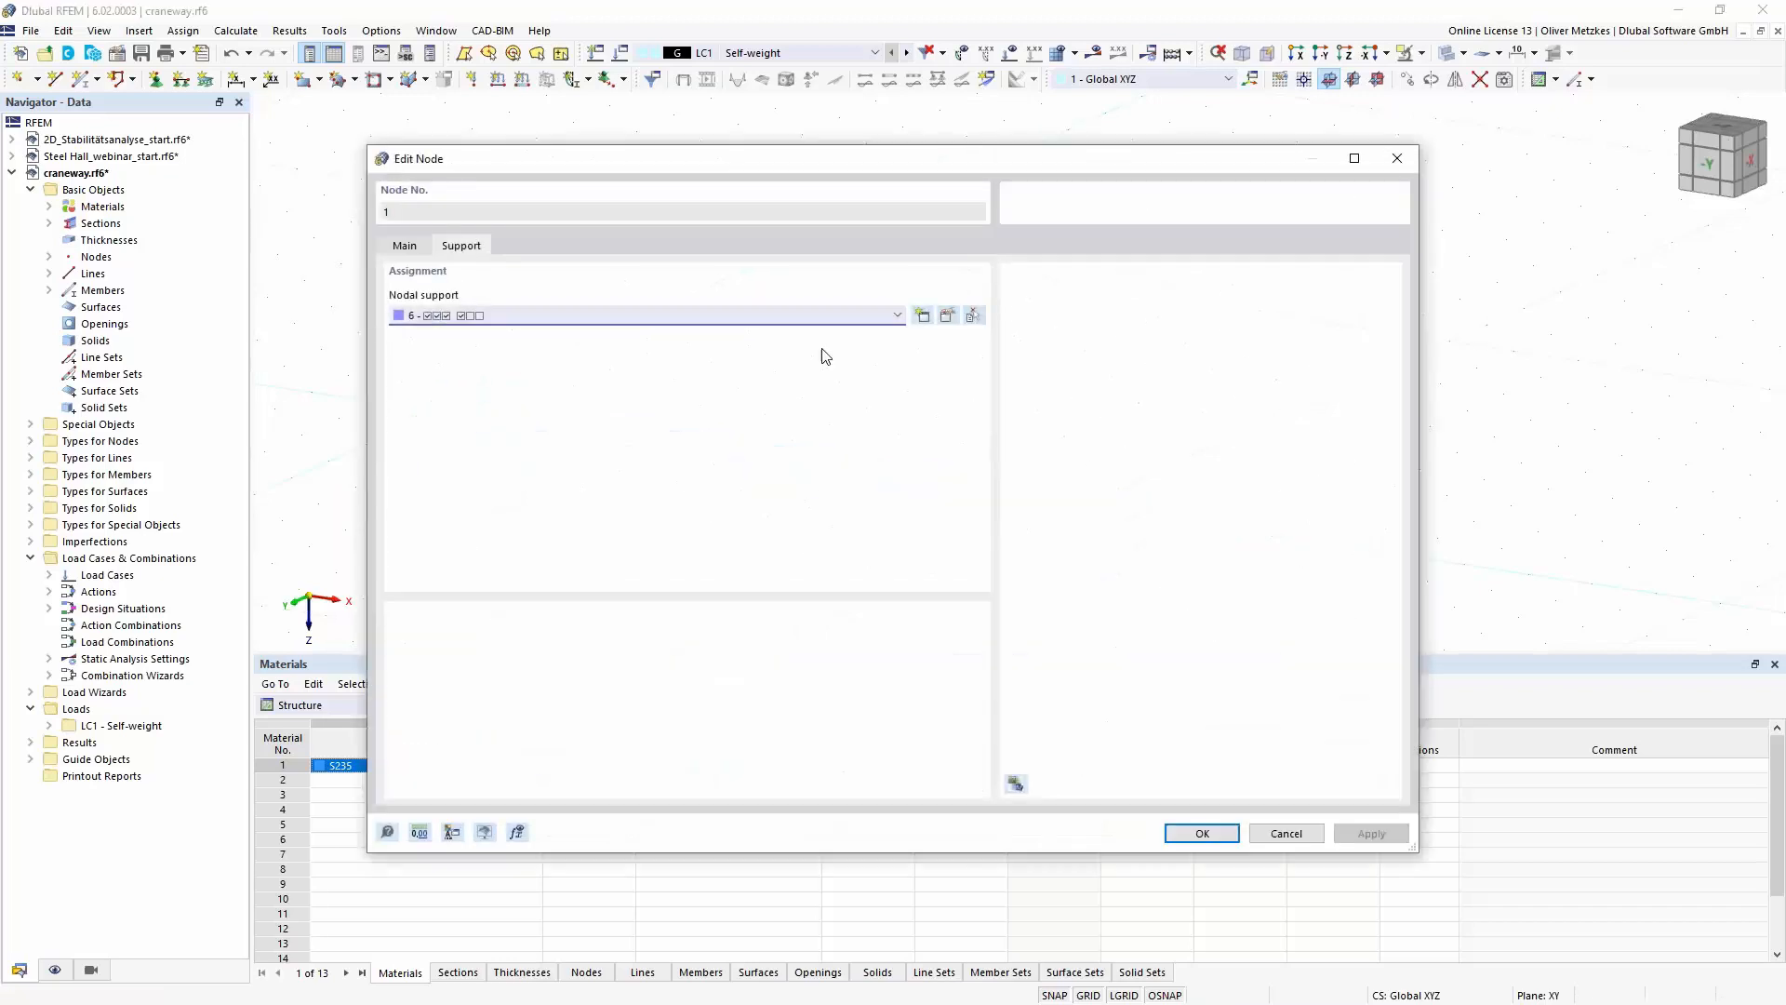
pyautogui.click(947, 317)
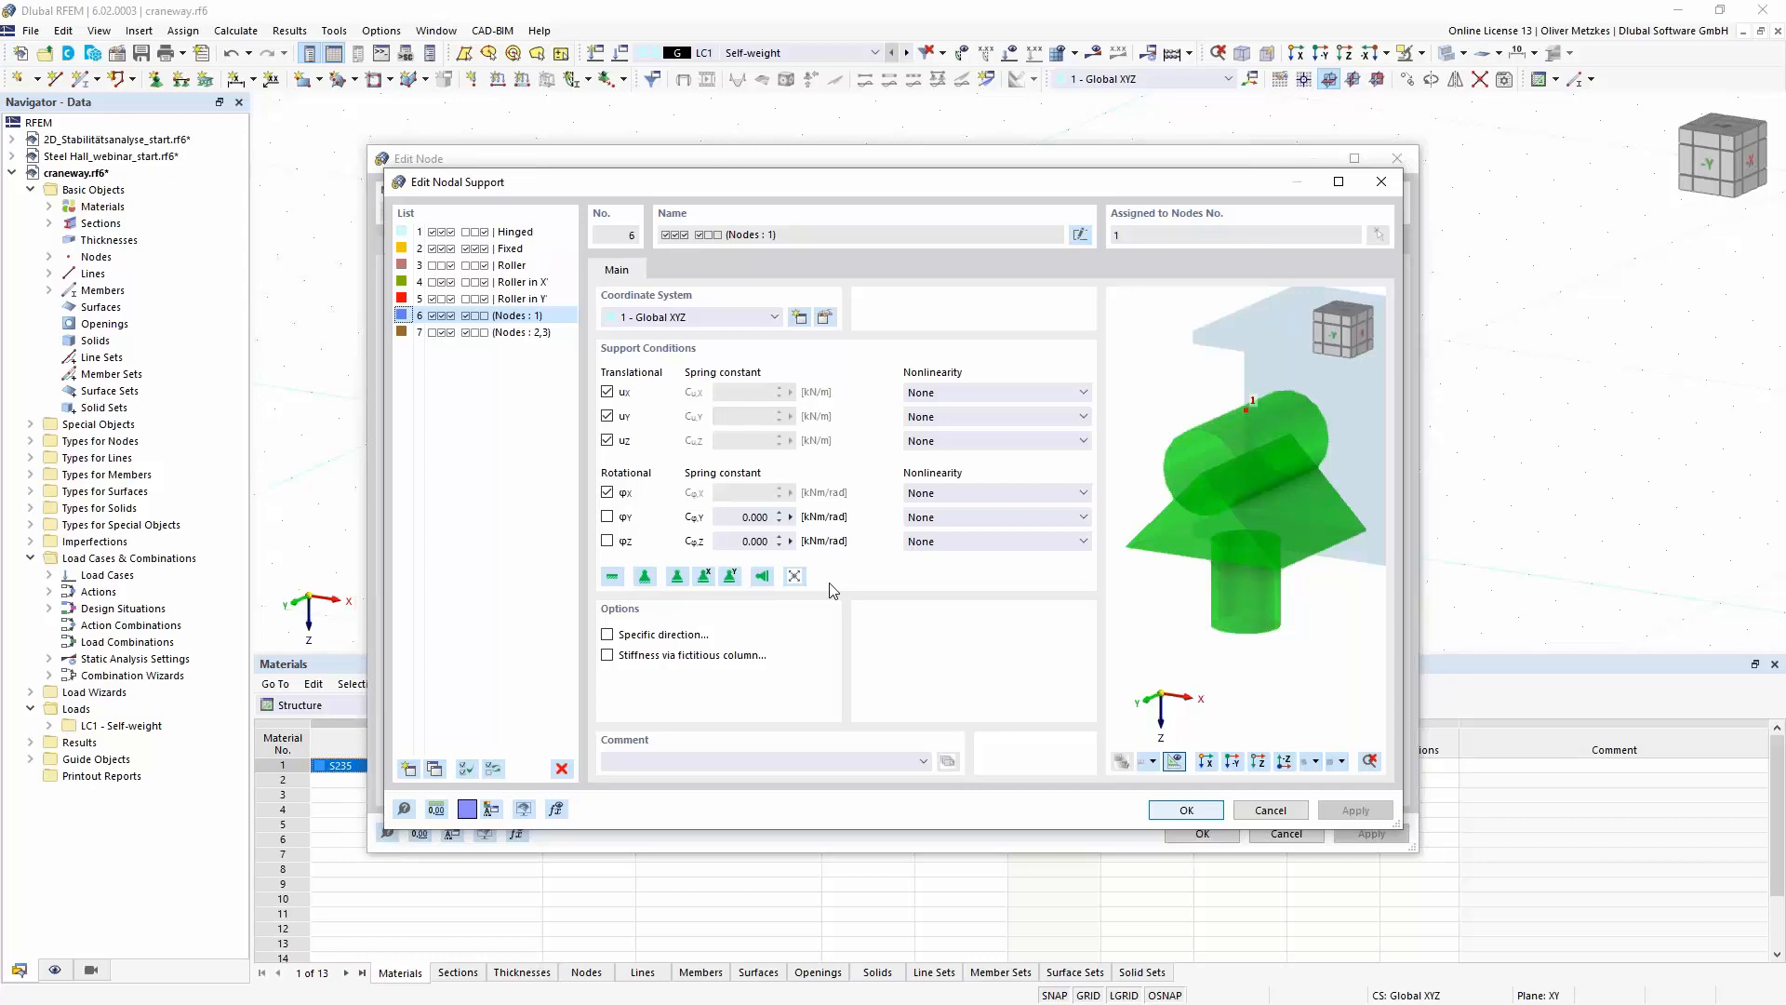
pyautogui.click(1251, 814)
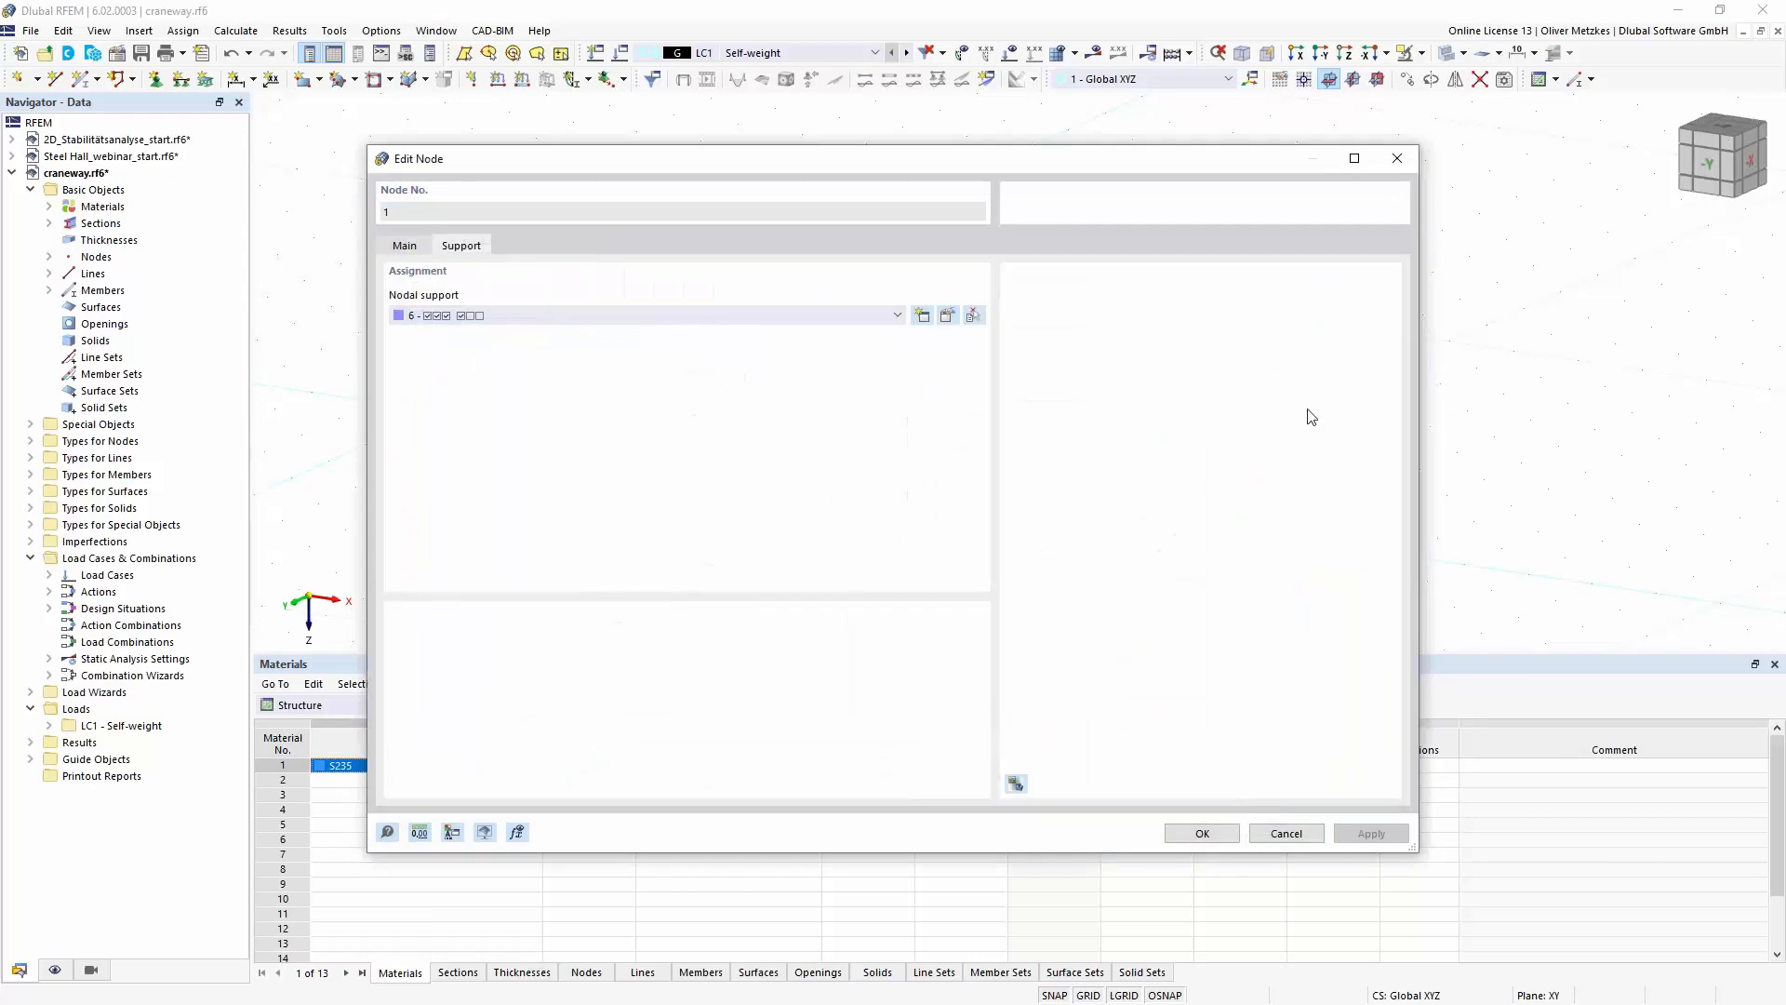
pyautogui.click(1285, 834)
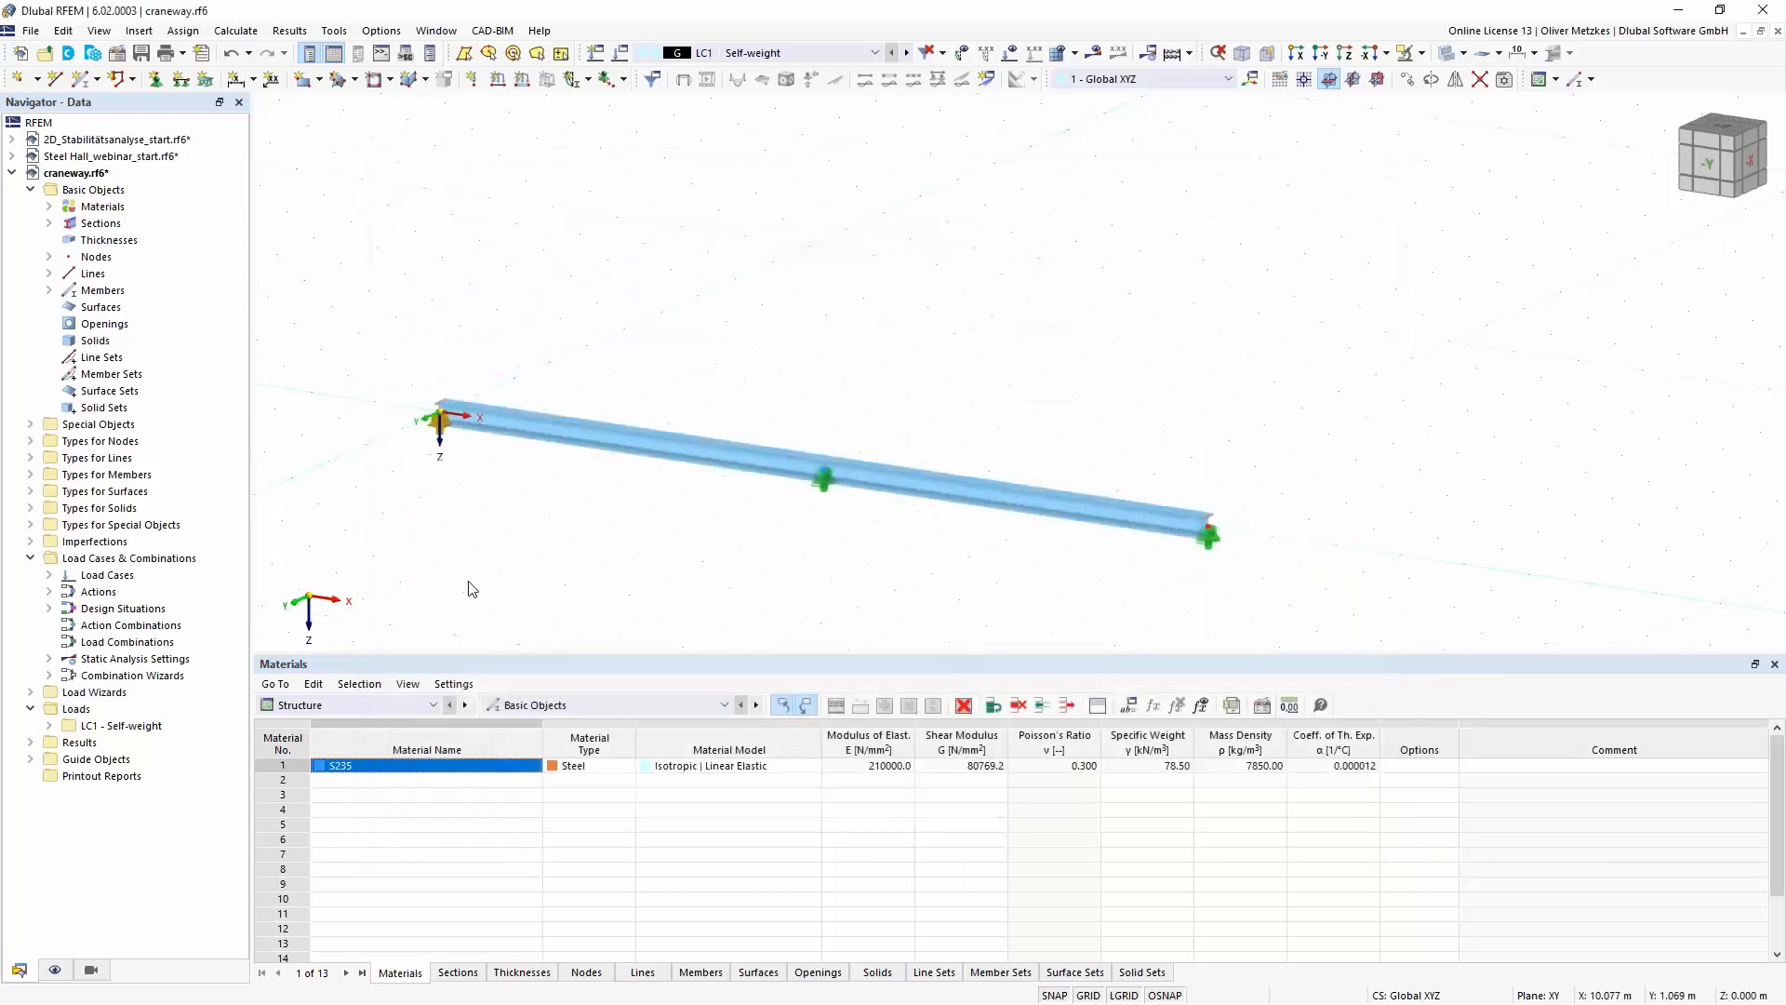
# - Enable transverse stiffeners for the HEB 300 beam and create a new transverse stiffener definition
pyautogui.doubleClick(549, 435)
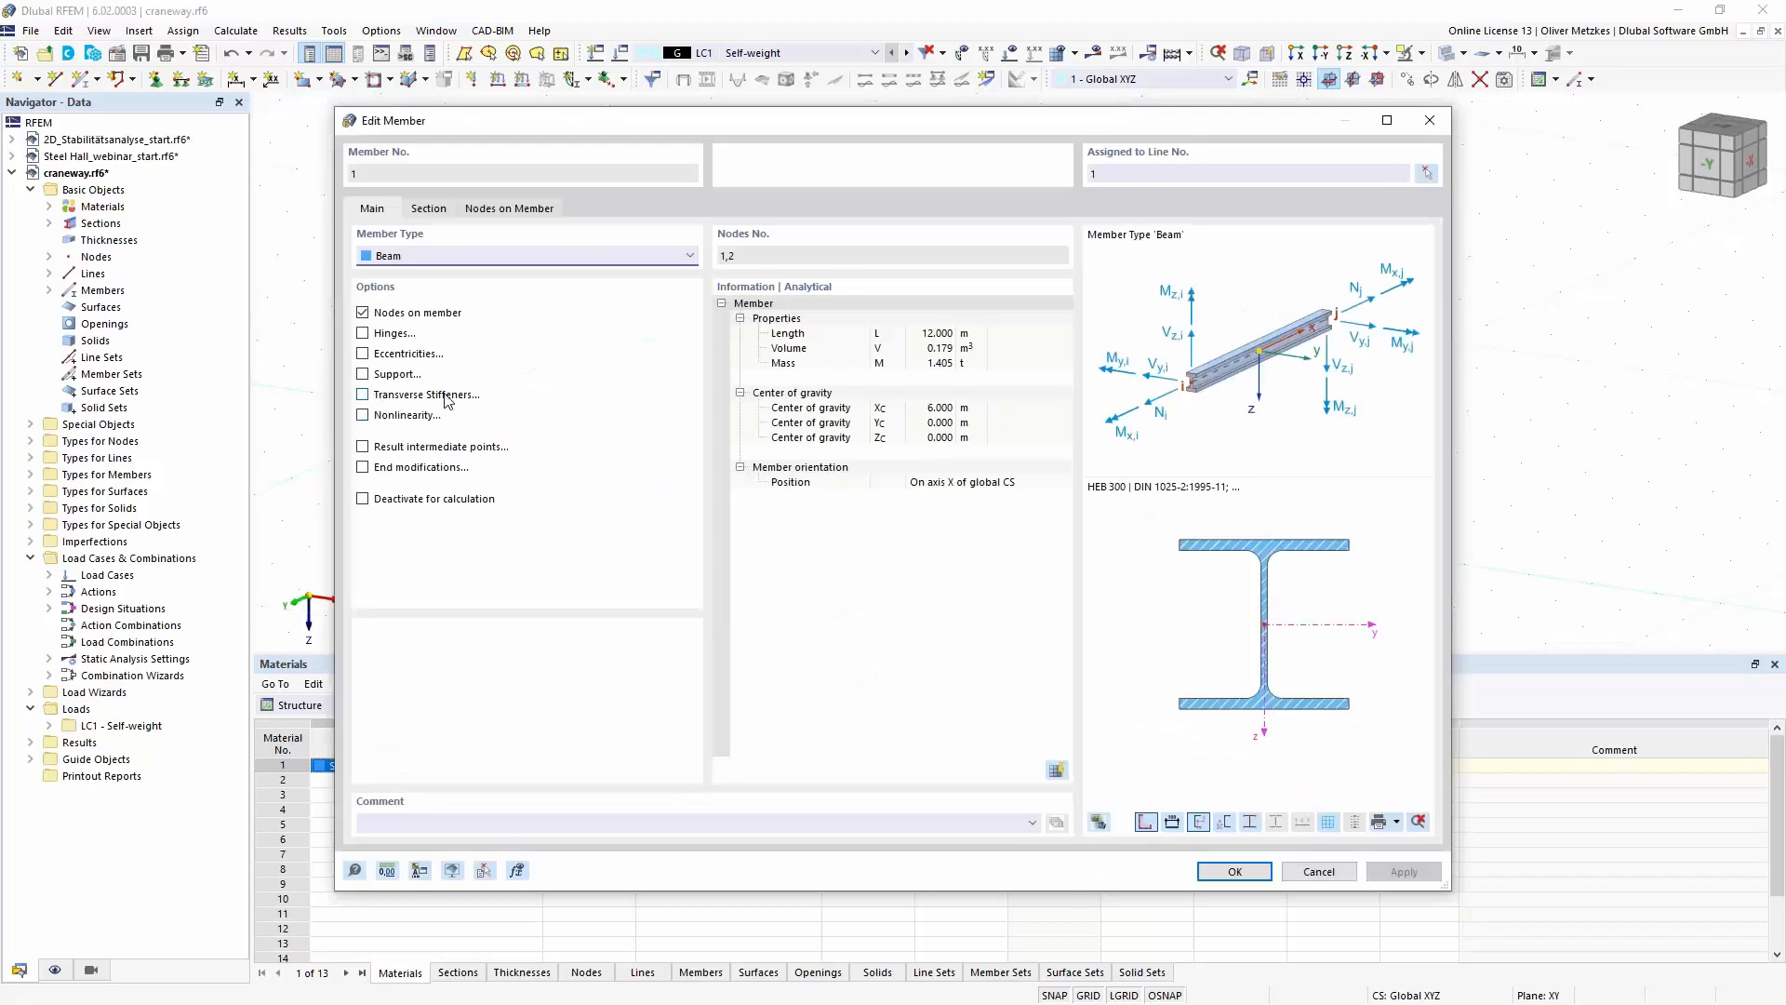
pyautogui.click(380, 398)
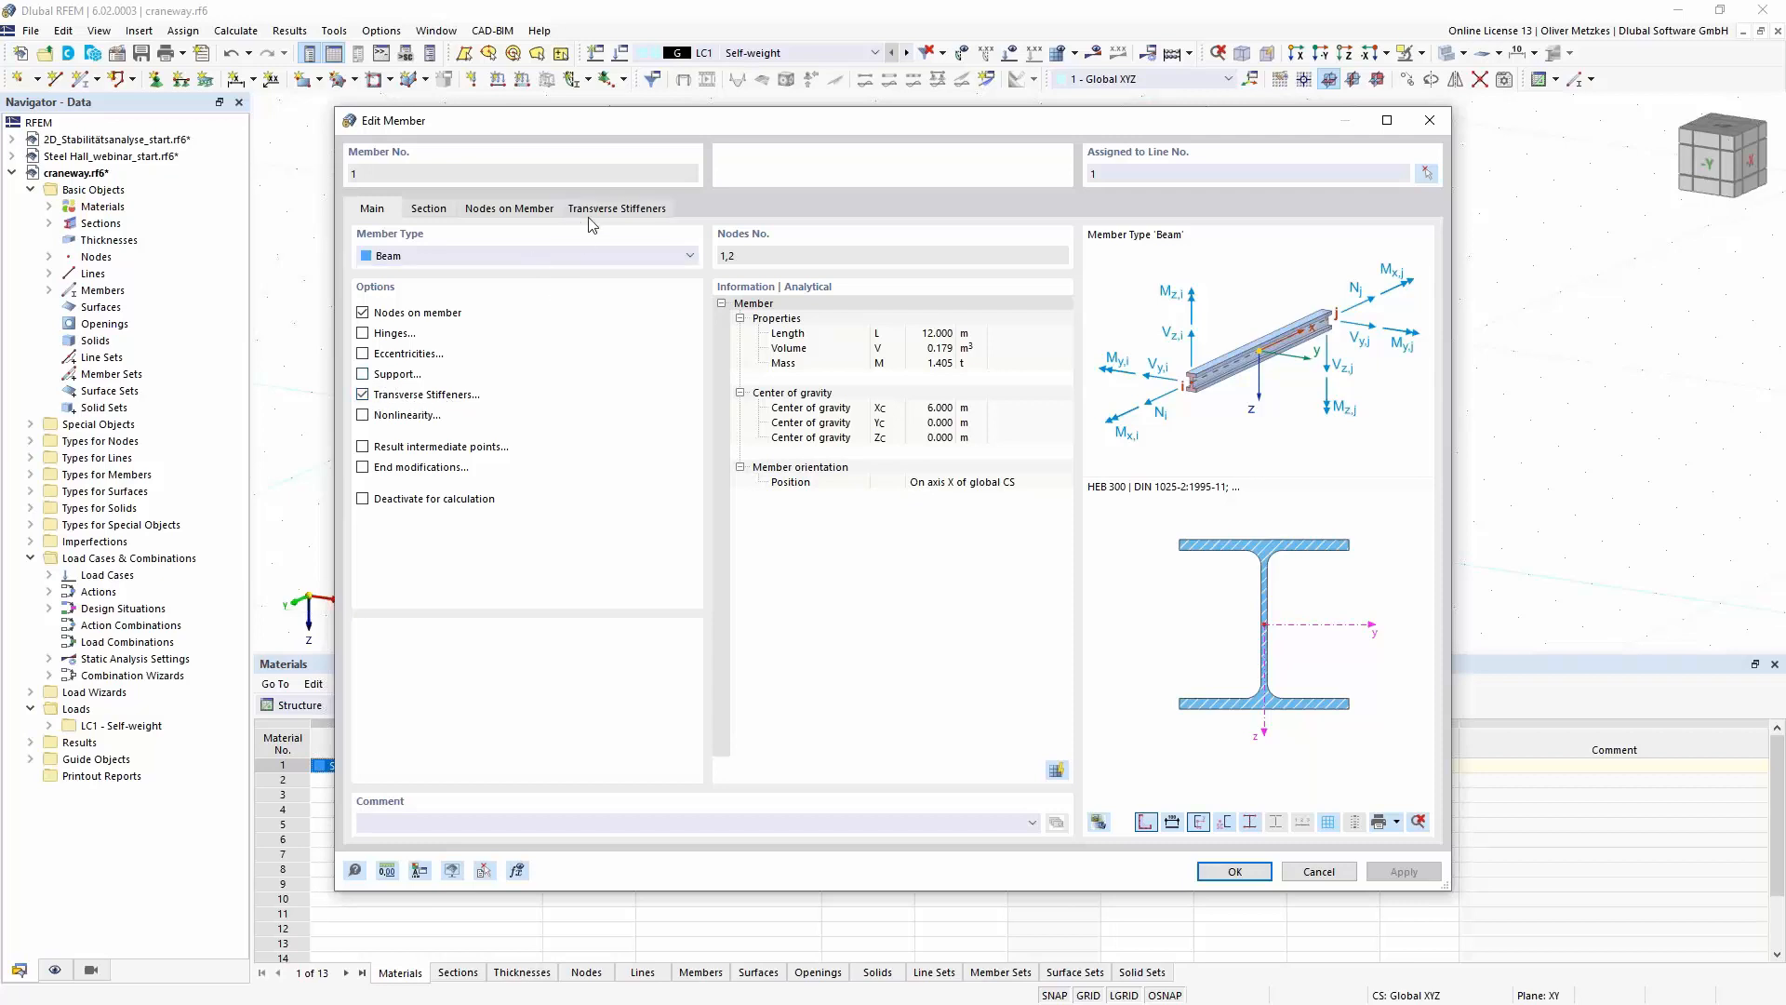
pyautogui.click(600, 211)
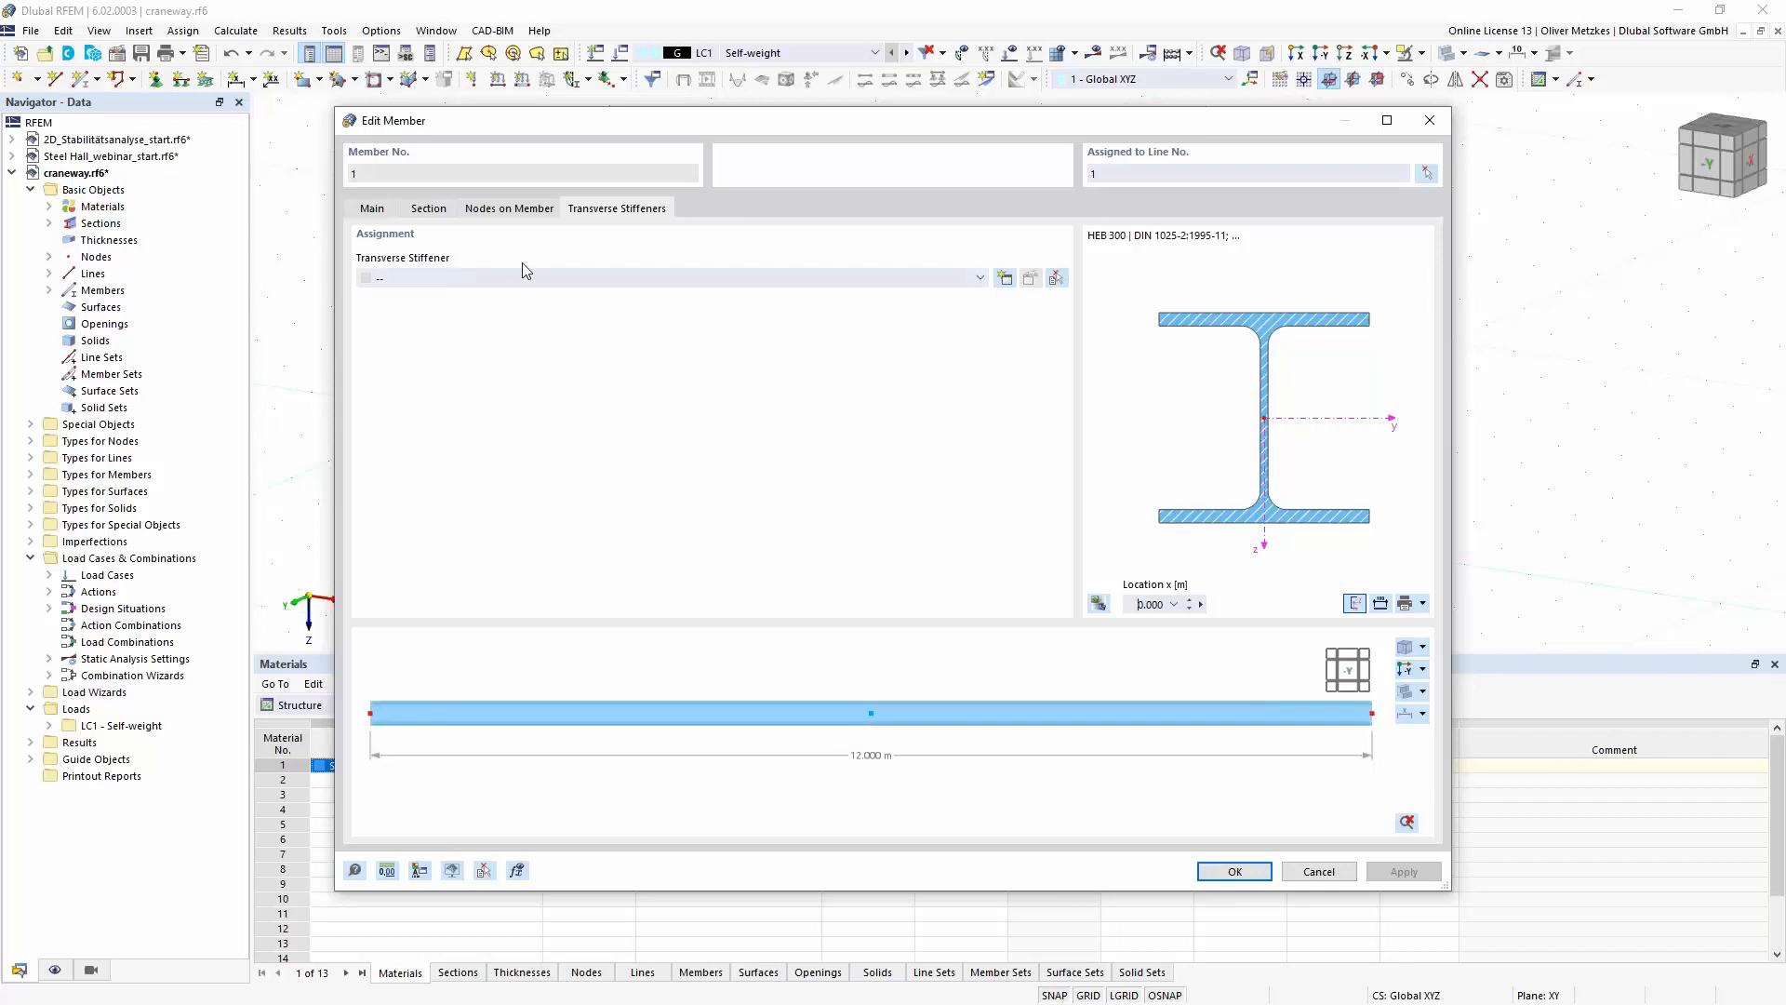
pyautogui.click(1005, 279)
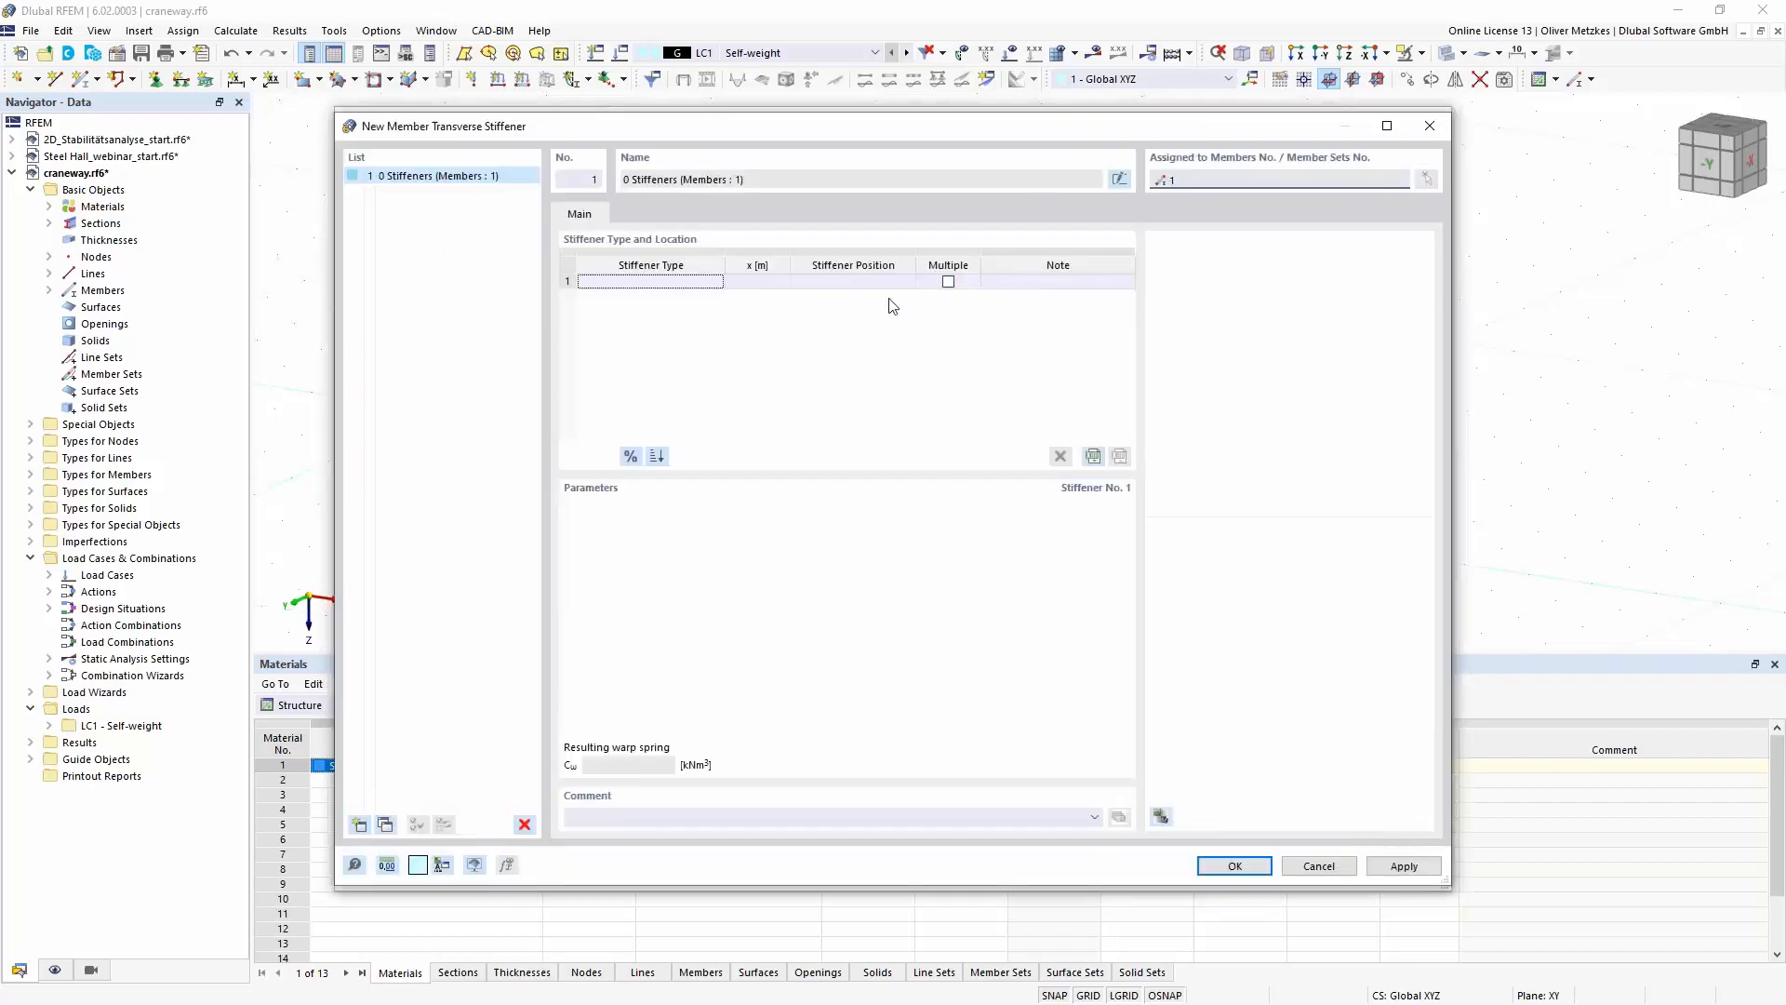
# - Add a warping restraint as the first stiffener at x = 0 m, keeping full warping restraint
pyautogui.click(717, 284)
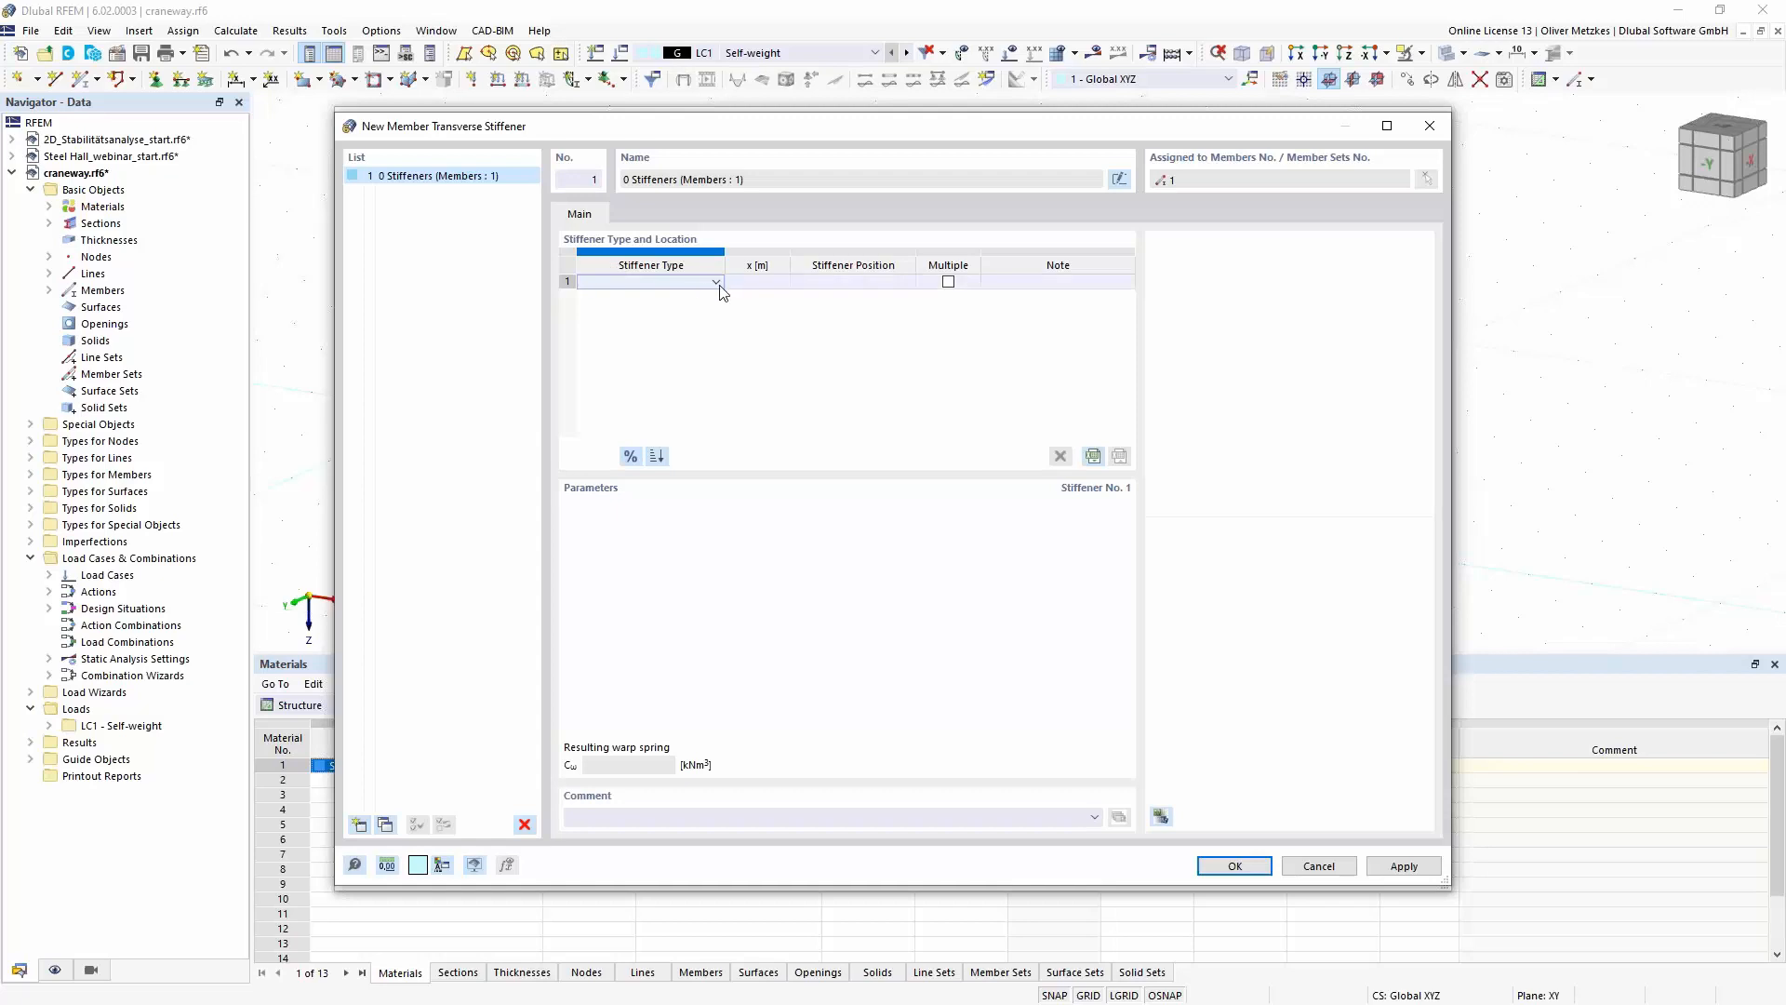
pyautogui.click(717, 282)
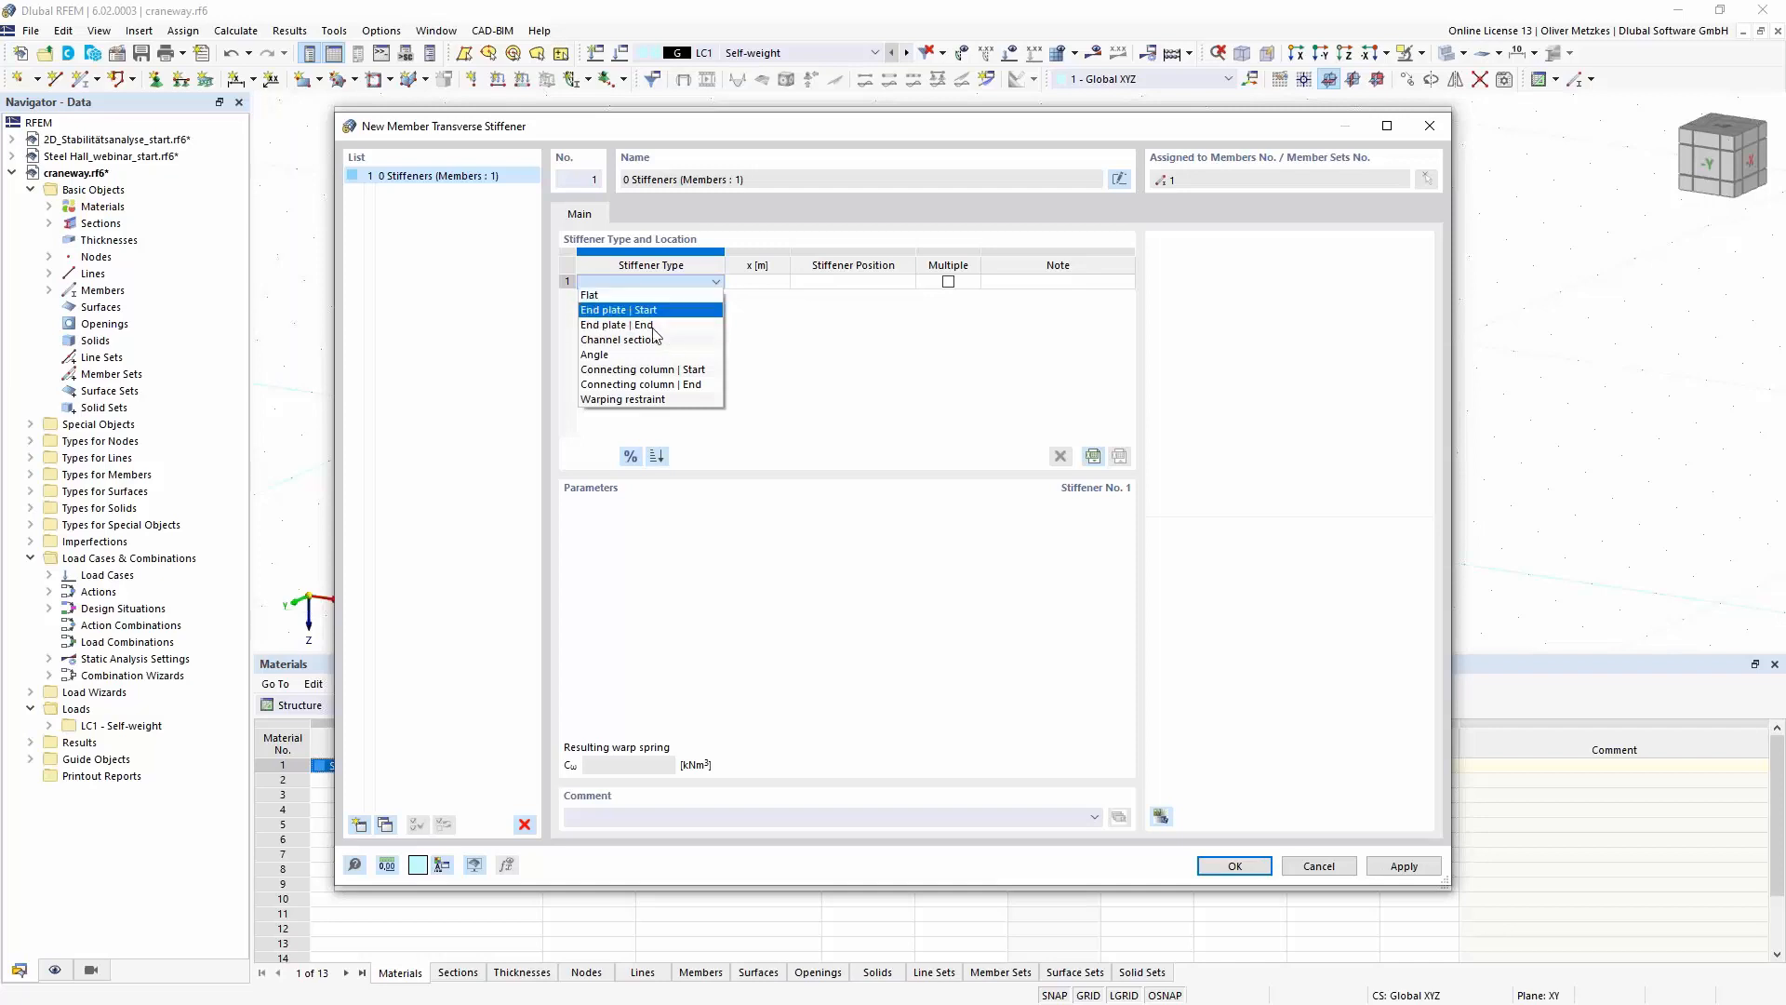
pyautogui.click(623, 400)
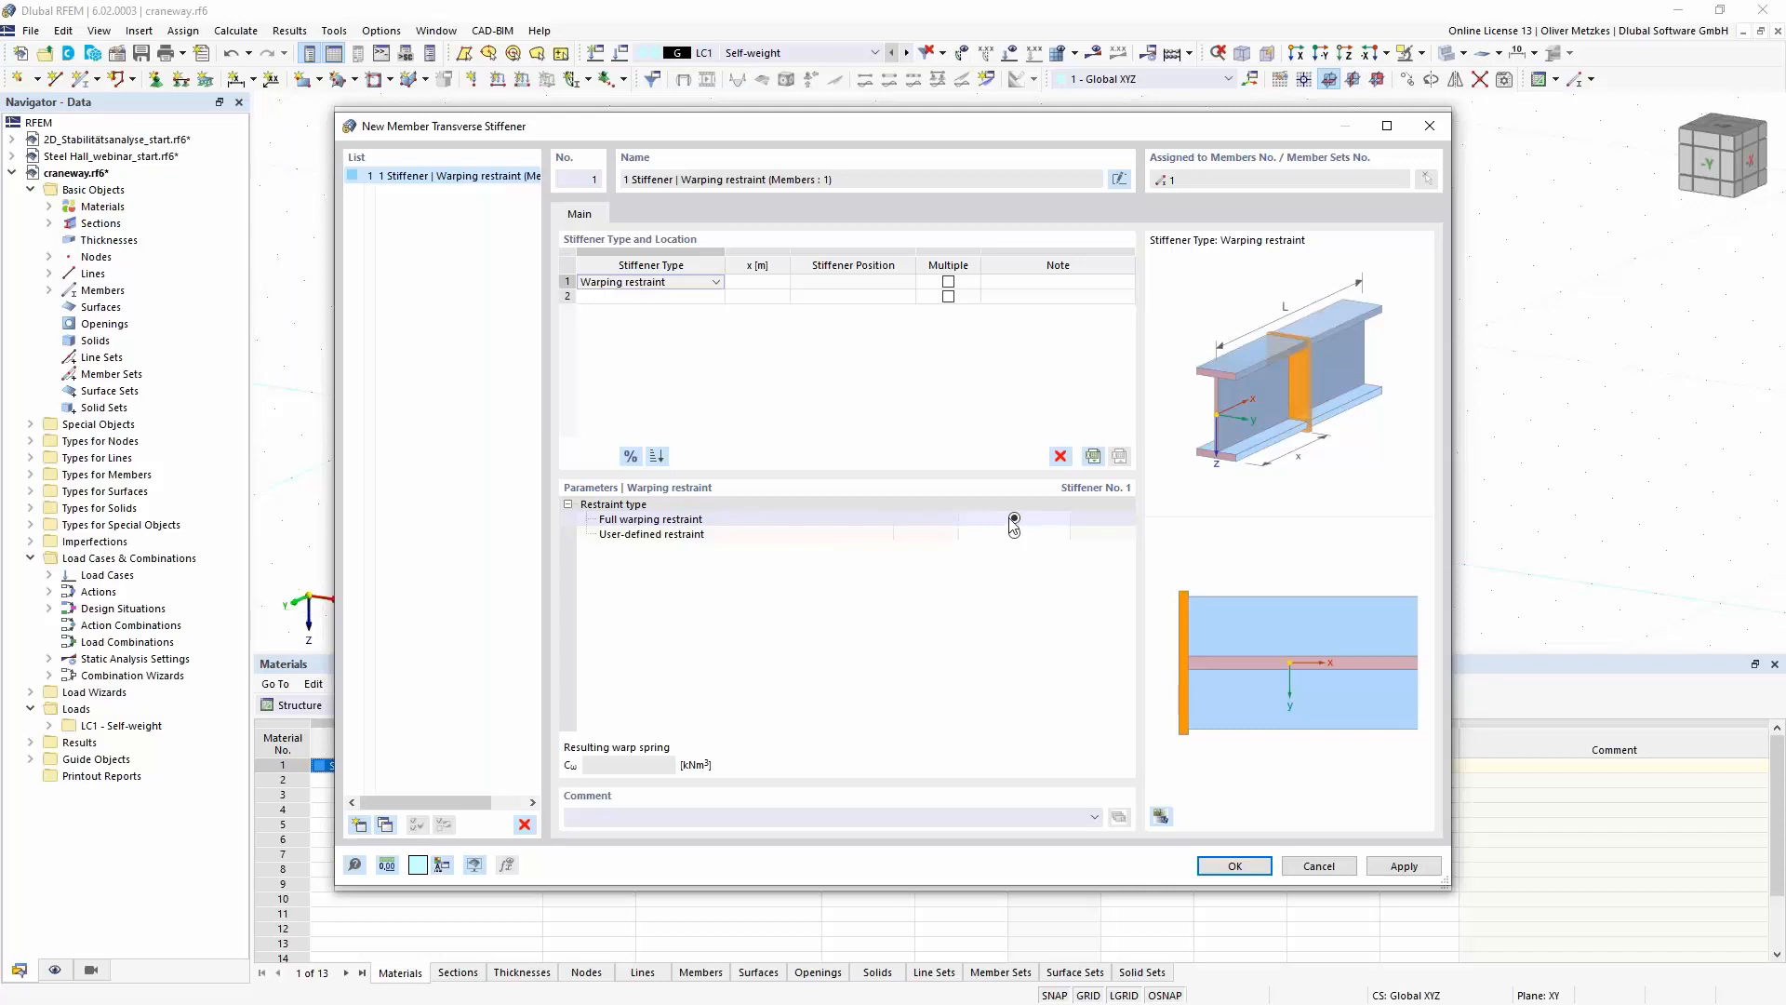
pyautogui.click(768, 283)
pyautogui.write('0')
pyautogui.press('Tab')
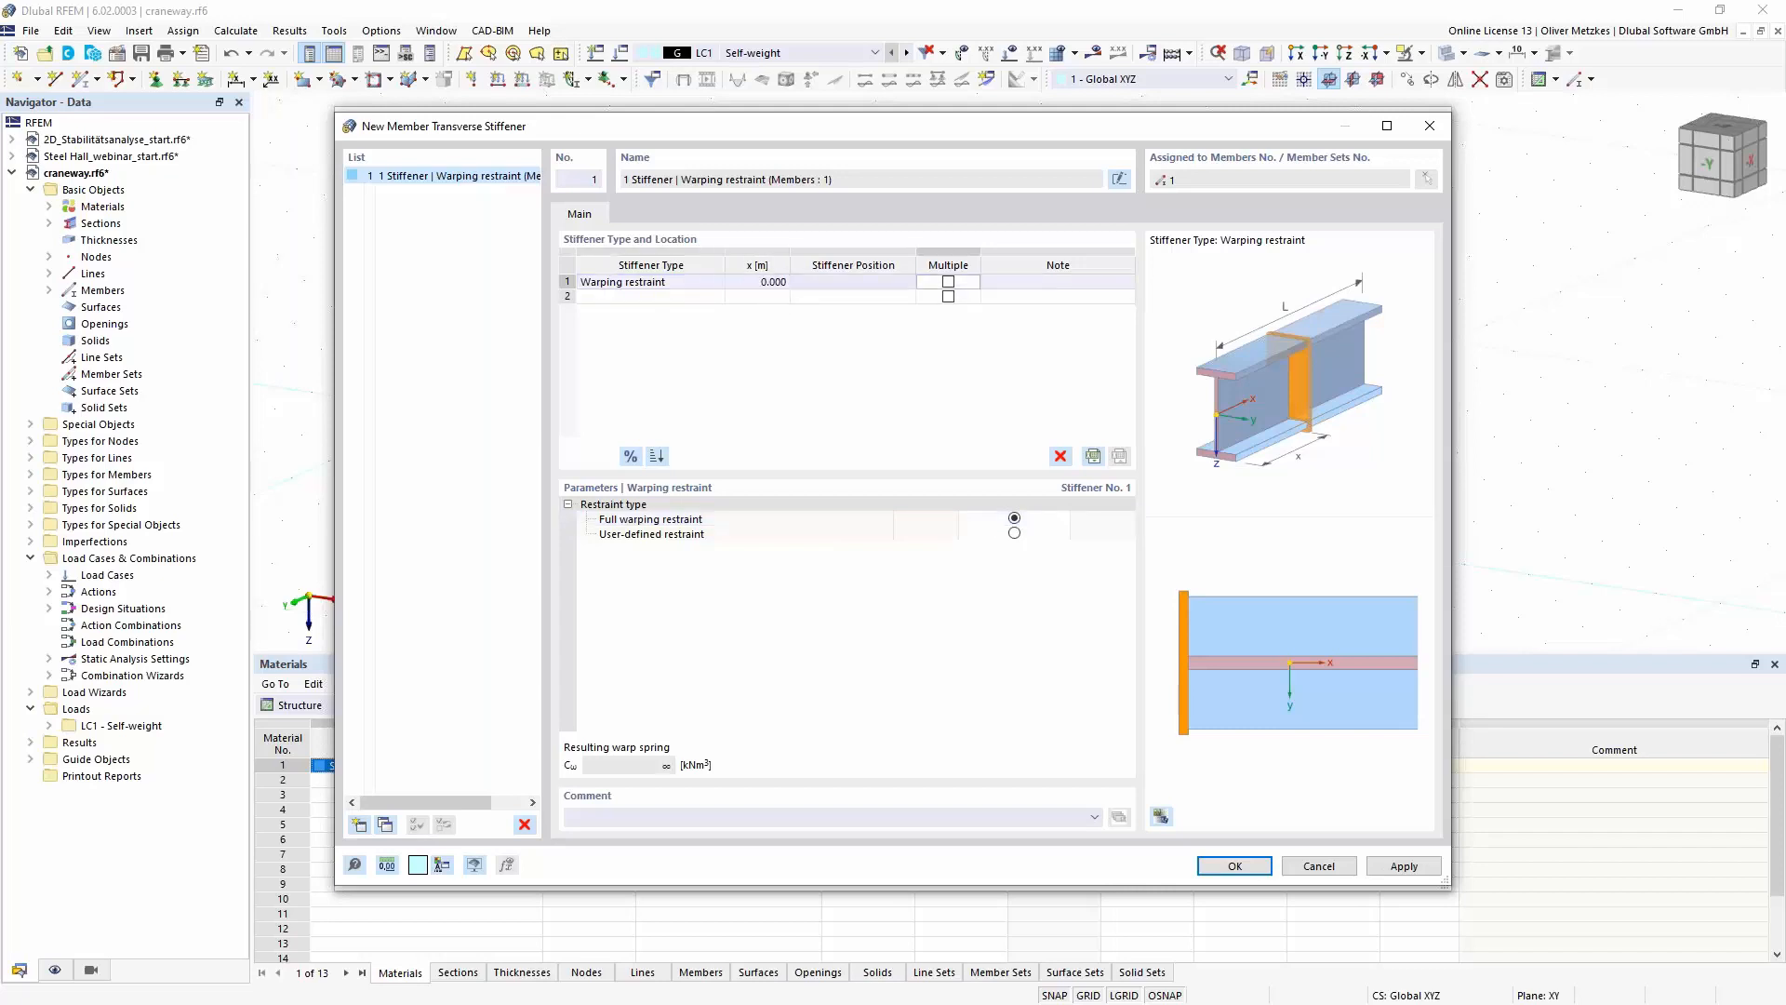
# - Add a second warping restraint and, with locations switched to relative values, place it at x = 100 %
pyautogui.click(668, 297)
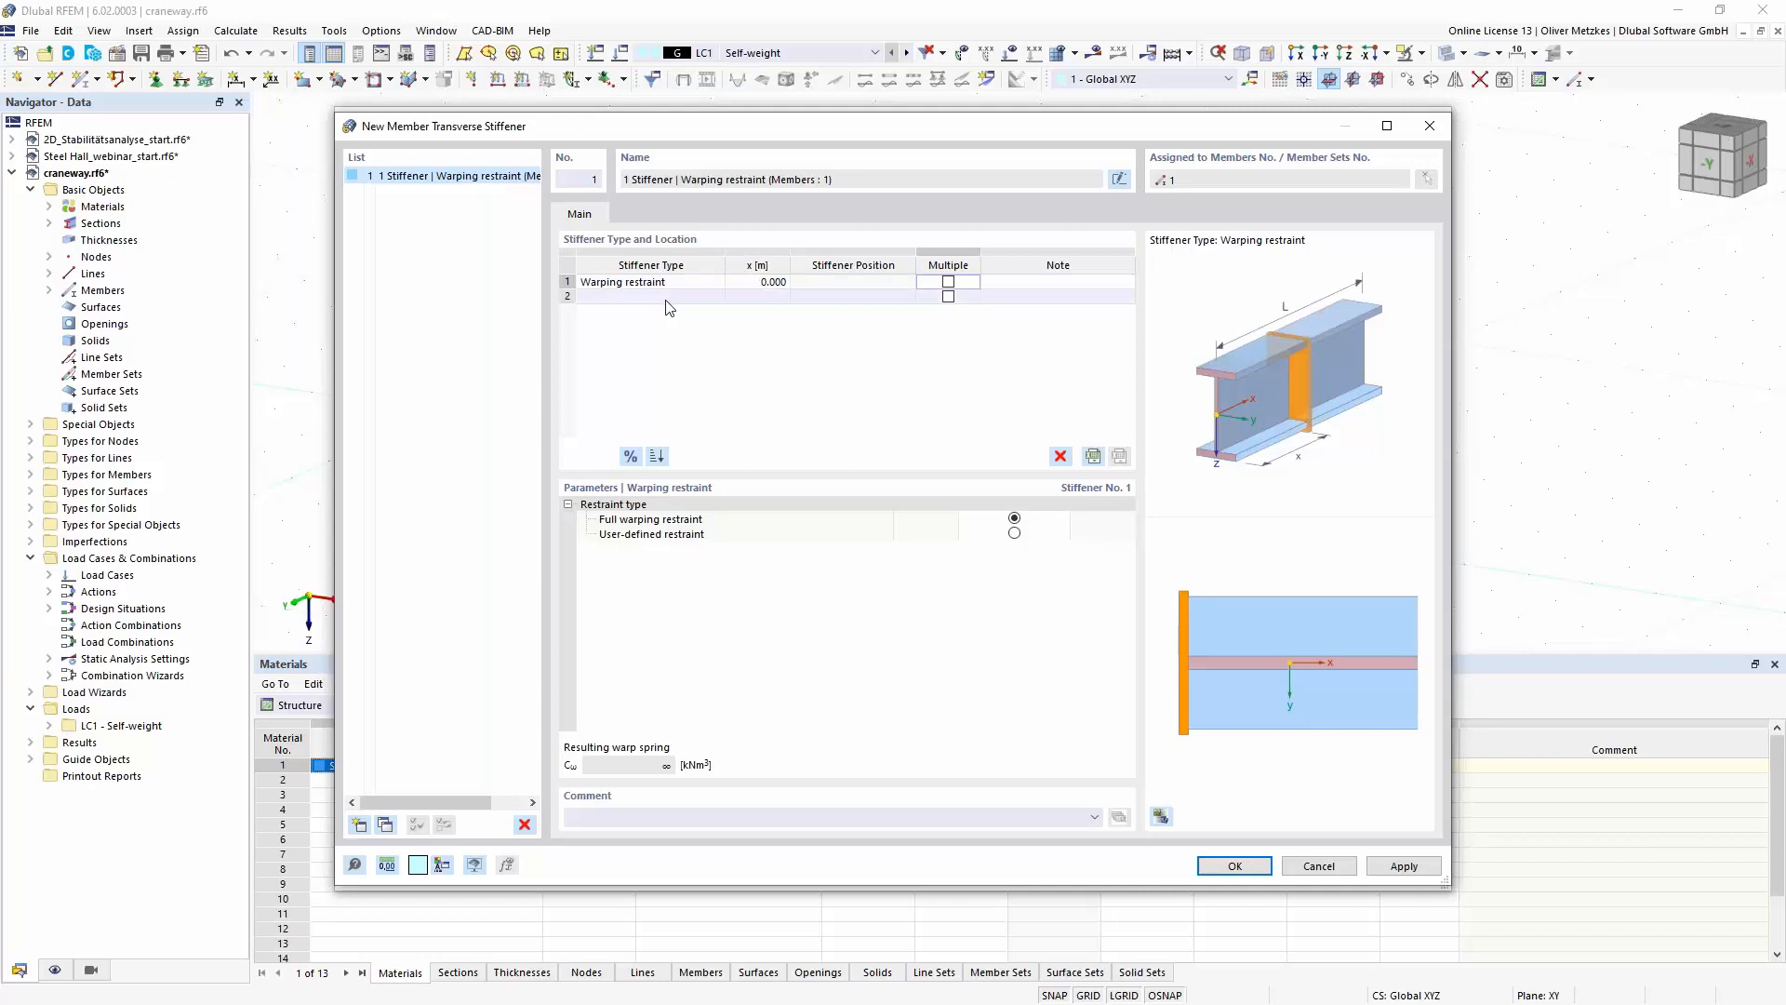
pyautogui.click(670, 298)
pyautogui.click(663, 414)
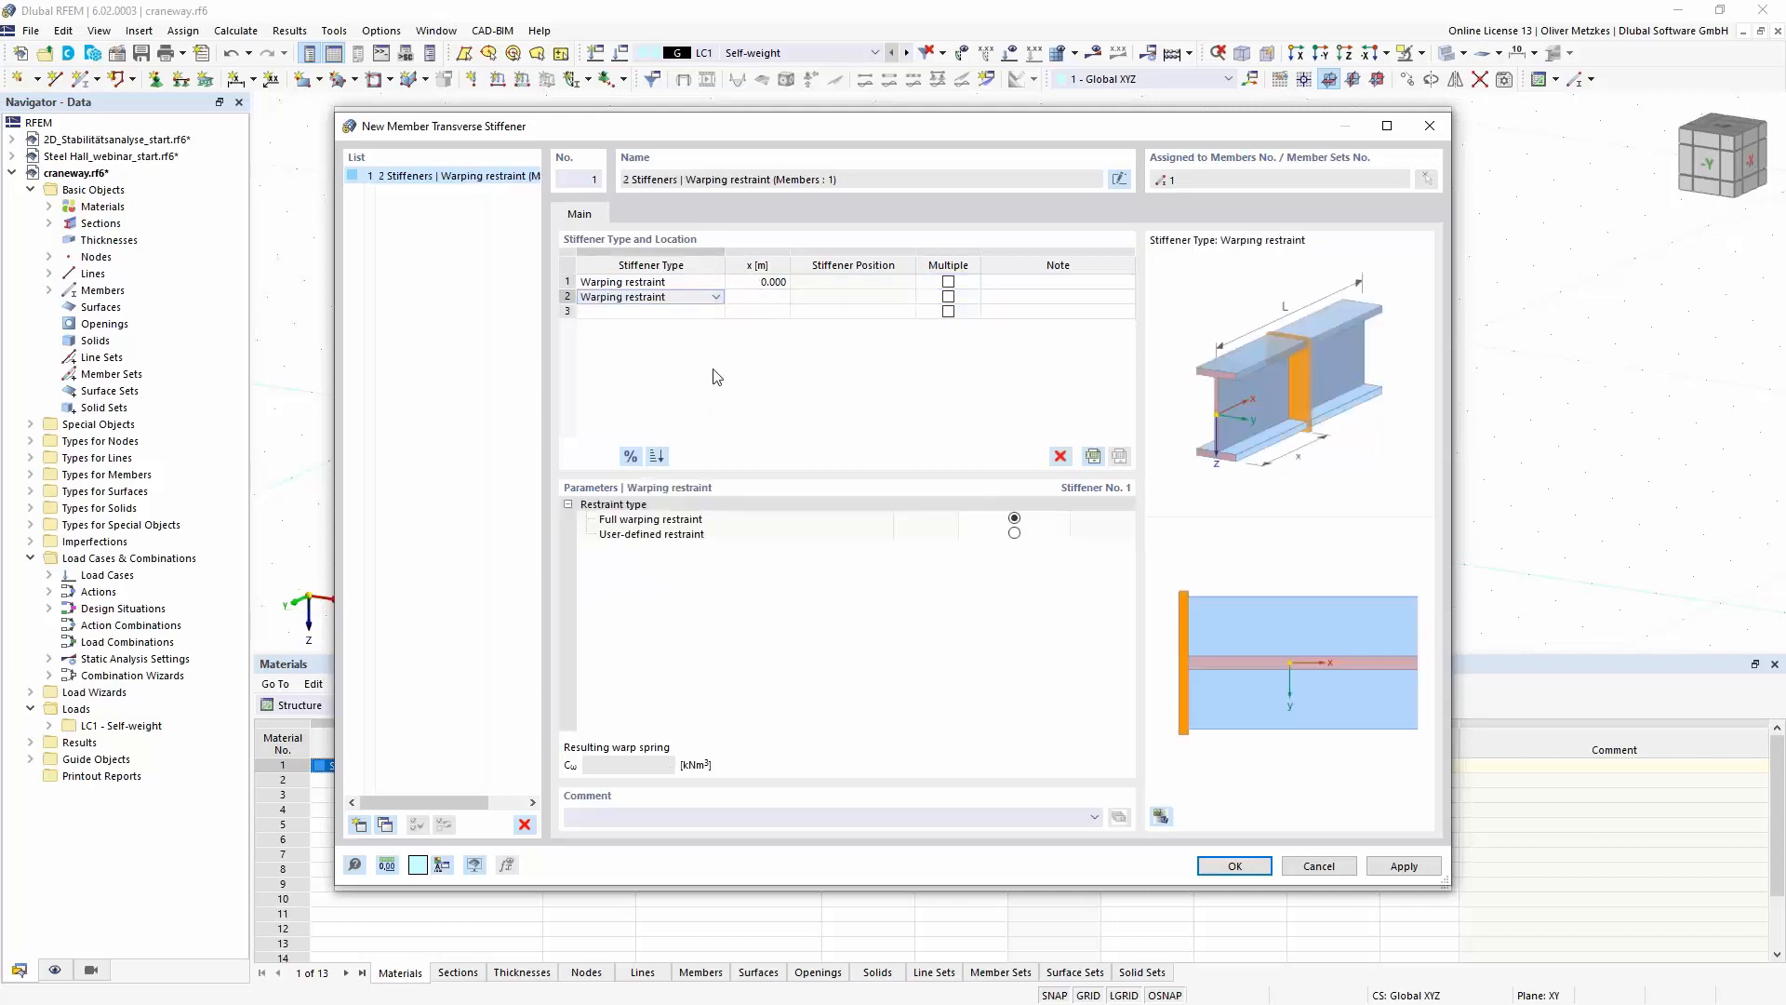
pyautogui.click(765, 297)
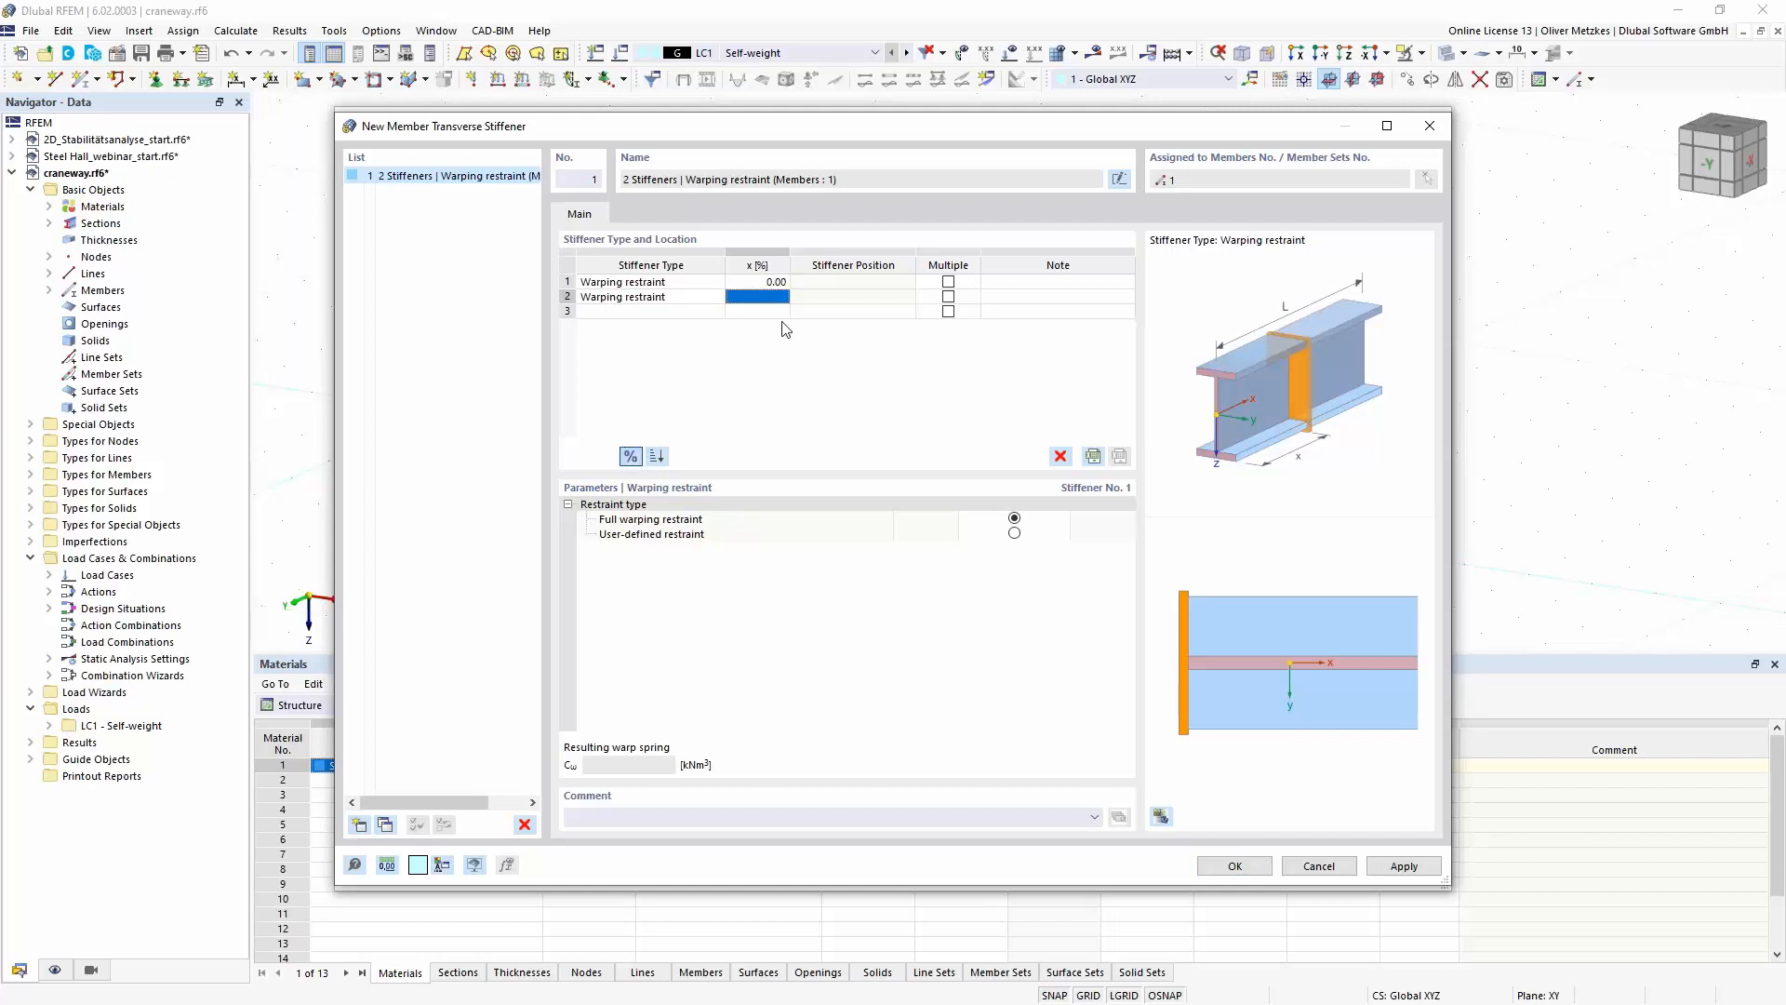
pyautogui.click(631, 456)
pyautogui.write('100')
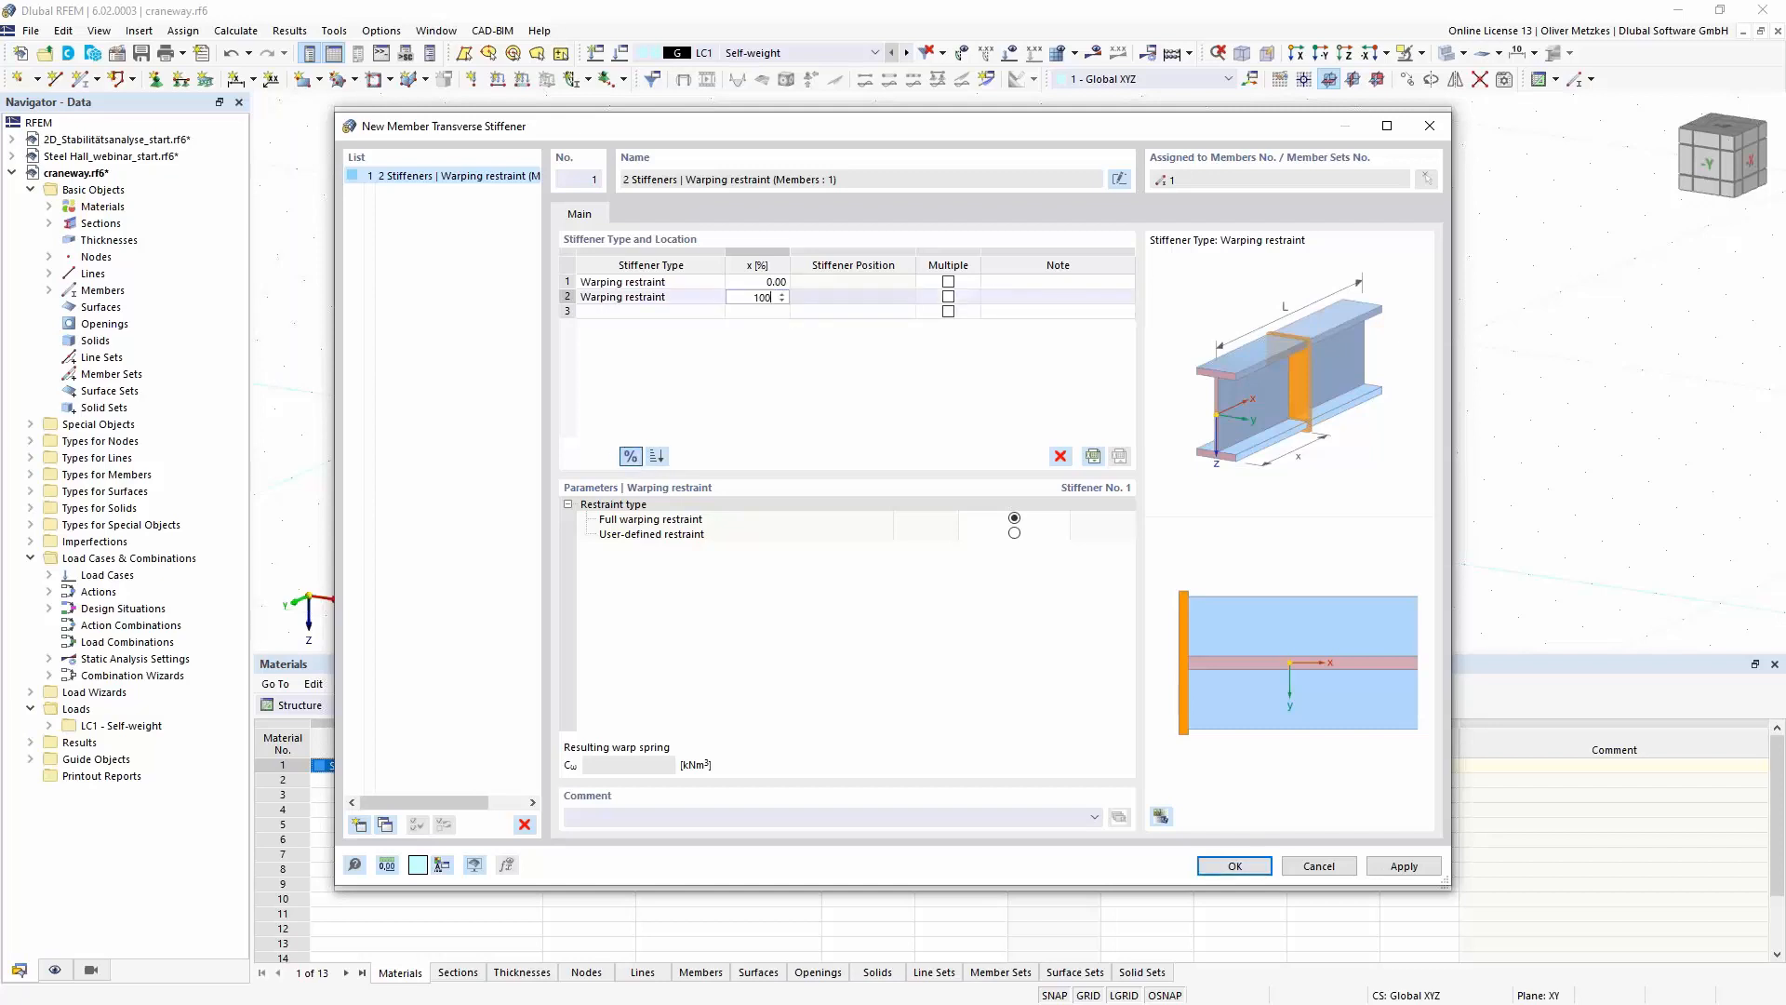
pyautogui.press('Tab')
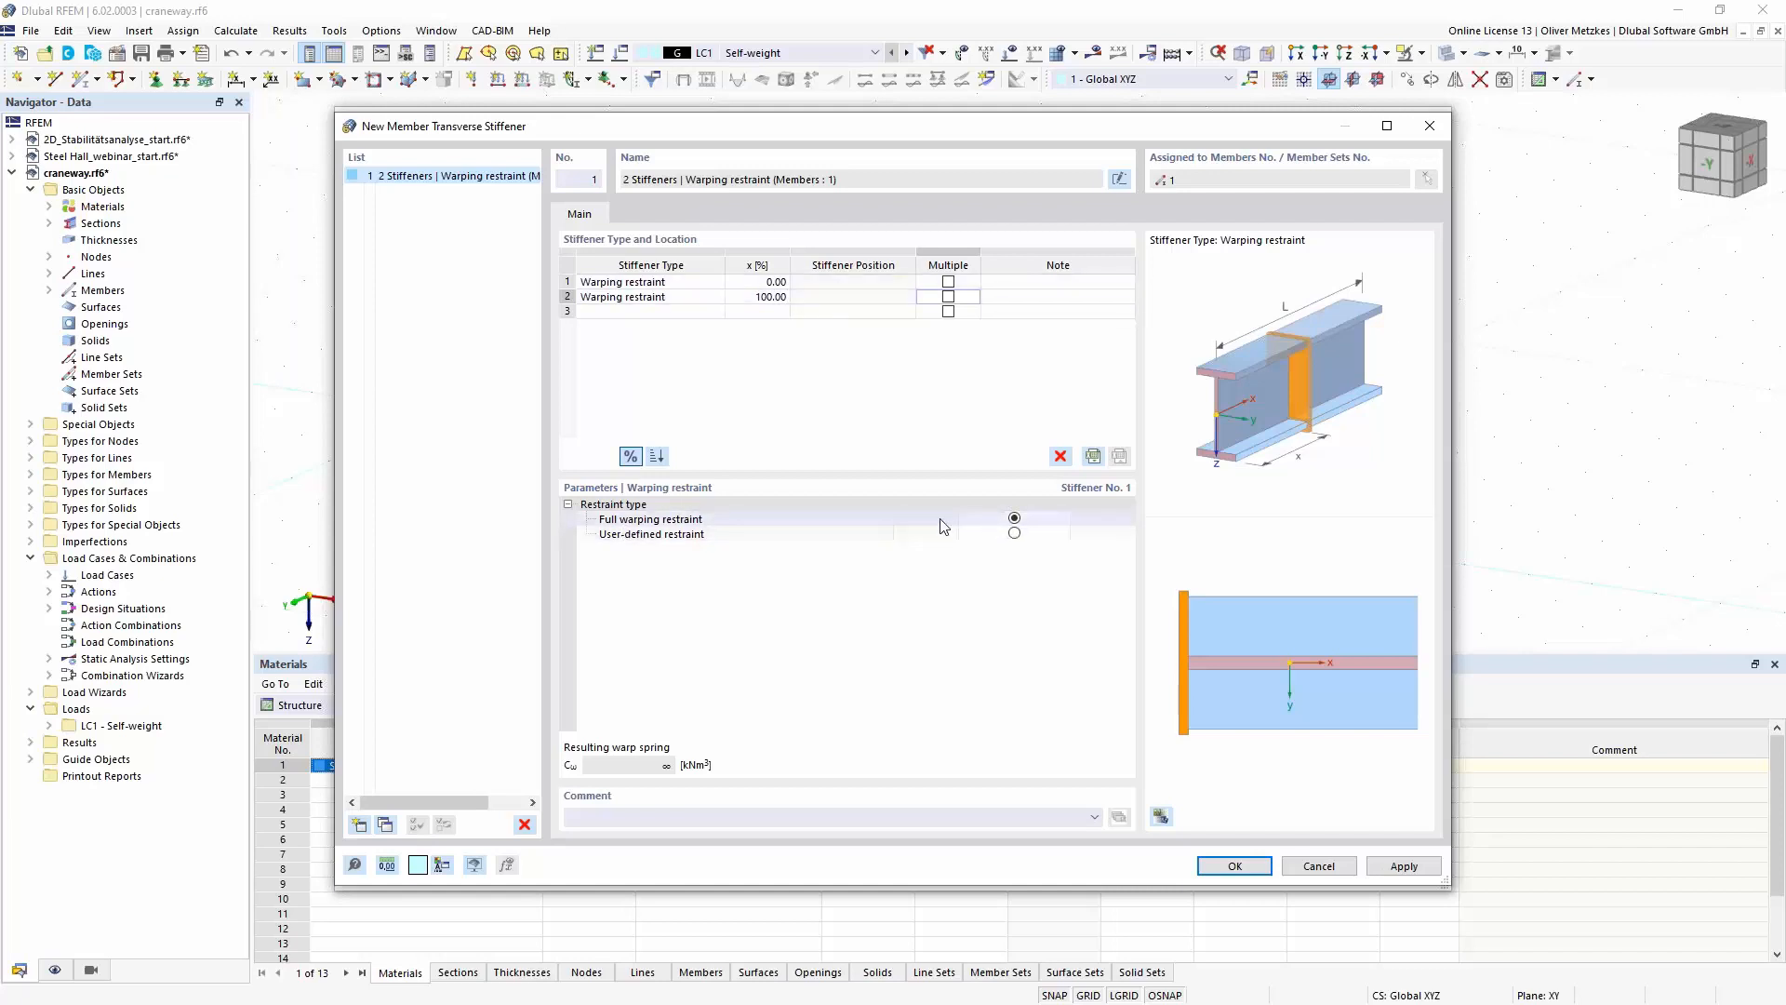
# - Add a double-sided Flat stiffener as the third entry at x = 50 %
pyautogui.click(711, 312)
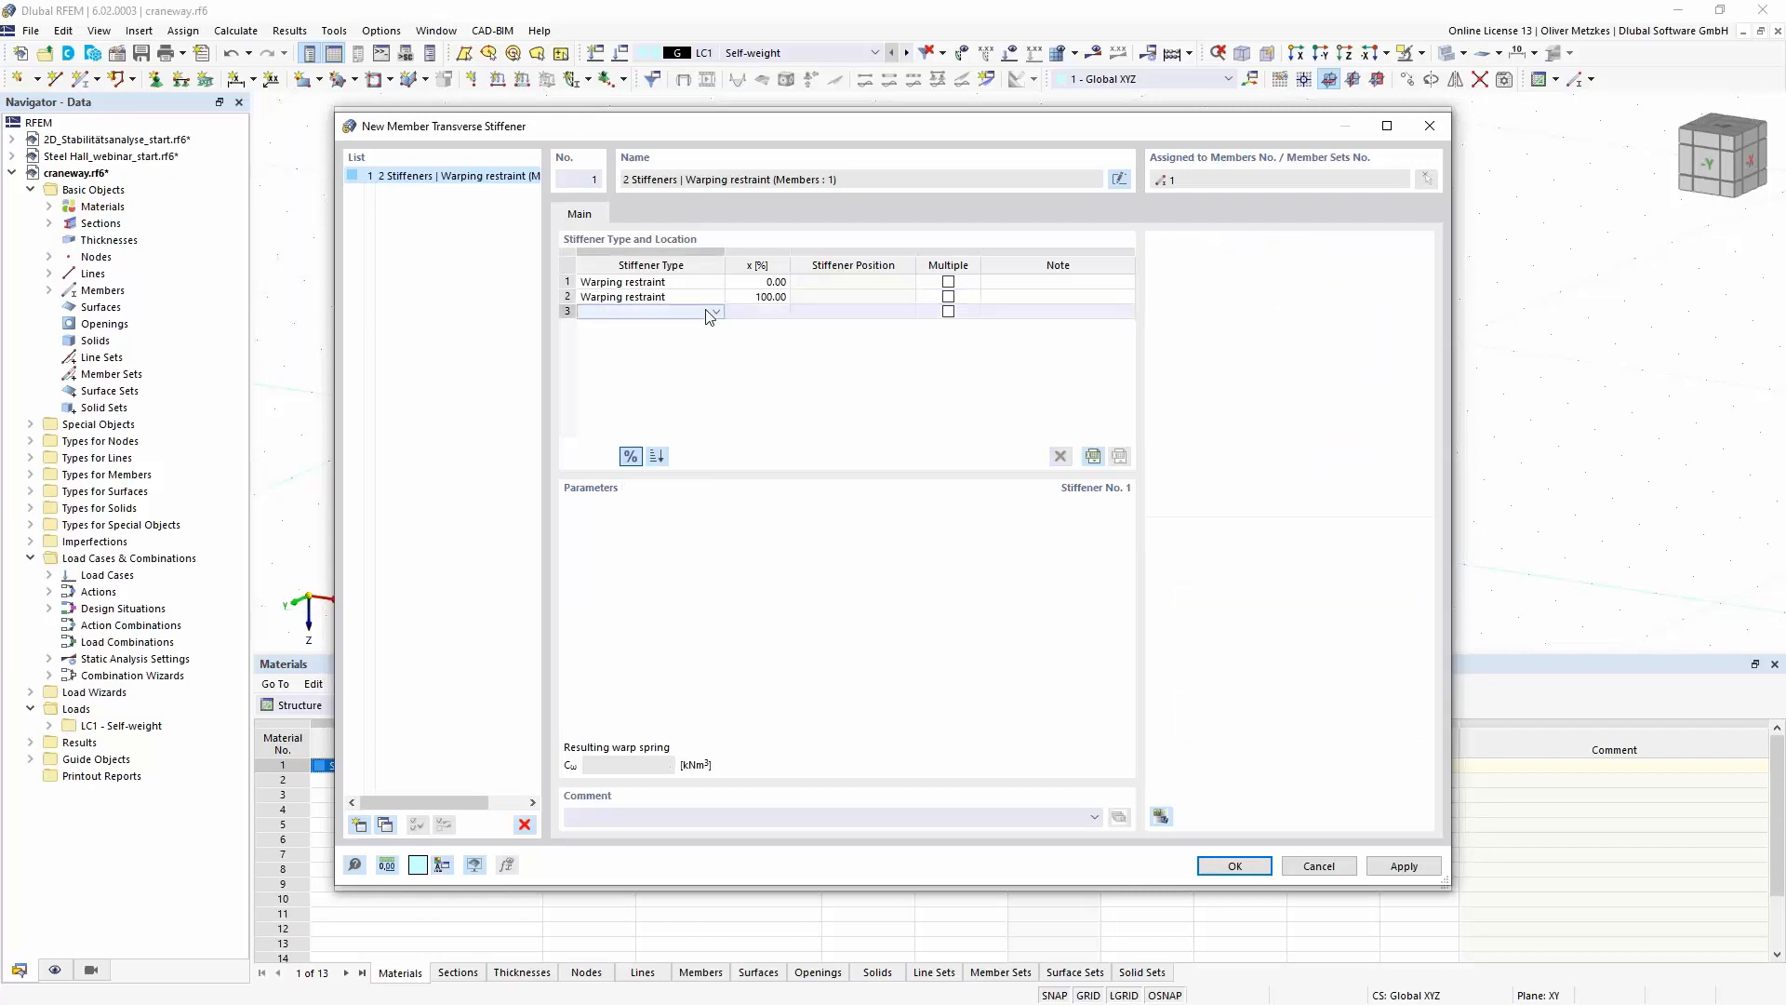
pyautogui.click(712, 311)
pyautogui.click(693, 326)
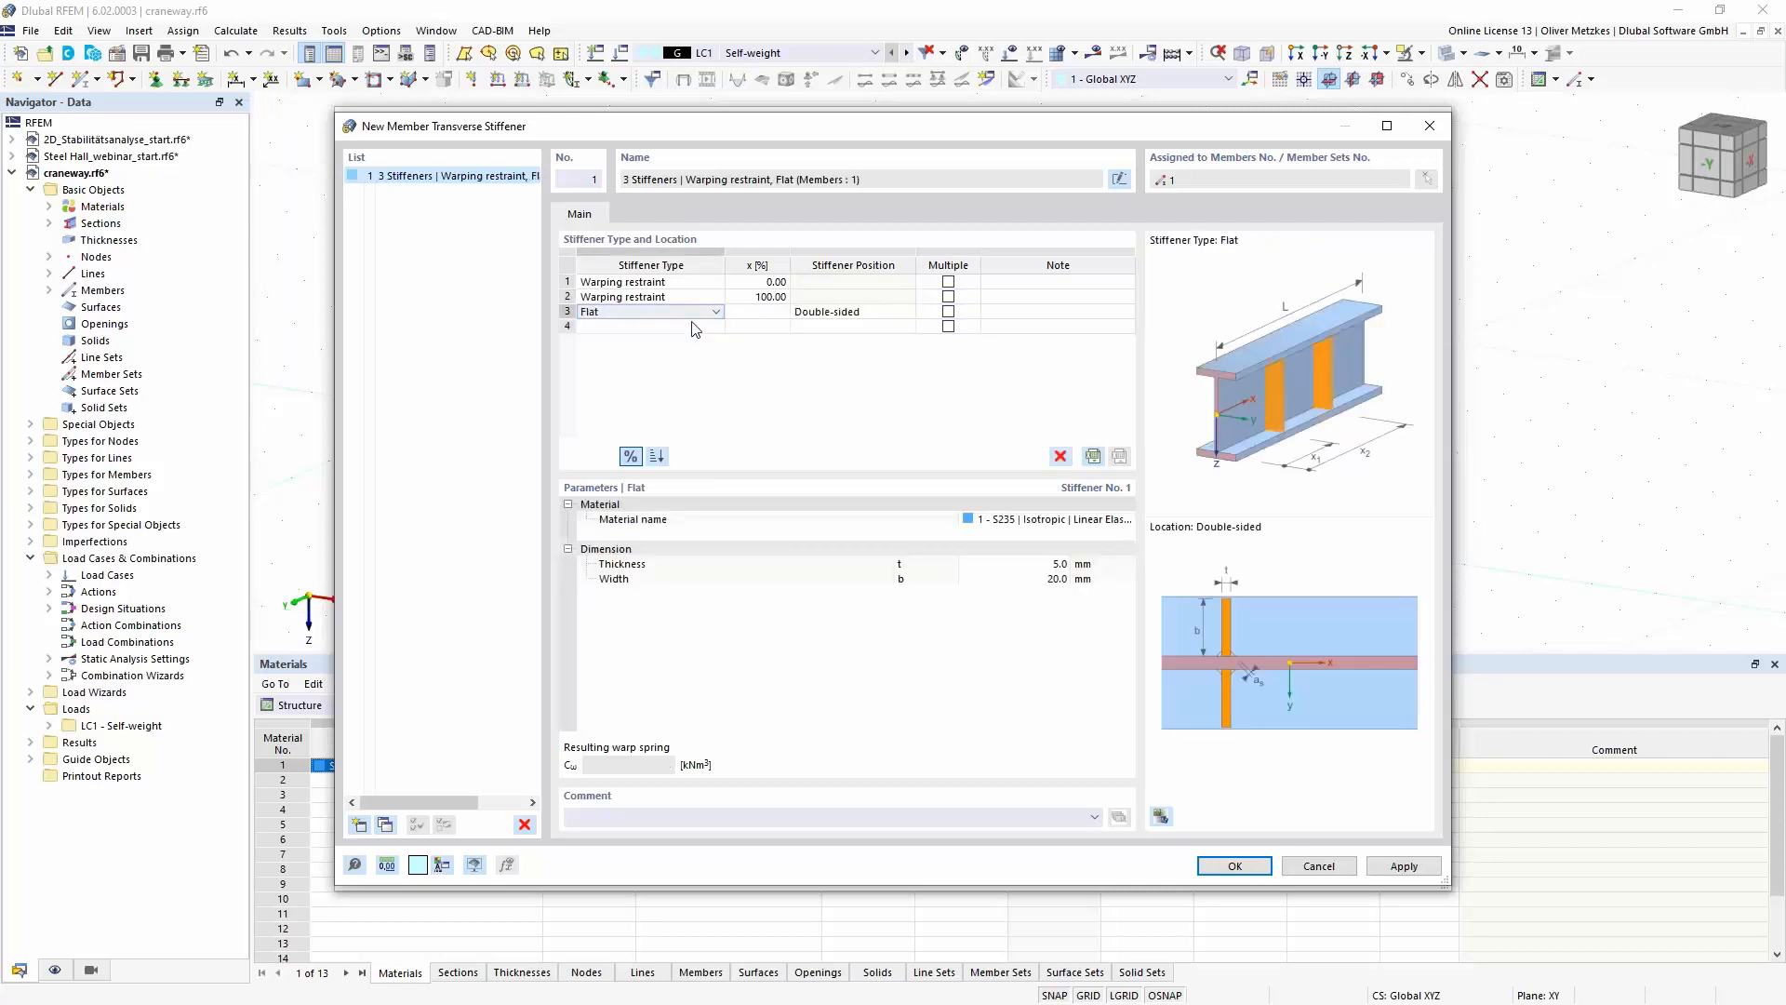
pyautogui.click(737, 312)
pyautogui.write('5')
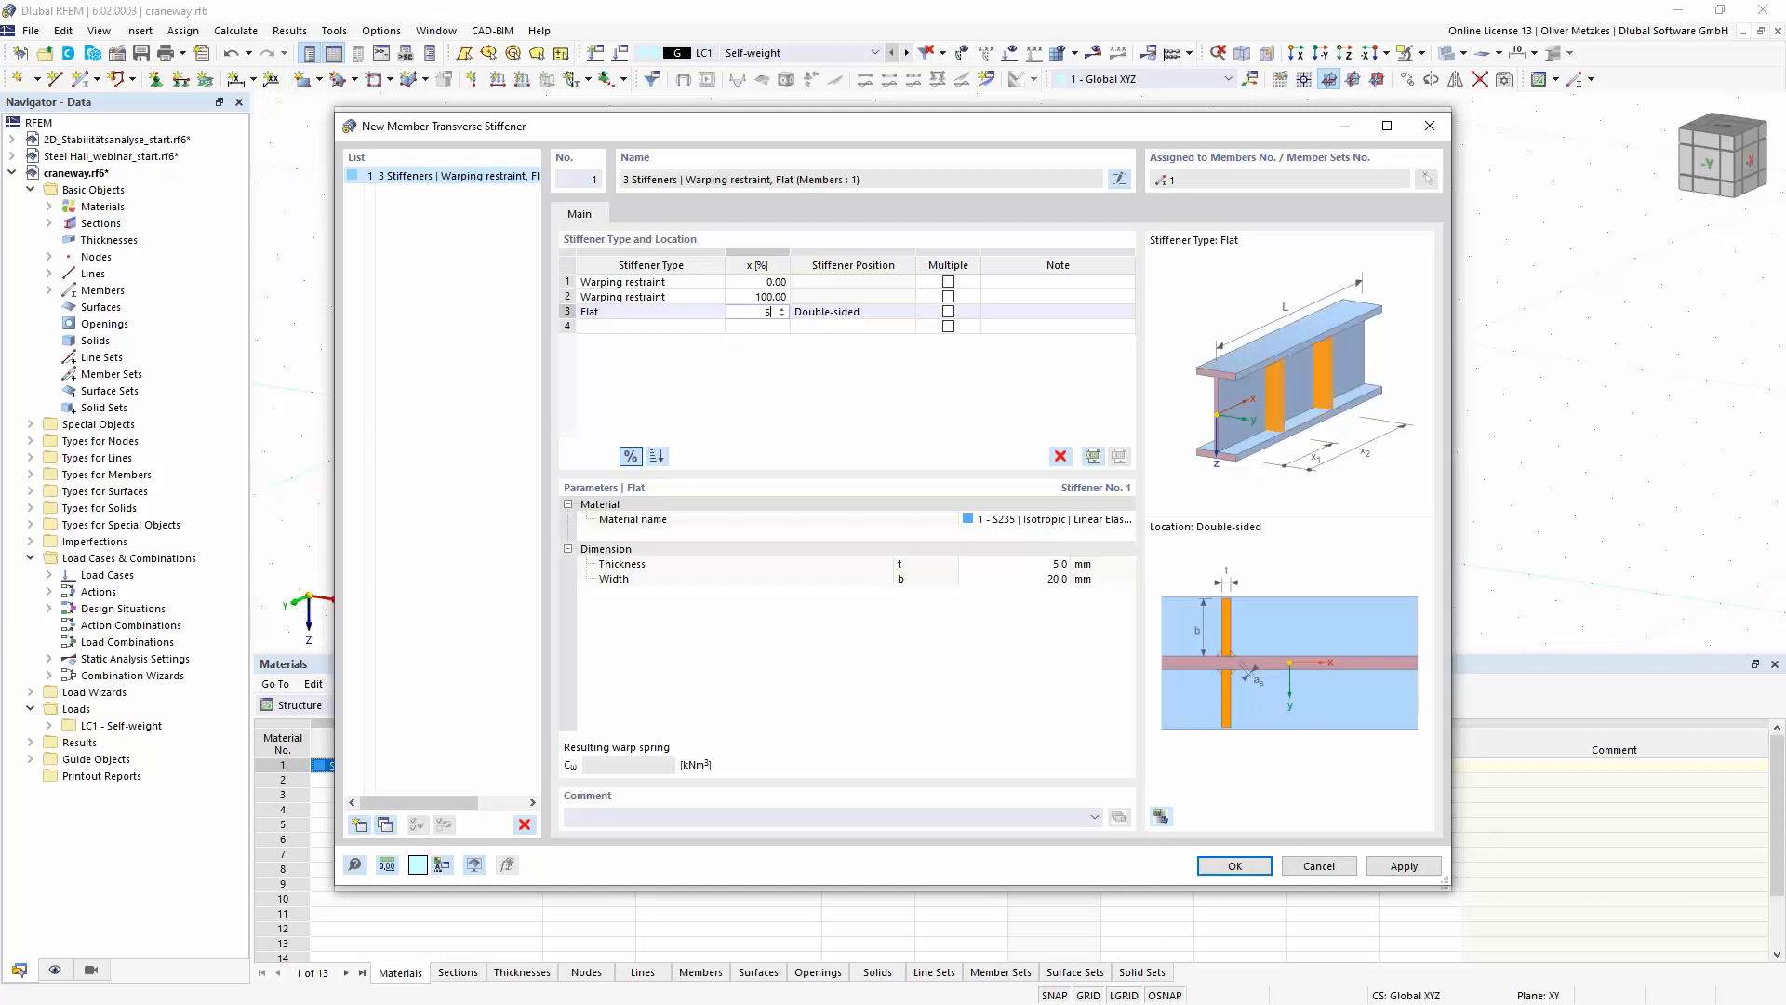
pyautogui.write('0')
pyautogui.press('Tab')
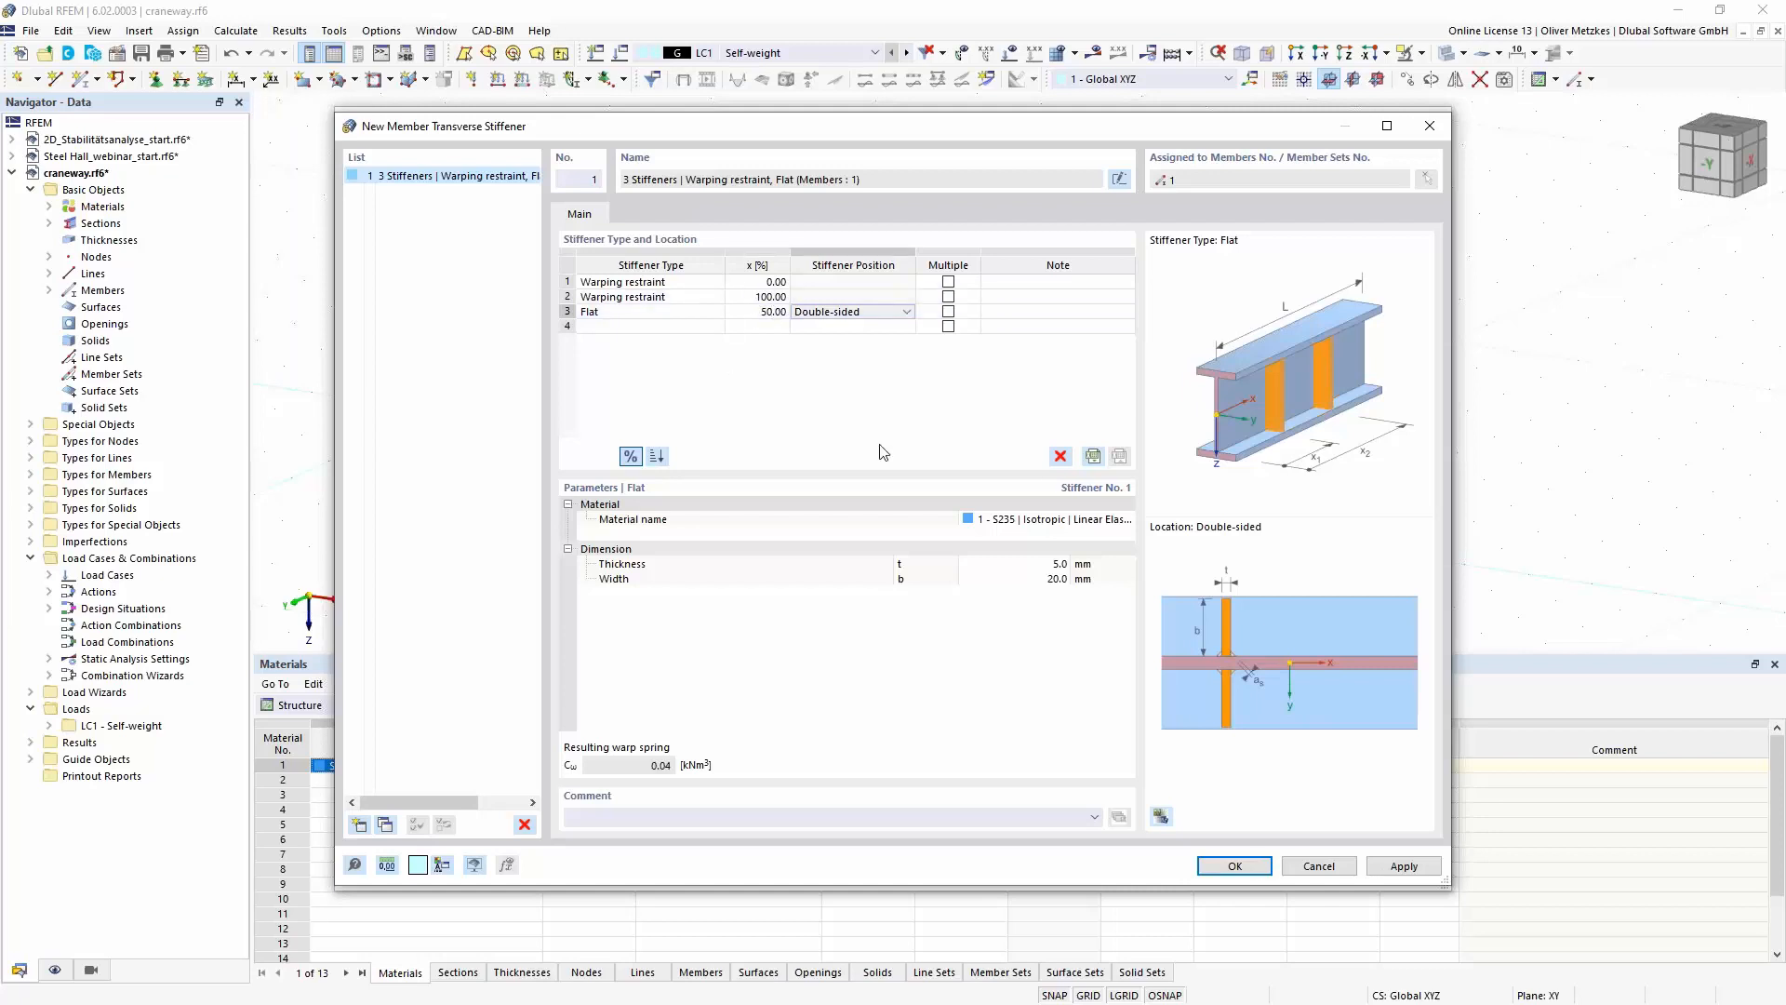
# - Set the flat stiffener's thickness to 20 mm and width to 120 mm, and apply the stiffeners to the beam
pyautogui.click(1023, 564)
pyautogui.write('20')
pyautogui.press('Tab')
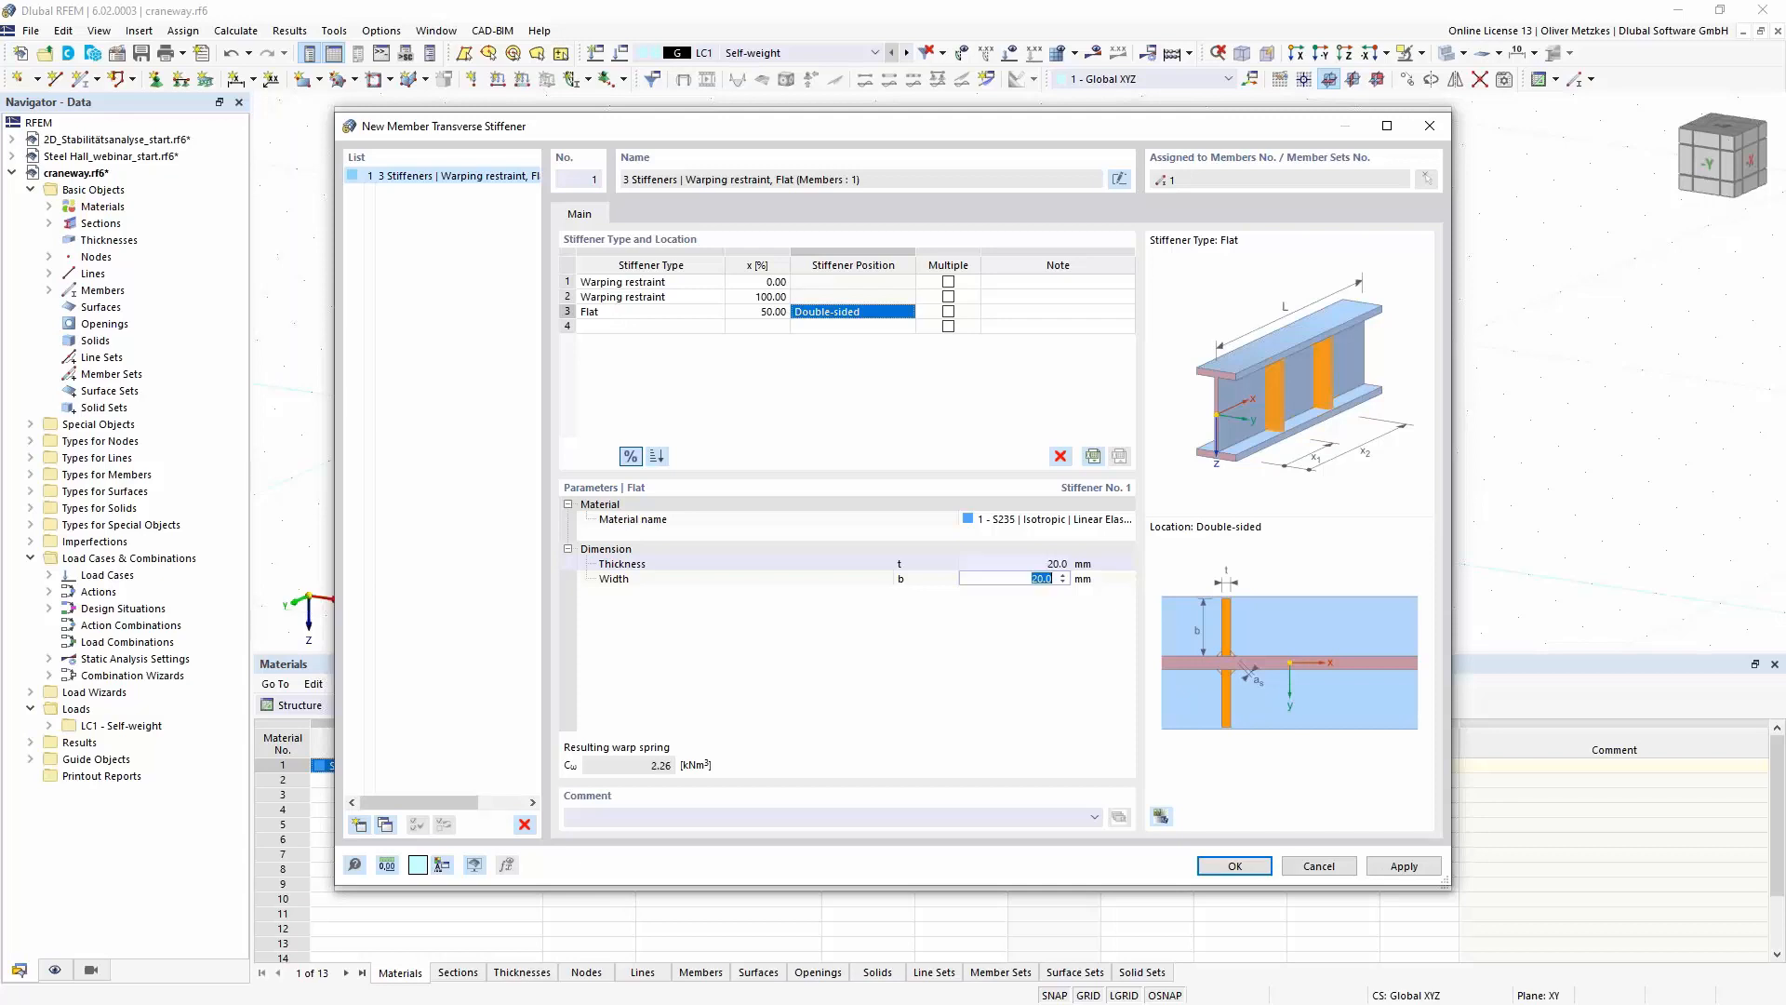
pyautogui.write('120')
pyautogui.press('Return')
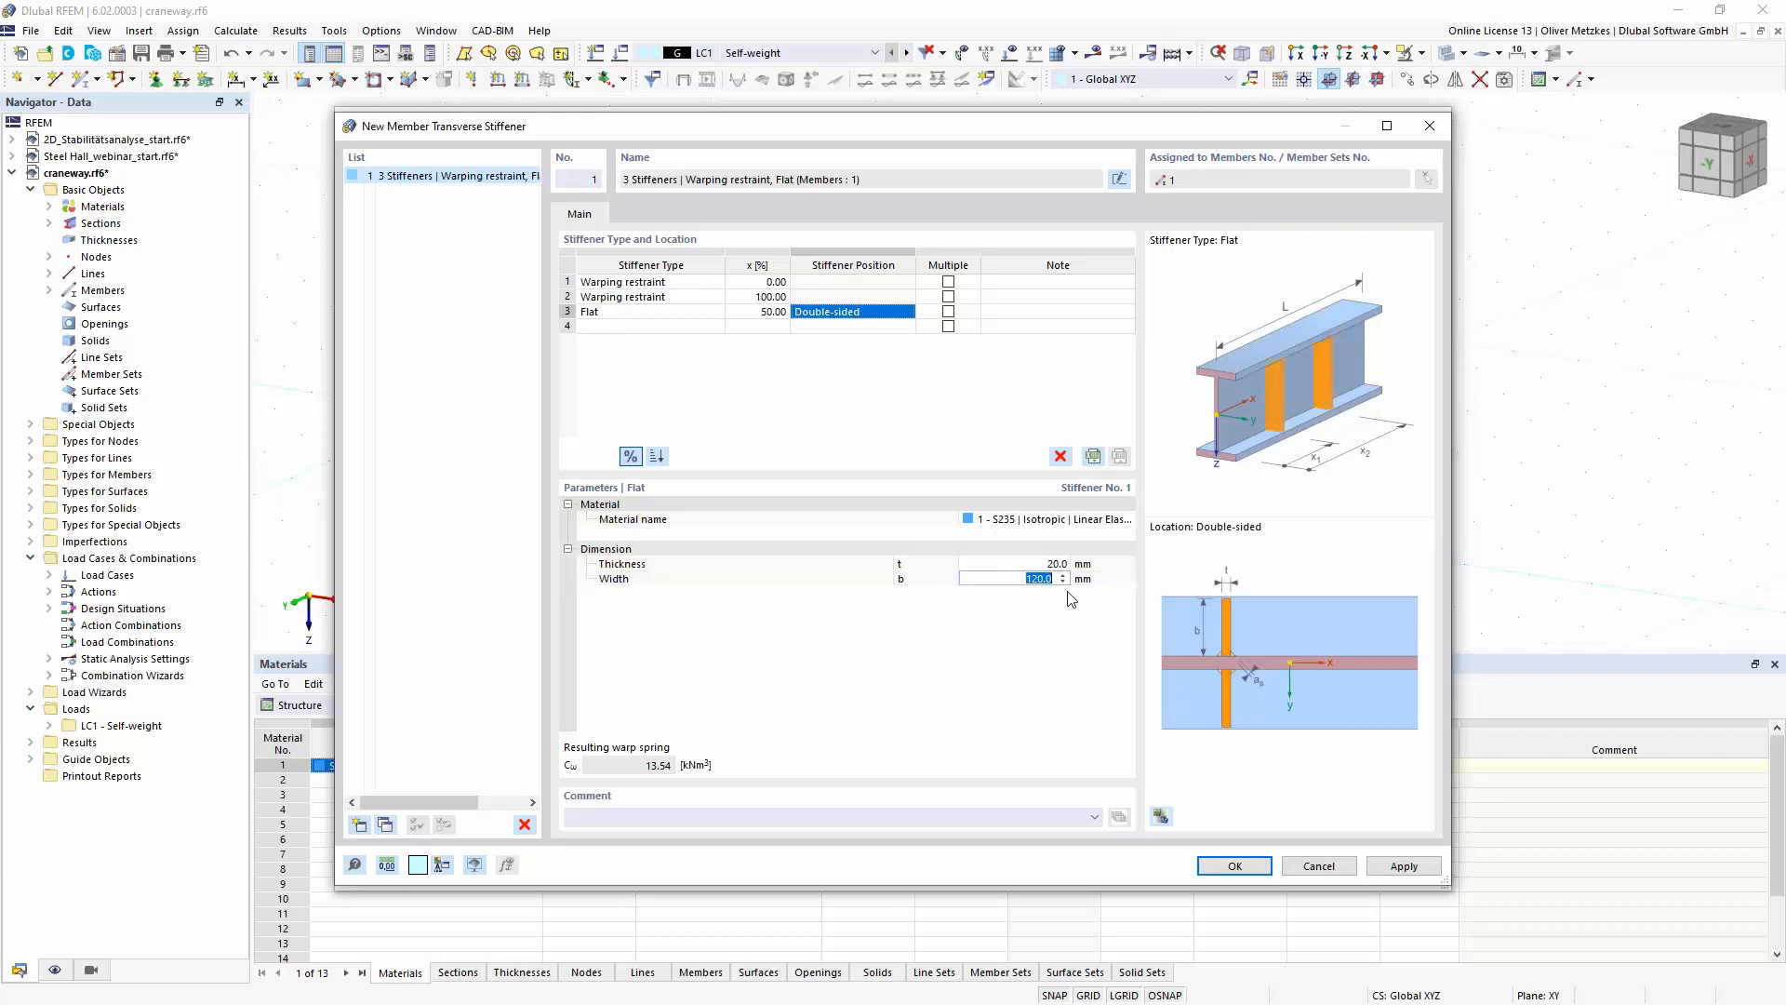
pyautogui.click(1000, 621)
pyautogui.click(1235, 866)
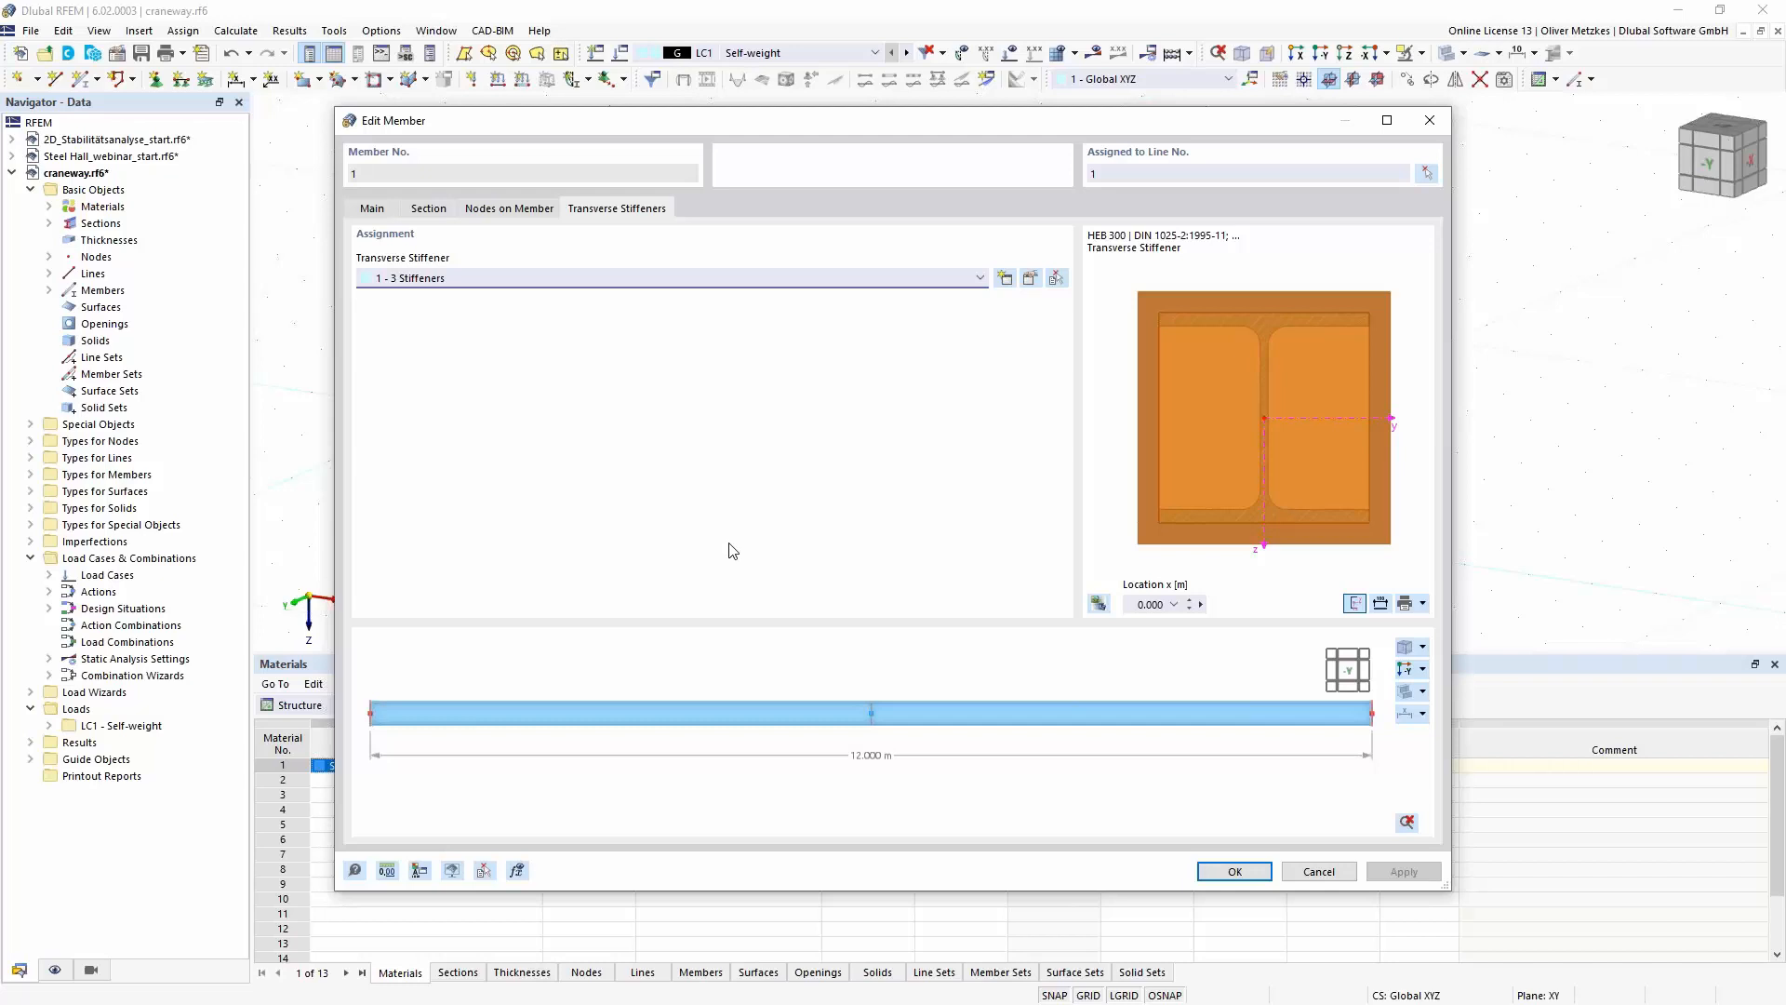
pyautogui.click(1235, 872)
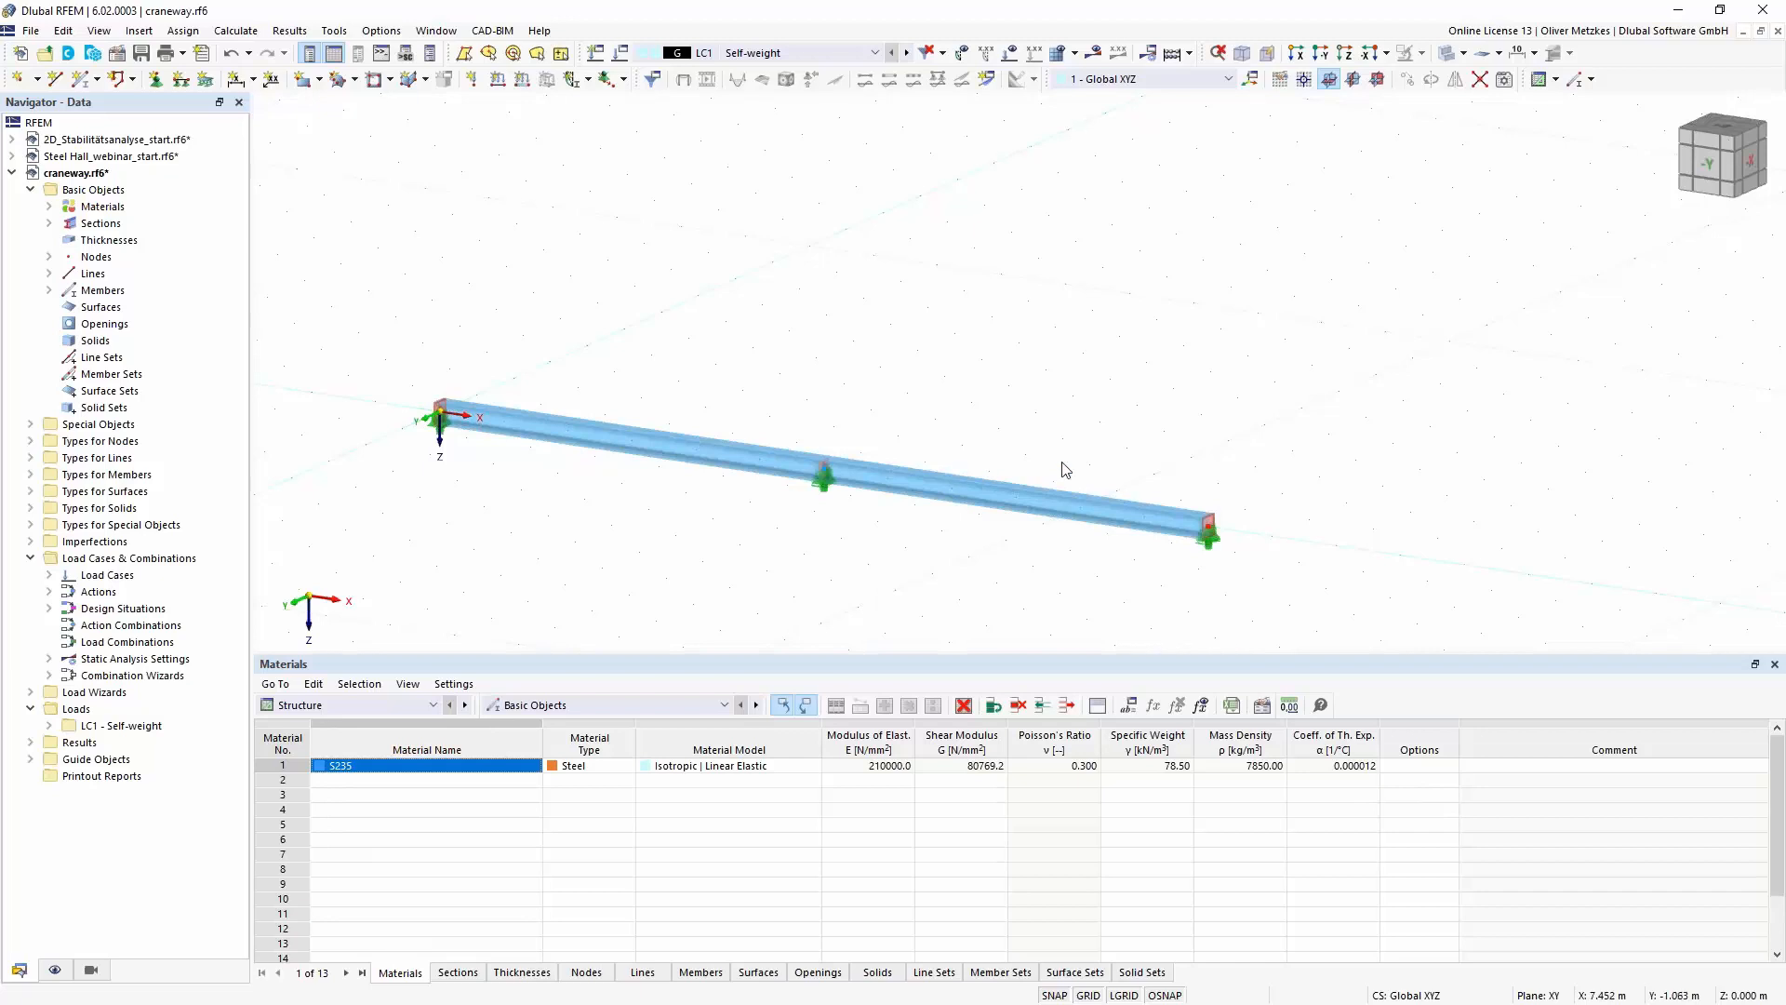
pyautogui.scroll(5, 1247, 526)
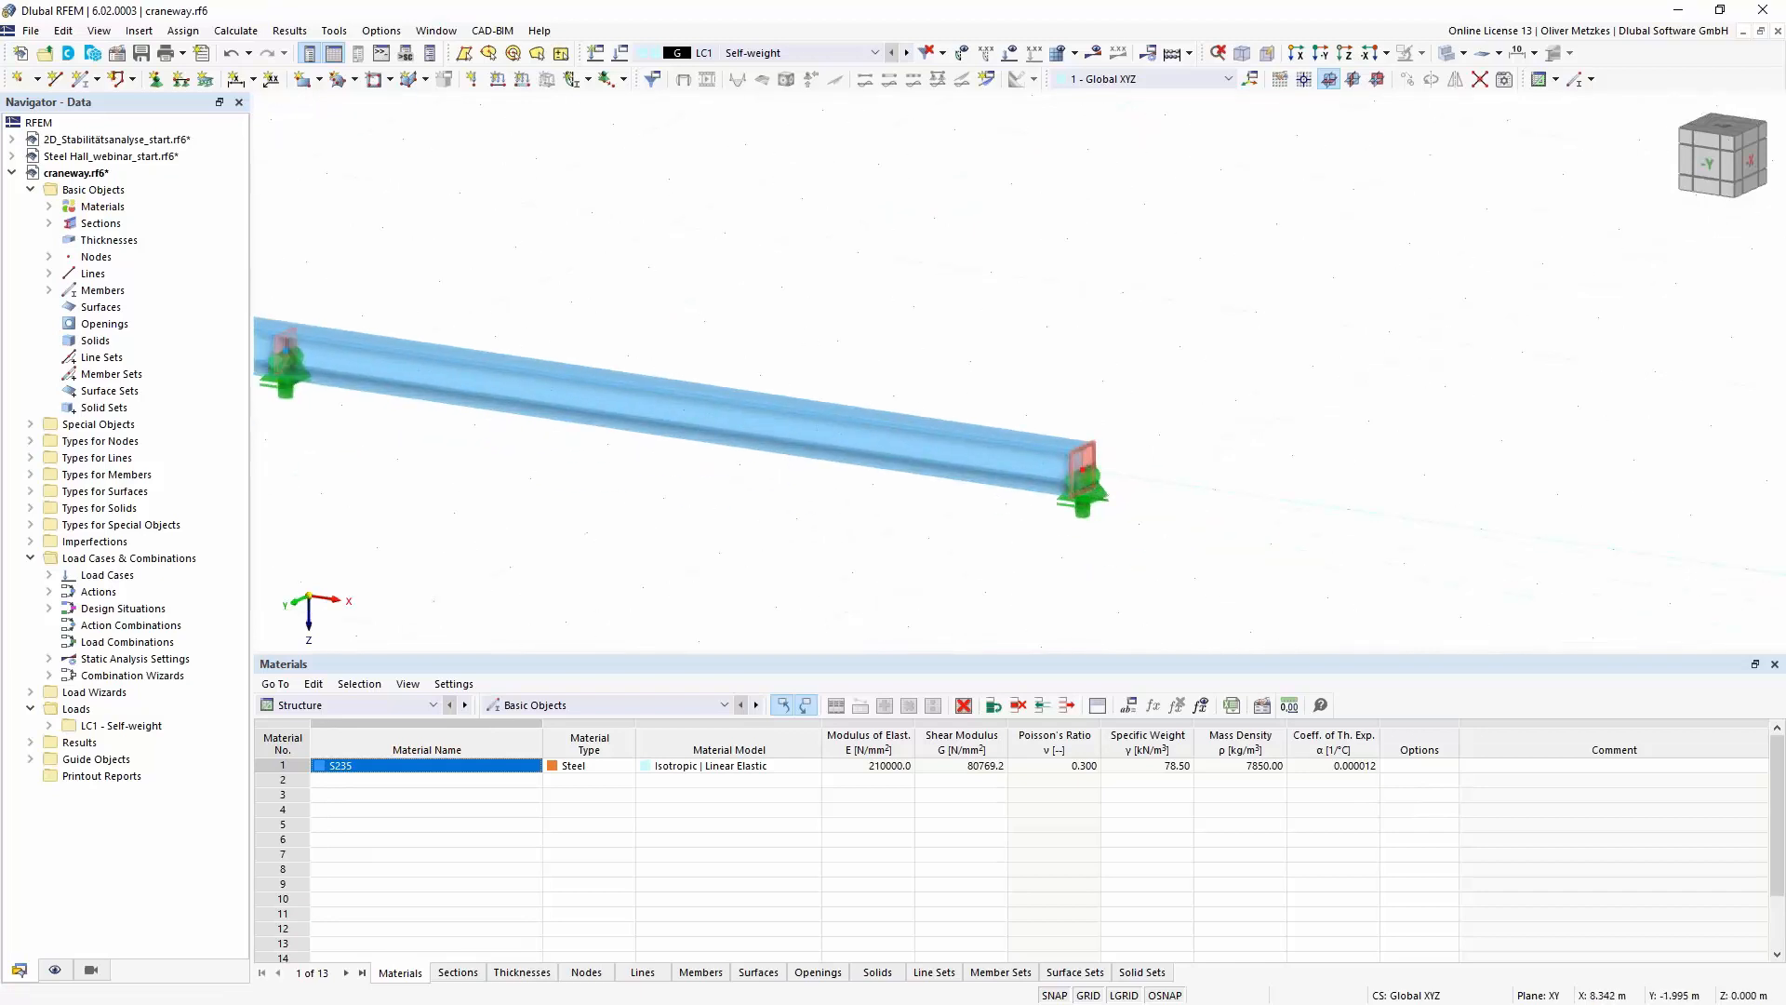
pyautogui.moveTo(891, 329); pyautogui.dragTo(1402, 295, button='middle')
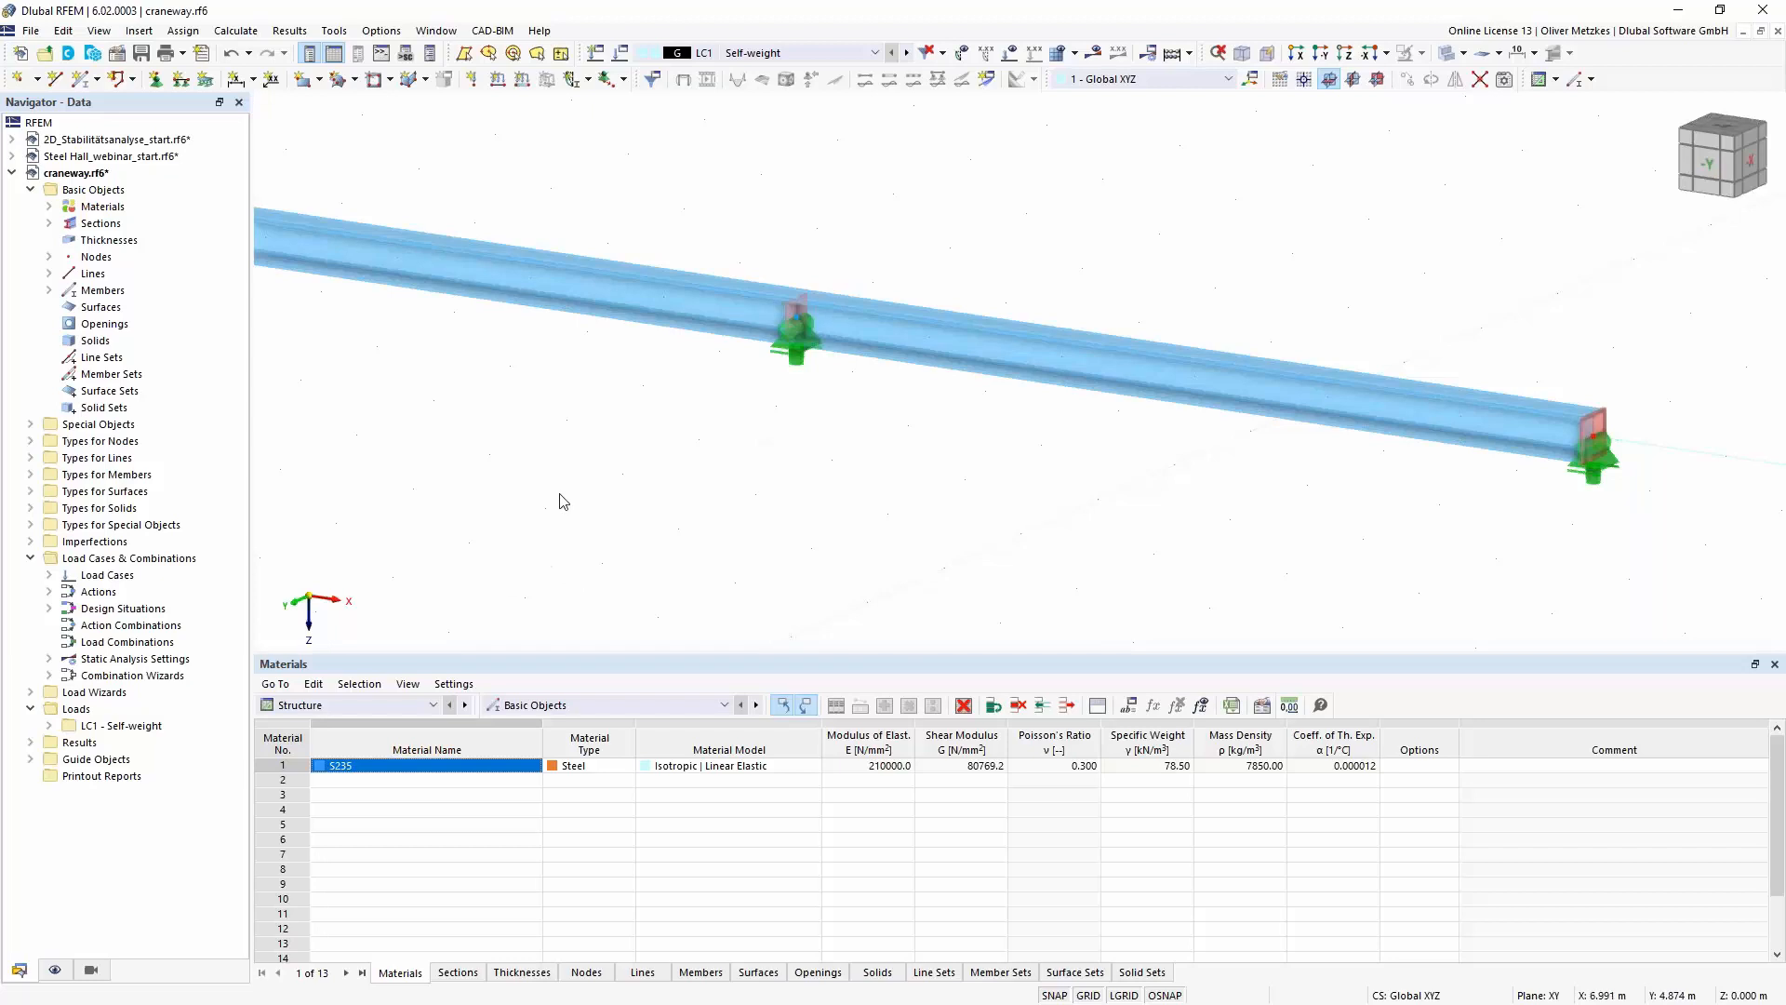
pyautogui.scroll(-3, 726, 474)
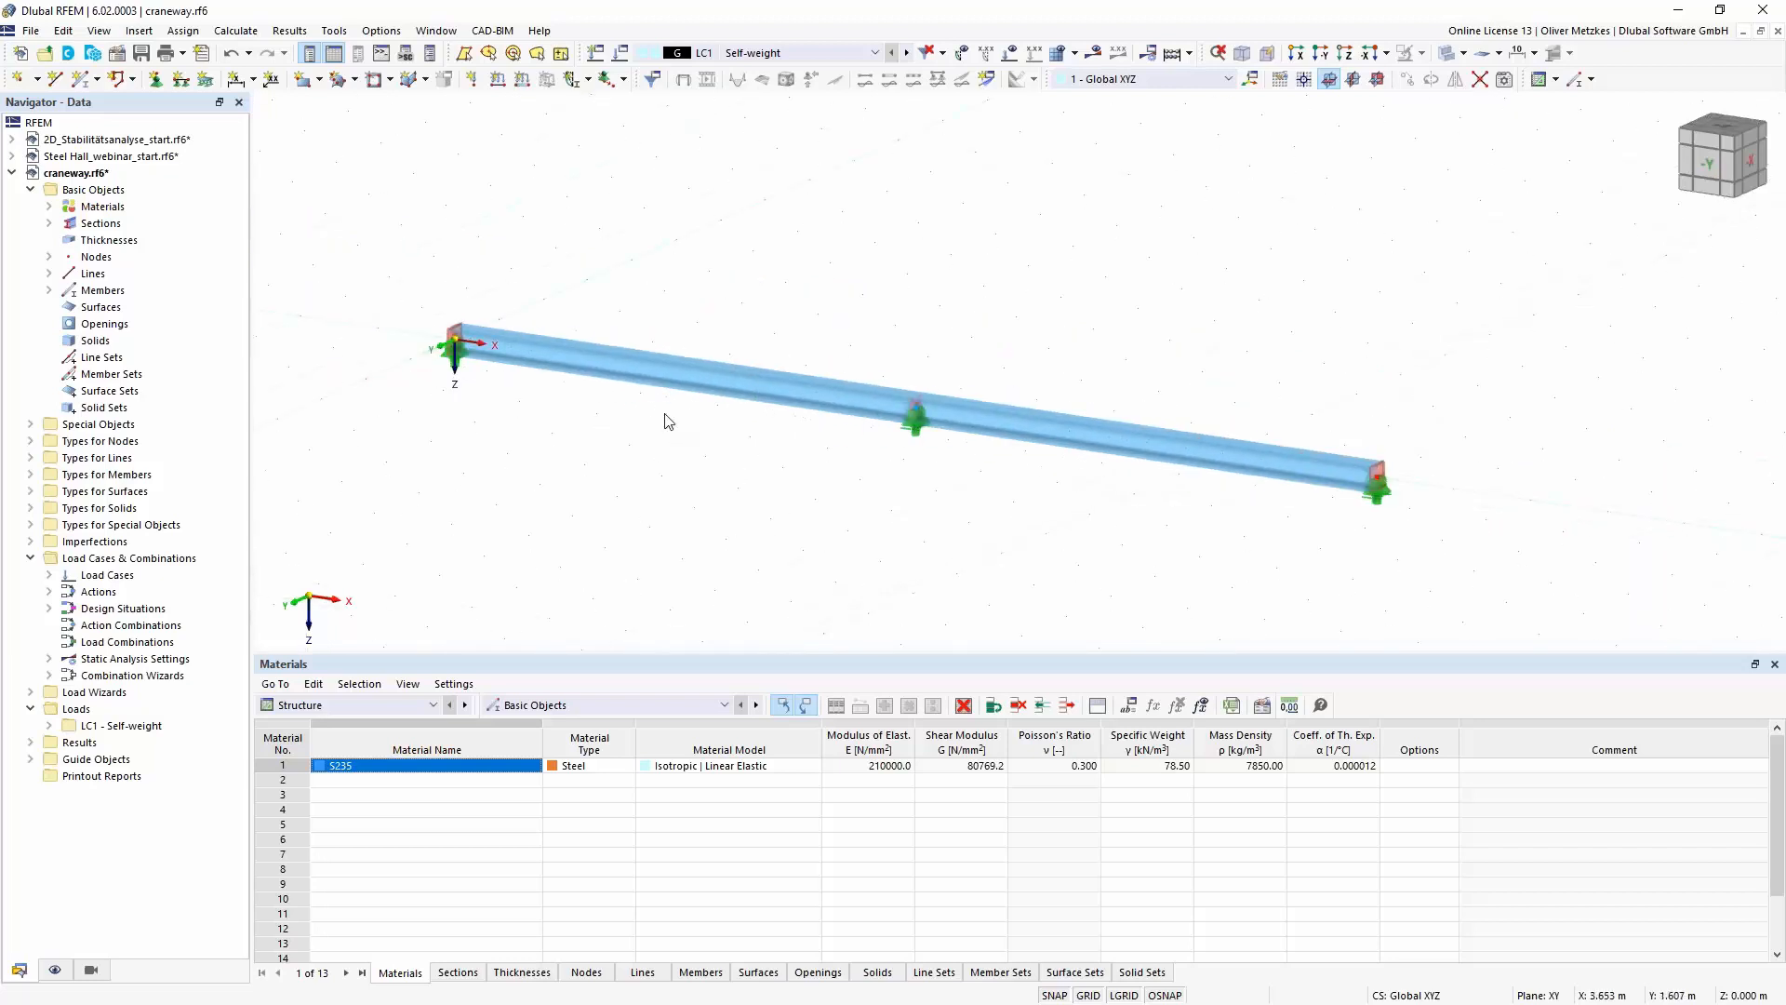
# - Create a second load case with the action category Imposed loads from cranes - Class 1-7
pyautogui.click(620, 54)
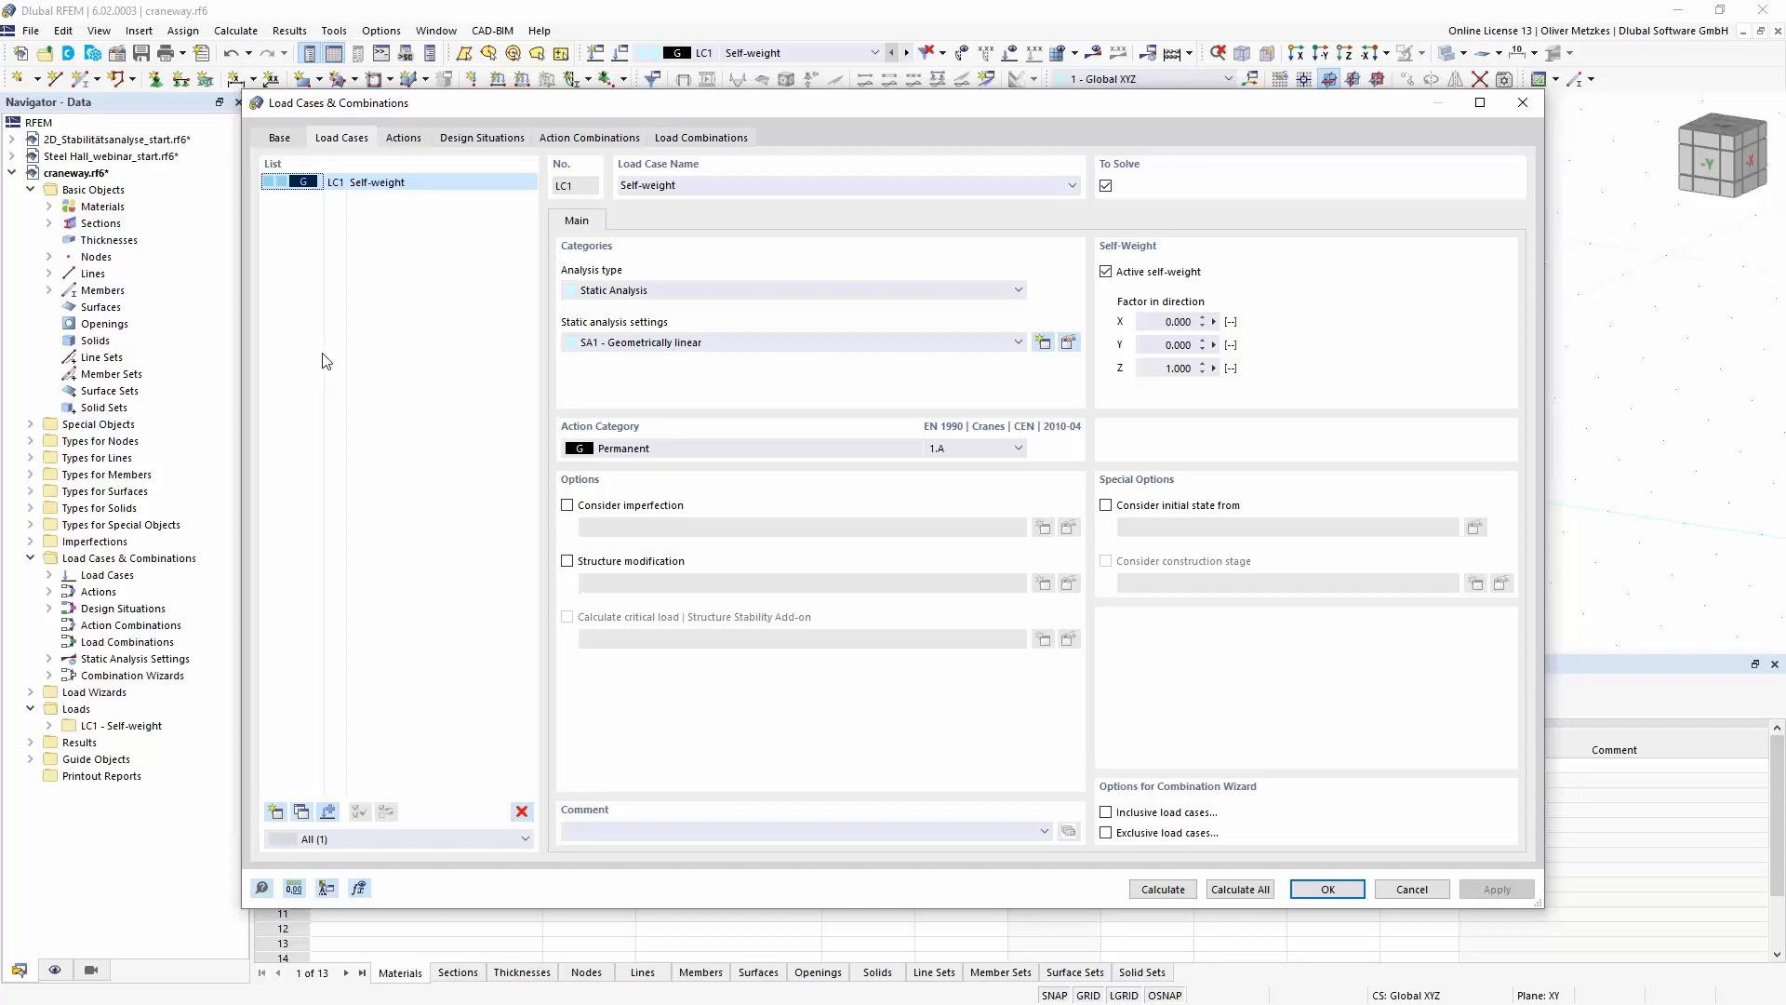
pyautogui.click(276, 814)
pyautogui.click(663, 443)
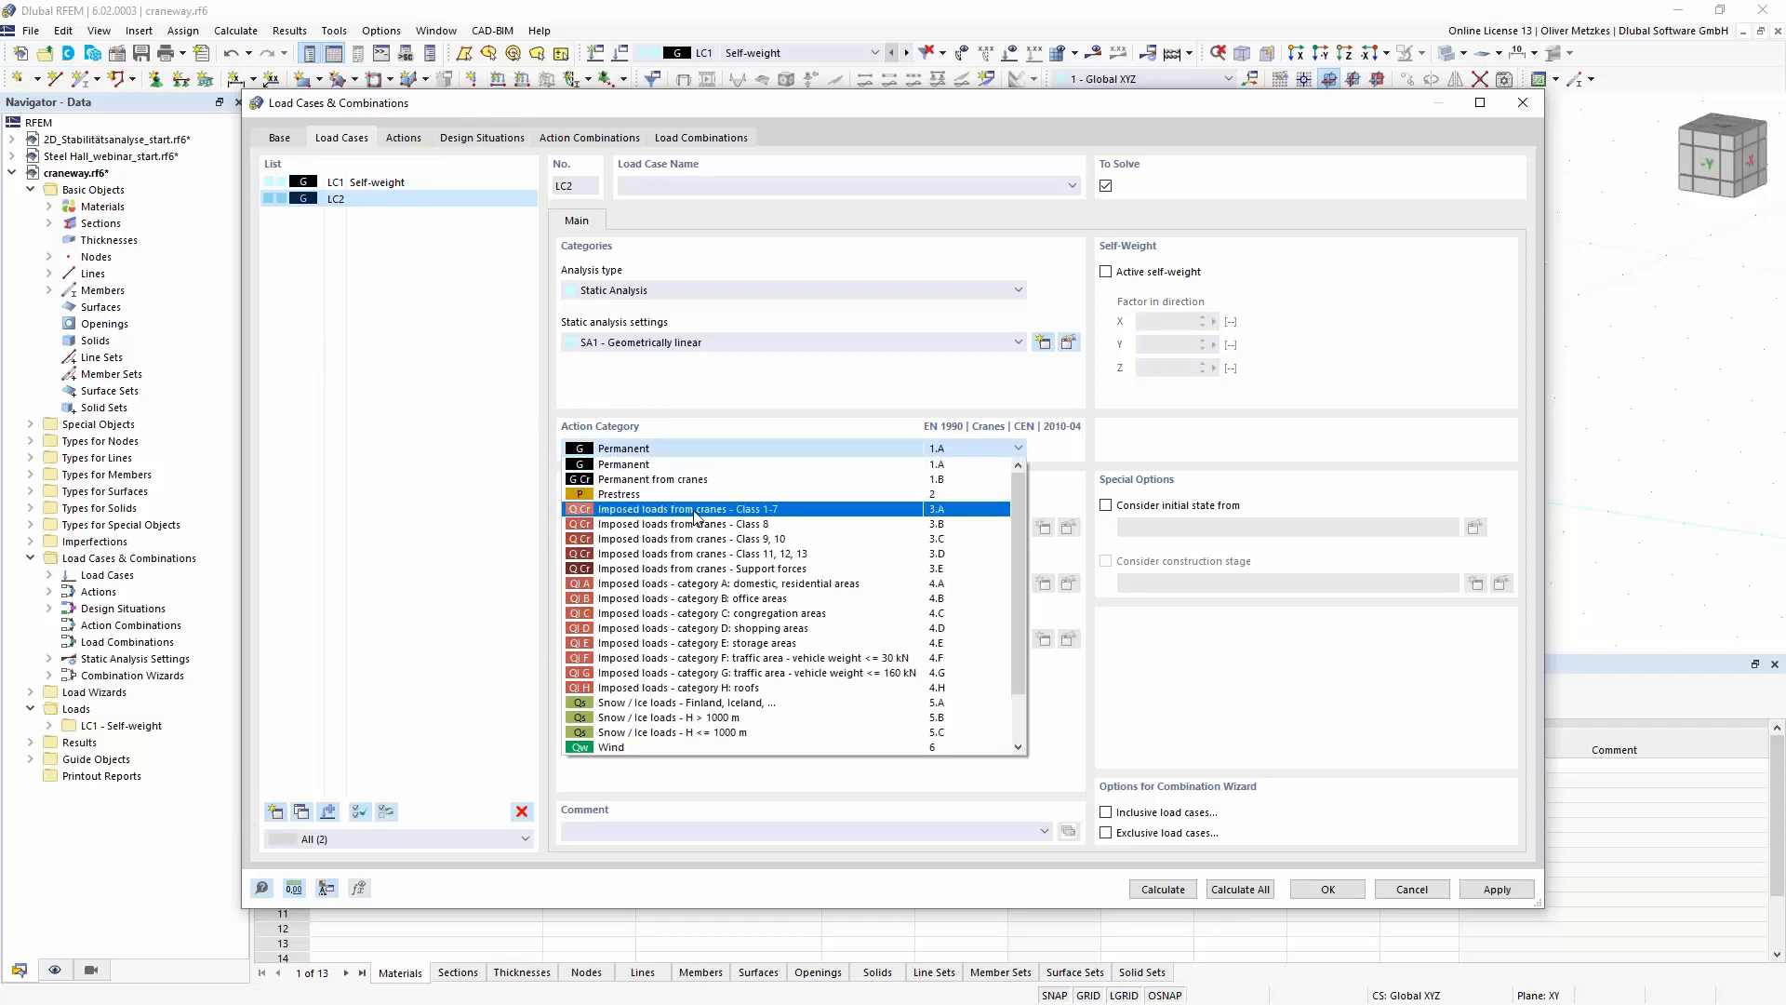
pyautogui.click(695, 511)
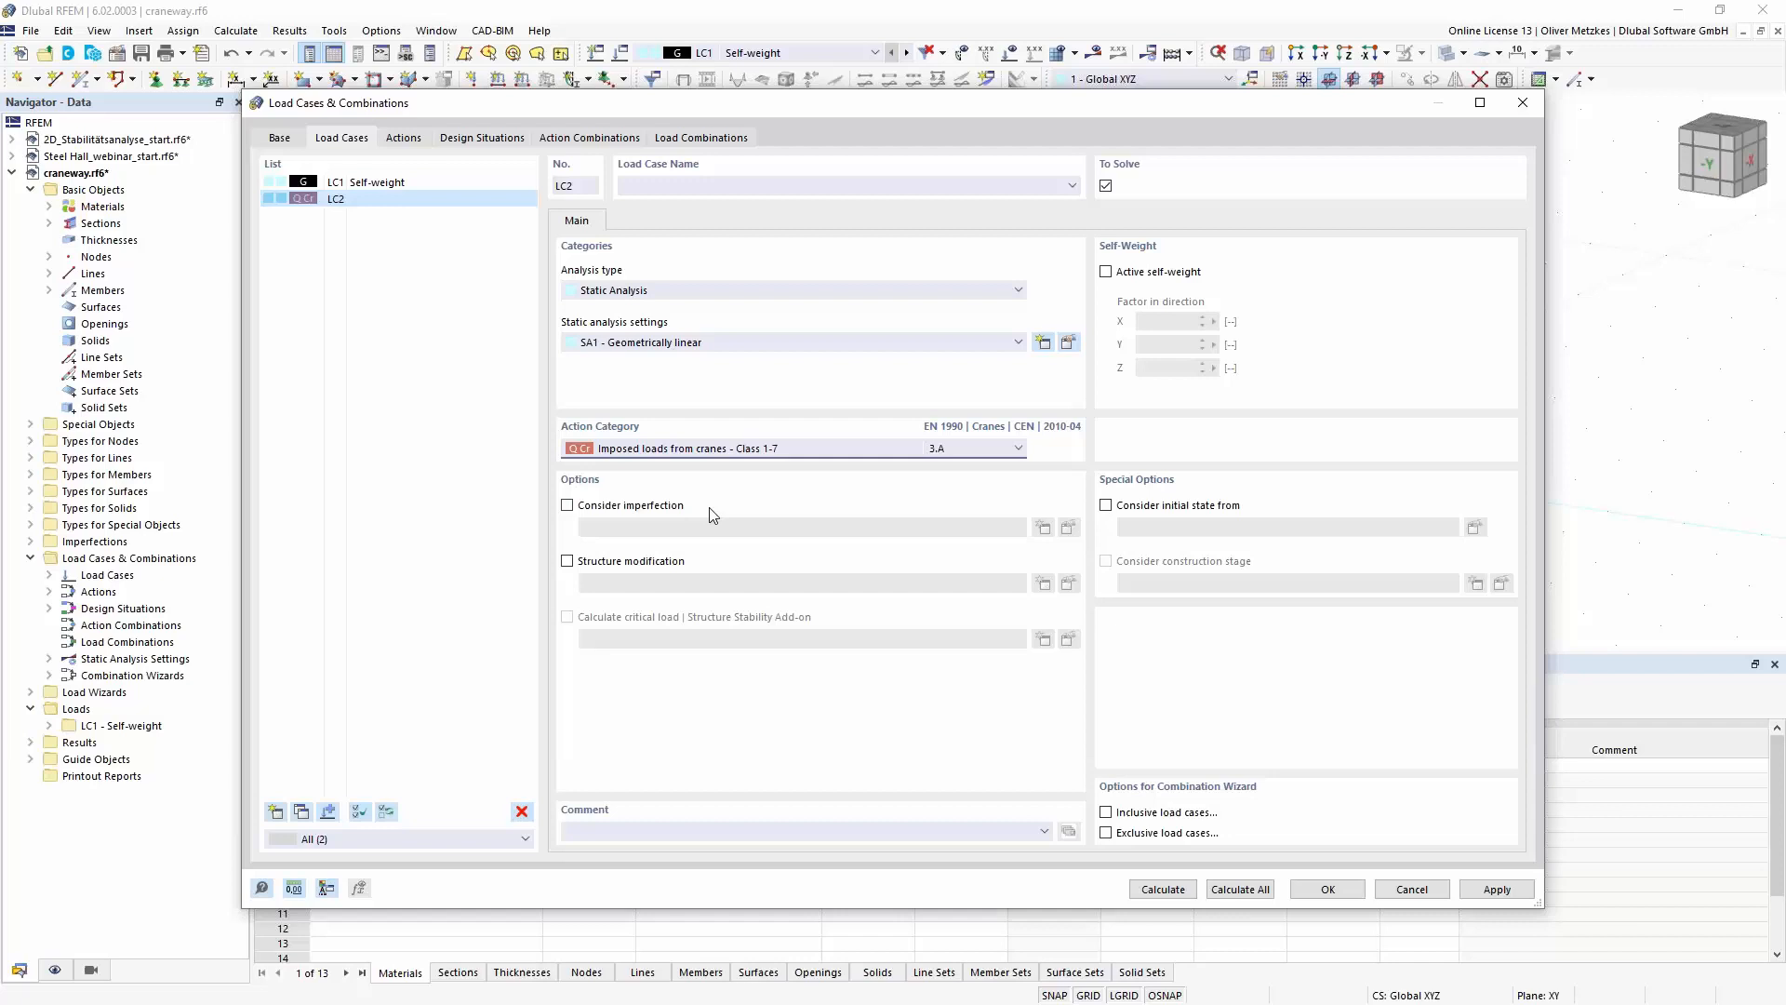
pyautogui.click(1330, 883)
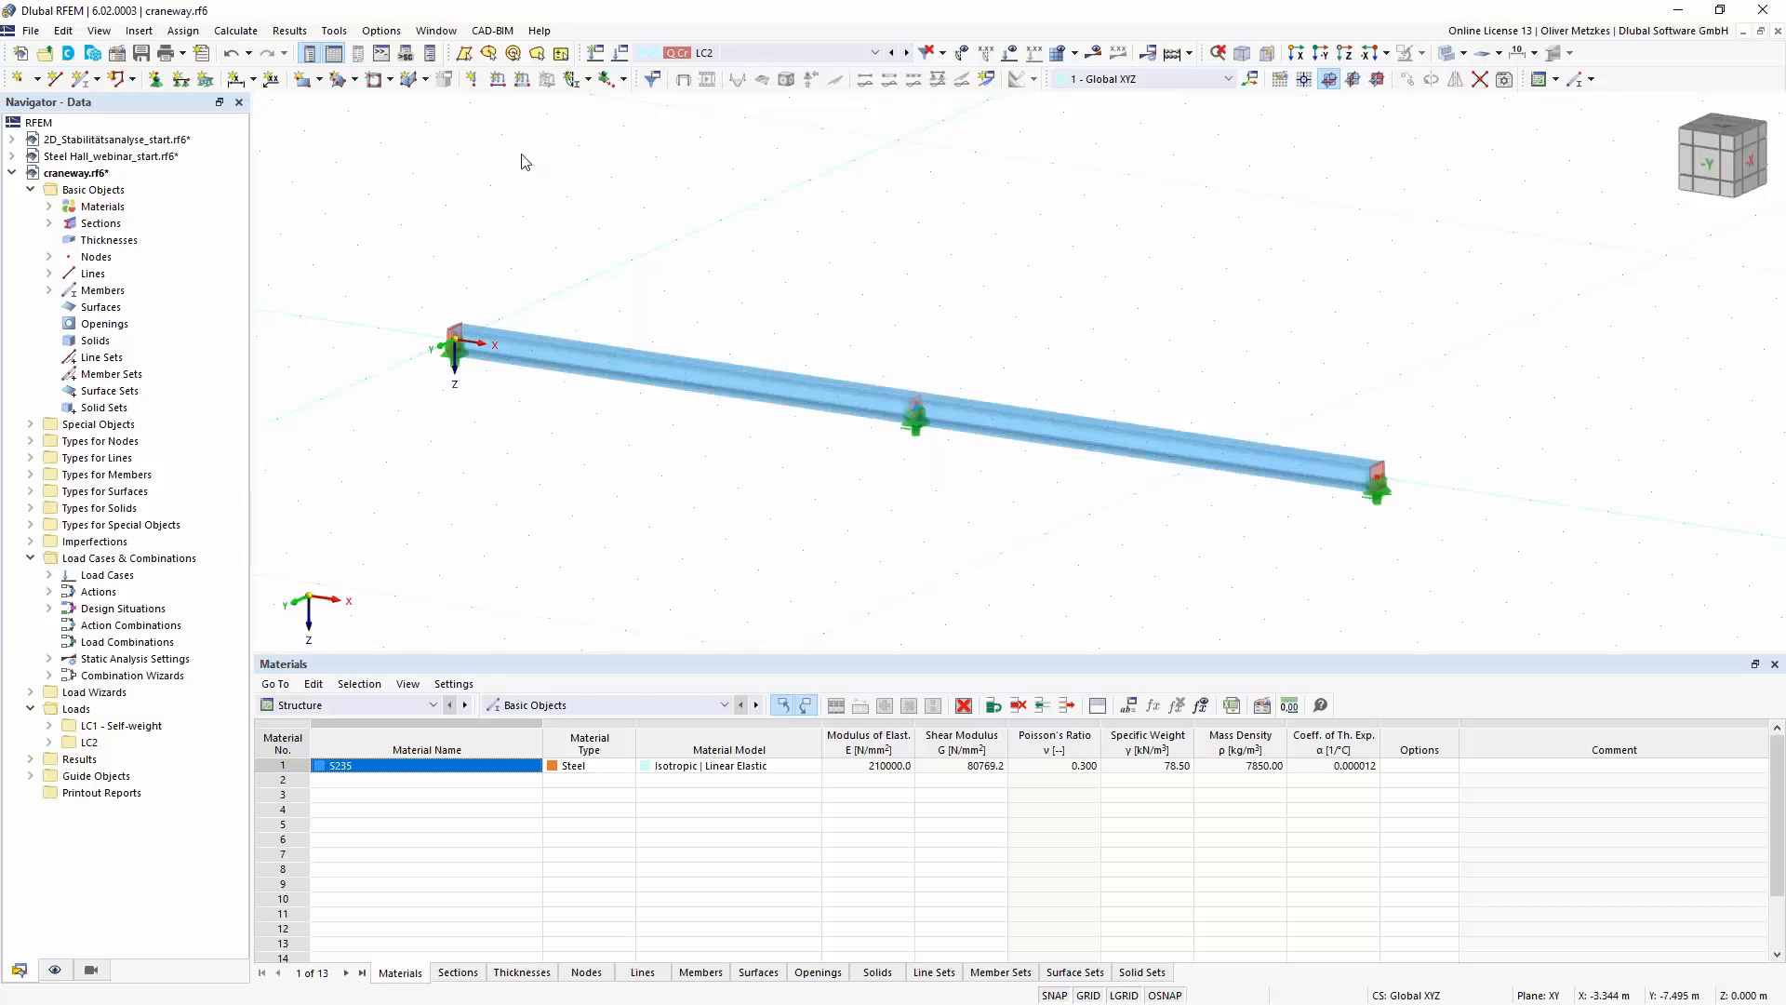
# - Define a new member load in LC2 as Concentrated - 2 × with two 80 kN forces spaced 3.5 m apart, starting at A = 0 m
pyautogui.click(522, 82)
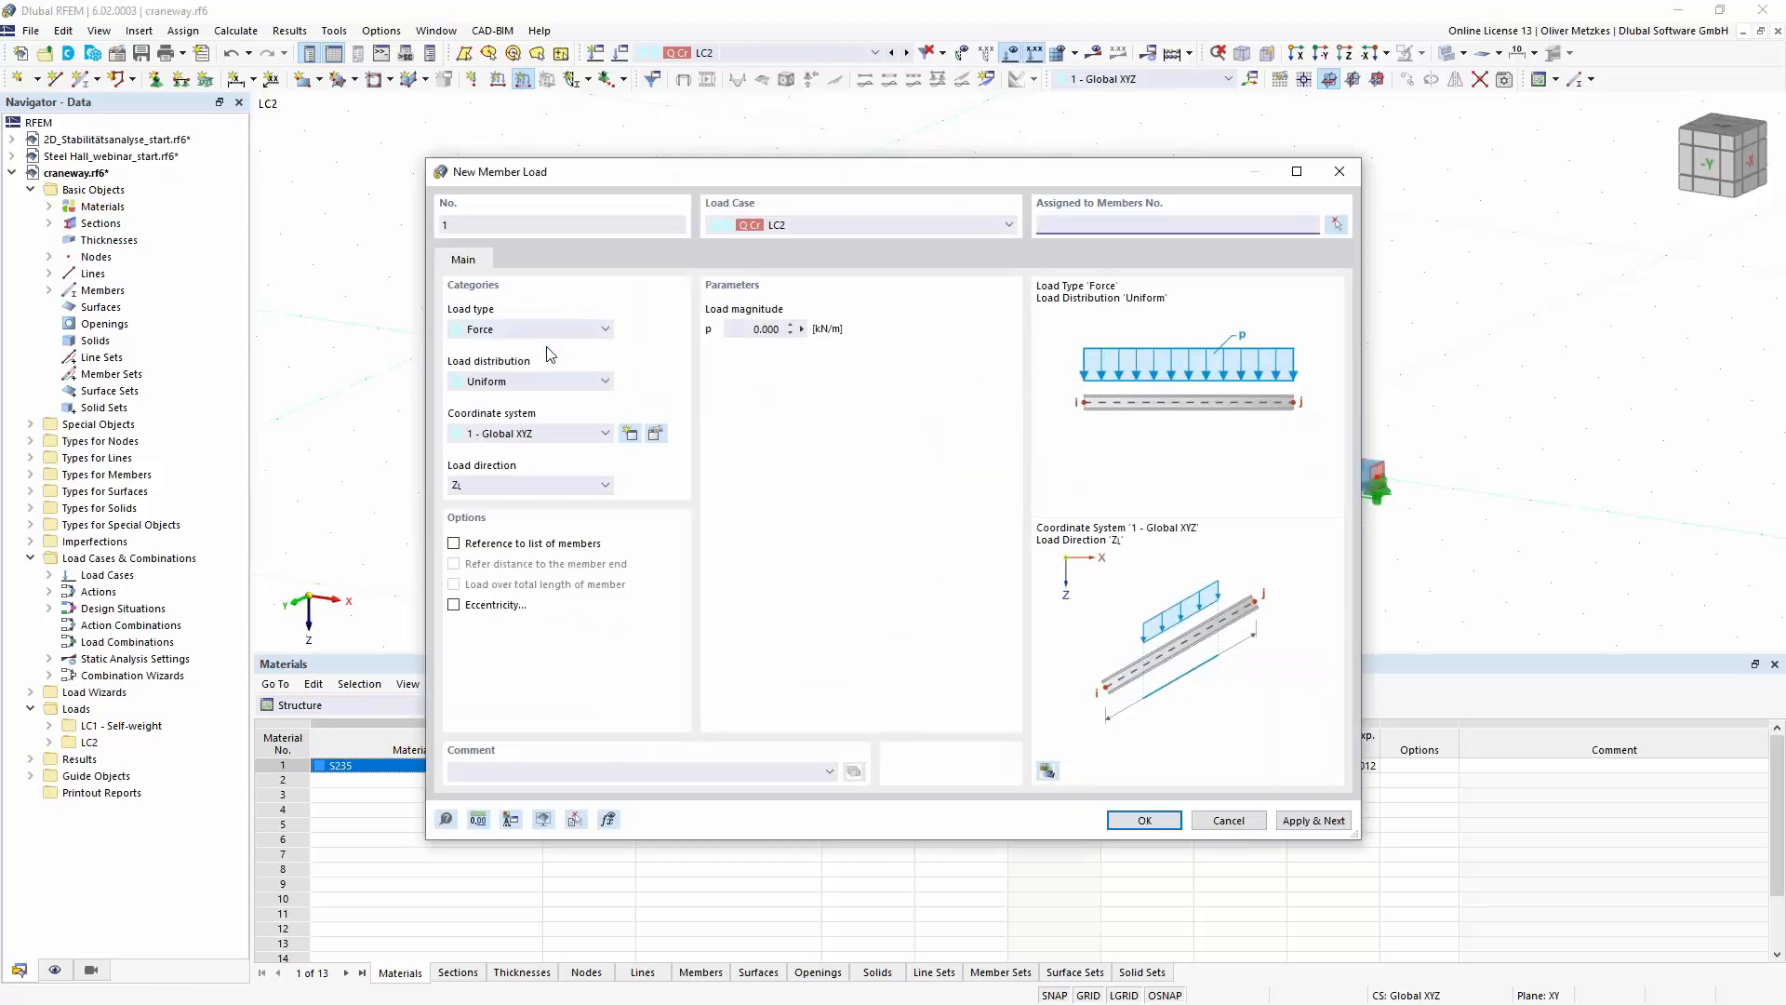
pyautogui.click(510, 383)
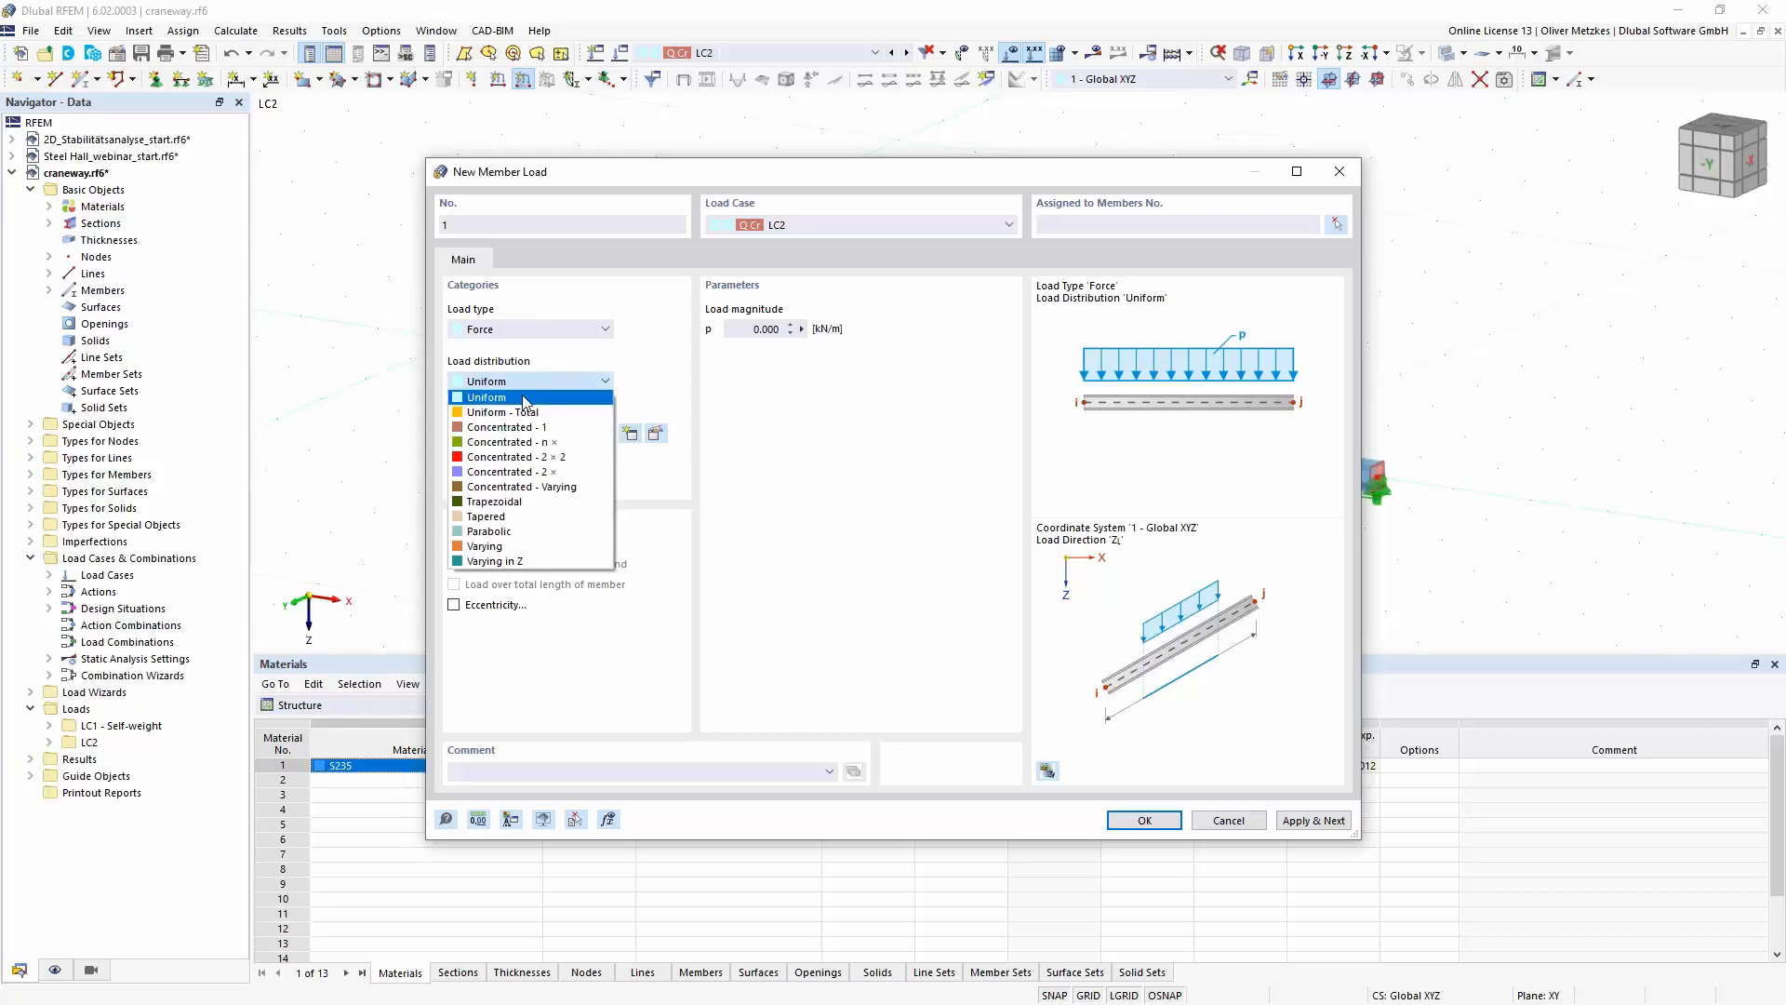
pyautogui.click(551, 471)
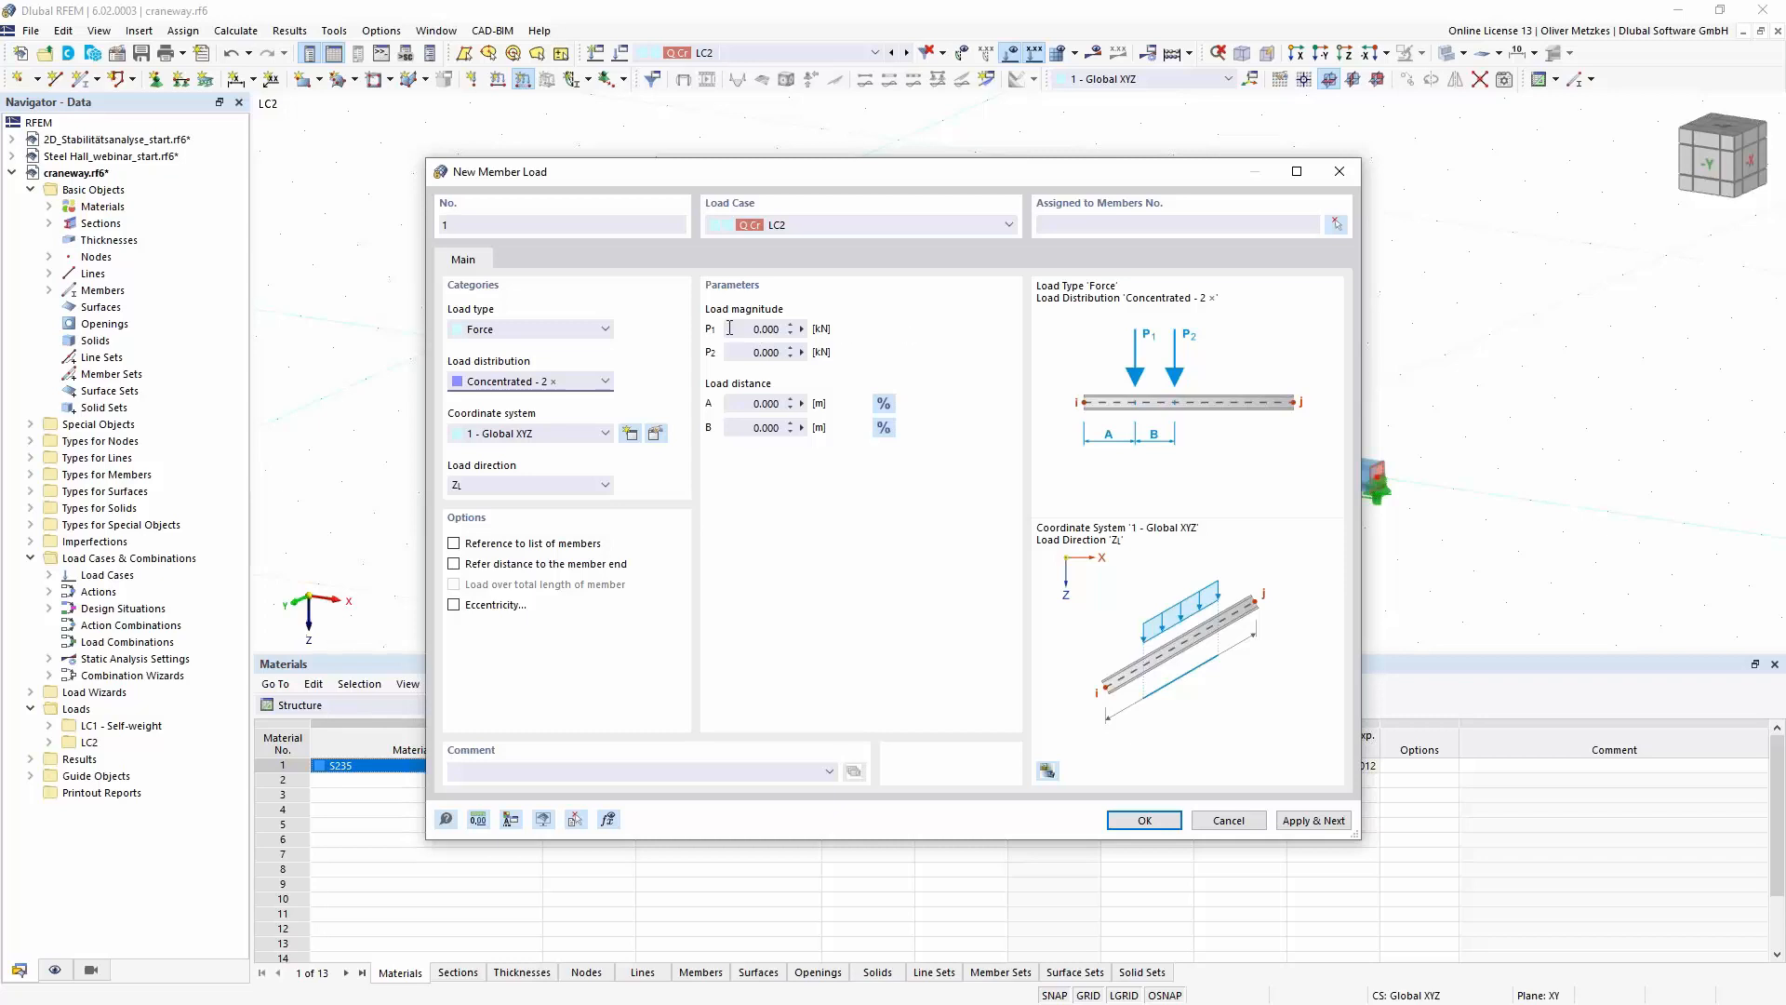
pyautogui.click(842, 331)
pyautogui.write('80')
pyautogui.press('Tab')
pyautogui.write('80')
pyautogui.click(772, 427)
pyautogui.moveTo(799, 427); pyautogui.dragTo(833, 422)
pyautogui.write('3,5')
pyautogui.click(764, 401)
# - Enable eccentricity for the member load and set the start offset ez to -180 mm from the center of gravity, keeping ey at 0
pyautogui.click(503, 605)
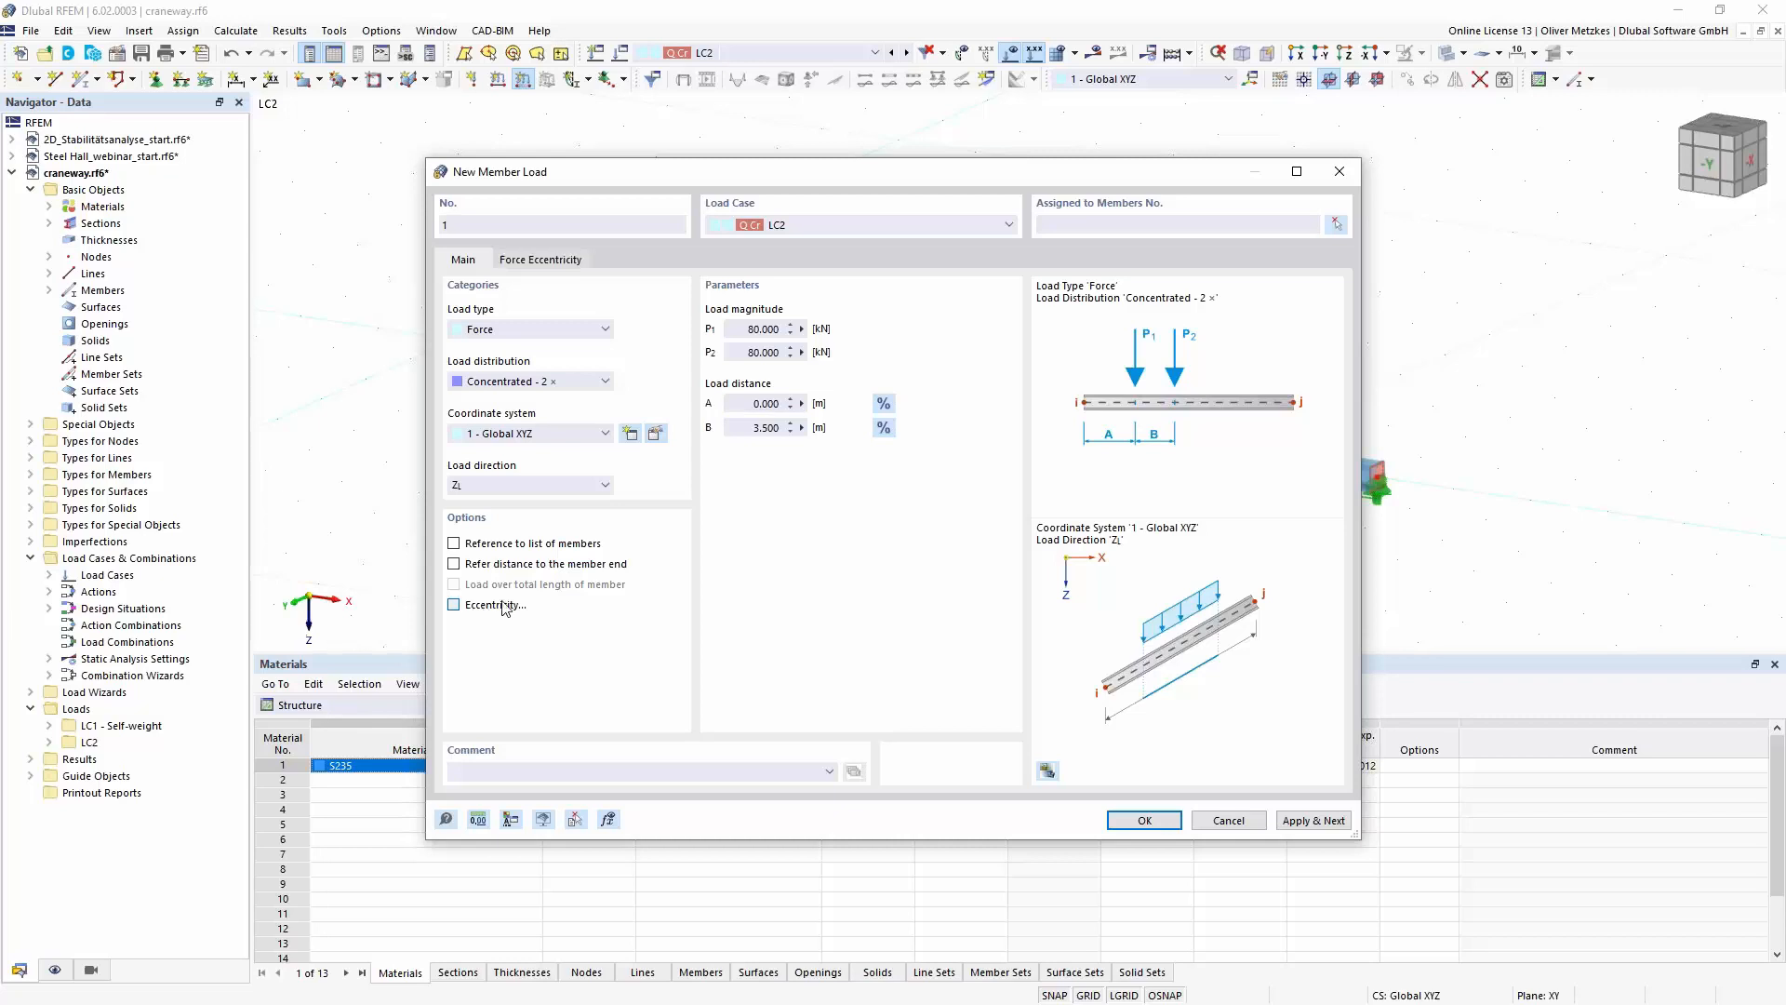
pyautogui.moveTo(677, 172); pyautogui.dragTo(1098, 232)
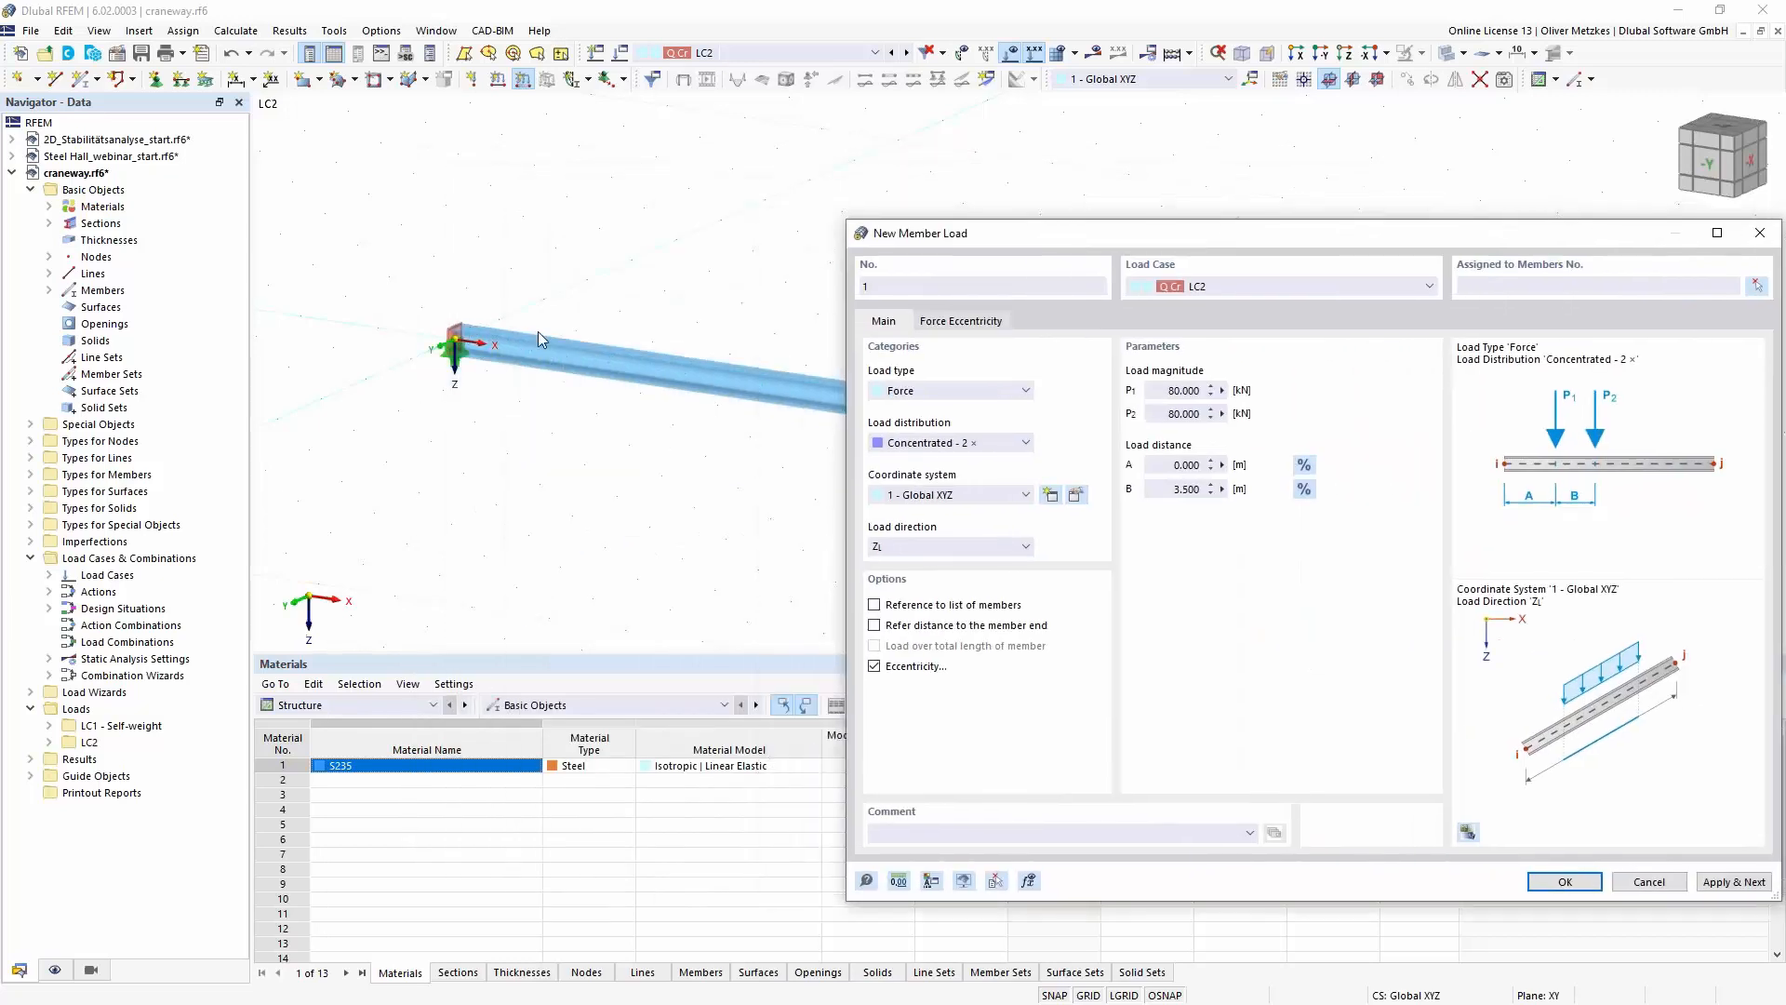
pyautogui.click(975, 325)
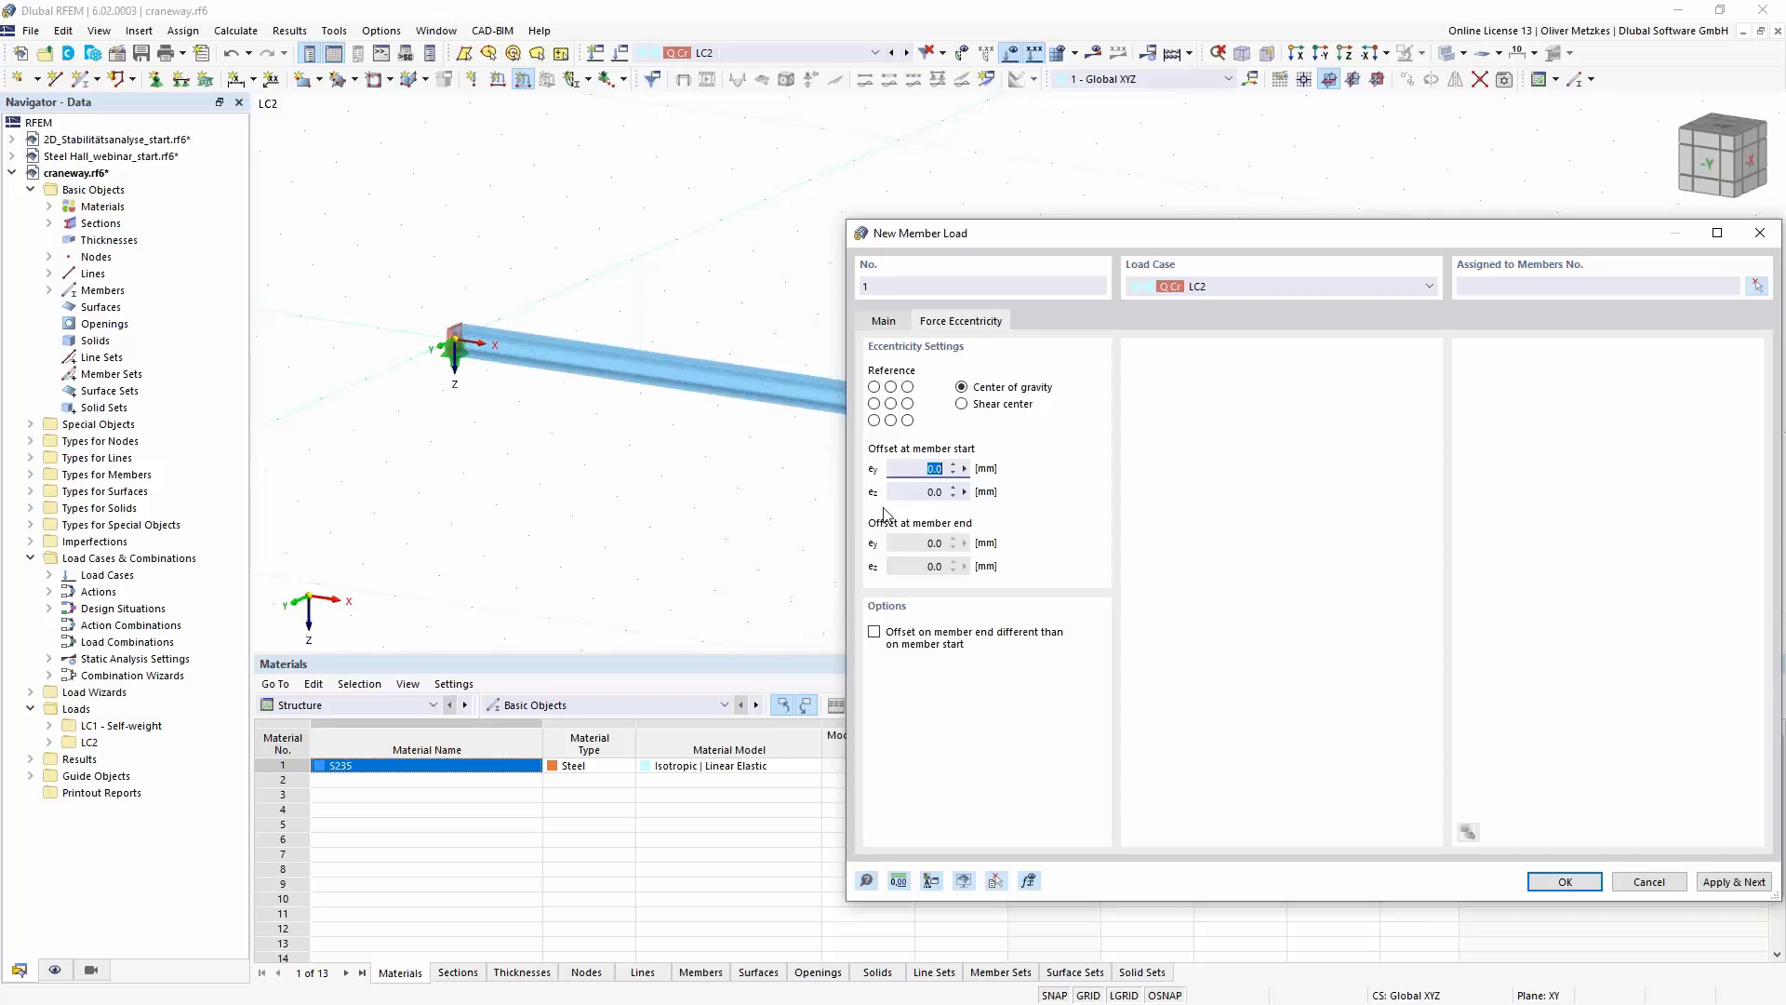
pyautogui.press('Tab')
pyautogui.write('-180')
pyautogui.click(965, 469)
pyautogui.click(928, 471)
pyautogui.moveTo(1033, 245); pyautogui.dragTo(945, 206)
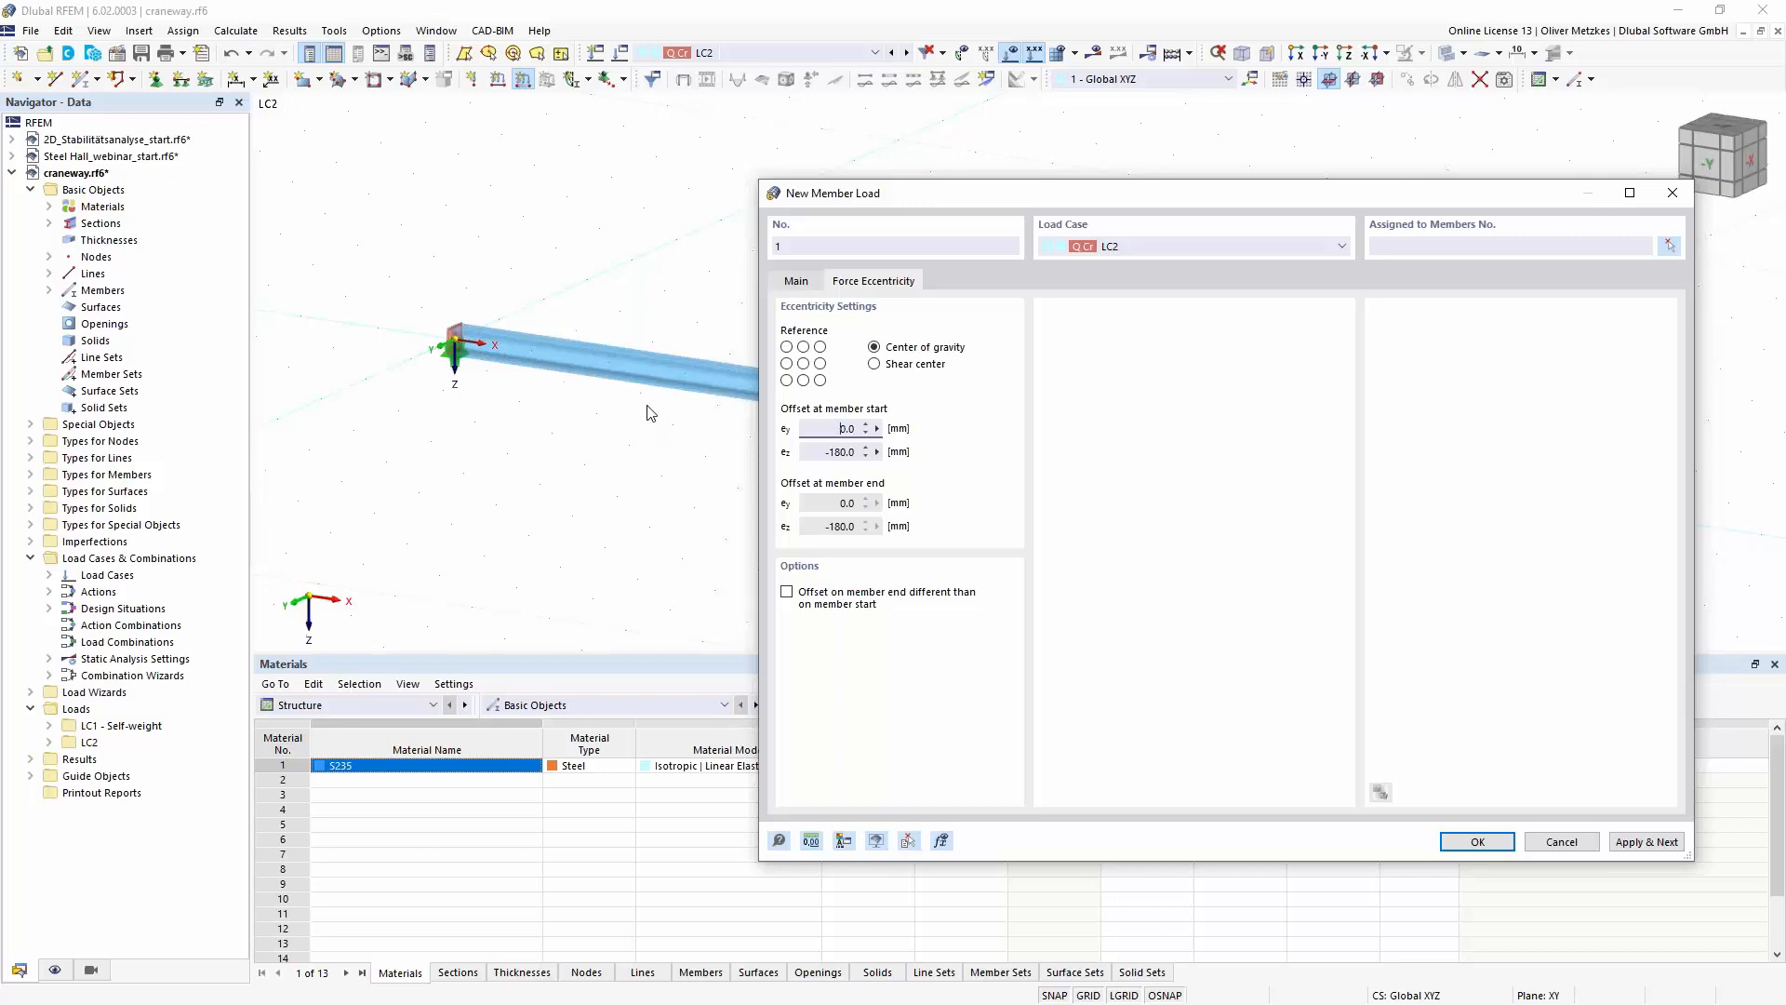
# - Assign the eccentric pair of 80 kN forces to the craneway beam and apply it, continuing with another member load
pyautogui.click(804, 280)
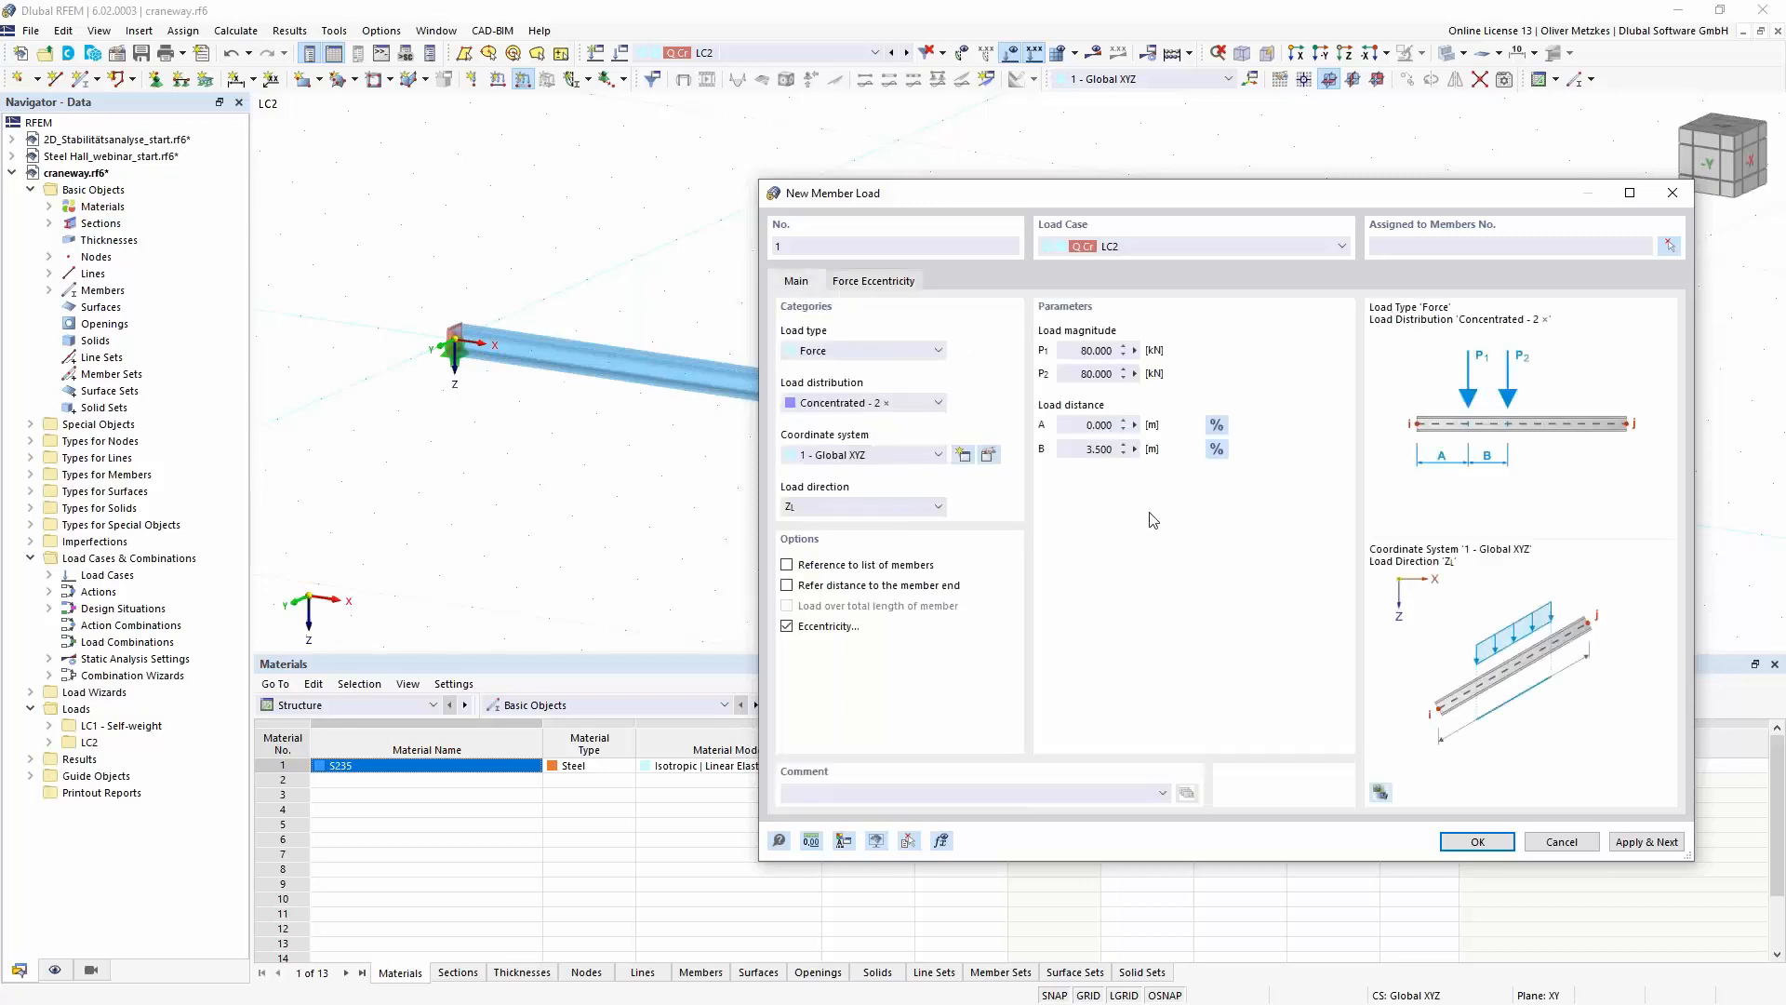
pyautogui.click(1647, 843)
pyautogui.click(1670, 245)
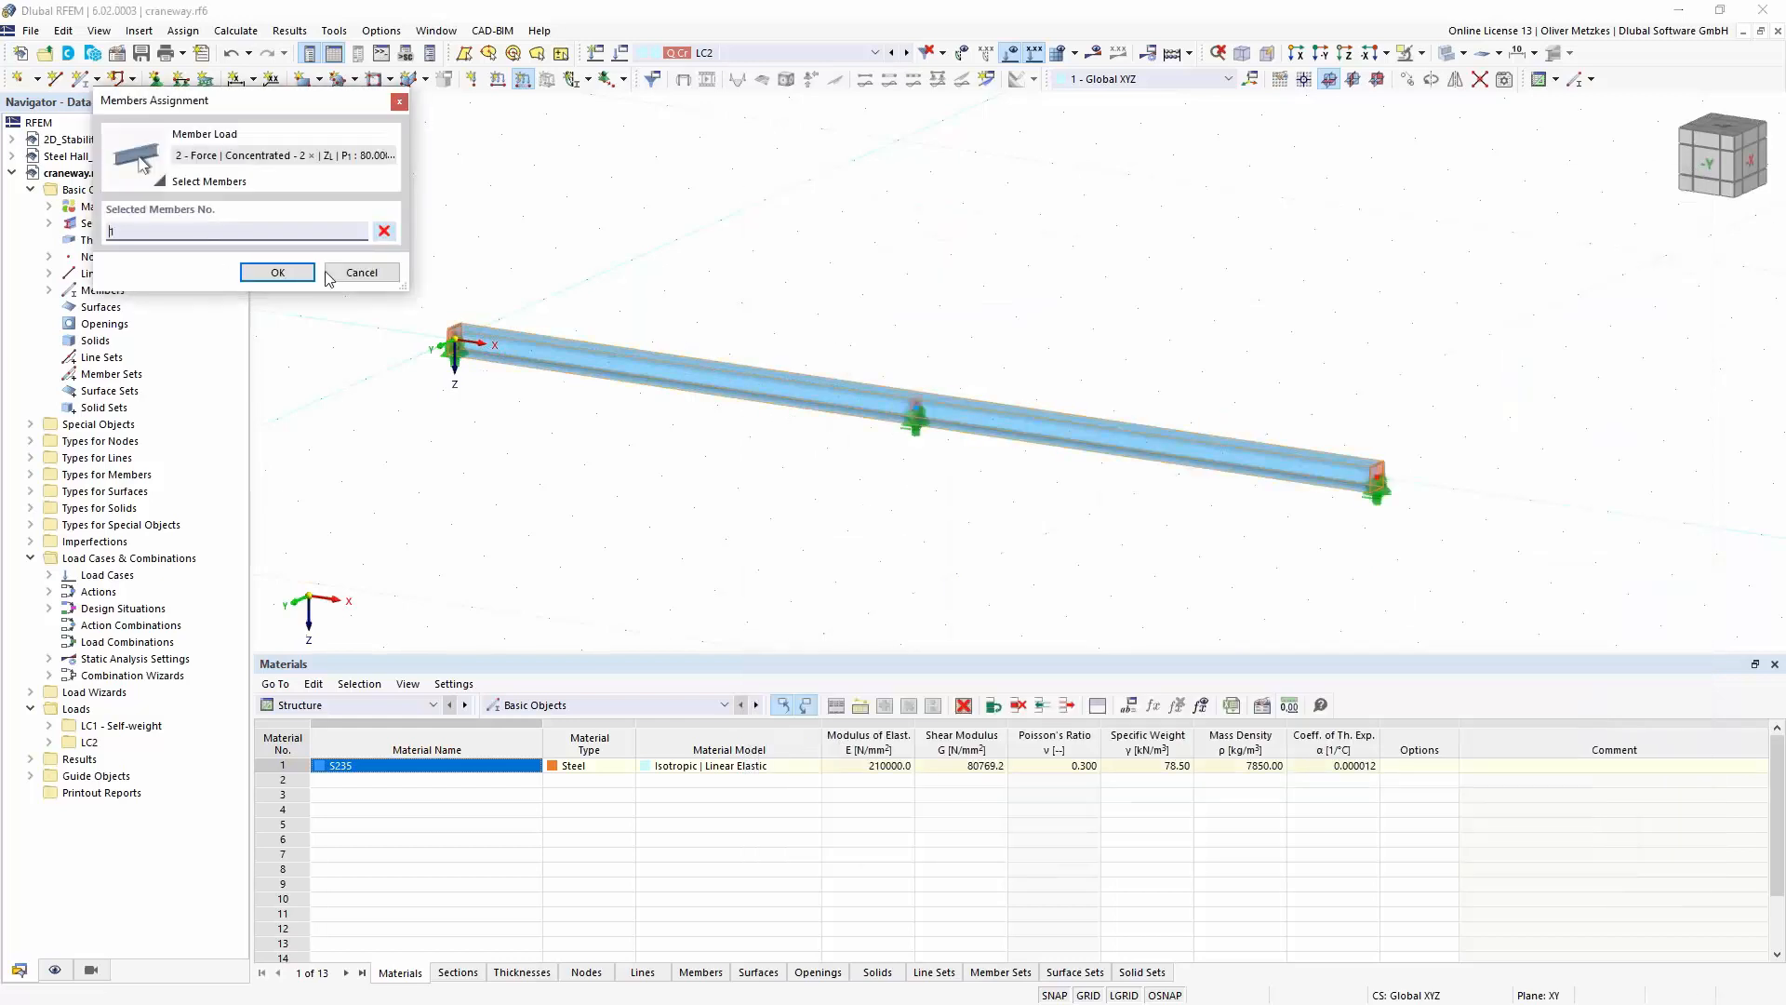
pyautogui.click(635, 365)
pyautogui.click(297, 277)
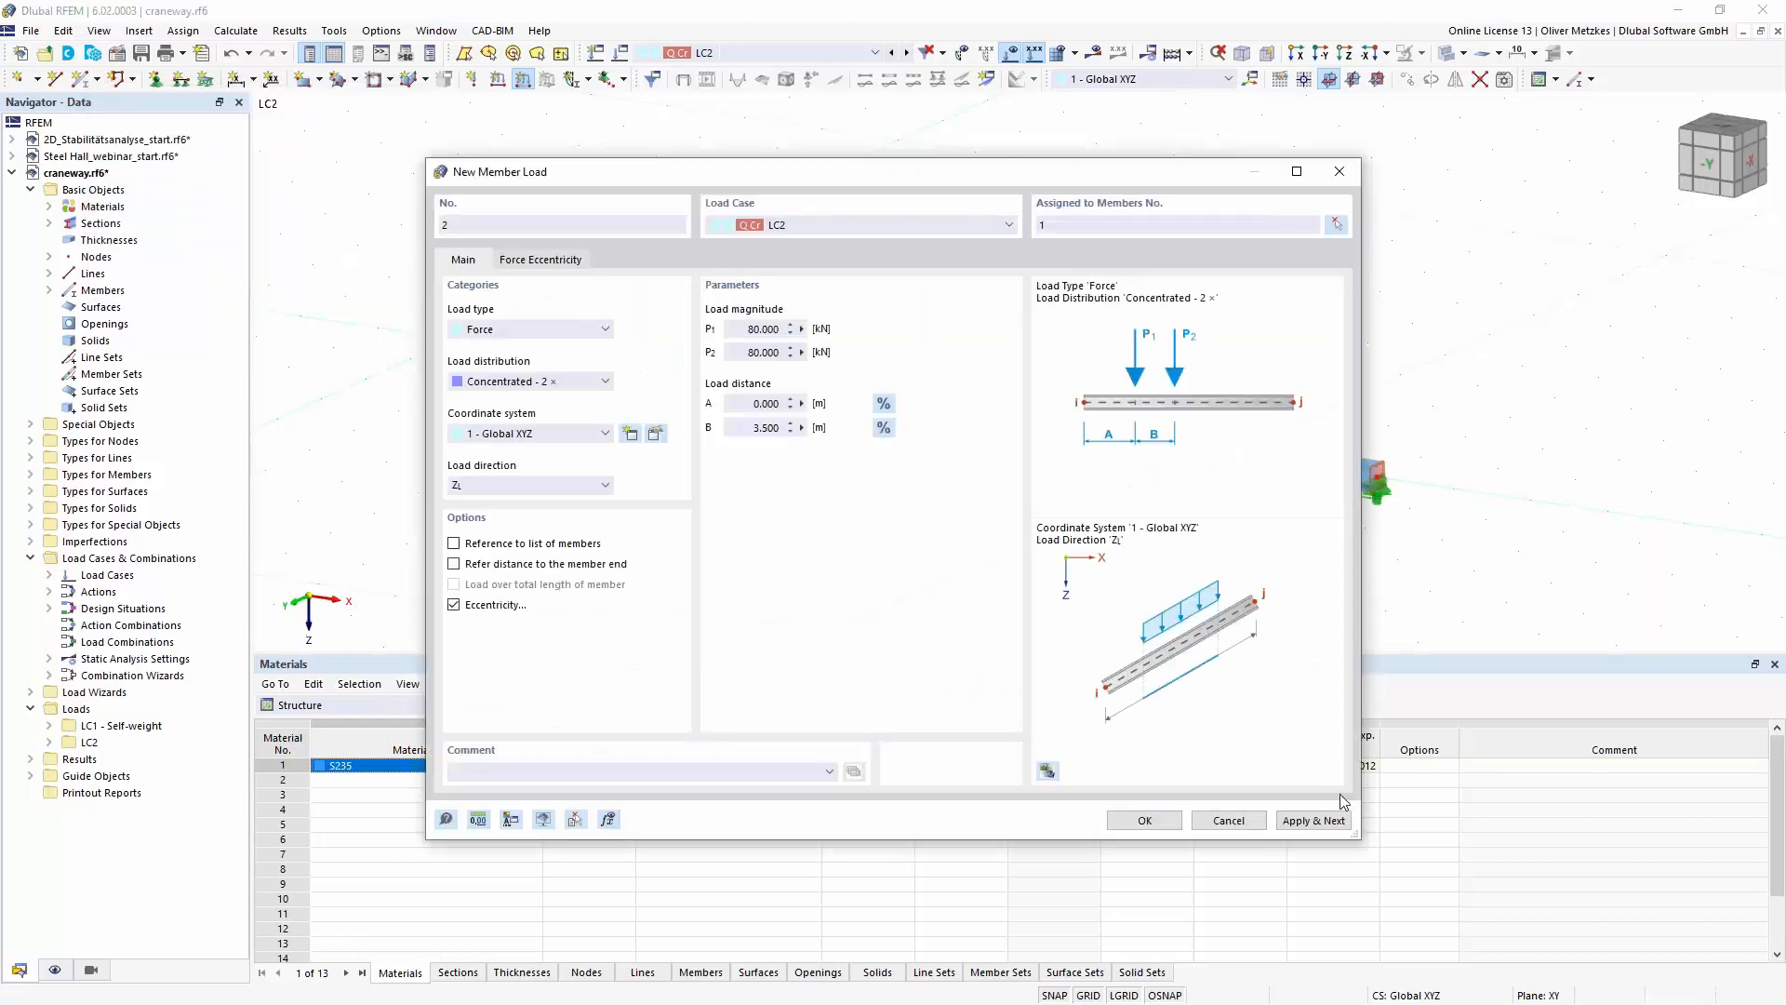
pyautogui.click(1316, 820)
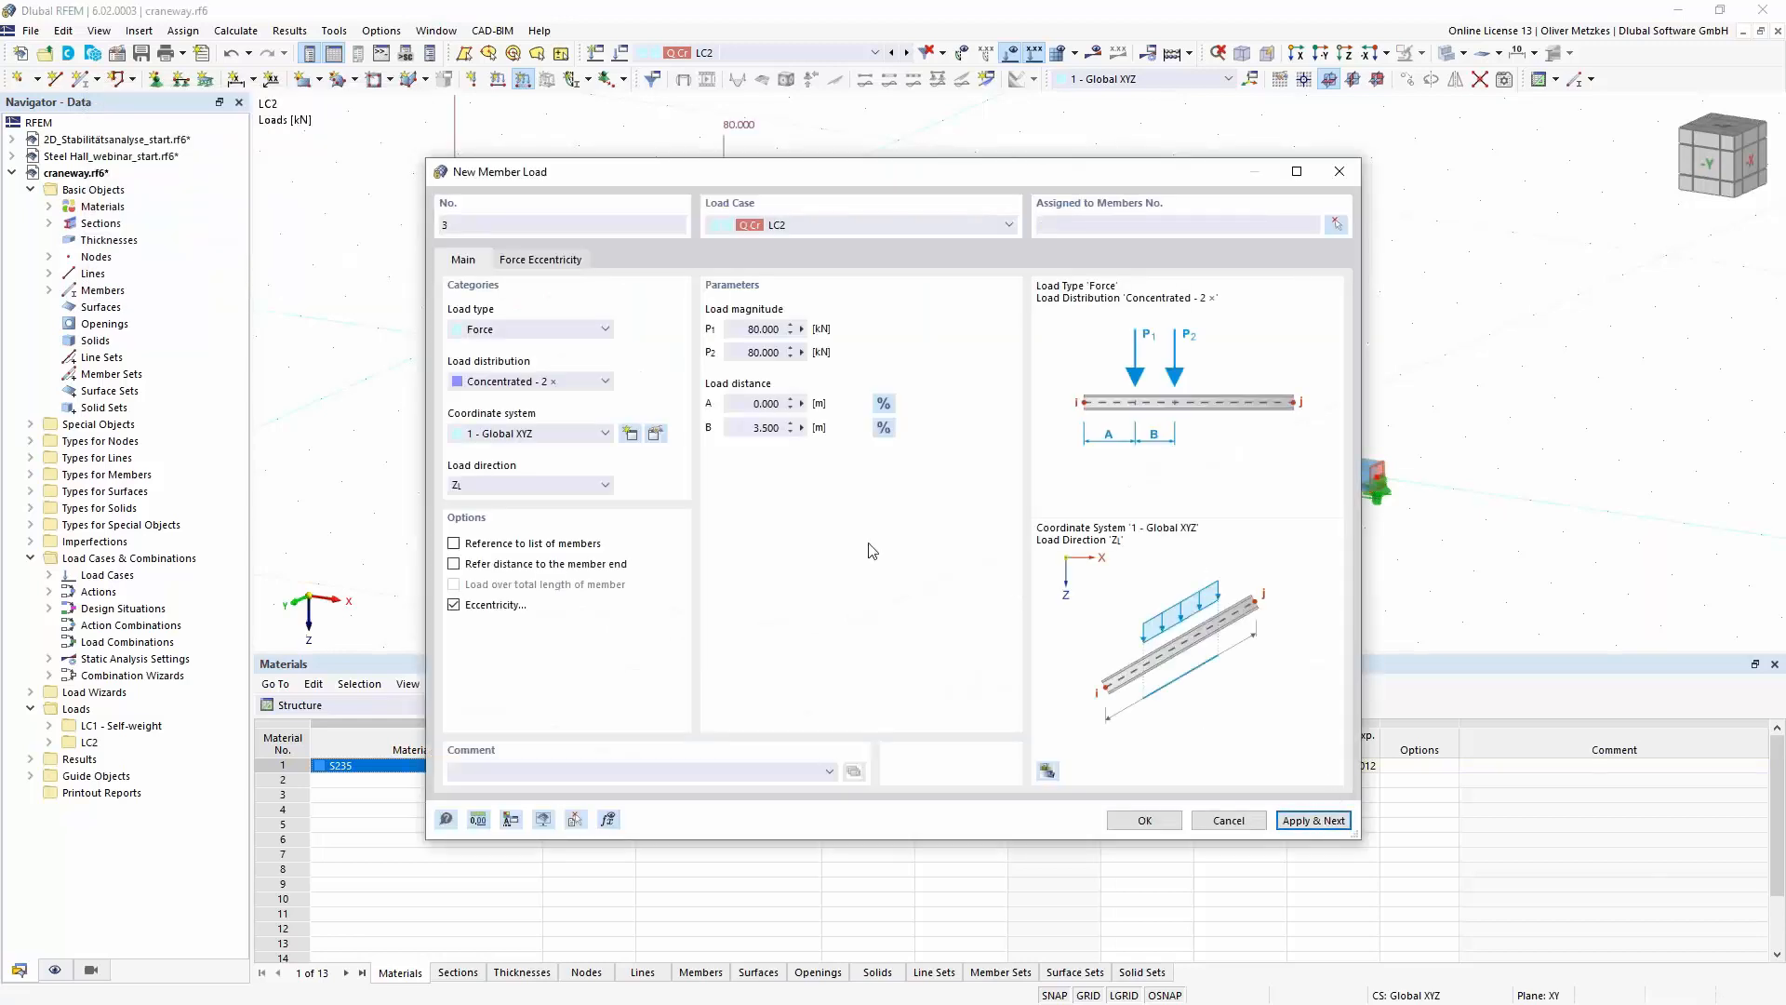
# - Define the next member load as Concentrated - 1 with 20 kN at distance 0 m, acting globally in Y on true length
pyautogui.click(545, 382)
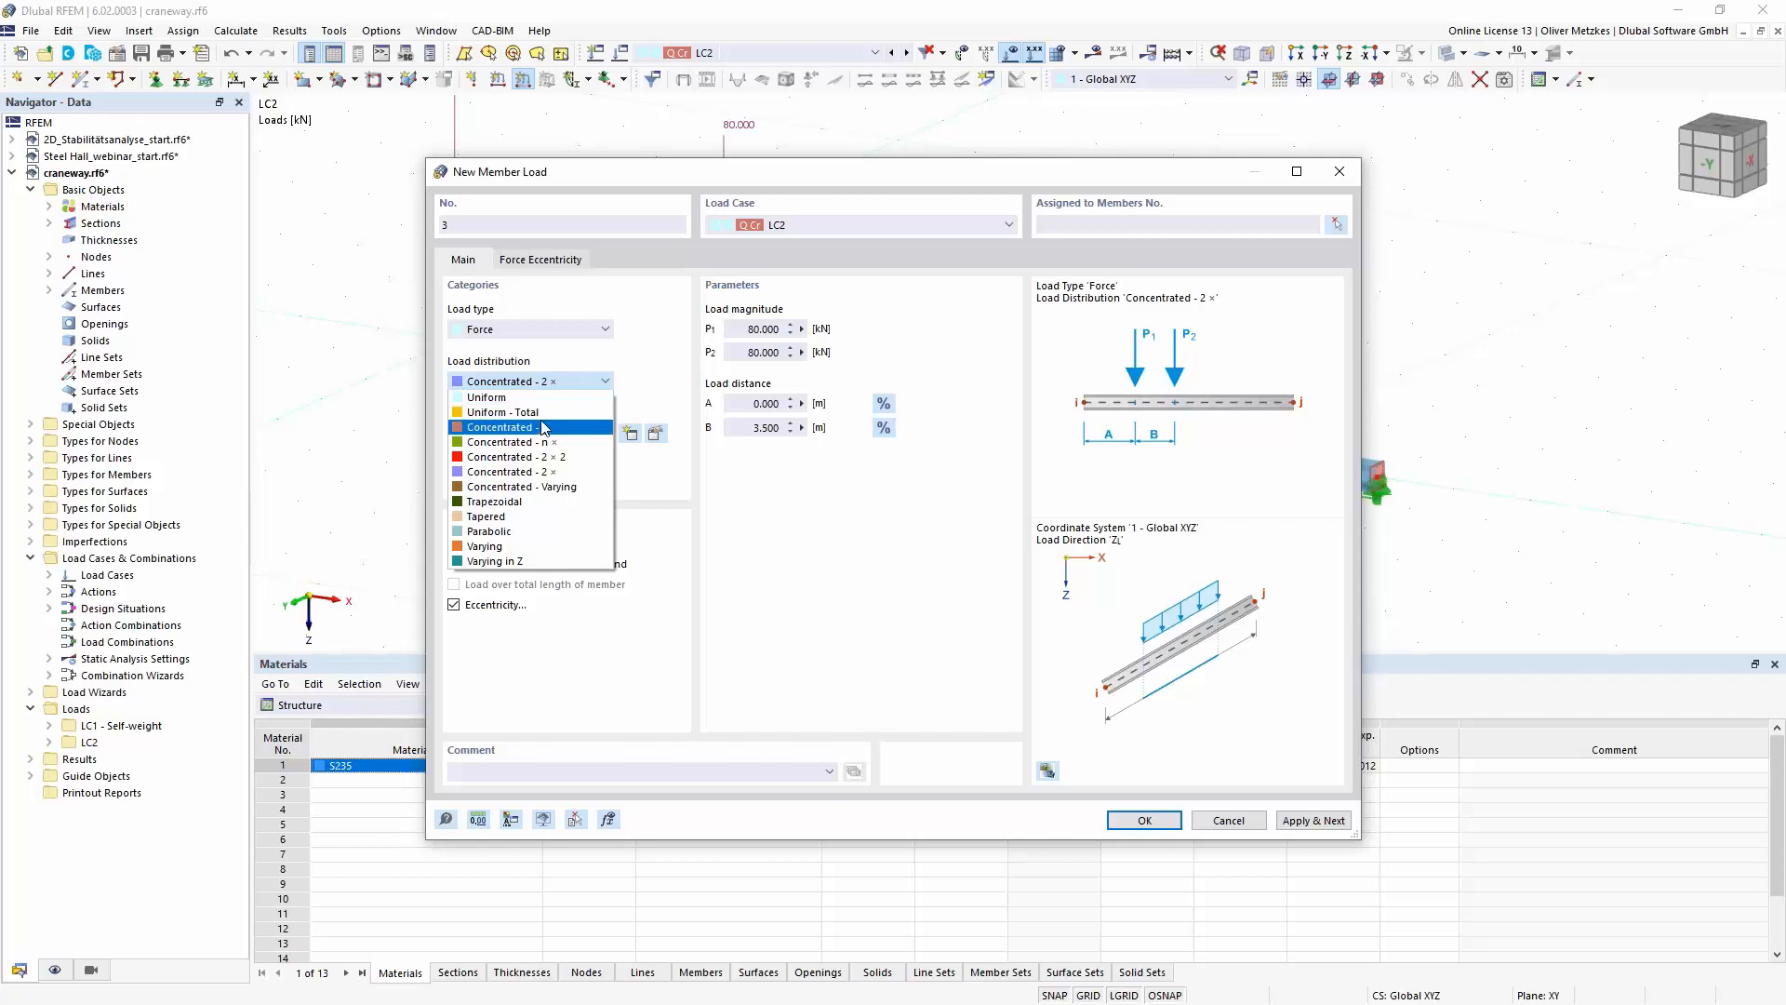
pyautogui.click(544, 427)
pyautogui.doubleClick(746, 328)
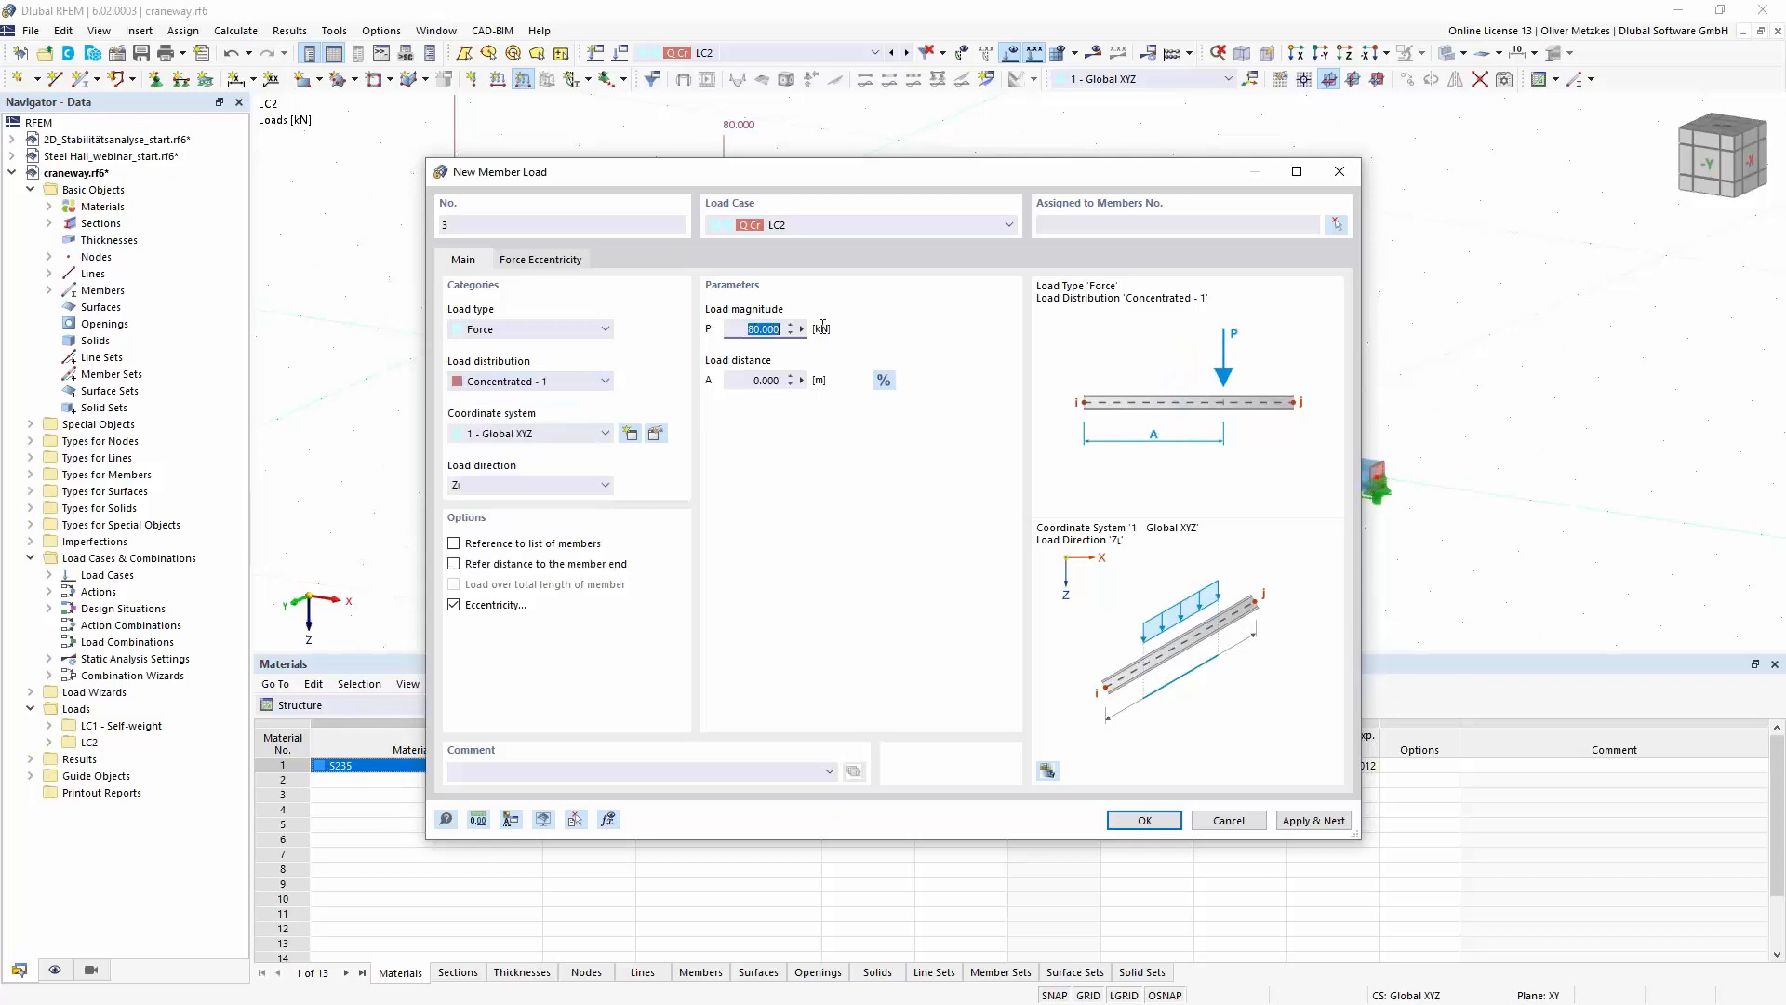
pyautogui.write('20')
pyautogui.click(765, 375)
pyautogui.click(575, 487)
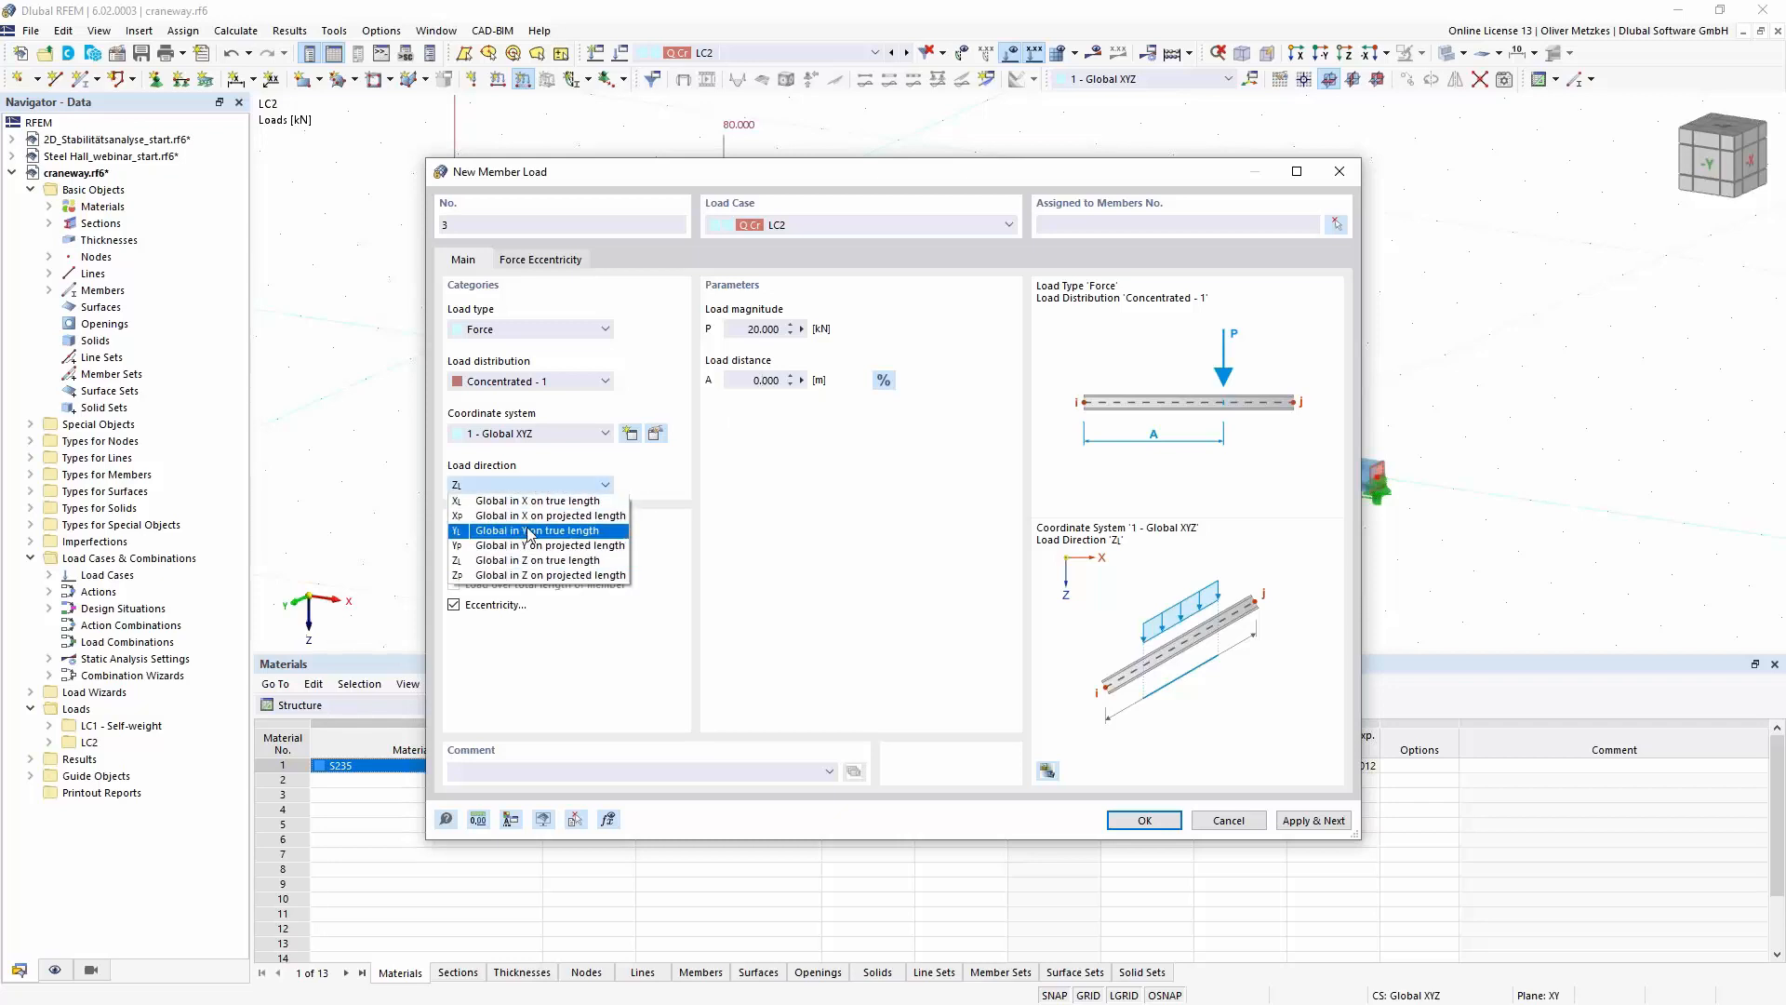
pyautogui.click(471, 531)
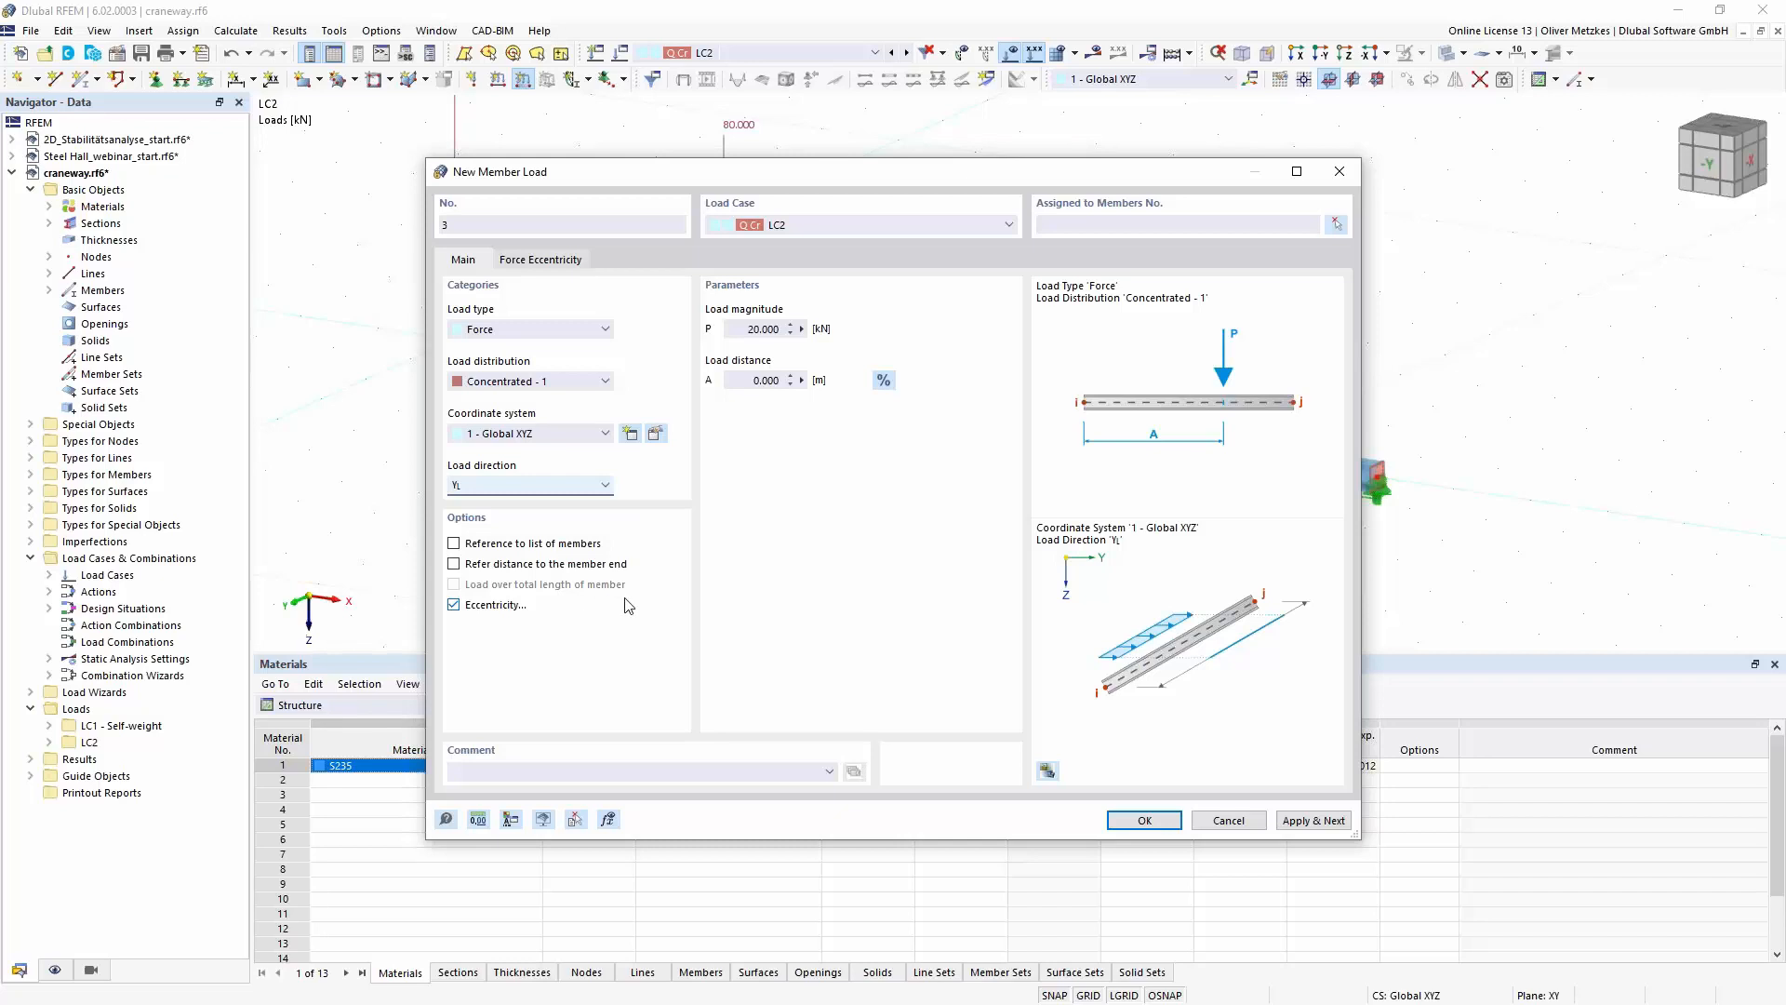
# - Assign the 20 kN lateral force to the craneway beam and finish the member load input
pyautogui.click(1144, 820)
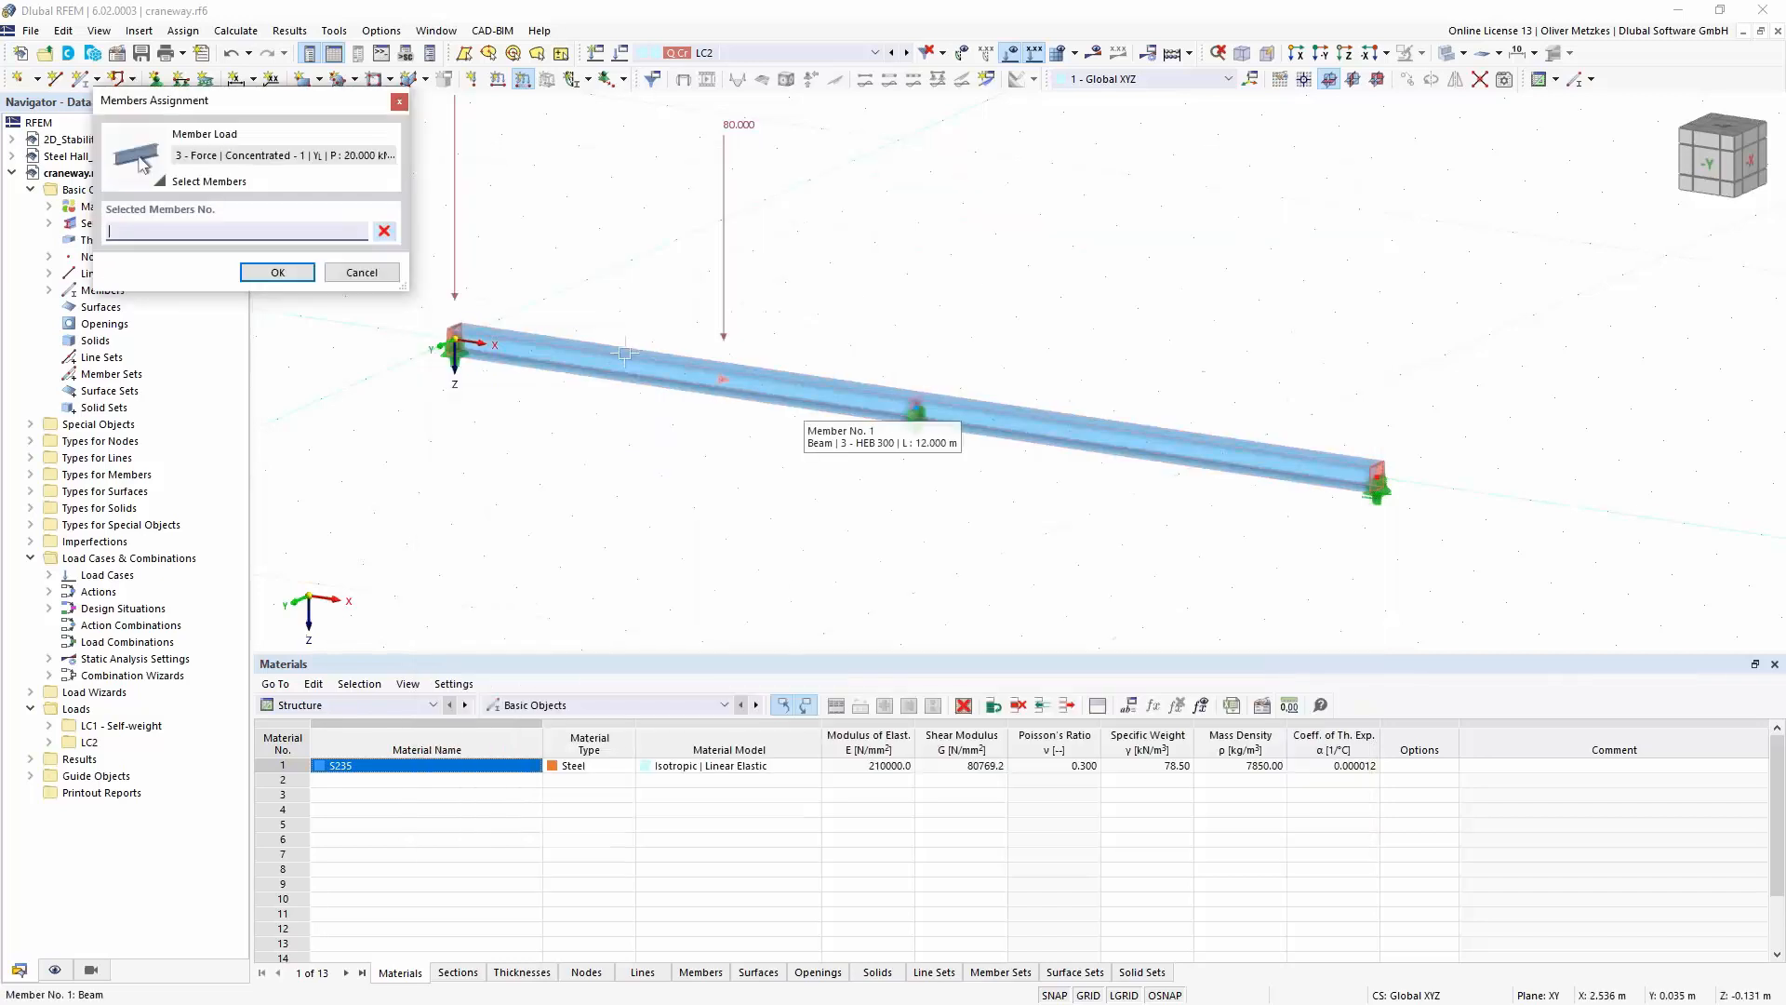
pyautogui.click(851, 418)
pyautogui.click(265, 272)
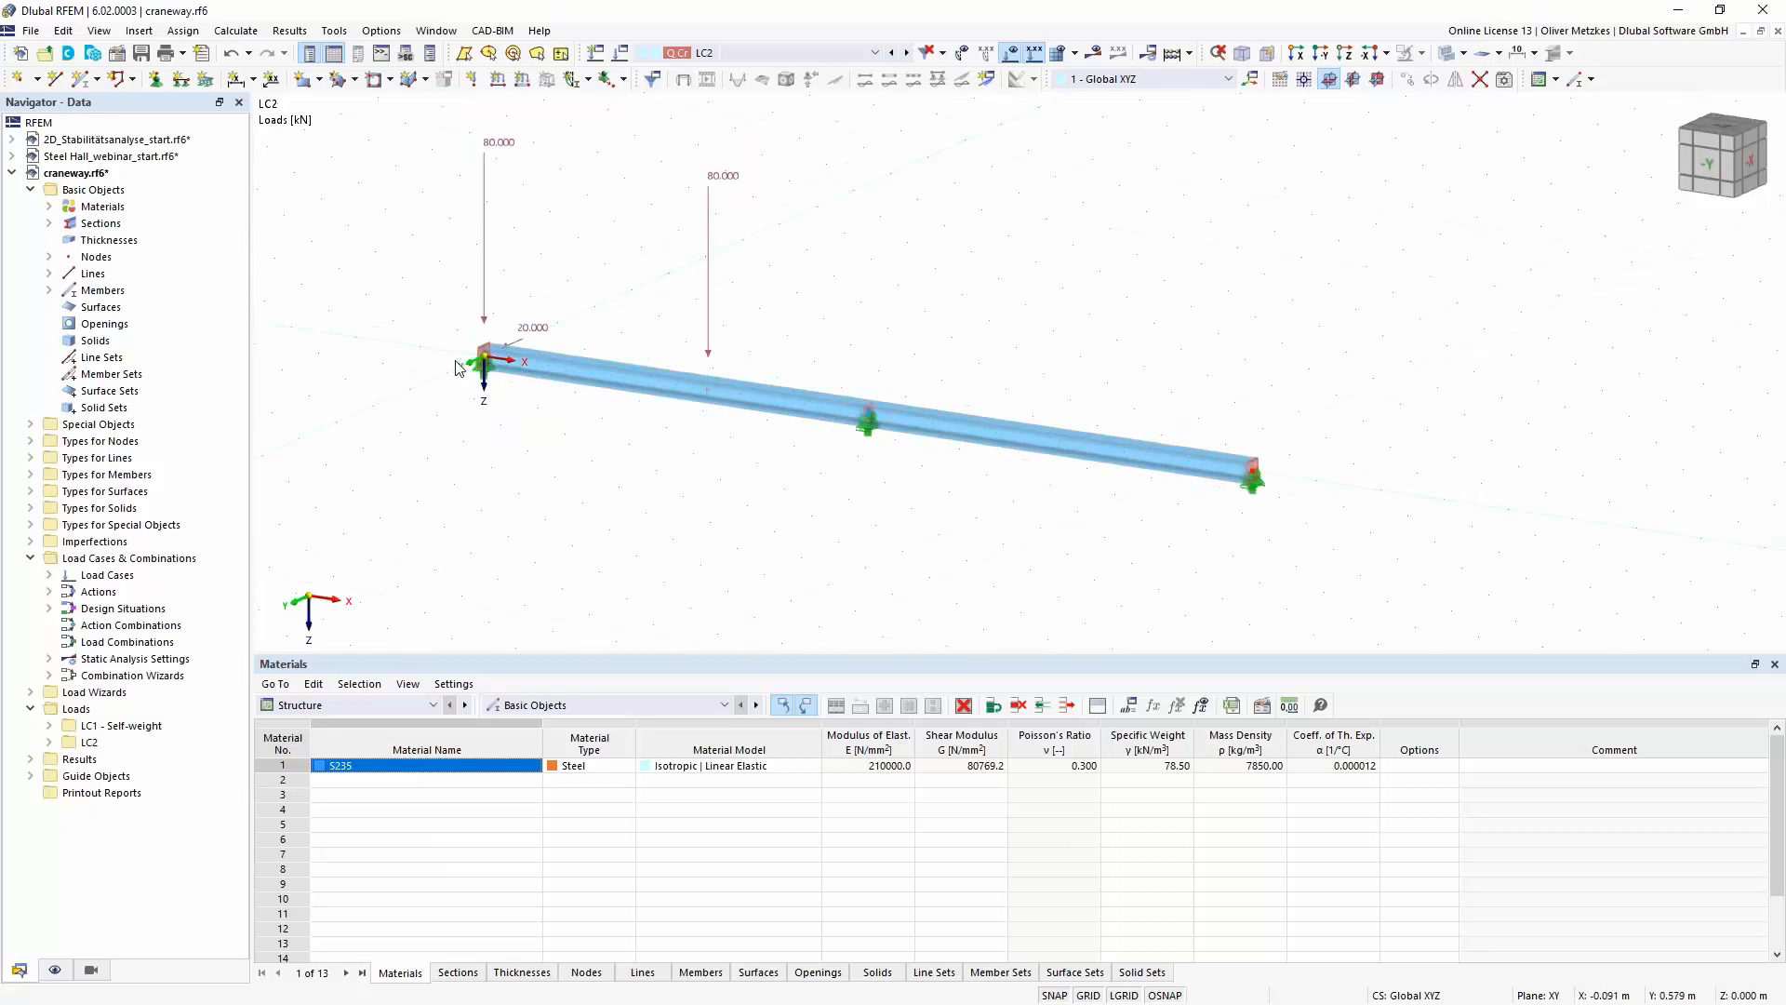
# - Show the Script Manager and open the Dlubal example script 01_simple_beam for editing in Notepad++
pyautogui.moveTo(482, 350)
pyautogui.click(412, 62)
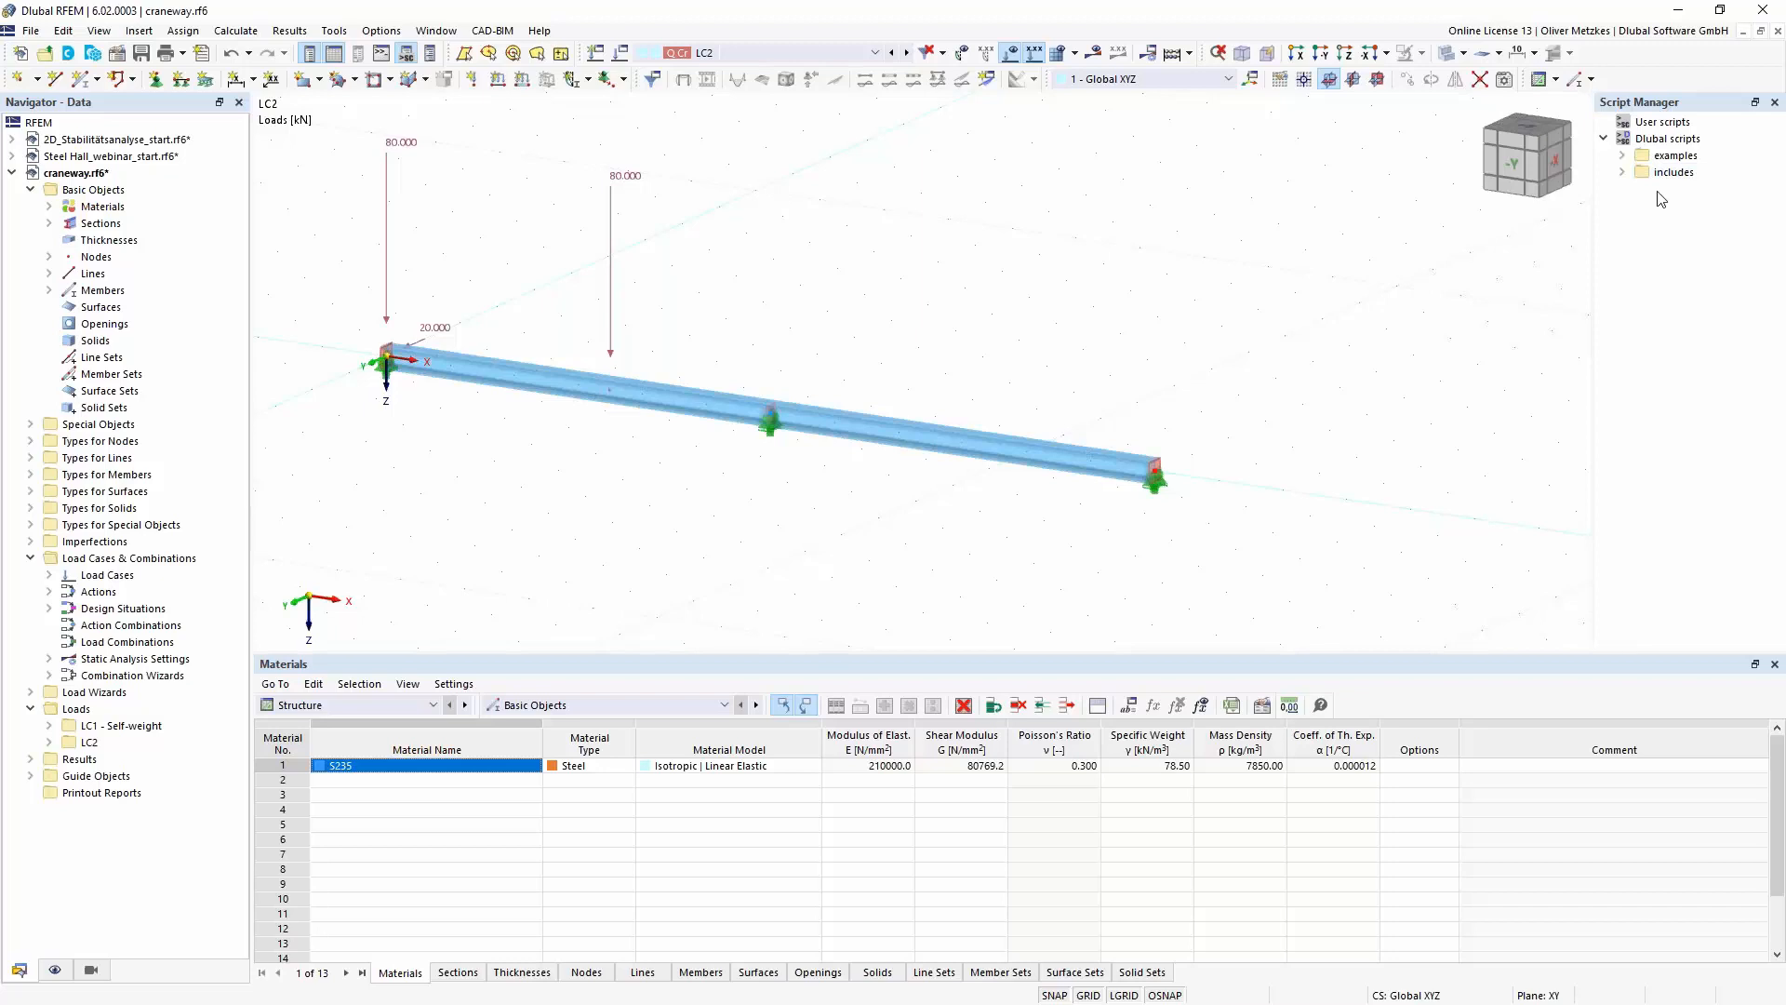
pyautogui.click(1623, 156)
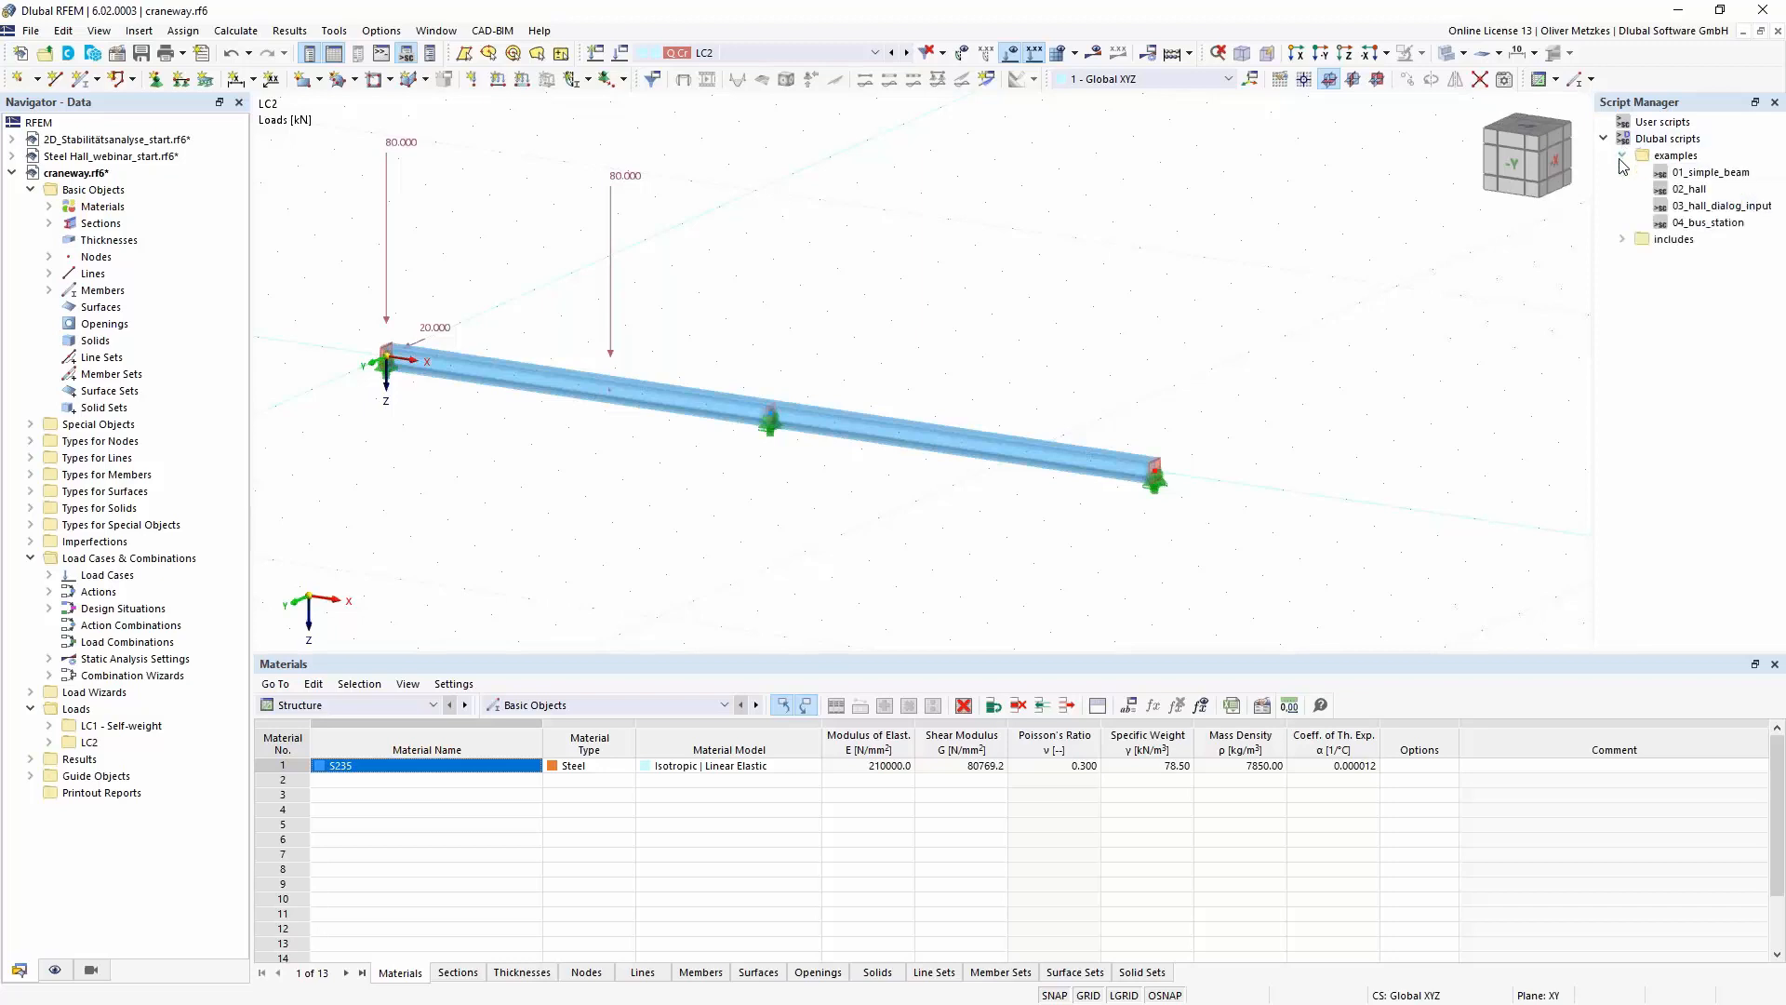
pyautogui.rightClick(1679, 175)
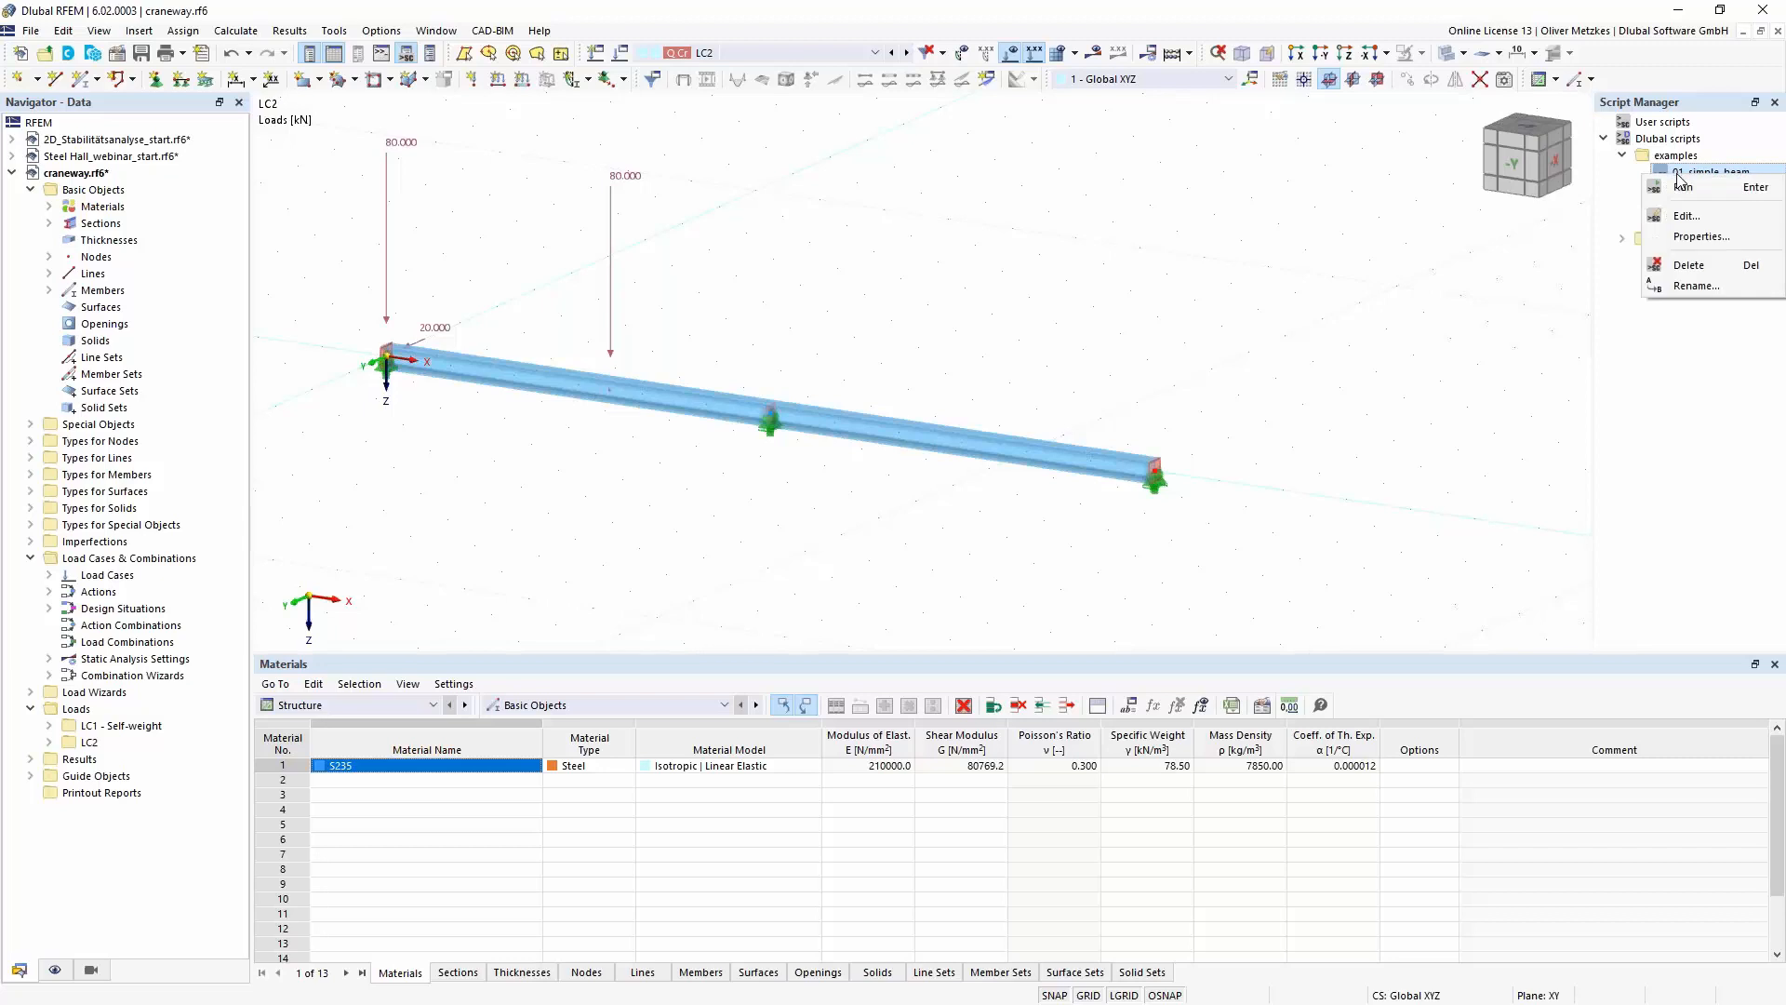
pyautogui.click(1695, 220)
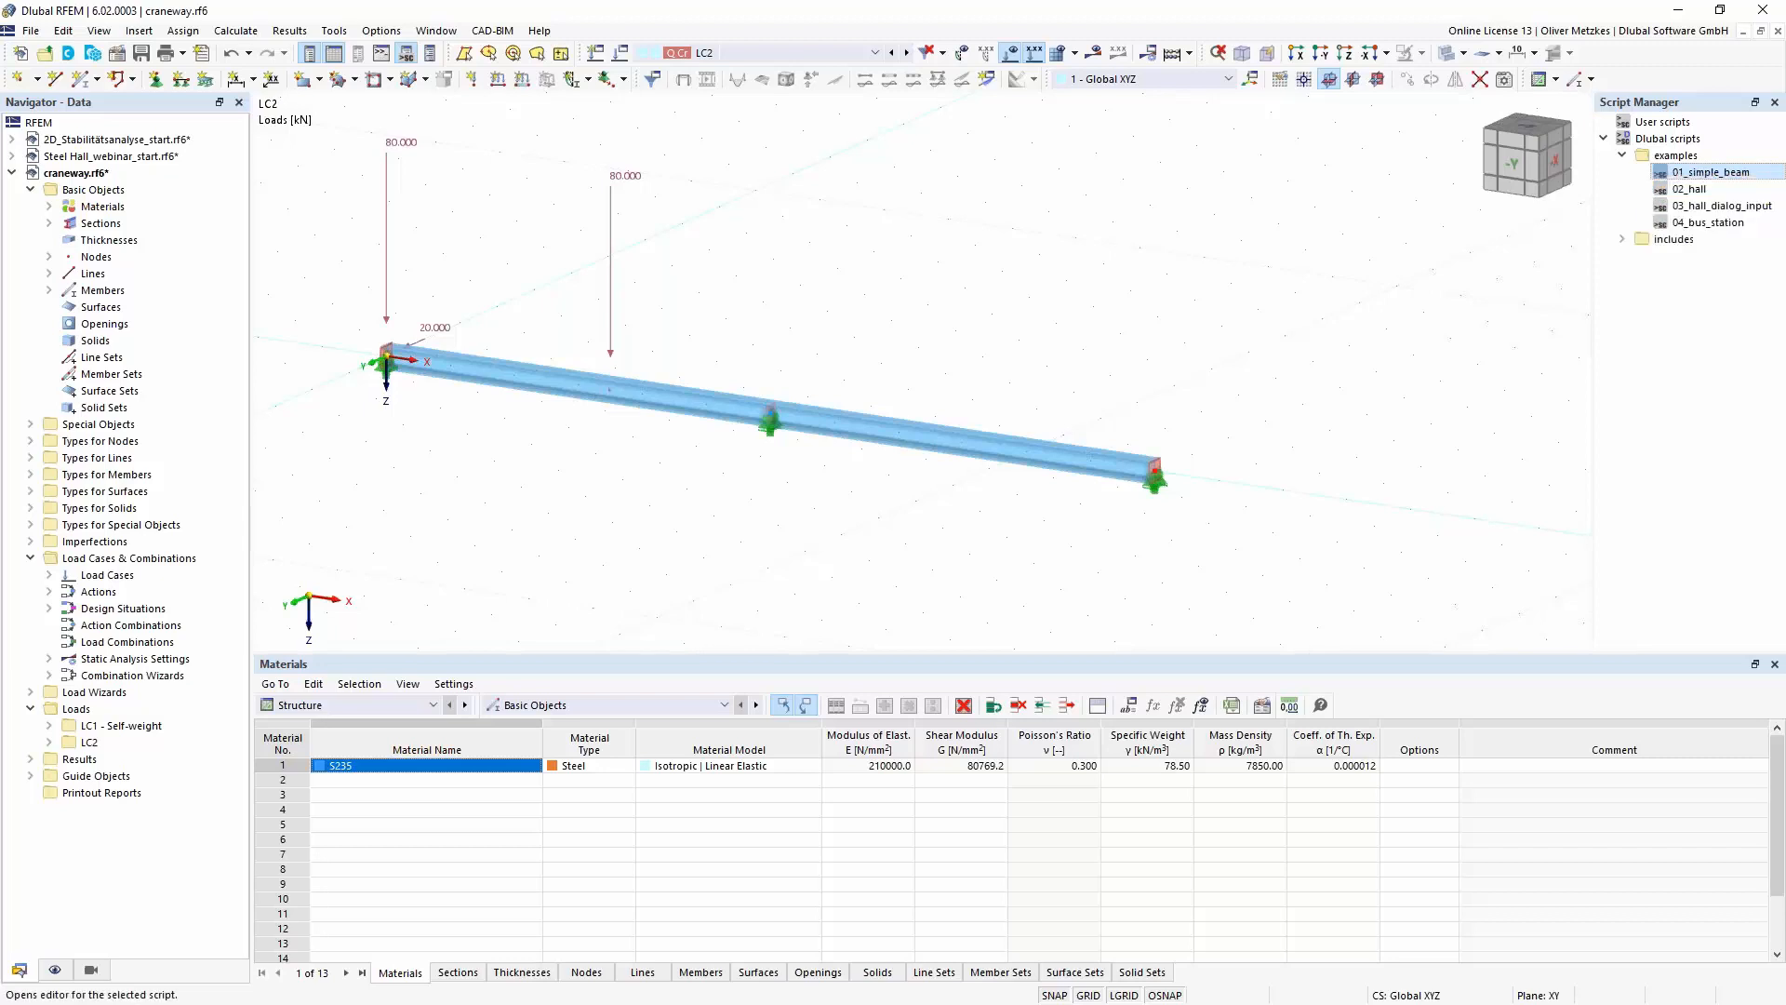
pyautogui.click(1073, 305)
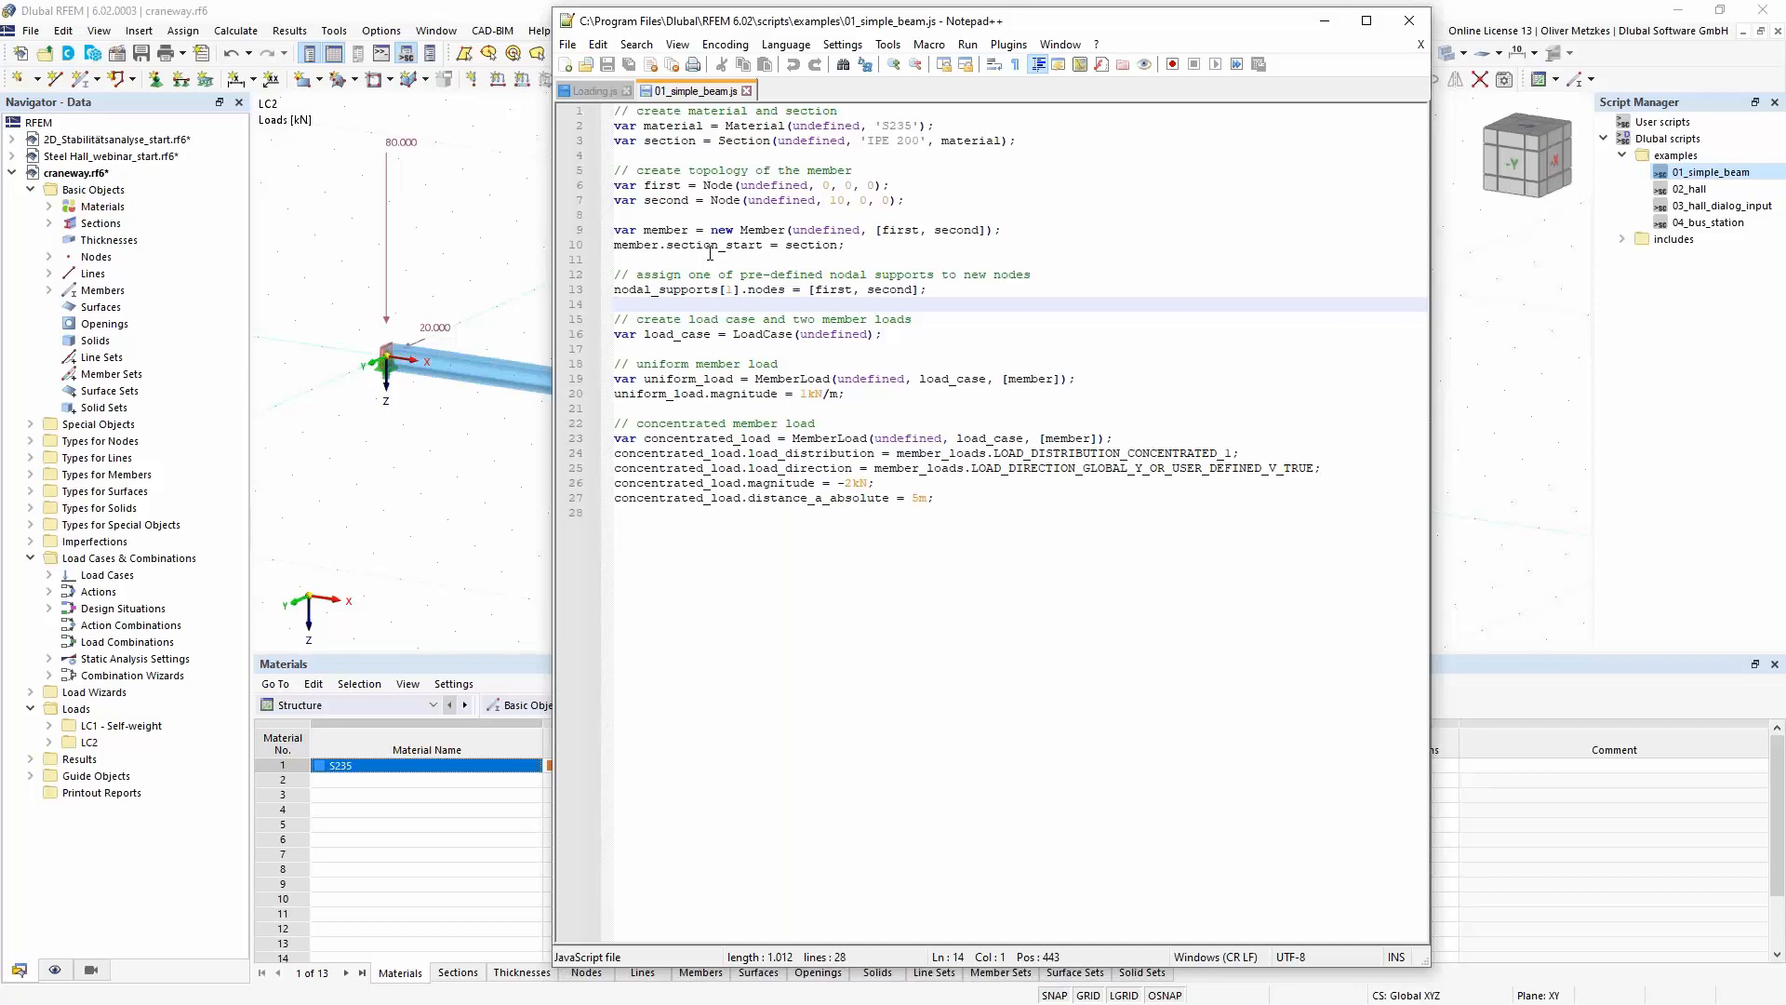
# - Examine the script's concentrated member load block, including its load direction and magnitude lines, and return to RFEM
pyautogui.moveTo(934, 498); pyautogui.dragTo(624, 425)
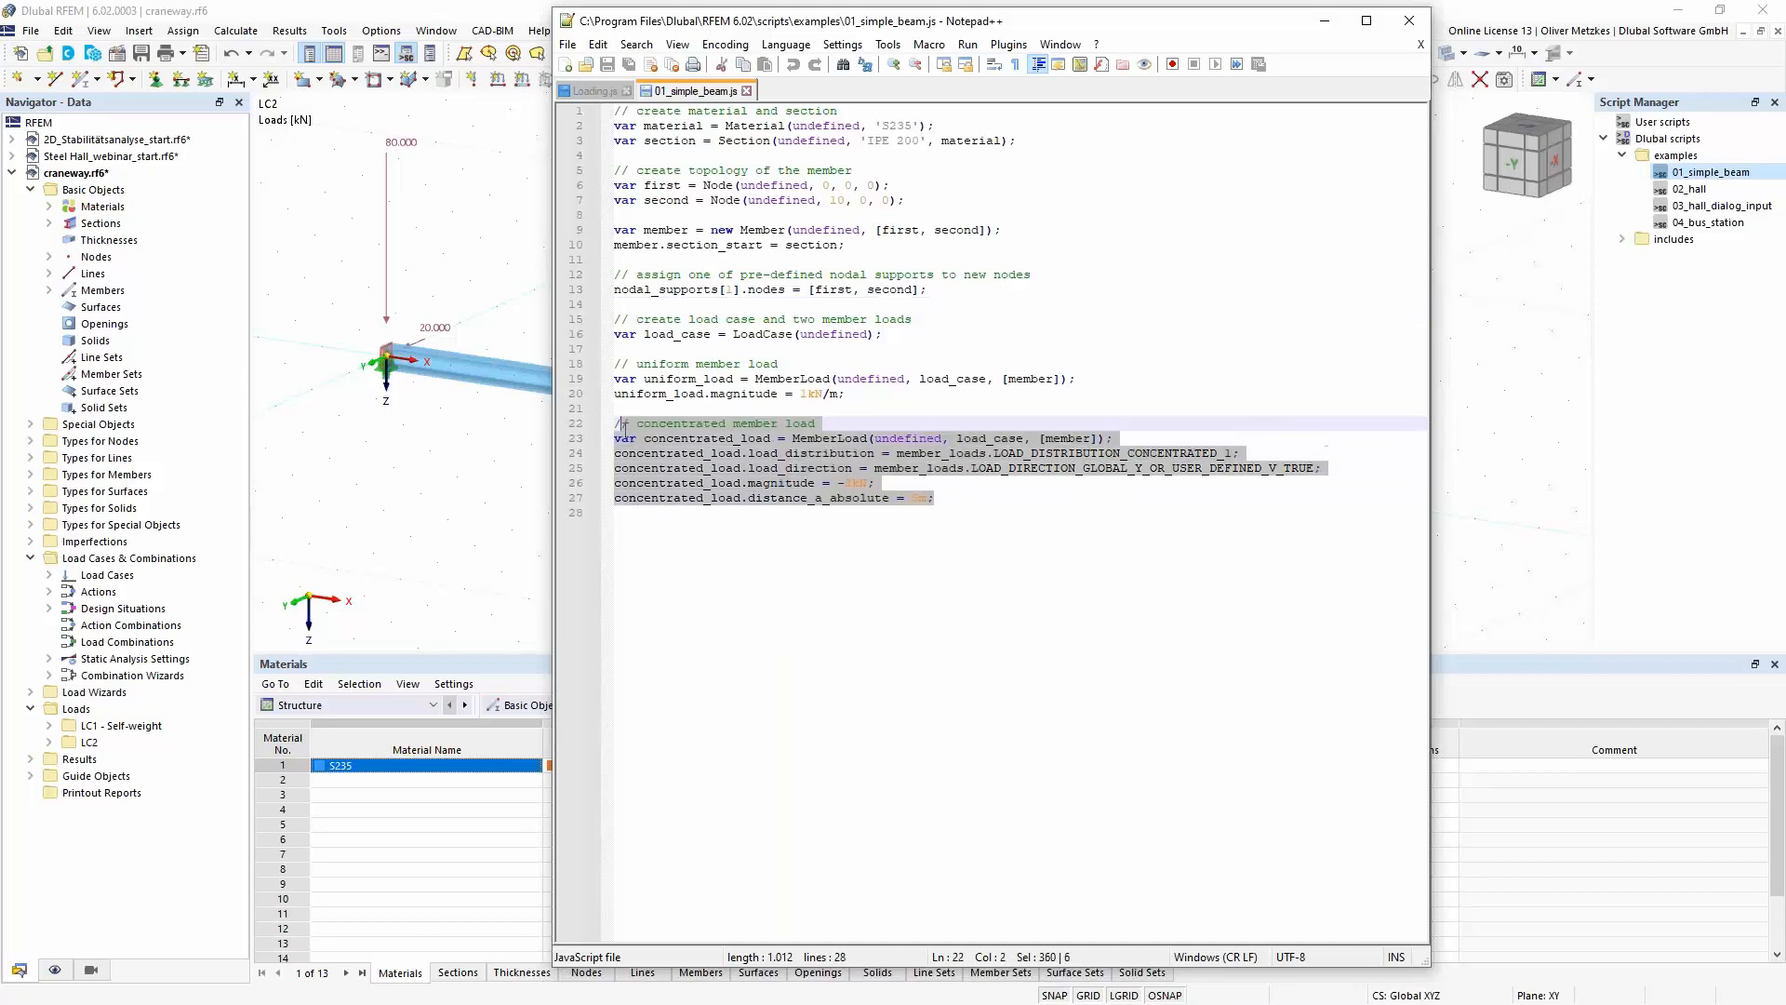
pyautogui.click(713, 426)
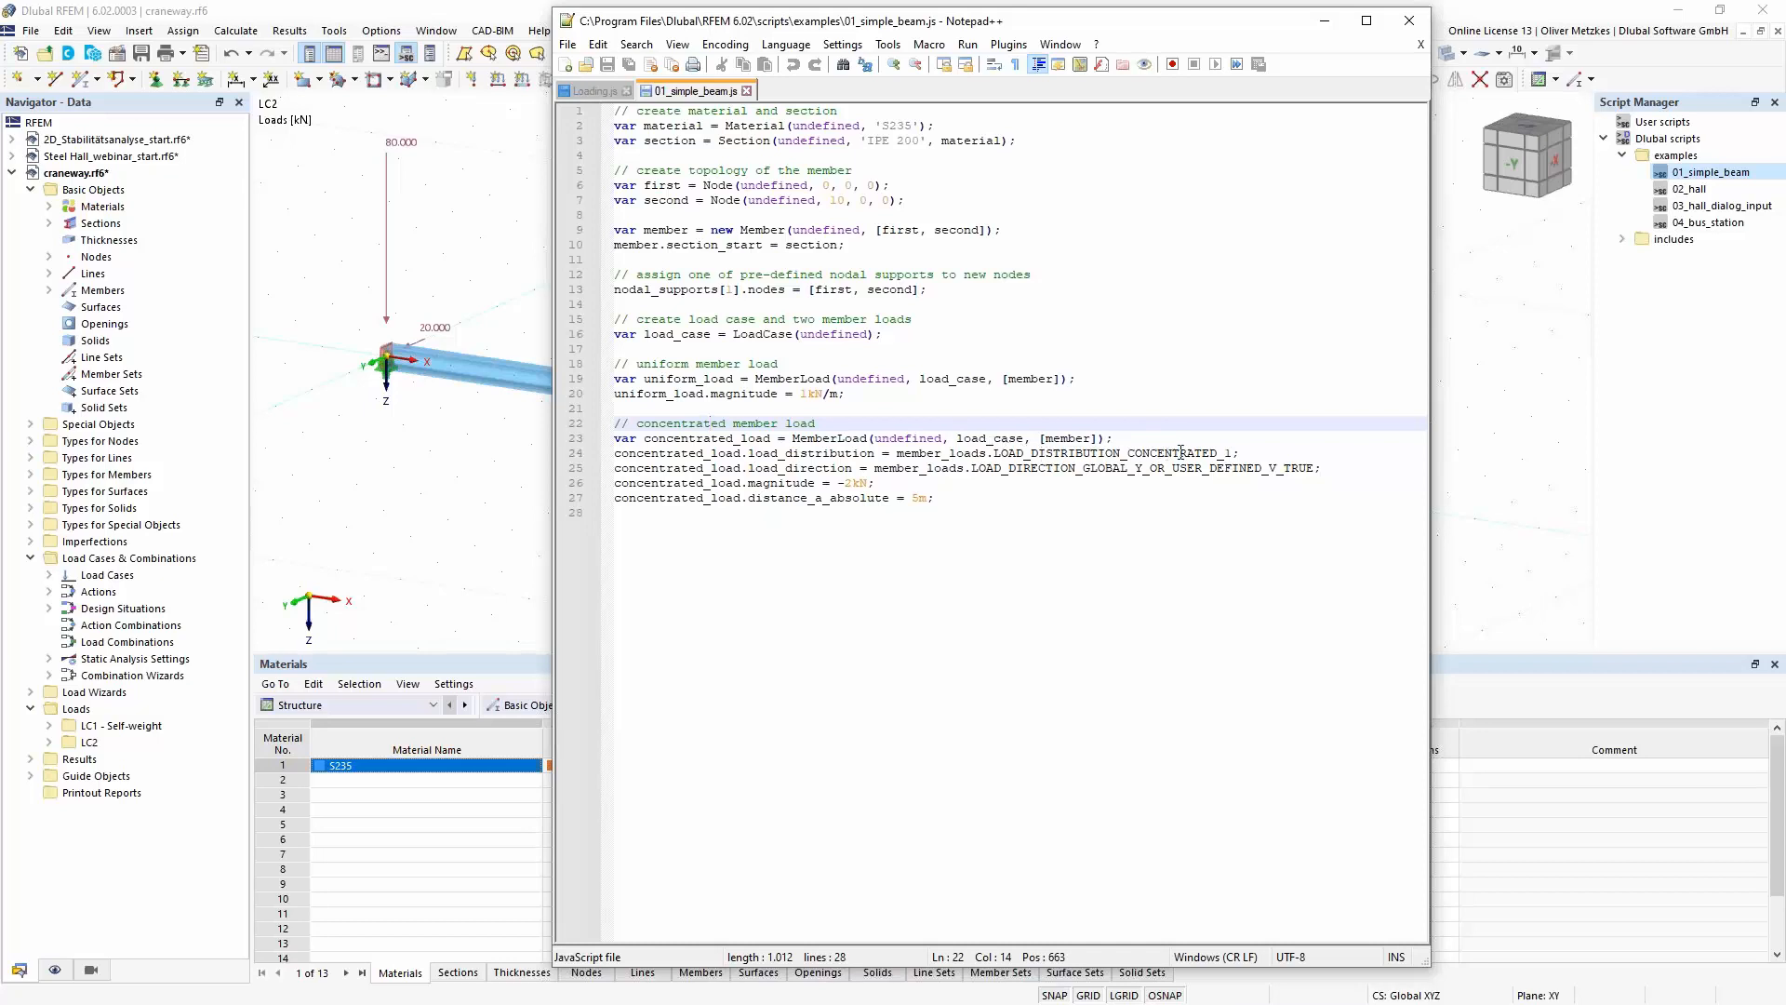
pyautogui.moveTo(1104, 468); pyautogui.dragTo(1142, 471)
pyautogui.click(872, 488)
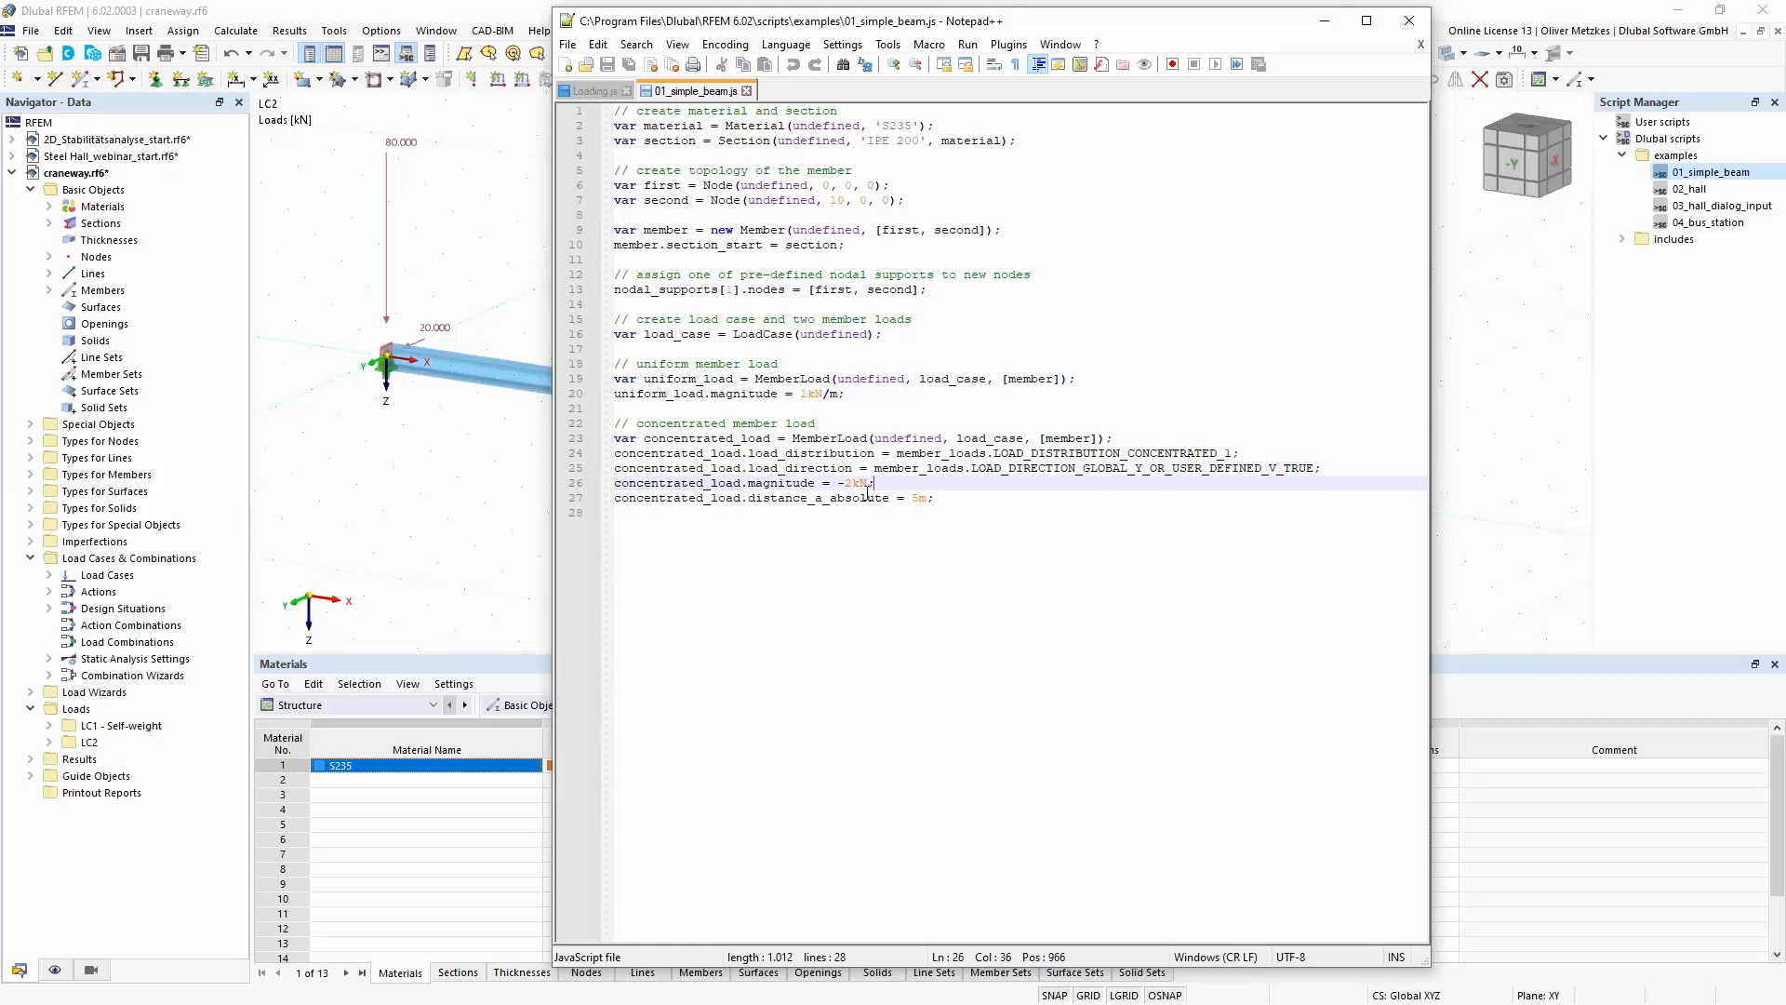
pyautogui.moveTo(747, 485); pyautogui.dragTo(879, 511)
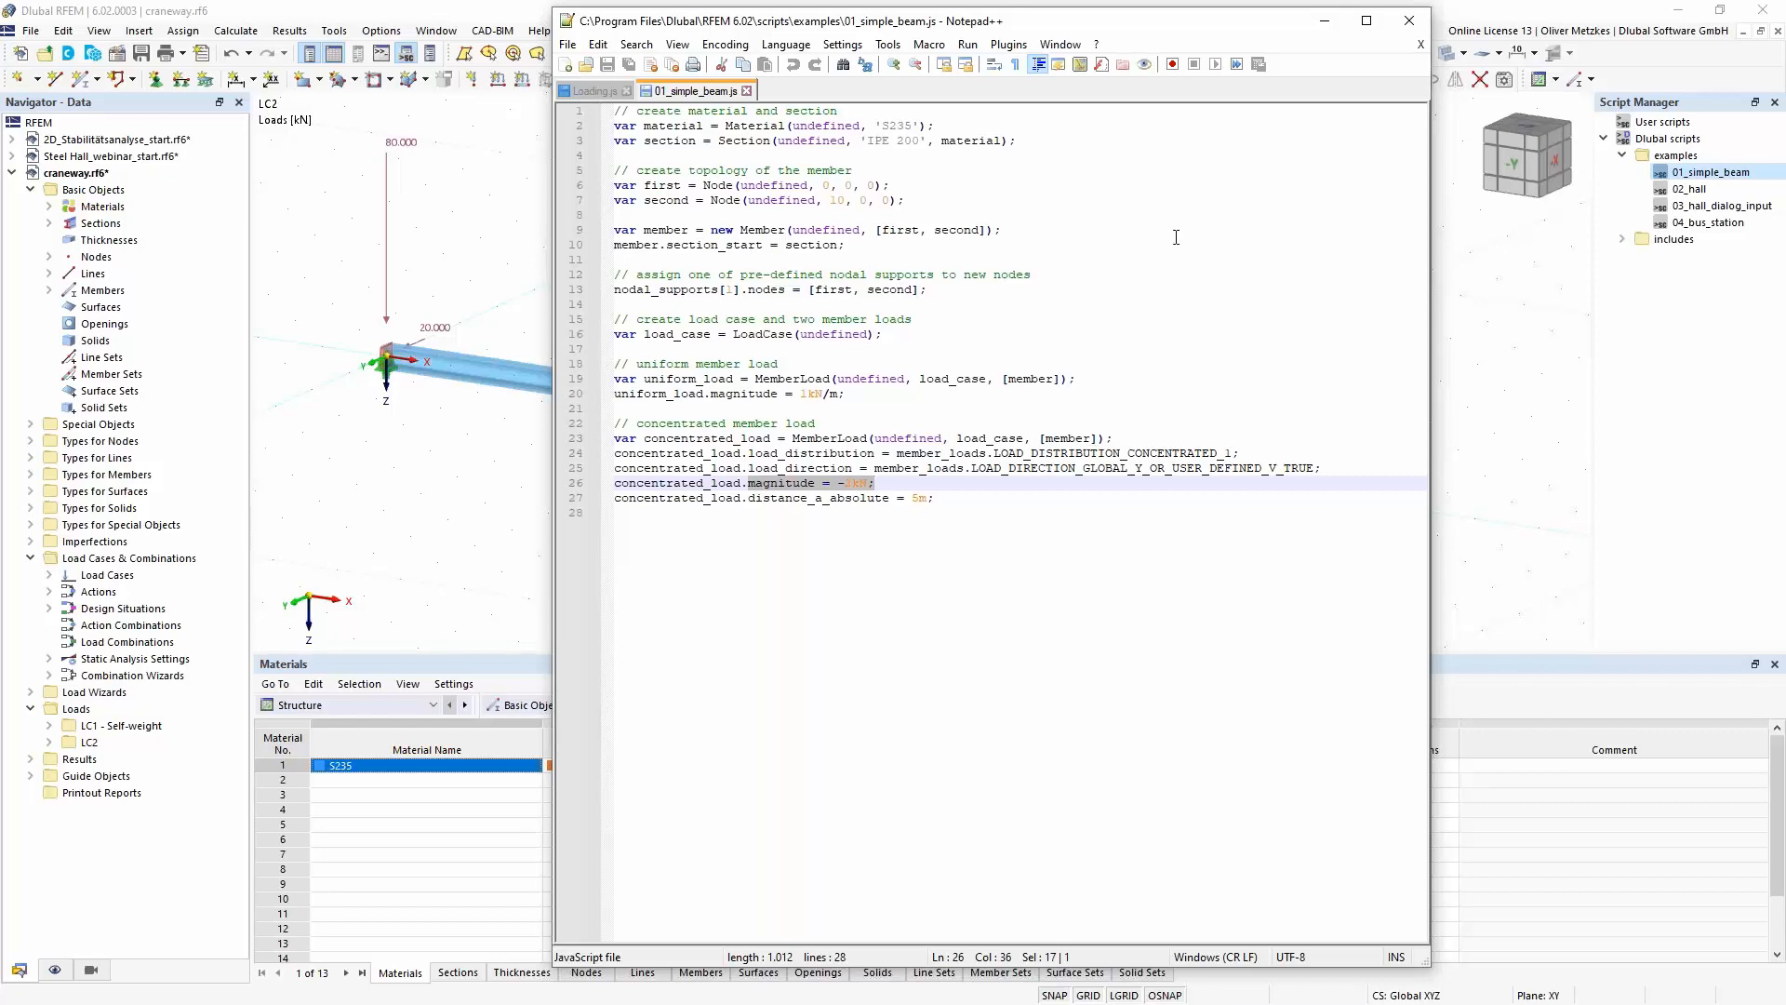
pyautogui.click(1489, 309)
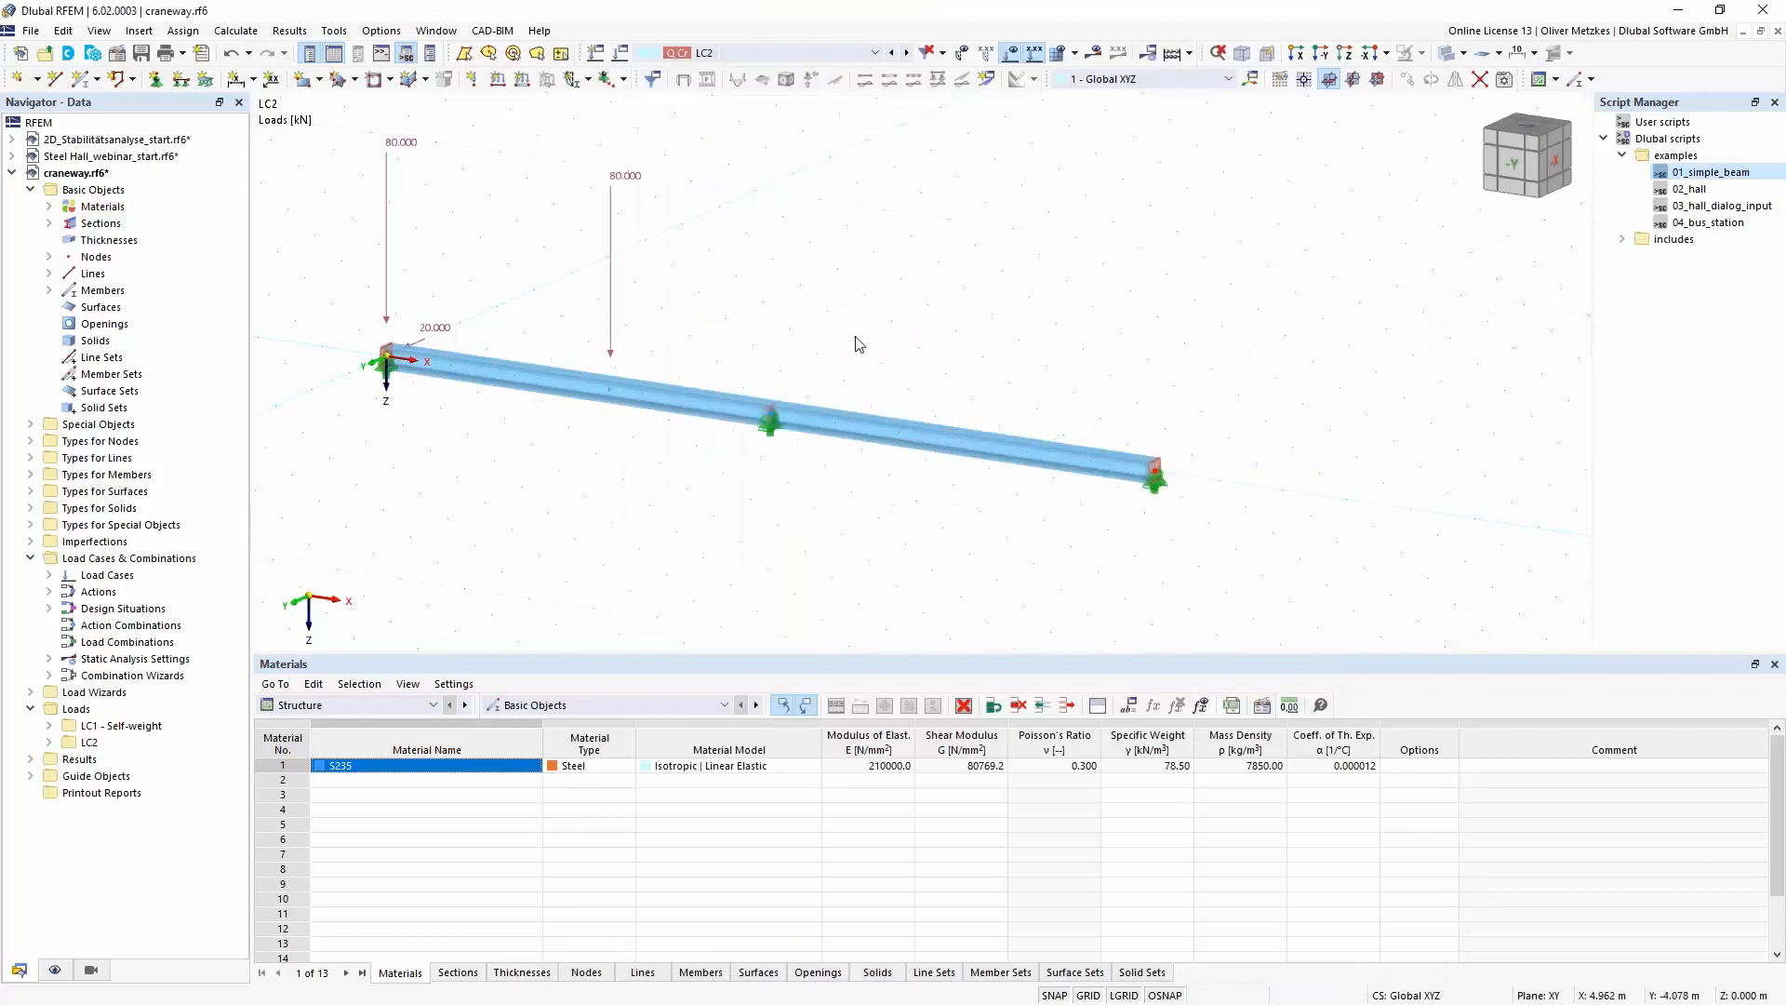
# - Show the console and expand member_loads under load_cases in its object property browser
pyautogui.click(381, 54)
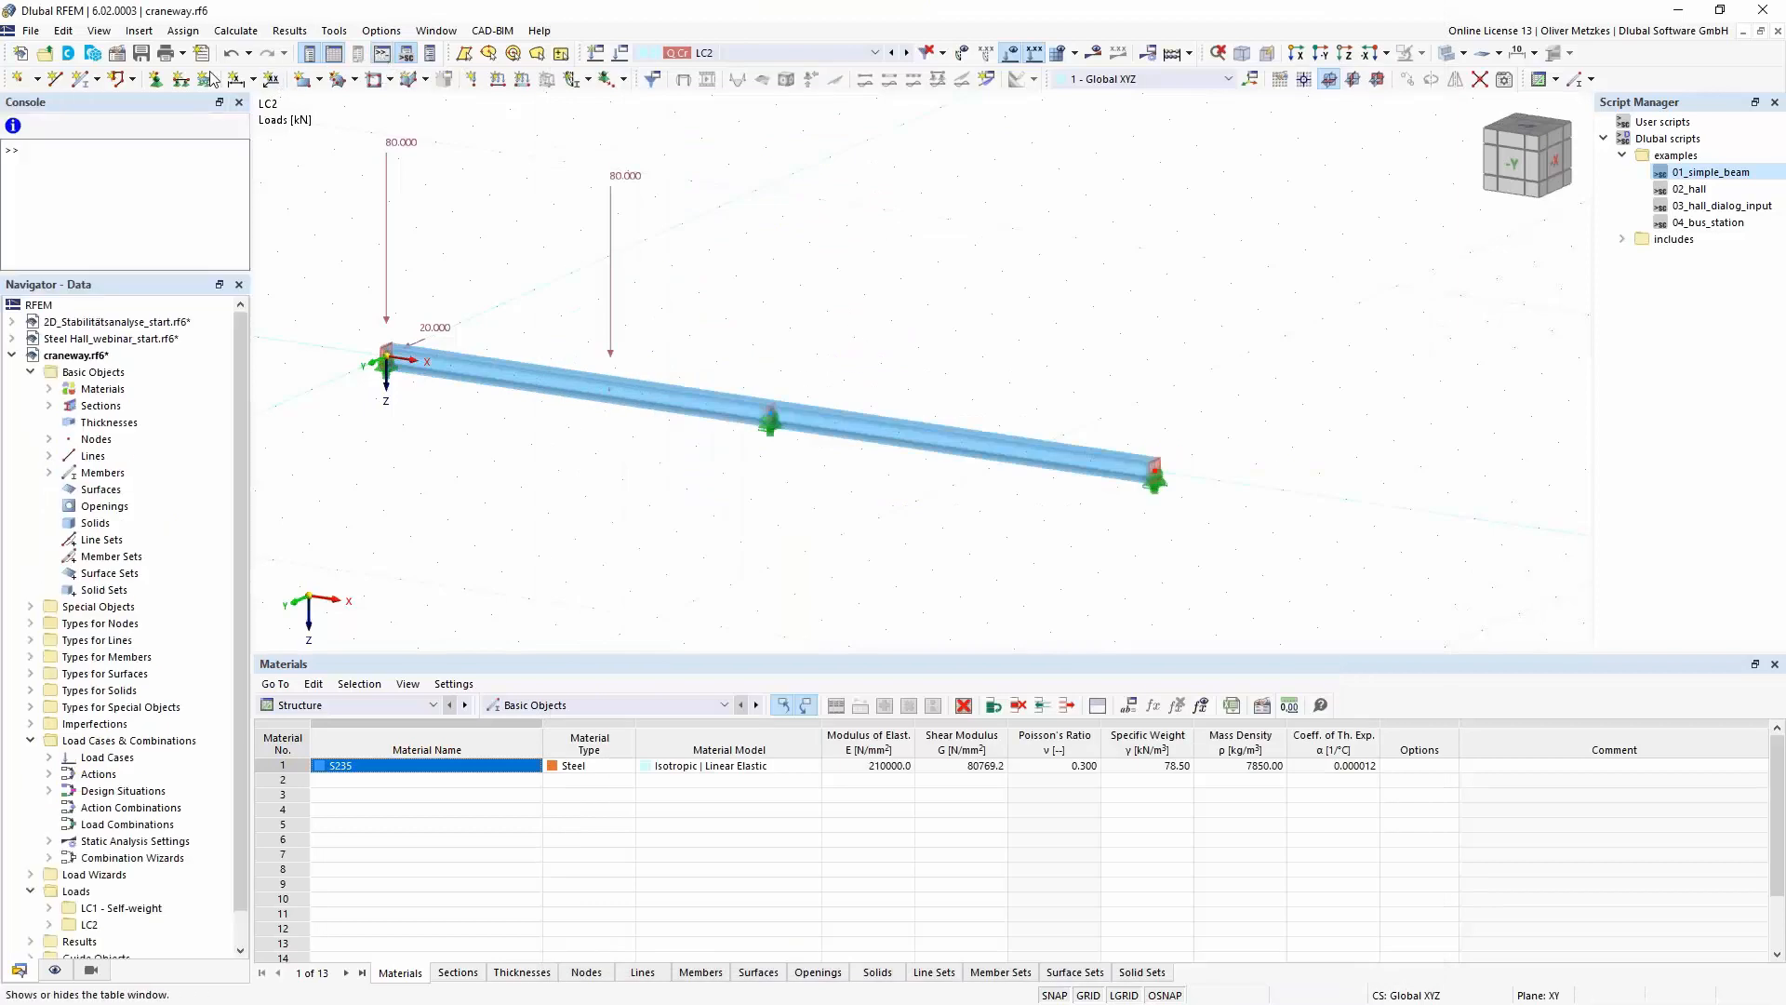
pyautogui.click(14, 128)
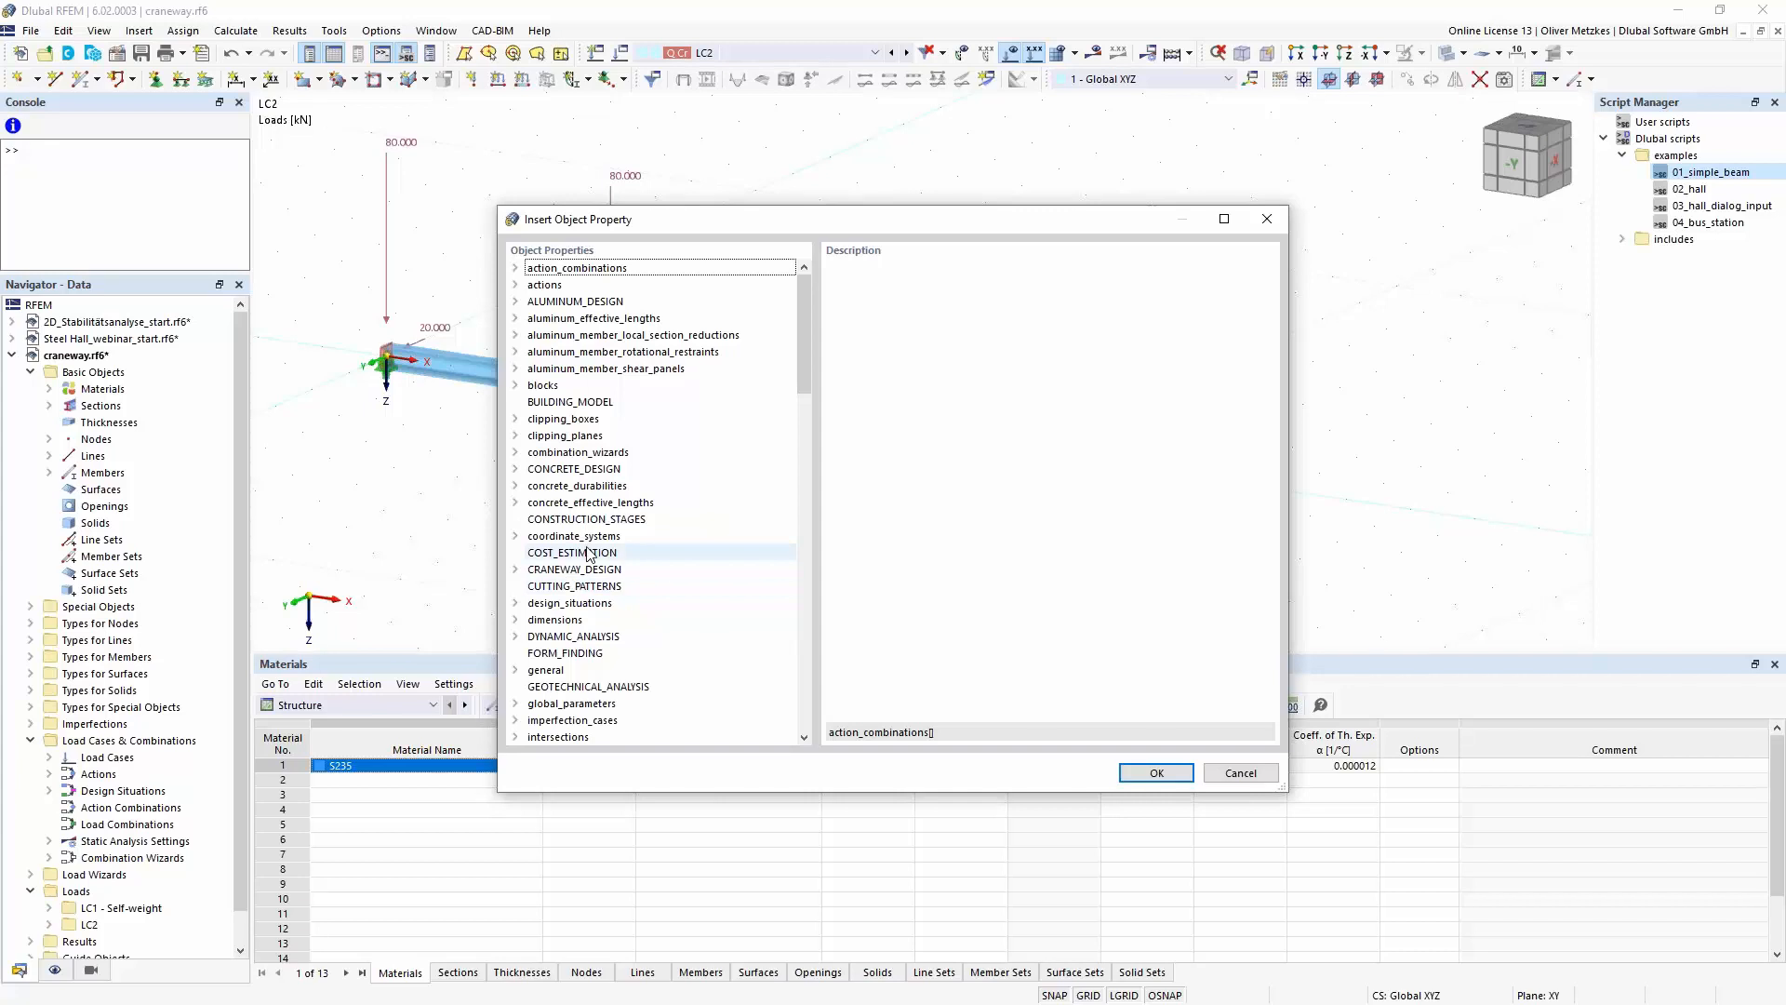
pyautogui.click(648, 369)
pyautogui.scroll(-3, 648, 368)
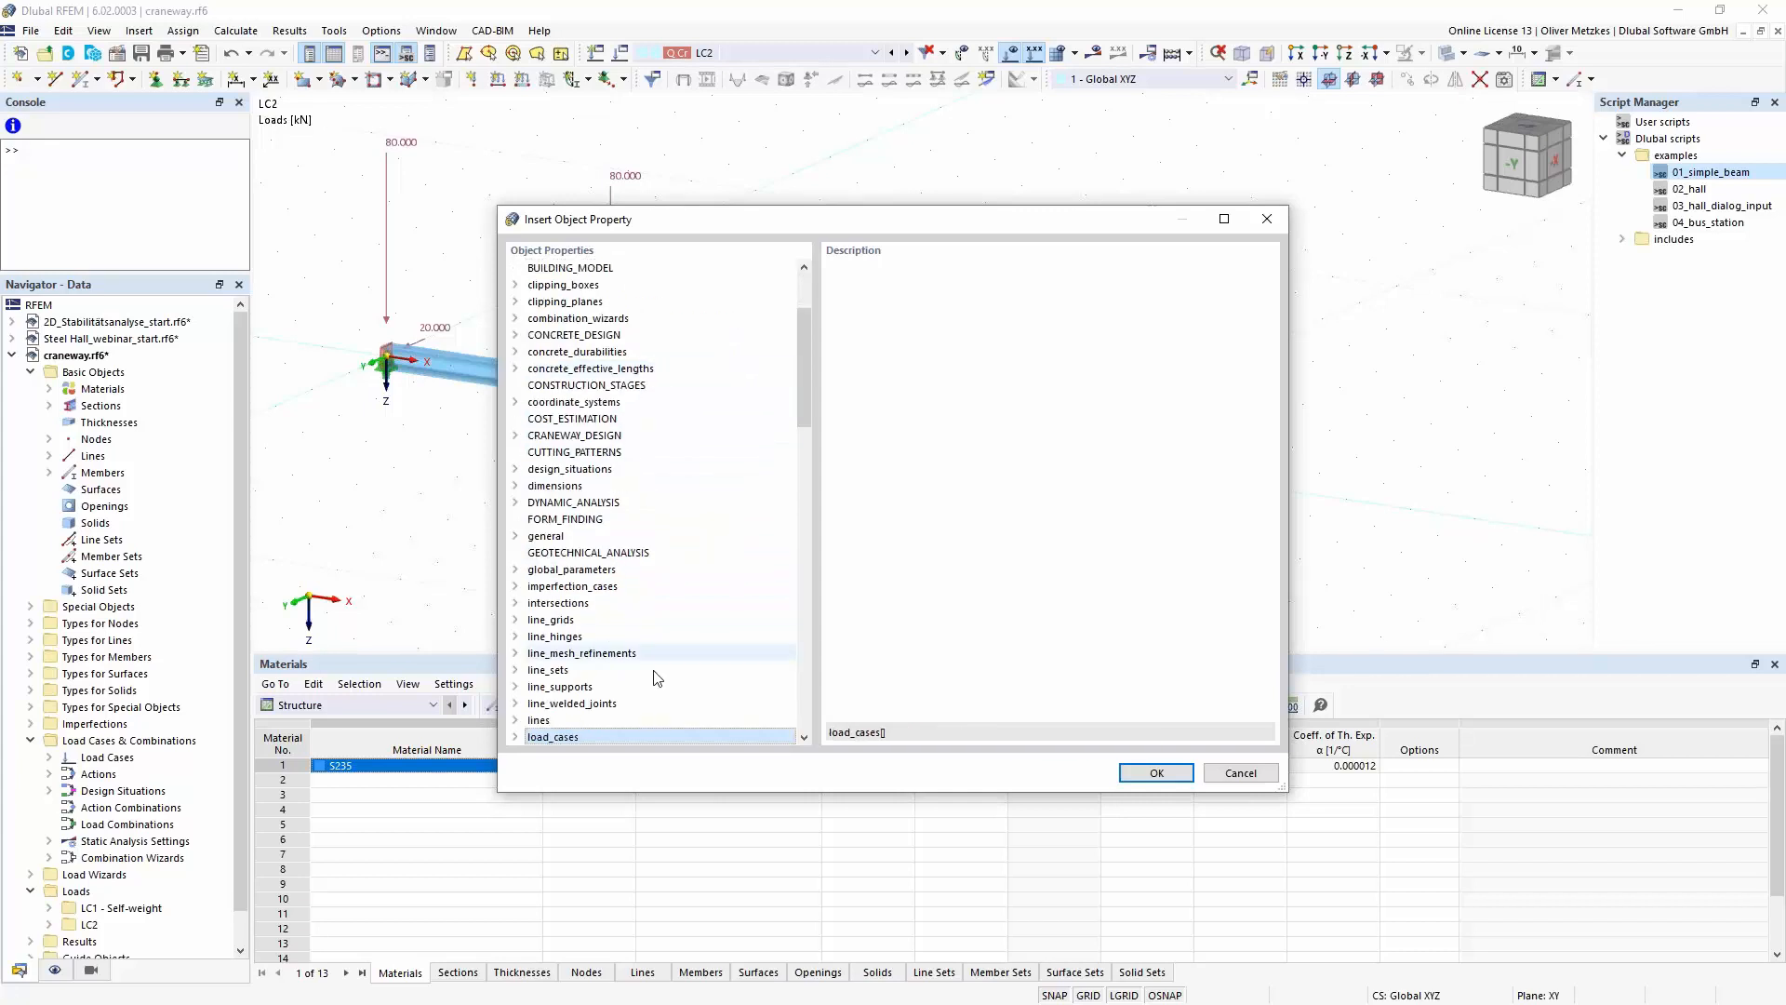
pyautogui.click(558, 737)
pyautogui.click(516, 737)
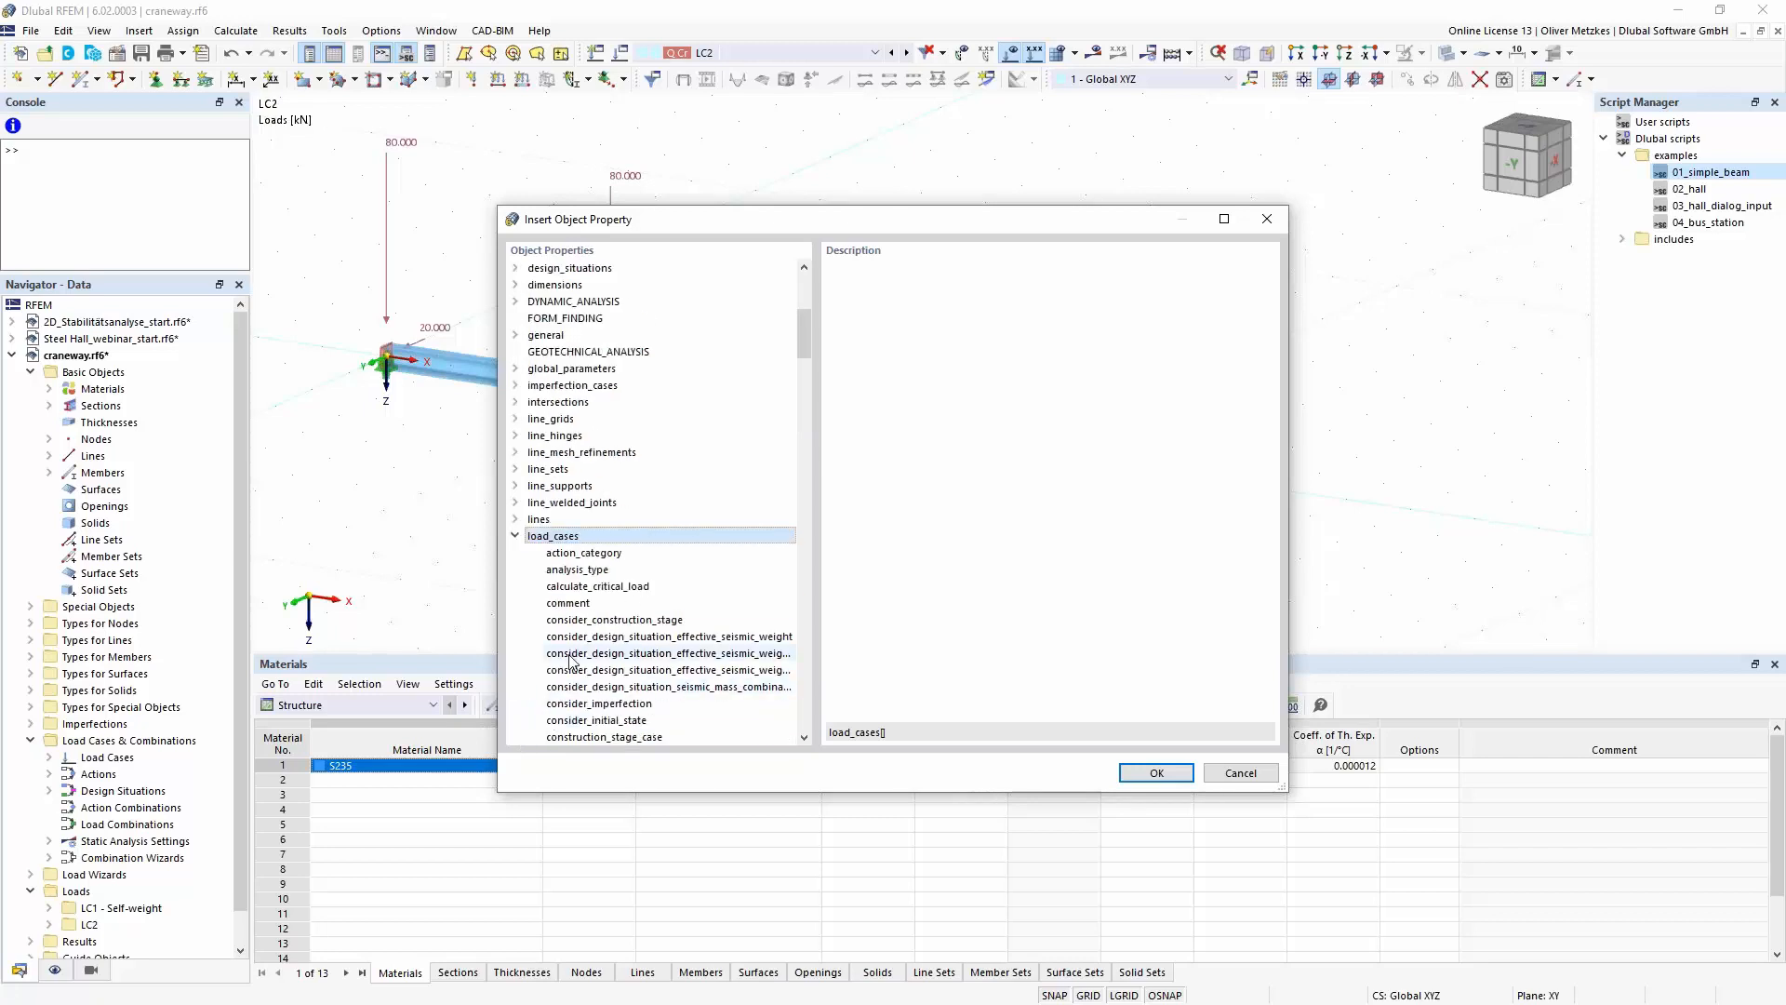
pyautogui.click(586, 602)
pyautogui.press('m')
pyautogui.scroll(-3, 595, 610)
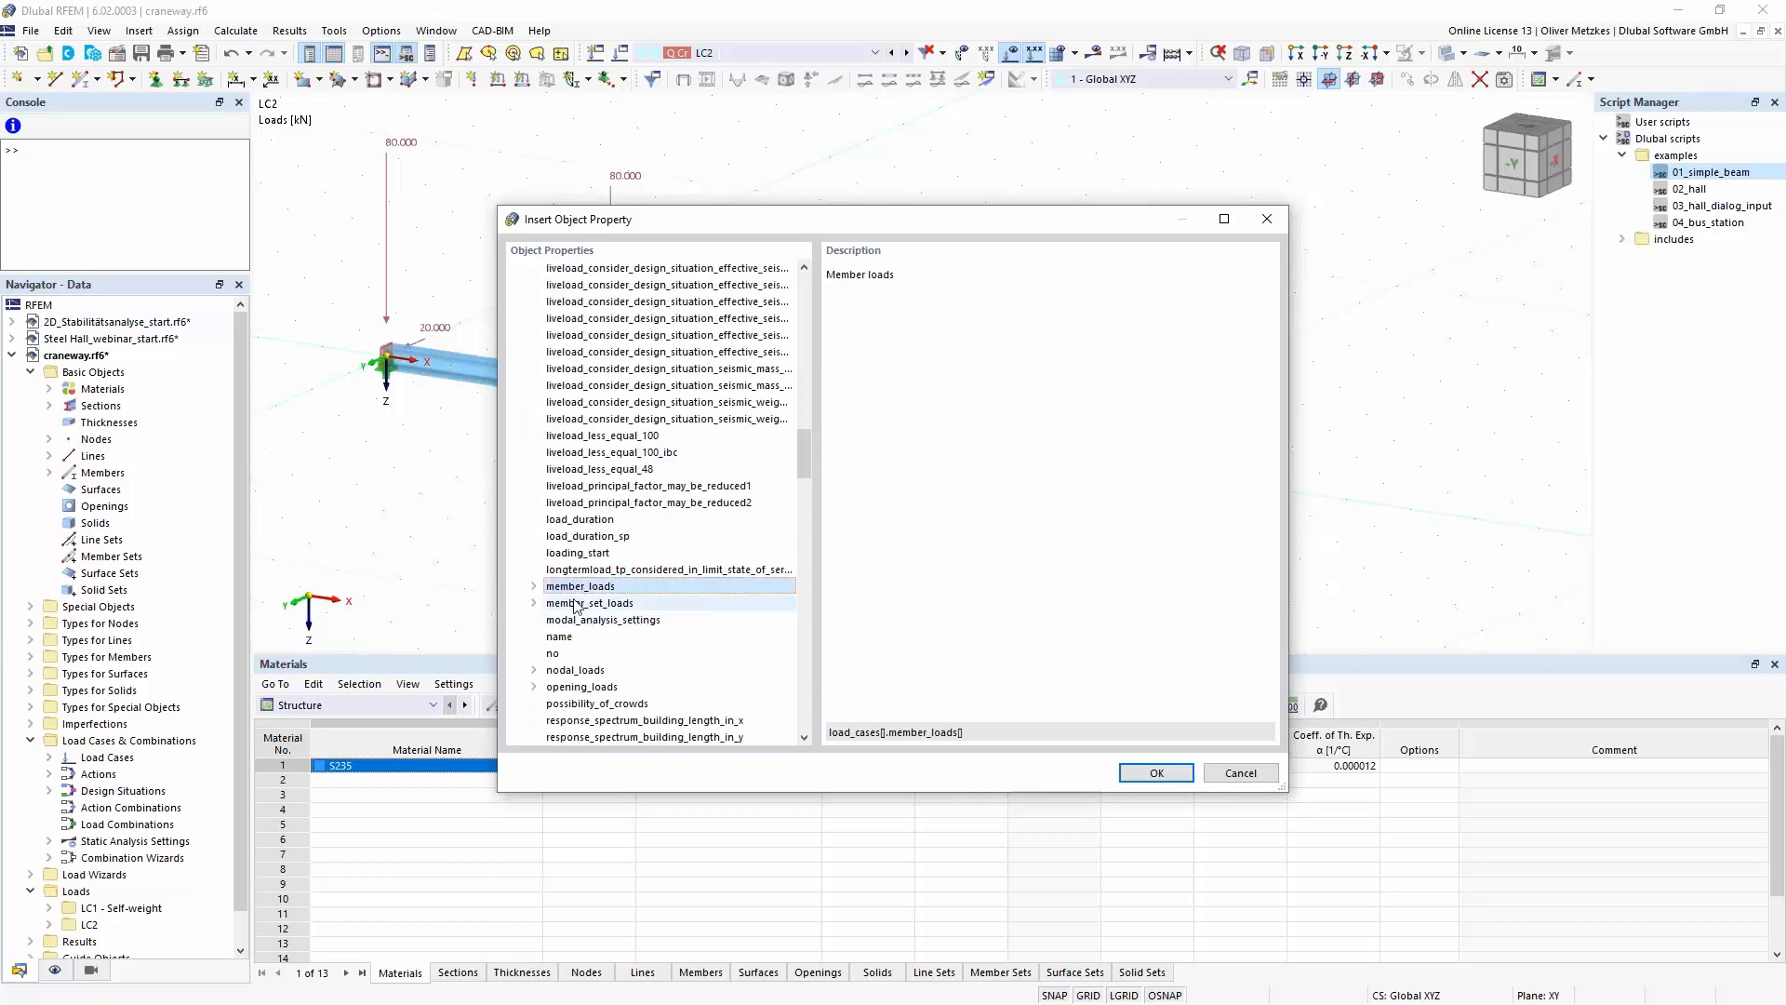
pyautogui.click(533, 586)
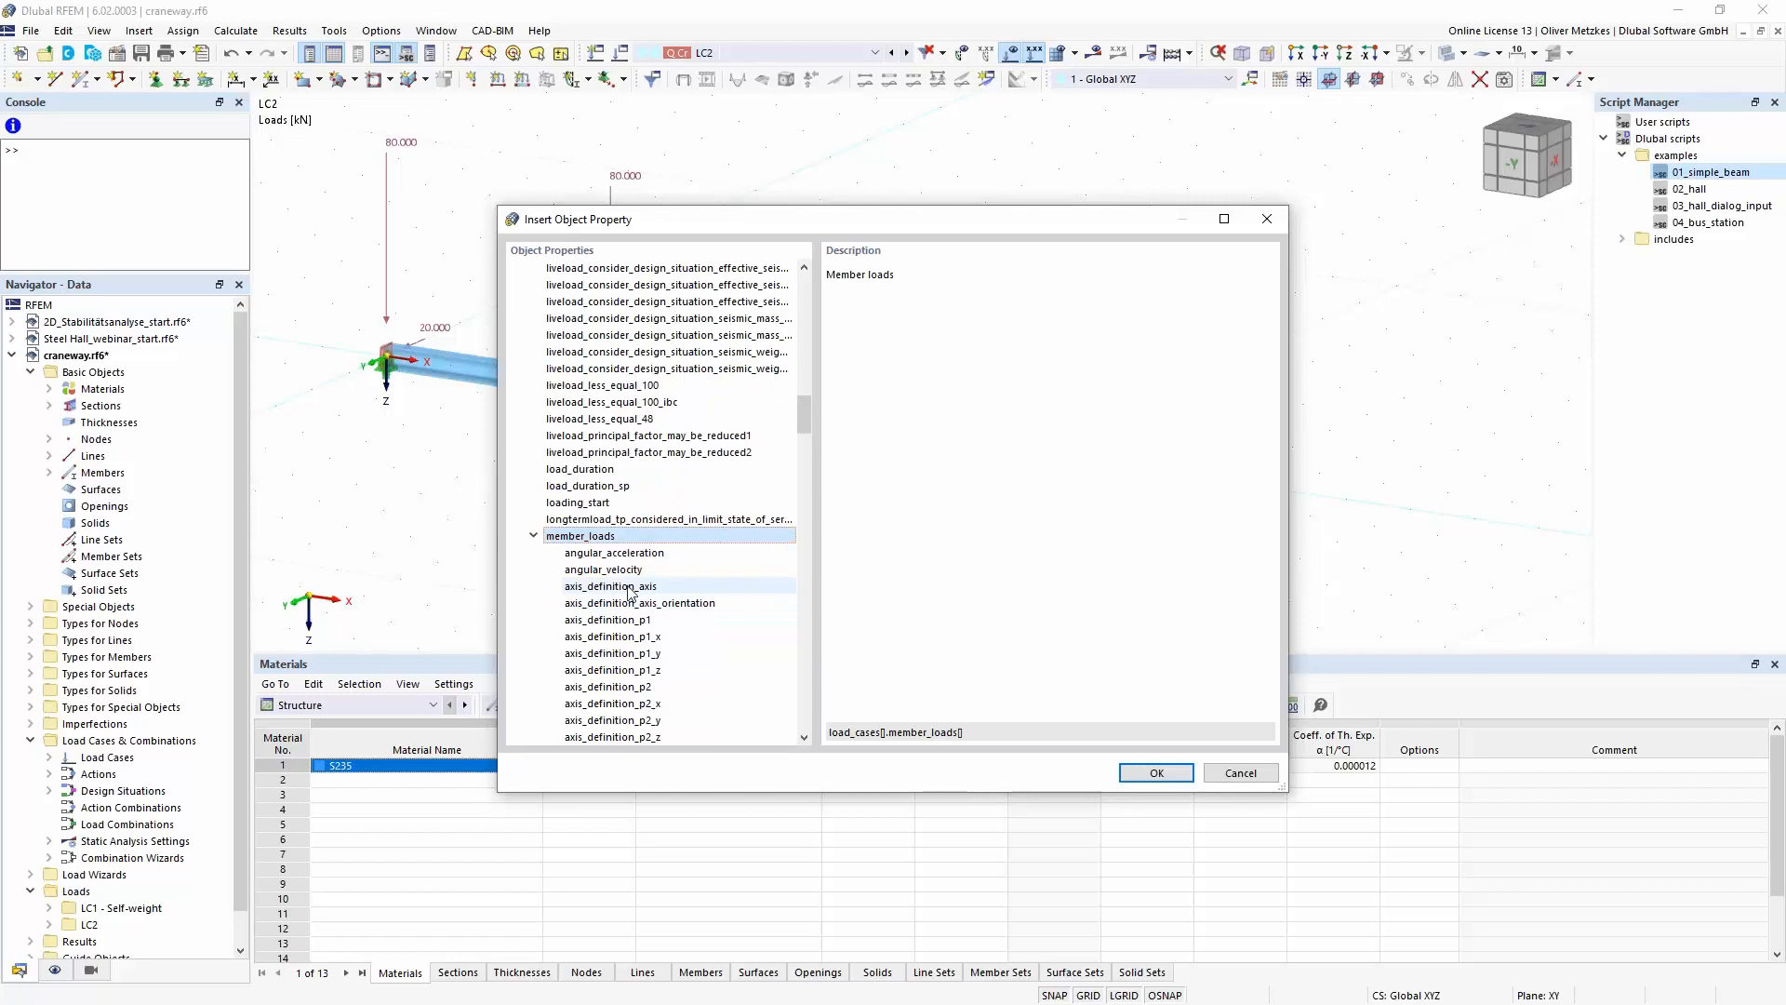
# - Look up the description of the member load property eccentricity_y_at_end and leave the browser without inserting it
pyautogui.scroll(-6, 710, 398)
pyautogui.scroll(-2, 709, 398)
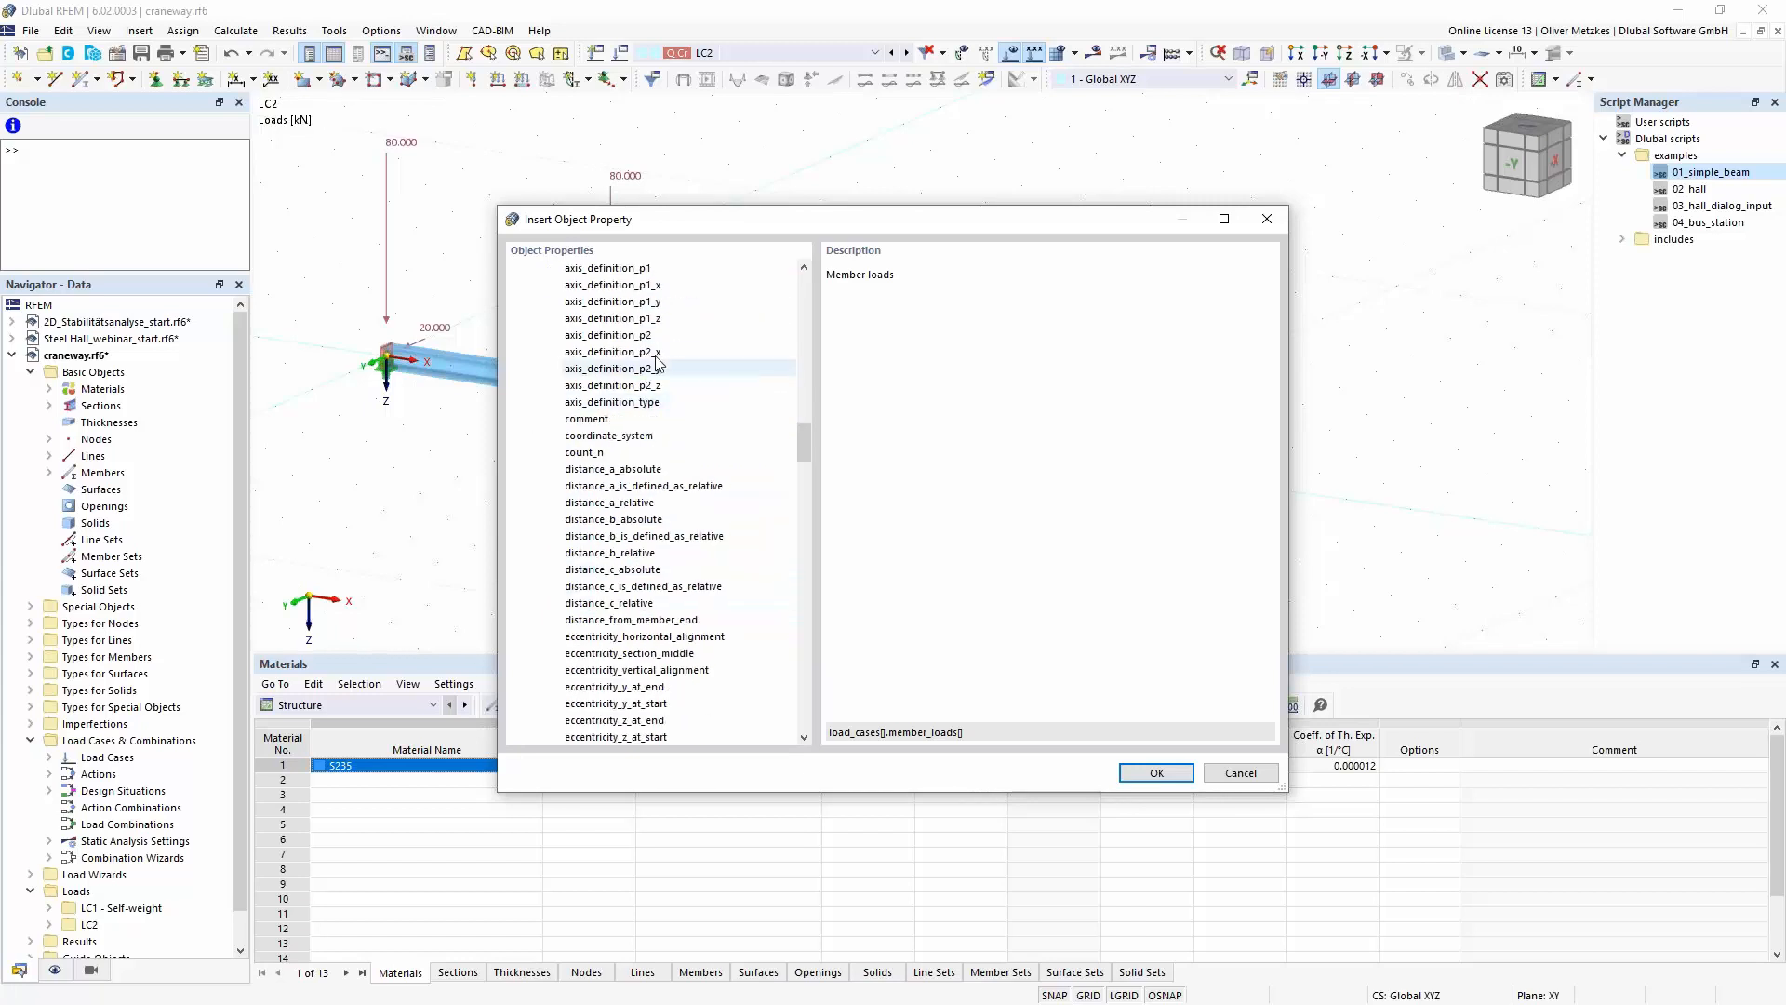
pyautogui.scroll(-1, 603, 522)
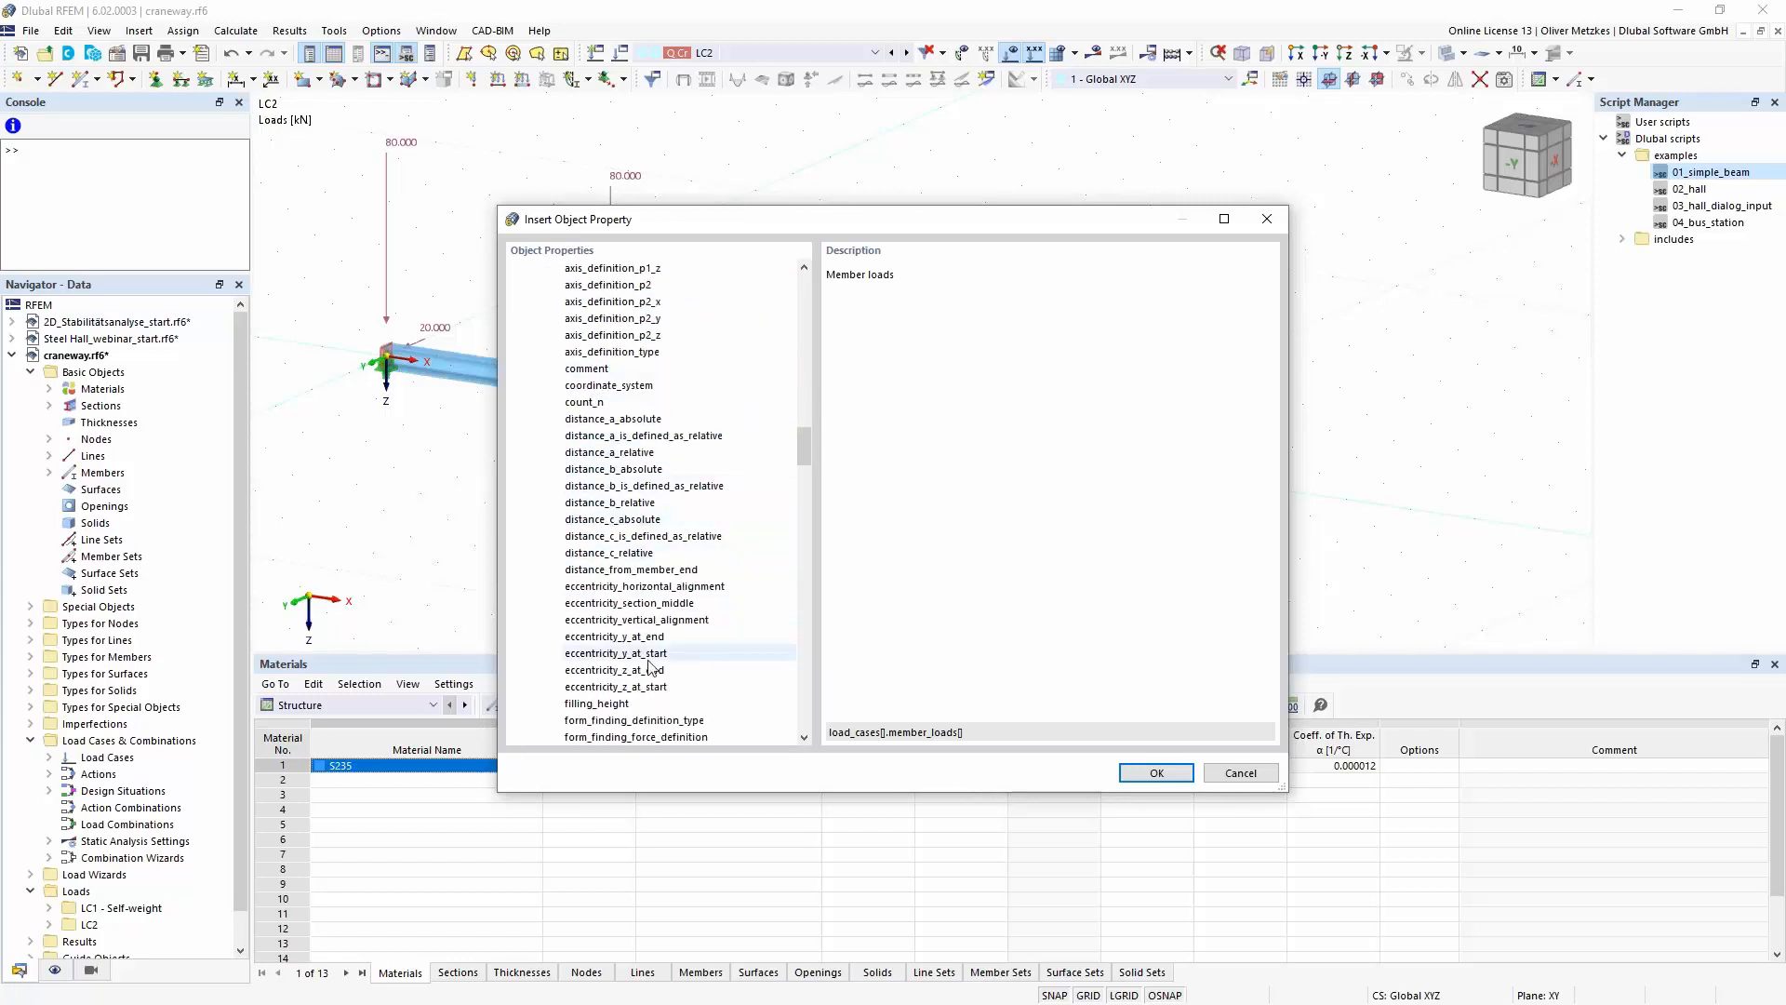
pyautogui.click(614, 637)
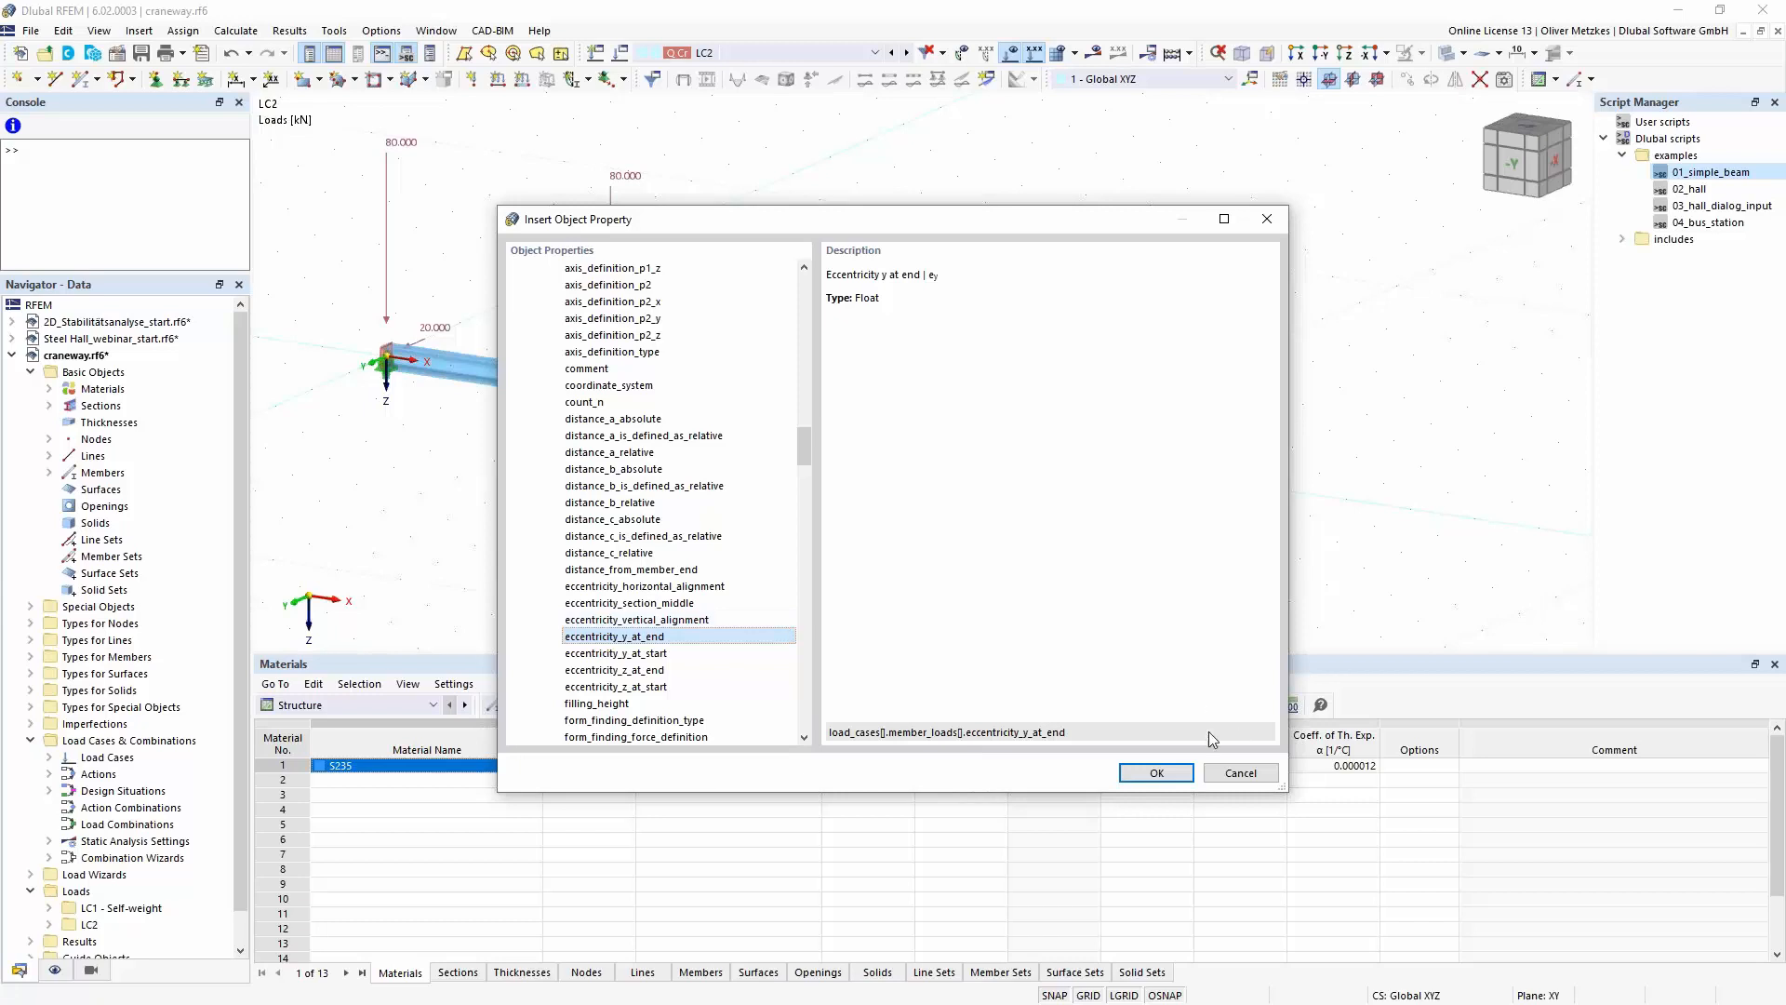
pyautogui.click(1239, 772)
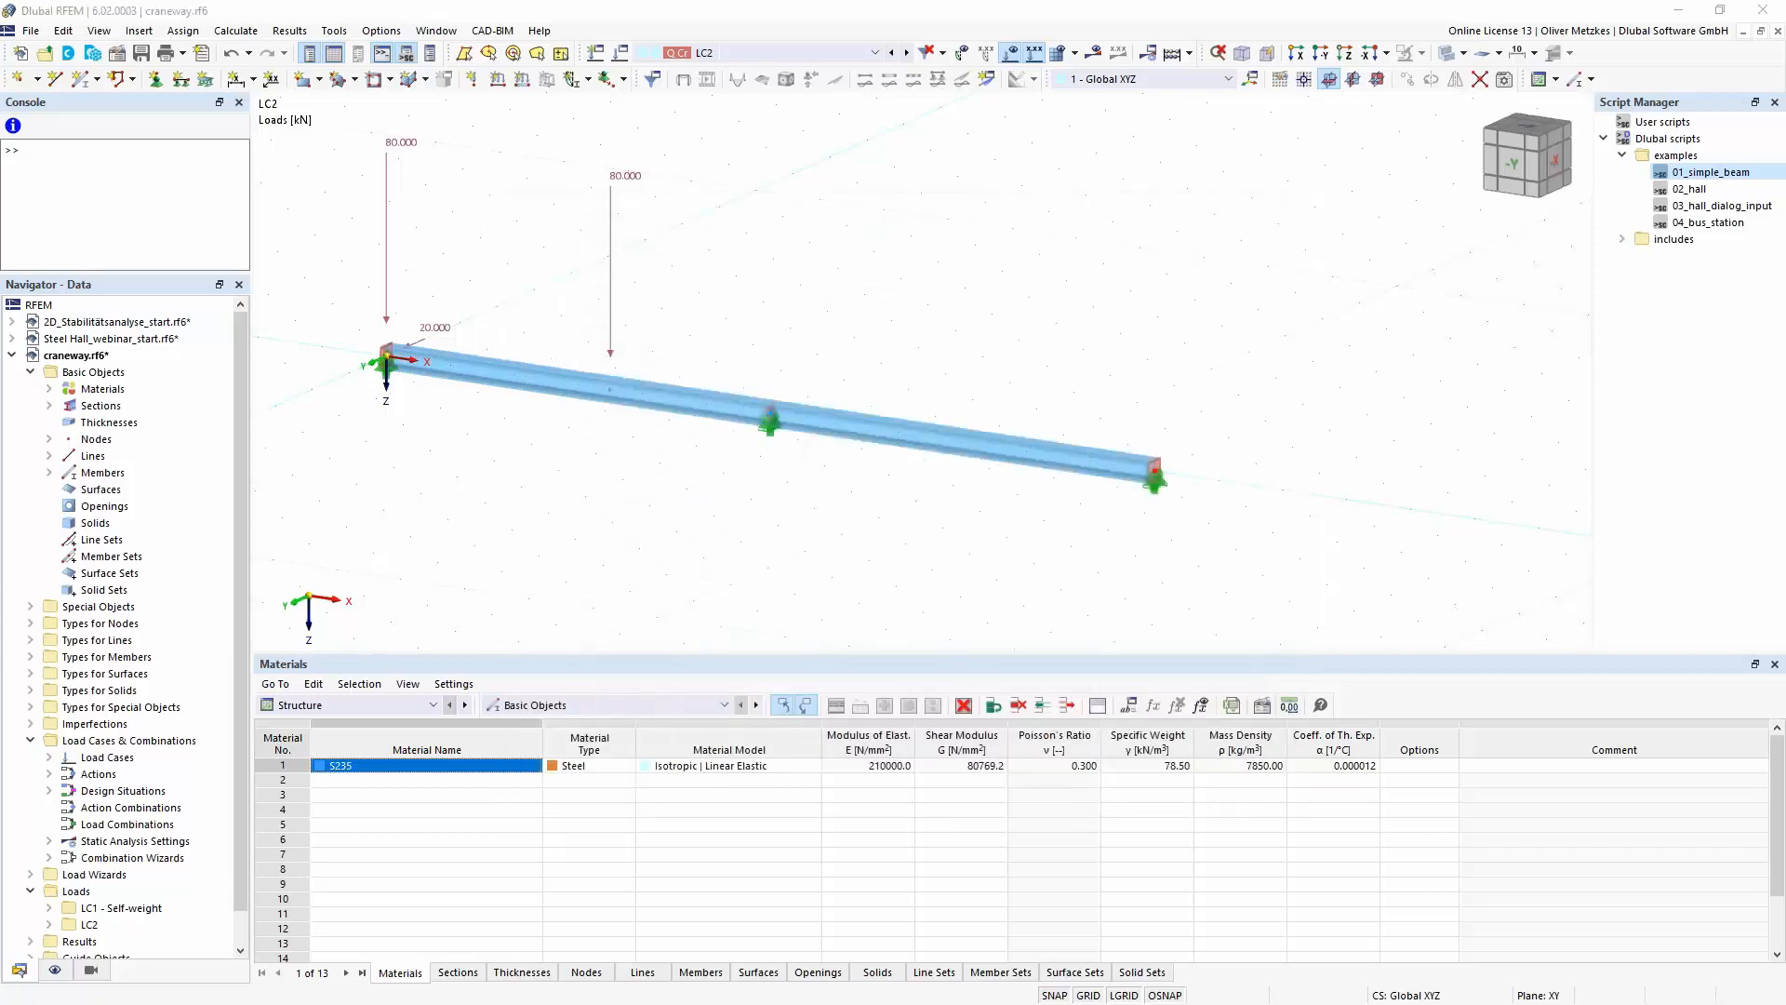
# - Switch to Notepad++ and examine the magnitude, eccentricity and load direction lines of the moving load script Loading.js
pyautogui.hotkey('alt', 'Tab')
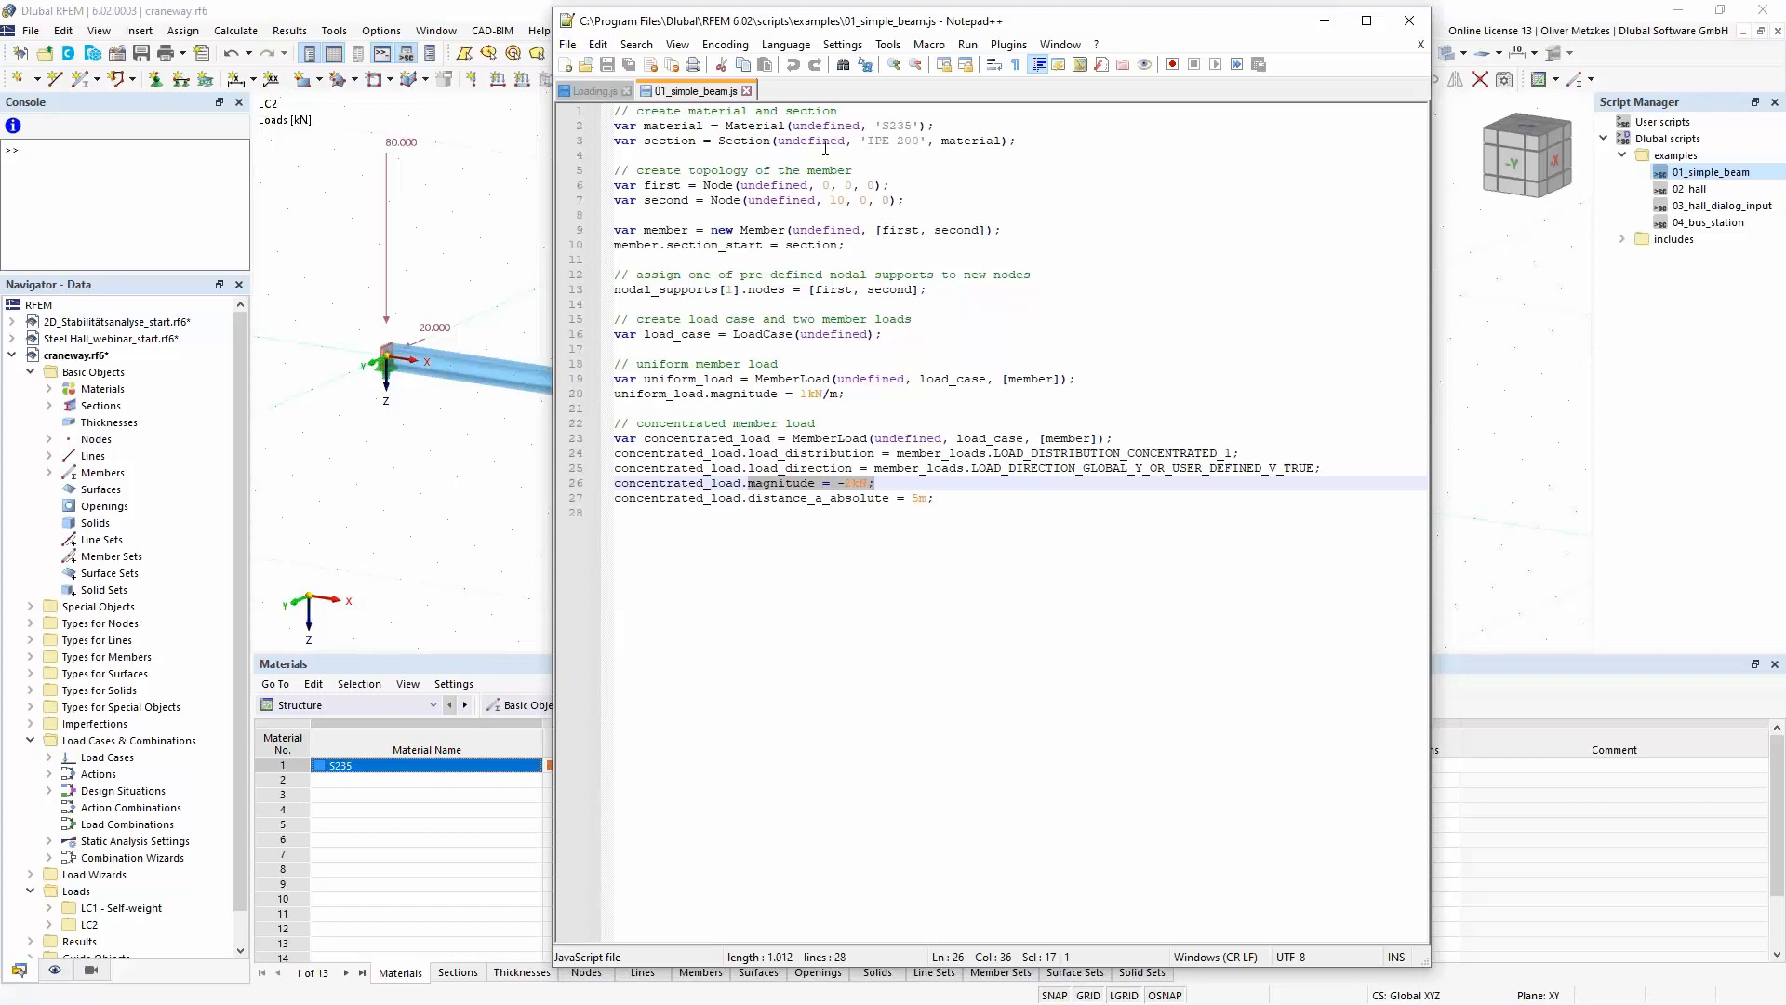
pyautogui.click(587, 92)
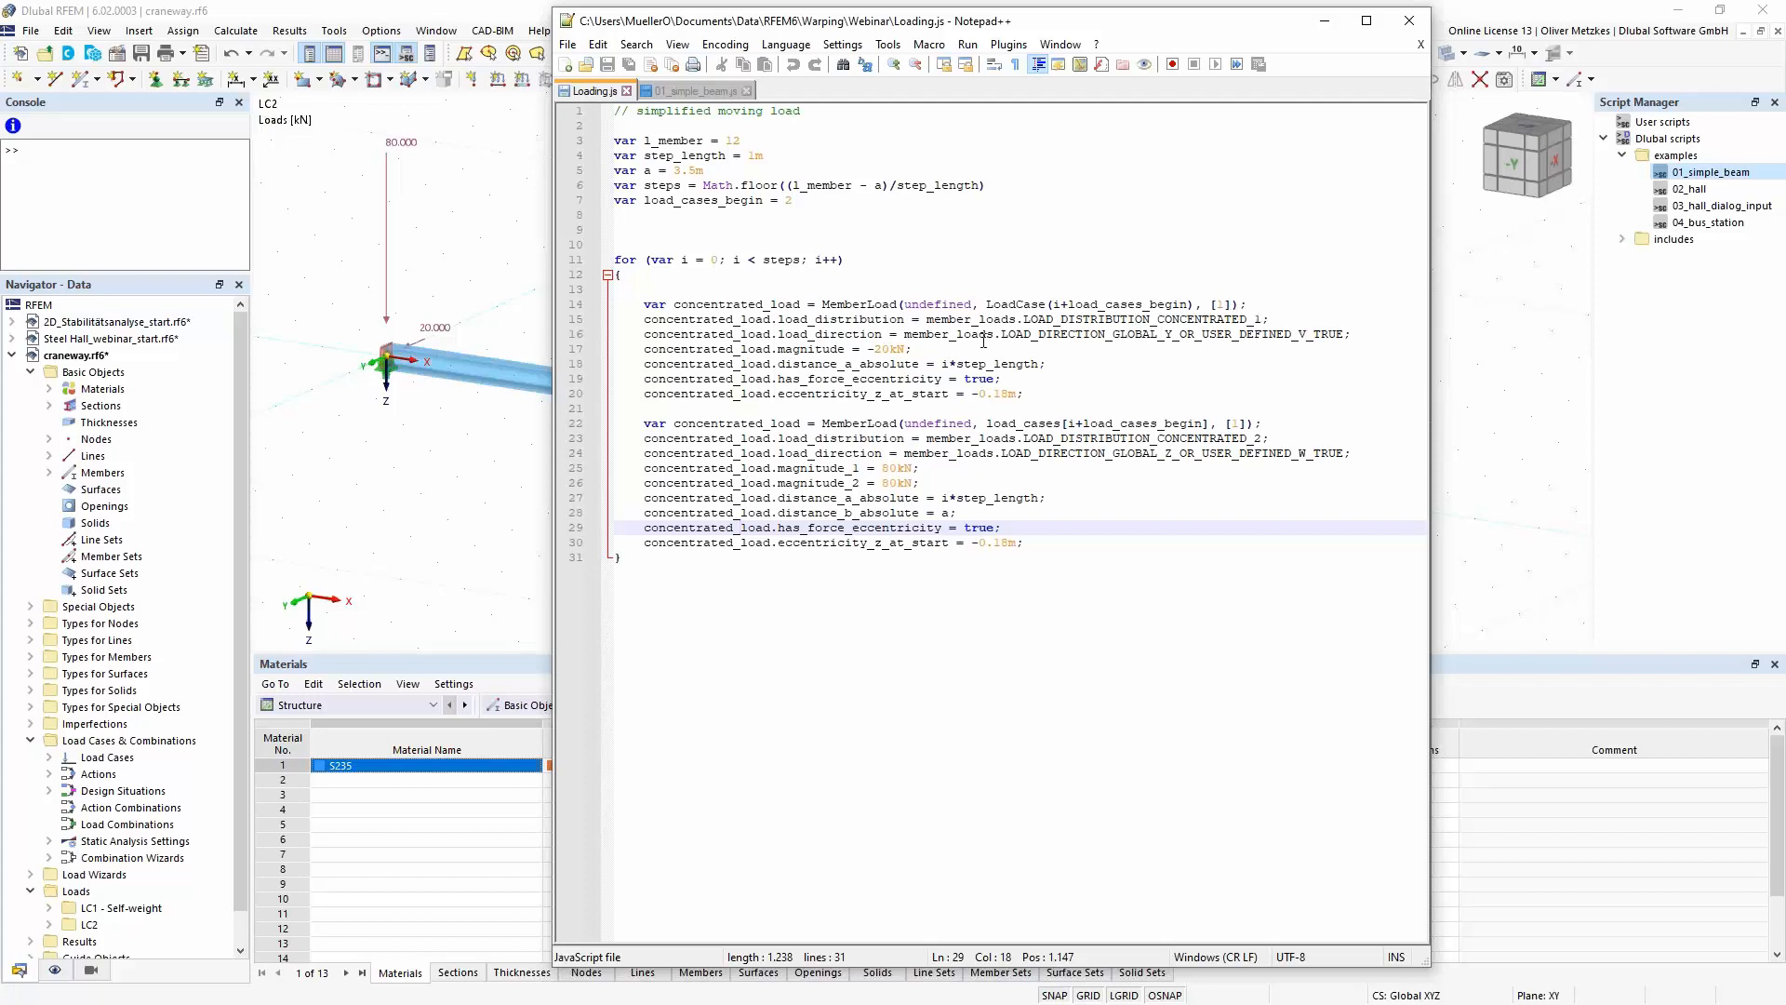
pyautogui.moveTo(911, 349); pyautogui.dragTo(1018, 399)
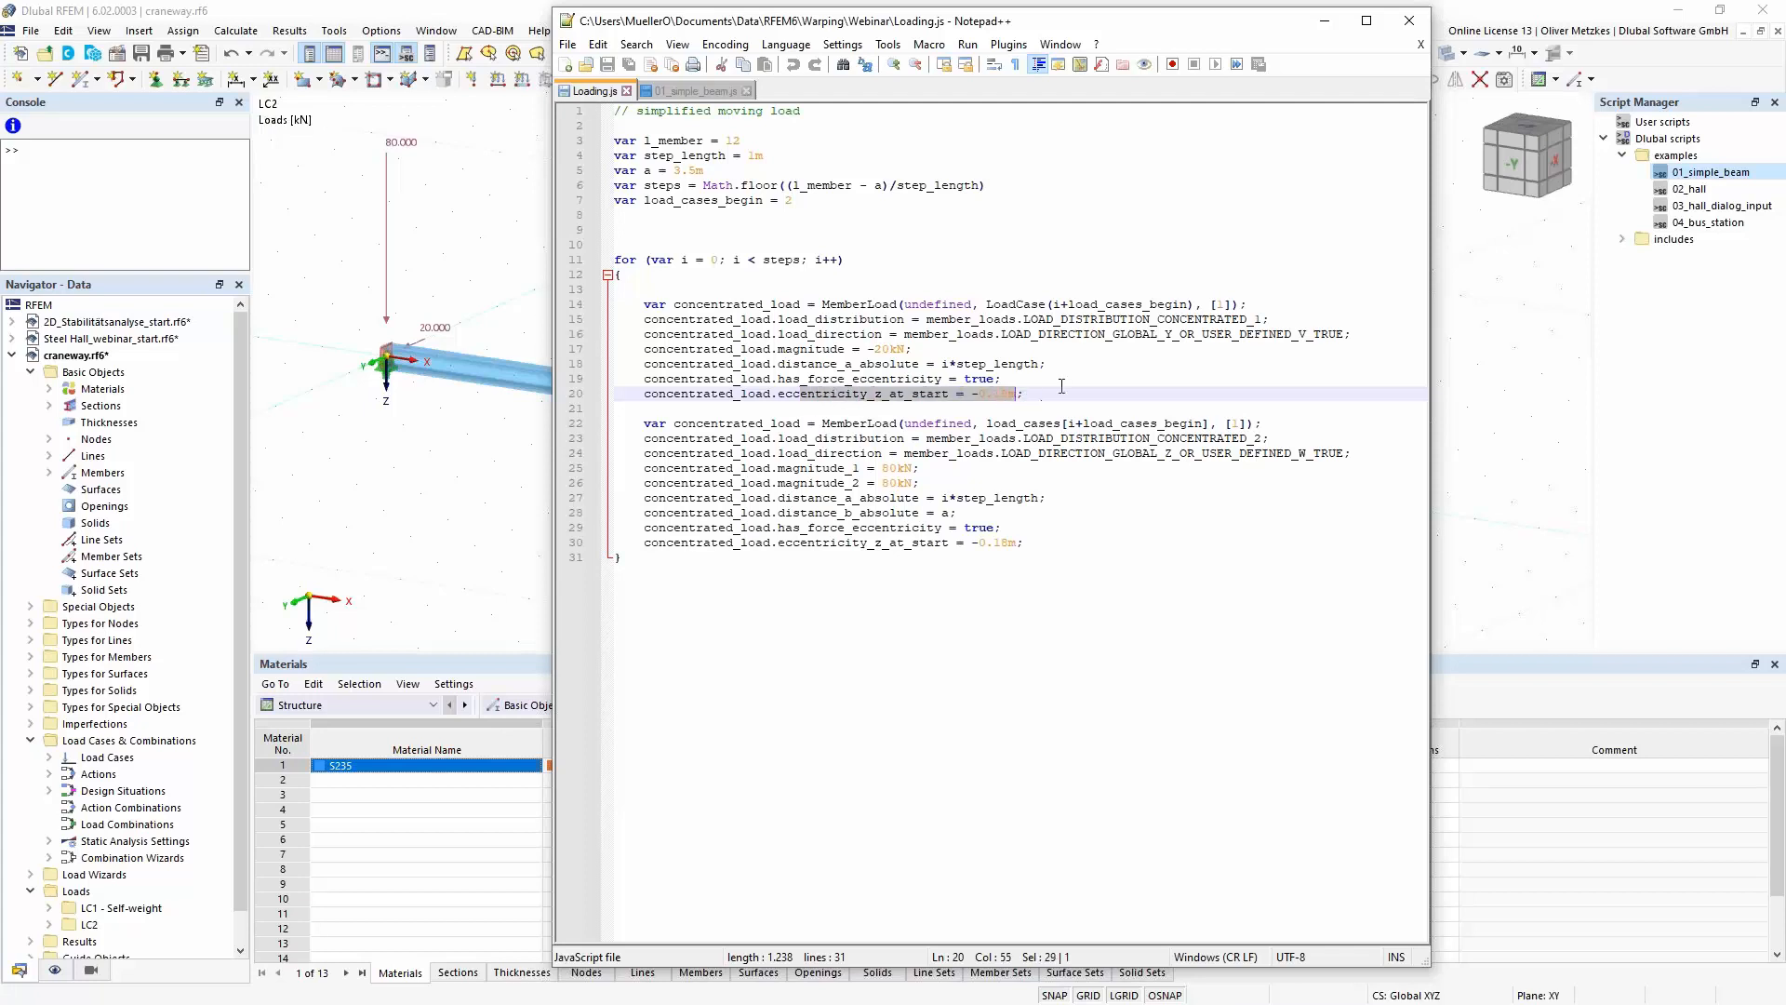
pyautogui.click(1059, 384)
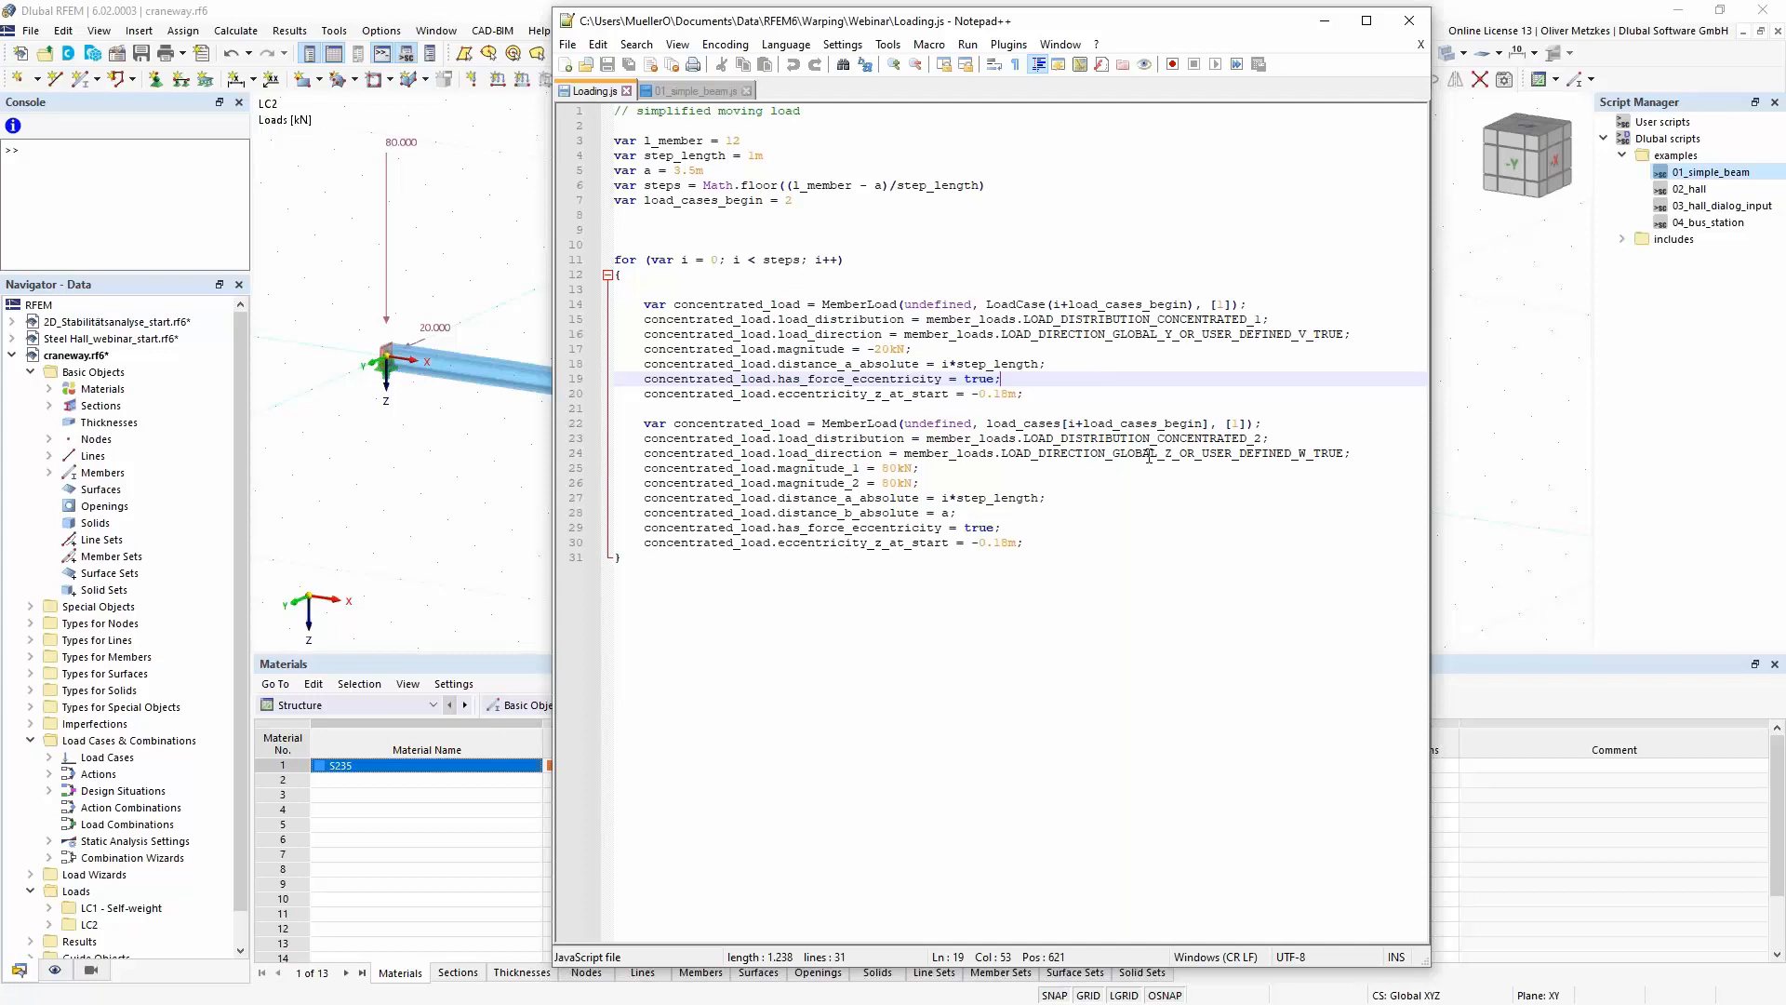
pyautogui.moveTo(1171, 454); pyautogui.dragTo(1150, 454)
pyautogui.click(1087, 495)
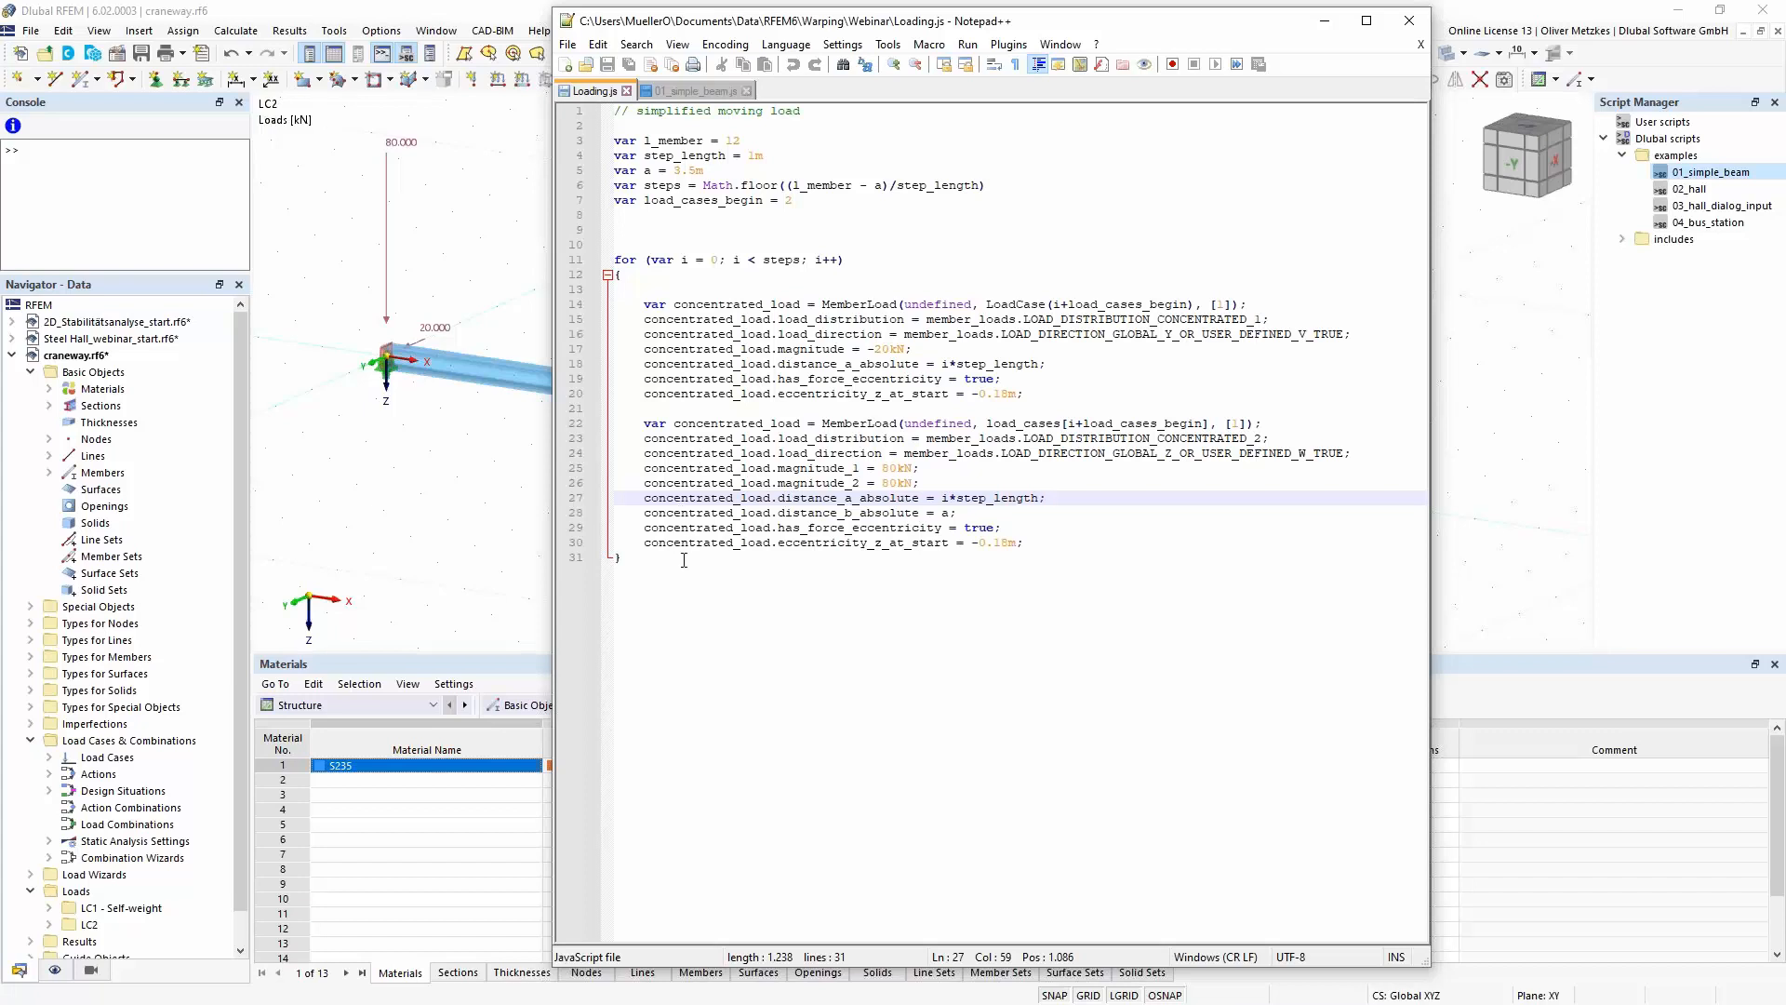
# - Copy the Loading.js code from the l_member variable to the closing brace and paste it into the RFEM console
pyautogui.moveTo(678, 558); pyautogui.dragTo(616, 140)
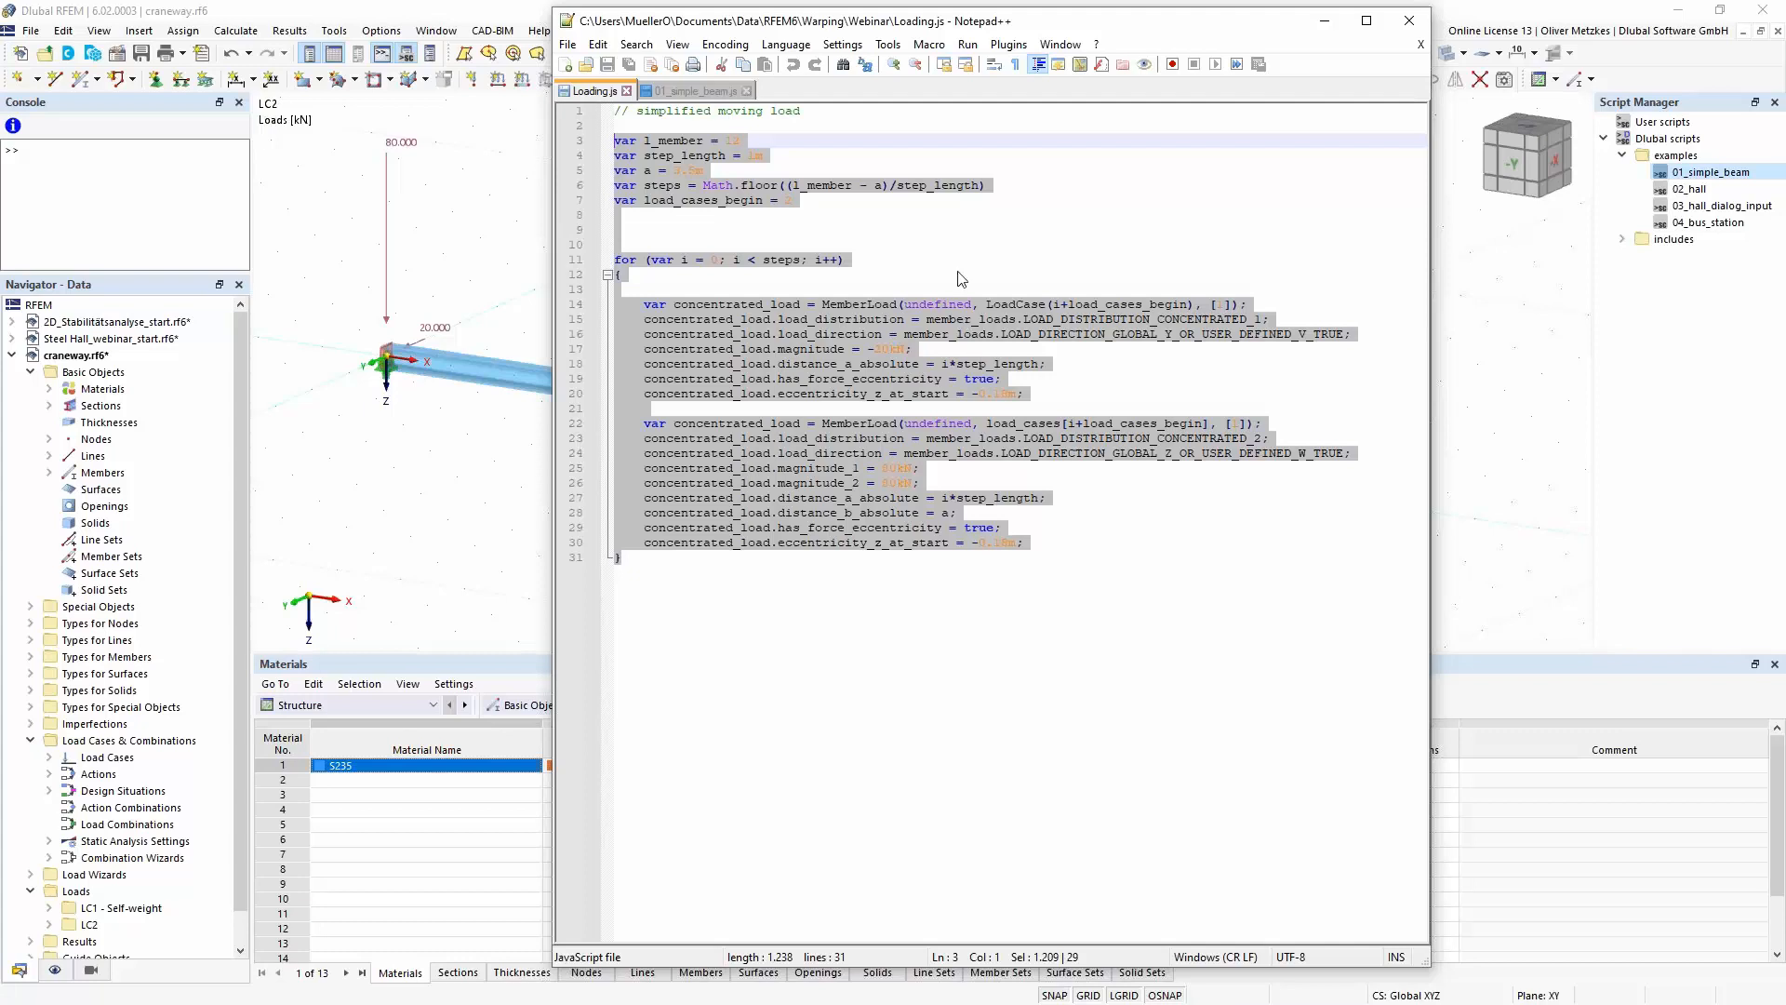
pyautogui.click(1324, 20)
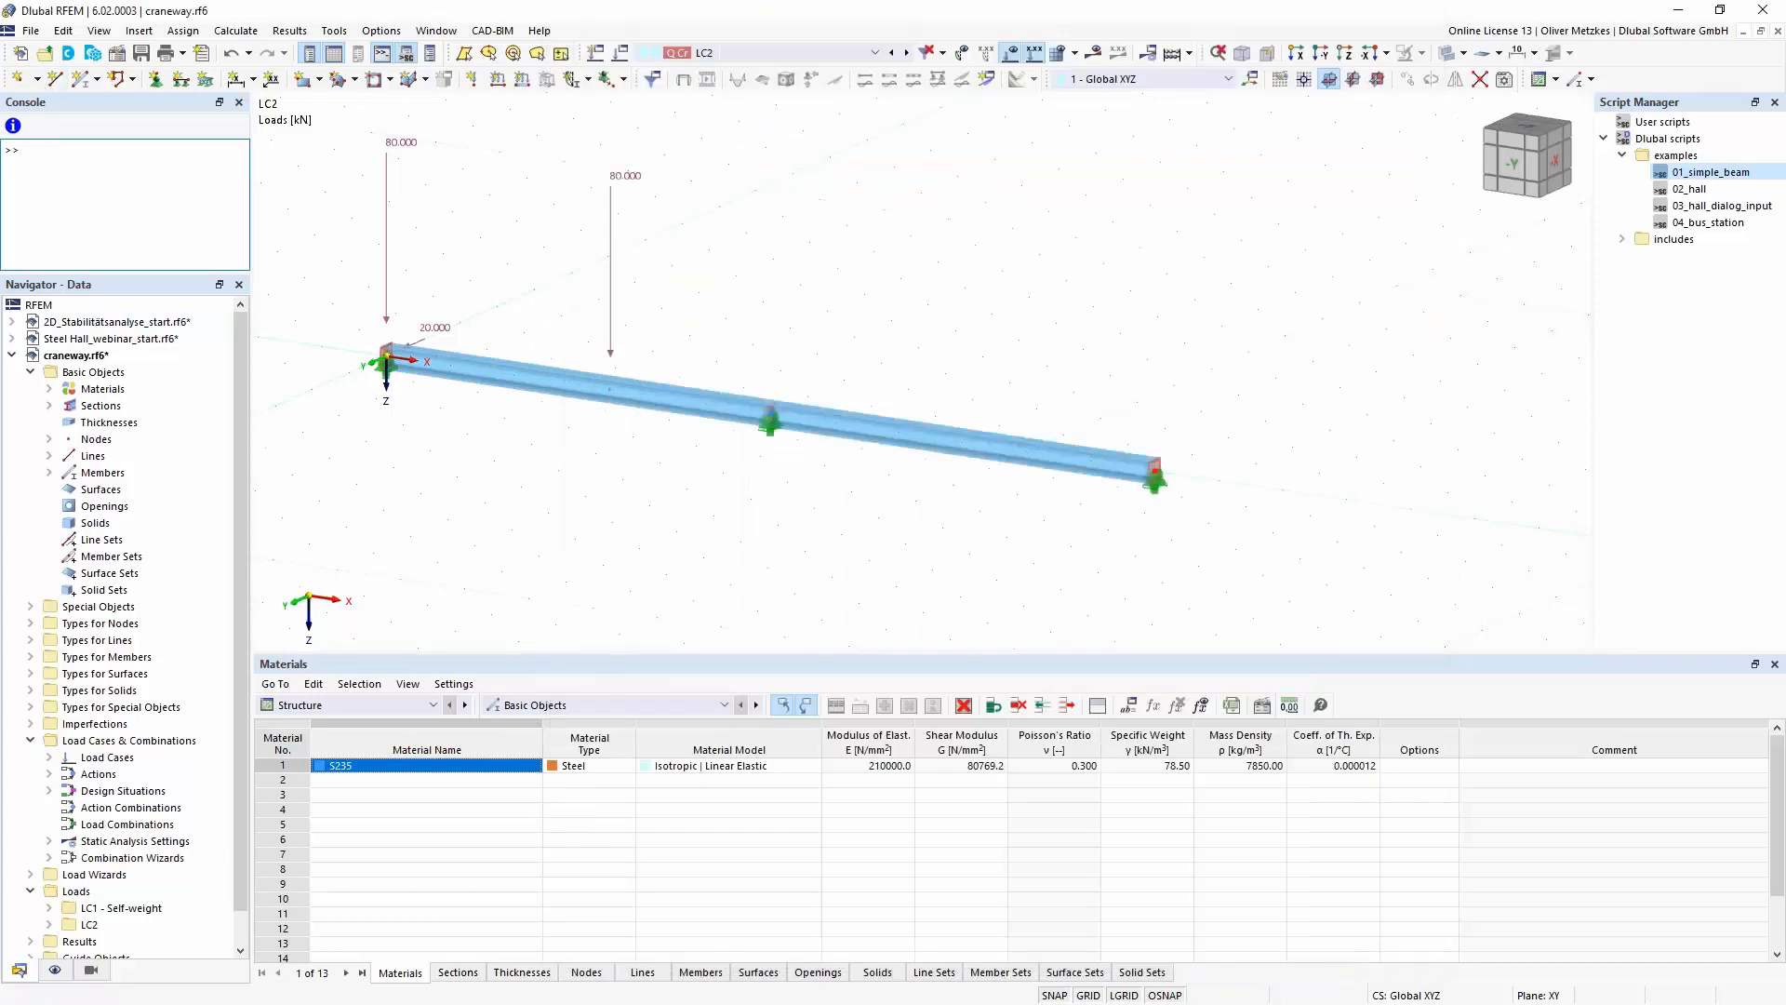
pyautogui.hotkey('ctrl', 'v')
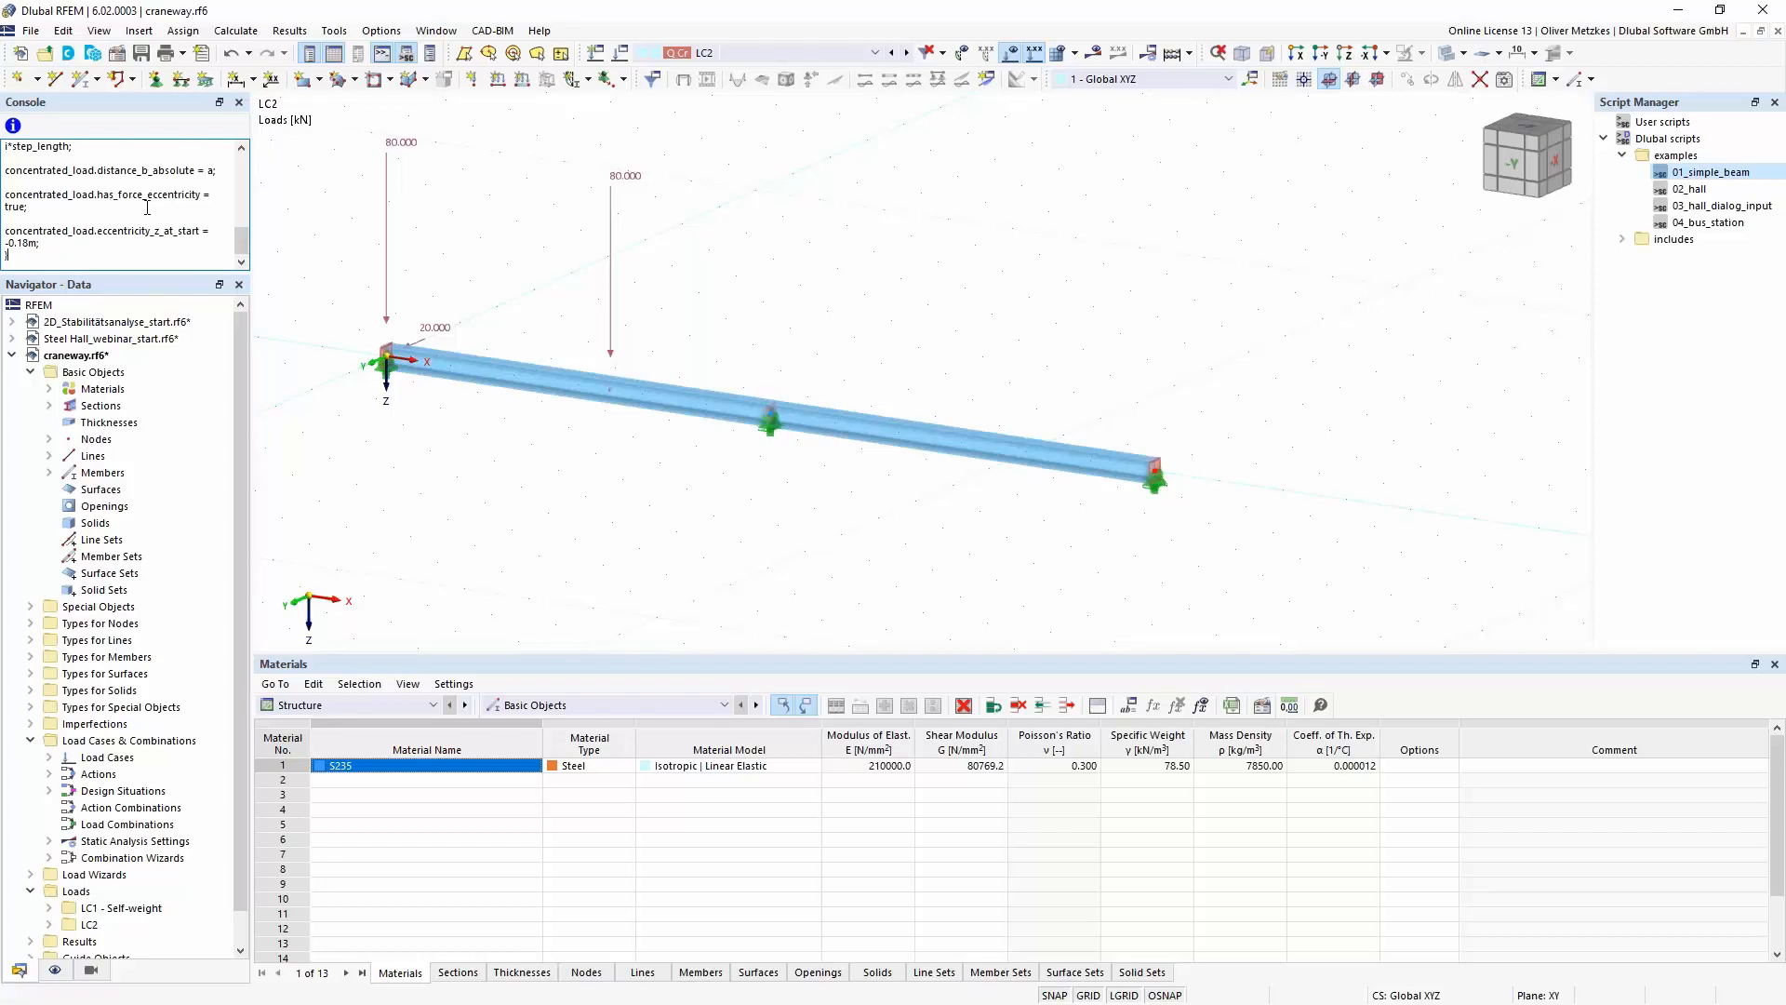
# - Delete load case LC2 together with its crane action
pyautogui.click(620, 54)
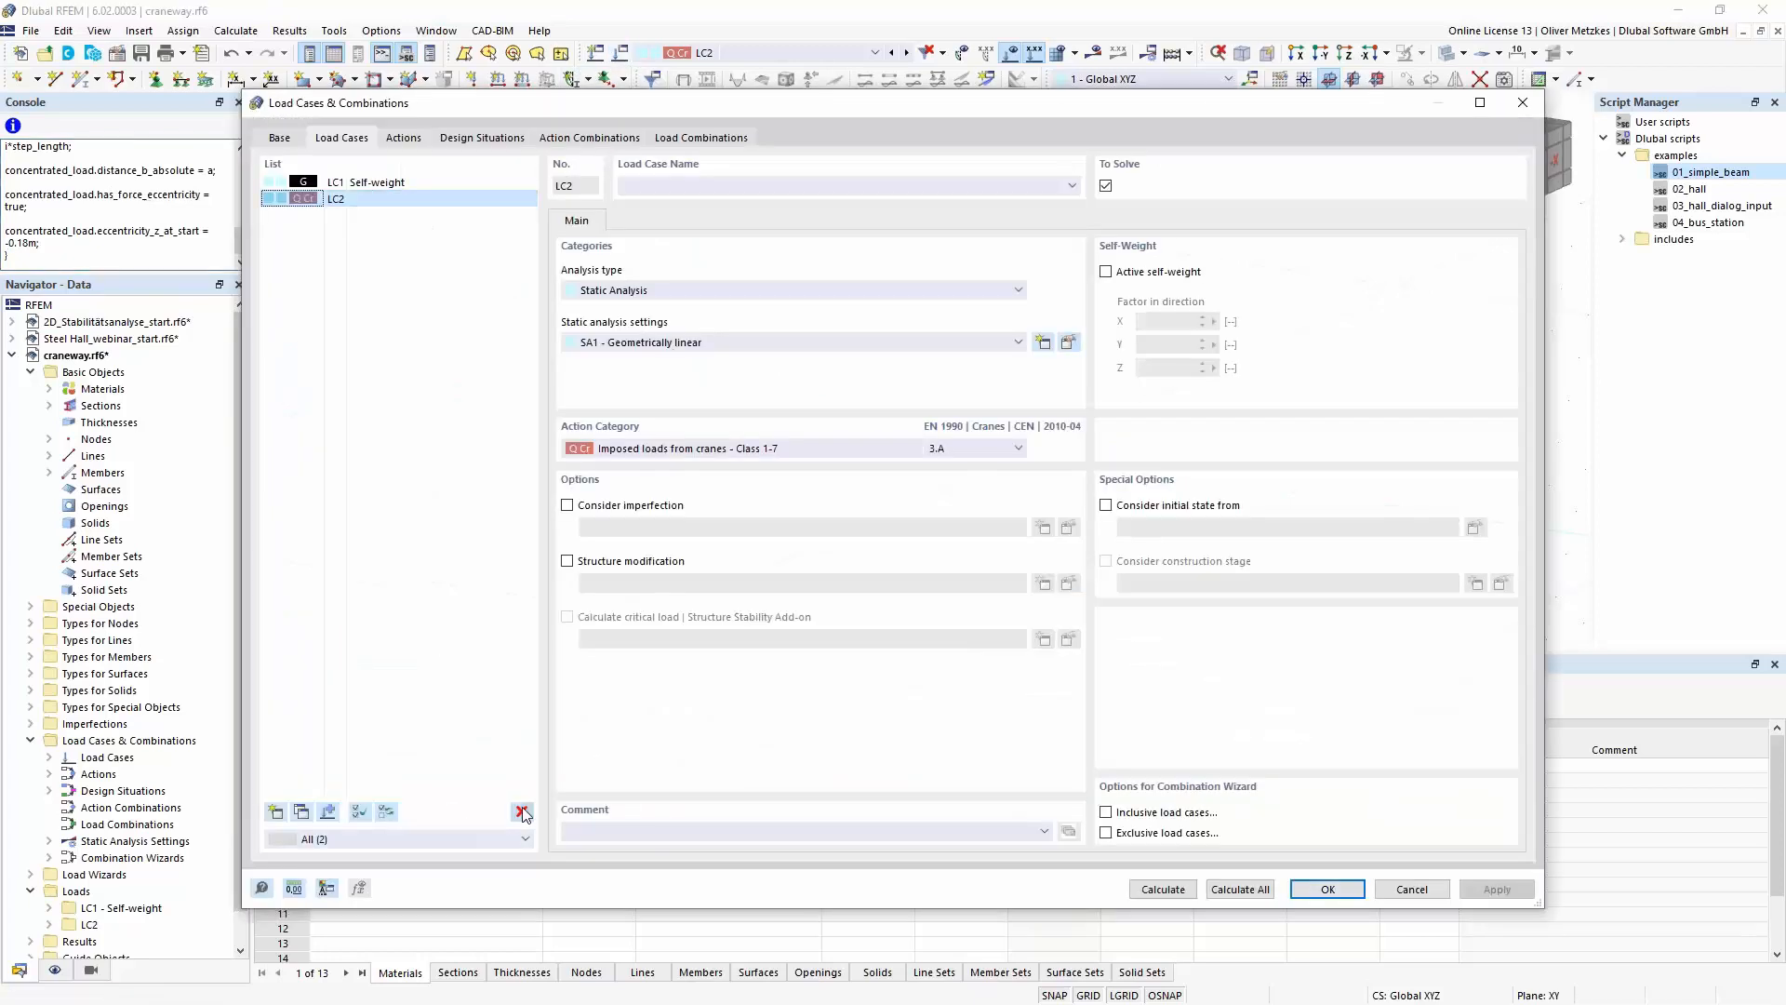
pyautogui.click(523, 813)
pyautogui.click(911, 576)
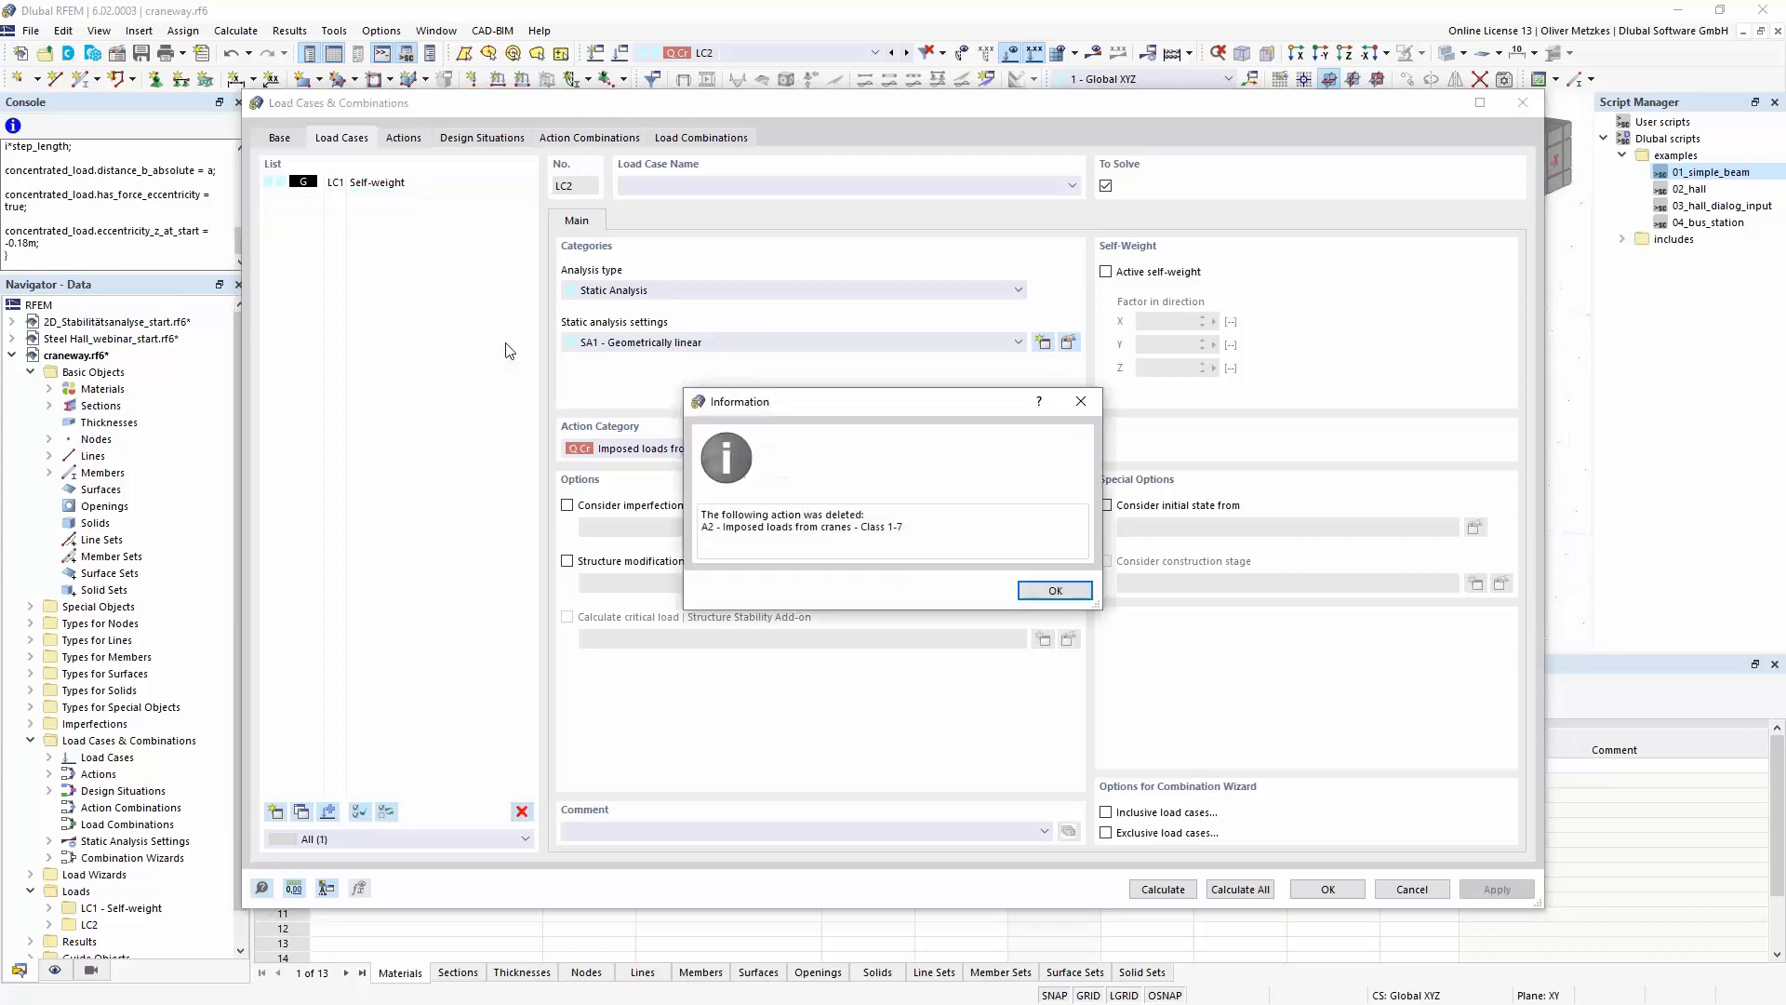
pyautogui.click(1053, 590)
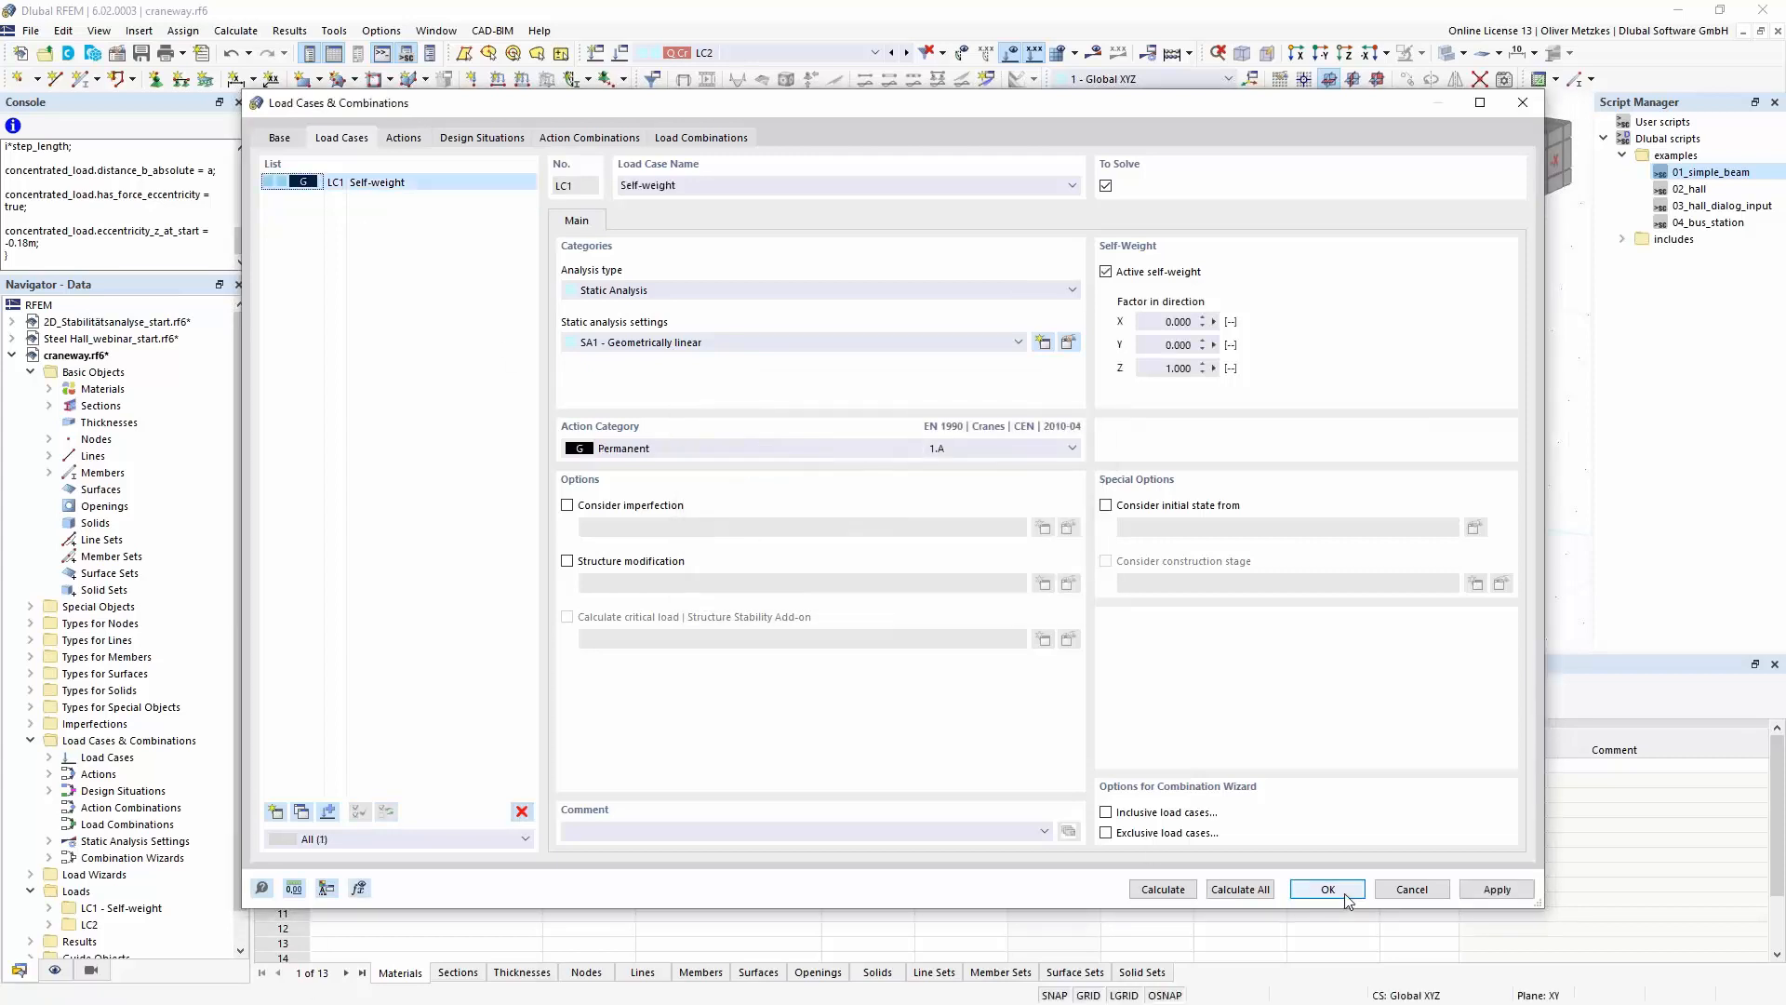
# - Run the pasted moving load script in the console and display load case LC2 on the craneway beam
pyautogui.click(103, 258)
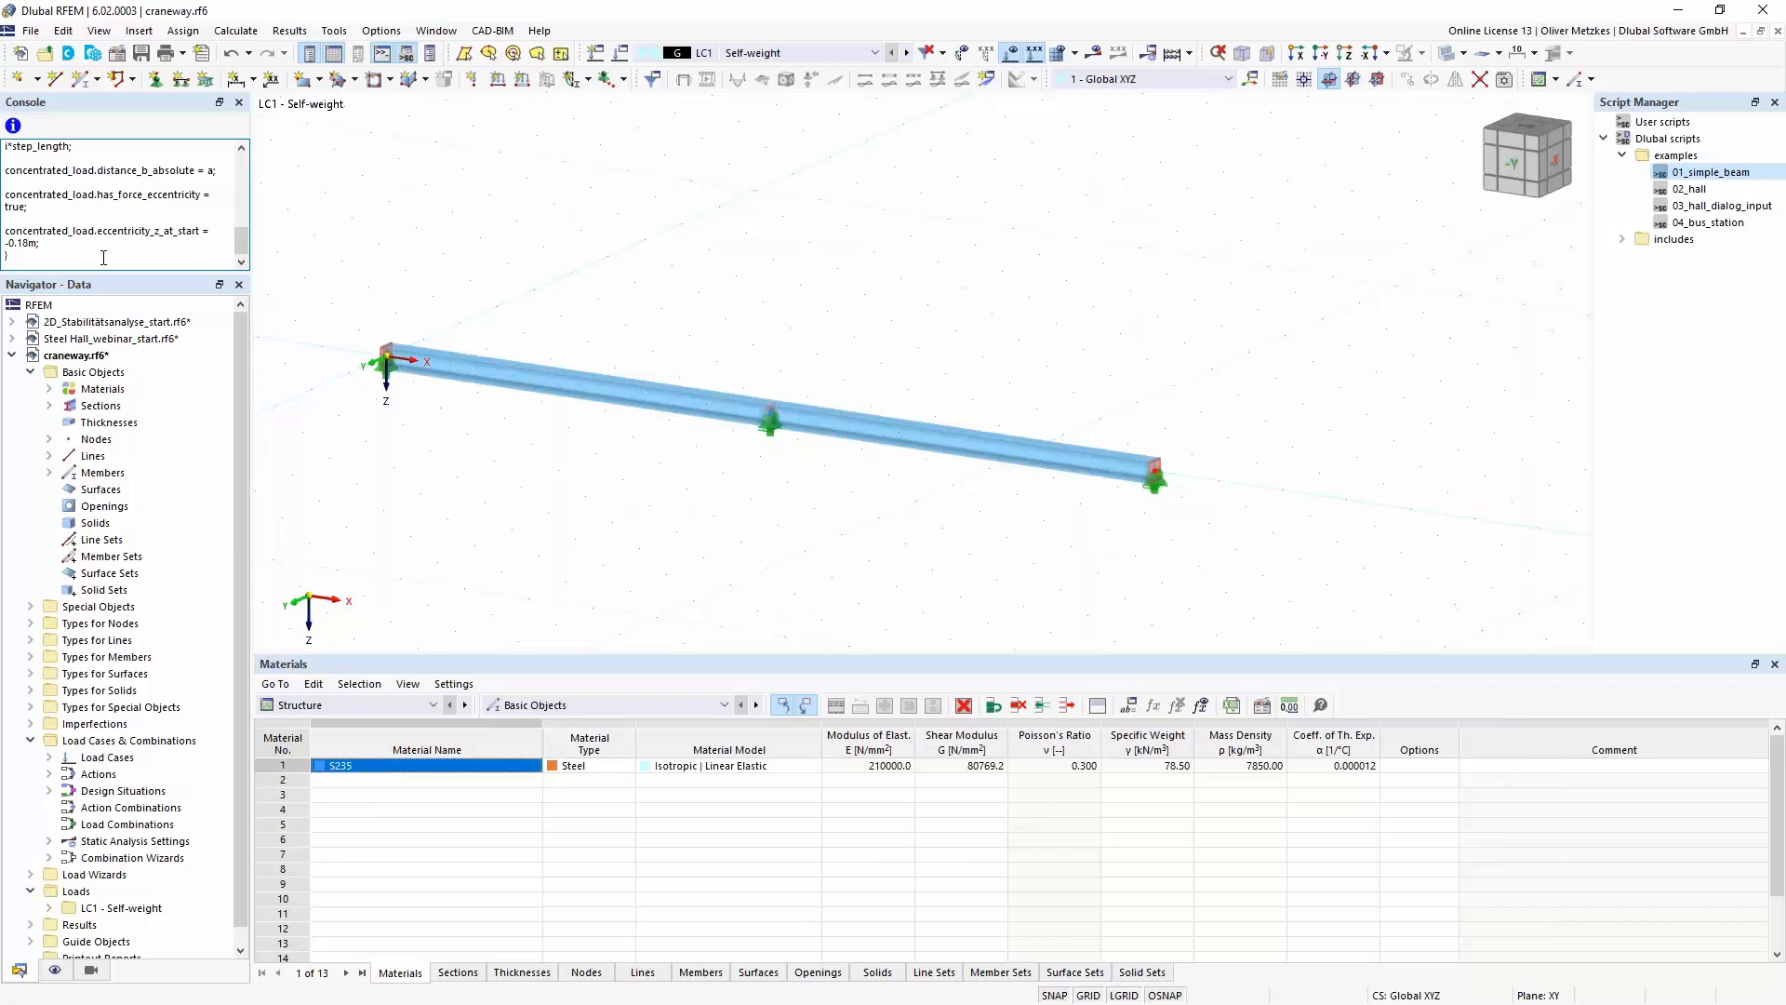
pyautogui.press('Return')
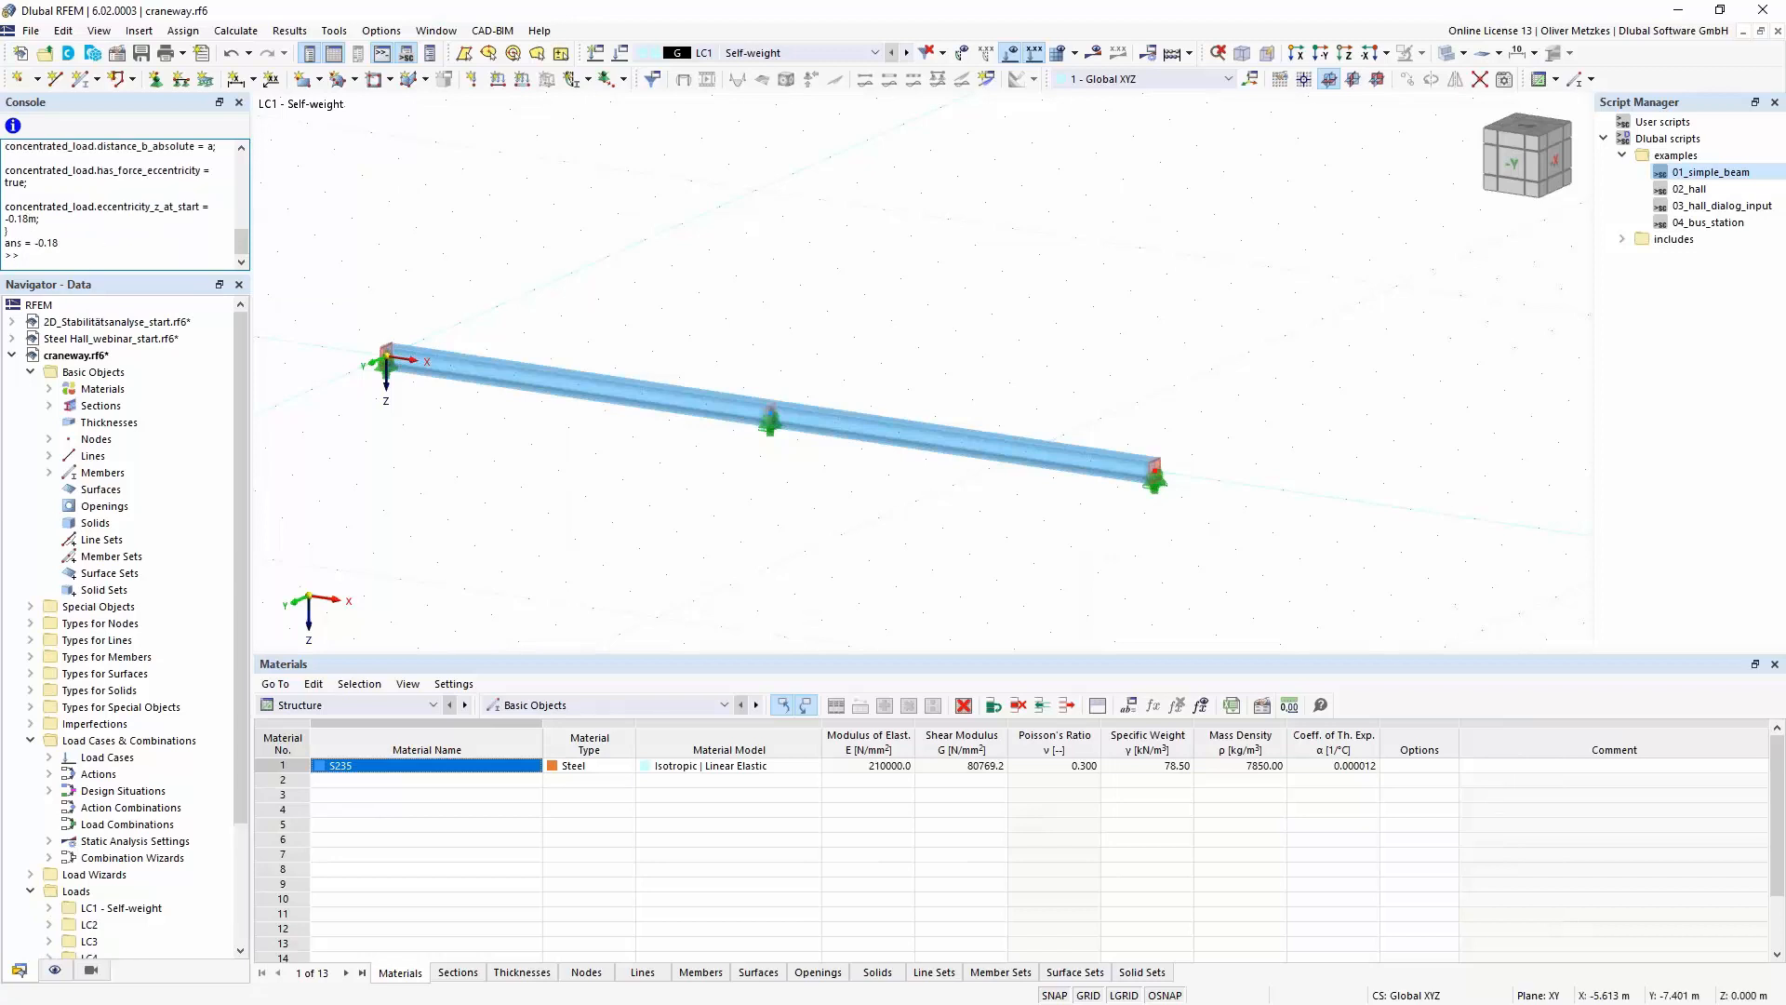
pyautogui.click(789, 52)
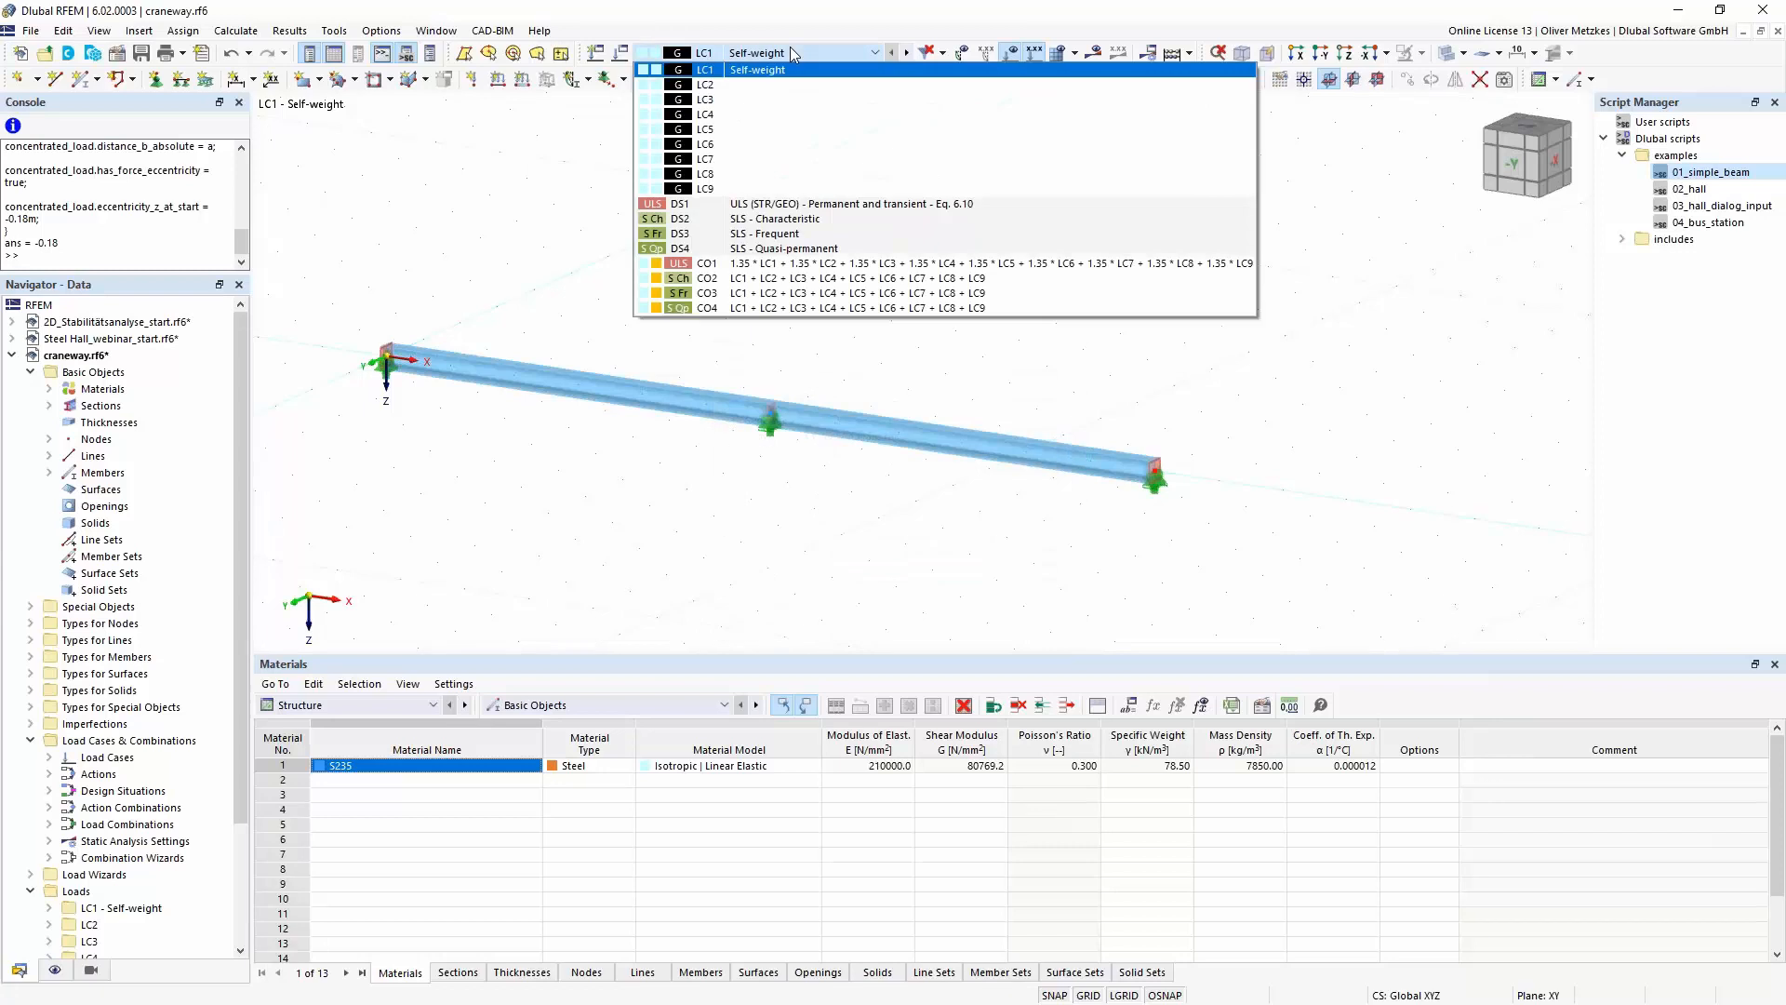
pyautogui.click(738, 85)
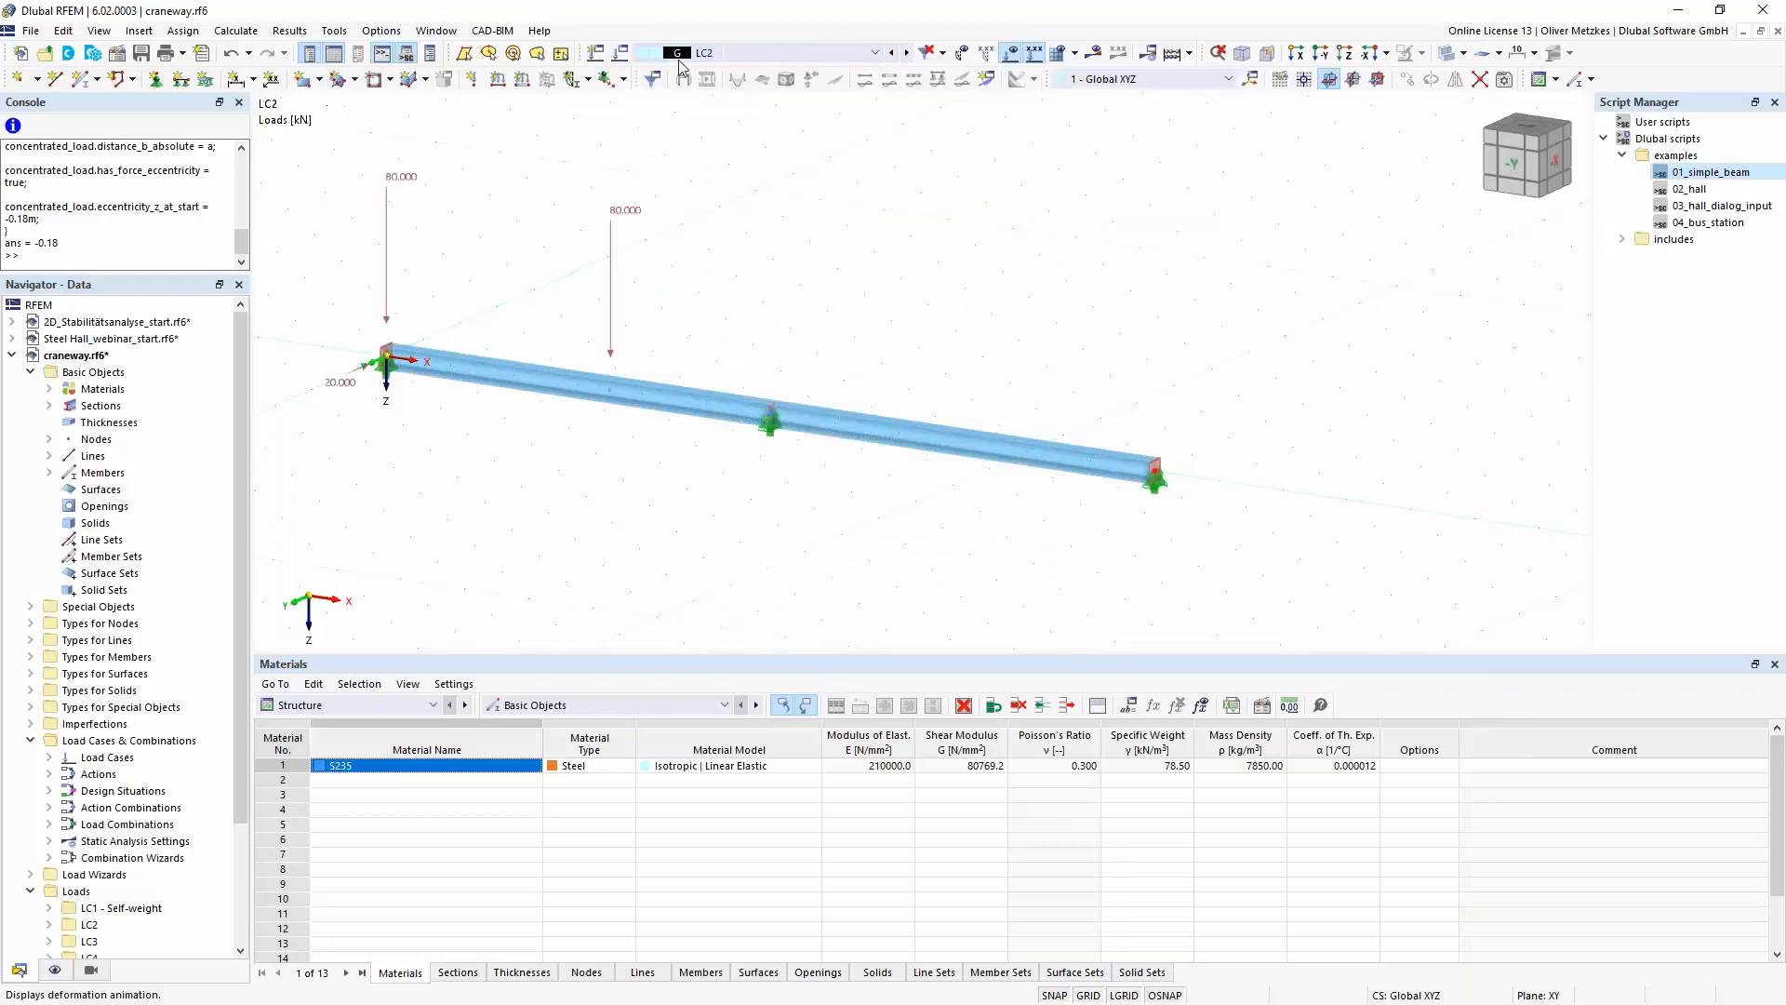
# - Step through the load cases up to LC9 to check the crane load positions, and close the console
pyautogui.click(907, 54)
pyautogui.click(907, 54)
pyautogui.click(907, 54)
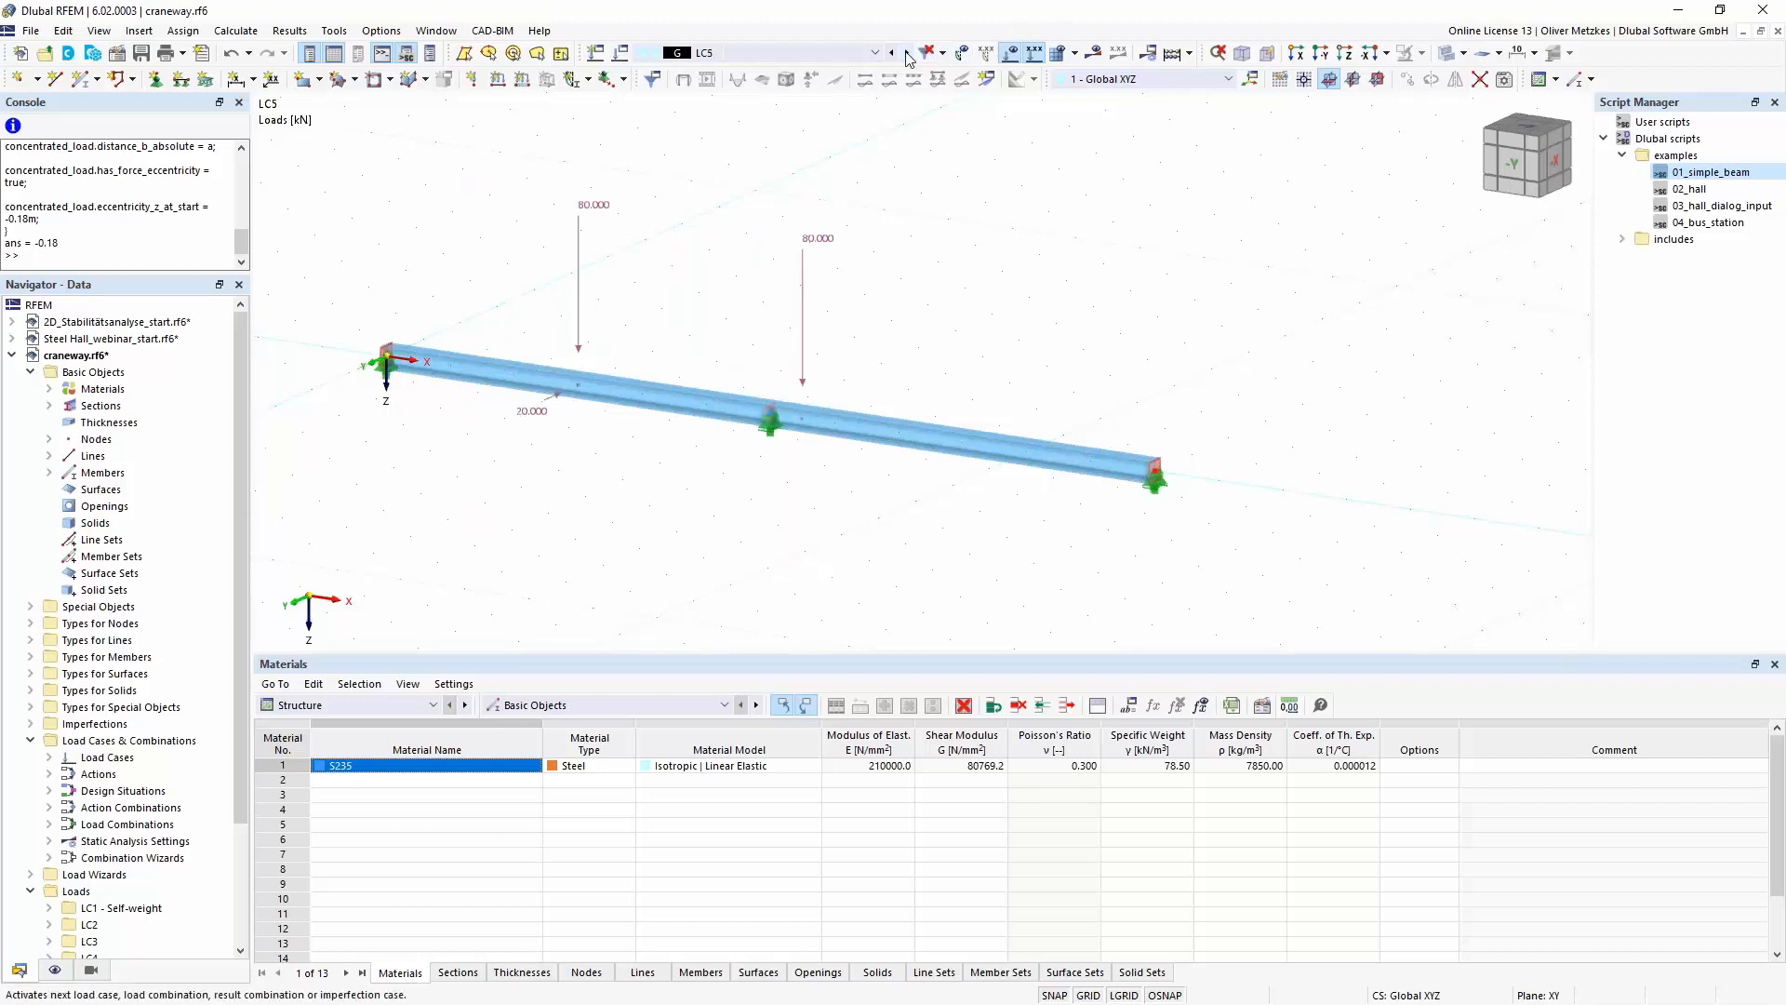
pyautogui.click(907, 53)
pyautogui.click(907, 54)
pyautogui.click(907, 54)
pyautogui.click(907, 54)
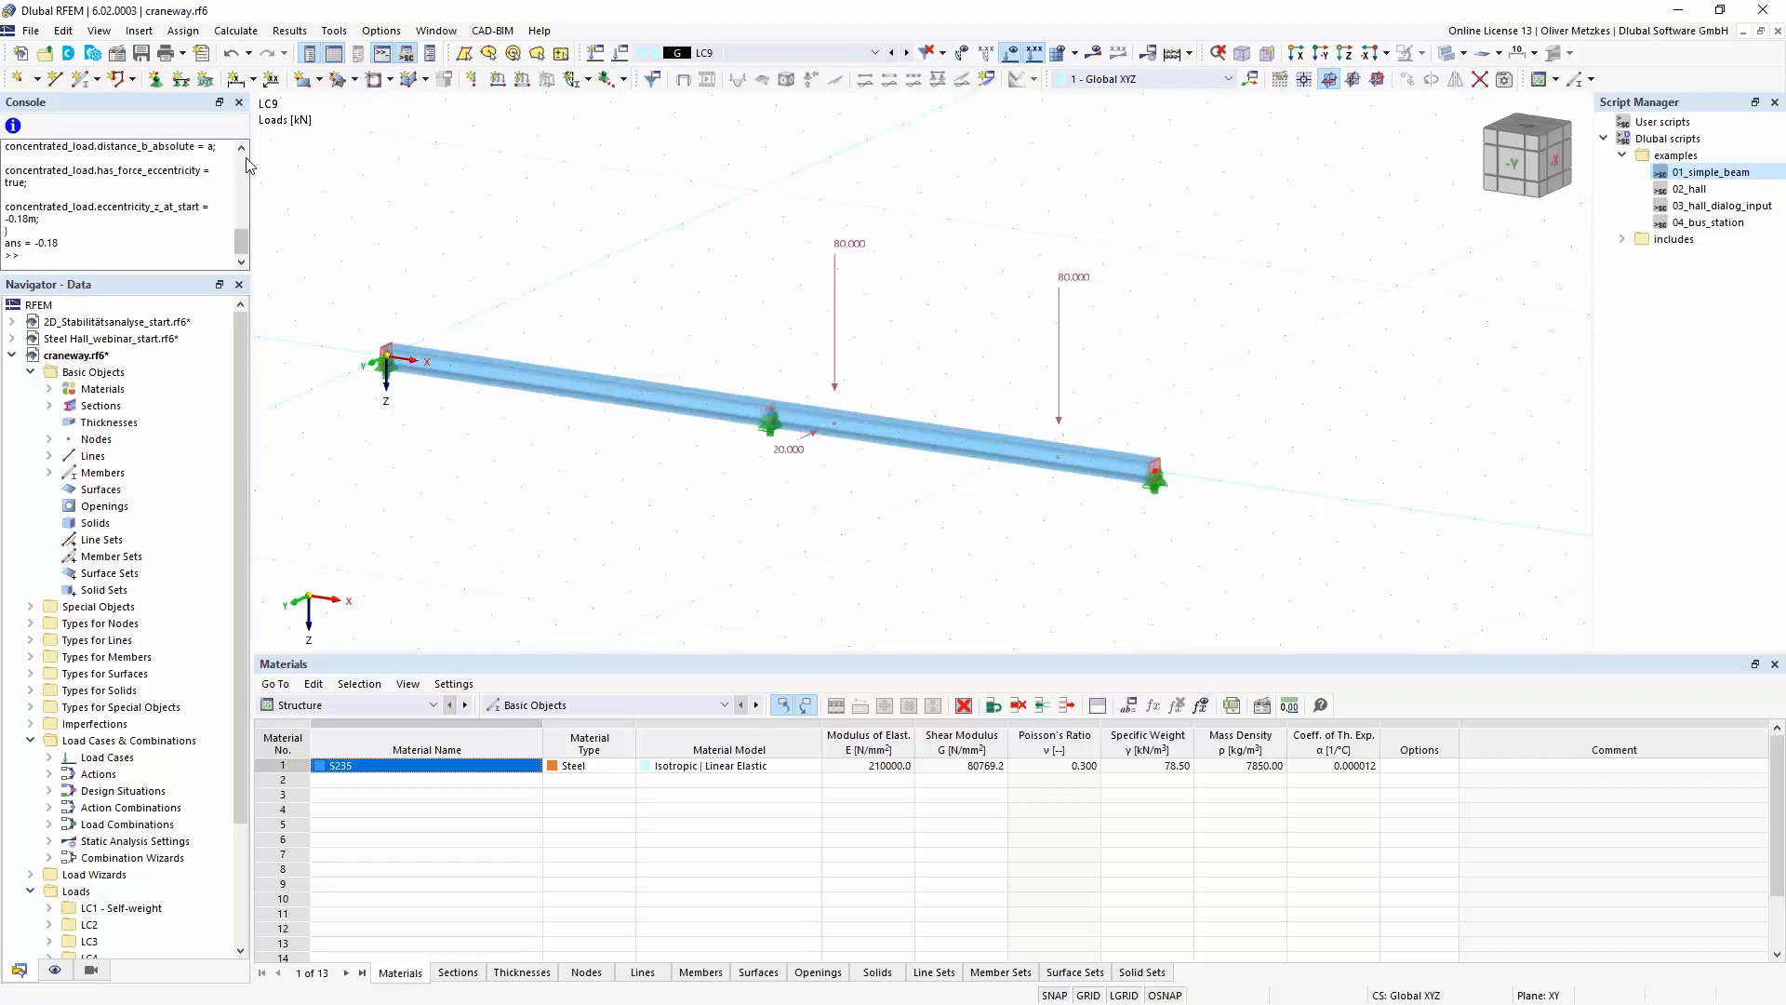
pyautogui.click(239, 103)
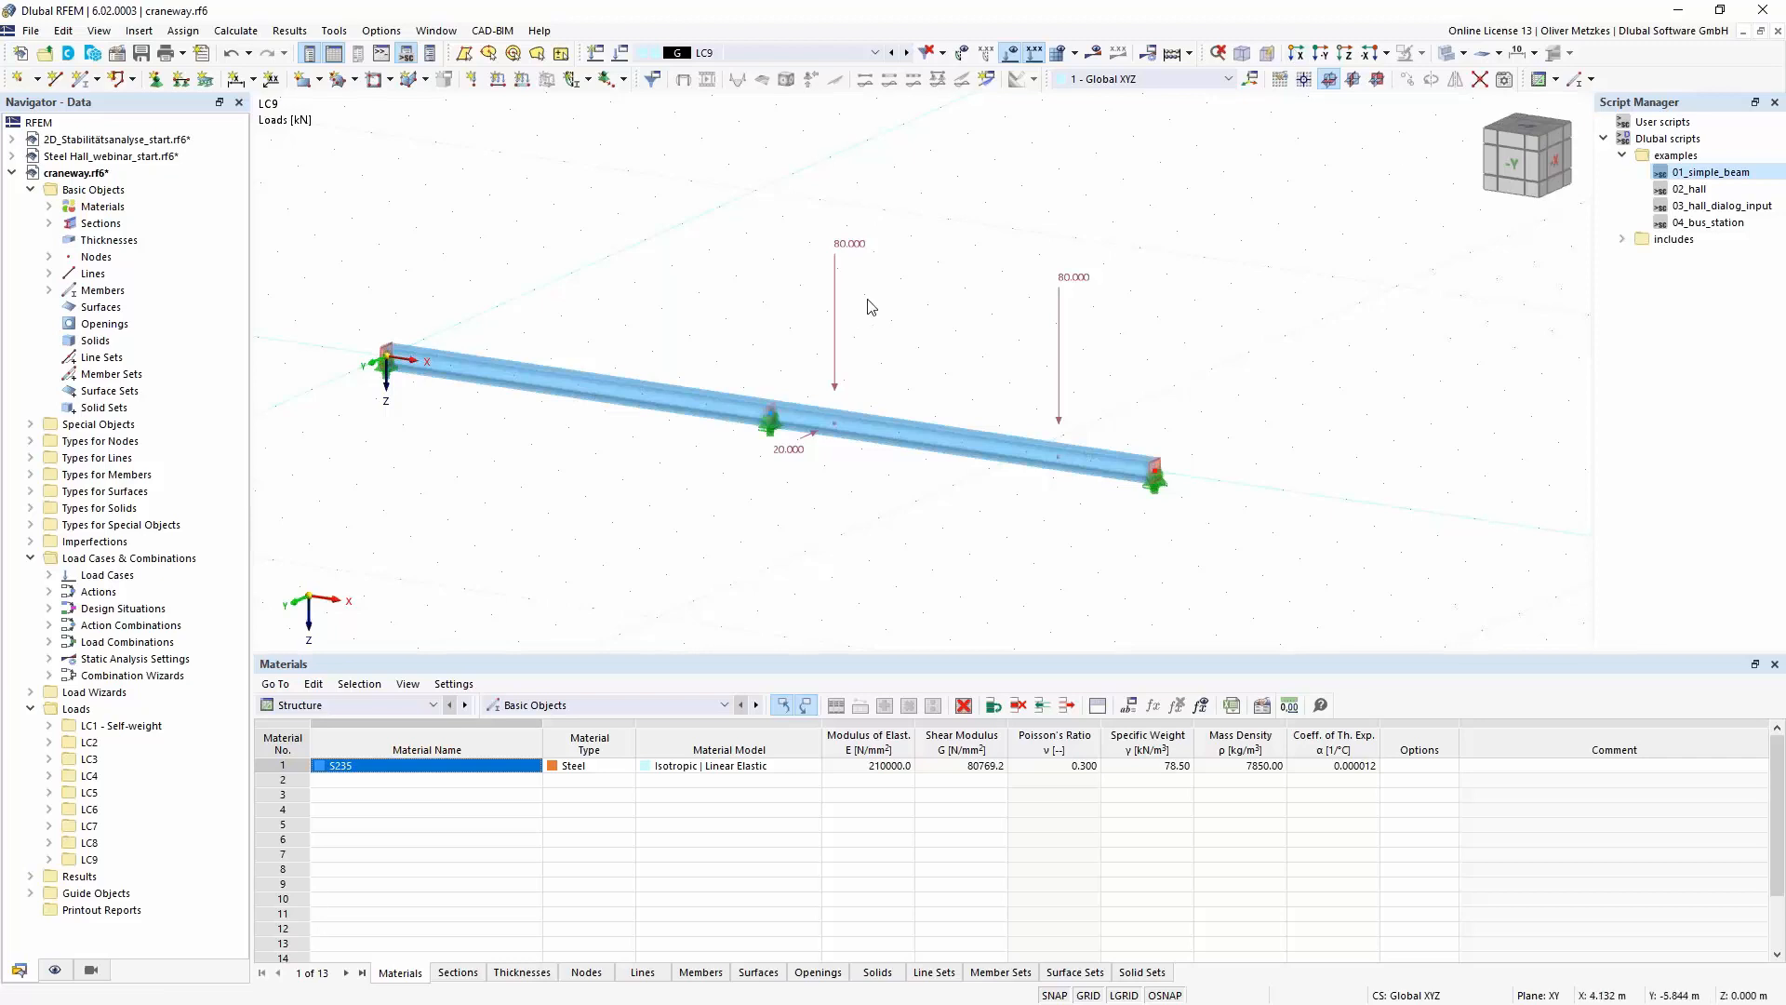
# - Assign the action category Imposed loads from cranes - Class 1-7 to load cases LC2 to LC9 together
pyautogui.click(663, 53)
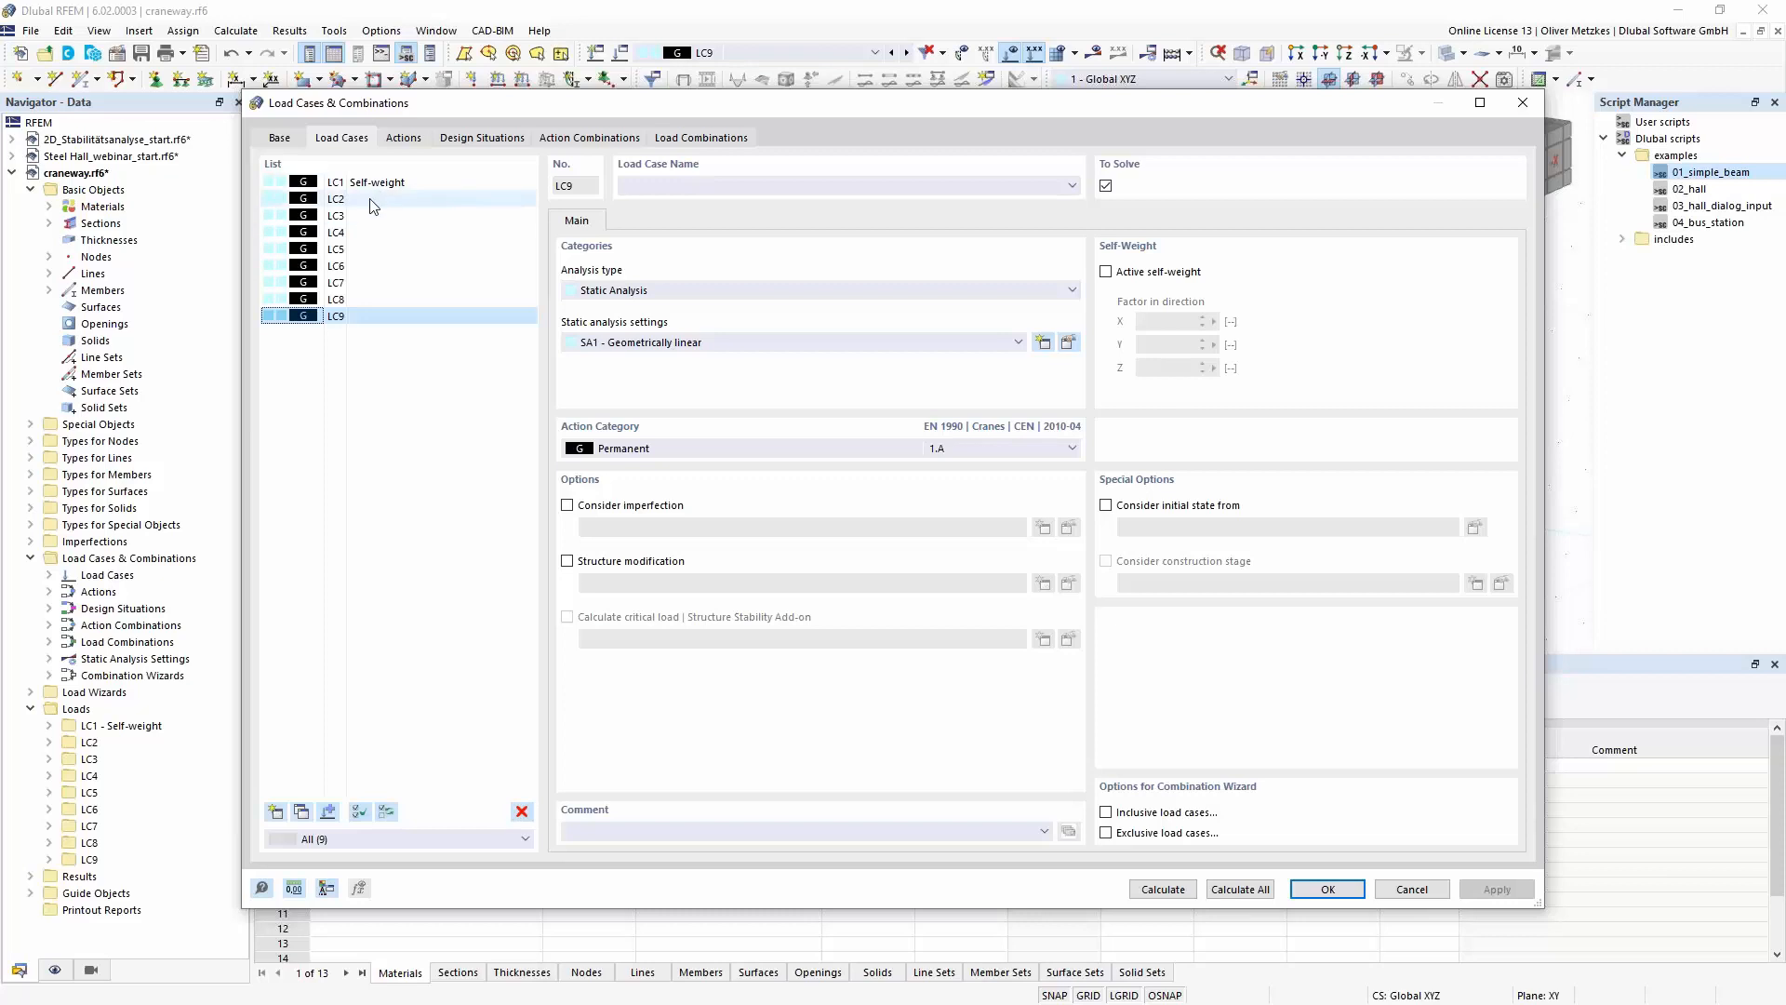
pyautogui.keyDown('shift'); pyautogui.click(371, 200); pyautogui.keyUp('shift')
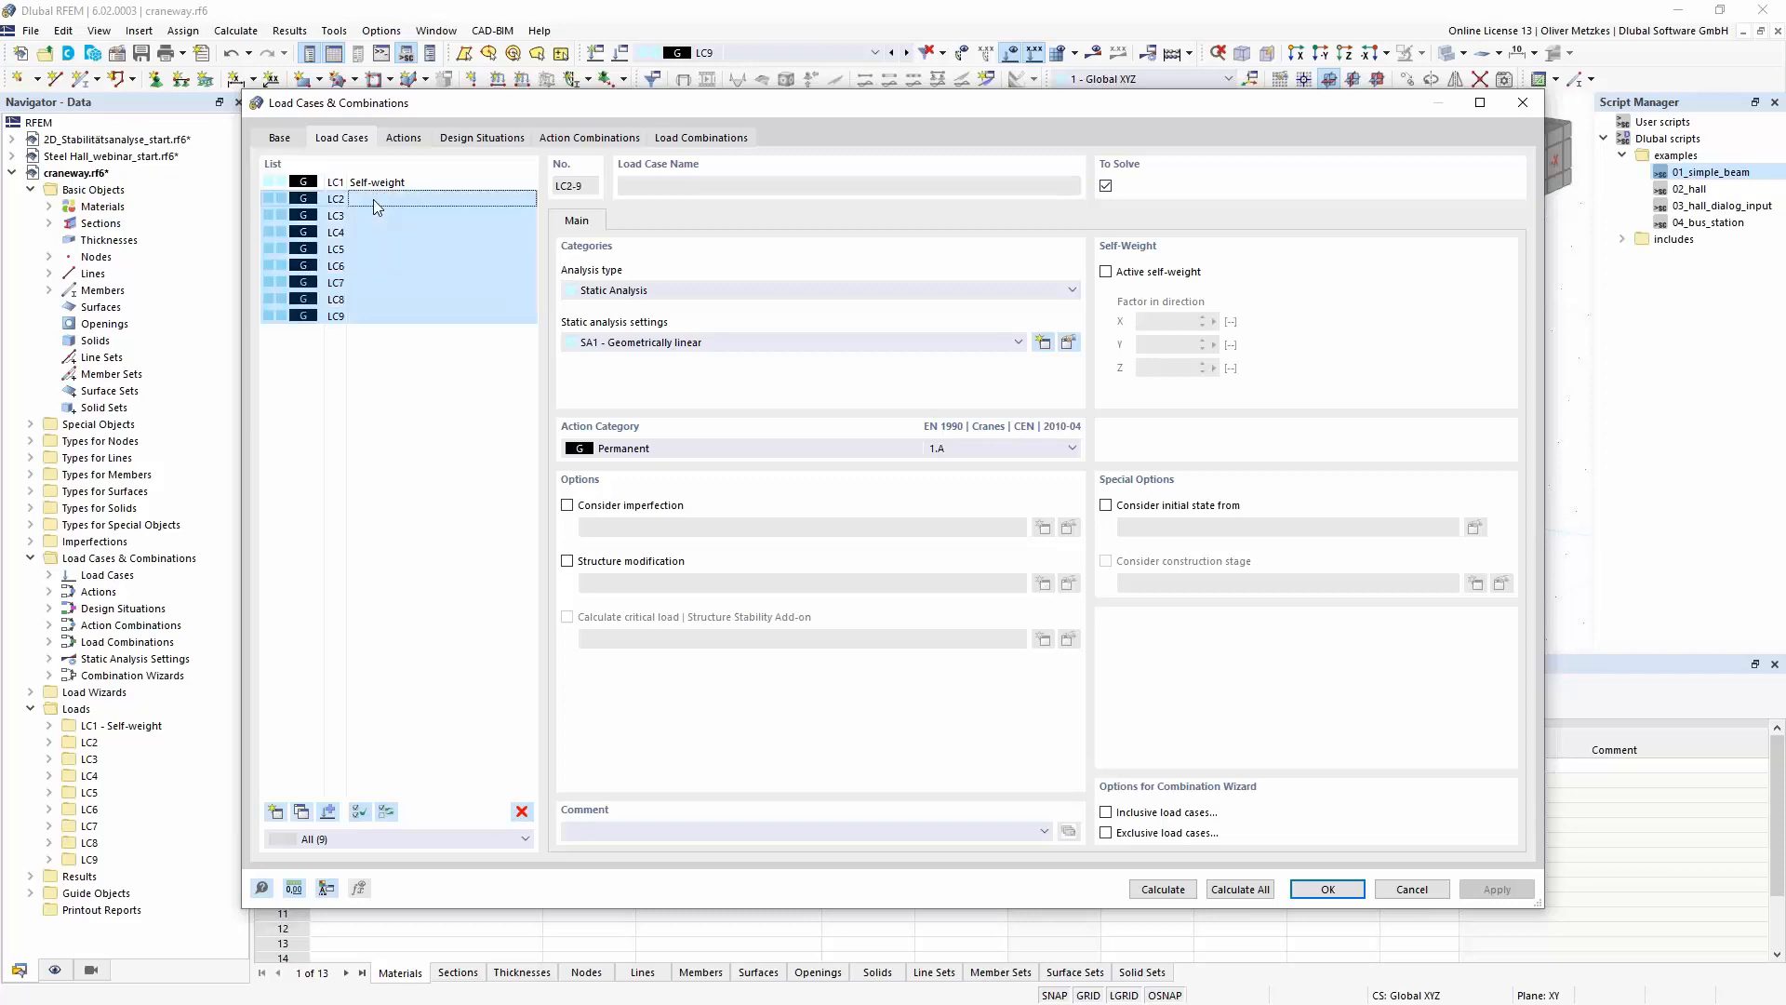
pyautogui.click(647, 451)
pyautogui.click(673, 510)
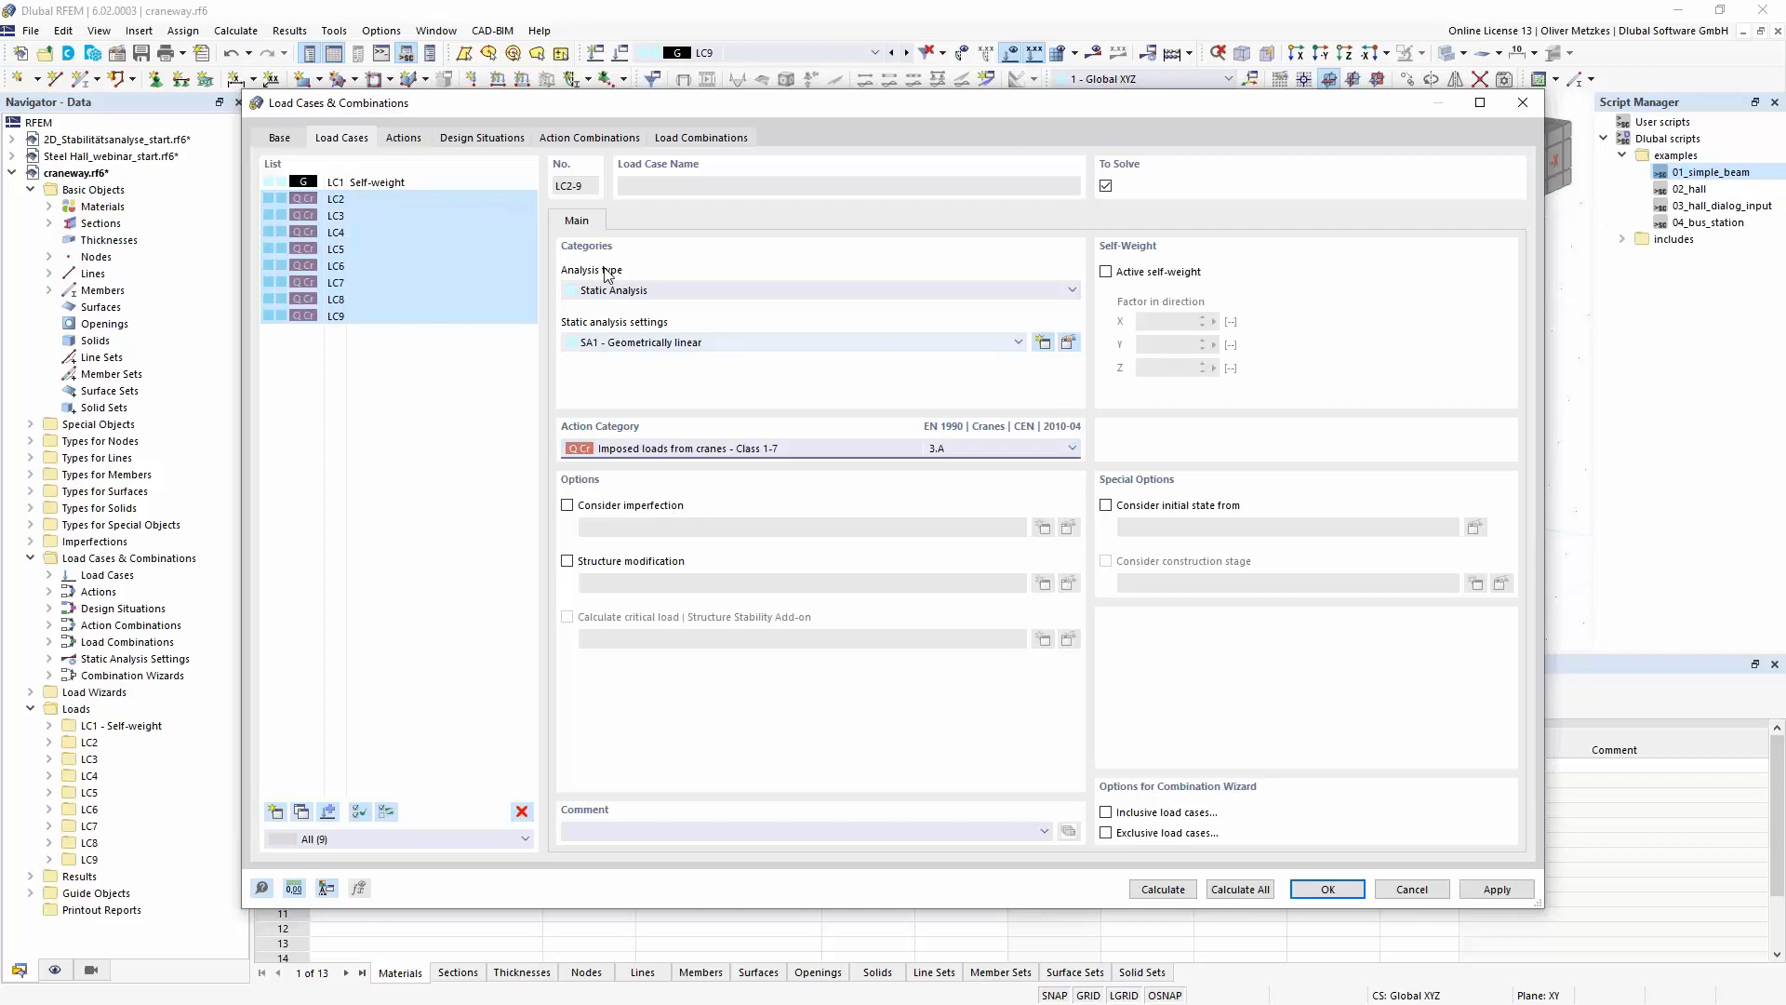
# - Set the action type of crane action A2 to Alternatively and show the design situations
pyautogui.click(416, 142)
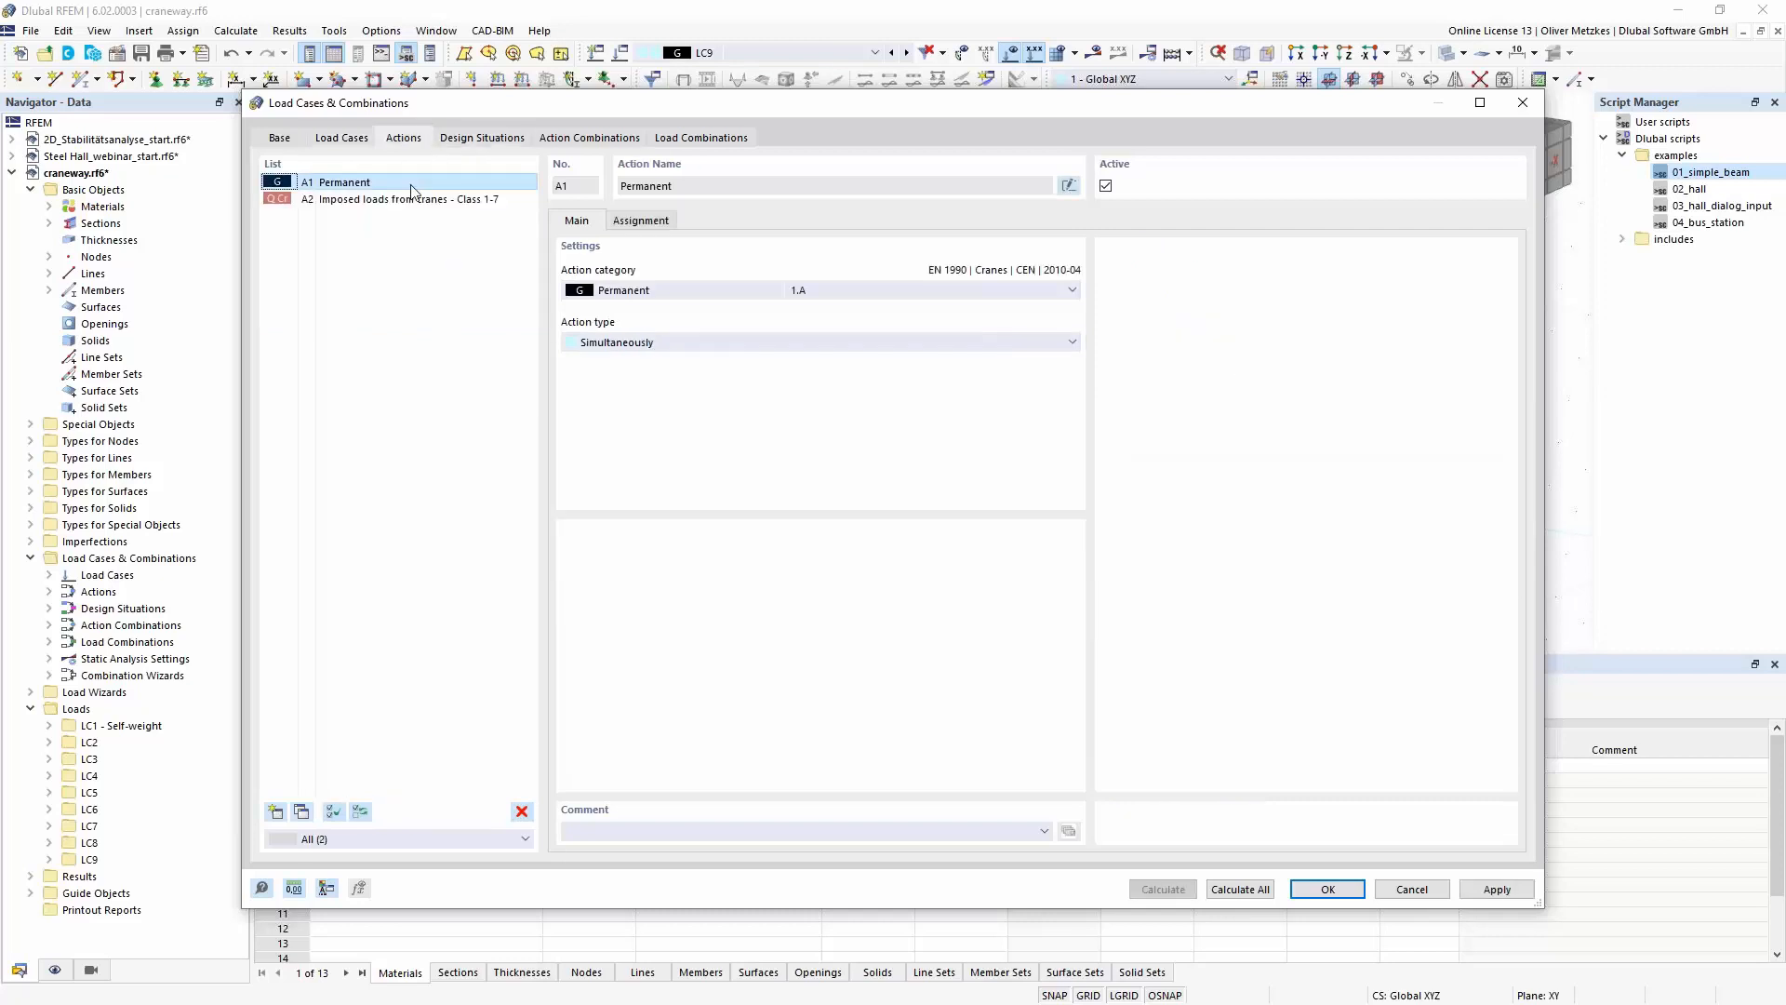
pyautogui.click(423, 200)
pyautogui.click(706, 345)
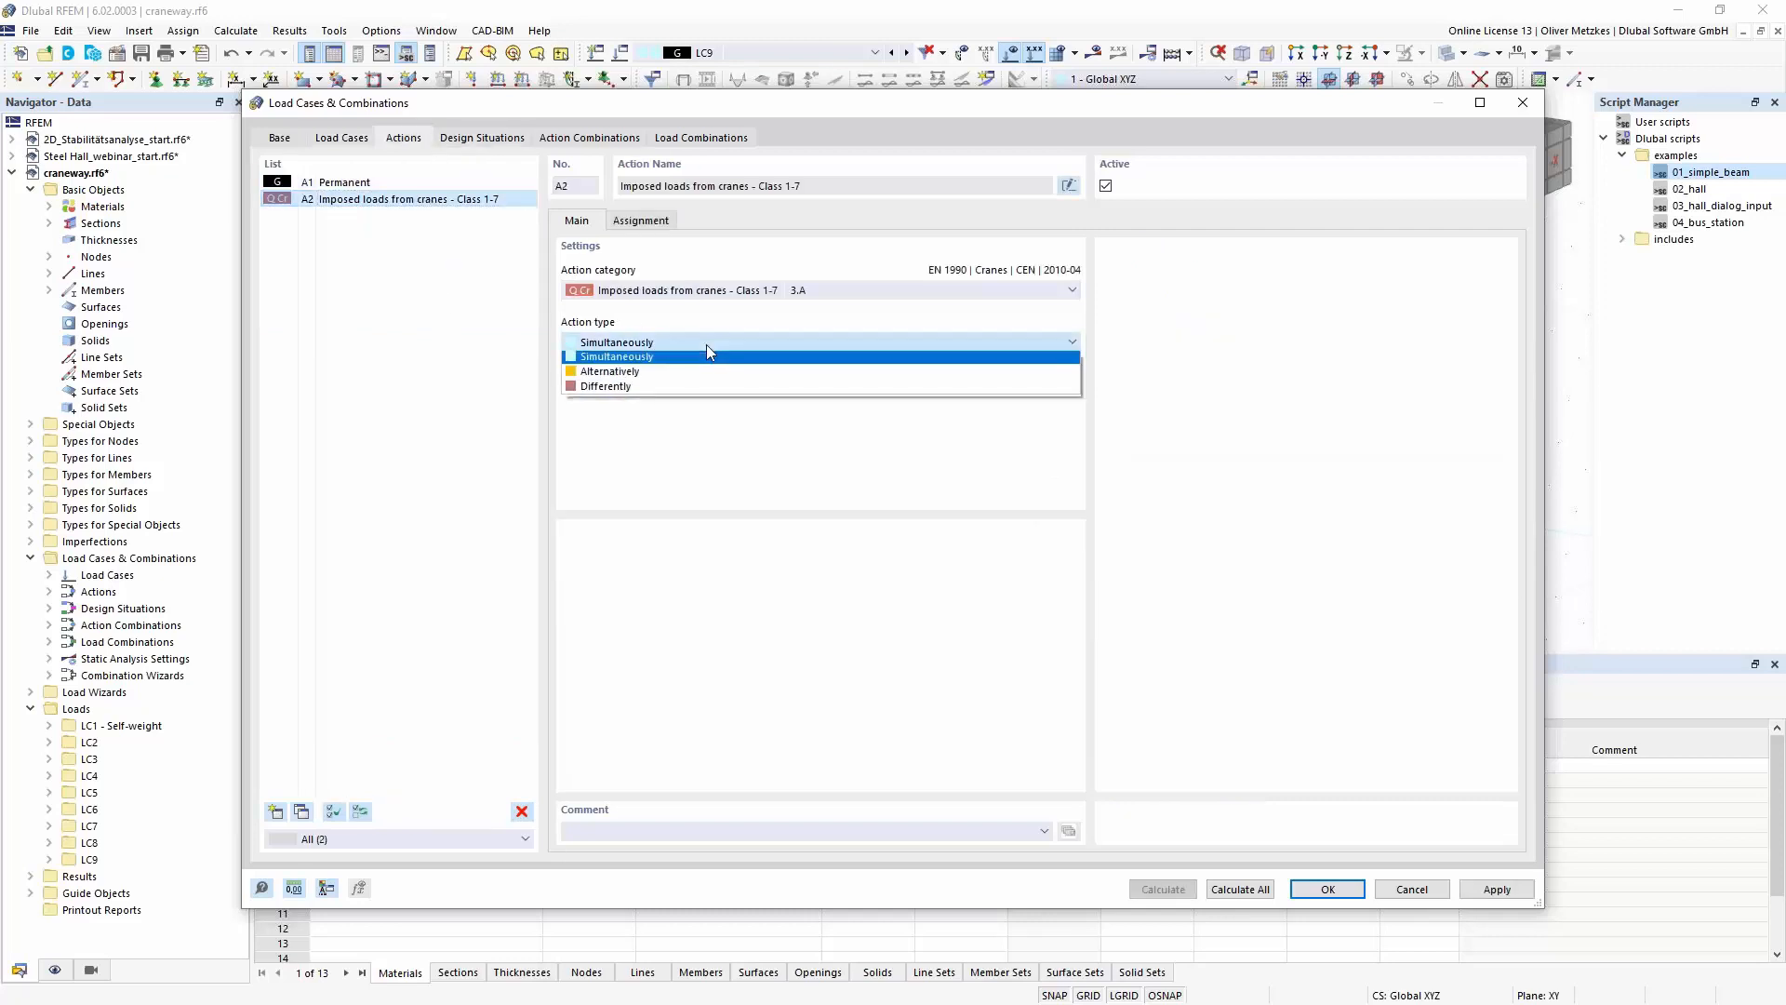
pyautogui.click(624, 374)
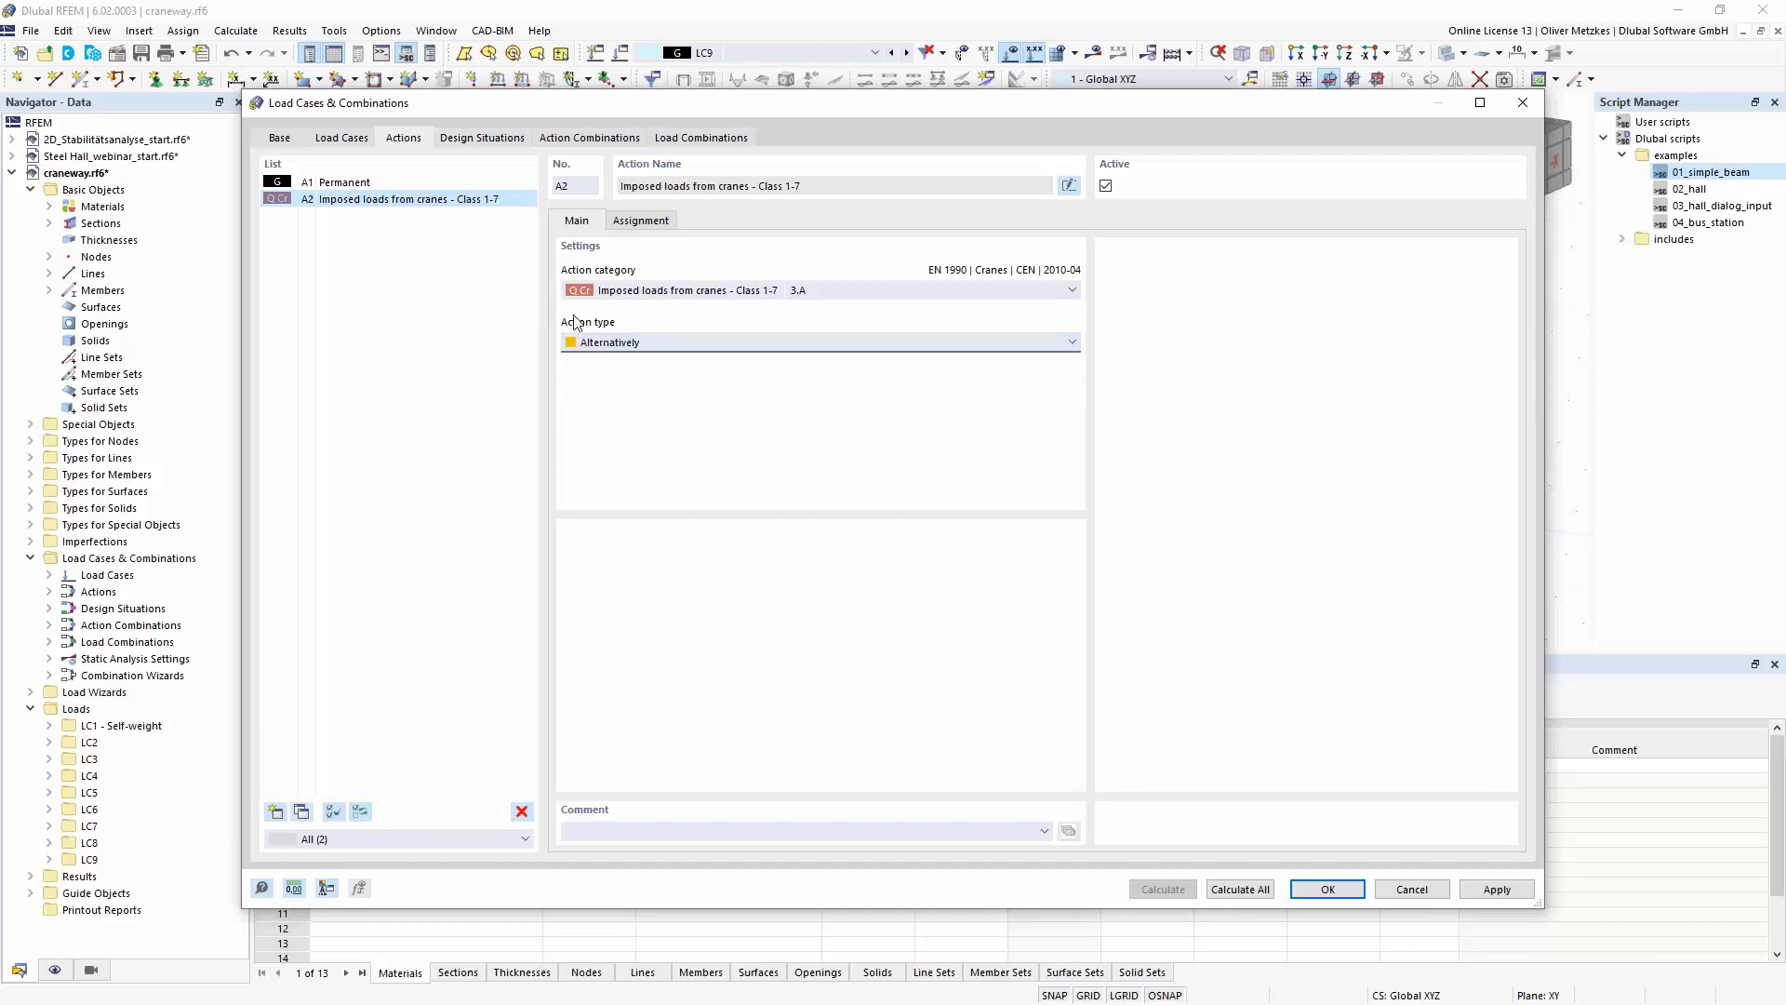
pyautogui.click(493, 140)
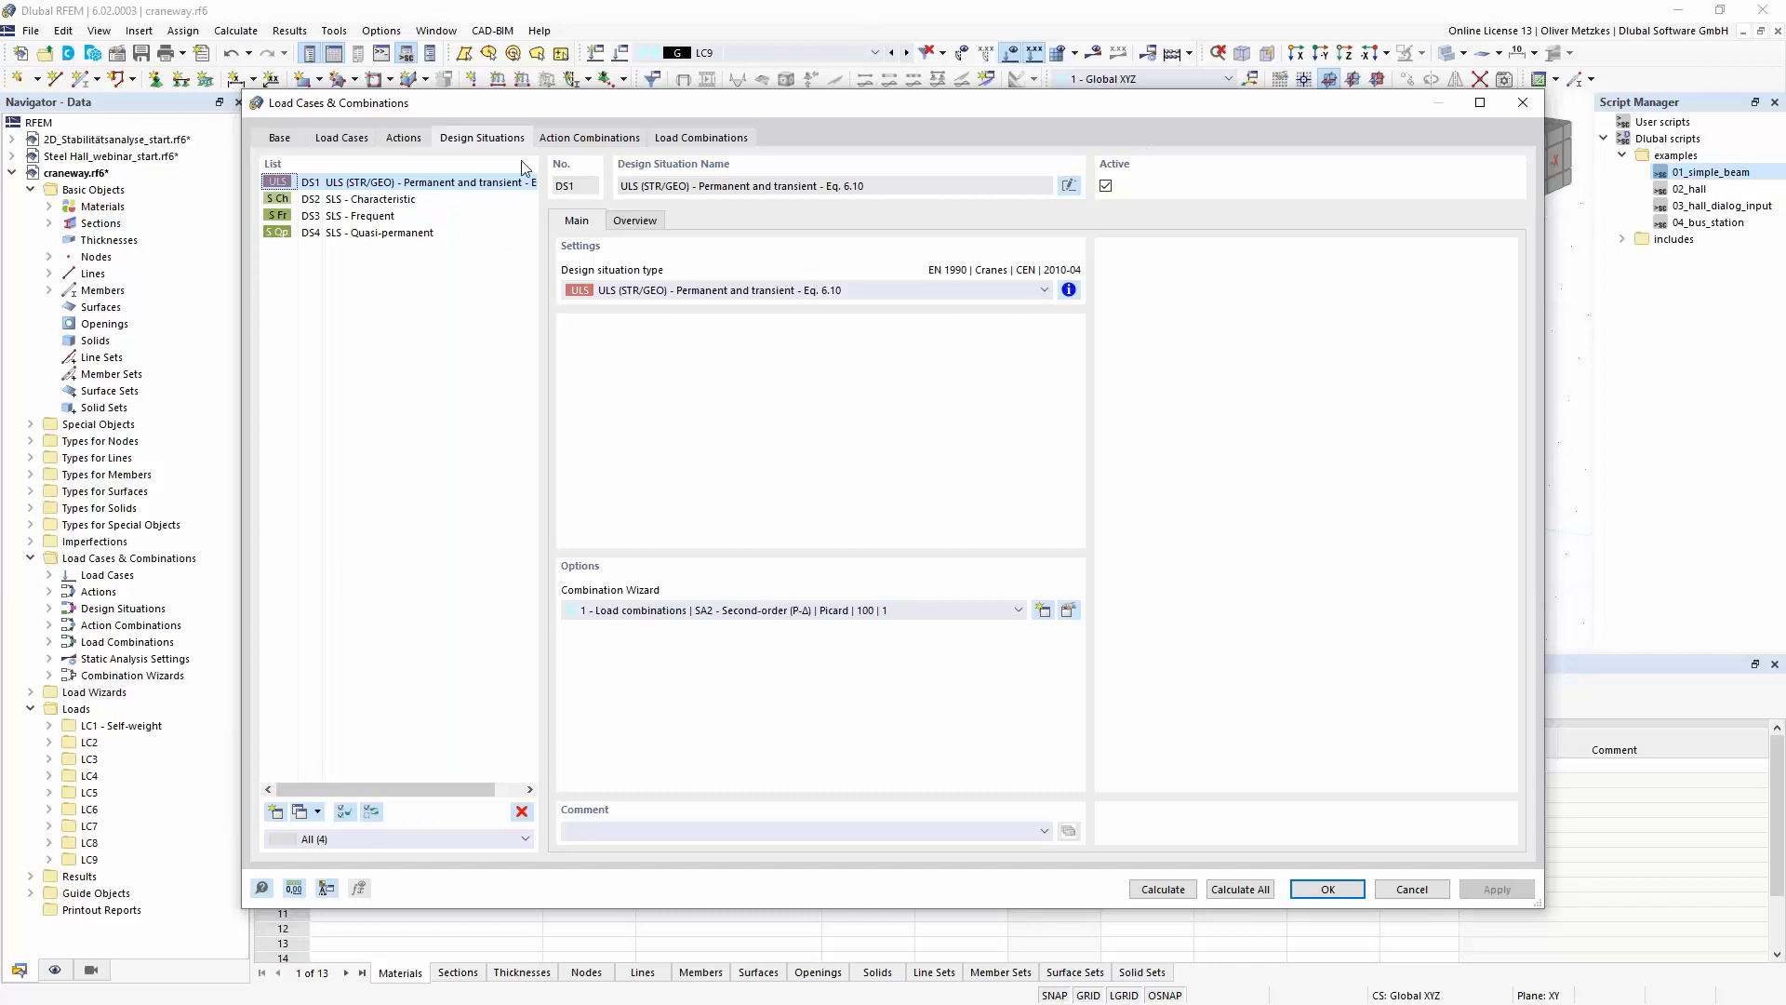
# - Delete the serviceability design situations DS2 to DS4, keeping only the ULS design situation DS1
pyautogui.click(420, 200)
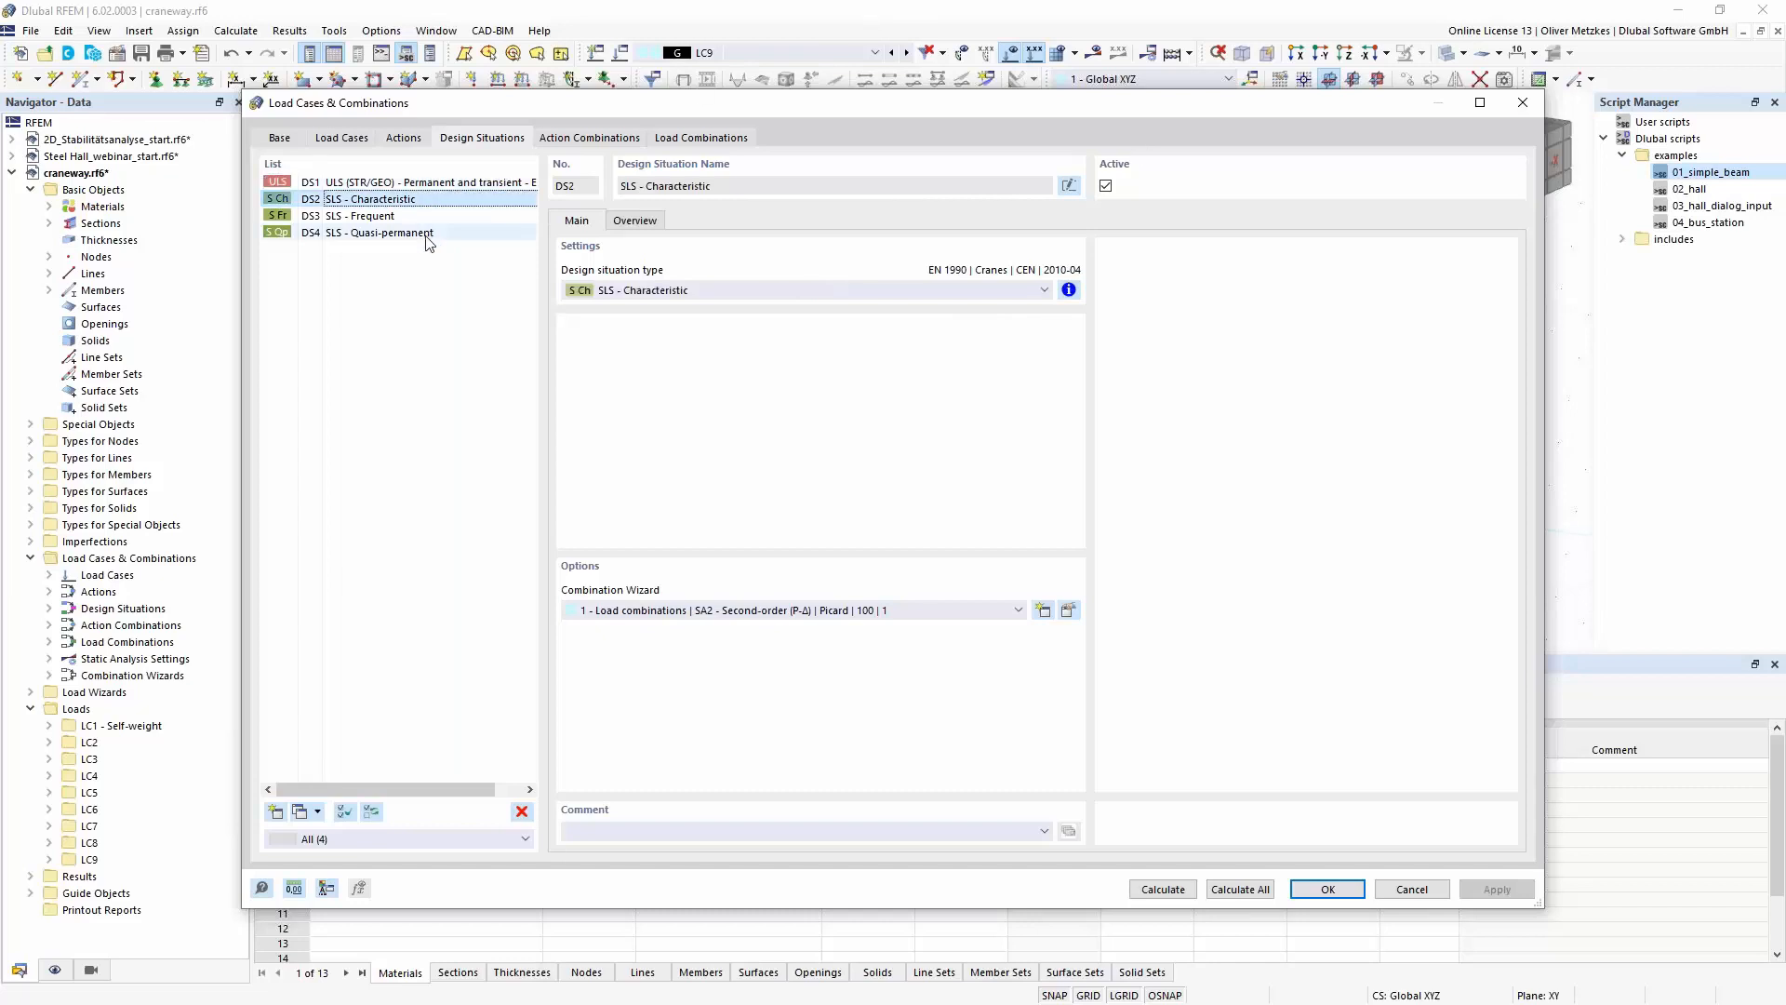
pyautogui.keyDown('shift'); pyautogui.click(419, 232); pyautogui.keyUp('shift')
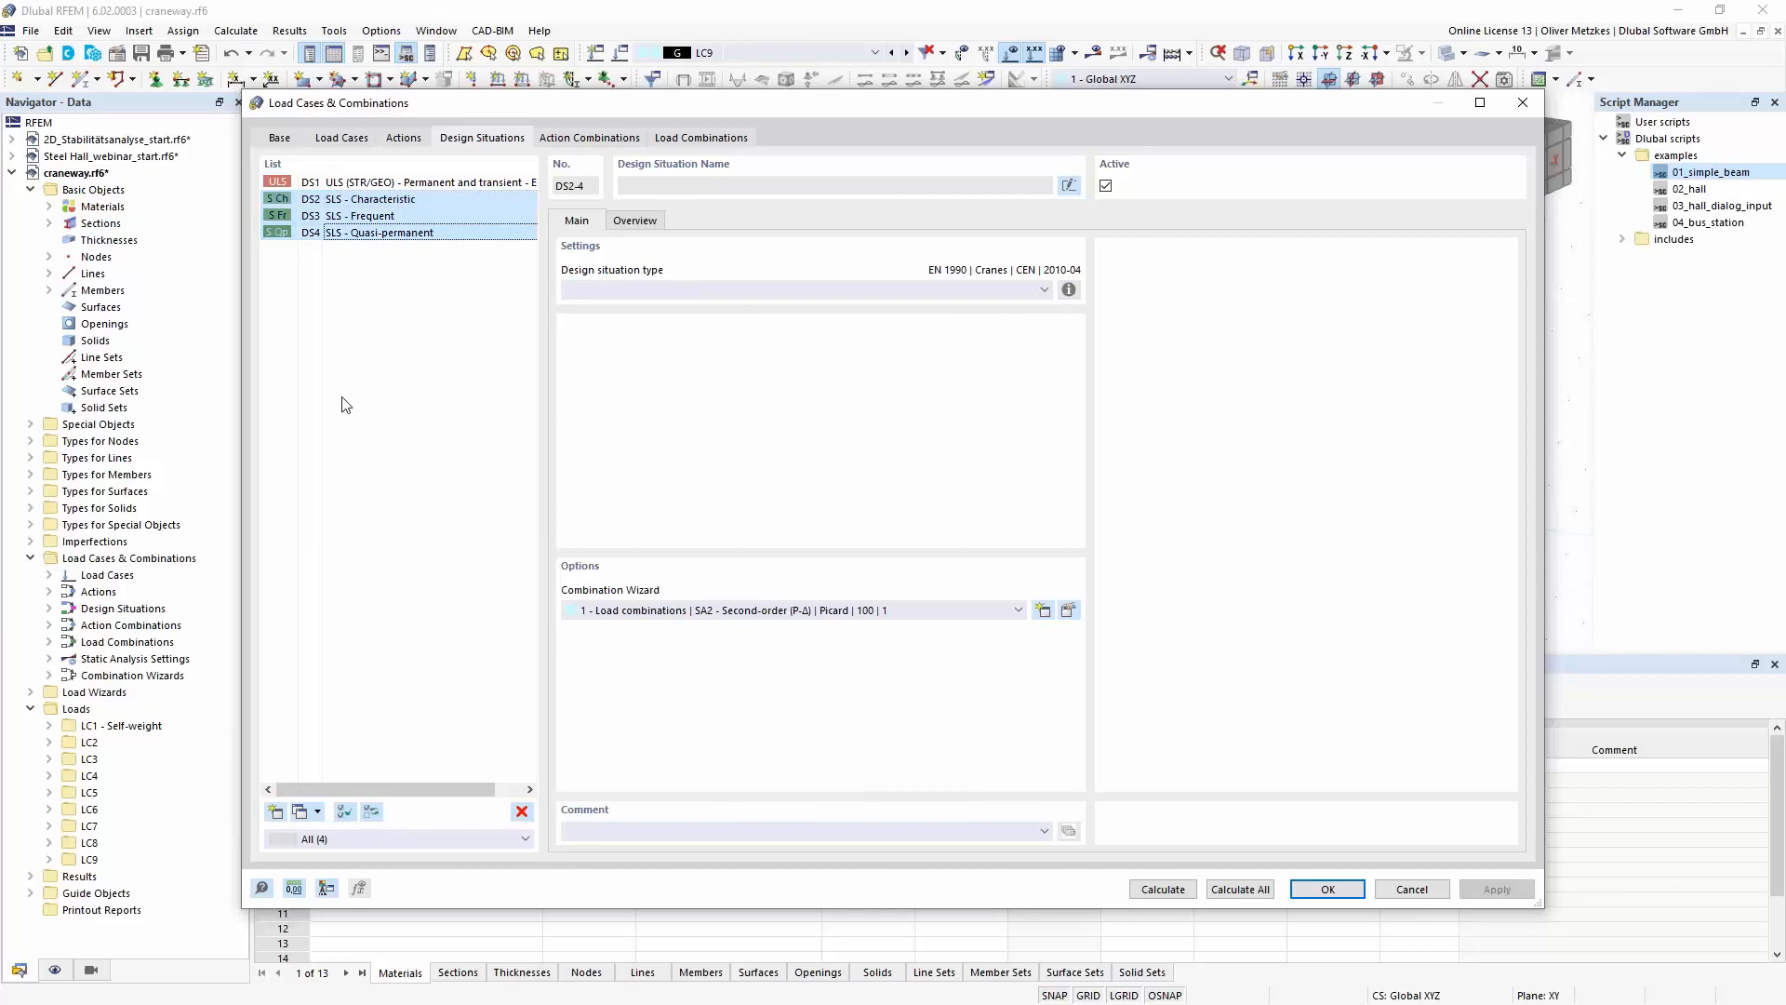
pyautogui.click(521, 812)
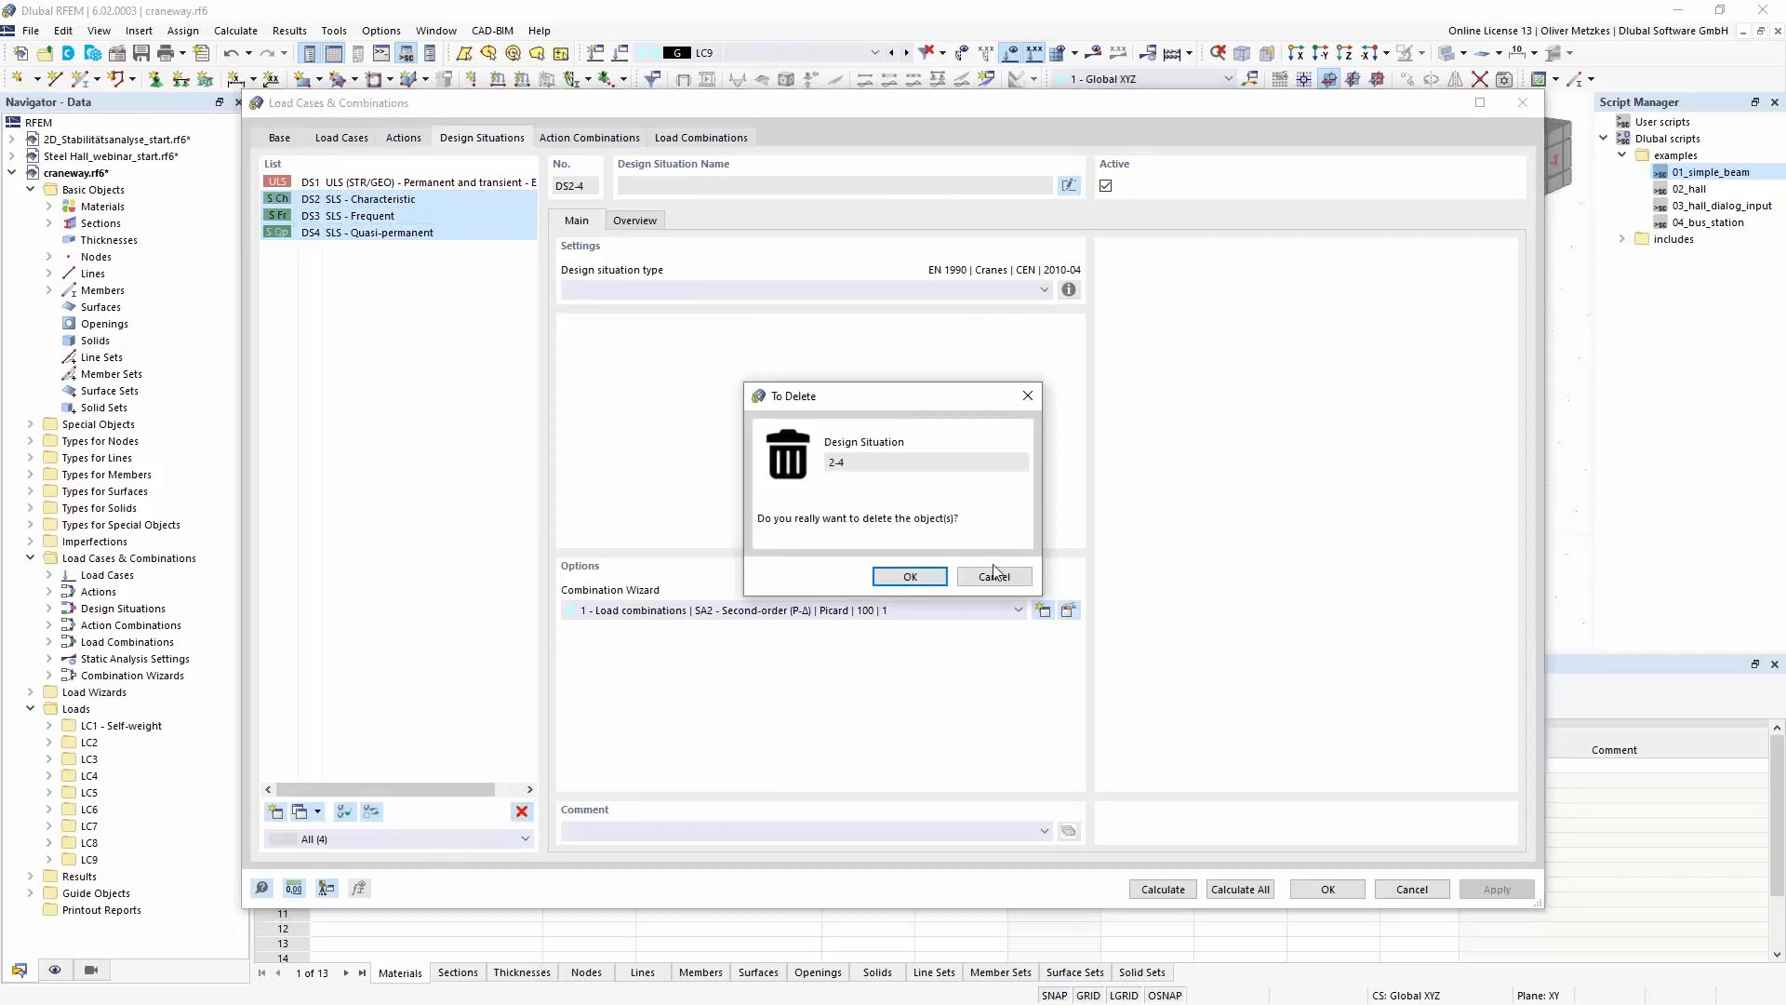
pyautogui.click(911, 571)
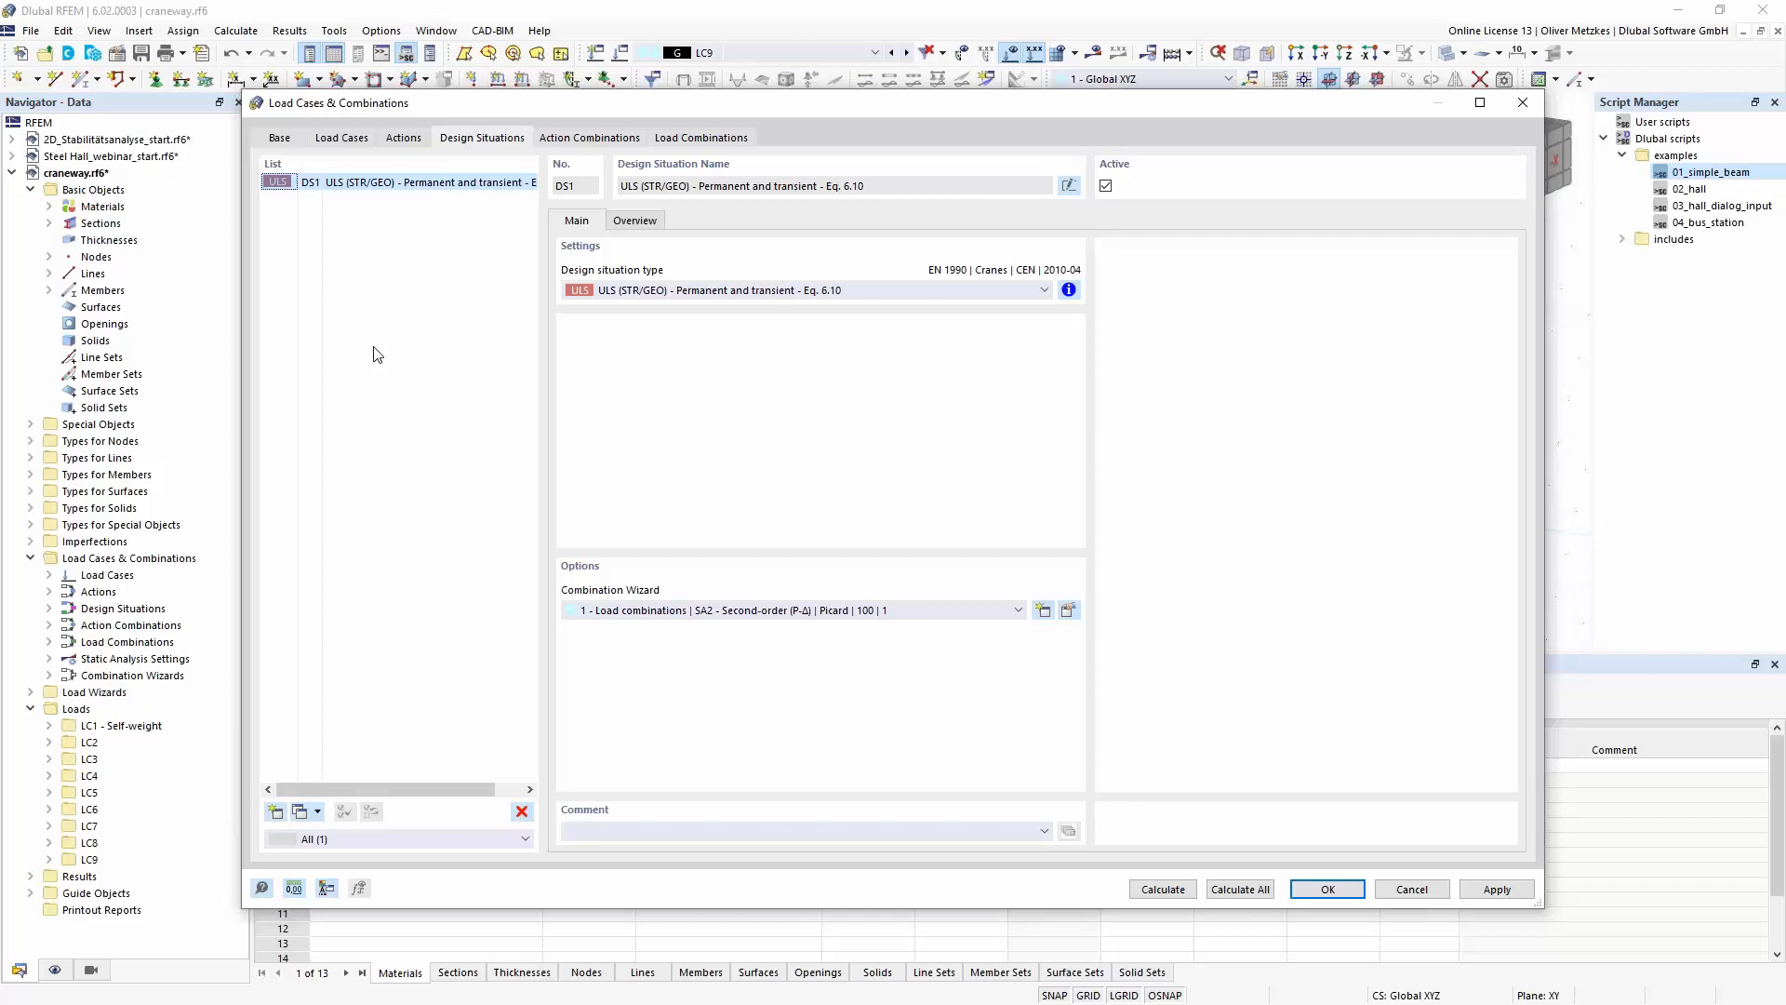
# - Review the generated action and load combinations, and calculate design situation DS1
pyautogui.click(551, 140)
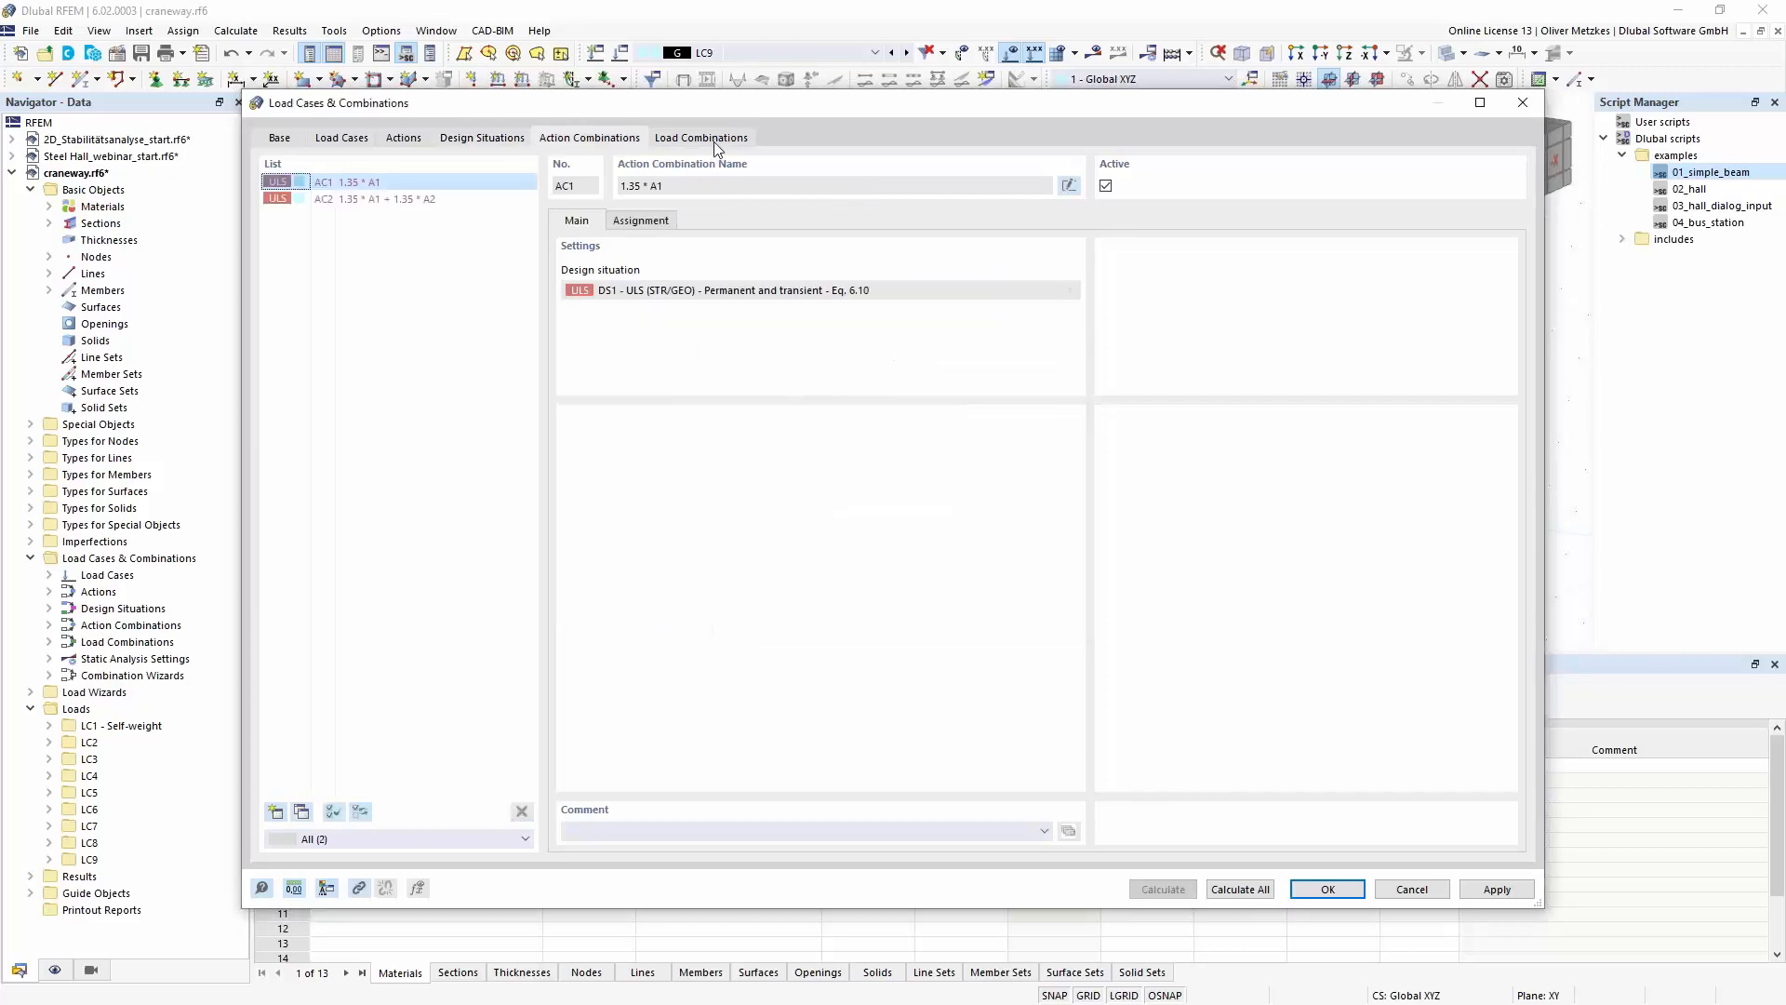
pyautogui.click(722, 146)
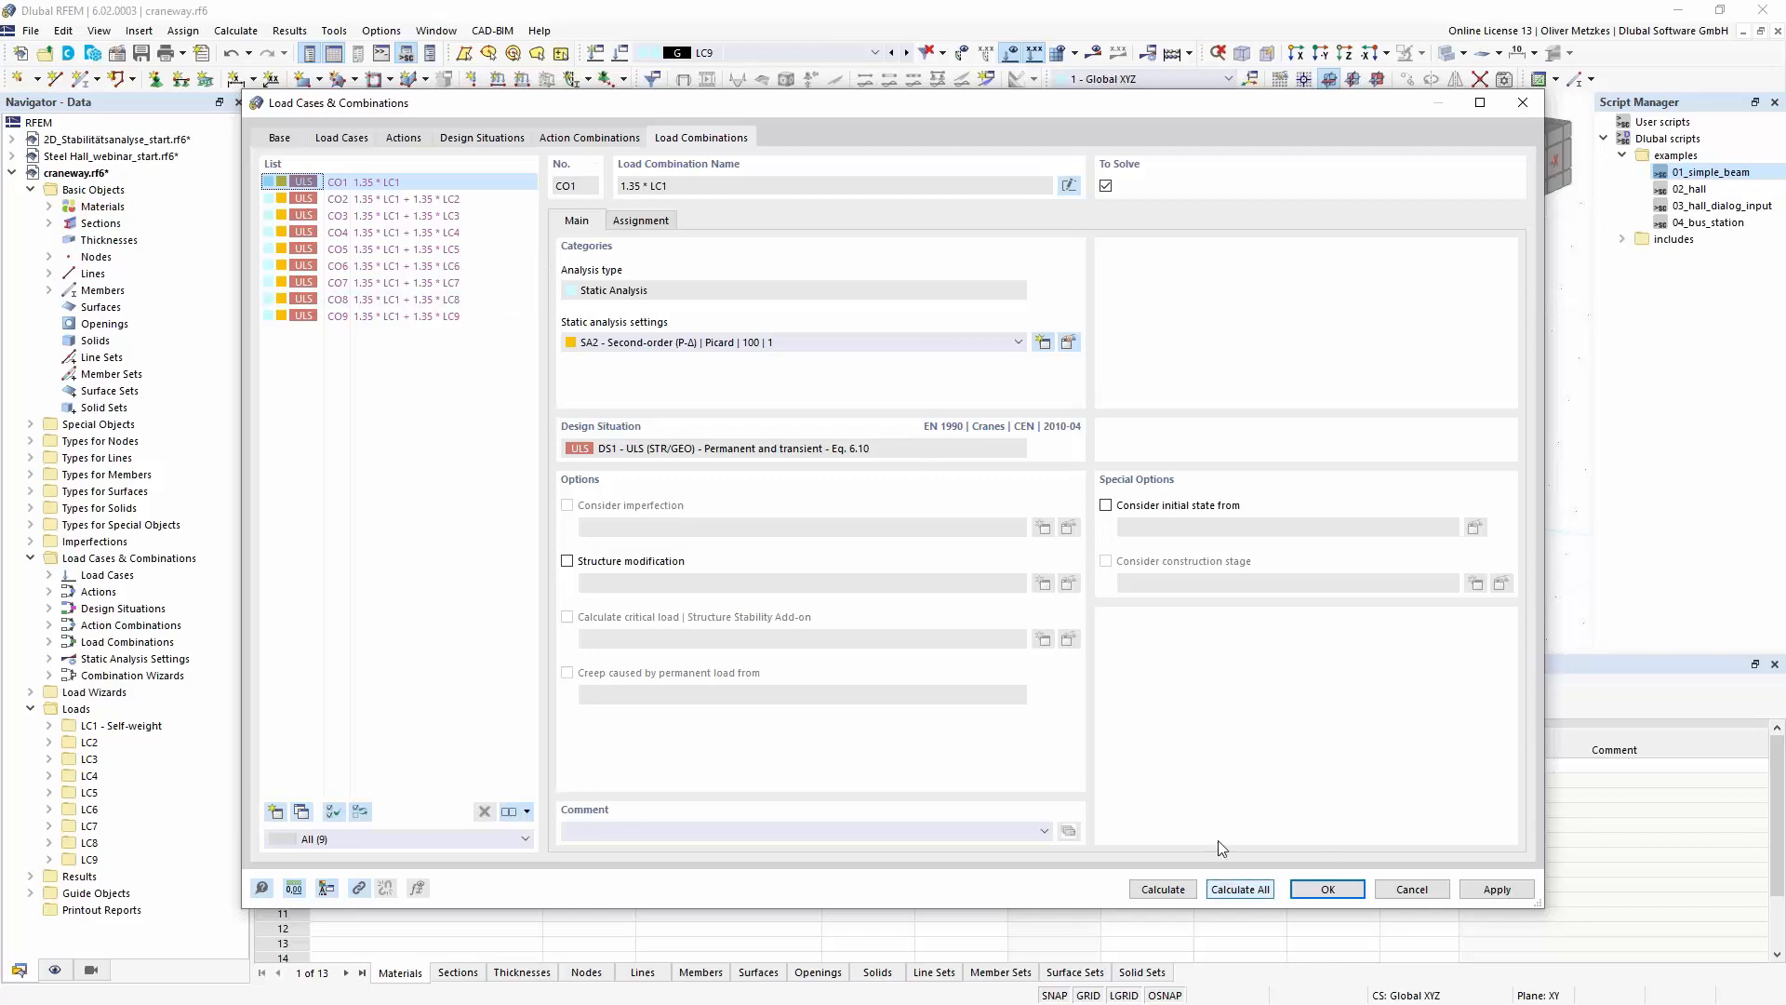
pyautogui.click(478, 137)
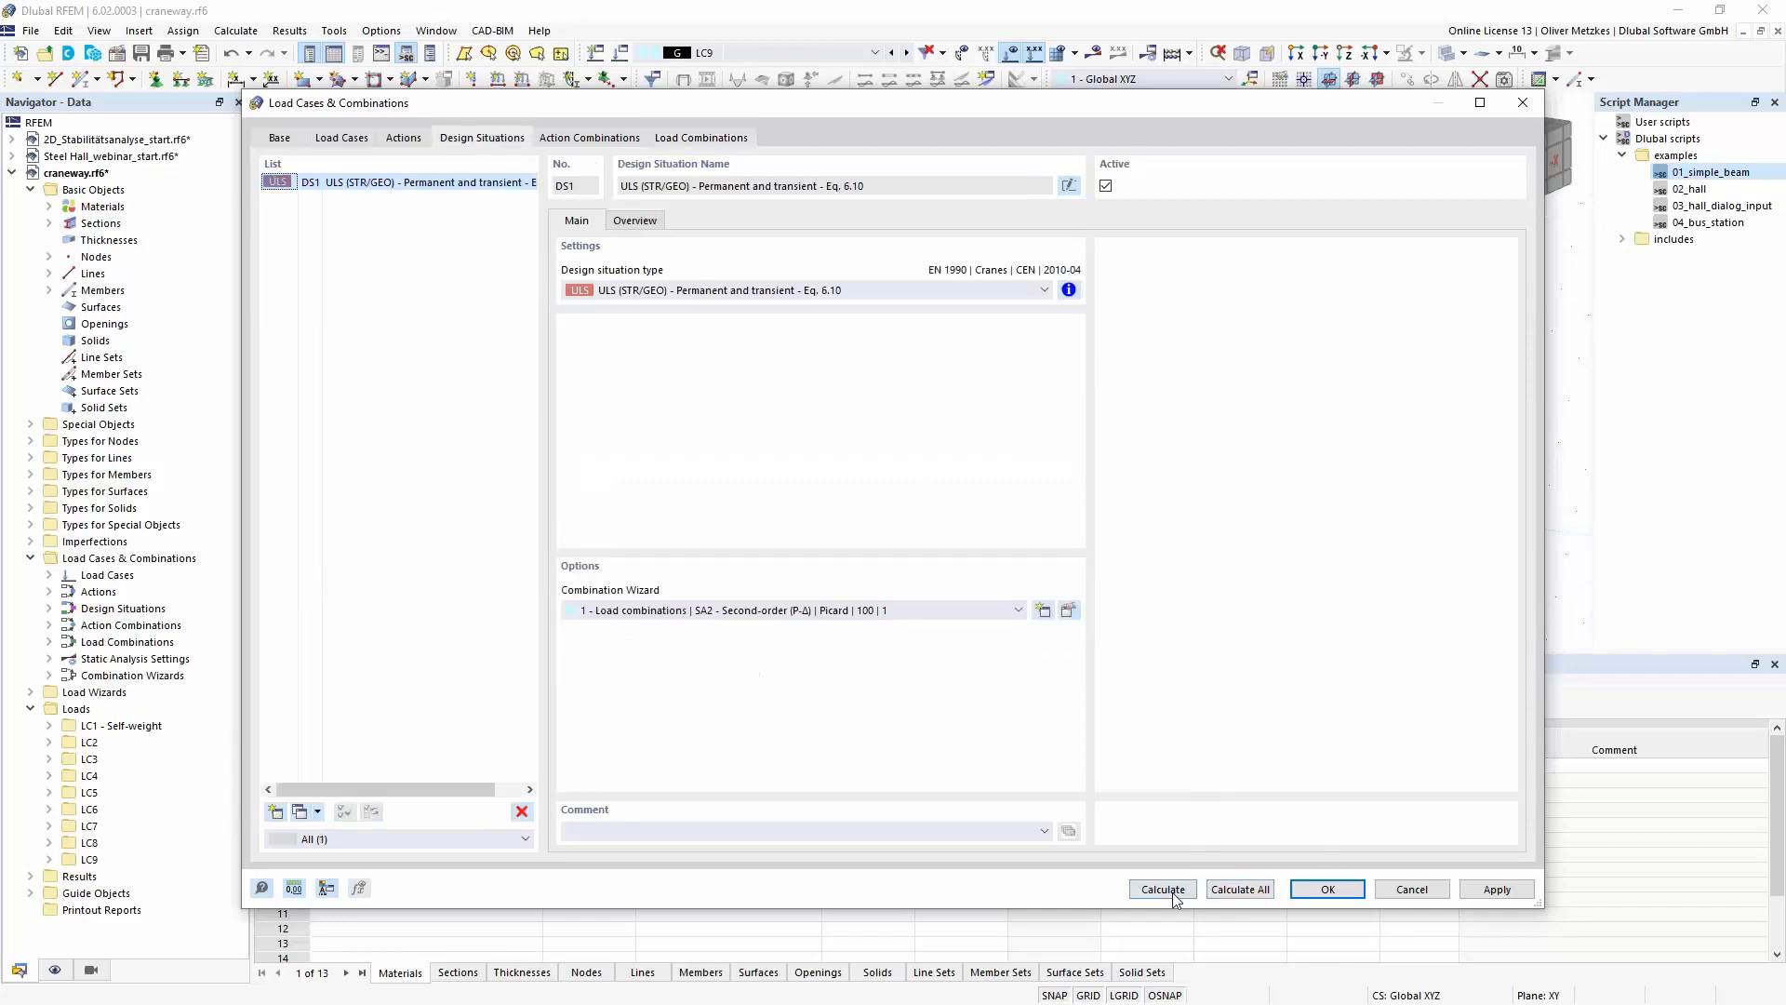
pyautogui.press('Return')
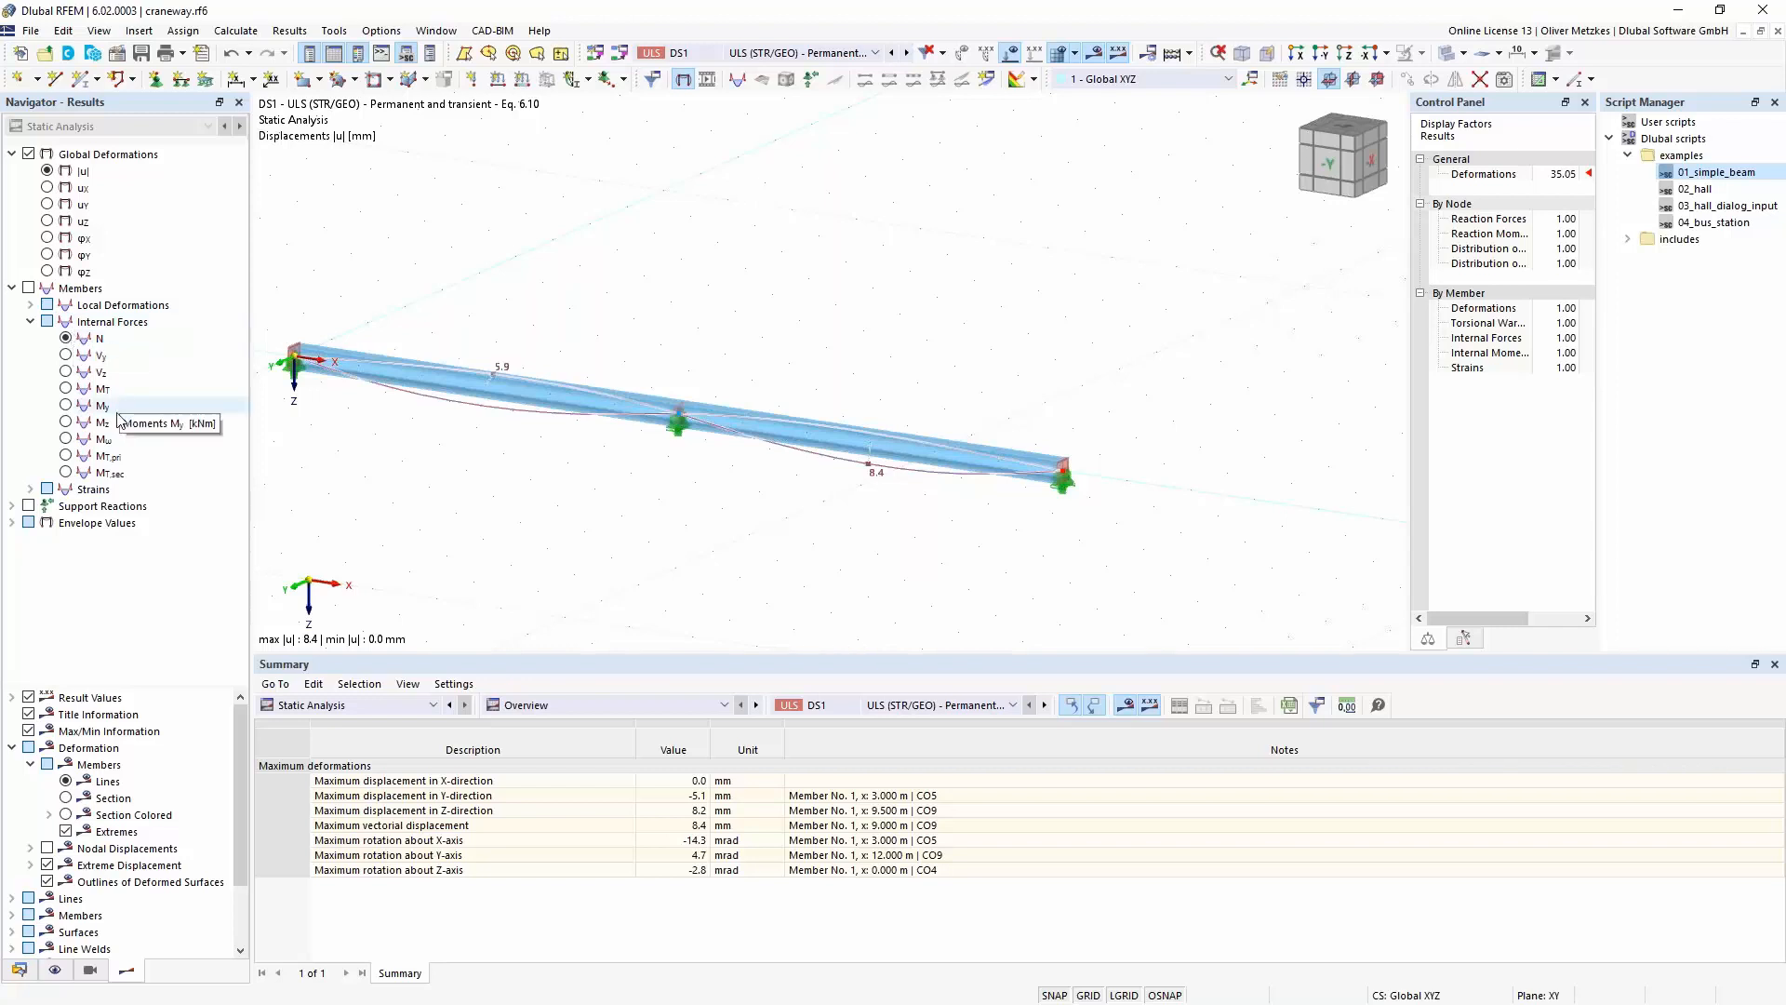
# - Display the warping moment Mω and the primary and secondary torsional moments MT,pri and MT,sec for DS1
pyautogui.click(108, 473)
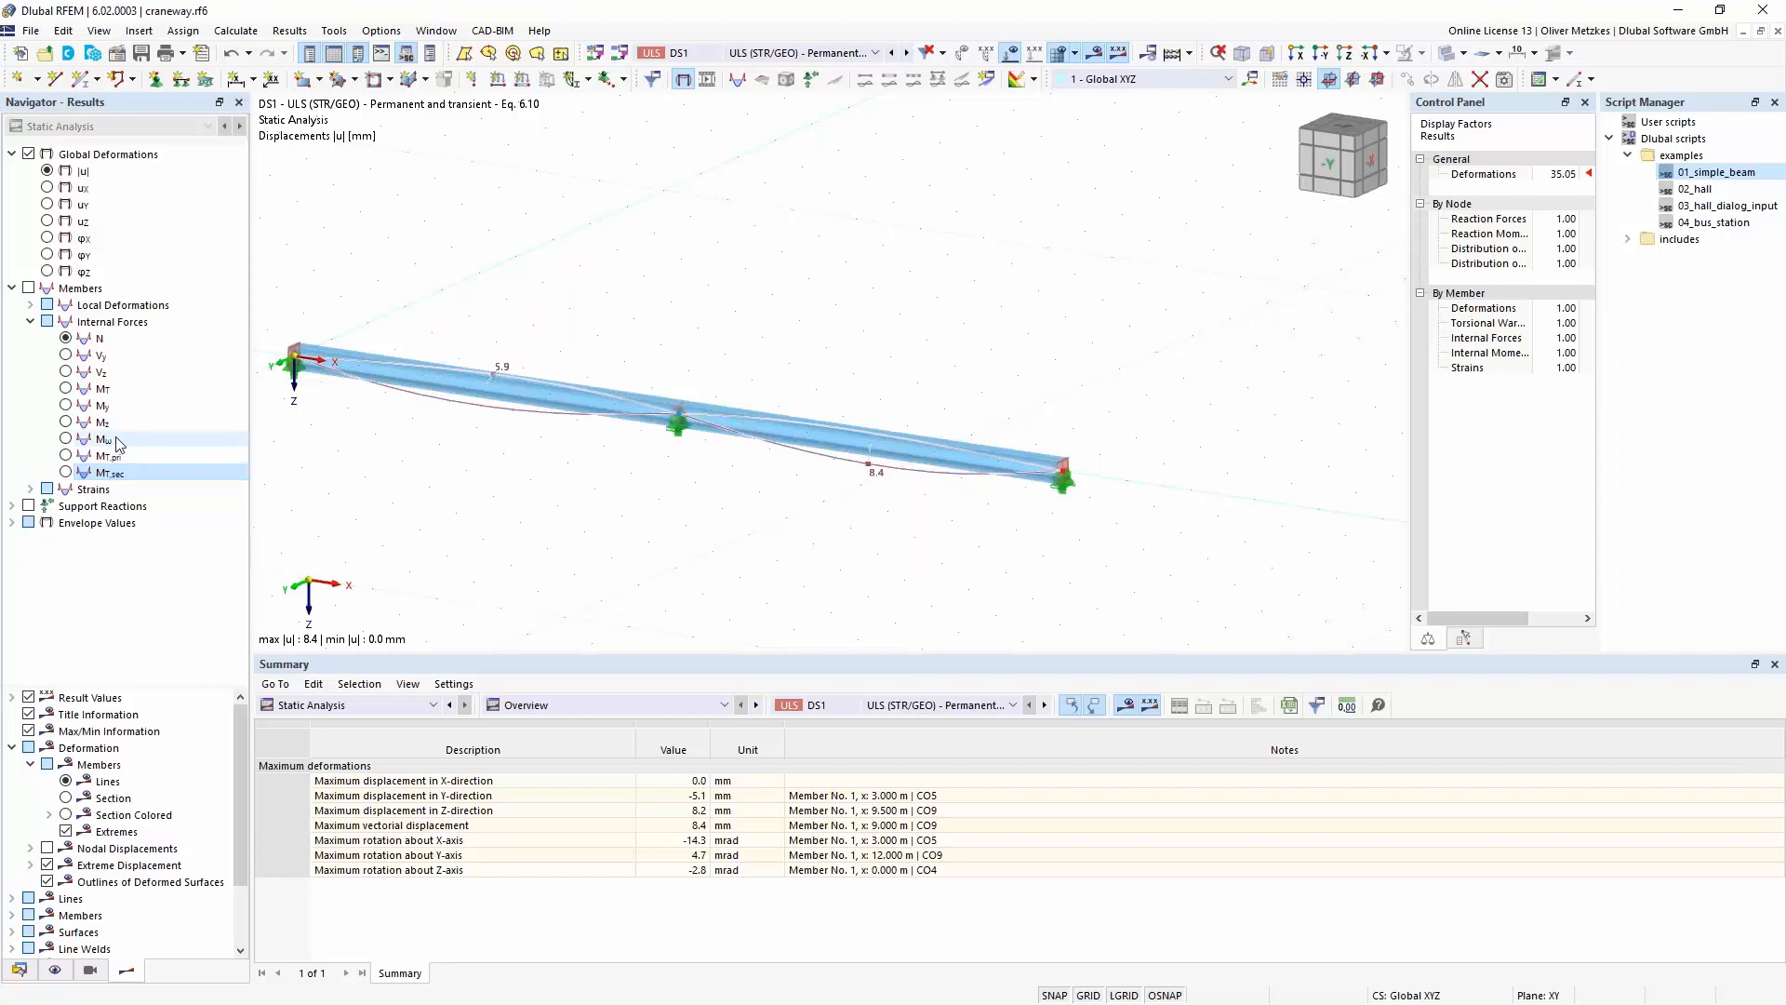
pyautogui.click(77, 440)
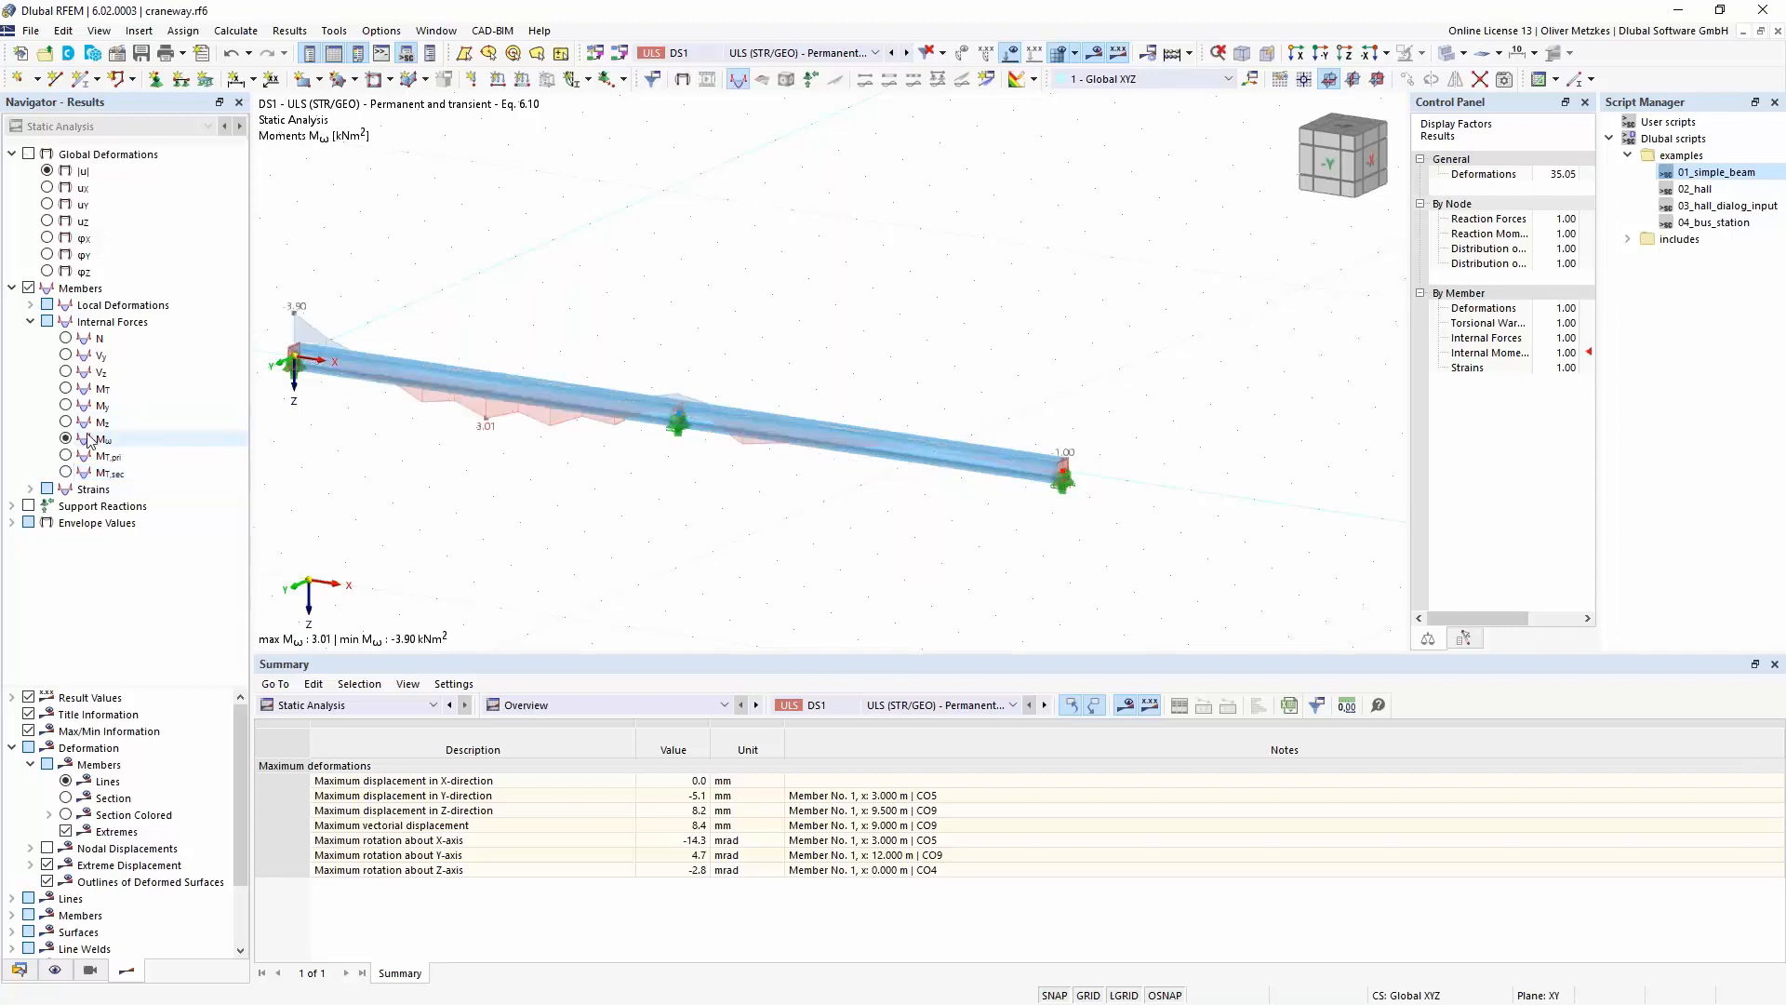
pyautogui.click(66, 456)
pyautogui.click(66, 472)
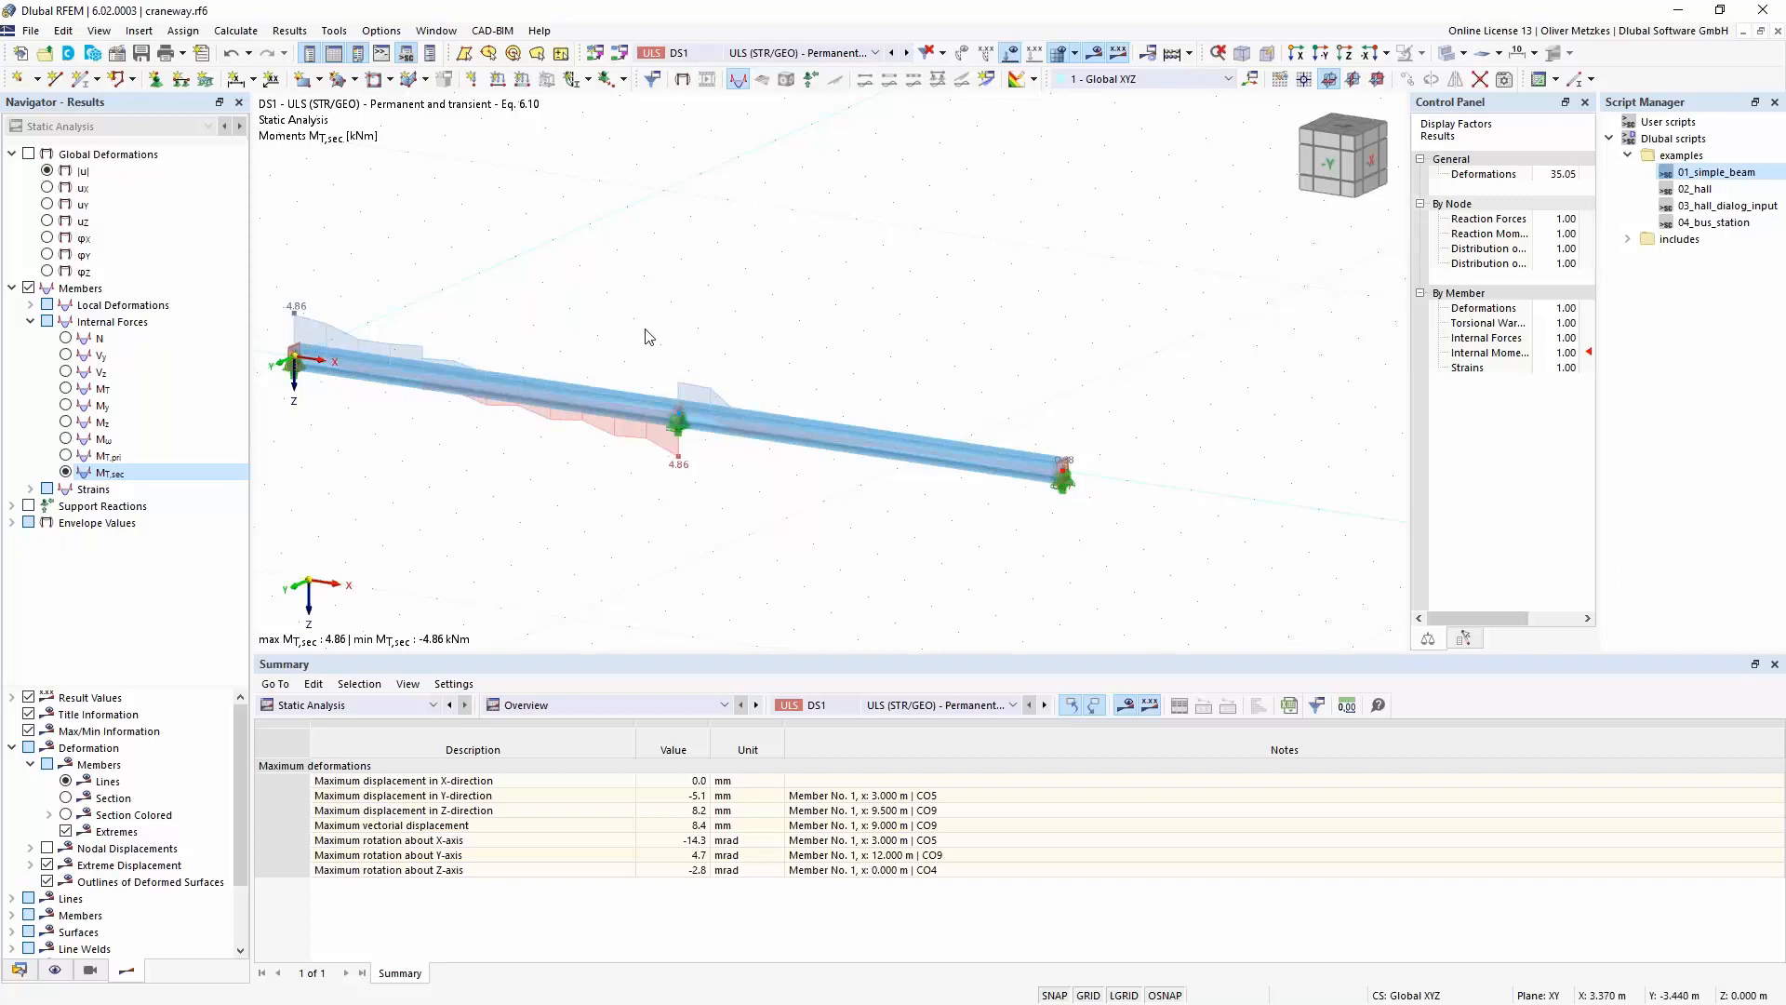
# - Show the results of load combination CO4 and display the member's local warping deformation ω
pyautogui.click(758, 57)
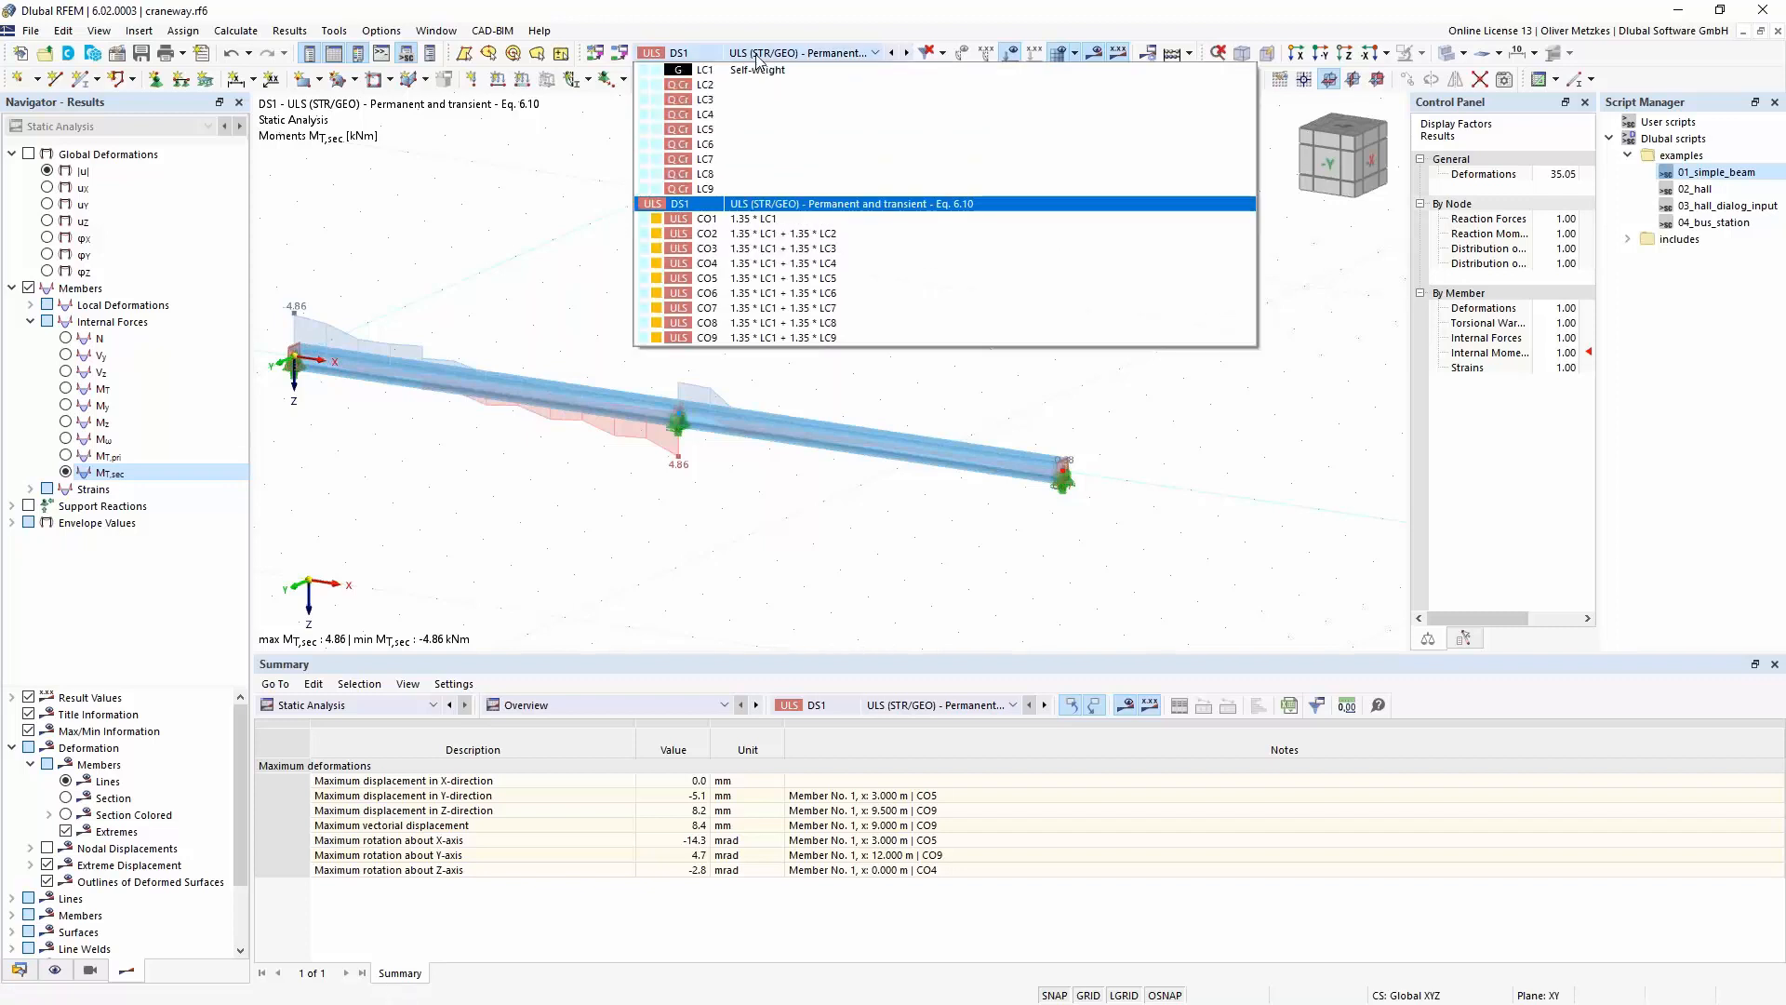
pyautogui.click(795, 264)
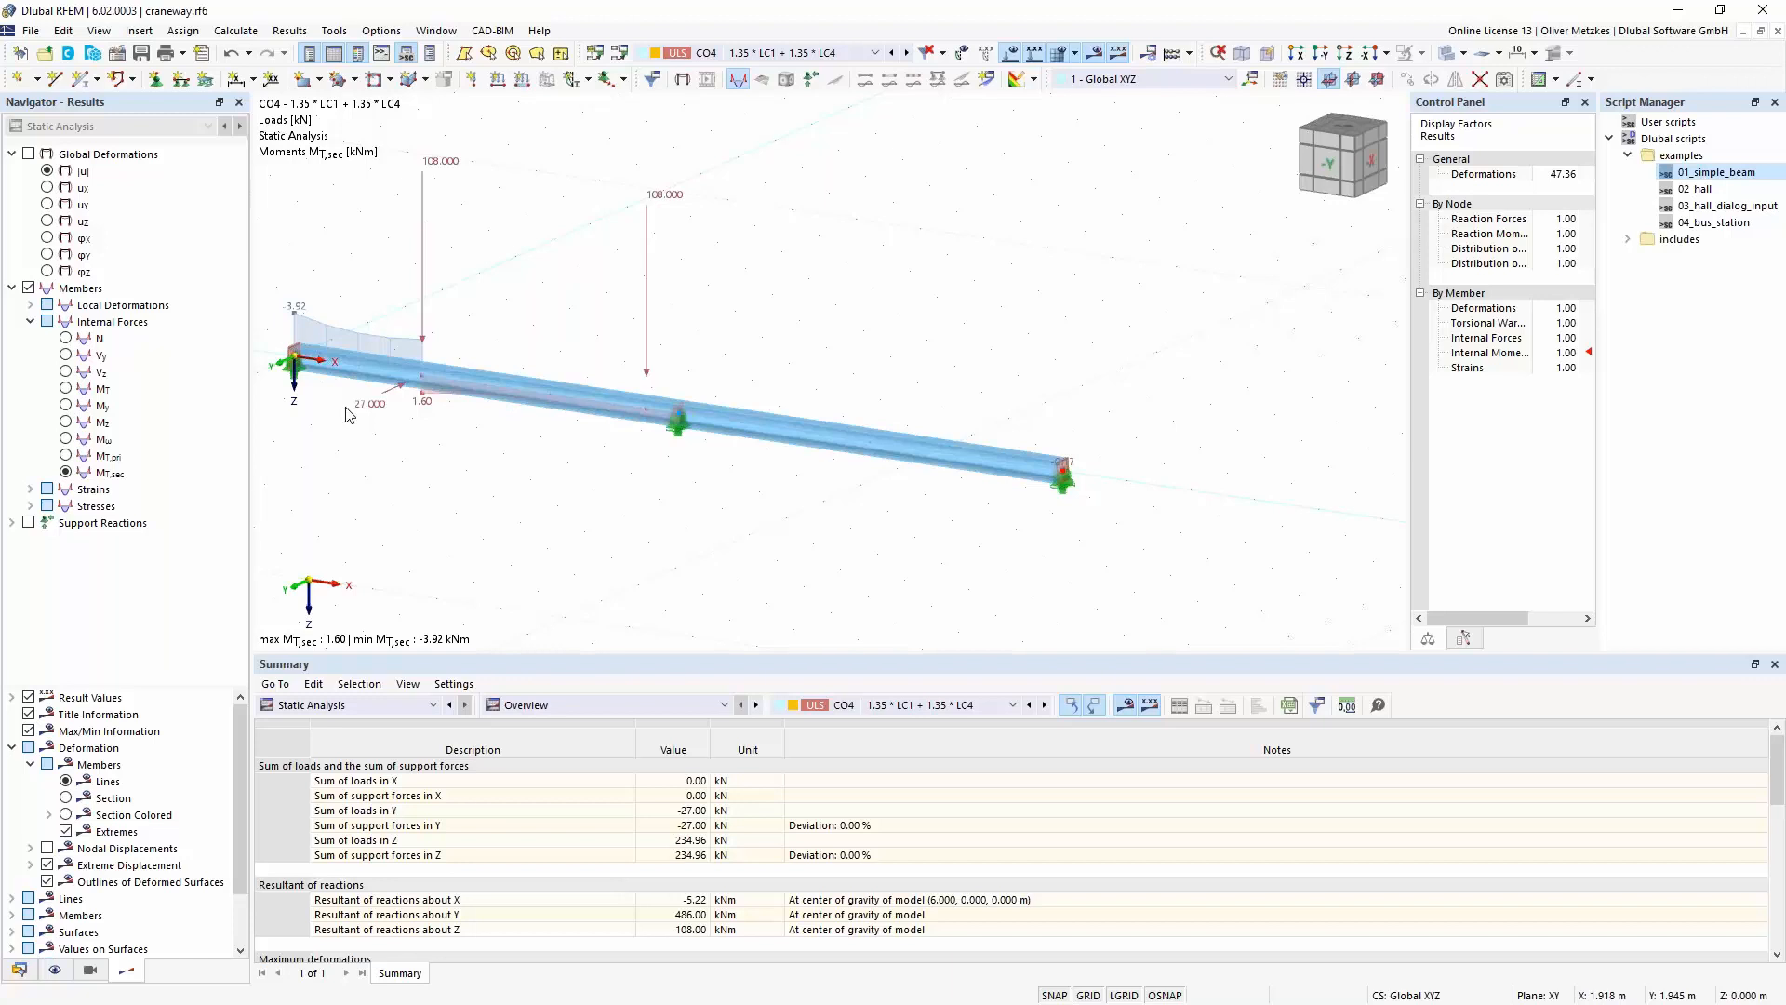
pyautogui.click(32, 306)
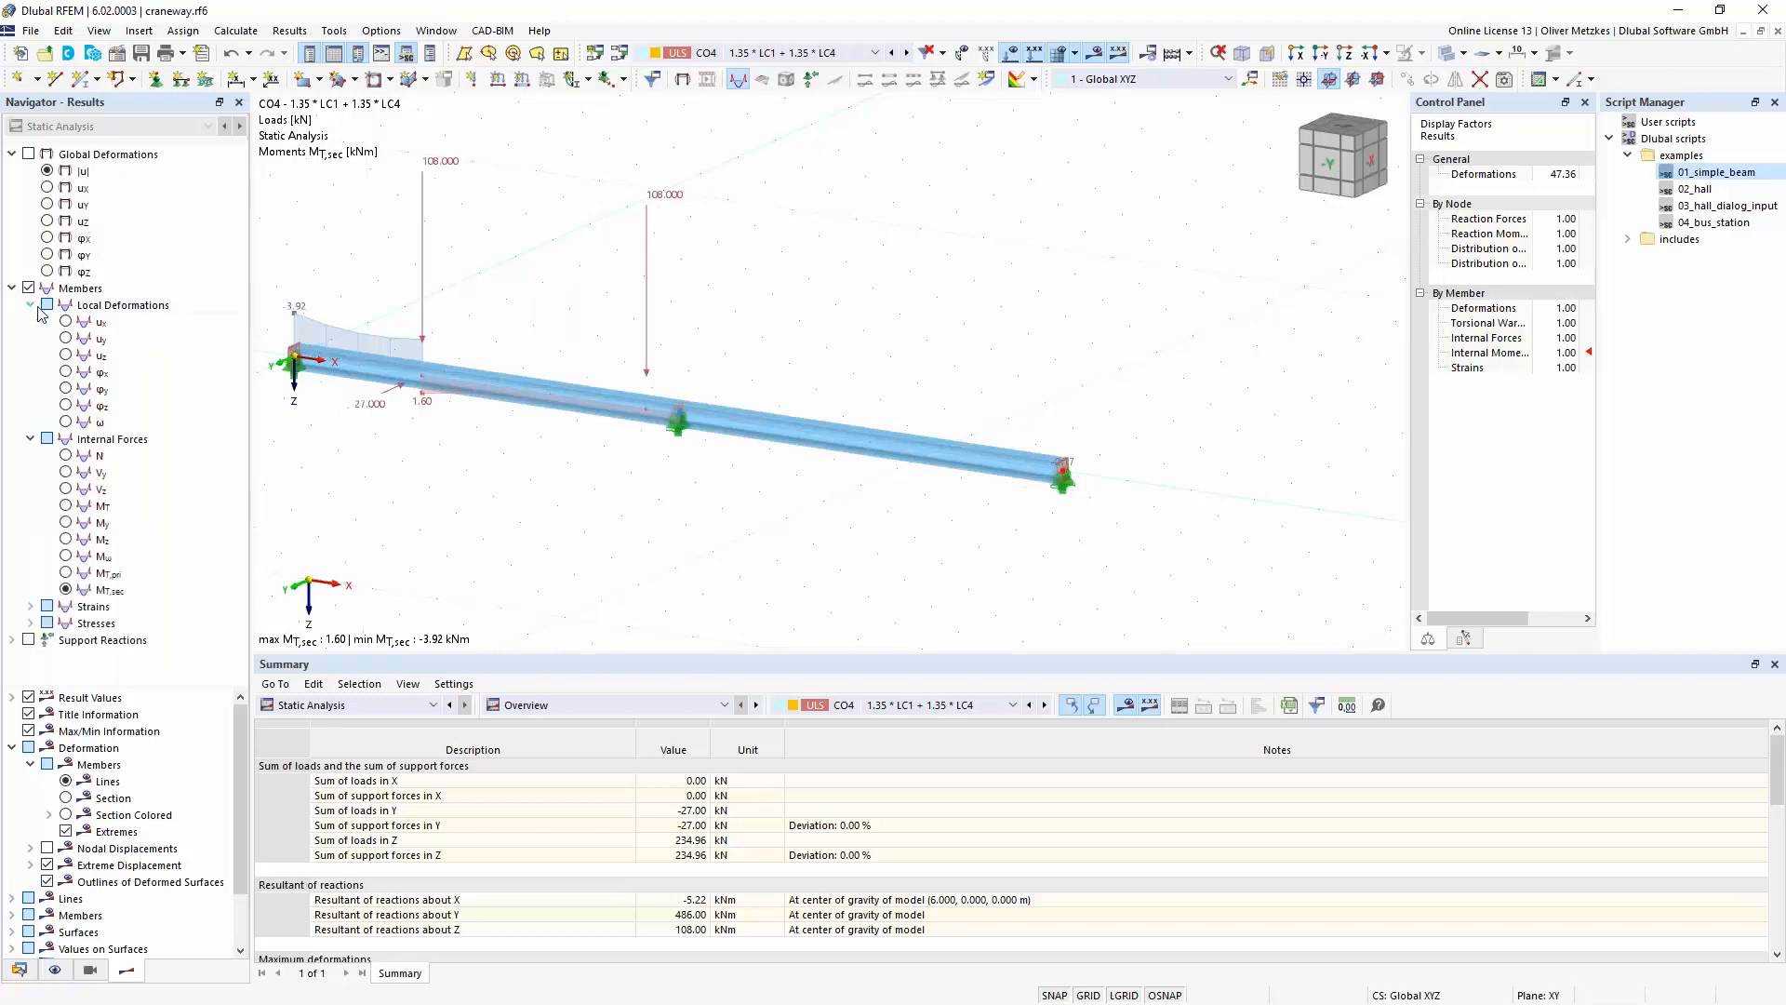
pyautogui.click(74, 423)
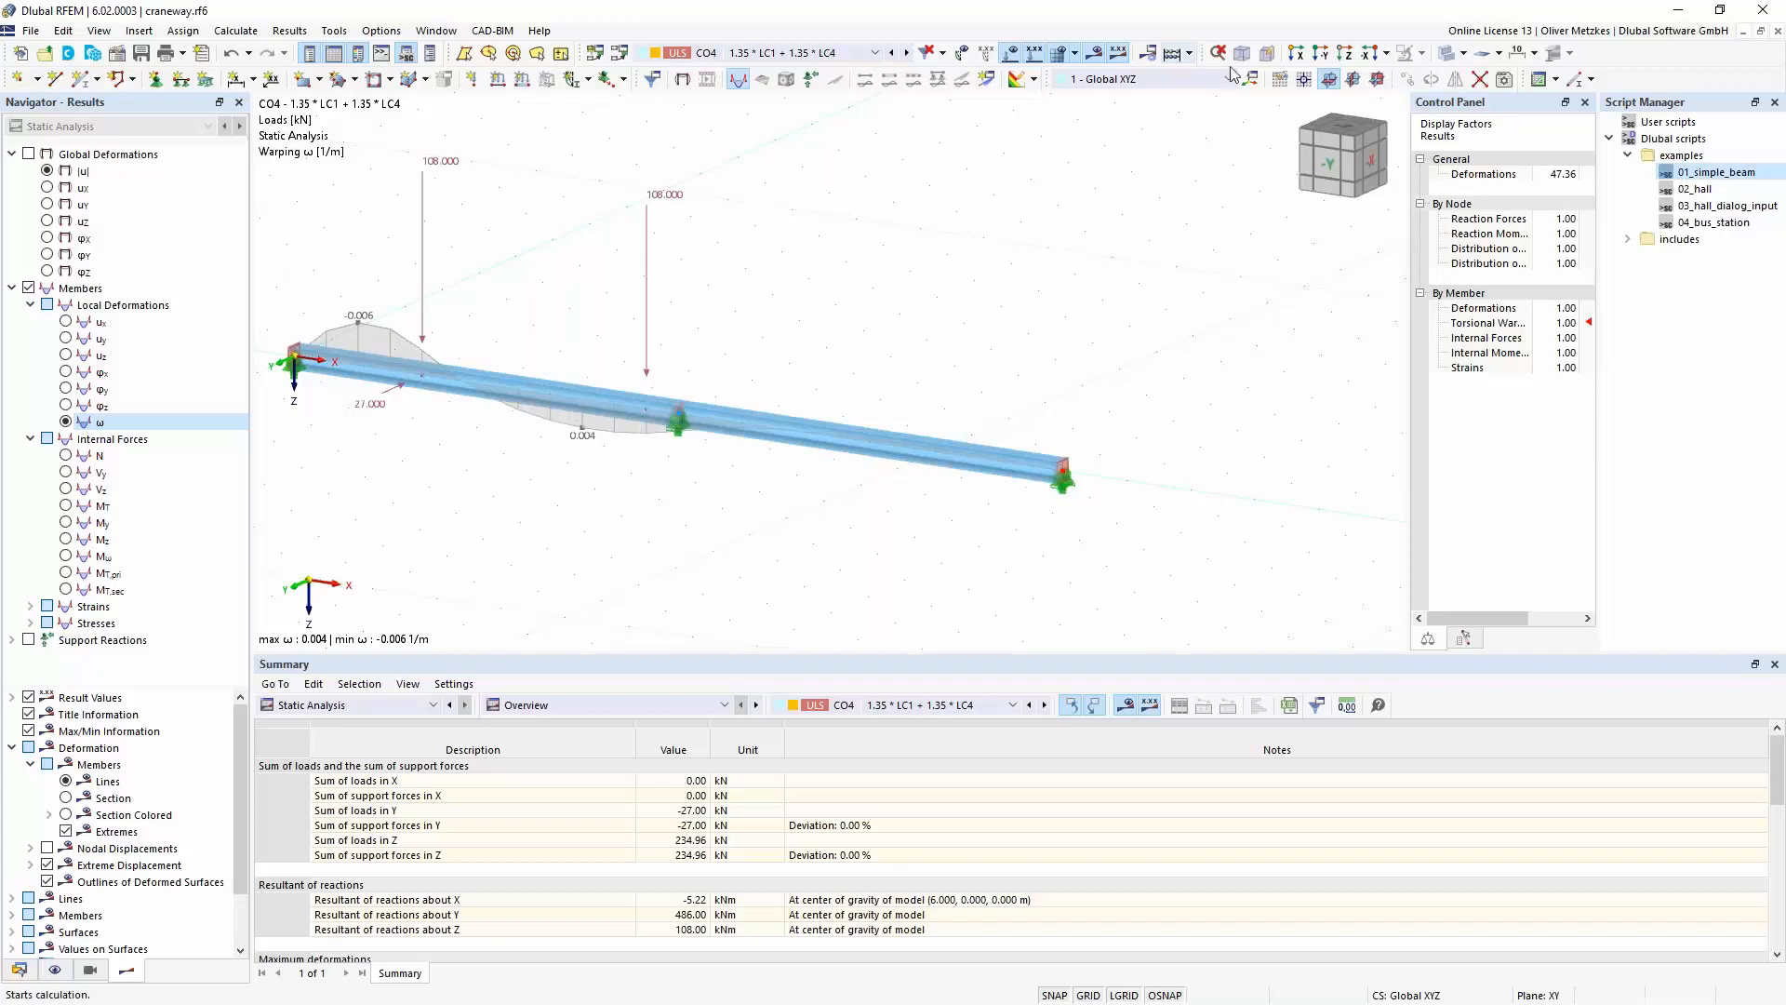
# - Close the Script Manager and narrow the Control Panel to enlarge the model view
pyautogui.moveTo(1666, 101); pyautogui.dragTo(1233, 247)
pyautogui.click(1297, 220)
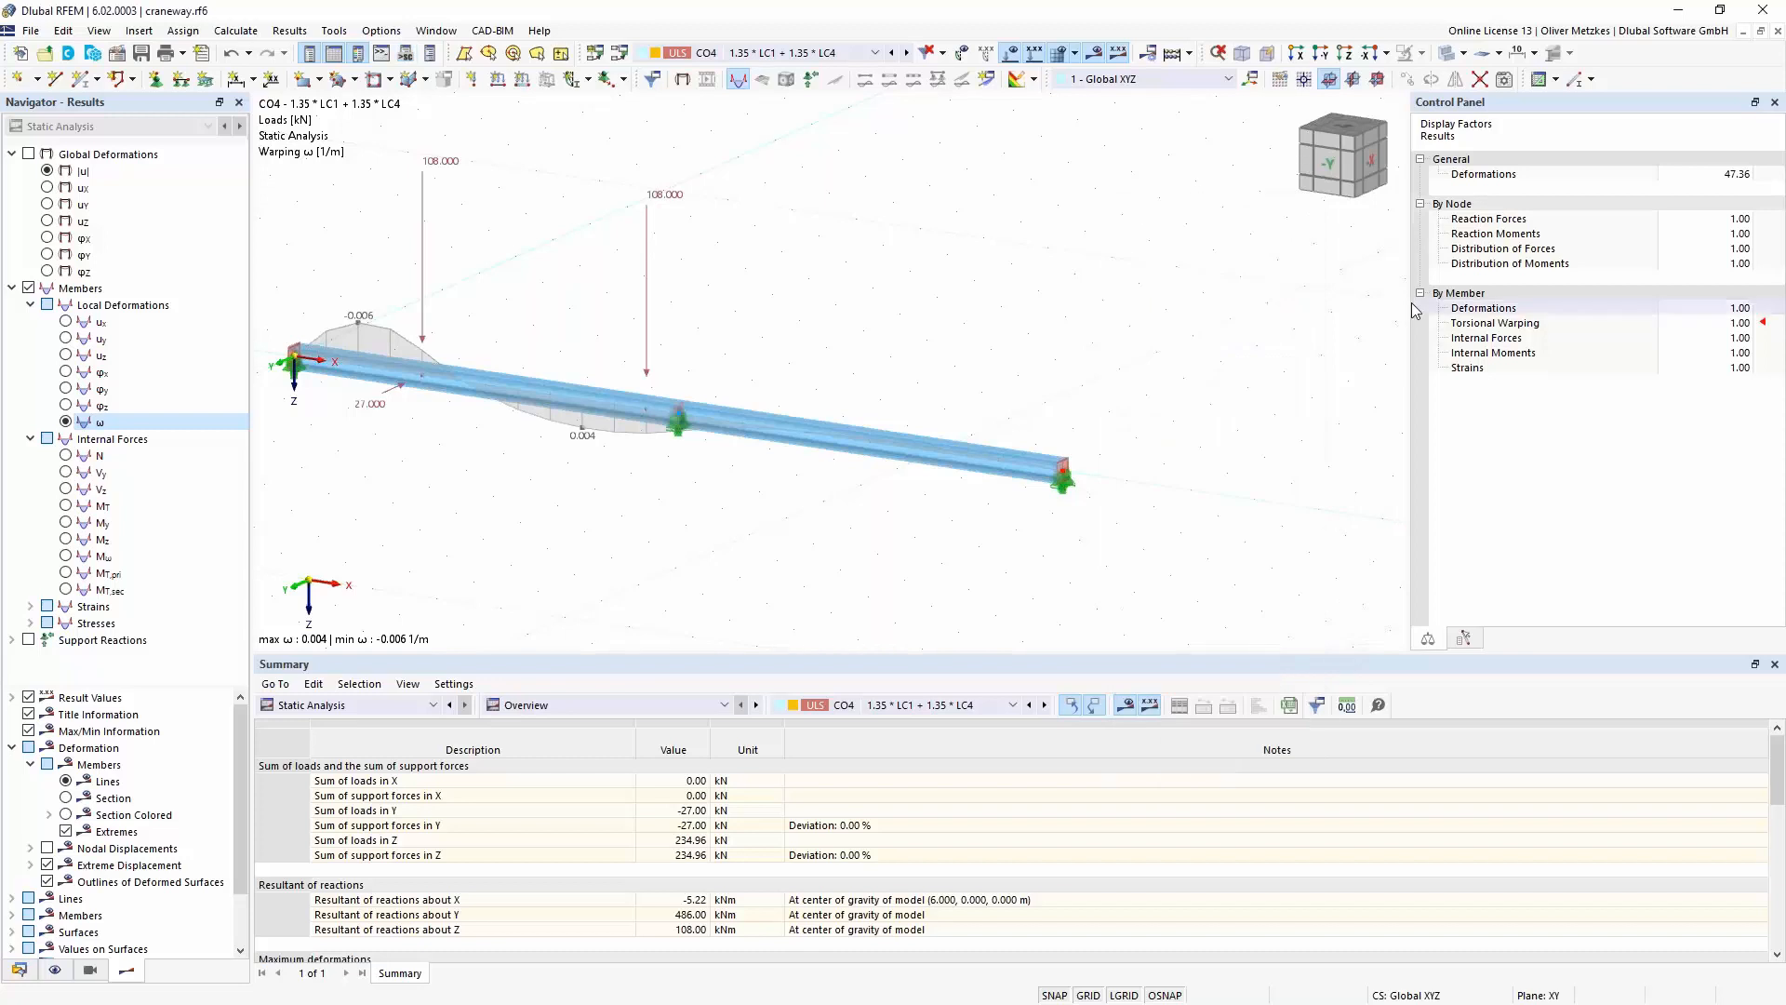
pyautogui.moveTo(1414, 311); pyautogui.dragTo(1596, 325)
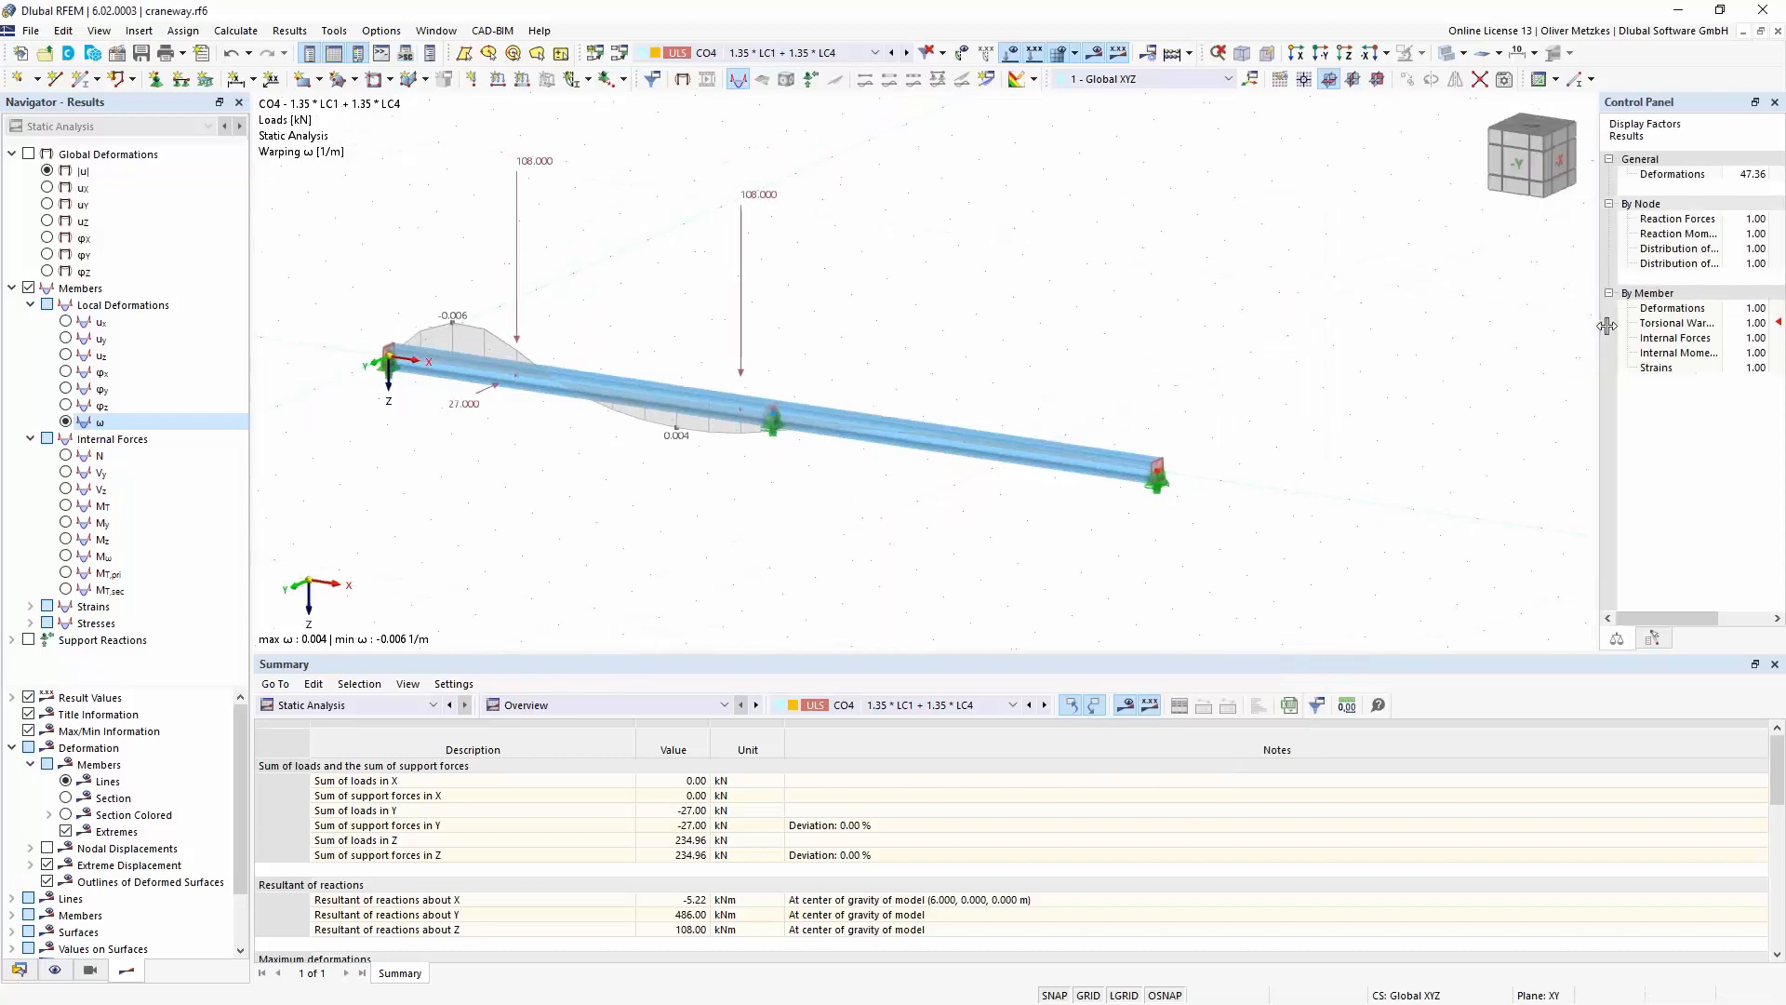
# - Activate the Structure Stability add-on in the craneway model's base data
pyautogui.click(118, 54)
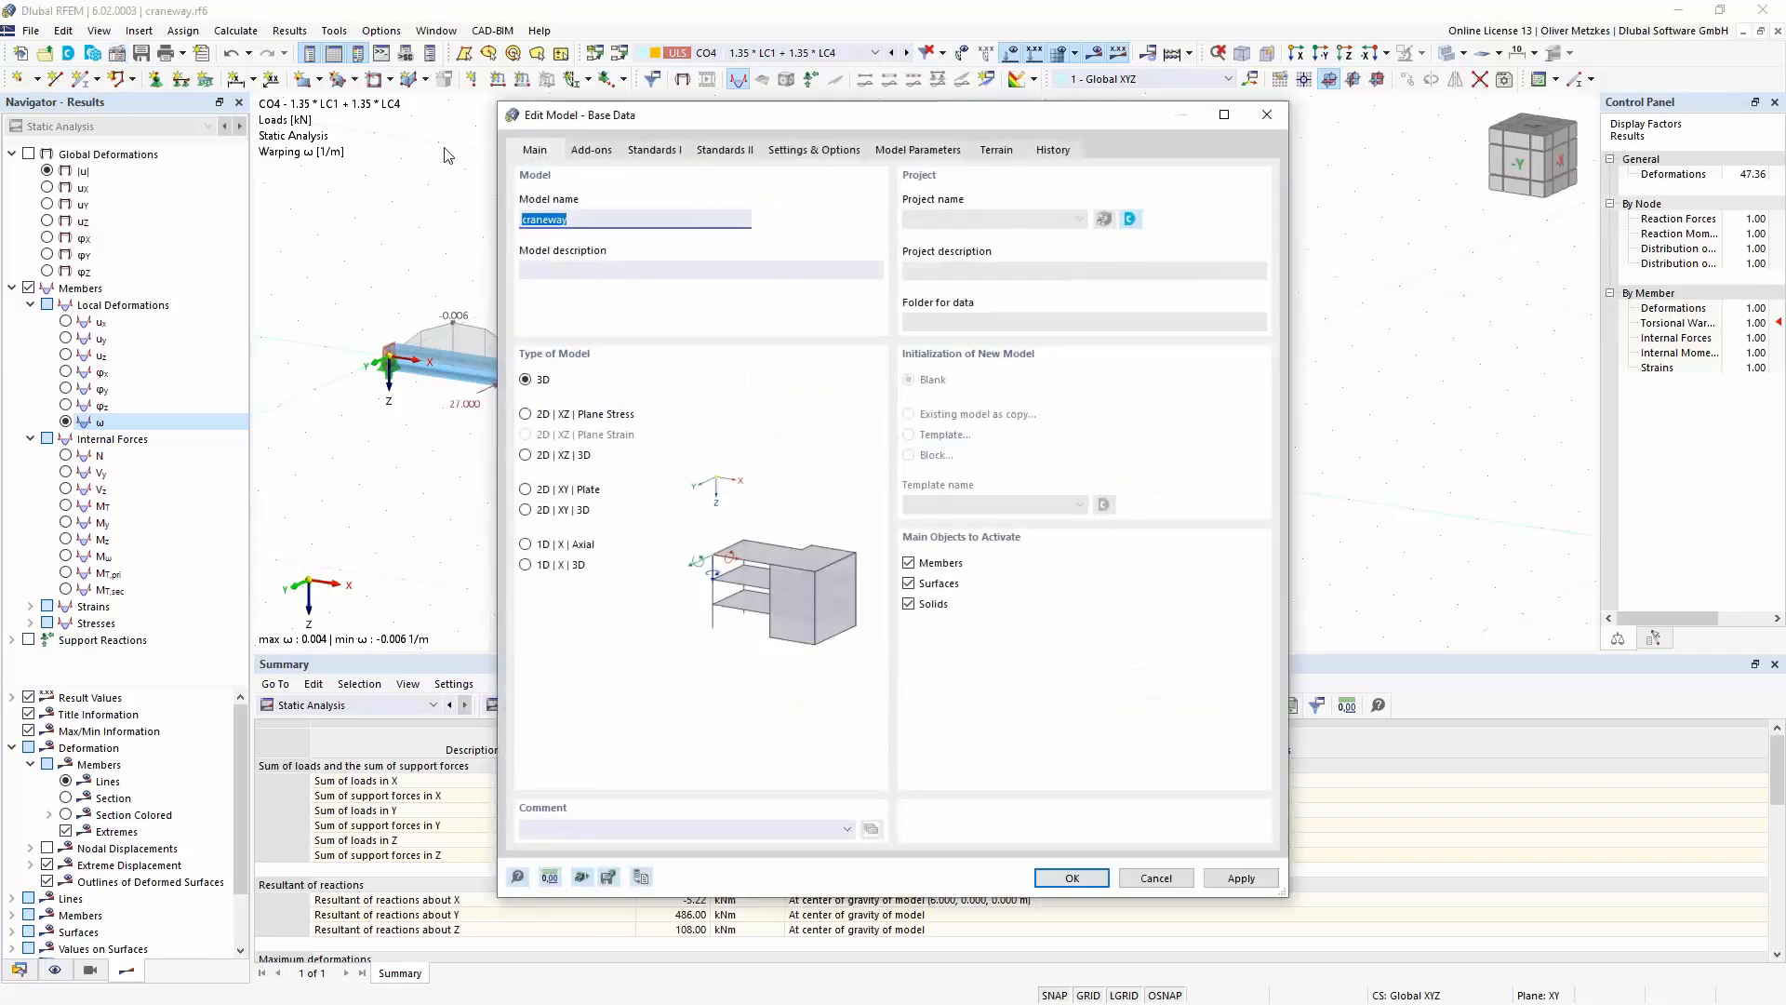
pyautogui.click(583, 150)
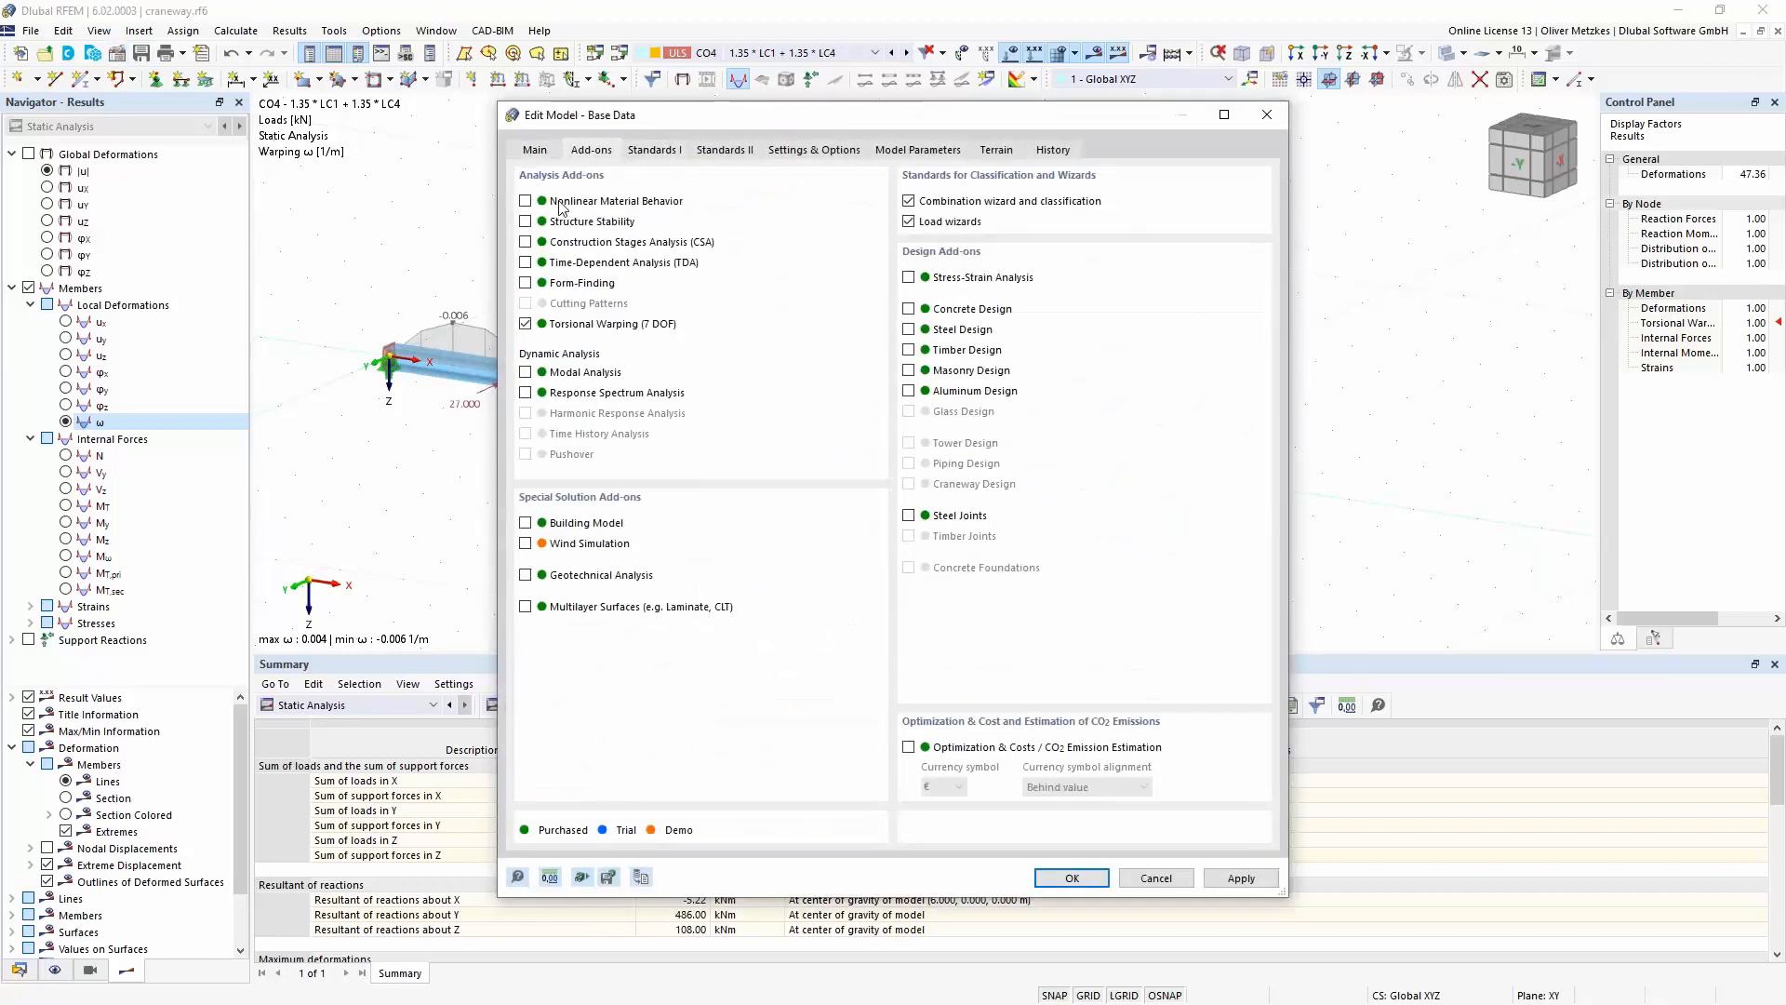
pyautogui.click(525, 222)
pyautogui.click(1077, 881)
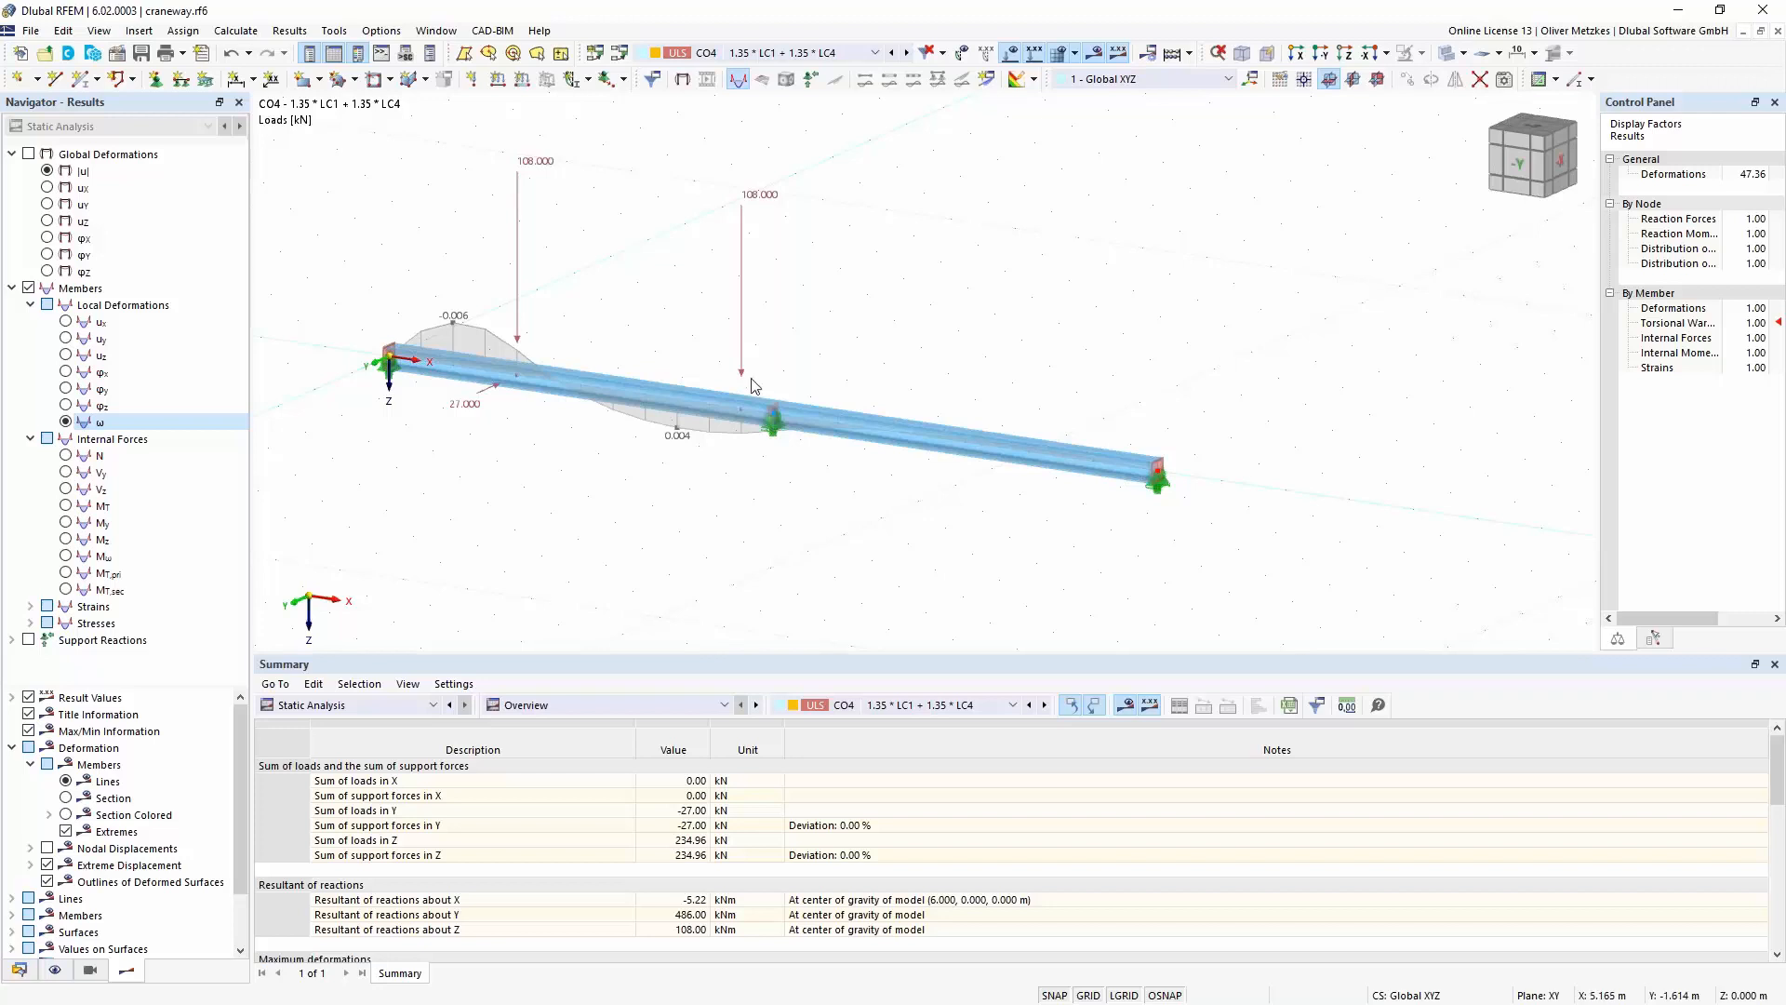
# - Enable the critical load calculation for load case LC1 Self-weight with stability settings ST1, and calculate it
pyautogui.click(780, 57)
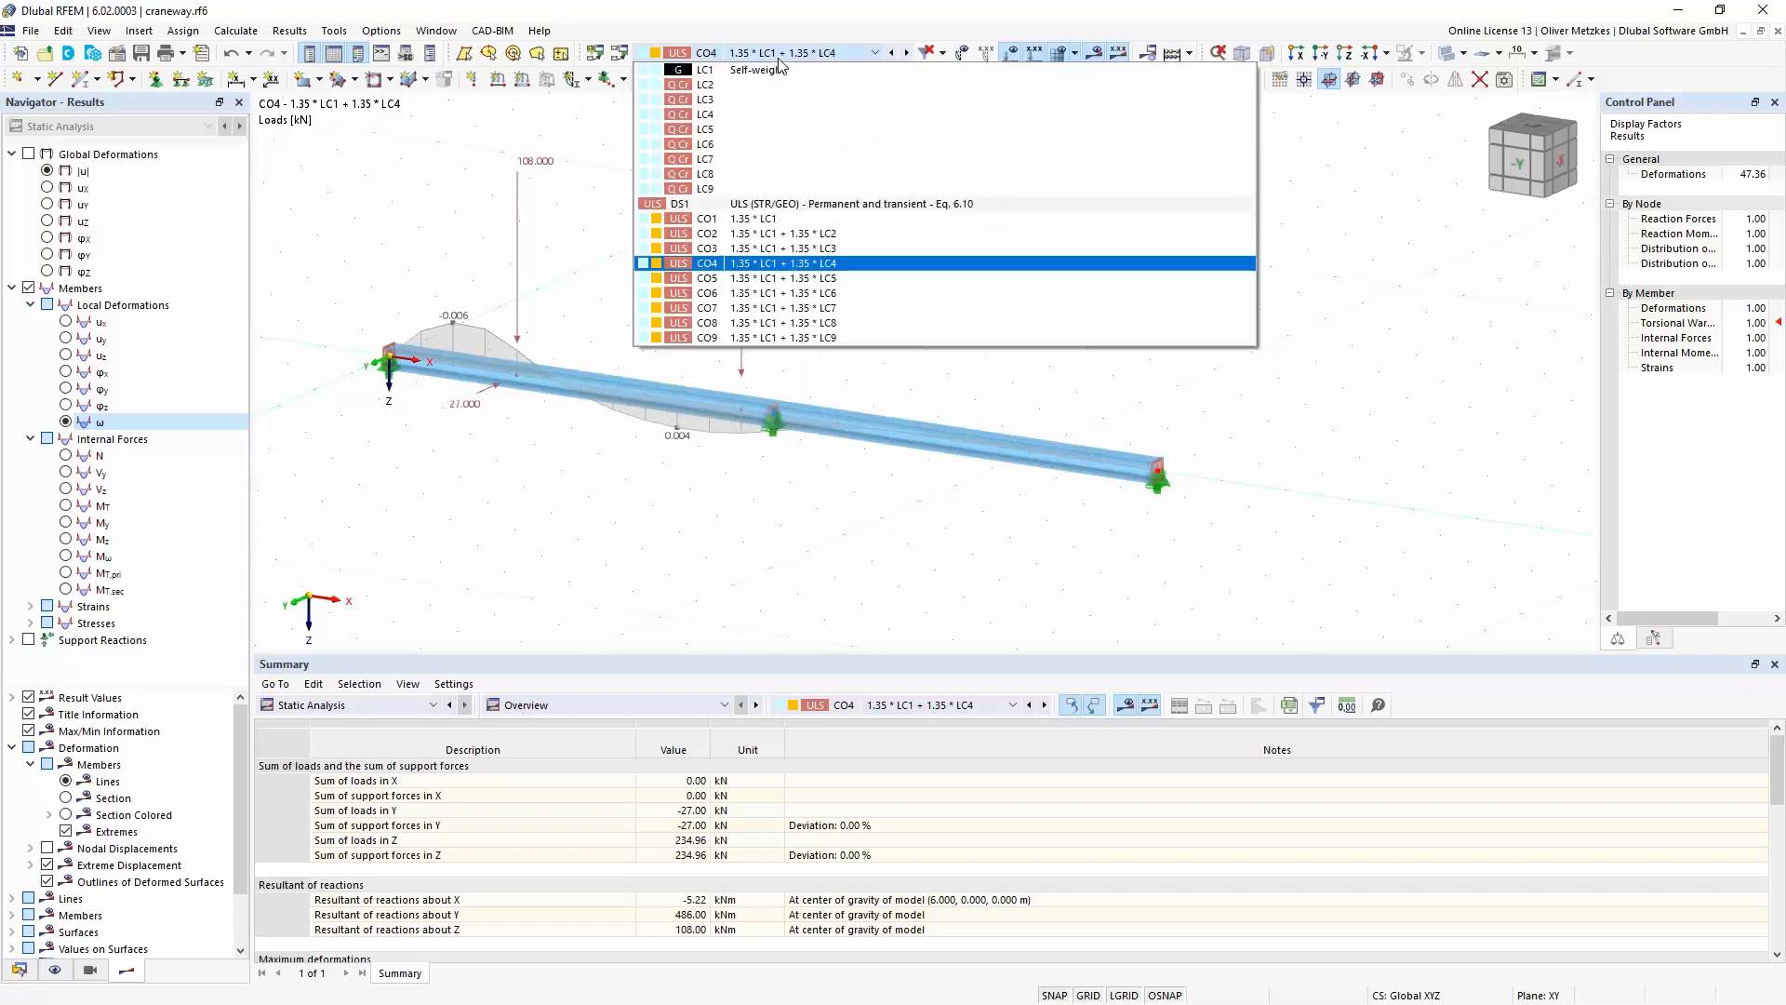
pyautogui.click(782, 70)
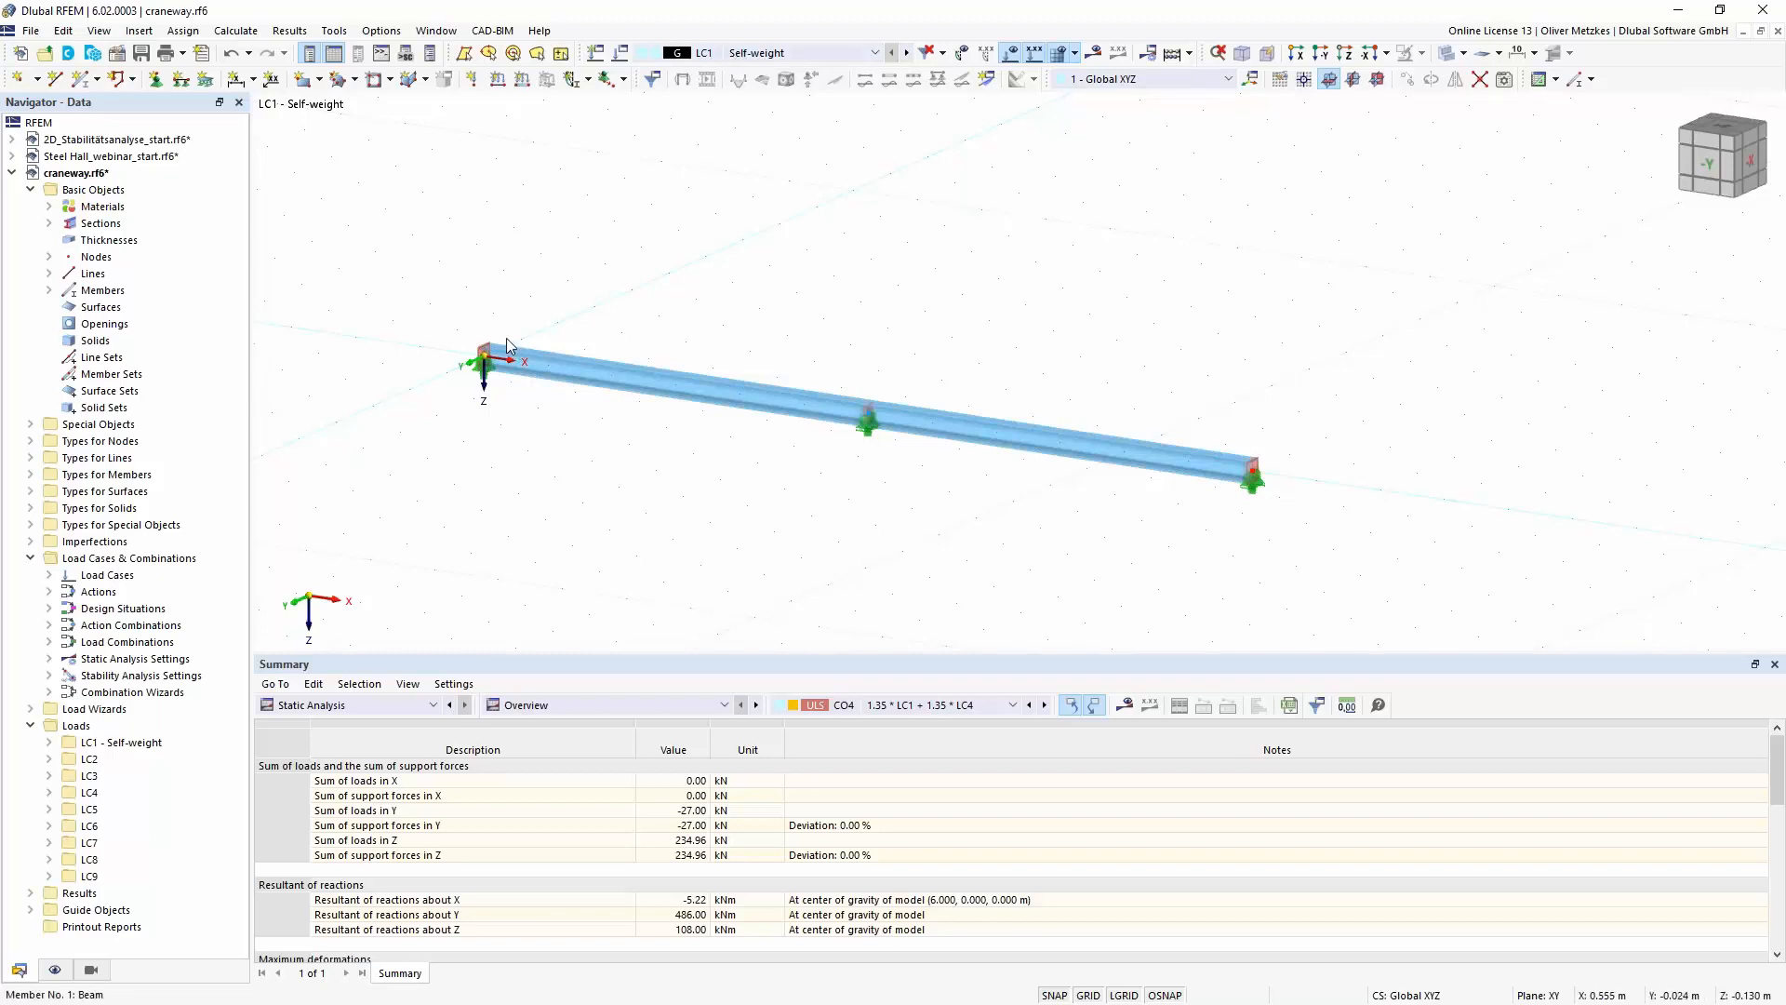
pyautogui.moveTo(1181, 368); pyautogui.dragTo(1002, 371, button='middle')
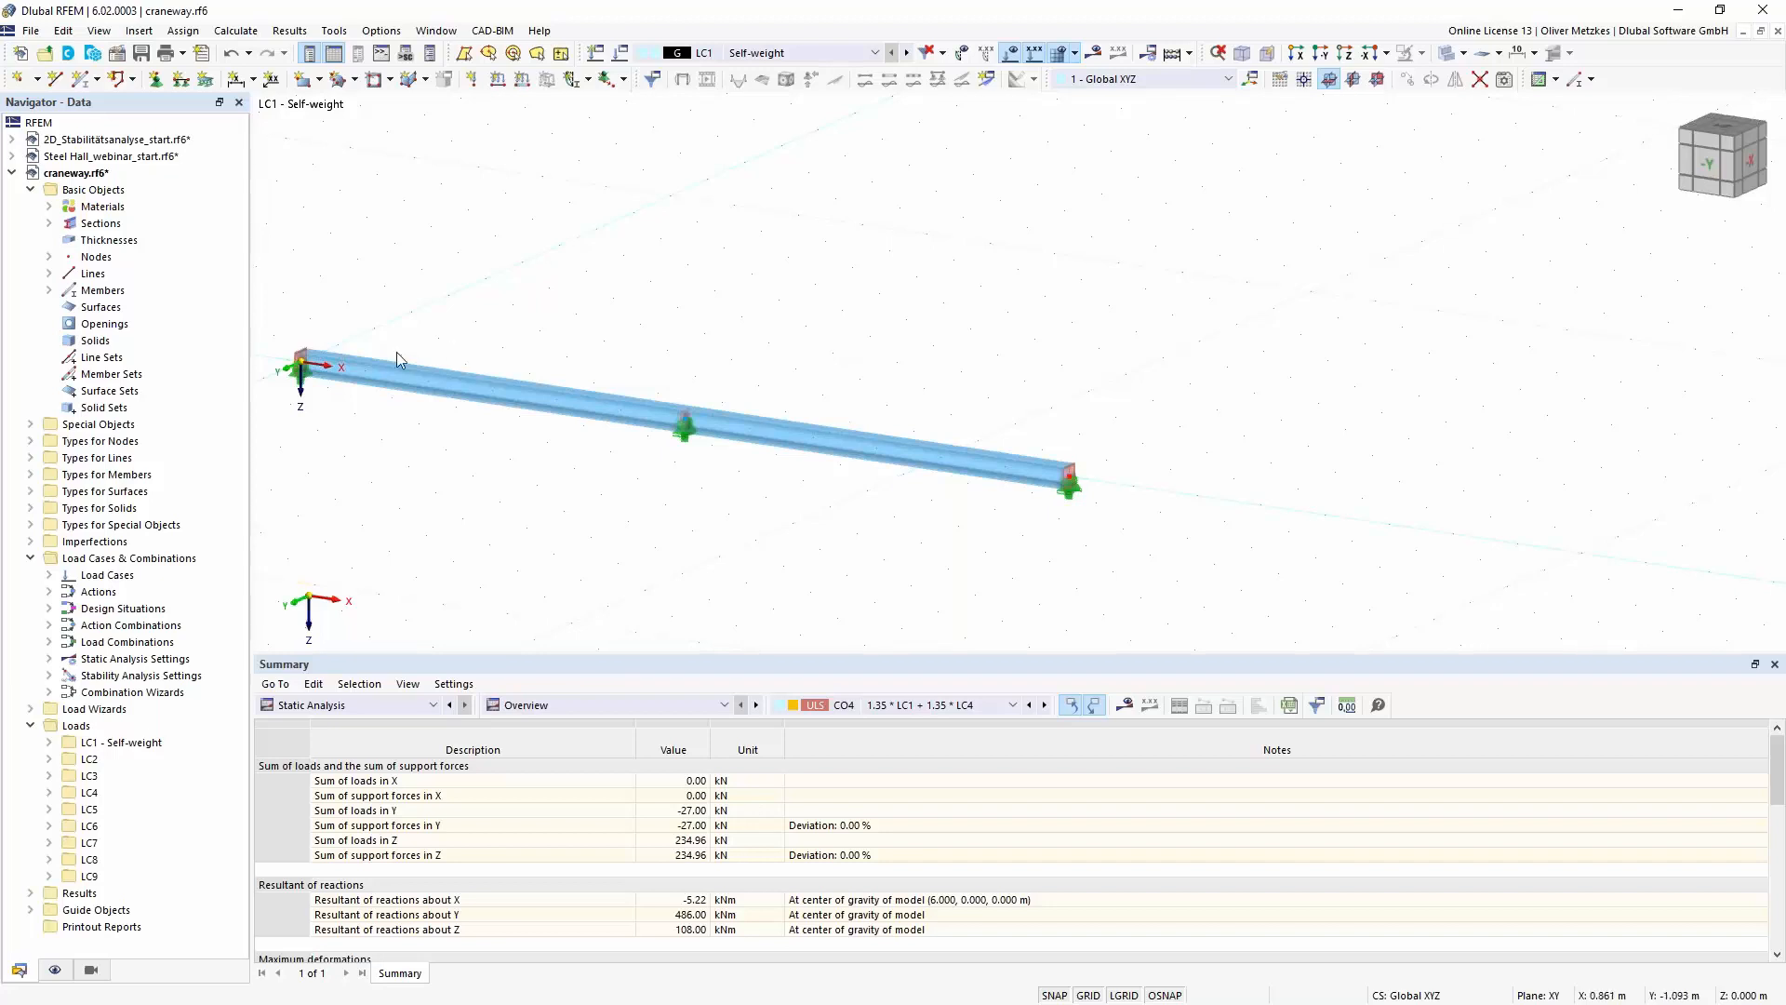
pyautogui.click(621, 53)
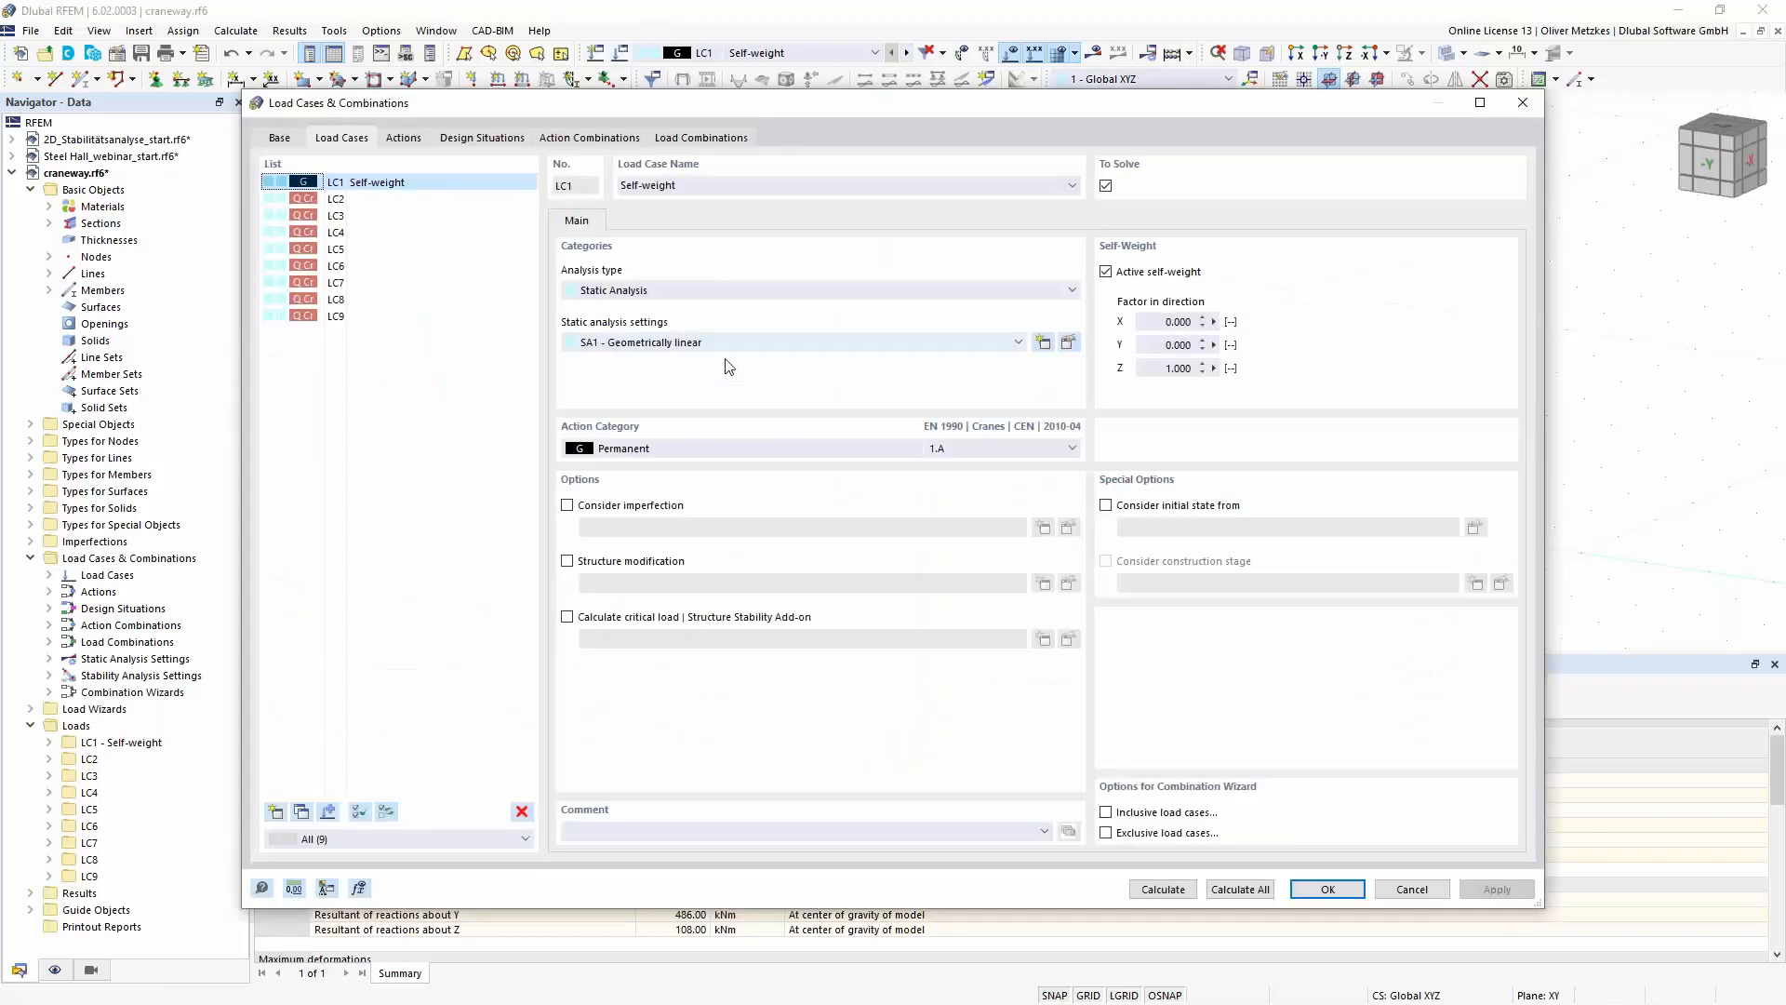
pyautogui.click(598, 621)
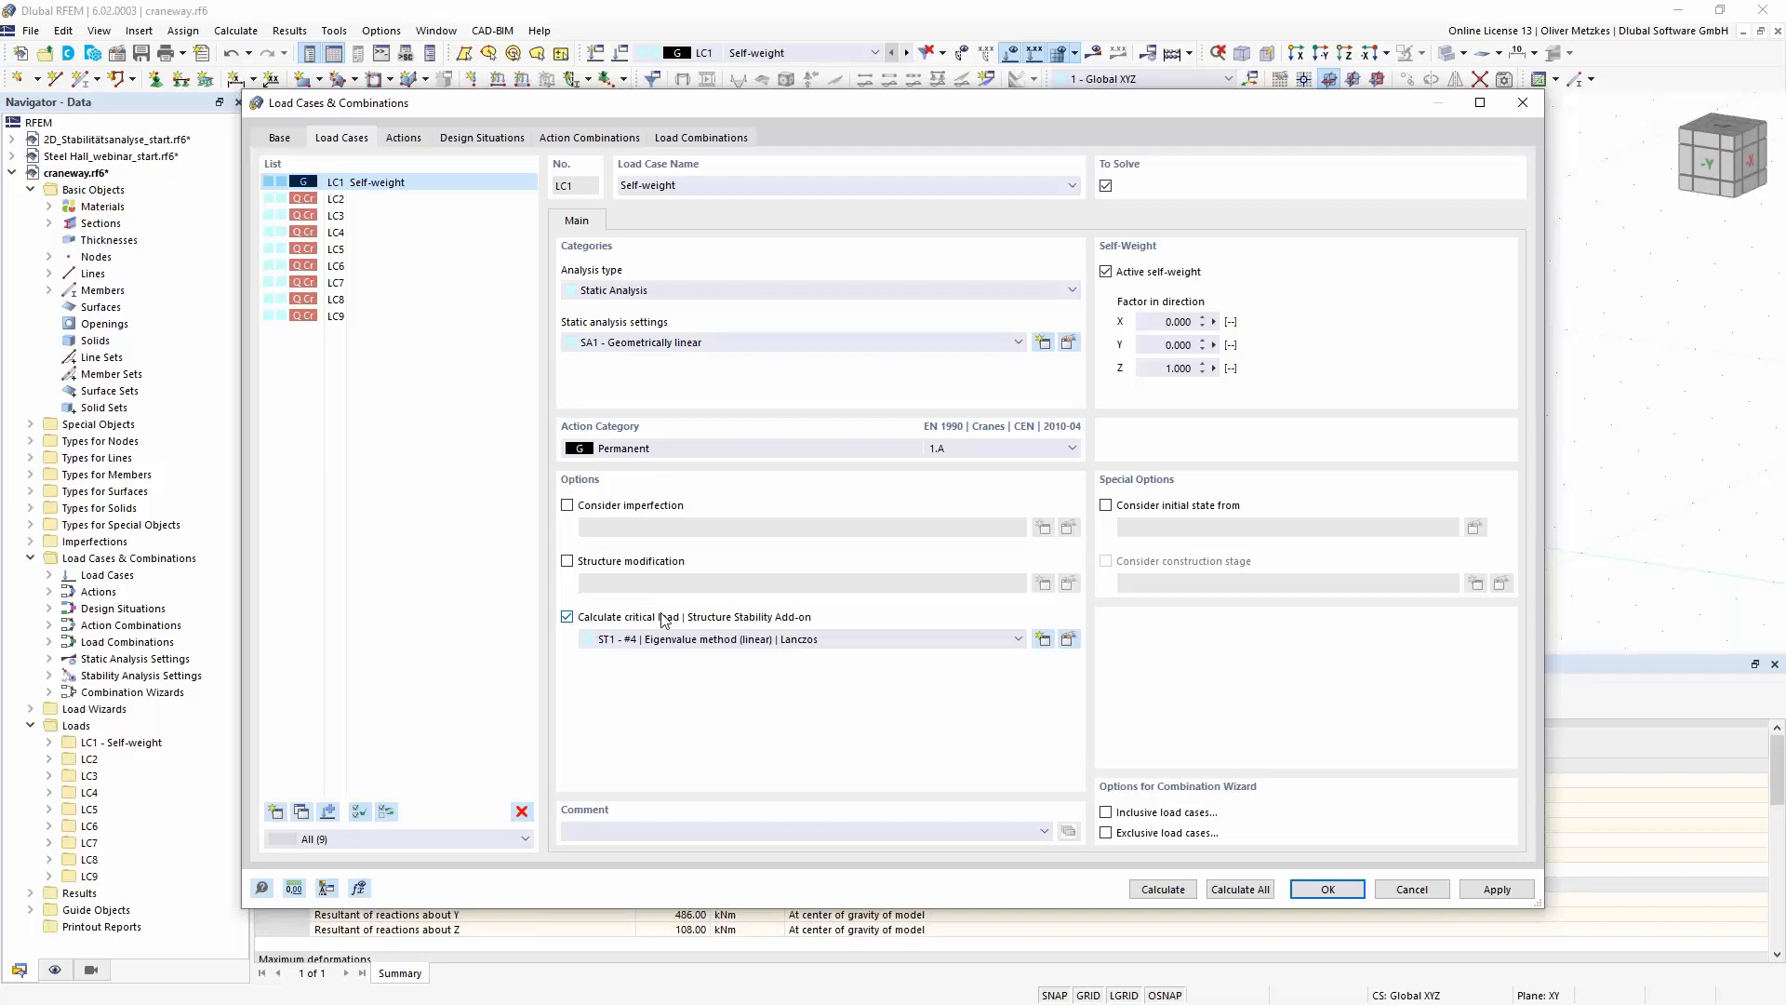
pyautogui.click(1174, 890)
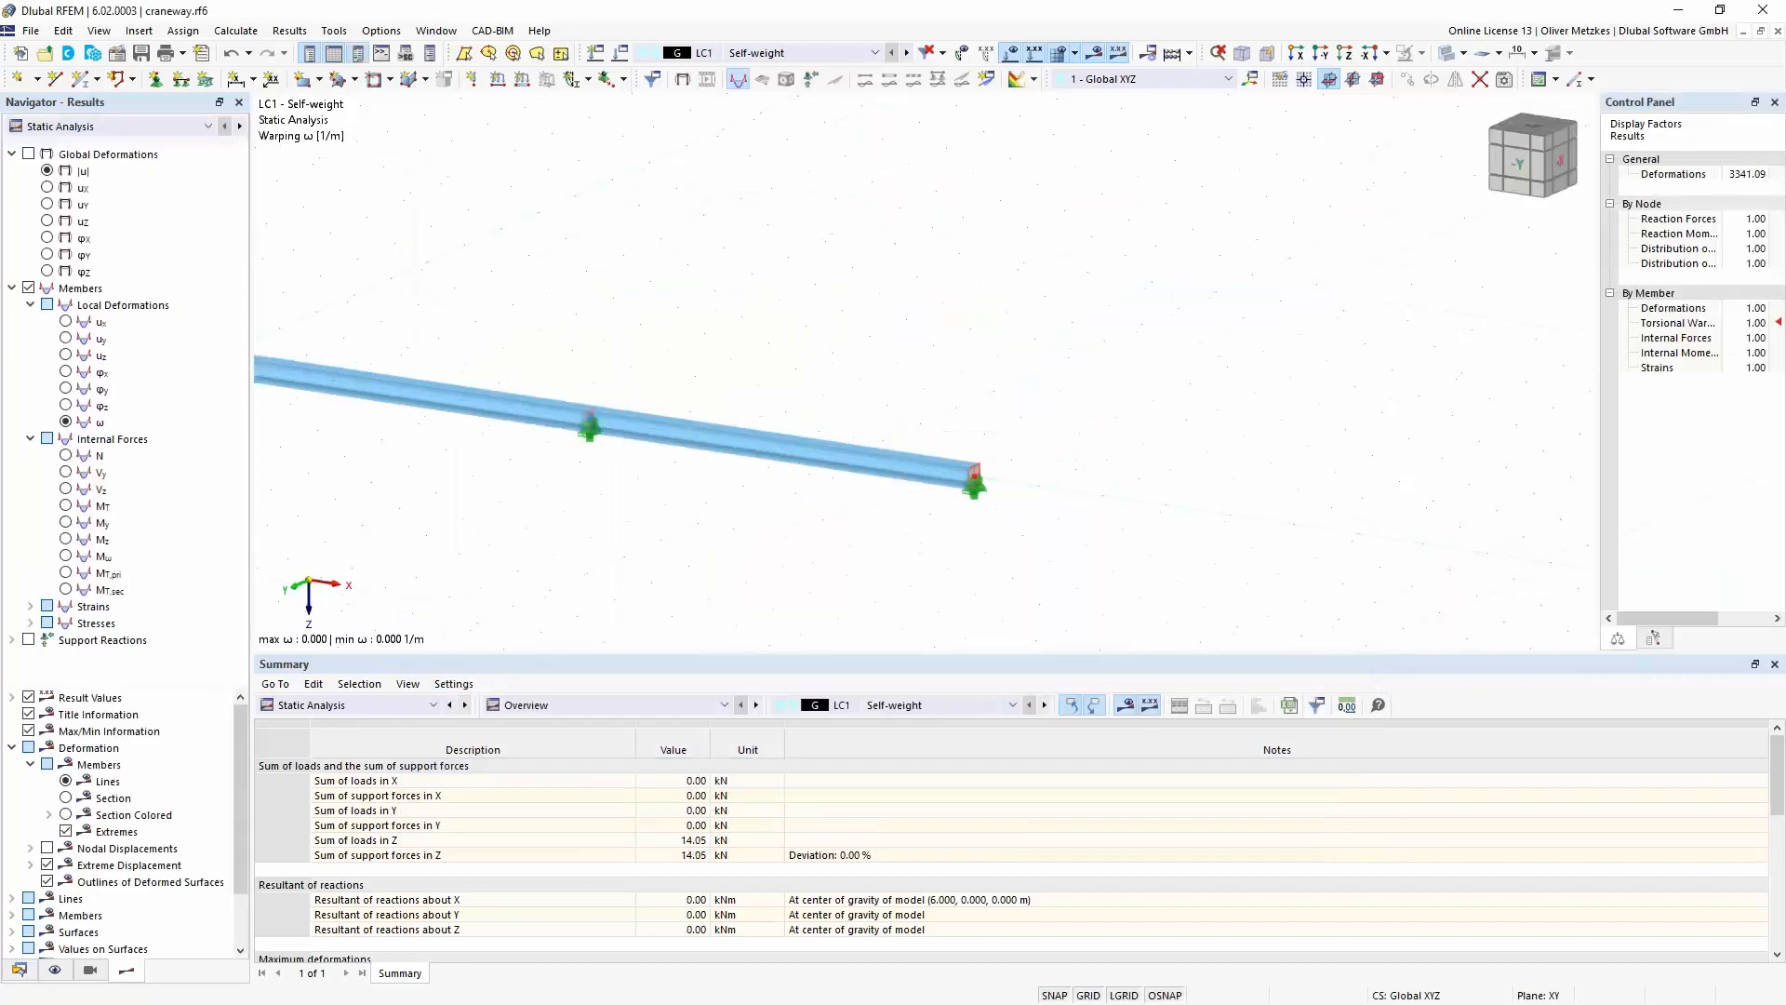
# - Display the stability analysis results for LC1 and examine mode shape 1 with the deformed section colored
pyautogui.click(207, 127)
pyautogui.click(131, 165)
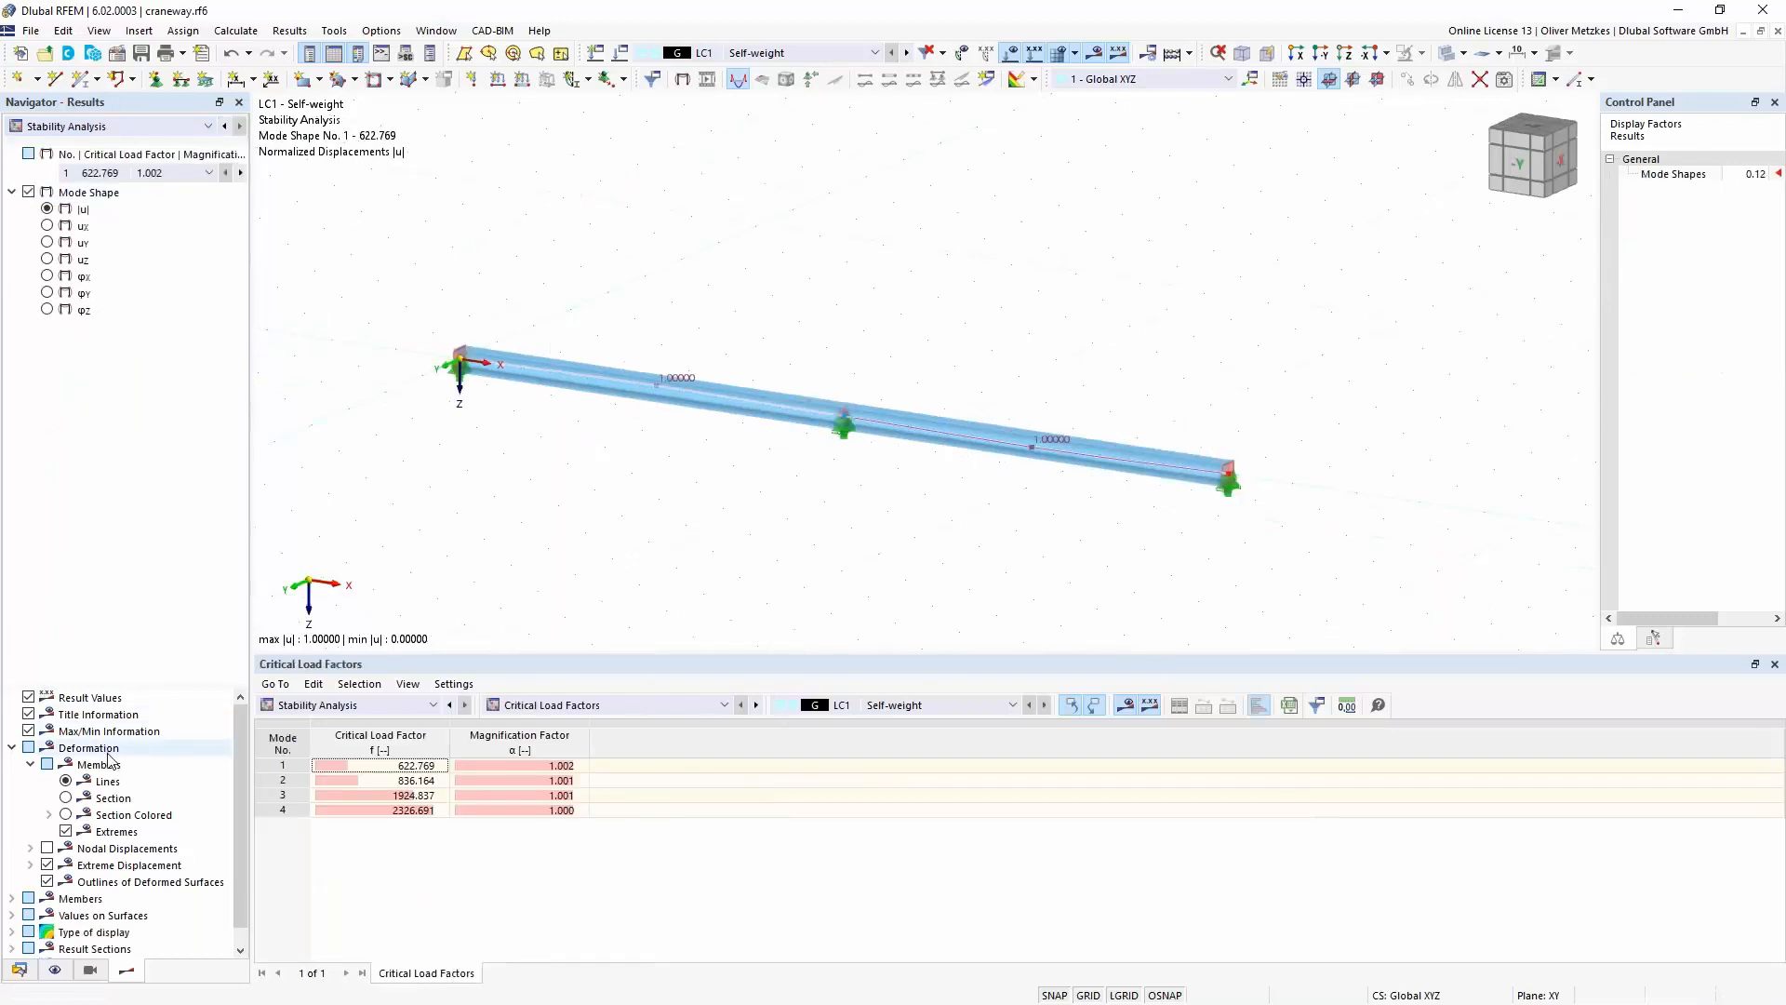
pyautogui.click(66, 815)
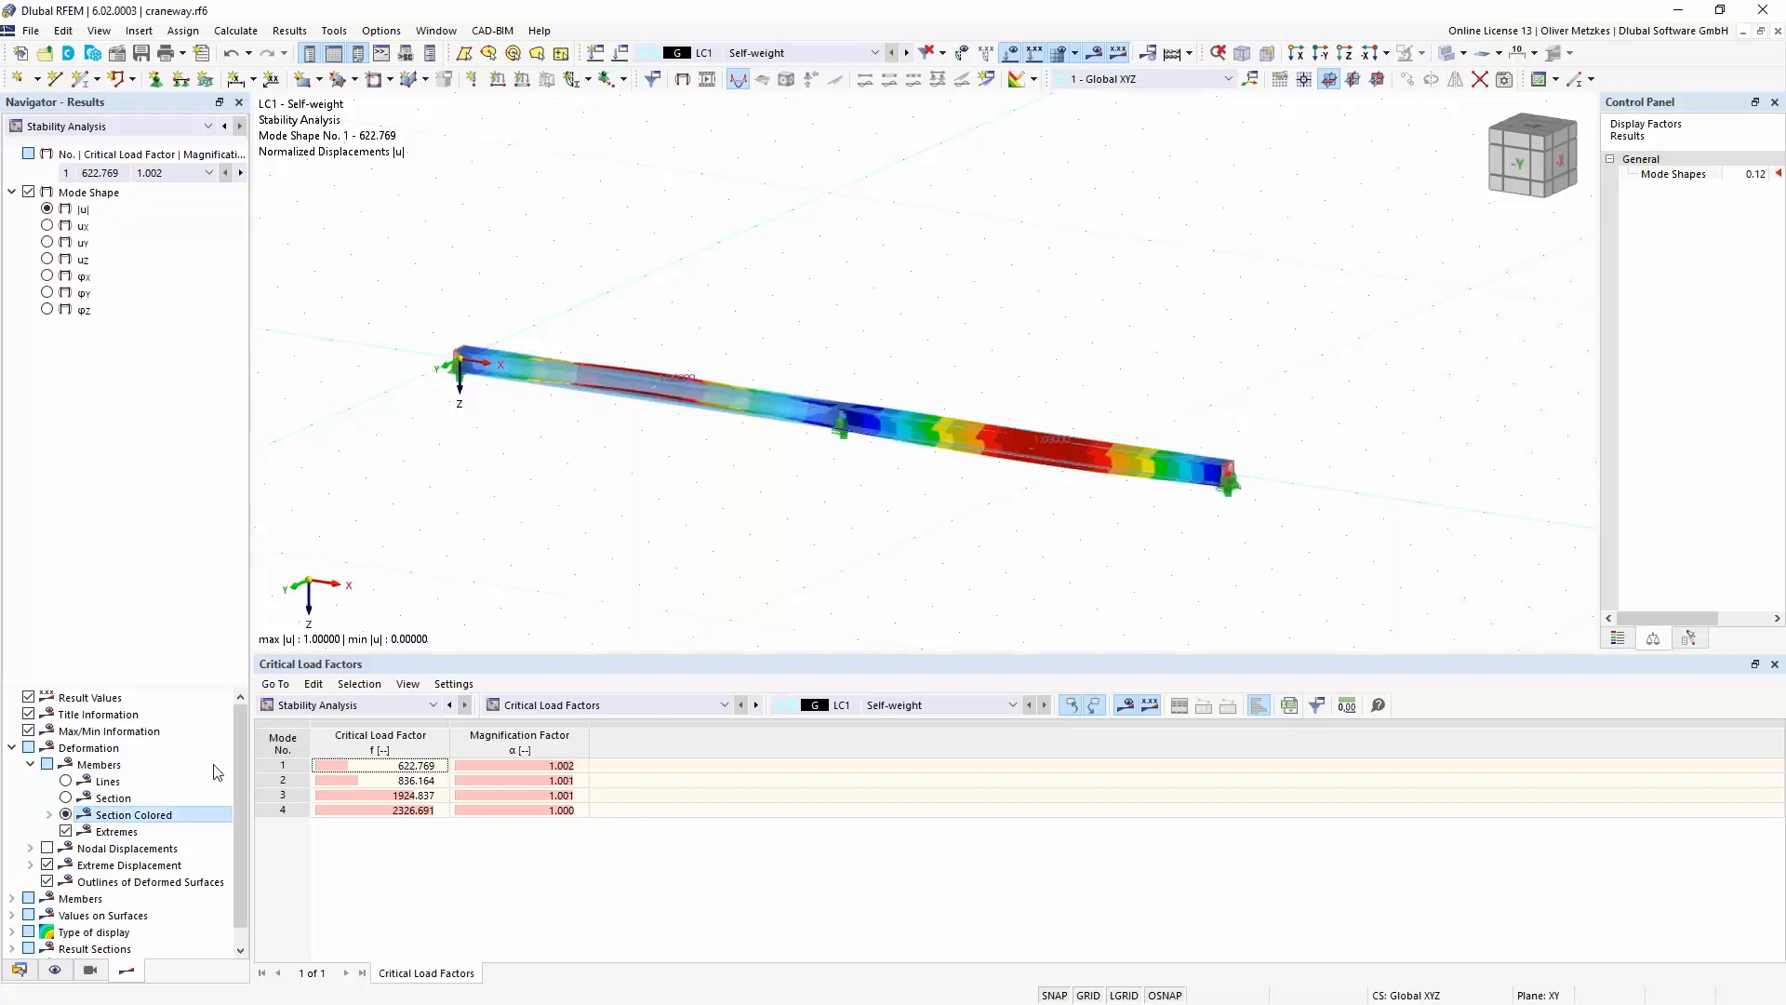
pyautogui.scroll(2, 829, 387)
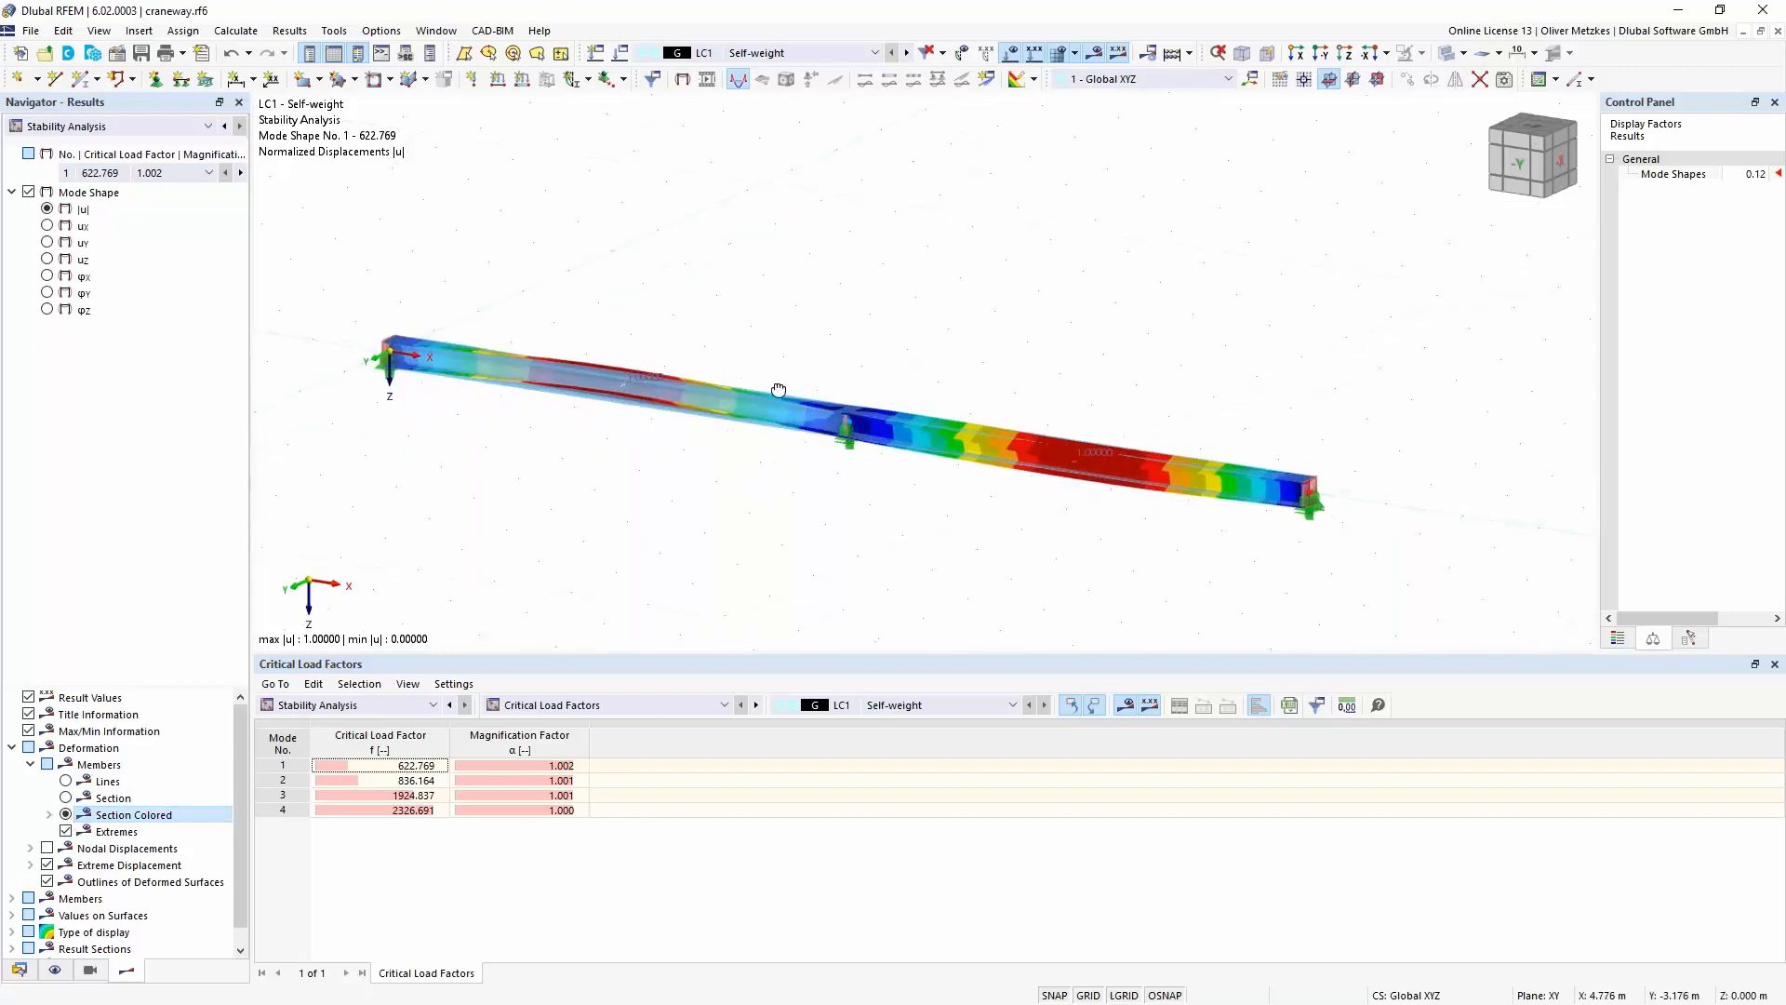
pyautogui.keyDown('ctrl'); pyautogui.moveTo(778, 390); pyautogui.dragTo(769, 331, button='middle'); pyautogui.keyUp('ctrl')
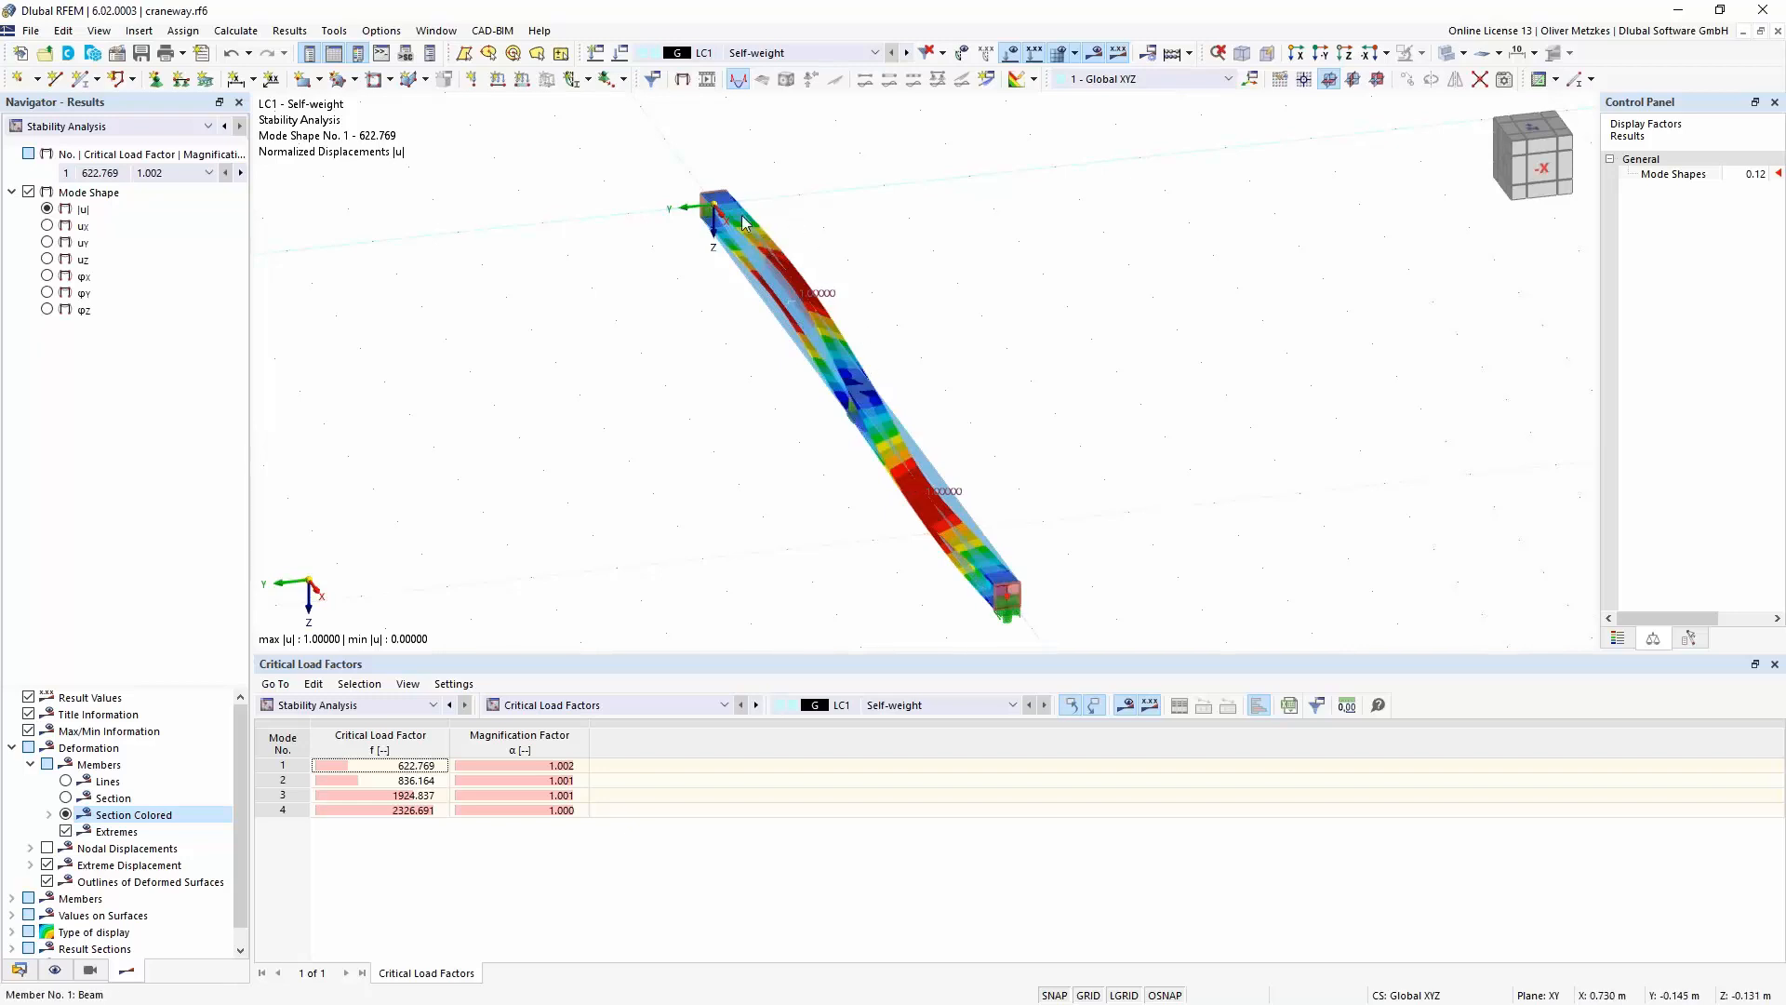
pyautogui.moveTo(744, 222)
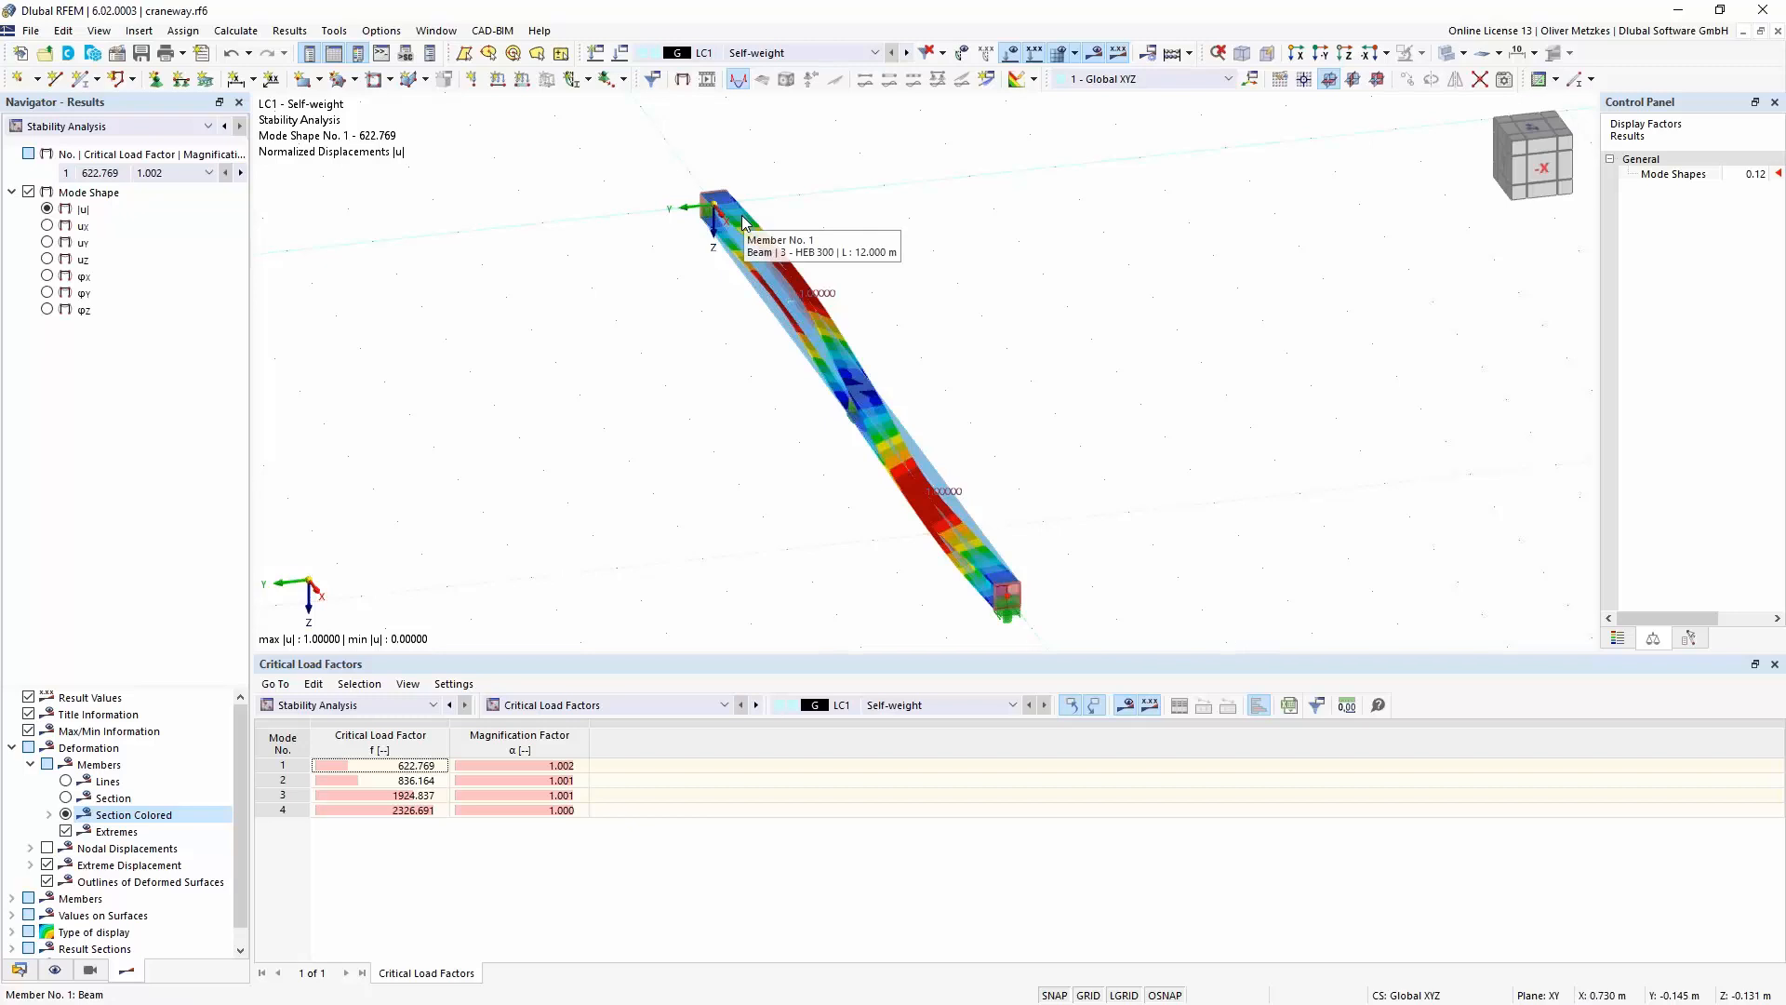
# - Create a new imperfection case and set its imperfection type to Buckling Mode
pyautogui.click(21, 972)
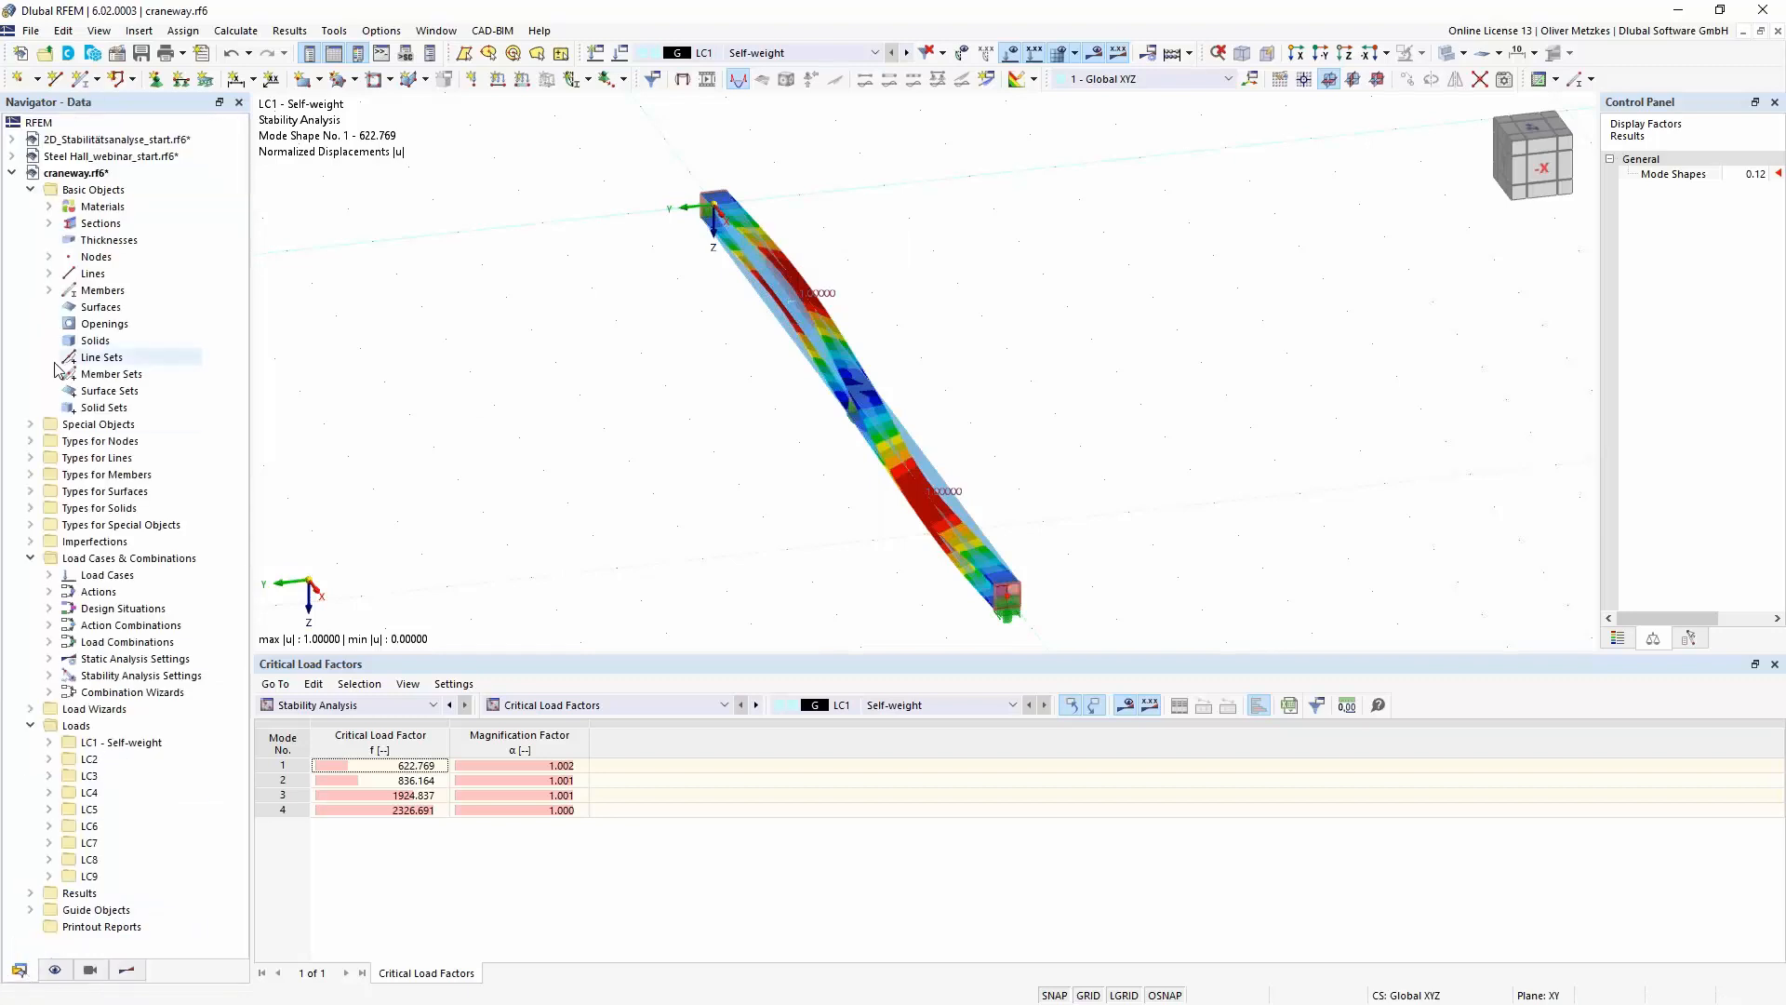
pyautogui.click(31, 541)
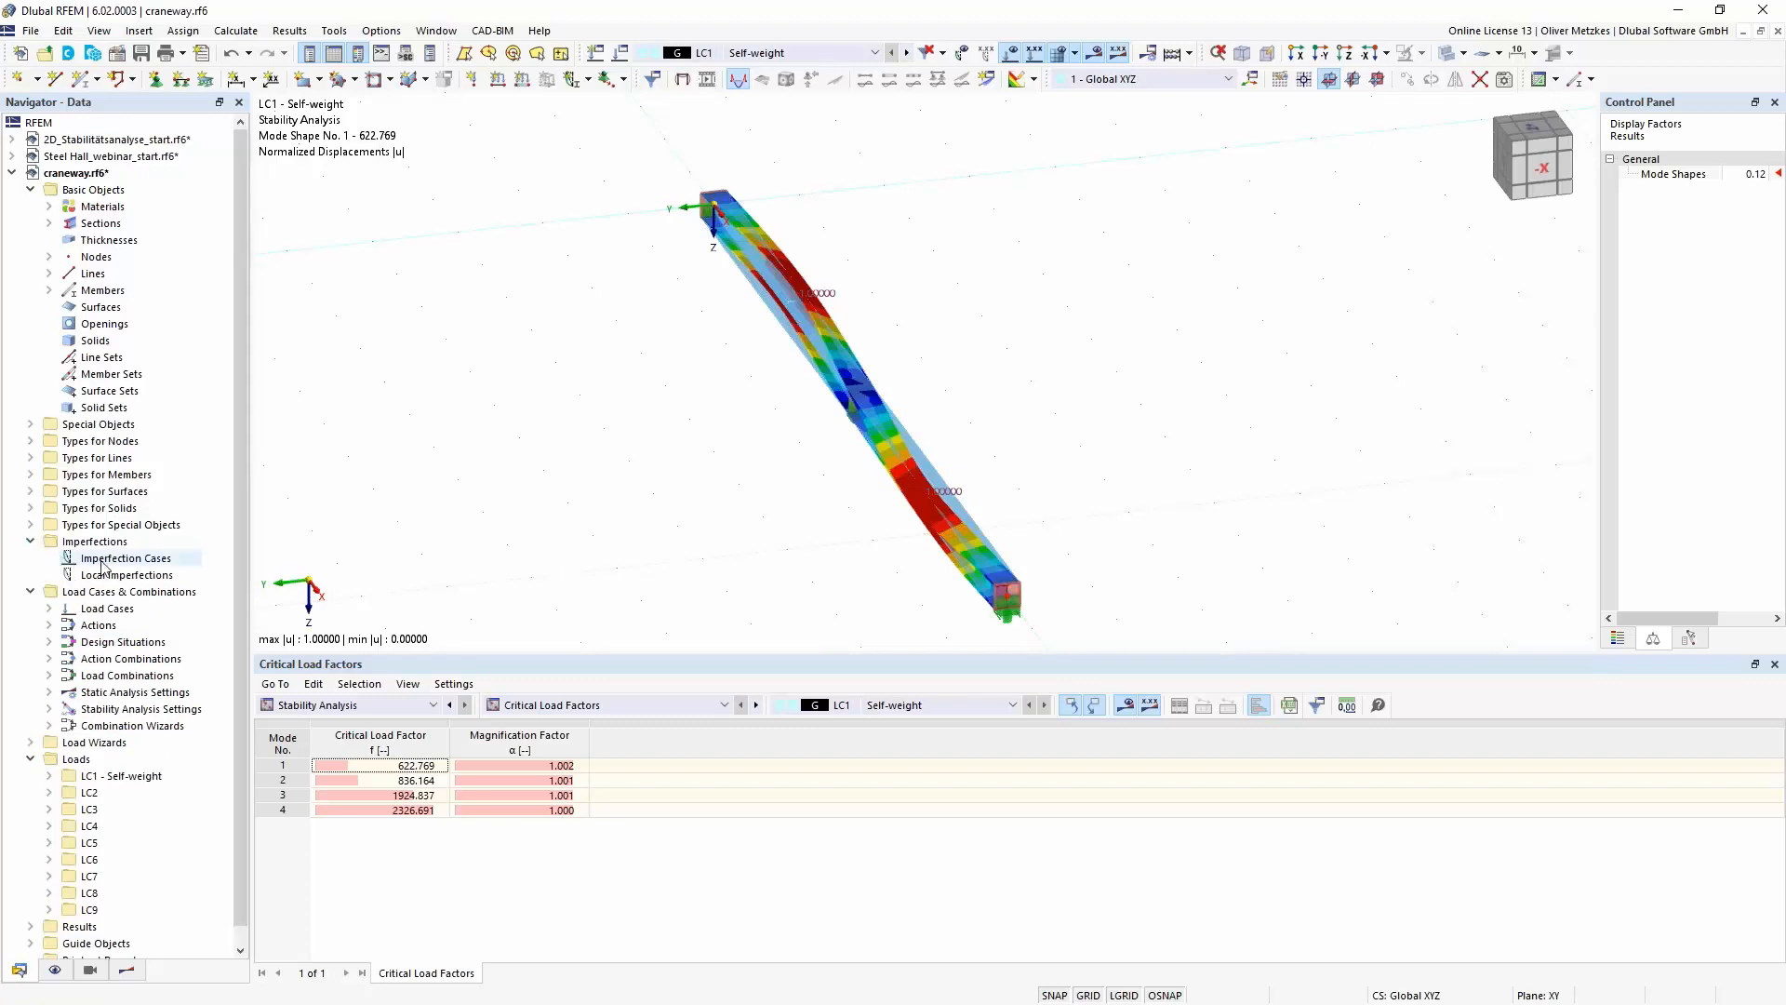
pyautogui.rightClick(98, 559)
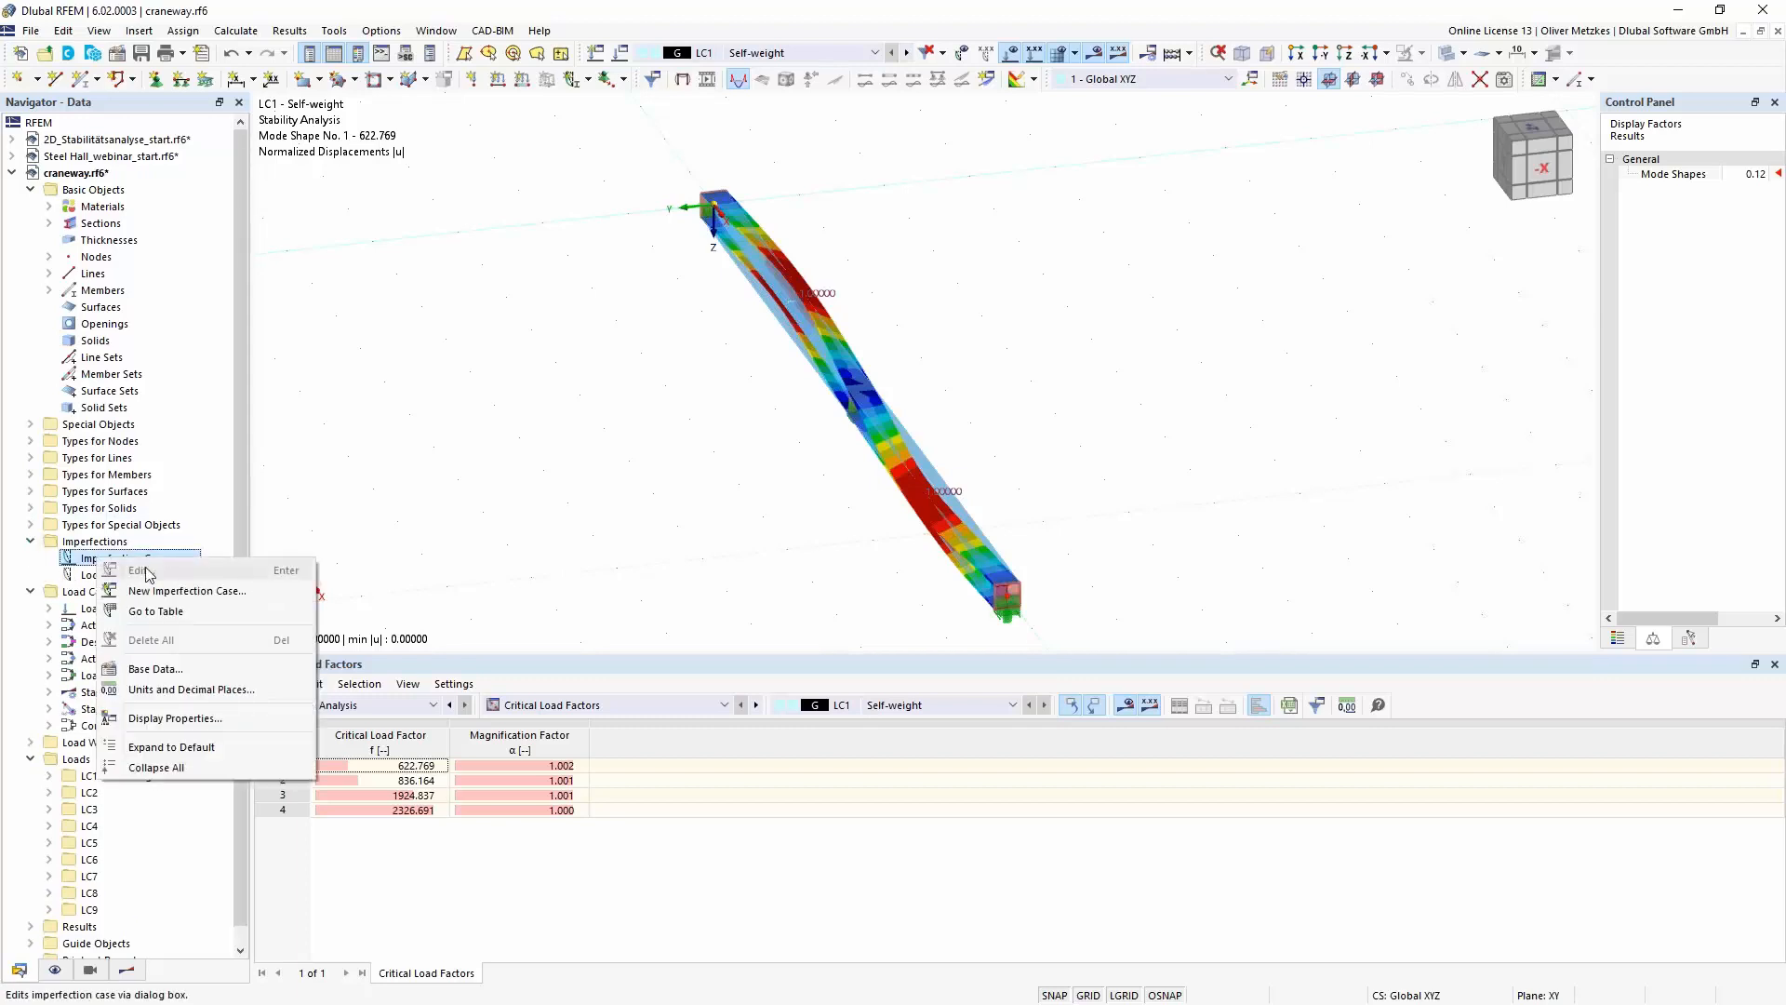
pyautogui.click(199, 593)
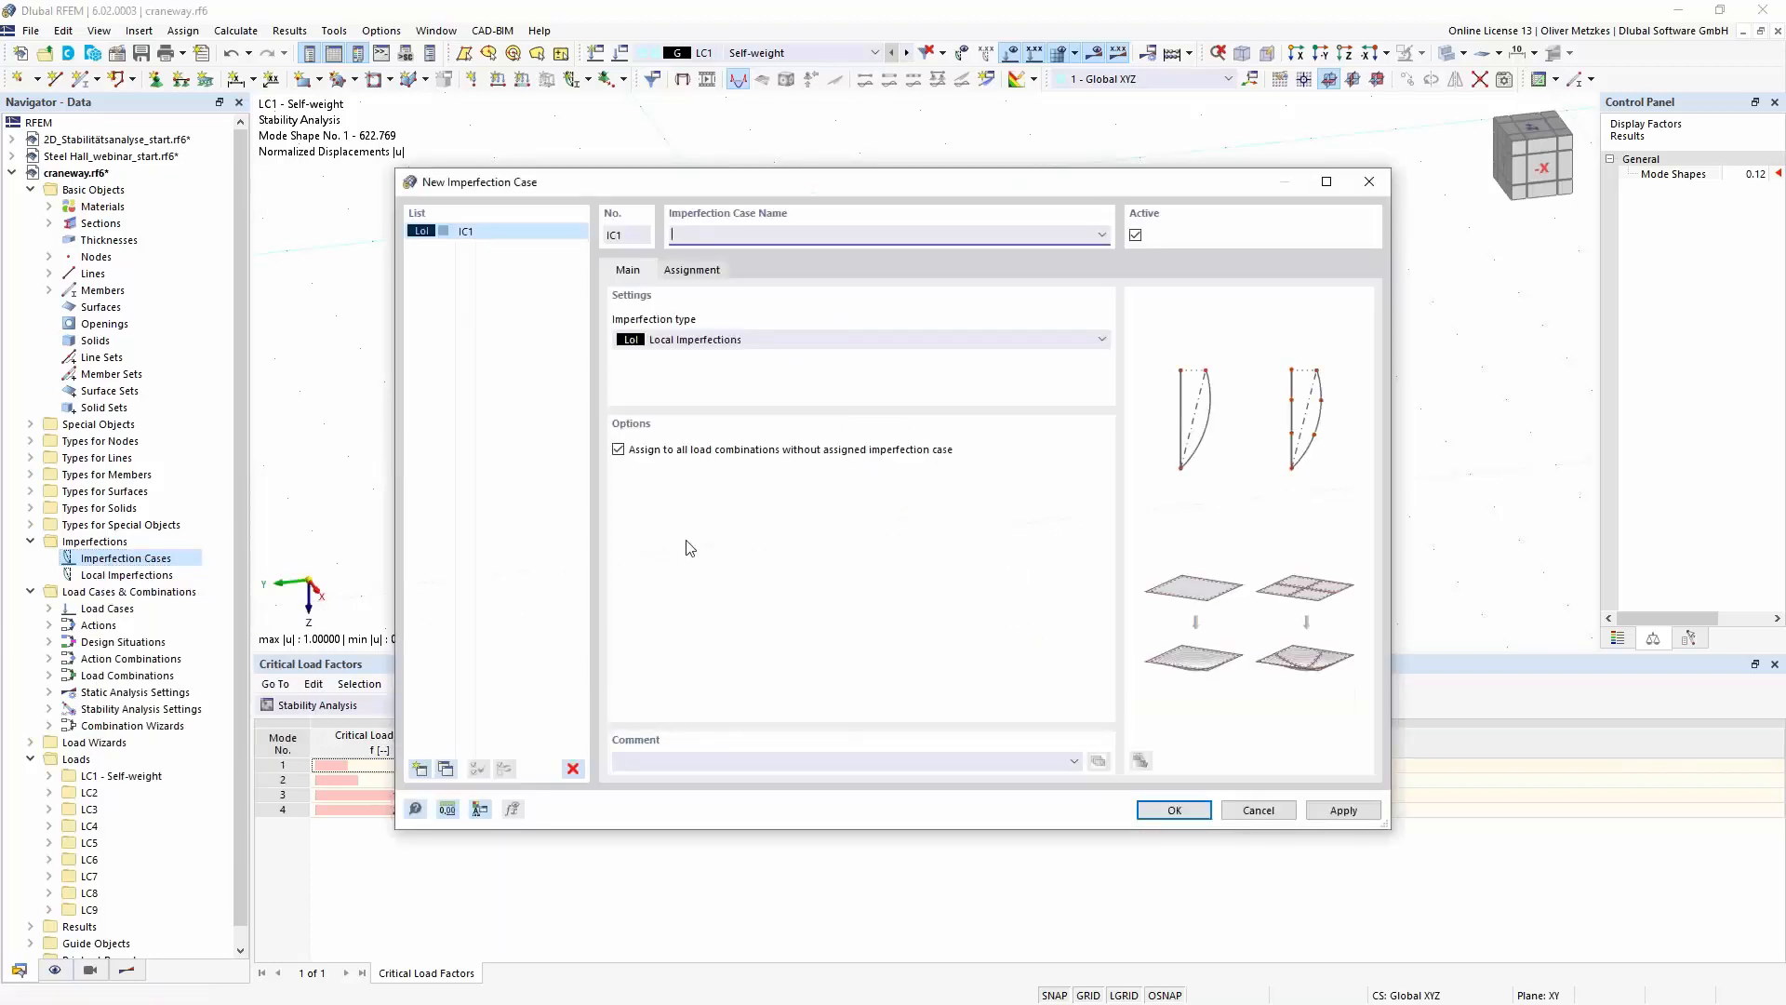
pyautogui.click(856, 339)
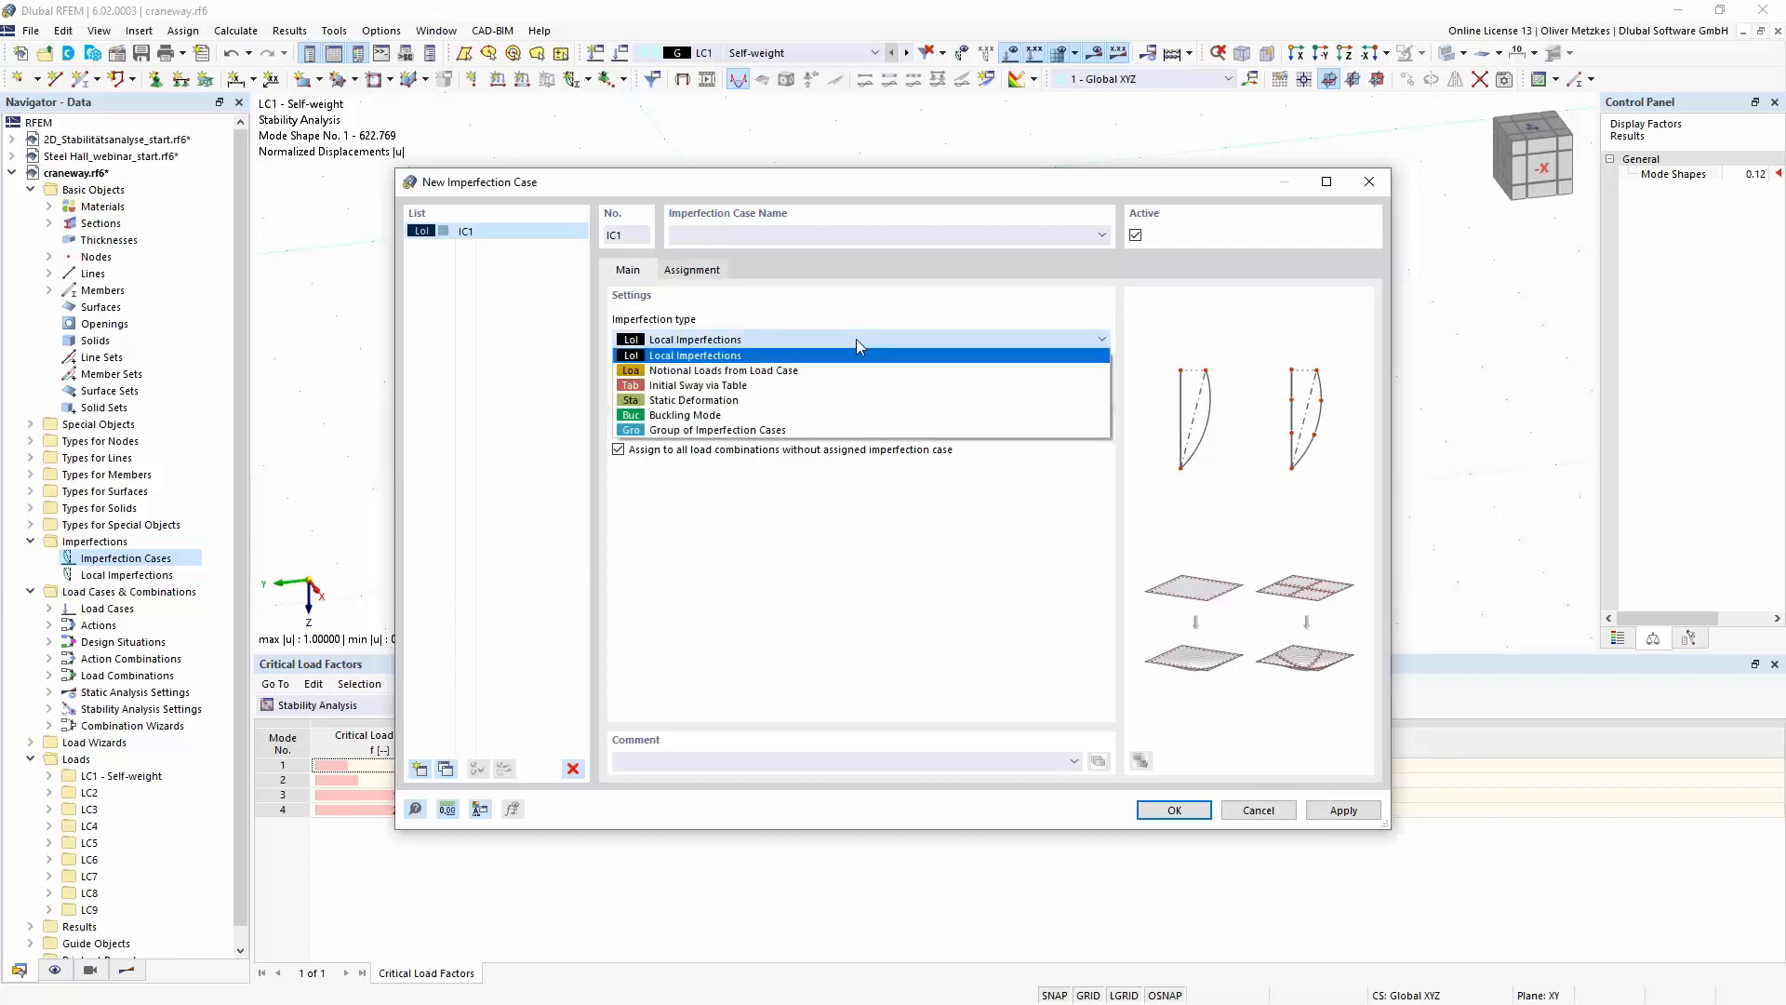
pyautogui.click(661, 416)
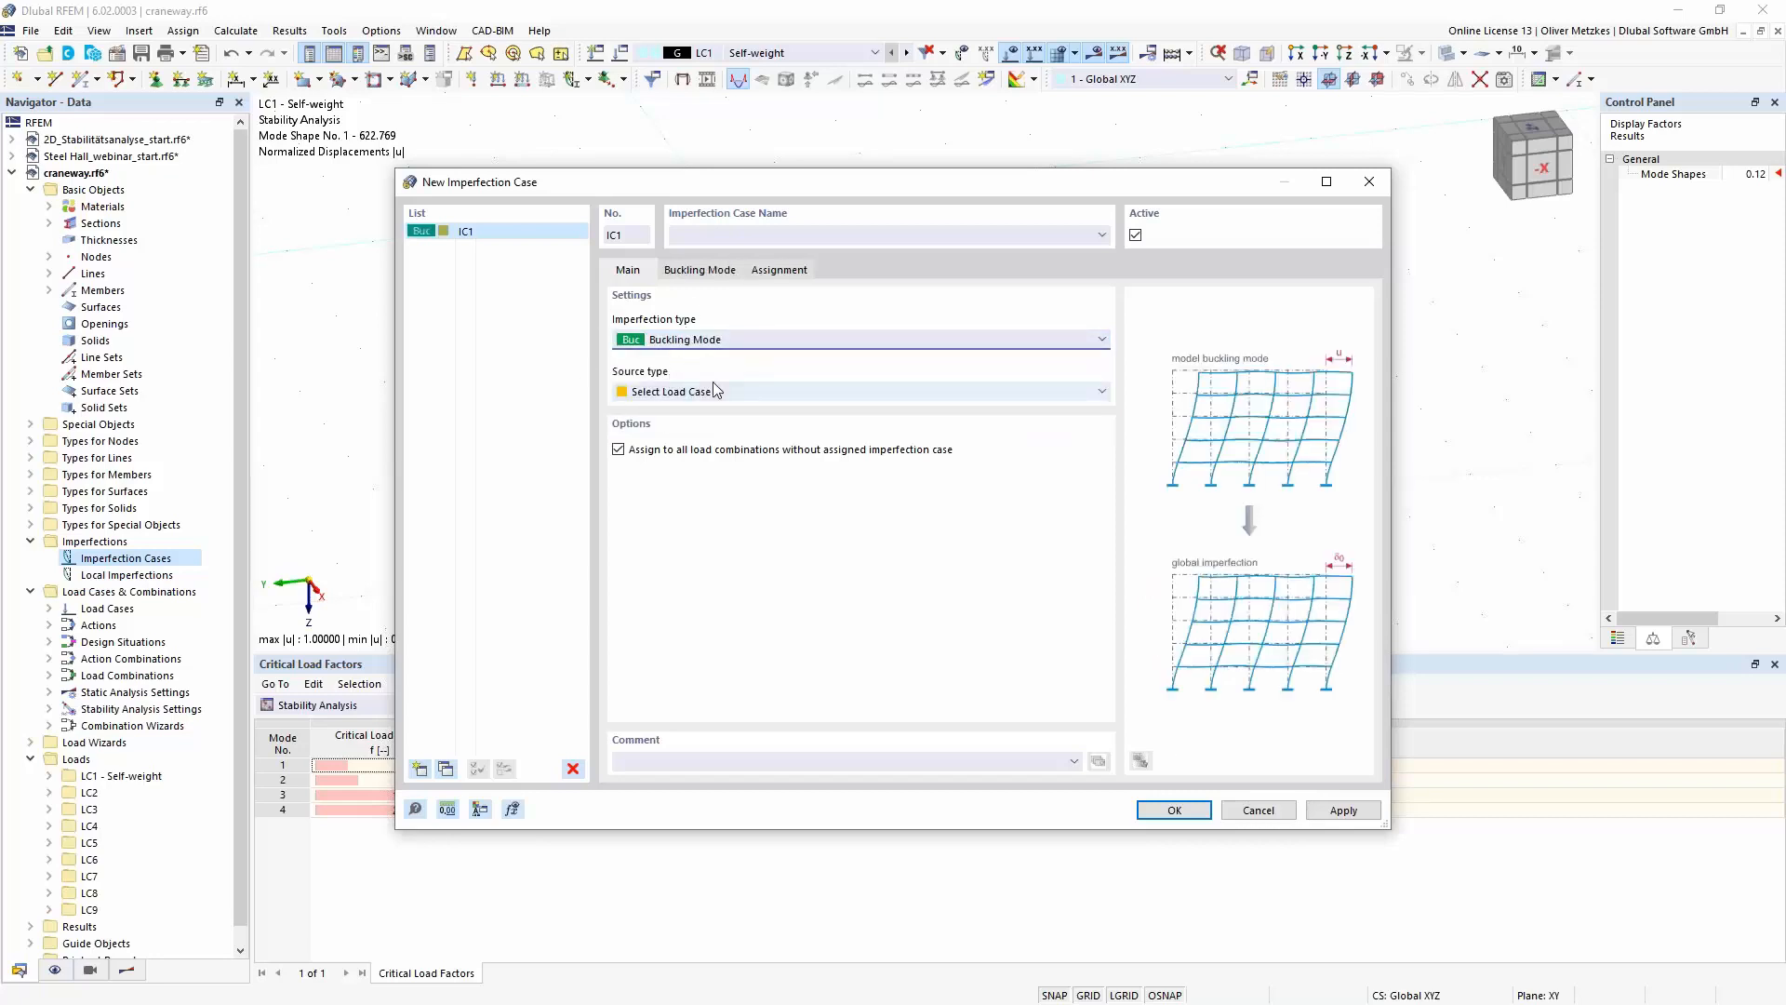
# - Set the imperfection direction of the buckling mode imperfection to global in Y on true length
pyautogui.click(700, 270)
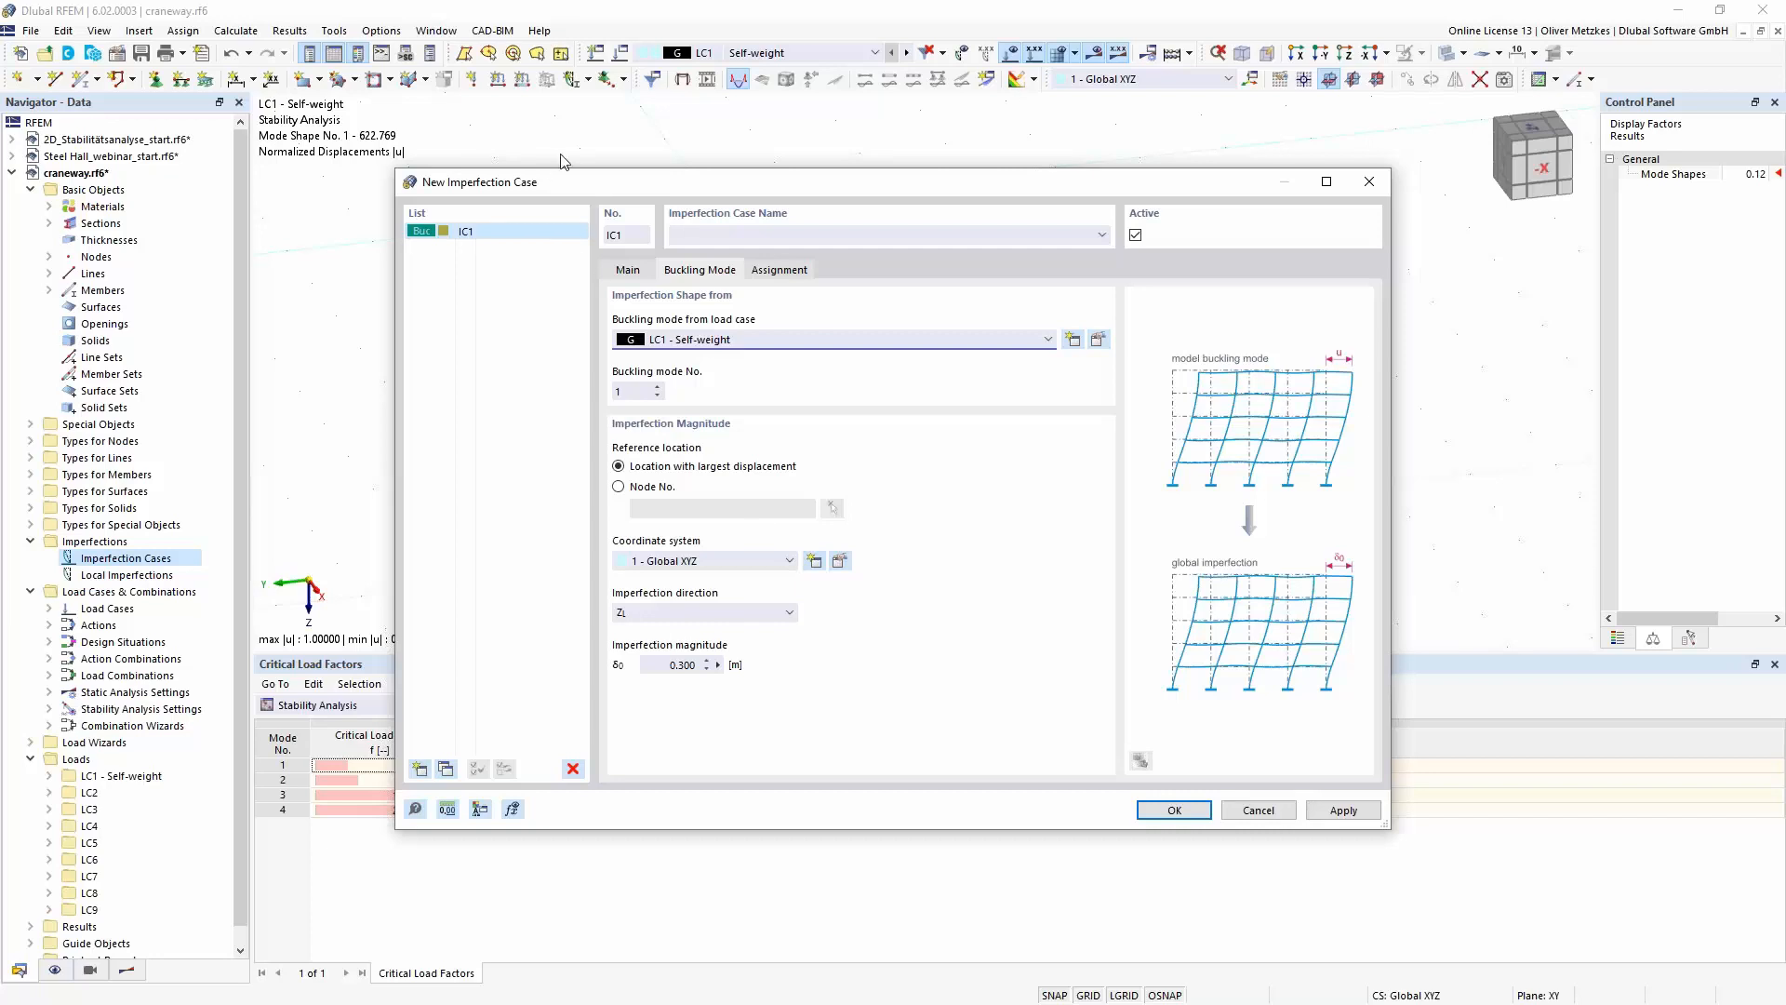
pyautogui.moveTo(584, 182); pyautogui.dragTo(1325, 199)
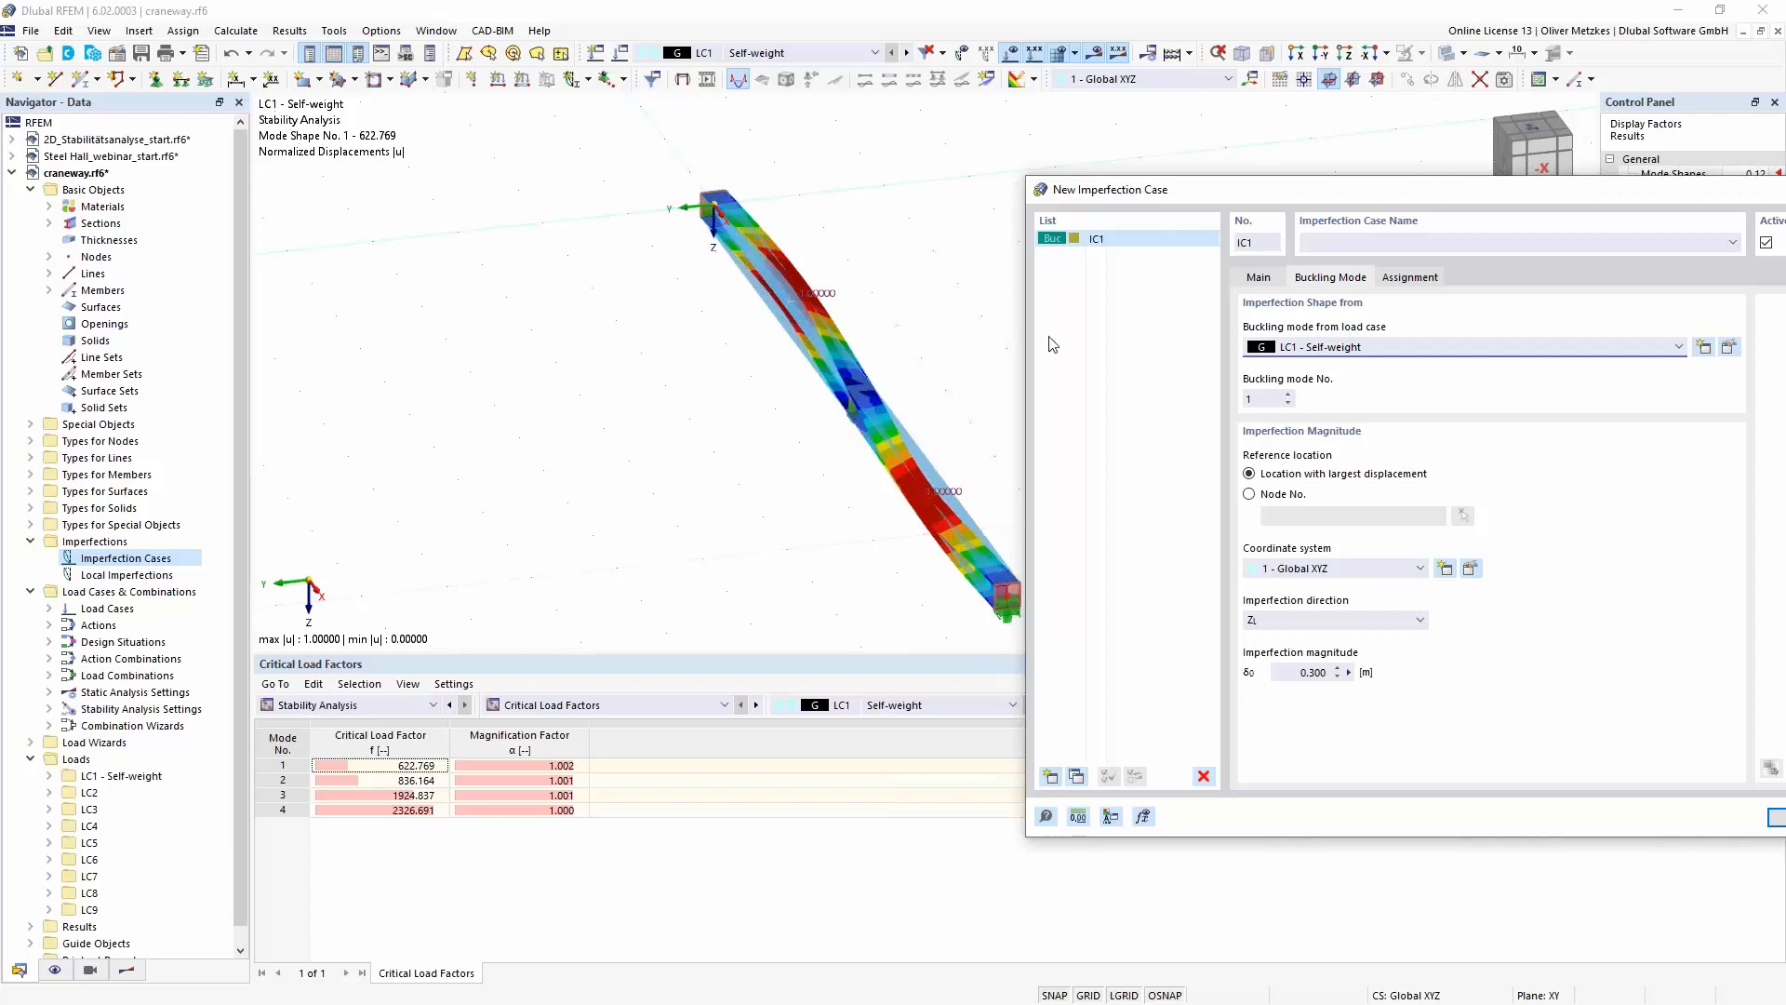
pyautogui.moveTo(1248, 192); pyautogui.dragTo(854, 224)
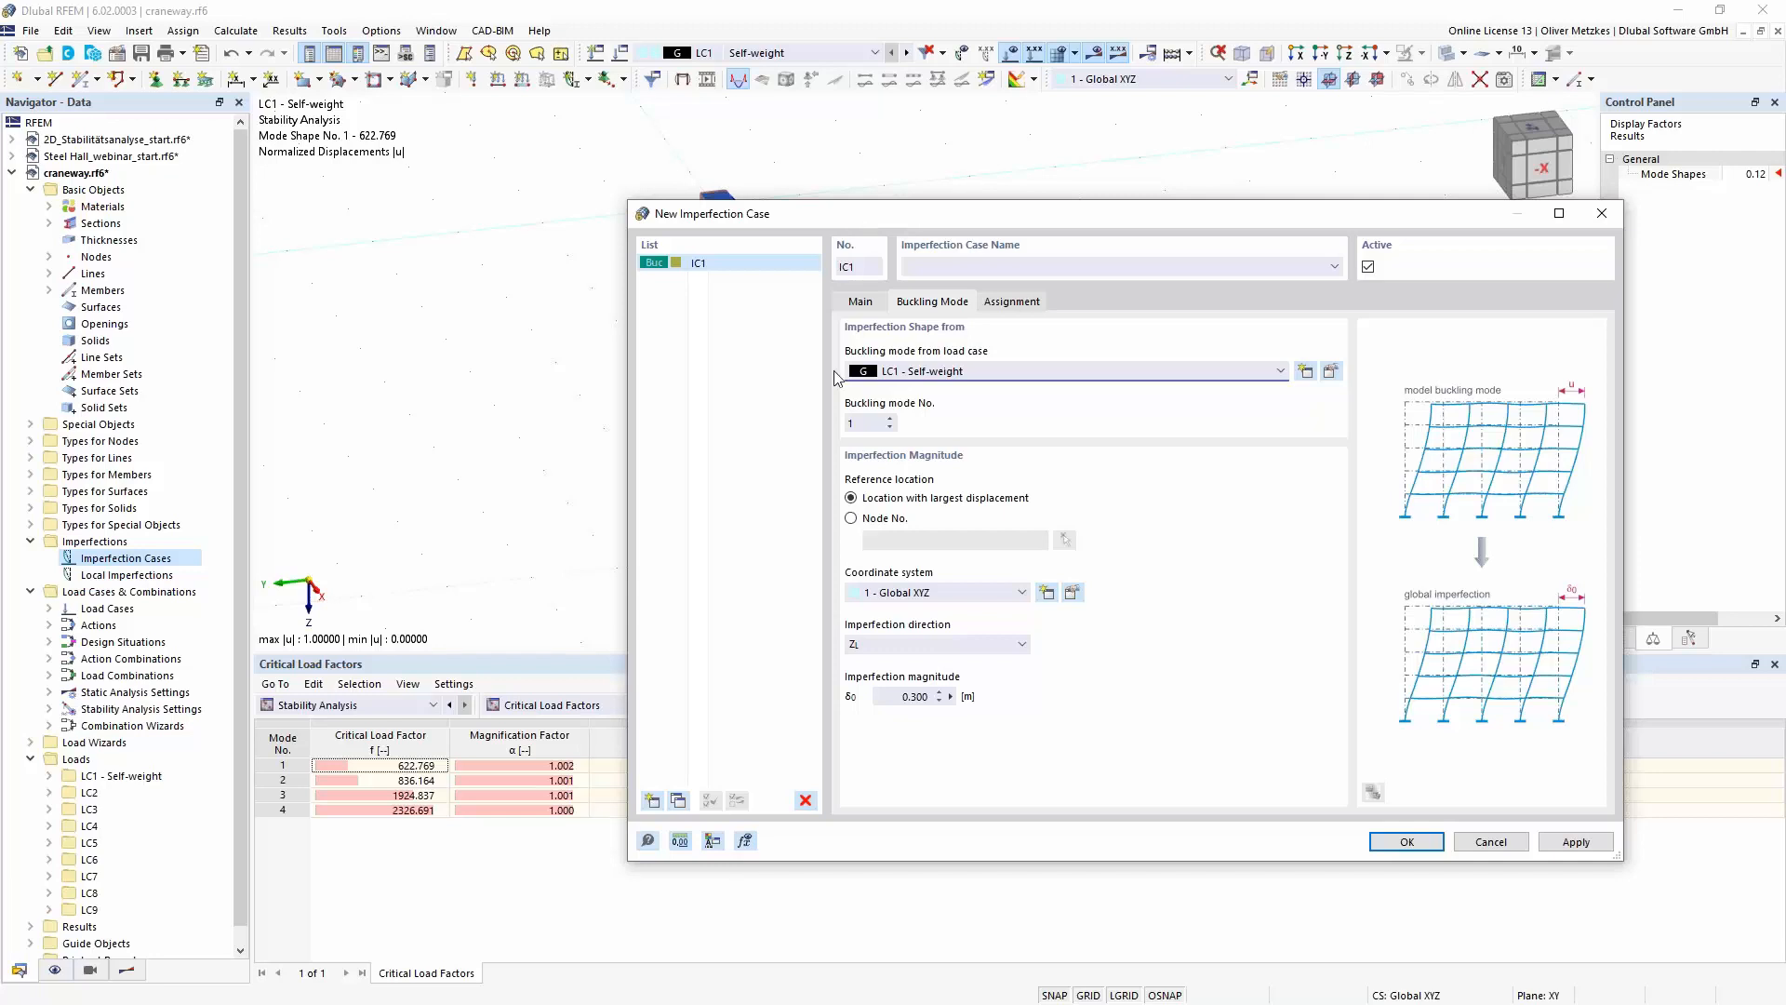
pyautogui.click(911, 645)
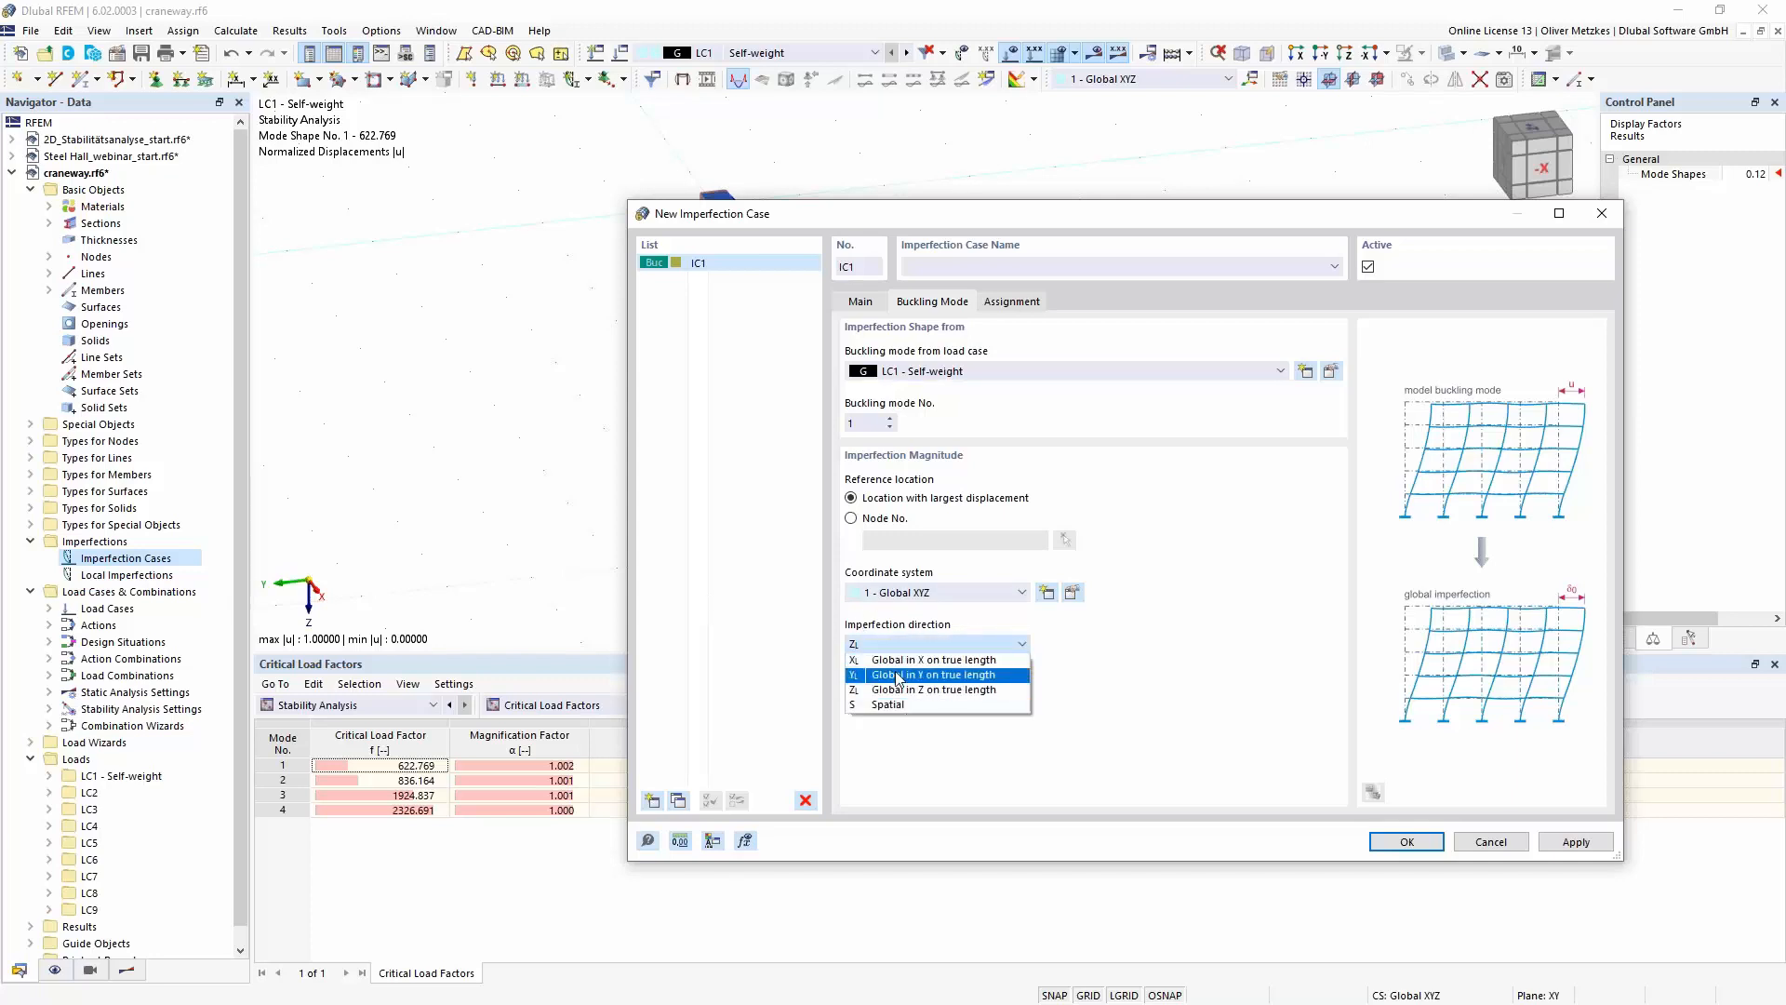
pyautogui.click(898, 675)
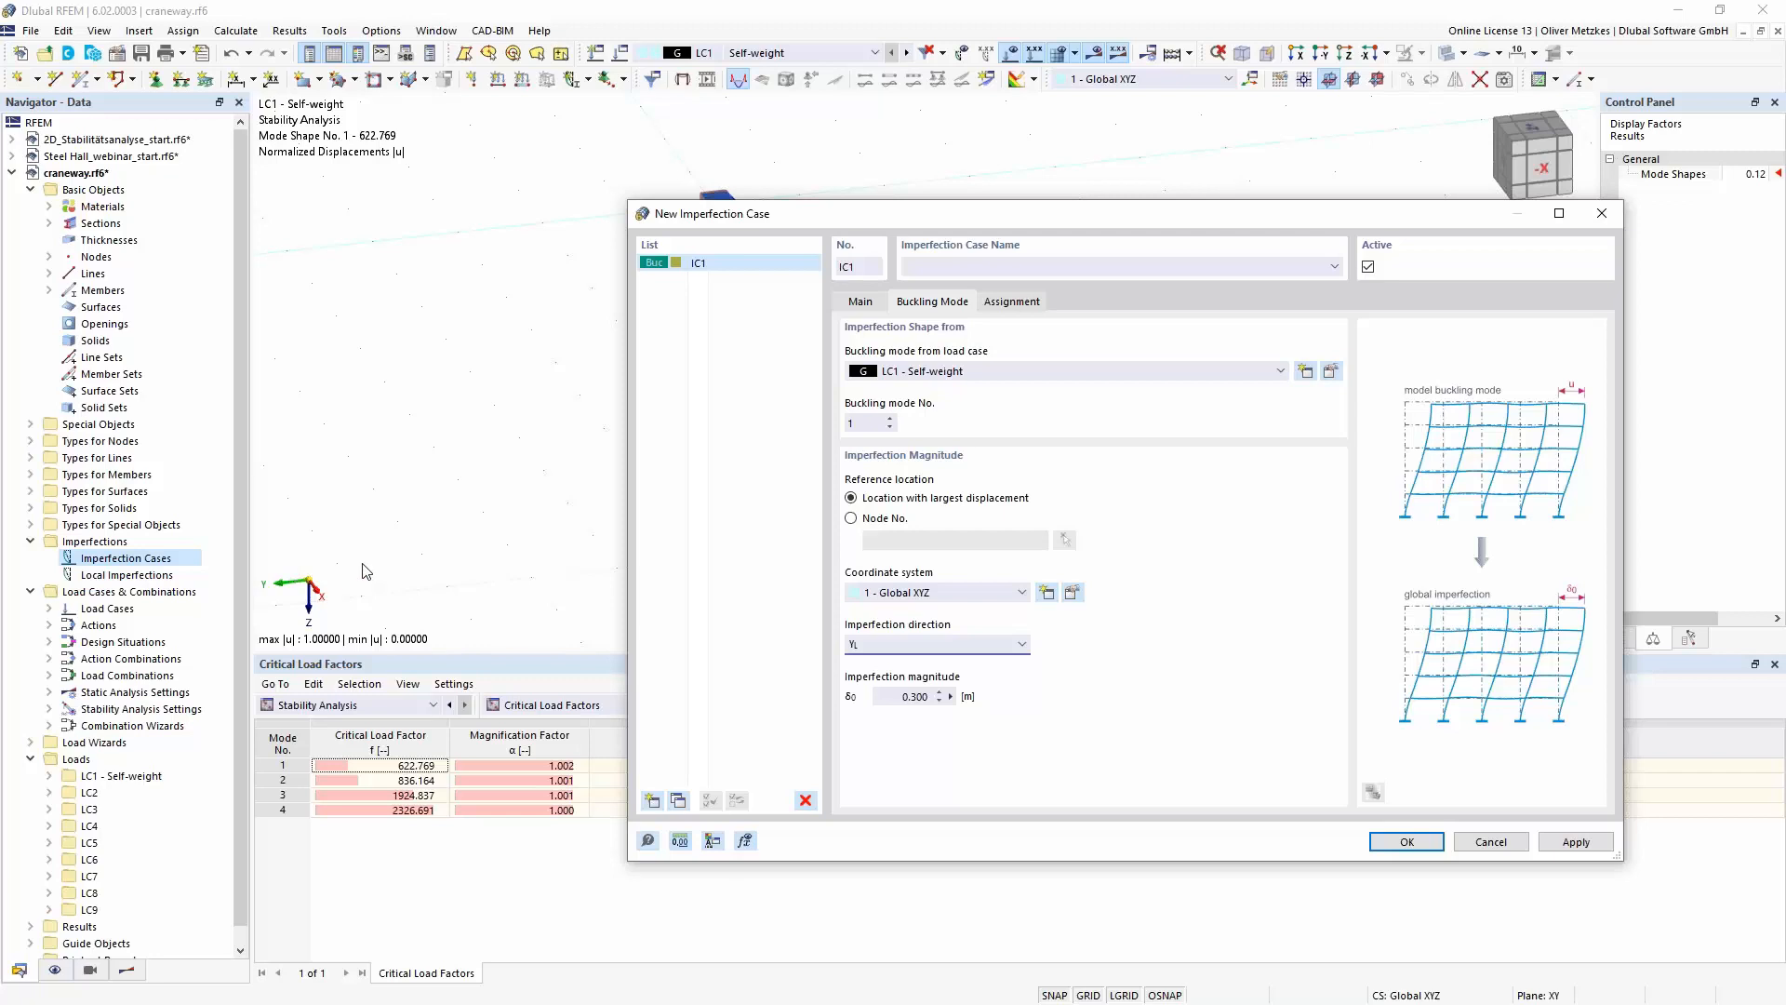
# - Define the imperfection magnitude with the formula members[1].length/2/200
pyautogui.press('Tab')
pyautogui.click(951, 696)
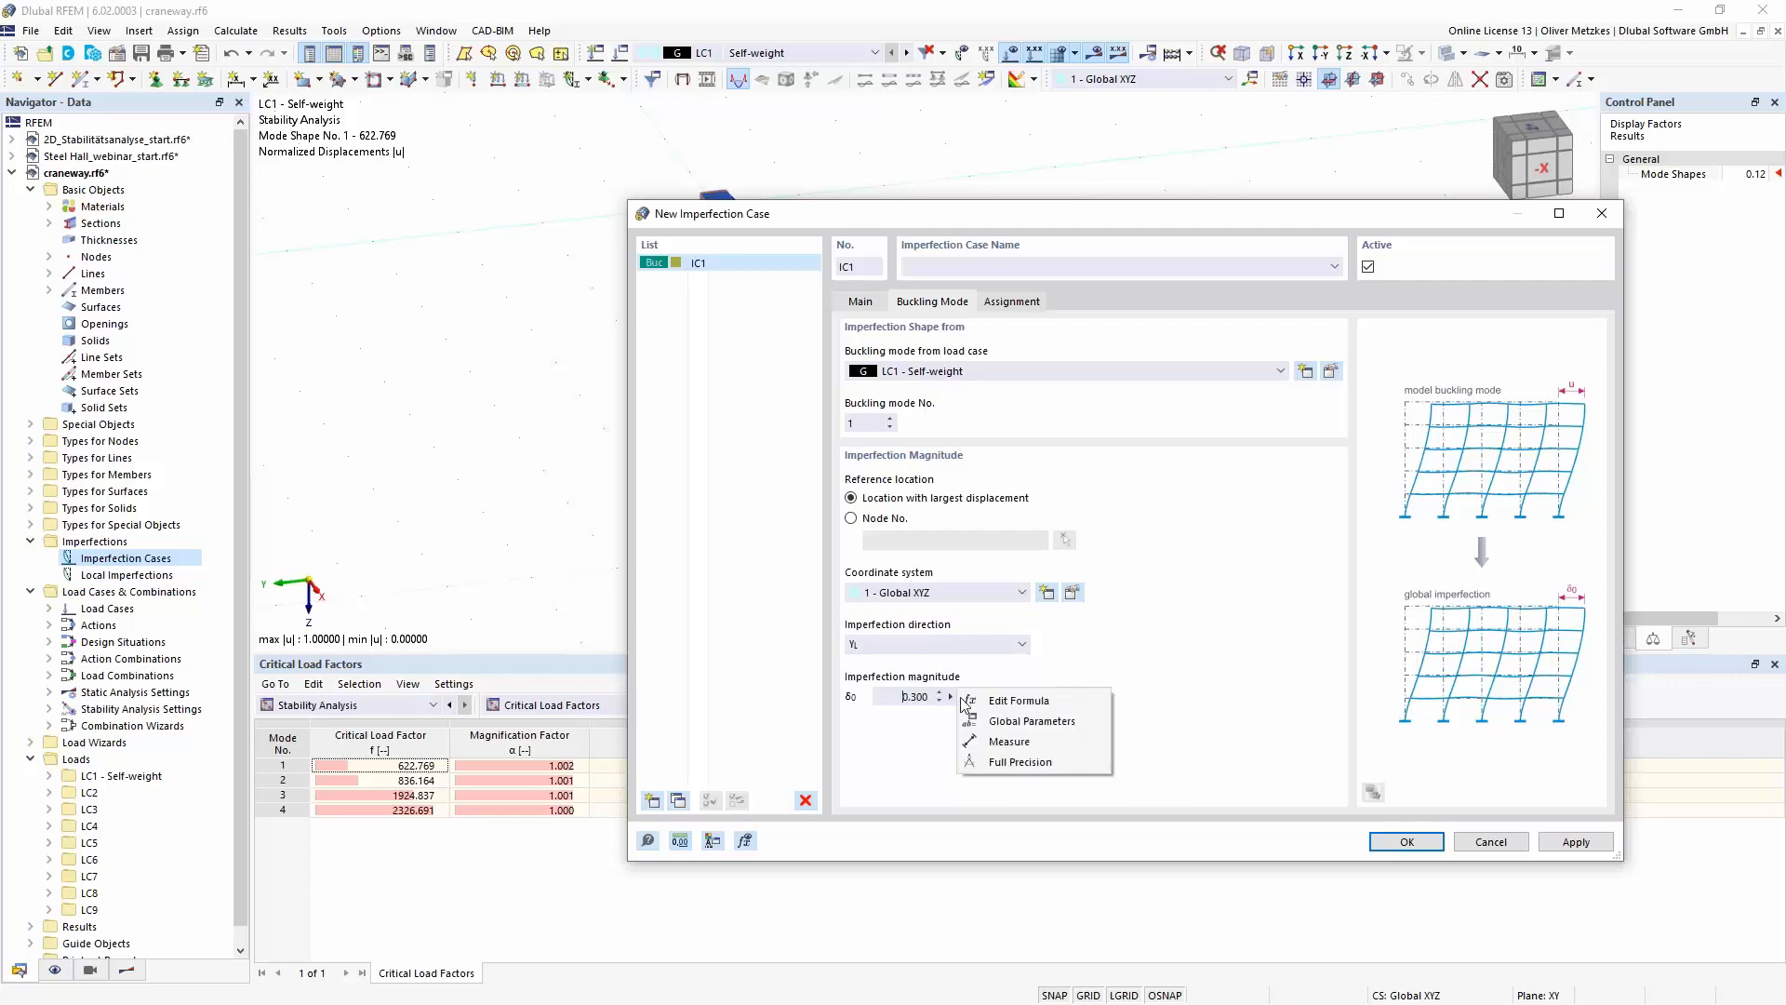
pyautogui.click(1038, 707)
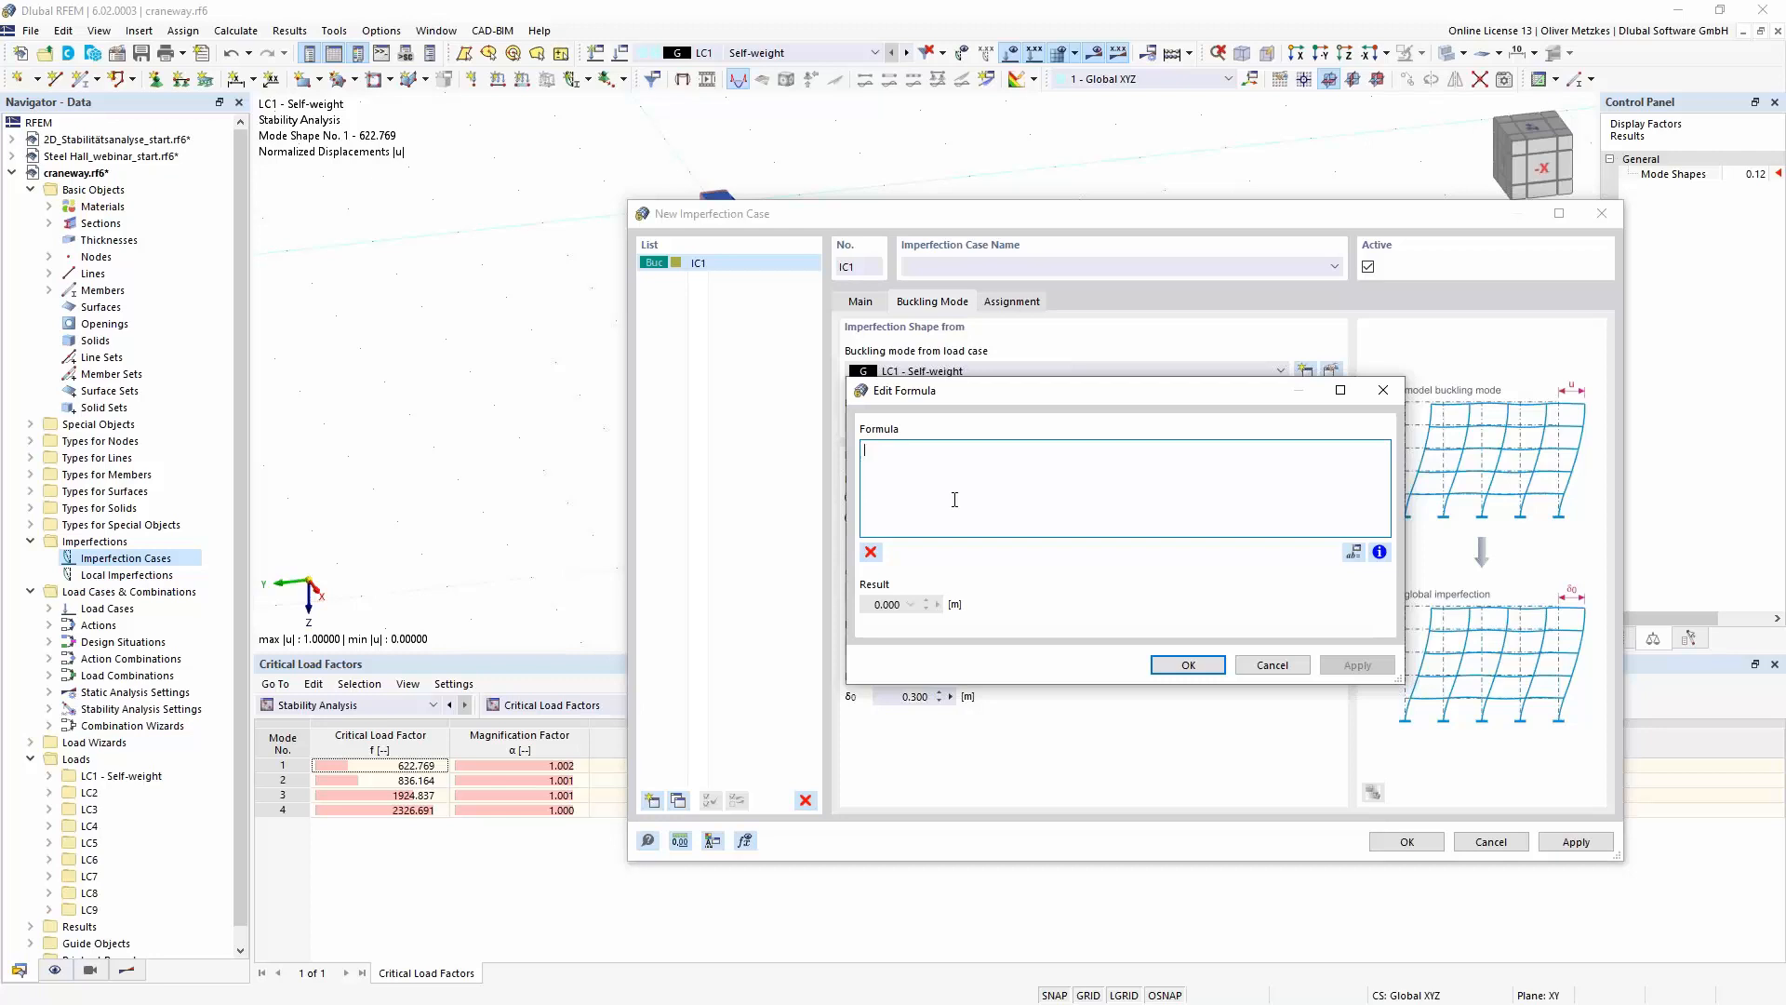
pyautogui.write('members[')
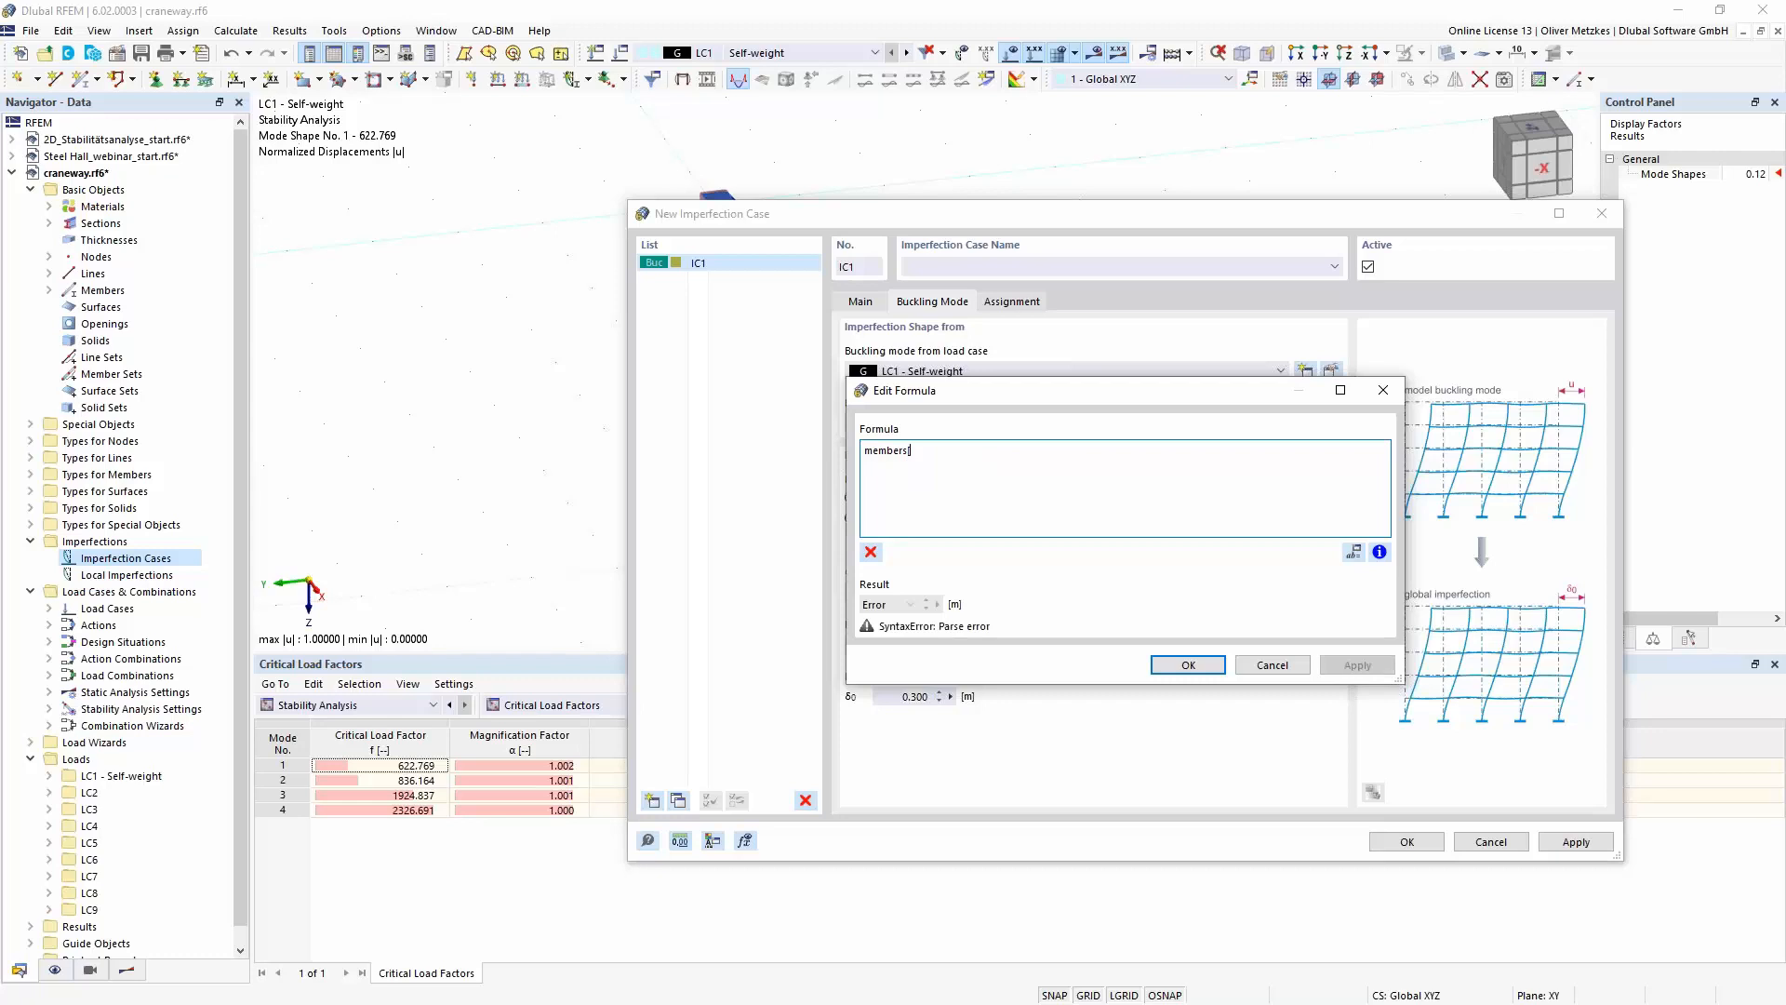
pyautogui.write('1].length')
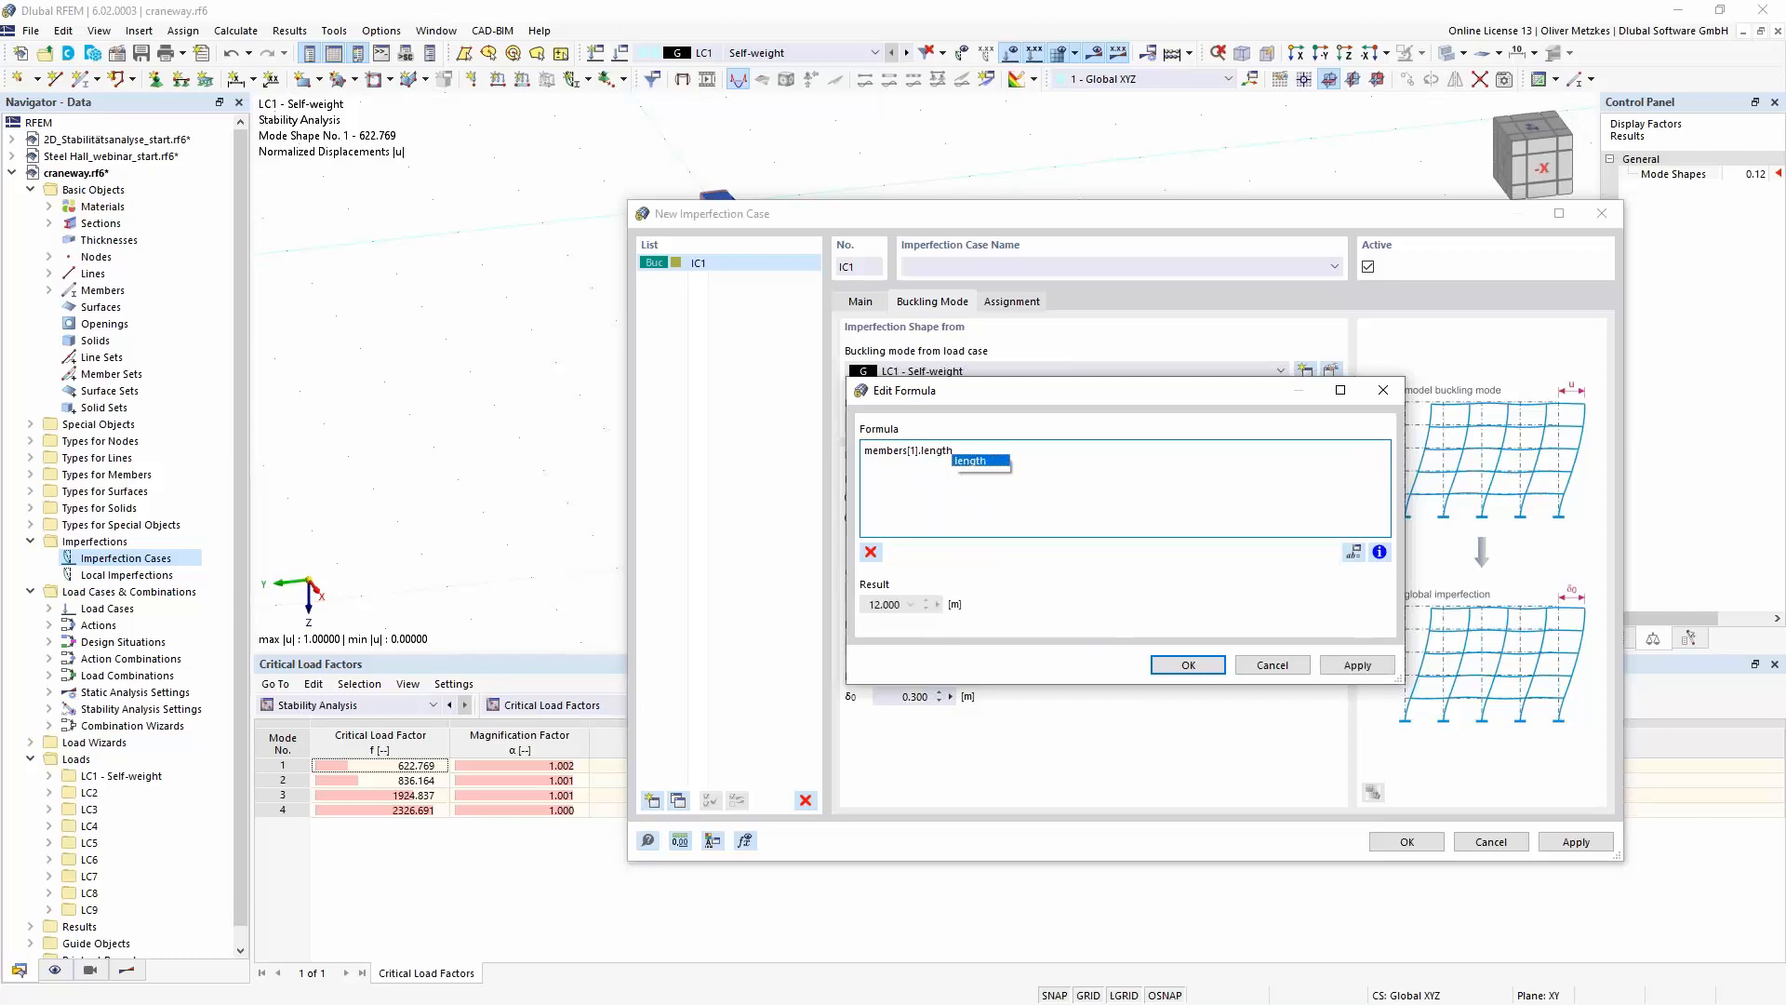
pyautogui.click(985, 462)
pyautogui.write('/2')
pyautogui.write('/')
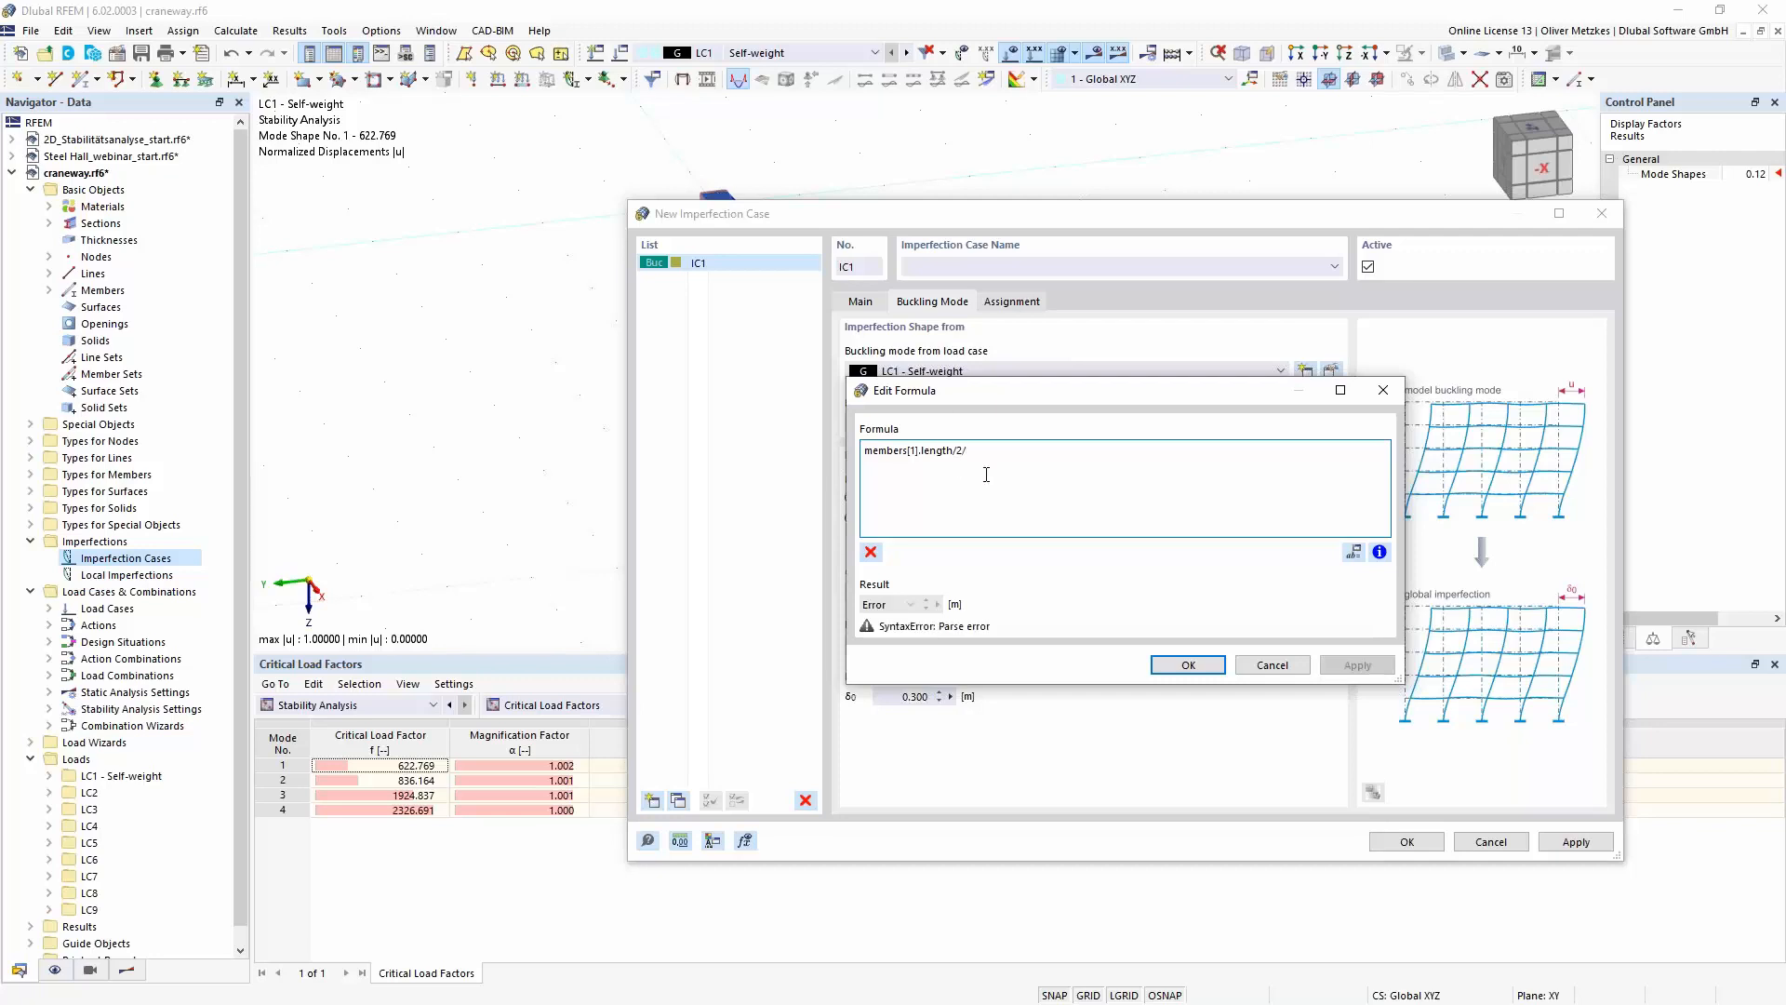
pyautogui.write('200')
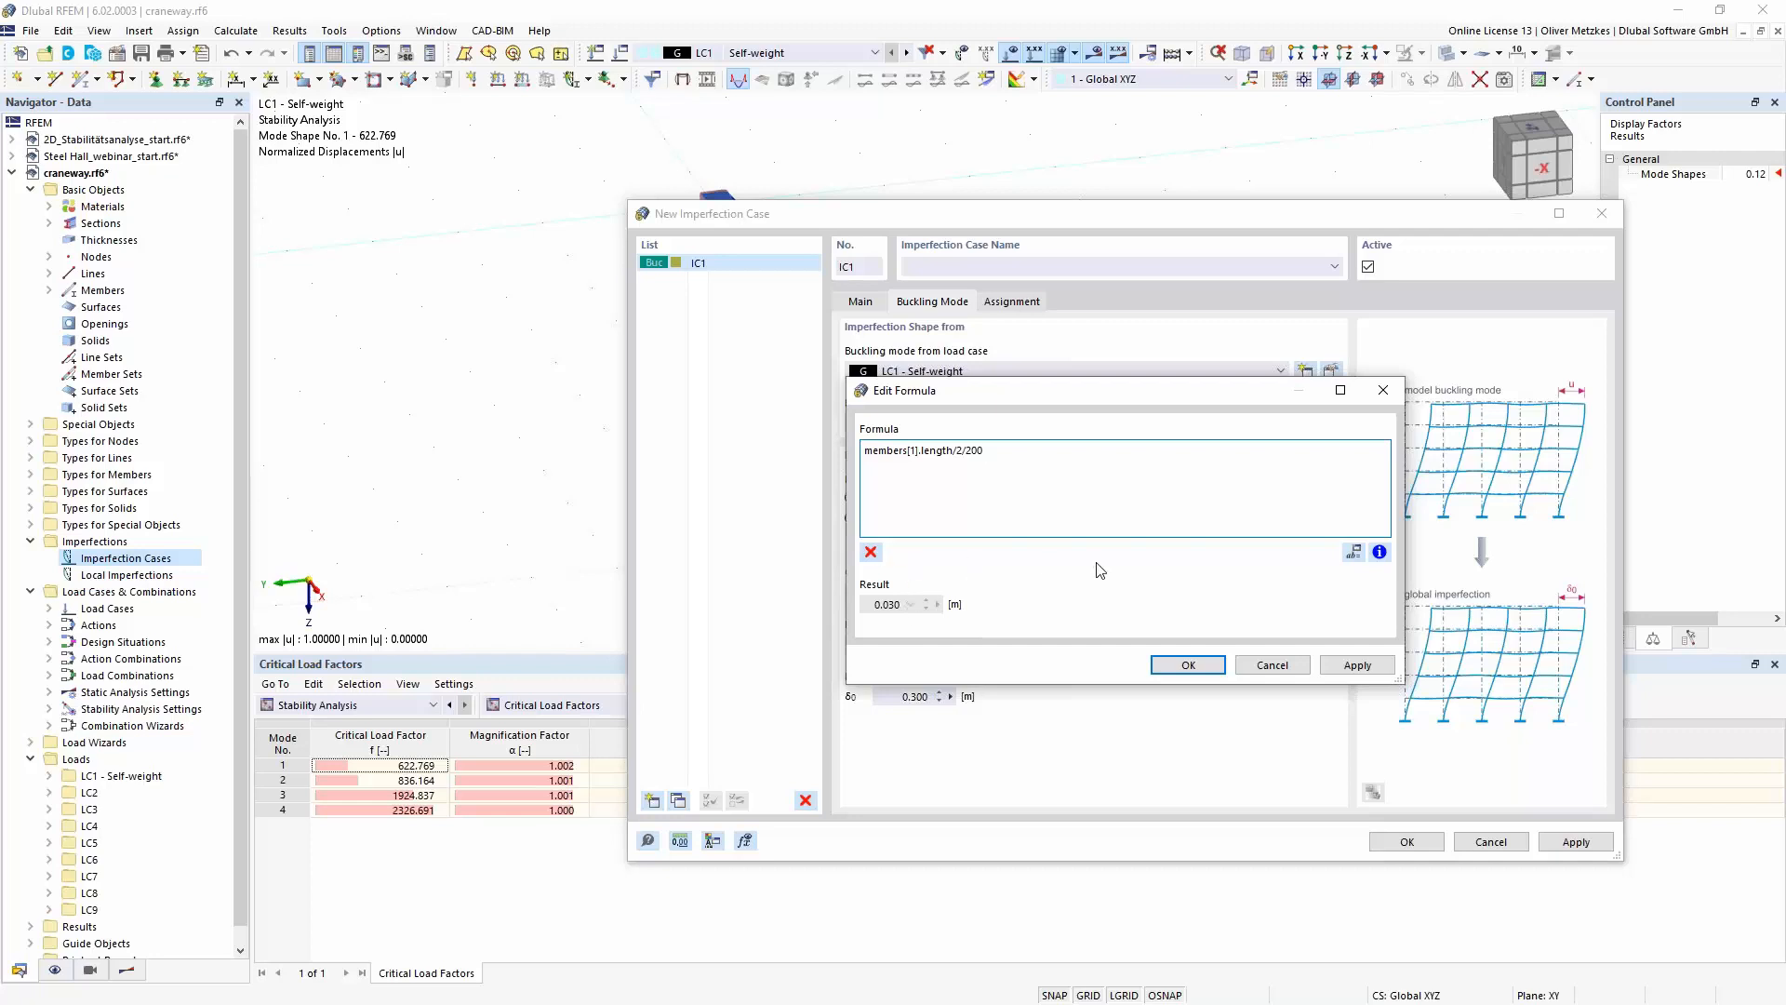
pyautogui.click(1191, 668)
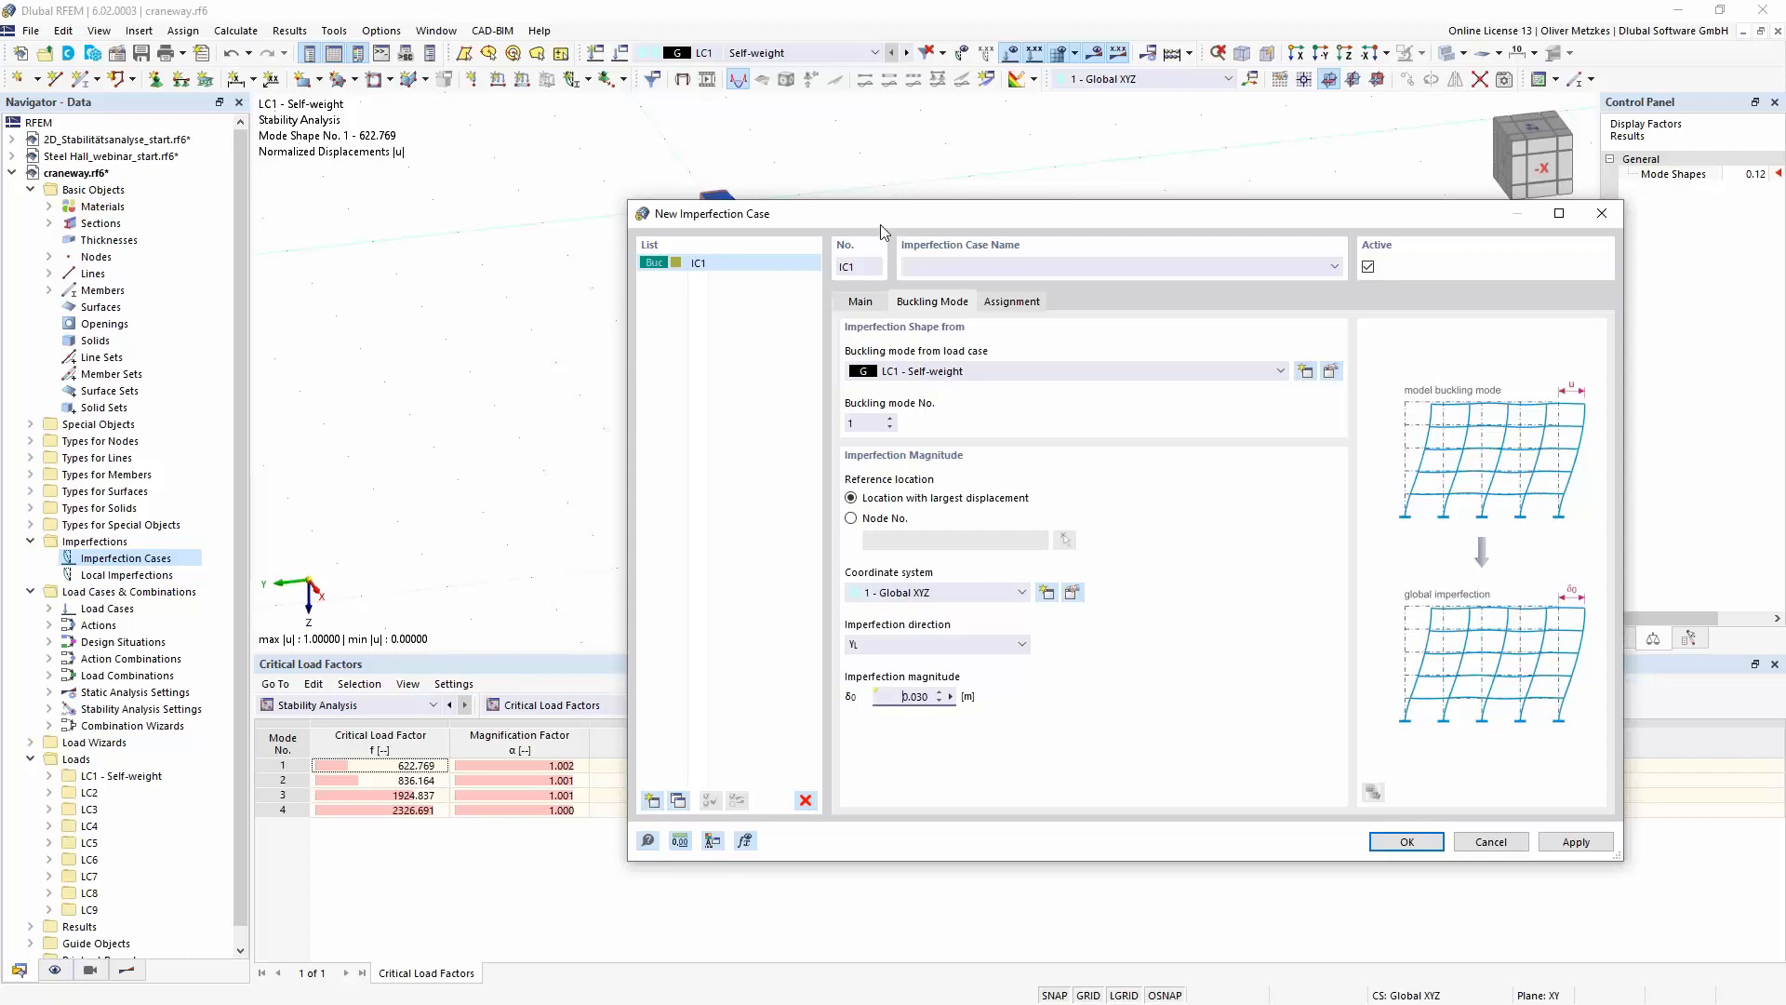
# - Add a second imperfection case and set its type to Group of Imperfection Cases
pyautogui.moveTo(884, 215); pyautogui.dragTo(872, 528)
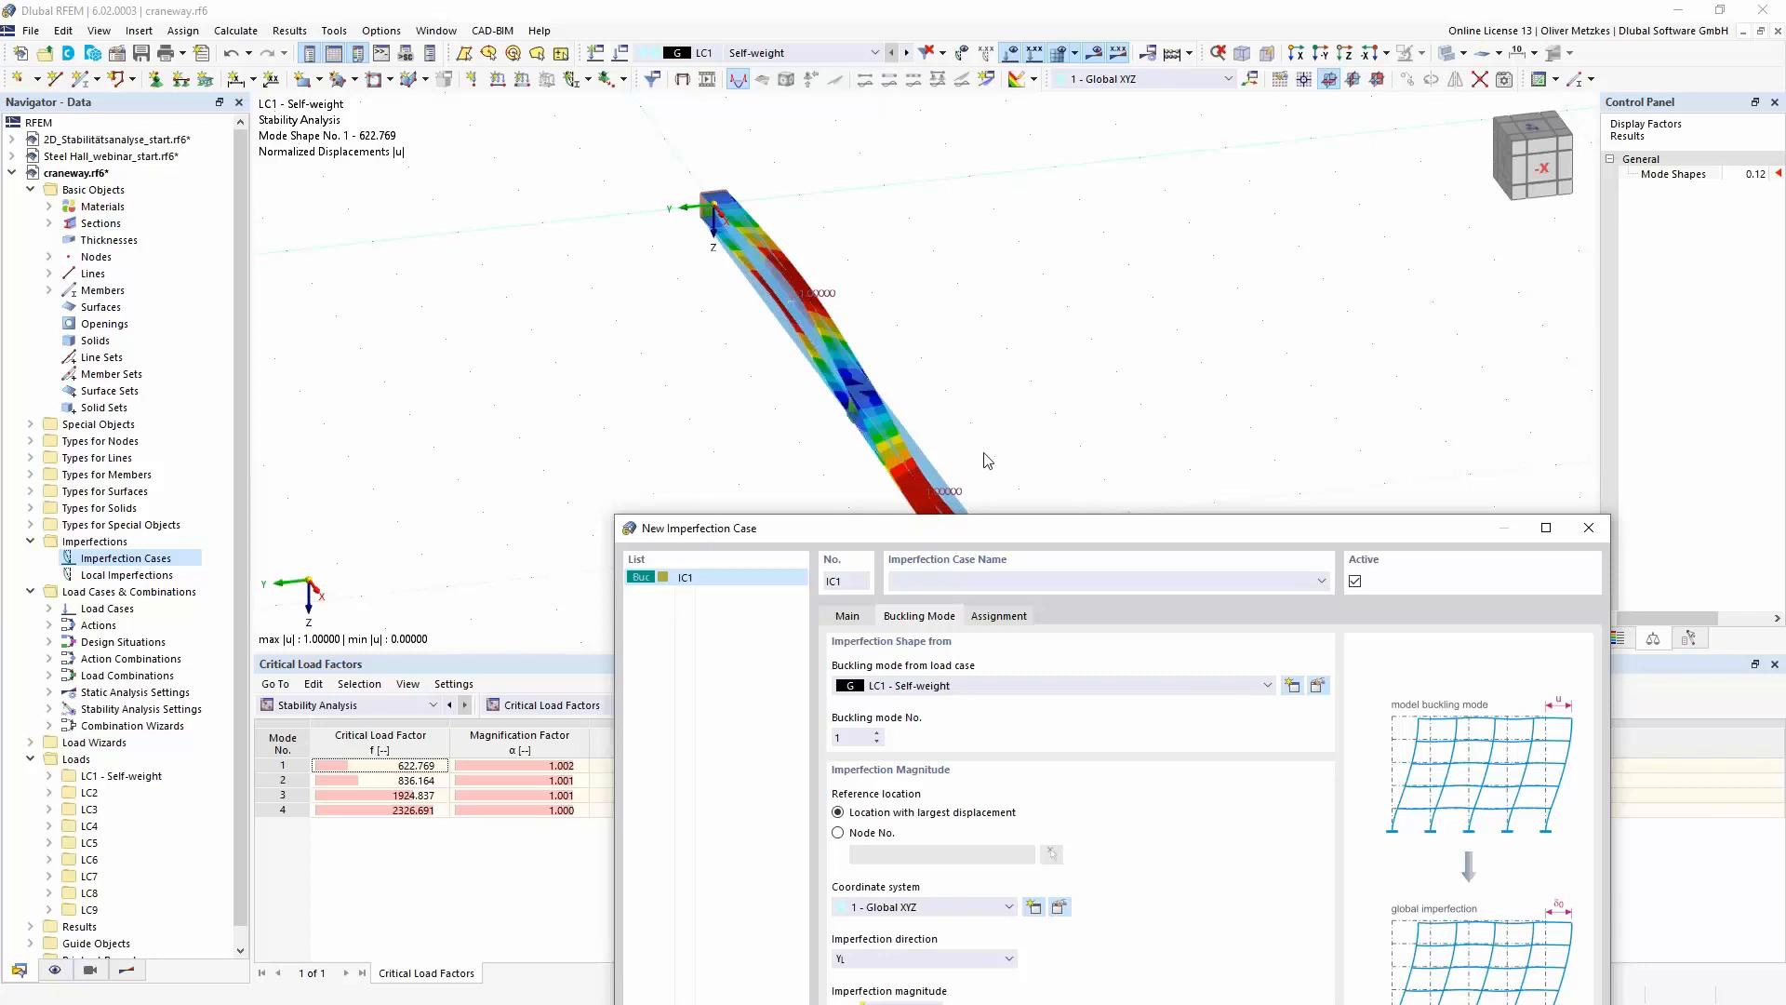
pyautogui.moveTo(1059, 526); pyautogui.dragTo(1071, 258)
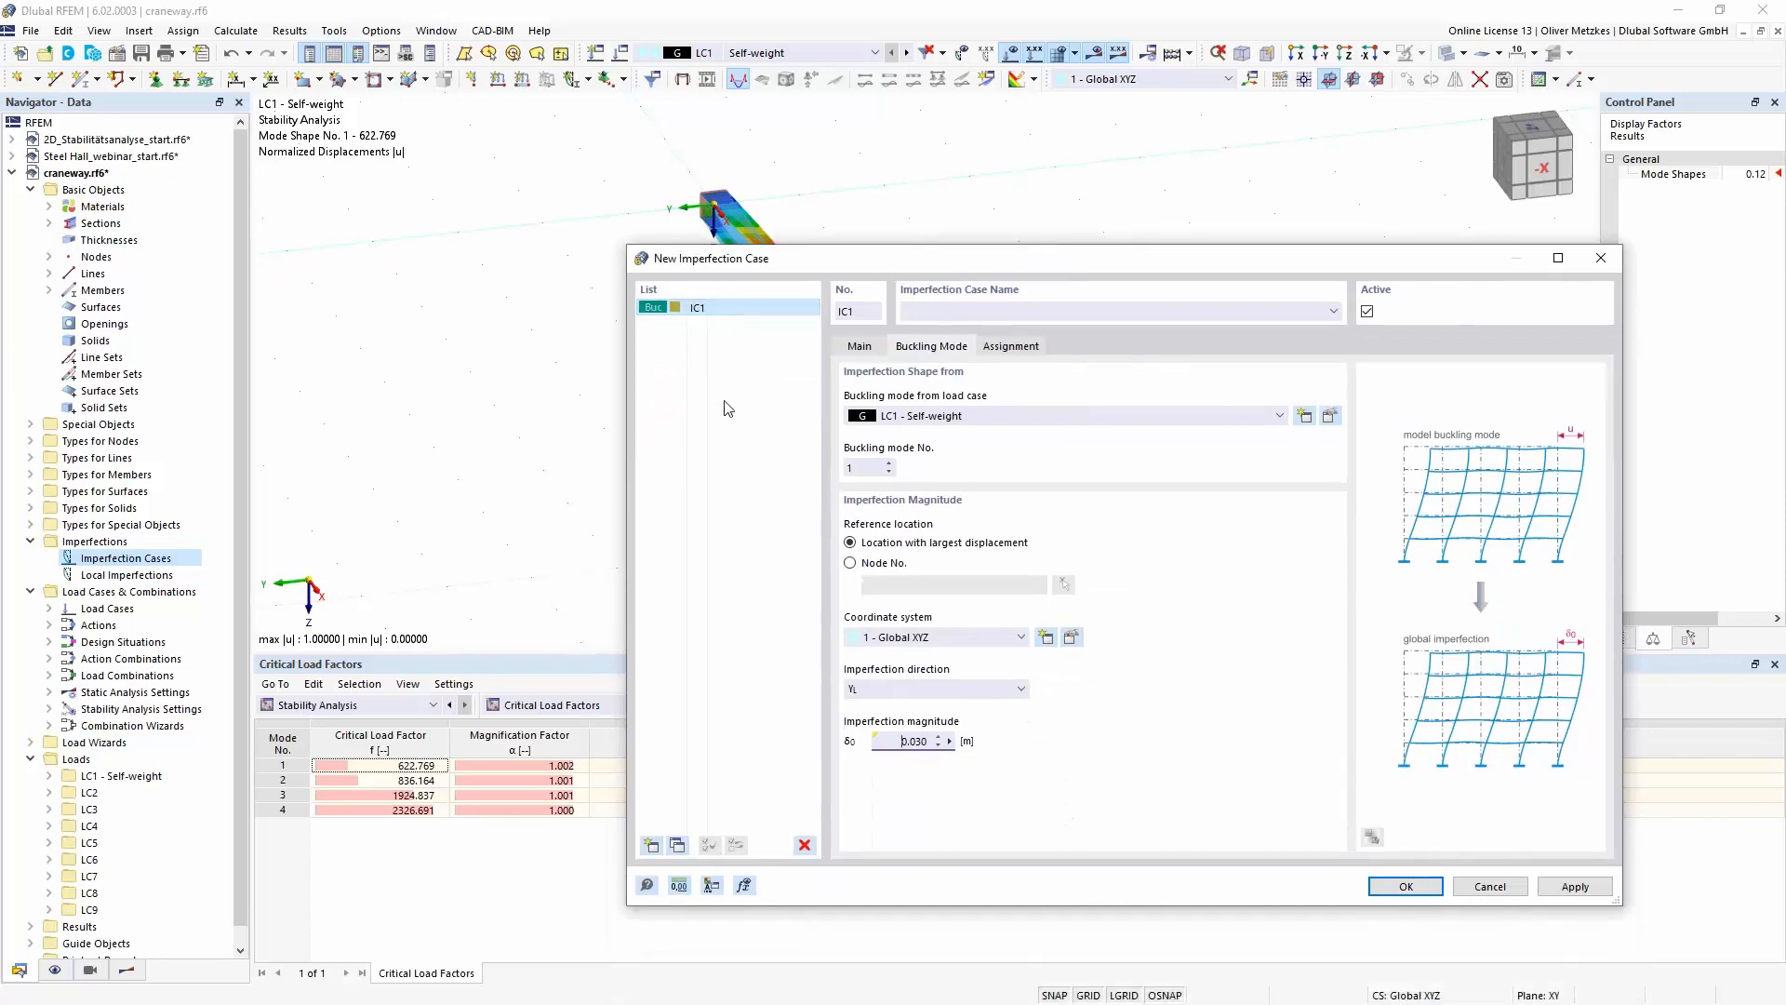
pyautogui.click(652, 845)
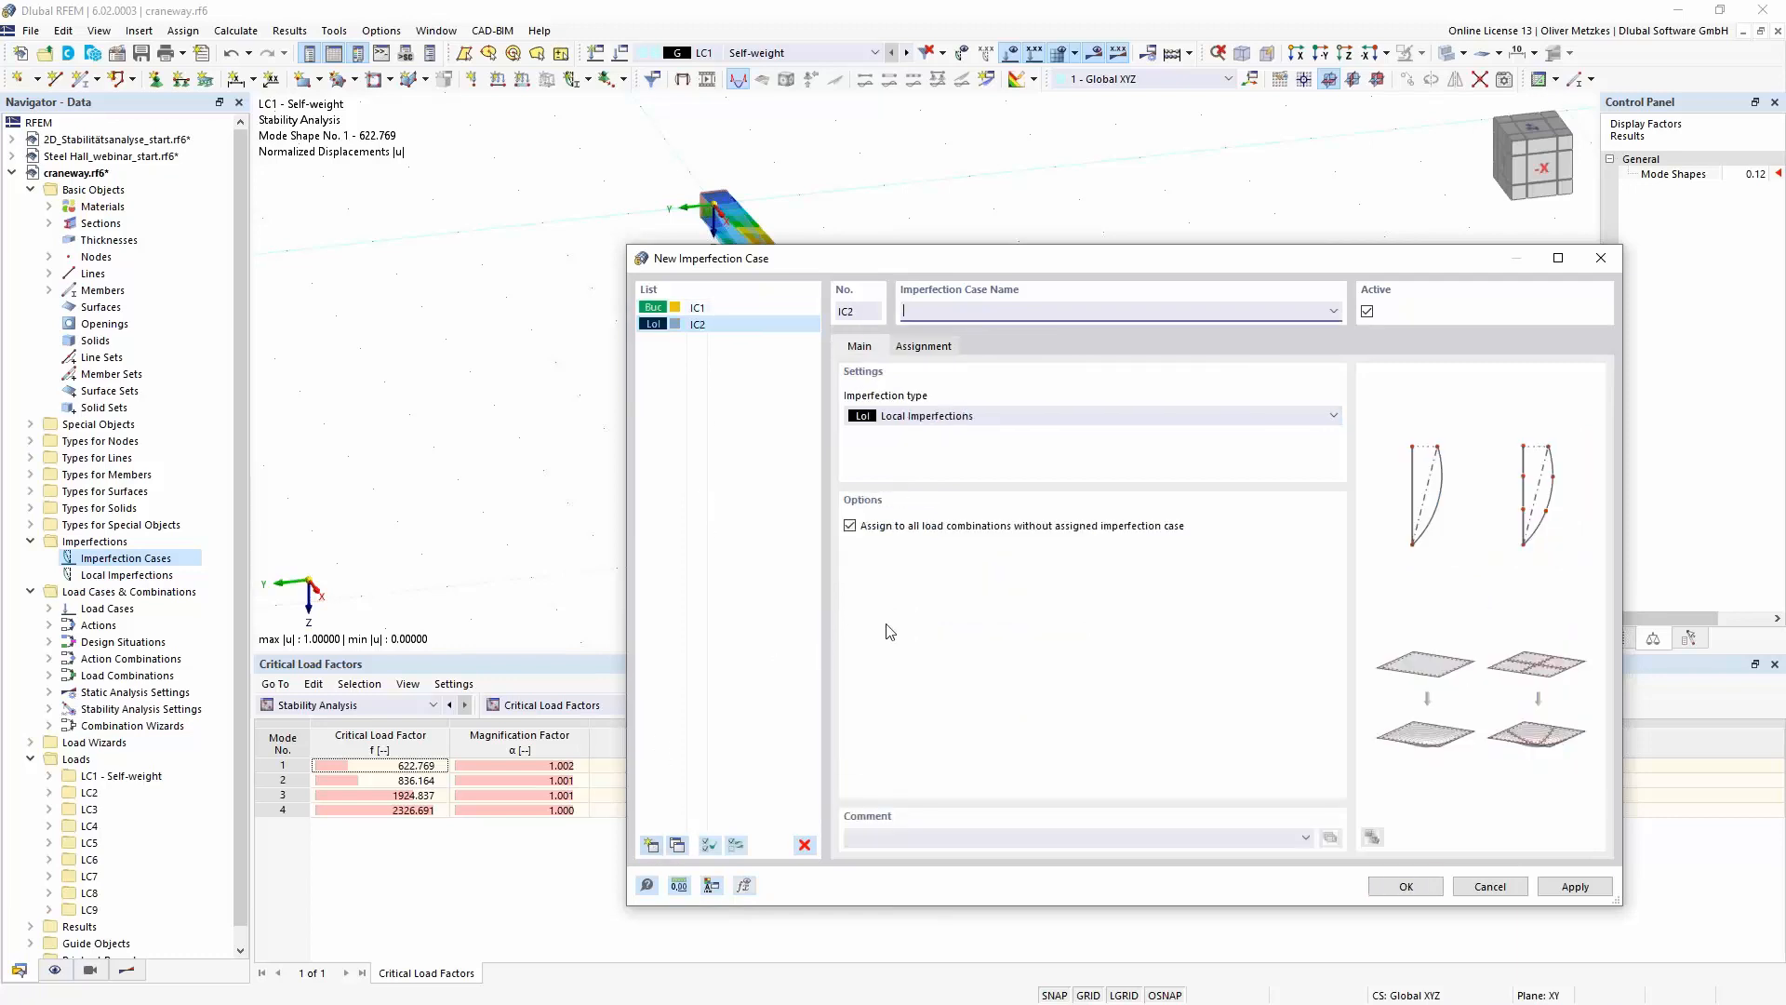
pyautogui.click(1018, 417)
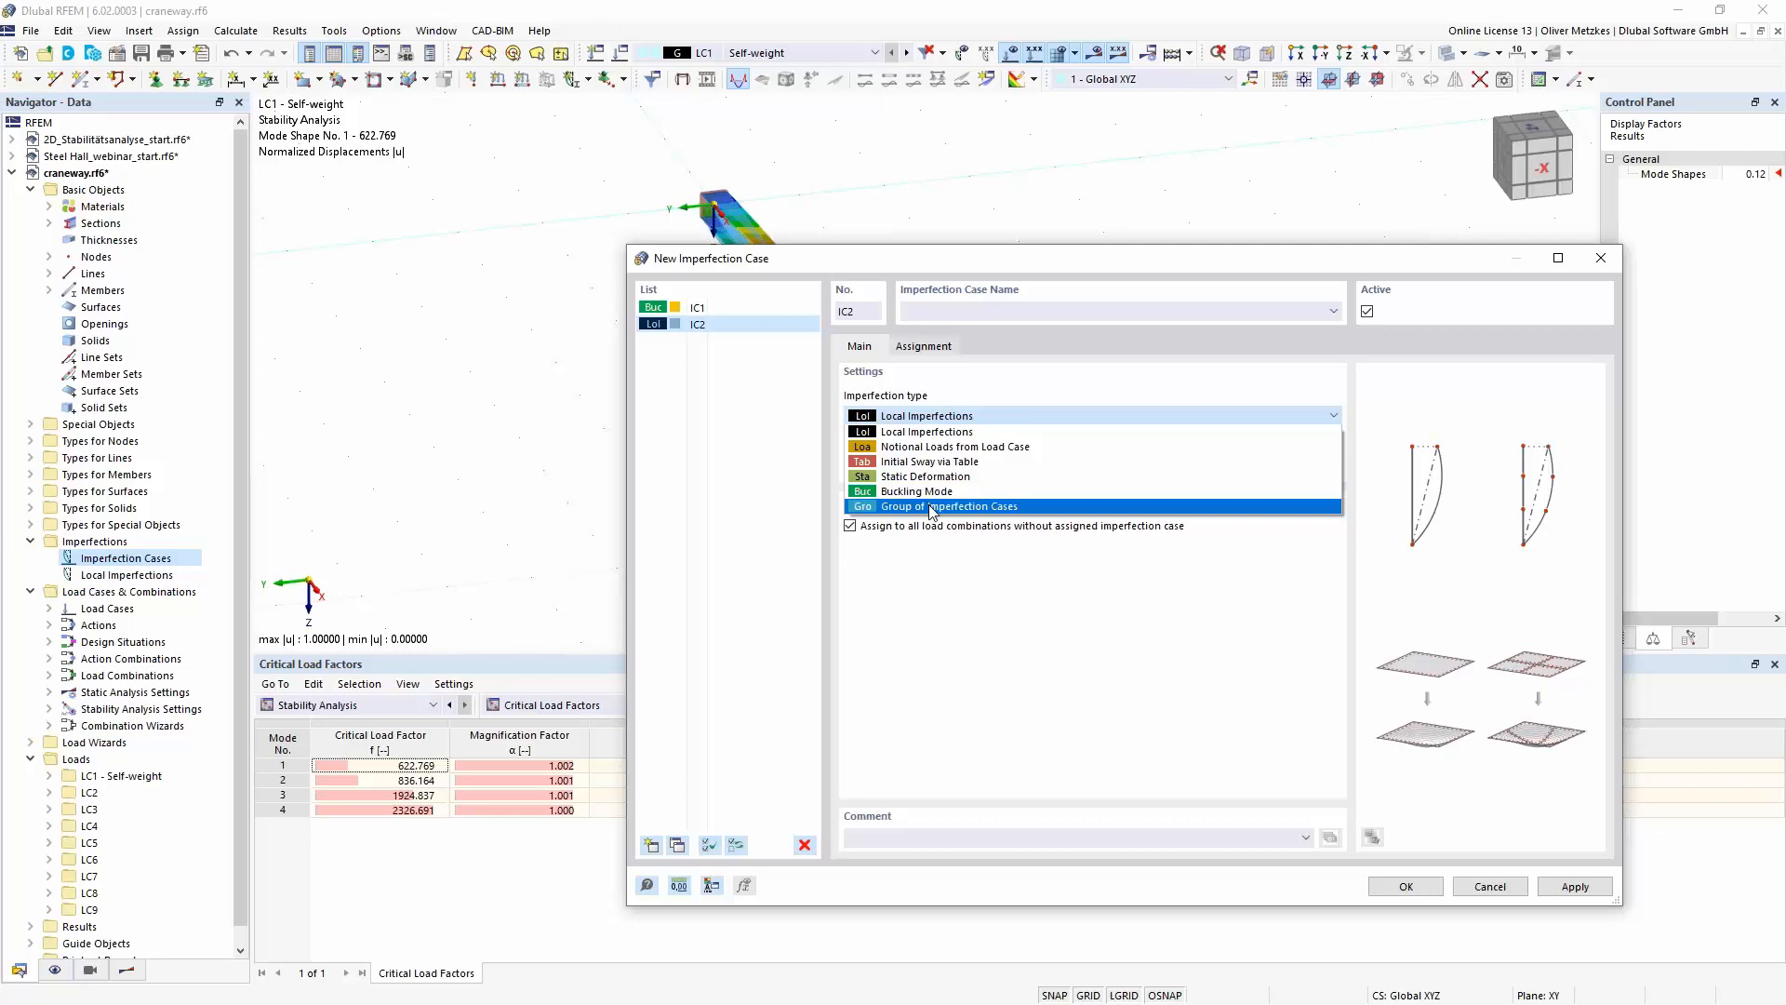
pyautogui.click(931, 507)
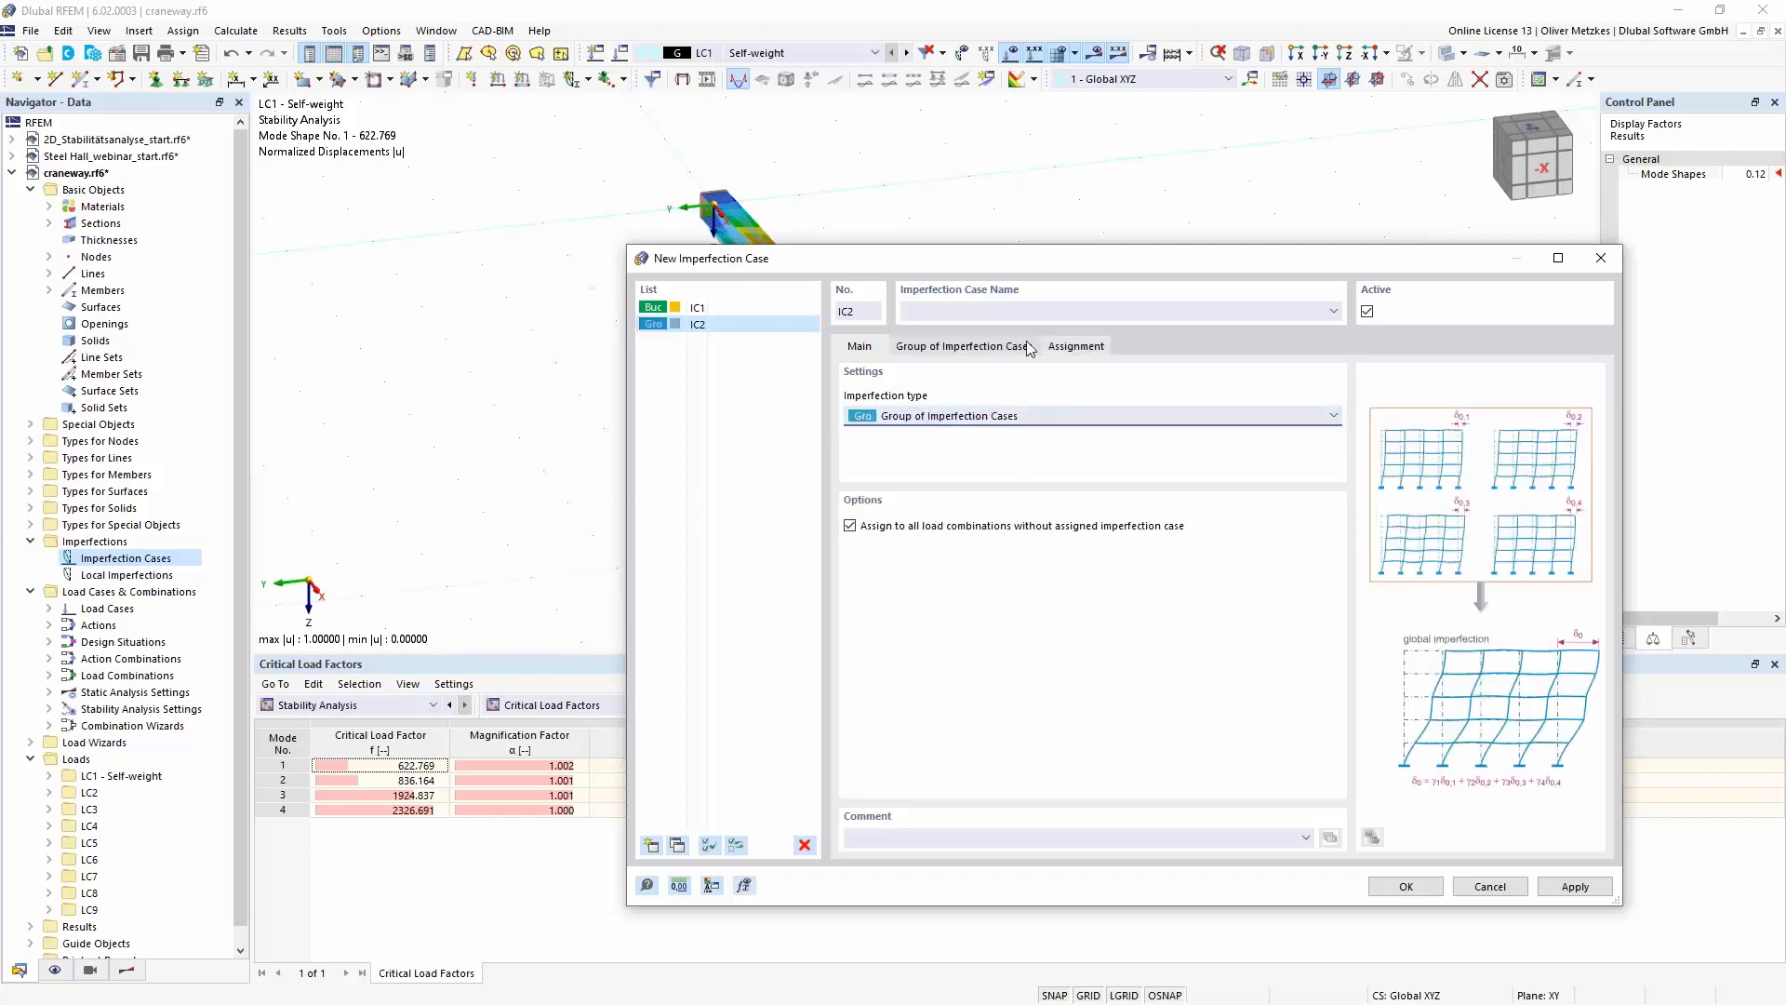
# - Include IC1 with a factor of -1.00 in the group of imperfection cases and save both imperfection cases
pyautogui.click(991, 345)
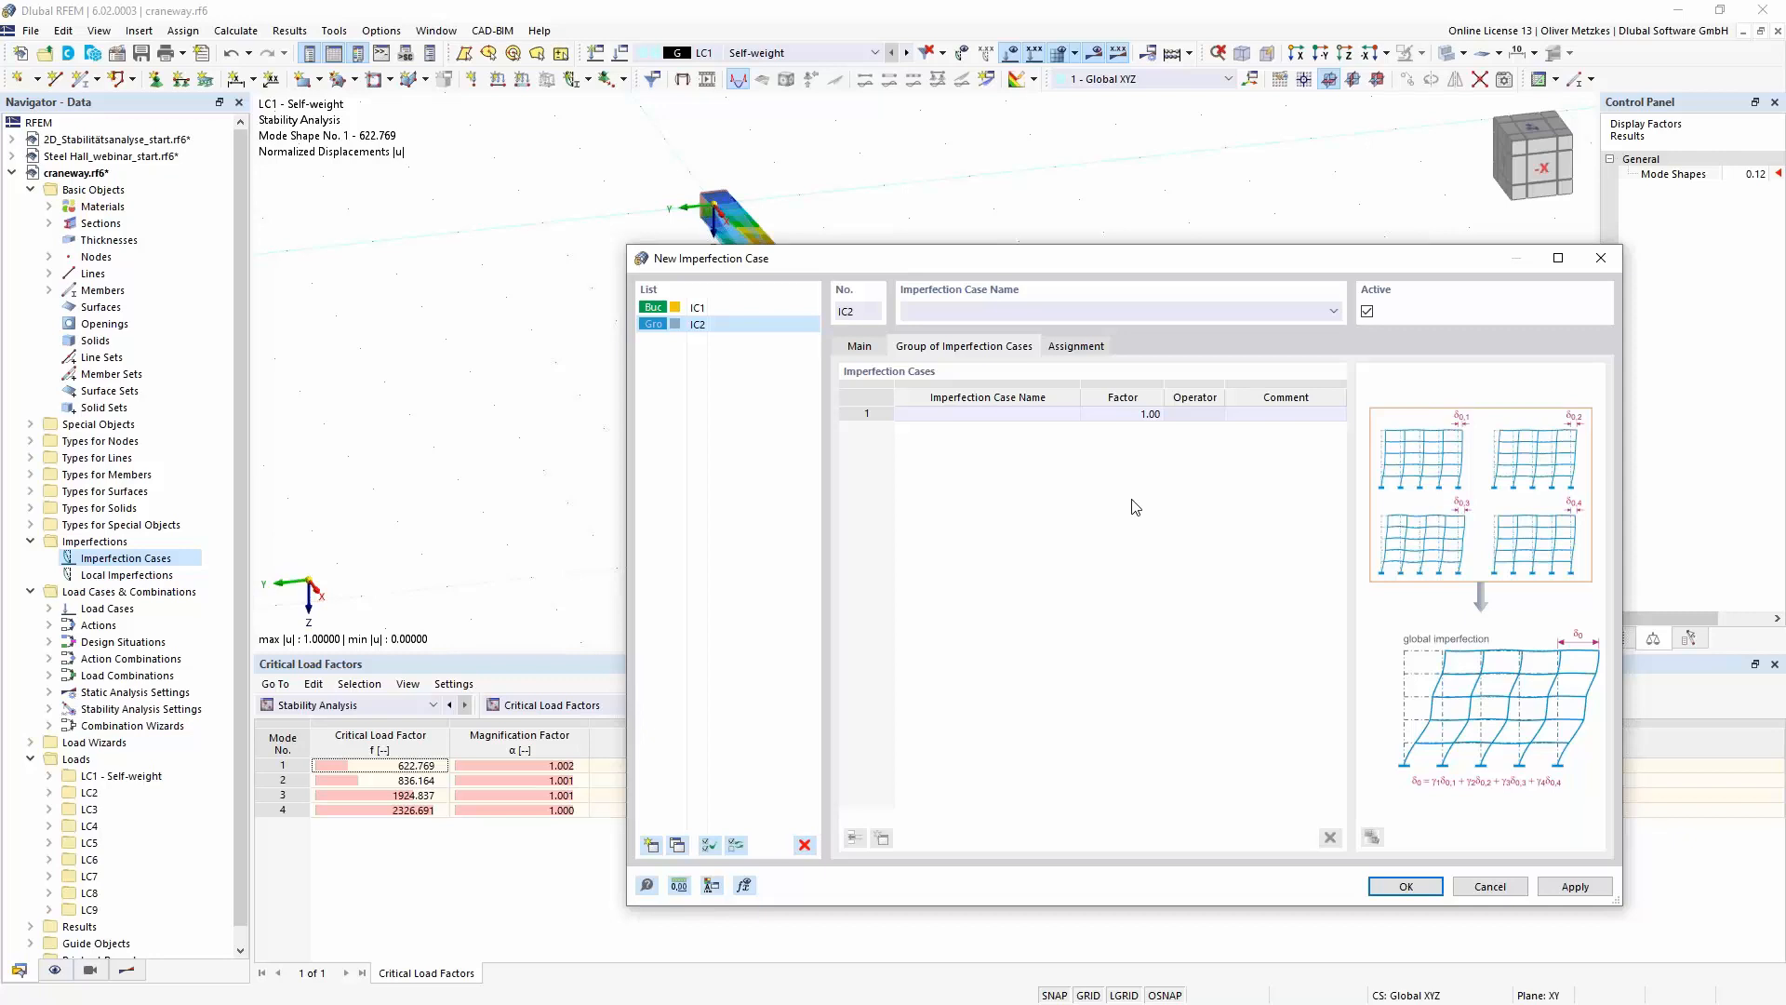
pyautogui.click(1009, 415)
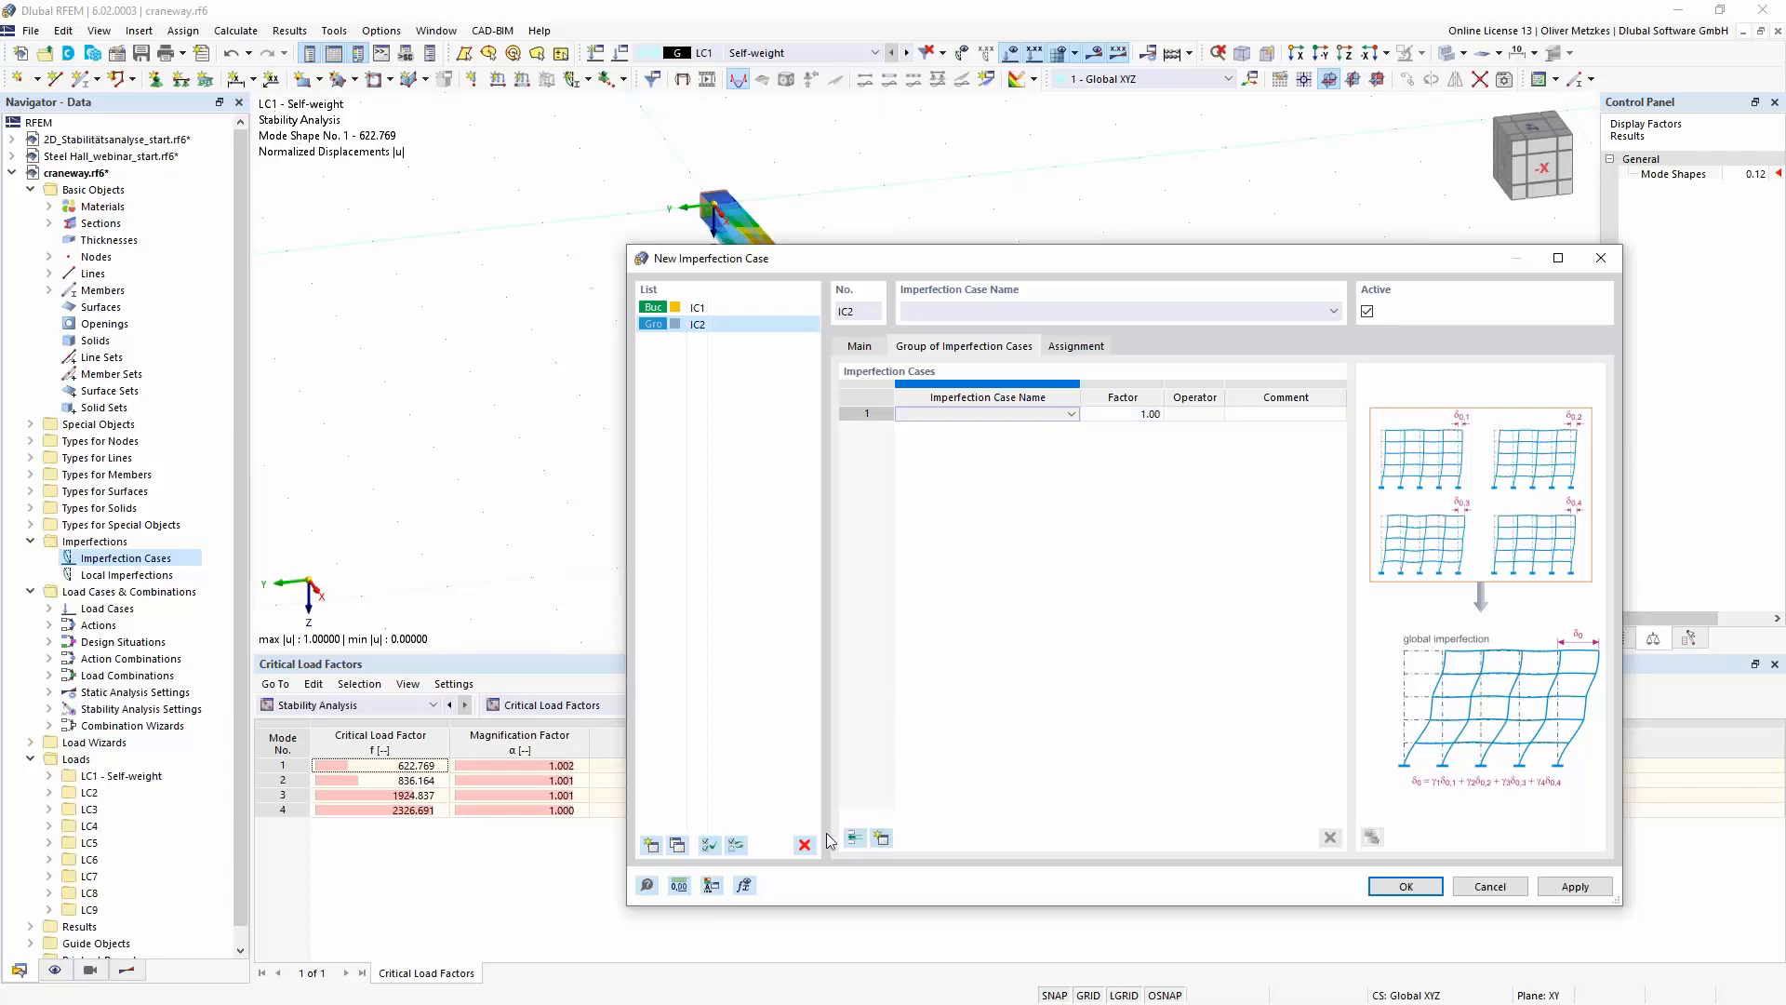
pyautogui.click(1194, 415)
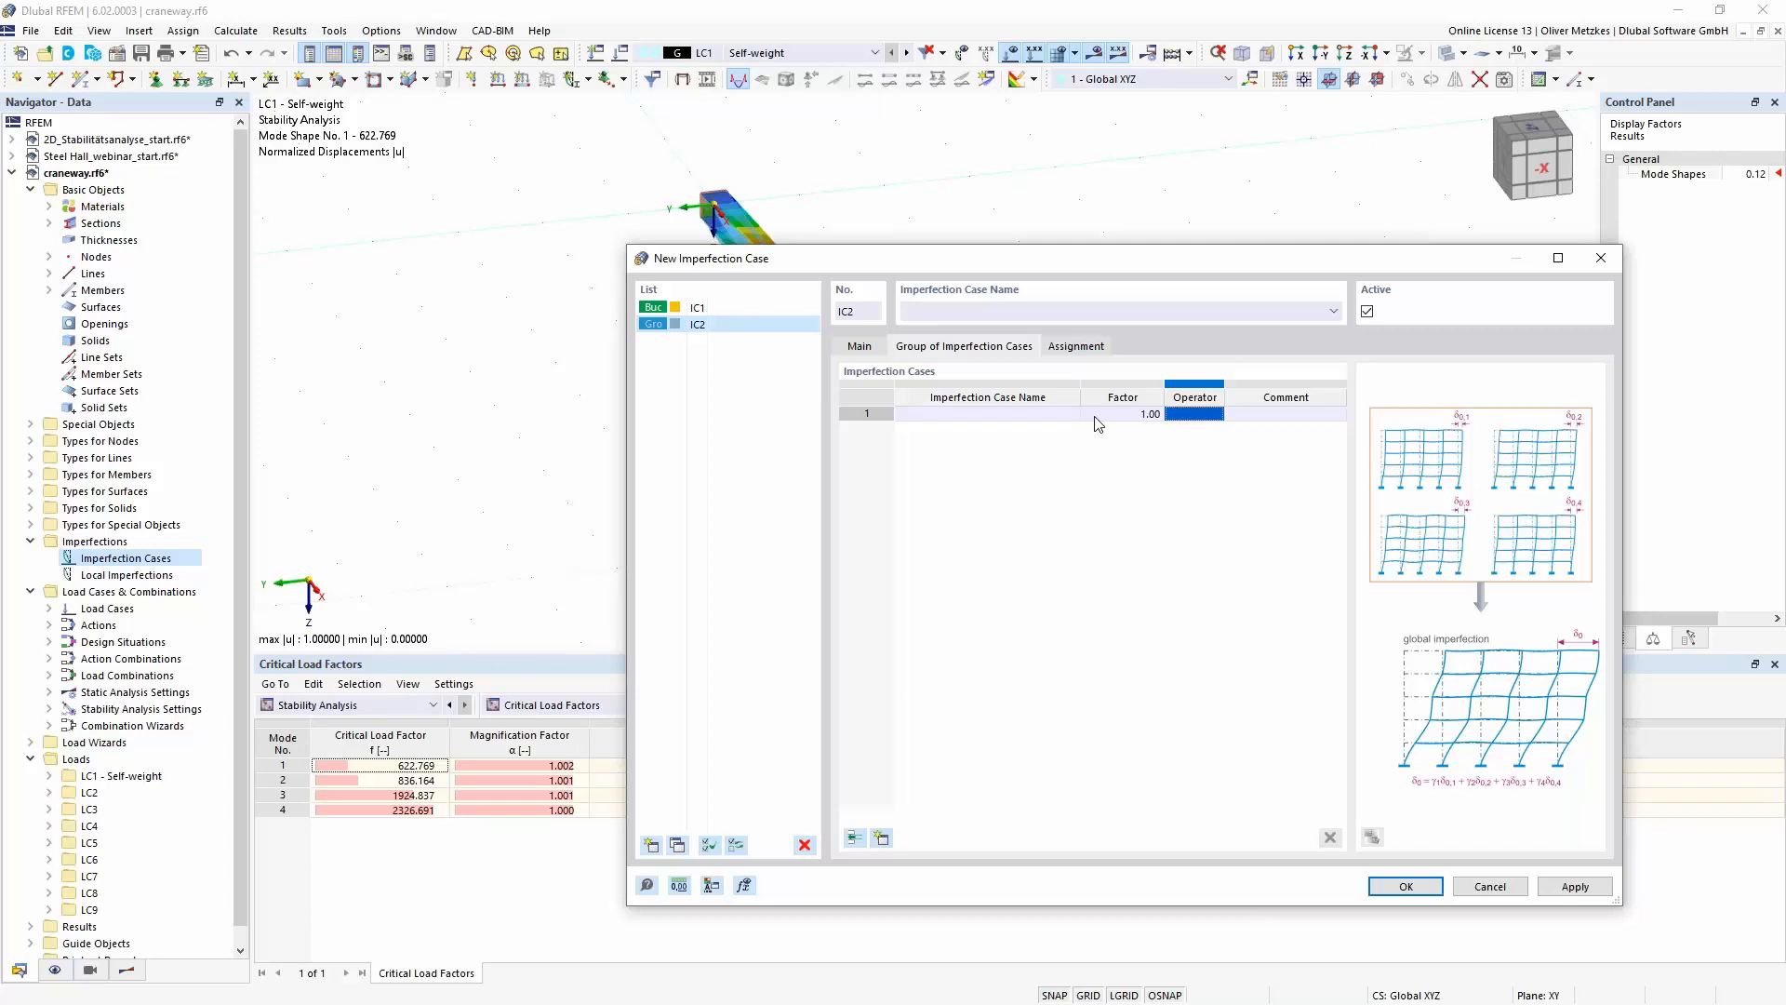
pyautogui.click(1069, 418)
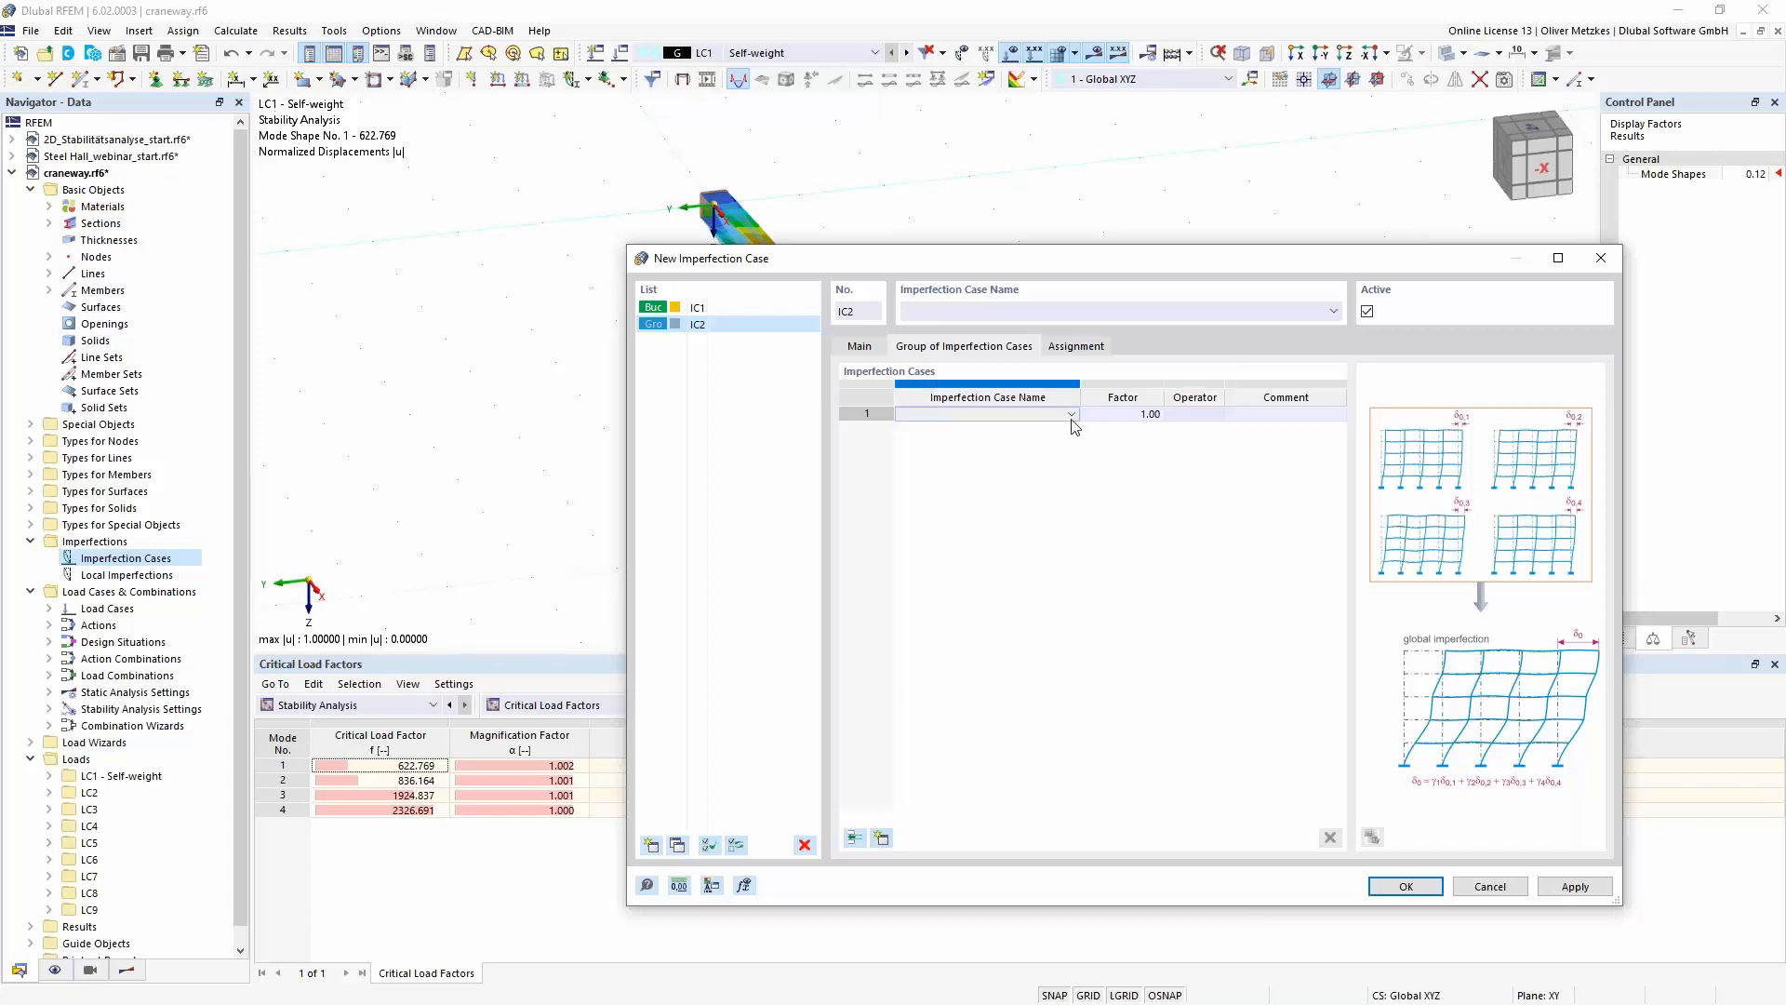
pyautogui.click(1072, 416)
pyautogui.click(959, 430)
pyautogui.click(1133, 415)
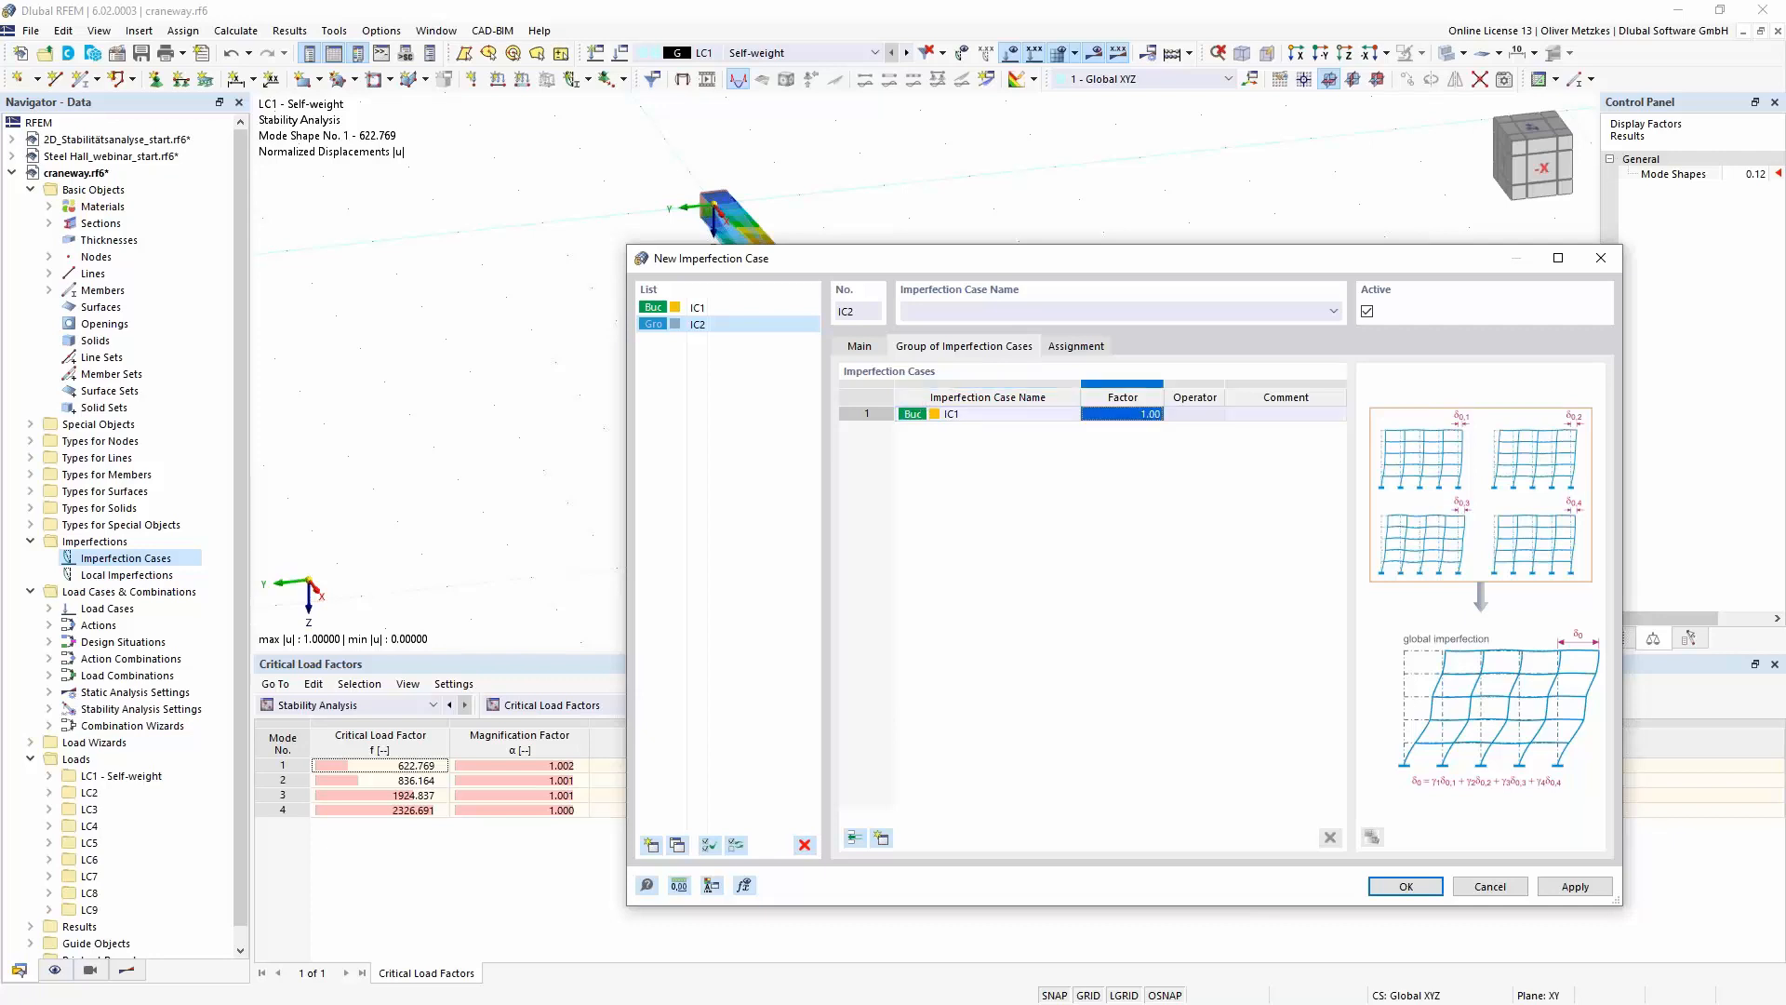
pyautogui.press('BackSpace')
pyautogui.click(1057, 419)
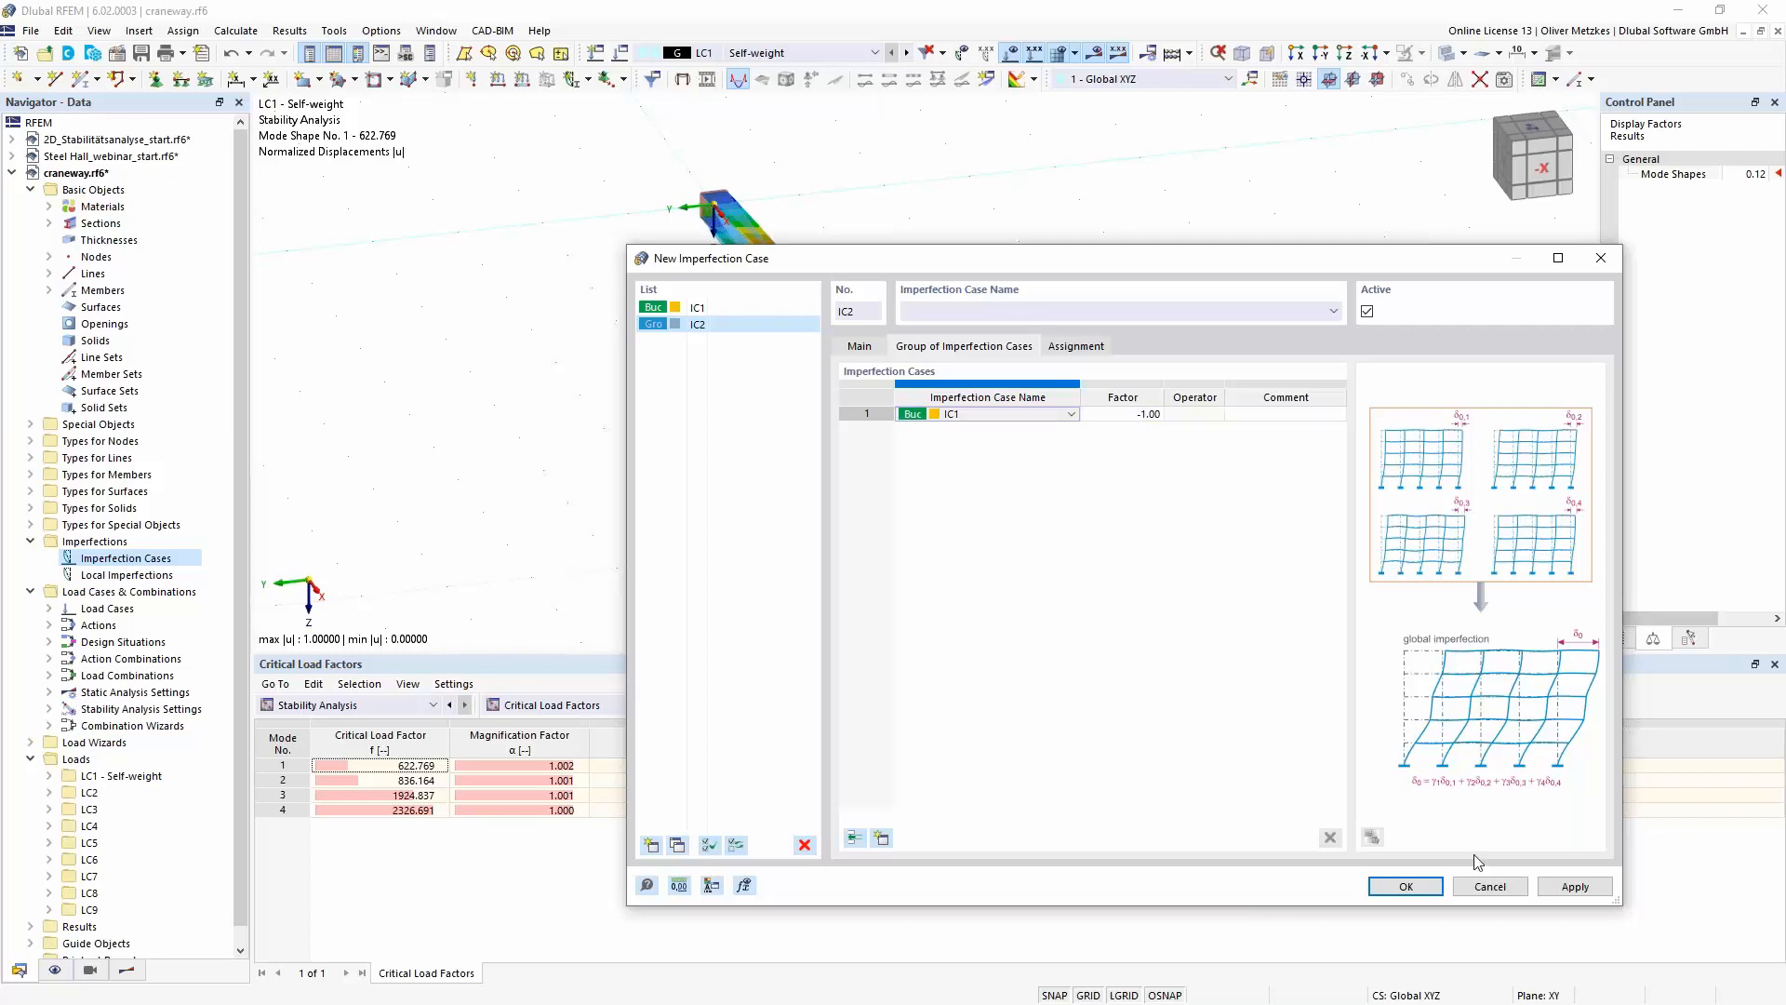
pyautogui.click(1420, 886)
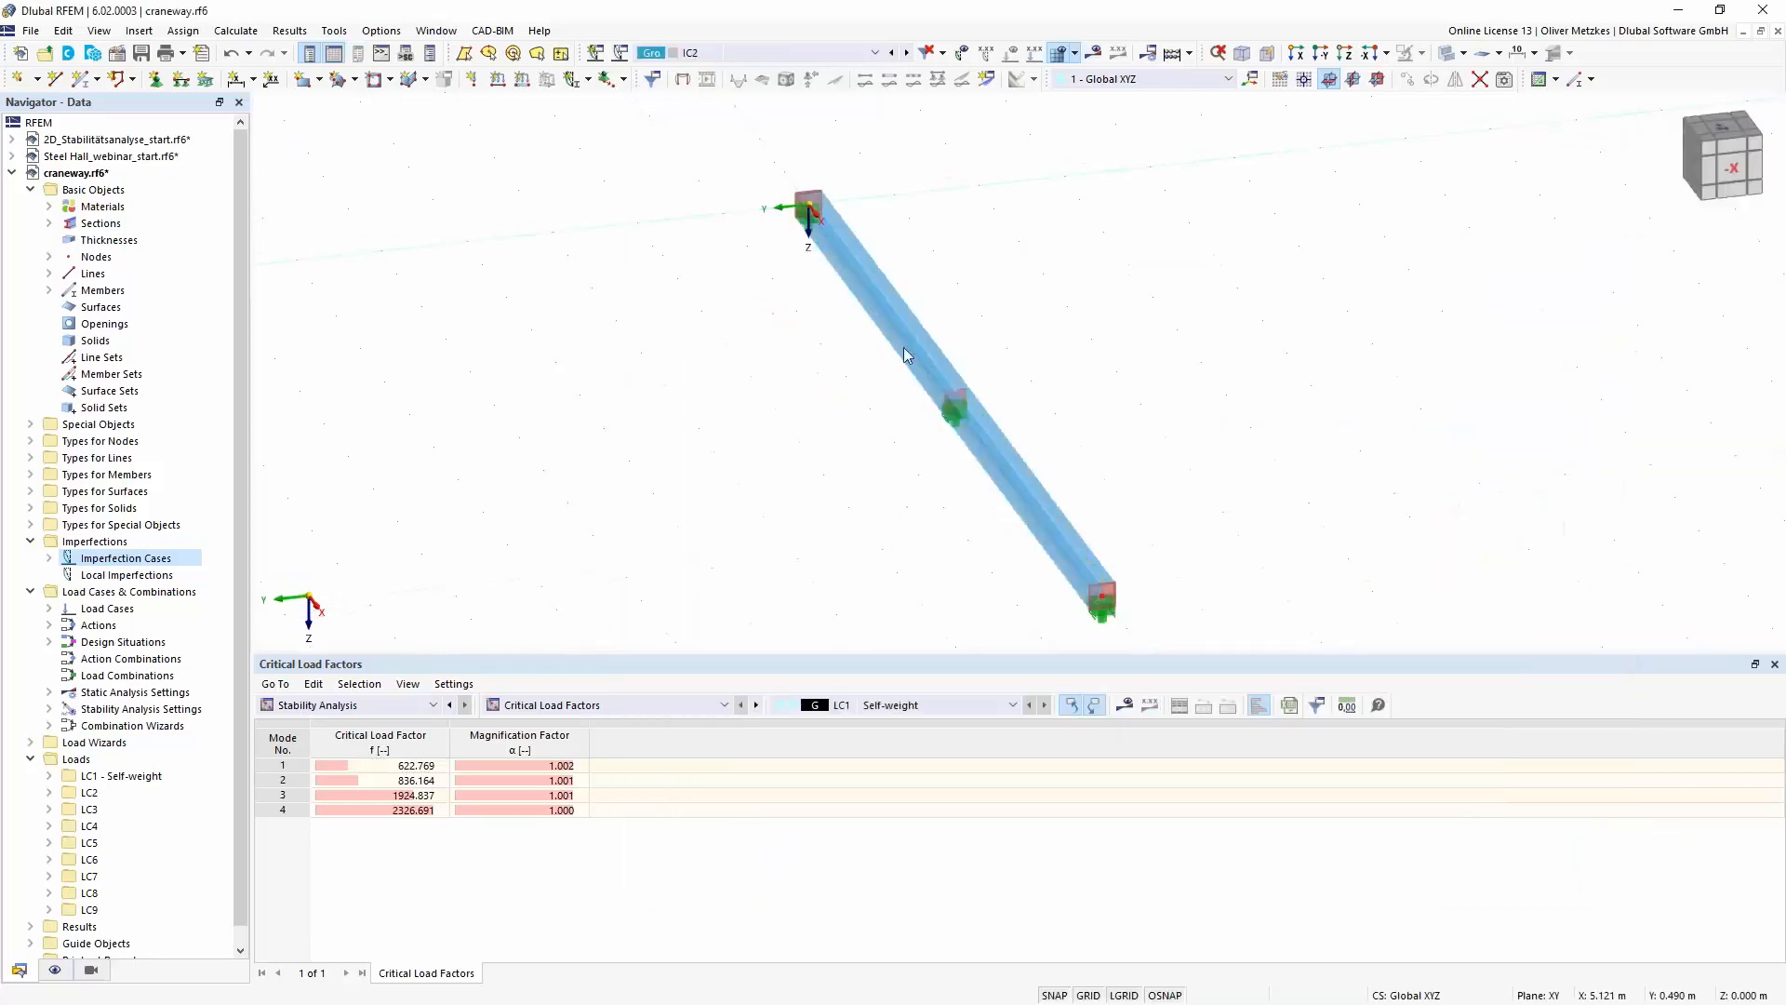
# - Calculate imperfection case IC2 and display its global deformations |u| on the craneway beam
pyautogui.keyDown('ctrl'); pyautogui.moveTo(958, 561); pyautogui.dragTo(1018, 523, button='middle'); pyautogui.keyUp('ctrl')
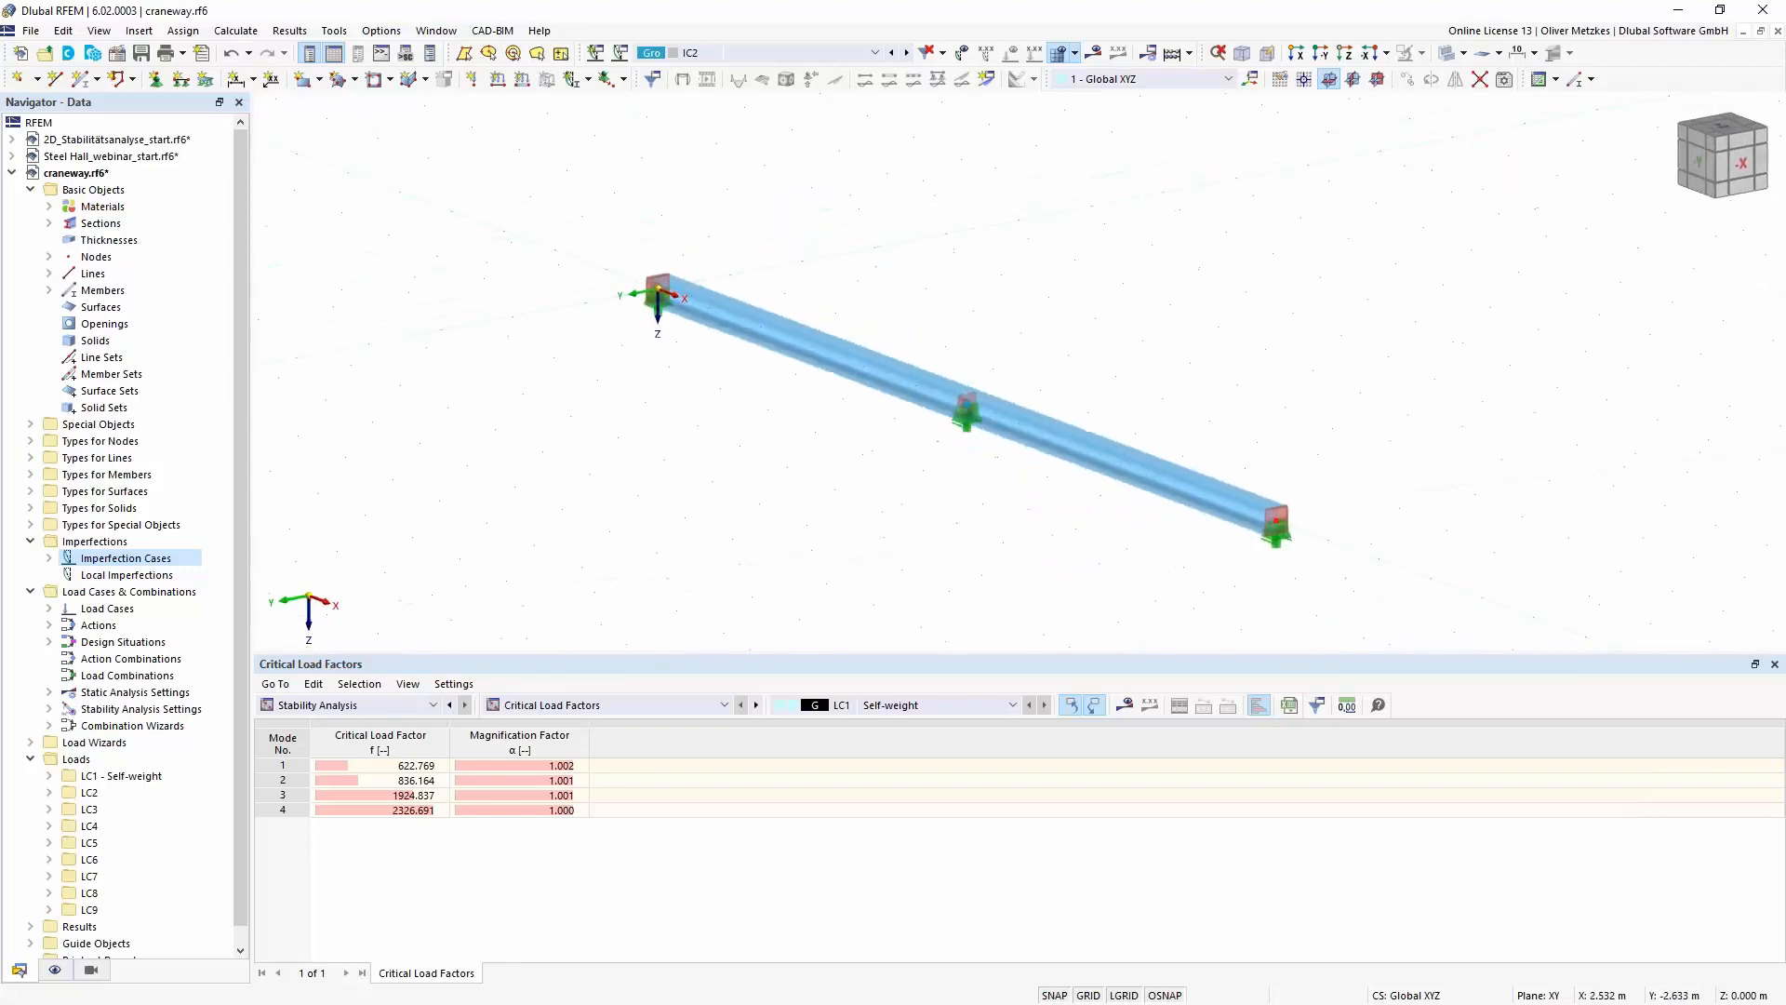
pyautogui.moveTo(726, 290); pyautogui.dragTo(476, 290, button='middle')
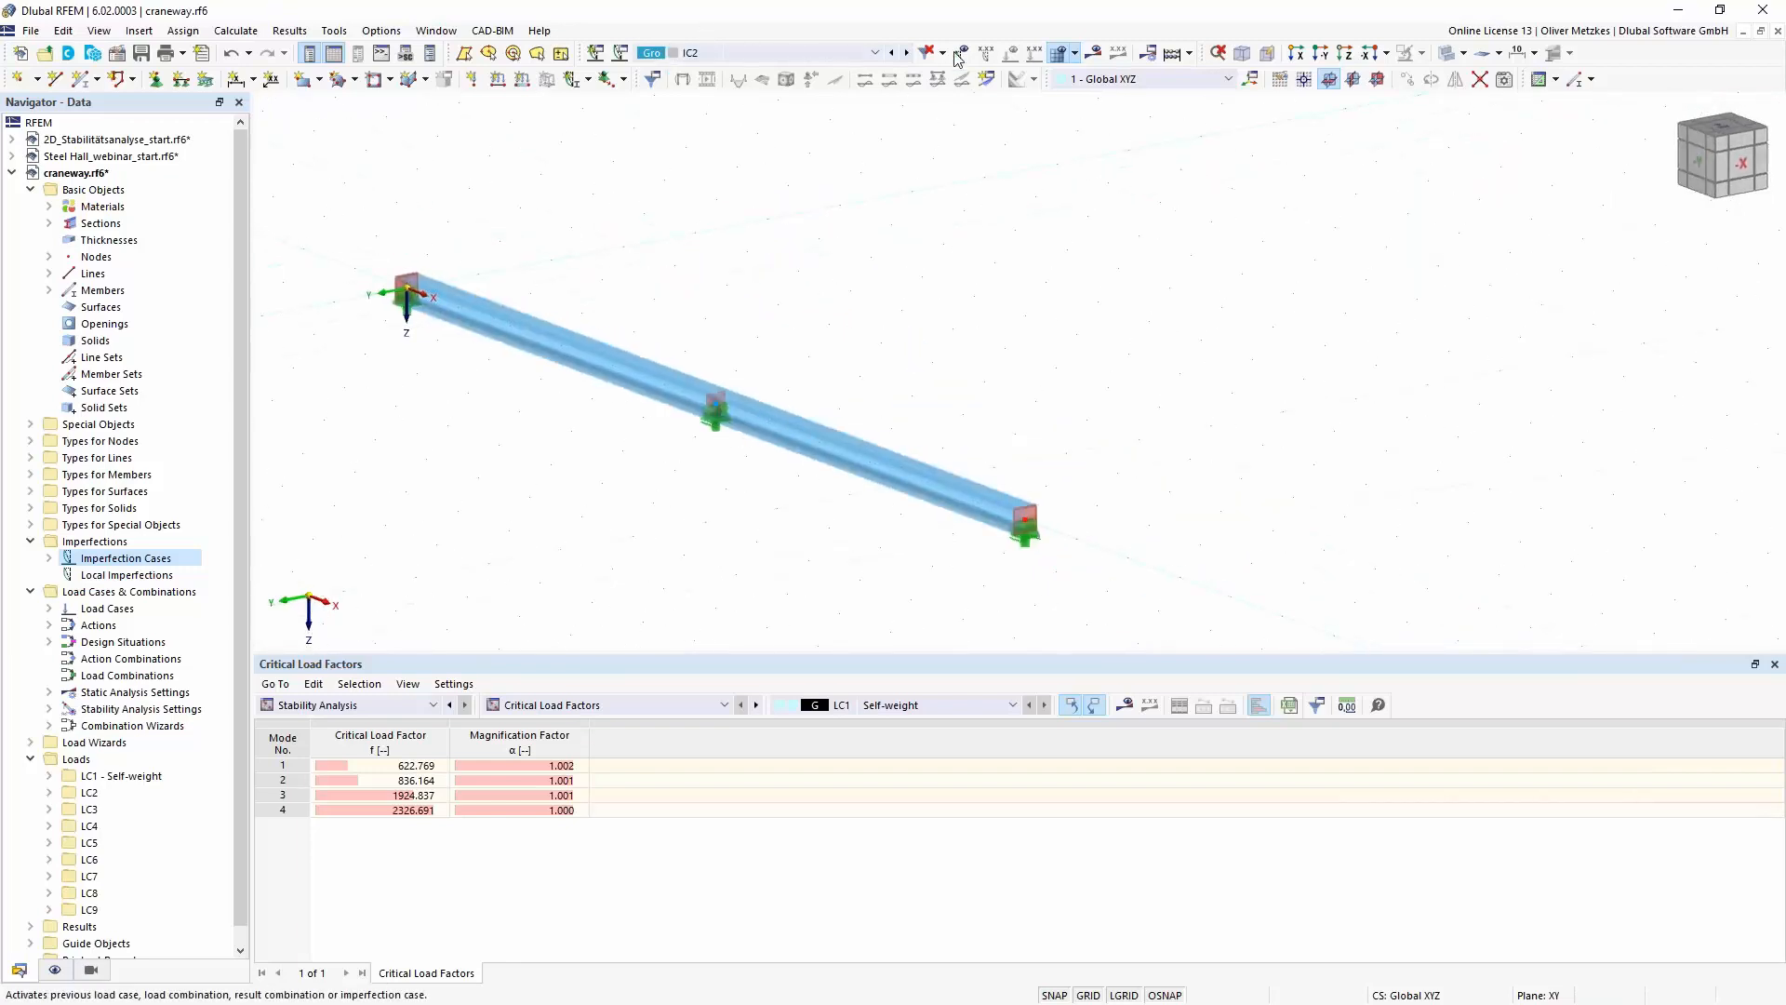
pyautogui.click(1093, 52)
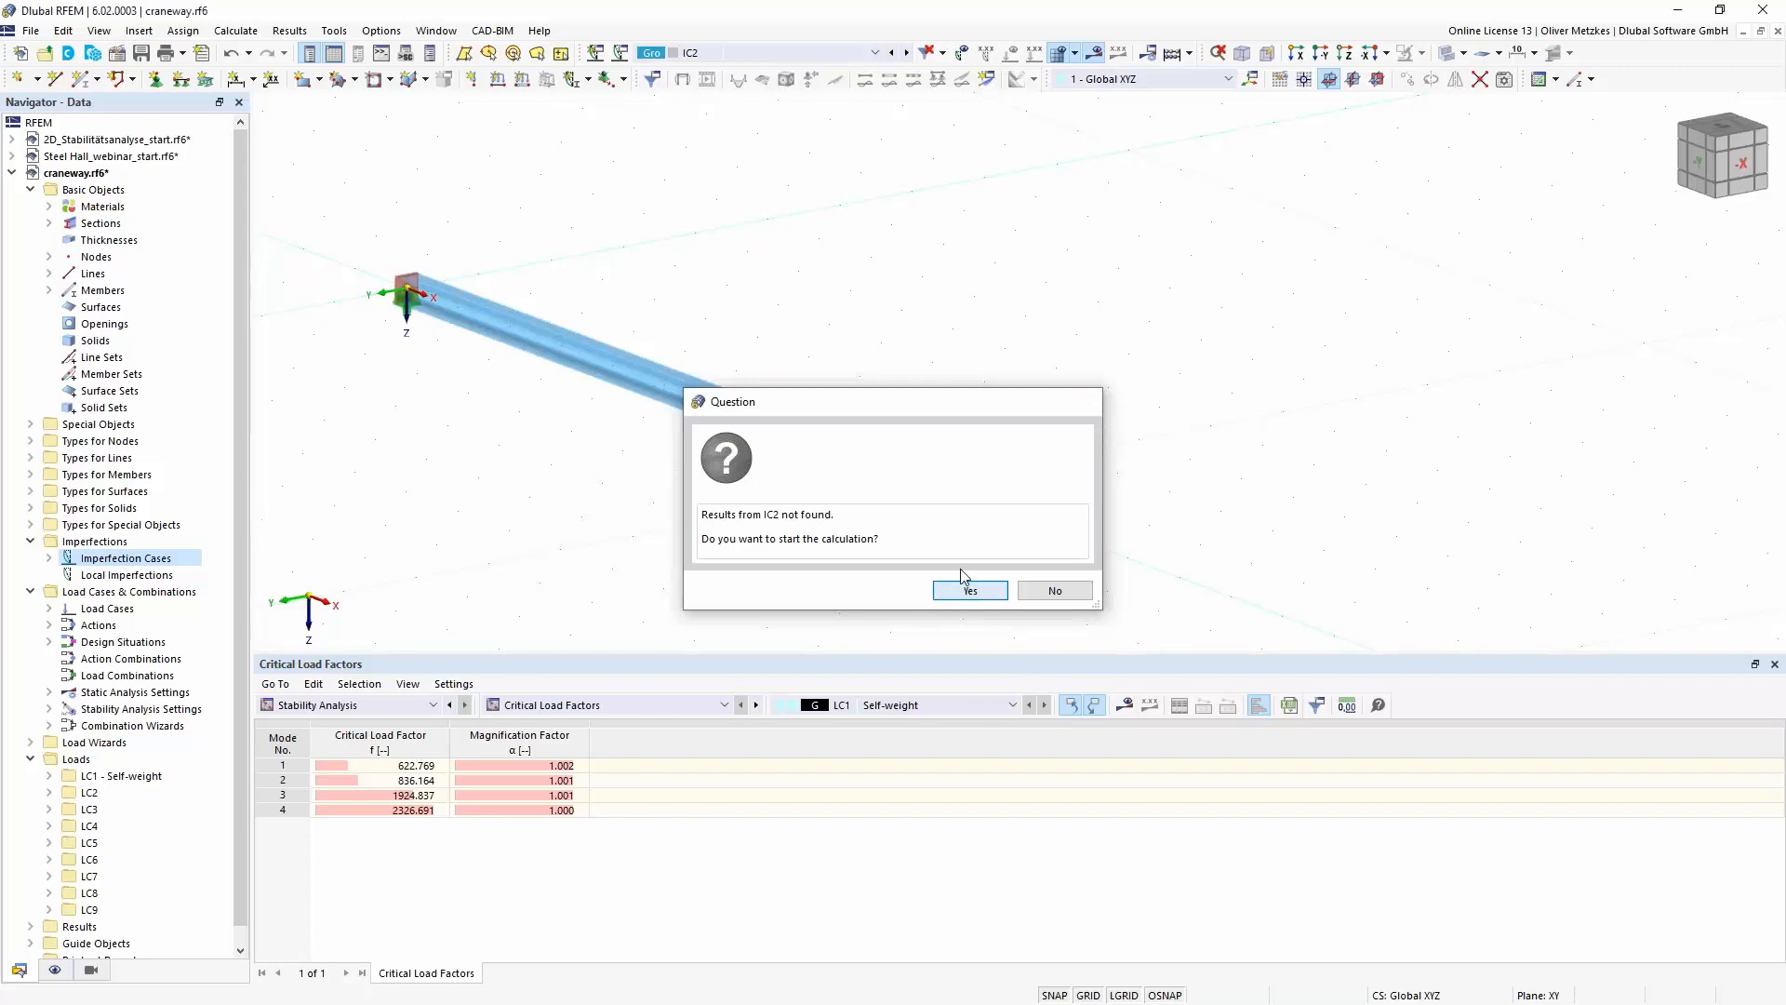
pyautogui.click(961, 588)
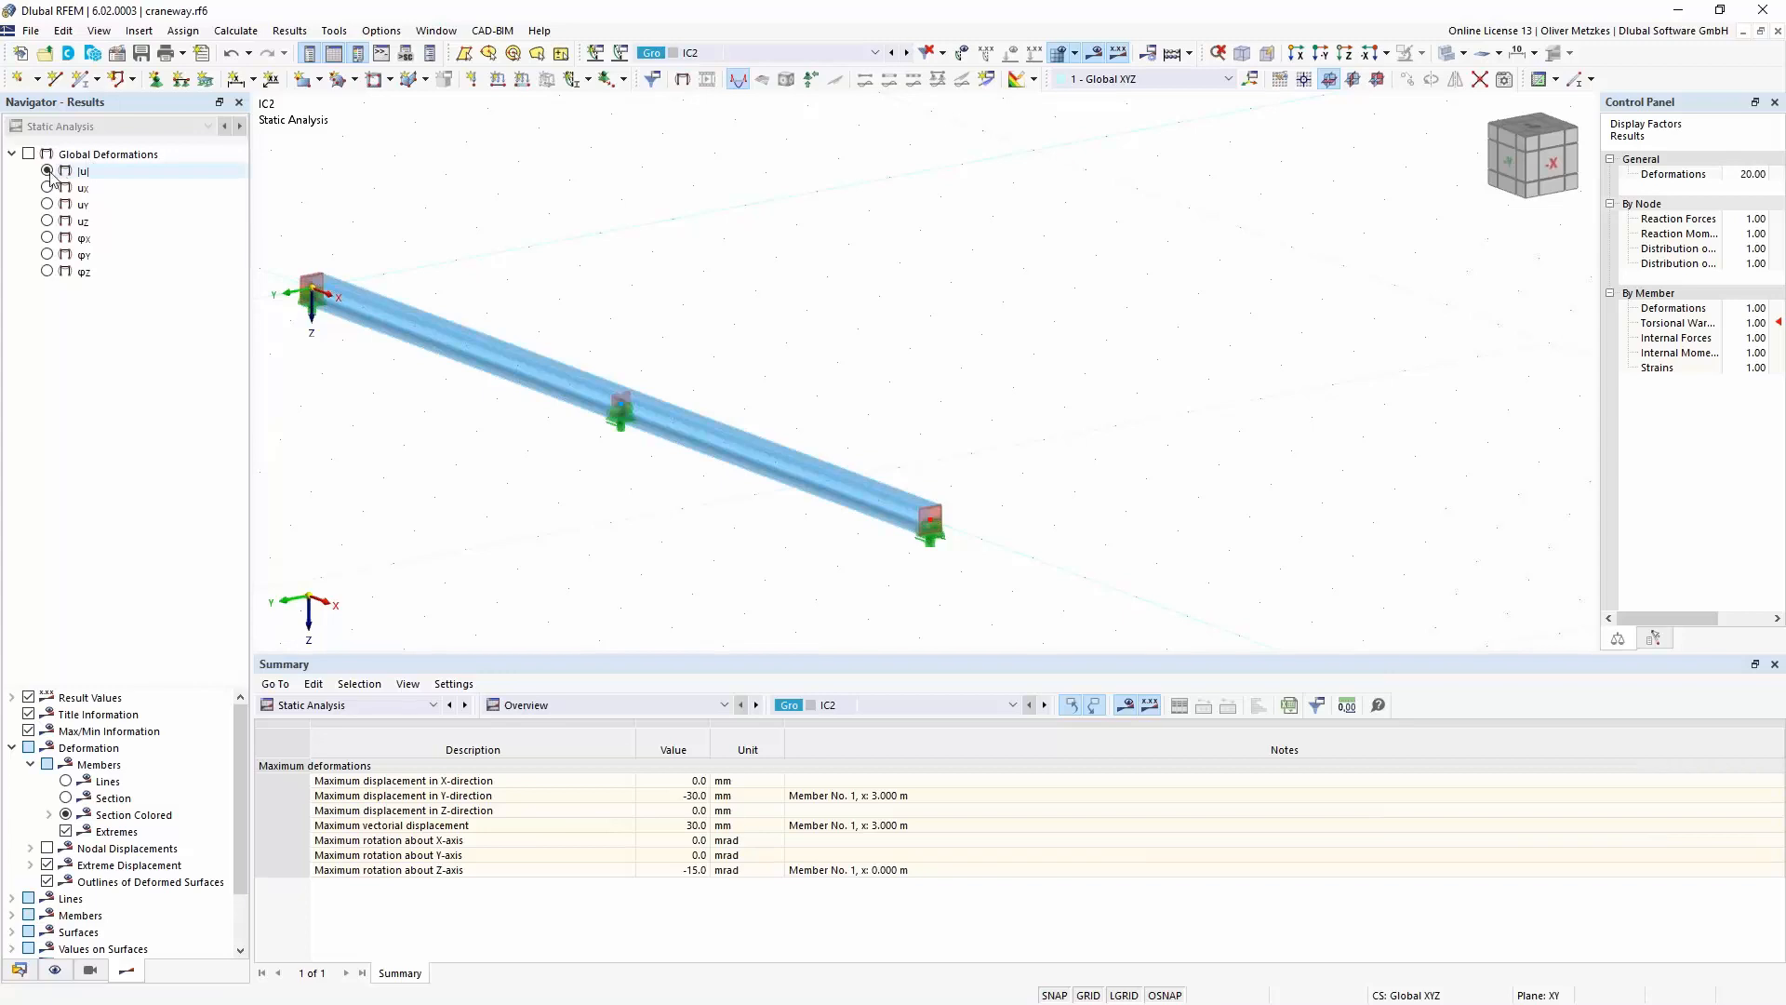
pyautogui.click(30, 153)
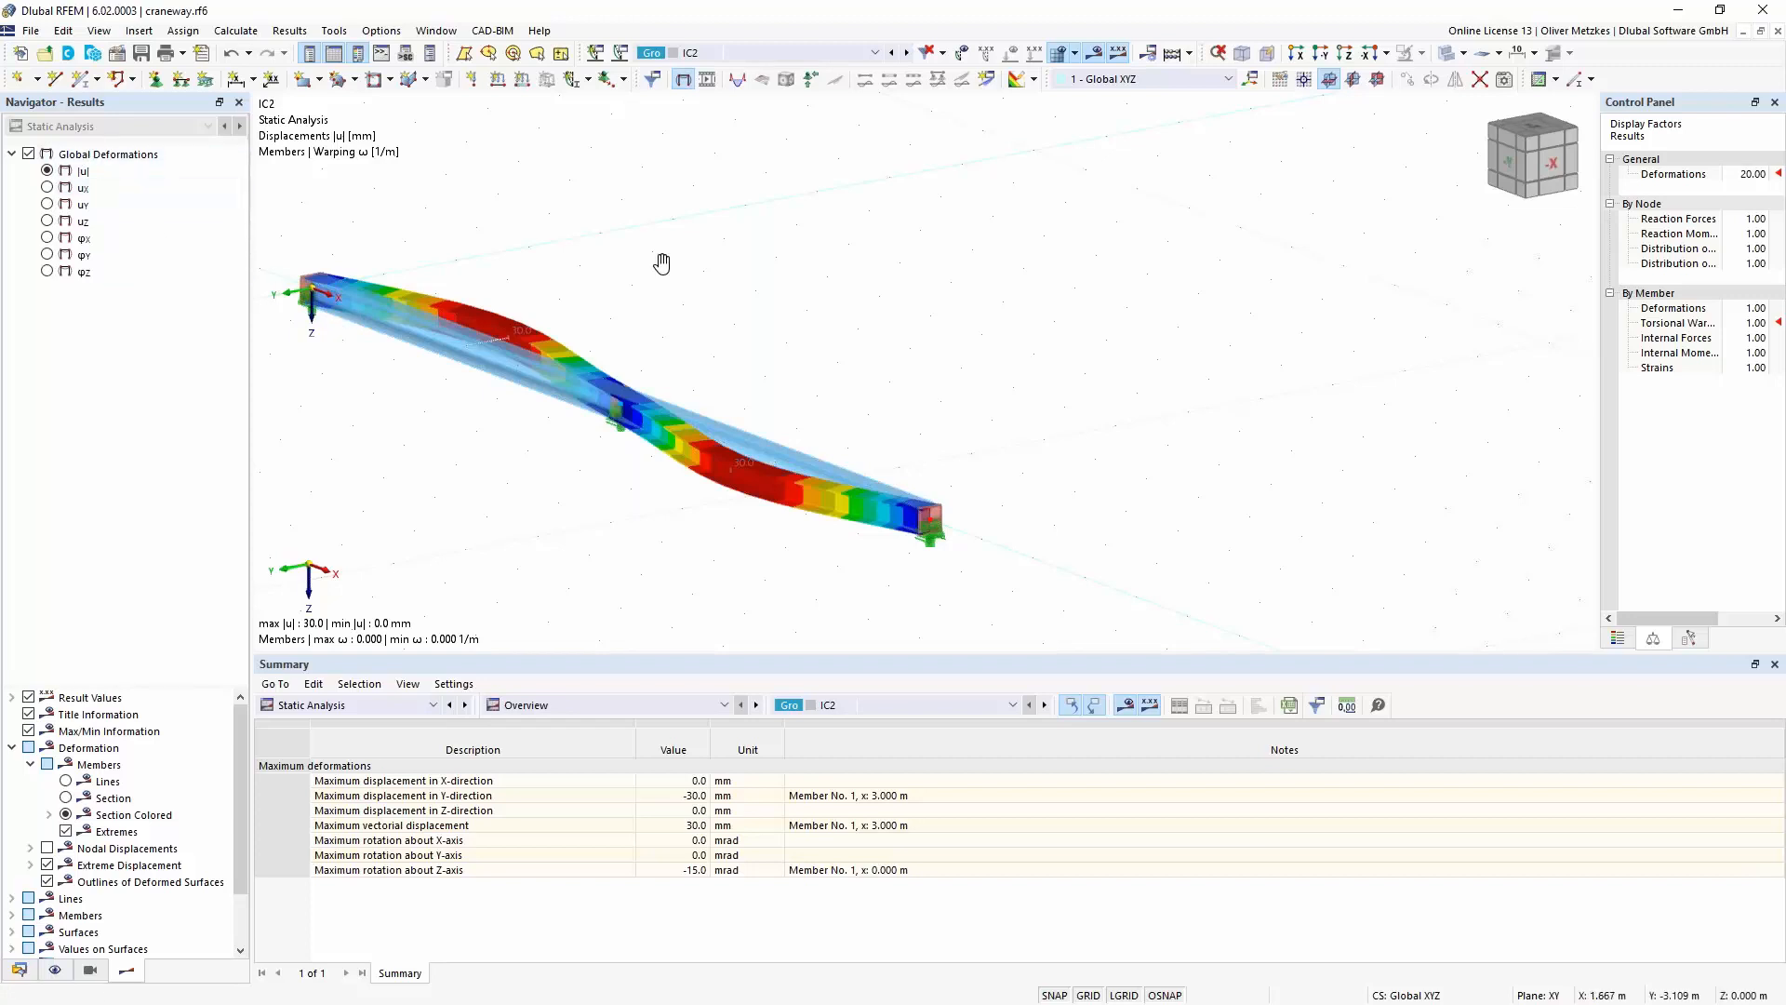
# - Calculate imperfection case IC1 and compare its deformed shape on the craneway beam with that of IC2
pyautogui.moveTo(662, 264); pyautogui.dragTo(872, 306, button='middle')
pyautogui.click(820, 58)
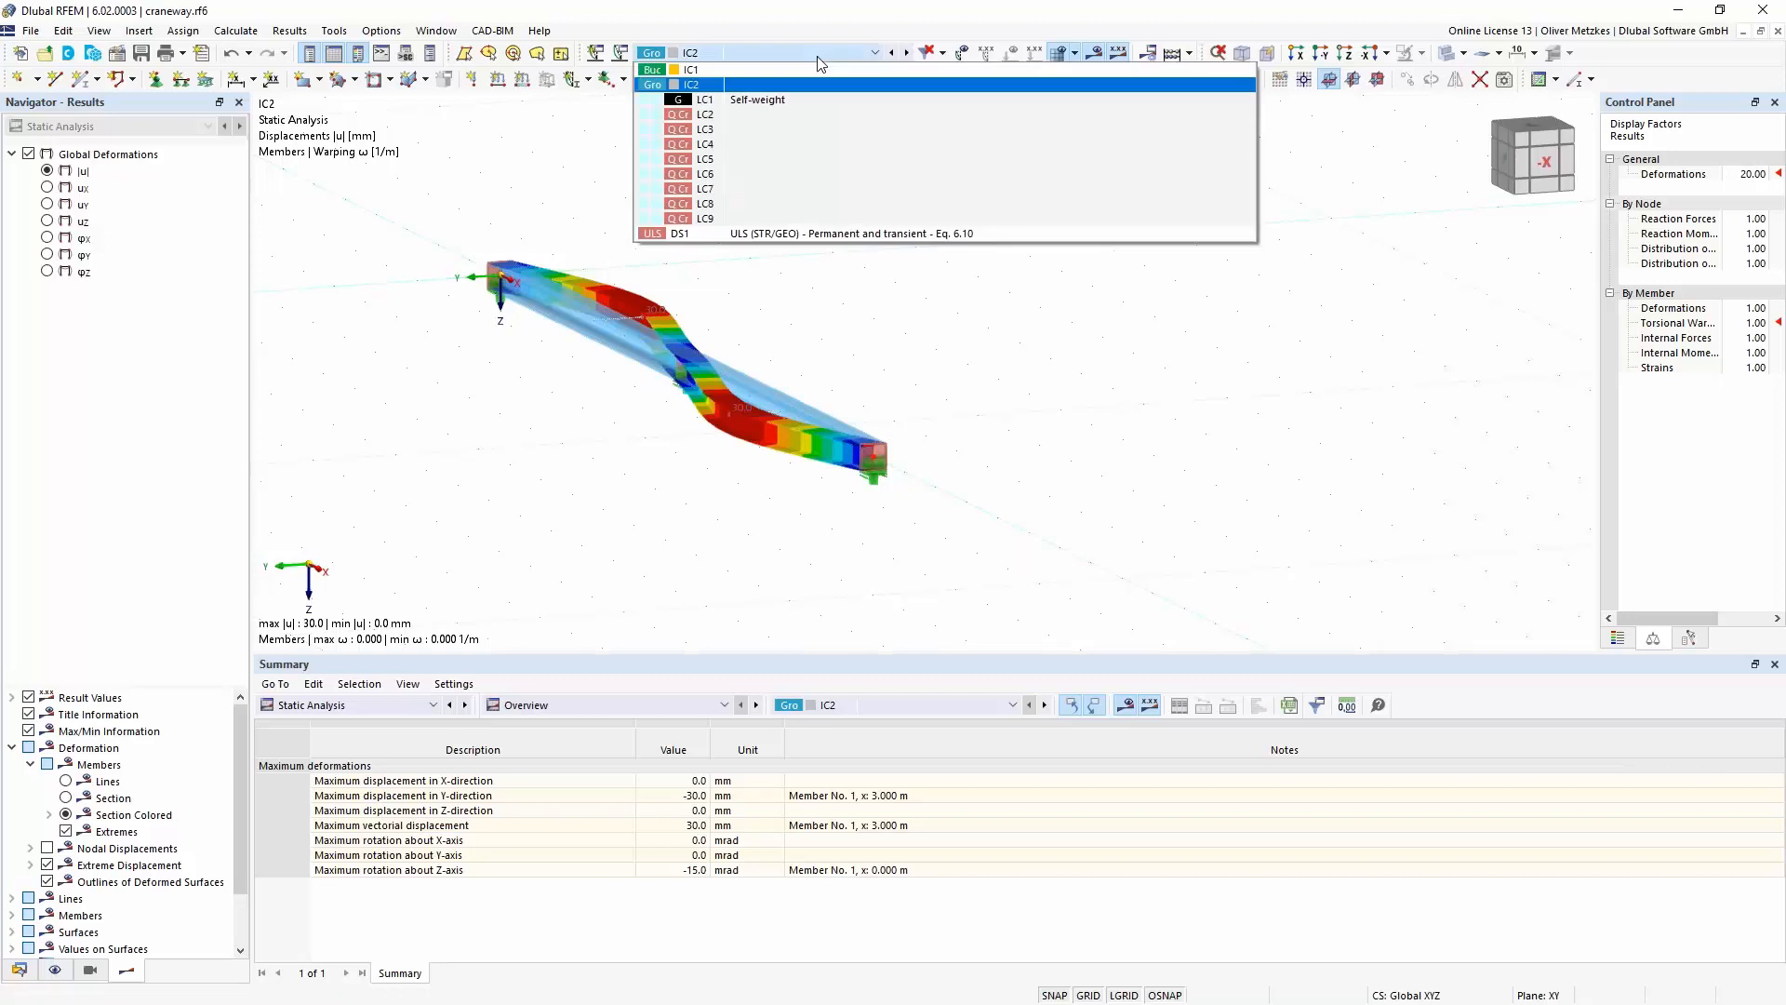
pyautogui.click(811, 71)
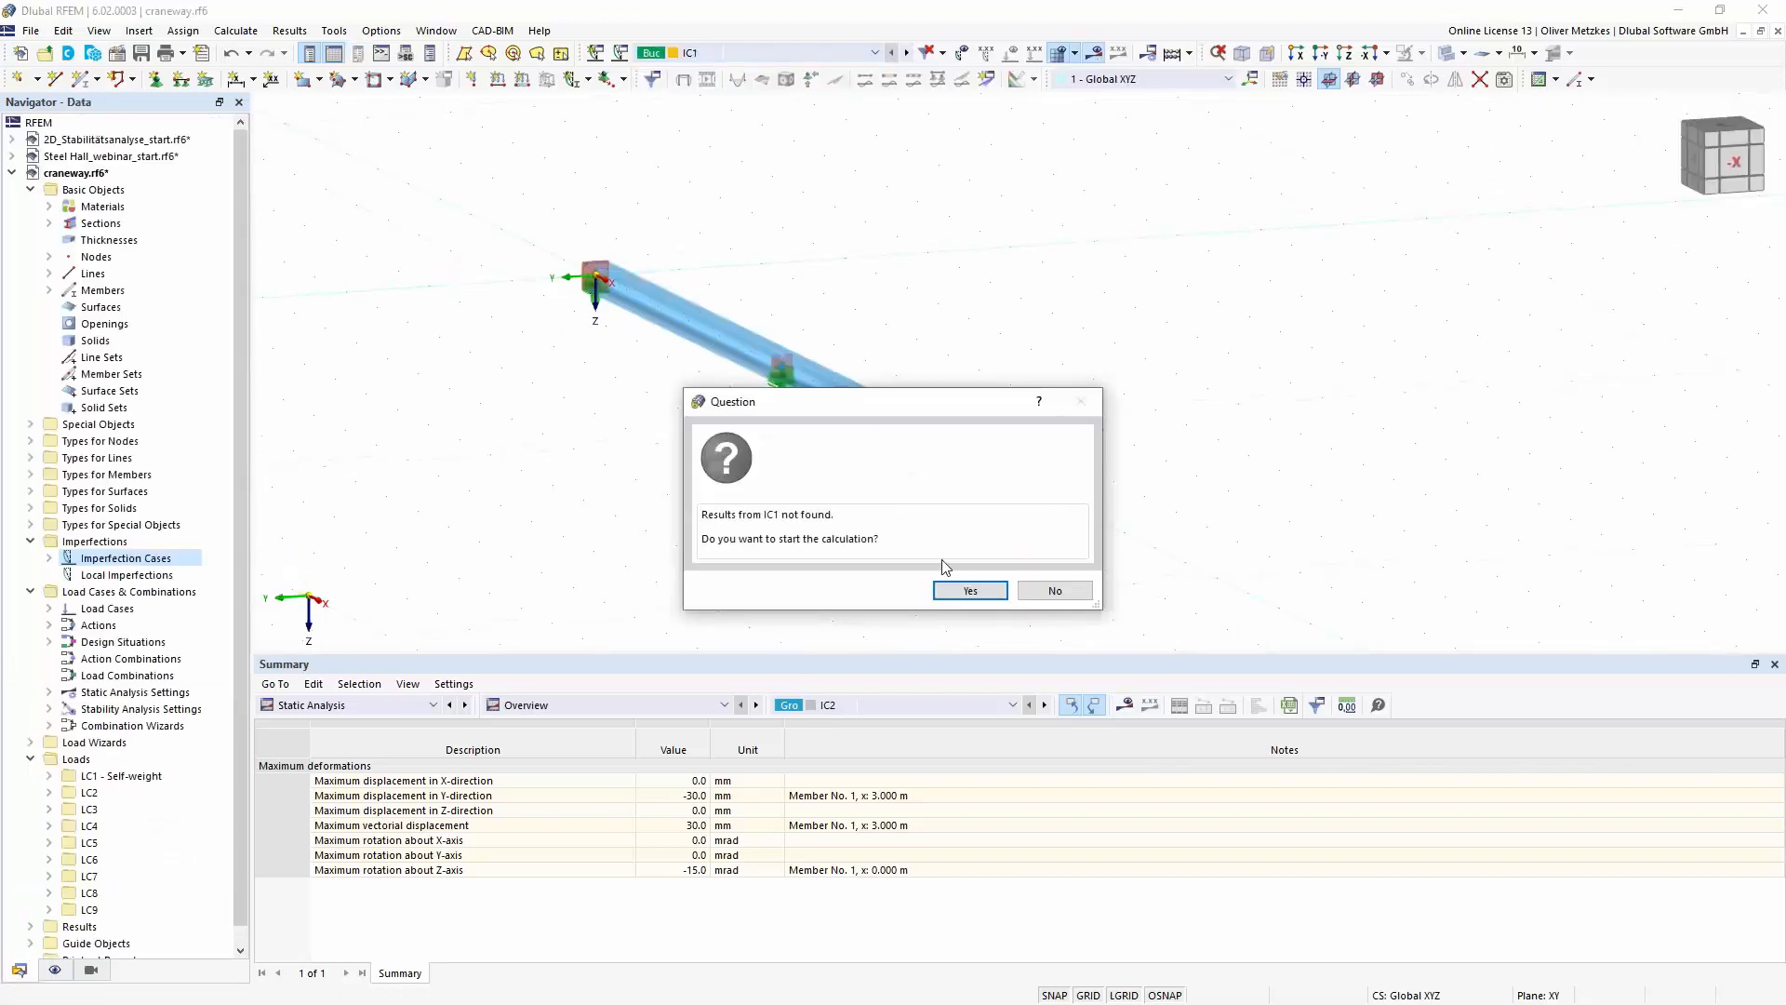
pyautogui.click(964, 588)
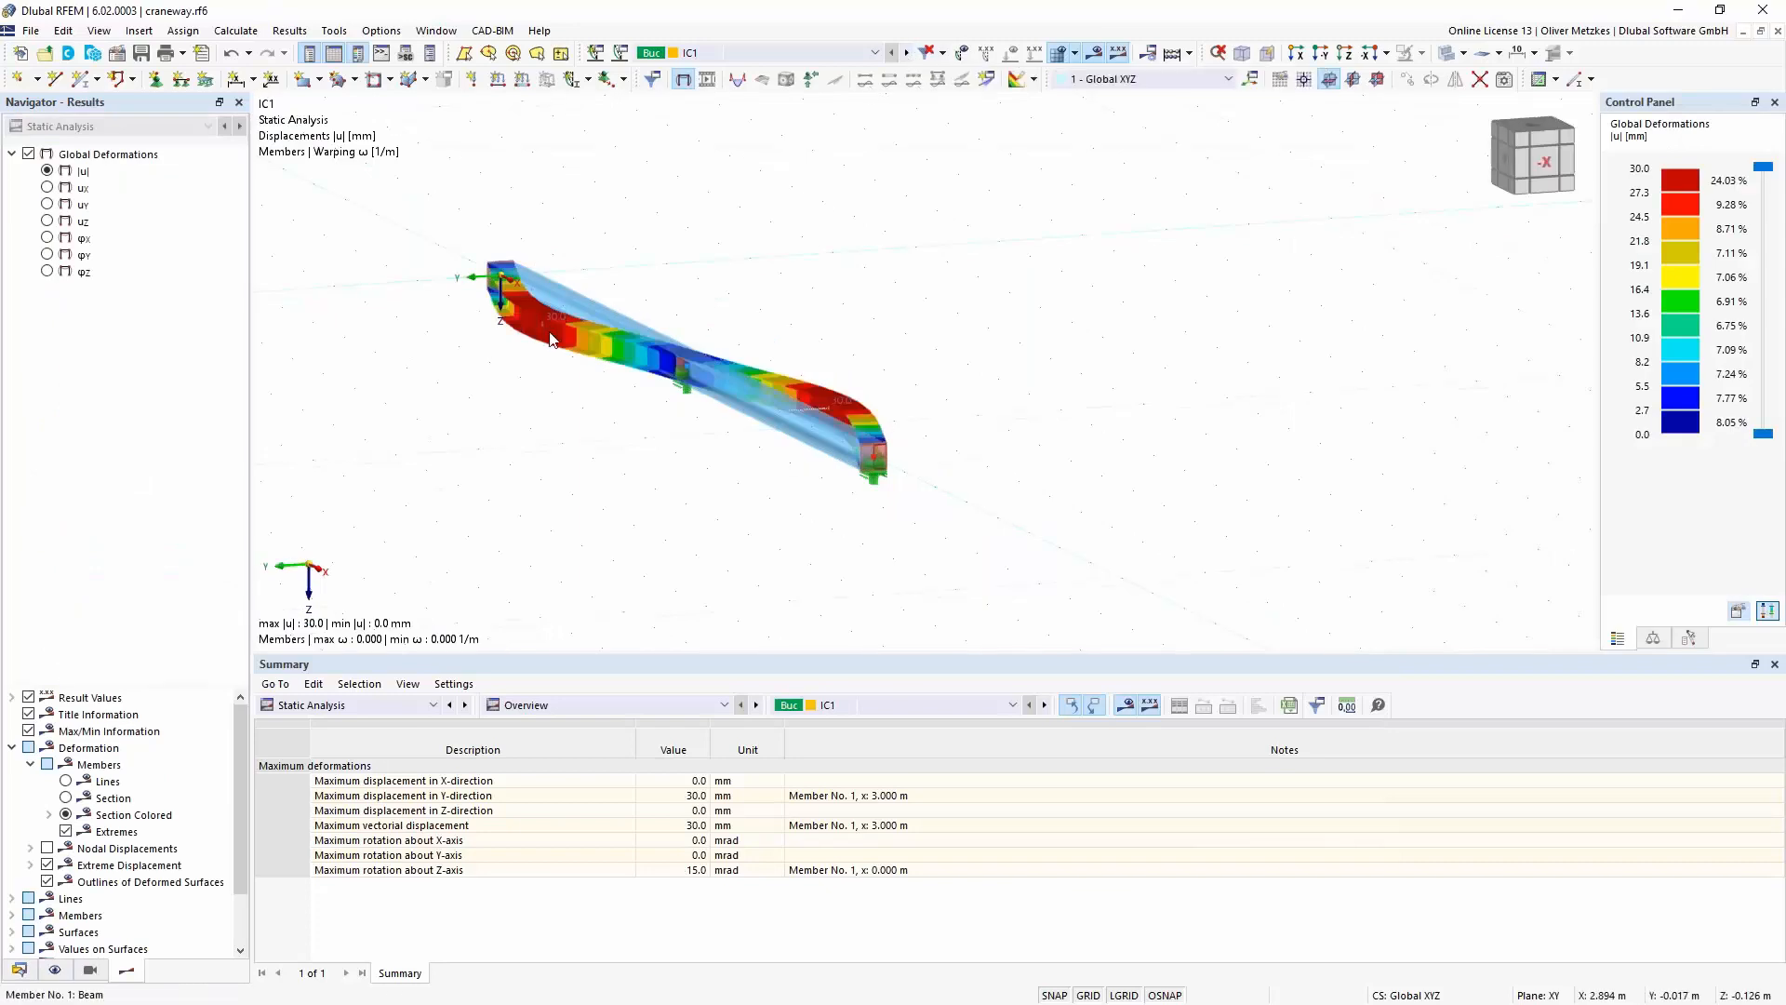
pyautogui.moveTo(577, 335)
pyautogui.click(908, 54)
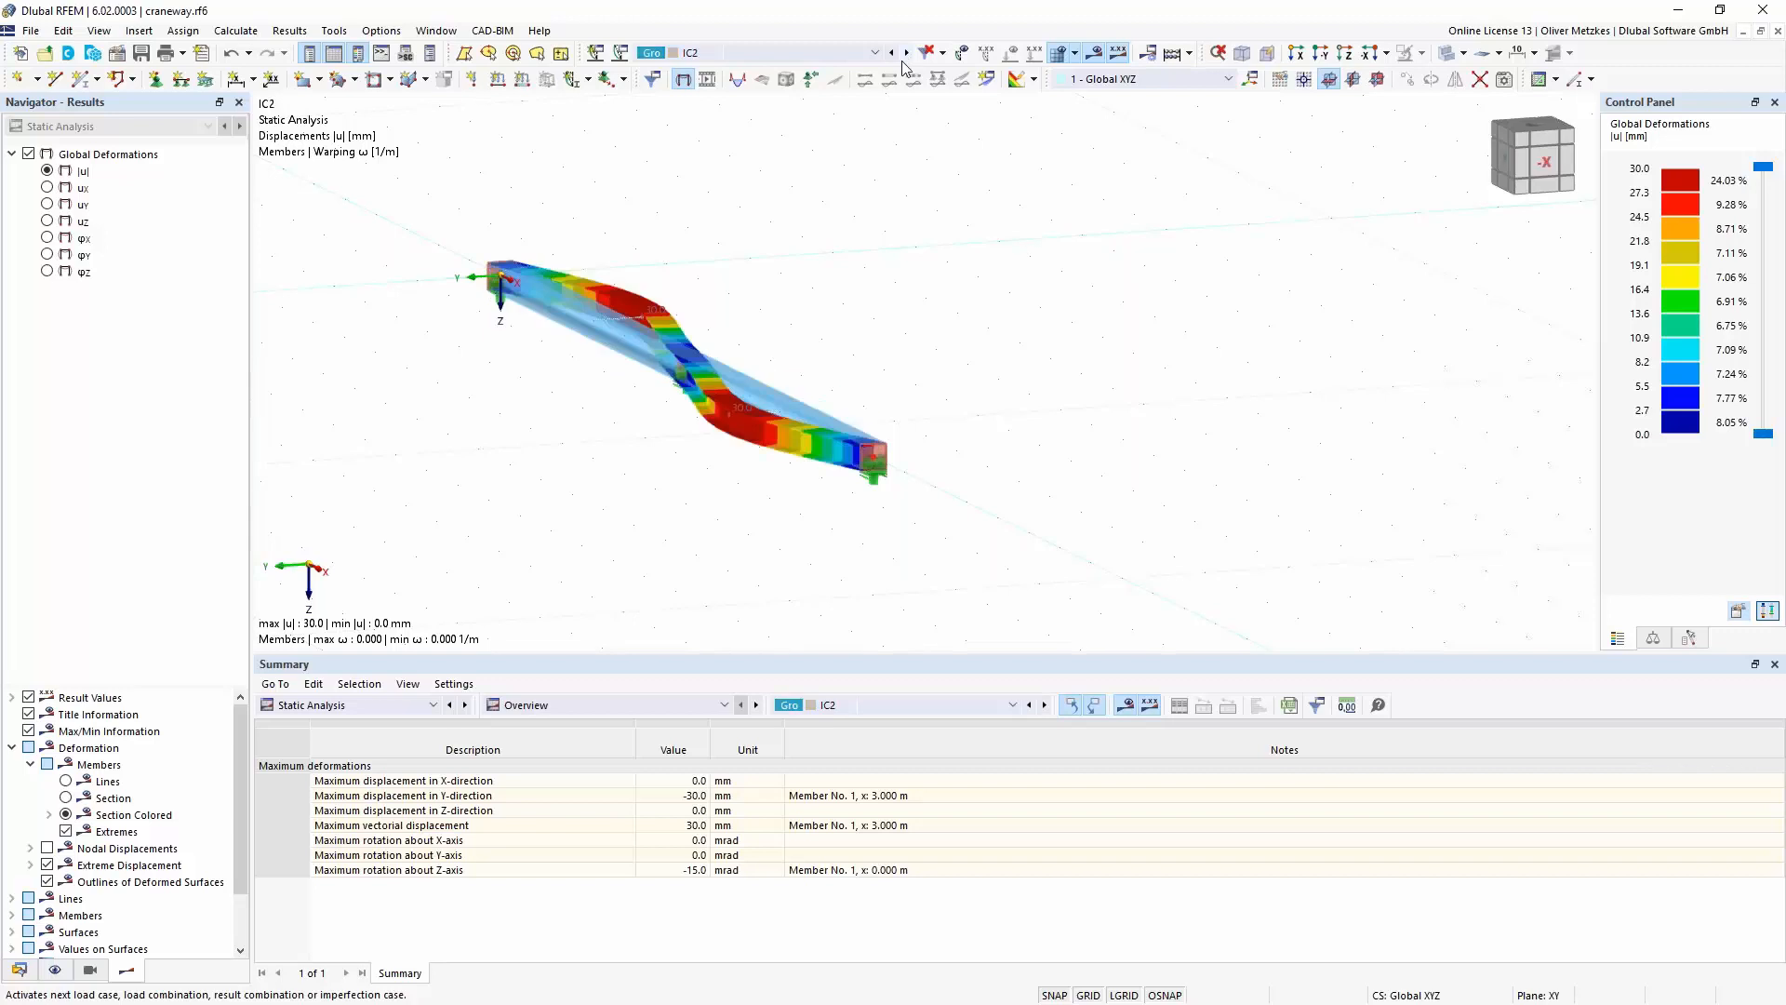
# - Switch to design situation DS1 and review the imperfection case setting in its assigned combination wizard
pyautogui.click(656, 53)
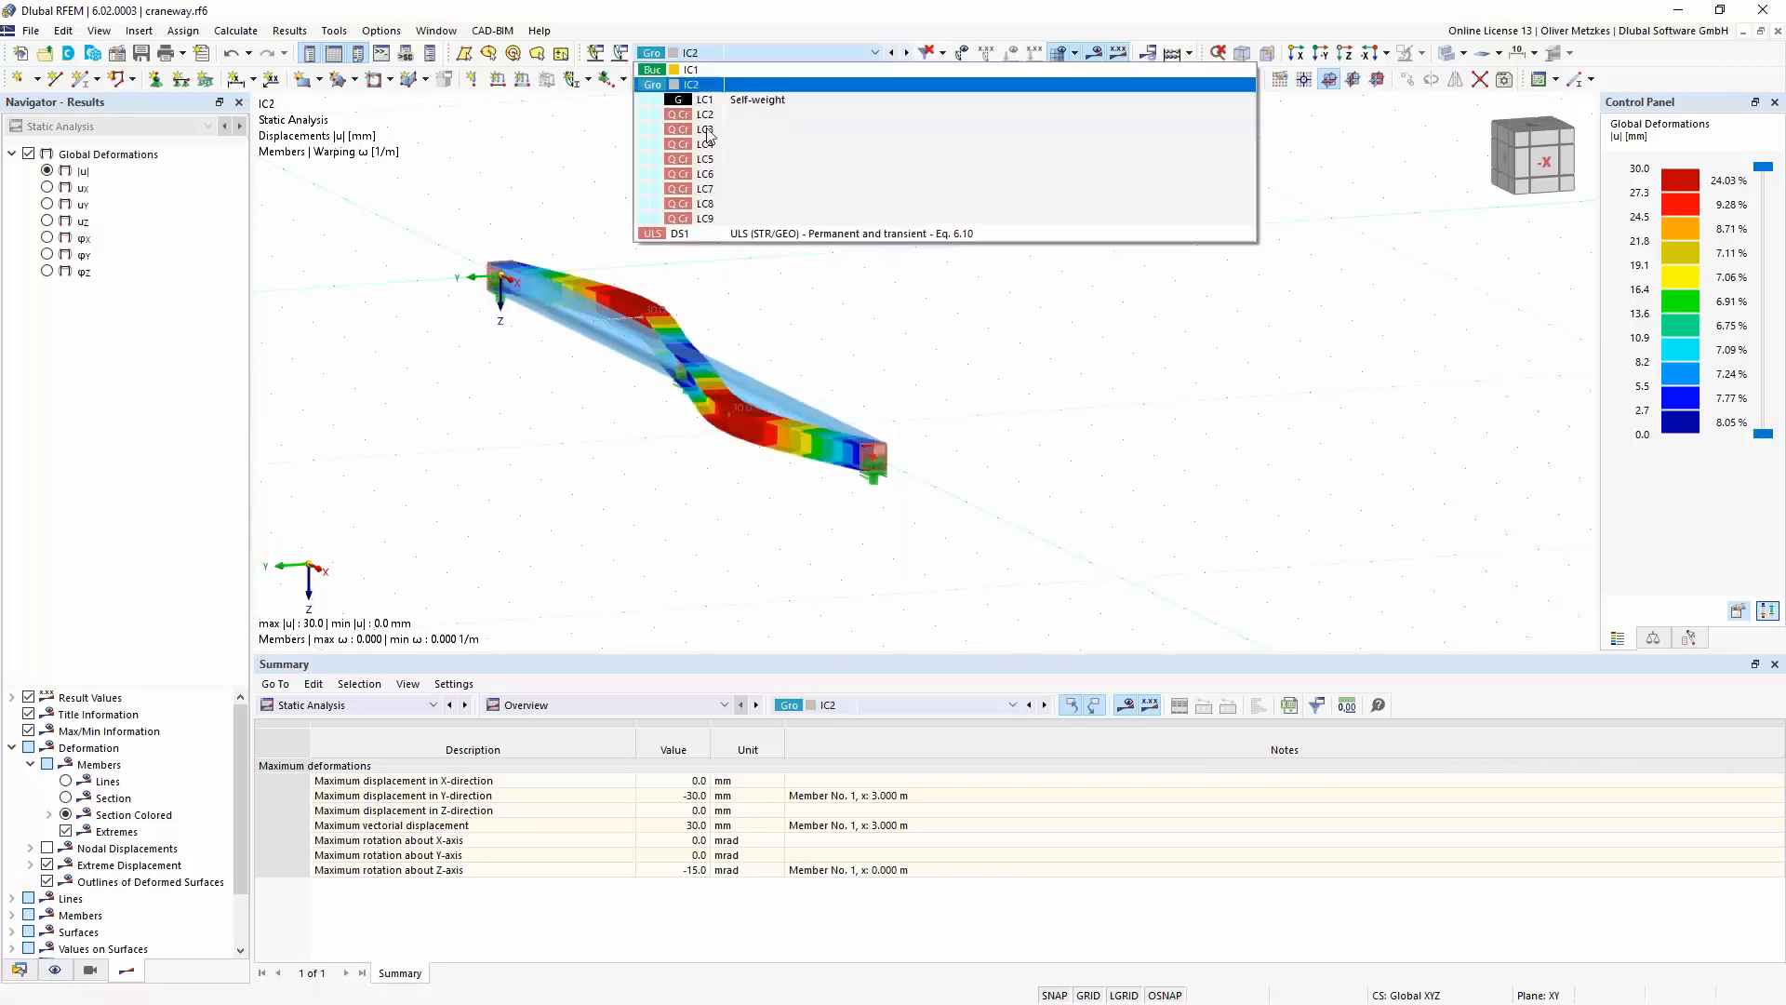
pyautogui.click(715, 232)
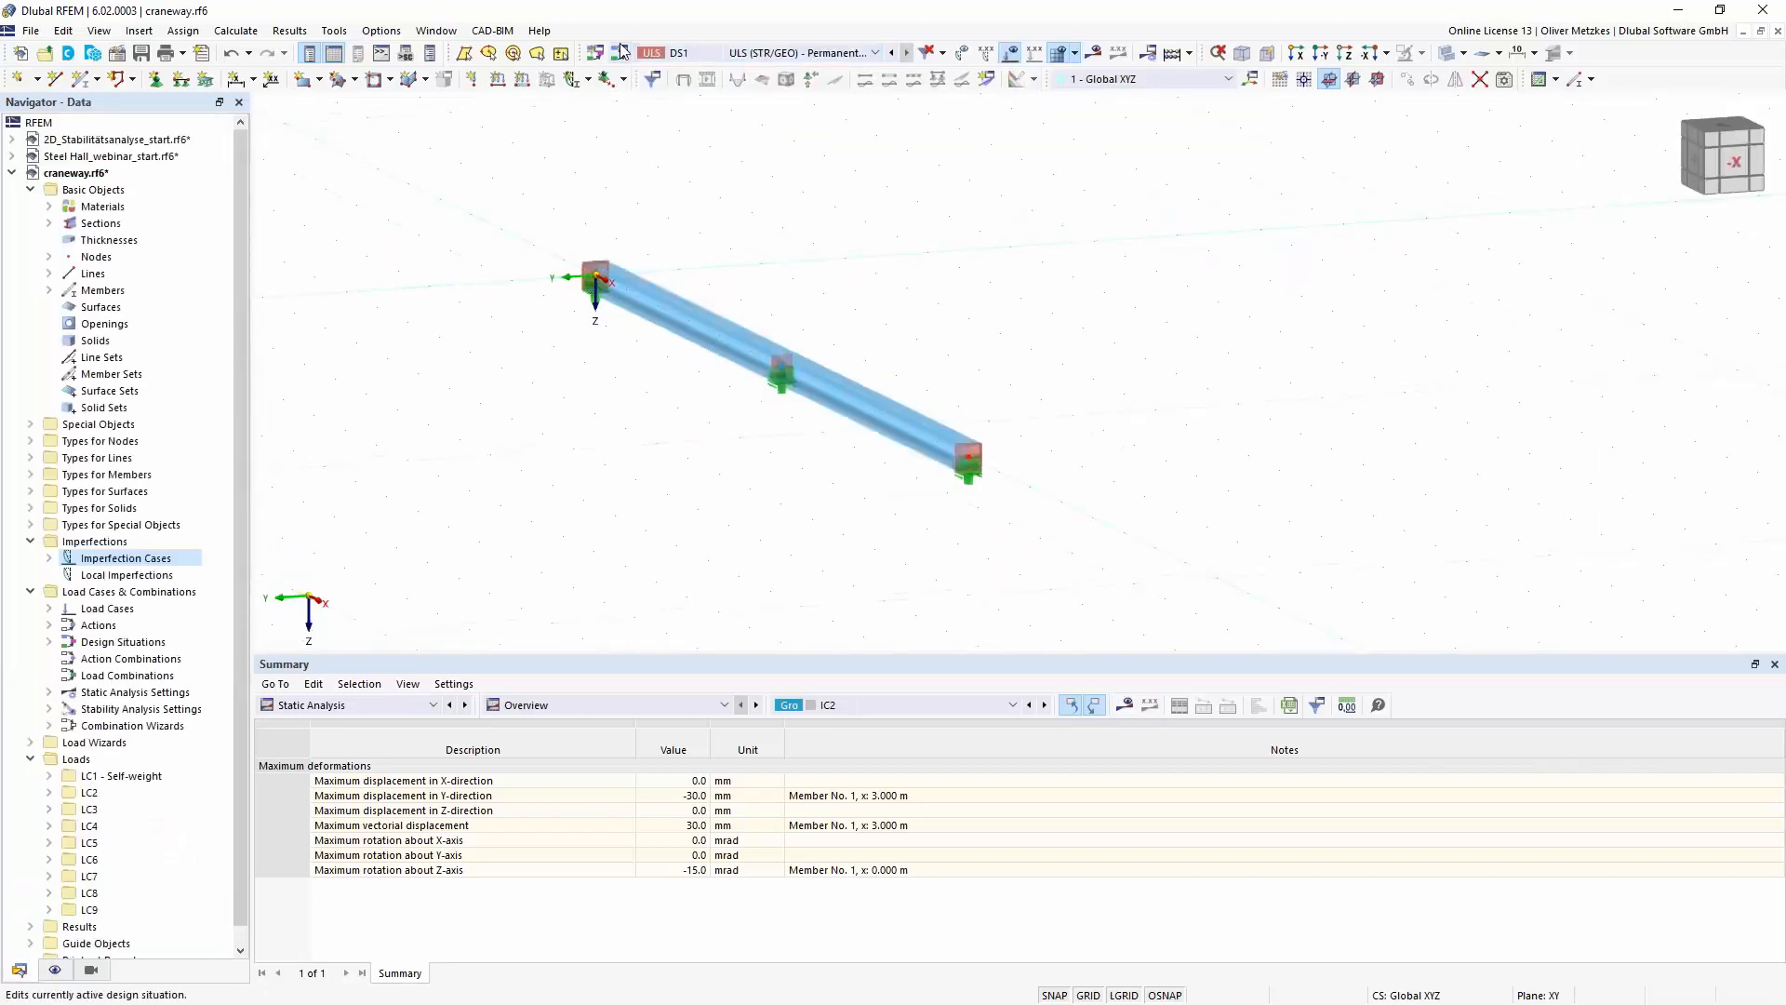
pyautogui.click(622, 54)
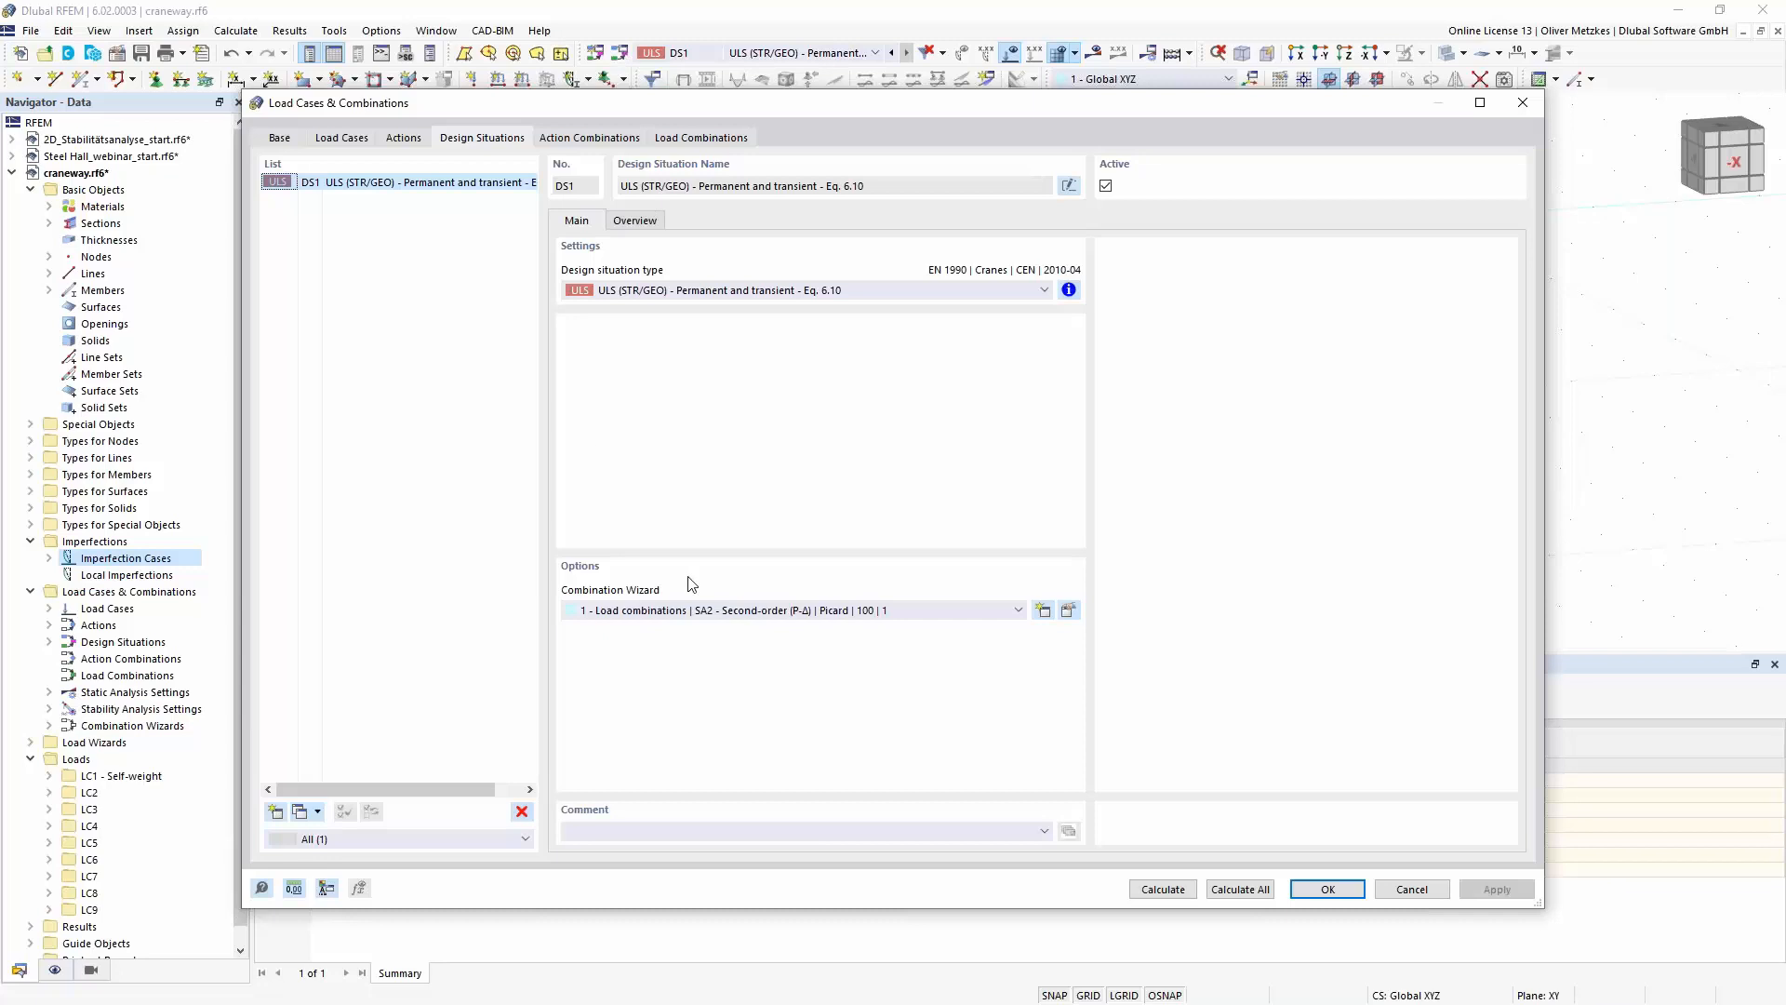
pyautogui.click(1070, 611)
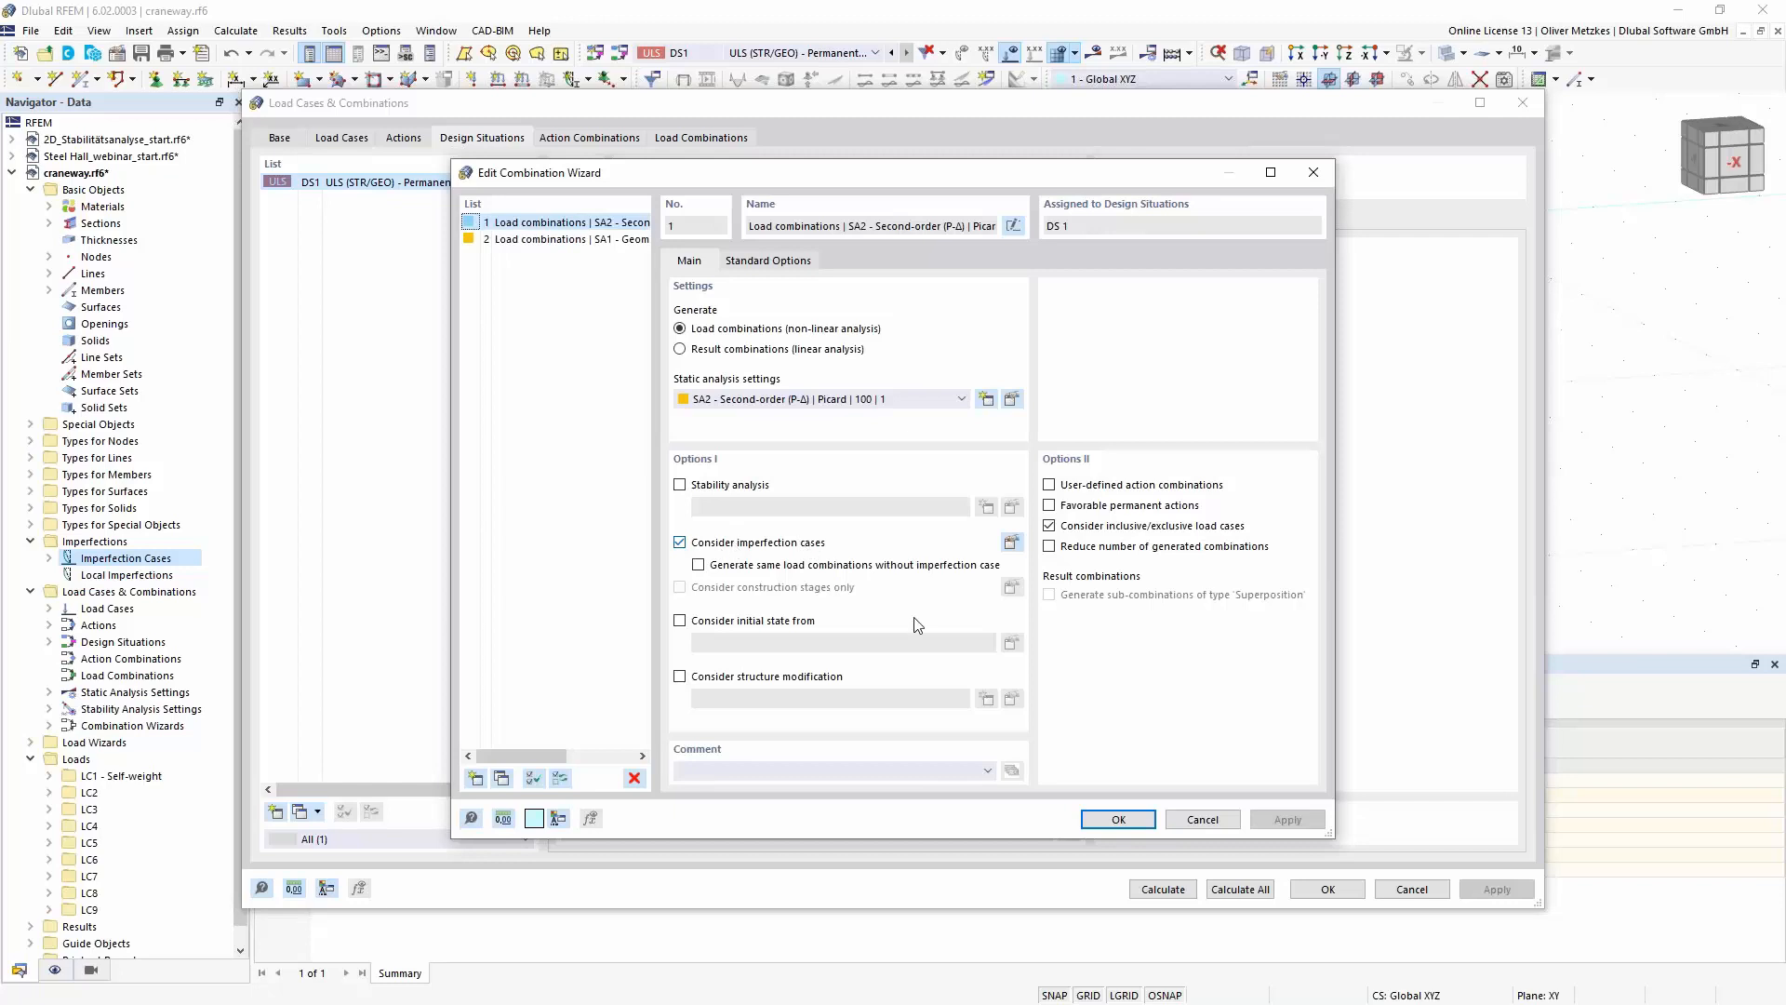
pyautogui.click(1121, 819)
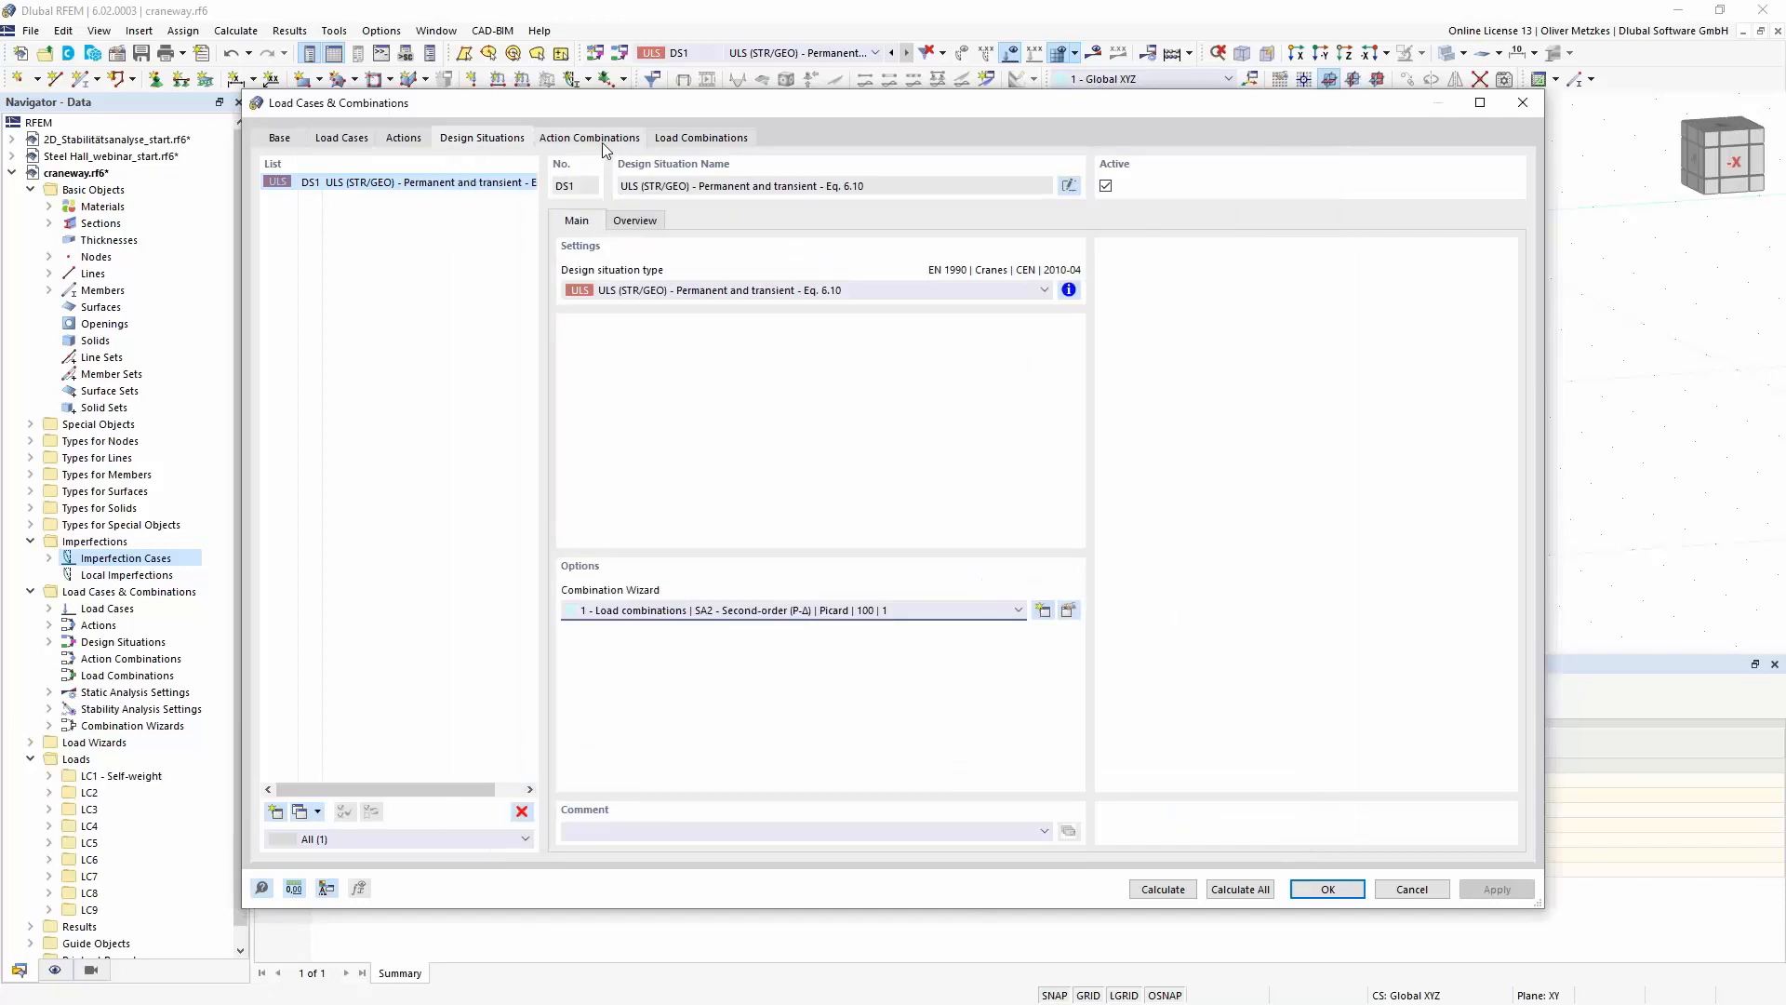
# - Check the imperfection cases assigned to load combinations CO3 and CO4, and start the calculation of design situation DS1
pyautogui.click(666, 140)
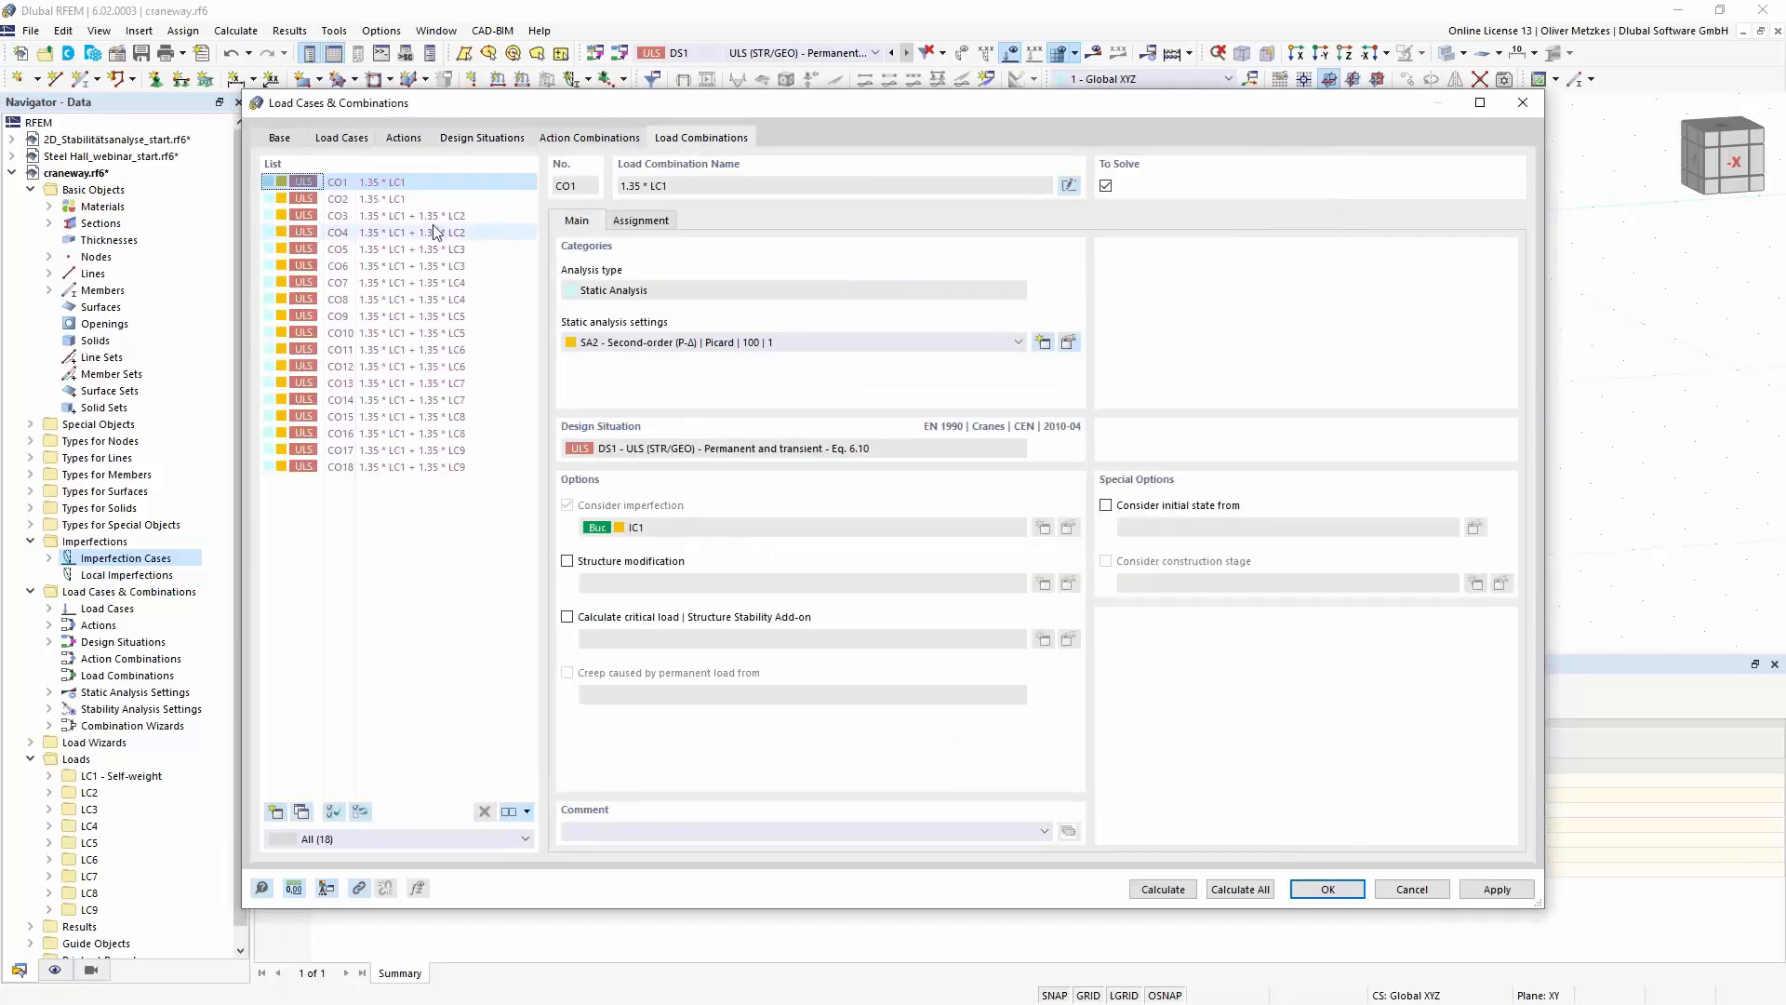
pyautogui.click(425, 217)
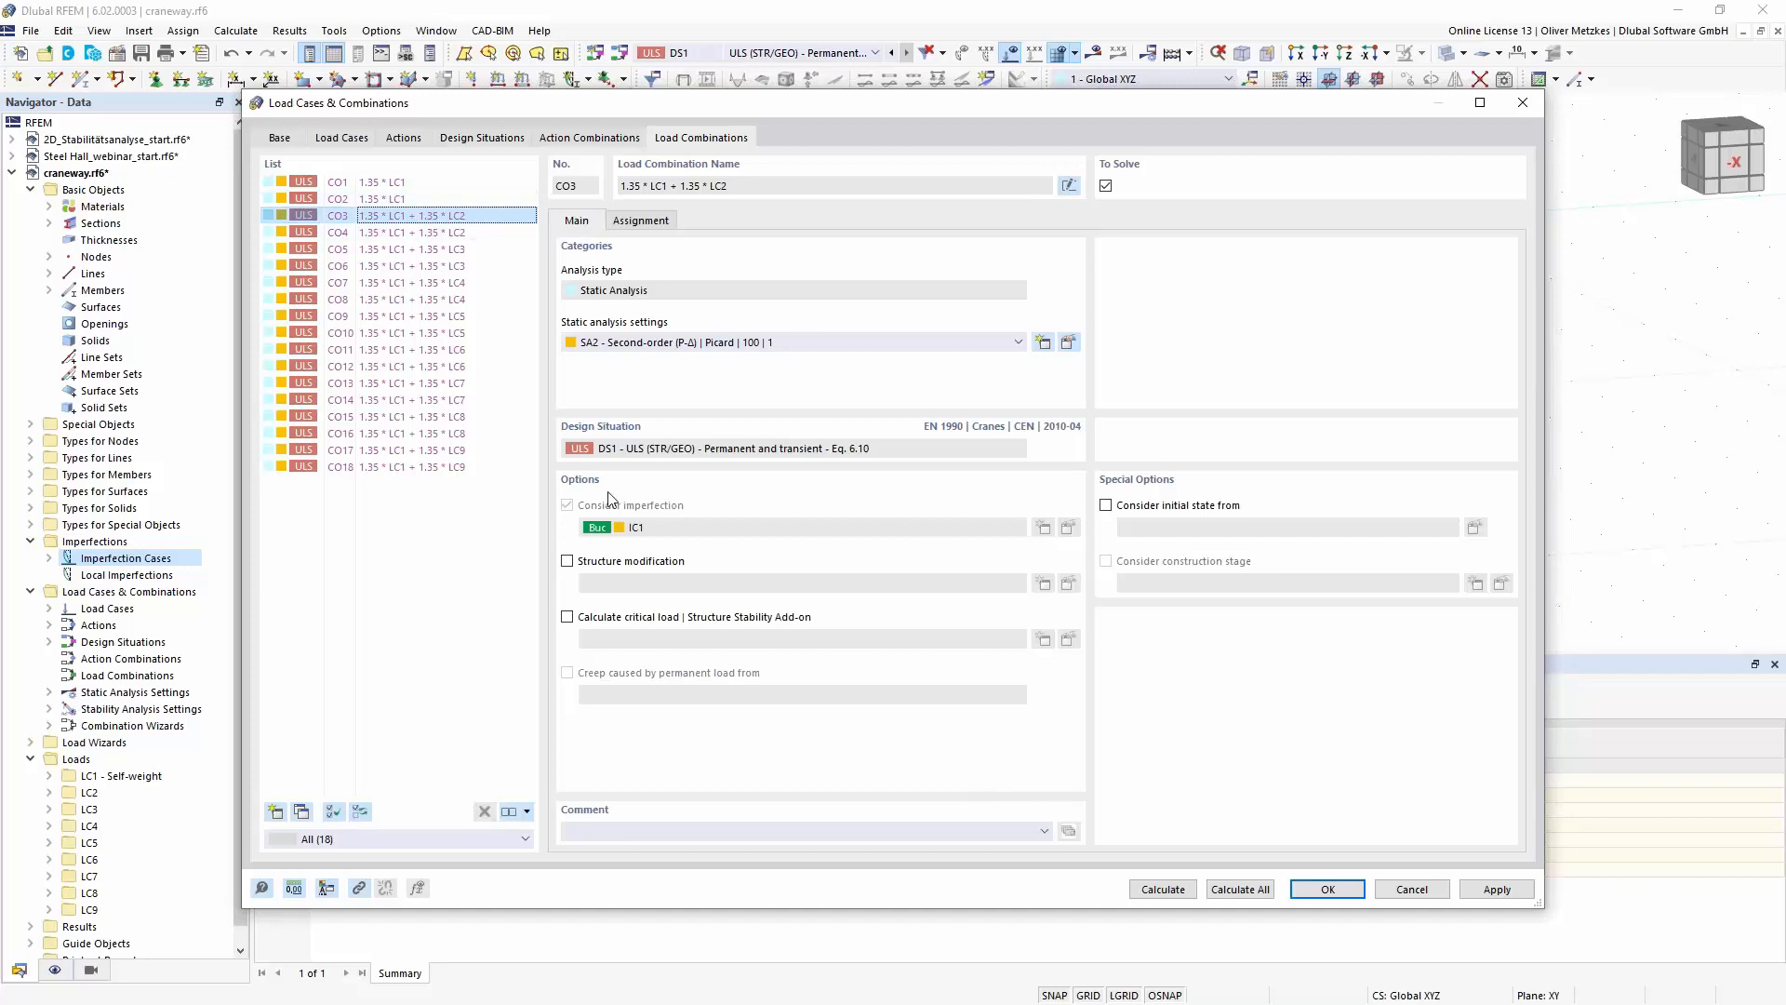
pyautogui.click(448, 232)
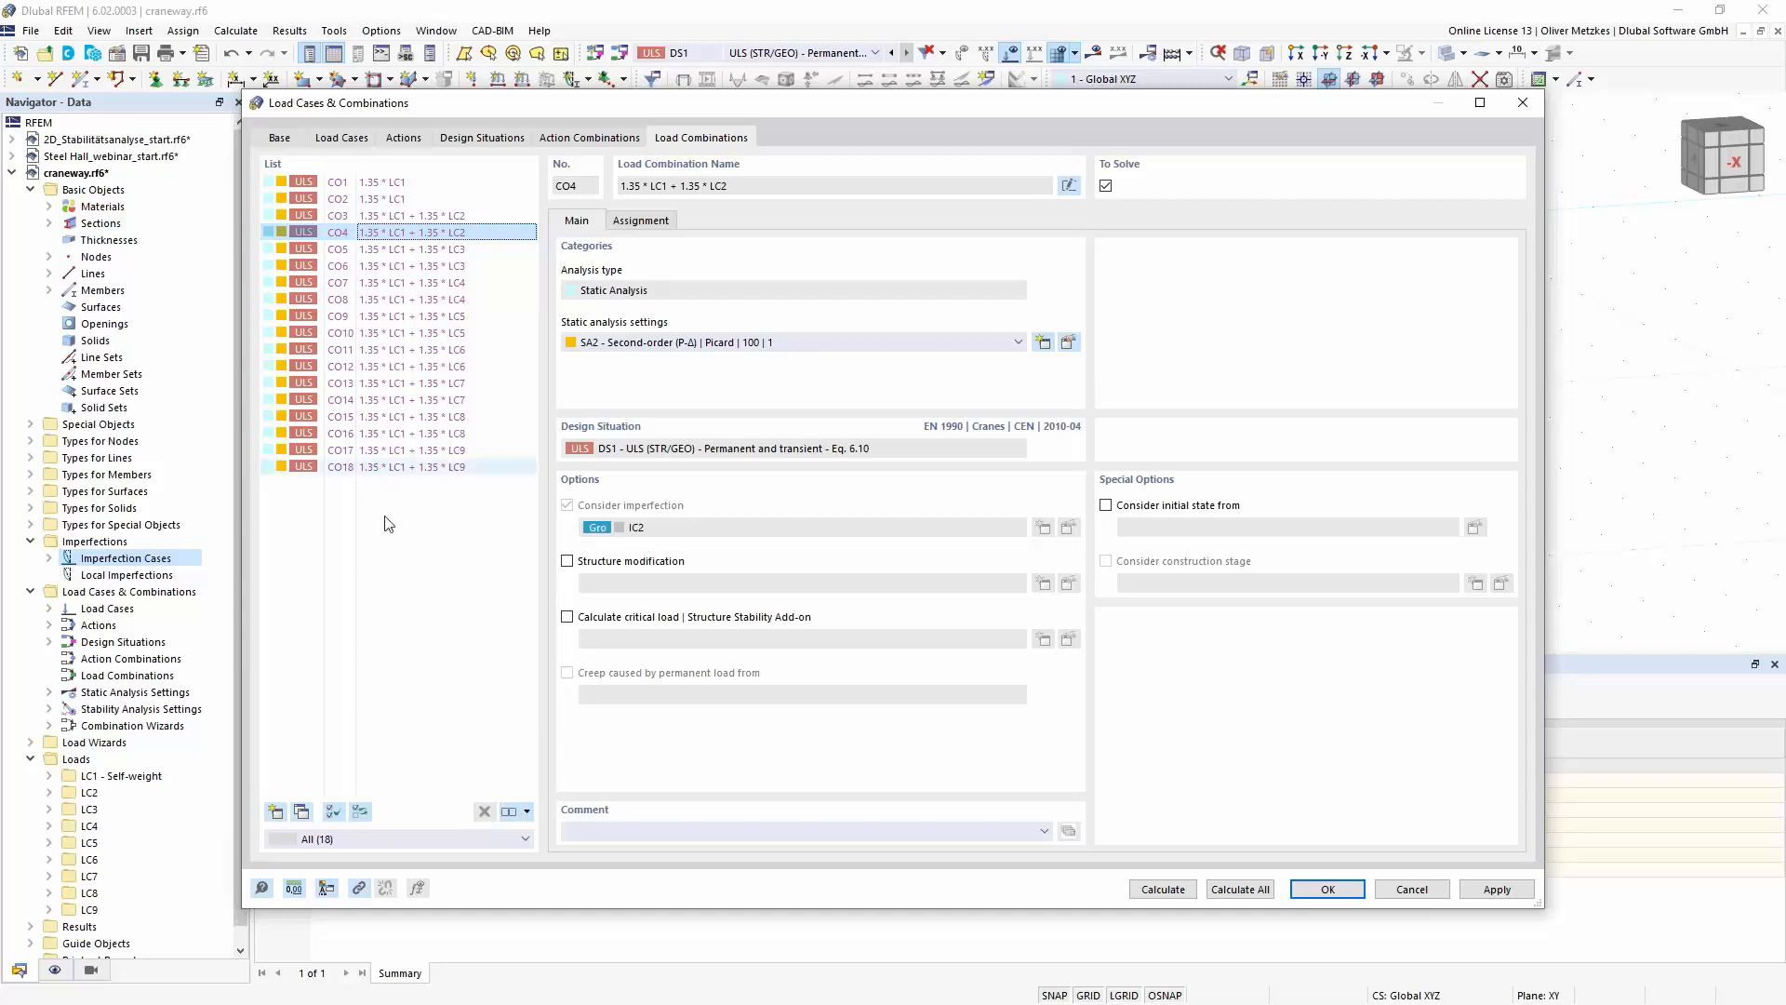
pyautogui.click(494, 139)
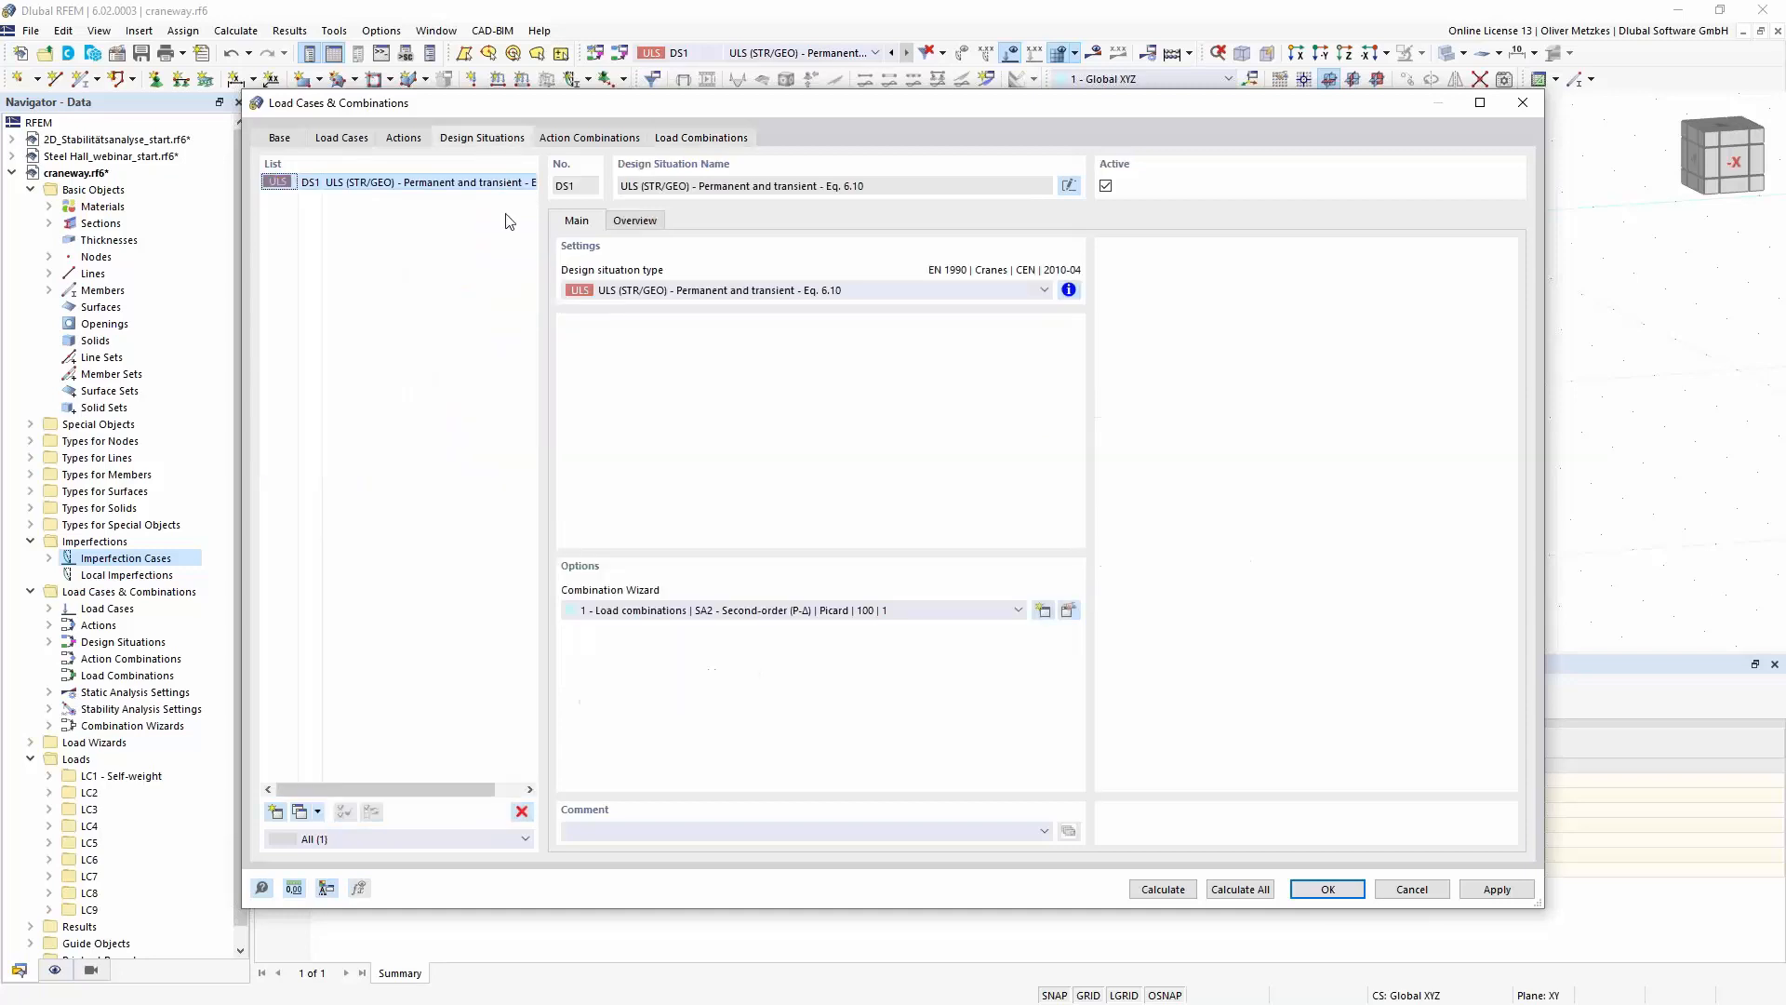
pyautogui.click(1165, 890)
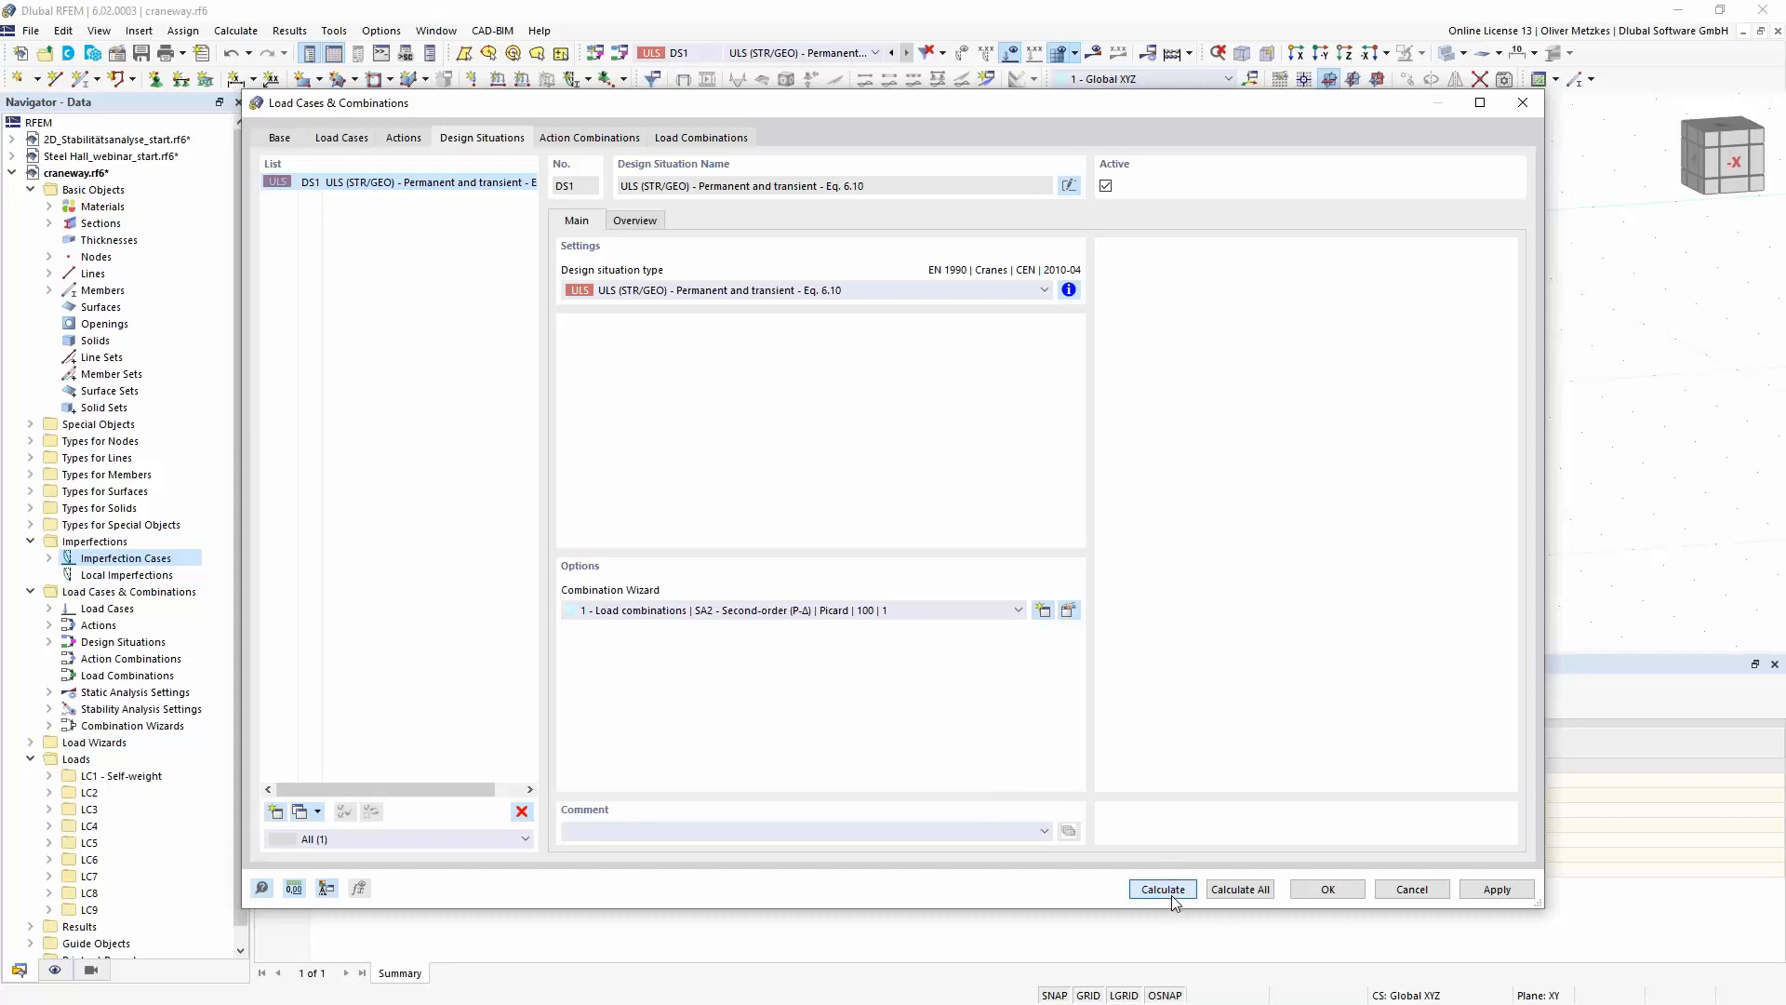
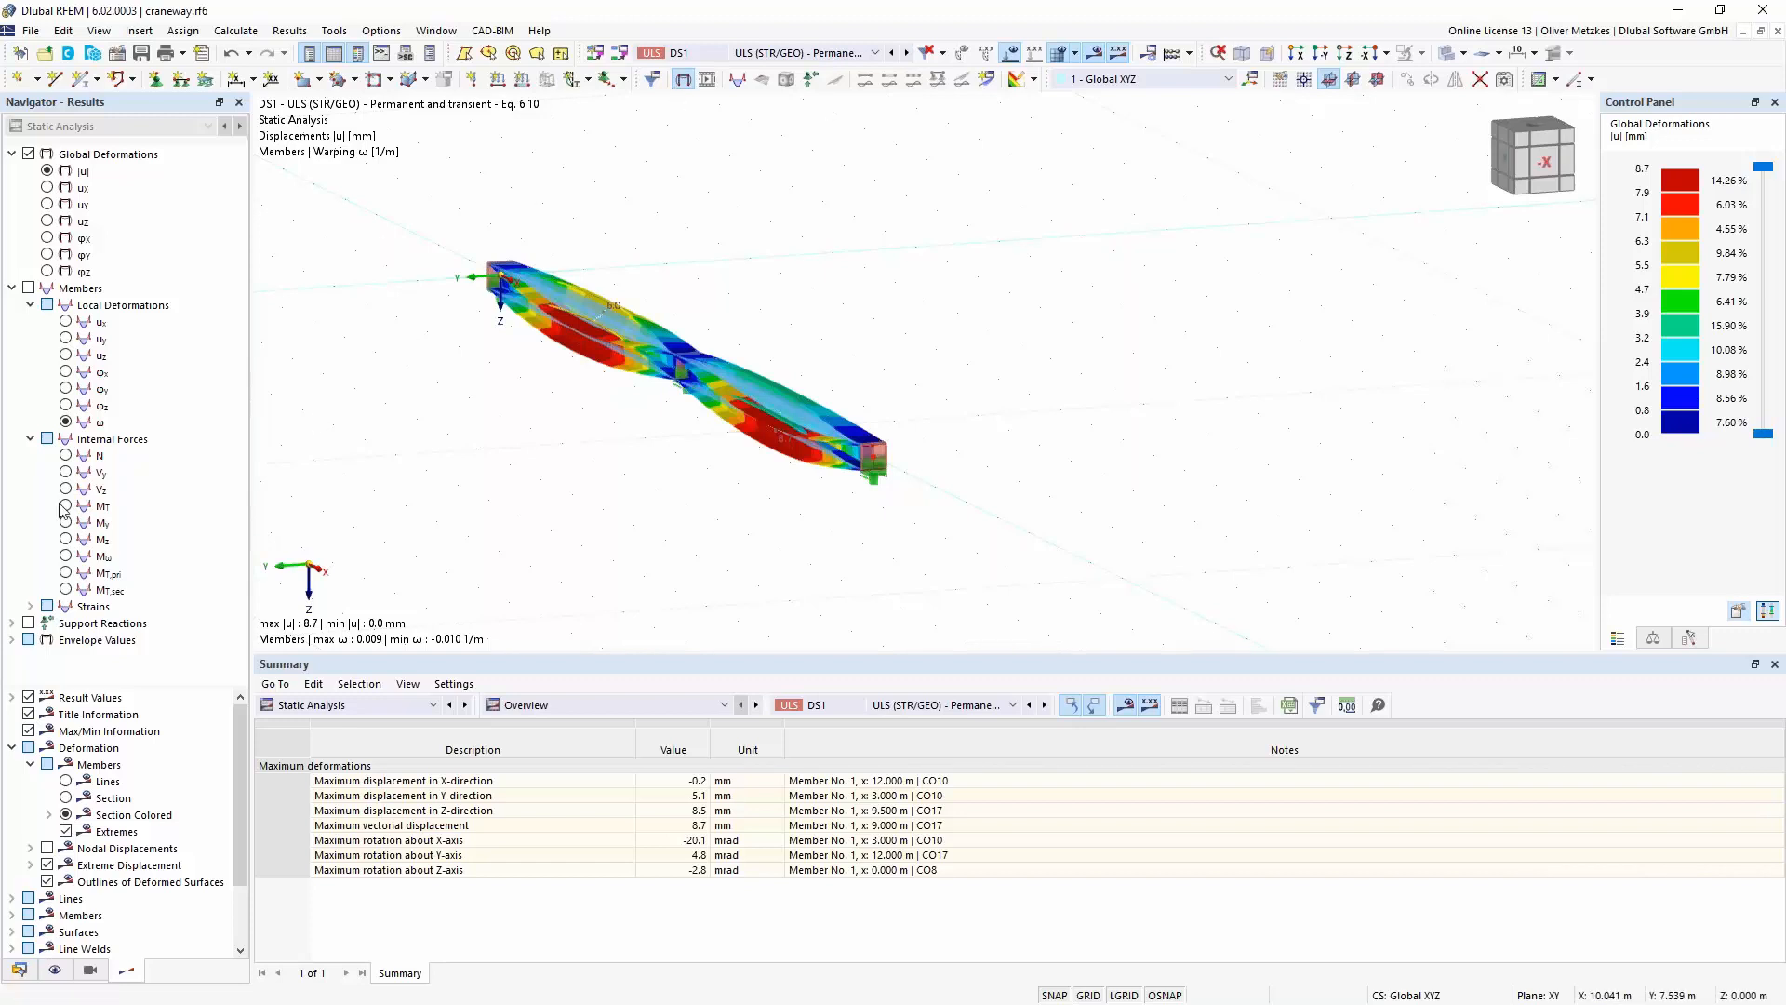
# - Display the secondary torsional moments MT,sec on the craneway beam and activate the Steel Design add-on in the base data
pyautogui.click(66, 589)
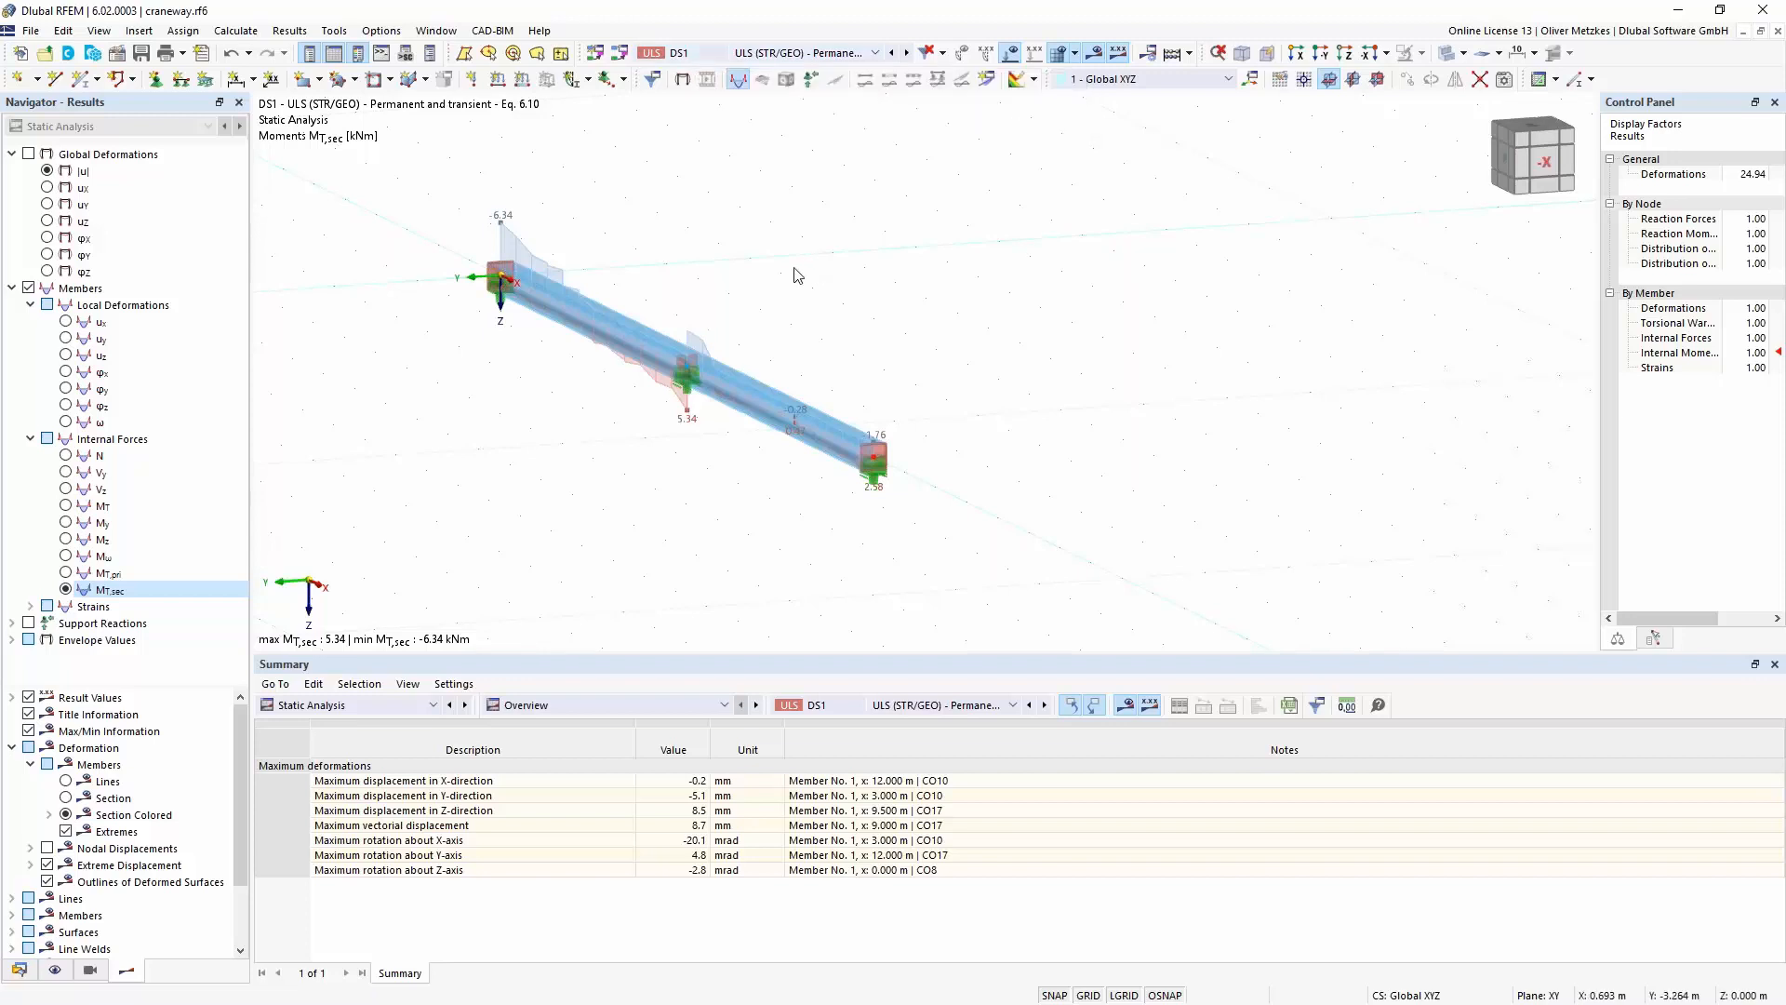
pyautogui.click(119, 57)
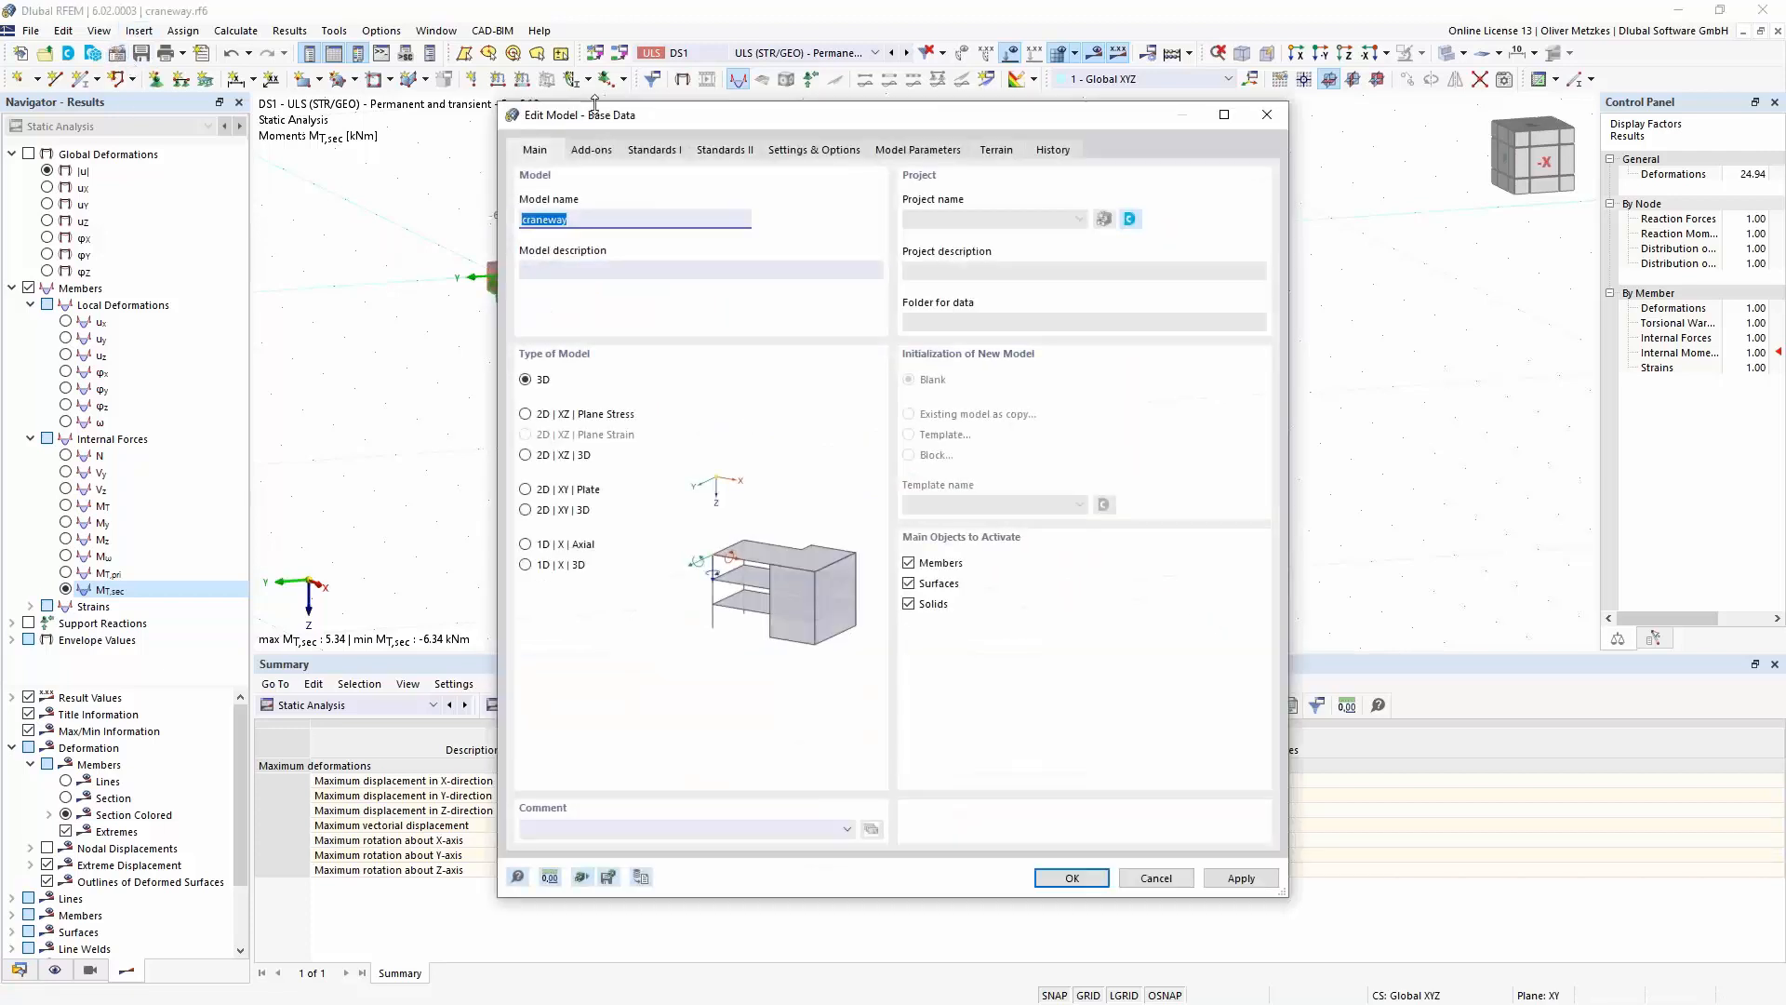
pyautogui.click(590, 151)
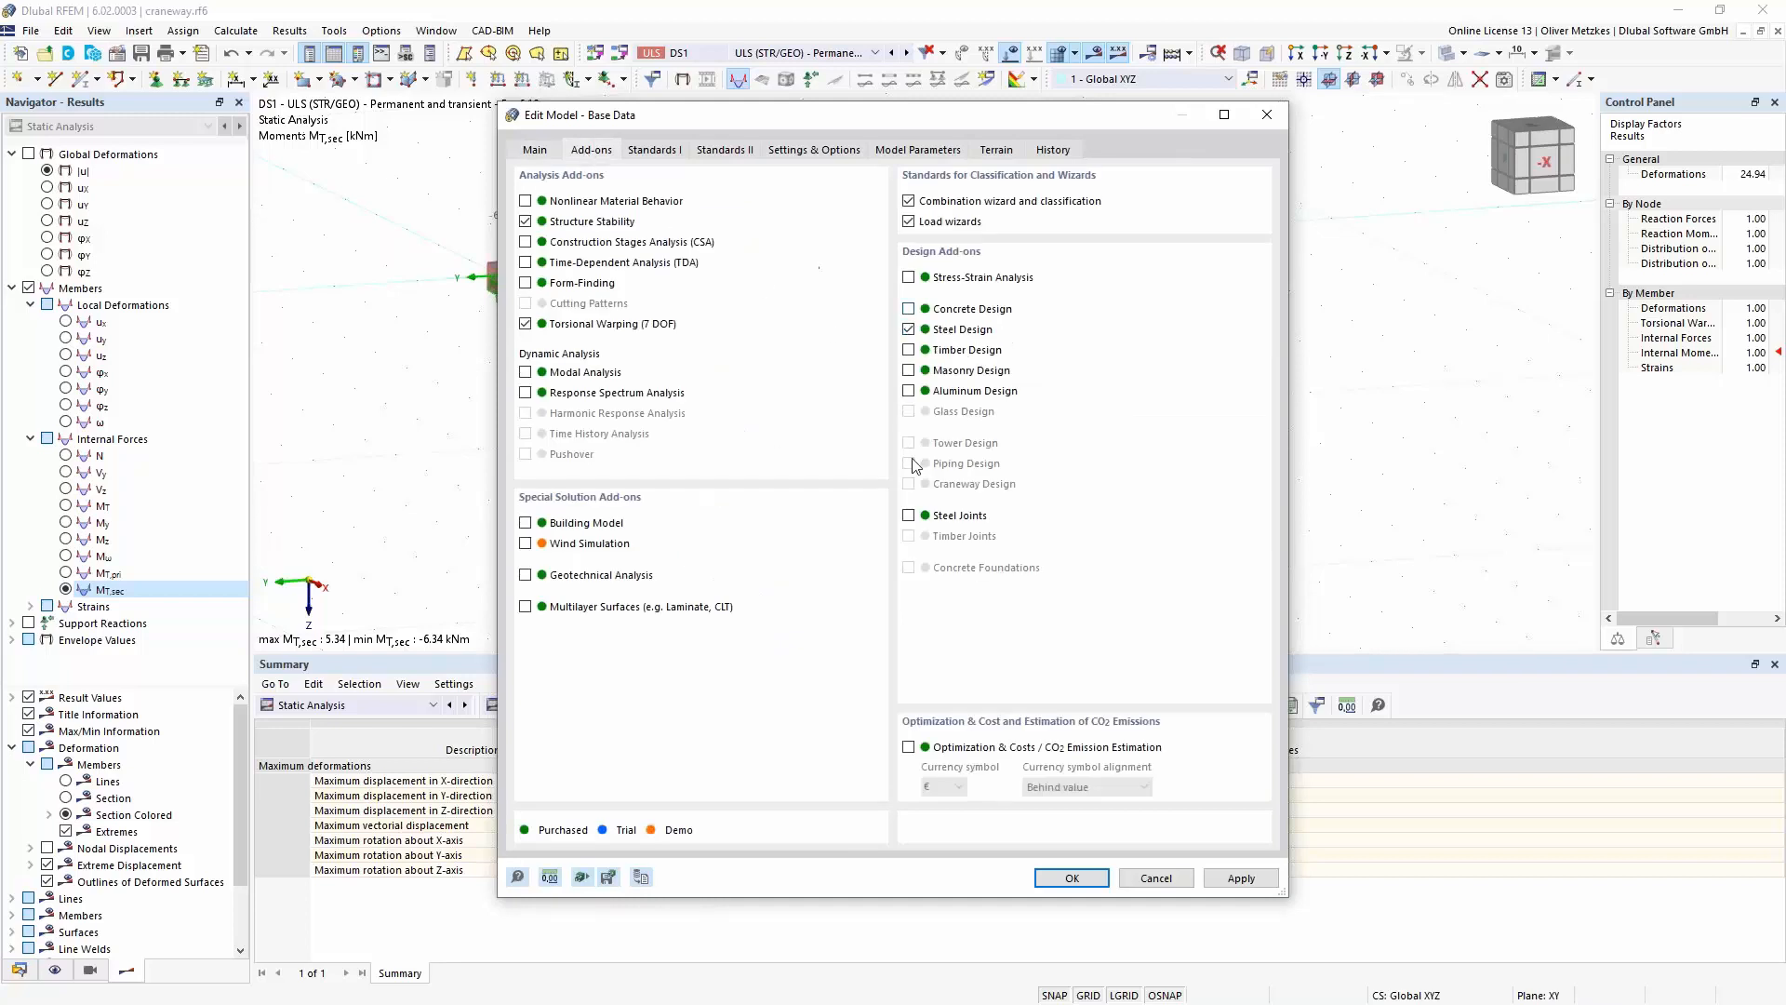
pyautogui.click(1070, 878)
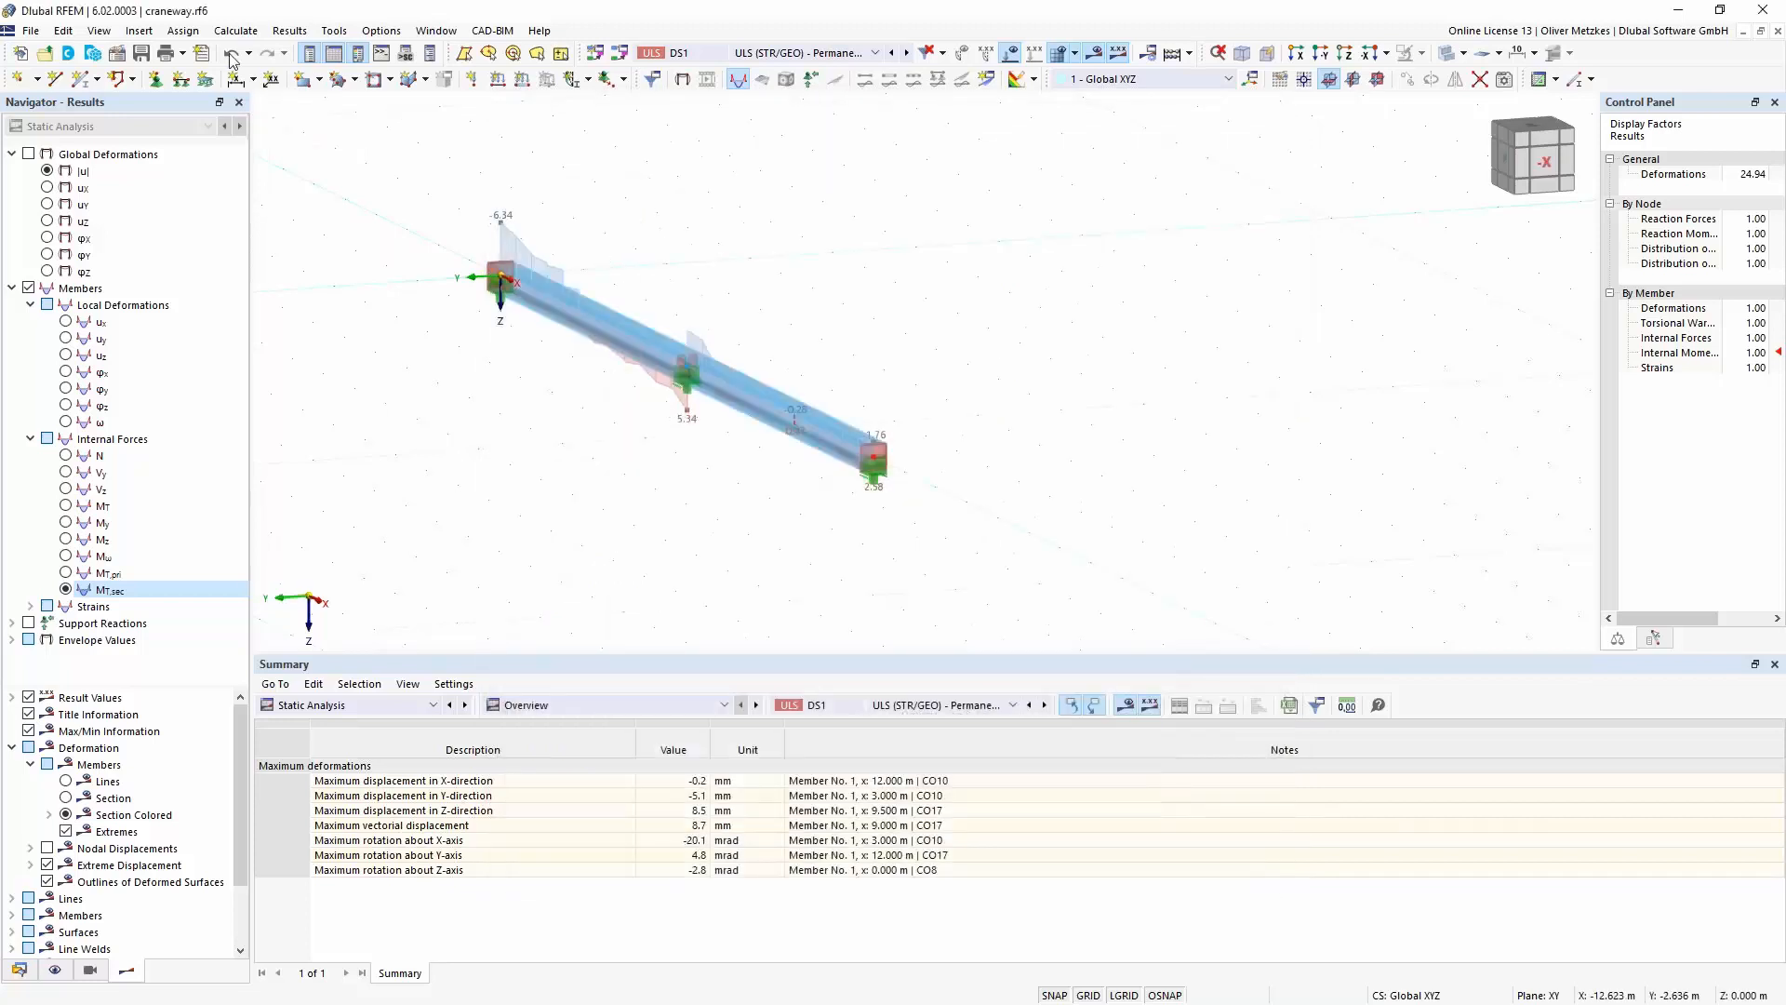
# - Save the model with its FE mesh and results as craneway.rf6 in the Webinar folder
pyautogui.click(143, 54)
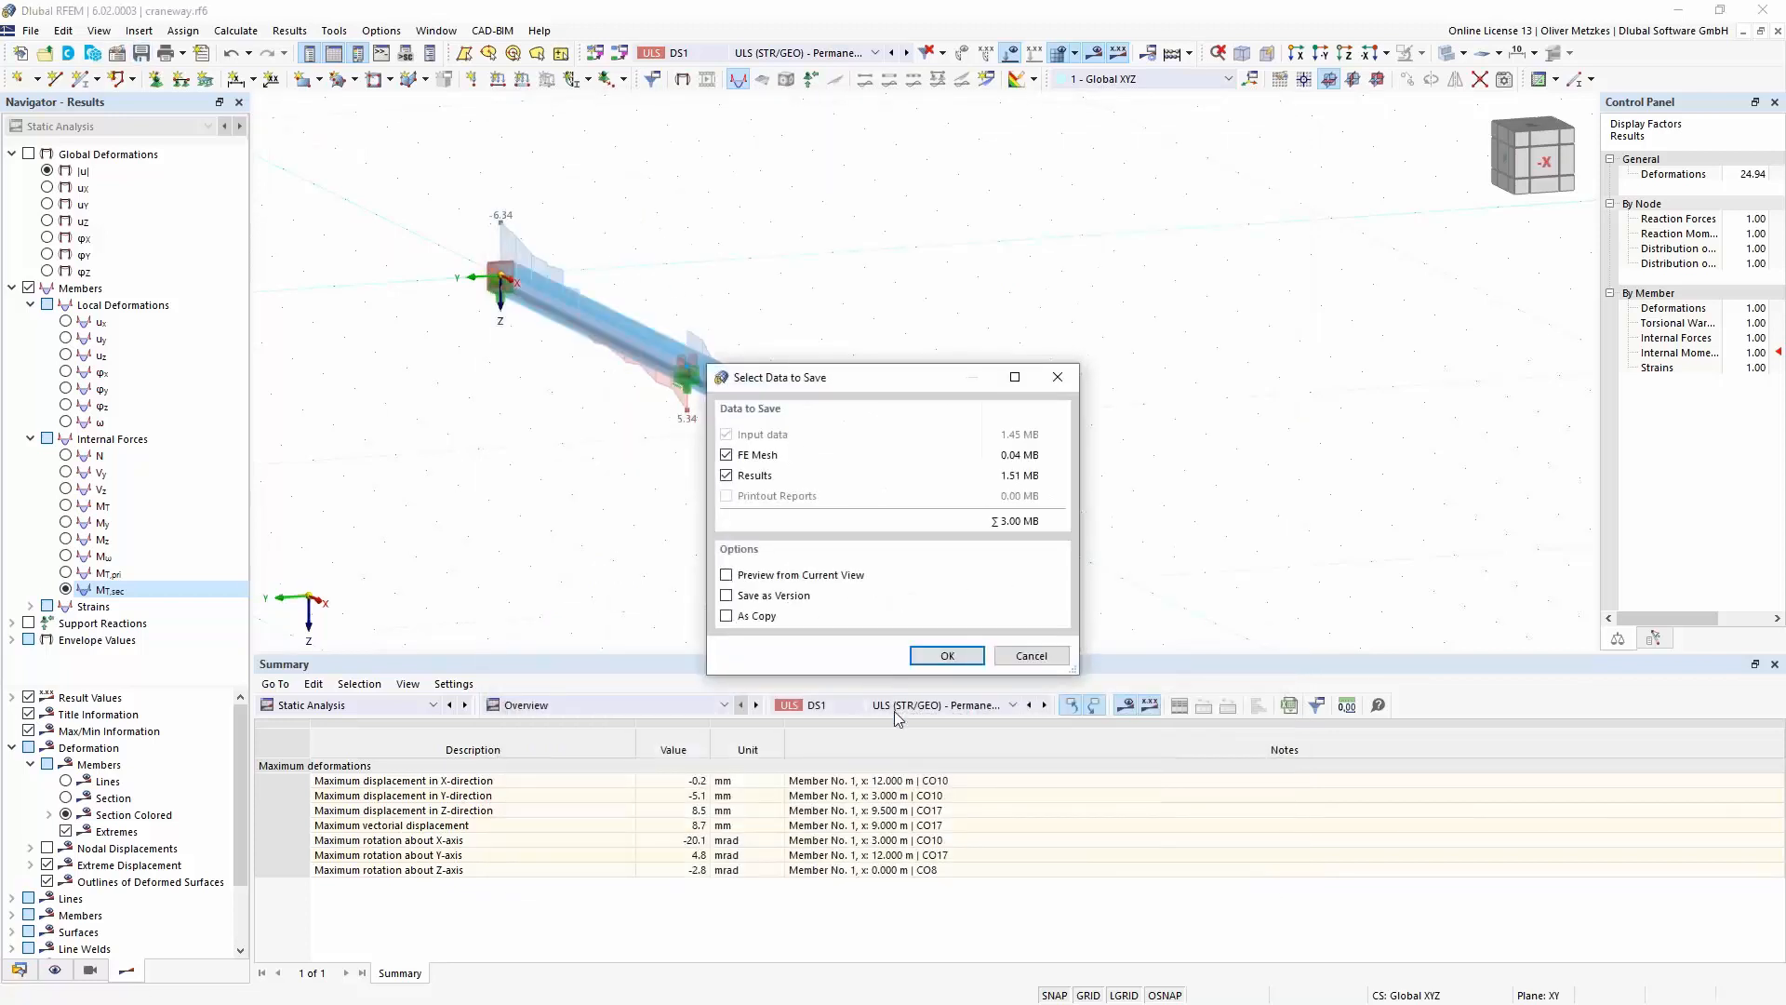
pyautogui.click(946, 658)
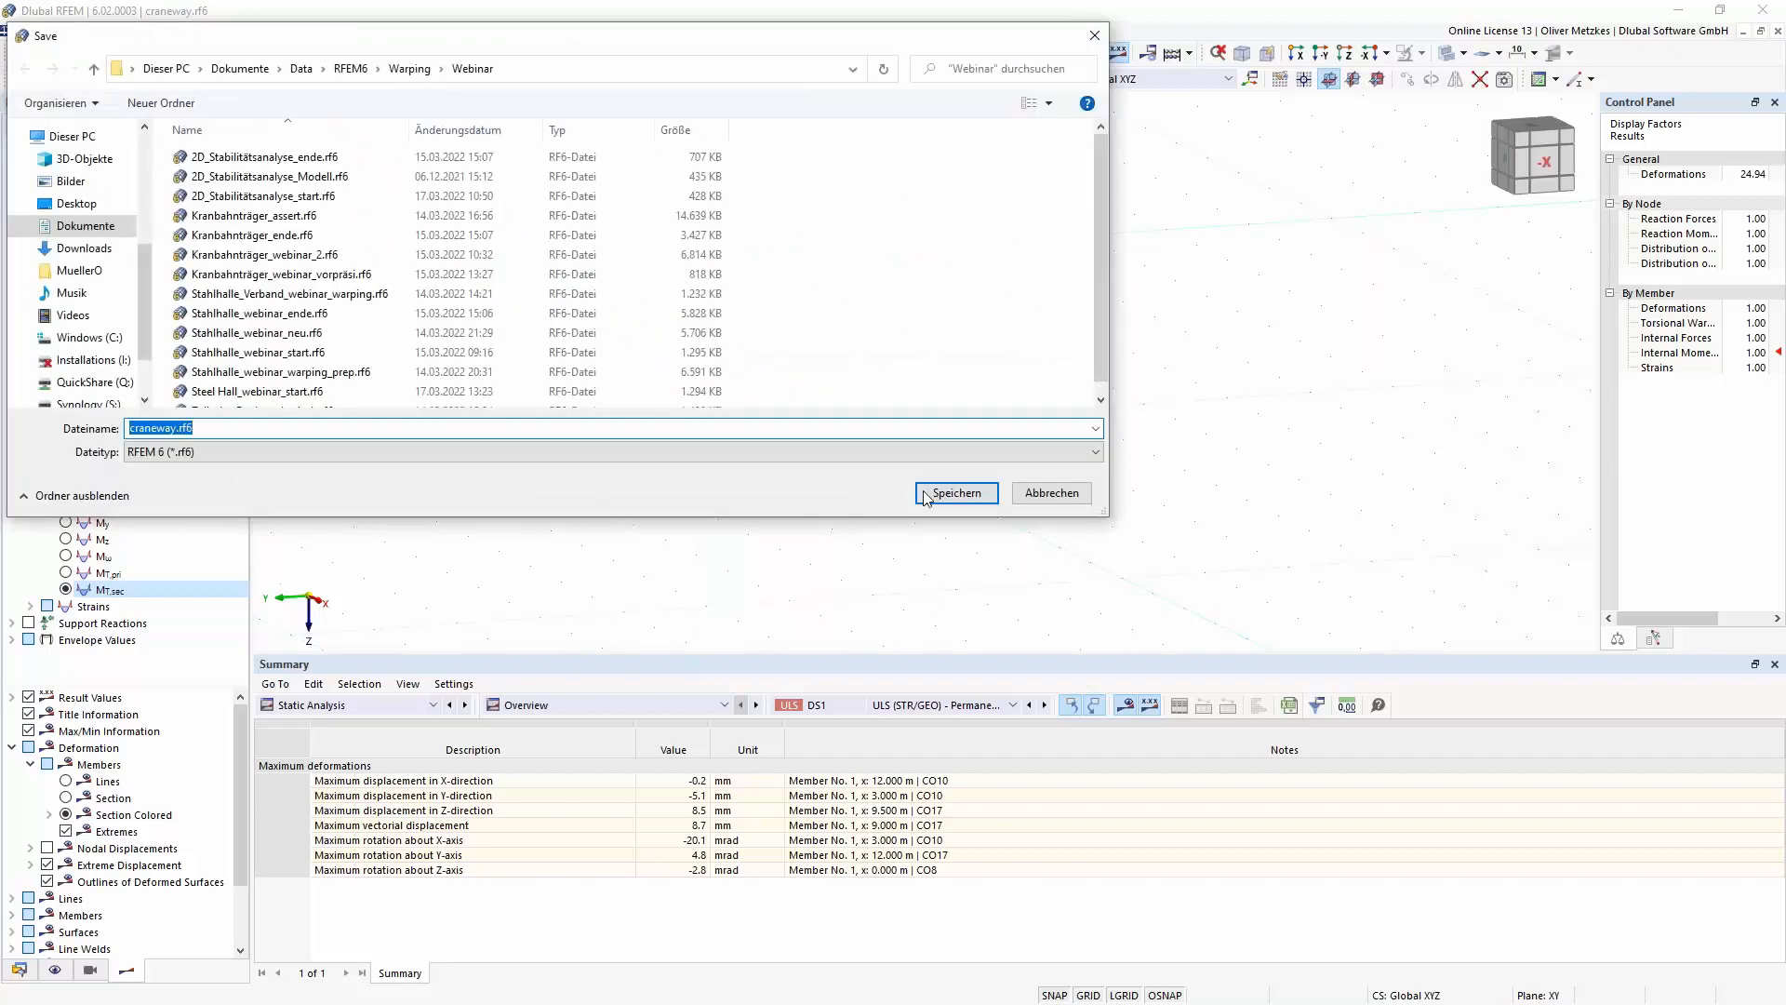
pyautogui.click(930, 495)
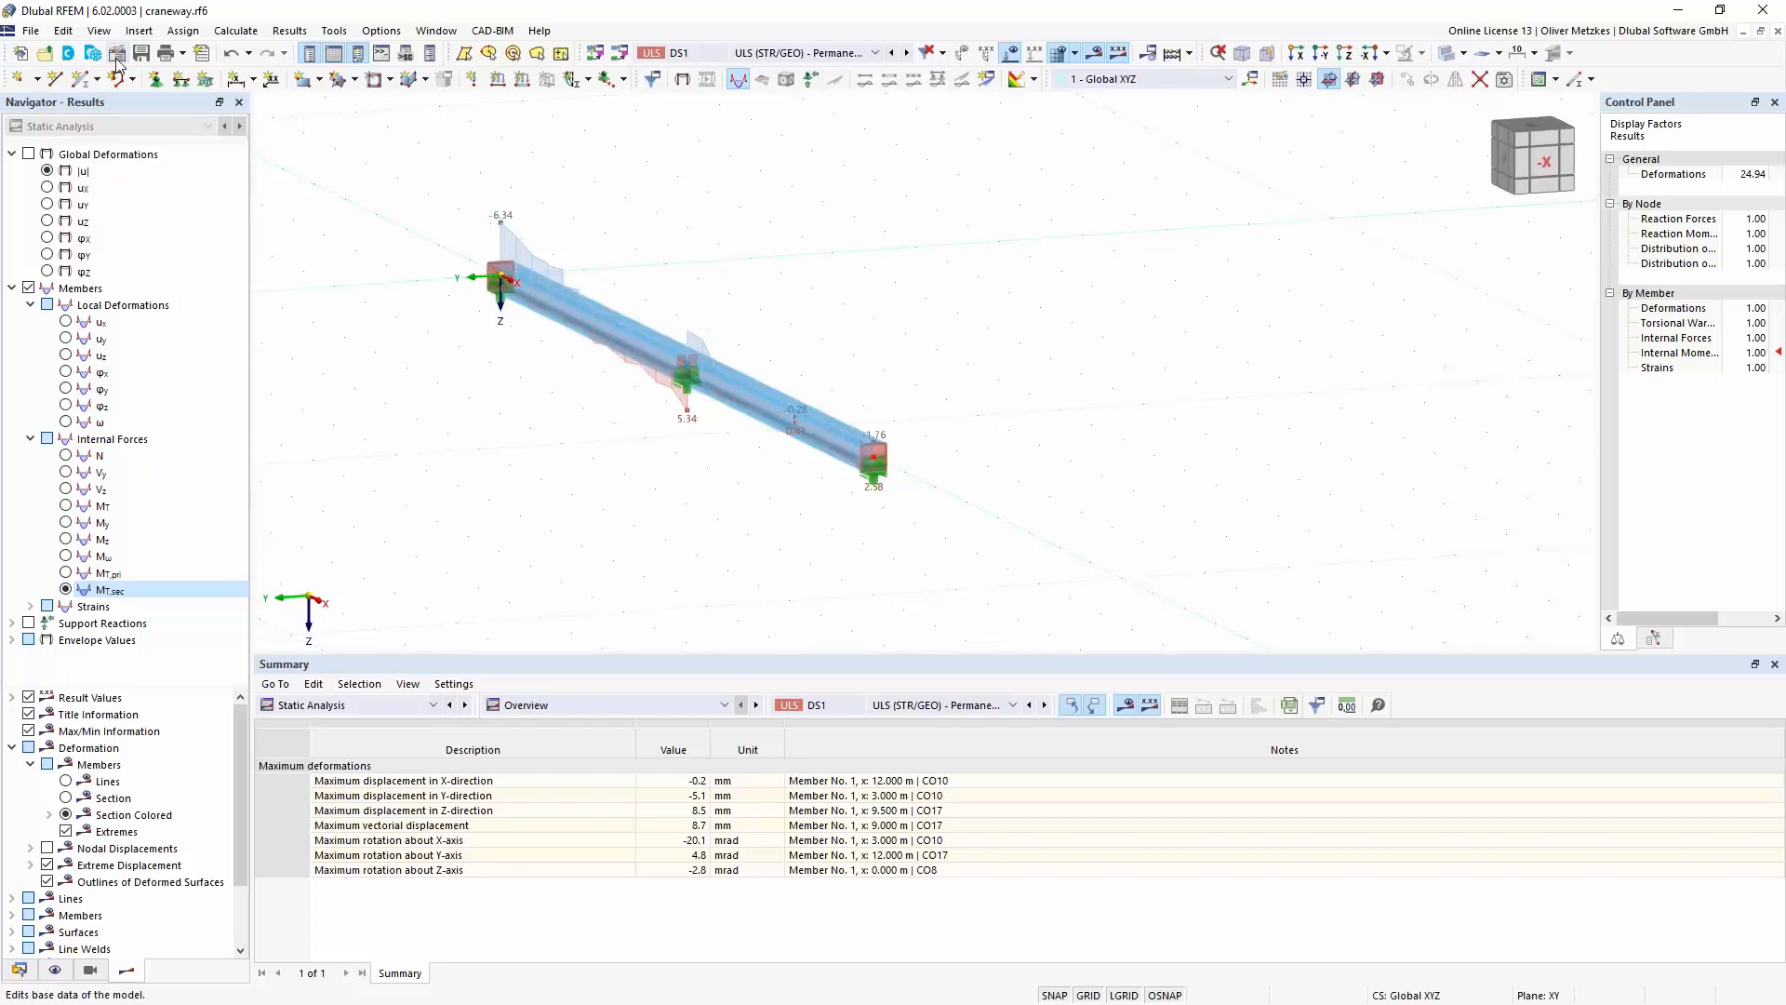
# - Review the Steel Design input data for design situations, objects to design, materials and sections
pyautogui.click(309, 711)
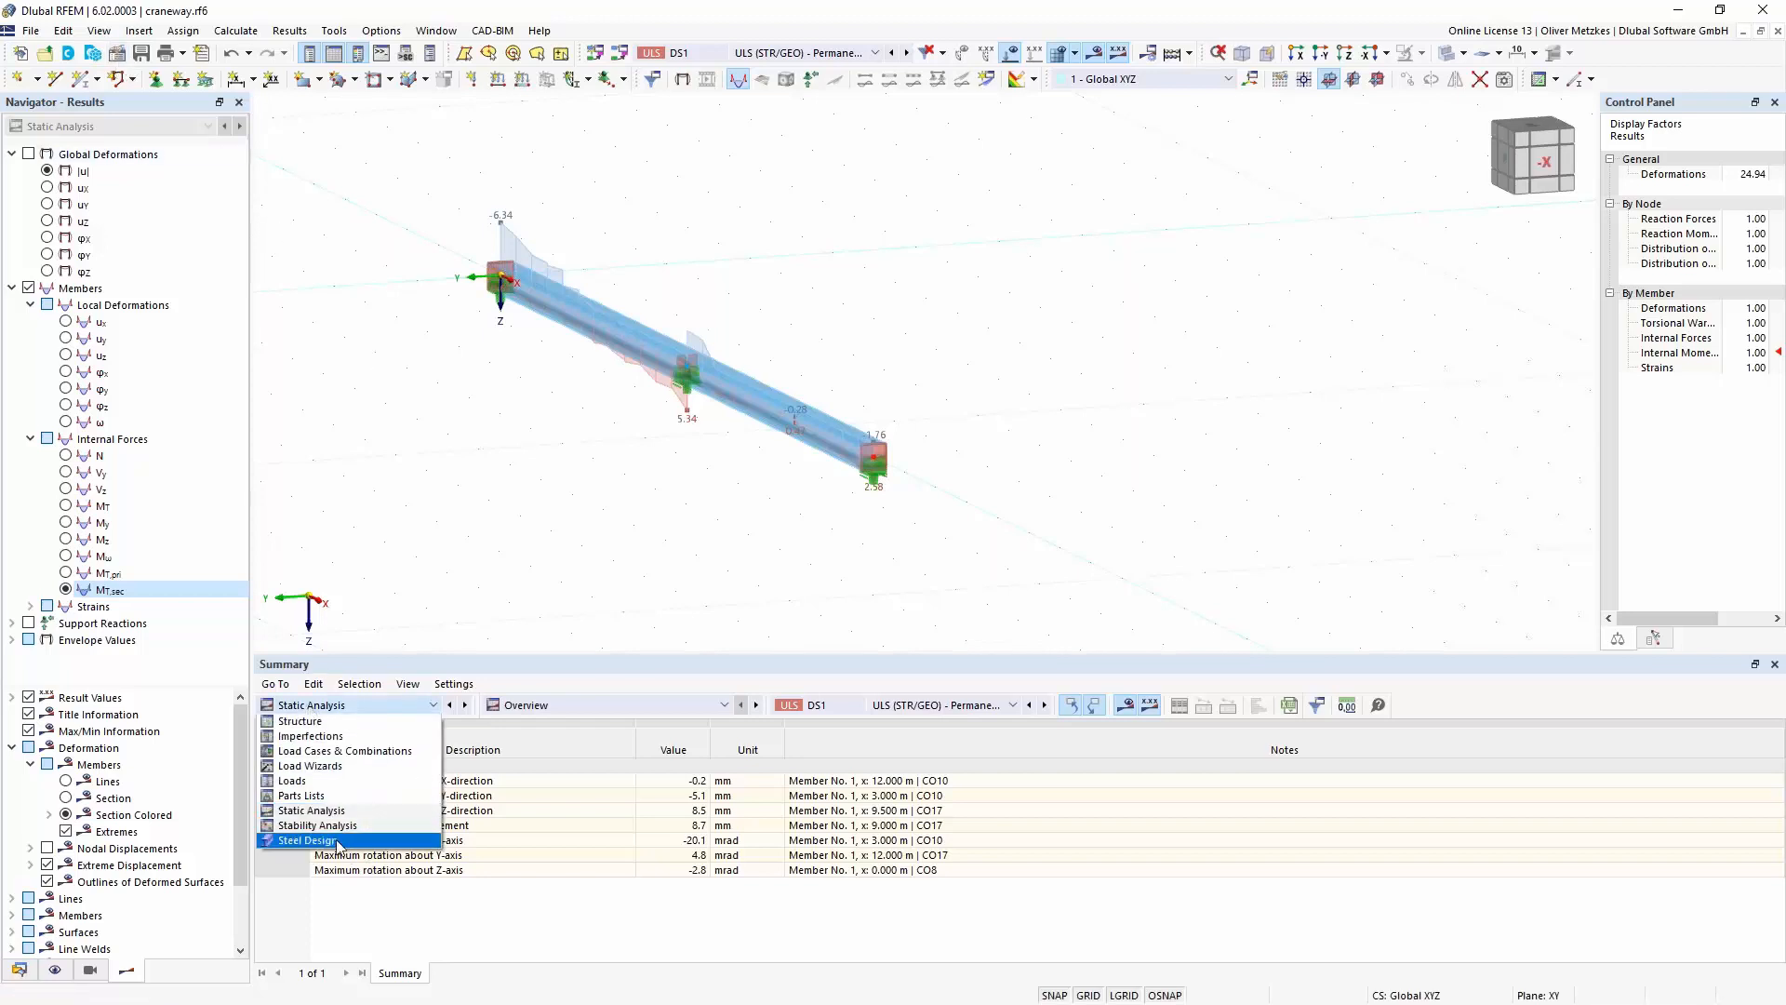
pyautogui.click(307, 841)
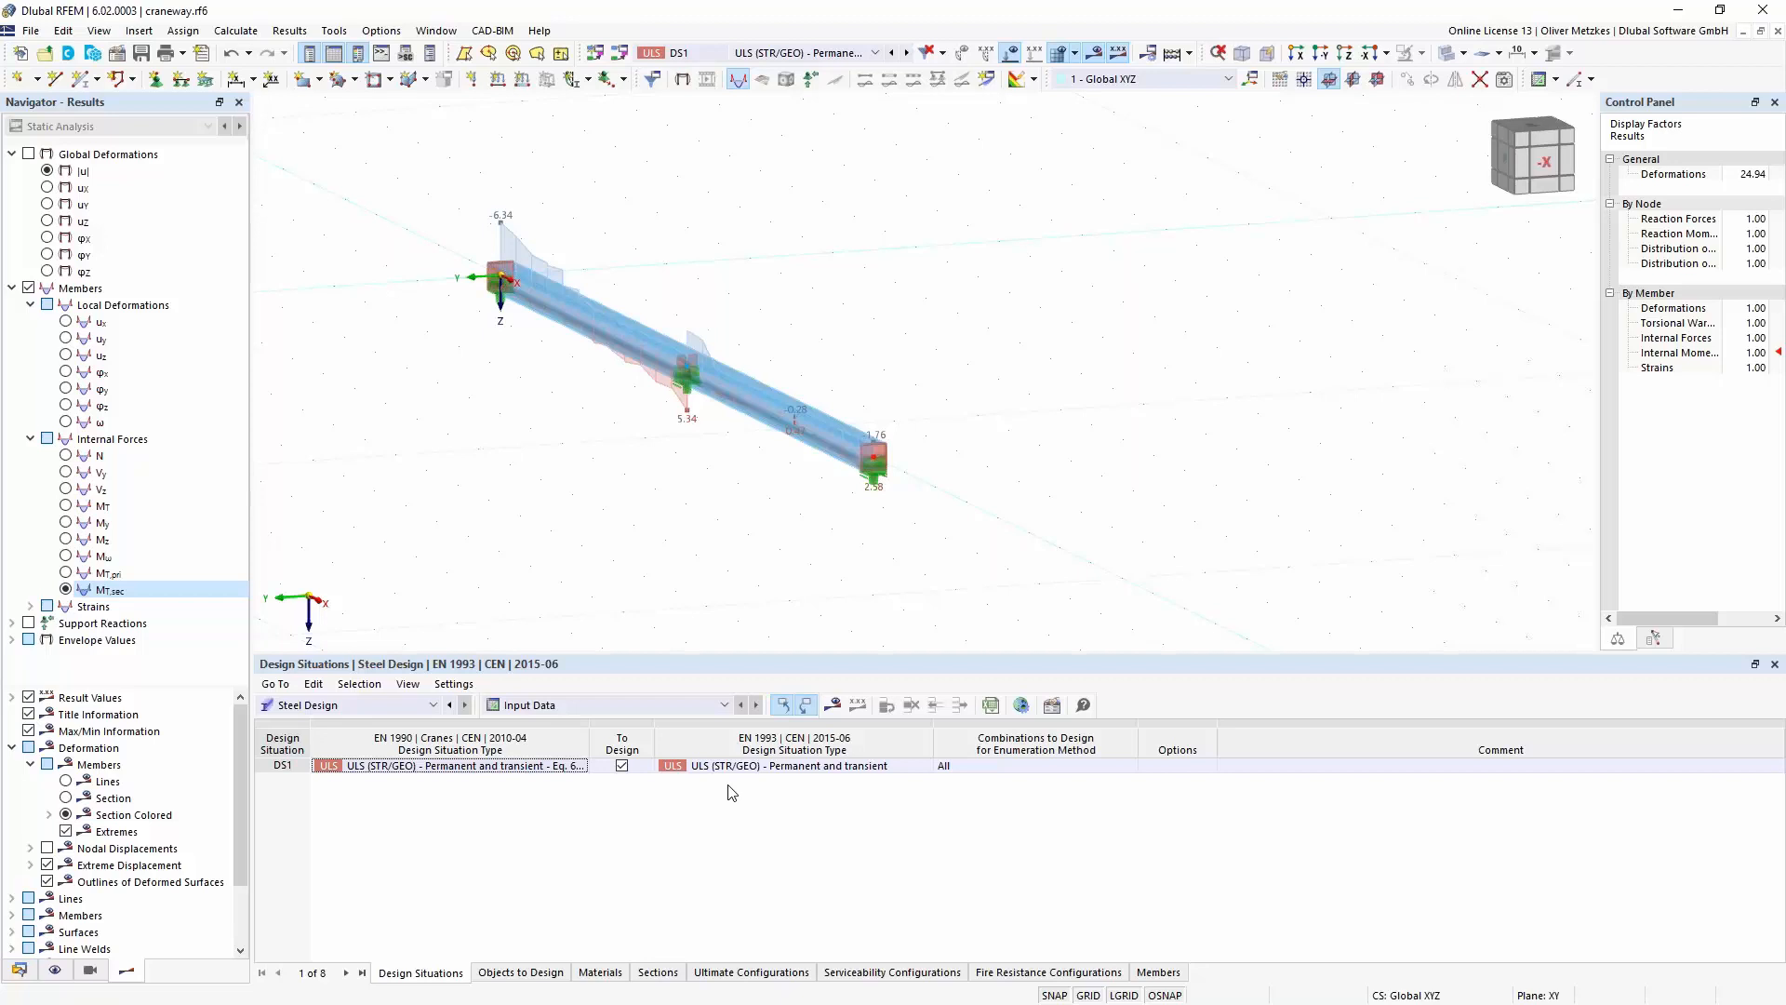
pyautogui.click(538, 973)
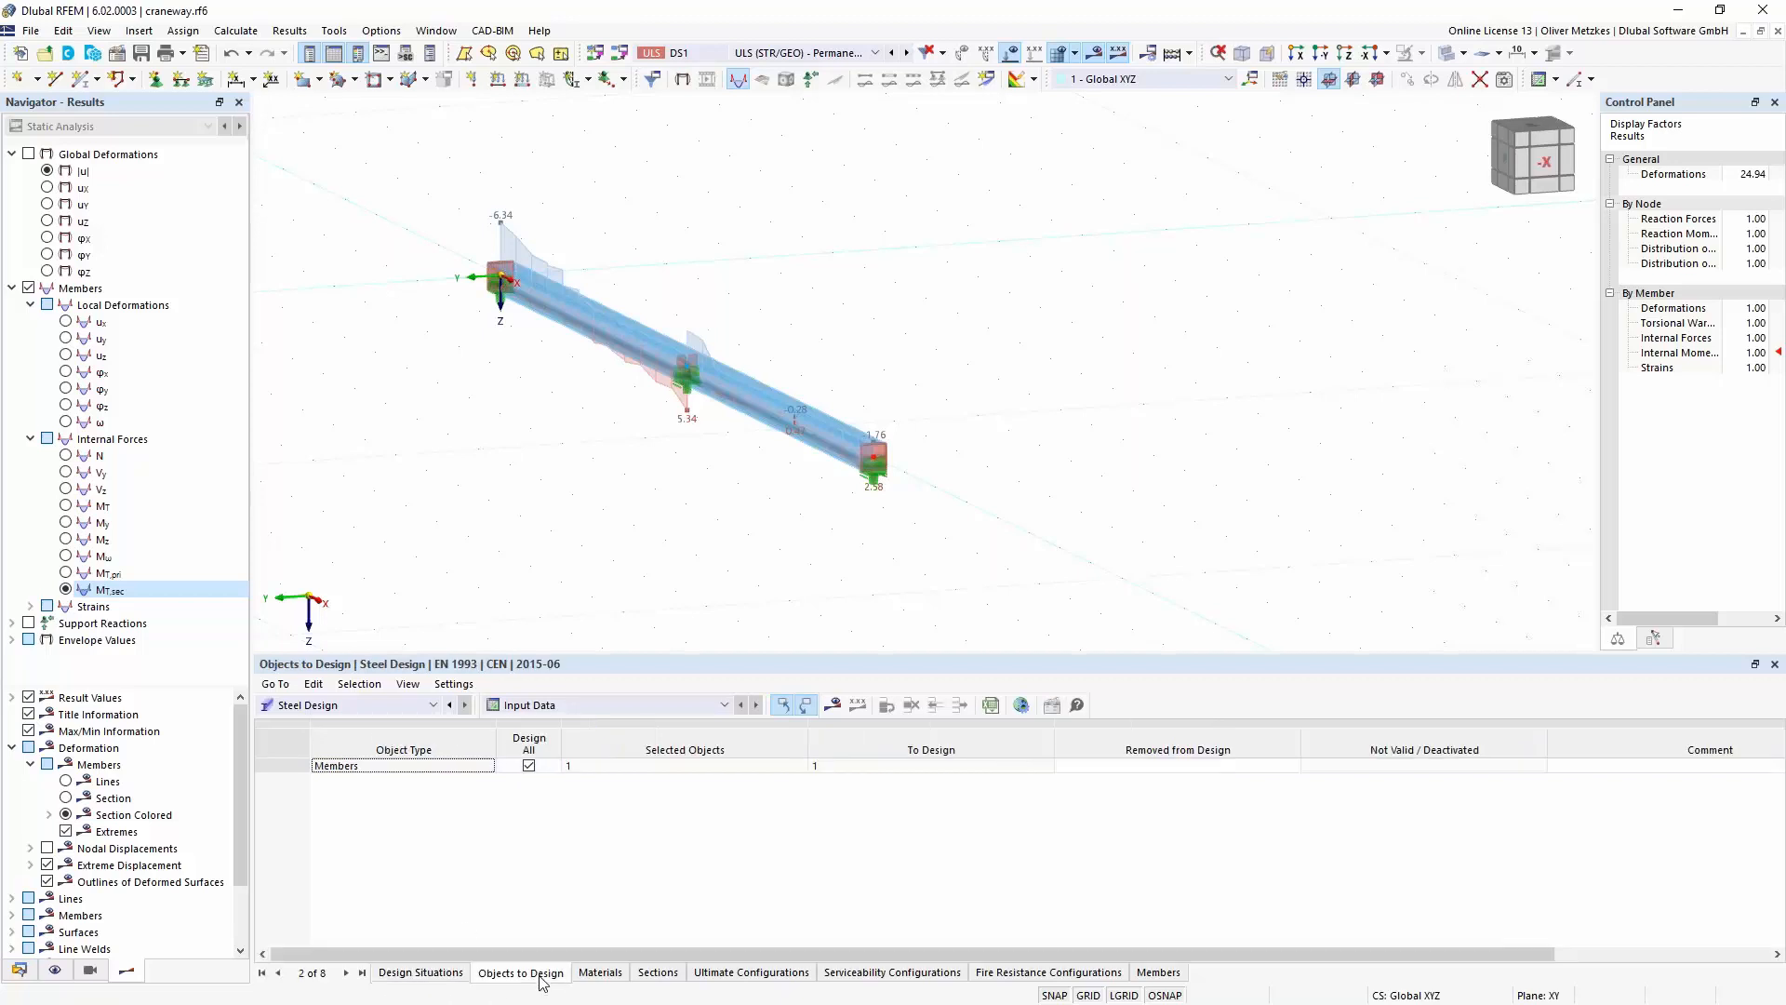
pyautogui.click(614, 971)
pyautogui.click(656, 974)
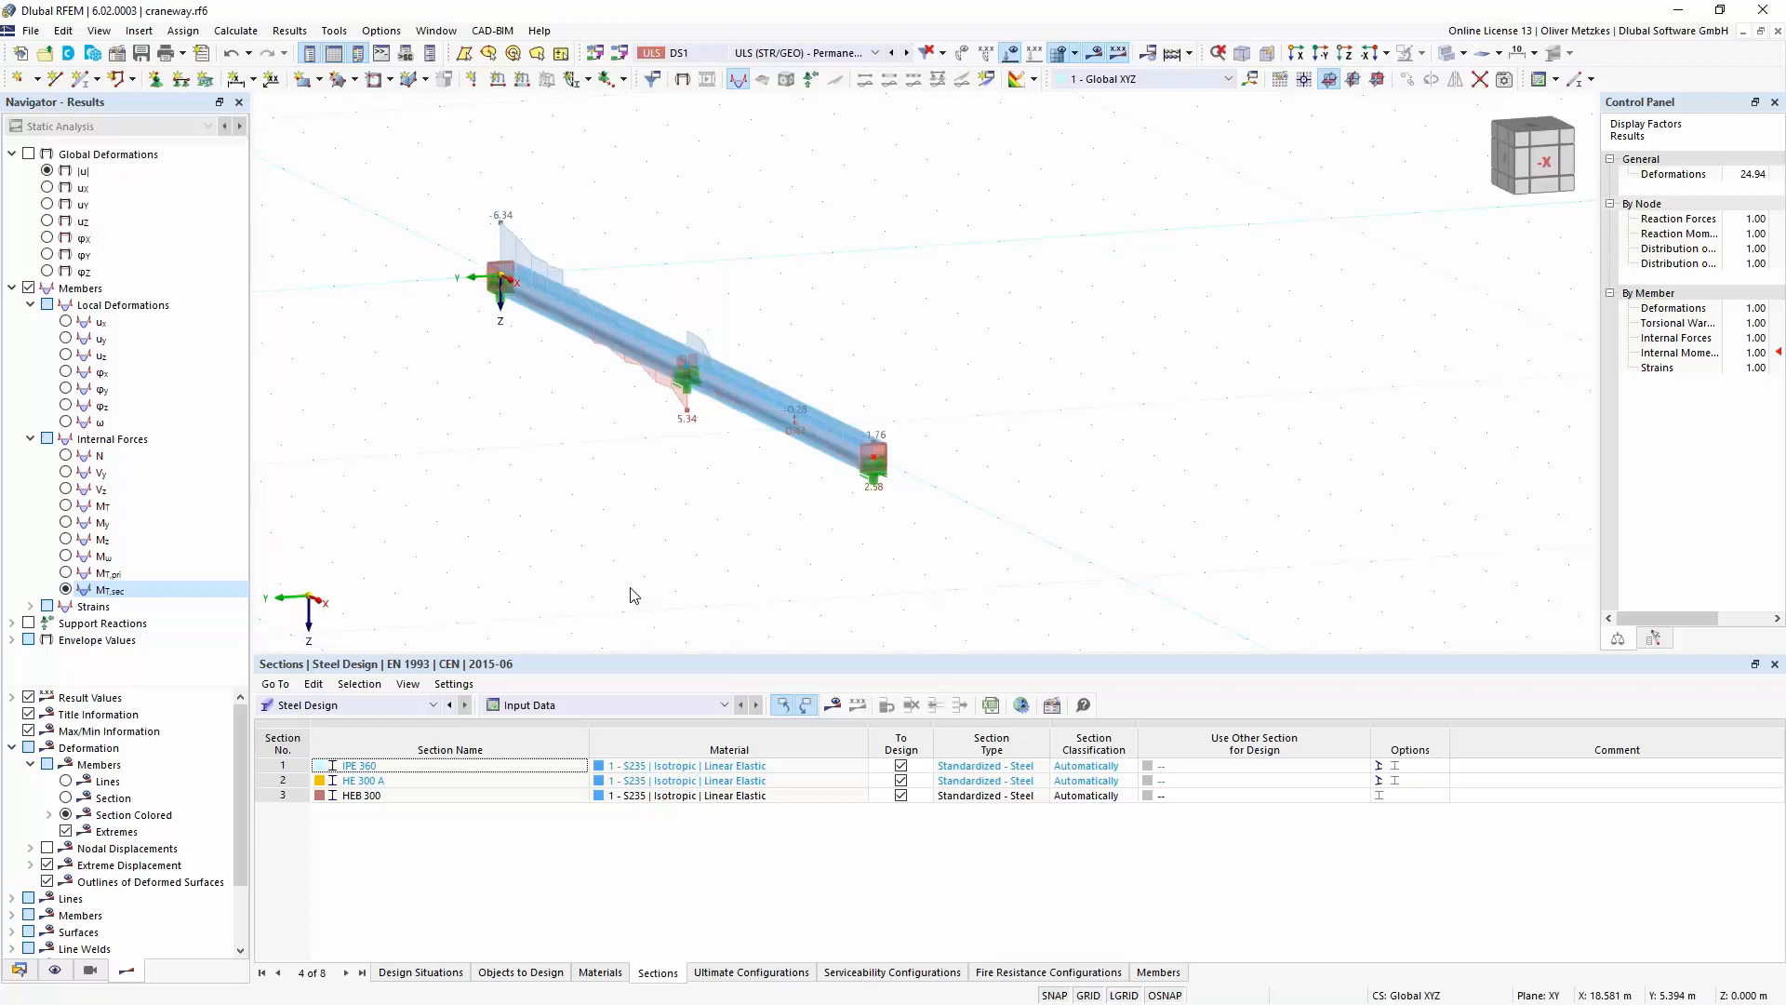
# - In the default ultimate configuration, use γM1 for determining the section resistance and turn off the stability design
pyautogui.click(783, 974)
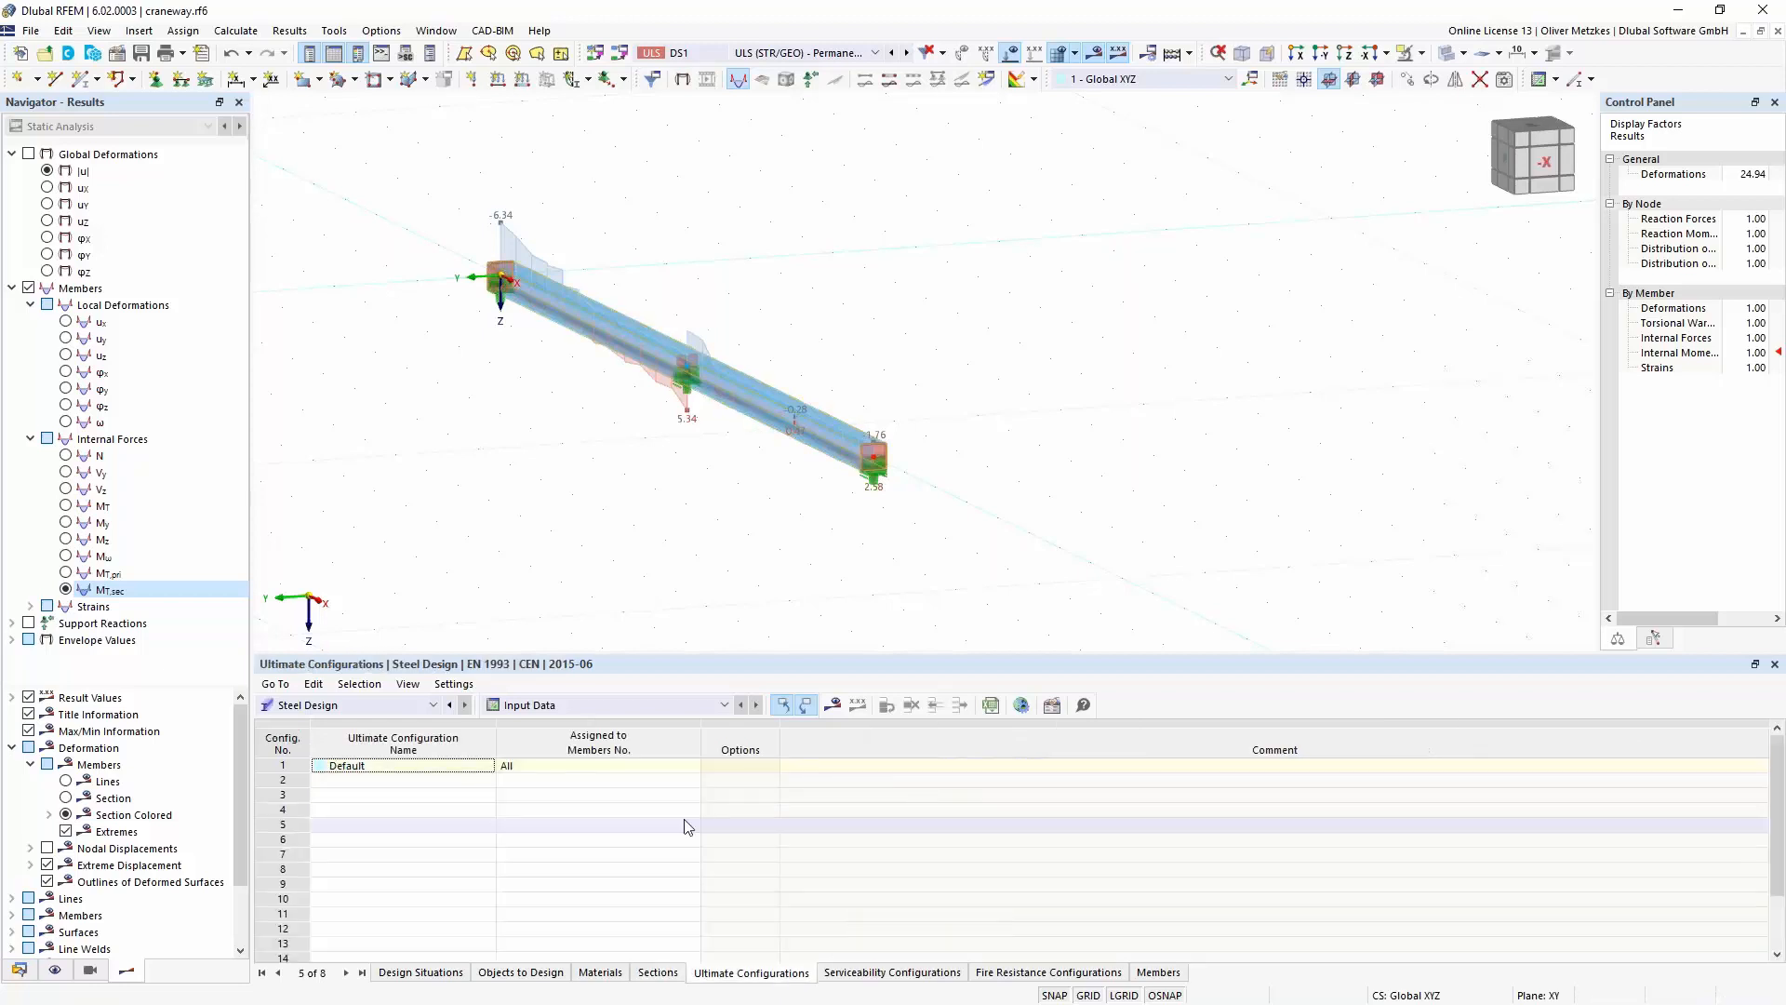
pyautogui.click(270, 767)
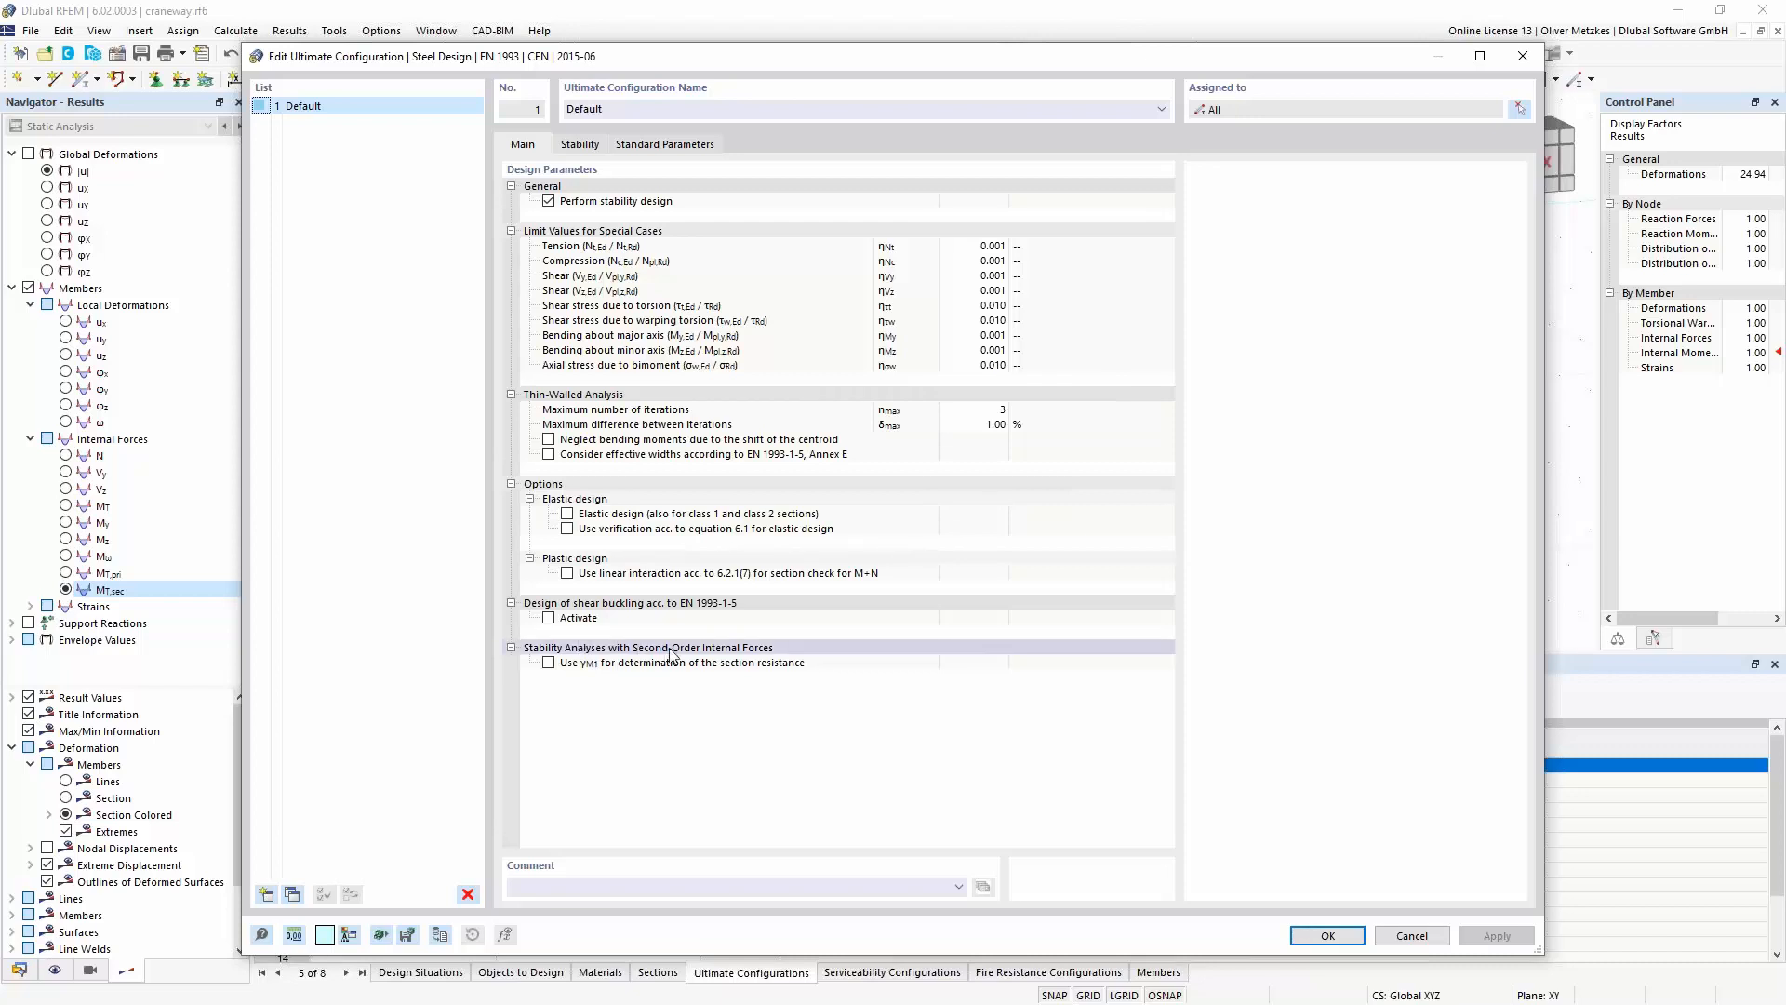
pyautogui.click(548, 663)
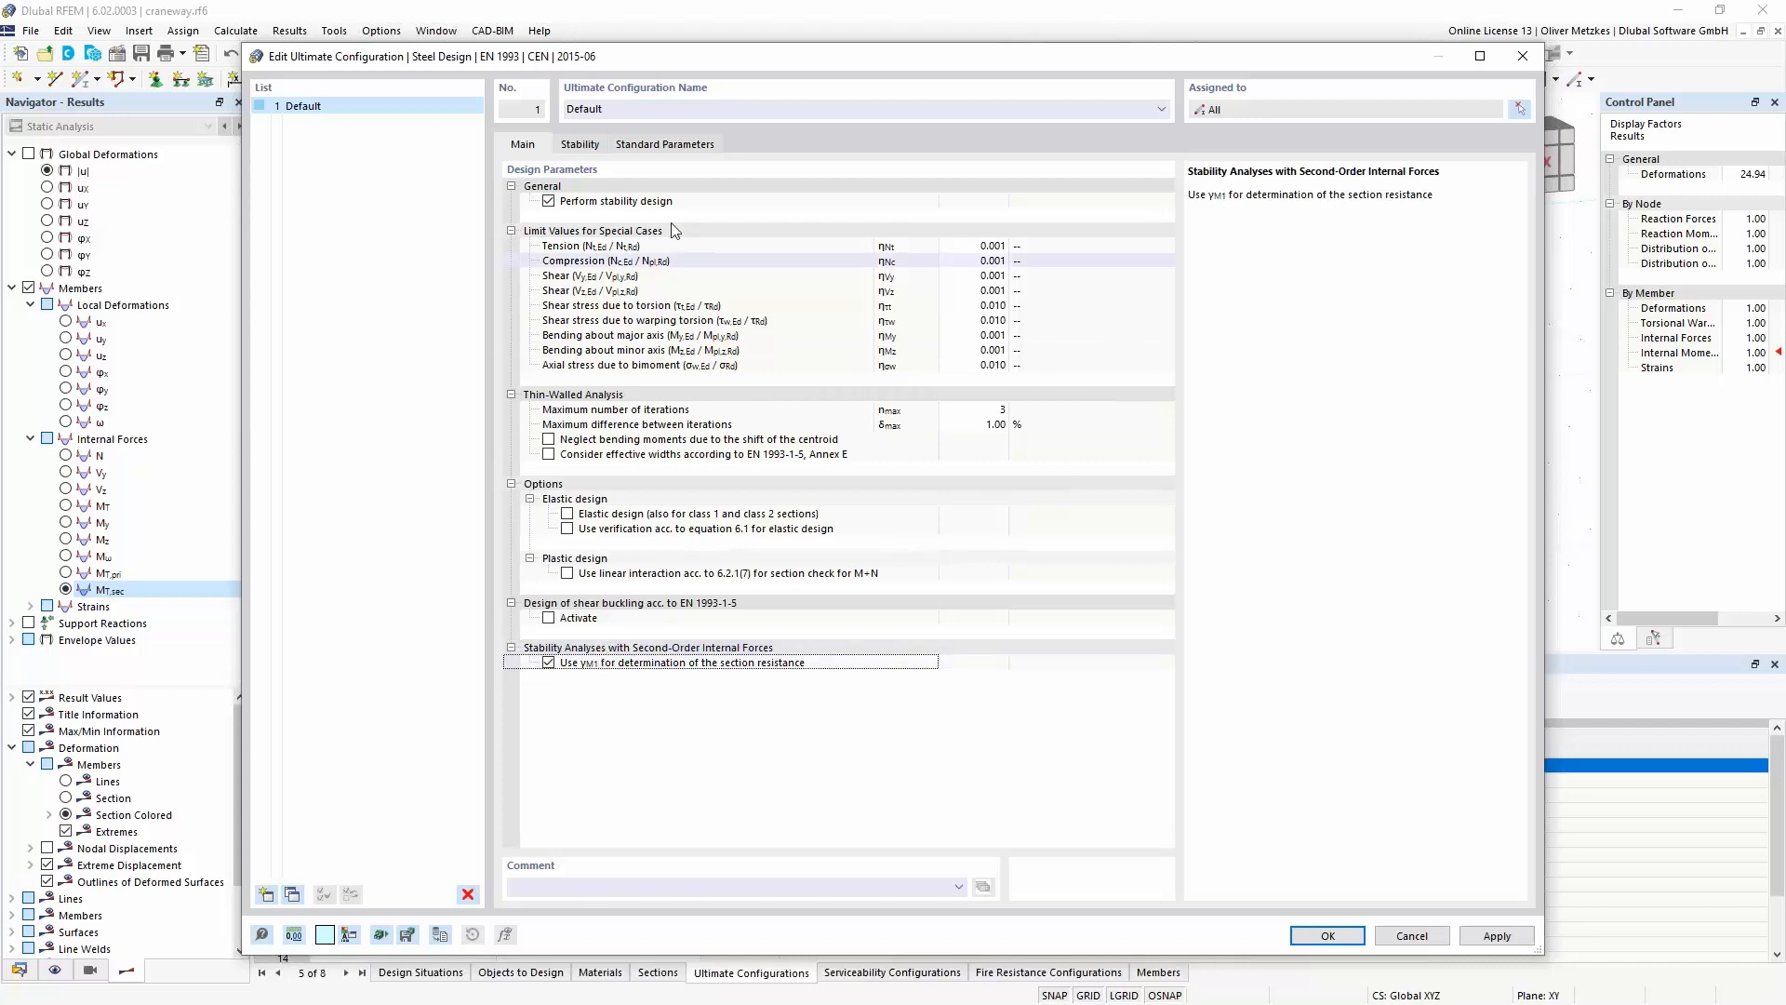
pyautogui.click(549, 202)
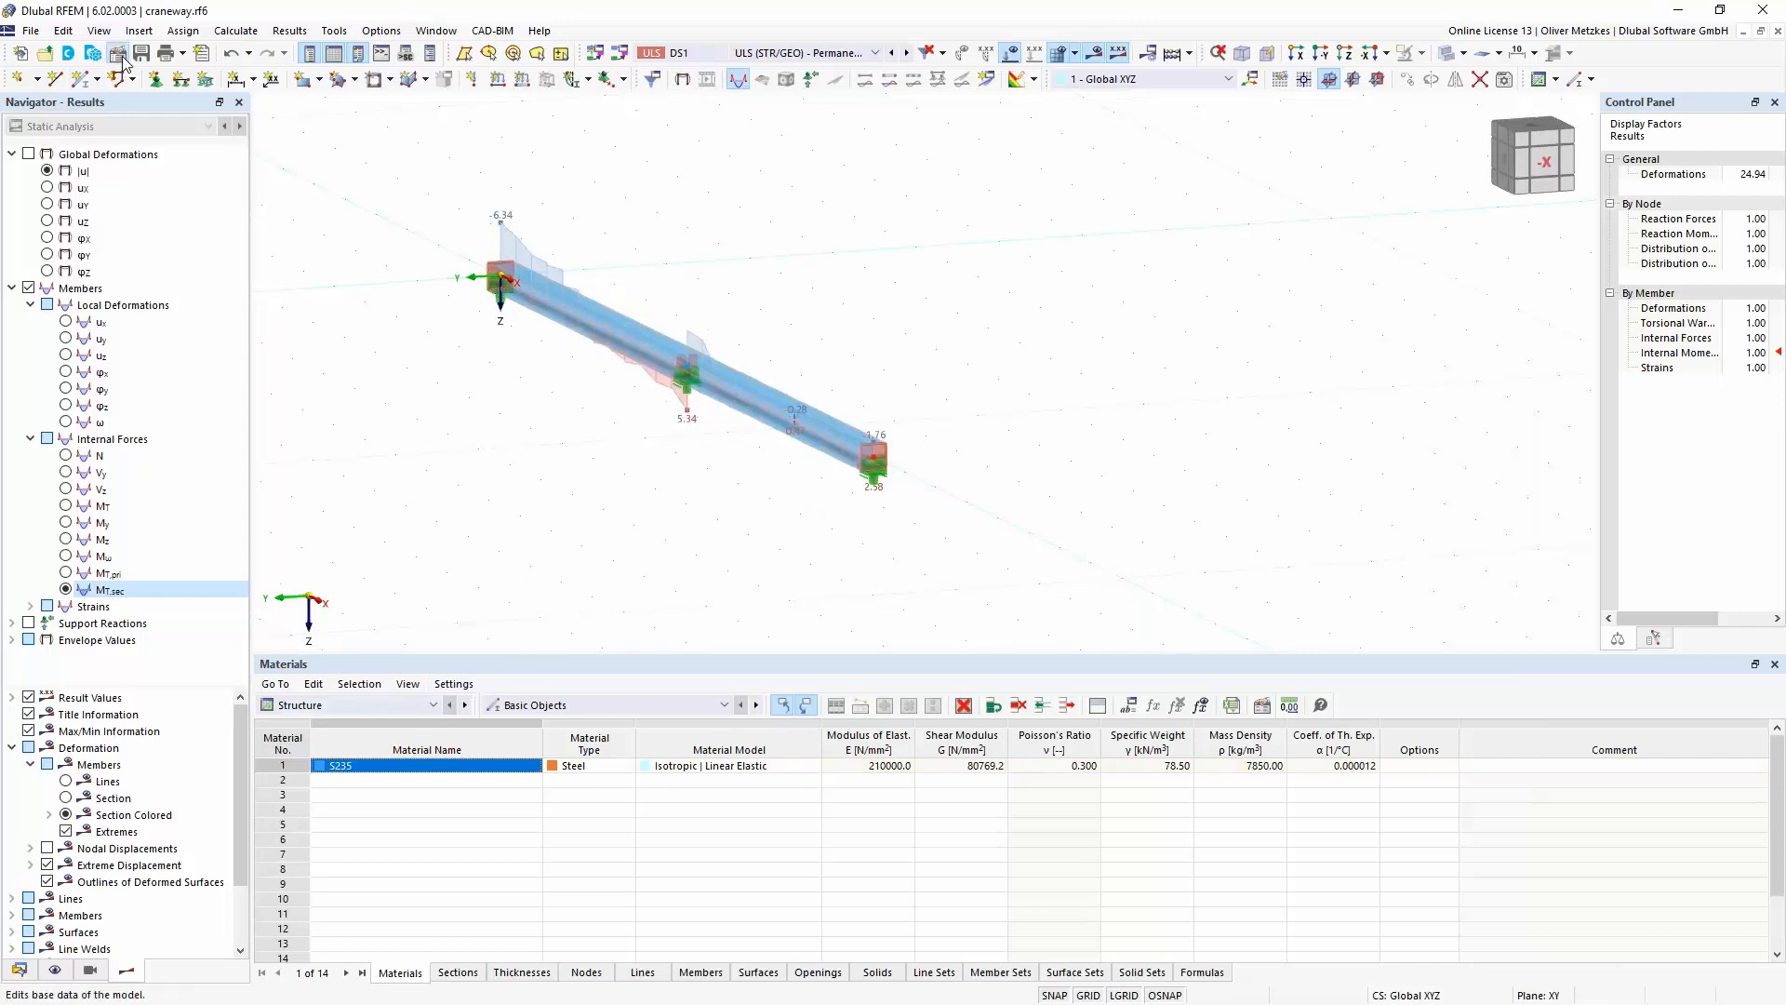
# - Activate the Steel Design add-on again in the base data of the craneway model
pyautogui.click(593, 151)
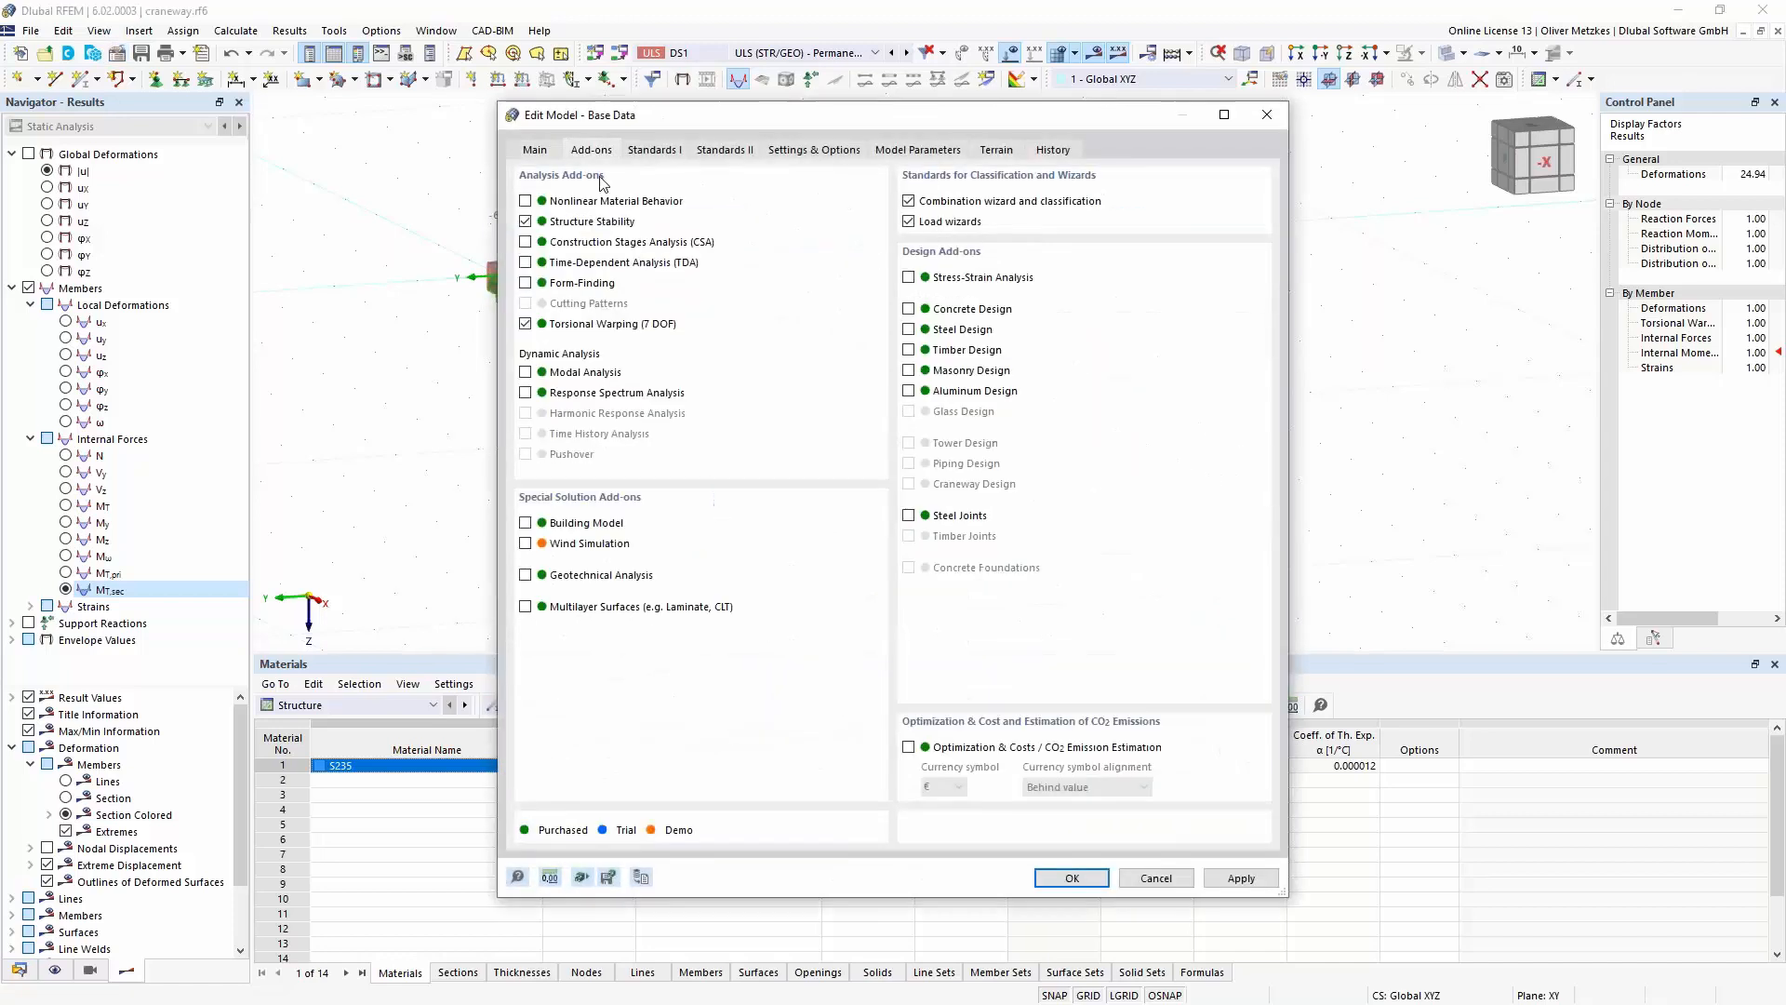
pyautogui.click(908, 329)
pyautogui.click(1079, 872)
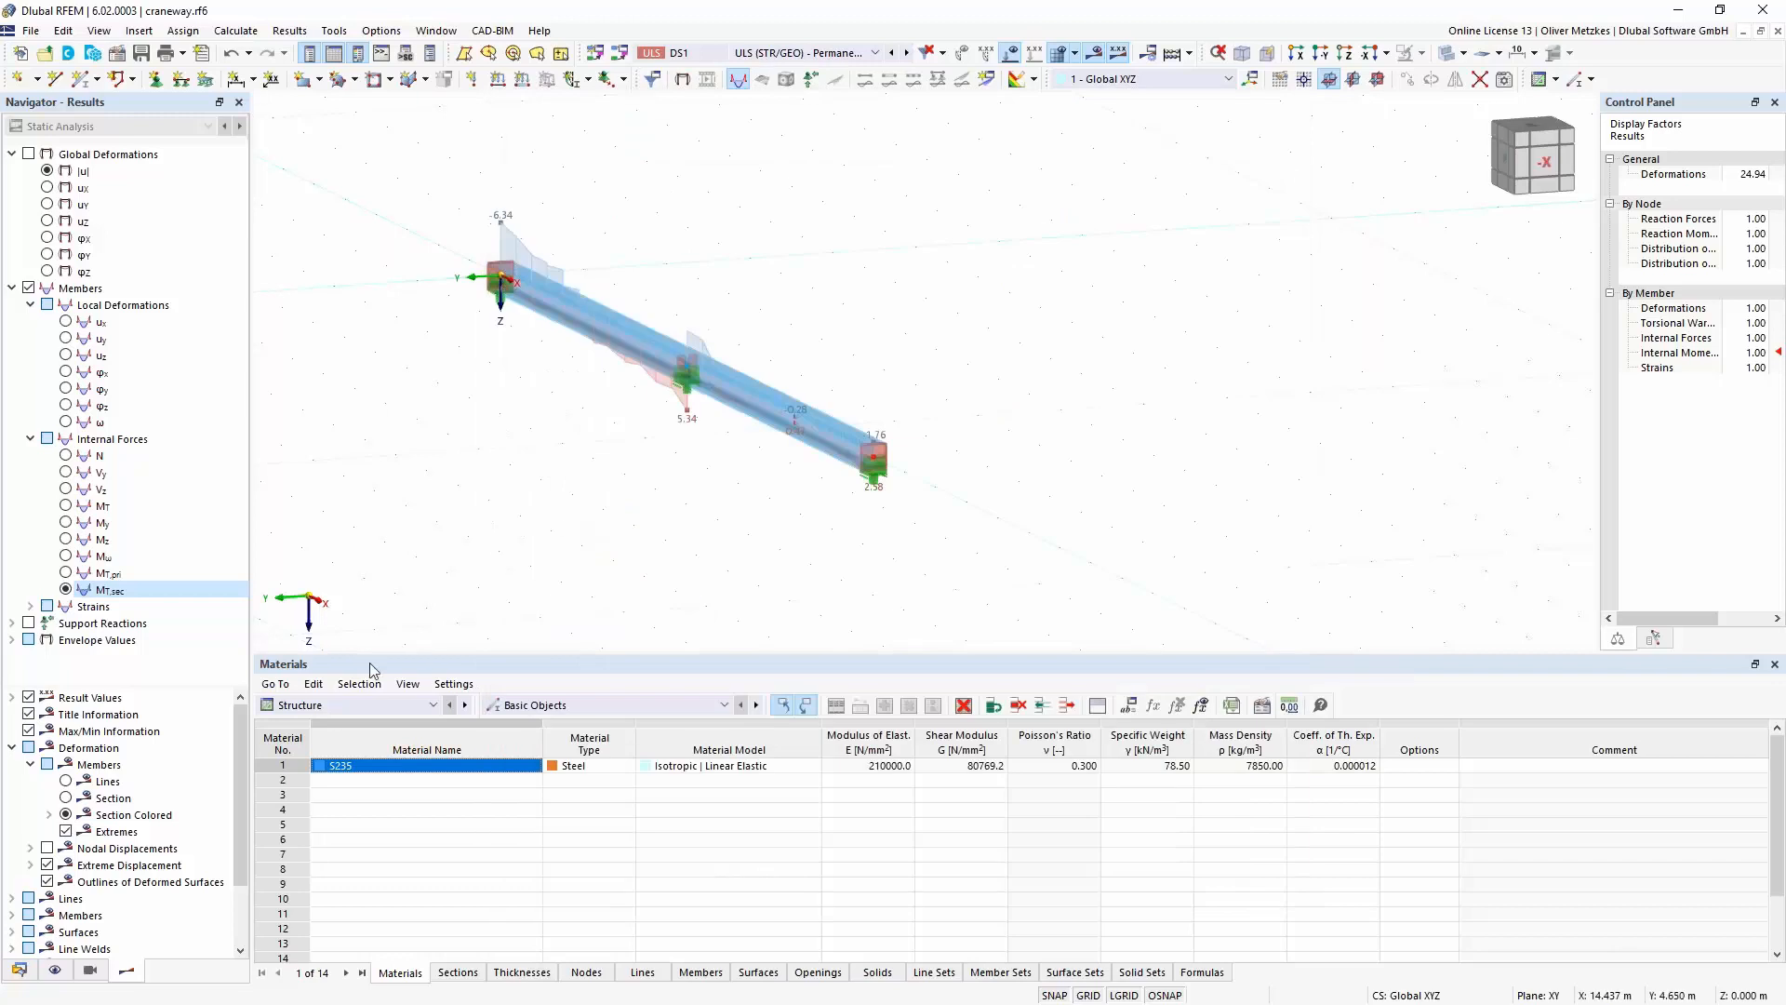
# - Check the settings of the default ultimate configuration for Steel Design and calculate the design ratios on members
pyautogui.click(388, 705)
pyautogui.click(307, 840)
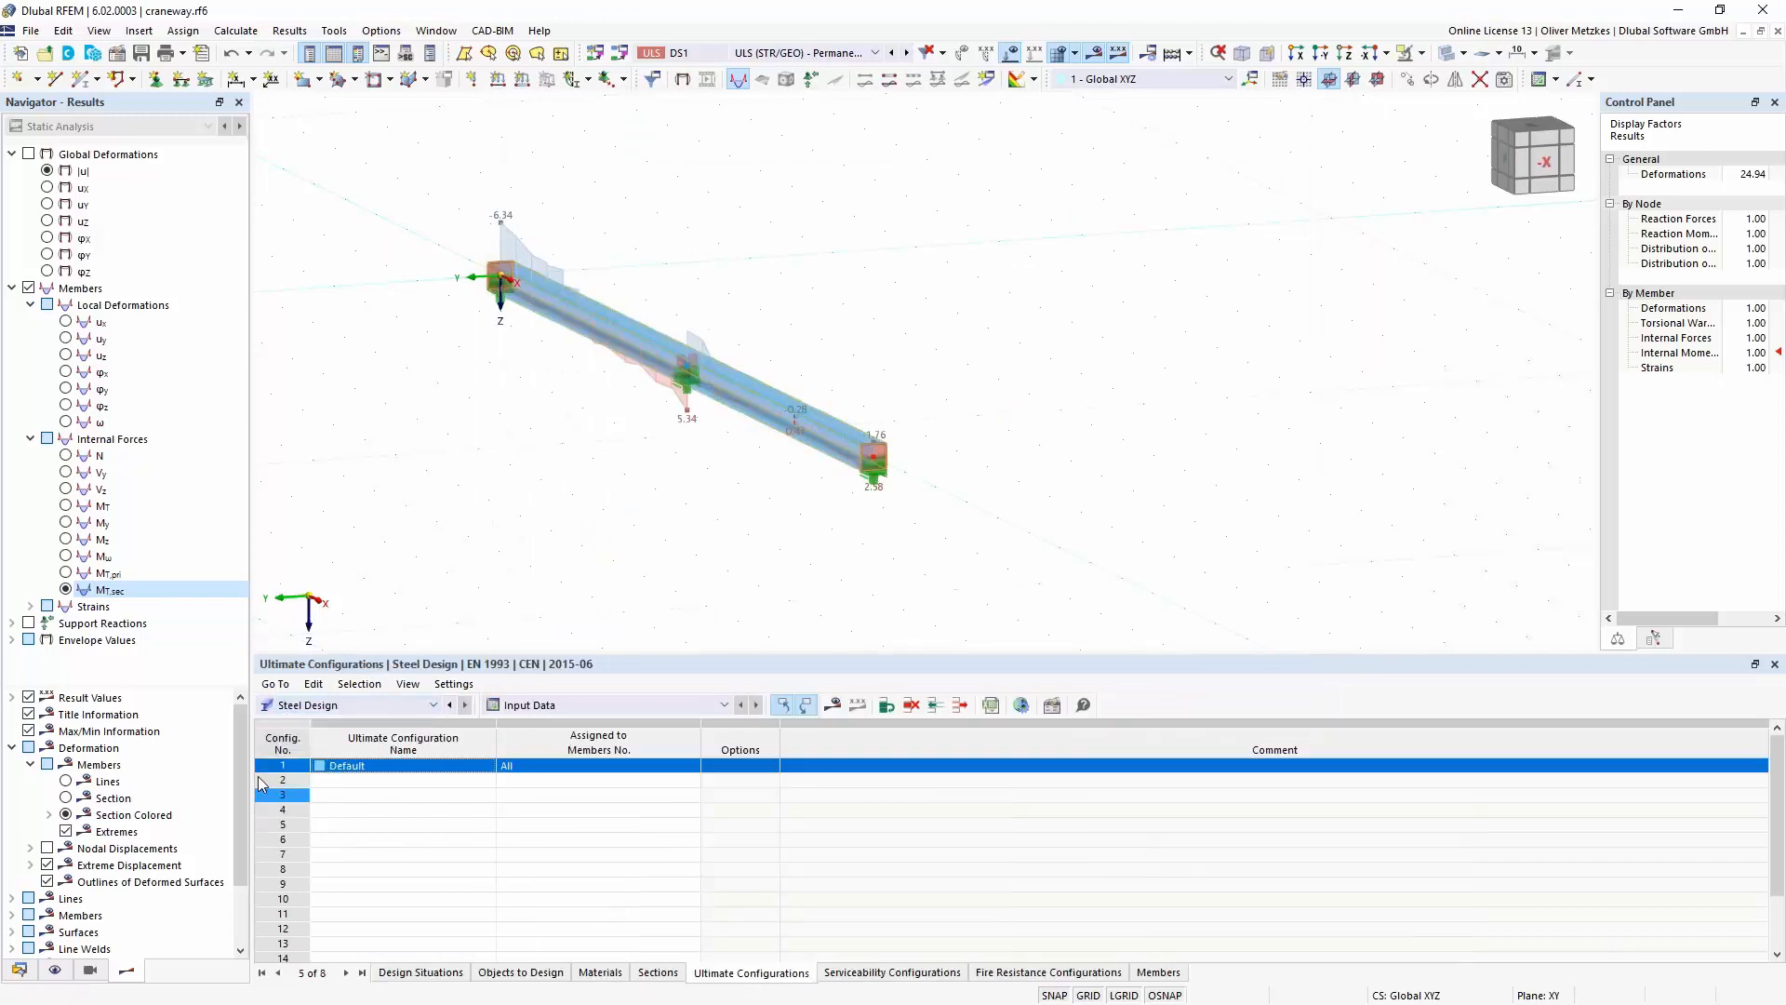
pyautogui.doubleClick(276, 765)
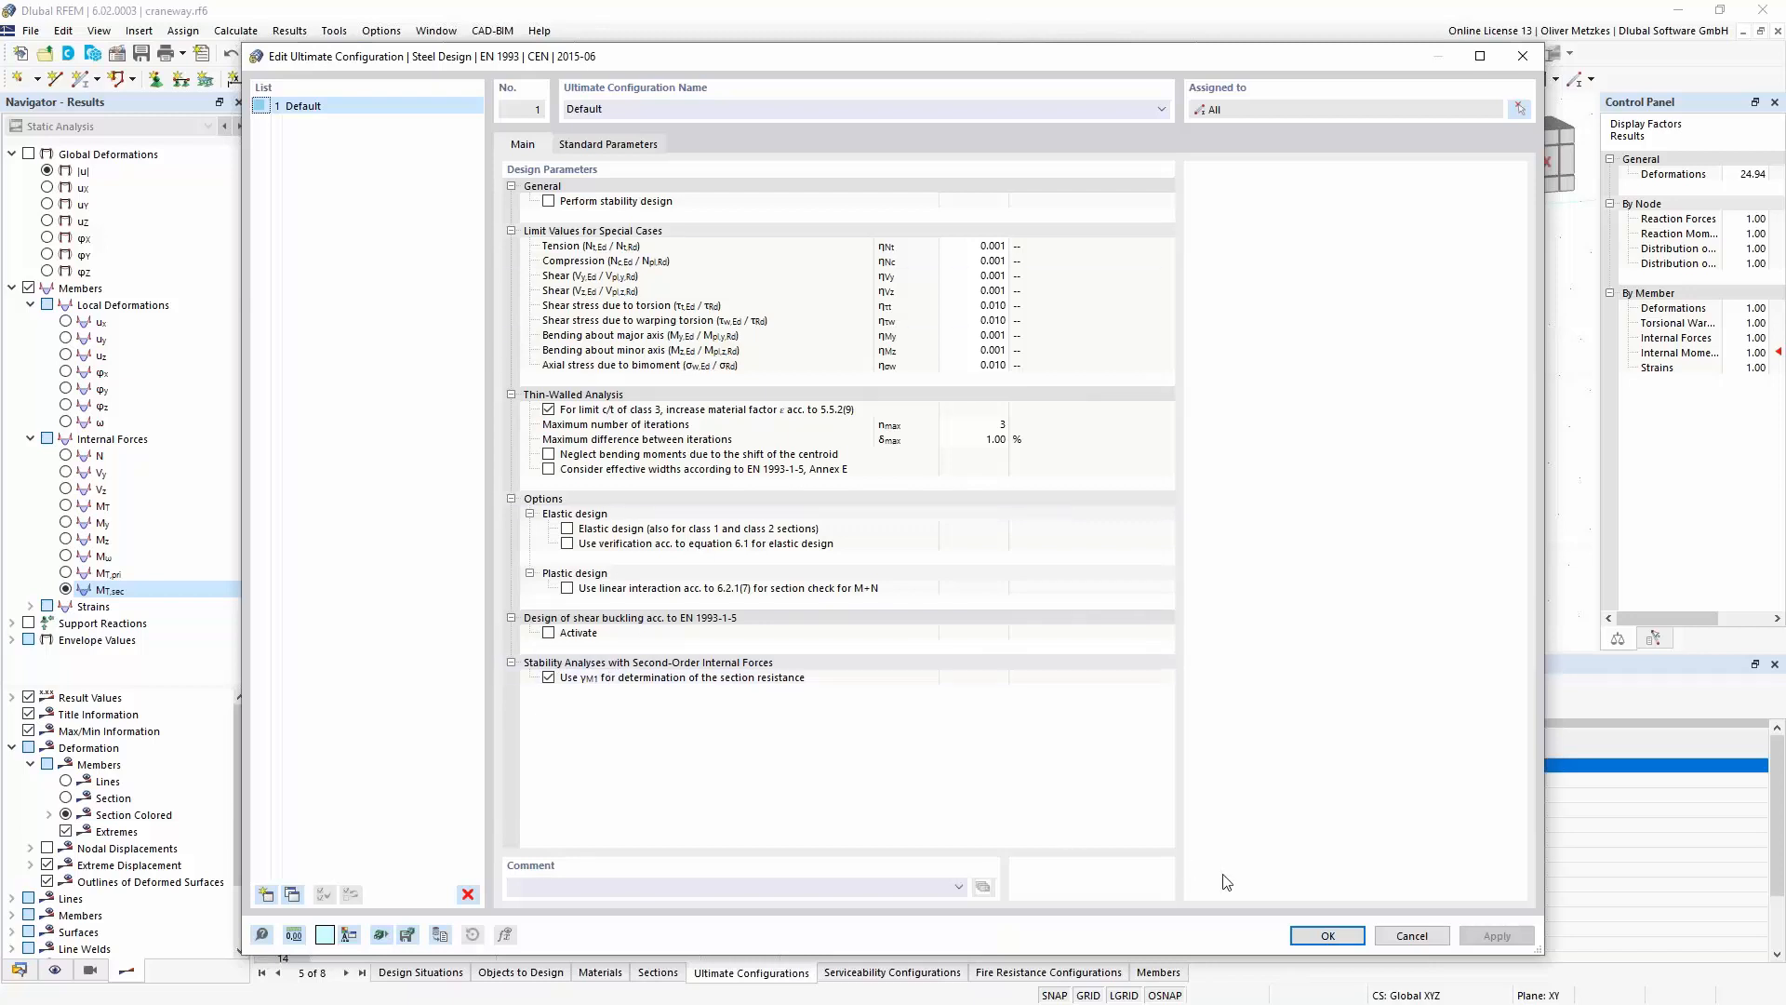
pyautogui.click(1324, 935)
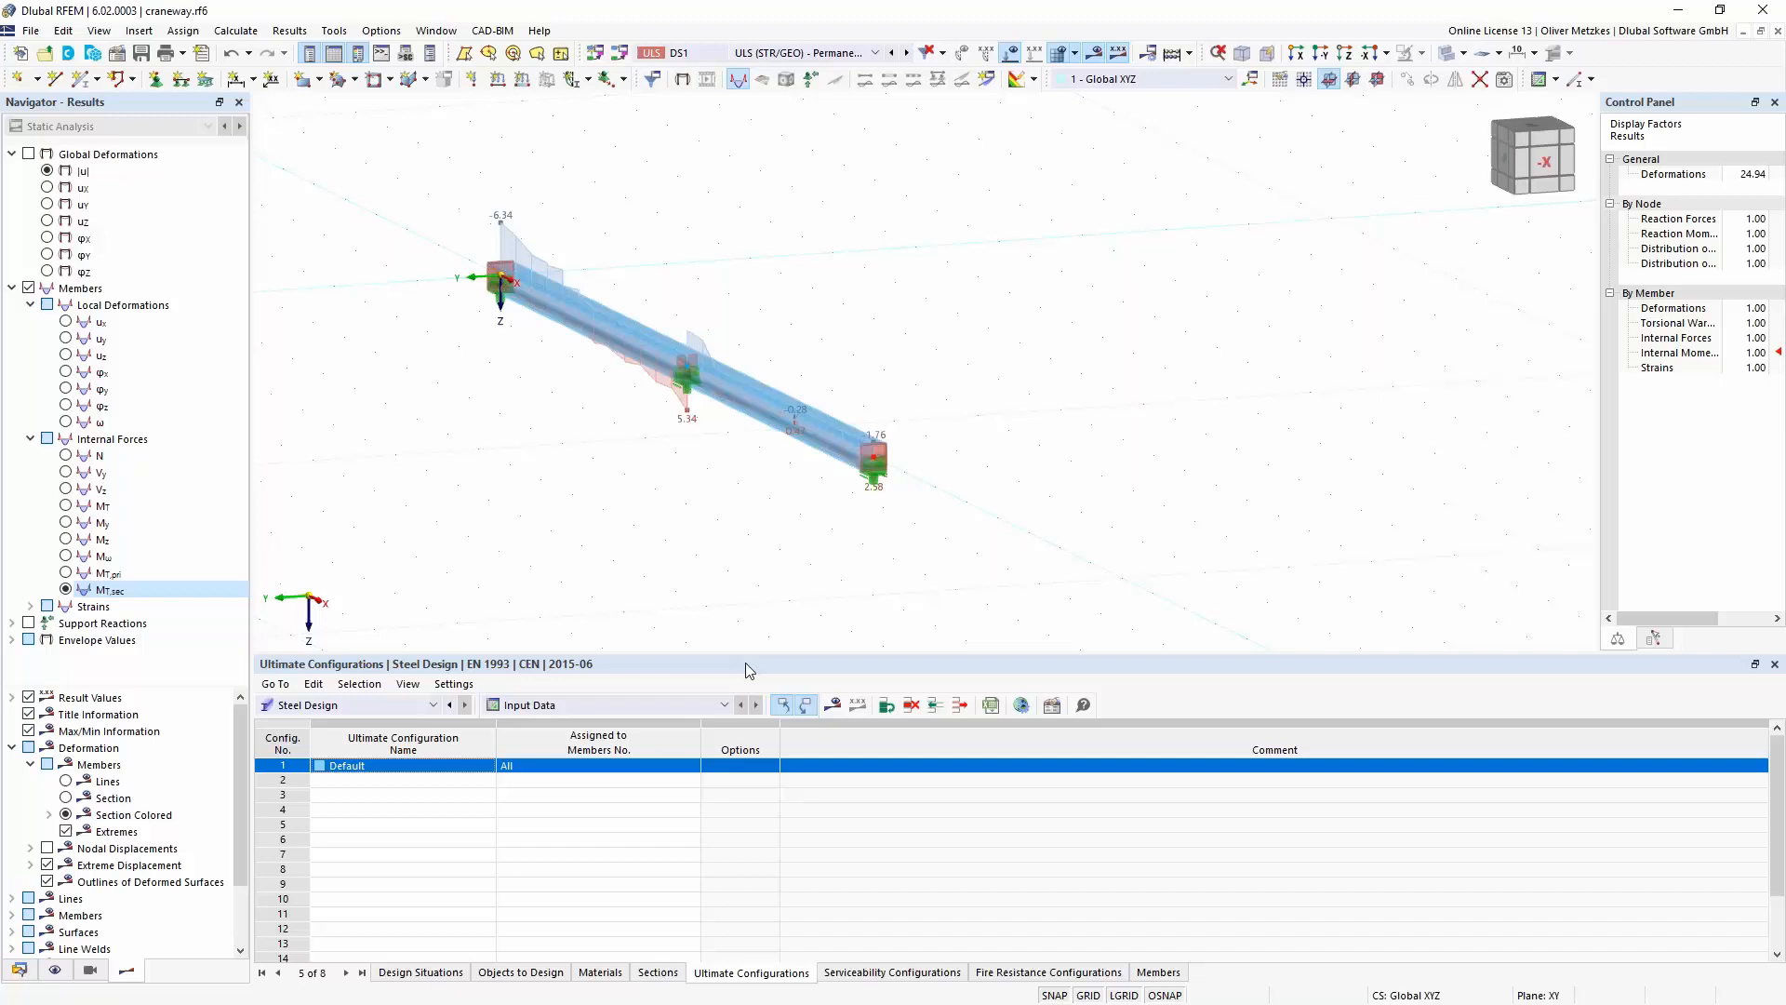
pyautogui.click(831, 703)
pyautogui.click(968, 592)
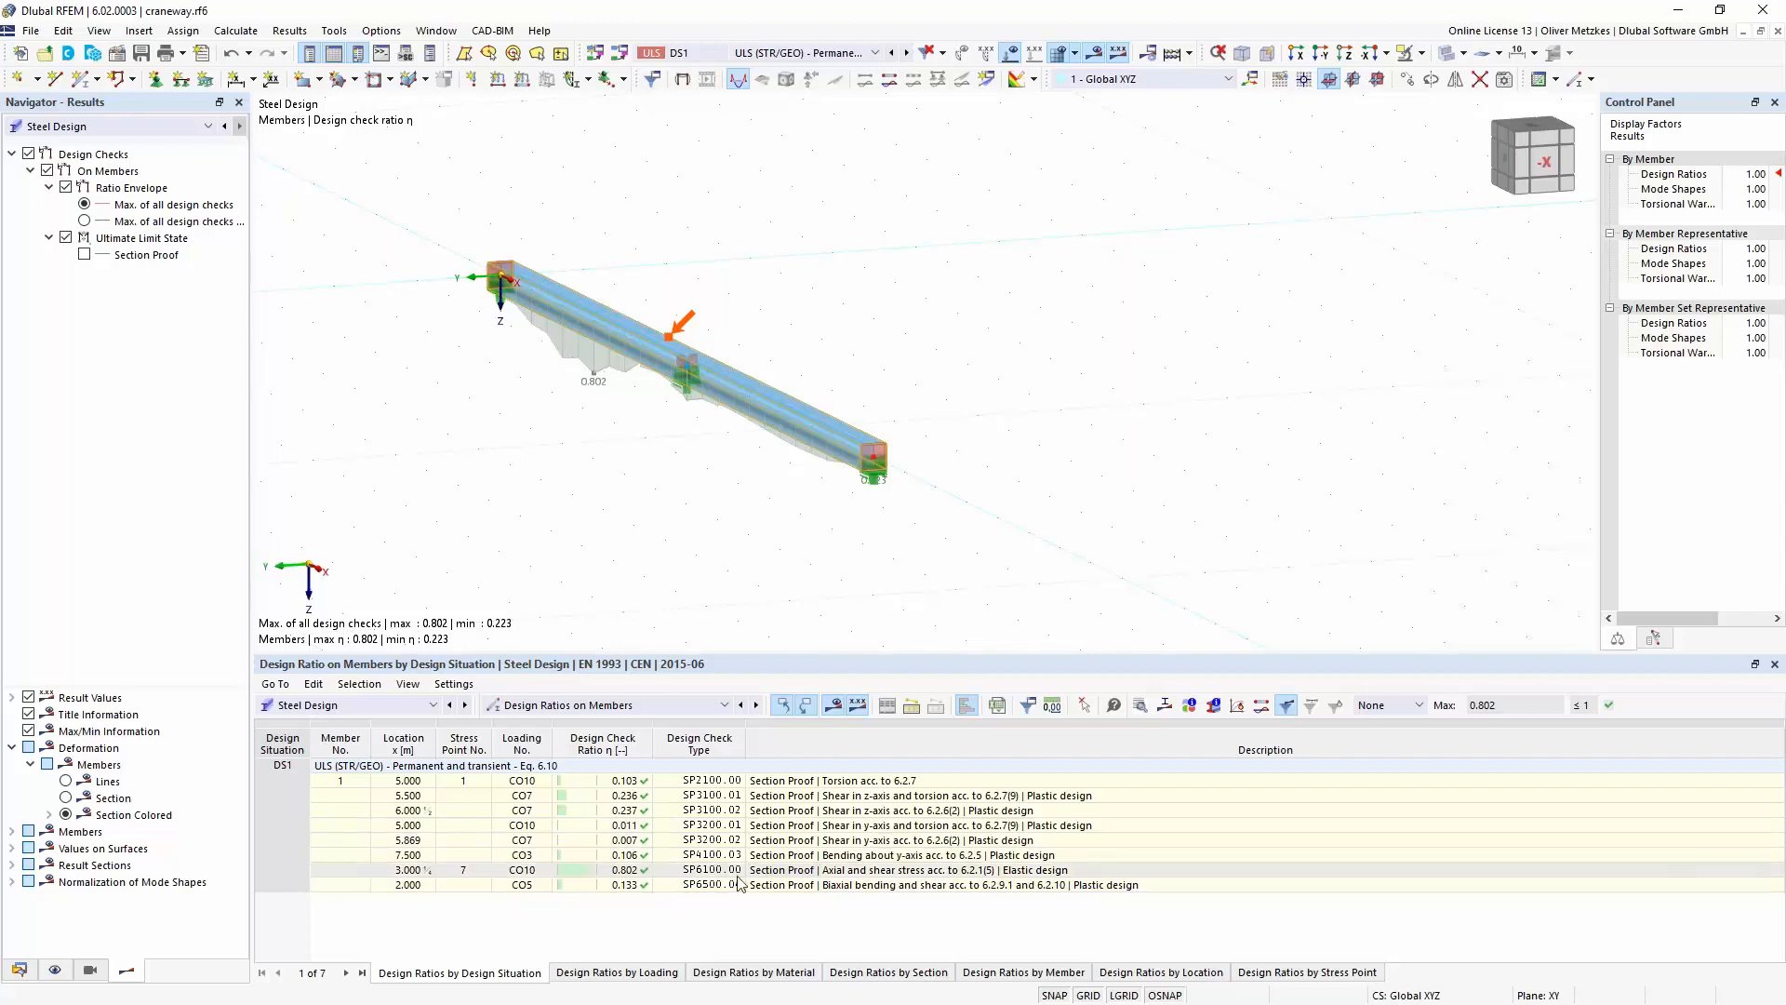
# - Examine the details of design check SP6100.00, including axial stresses due to My, Mz and bimoment and the partial factor
pyautogui.click(887, 873)
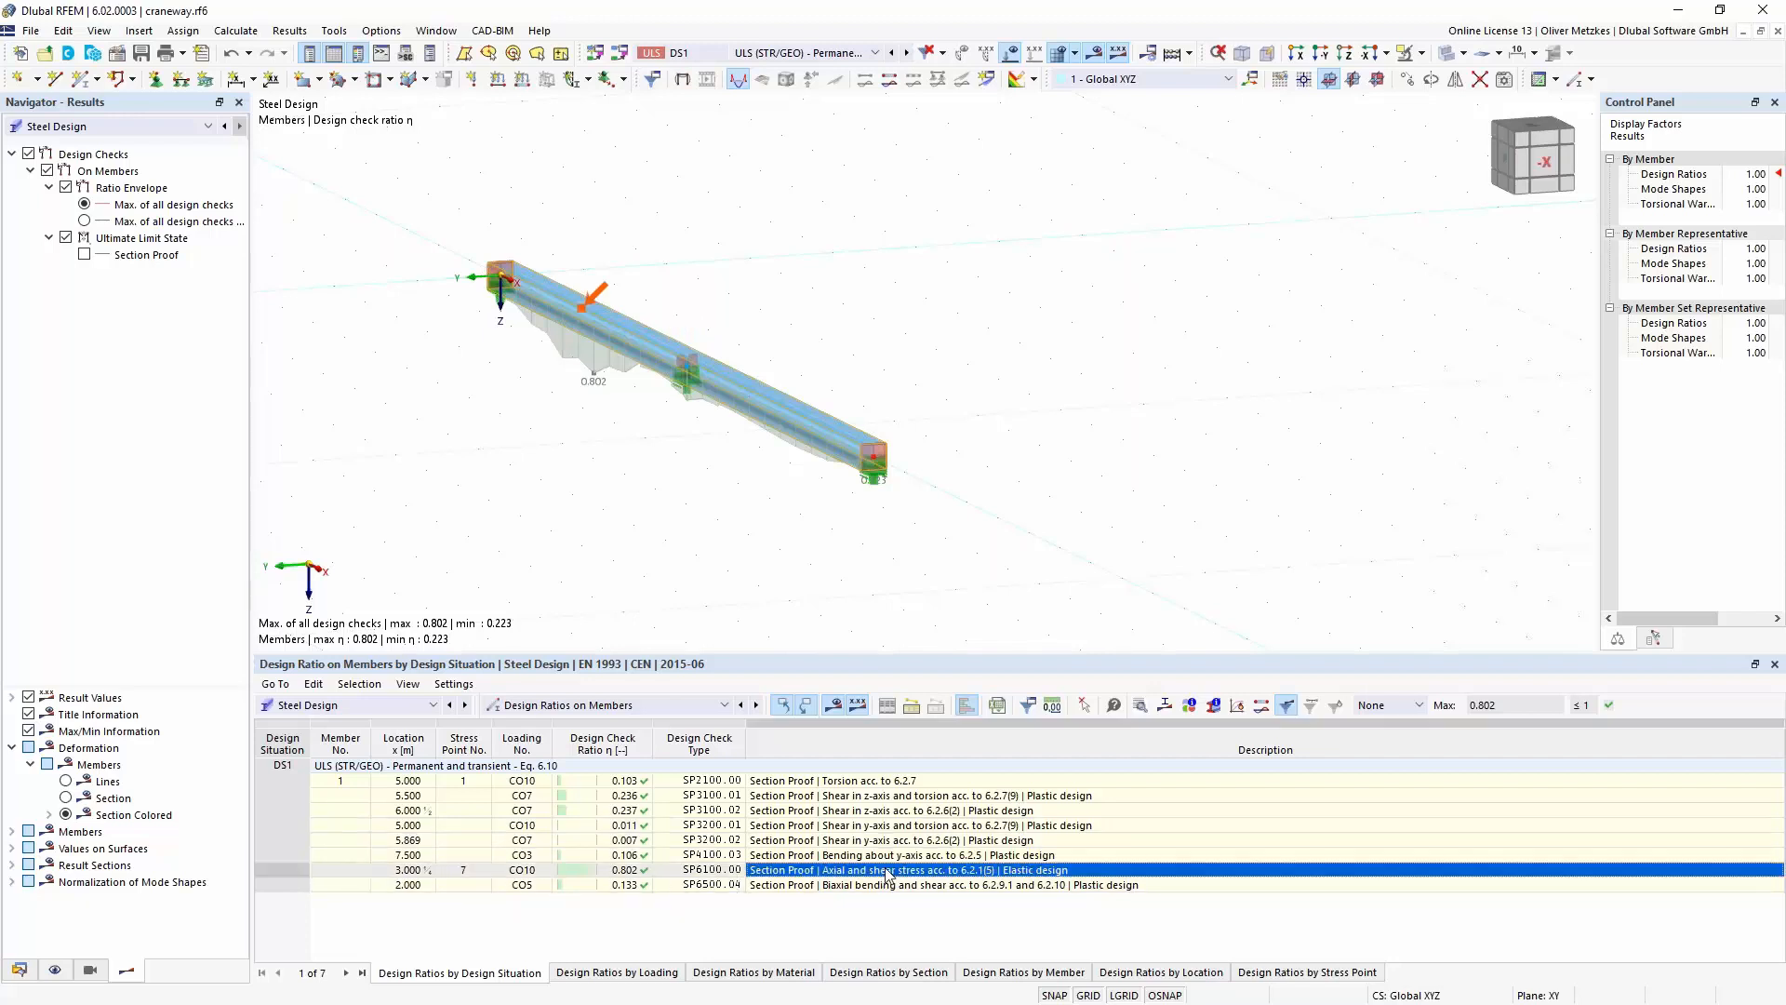
pyautogui.doubleClick(886, 872)
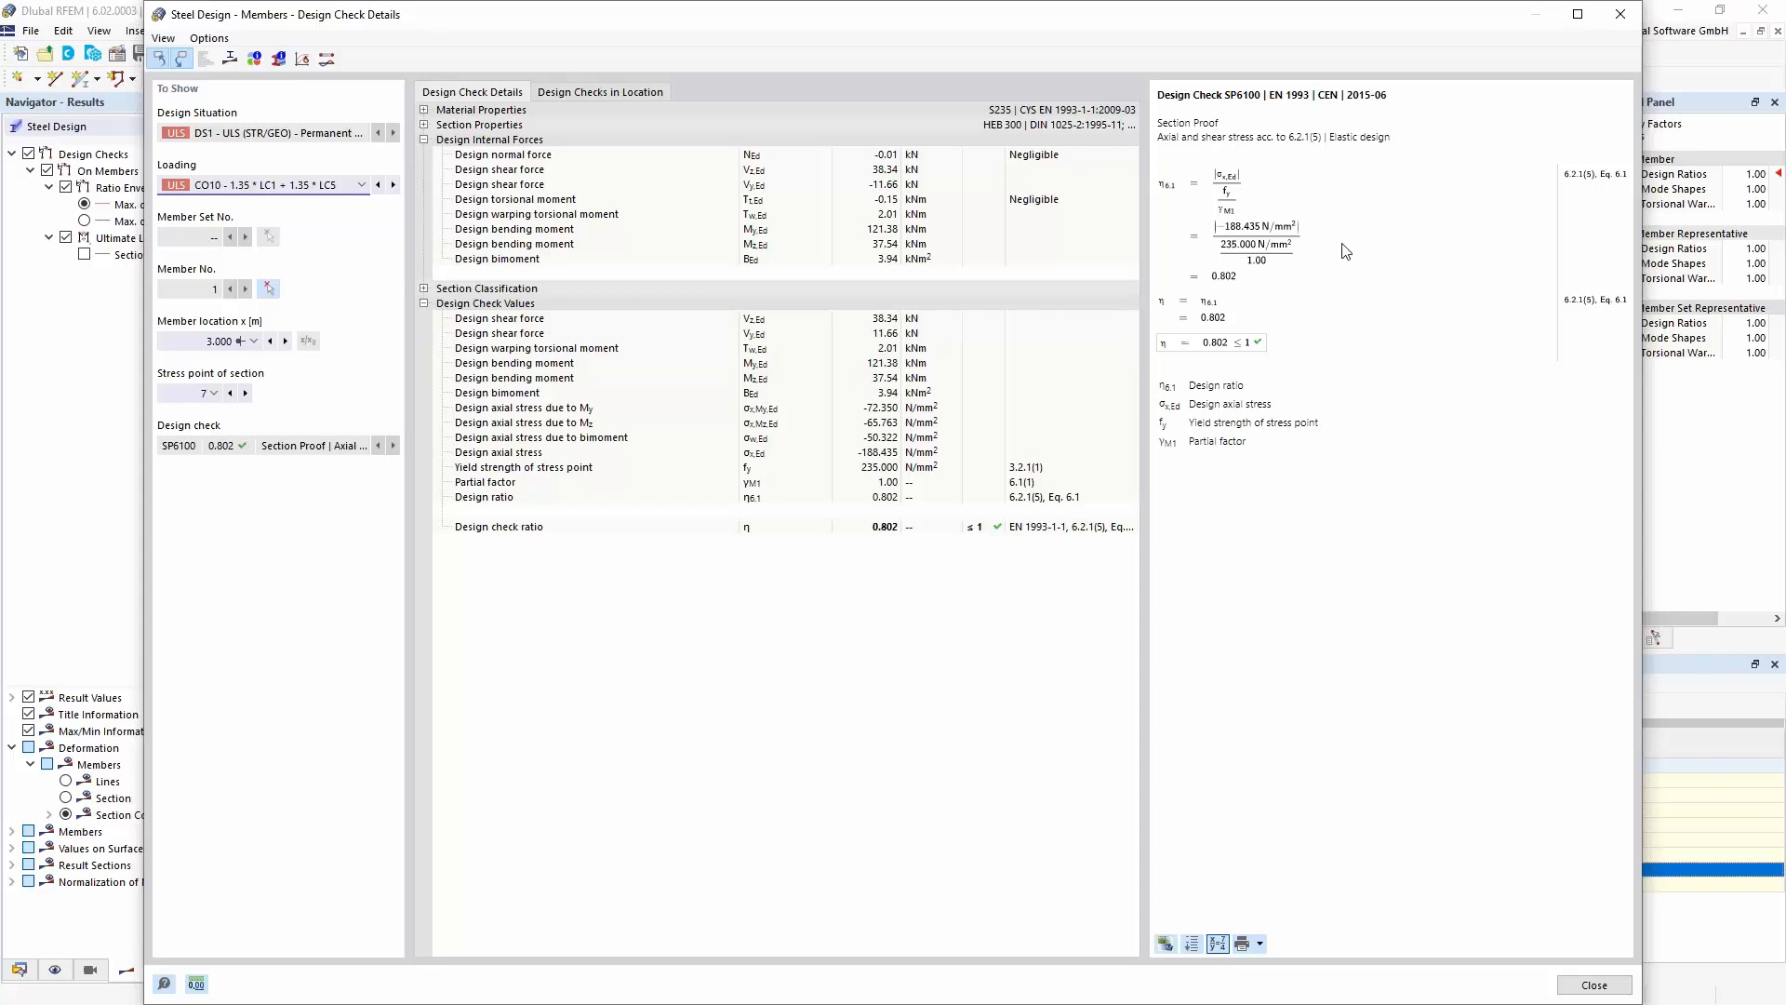
pyautogui.click(863, 413)
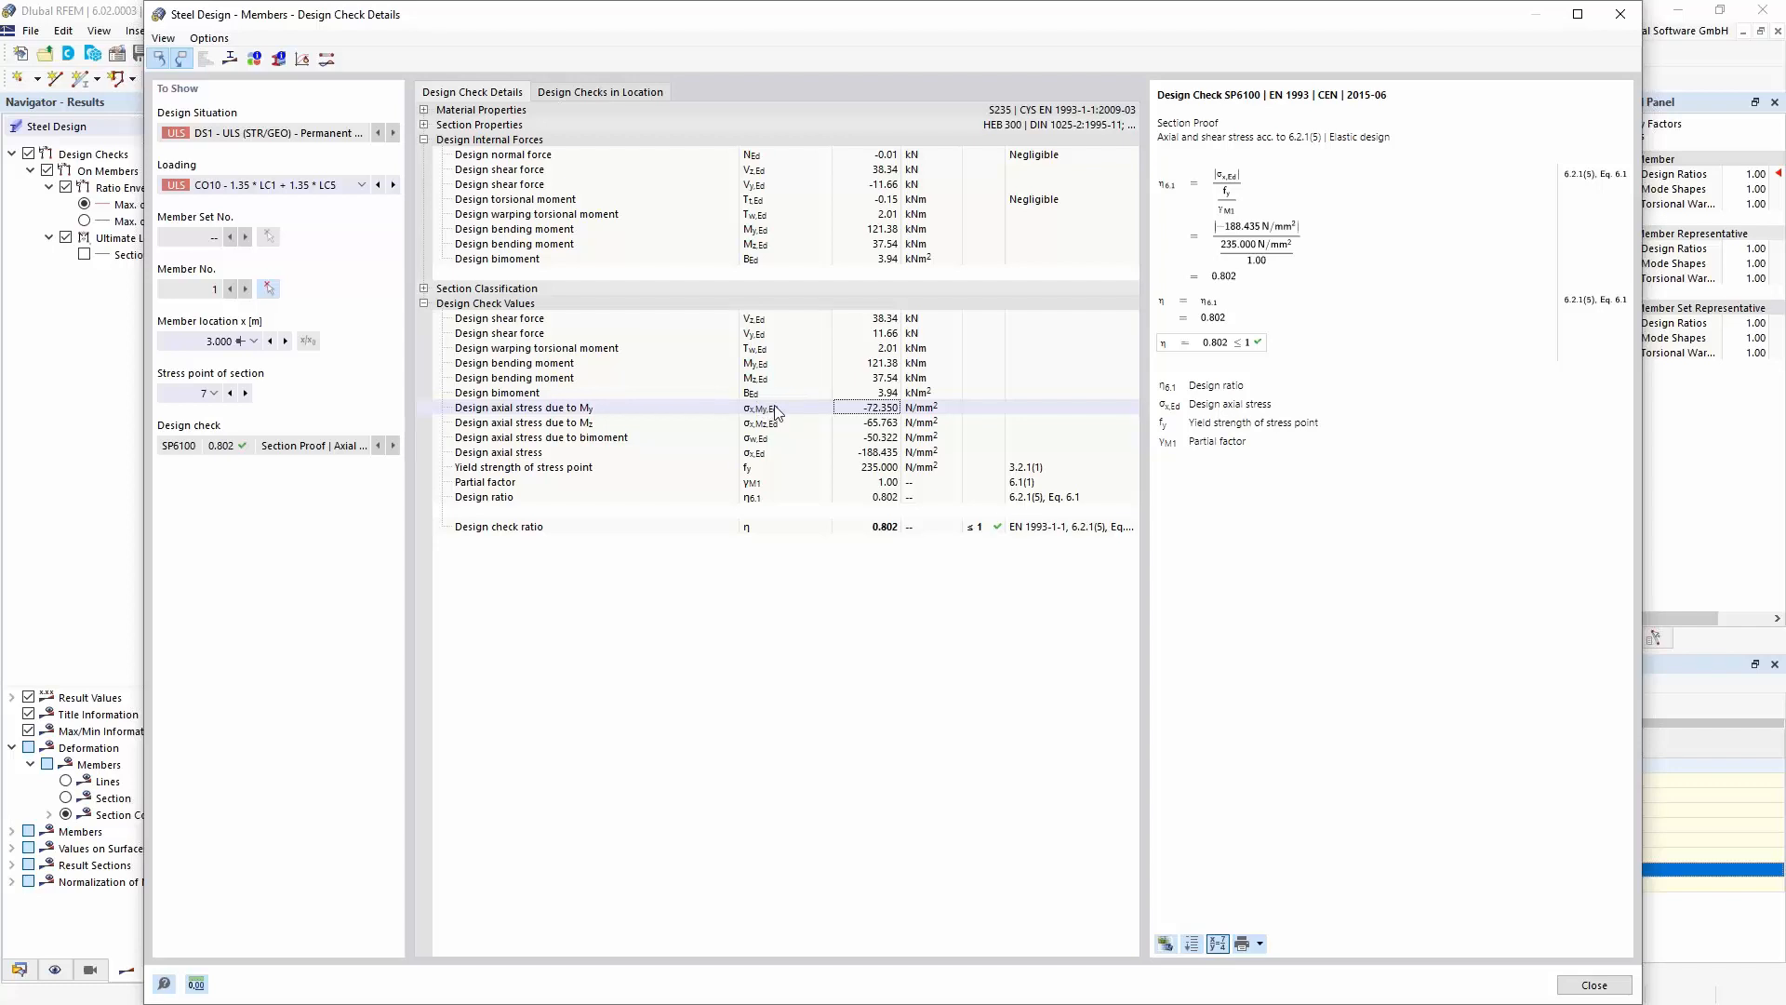
pyautogui.click(875, 424)
pyautogui.click(857, 438)
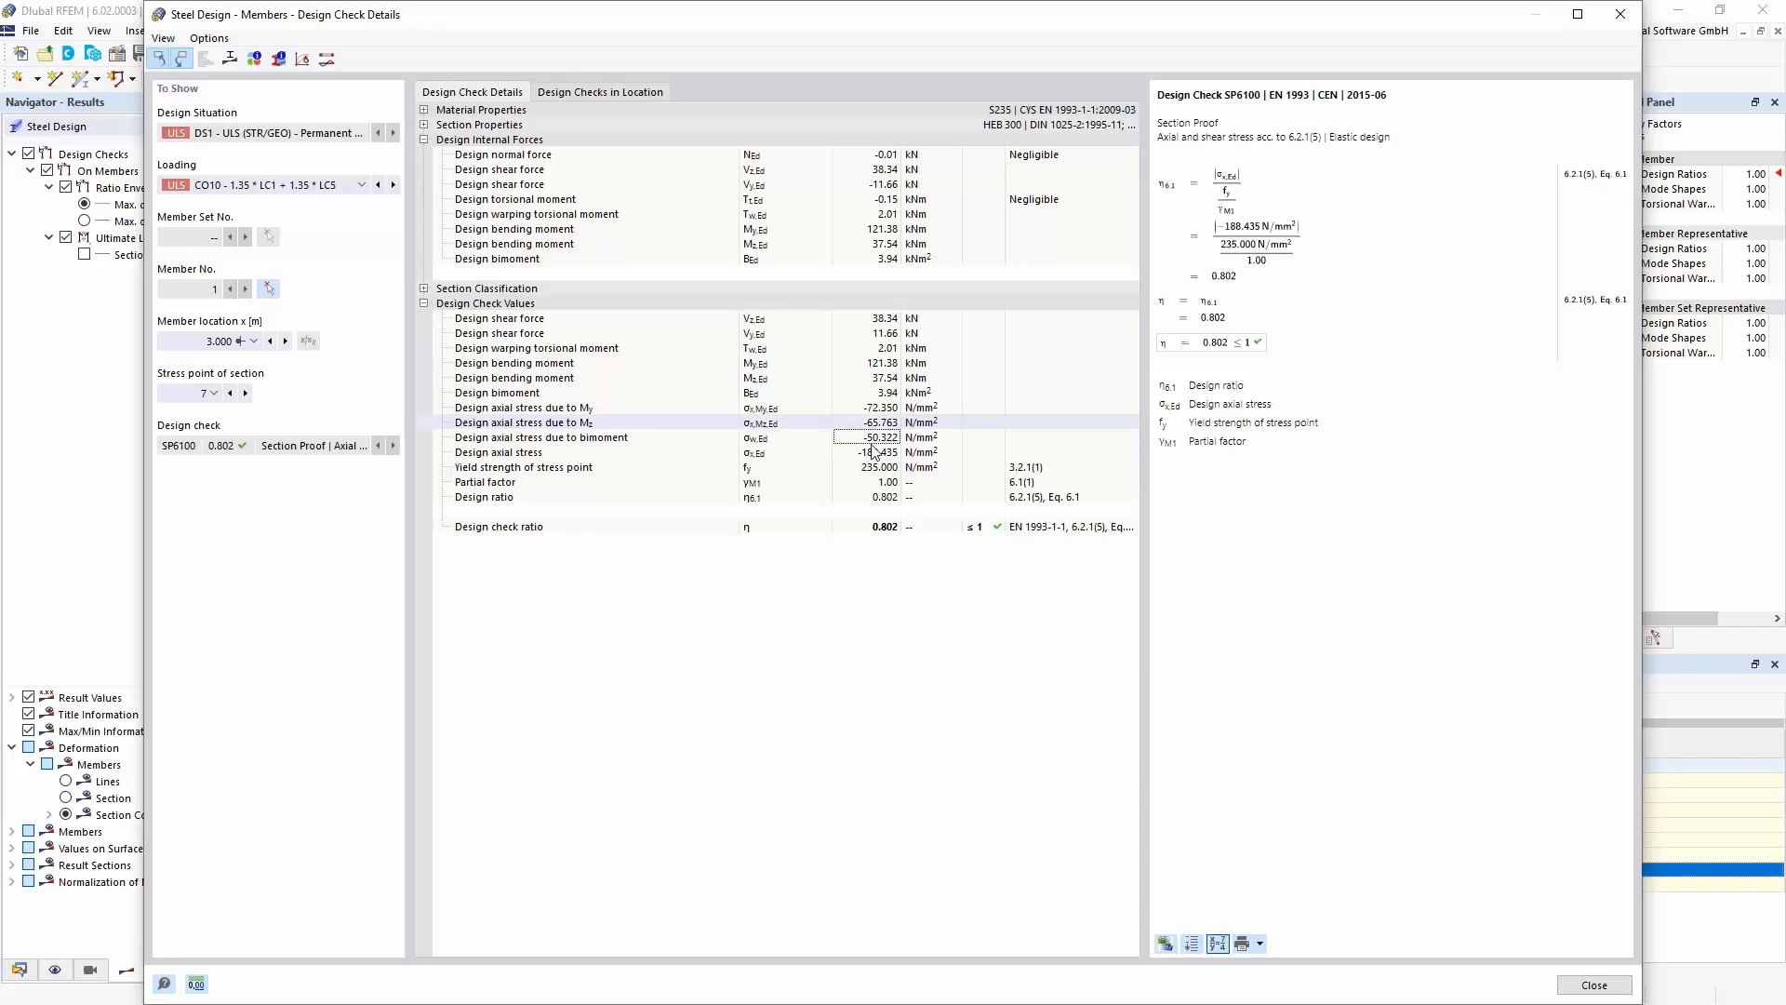
pyautogui.click(761, 484)
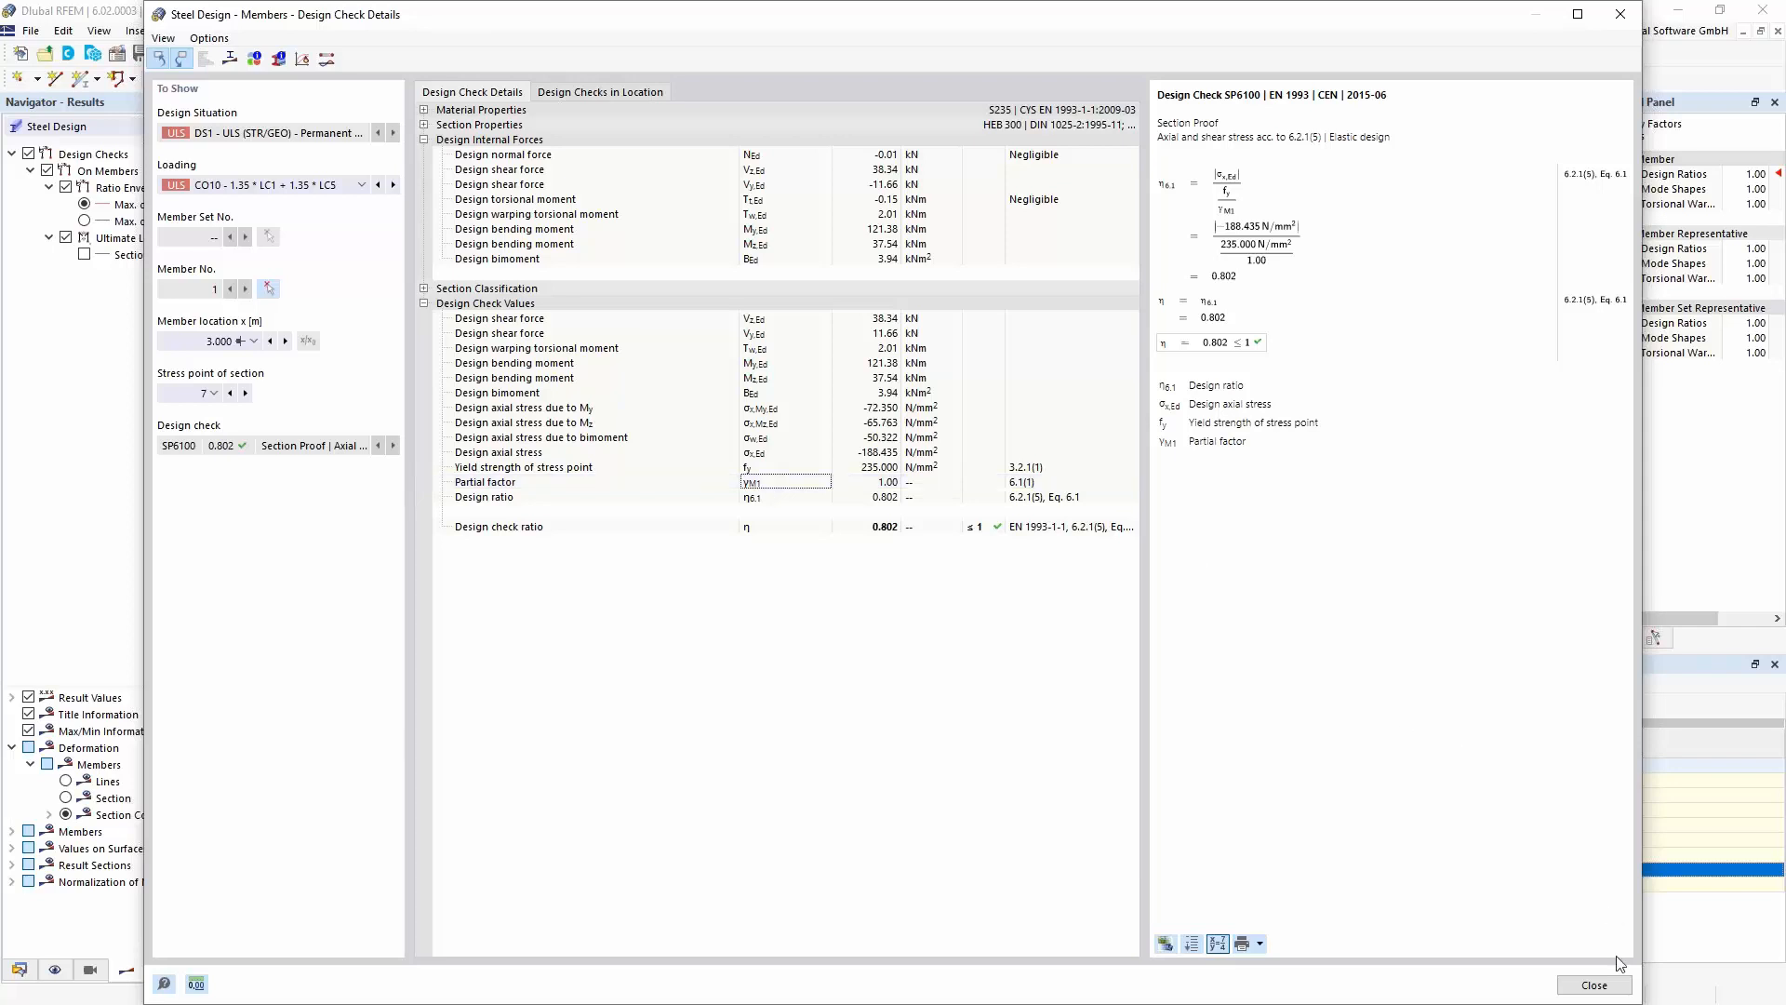
pyautogui.click(1593, 985)
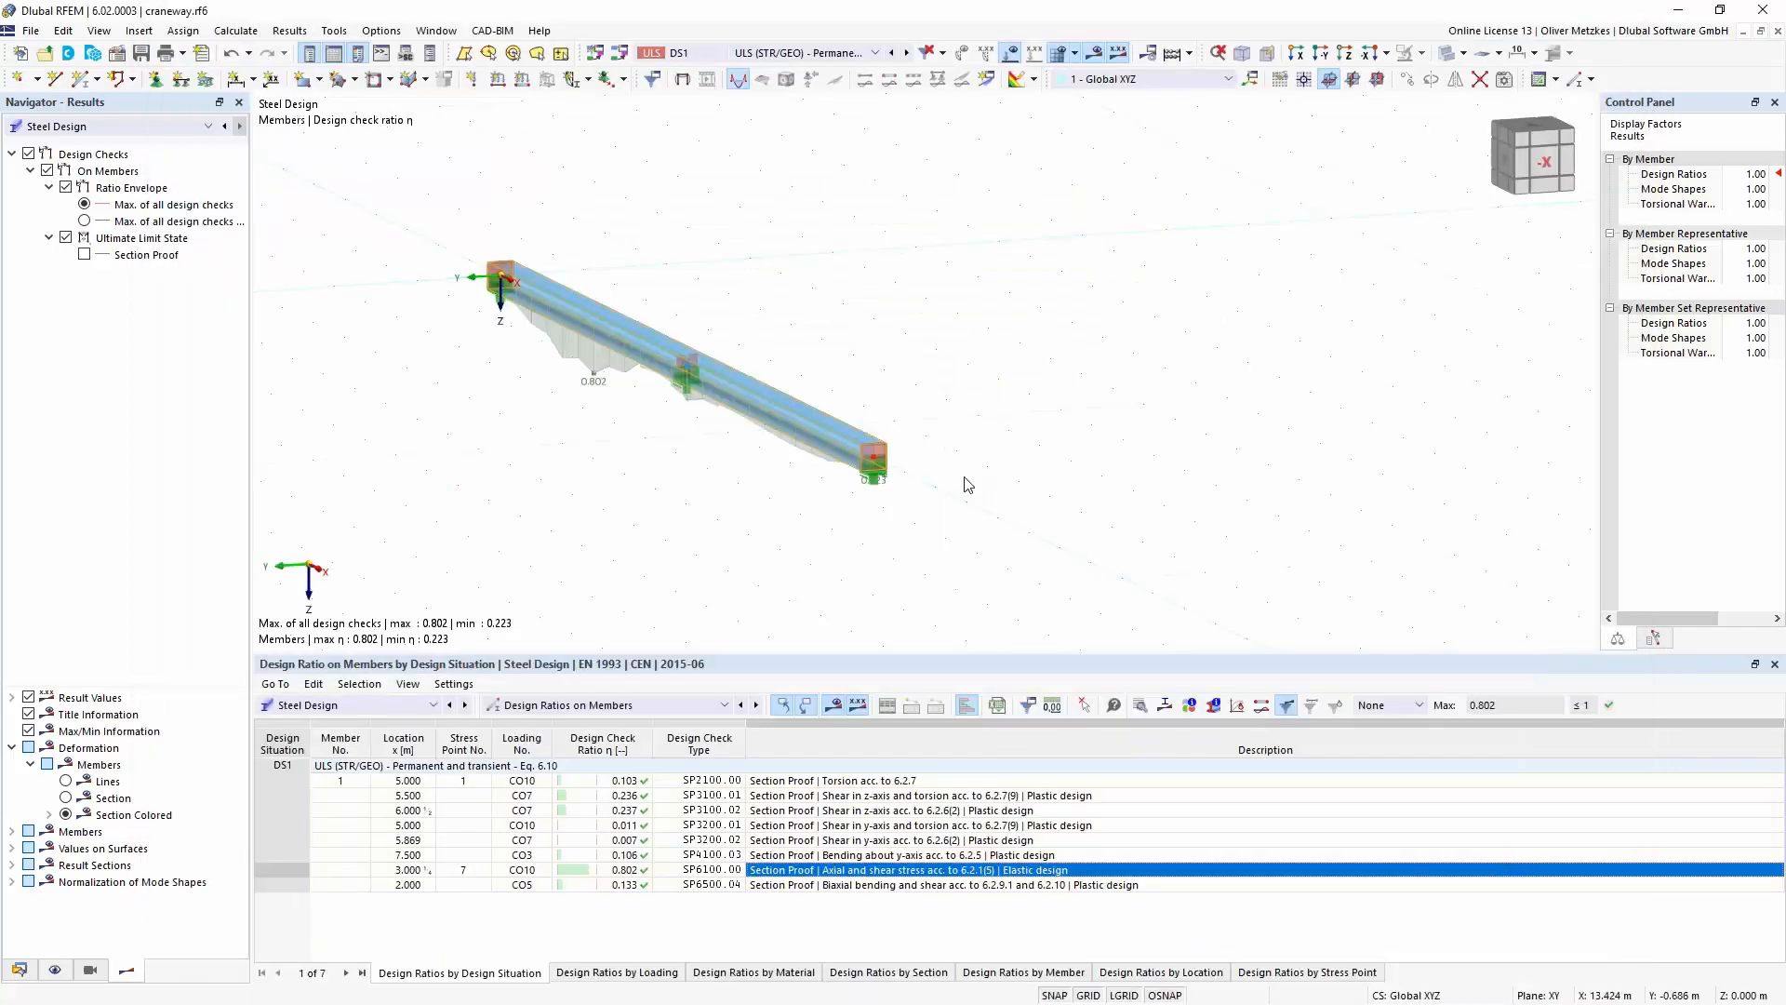
# - Switch from the craneway model to the open steel hall model Steel Hall_webinar_start.rf6
pyautogui.keyDown('ctrl'); pyautogui.moveTo(773, 503); pyautogui.dragTo(652, 502, button='middle'); pyautogui.keyUp('ctrl')
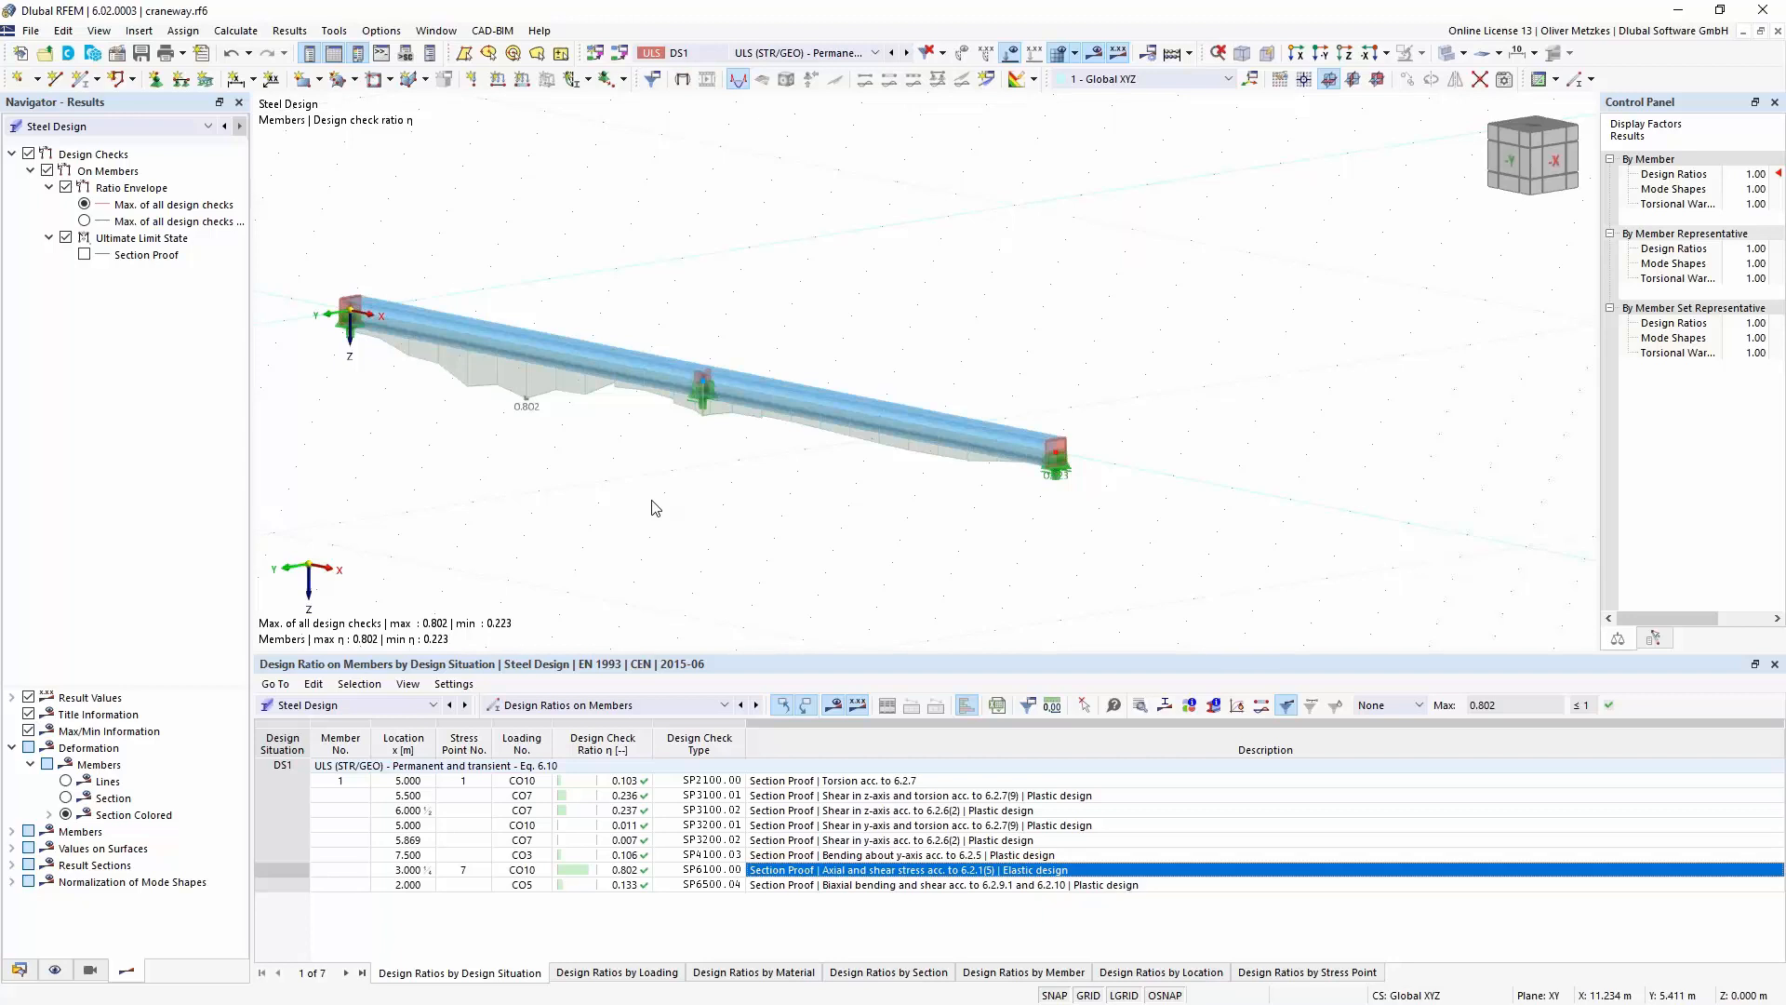
pyautogui.click(435, 31)
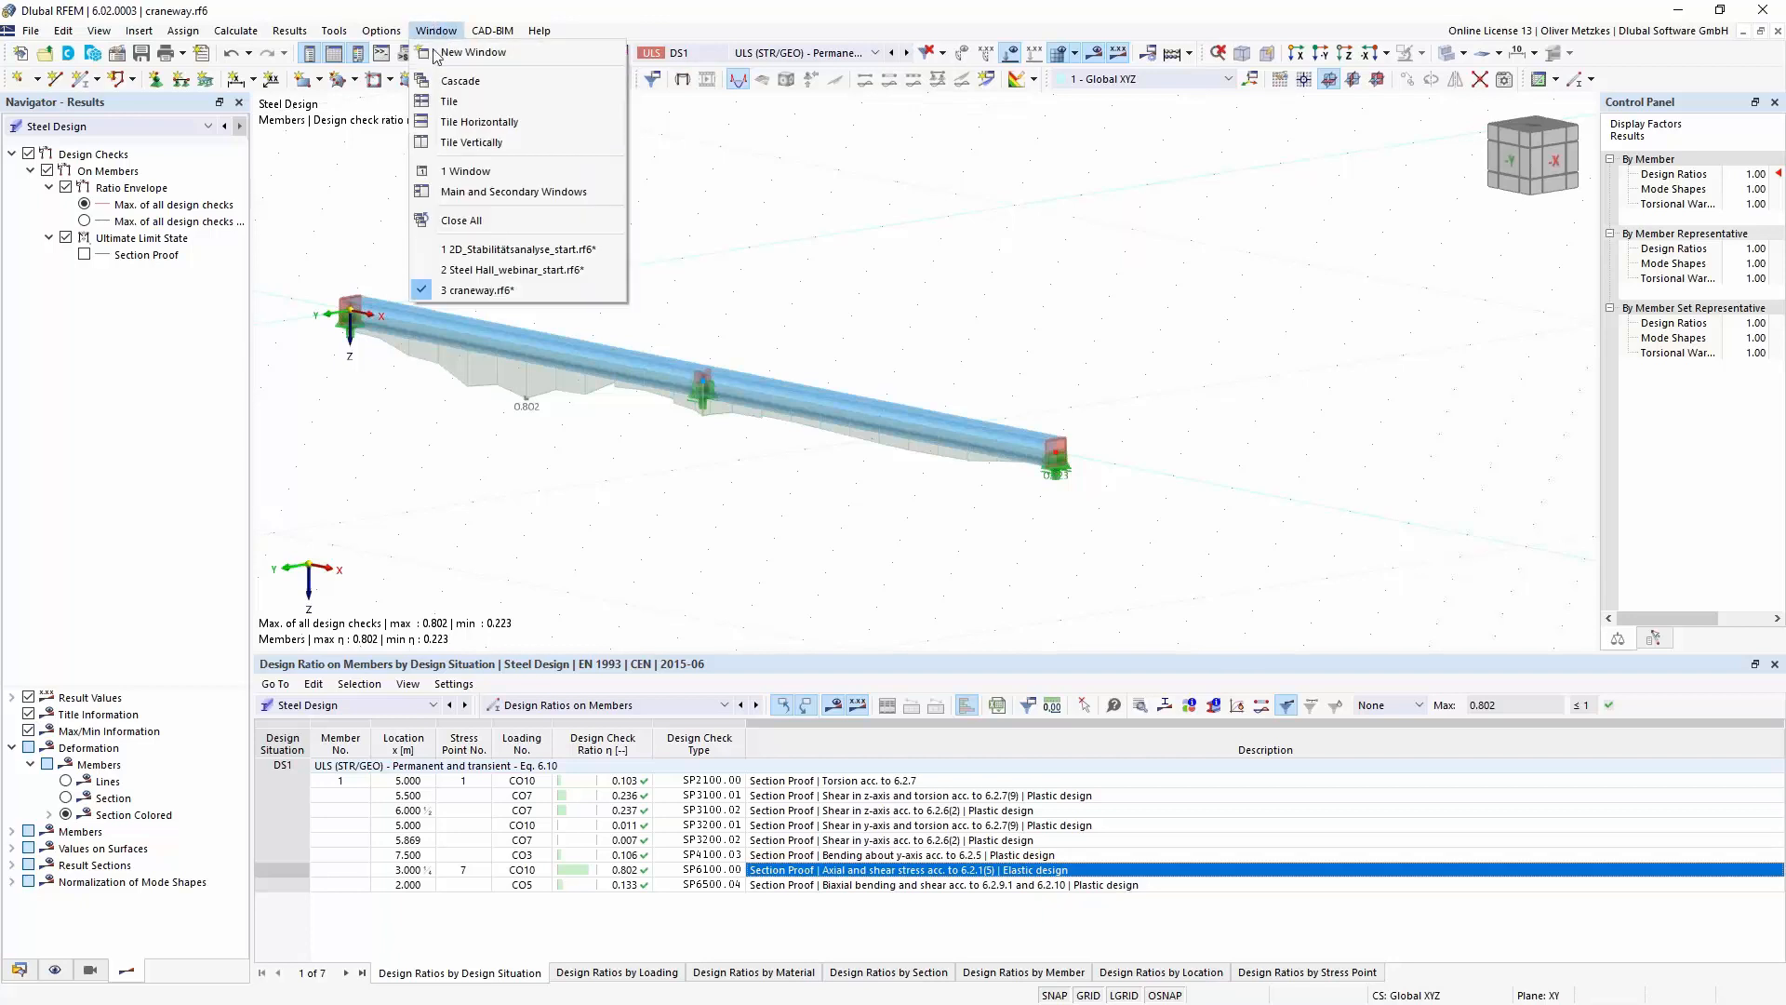
pyautogui.click(483, 271)
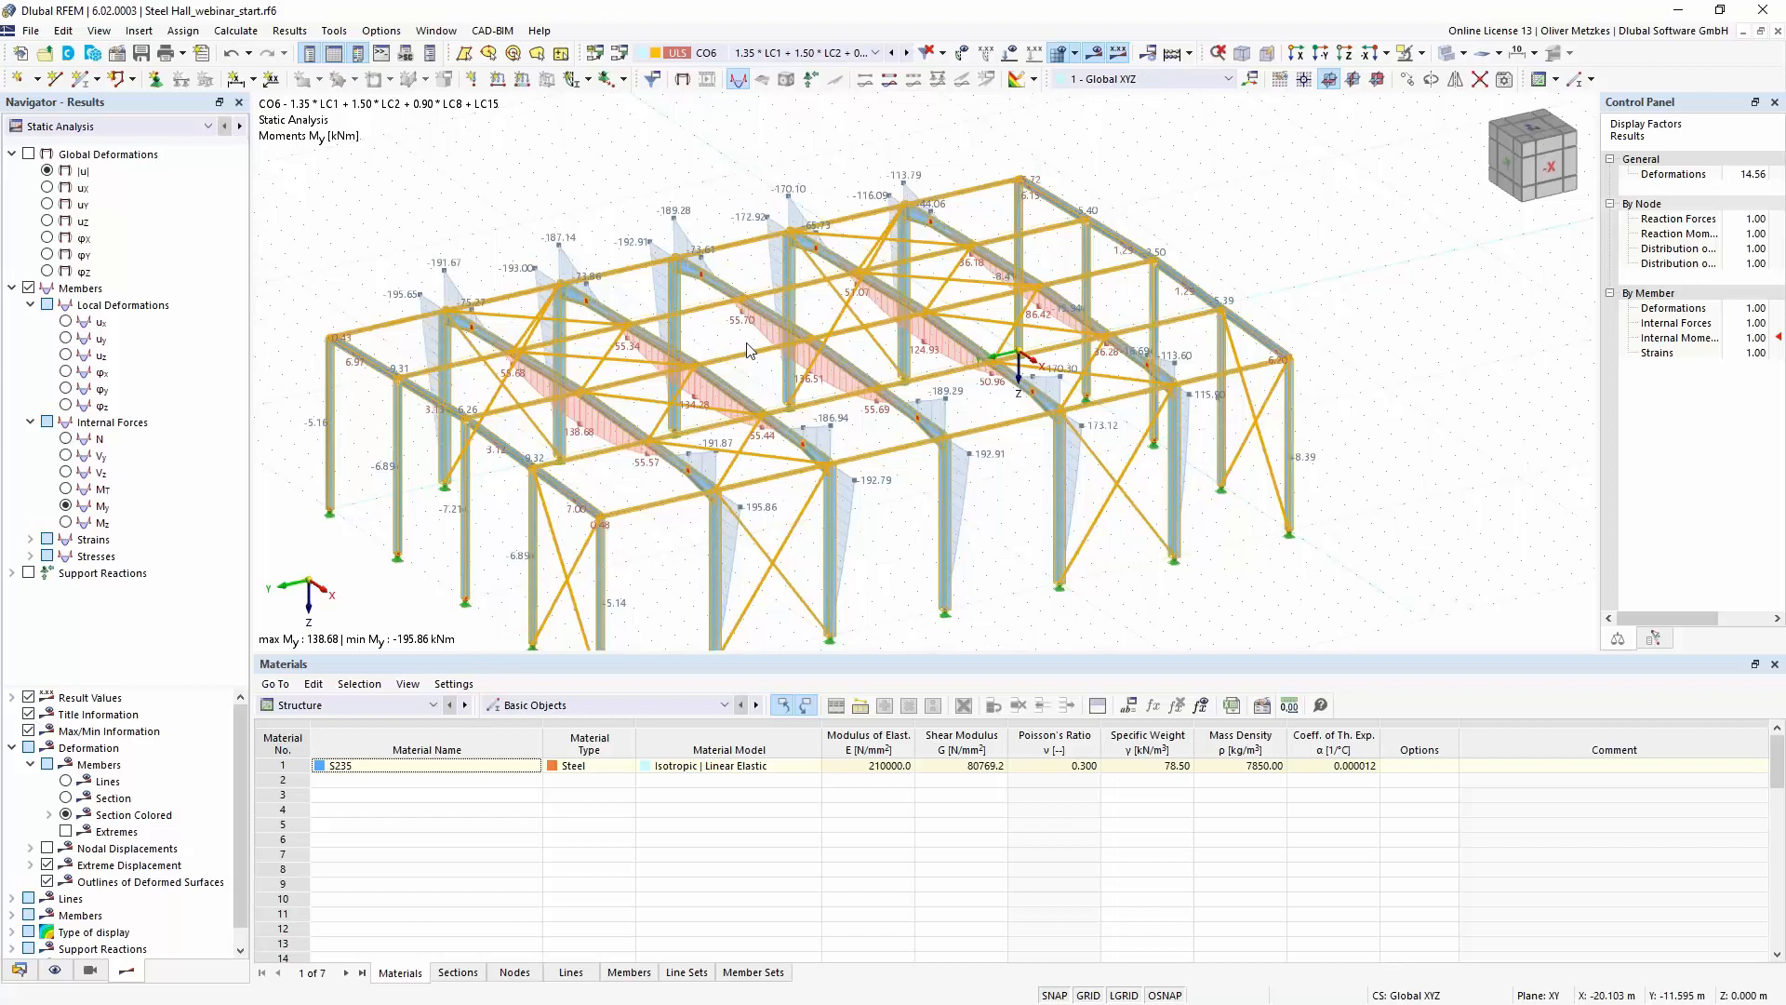
pyautogui.click(885, 448)
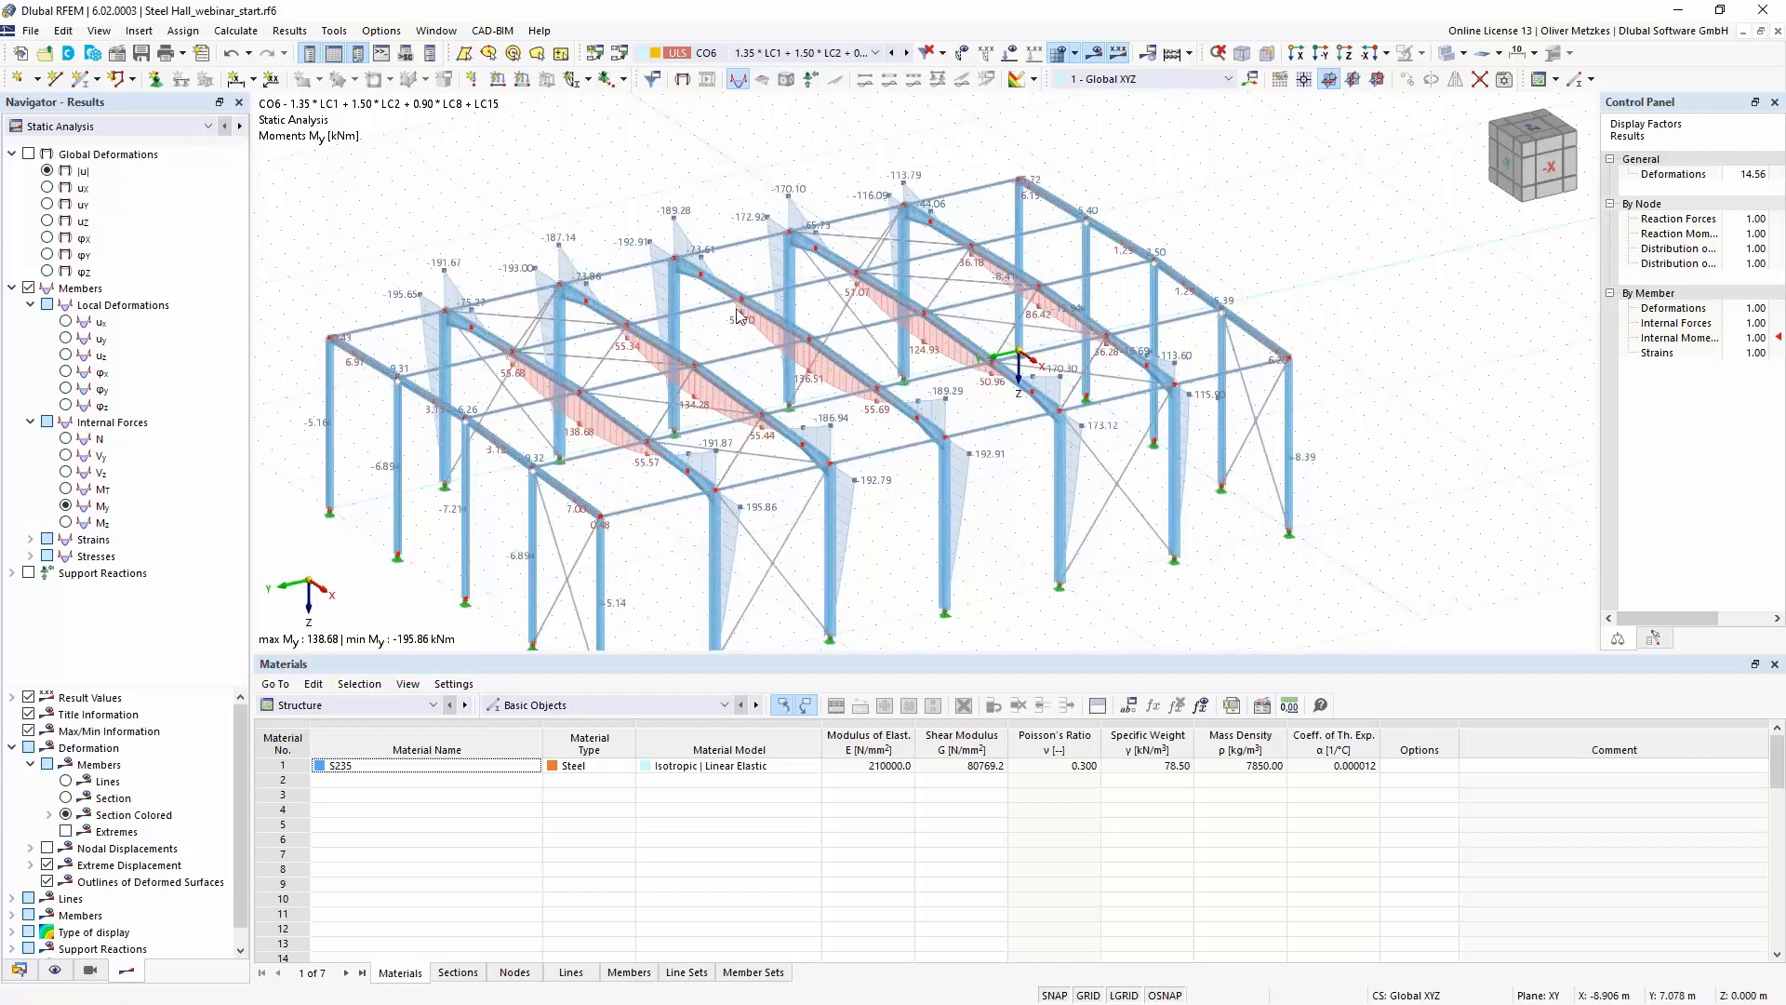
# - Activate the Torsional Warping (7 DOF) add-on for the steel hall and accept deleting all results including the mesh
pyautogui.click(115, 54)
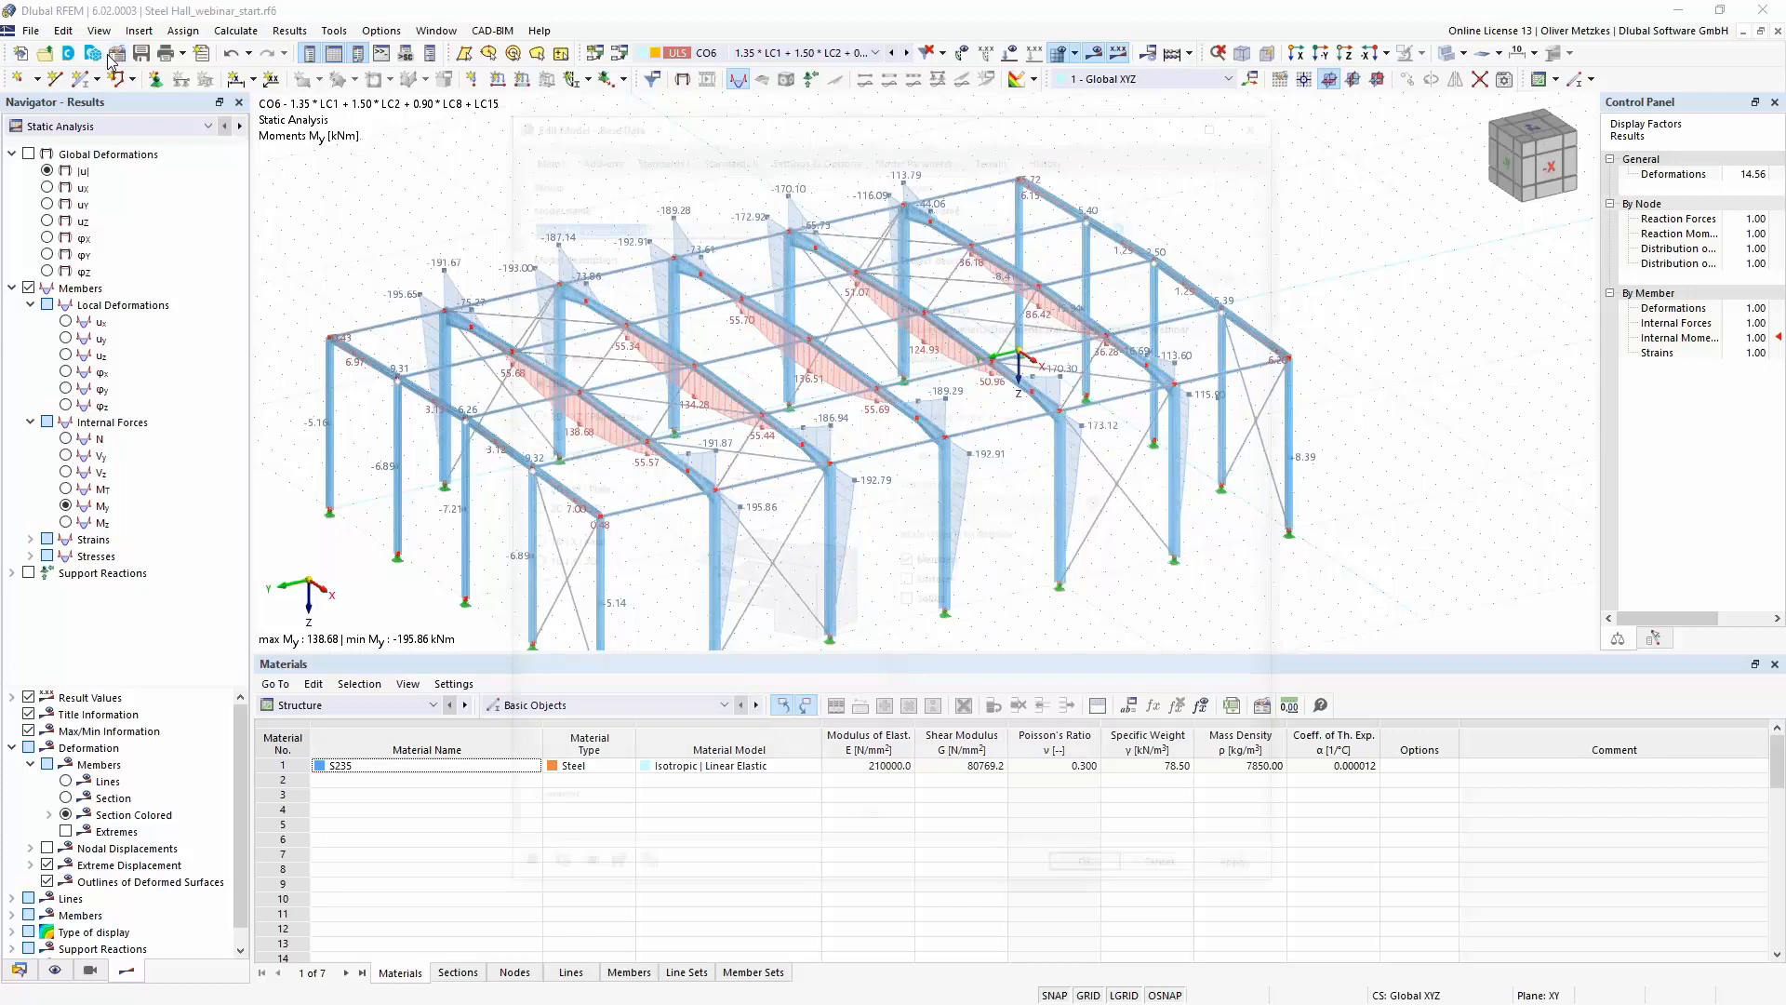
pyautogui.click(591, 150)
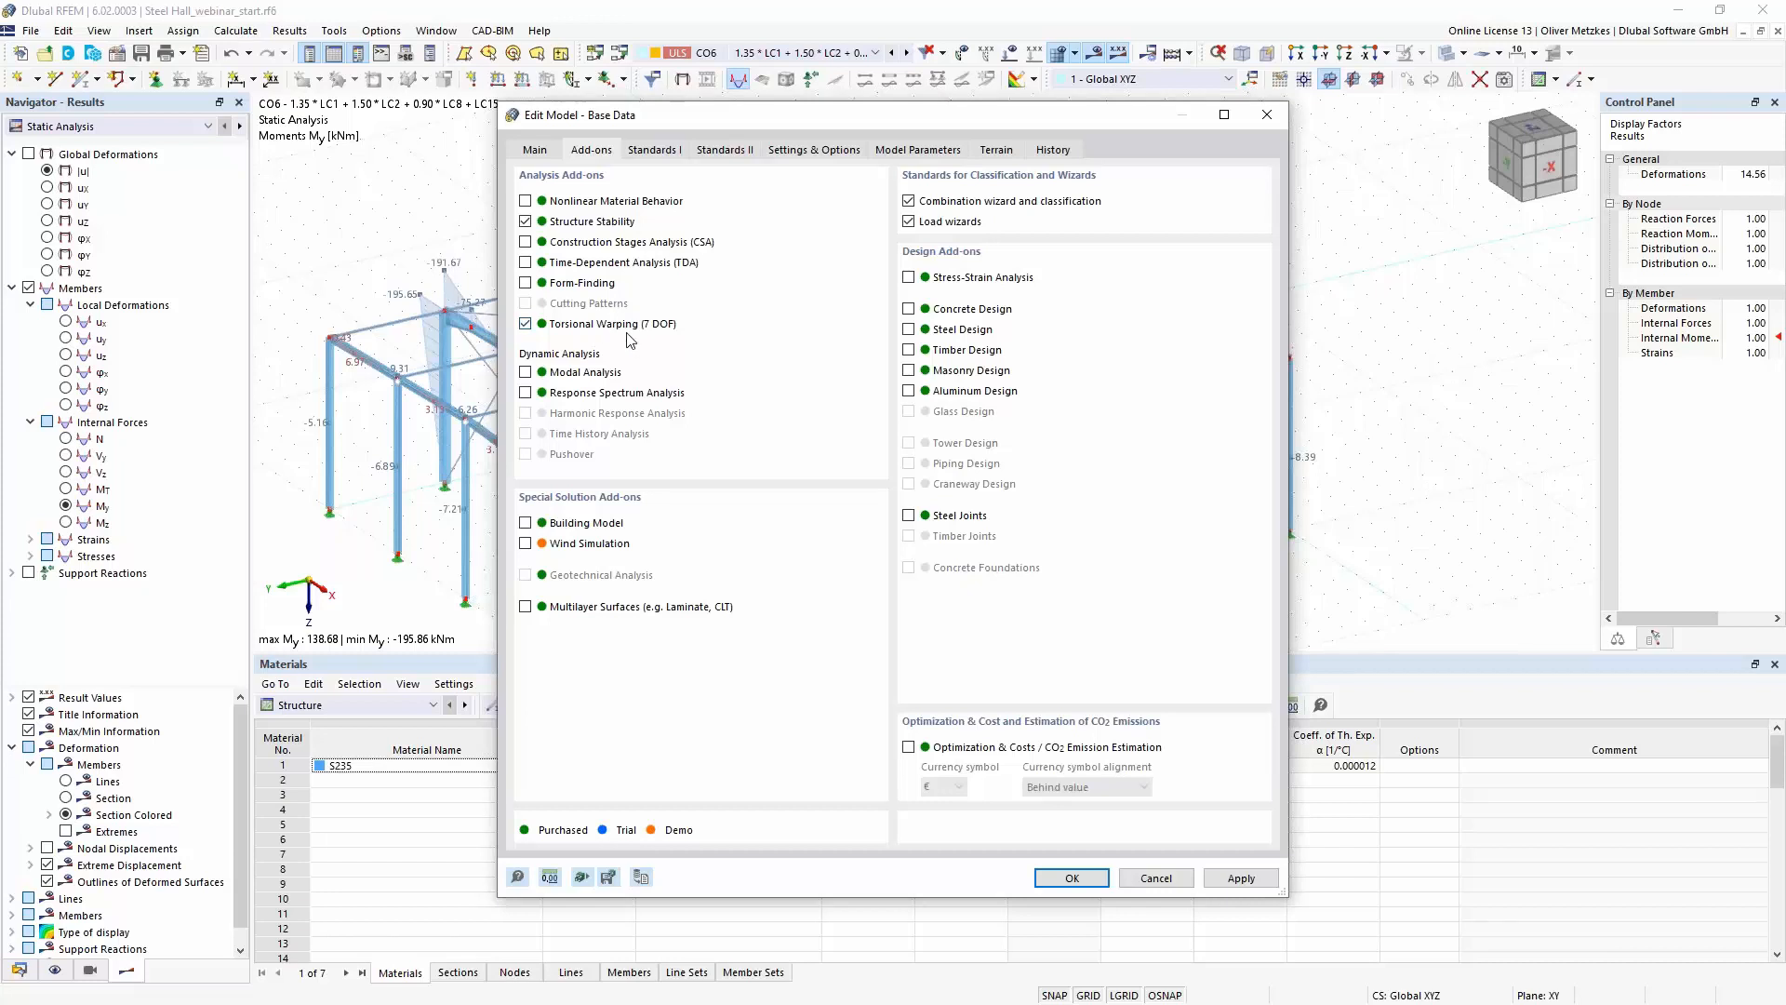
pyautogui.click(1071, 878)
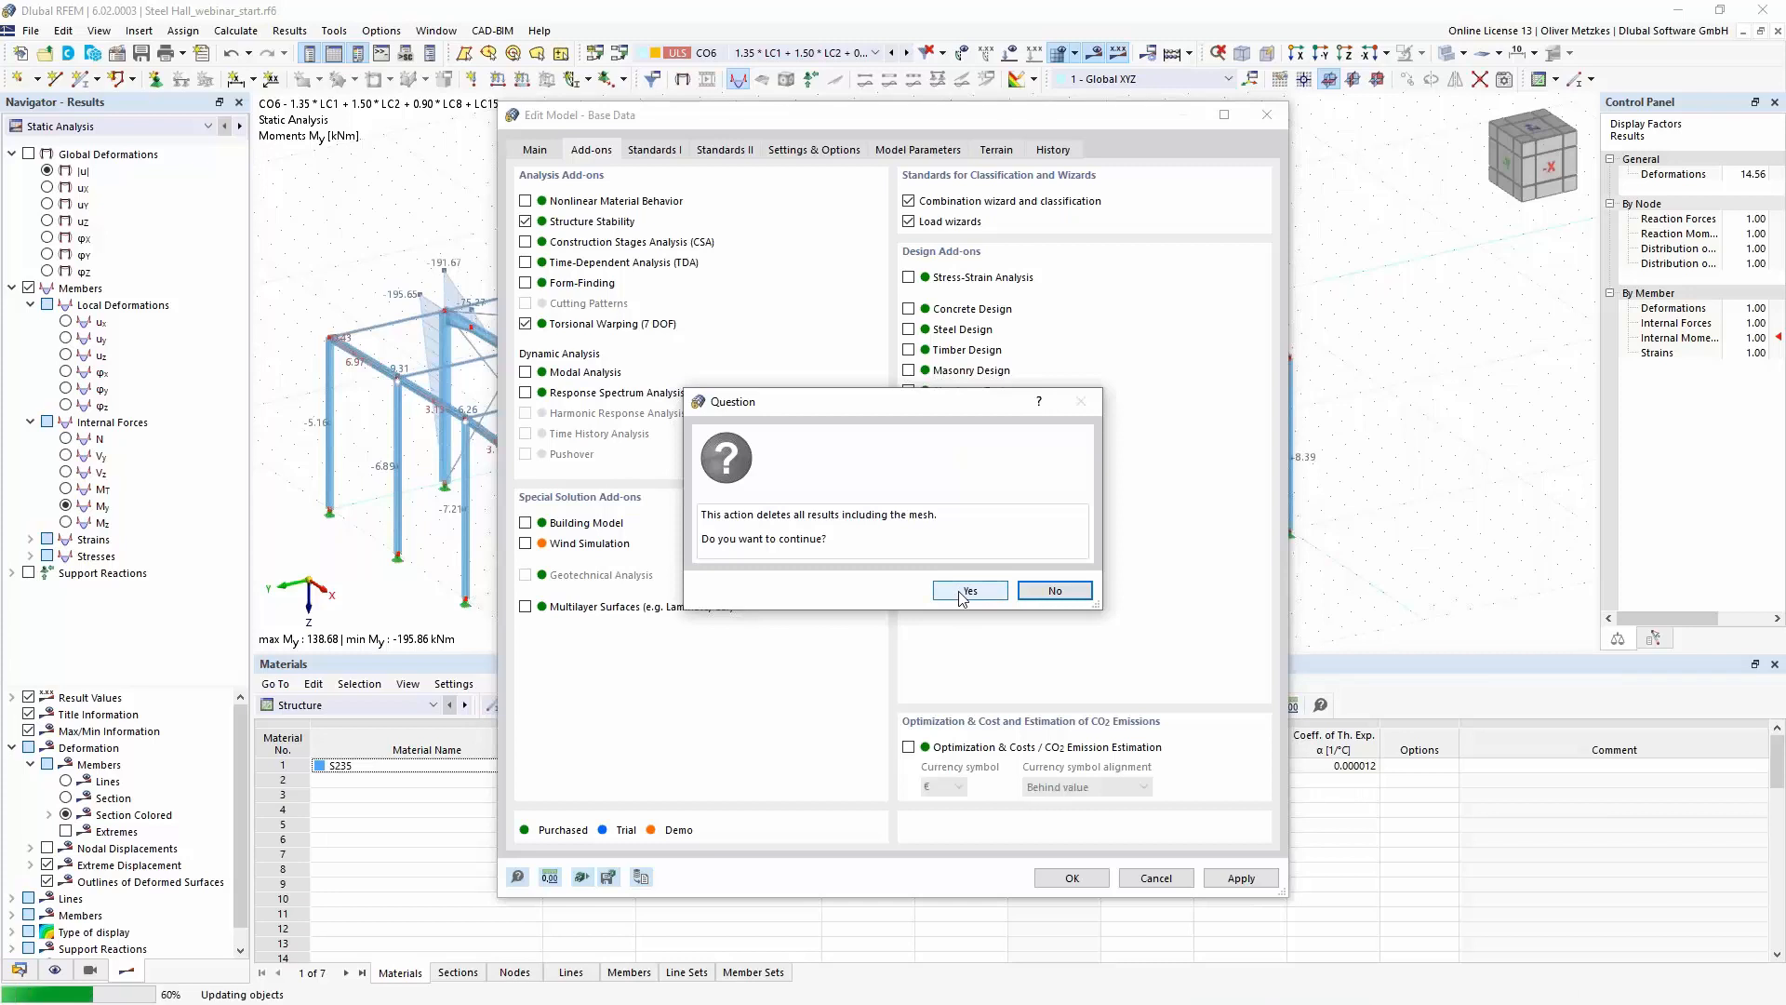
pyautogui.click(967, 592)
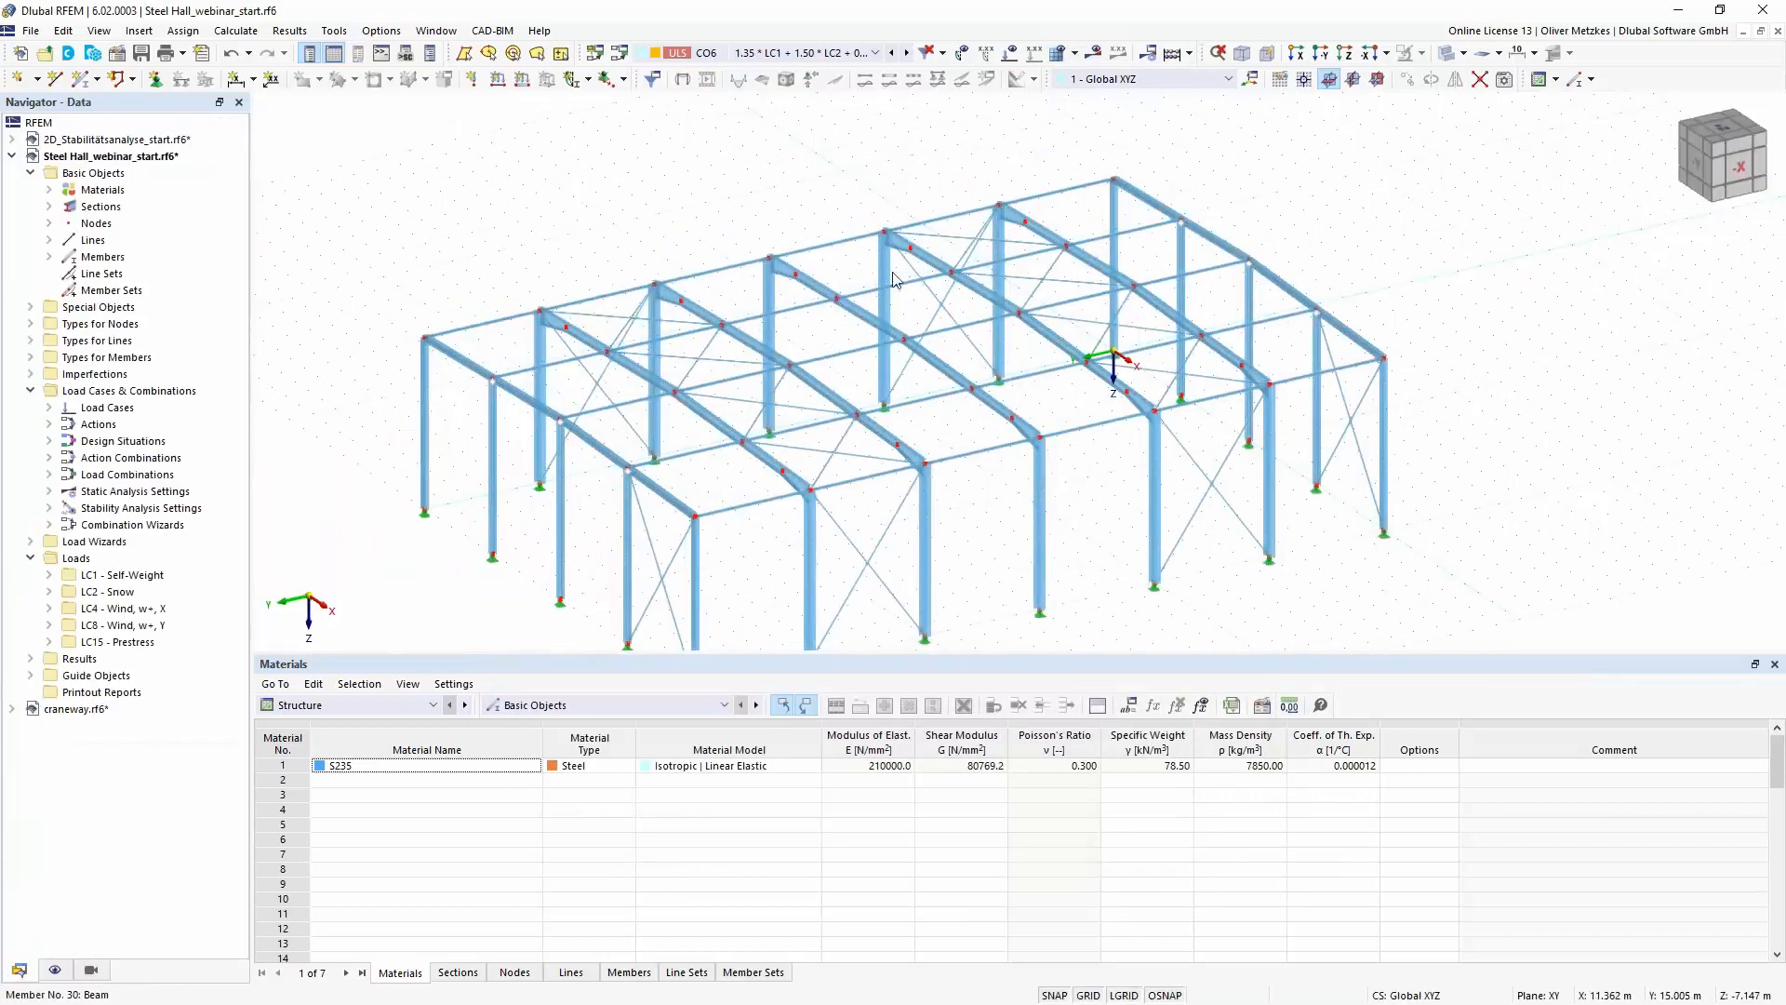
pyautogui.scroll(5, 800, 335)
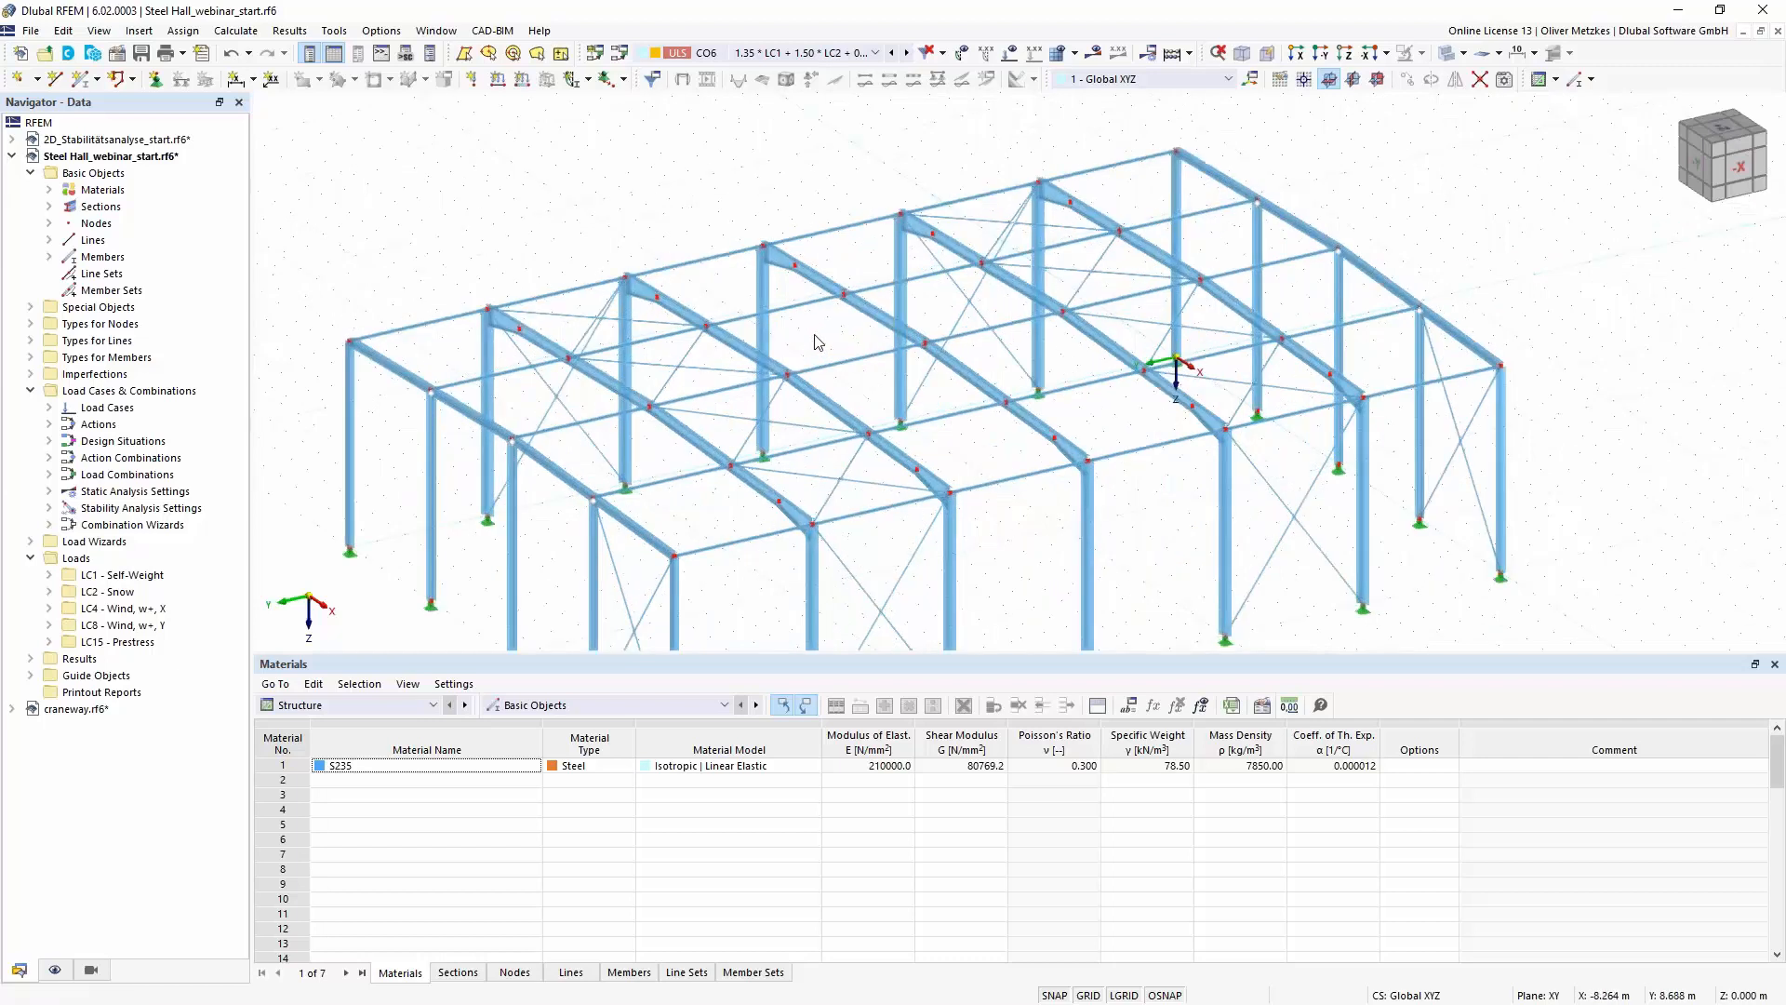
# - Limit the visible objects of the steel hall to the members of type Beam using the generated visibilities
pyautogui.moveTo(810, 238); pyautogui.dragTo(771, 249, button='middle')
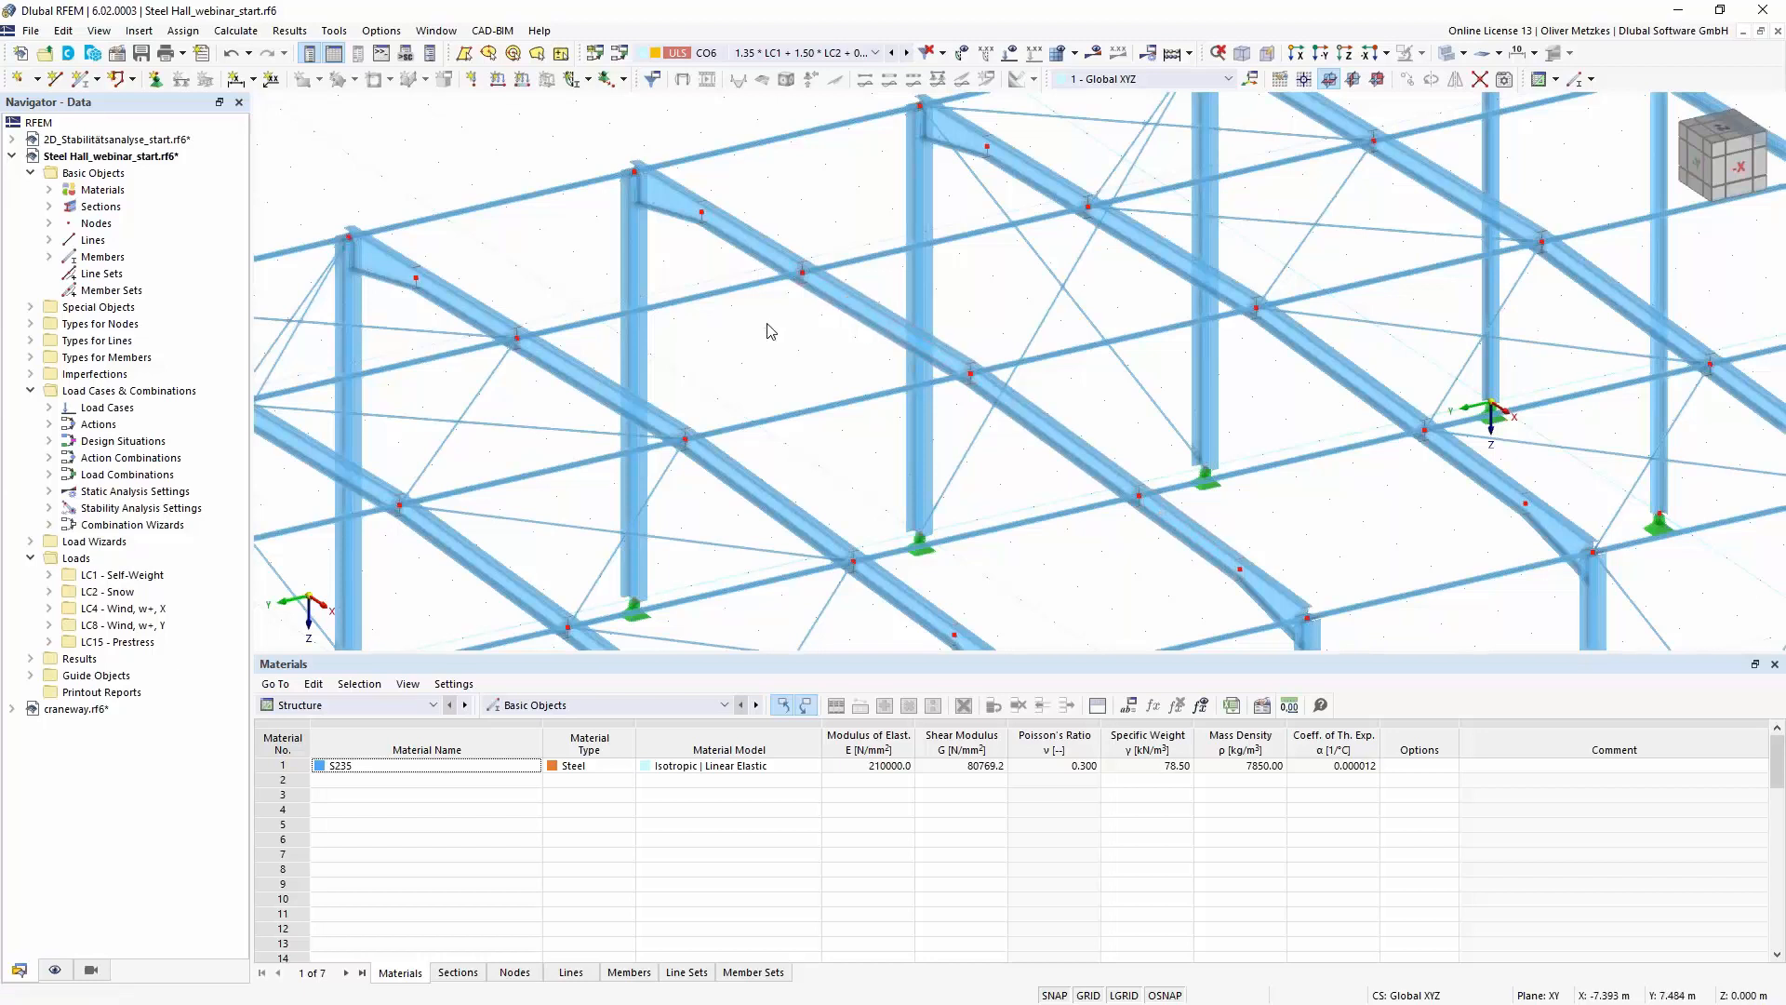
pyautogui.scroll(-5, 787, 317)
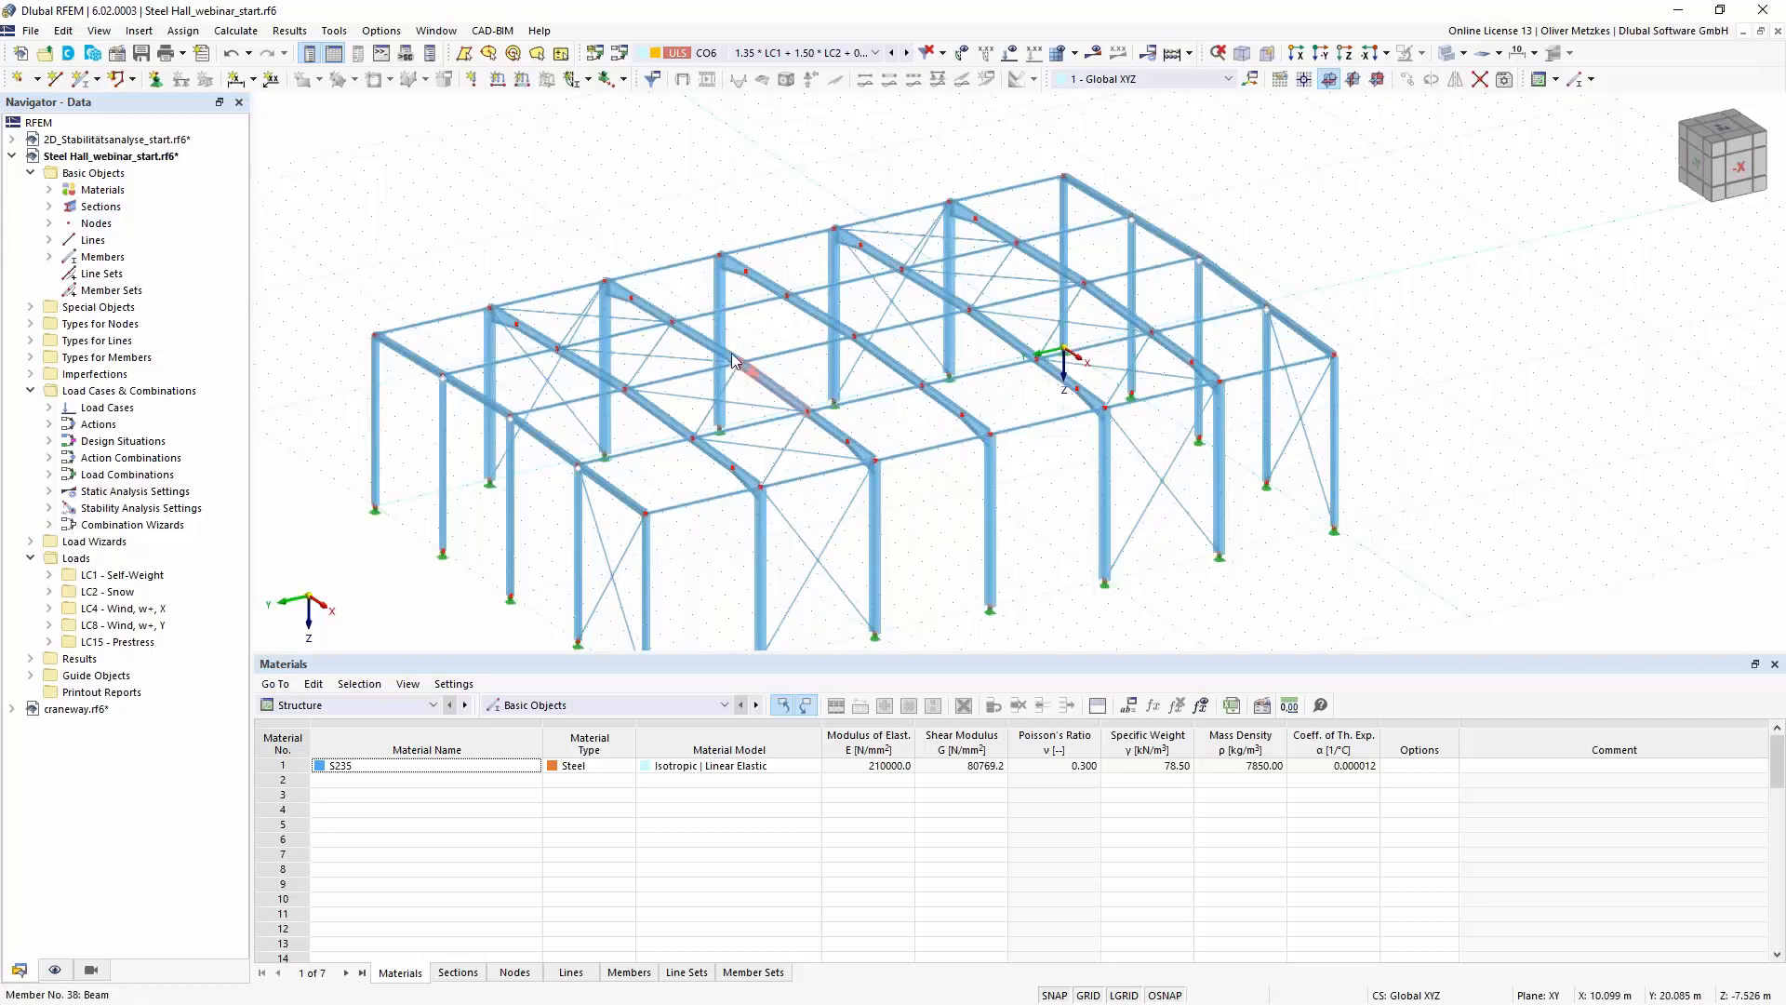
pyautogui.moveTo(738, 367)
pyautogui.click(97, 971)
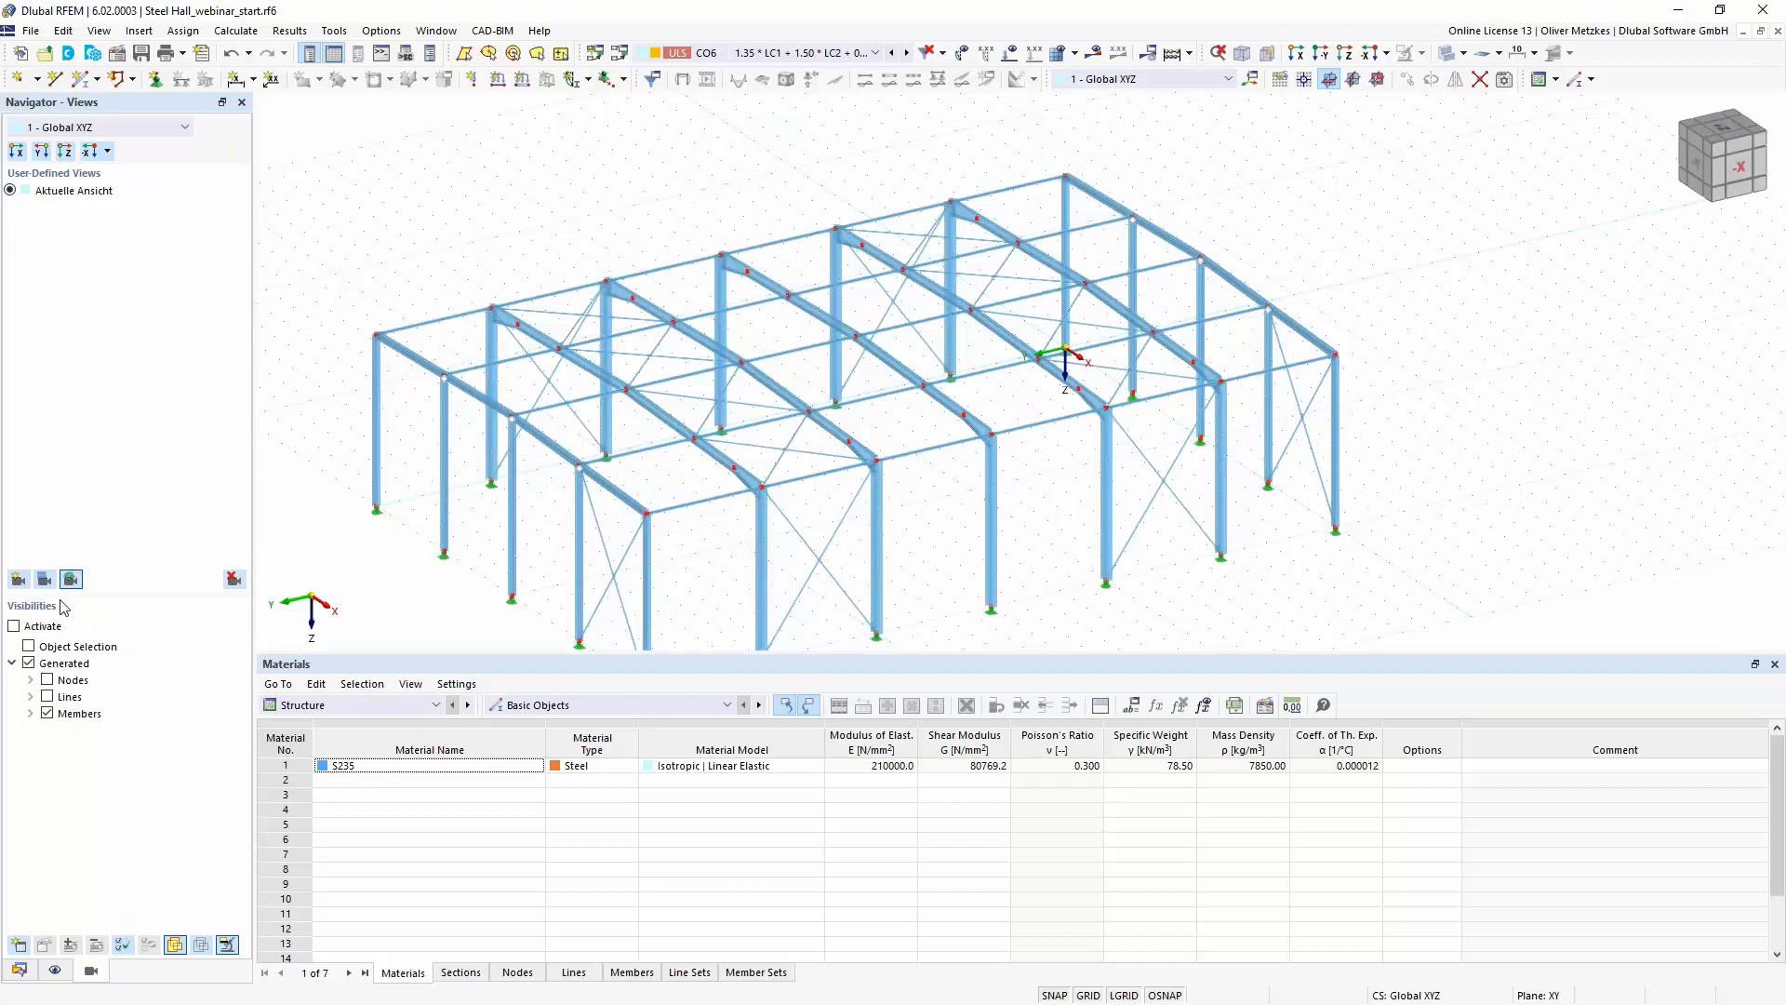
pyautogui.click(31, 713)
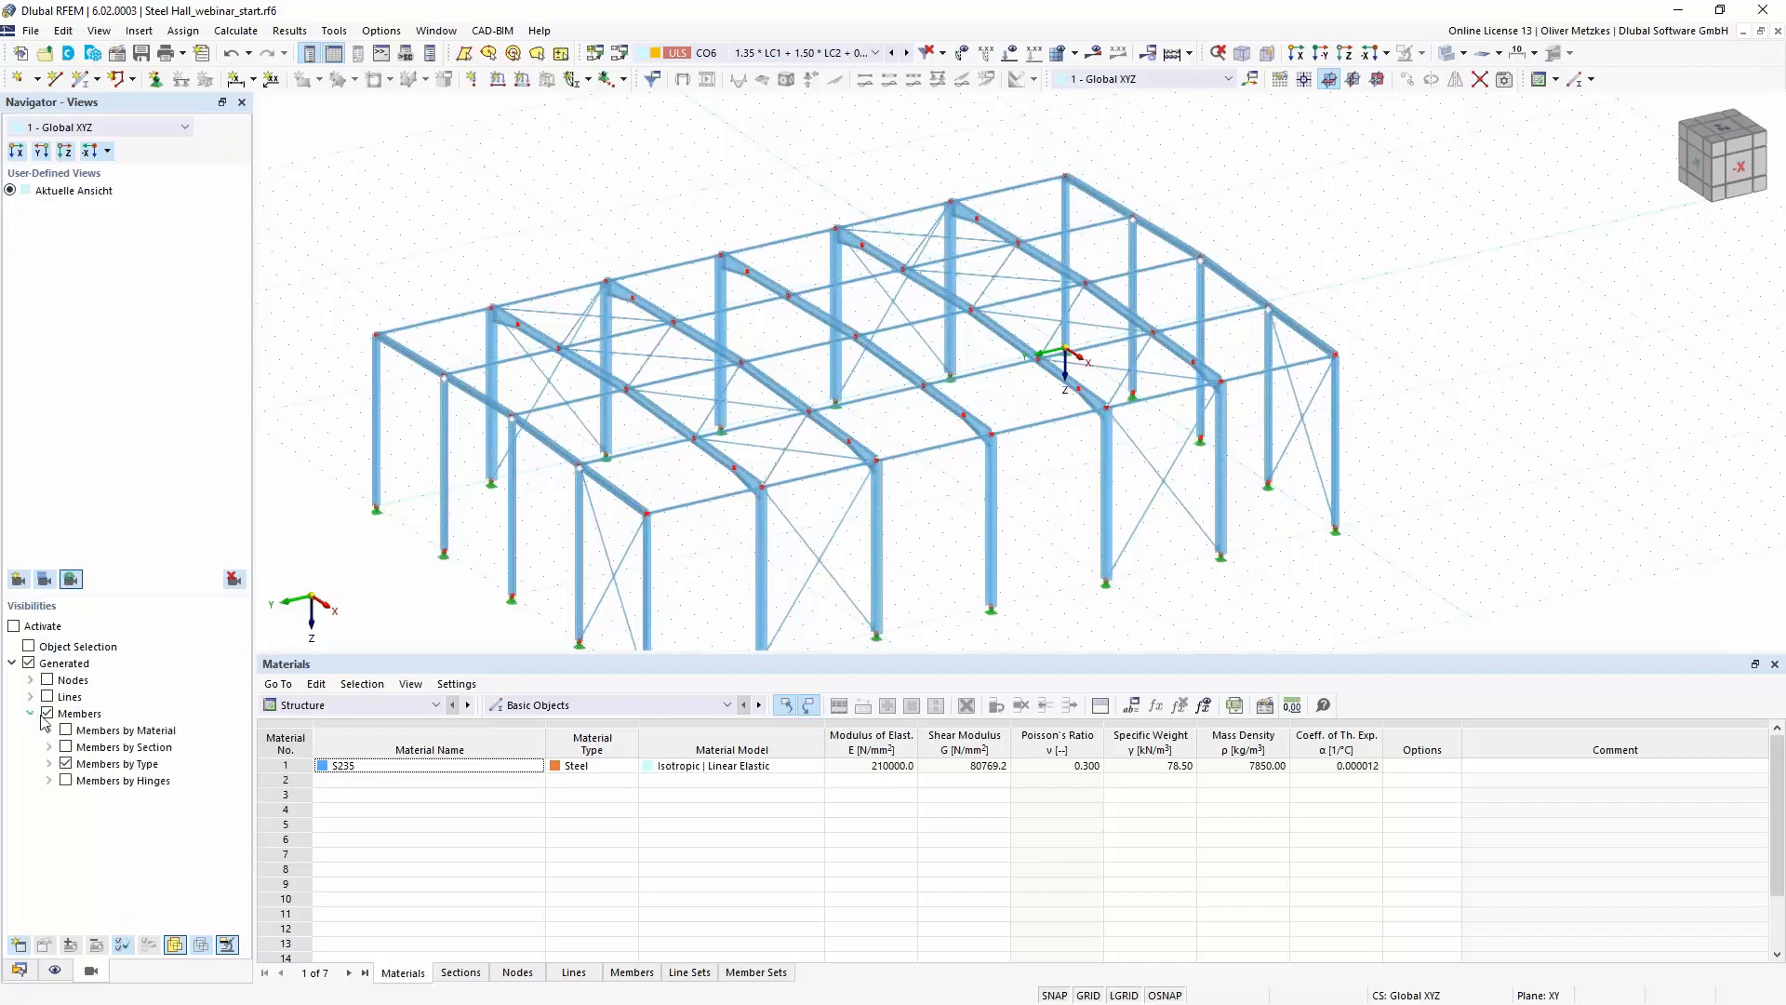
pyautogui.click(65, 764)
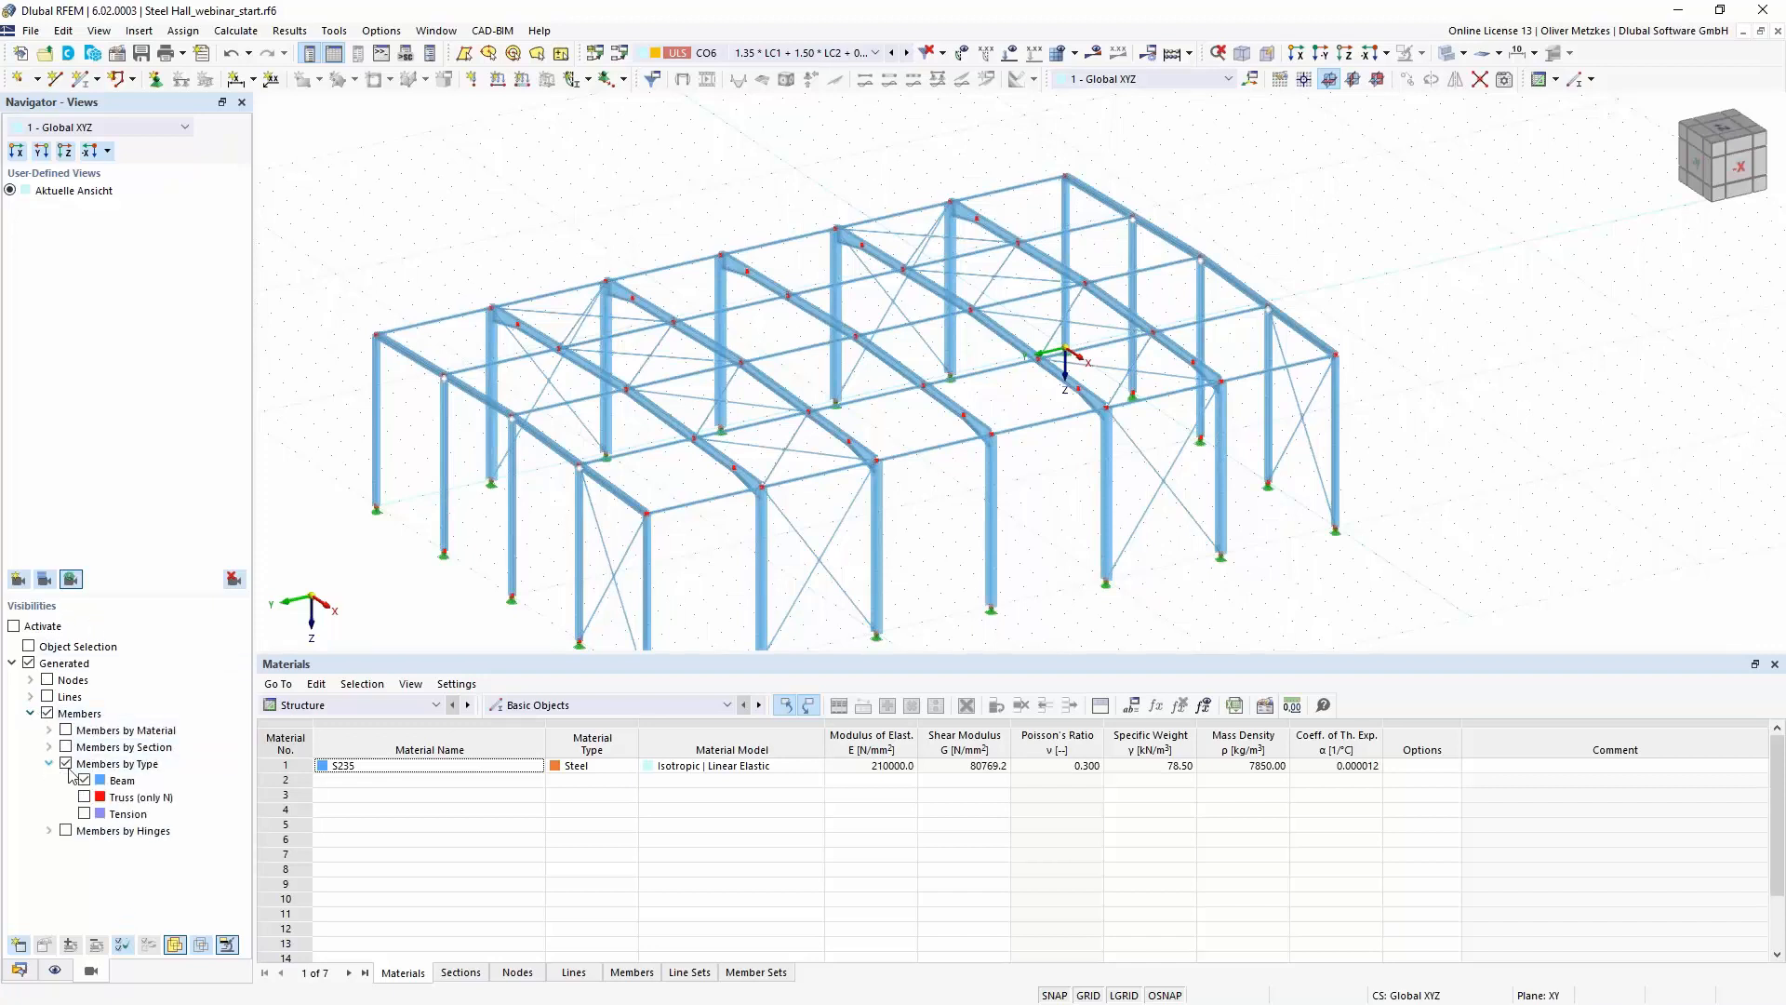
pyautogui.click(15, 626)
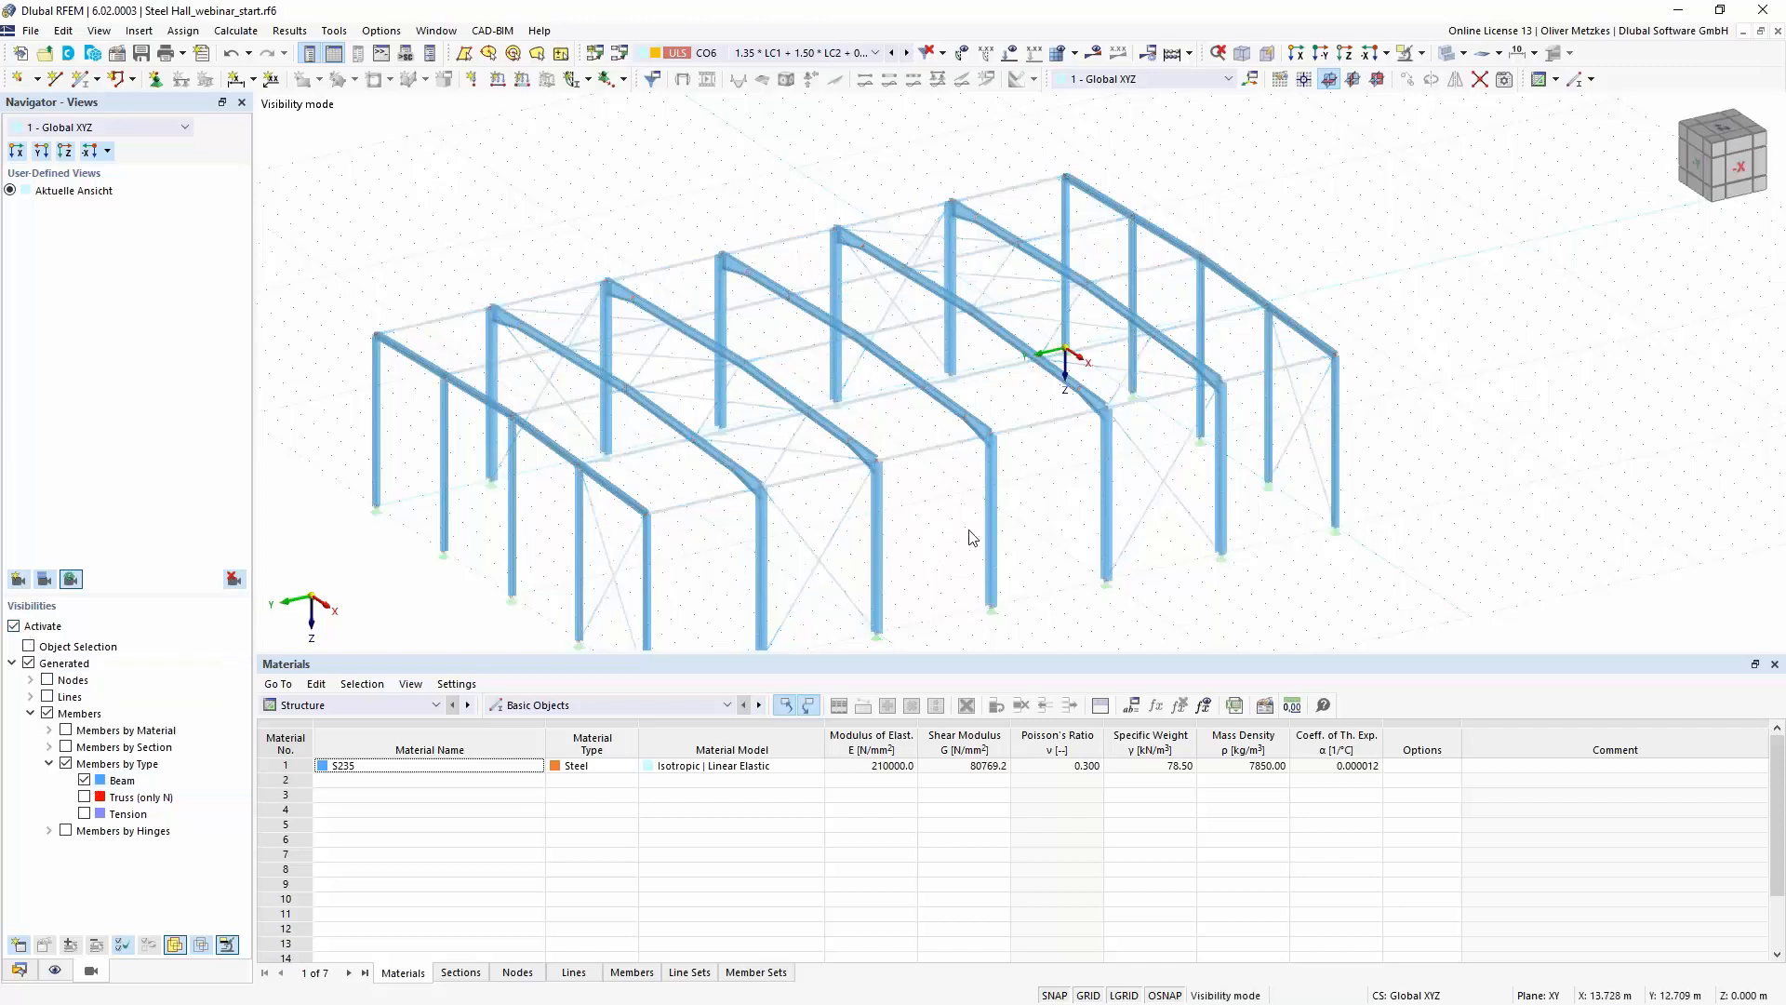
# - Select the columns and rafters of all seven frames, leaving out the intermediate gable columns
pyautogui.scroll(-2, 1012, 534)
pyautogui.scroll(-1, 1013, 535)
pyautogui.moveTo(519, 245); pyautogui.dragTo(1257, 632)
pyautogui.keyDown('ctrl'); pyautogui.moveTo(1047, 594); pyautogui.dragTo(1228, 518, button='middle'); pyautogui.keyUp('ctrl')
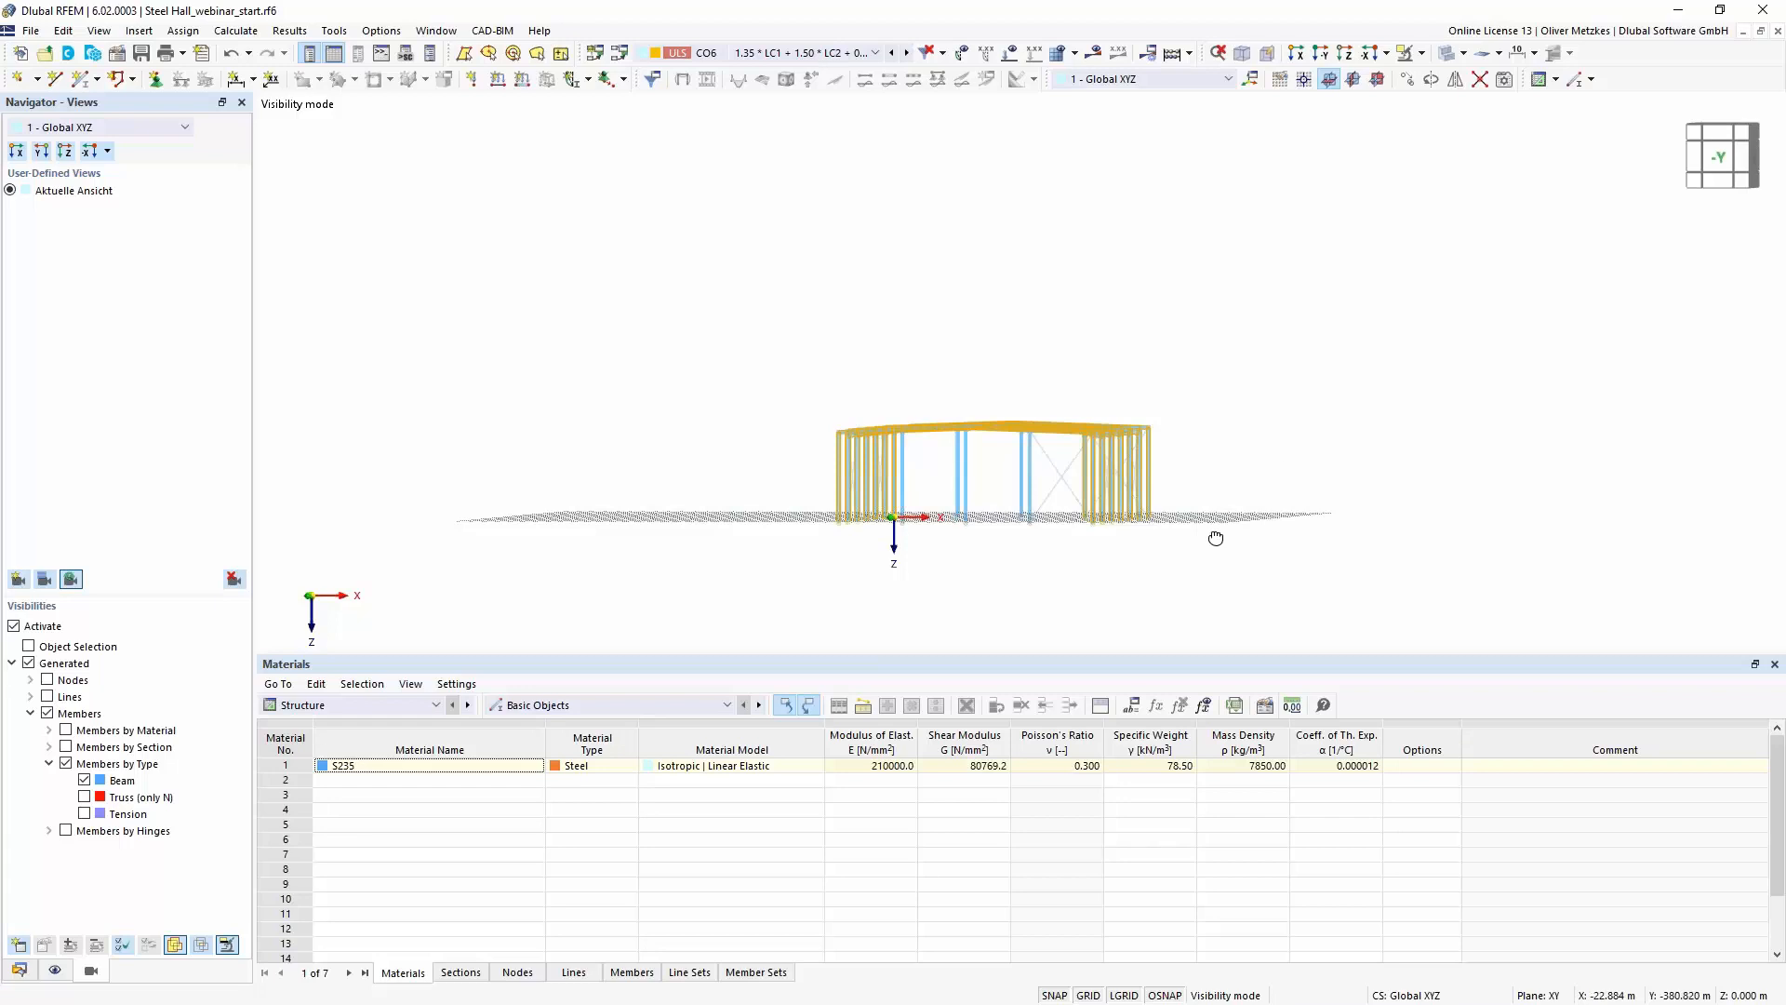
pyautogui.keyDown('ctrl'); pyautogui.moveTo(1216, 530); pyautogui.dragTo(1213, 578, button='middle'); pyautogui.keyUp('ctrl')
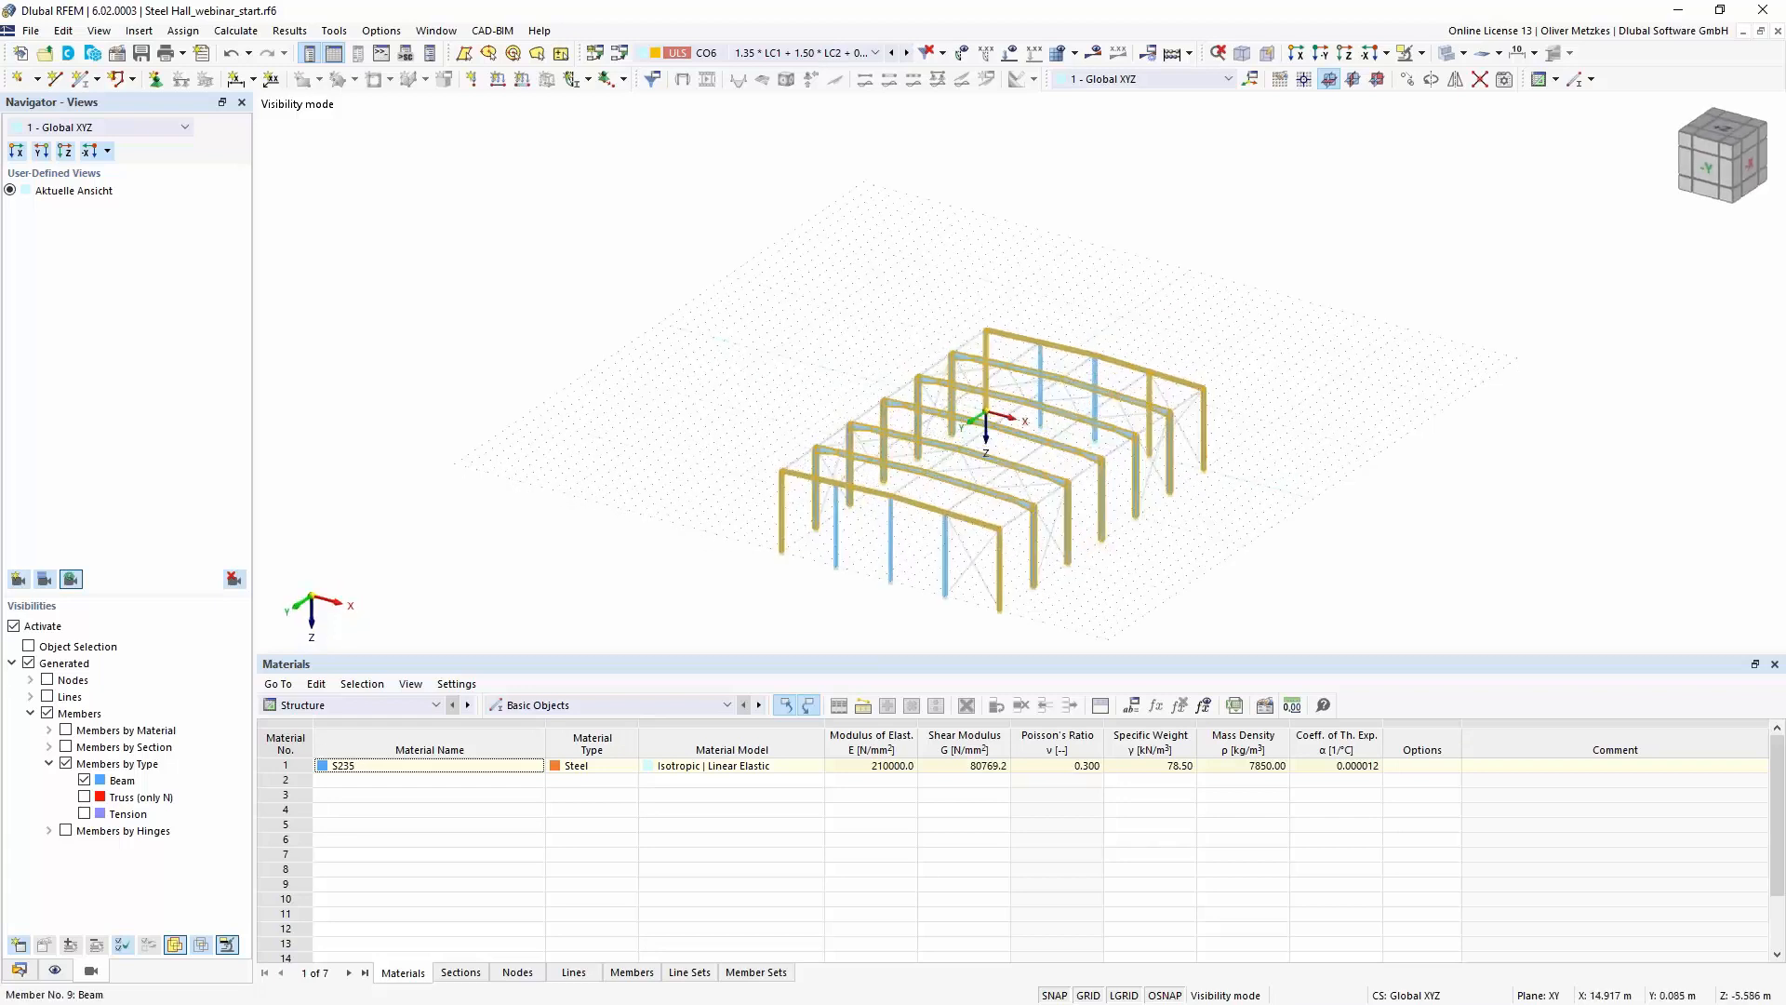
pyautogui.moveTo(1200, 522); pyautogui.dragTo(1125, 522, button='middle')
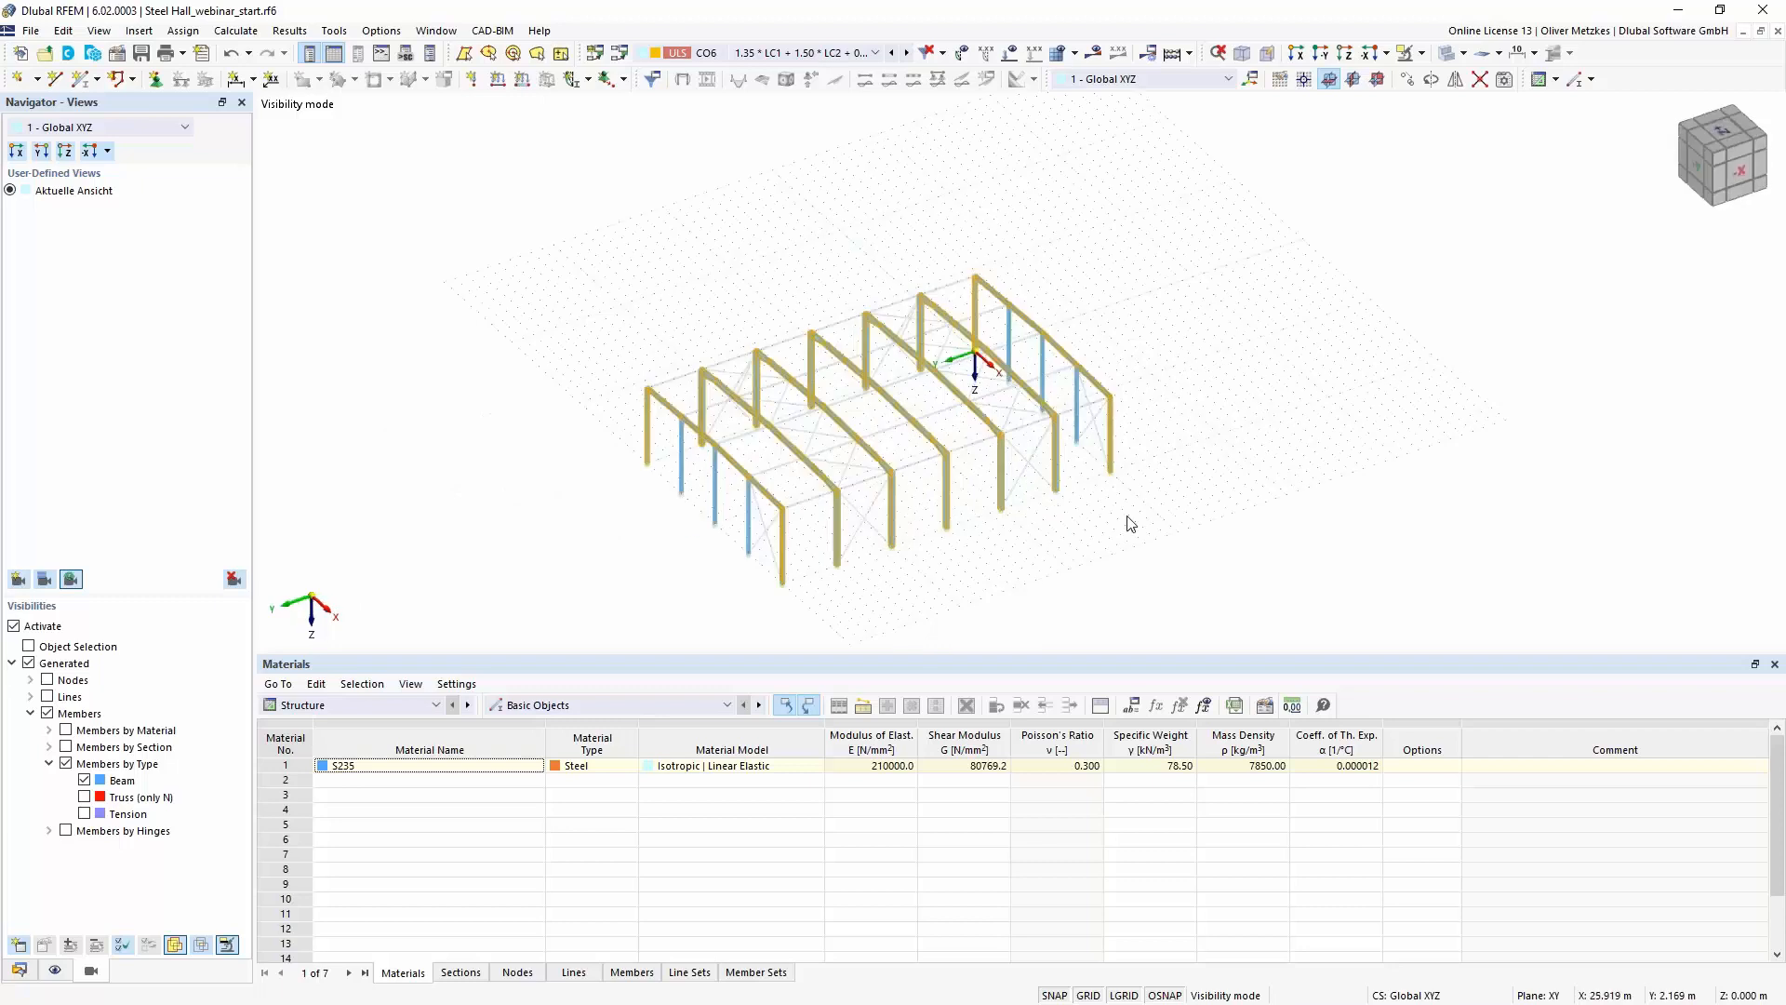
# - Create continuous member sets from the selected frame members, one per frame, after checking the detected sets against the model
pyautogui.rightClick(1055, 438)
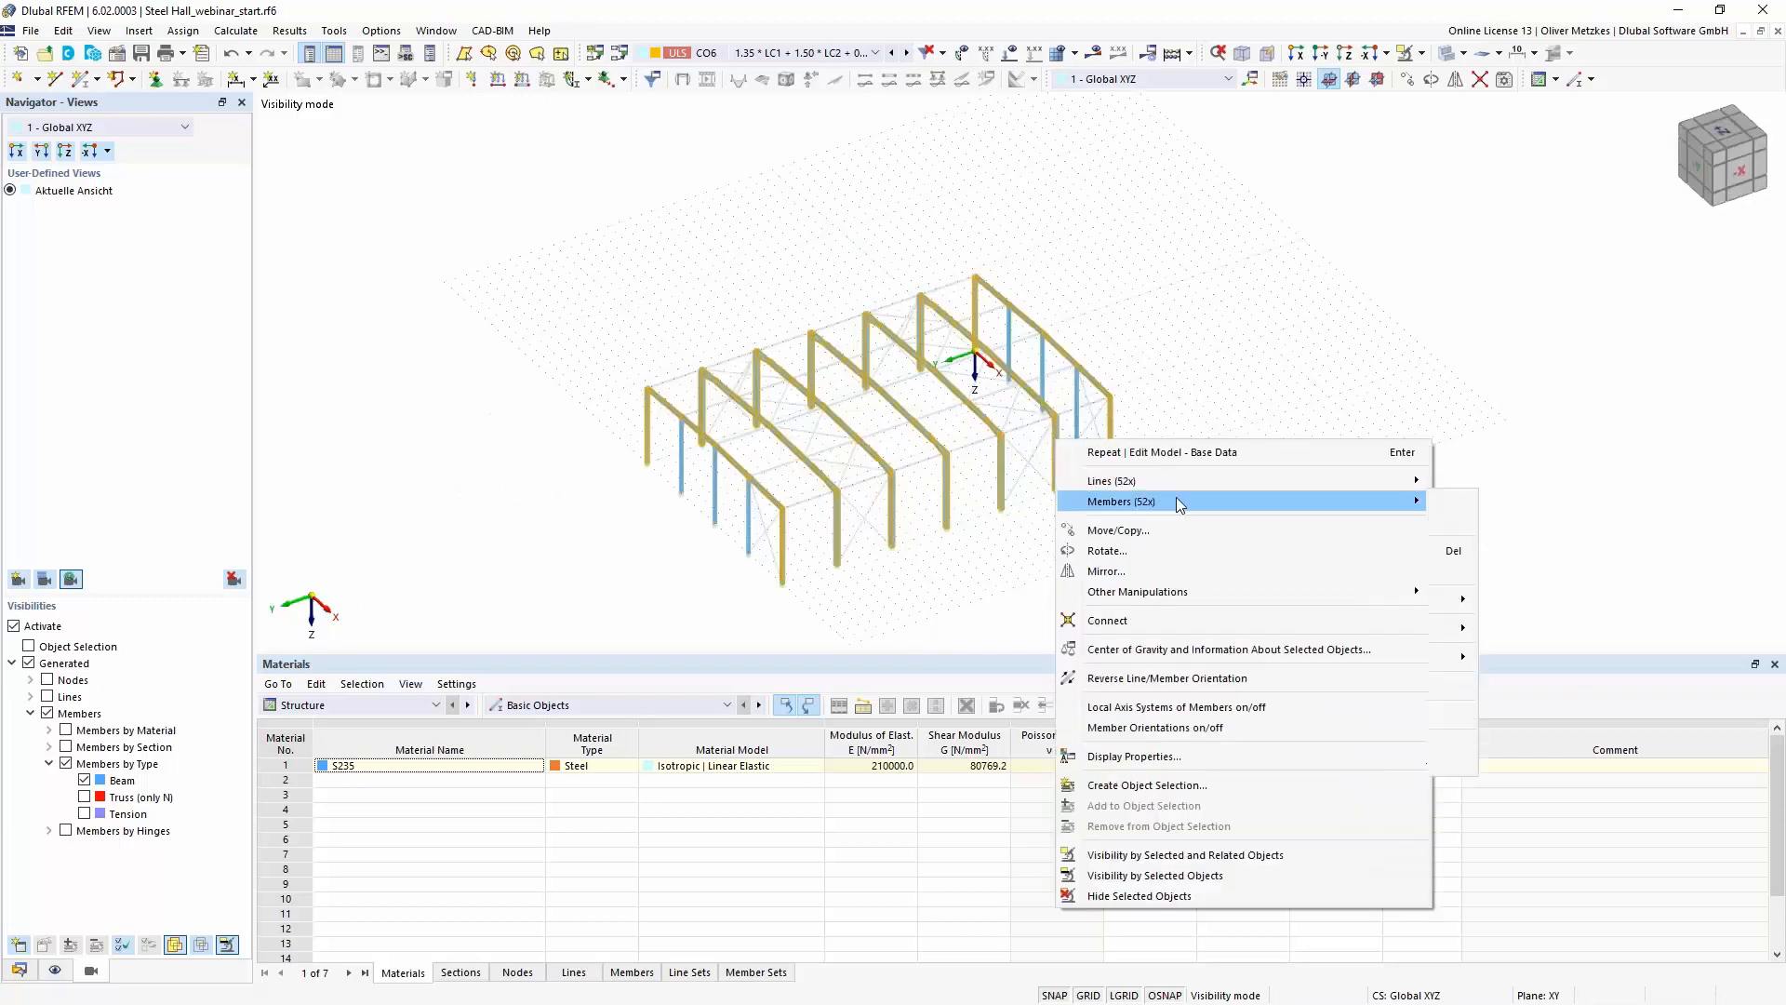
pyautogui.moveTo(1176, 500)
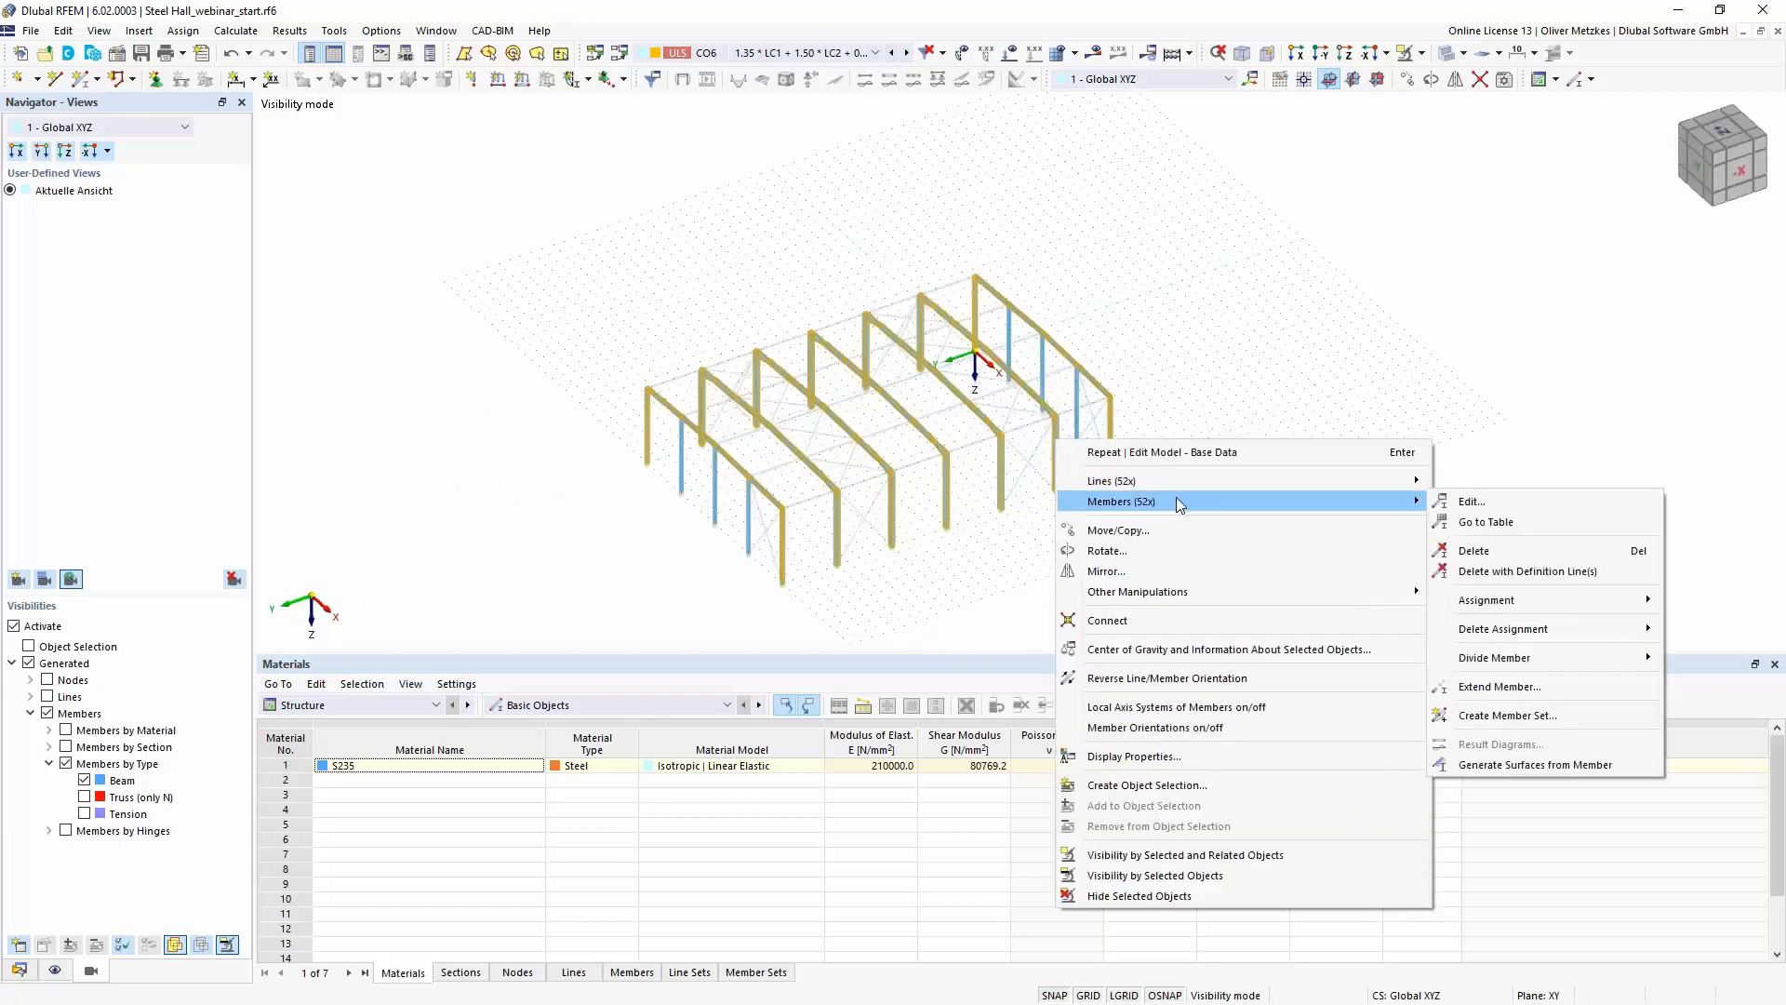
pyautogui.click(1539, 715)
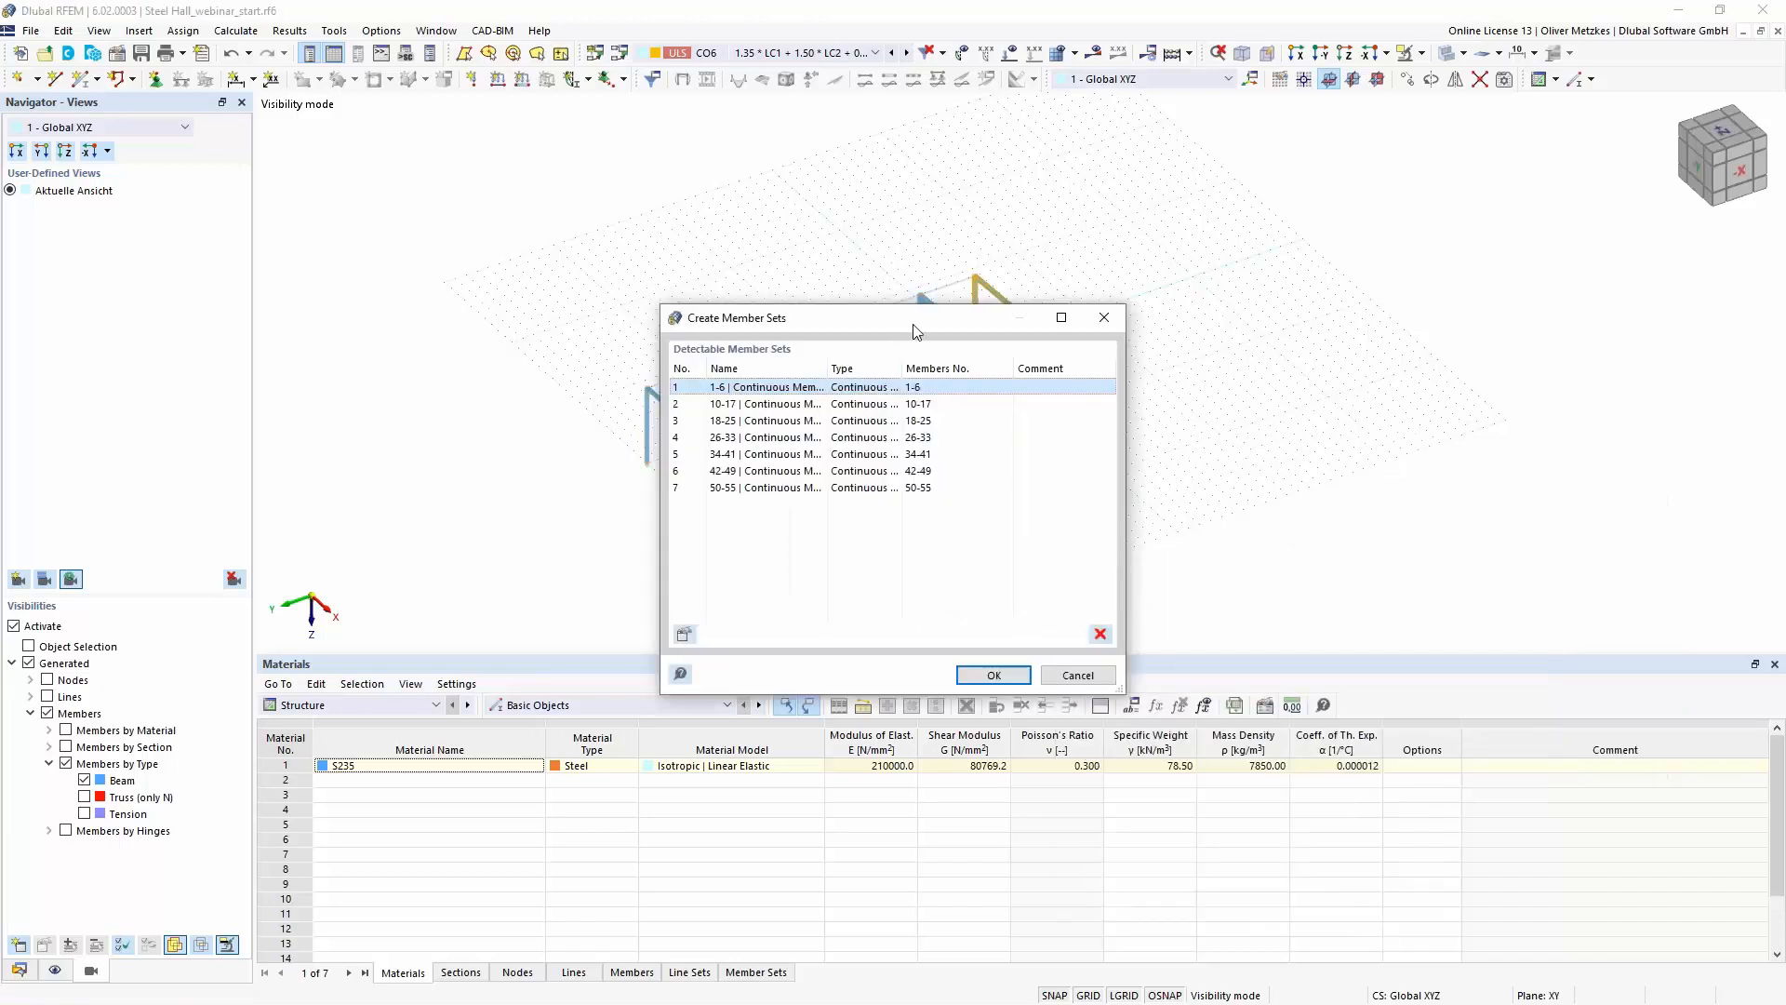
pyautogui.moveTo(914, 331); pyautogui.dragTo(1392, 305)
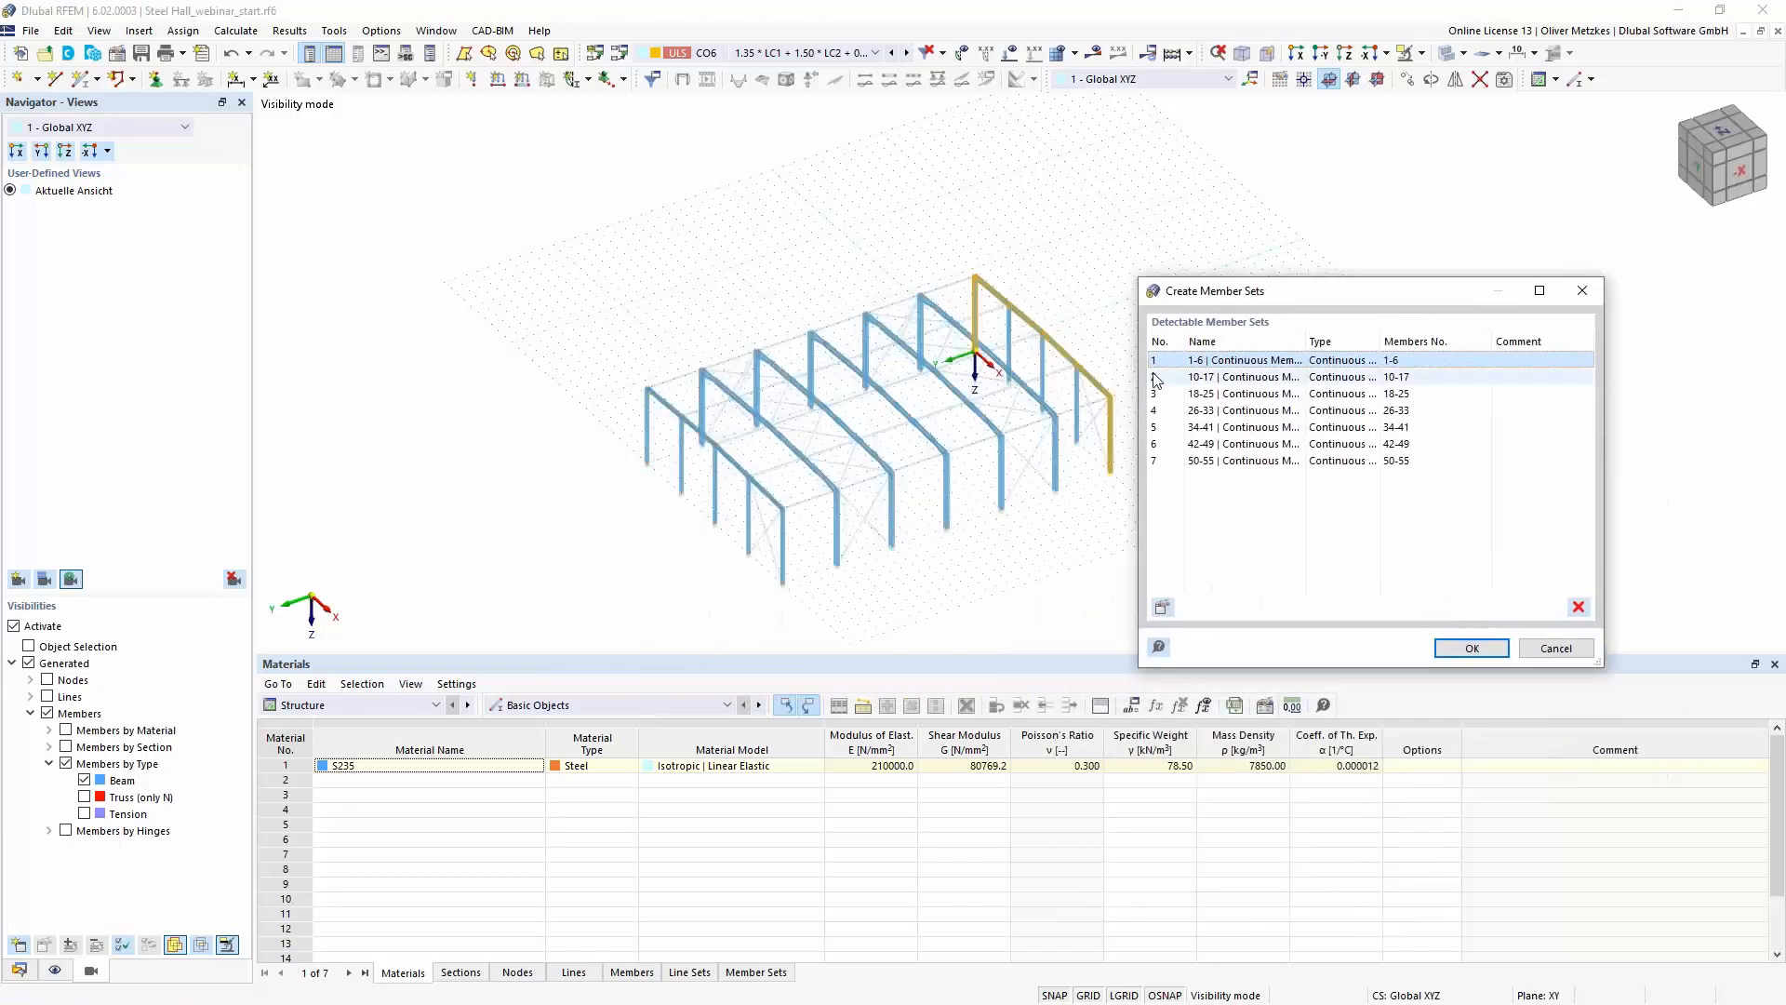
pyautogui.click(1230, 377)
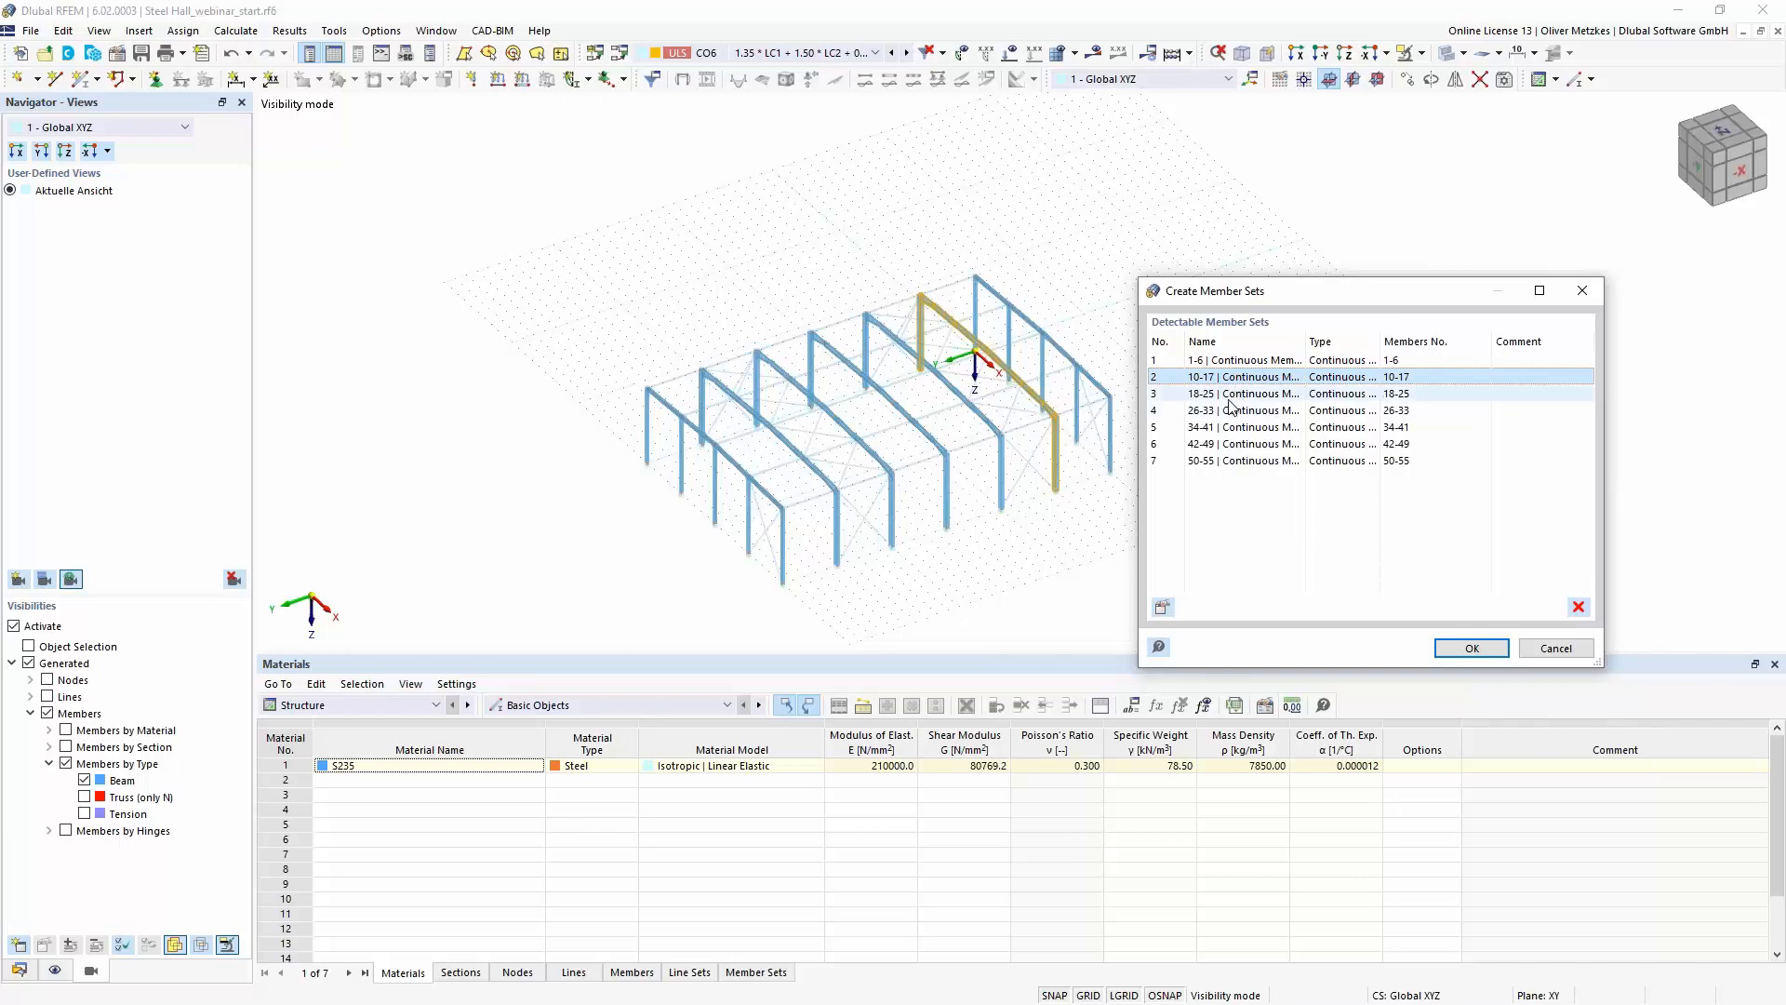
pyautogui.click(1228, 396)
pyautogui.click(1229, 412)
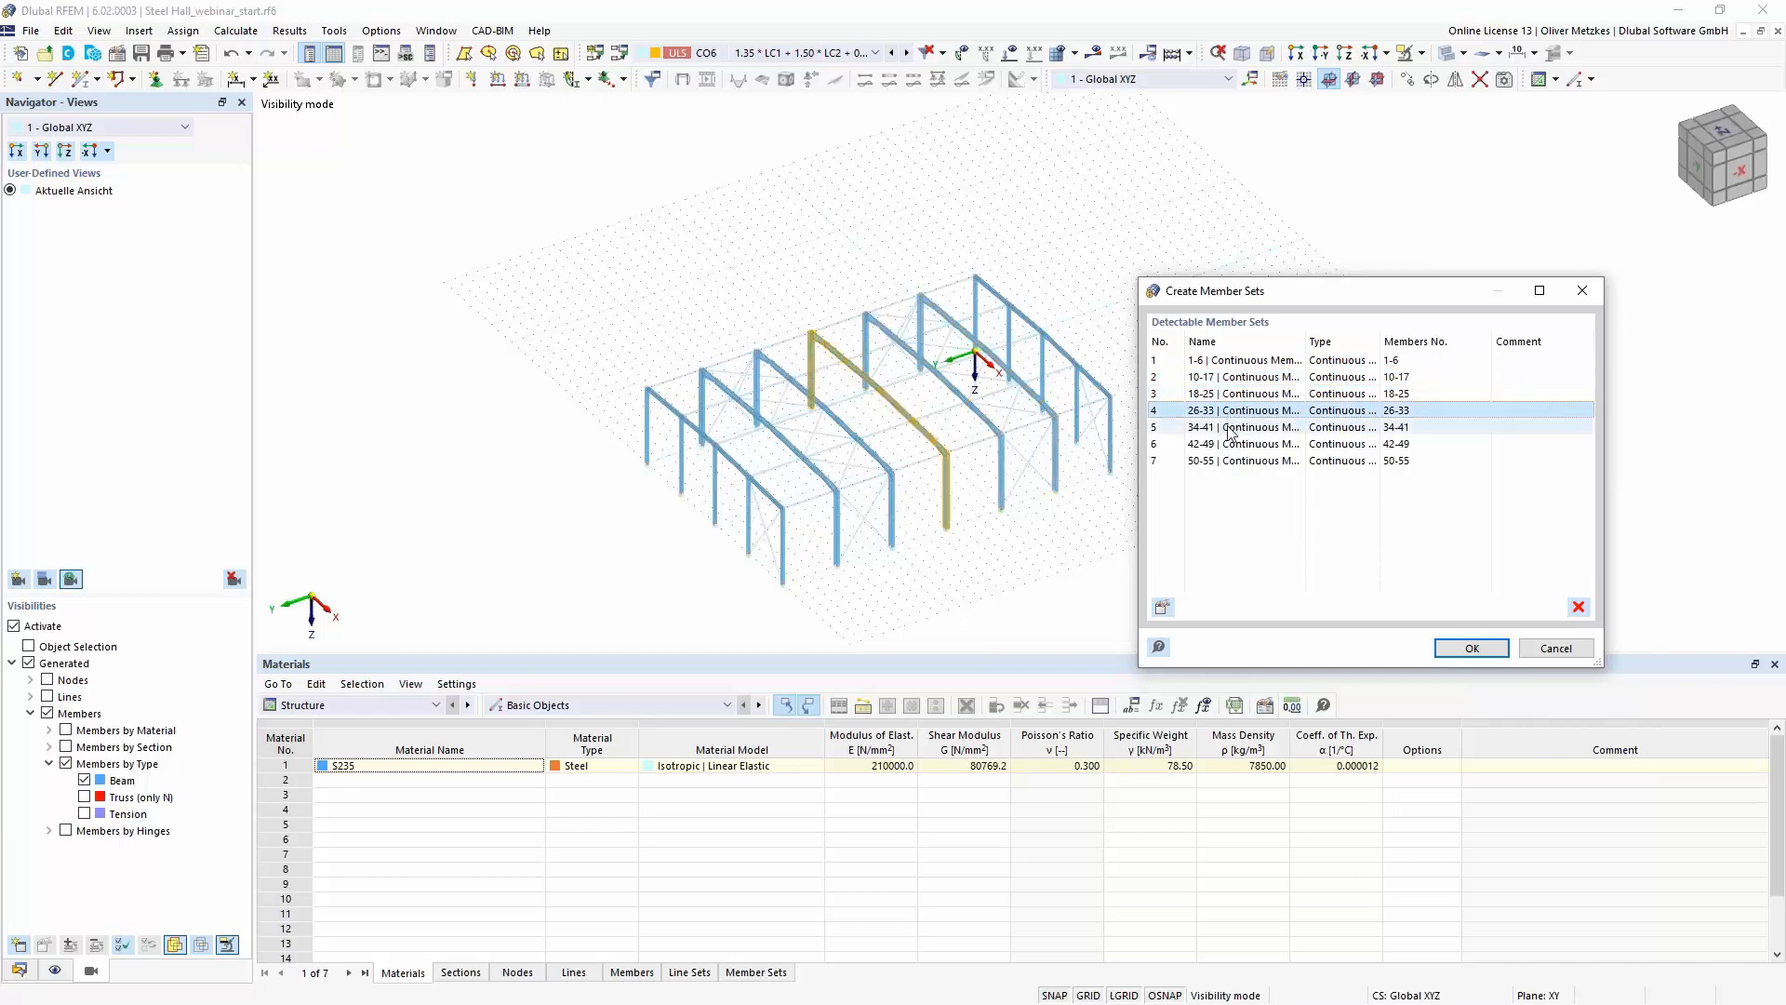
pyautogui.click(1231, 430)
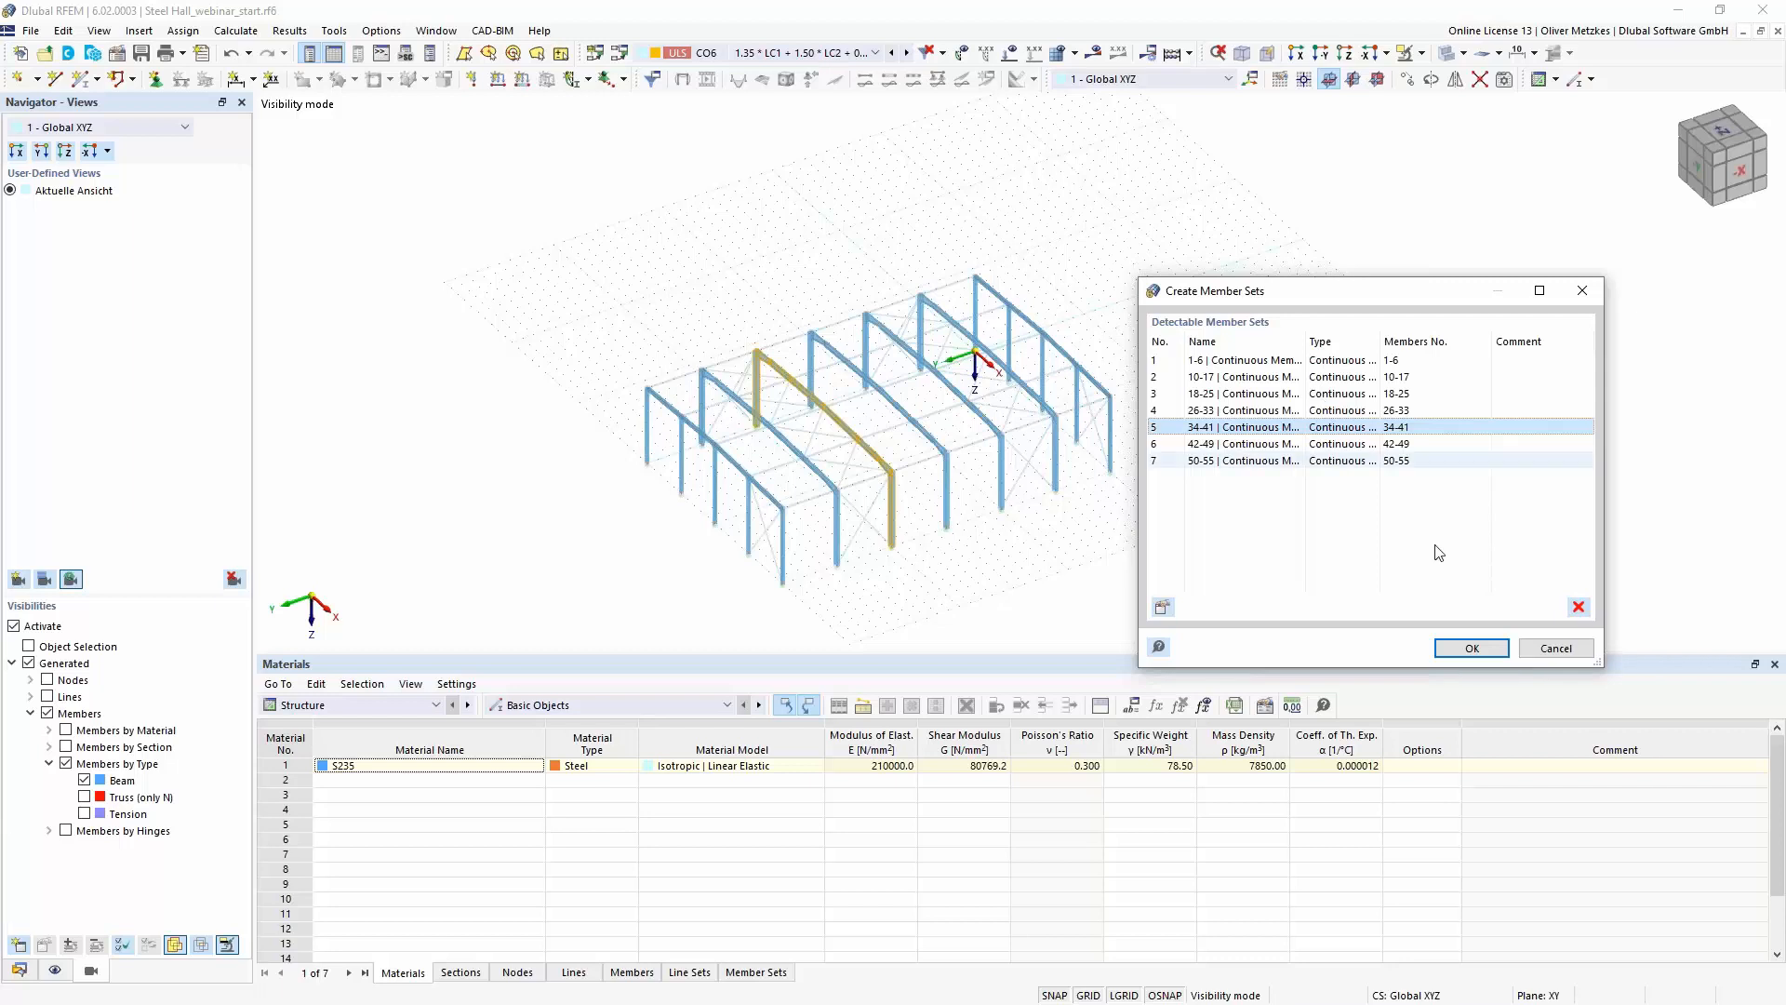
pyautogui.click(1471, 647)
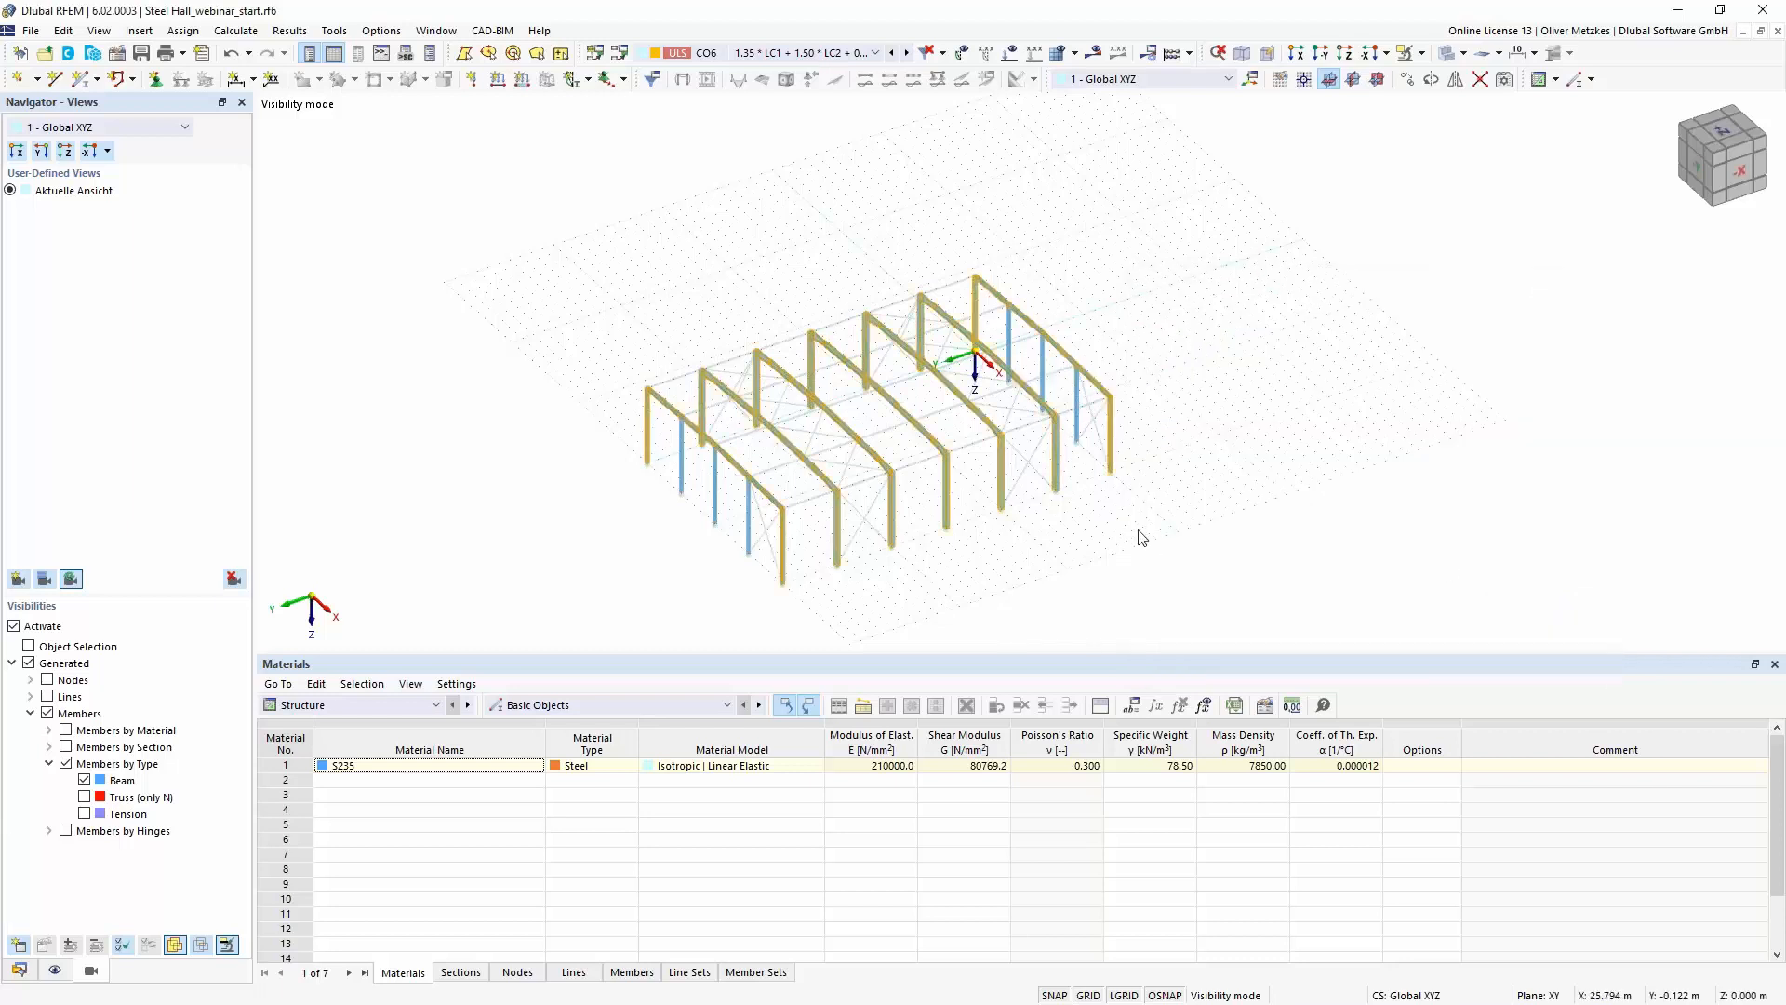
# - Clear the selection and cancel the visibility mode so that the whole hall is displayed
pyautogui.click(1348, 136)
pyautogui.click(1422, 53)
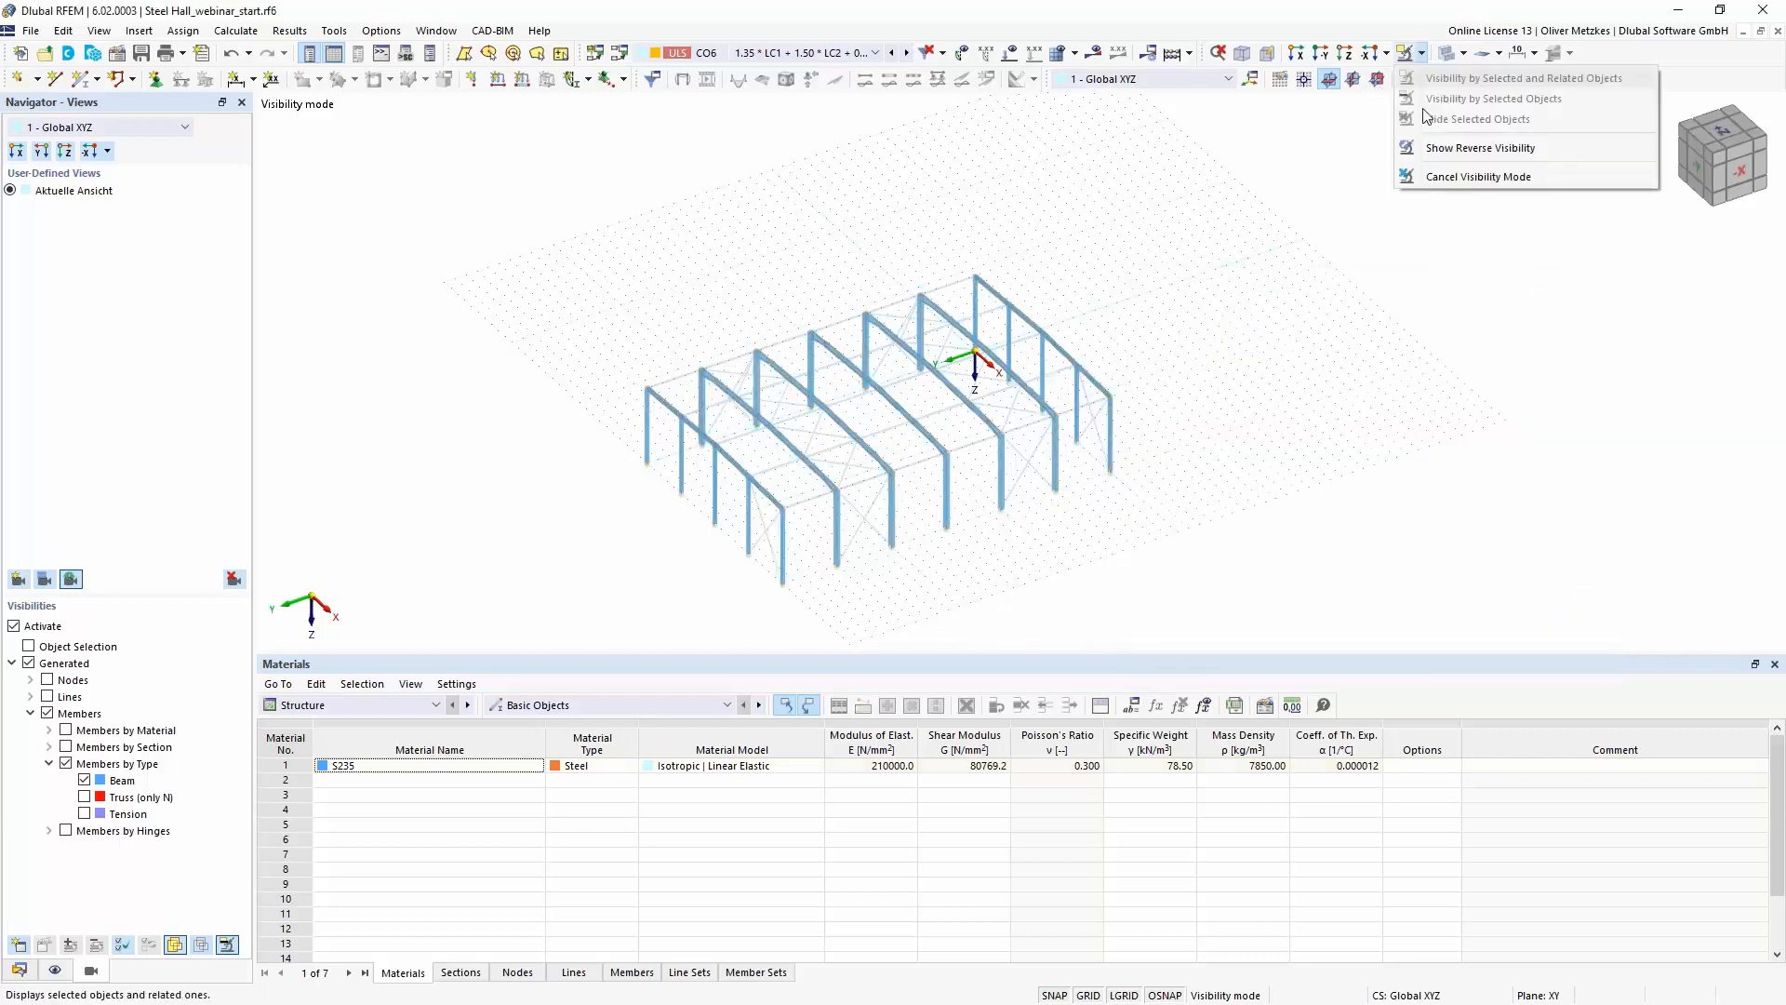
pyautogui.click(1465, 171)
# - Examine the settings of member set 34-41, including the discontinuous torsional warping option, and leave them unchanged
pyautogui.scroll(6, 888, 538)
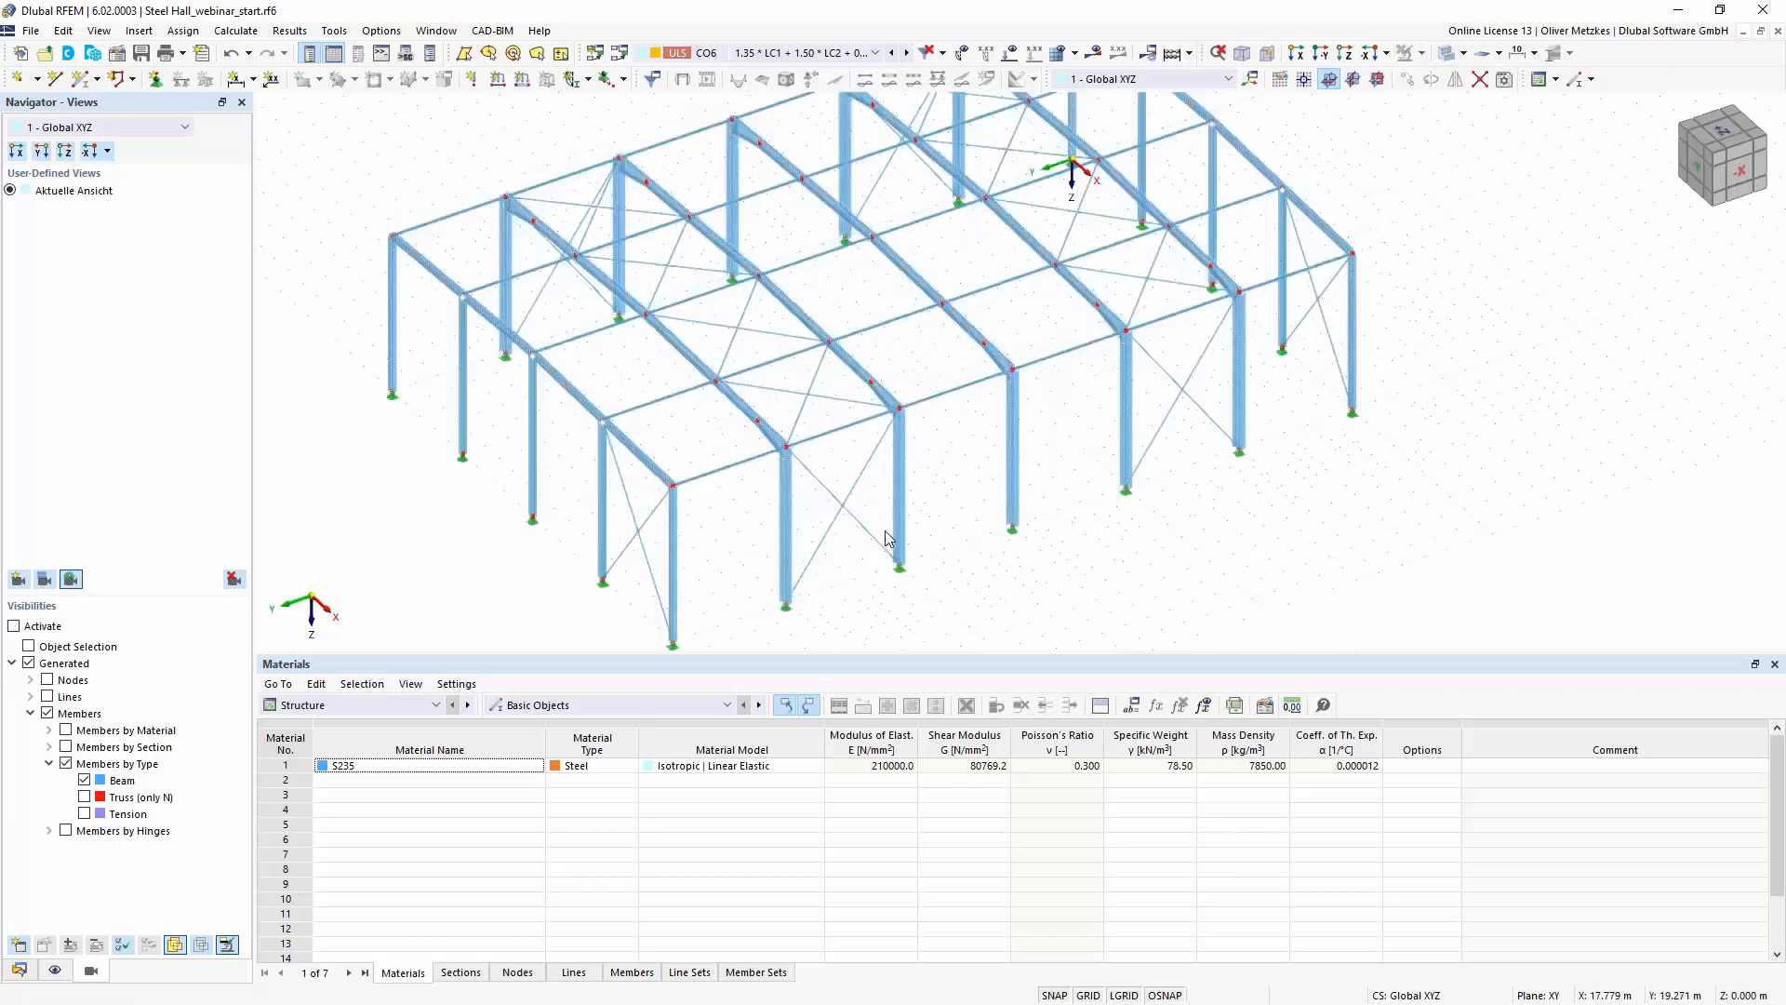
pyautogui.scroll(3, 865, 296)
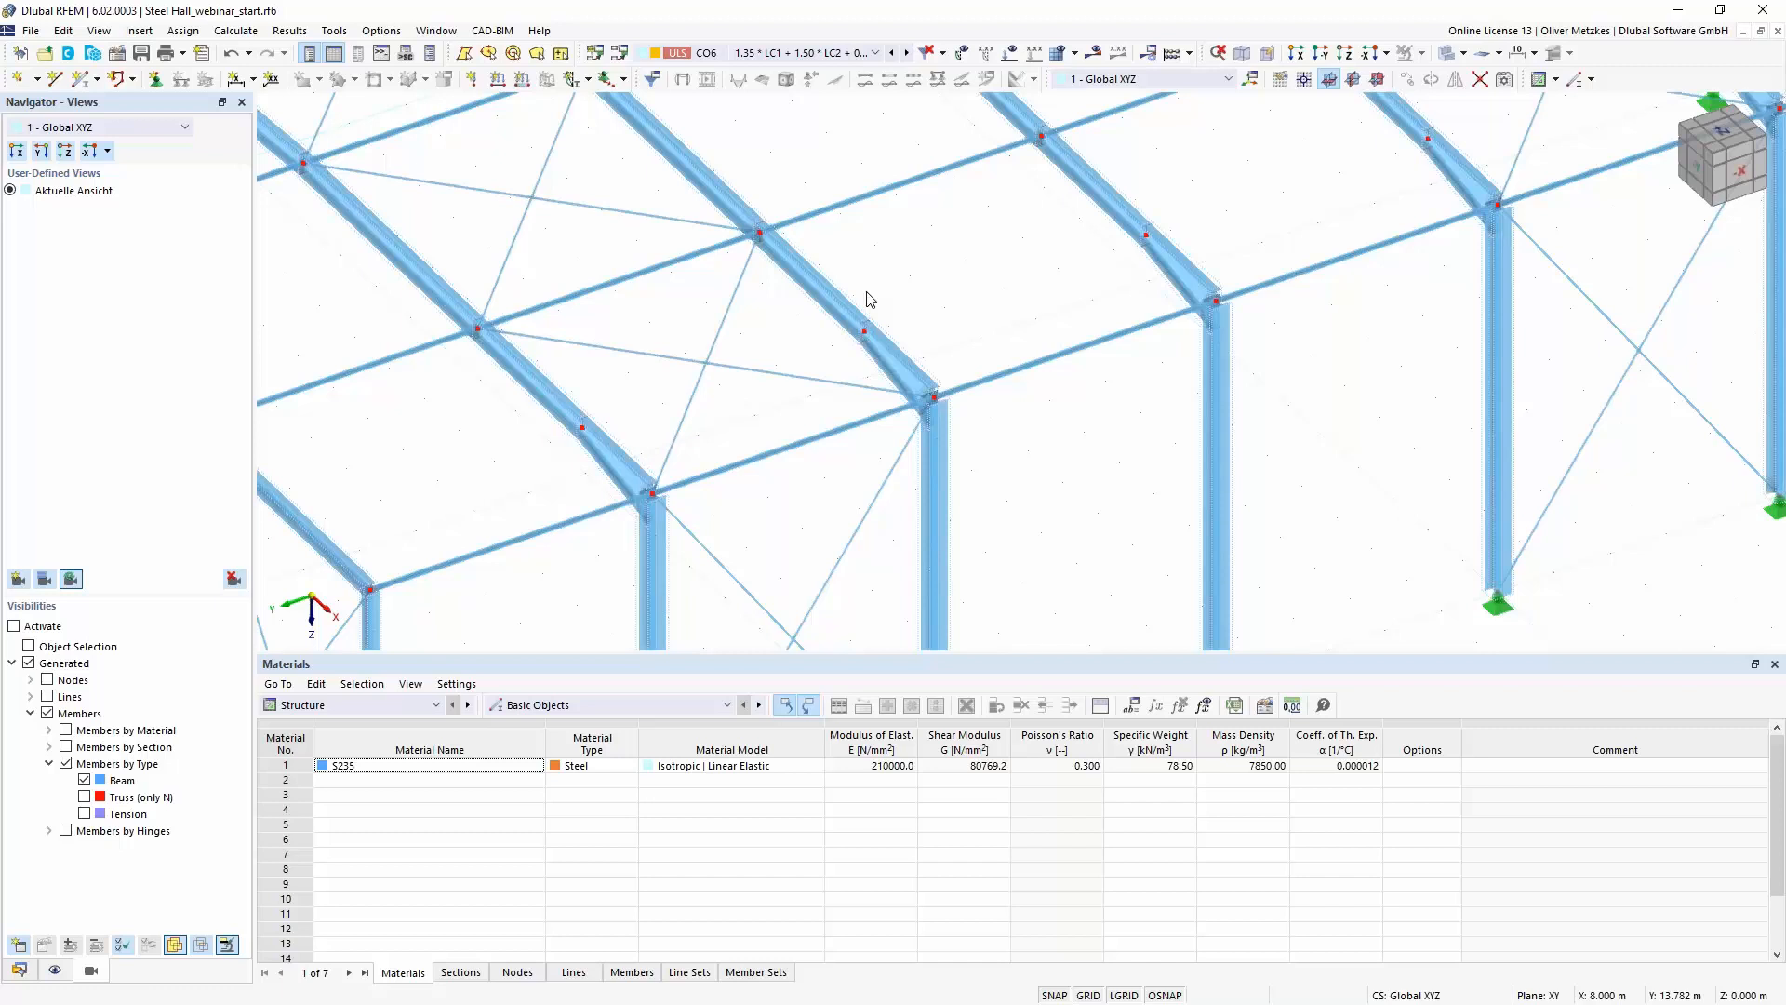
pyautogui.scroll(3, 865, 296)
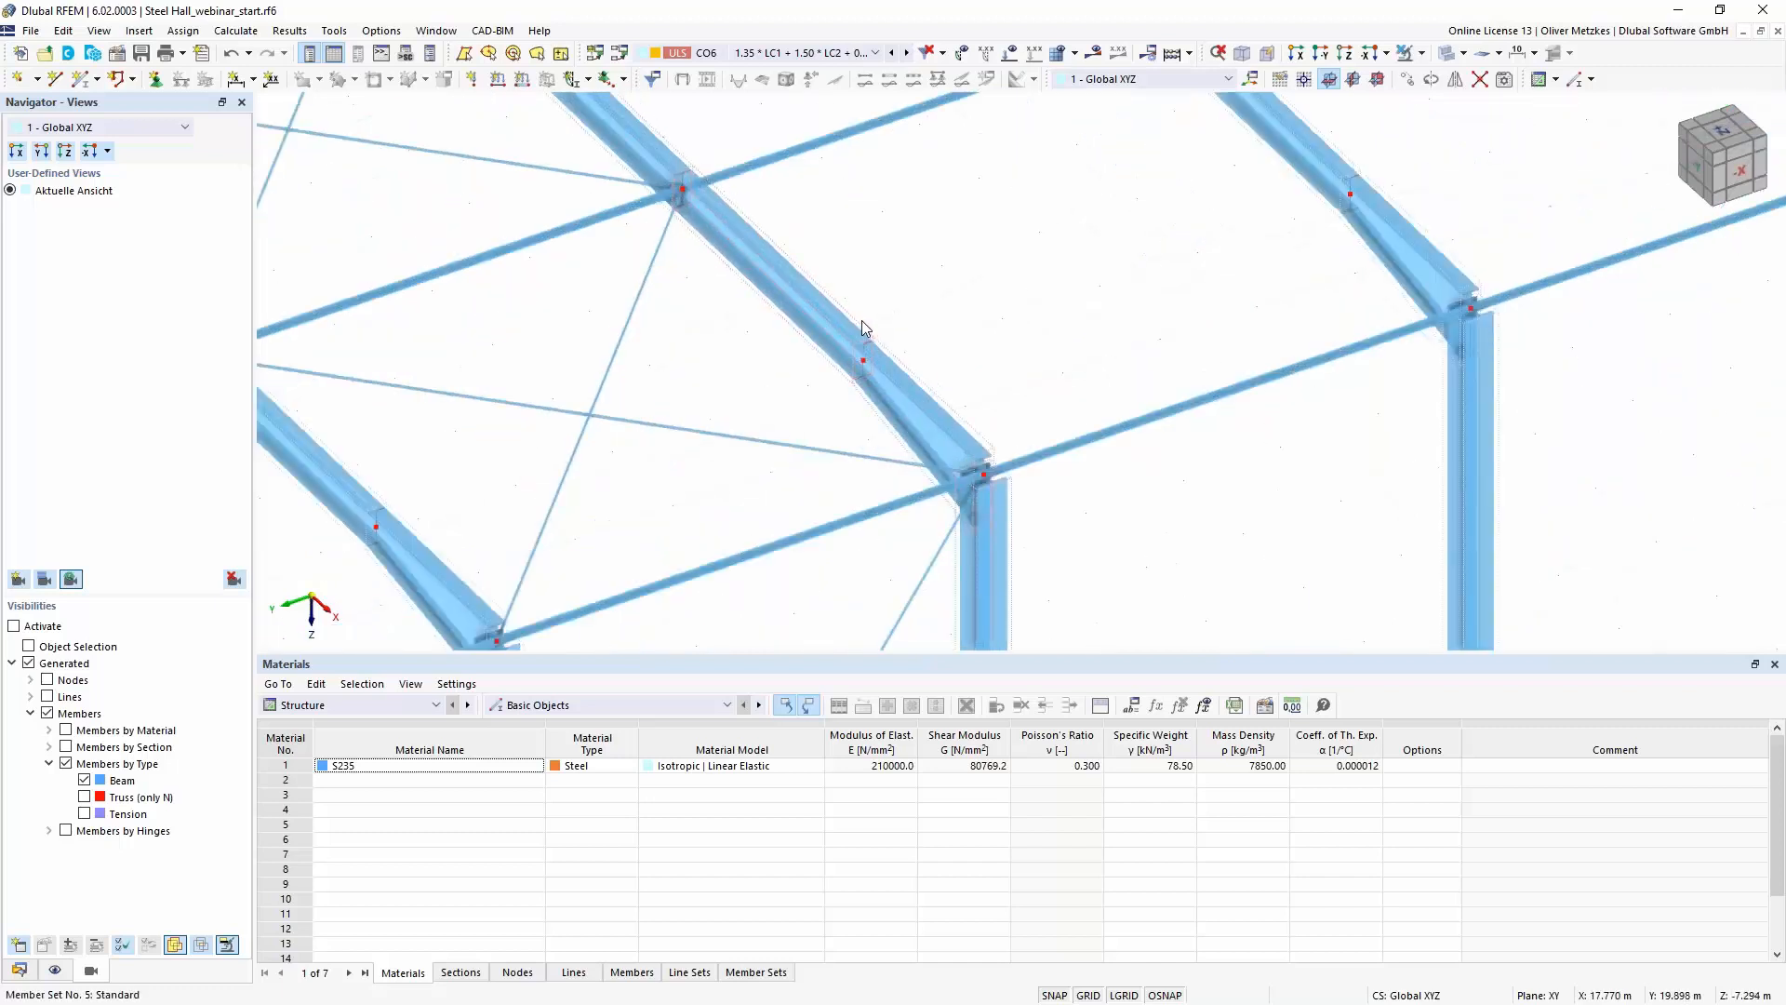
pyautogui.doubleClick(905, 360)
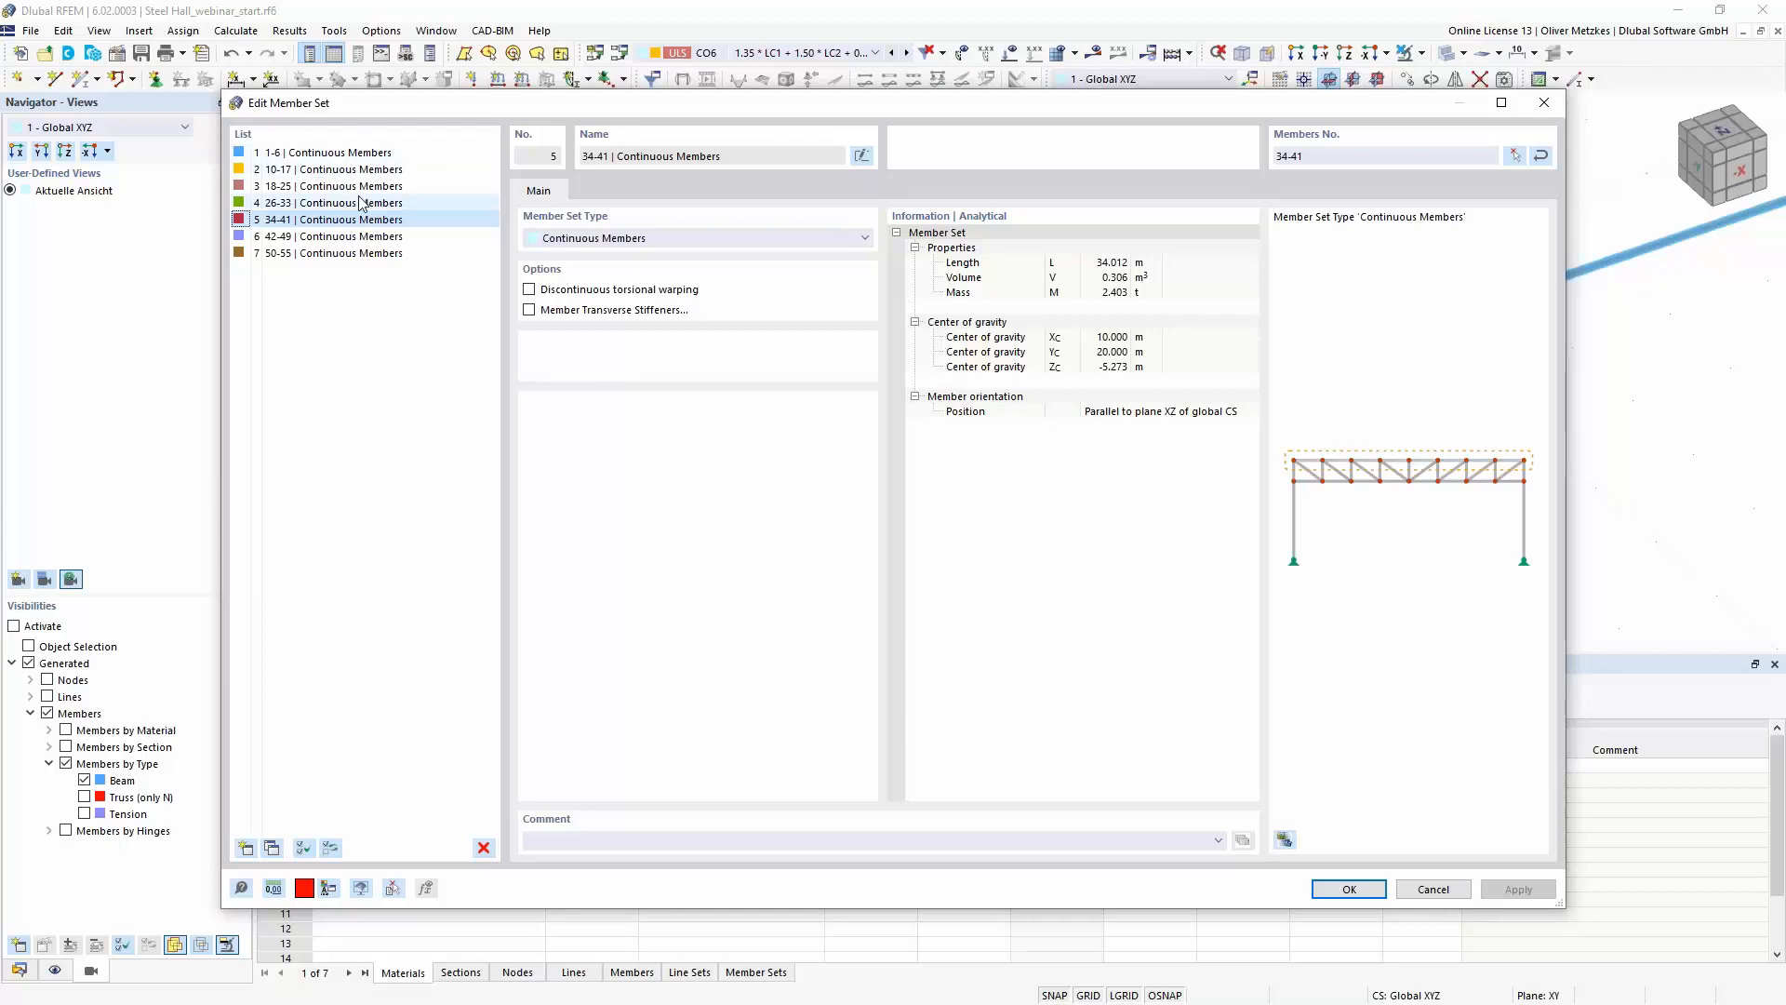
pyautogui.moveTo(572, 110); pyautogui.dragTo(567, 200)
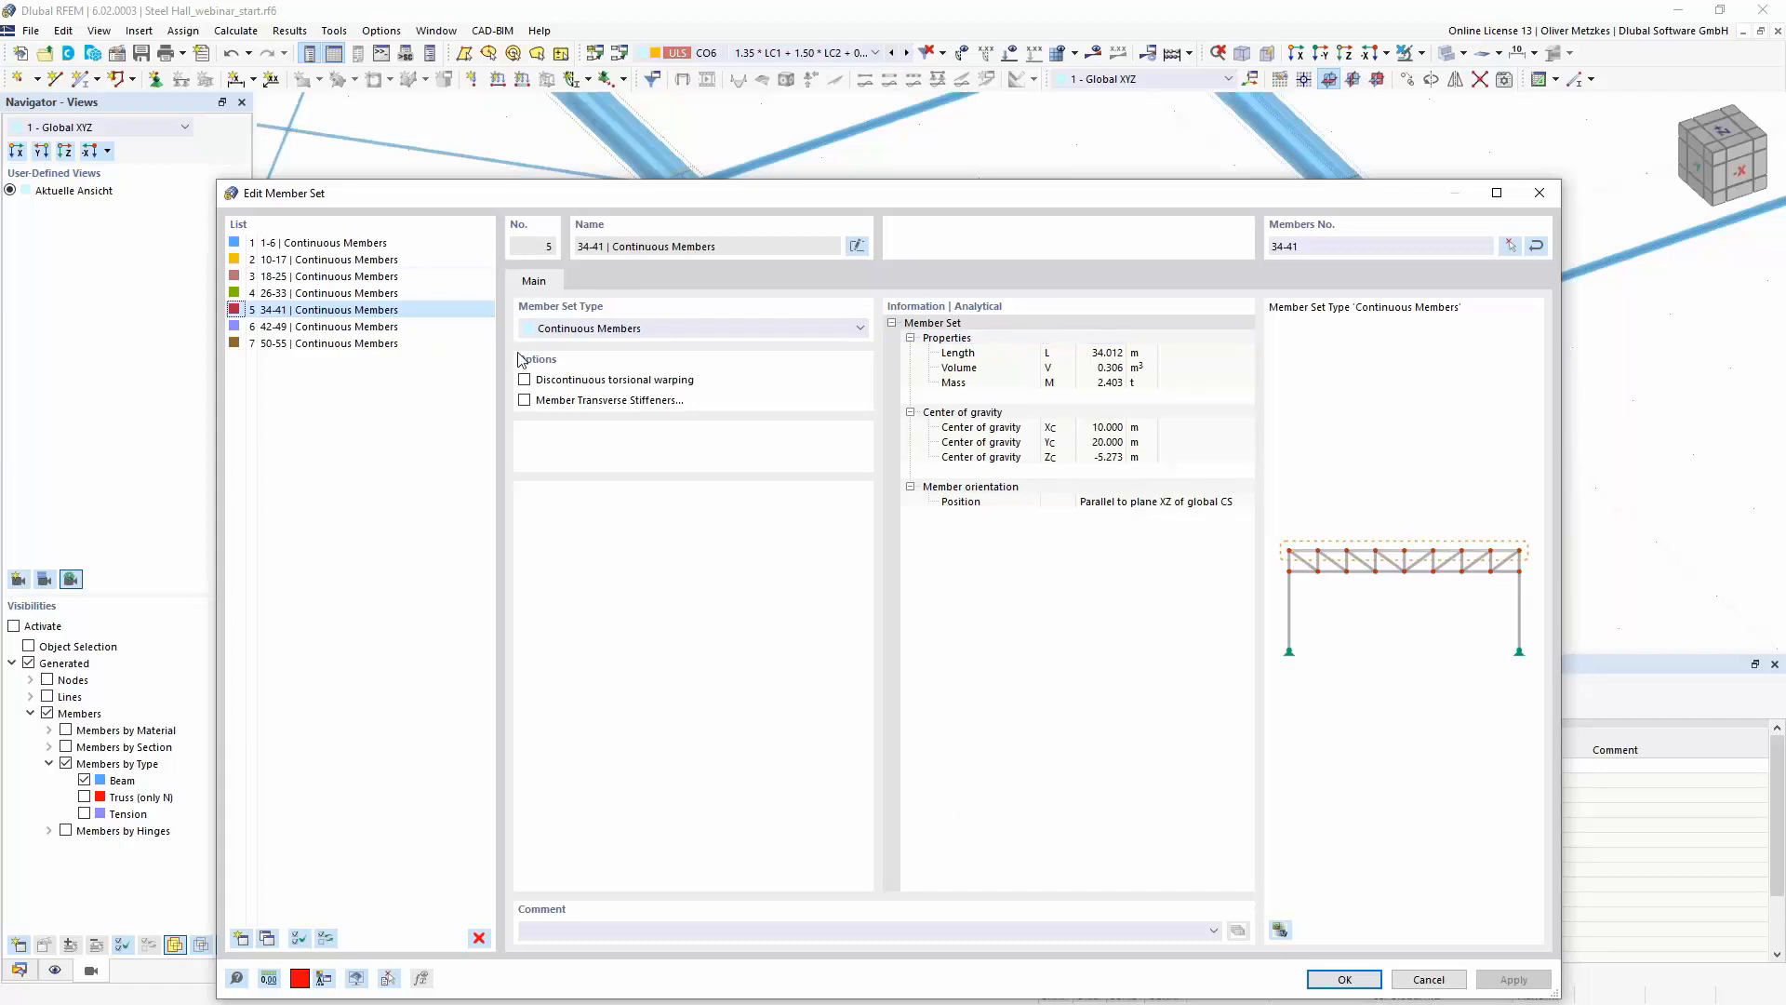
pyautogui.click(1428, 980)
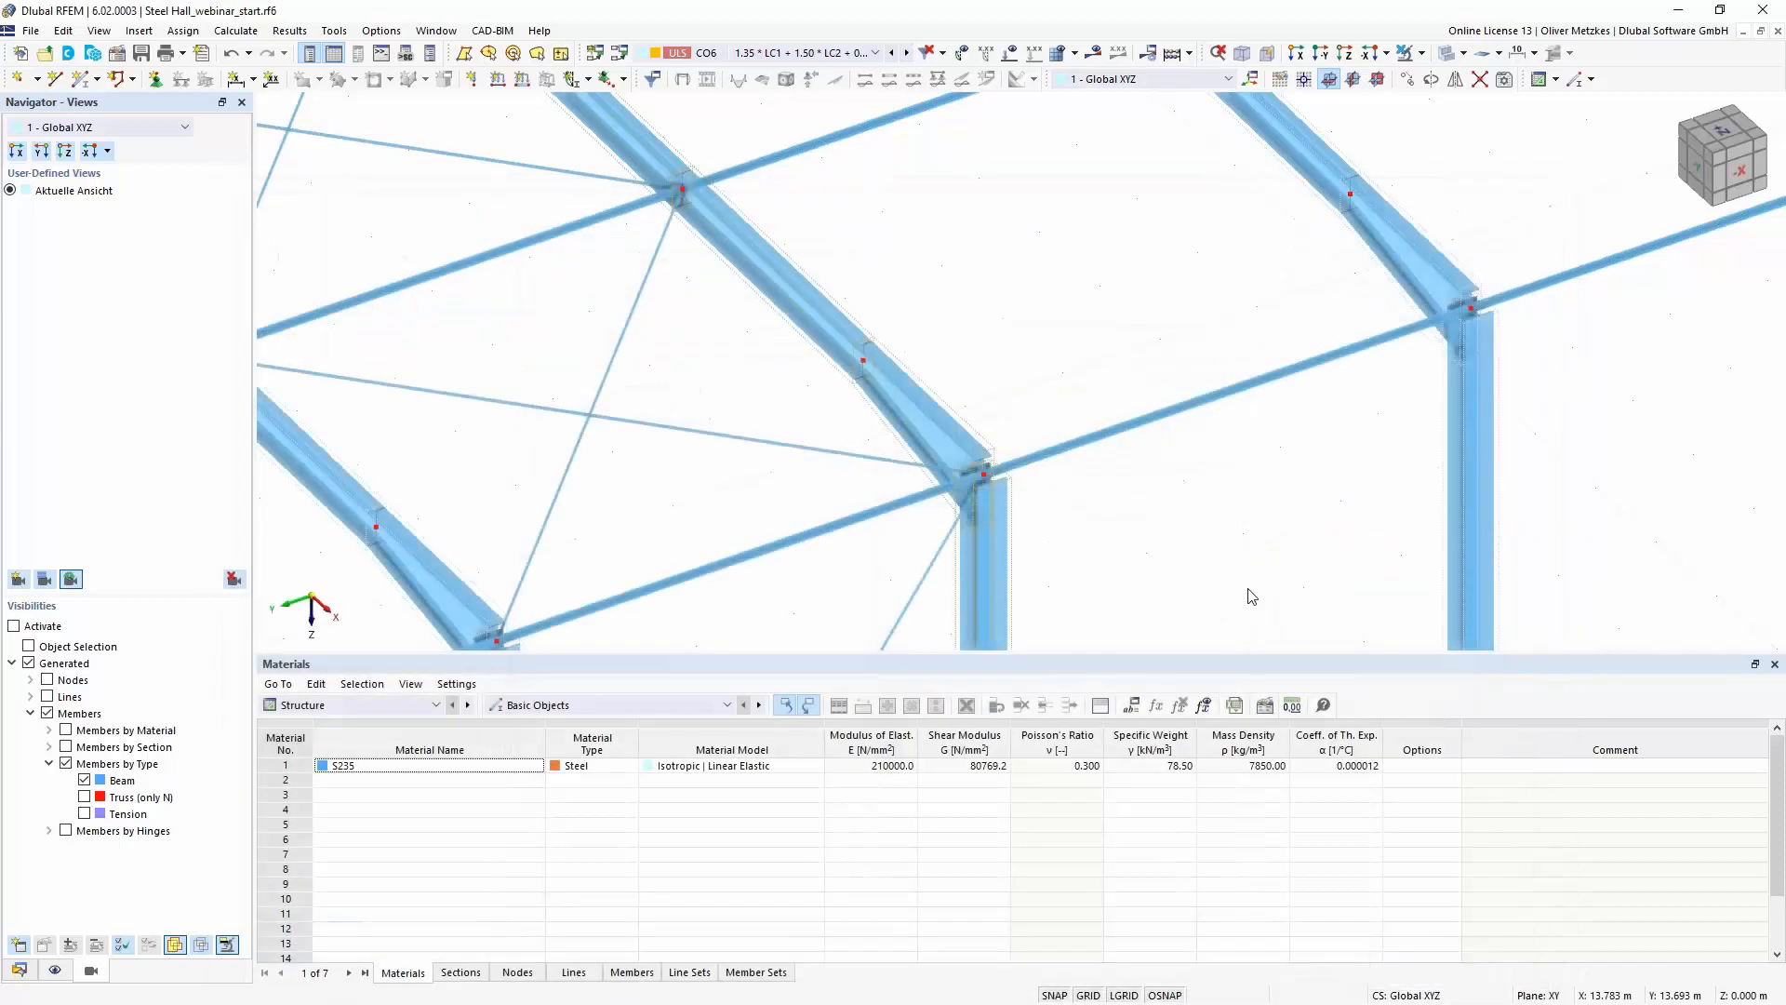
# - Make load case LC2 - Snow current and display its loads on the hall
pyautogui.scroll(-3, 1227, 540)
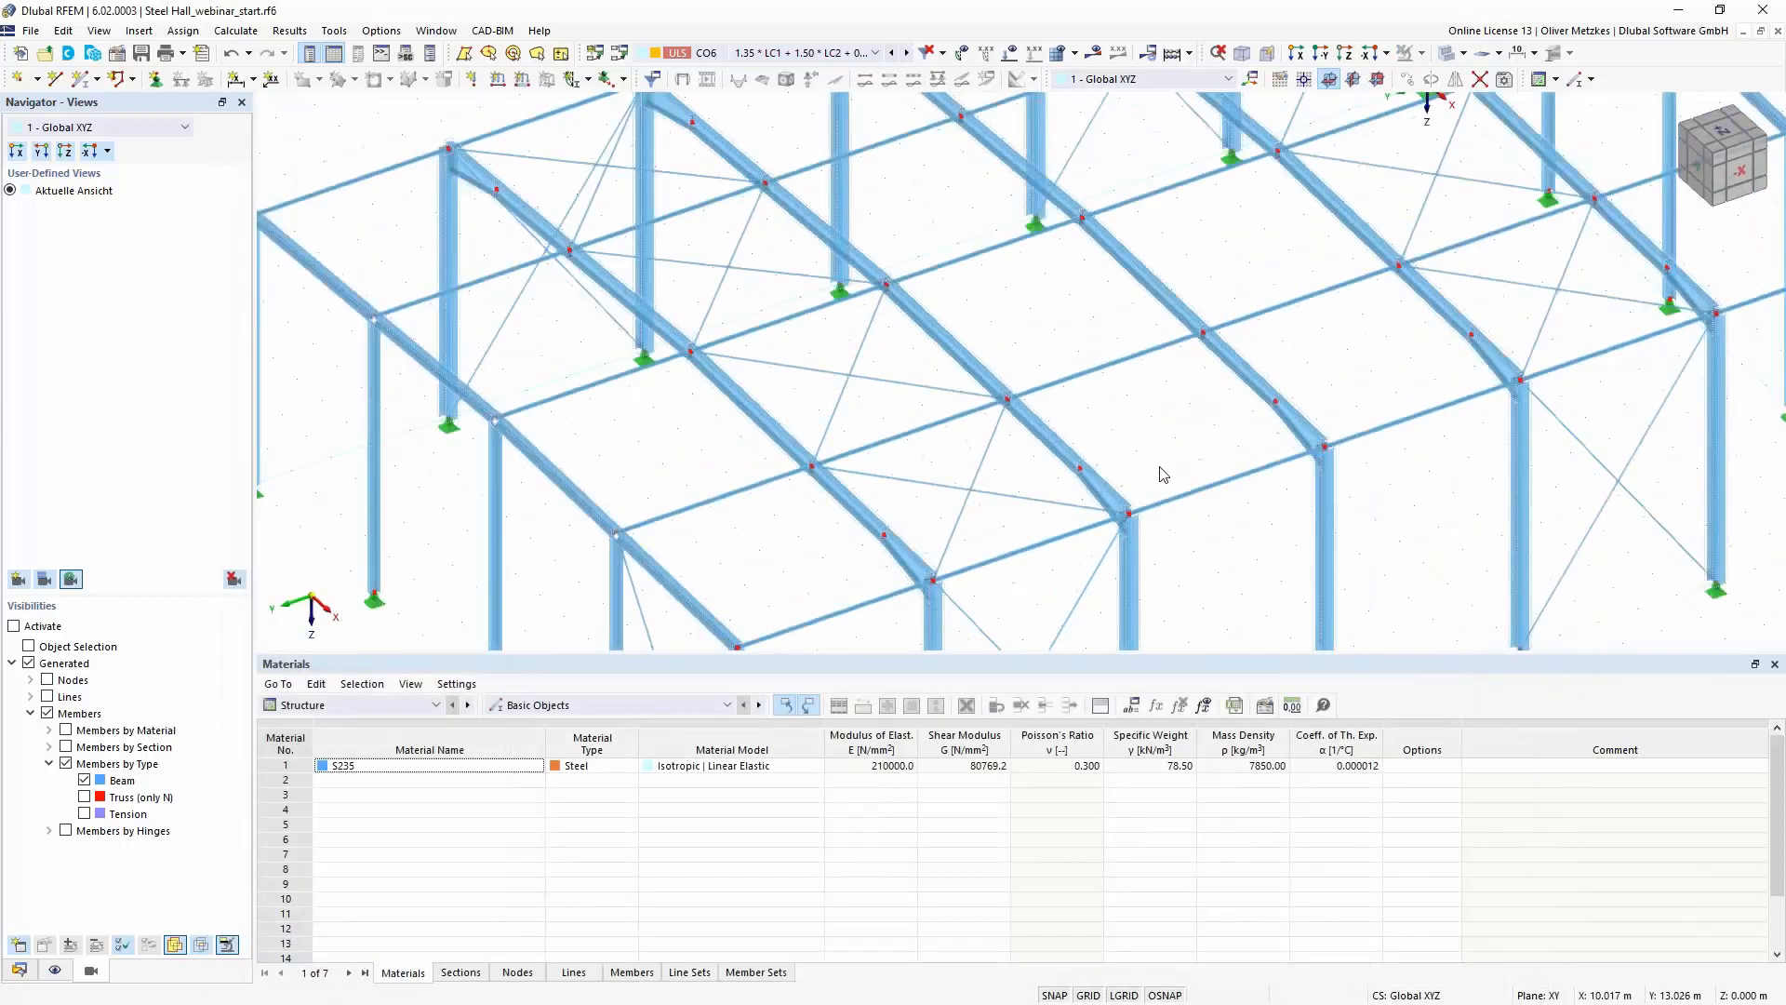
pyautogui.scroll(-2, 1159, 468)
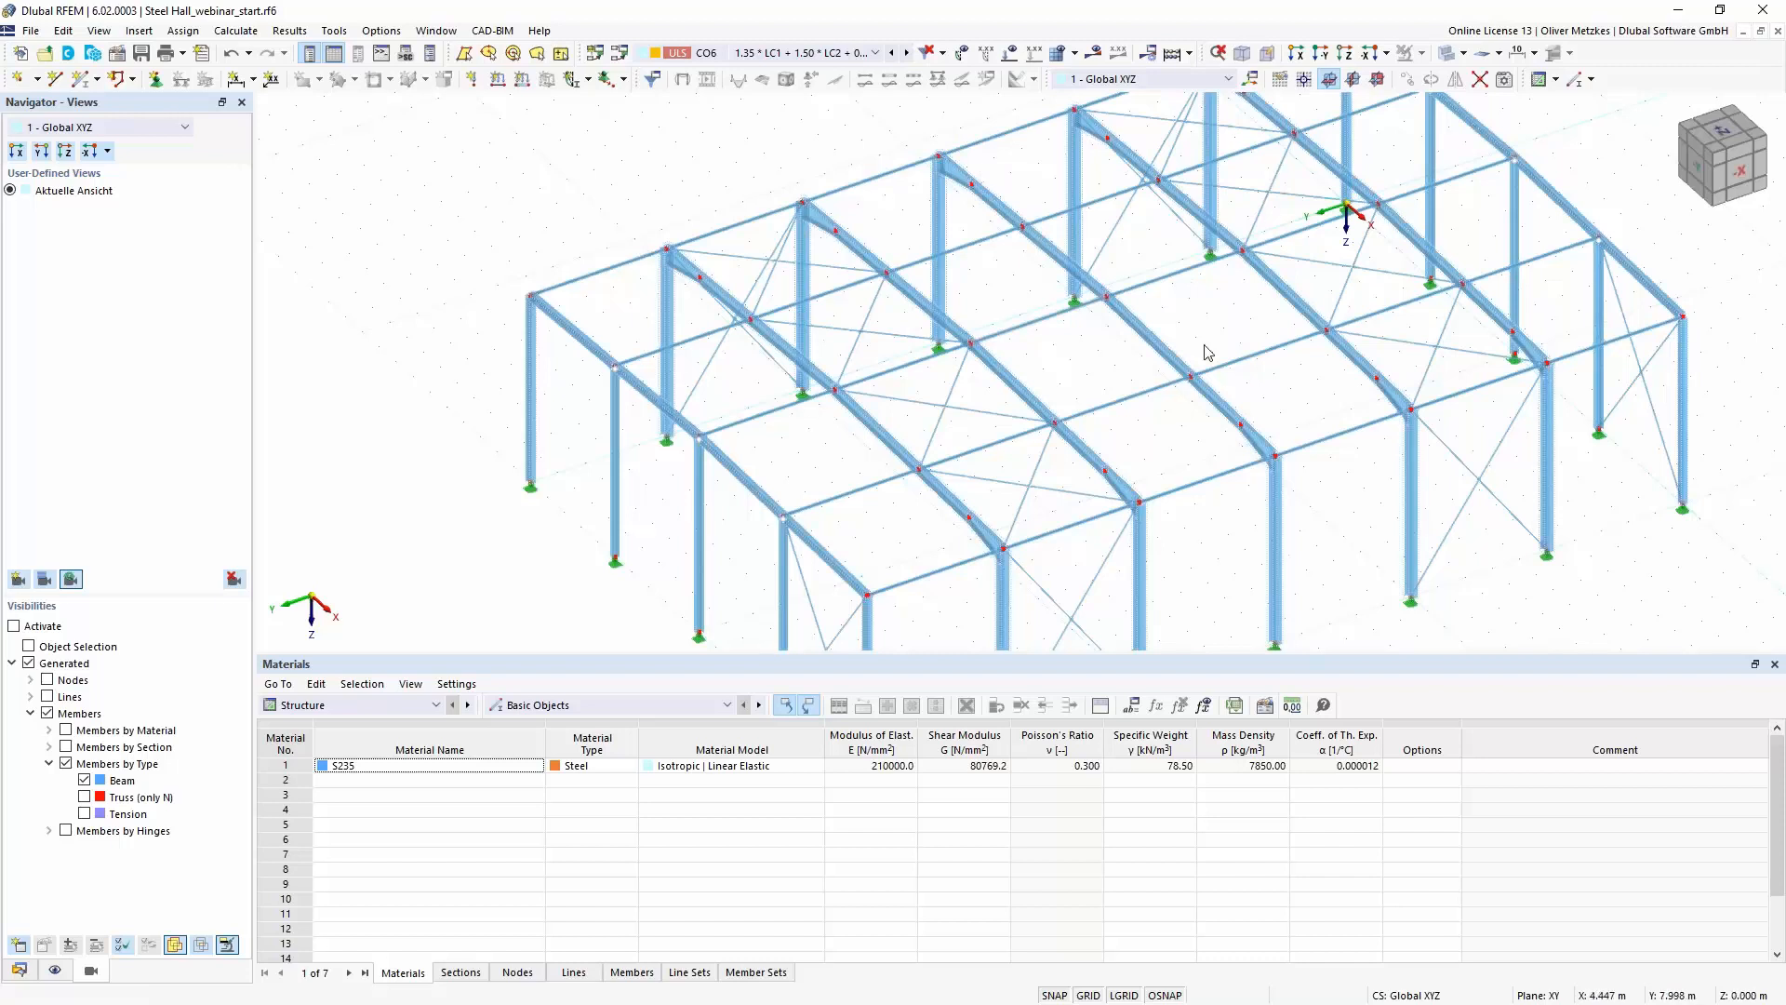
pyautogui.click(815, 54)
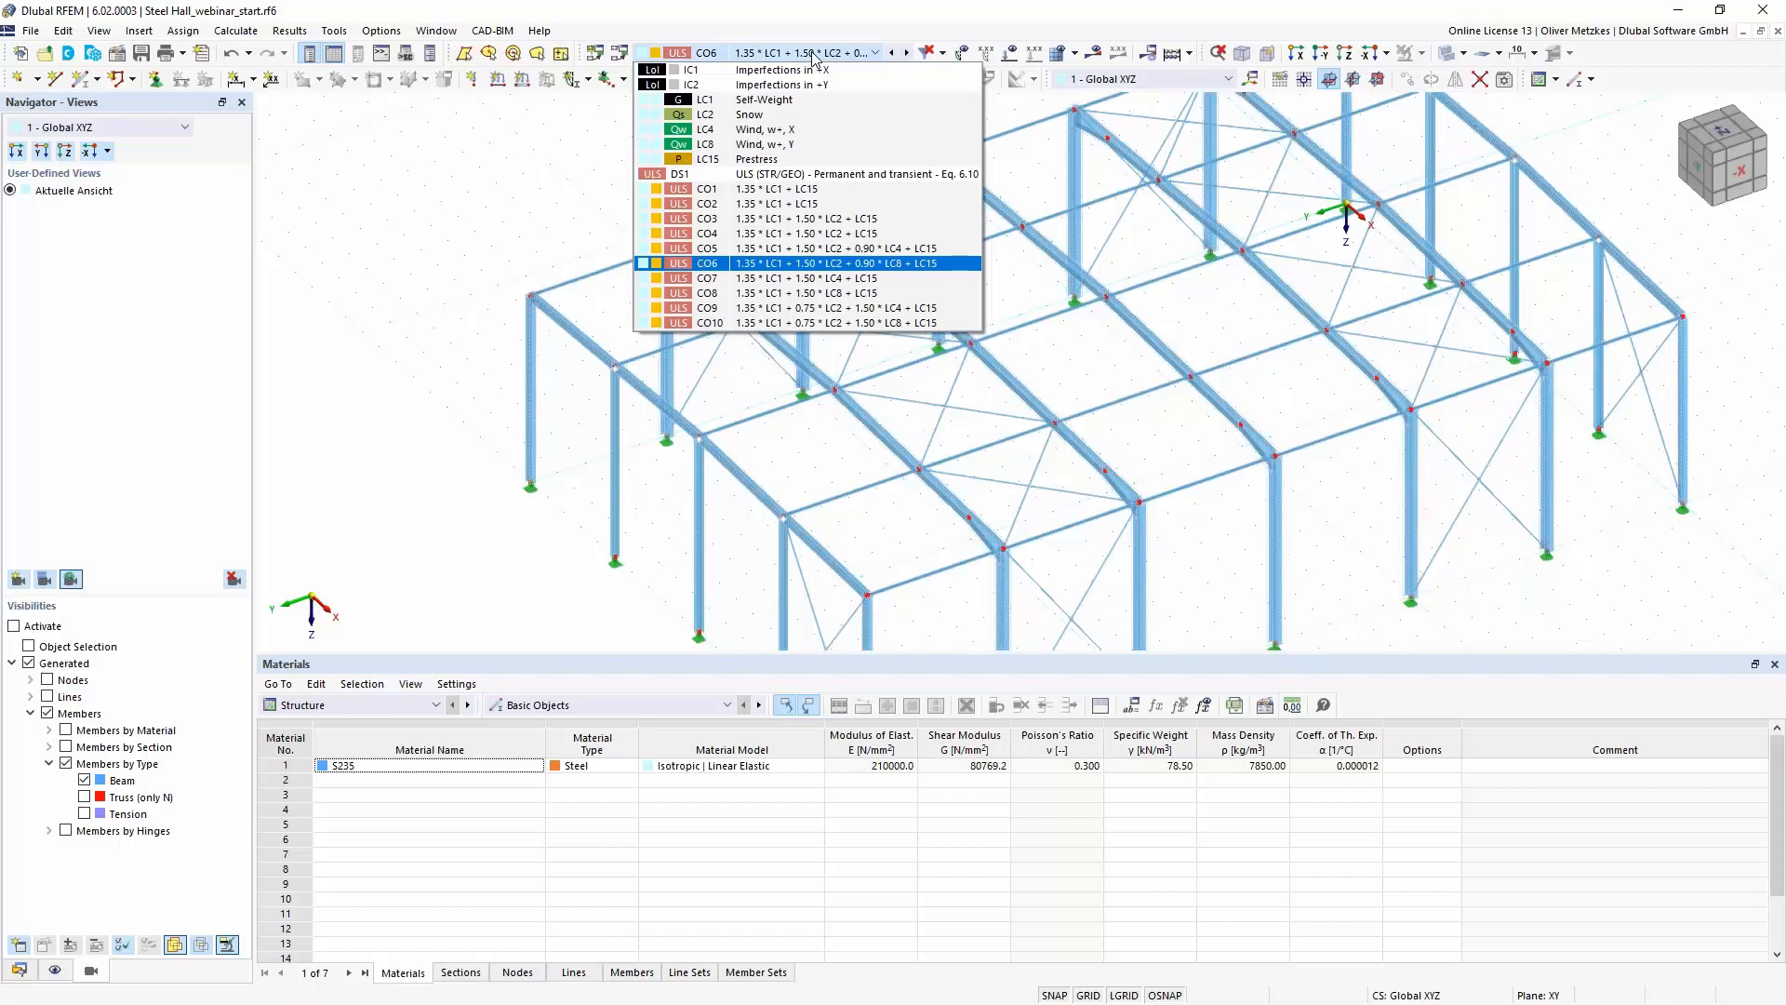
pyautogui.click(784, 116)
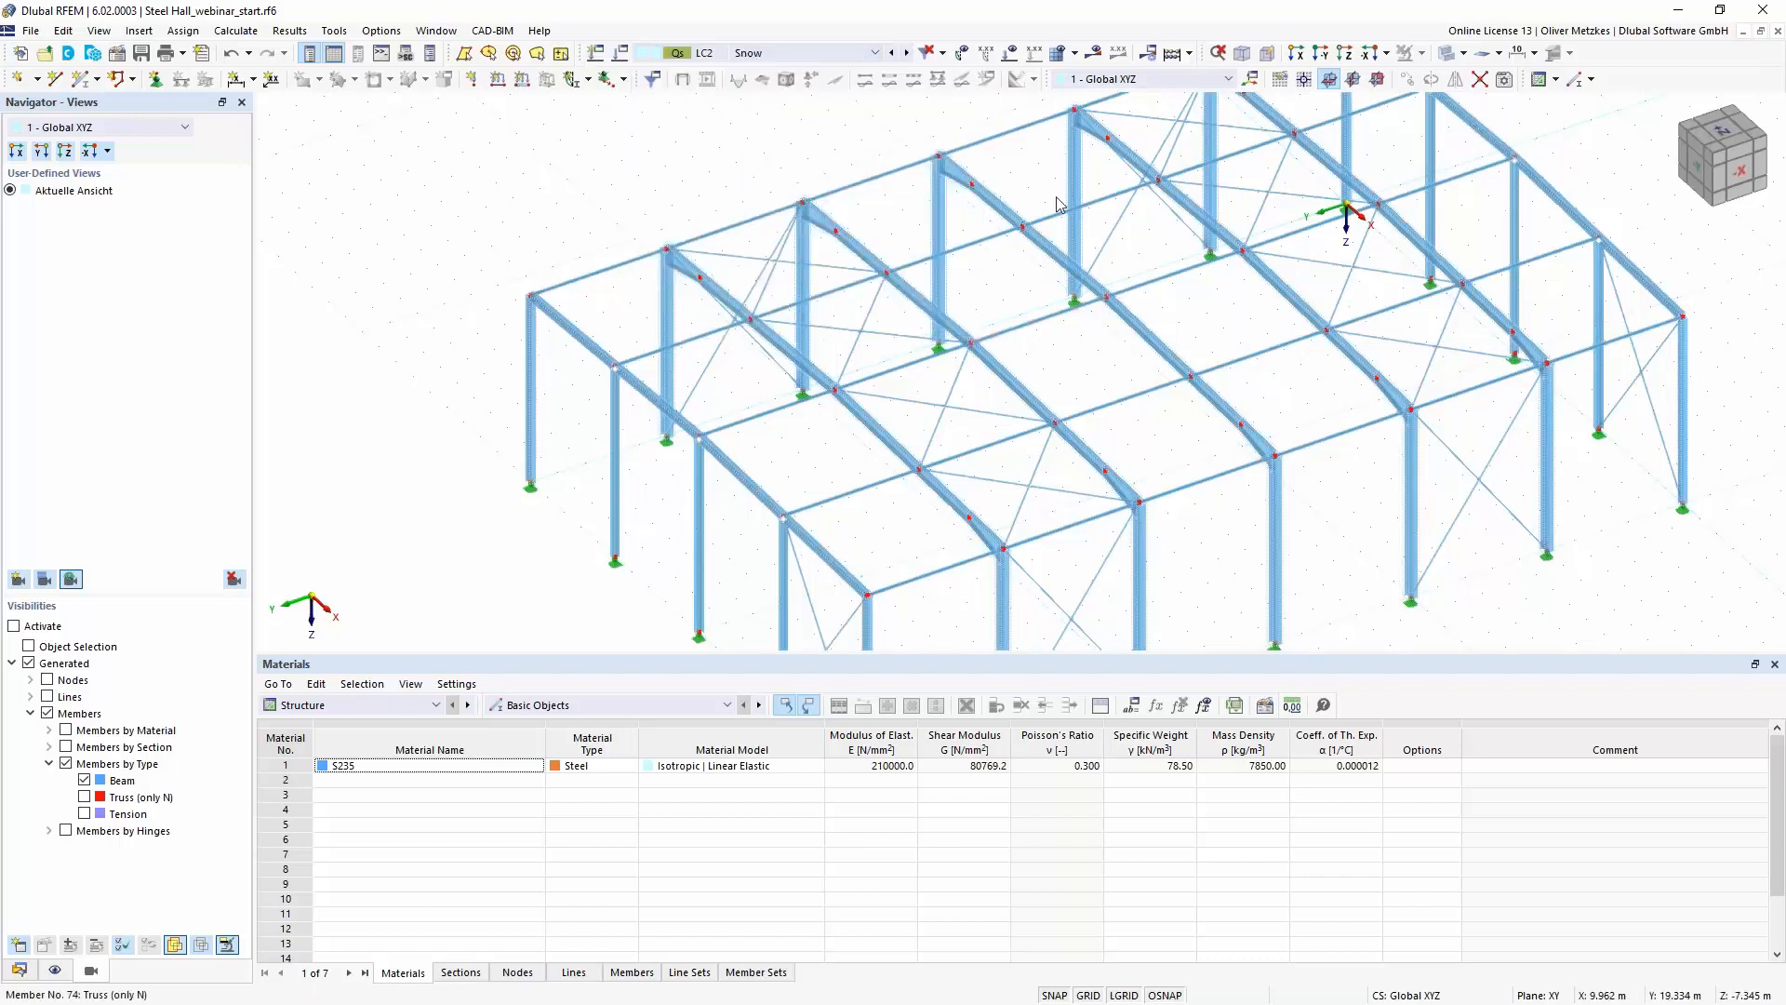
pyautogui.click(1032, 53)
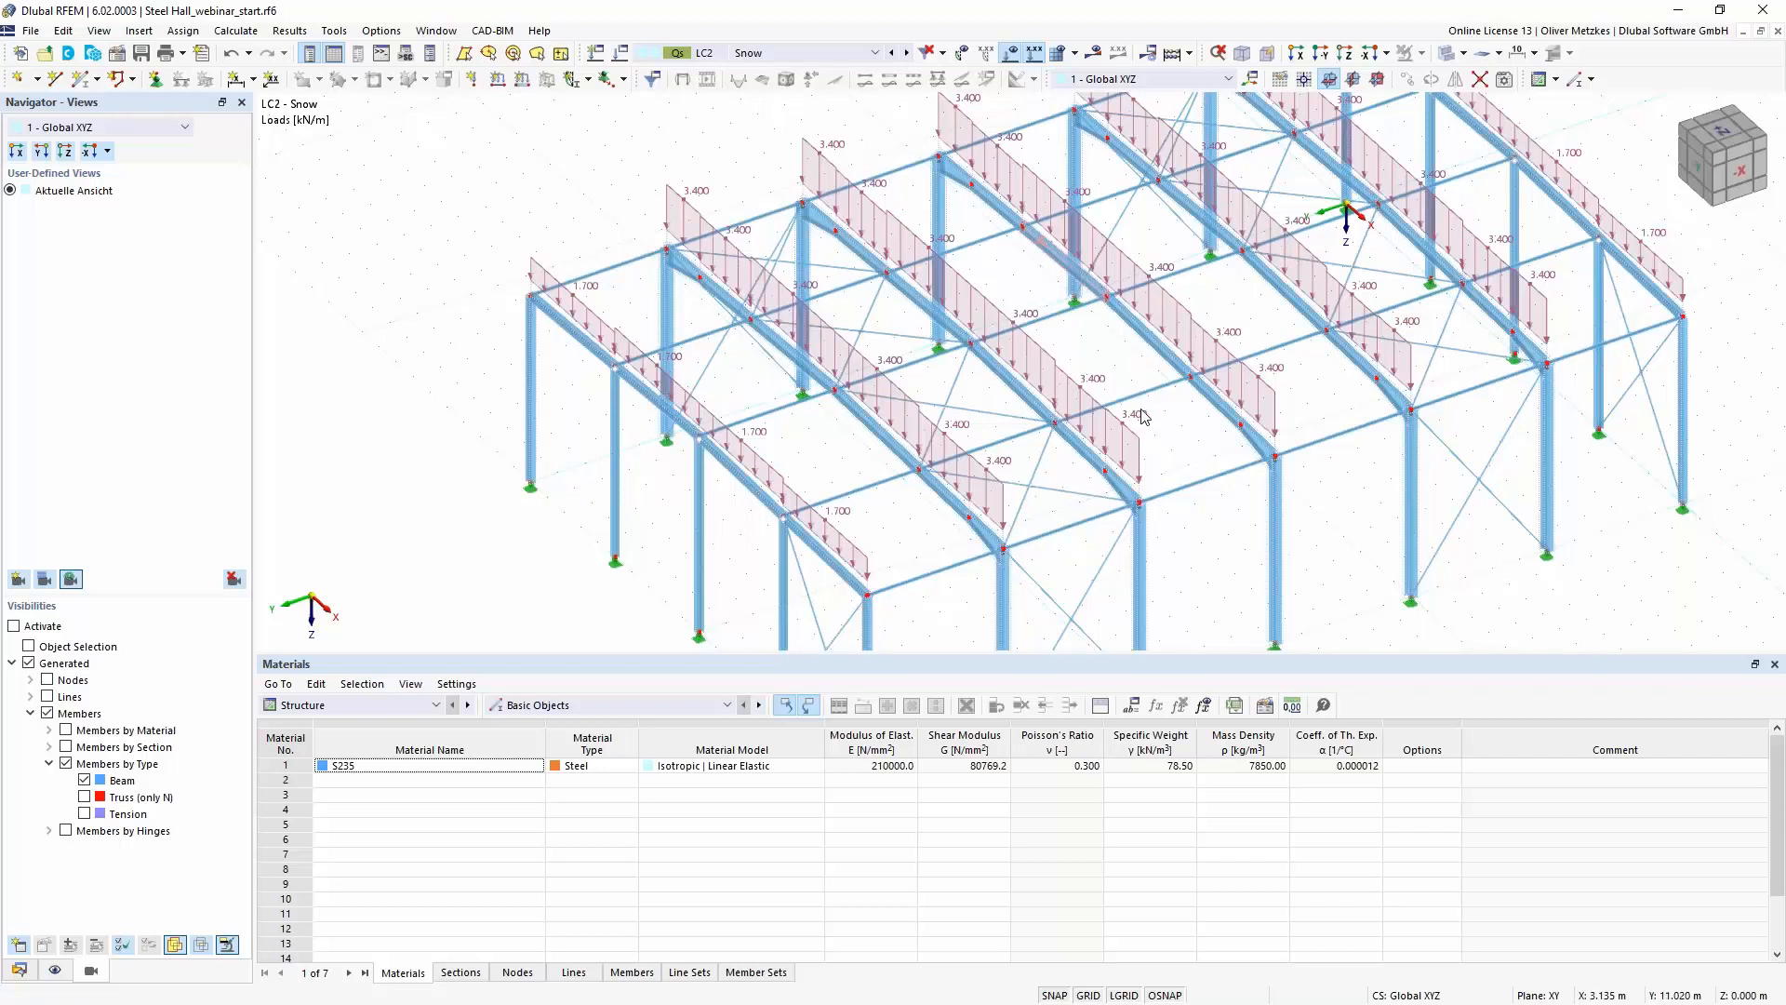
pyautogui.scroll(-1, 1144, 415)
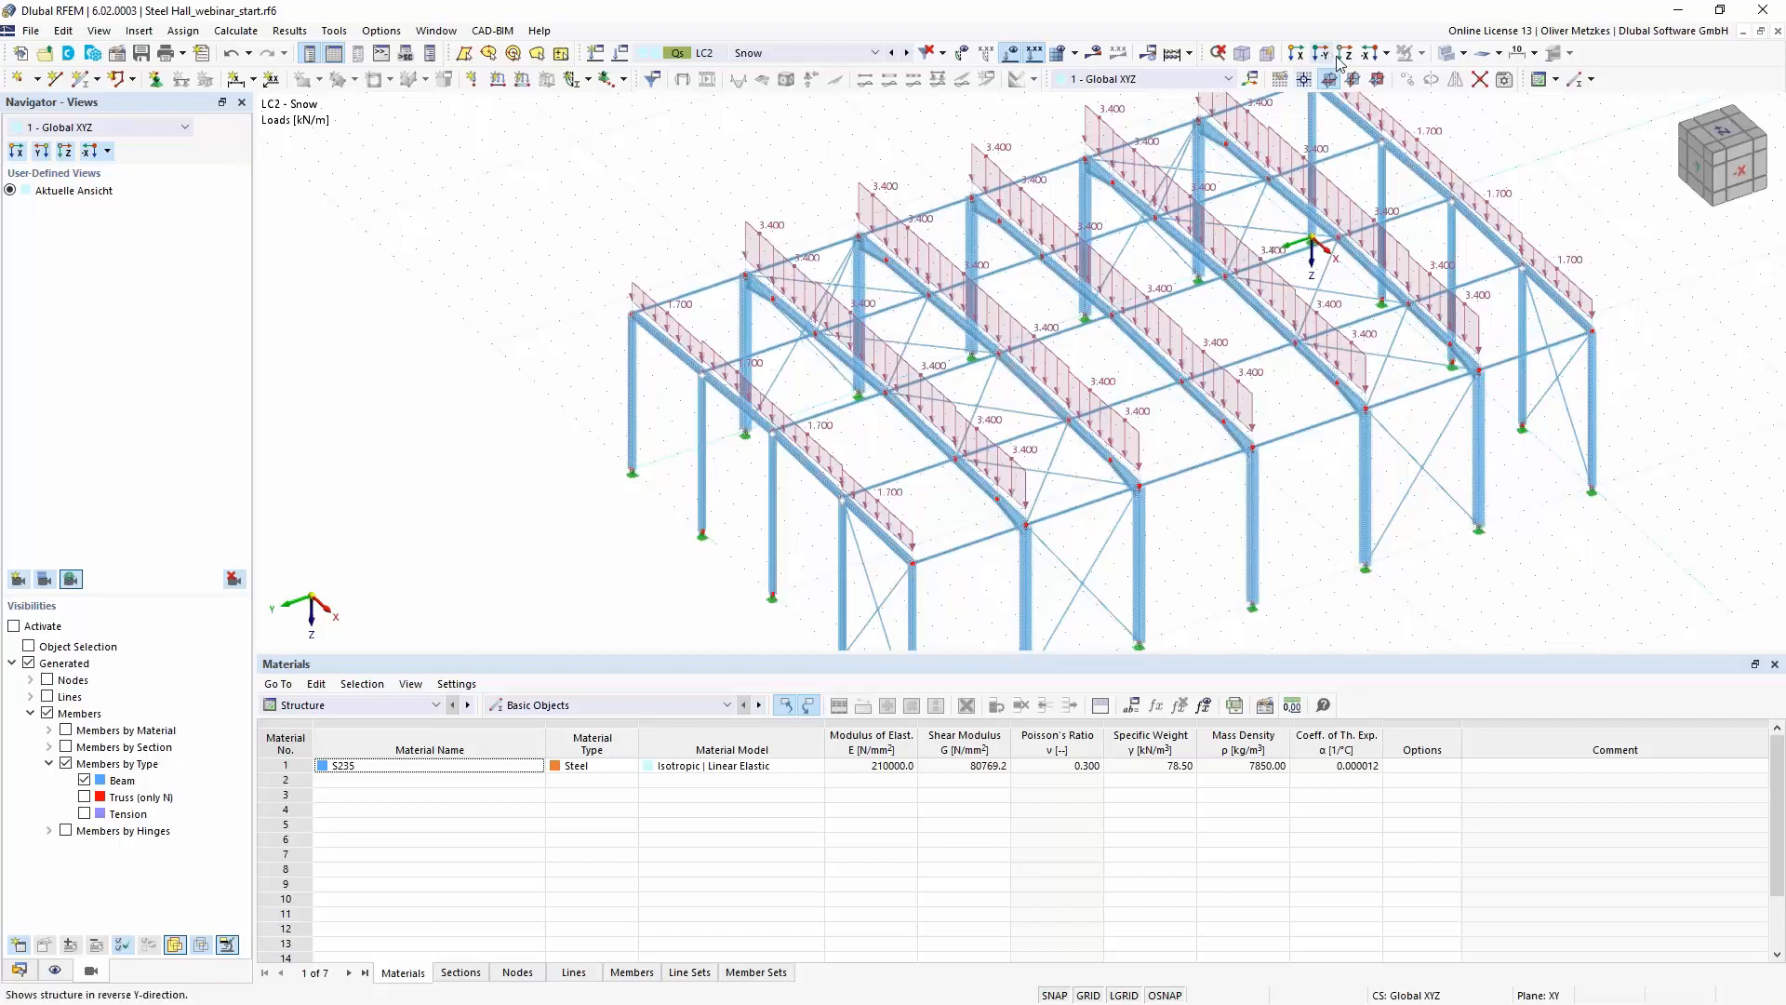
# - Select all snow member loads on the frames and give them a force eccentricity referenced to the top middle point of the section
pyautogui.click(1367, 58)
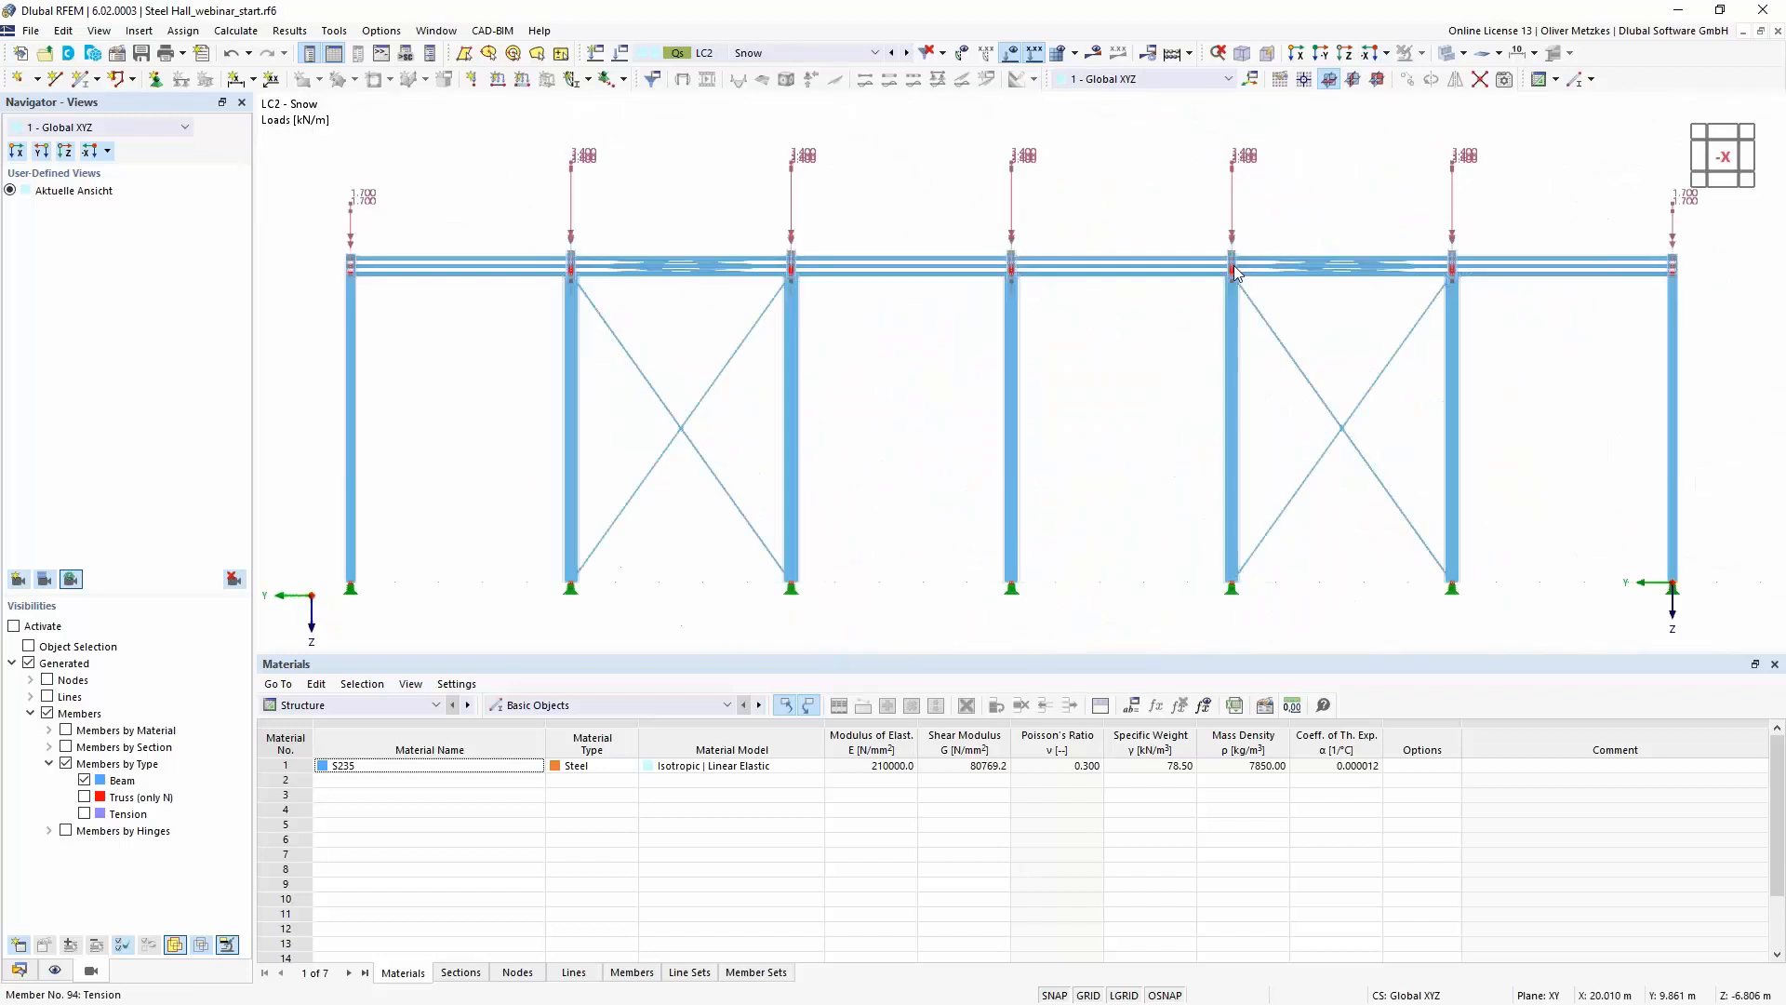
pyautogui.scroll(-1, 1239, 247)
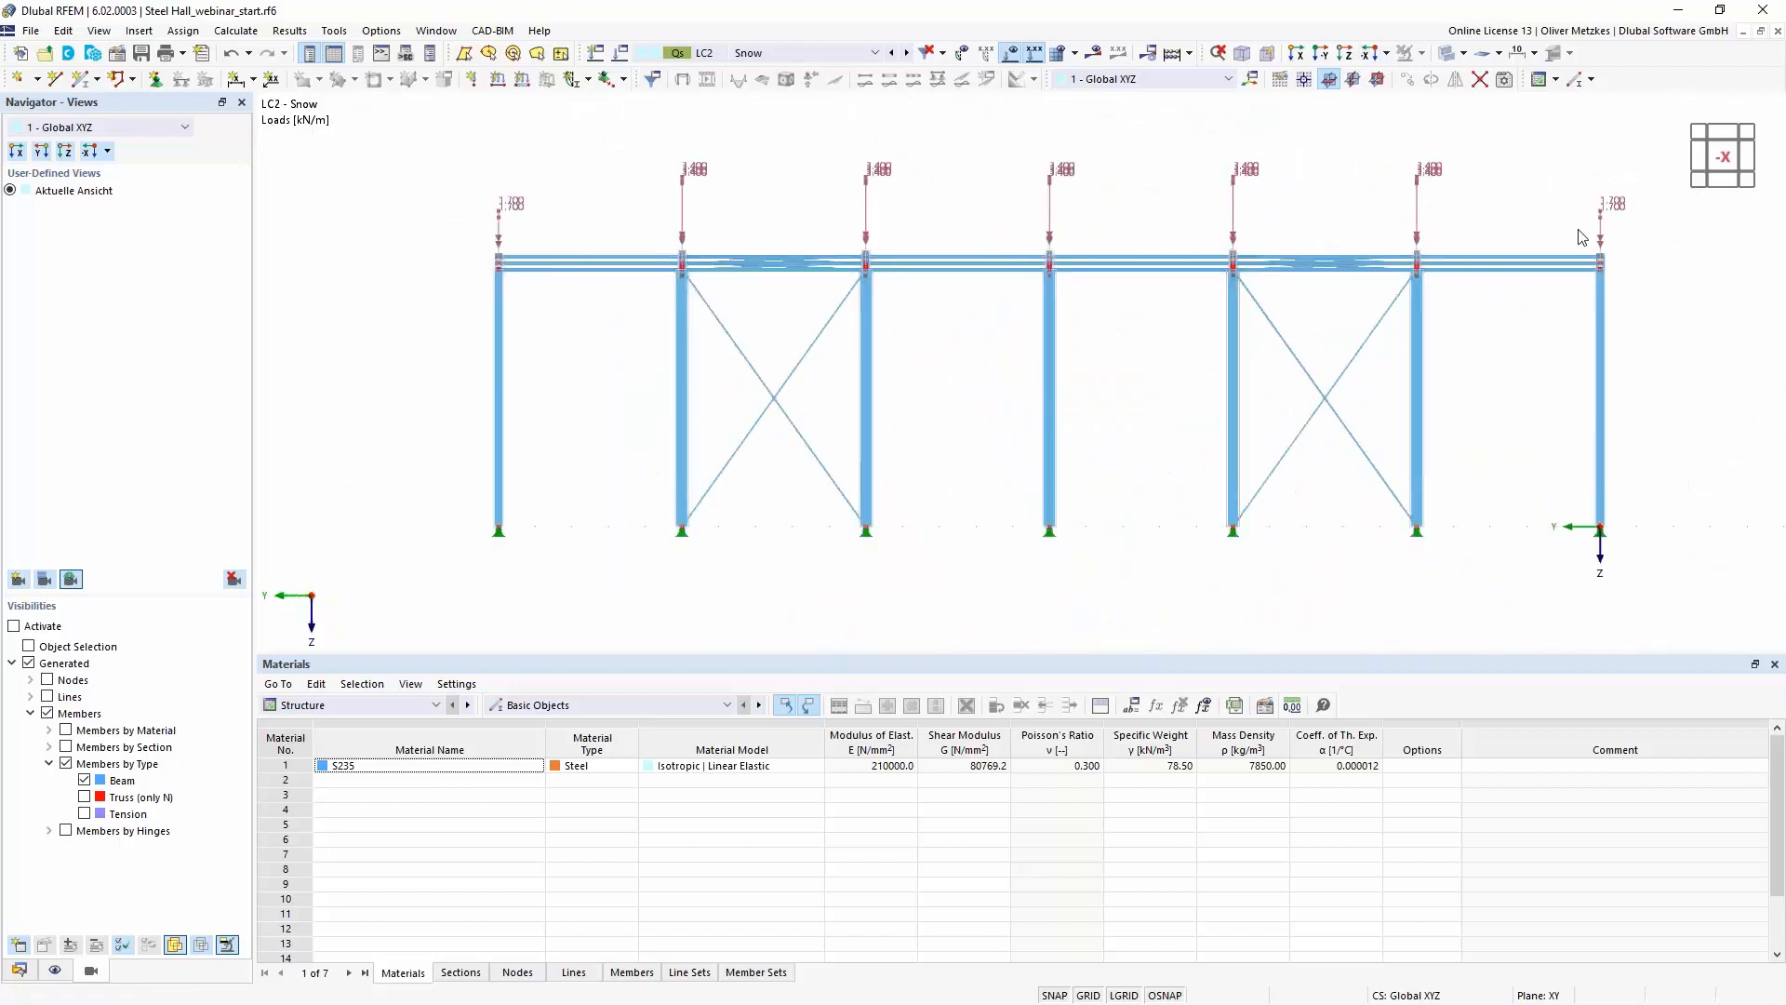
pyautogui.moveTo(1633, 247); pyautogui.dragTo(477, 141)
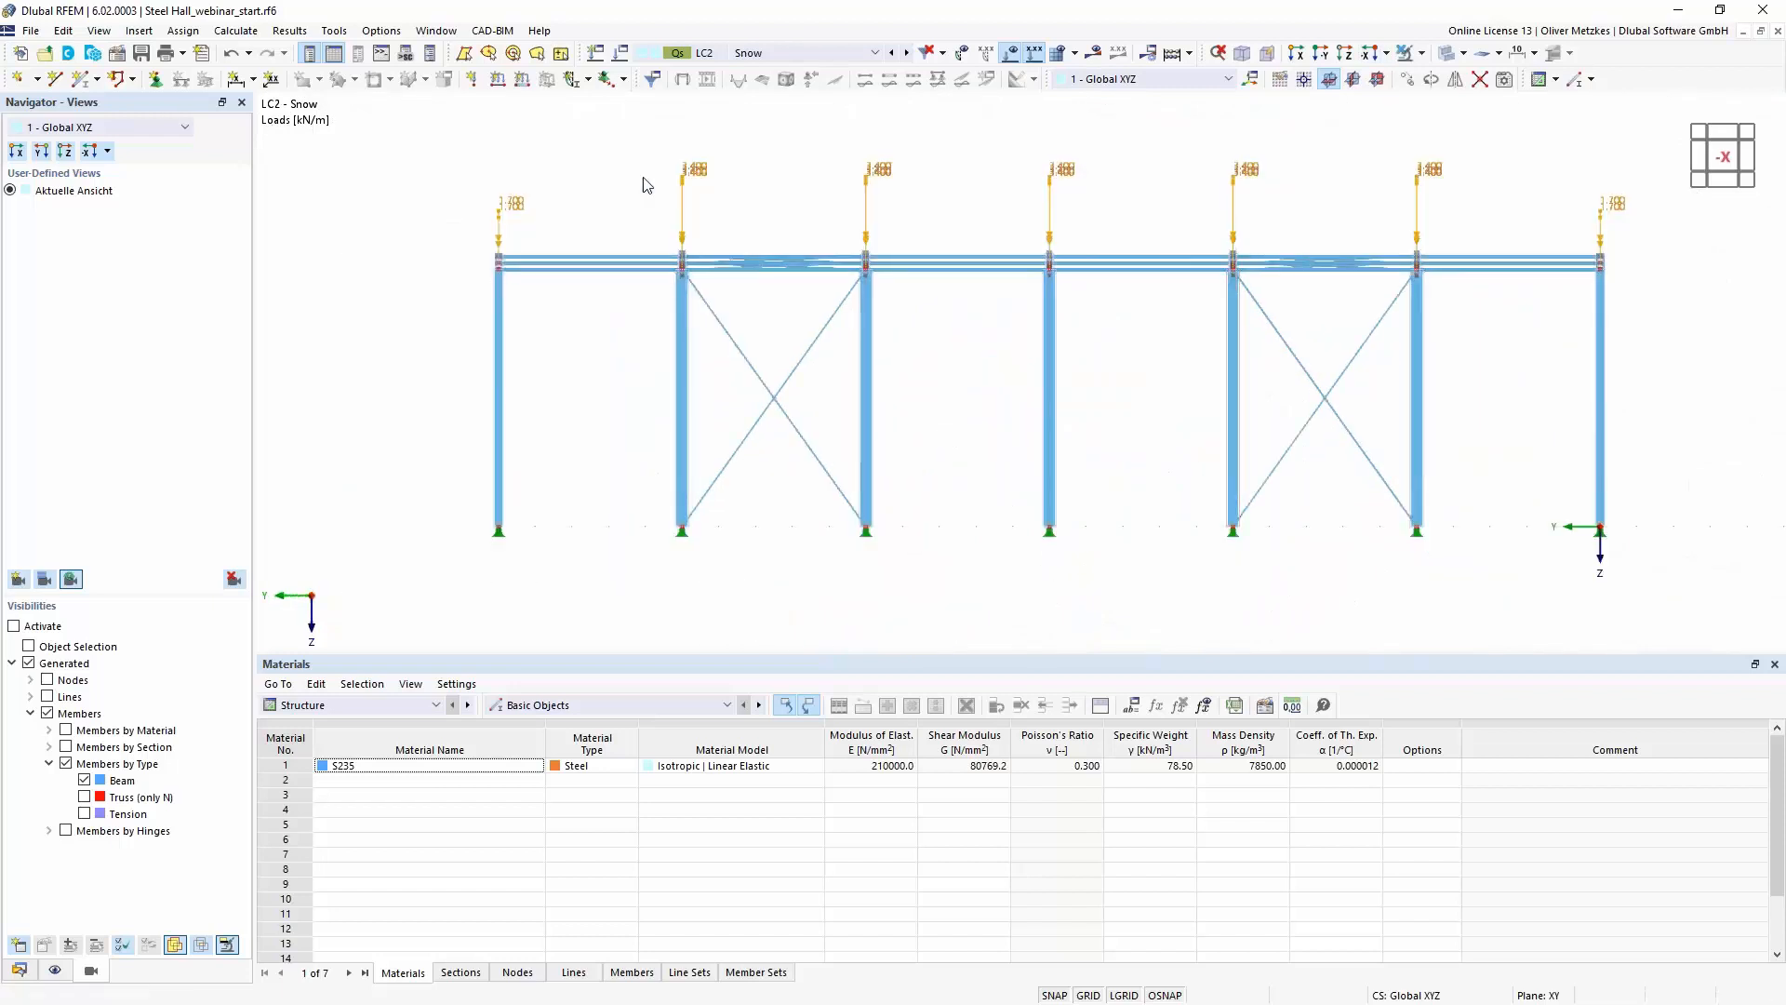
pyautogui.keyDown('ctrl'); pyautogui.moveTo(626, 201); pyautogui.dragTo(680, 190, button='middle'); pyautogui.keyUp('ctrl')
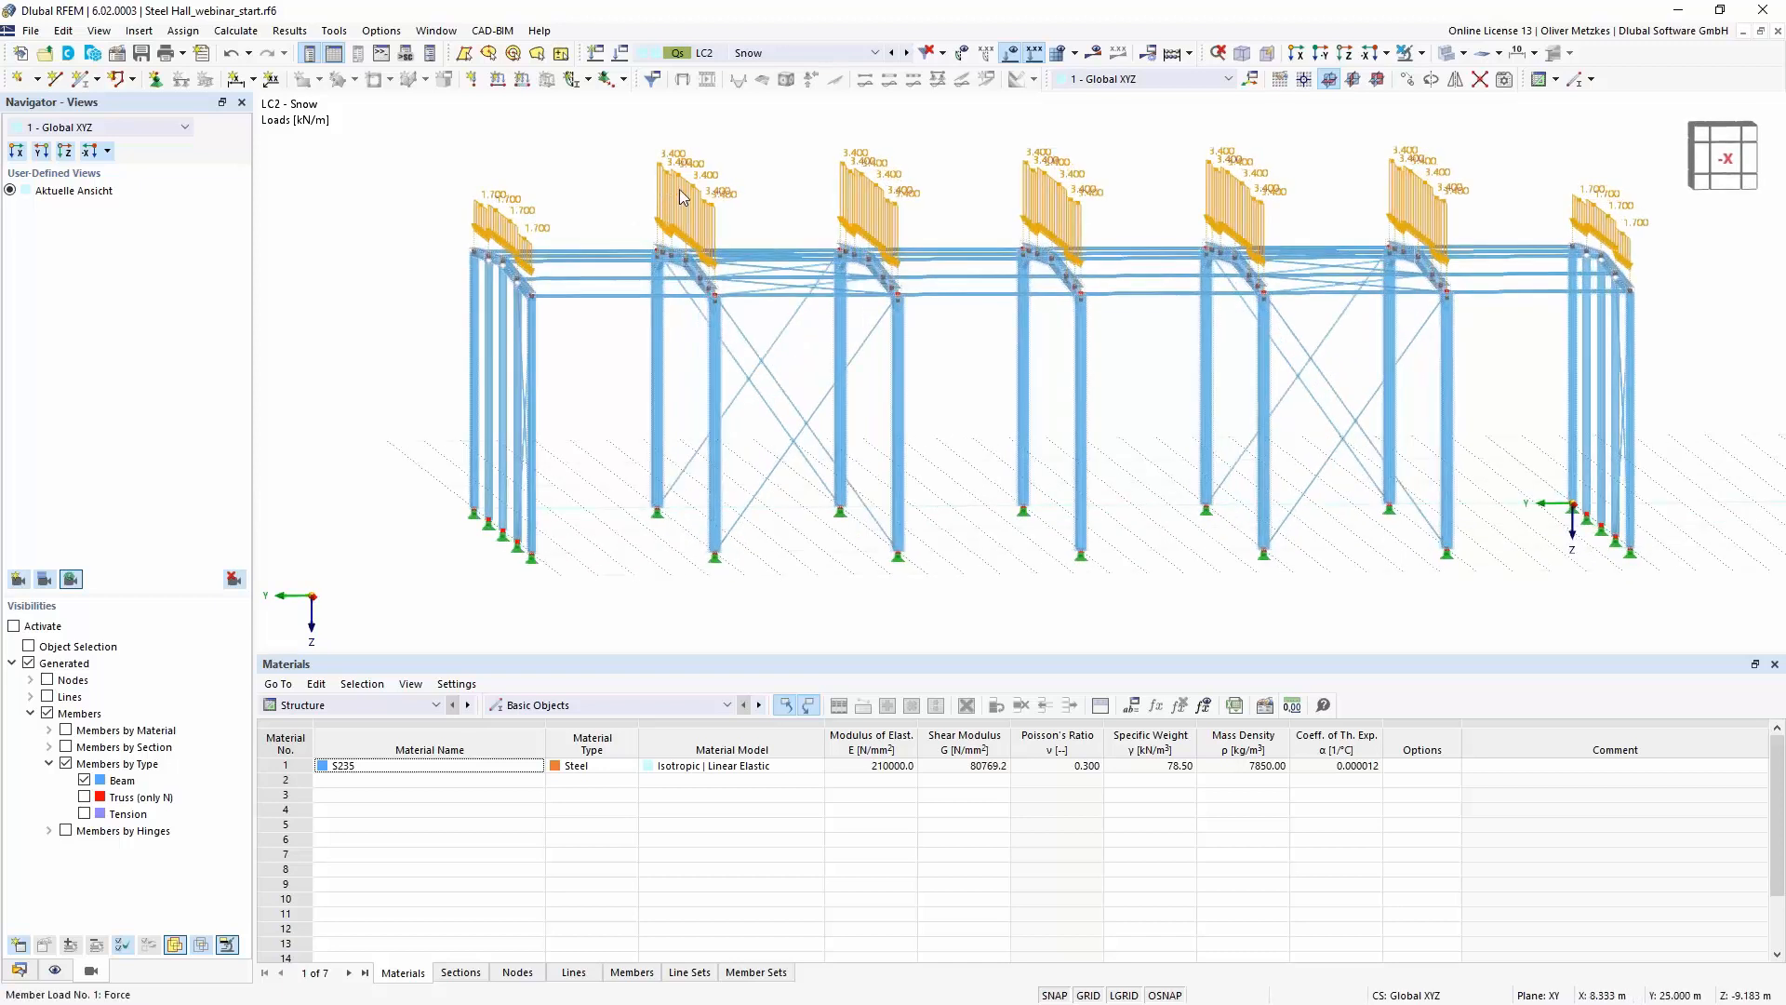
pyautogui.rightClick(682, 197)
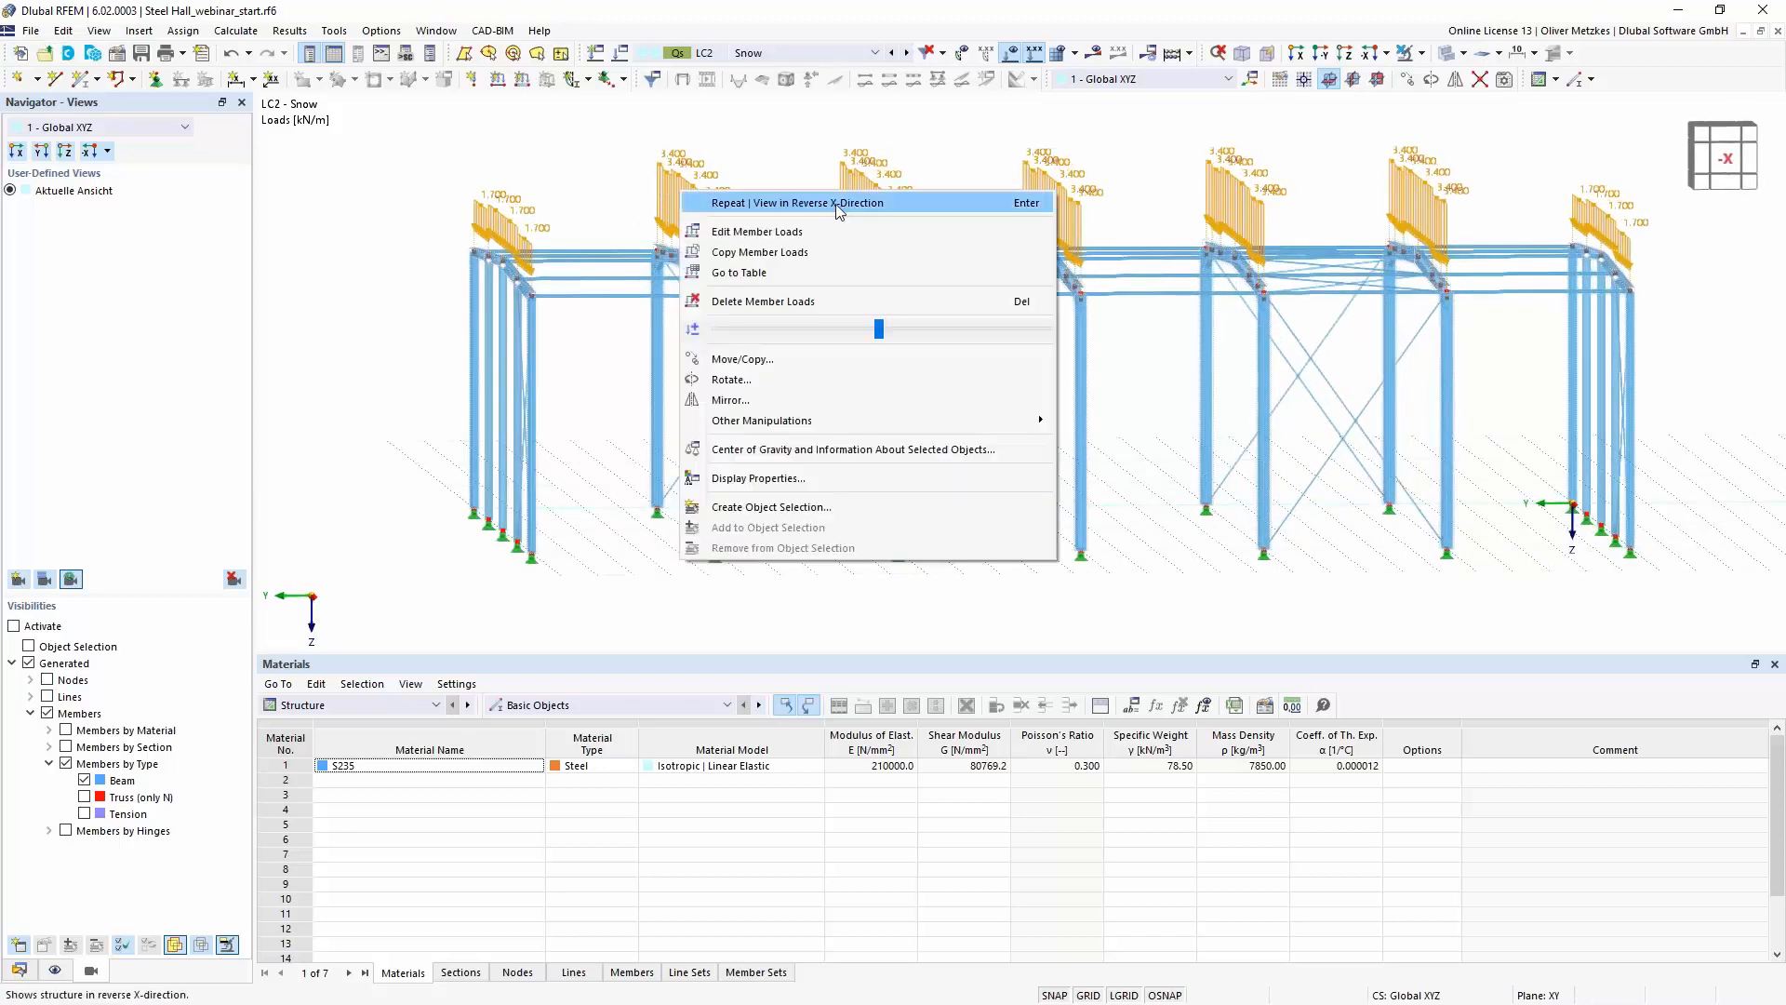
pyautogui.click(818, 233)
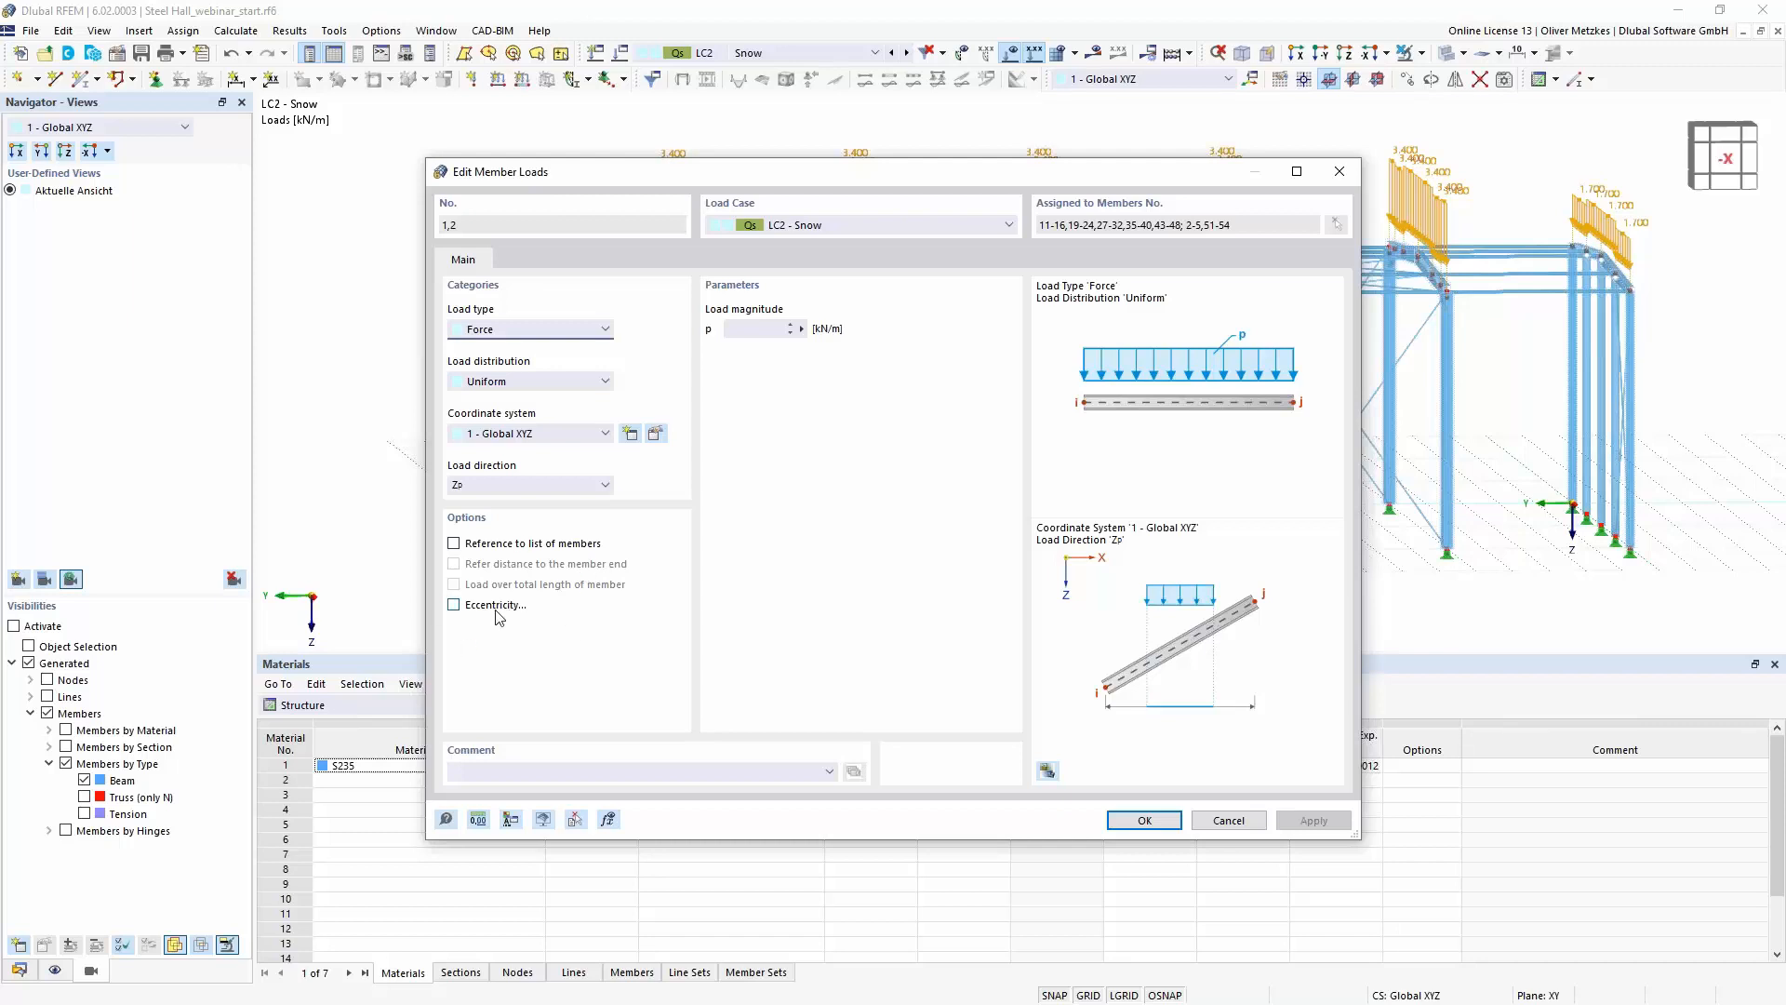
pyautogui.click(493, 606)
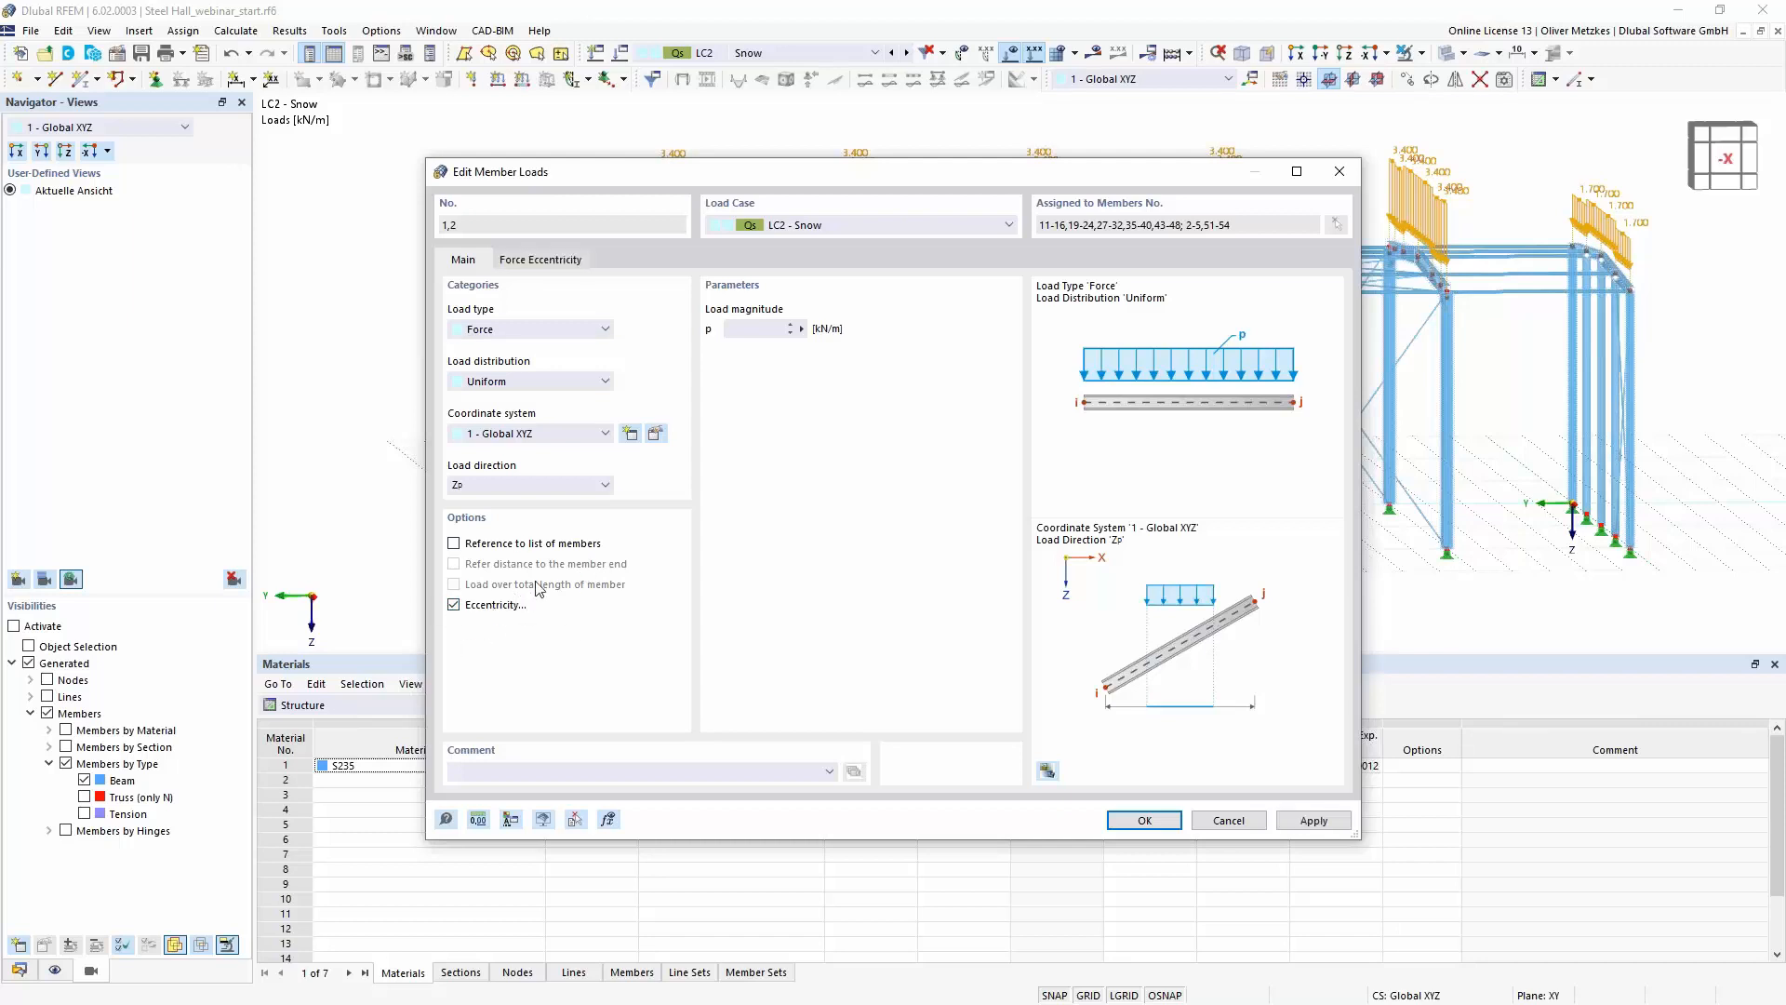
pyautogui.click(574, 264)
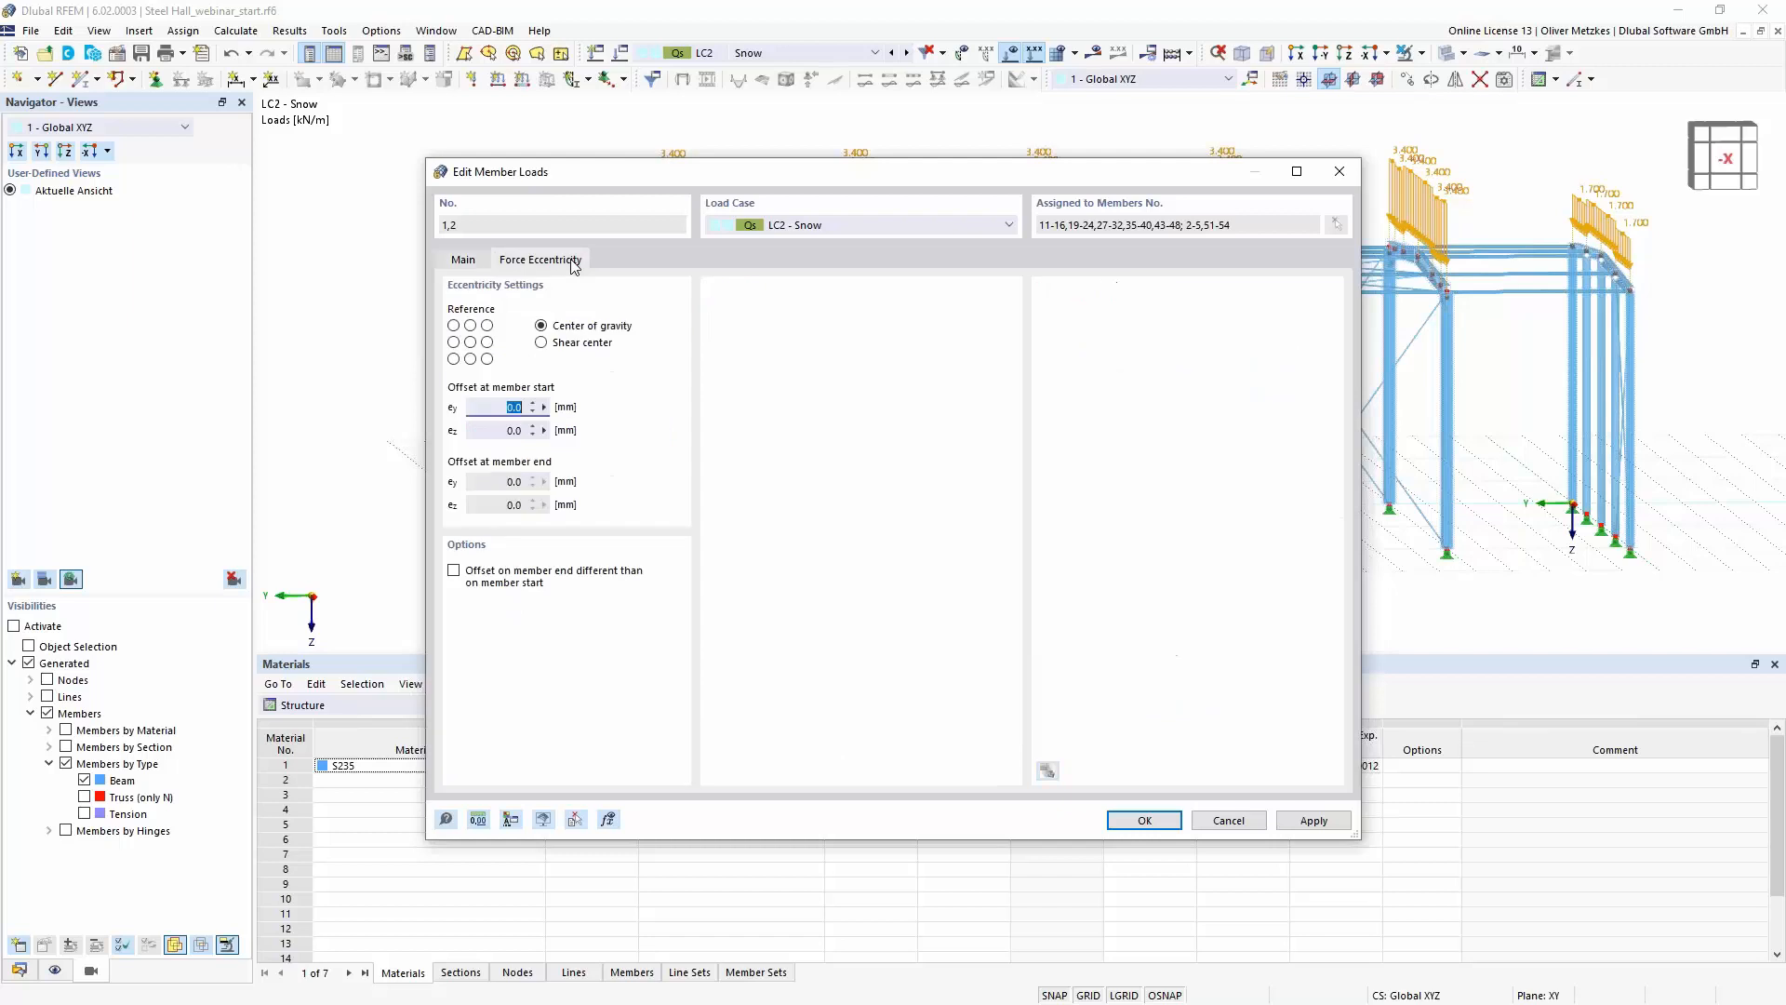
pyautogui.click(471, 326)
pyautogui.moveTo(802, 173); pyautogui.dragTo(928, 376)
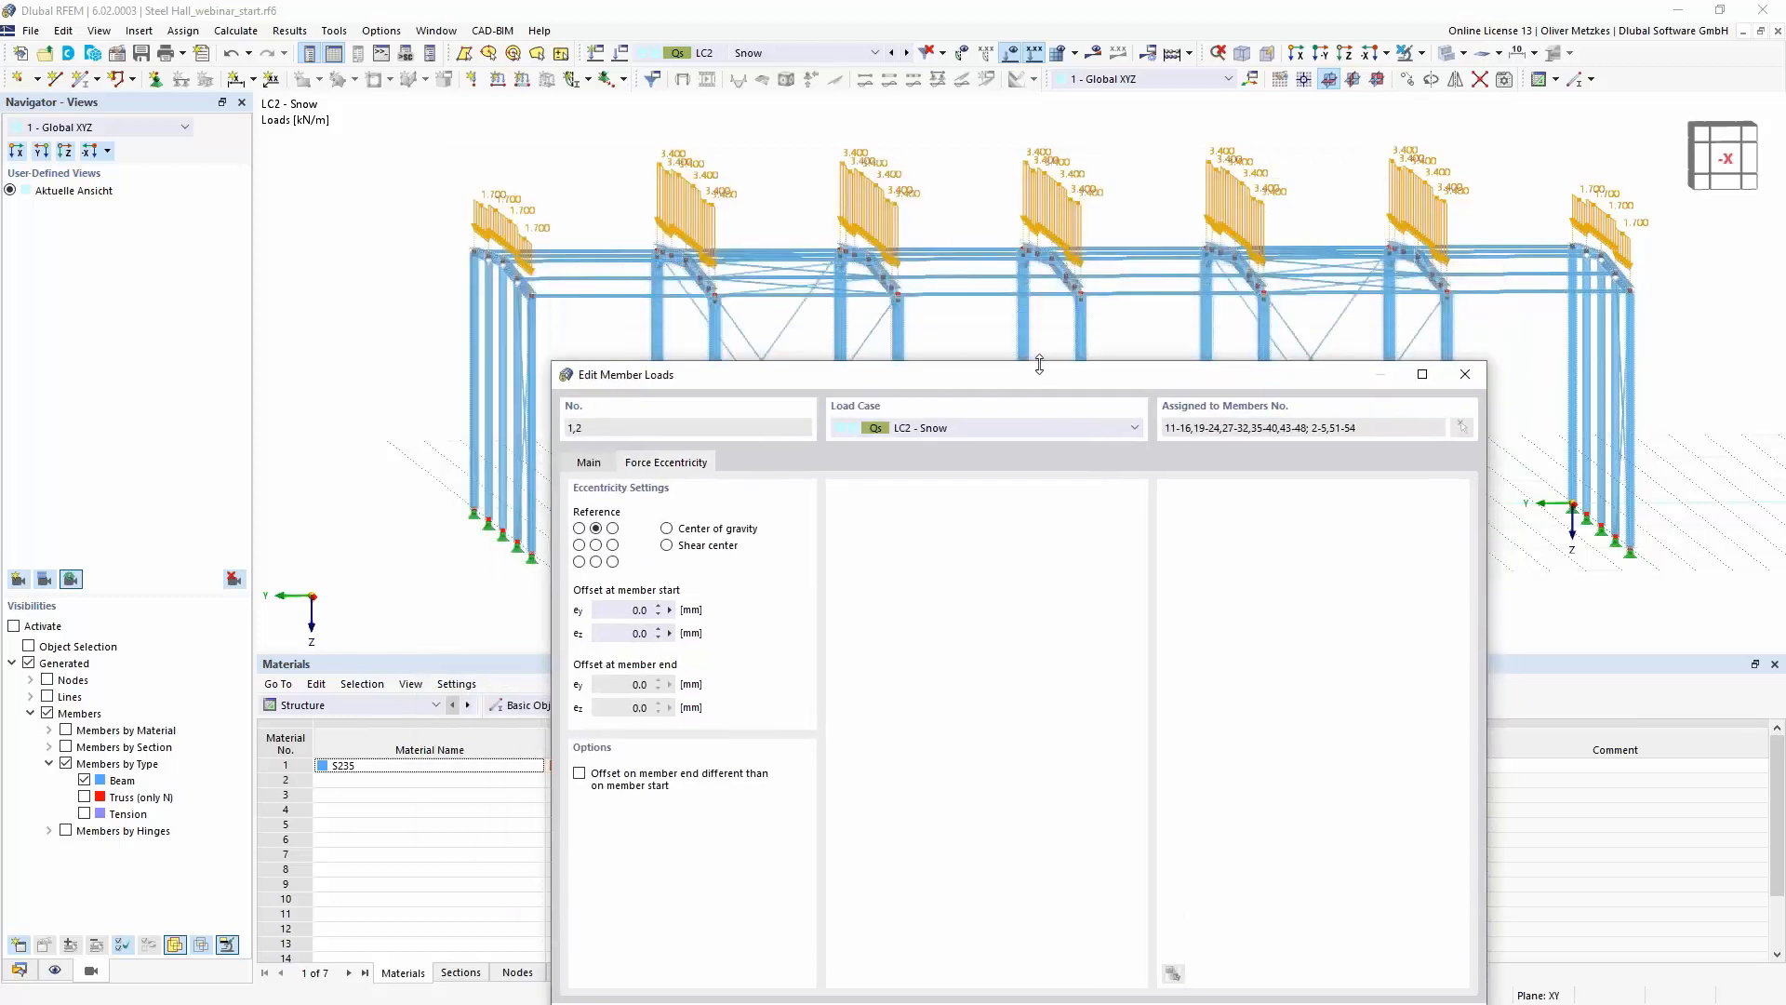
pyautogui.moveTo(1039, 374); pyautogui.dragTo(1021, 178)
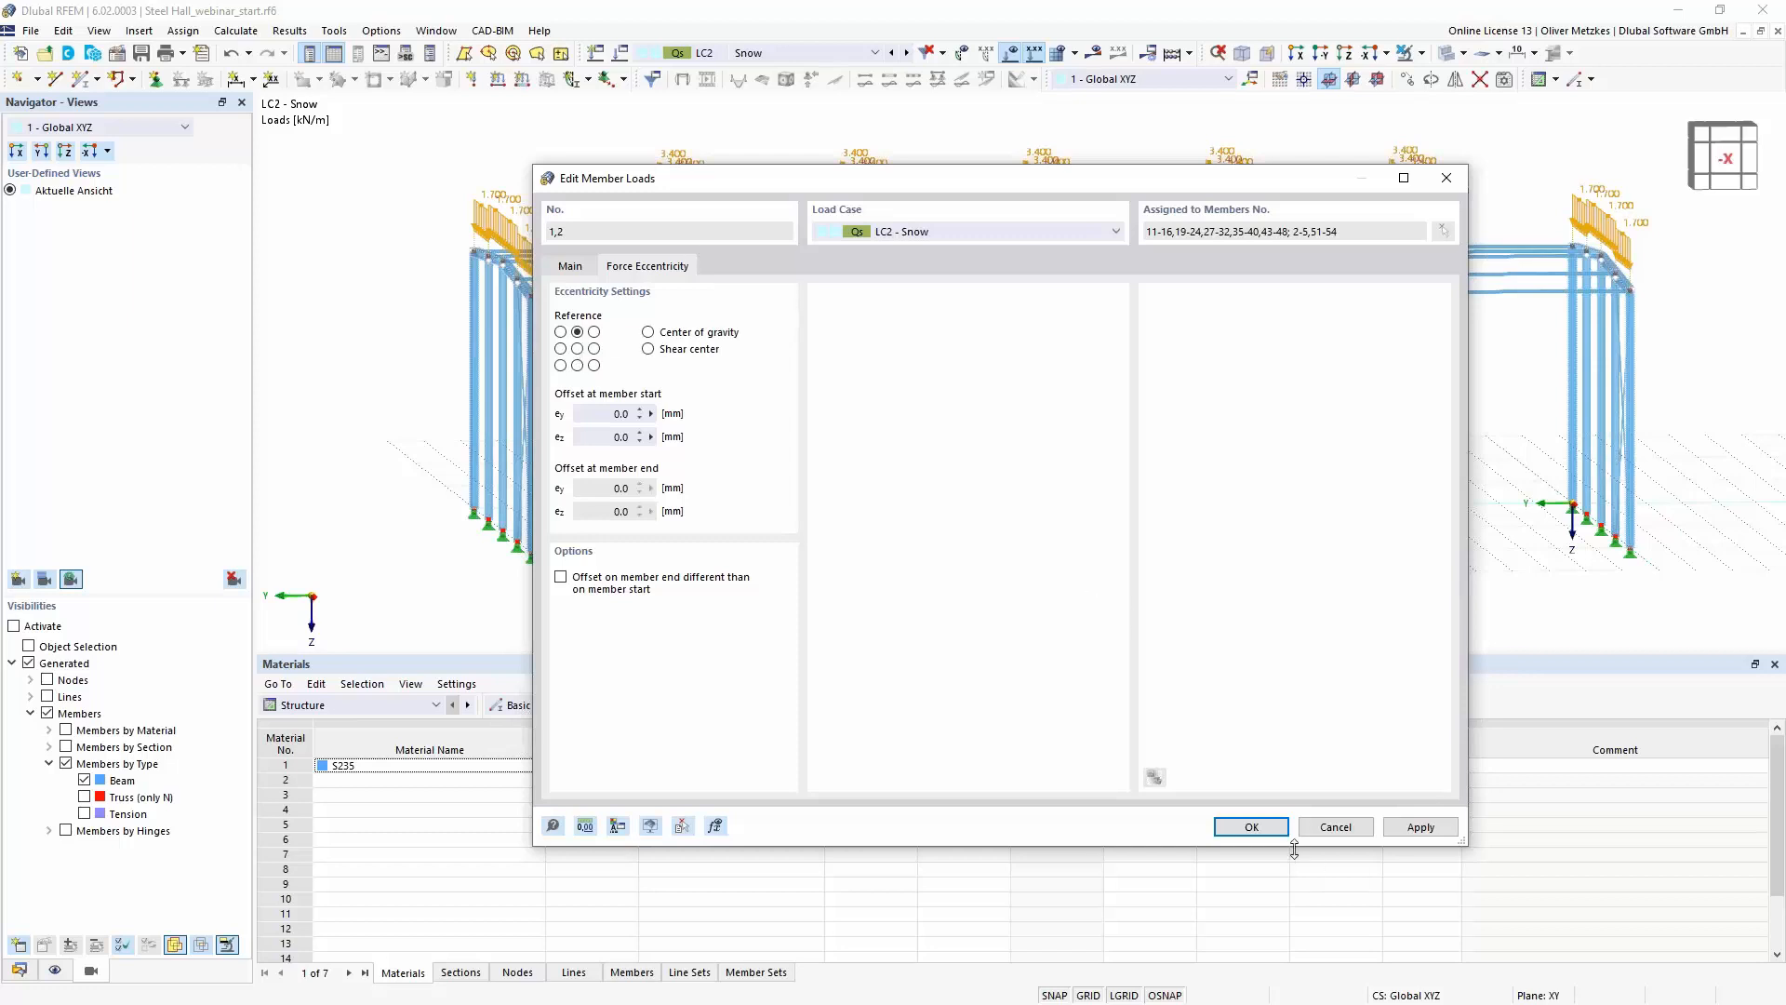
pyautogui.press('Return')
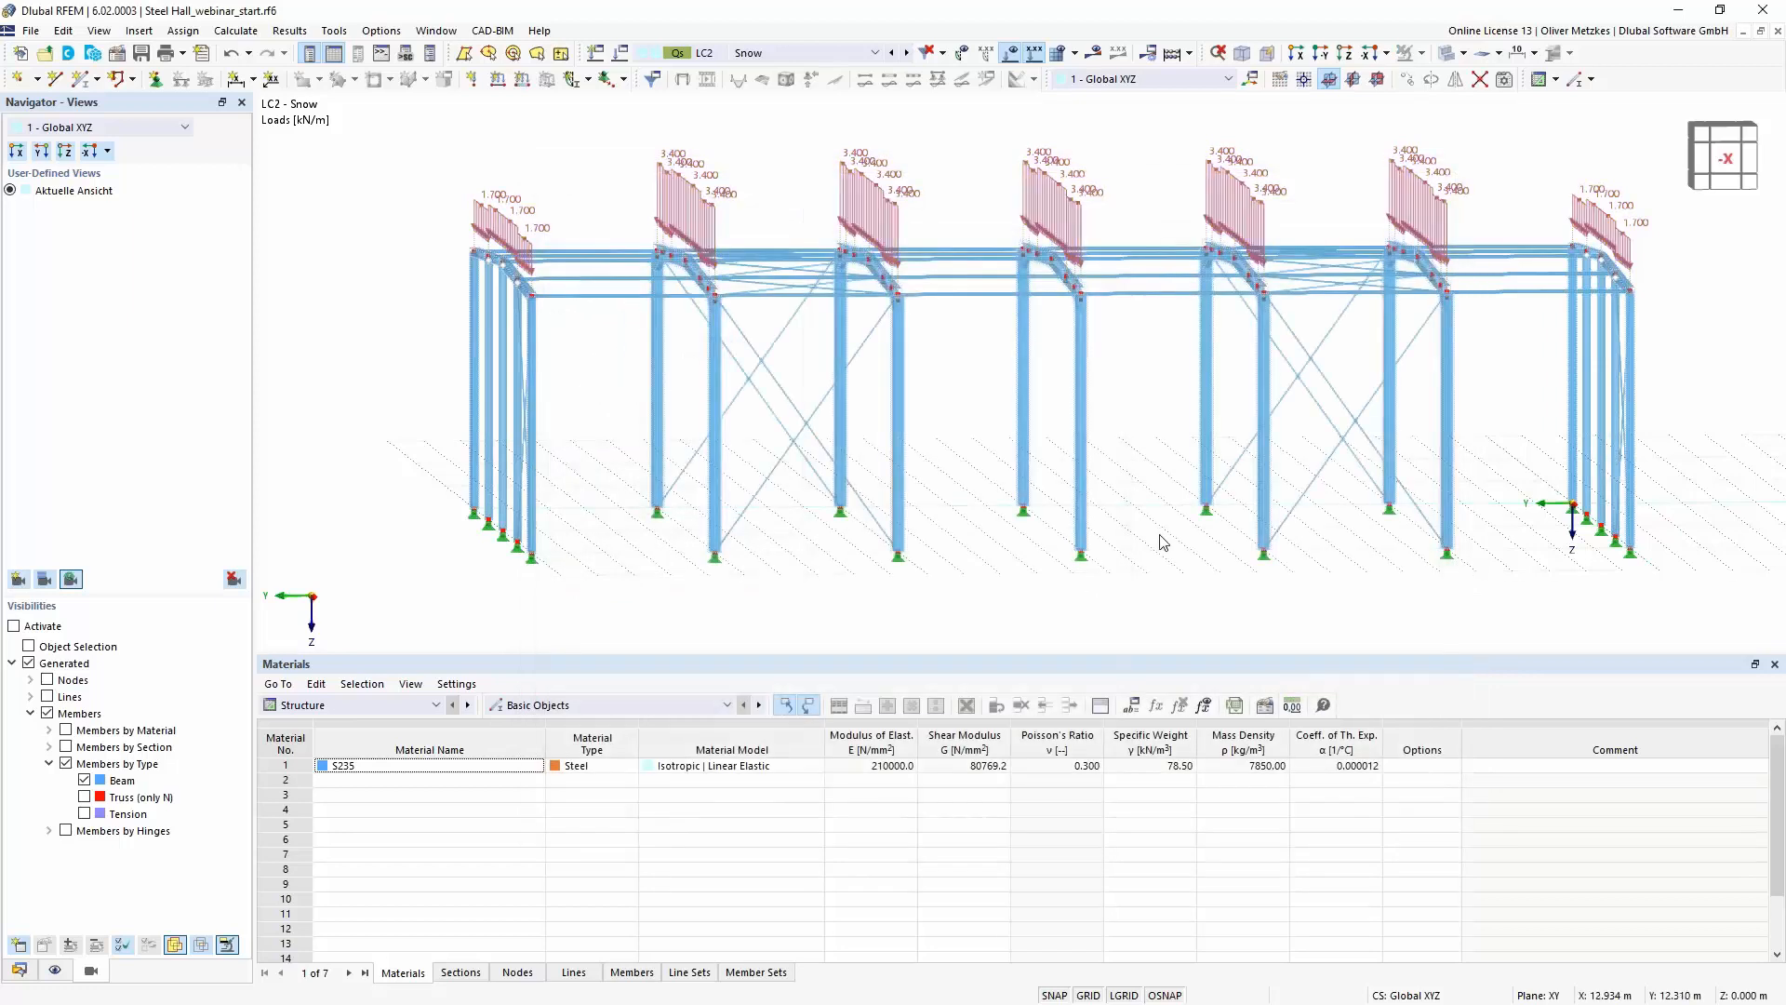
# - Make design situation DS1 - ULS (STR/GEO) - Permanent and transient current and calculate its results
pyautogui.scroll(-2, 1160, 511)
pyautogui.keyDown('ctrl'); pyautogui.moveTo(1186, 501); pyautogui.dragTo(1231, 532, button='middle'); pyautogui.keyUp('ctrl')
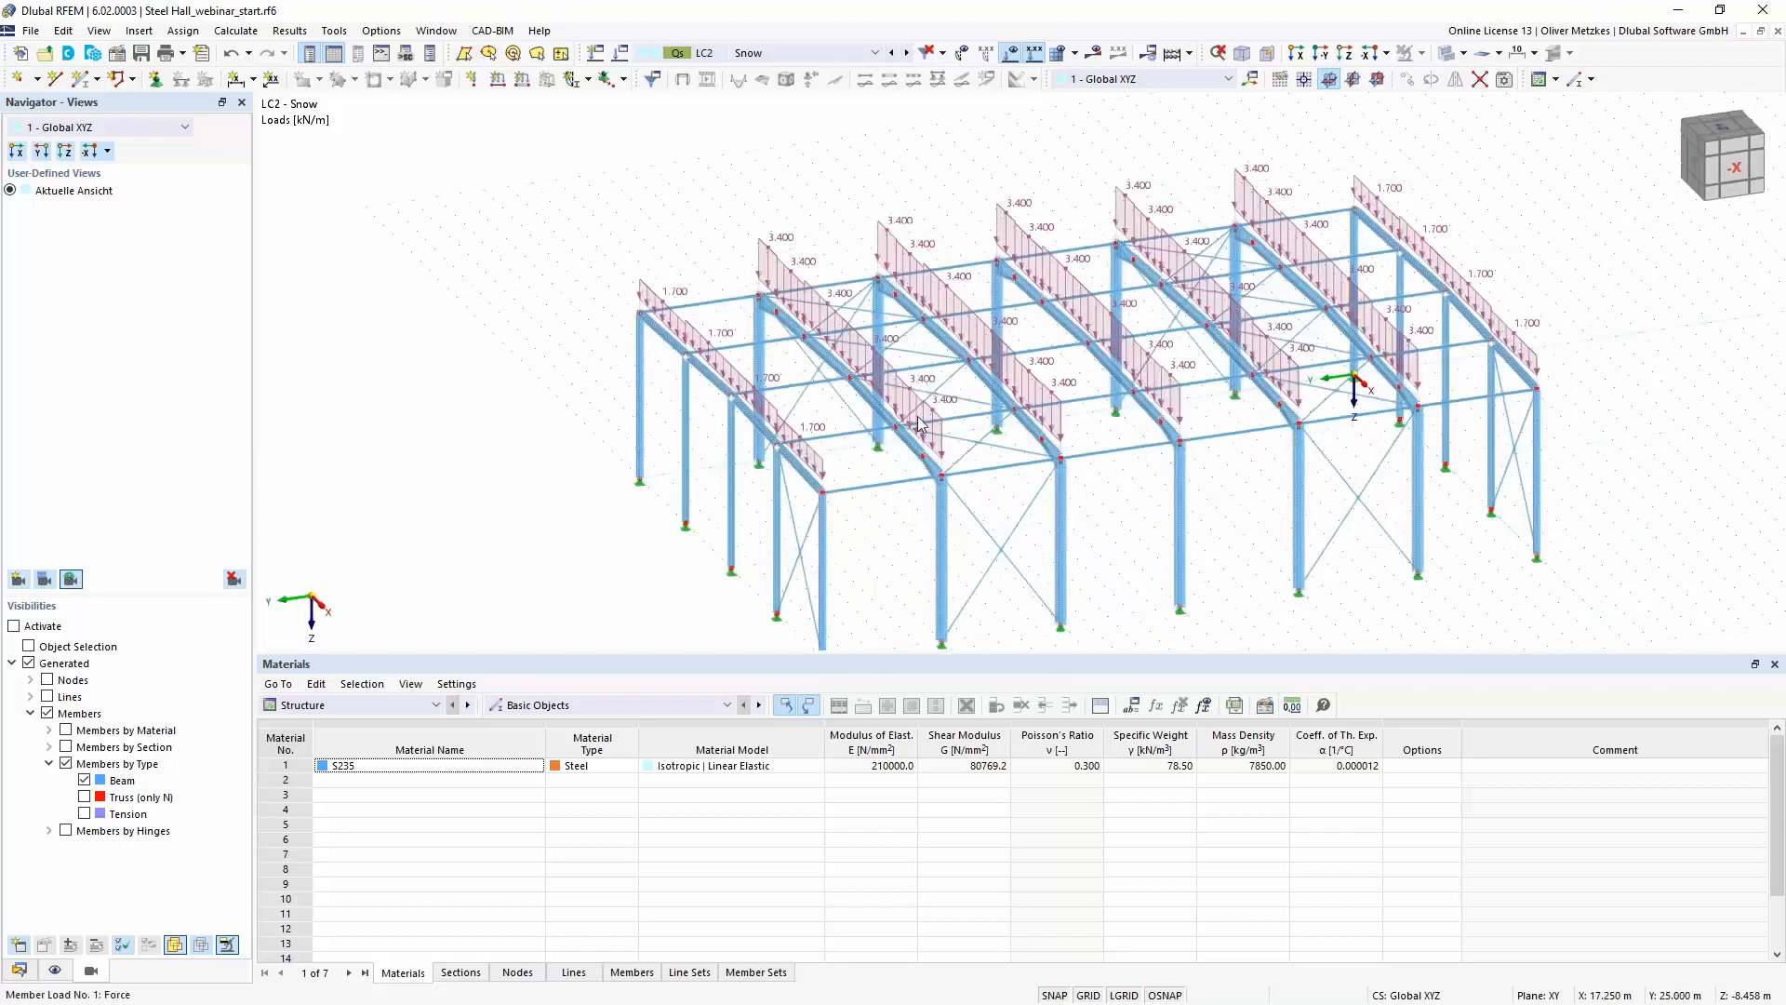
pyautogui.moveTo(919, 423)
pyautogui.click(744, 54)
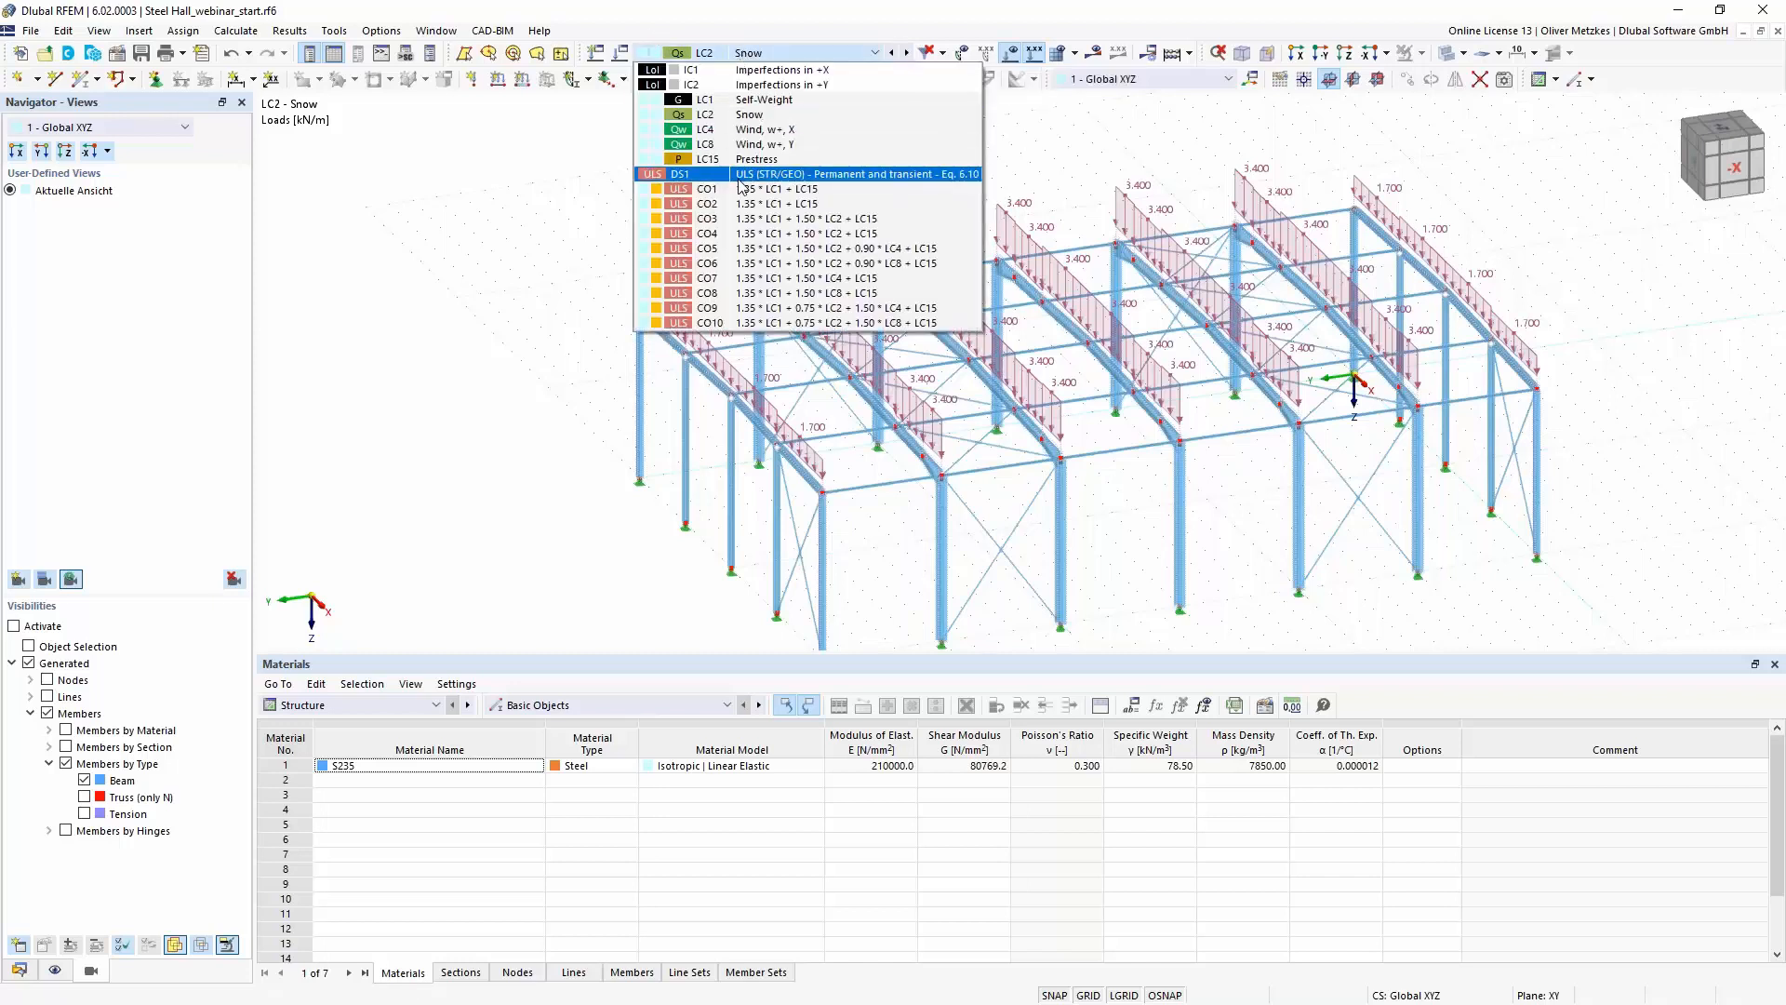
pyautogui.click(742, 174)
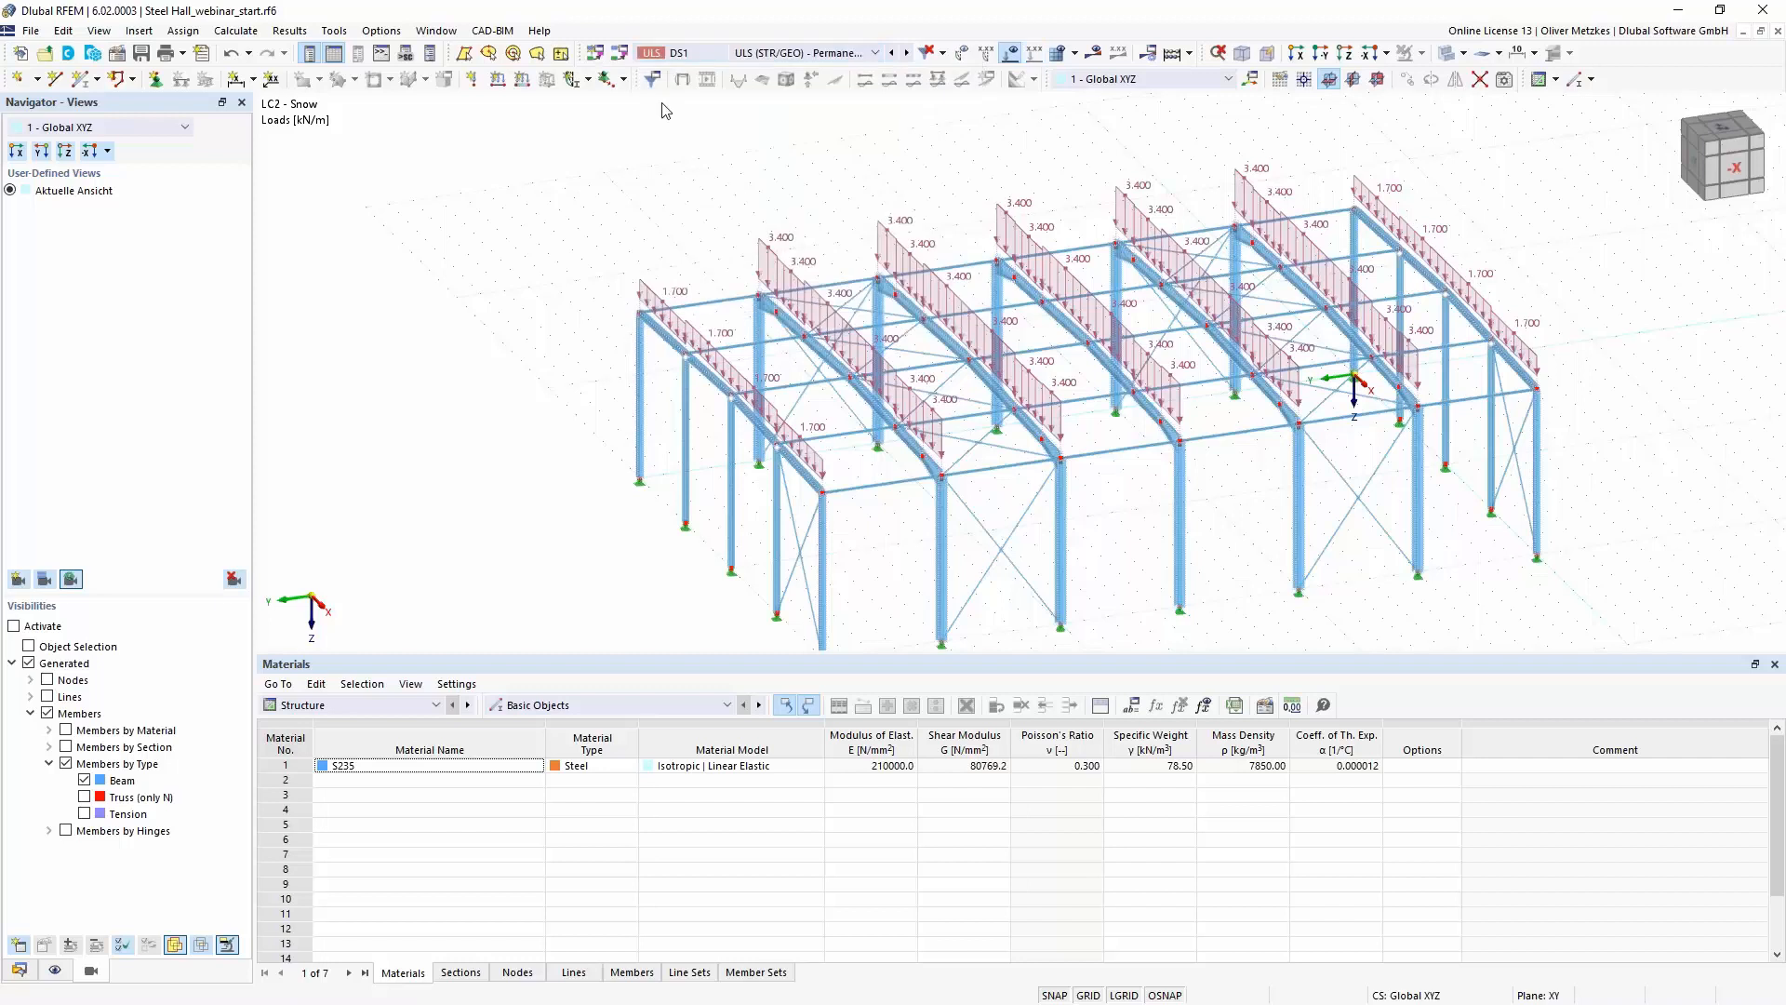
pyautogui.click(1094, 53)
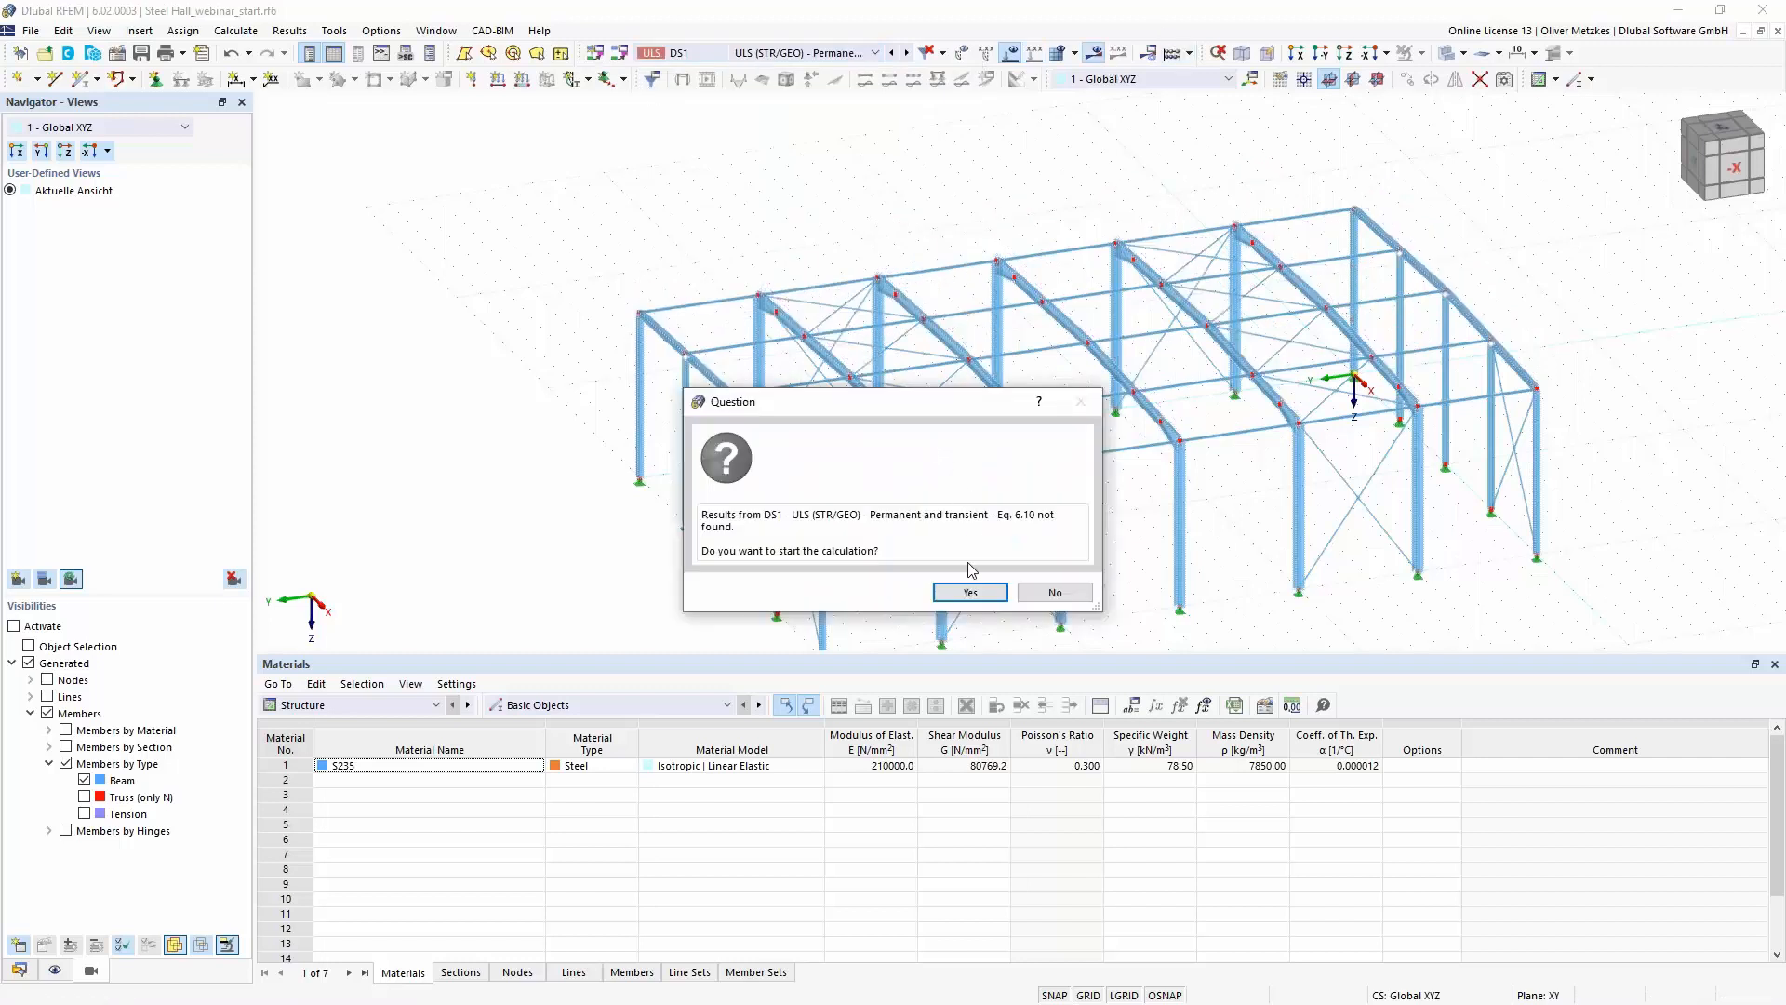
pyautogui.click(960, 588)
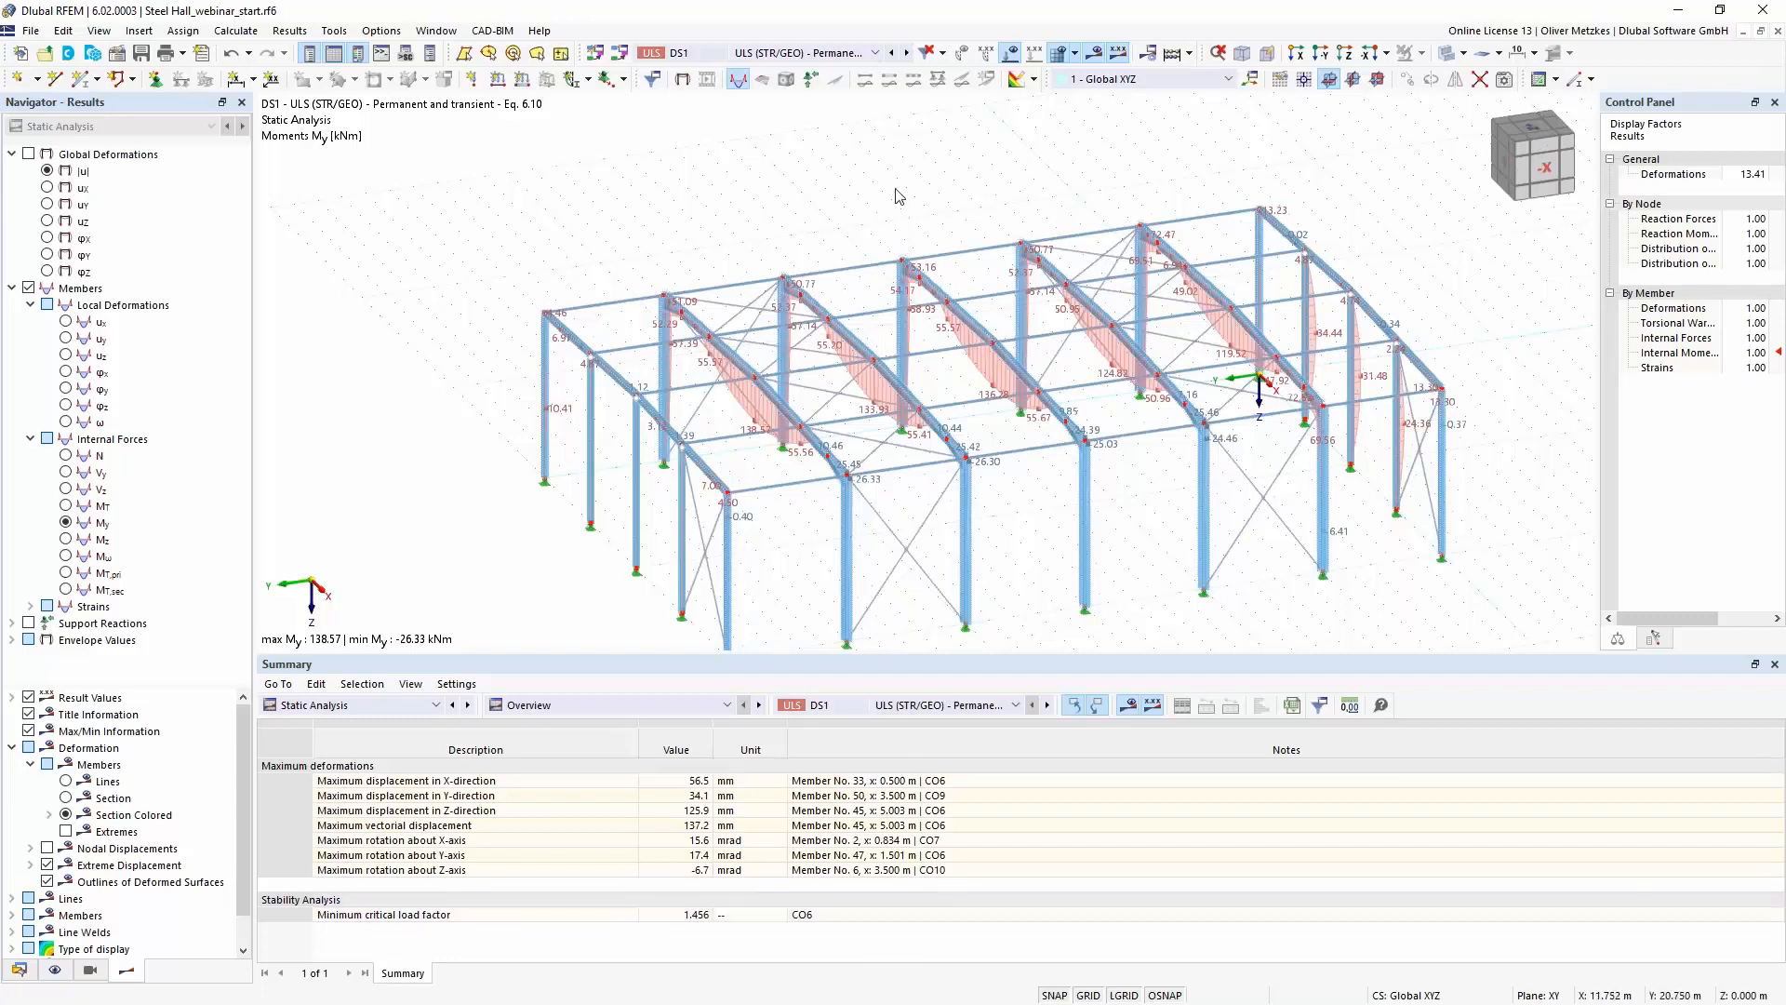
# - Display the stability analysis results of load combination CO6 and examine the first mode shape on the frame beams
pyautogui.click(827, 54)
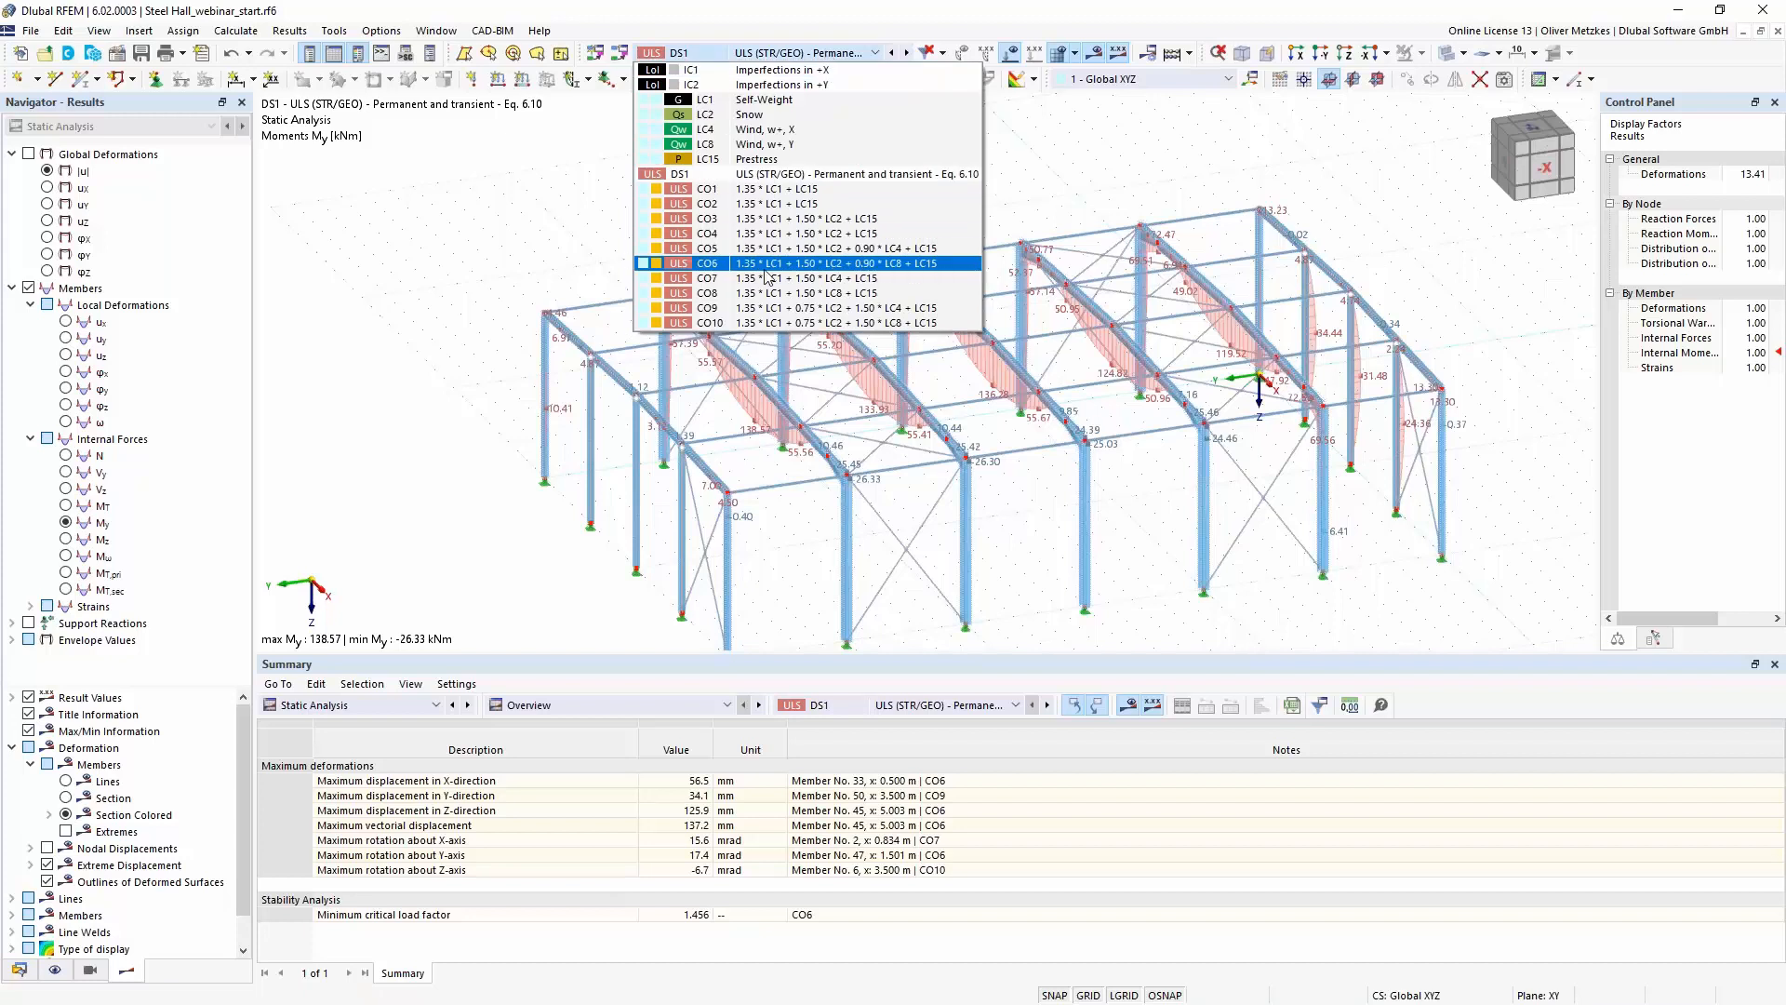
pyautogui.click(765, 264)
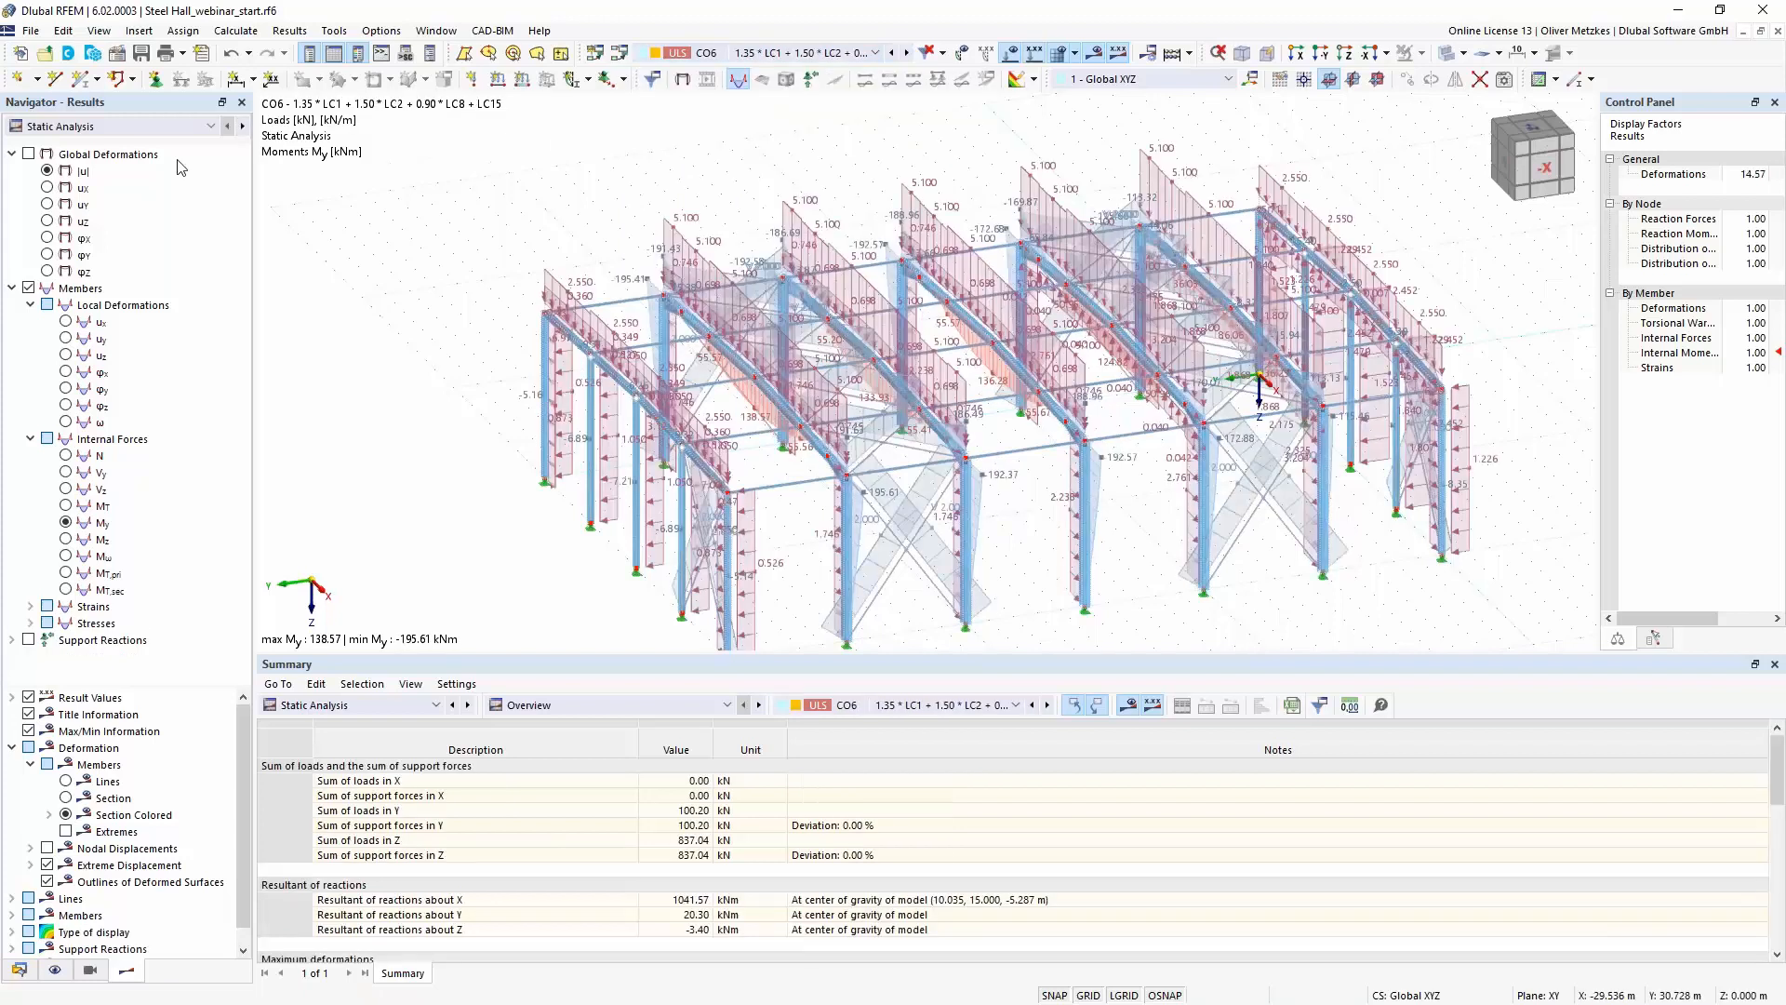
pyautogui.click(59, 127)
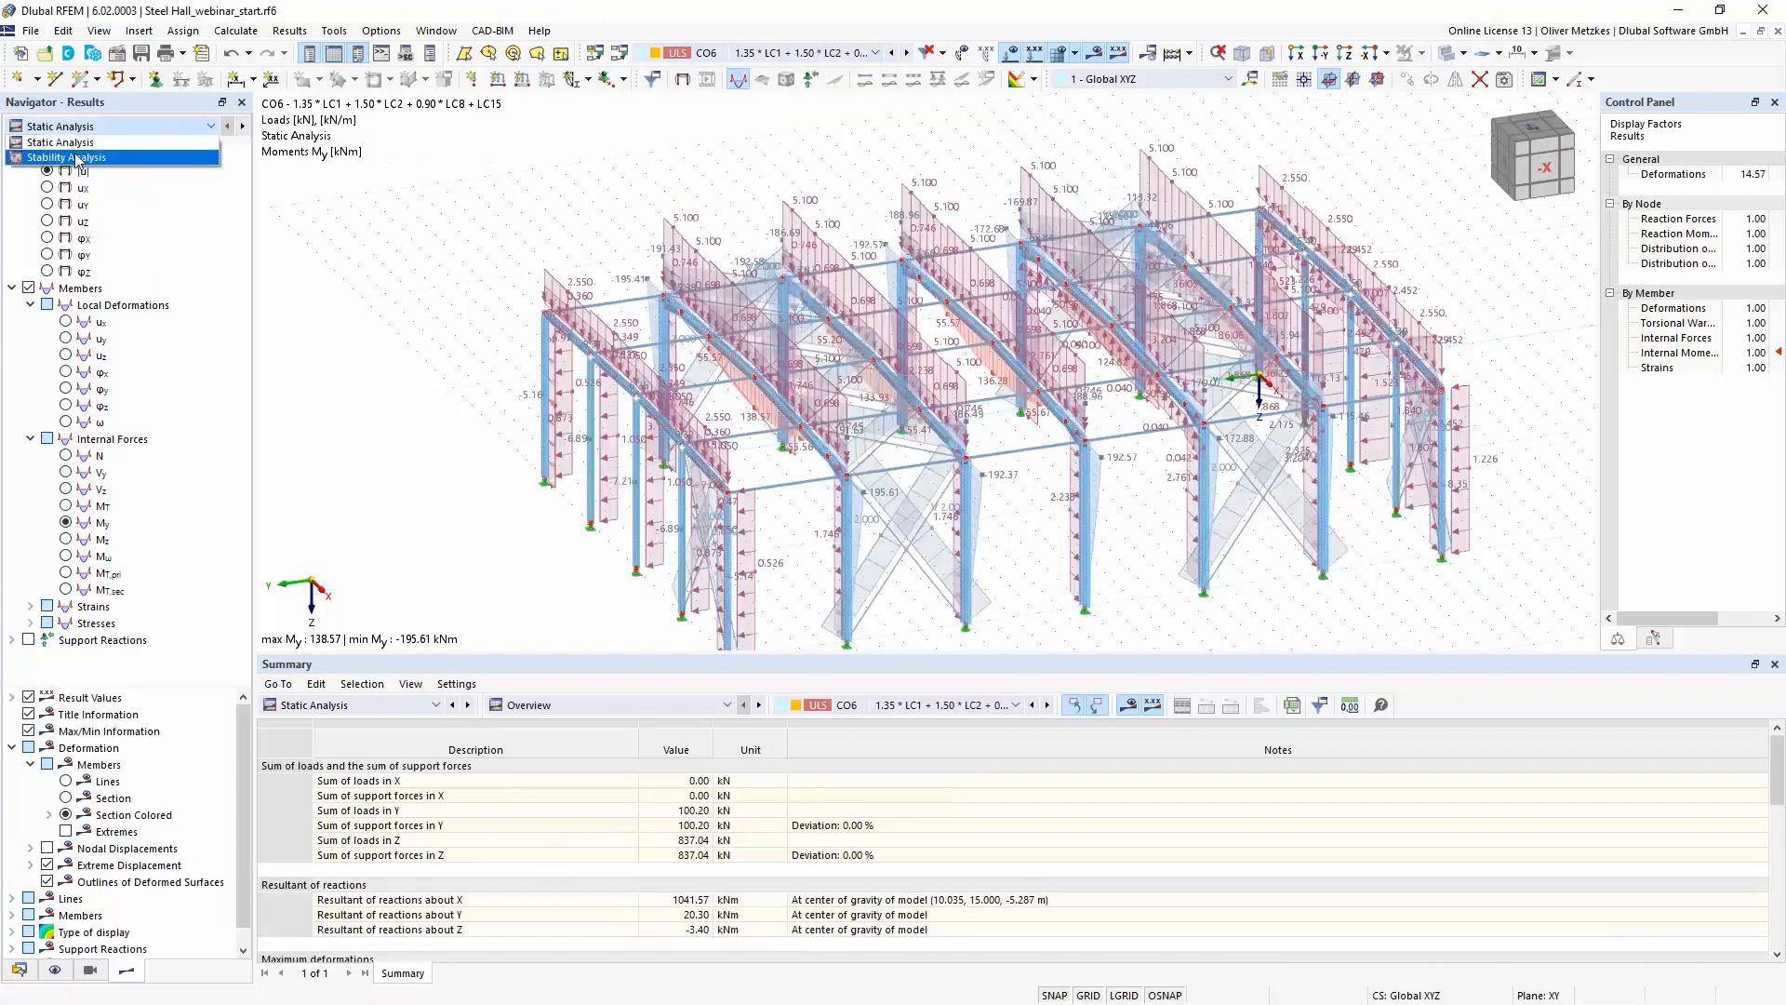
pyautogui.click(78, 161)
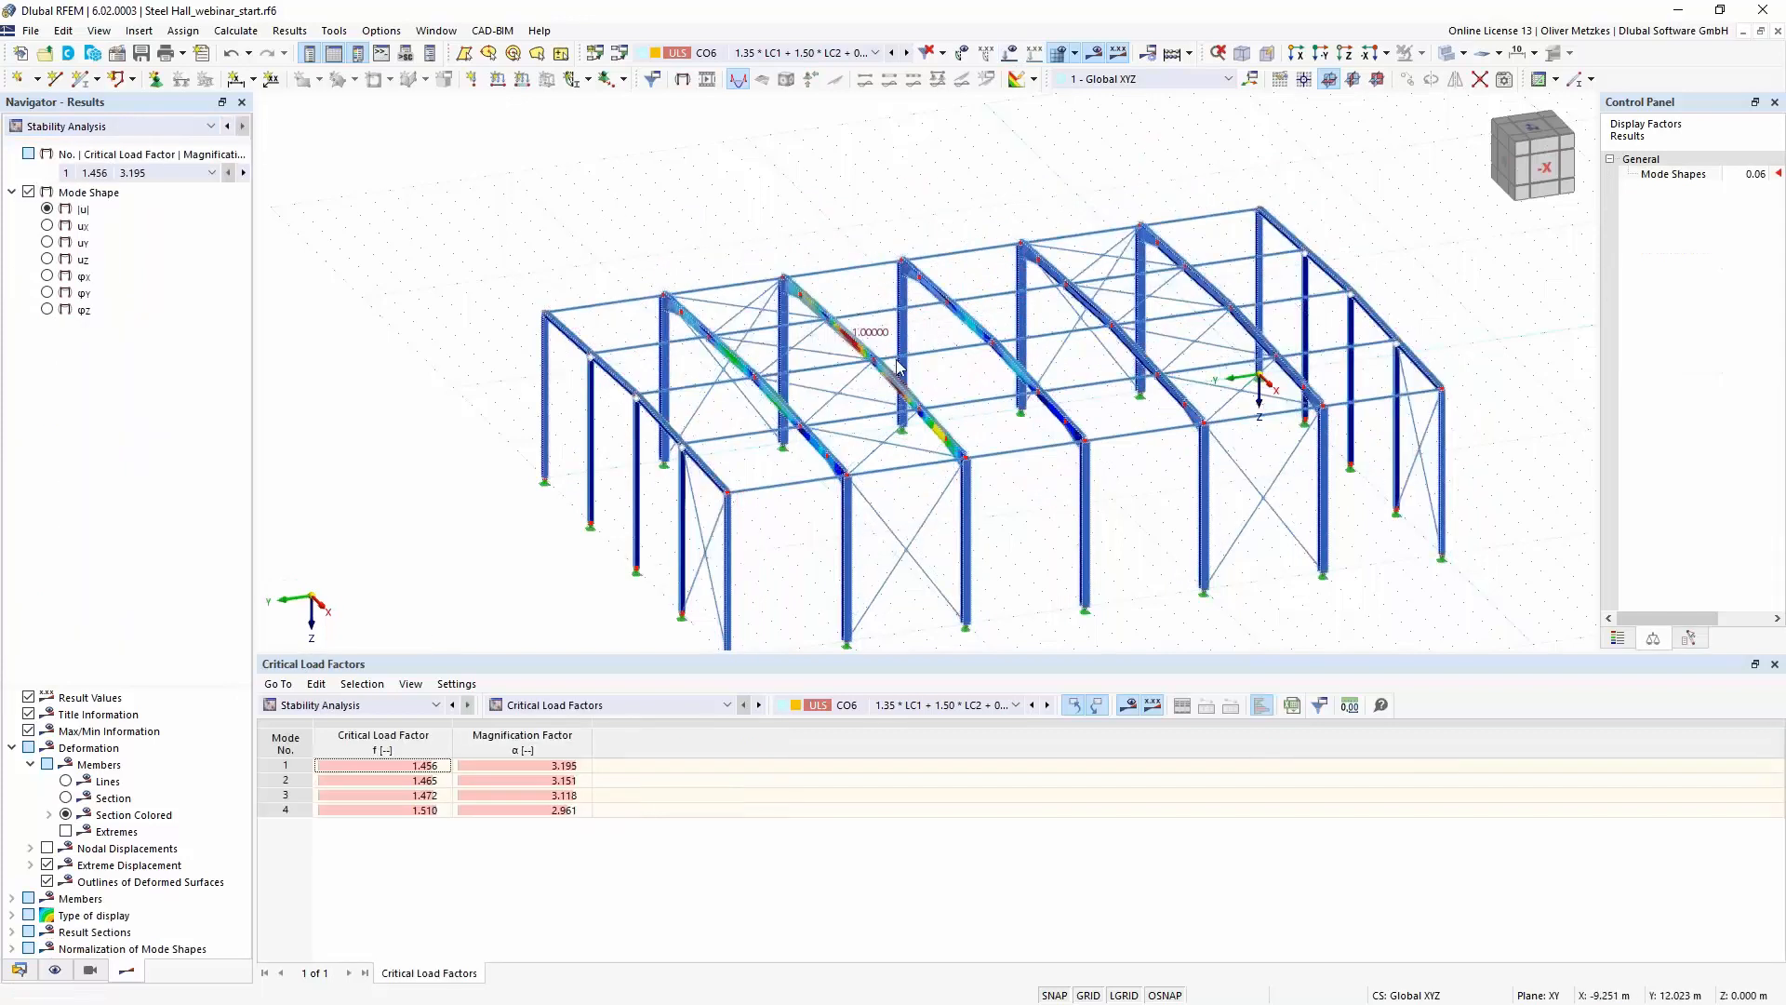
pyautogui.scroll(4, 872, 307)
pyautogui.keyDown('ctrl'); pyautogui.moveTo(1010, 403); pyautogui.dragTo(977, 410, button='middle'); pyautogui.keyUp('ctrl')
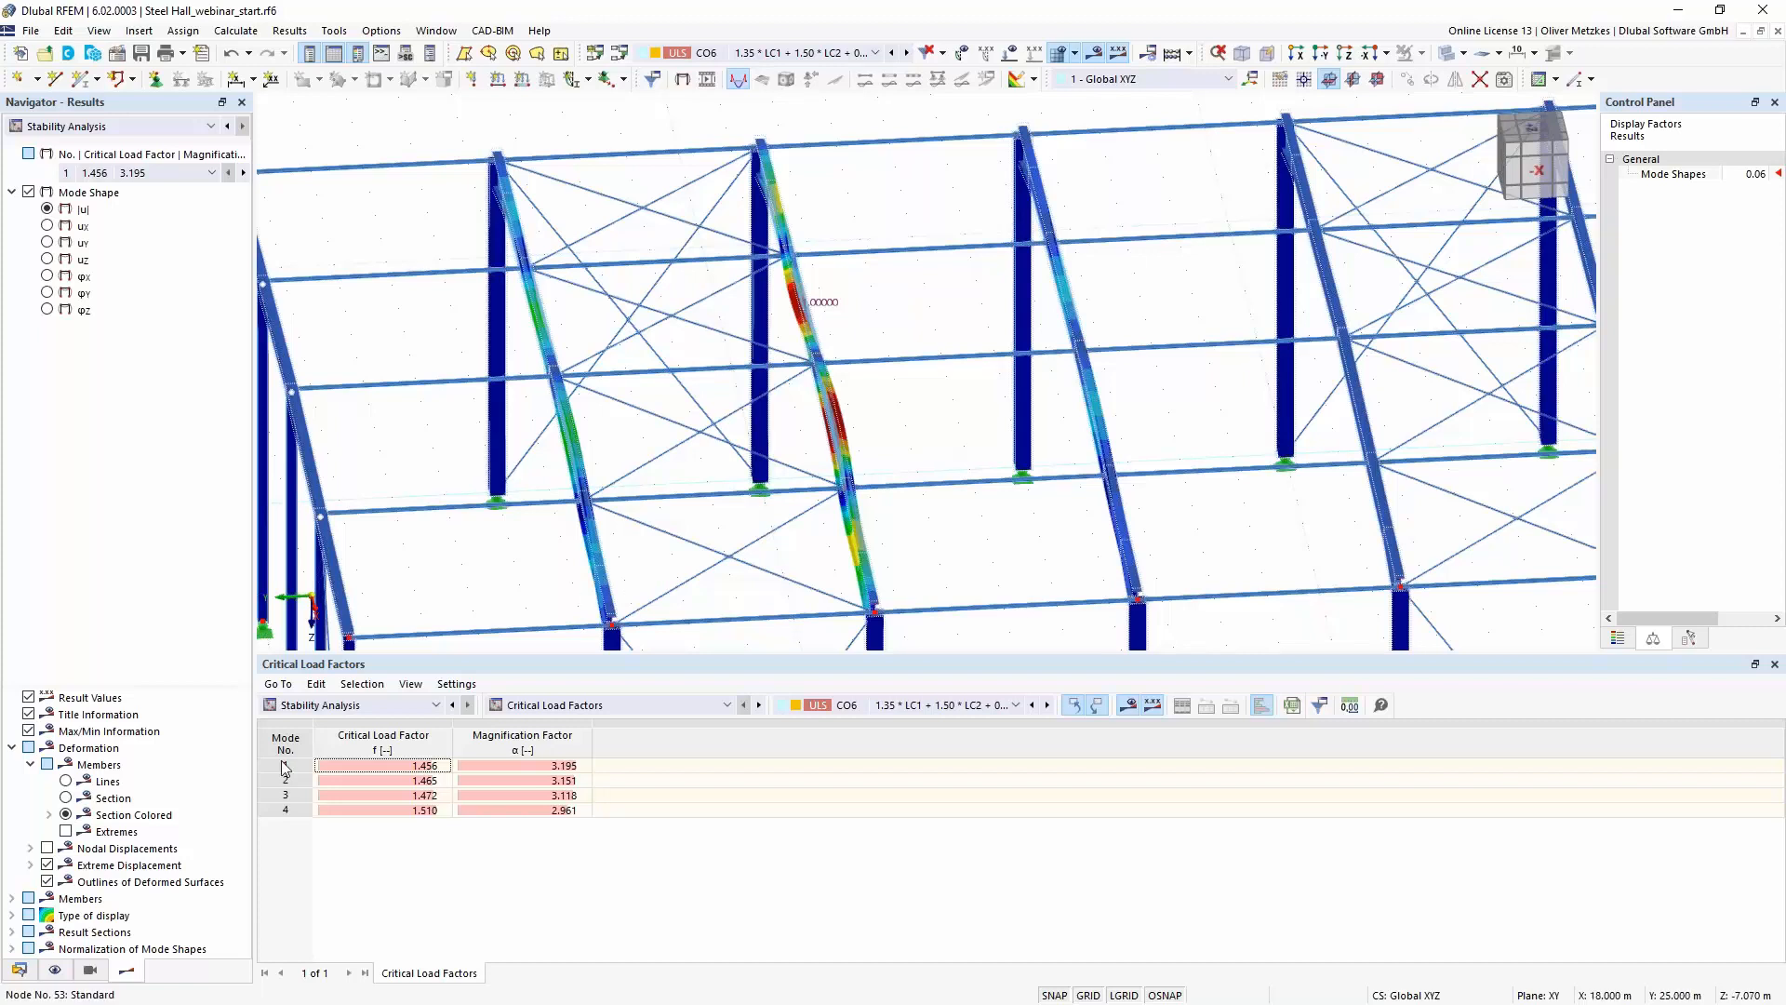
# - Change section 4 of the bracing rods from R 20 to R 10 and accept the change
pyautogui.click(20, 970)
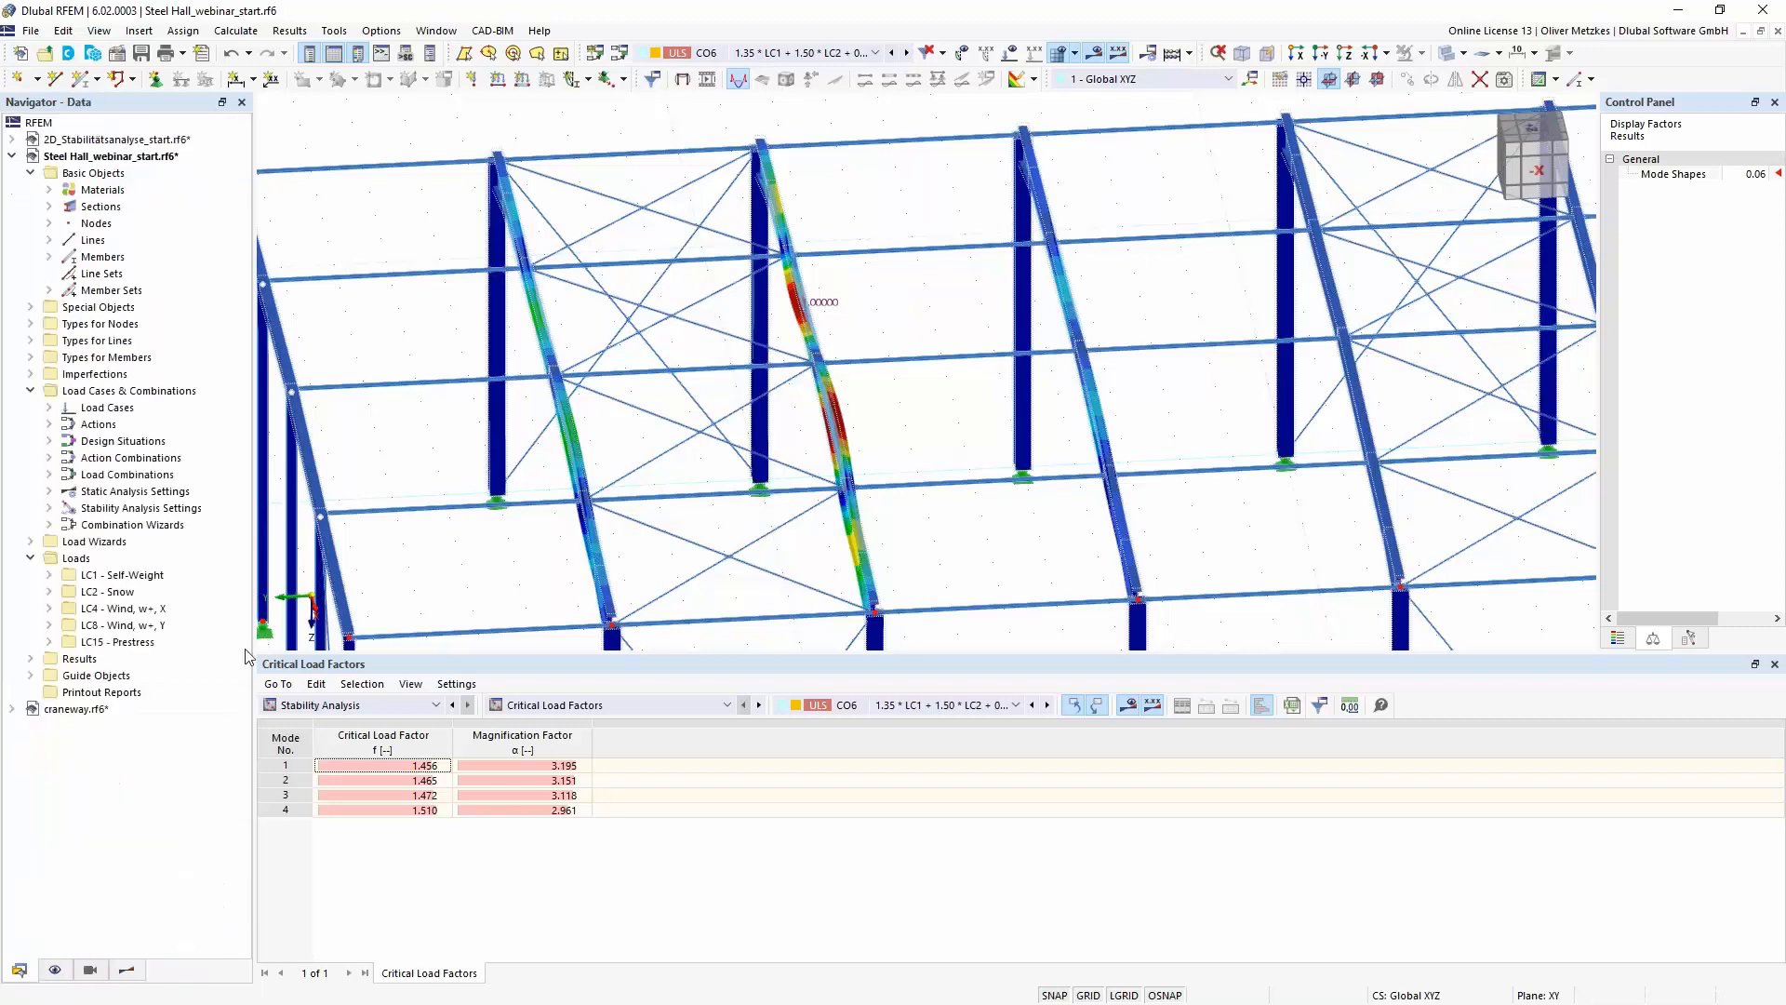
pyautogui.click(49, 207)
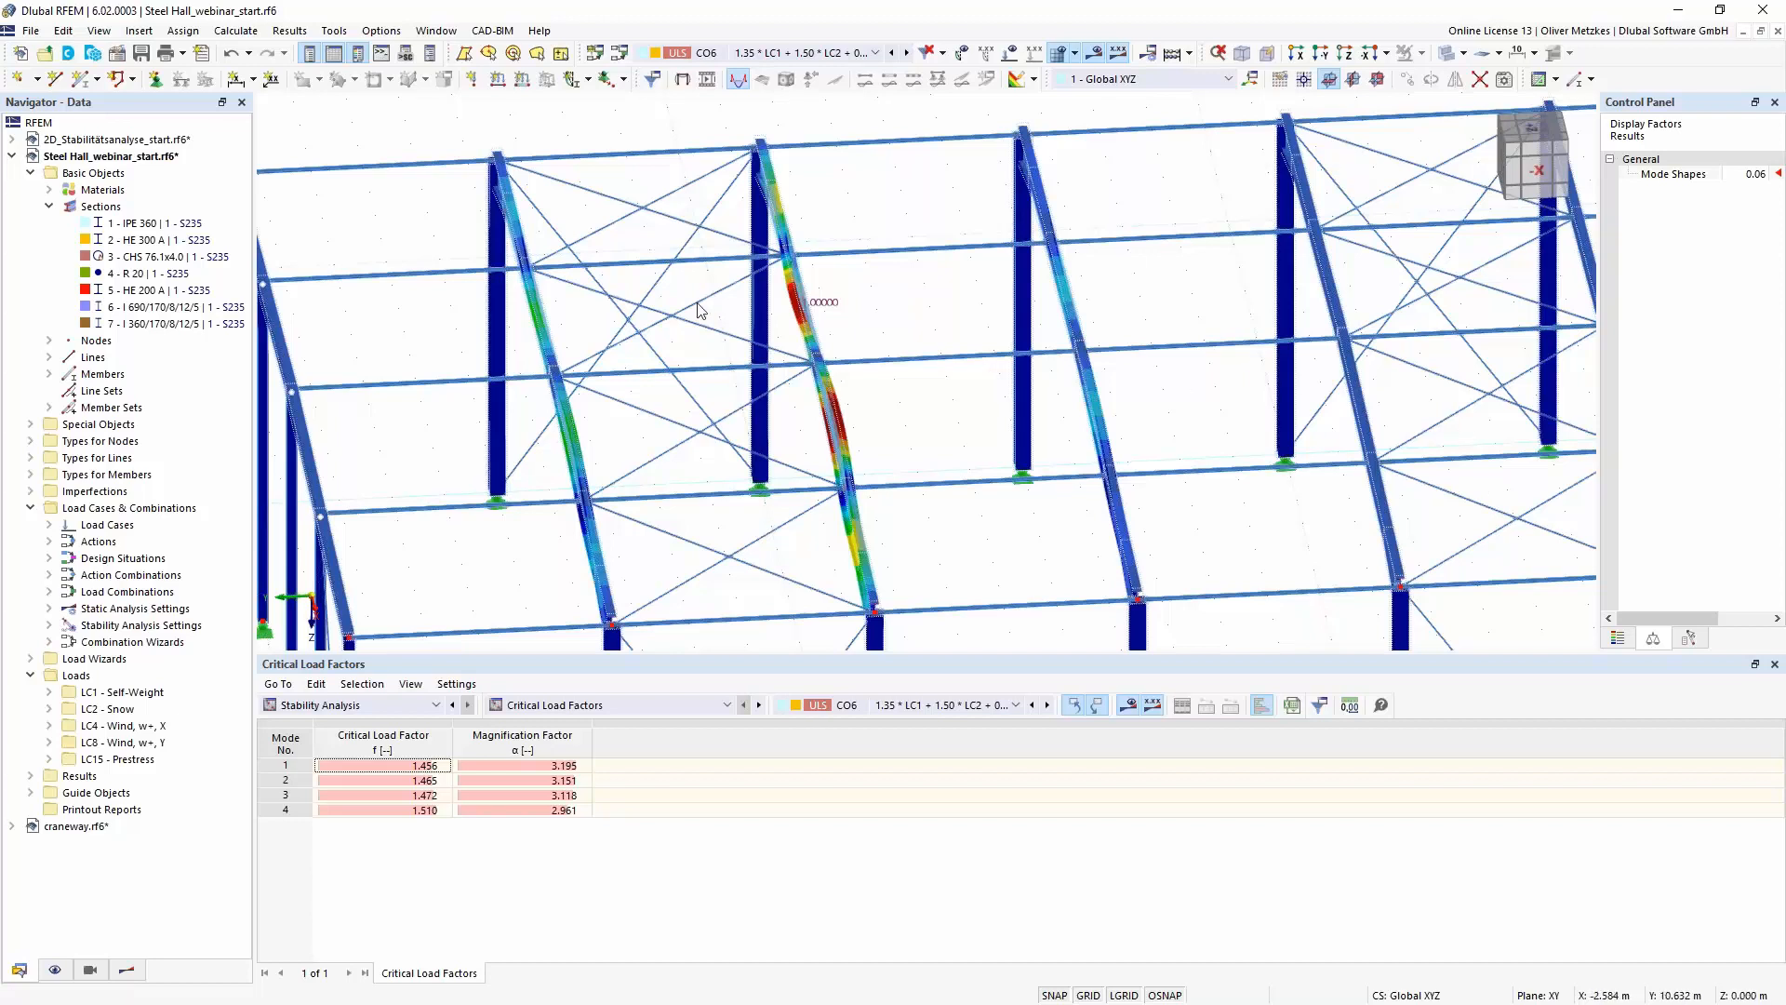
pyautogui.doubleClick(141, 274)
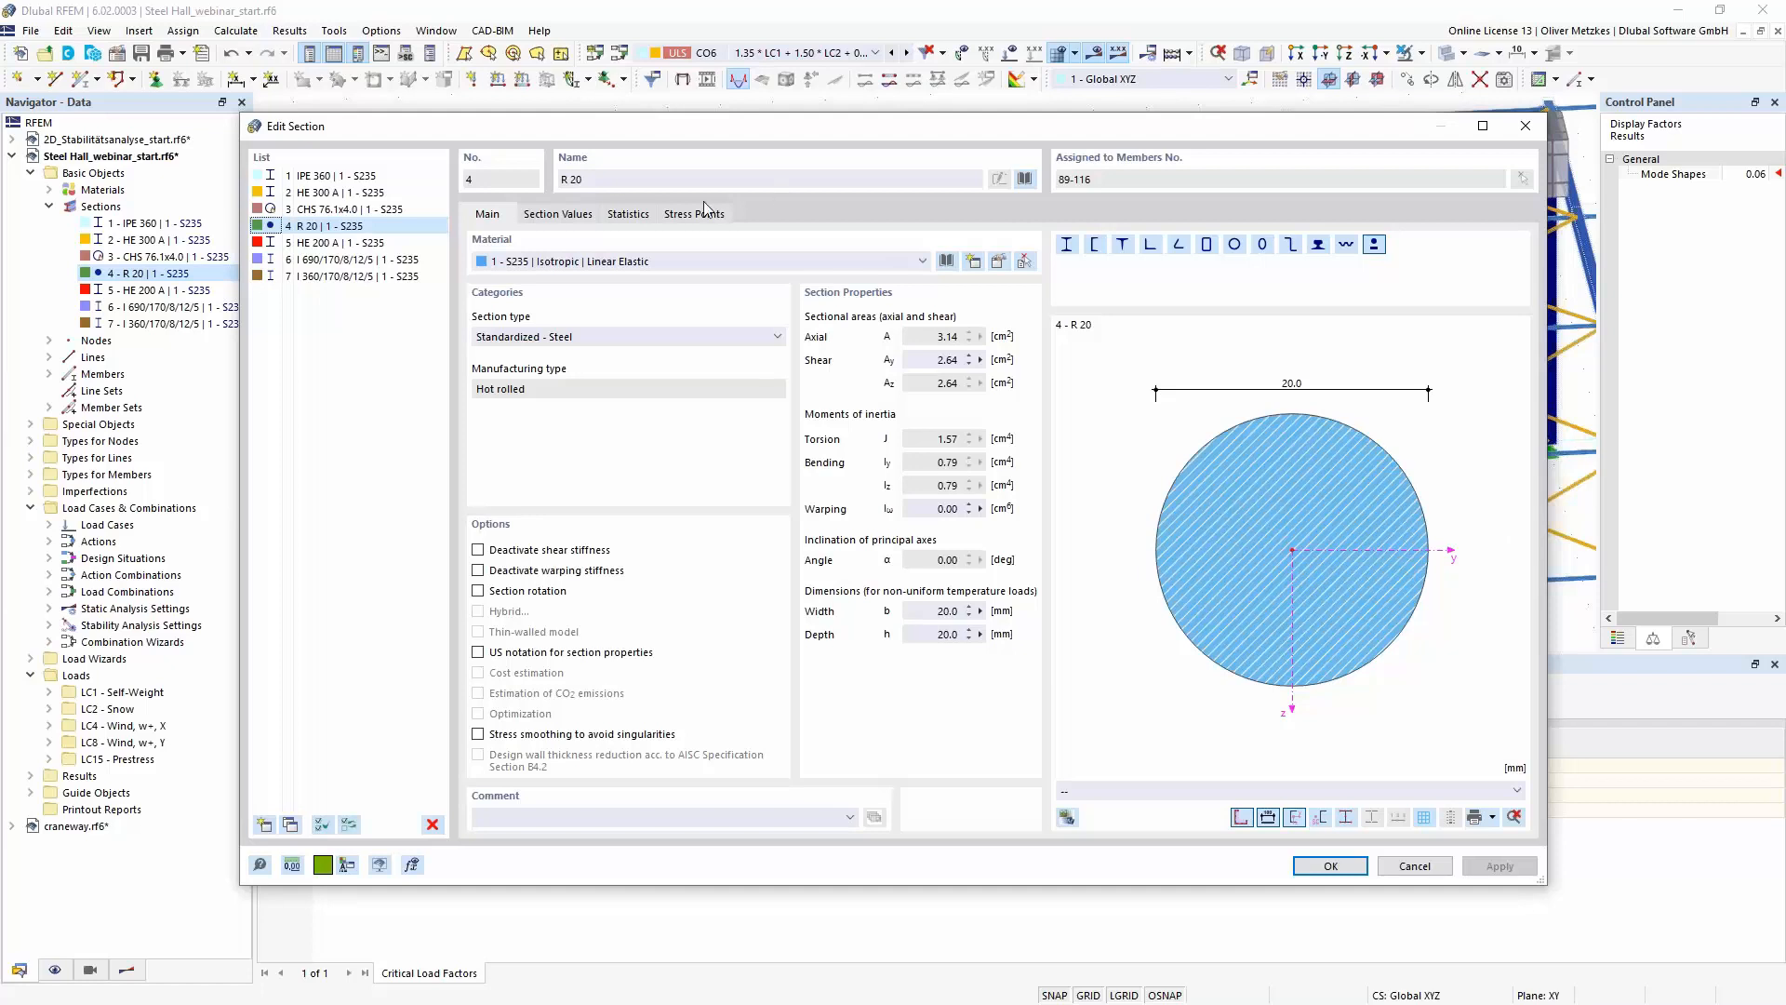
pyautogui.doubleClick(575, 179)
pyautogui.write('10')
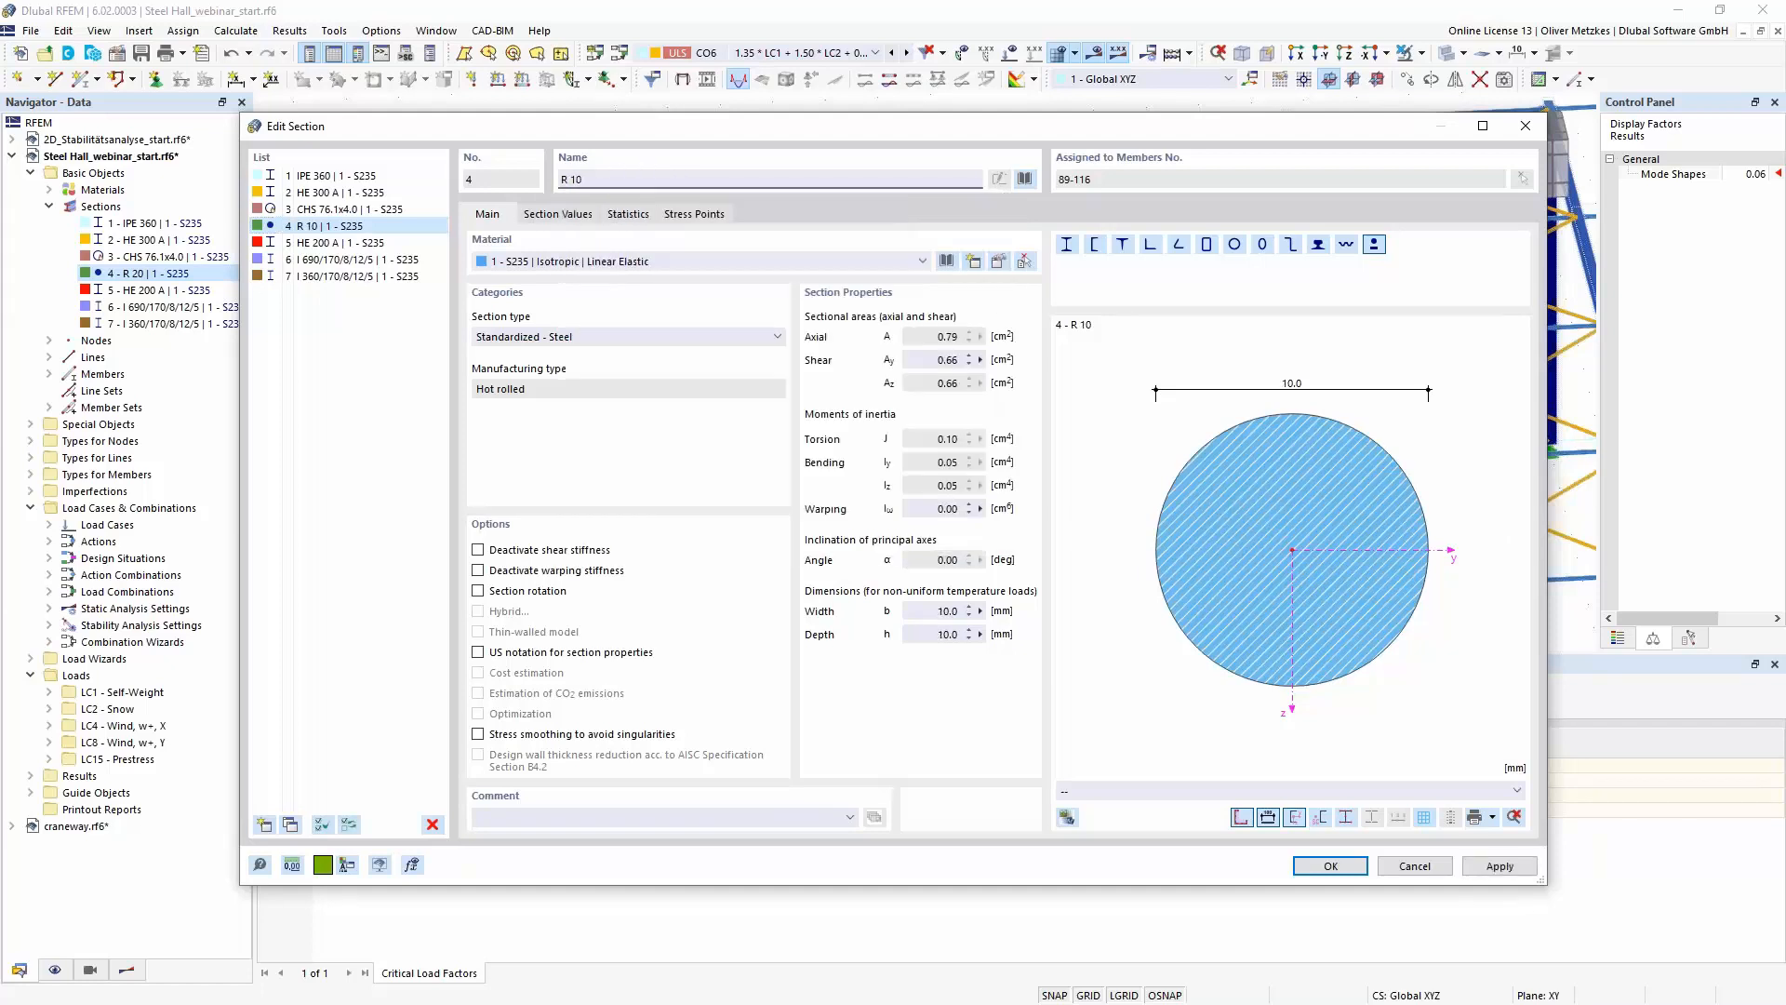
pyautogui.click(1331, 866)
pyautogui.click(971, 590)
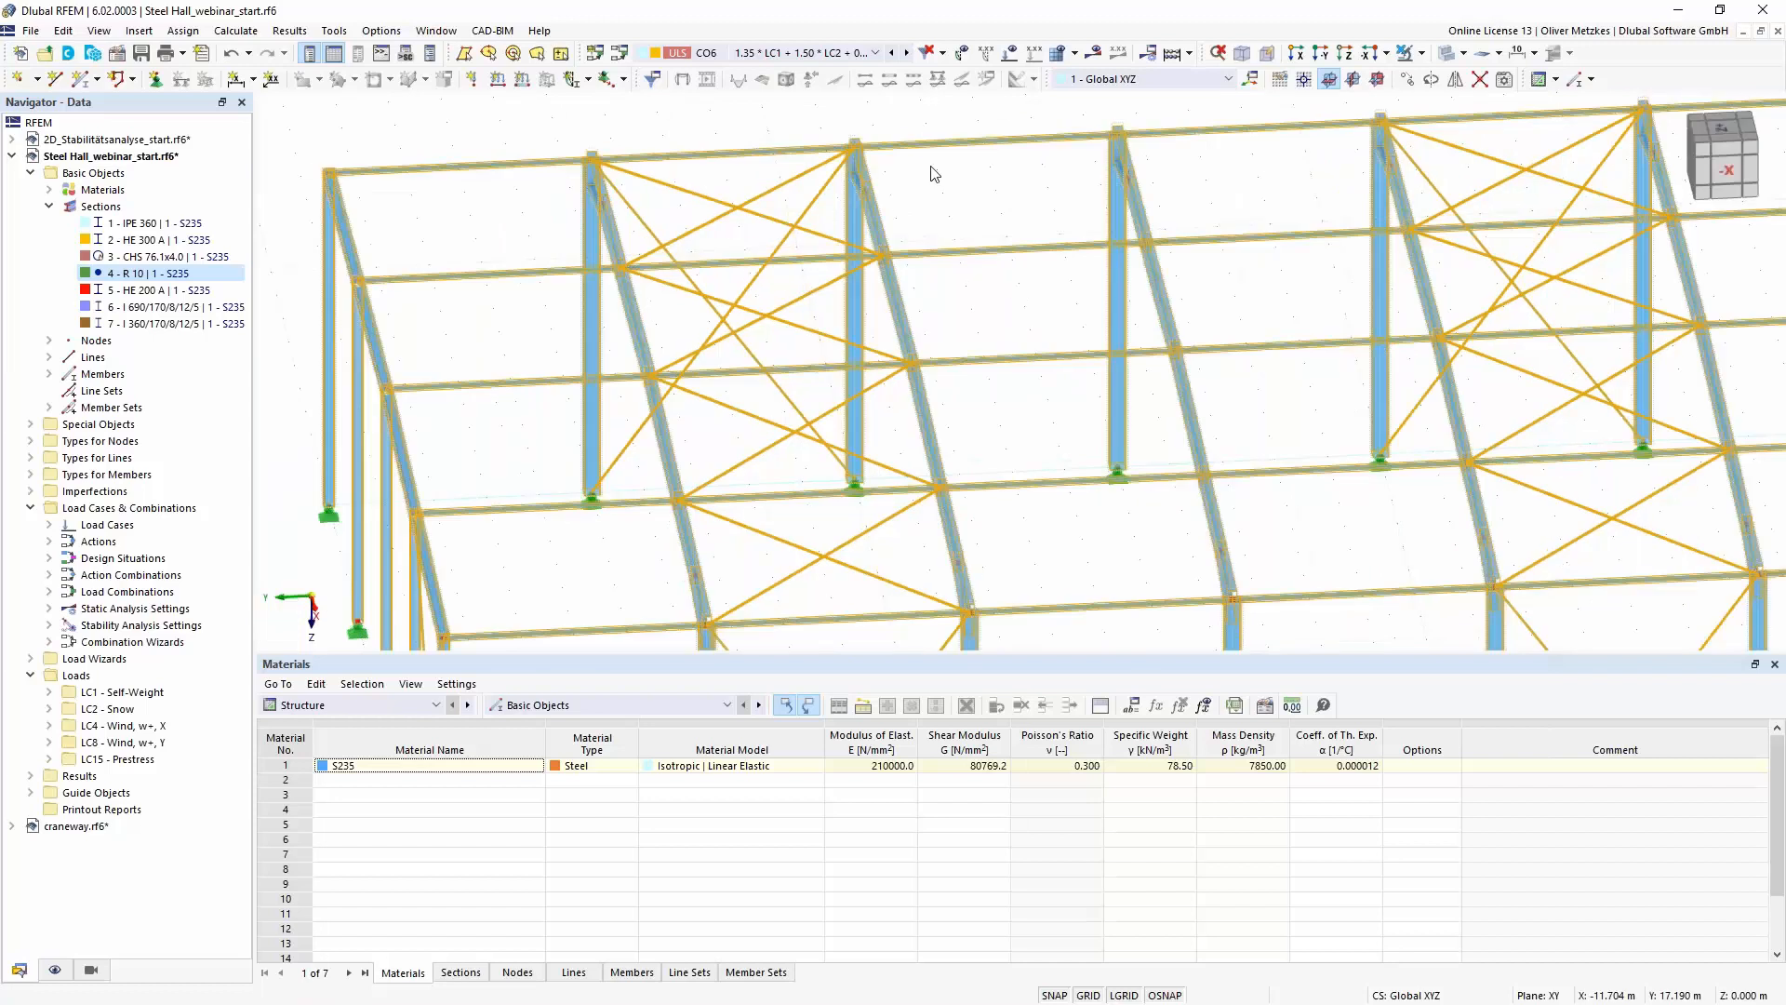
# - Recalculate load combination CO6 and examine mode shape 1 and its critical load factor in the stability analysis results
pyautogui.click(1091, 58)
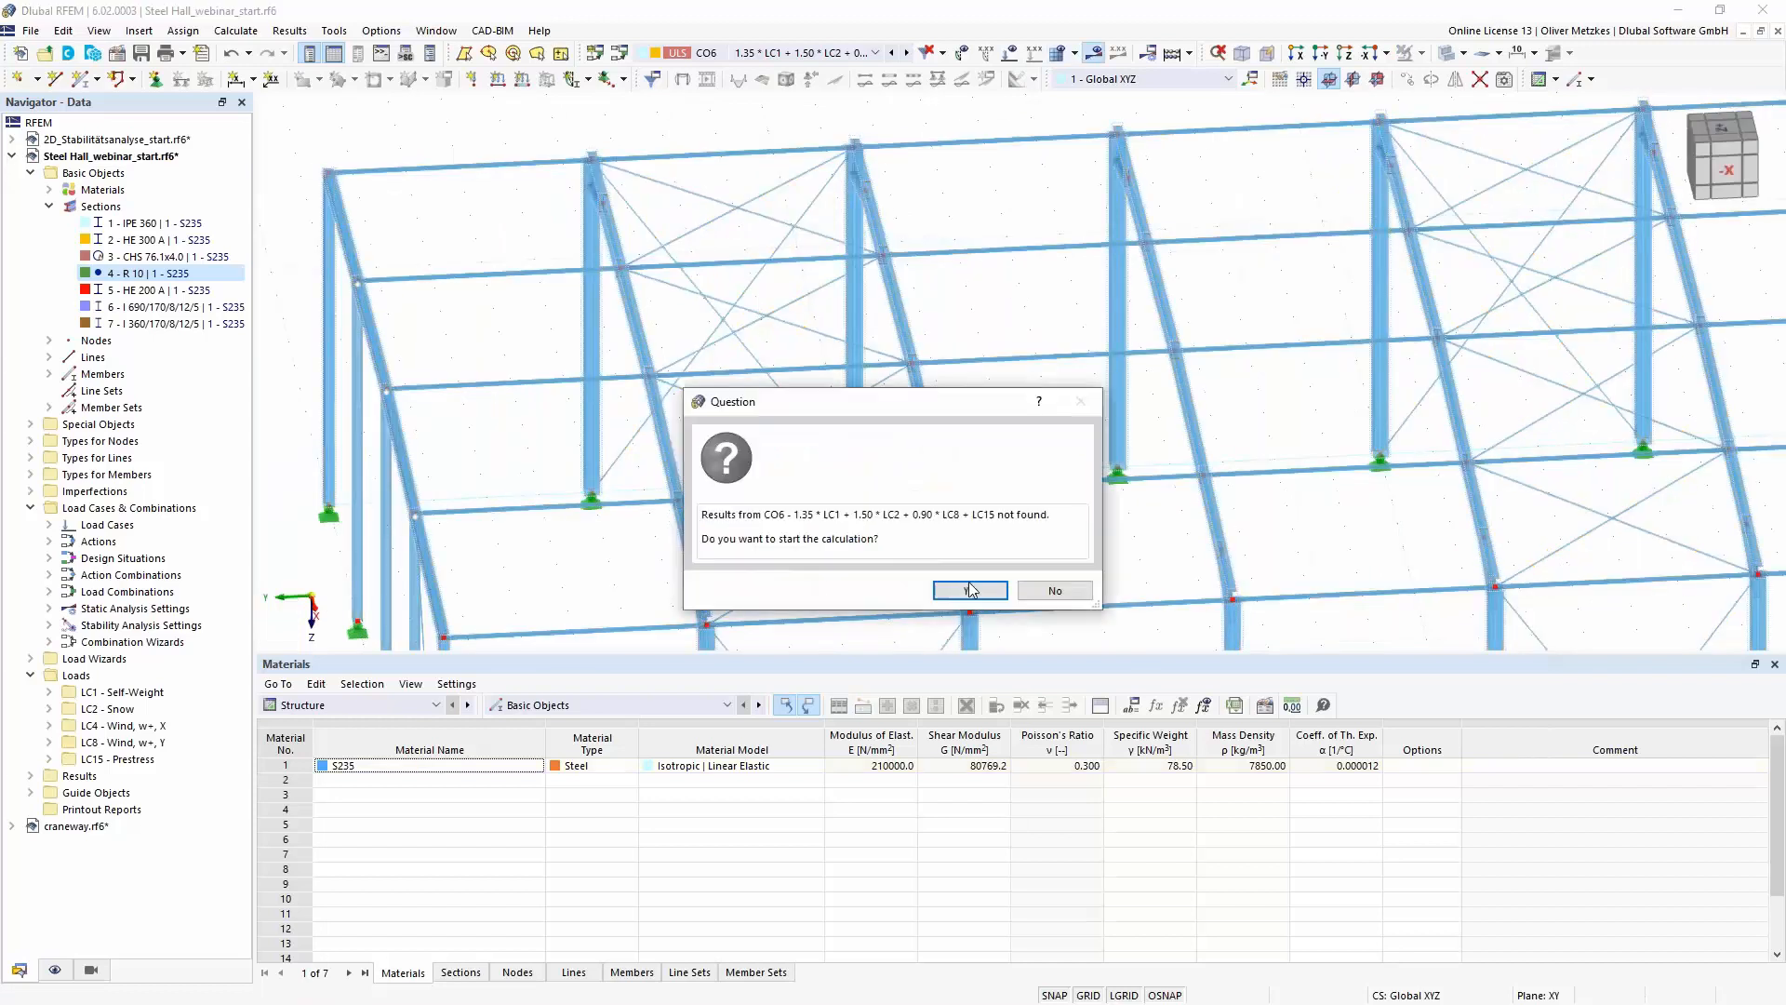
pyautogui.click(971, 590)
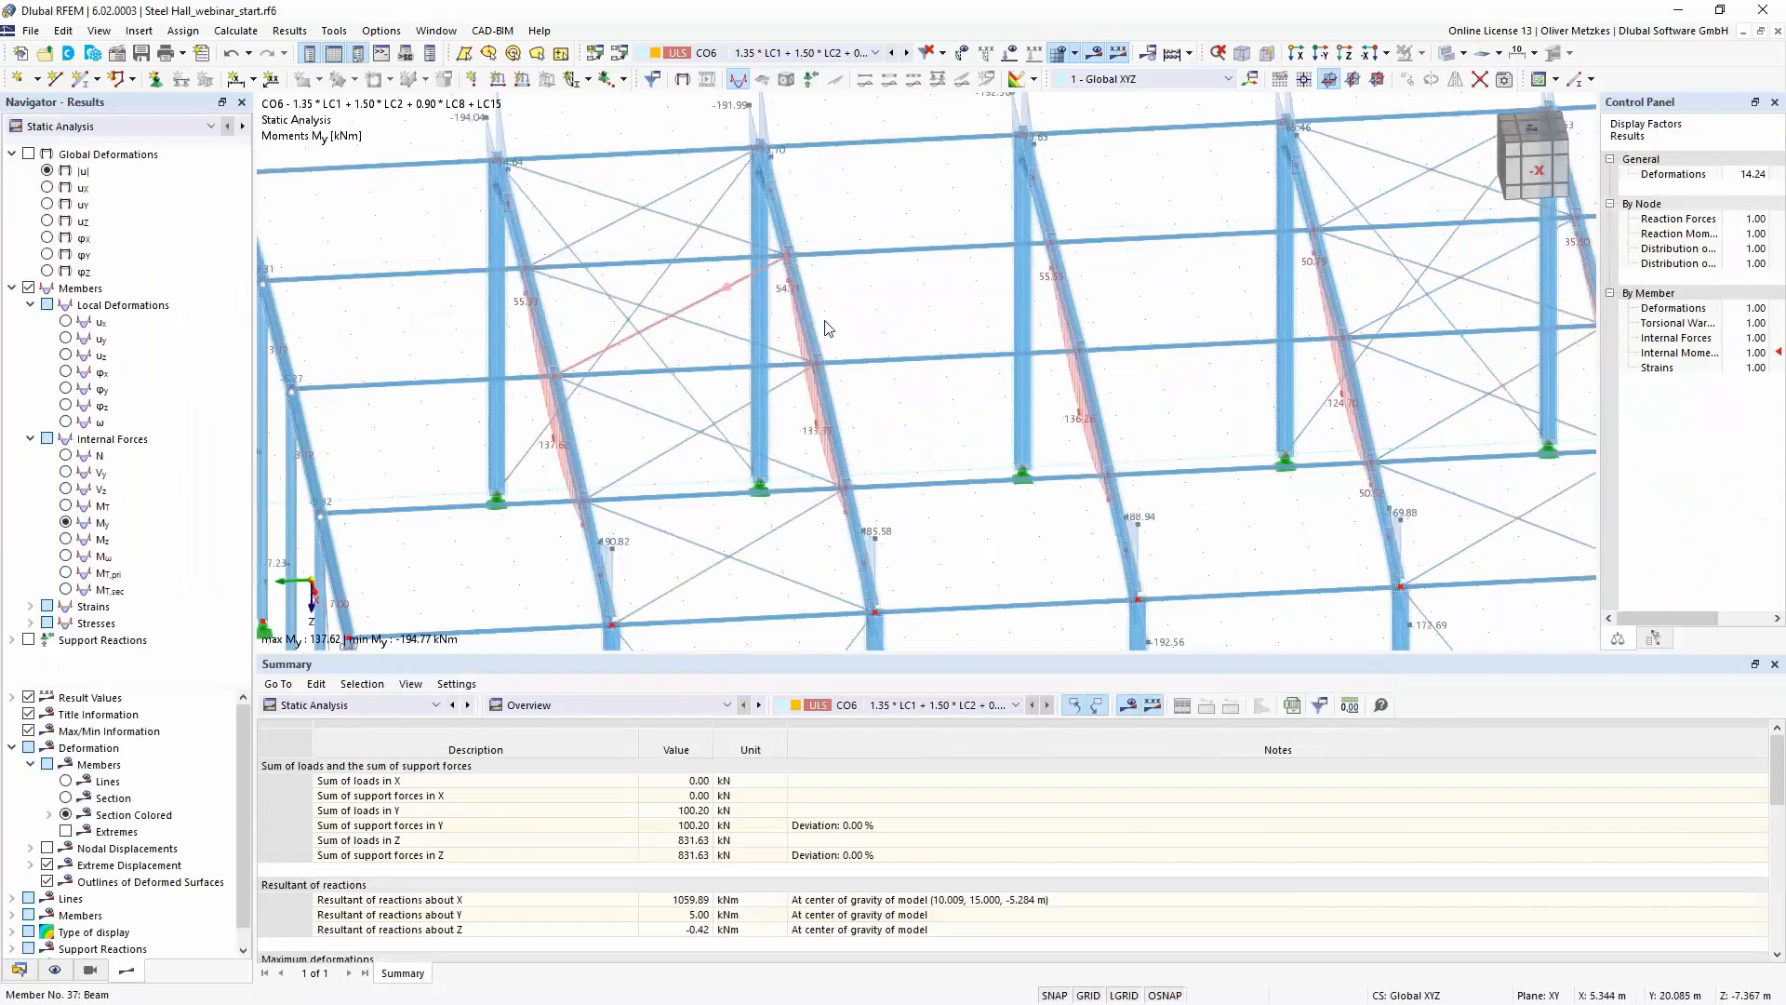
pyautogui.click(111, 126)
pyautogui.click(107, 160)
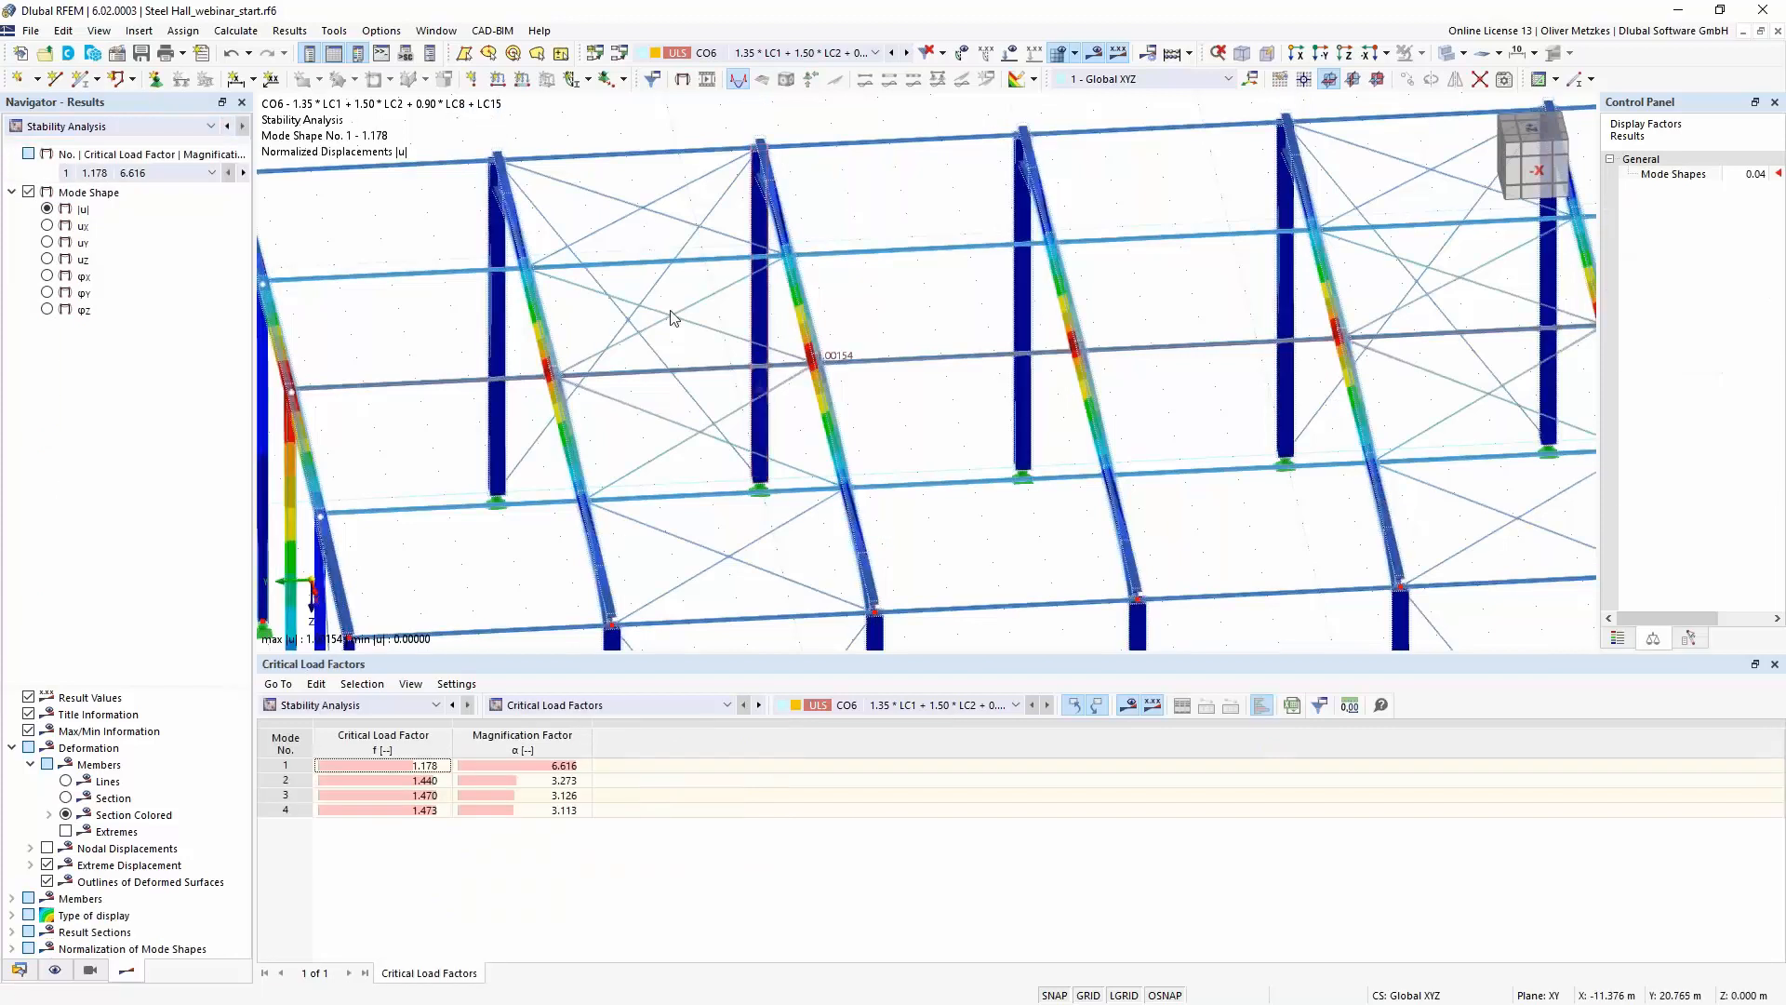
pyautogui.scroll(-1, 701, 476)
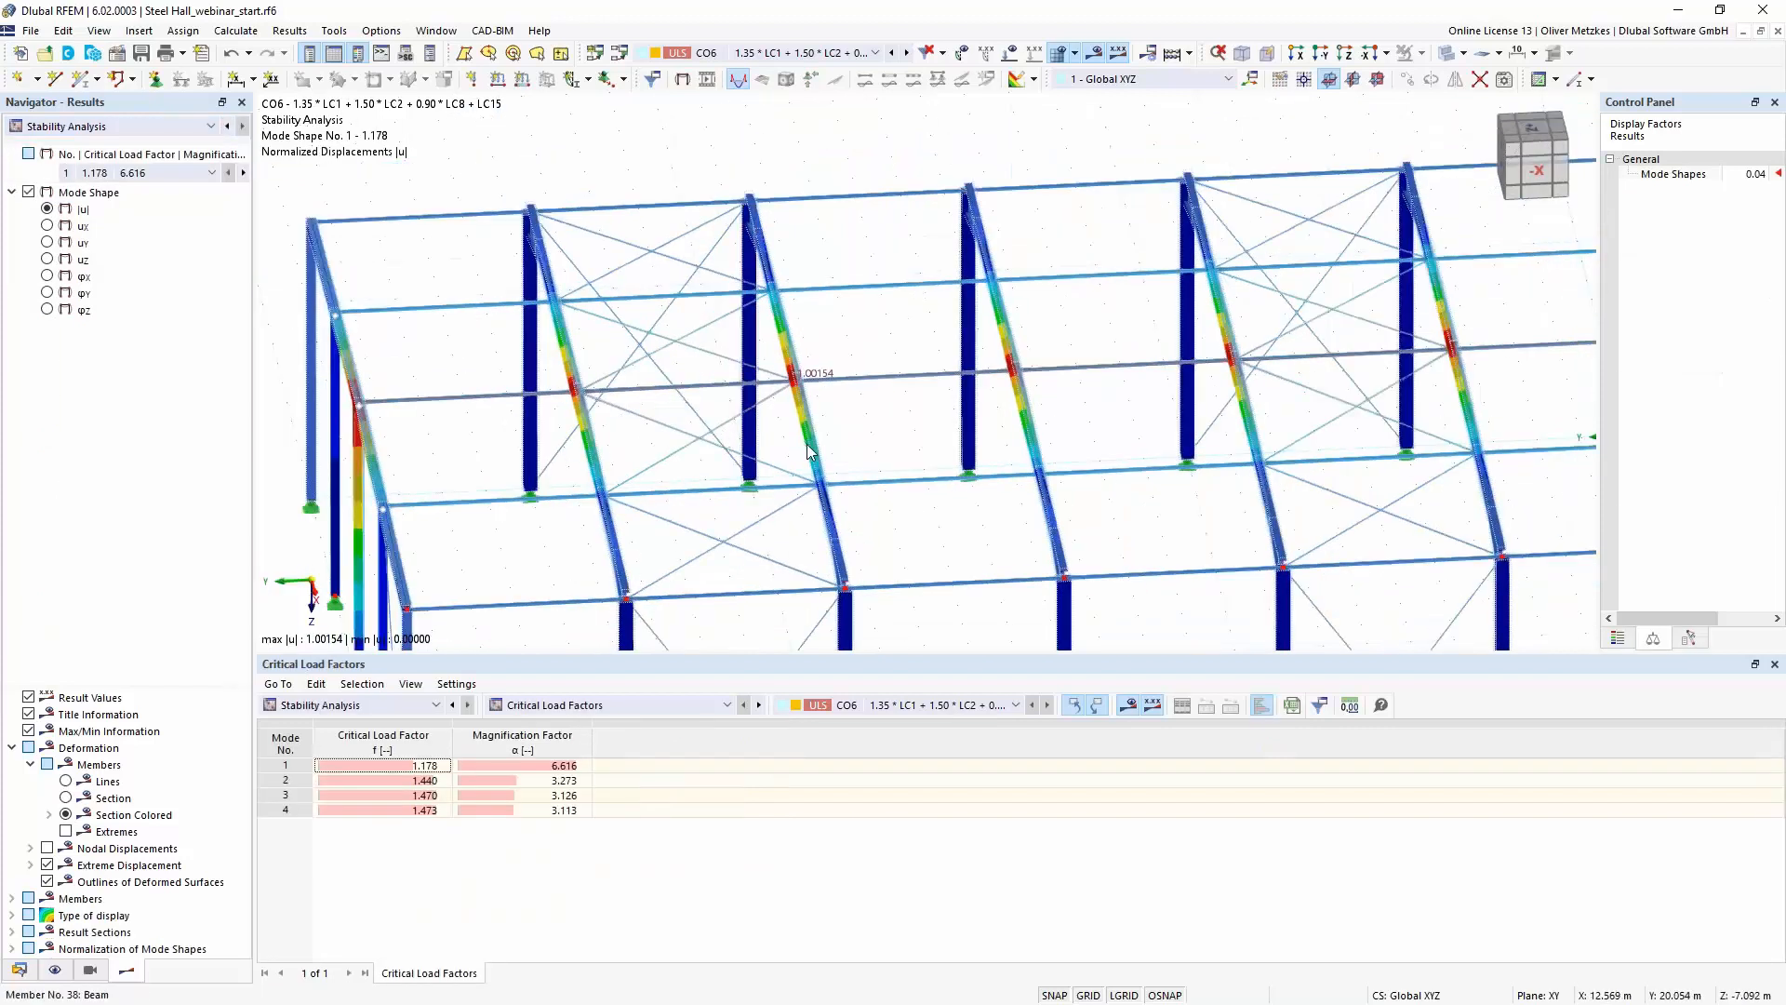
pyautogui.scroll(1, 1101, 413)
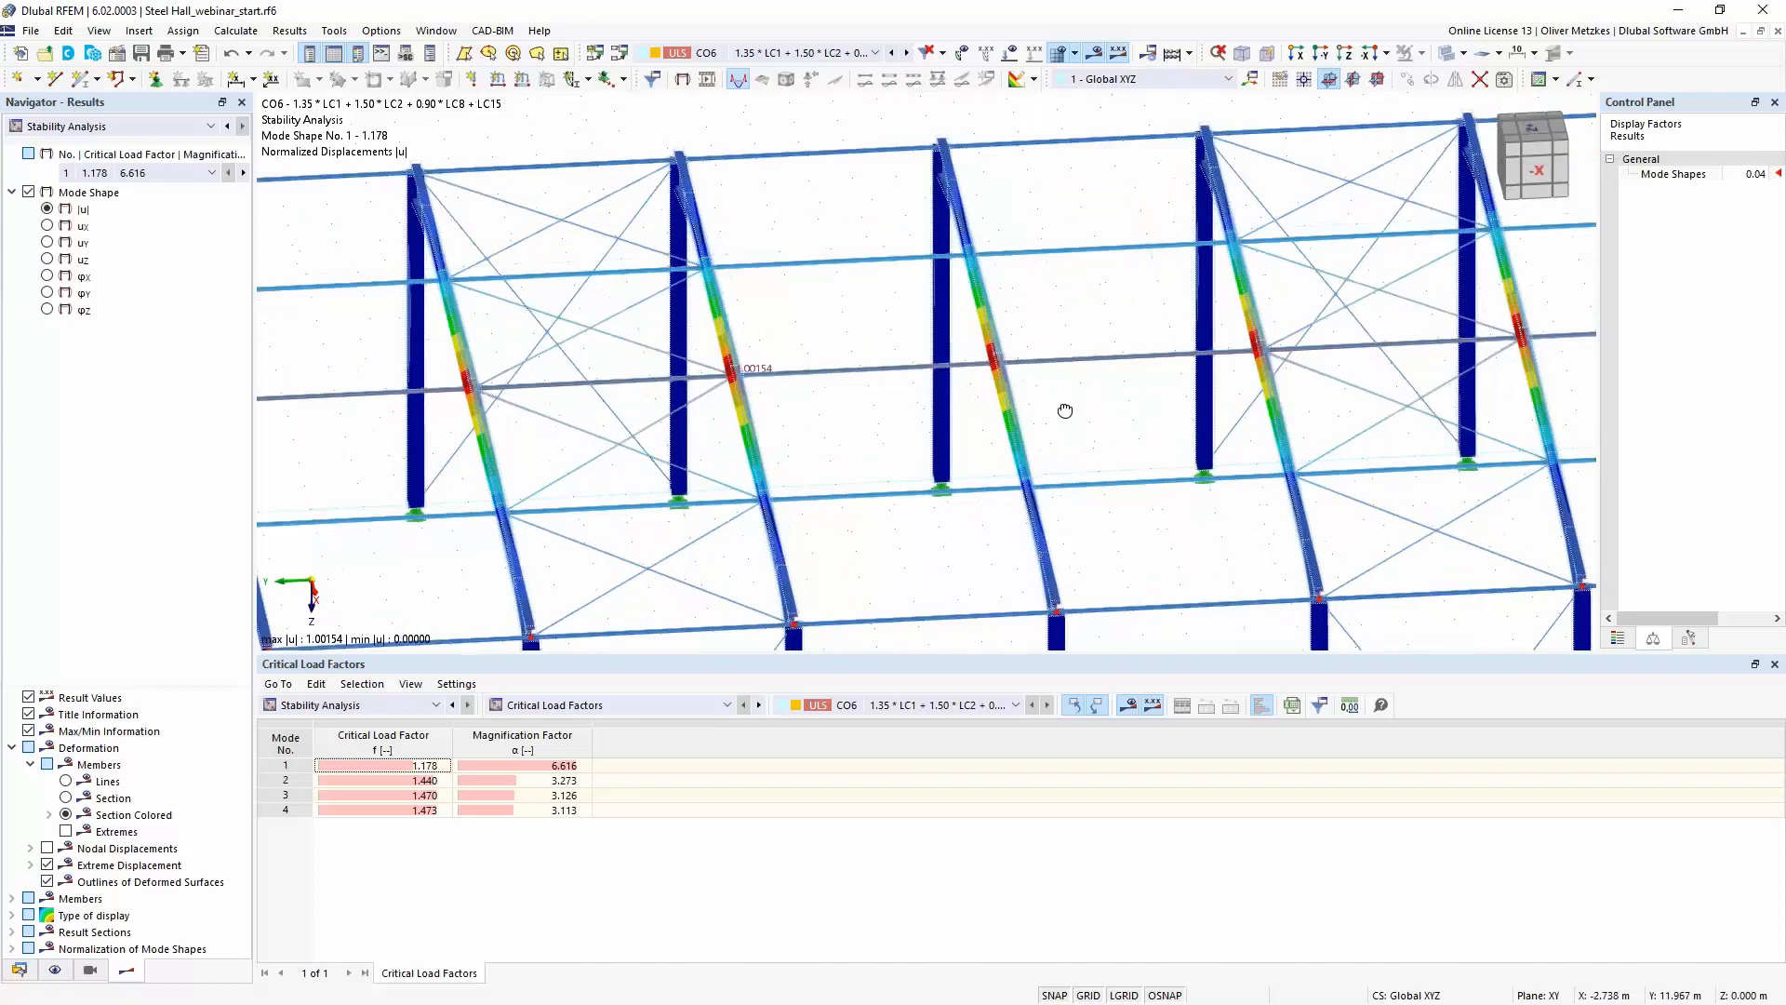
pyautogui.keyDown('ctrl'); pyautogui.moveTo(1064, 408); pyautogui.dragTo(990, 409, button='middle'); pyautogui.keyUp('ctrl')
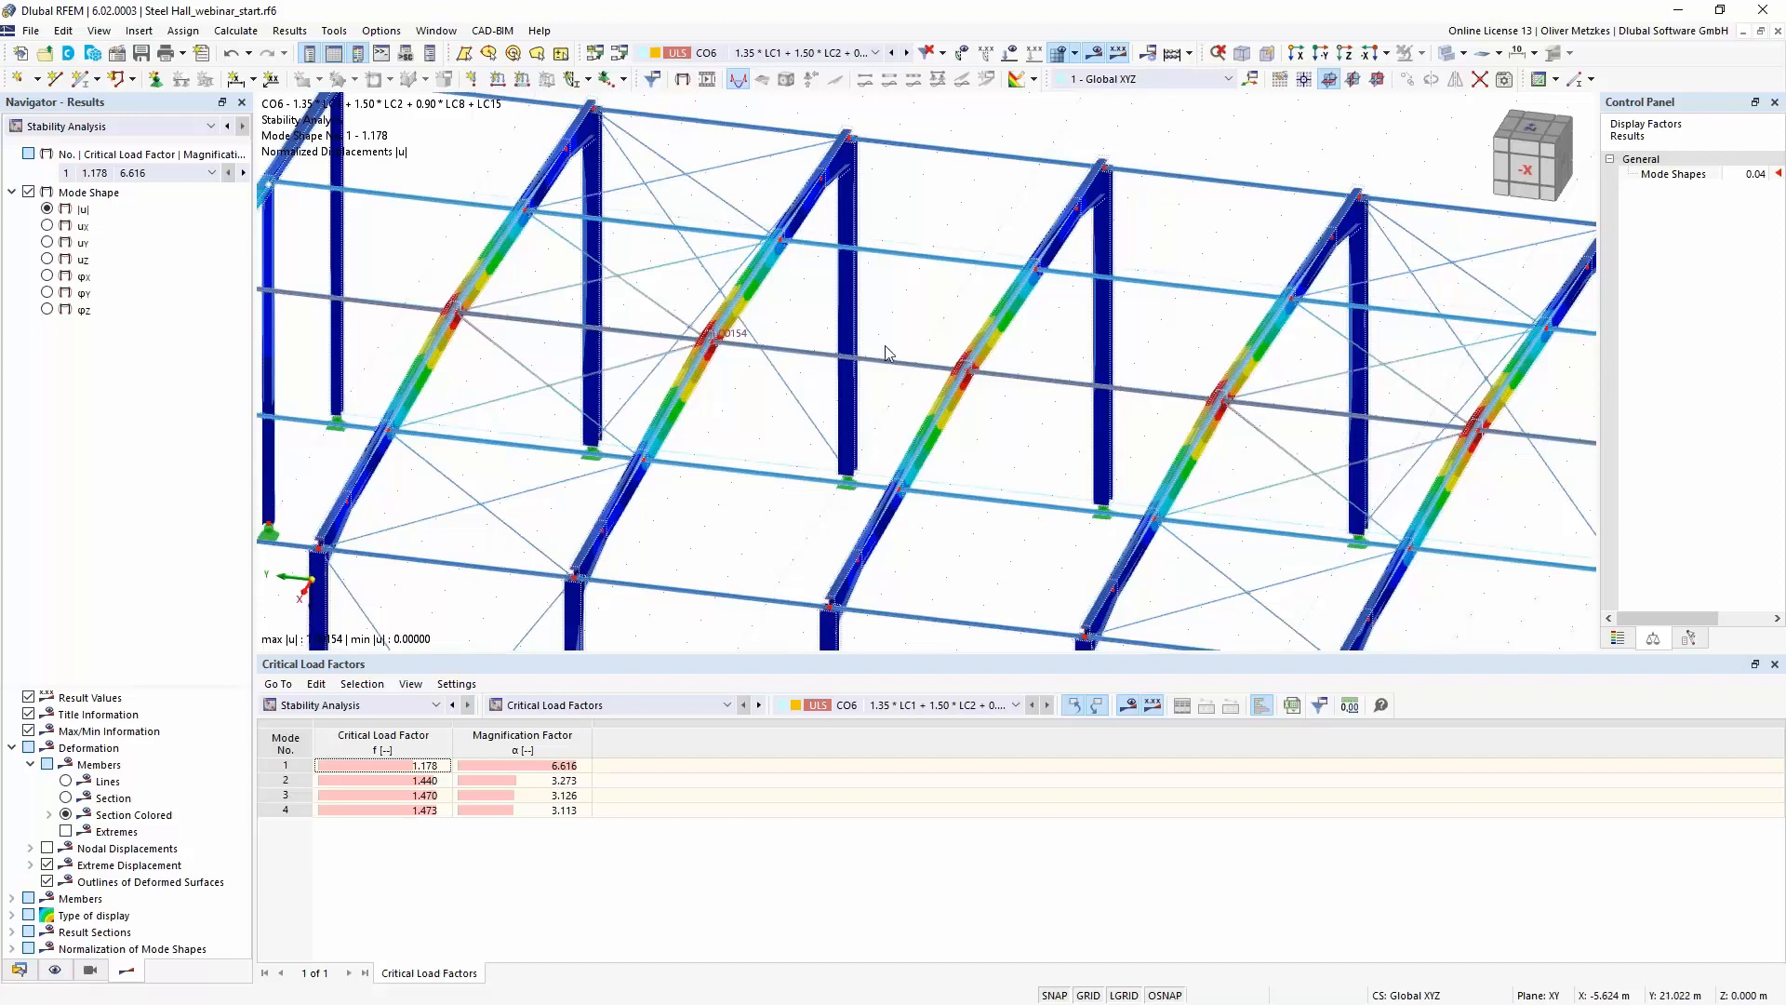
pyautogui.scroll(-1, 1308, 391)
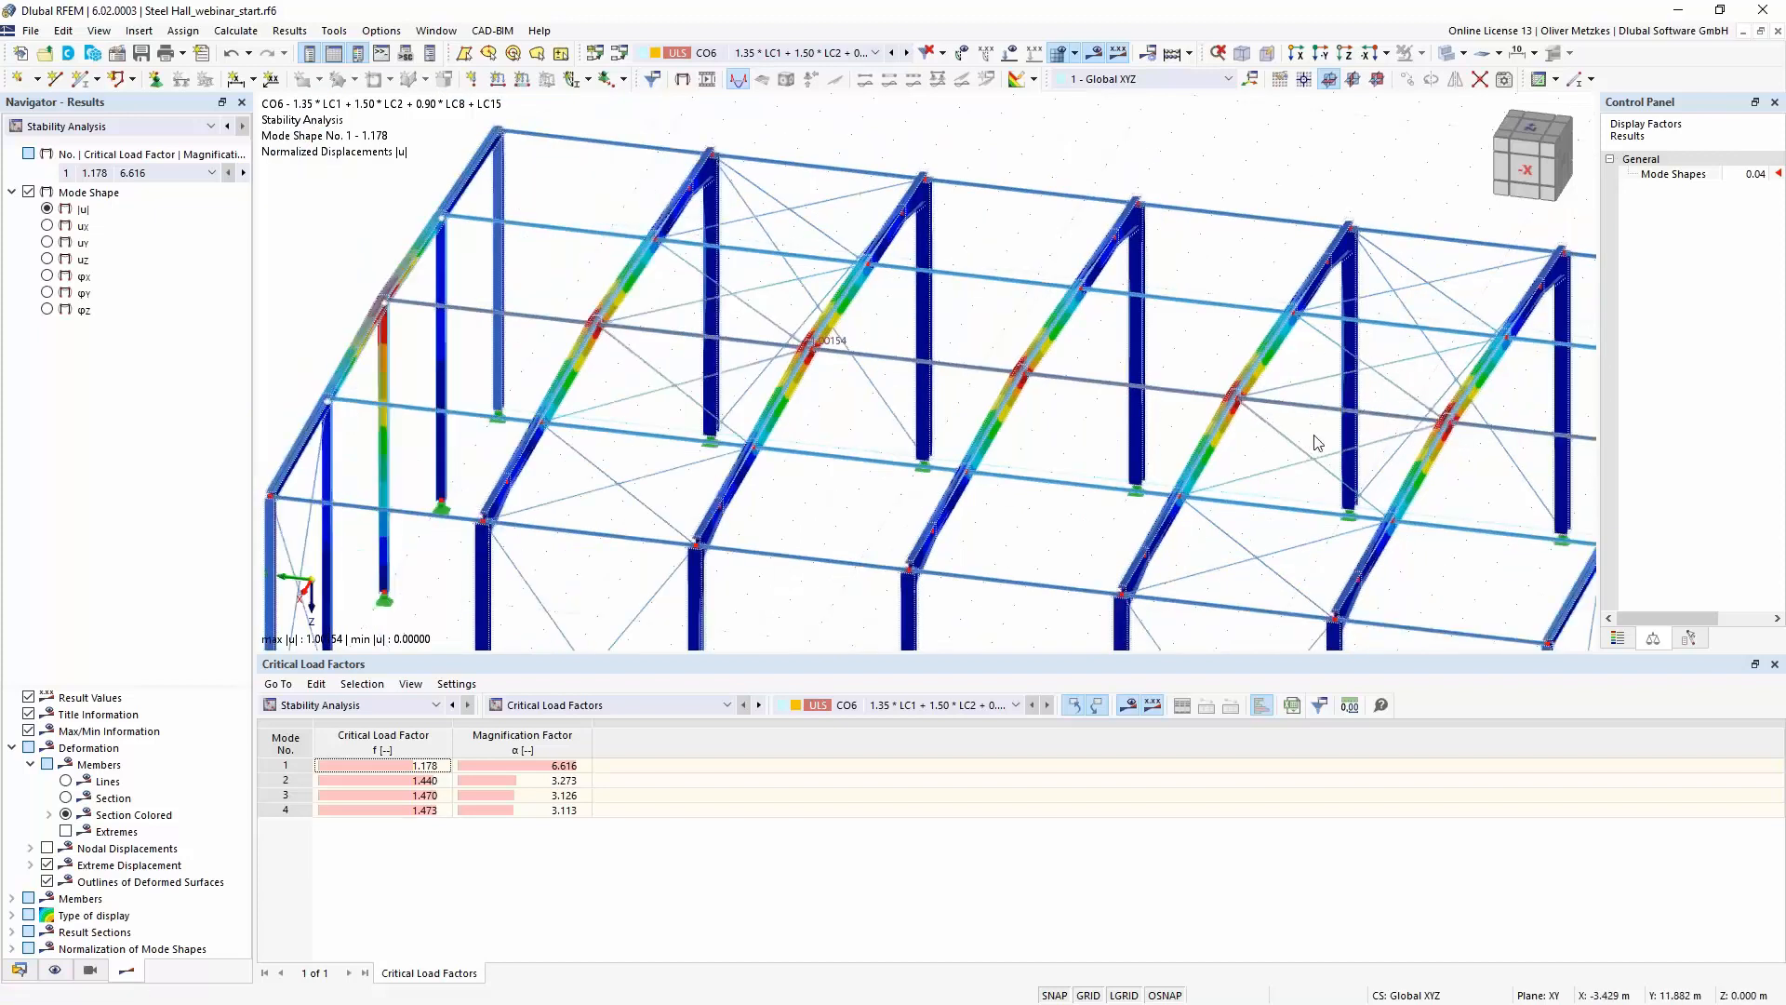
pyautogui.click(413, 766)
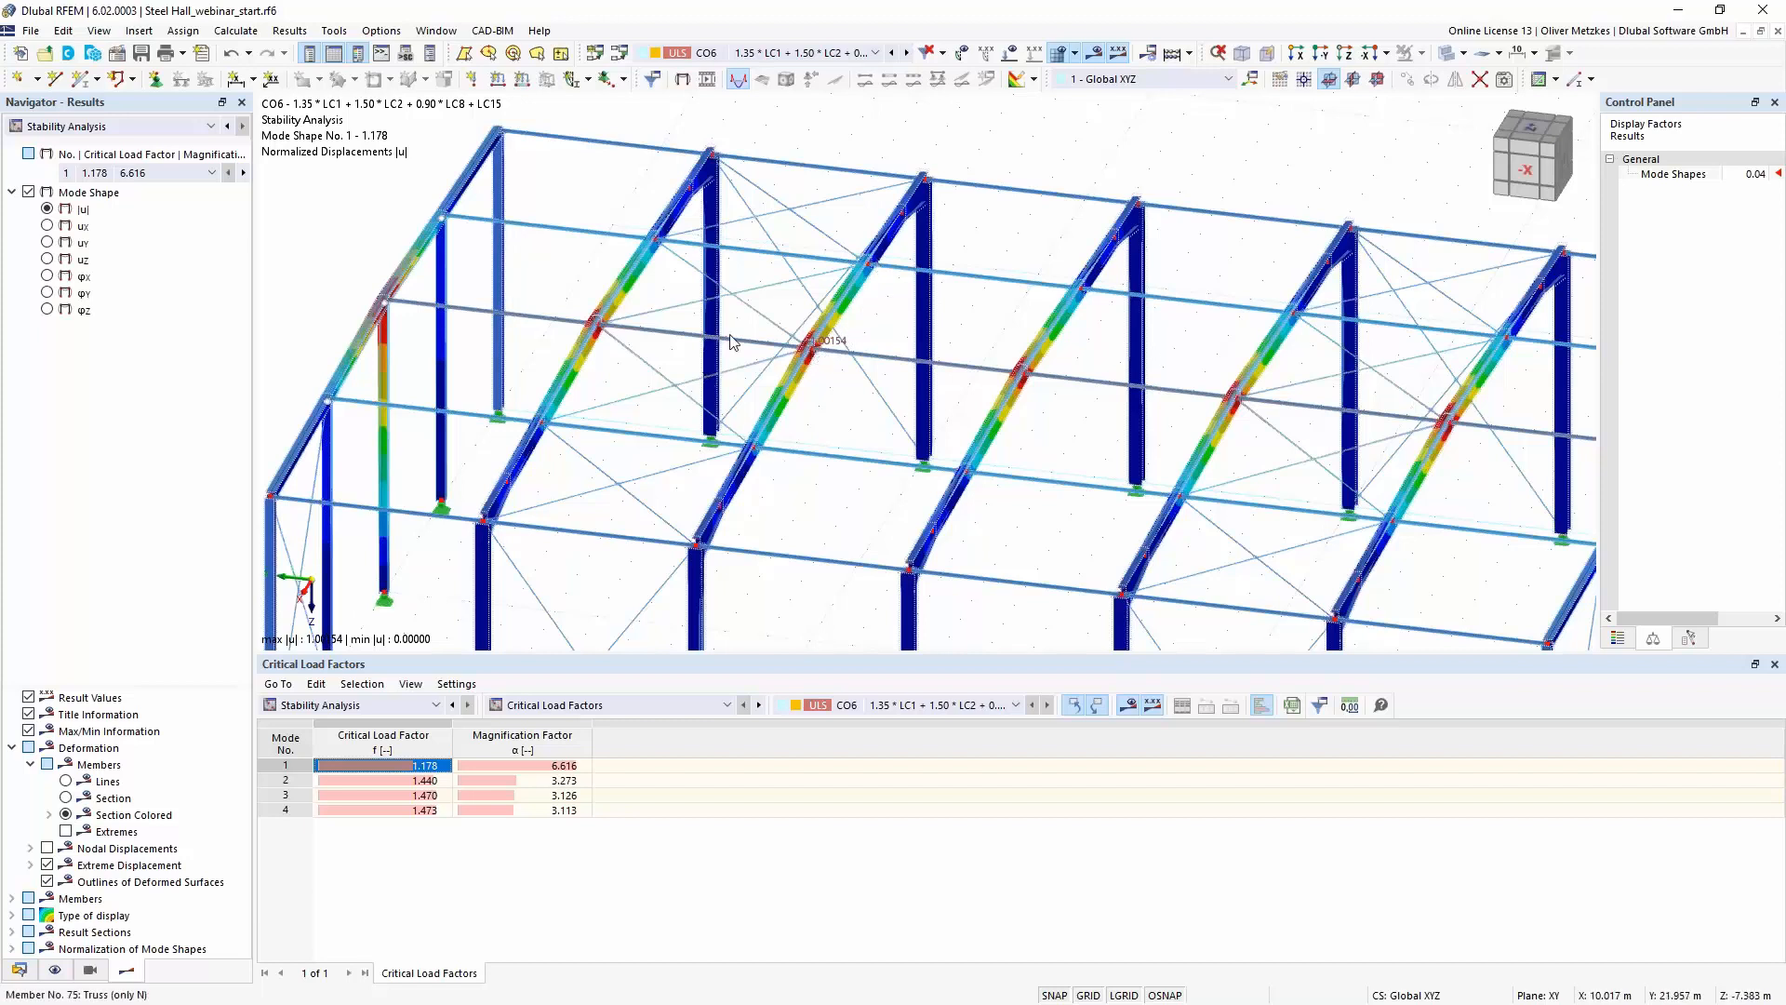
pyautogui.moveTo(767, 346)
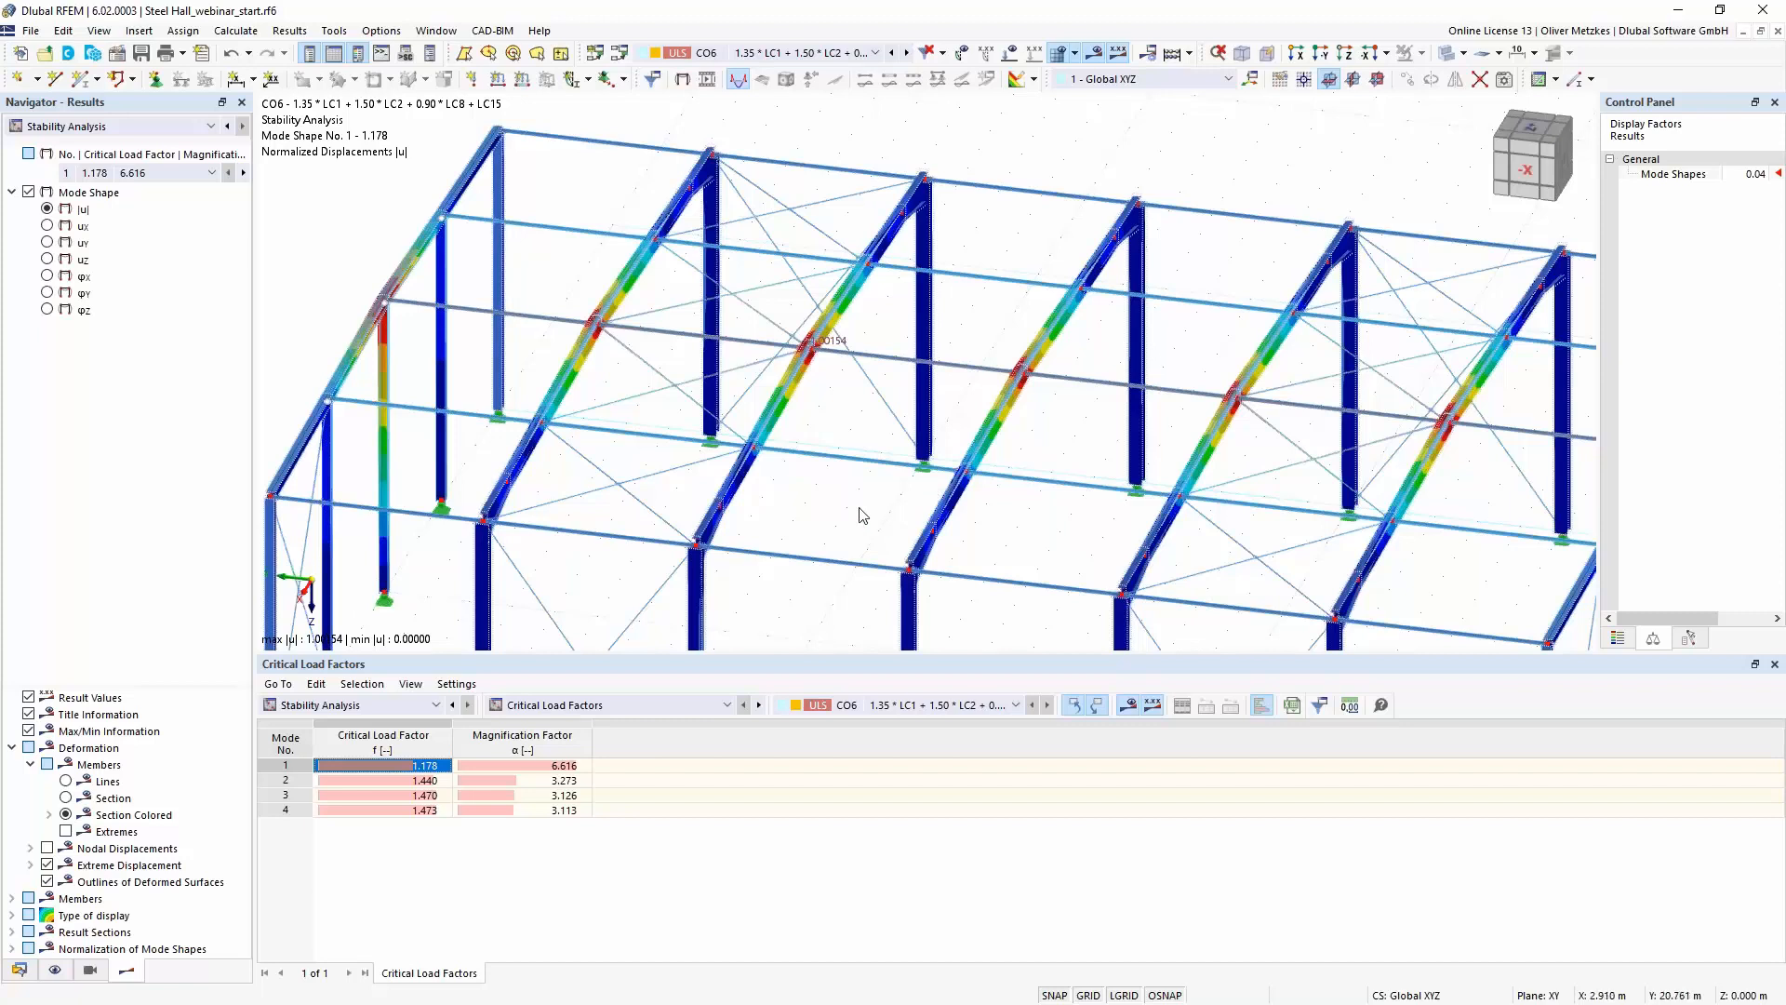
pyautogui.scroll(-2, 857, 516)
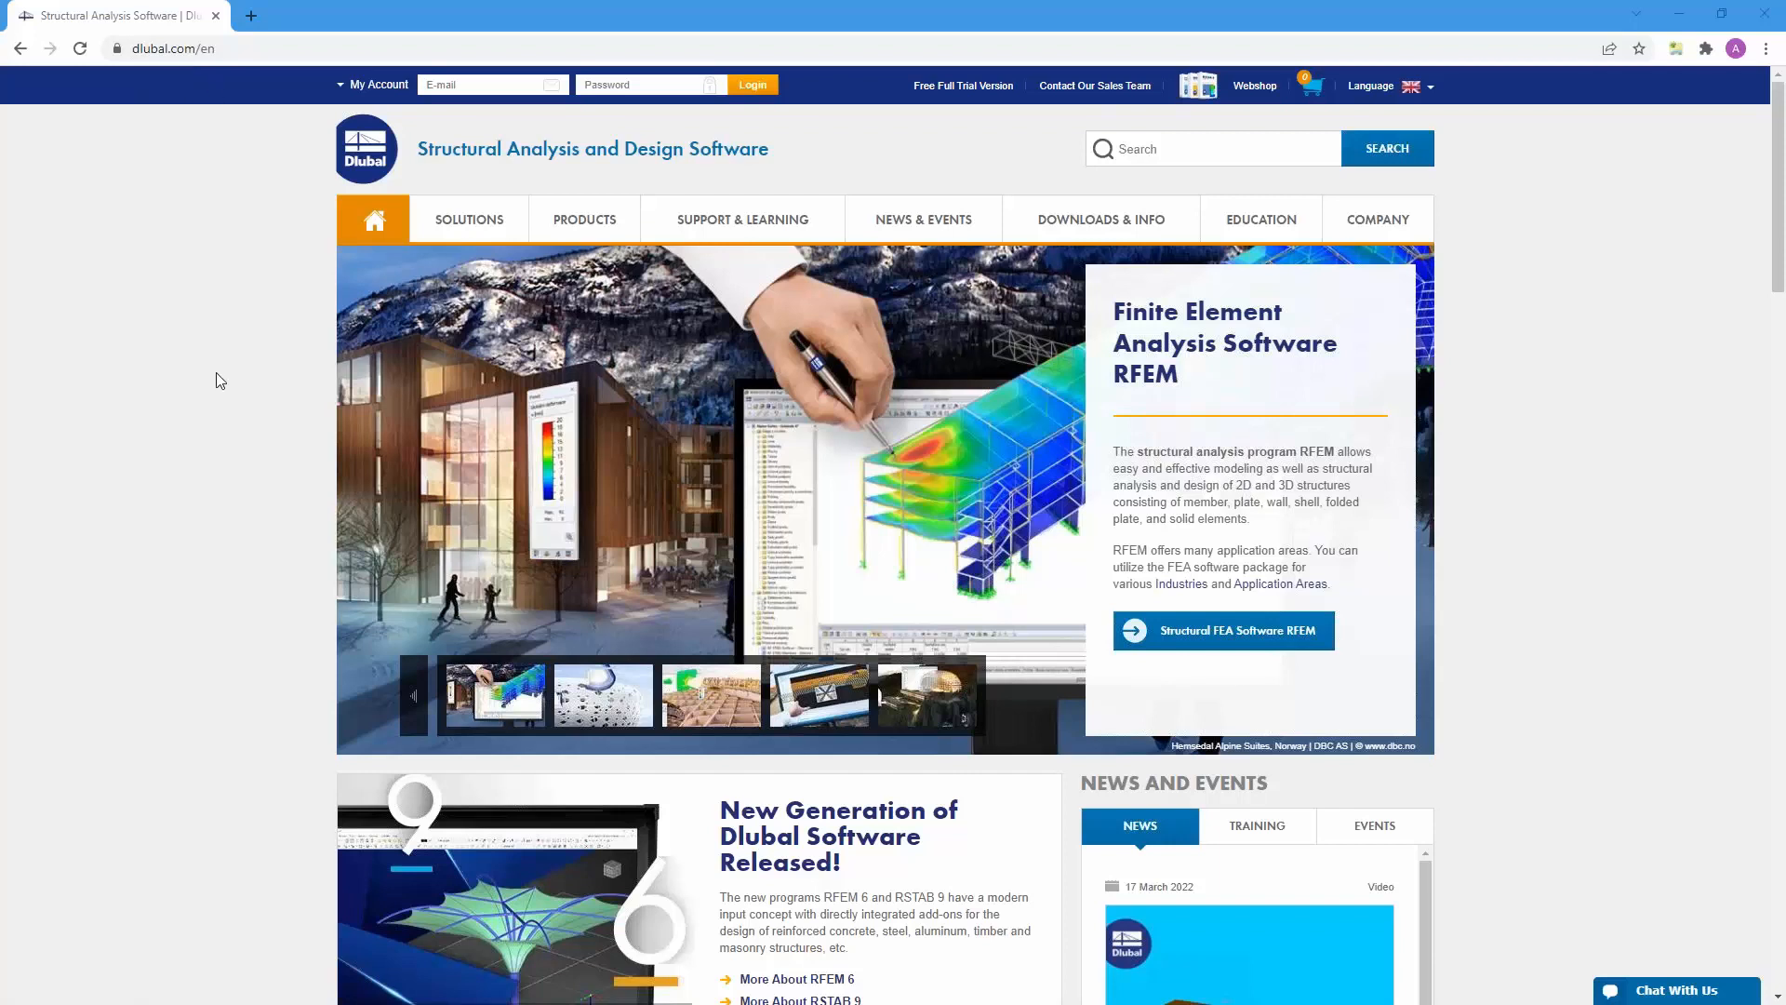
# - Switch to the Dlubal website in the browser, open the Knowledge Base and look over its articles
pyautogui.moveTo(713, 221)
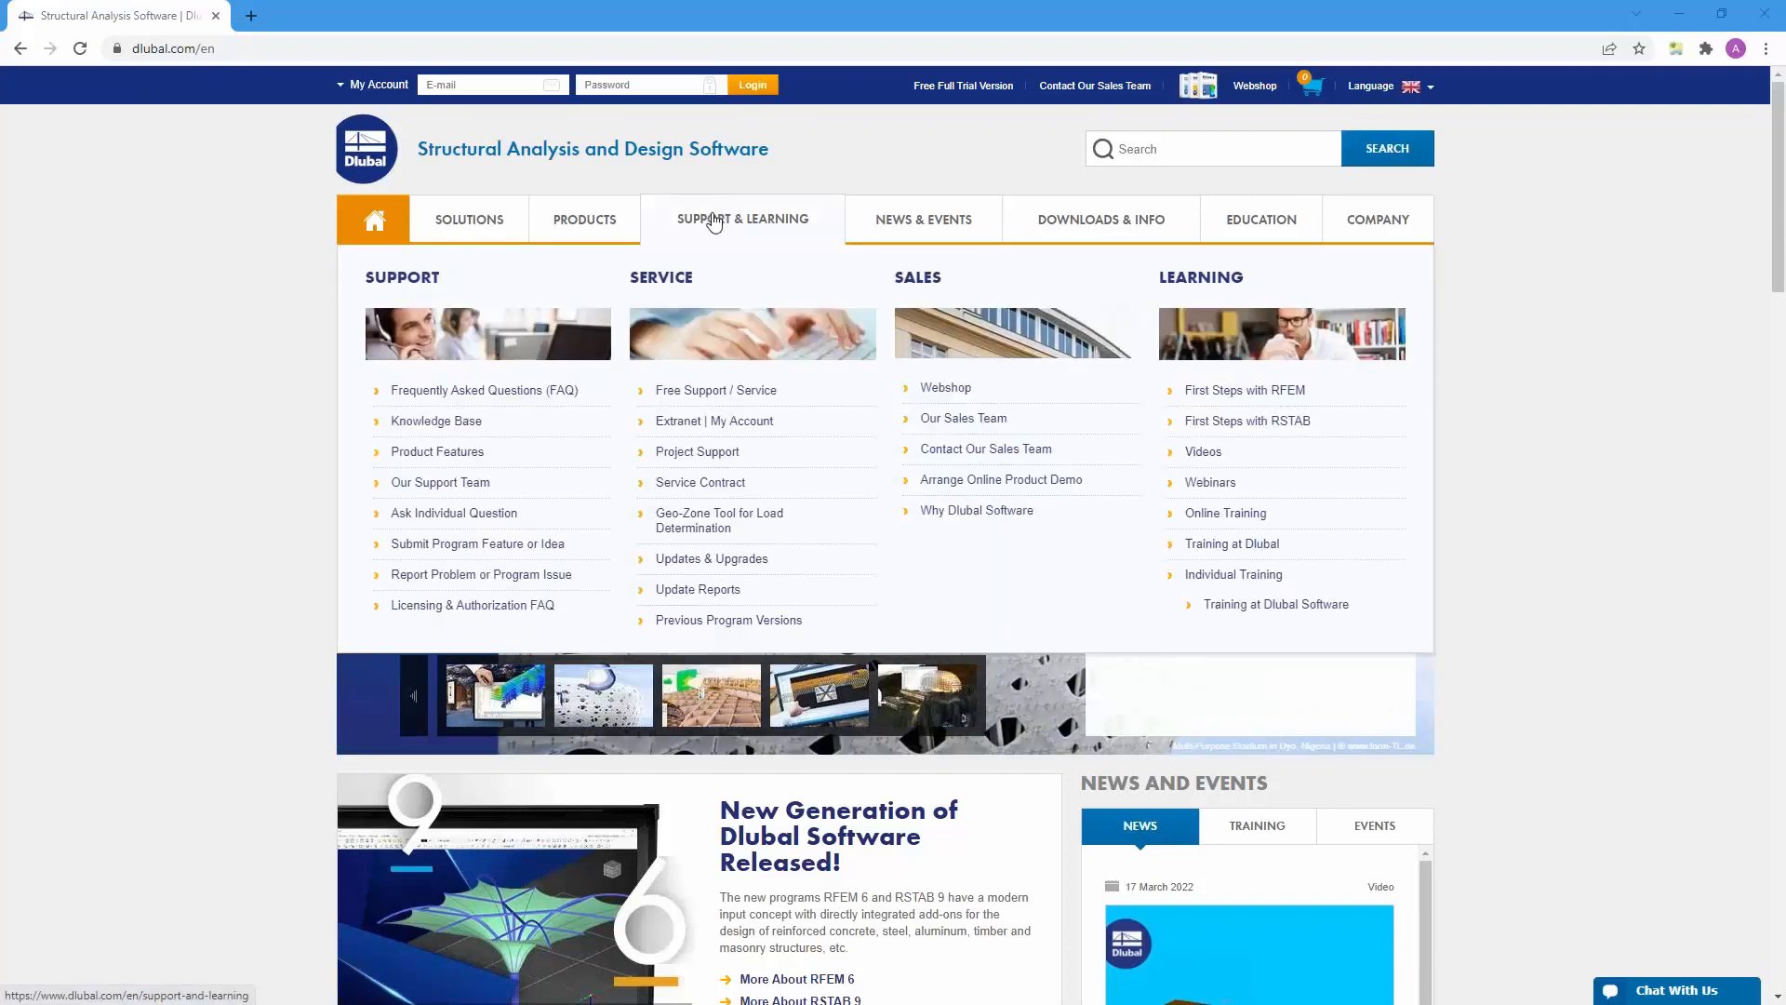
pyautogui.click(431, 426)
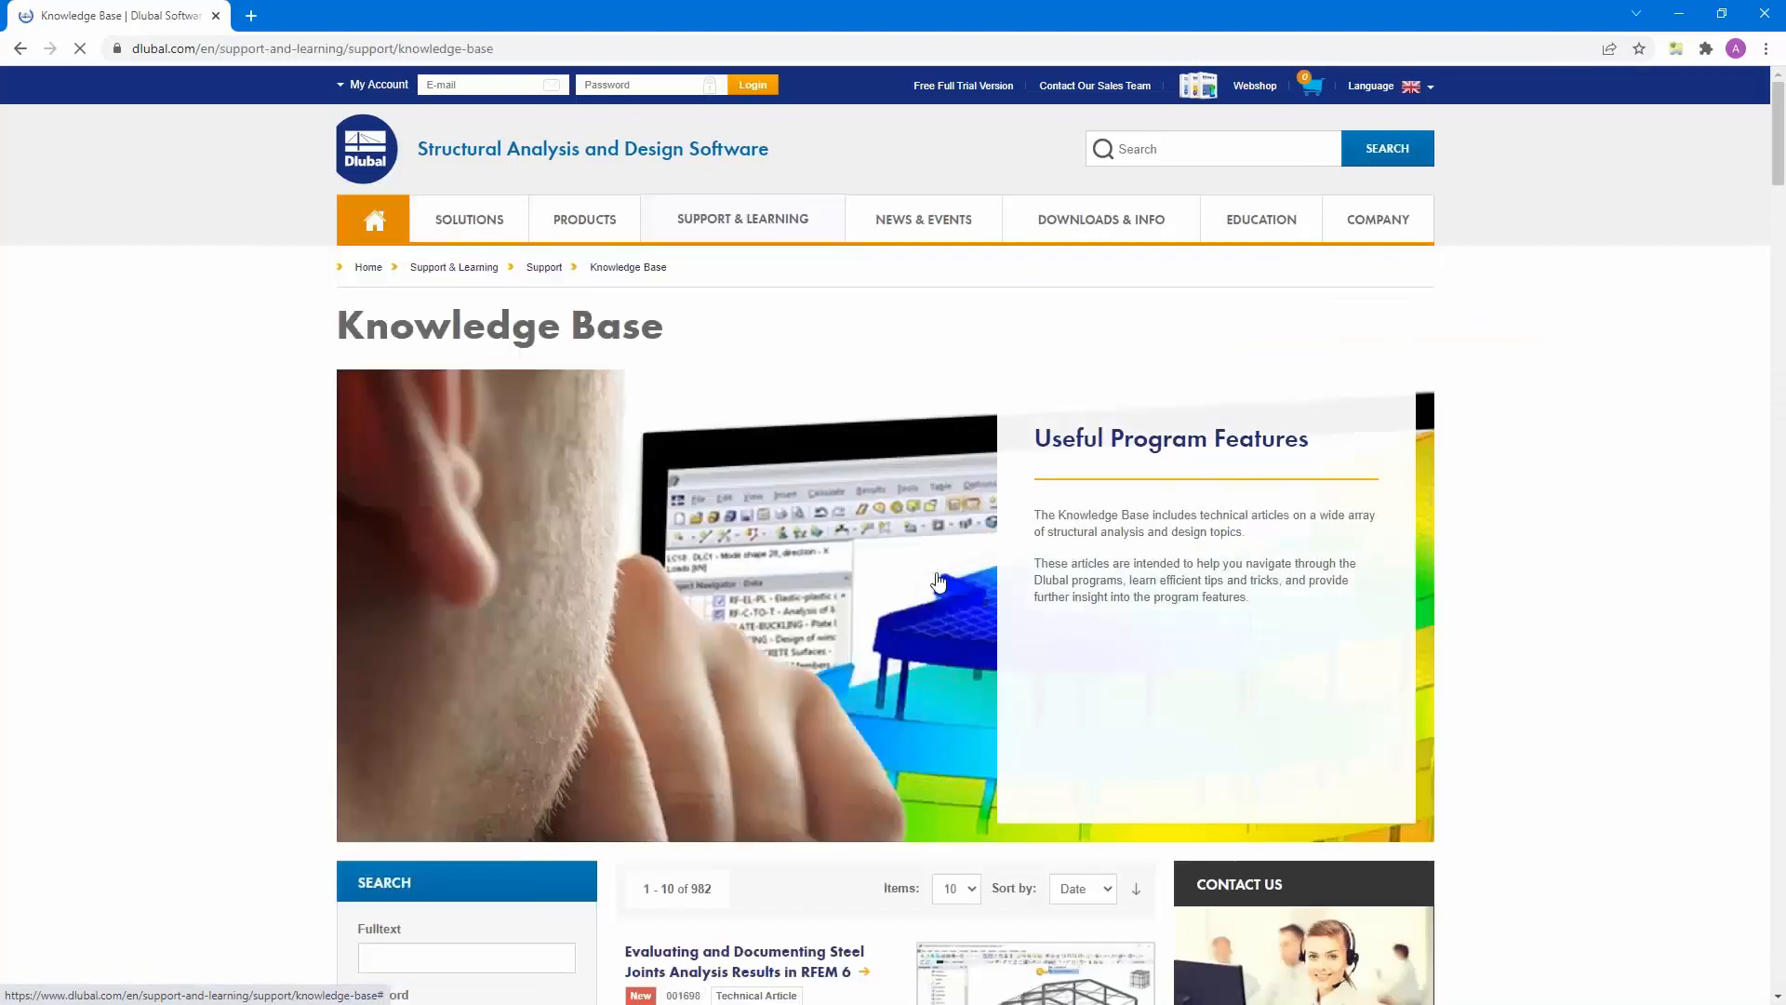
pyautogui.scroll(-8, 938, 582)
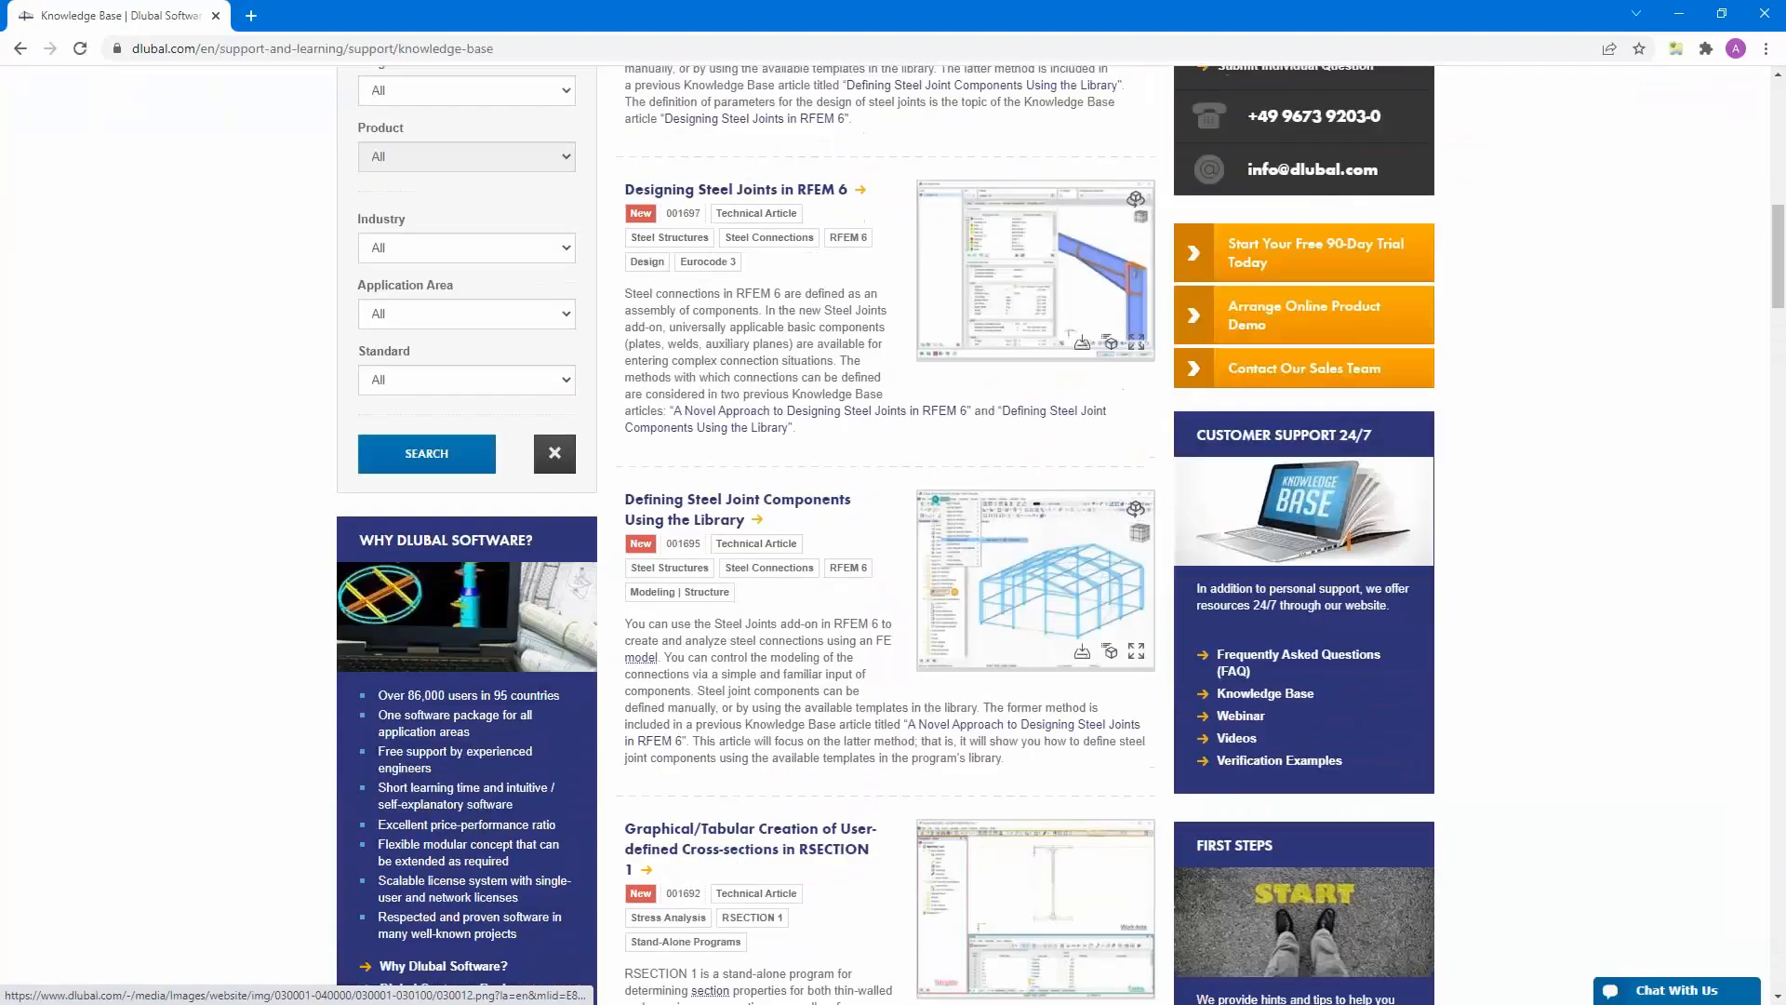
pyautogui.scroll(5, 598, 678)
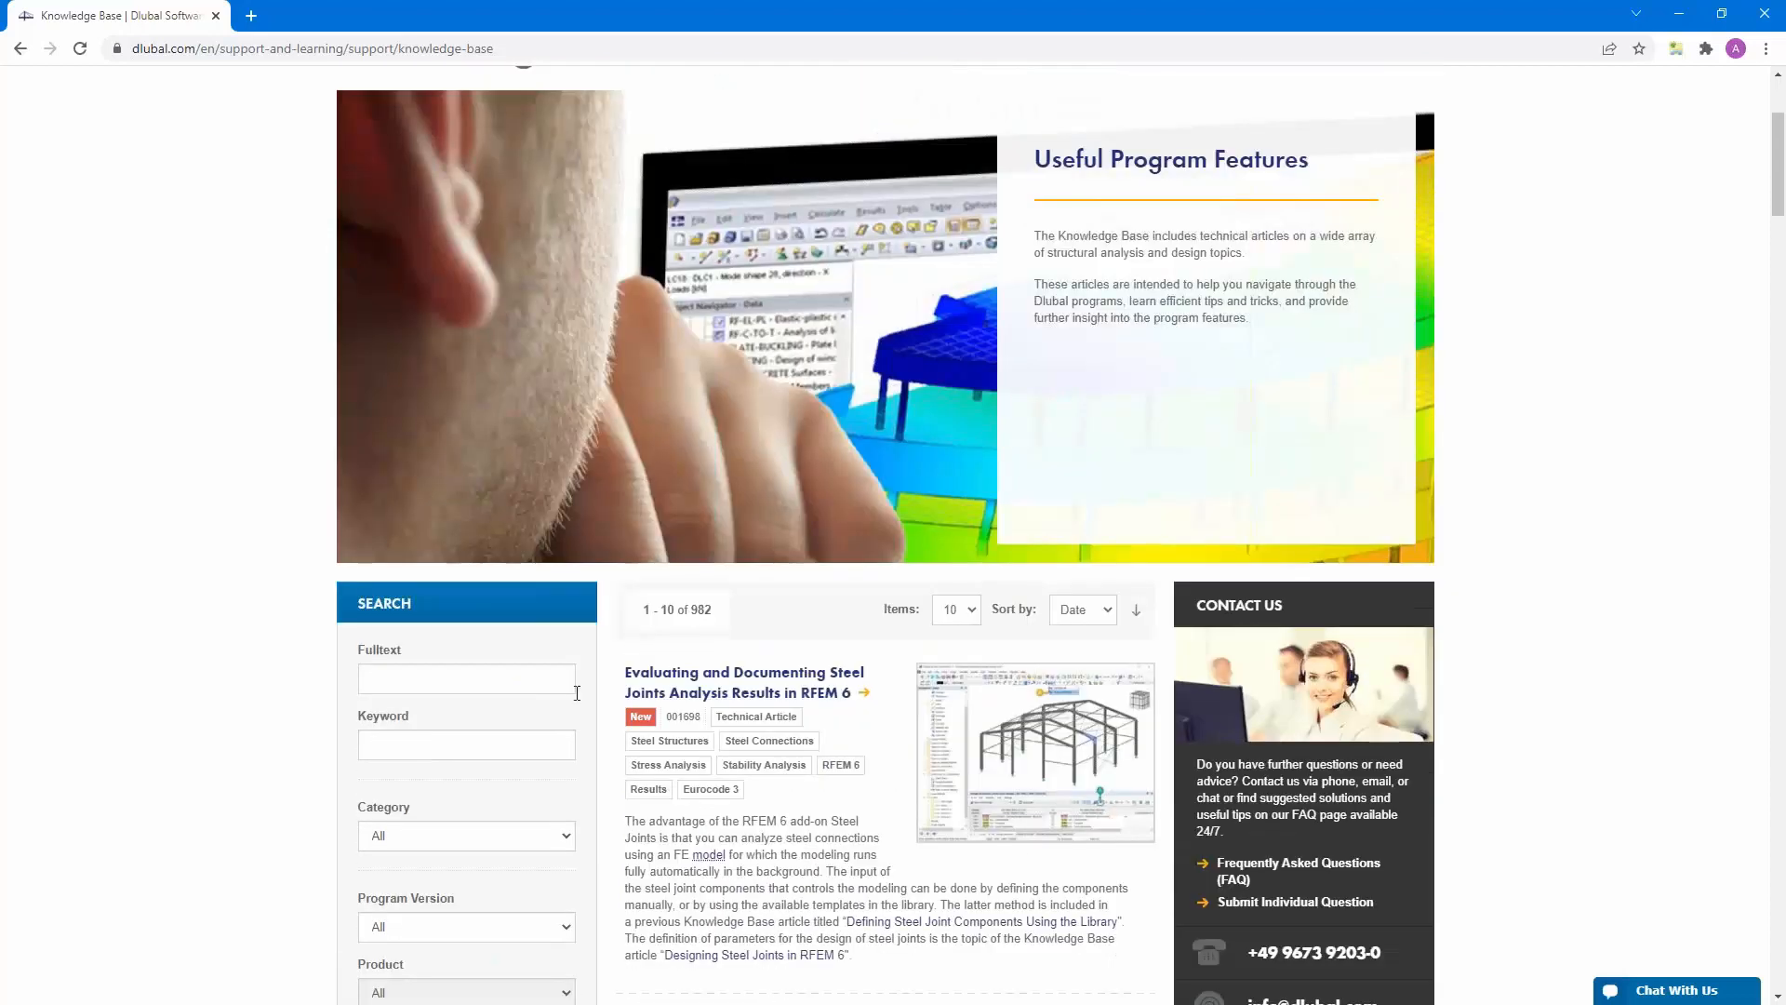
# - Search the full text of the Knowledge Base articles for "warping"
pyautogui.scroll(-2, 772, 697)
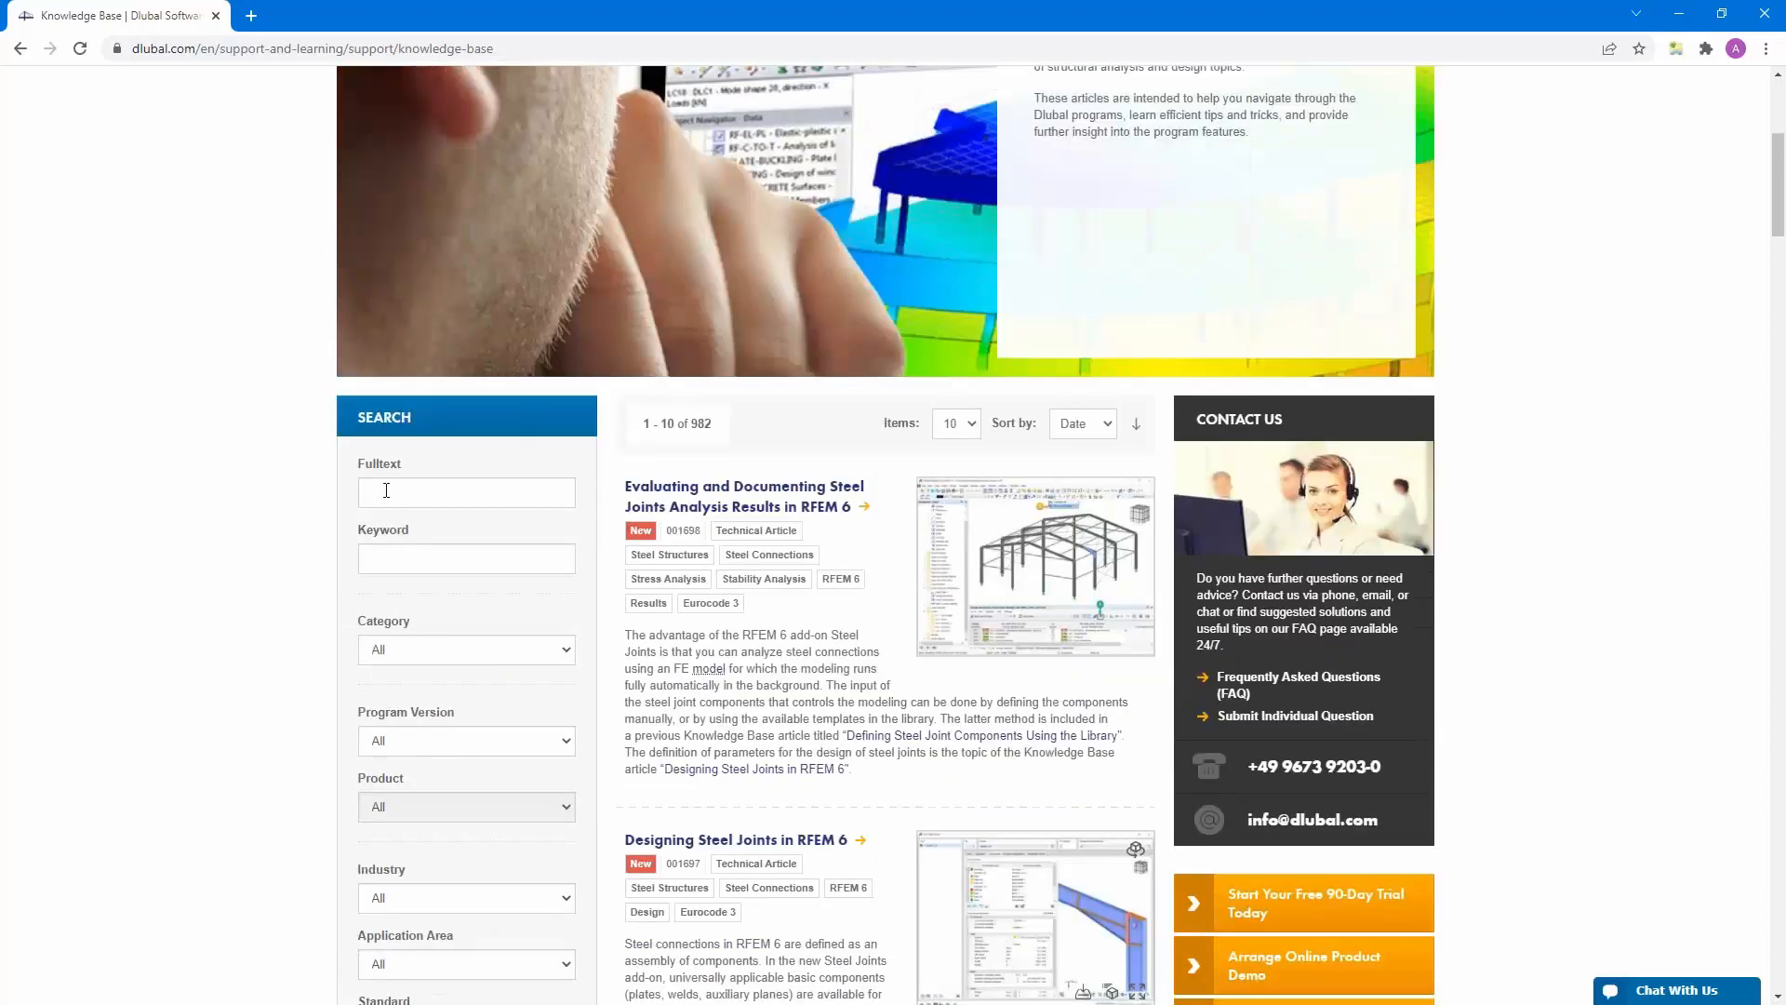
pyautogui.click(386, 491)
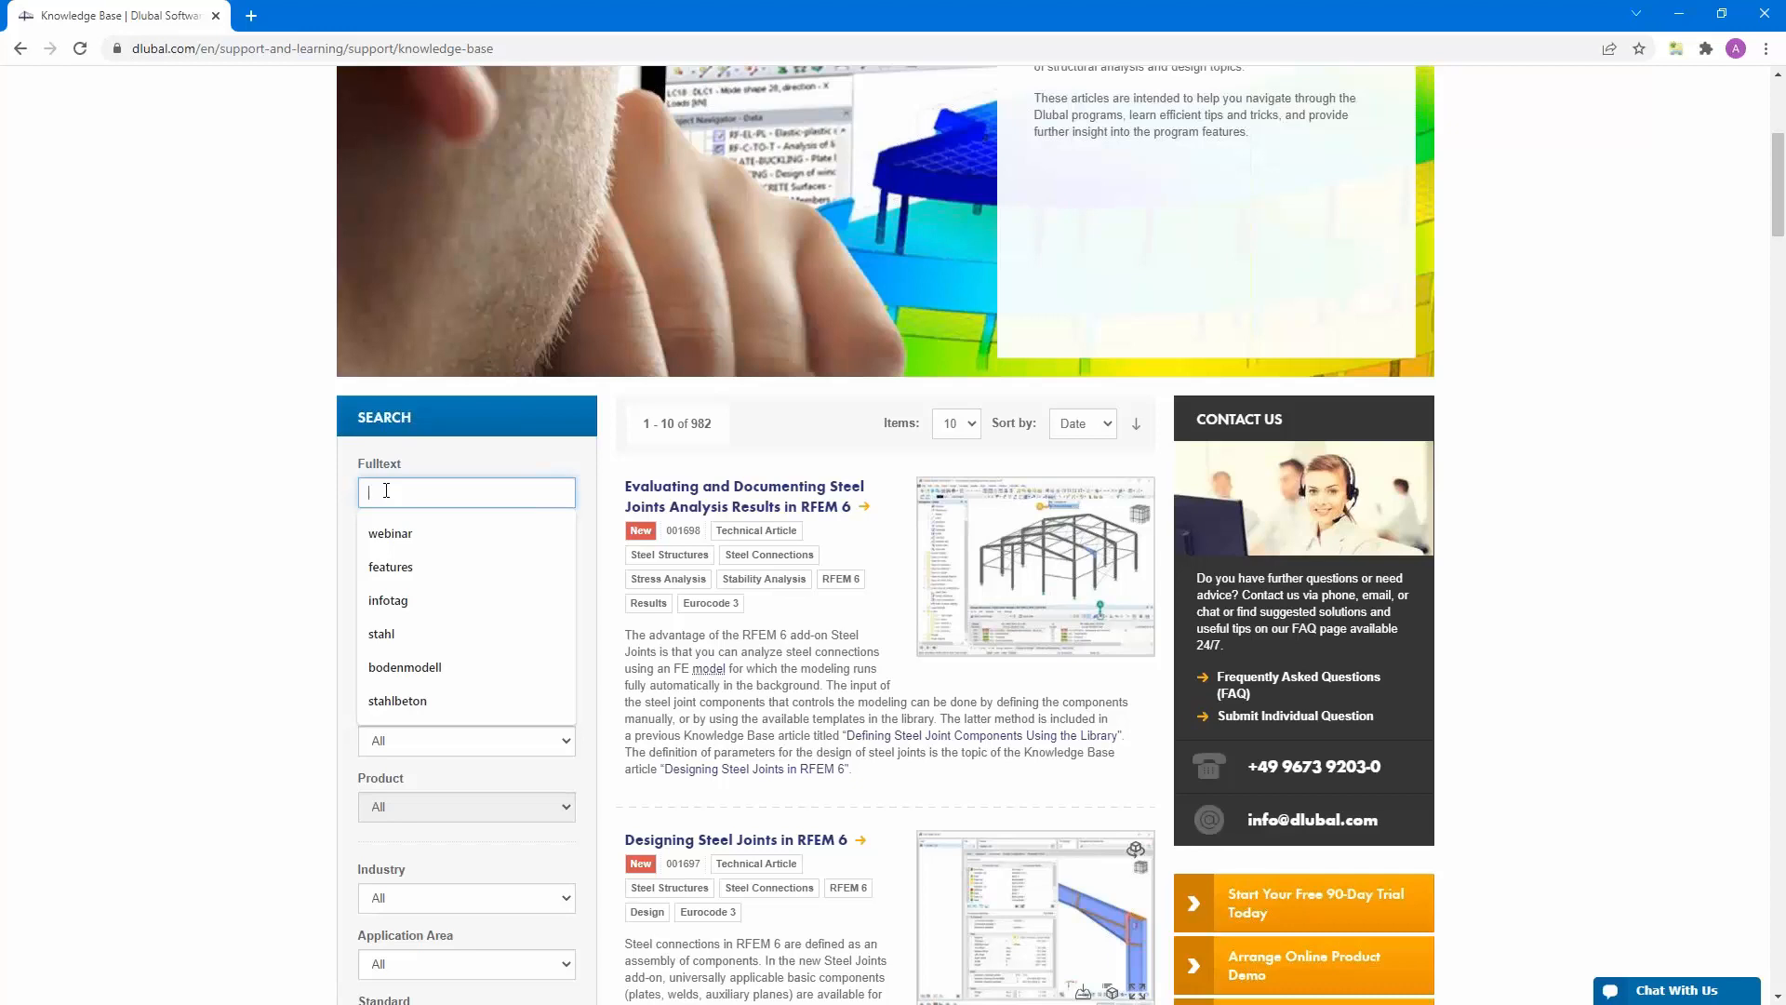
pyautogui.write('warpi')
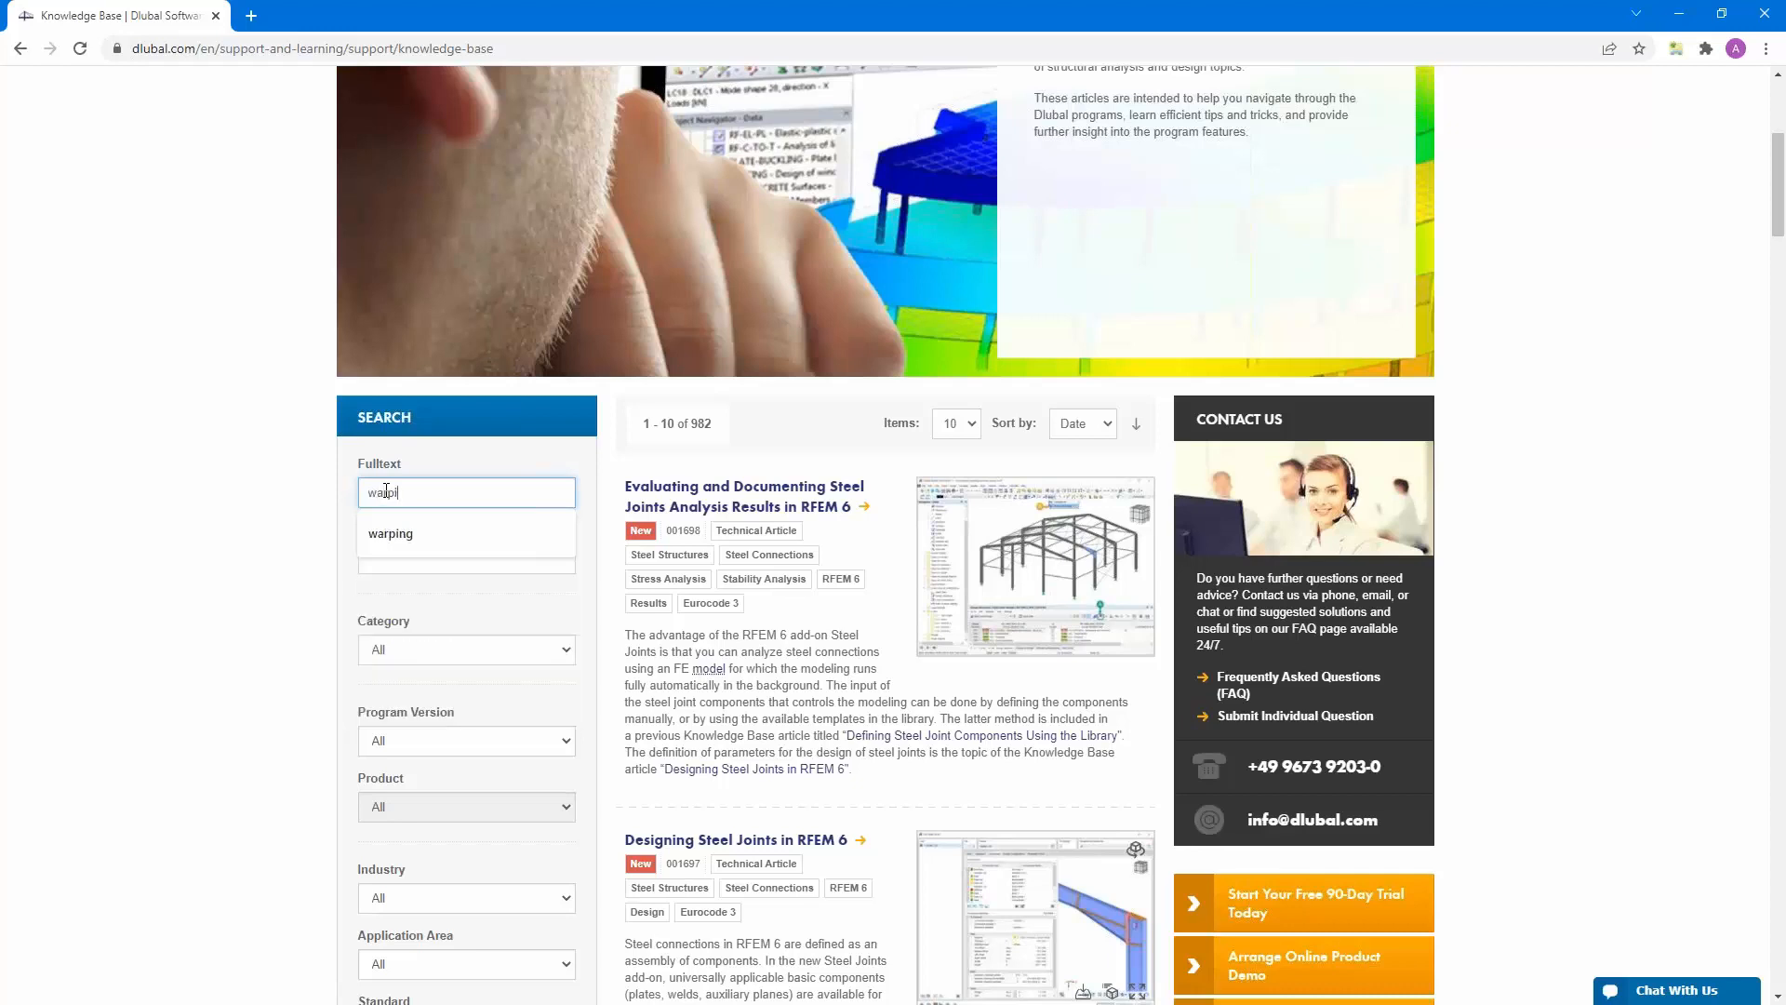
pyautogui.write('ng')
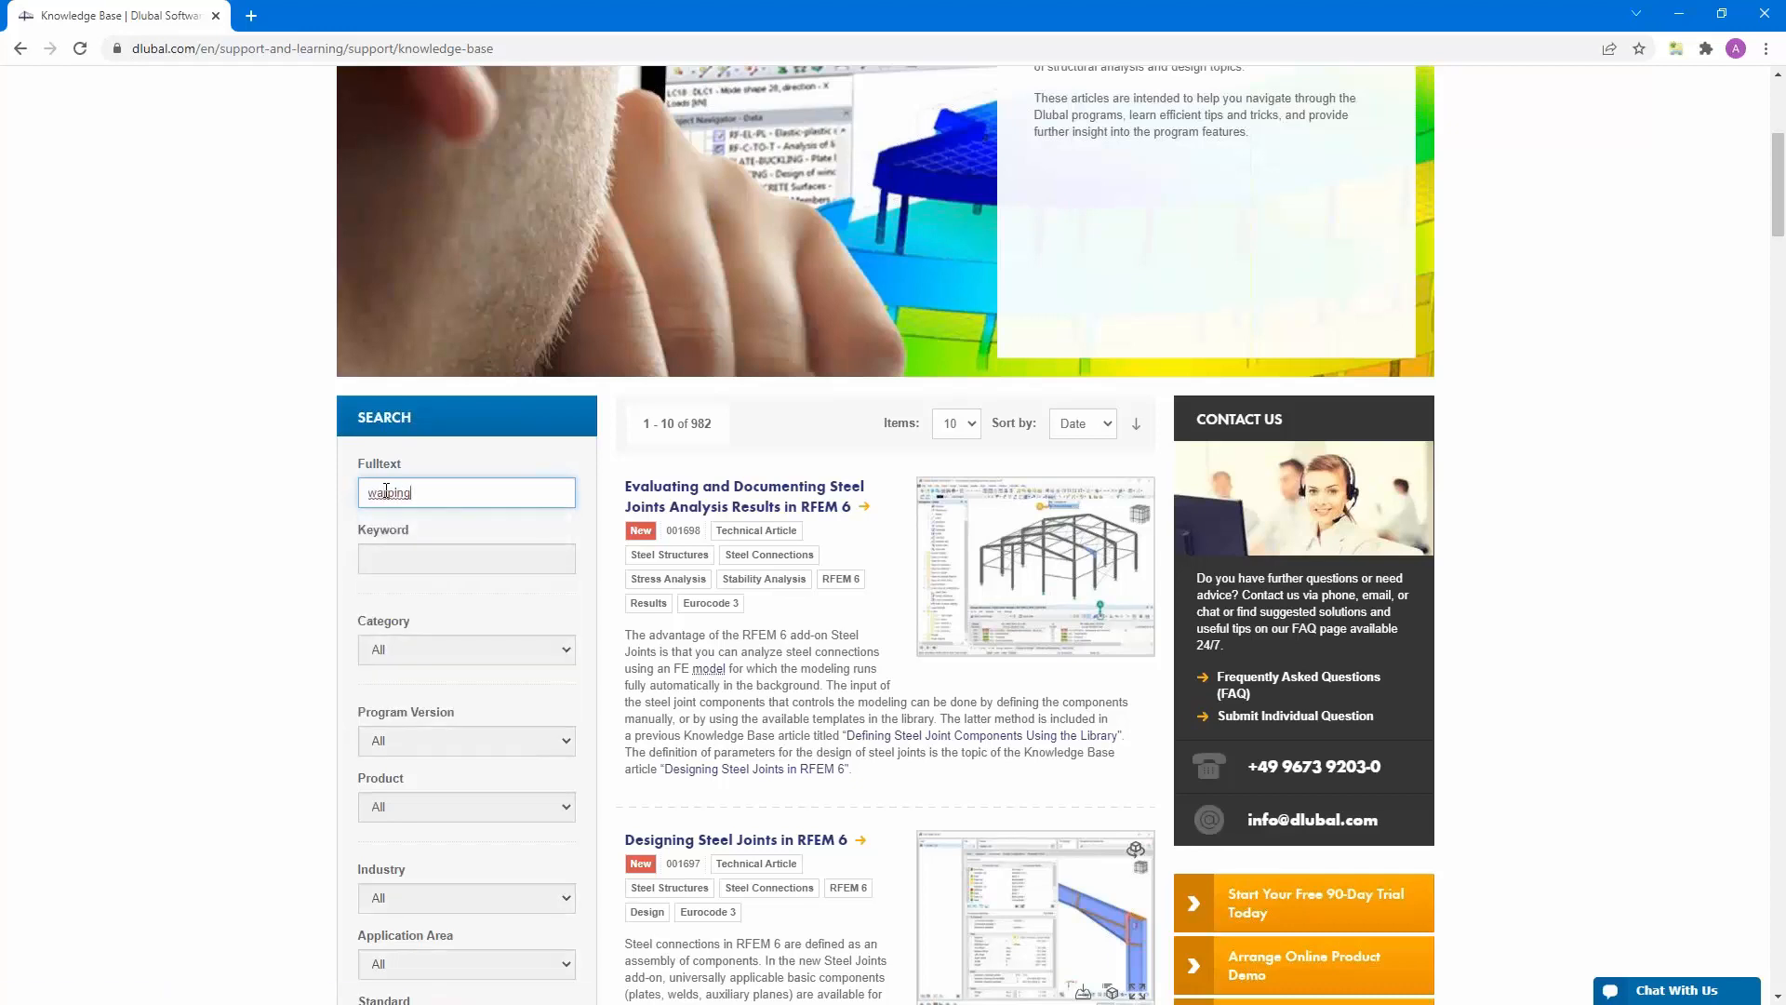
pyautogui.press('Return')
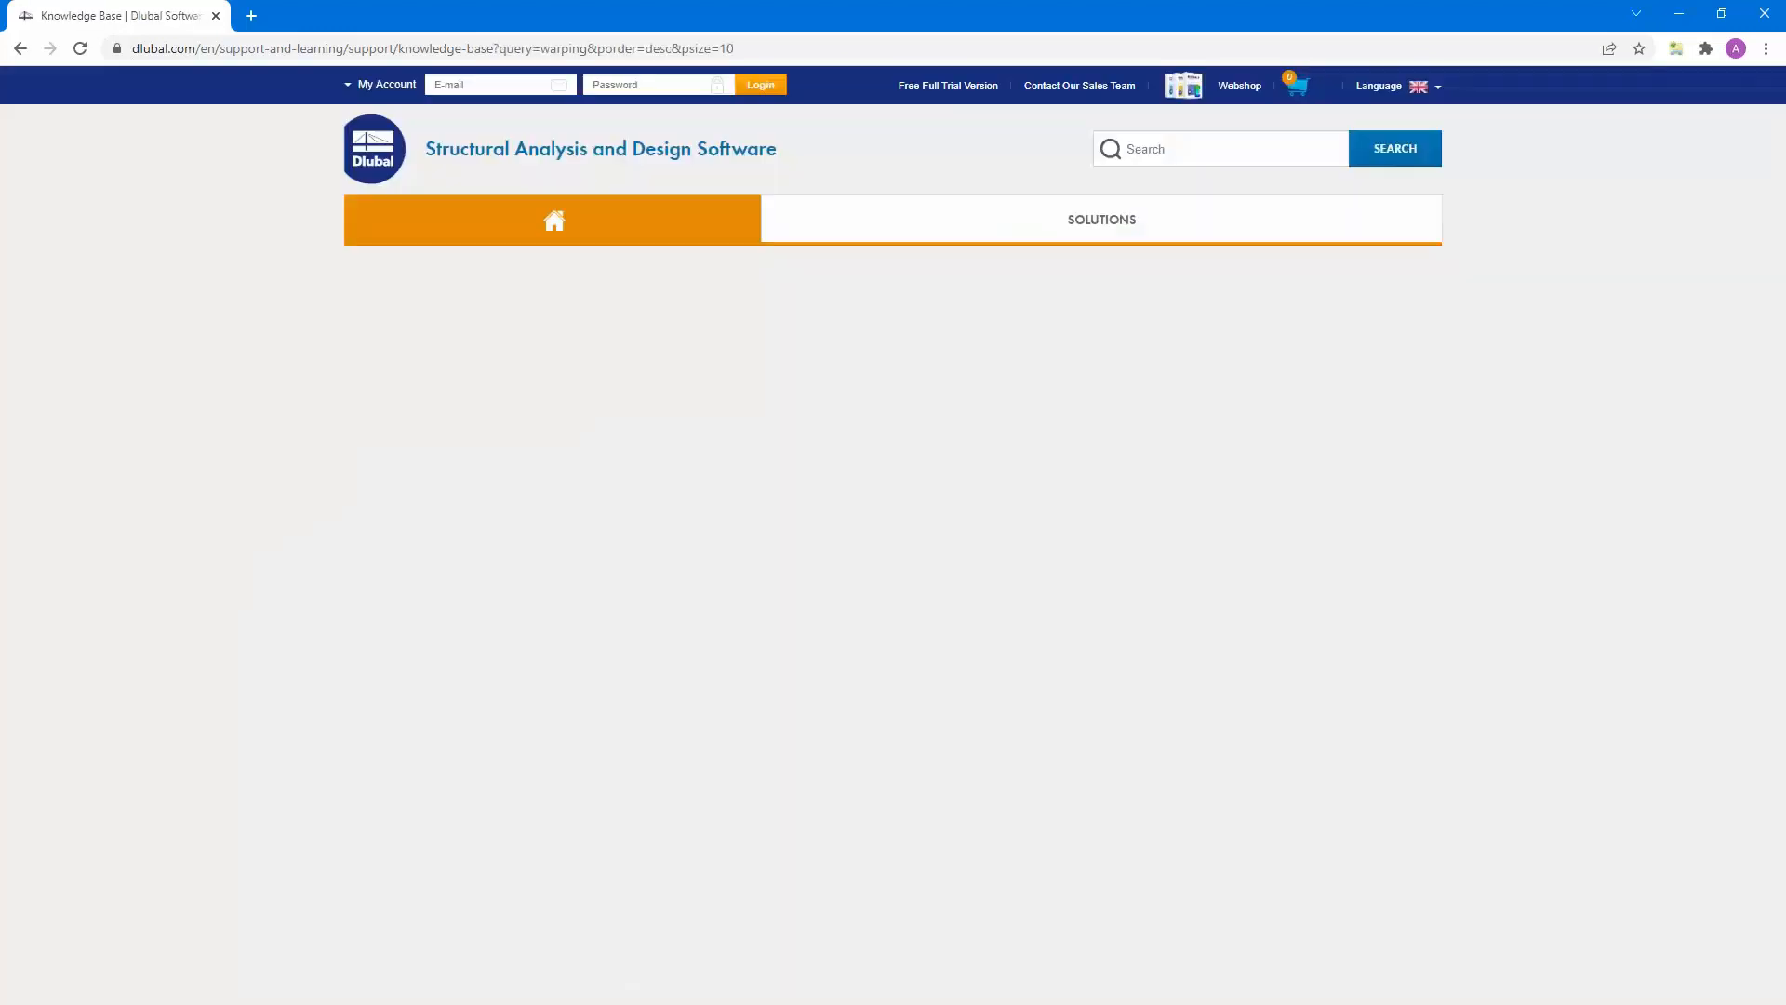
# - Open the article on lateral-torsional buckling analysis with the new Torsional Warping (7 DOF) add-on and look through it
pyautogui.scroll(-8, 732, 221)
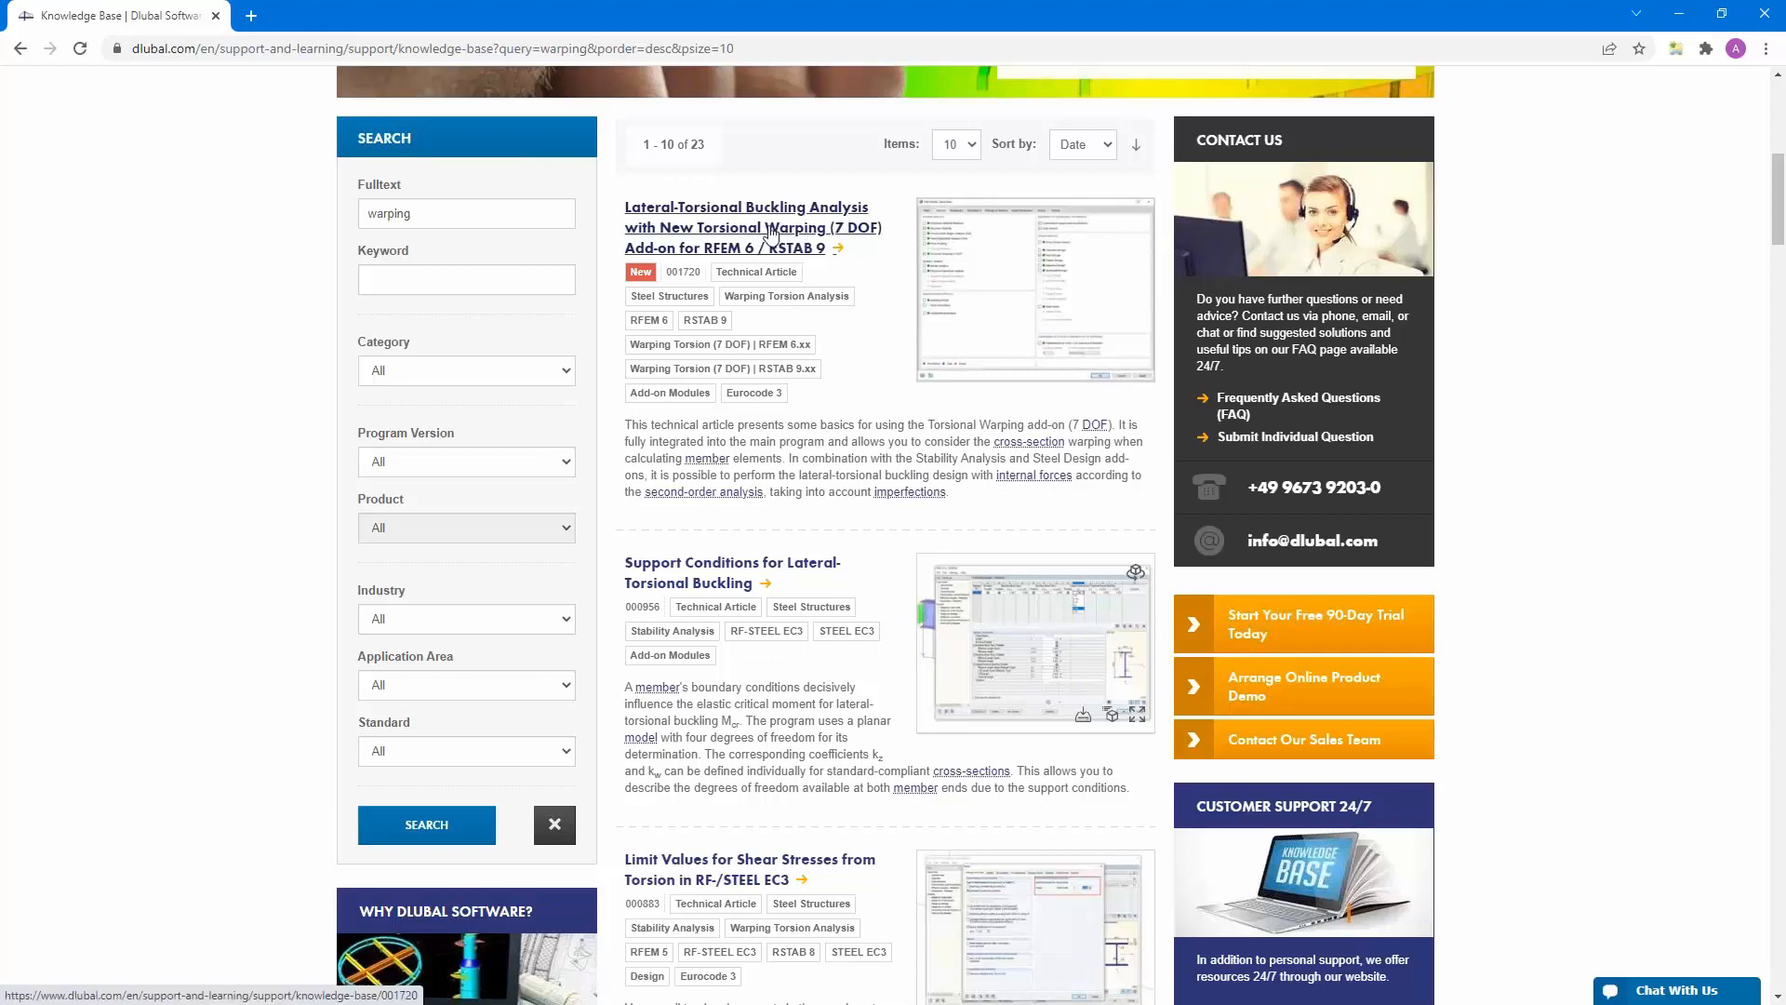
pyautogui.click(780, 255)
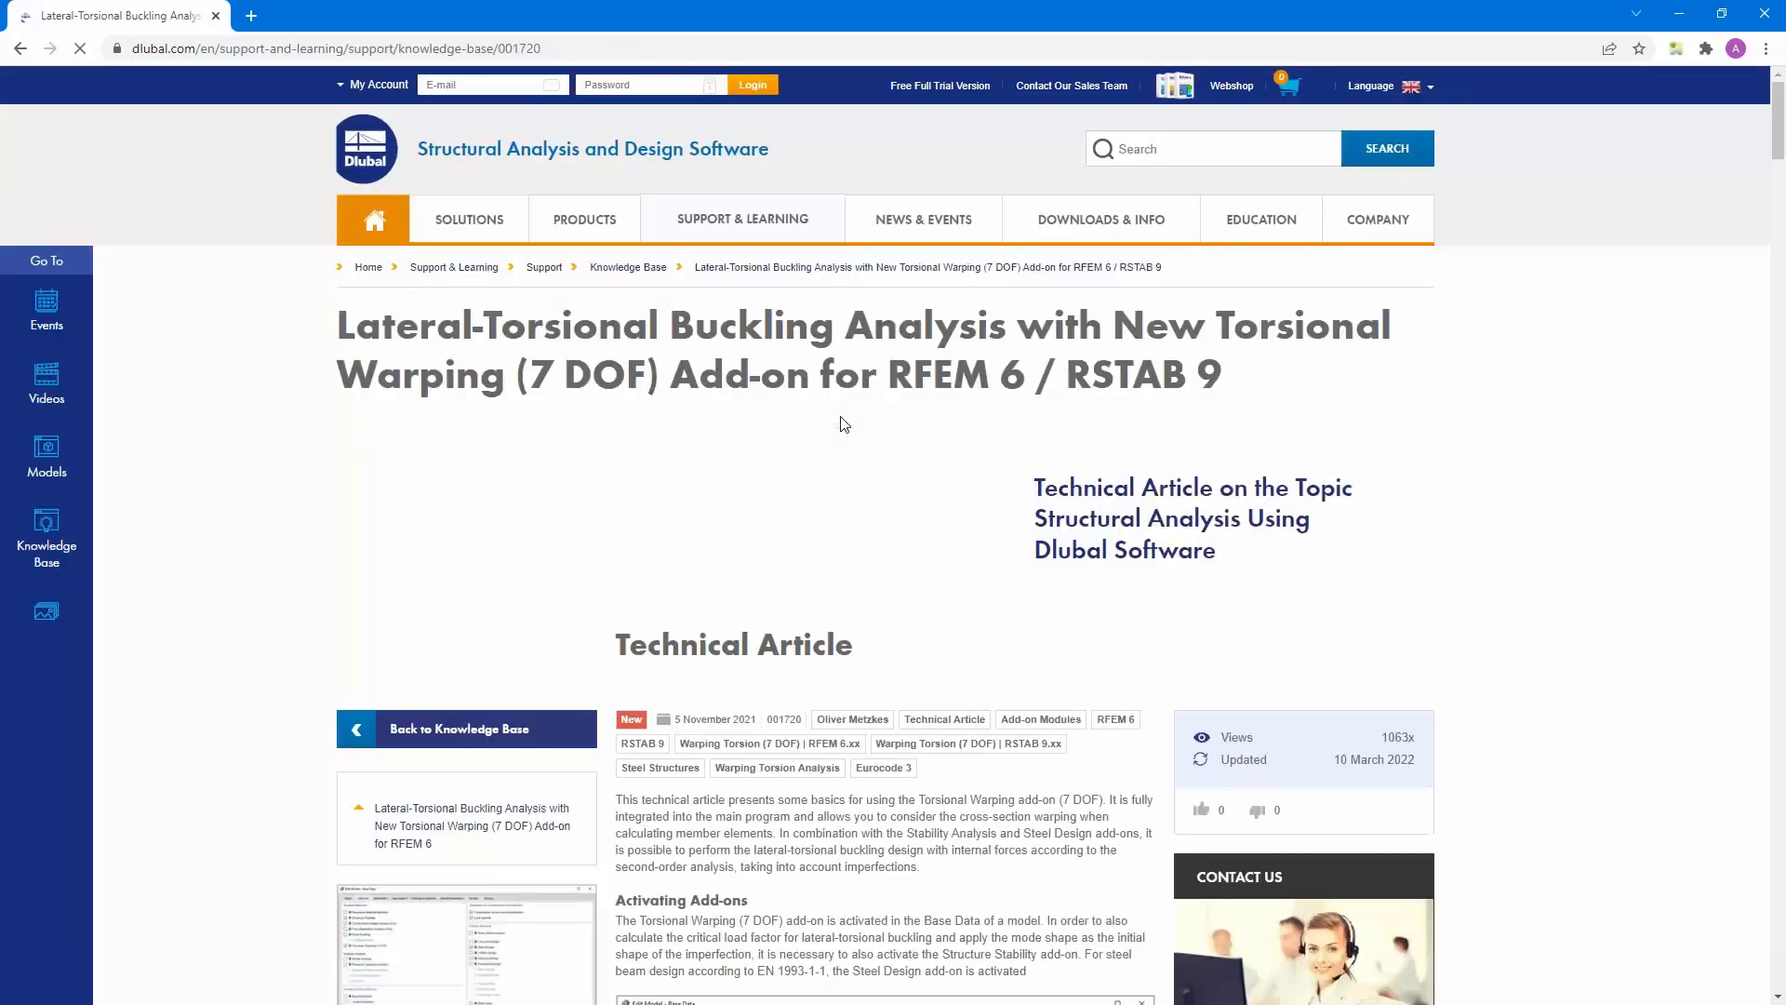
pyautogui.scroll(-15, 840, 425)
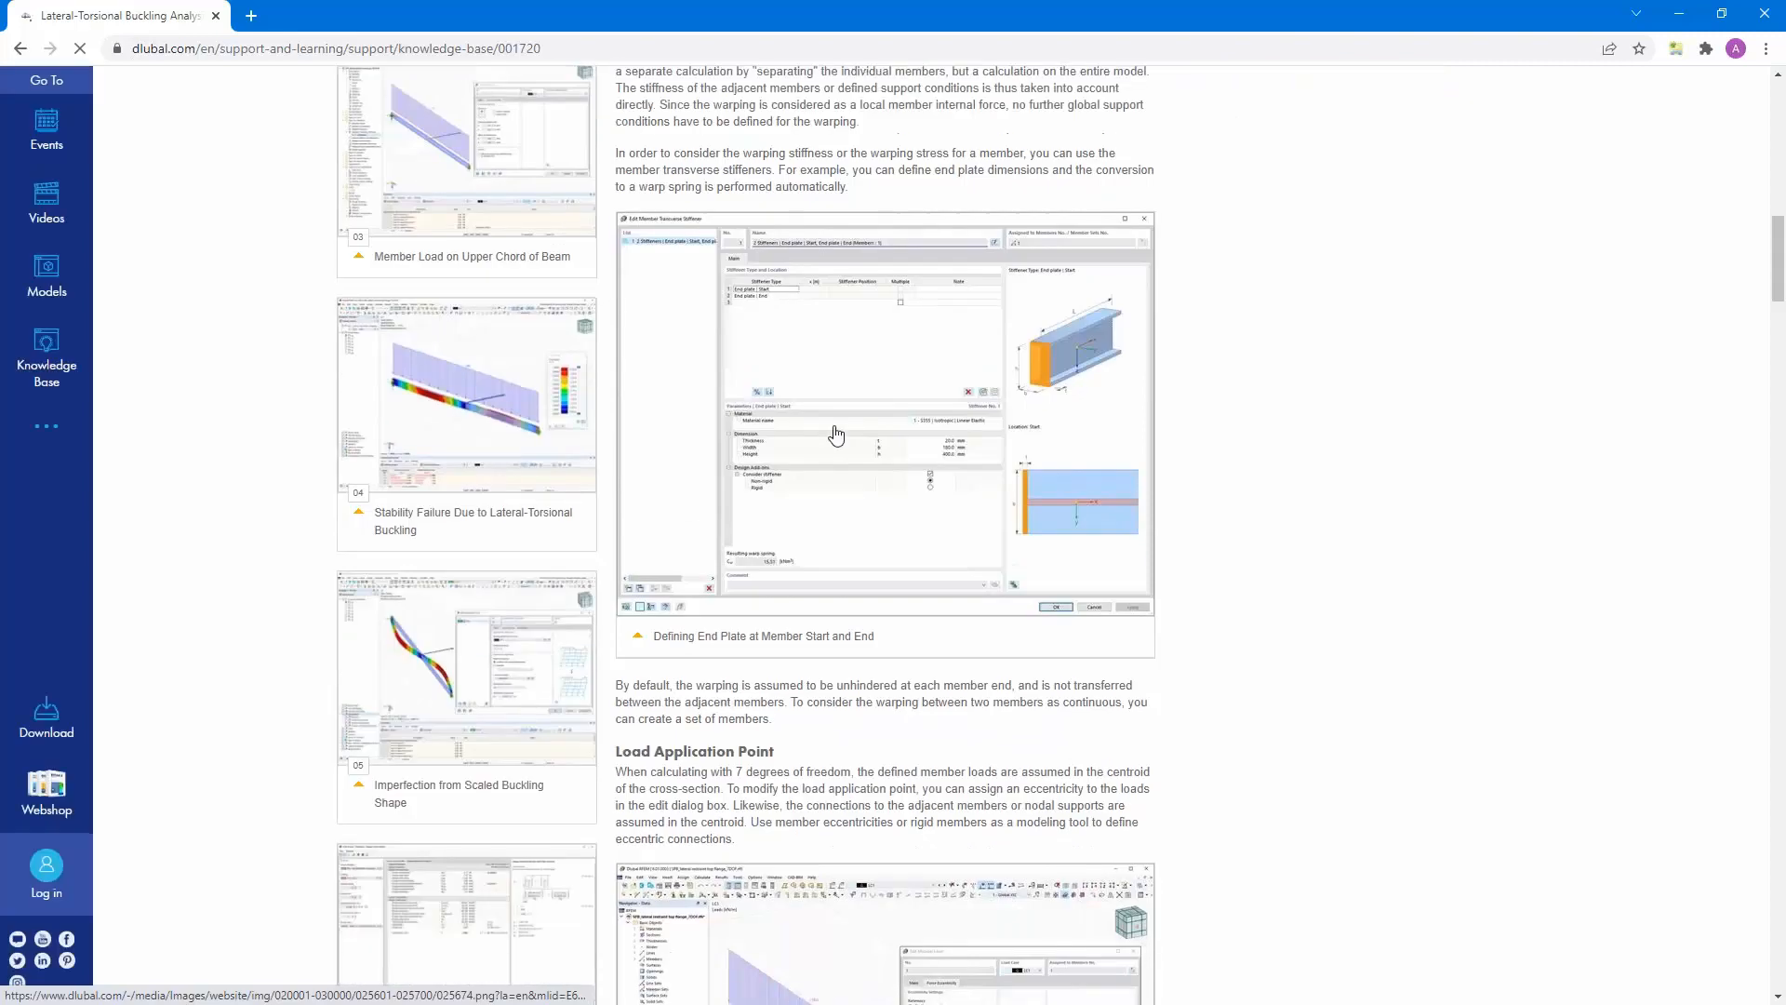
pyautogui.scroll(10, 837, 432)
pyautogui.scroll(6, 884, 530)
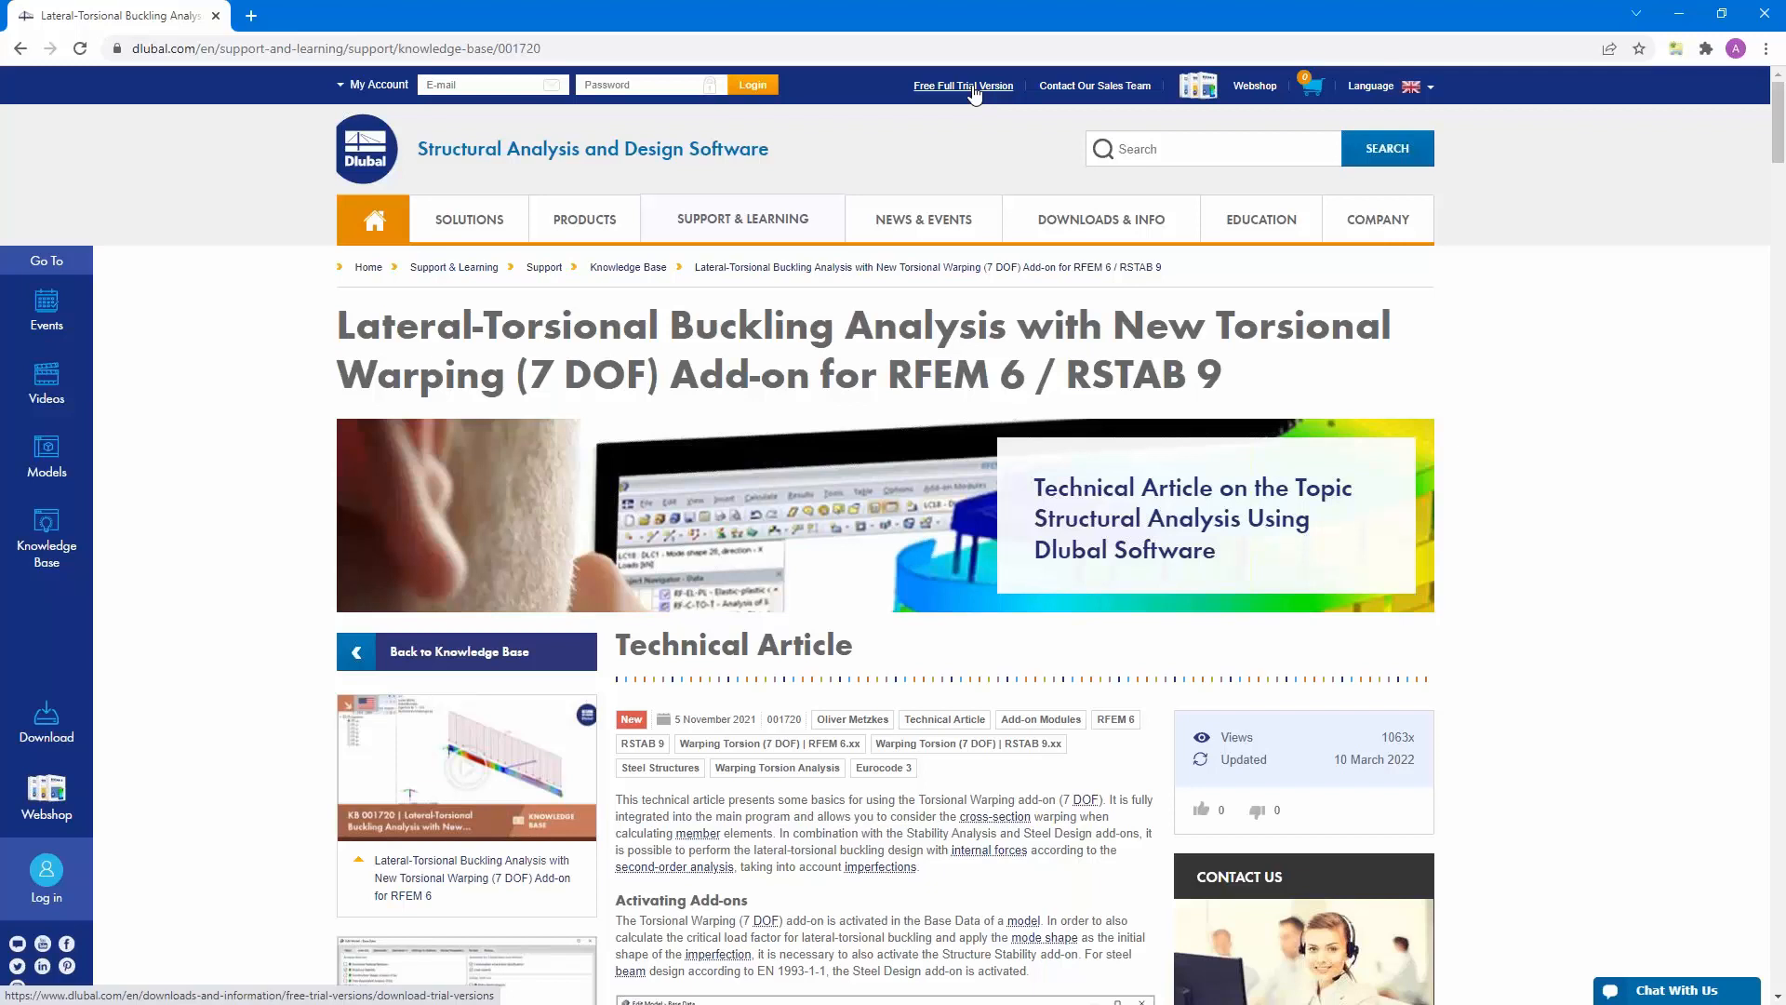
# - Open the Free Full Trial Version page, look over the offered programs and return to the article
pyautogui.click(974, 85)
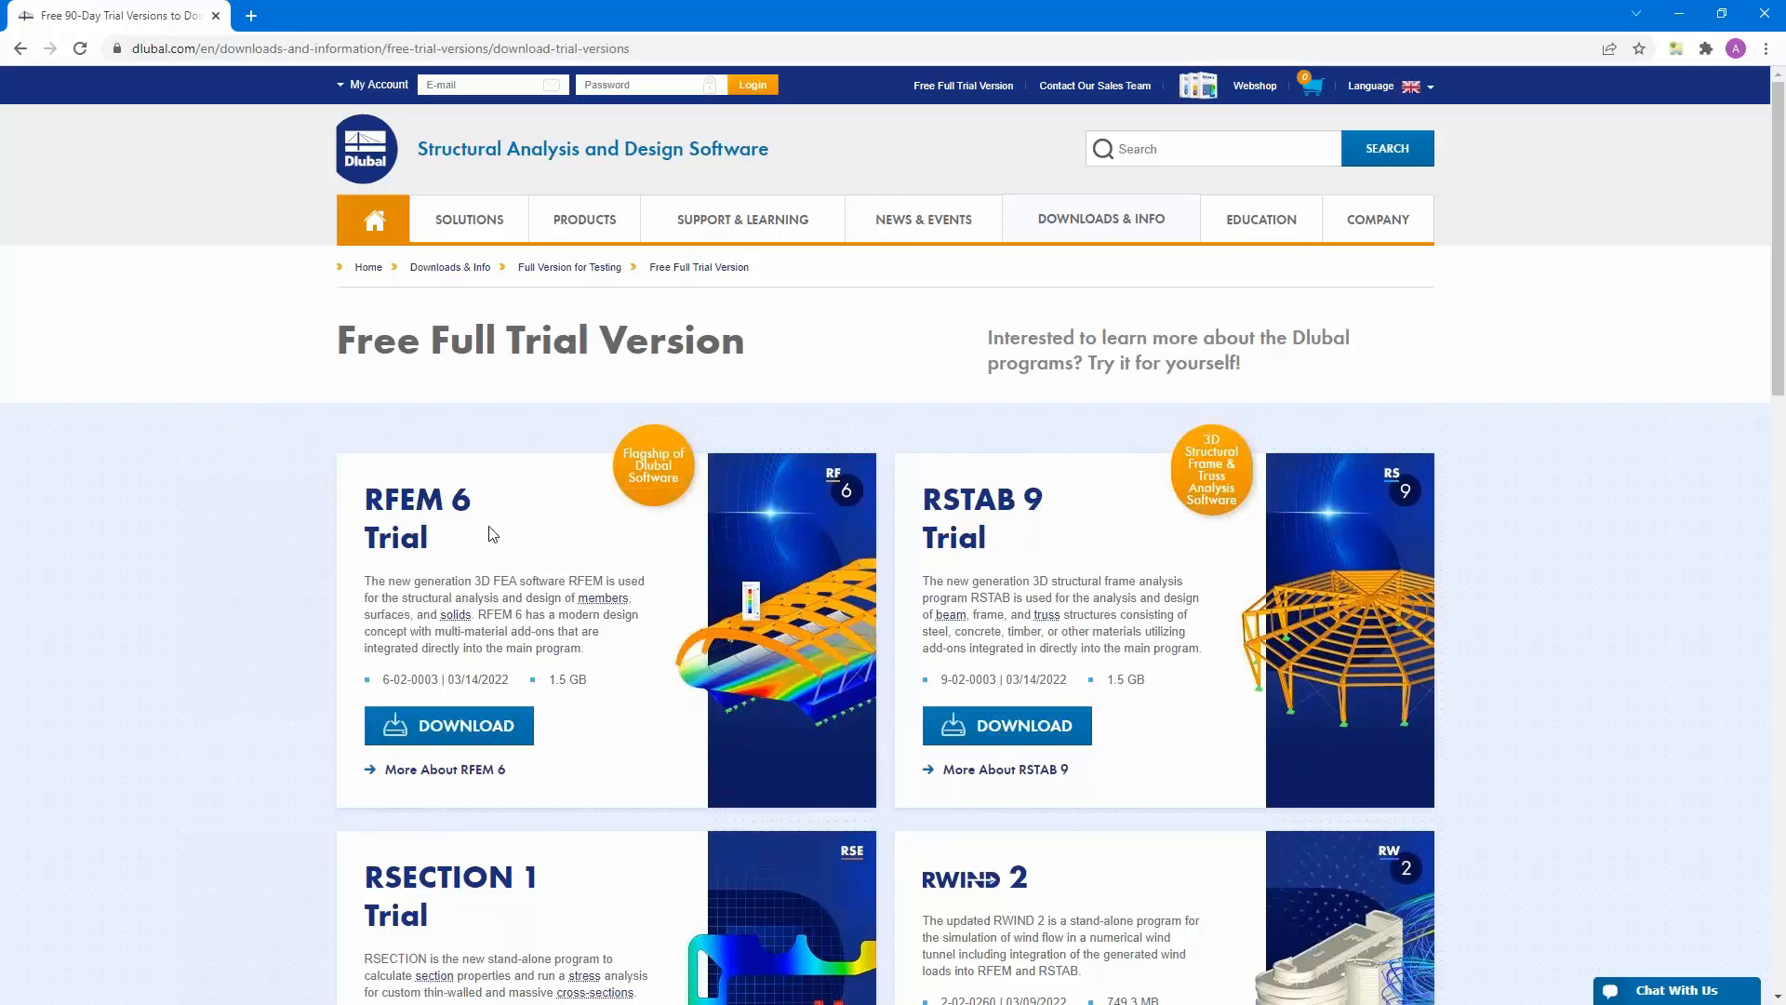
pyautogui.scroll(-4, 493, 534)
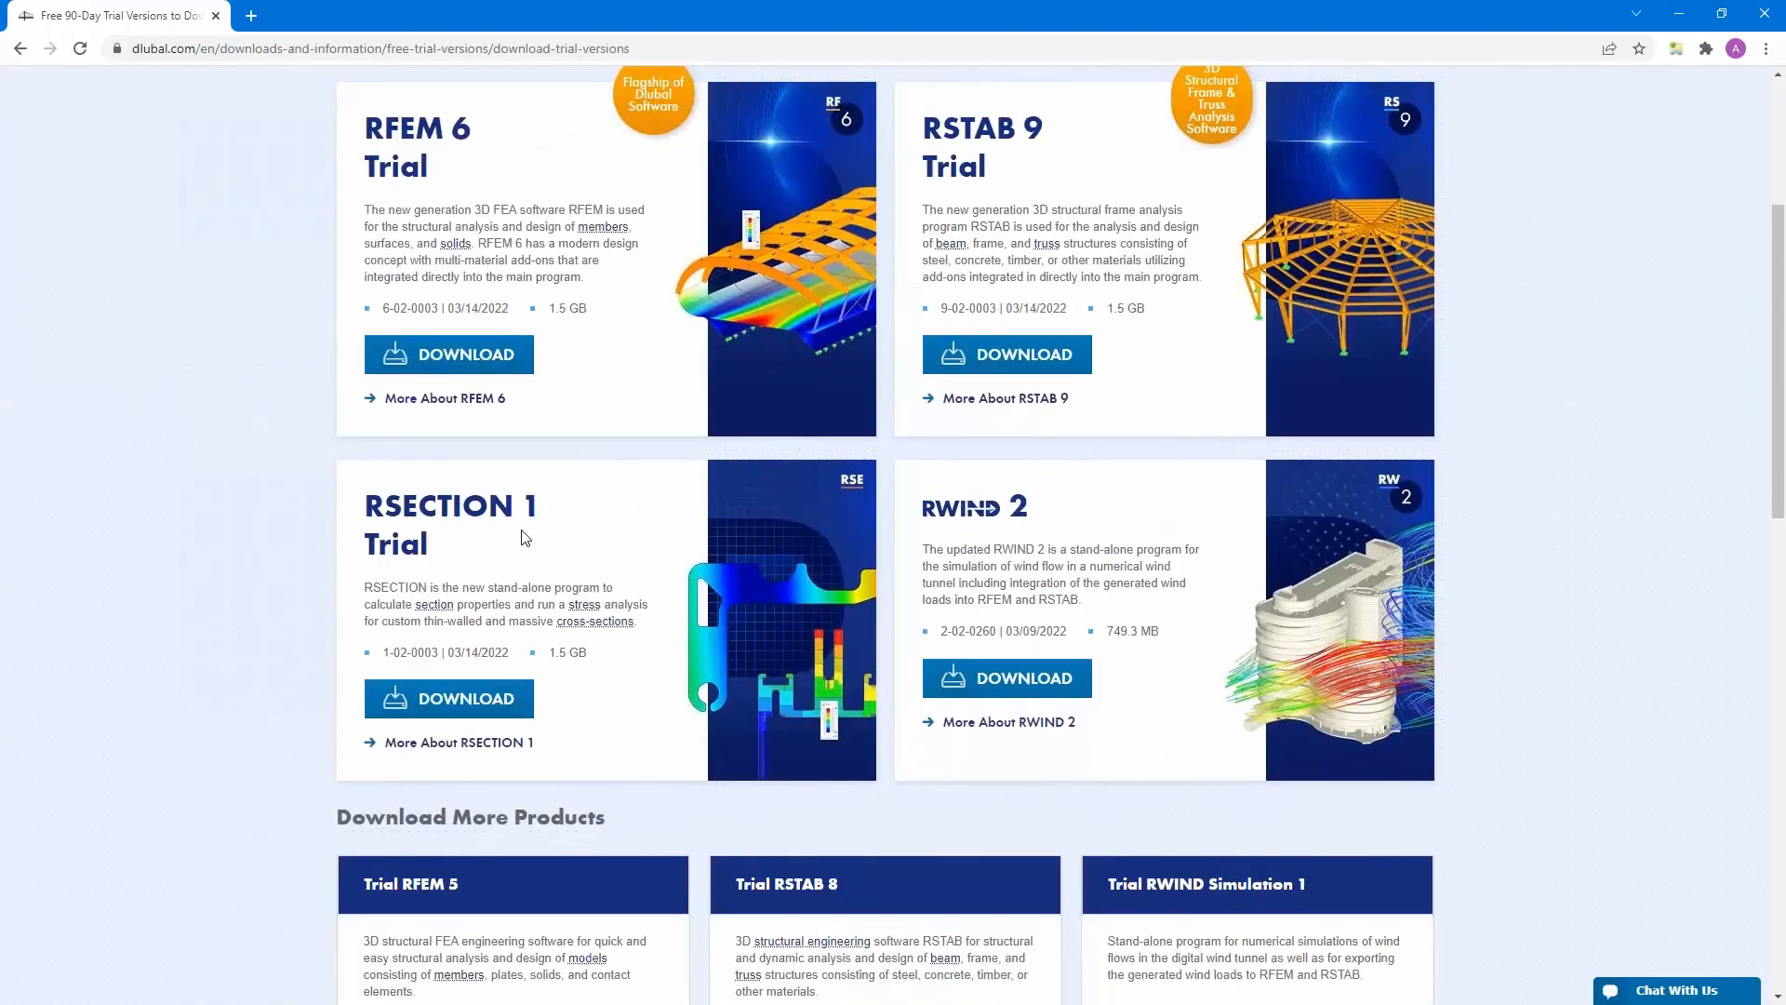
pyautogui.scroll(4, 525, 538)
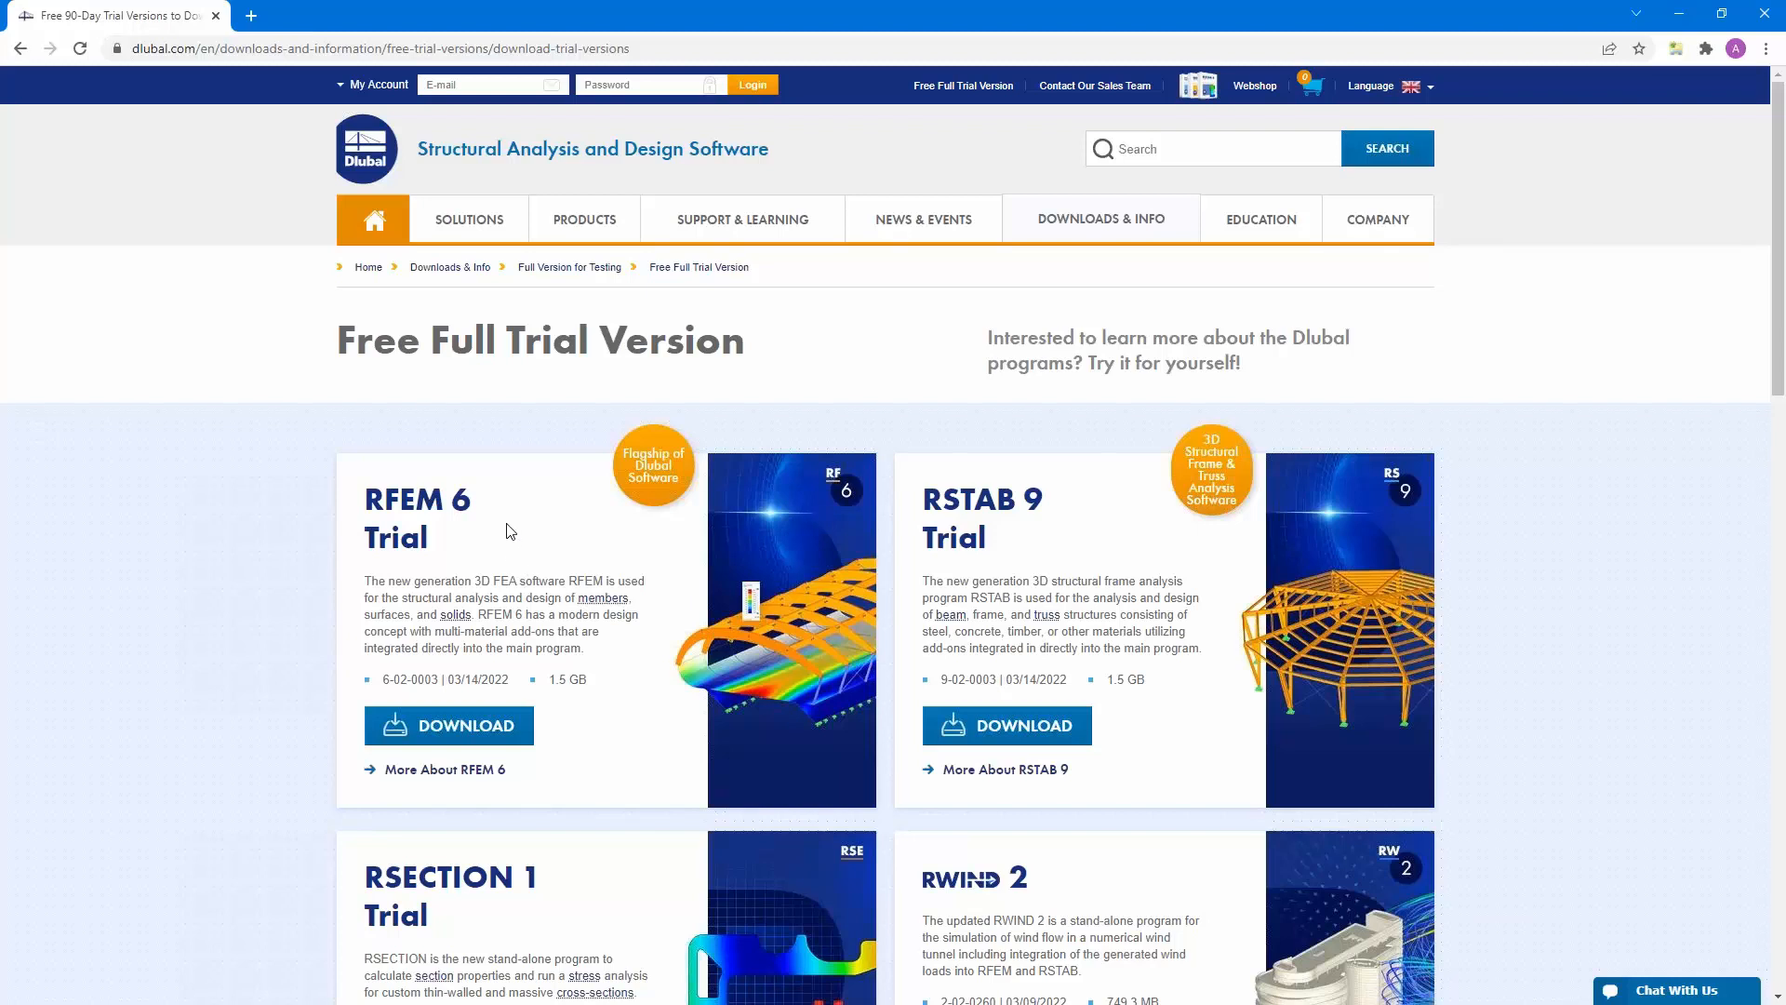
pyautogui.click(19, 48)
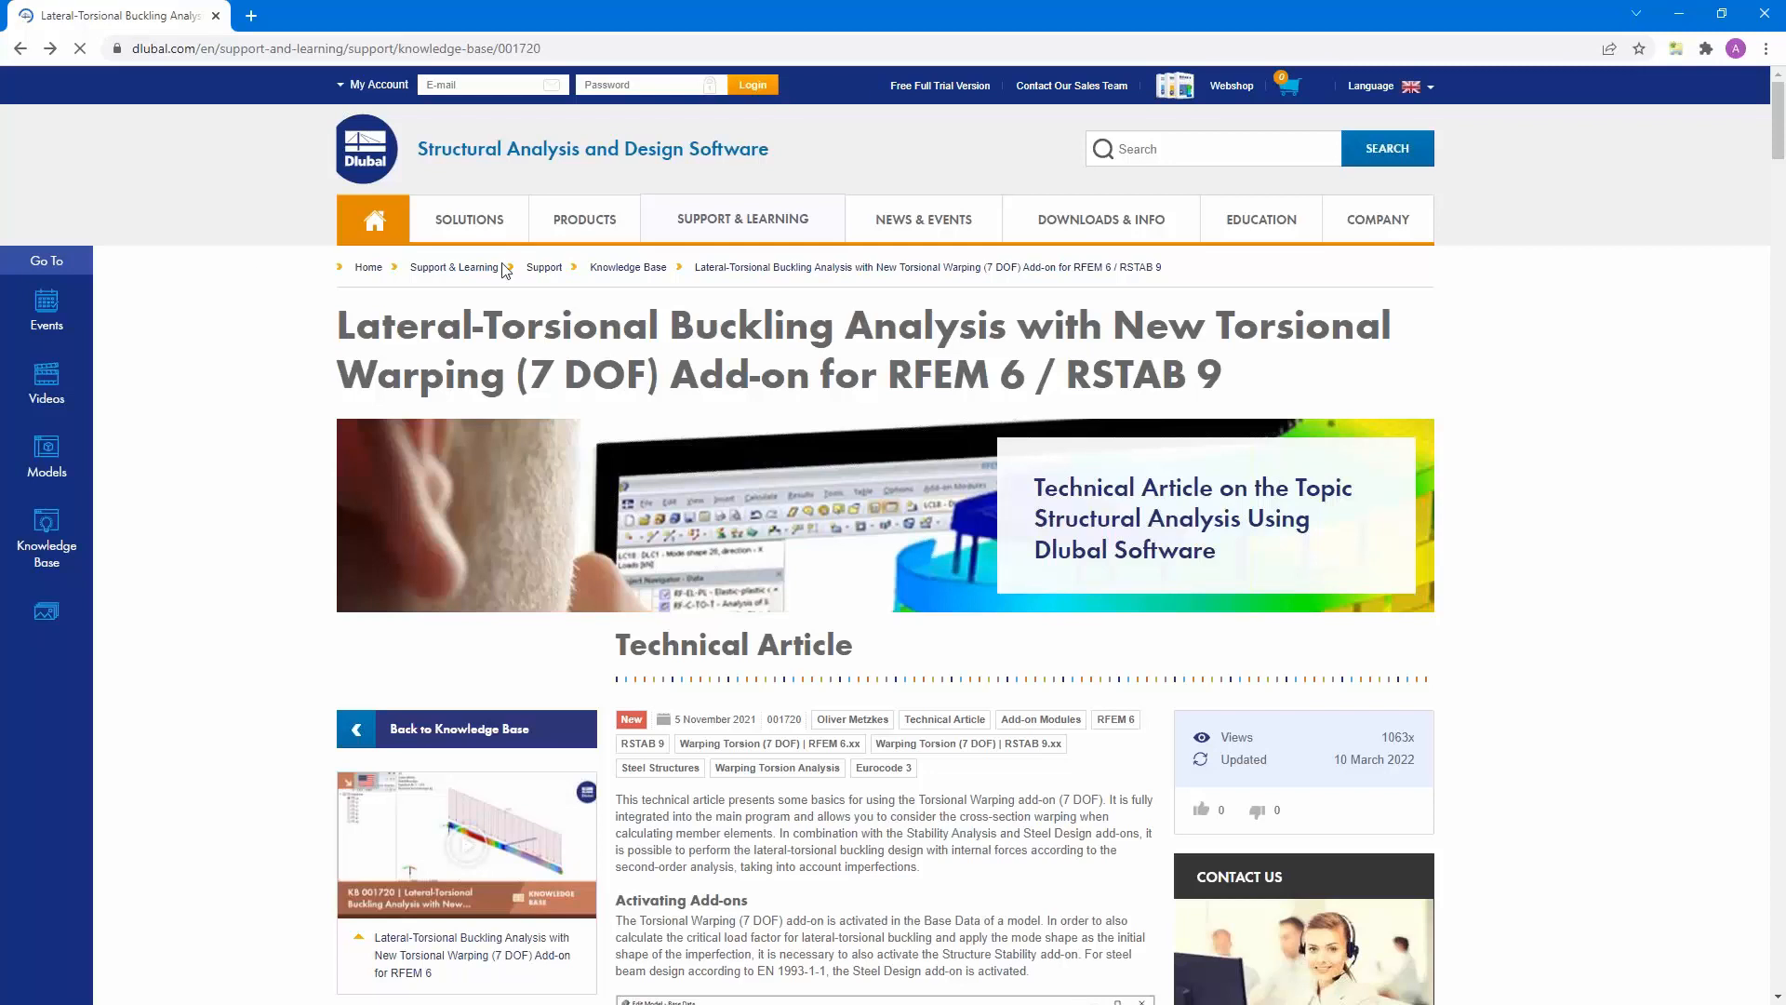
# - Open the website's webinar list and the entry "Stability Analysis and Torsional Warping (7 DOF) in RFEM 6"
pyautogui.moveTo(922, 224)
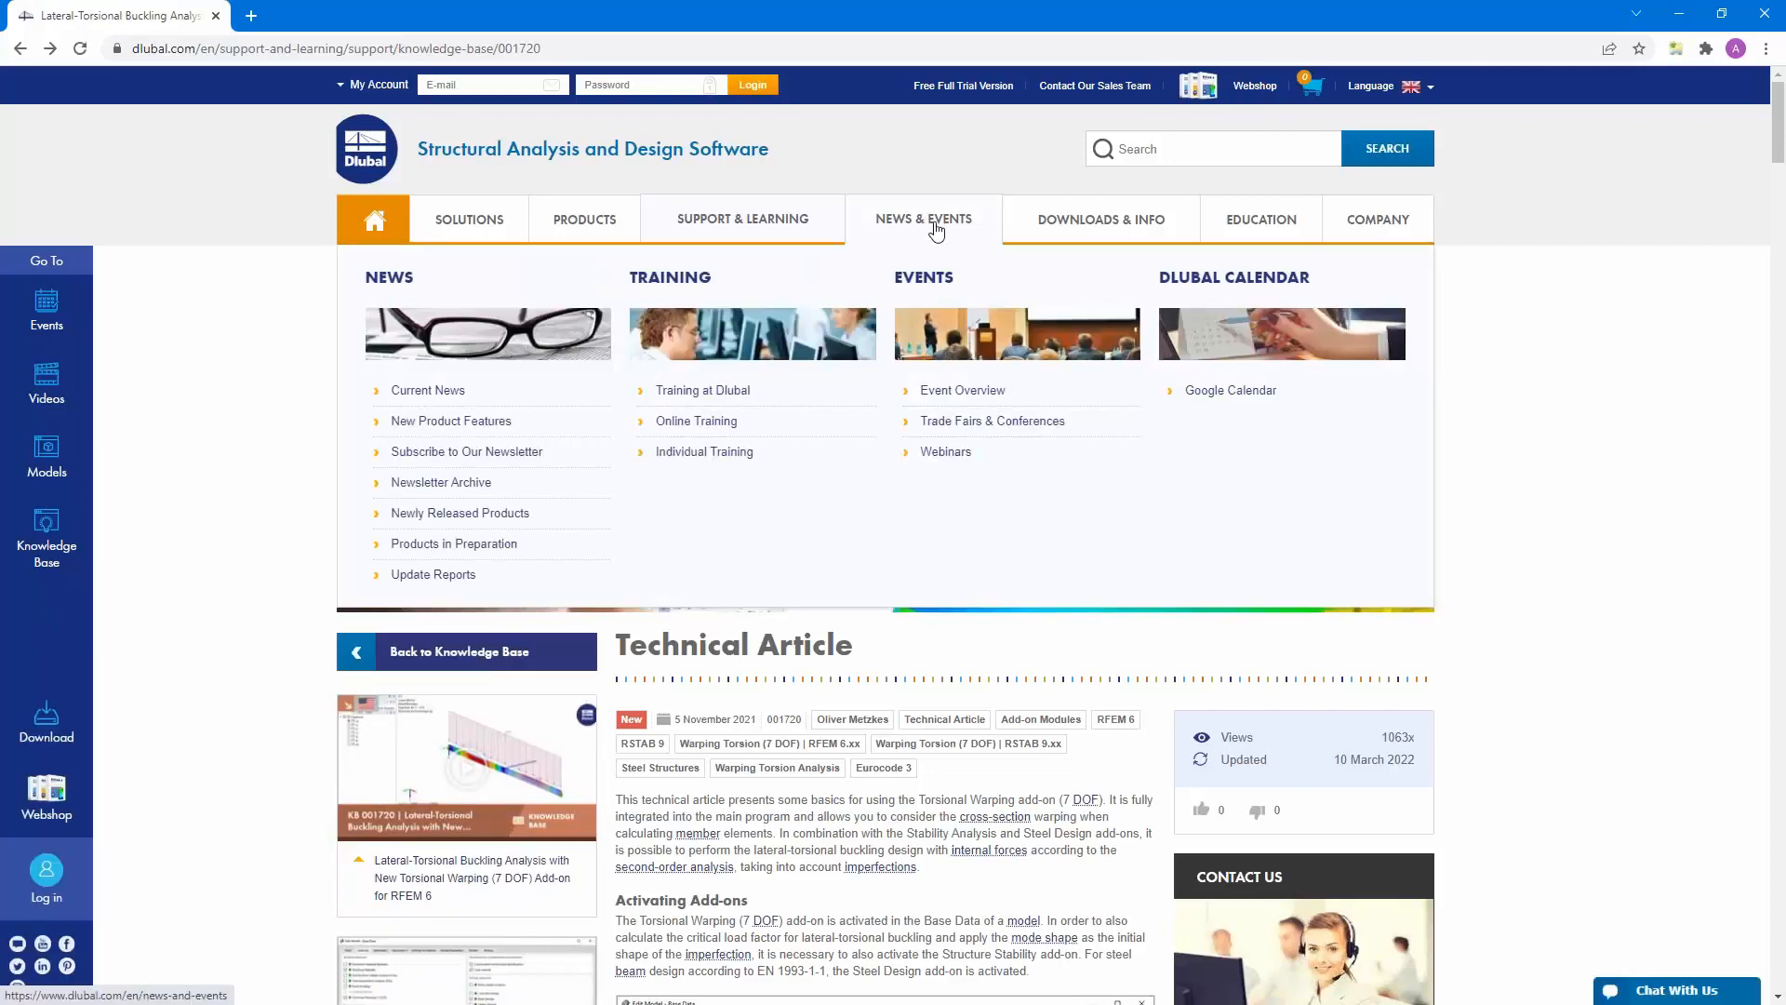
pyautogui.click(946, 452)
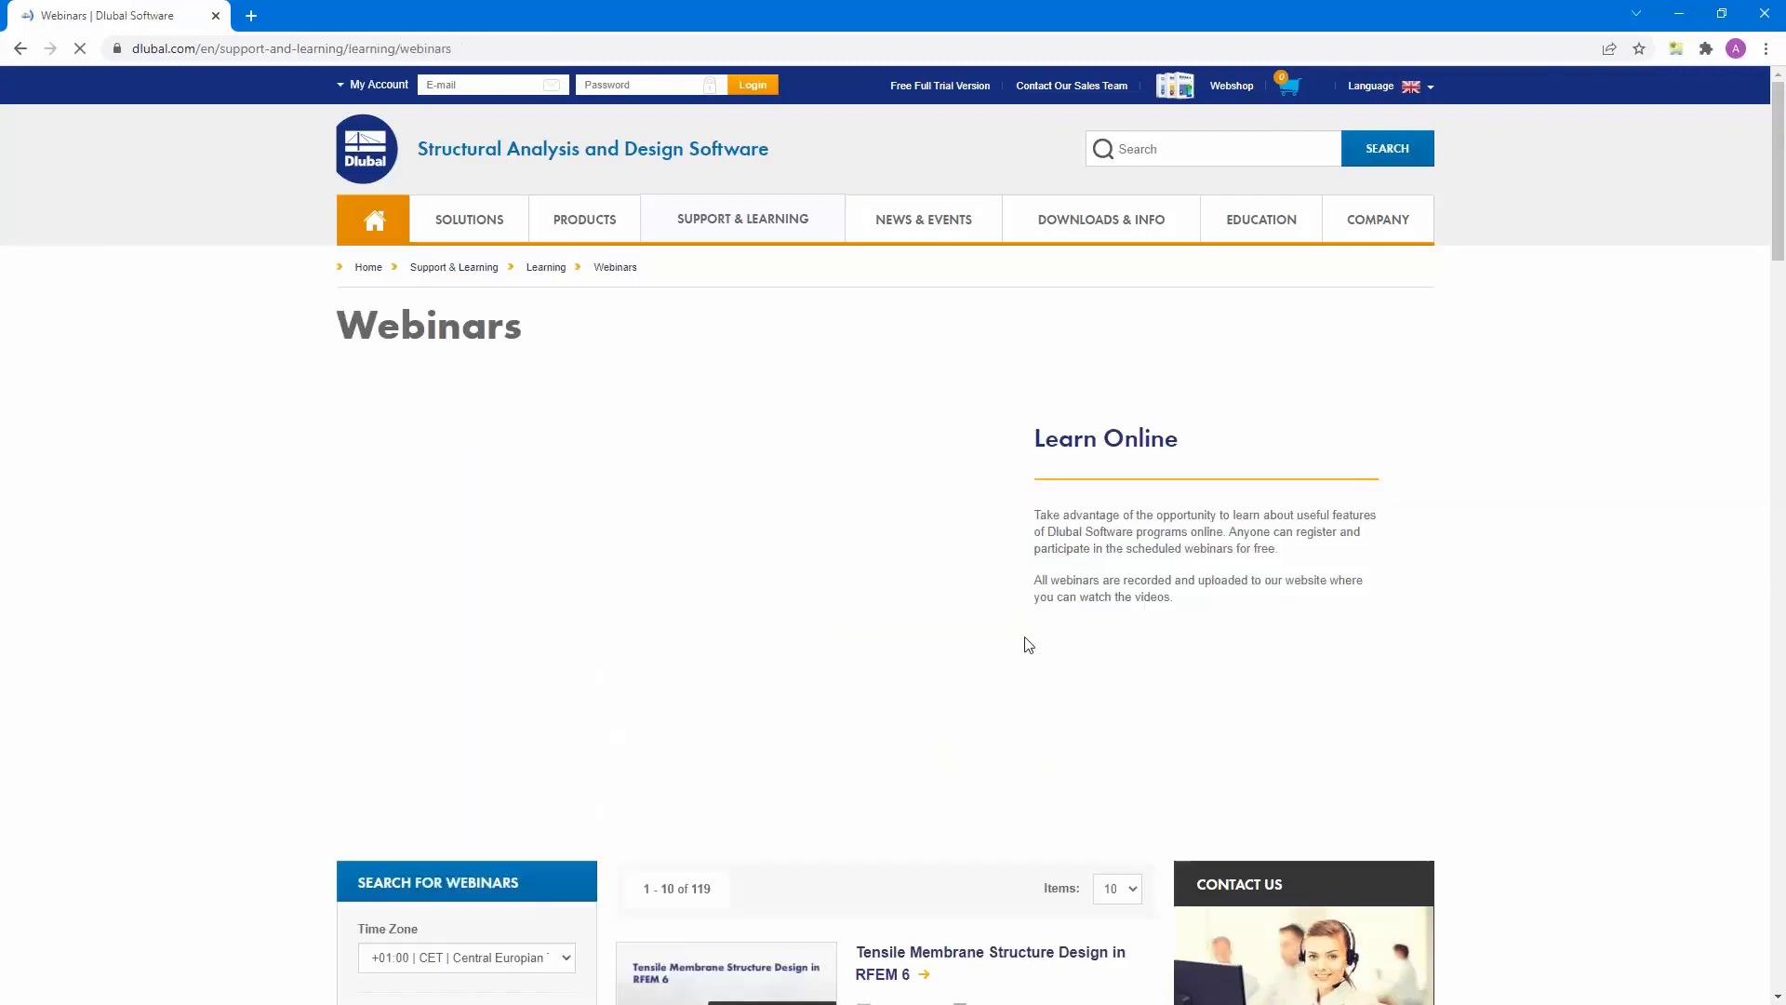
pyautogui.scroll(-5, 1028, 644)
pyautogui.scroll(-7, 1025, 642)
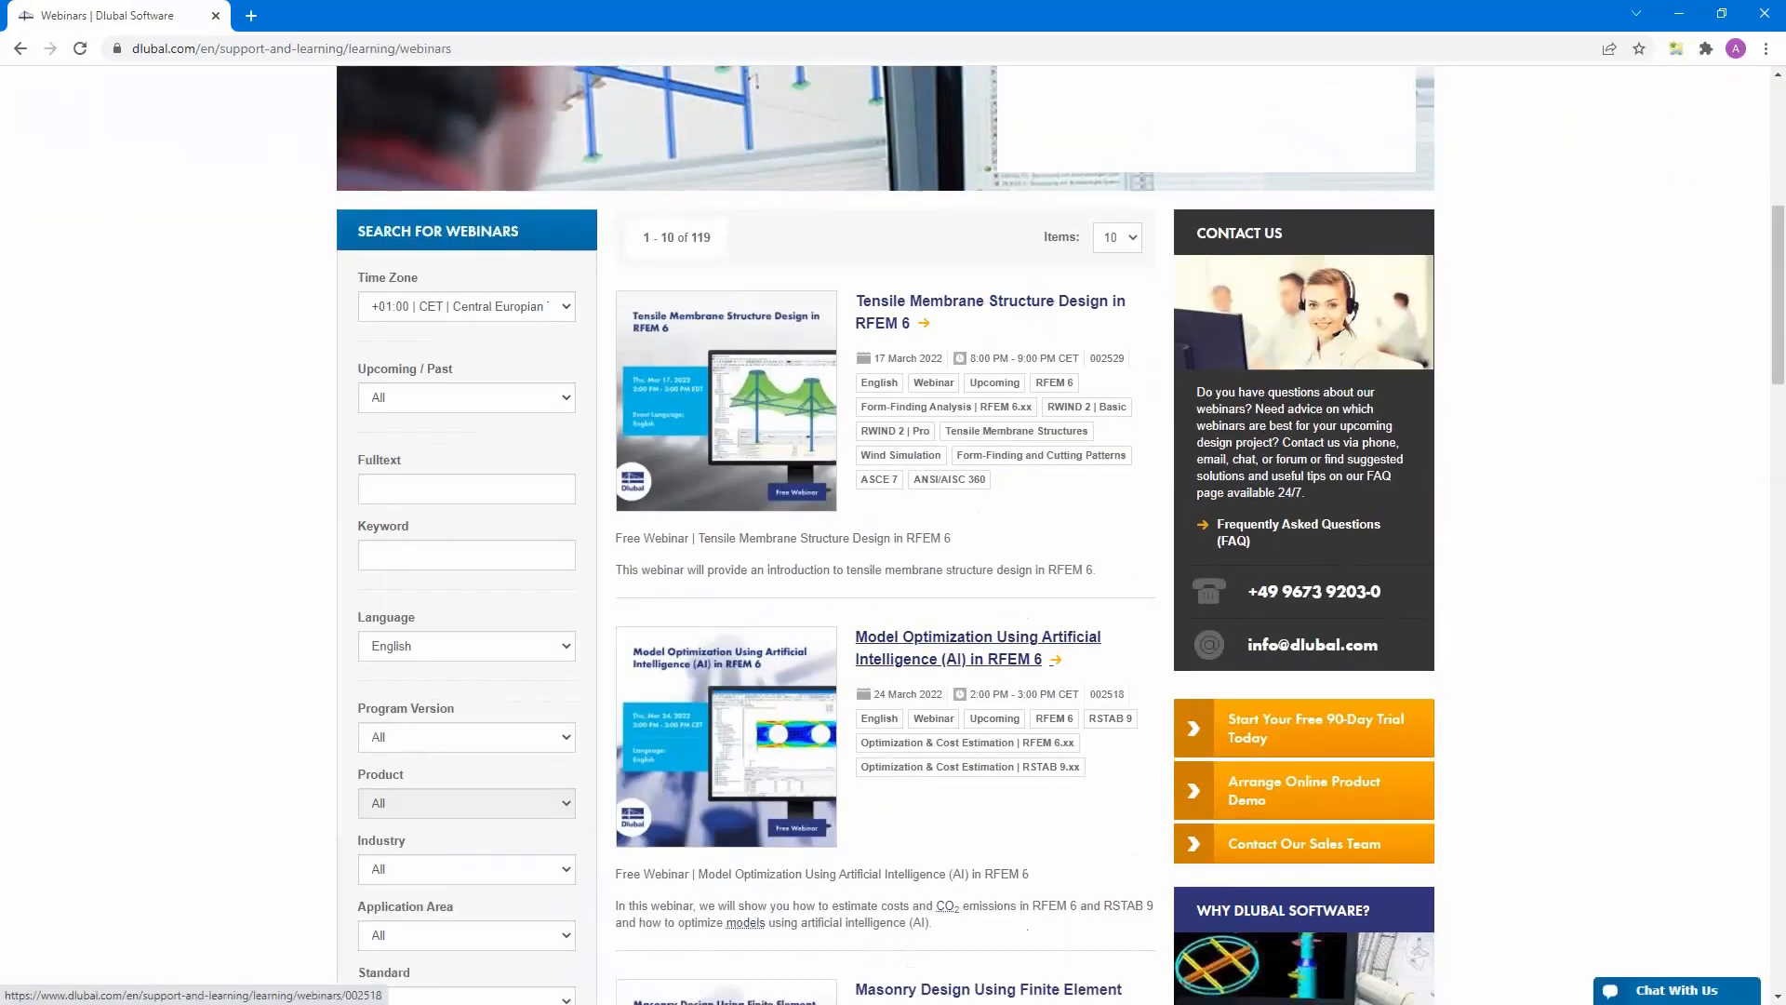
pyautogui.scroll(-8, 935, 386)
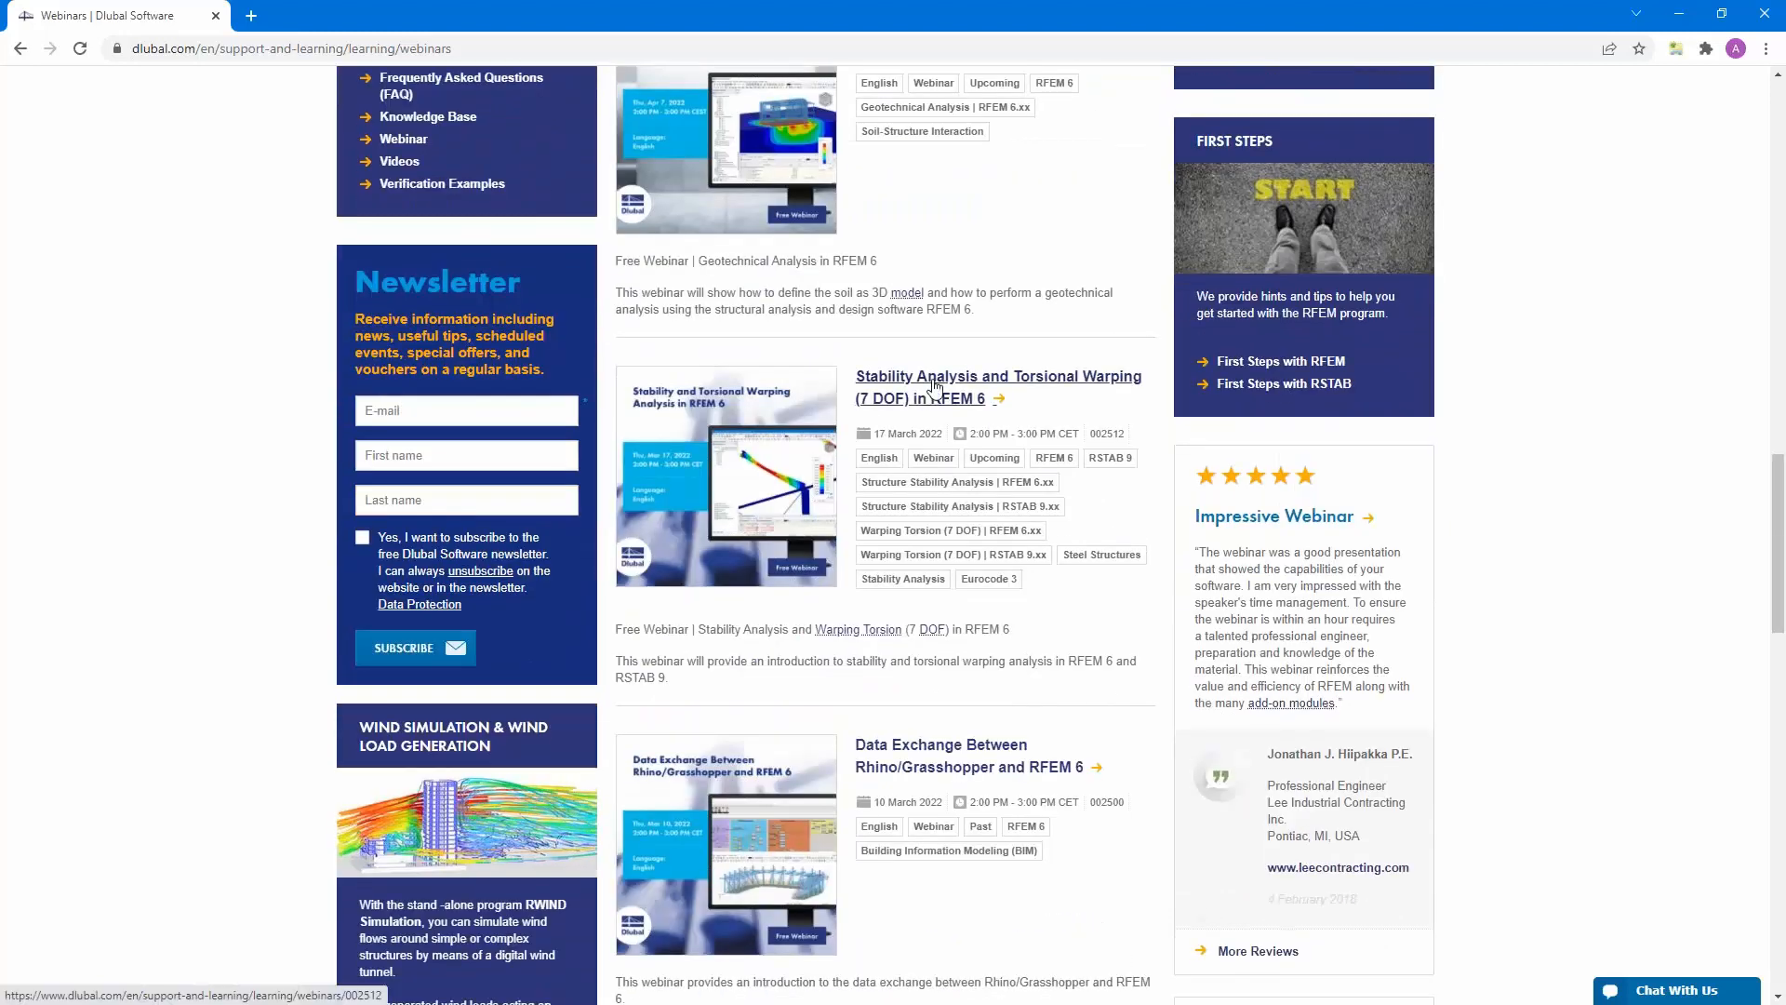
pyautogui.click(935, 386)
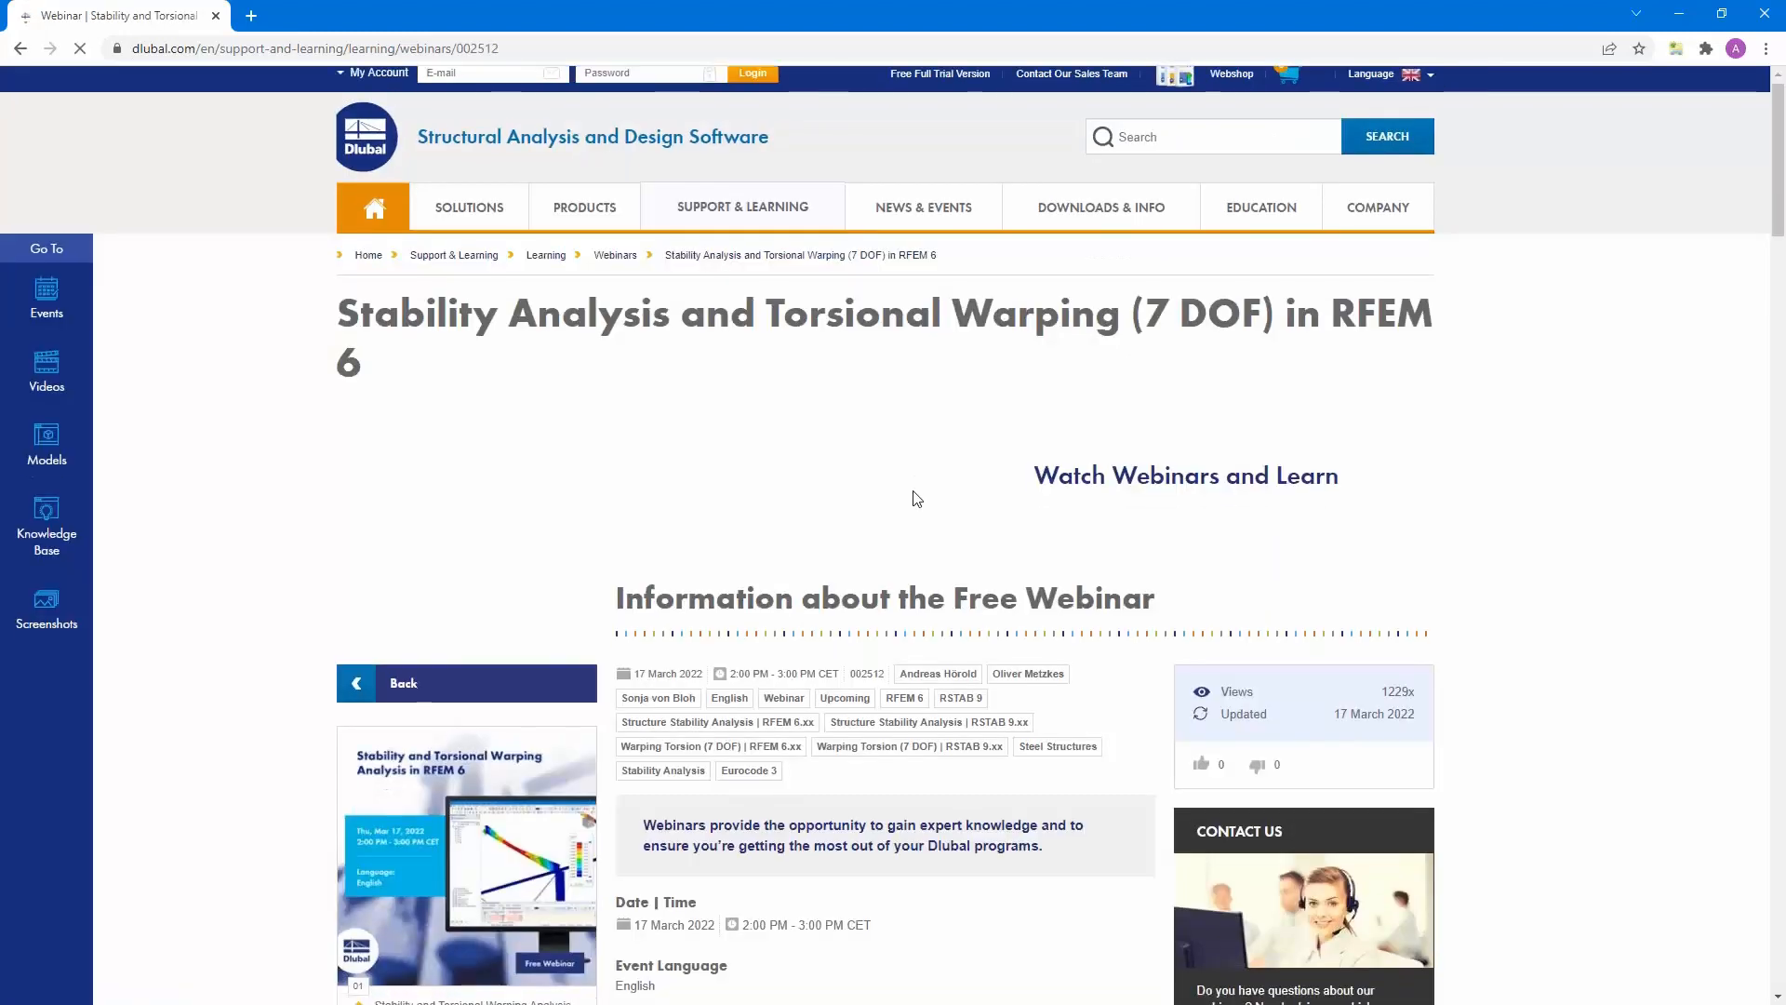
# - Examine the webinar page's content description, presentation slides and script downloads, comments, and models to download
pyautogui.scroll(-6, 916, 502)
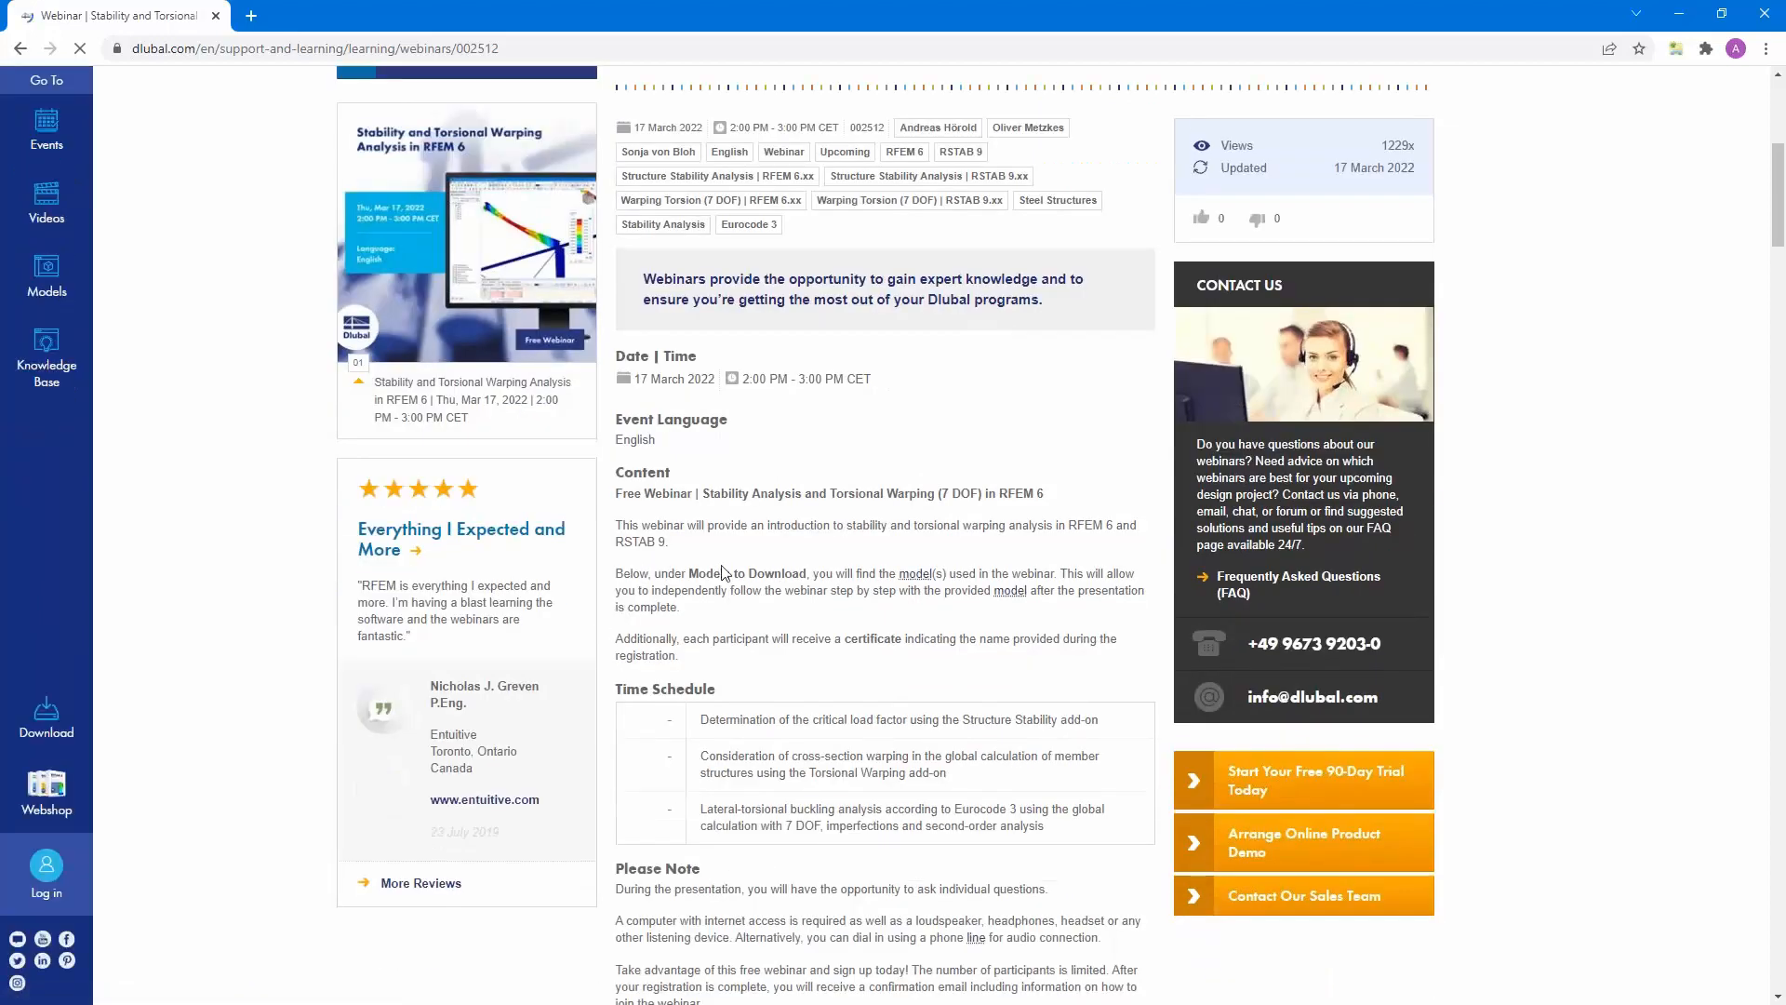
pyautogui.scroll(-10, 897, 630)
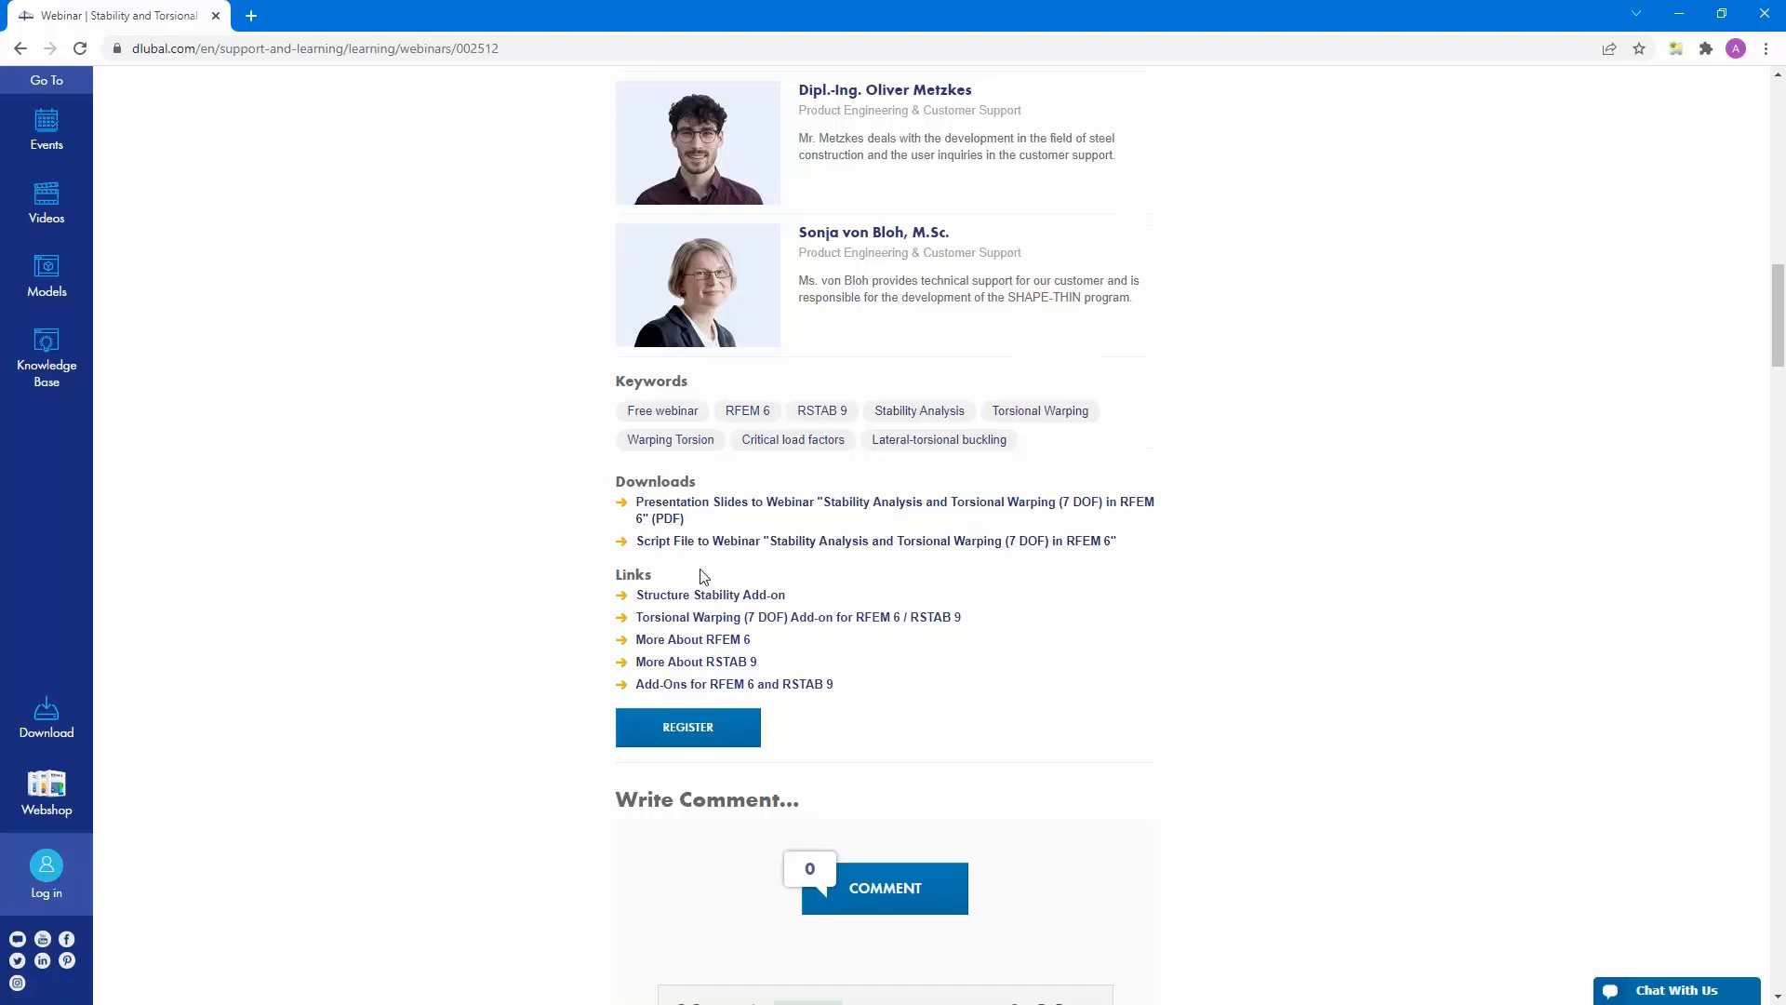
pyautogui.scroll(-7, 705, 576)
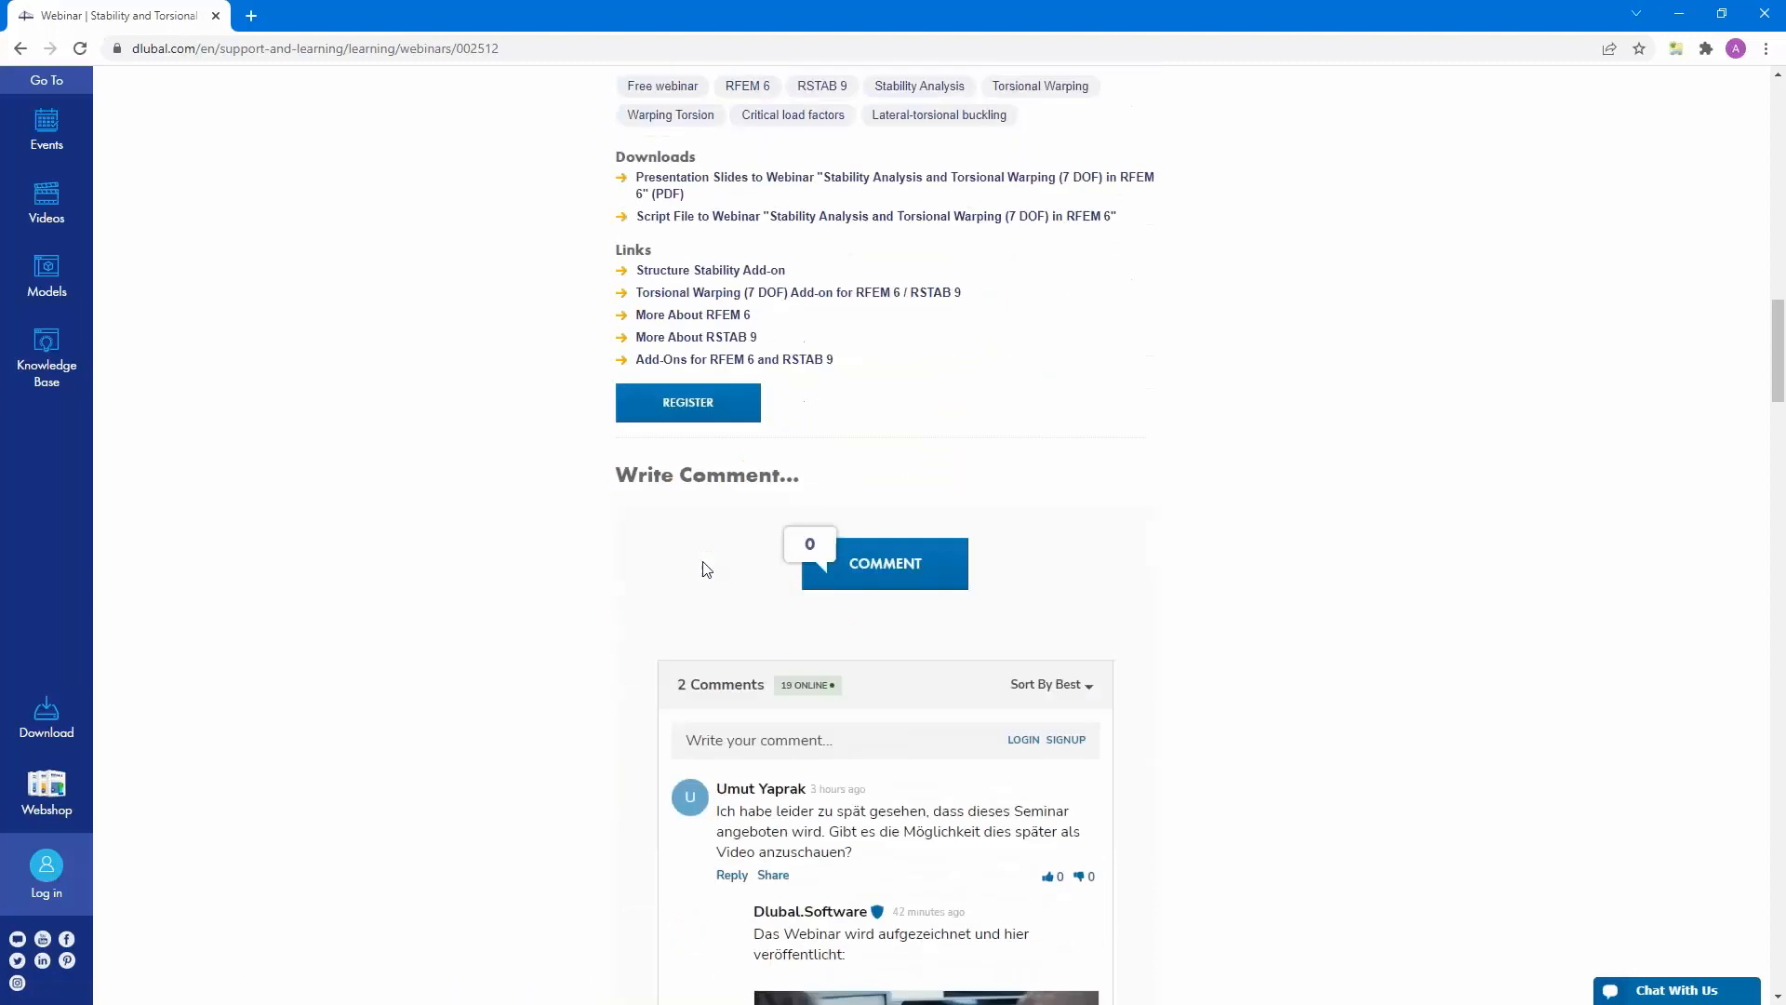
pyautogui.scroll(-18, 704, 569)
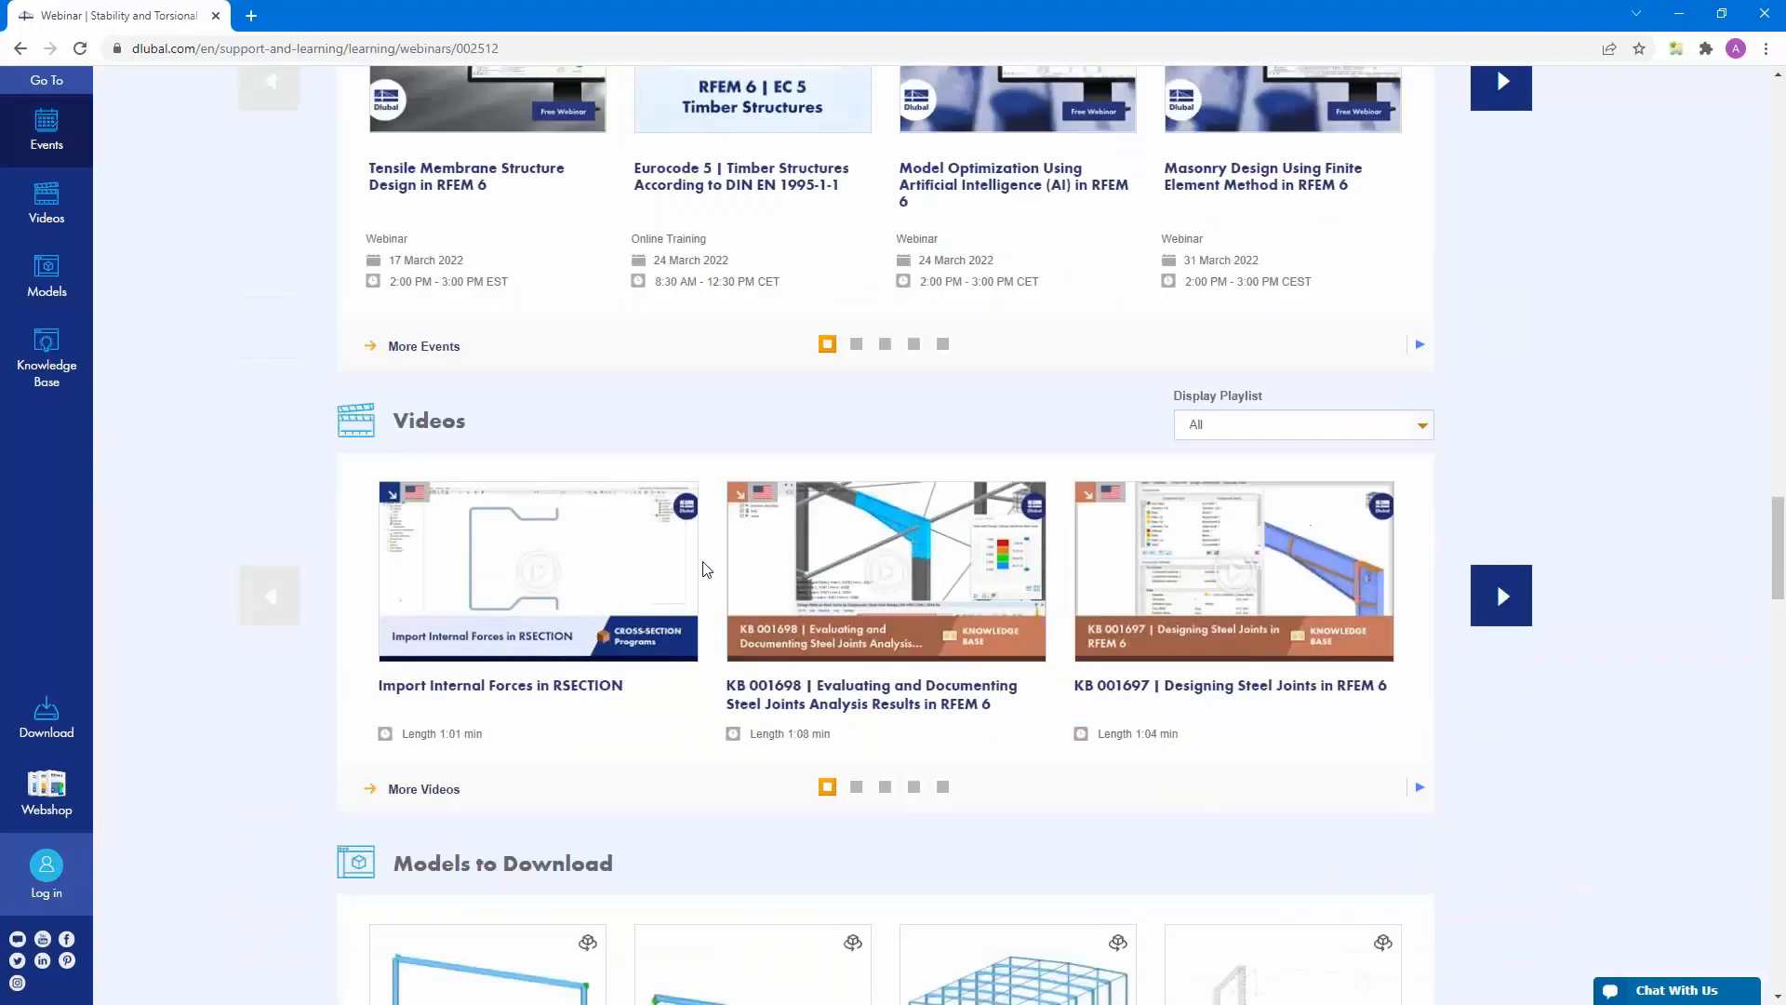
pyautogui.scroll(-5, 705, 568)
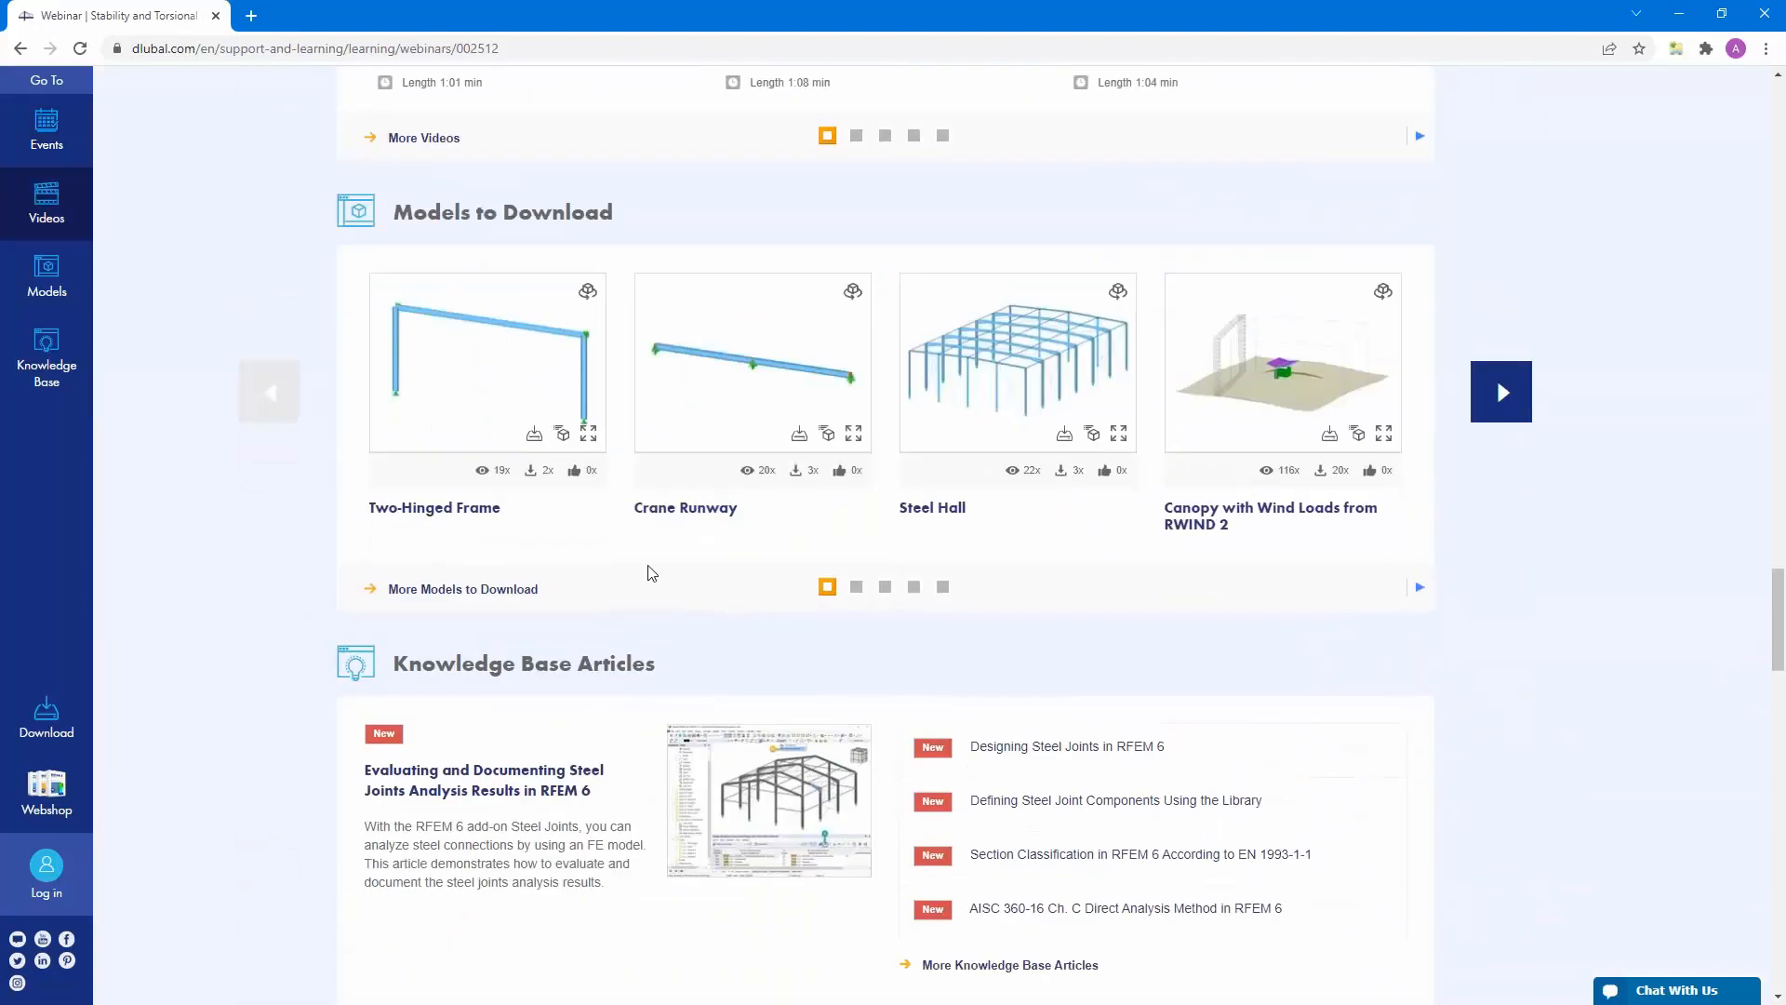
pyautogui.scroll(20, 652, 575)
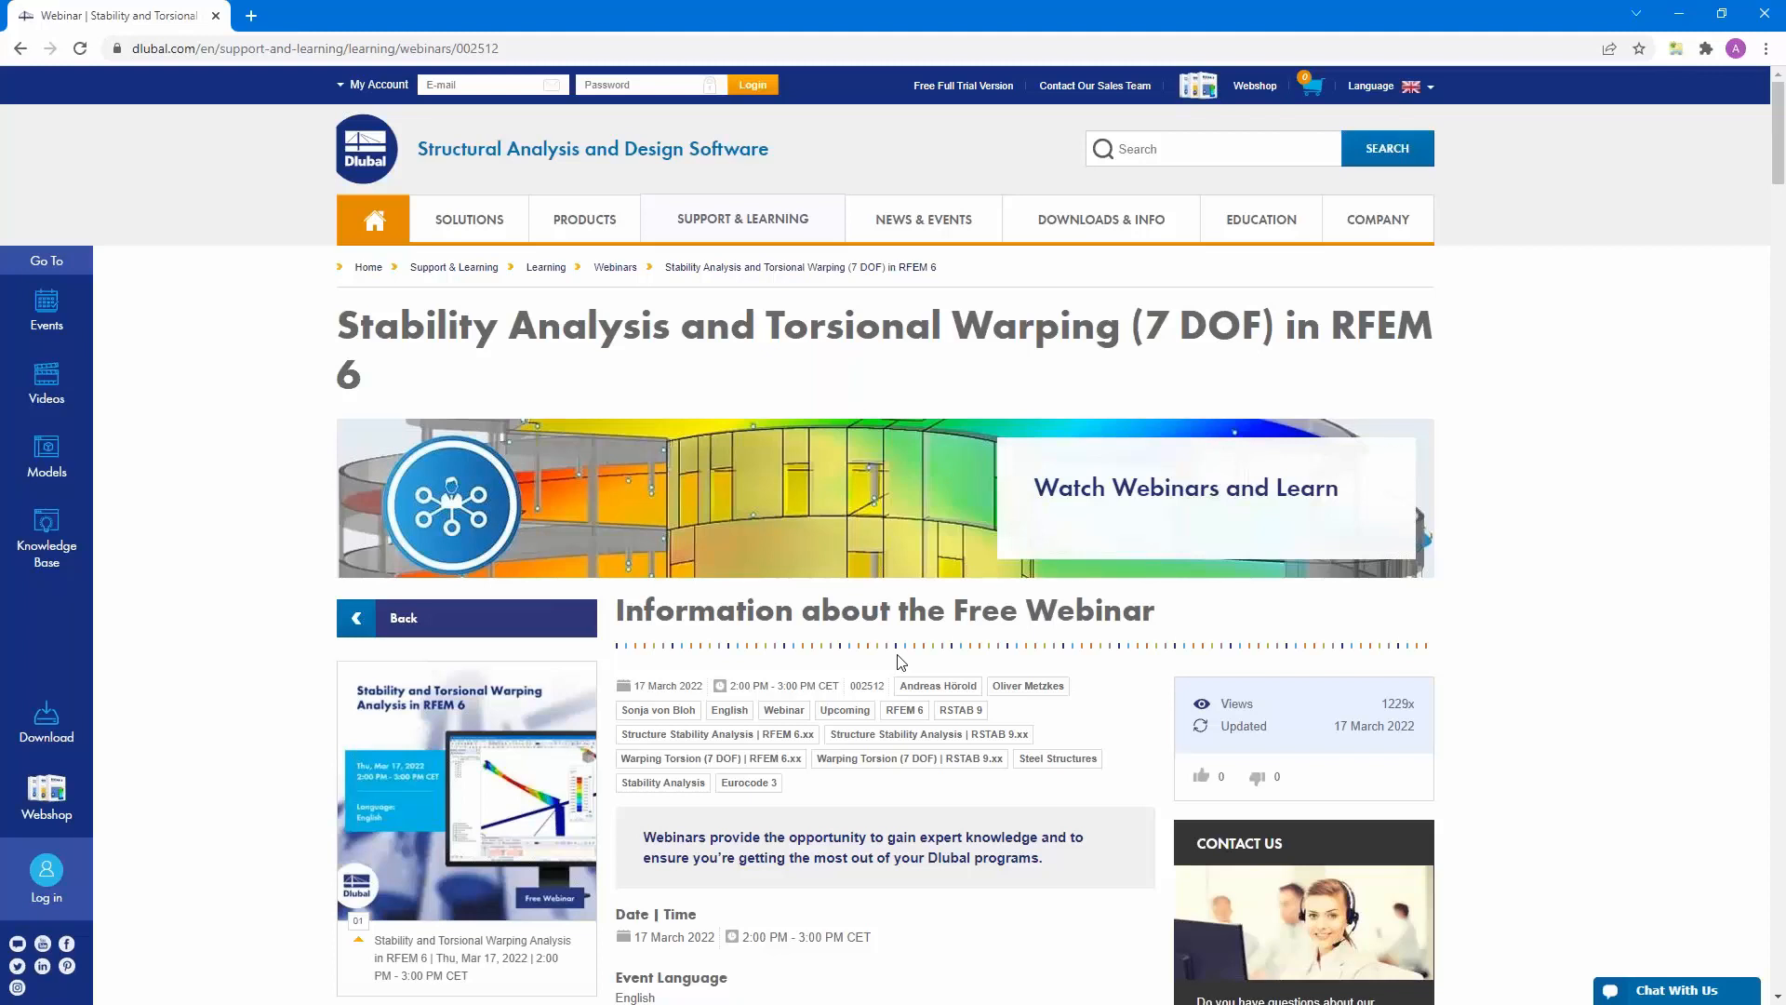
pyautogui.scroll(-6, 901, 661)
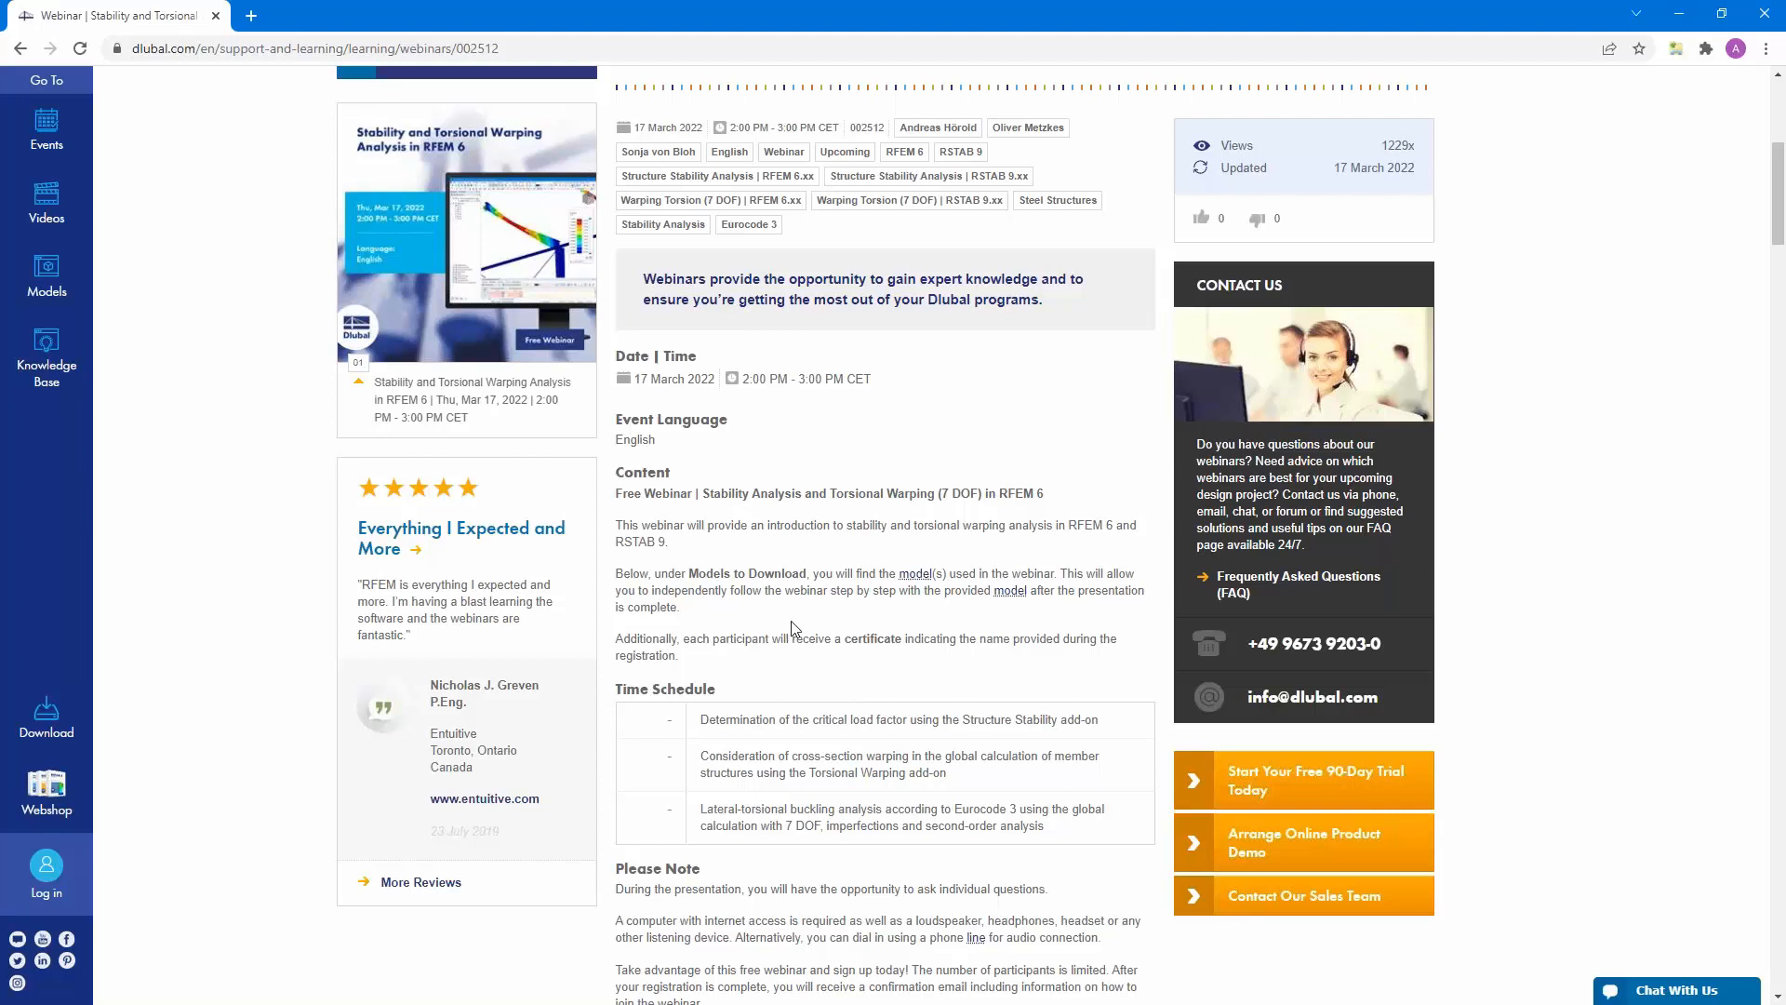
pyautogui.scroll(6, 638, 626)
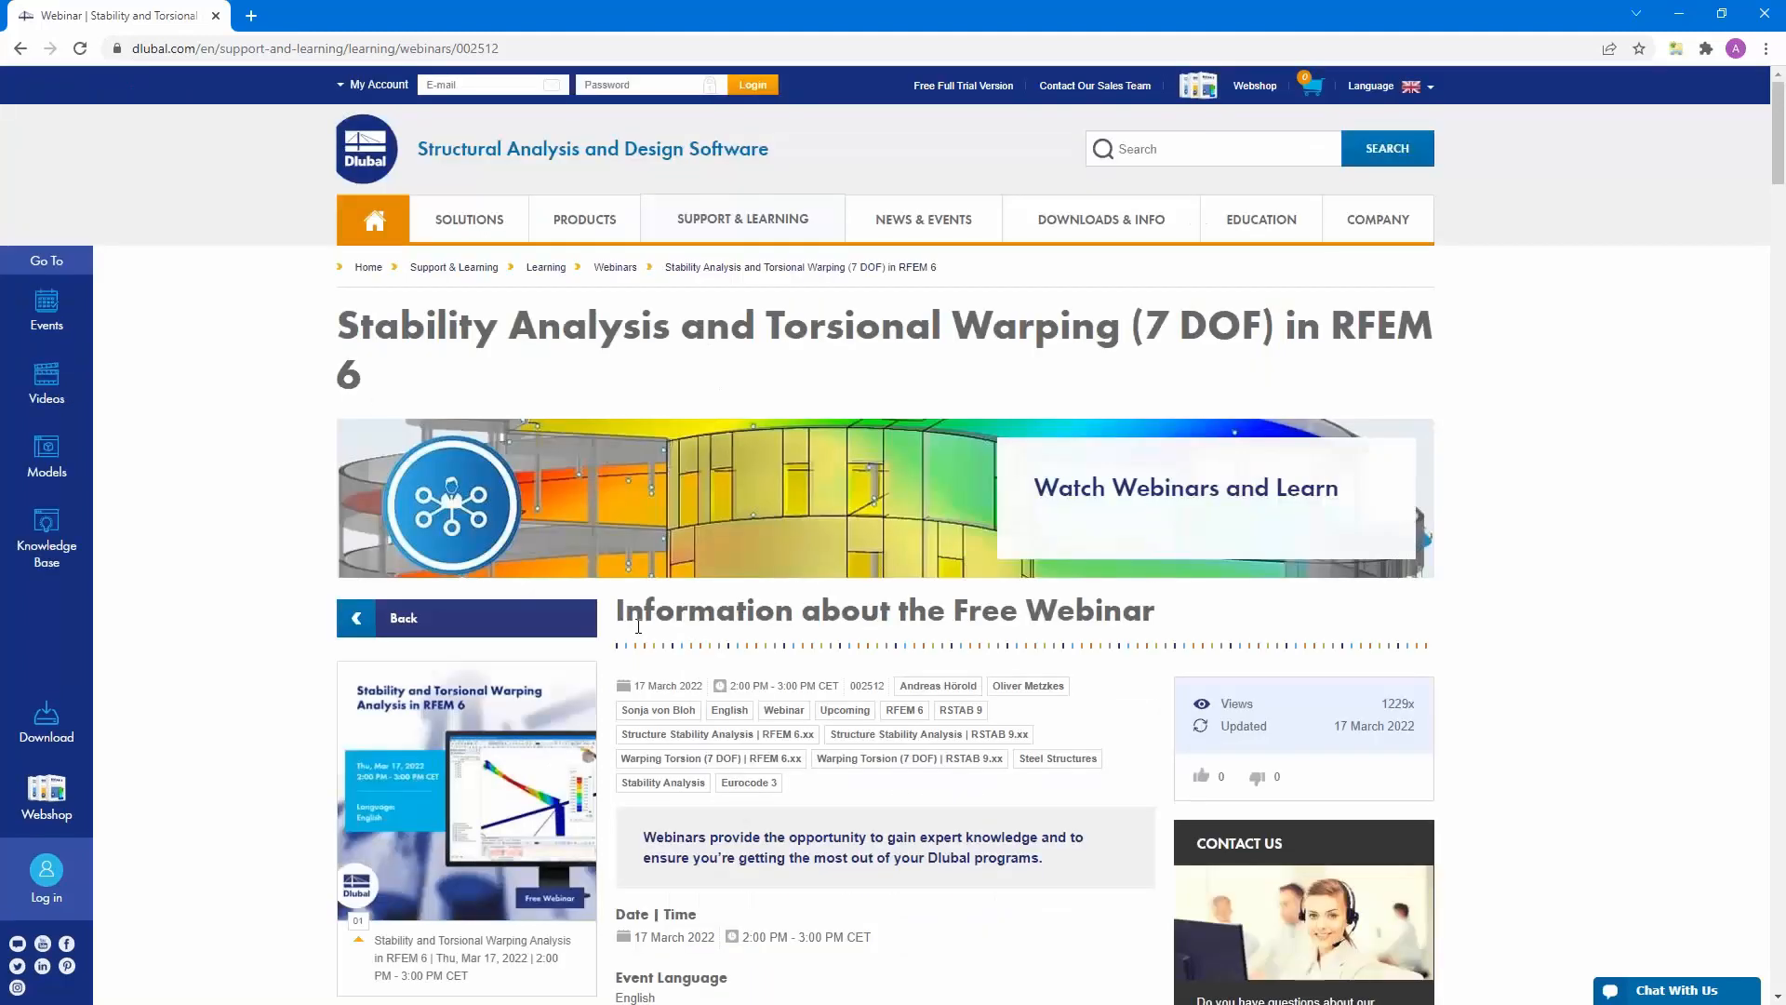